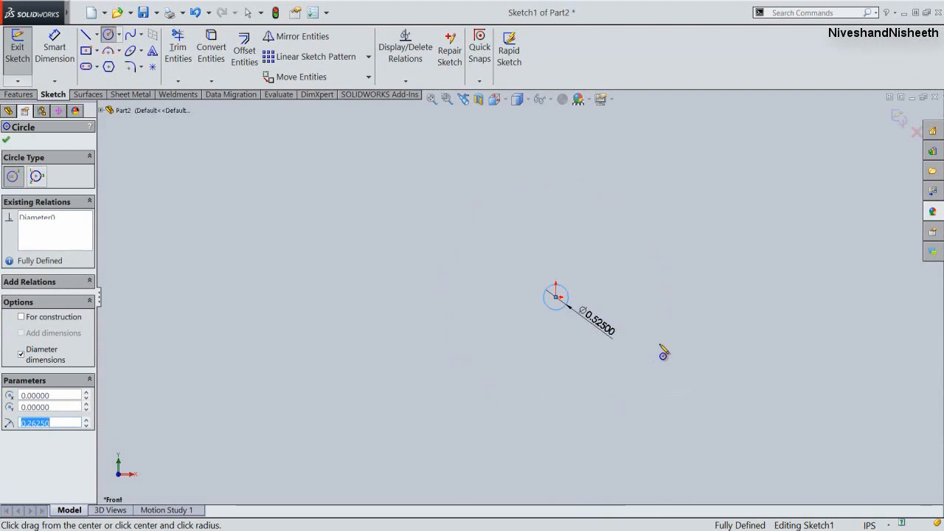
# Step: Finish the 0.525 in circle sketch and extrude it as a blind boss 0.075 in deep
pyautogui.press('Escape')
pyautogui.scroll(-1, 618, 329)
pyautogui.moveTo(594, 320); pyautogui.dragTo(581, 287)
pyautogui.click(569, 248)
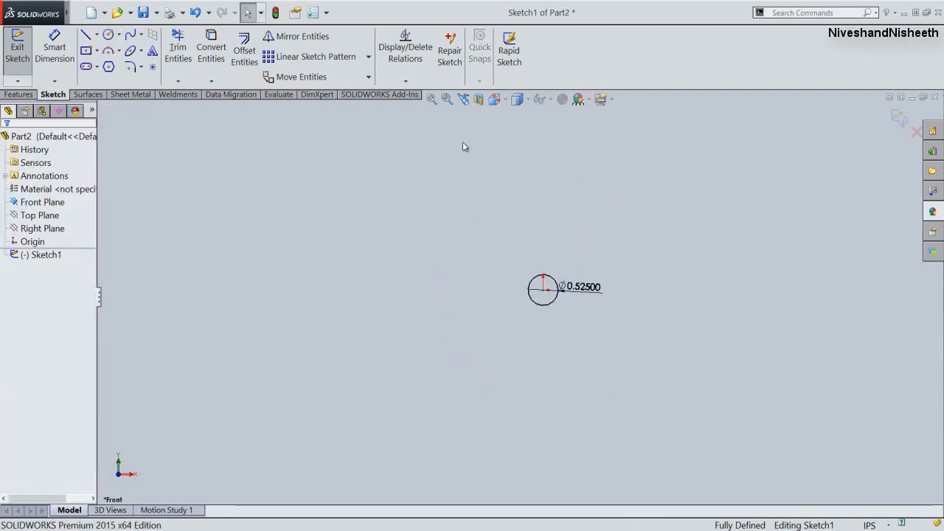
pyautogui.click(431, 99)
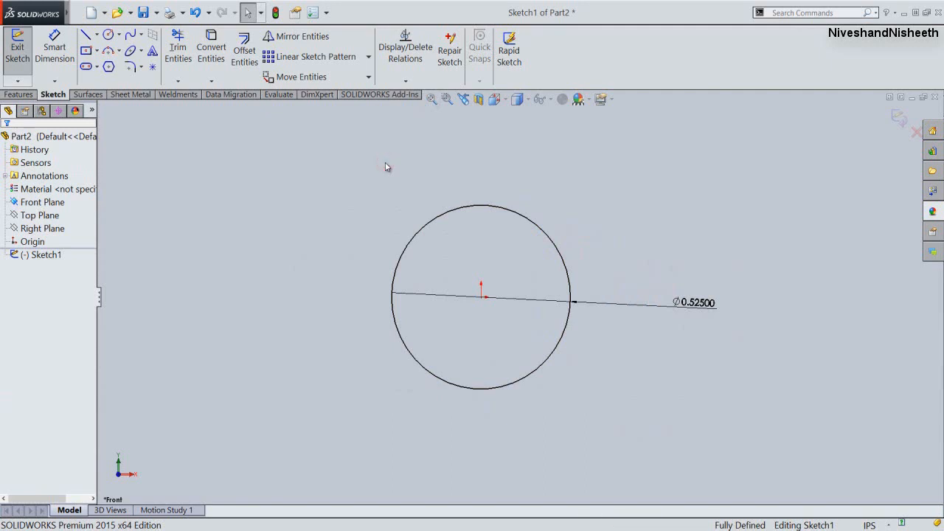
pyautogui.click(898, 118)
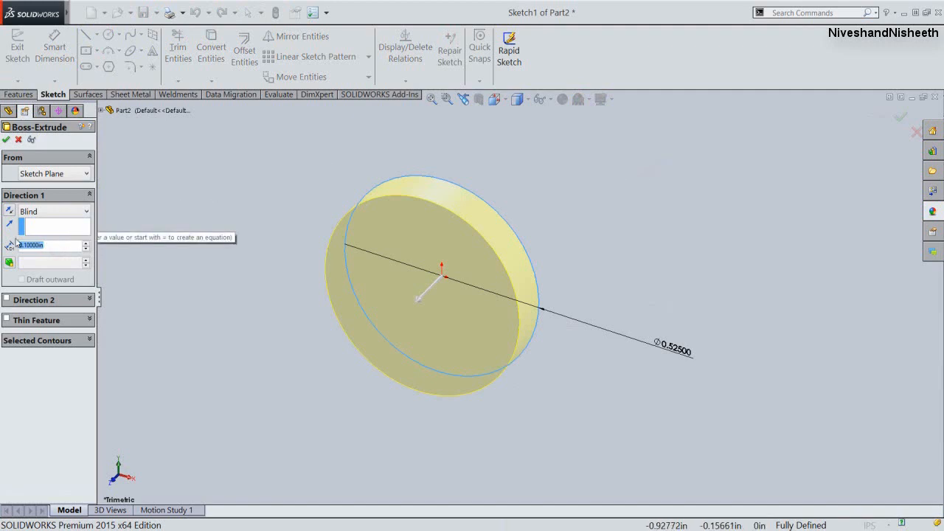
pyautogui.write('.075')
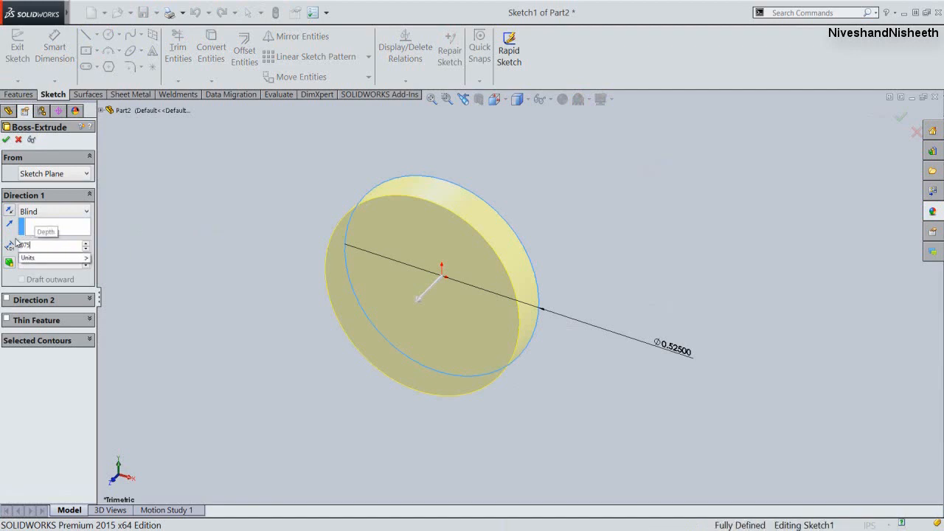
pyautogui.press('Return')
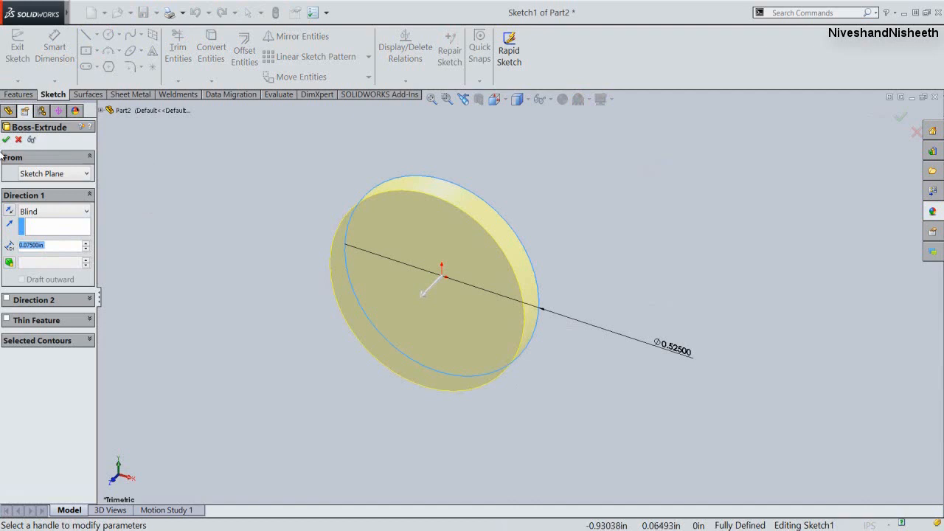
pyautogui.click(6, 140)
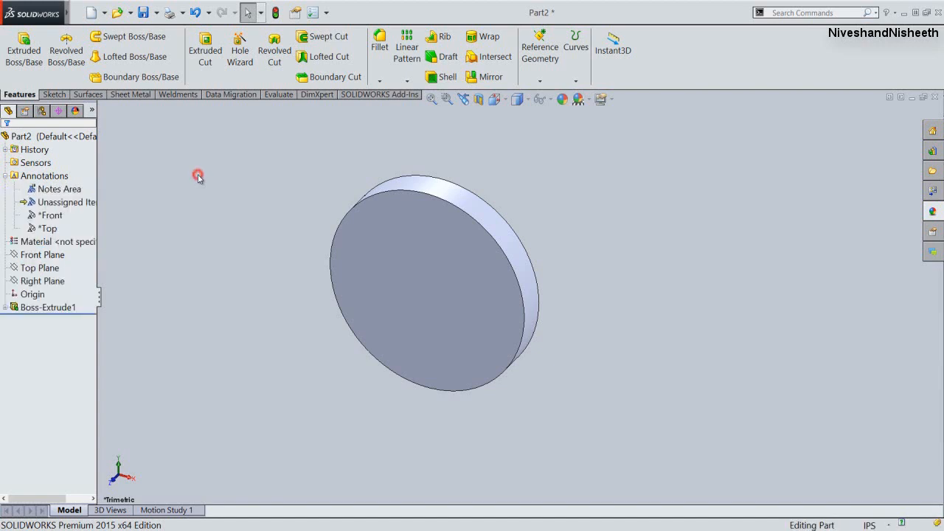
# Step: Apply the user-defined color_prefference appearance to the whole part
pyautogui.click(41, 137)
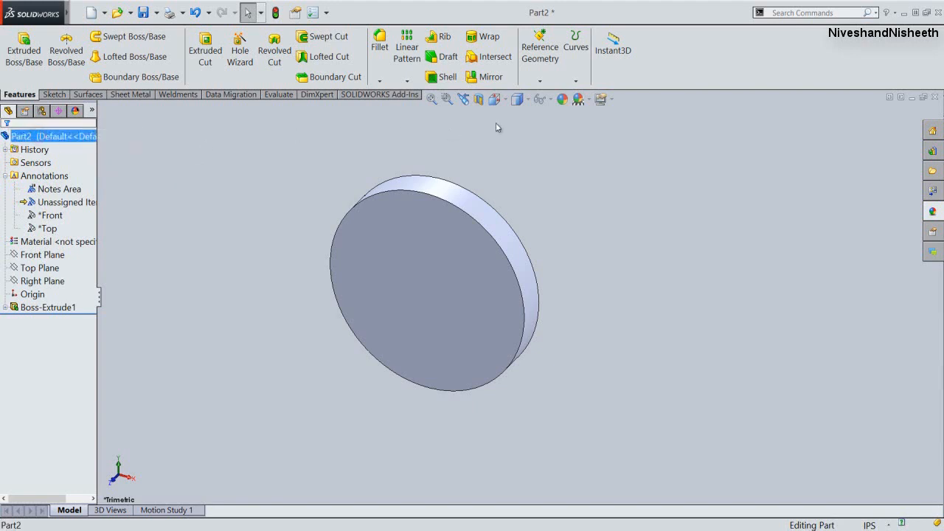
pyautogui.click(562, 101)
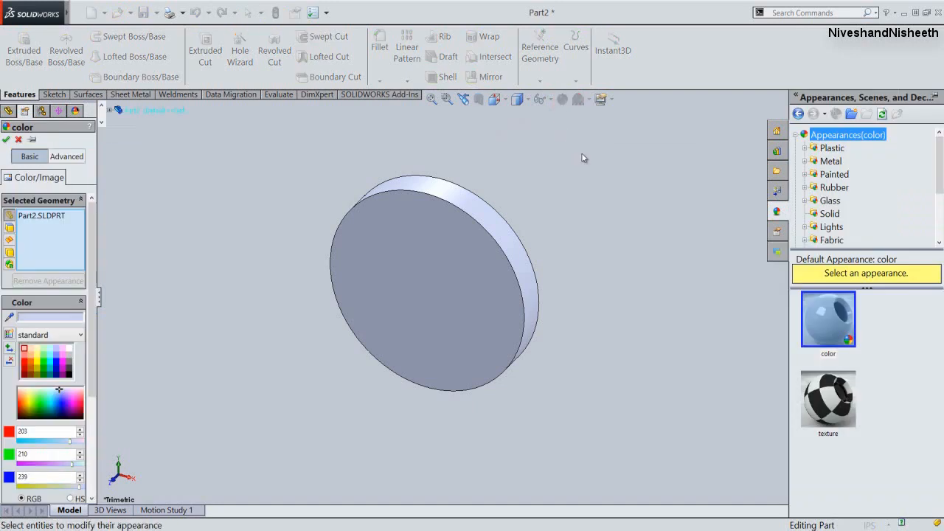
pyautogui.moveTo(937, 146); pyautogui.dragTo(936, 186)
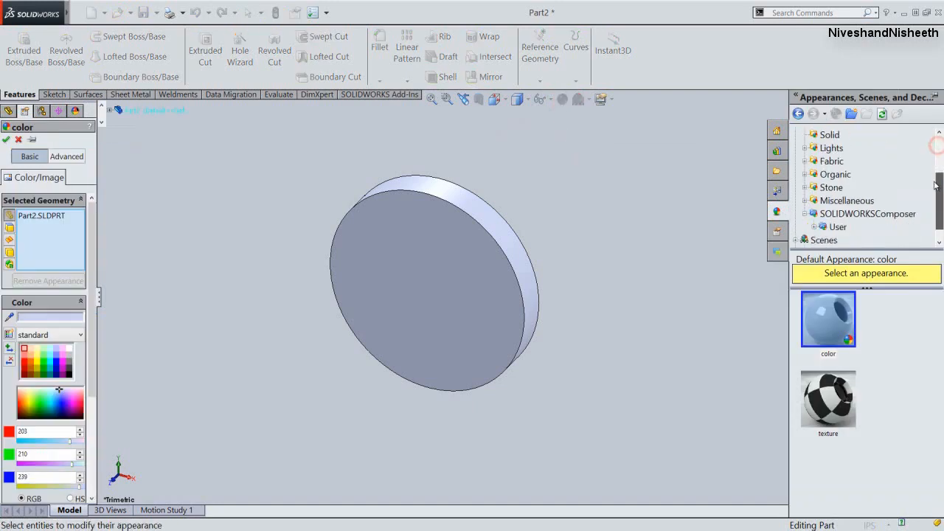
pyautogui.click(838, 228)
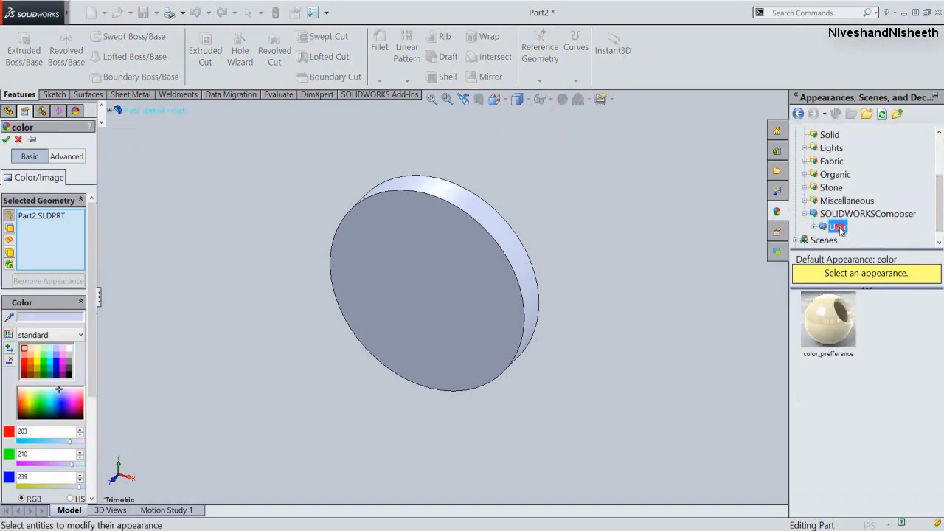
pyautogui.click(828, 322)
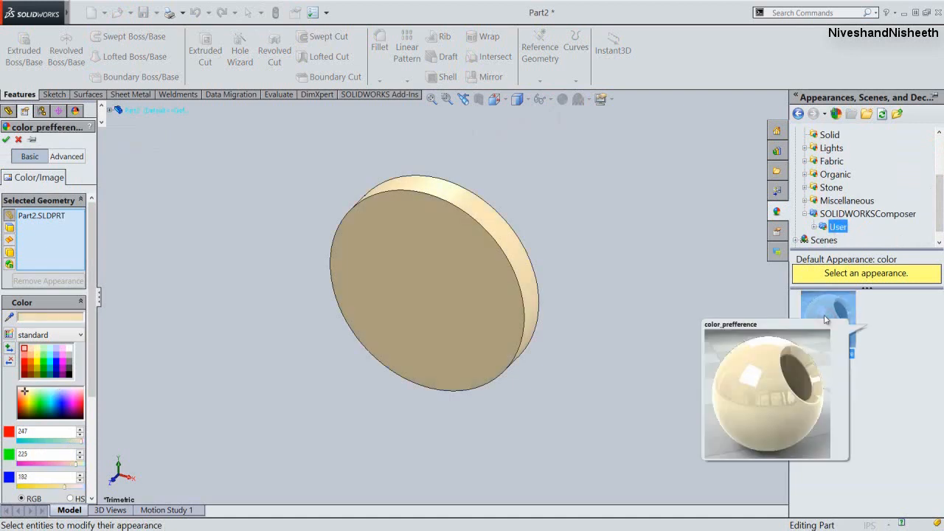
pyautogui.rightClick(669, 165)
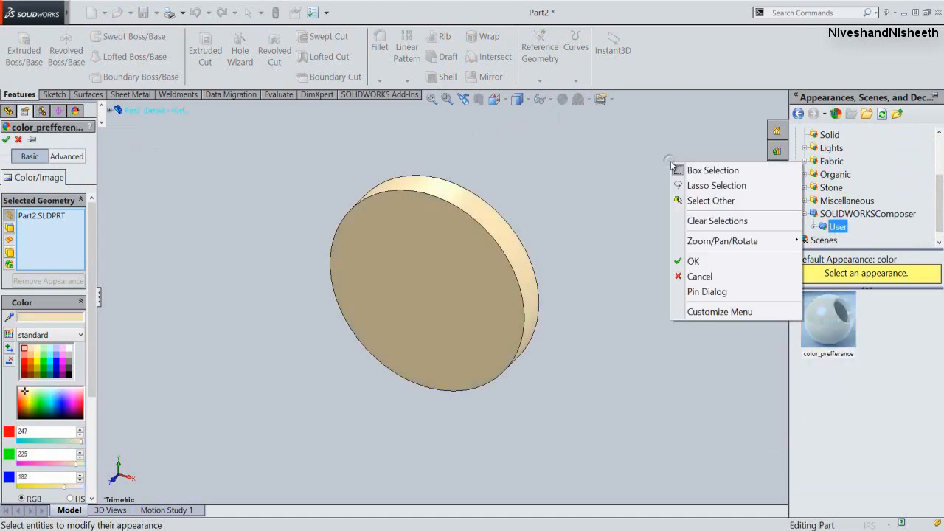
pyautogui.click(693, 262)
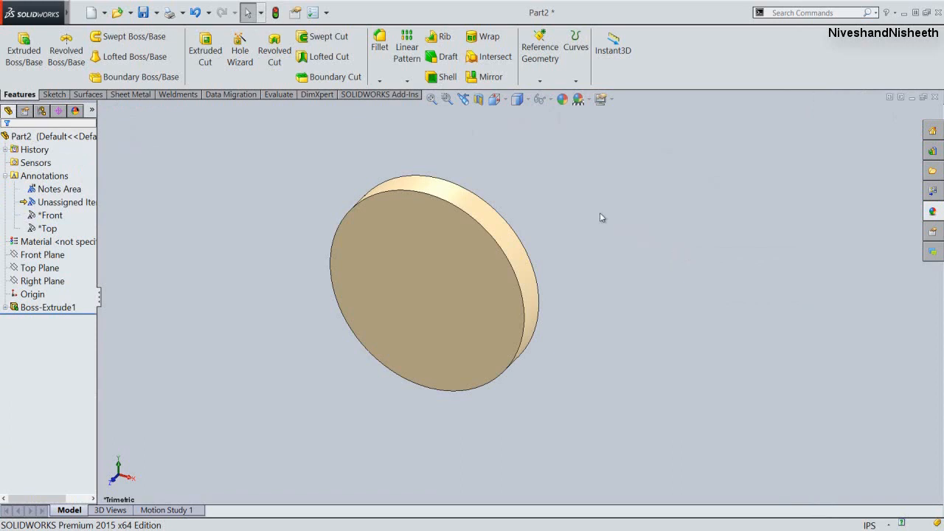
# Step: Save the part under the file name Shock Spring Adjustment Nut
pyautogui.click(499, 101)
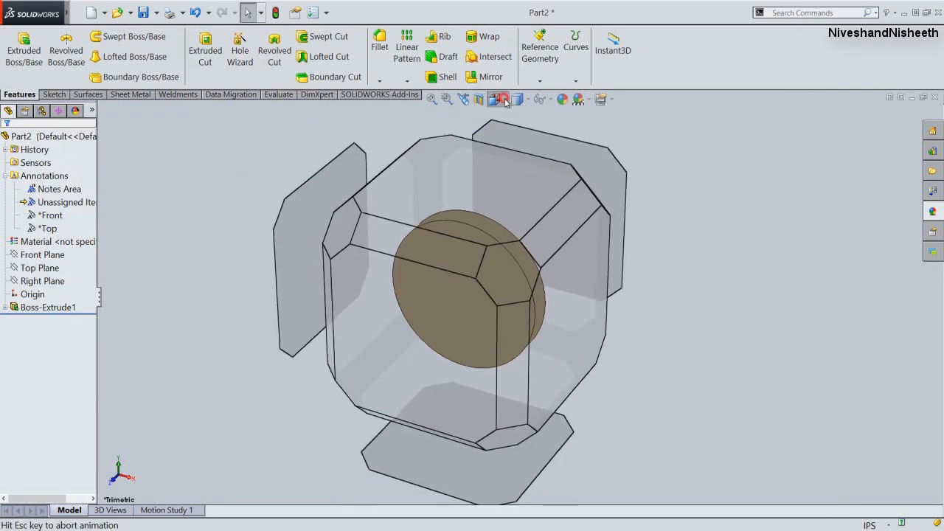
pyautogui.click(544, 228)
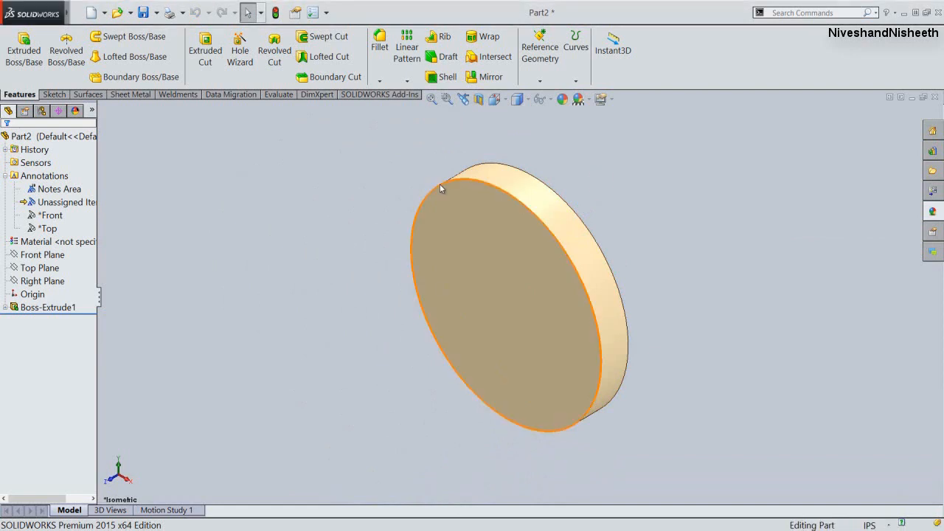
pyautogui.click(145, 12)
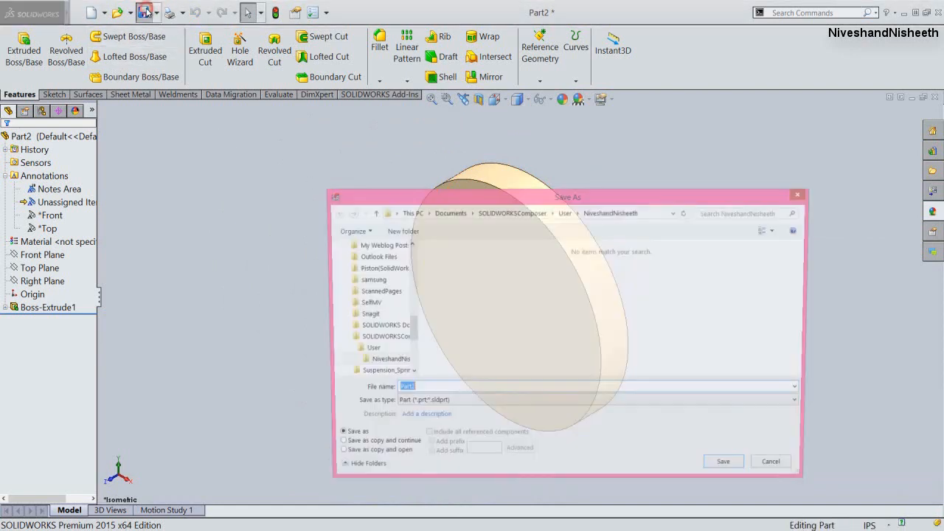
pyautogui.rightClick(415, 391)
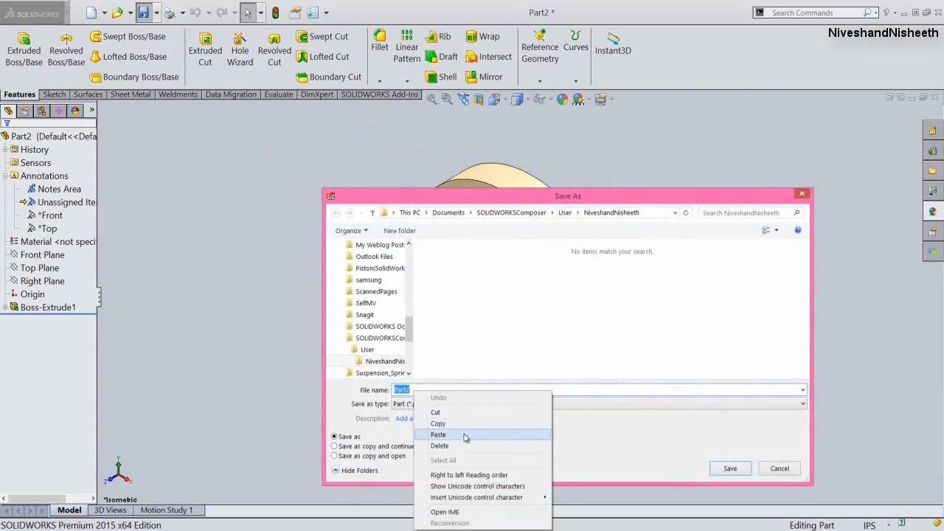
pyautogui.click(464, 436)
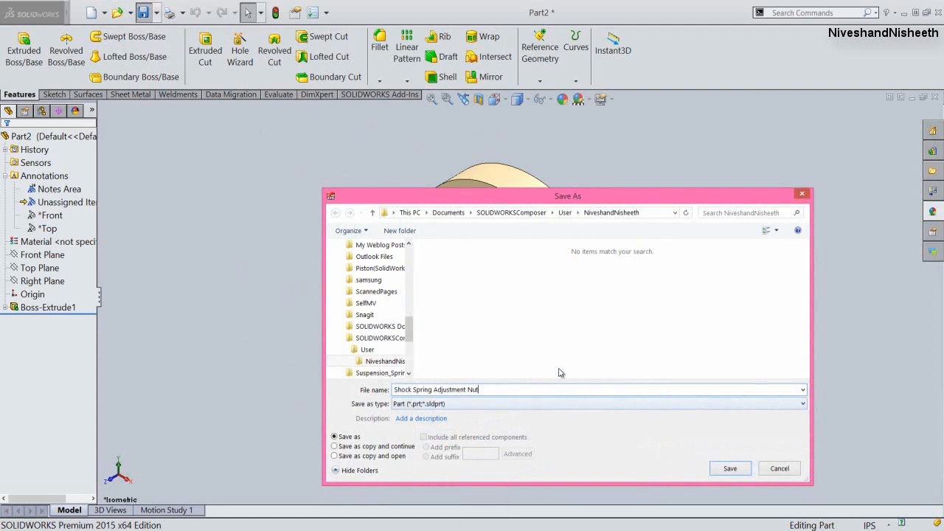
pyautogui.click(722, 469)
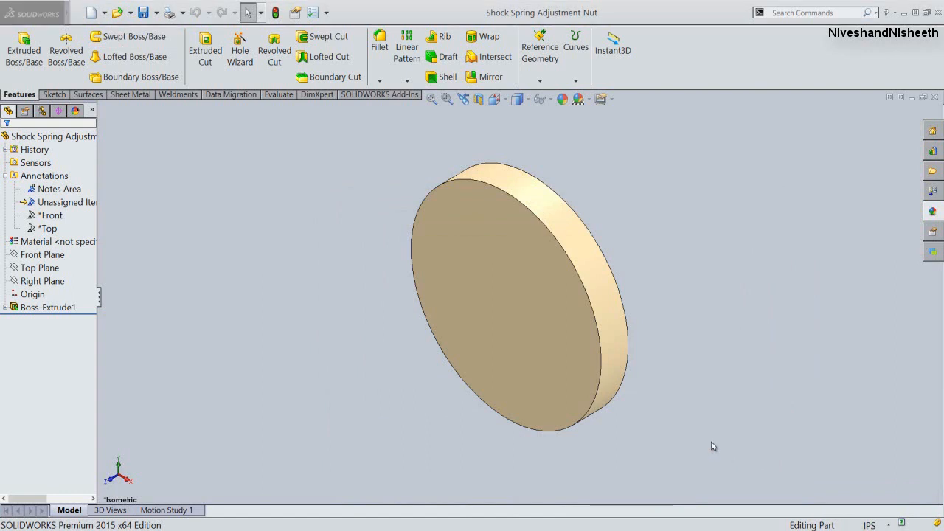
# Step: Start a new sketch on the disc's front circular face
pyautogui.click(712, 442)
pyautogui.click(479, 260)
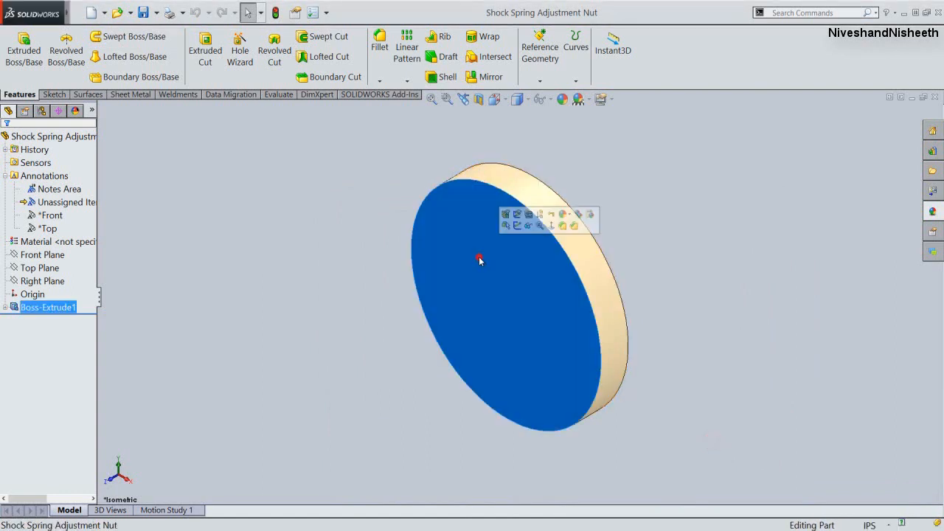
pyautogui.click(517, 226)
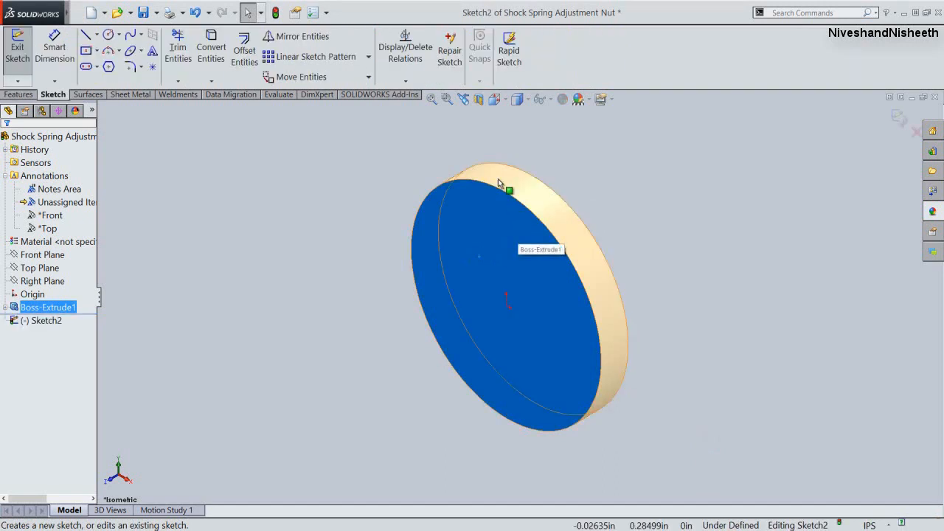
pyautogui.click(499, 105)
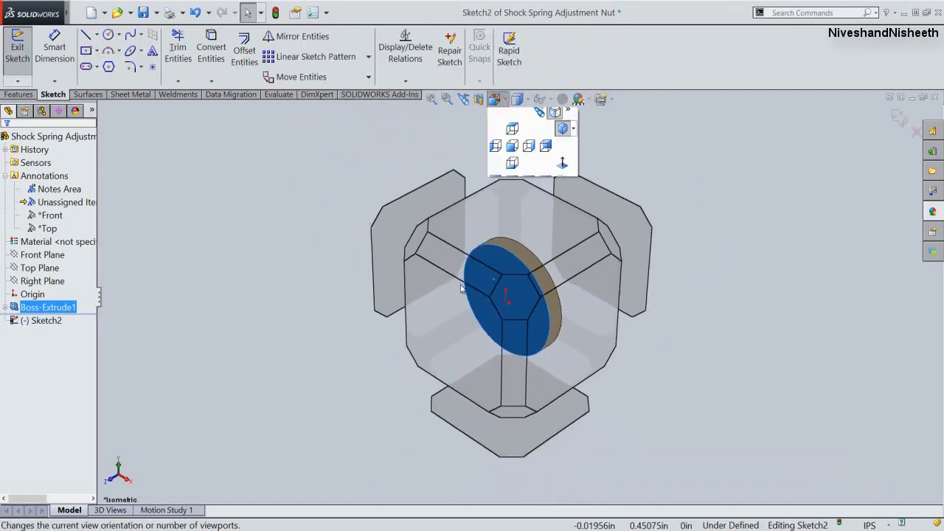
pyautogui.click(452, 309)
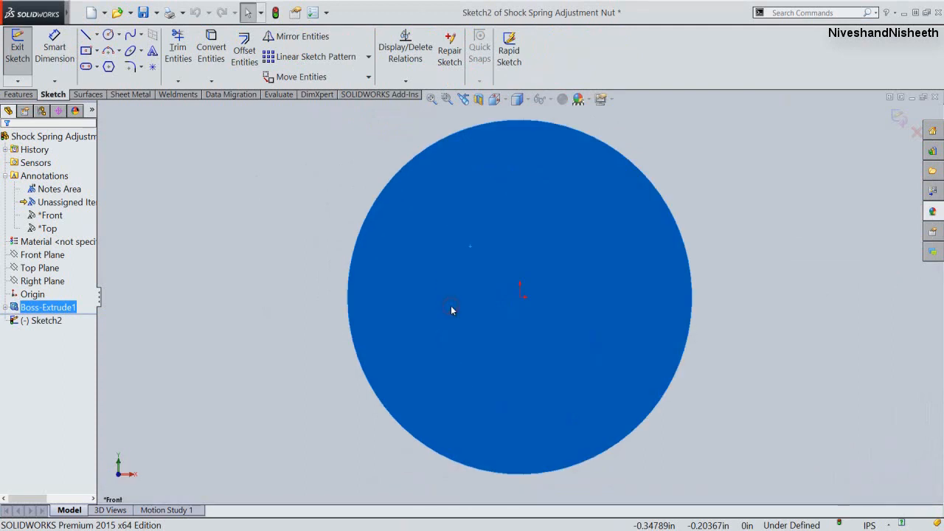
pyautogui.click(317, 190)
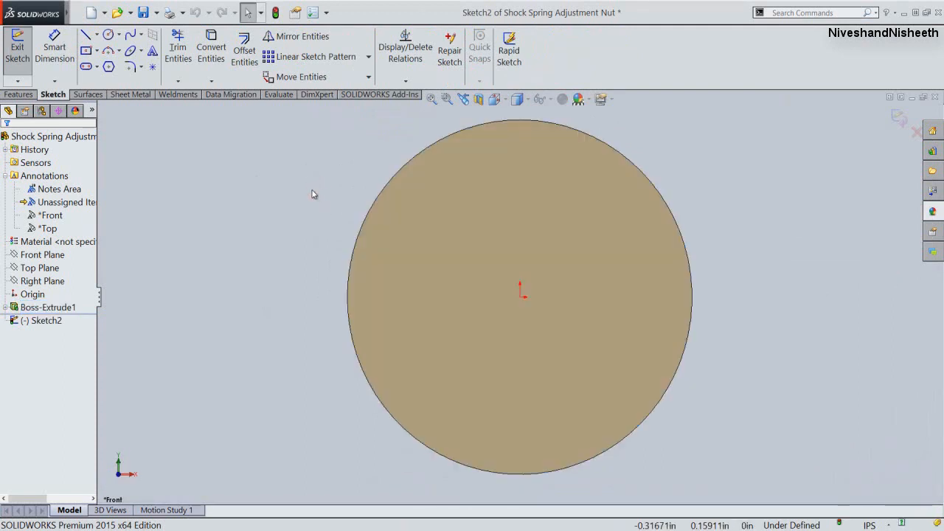
# Step: Sketch a six-sided inscribed-circle polygon centred on the origin with a vertex straight below it, about 0.505 in across flats
pyautogui.click(109, 67)
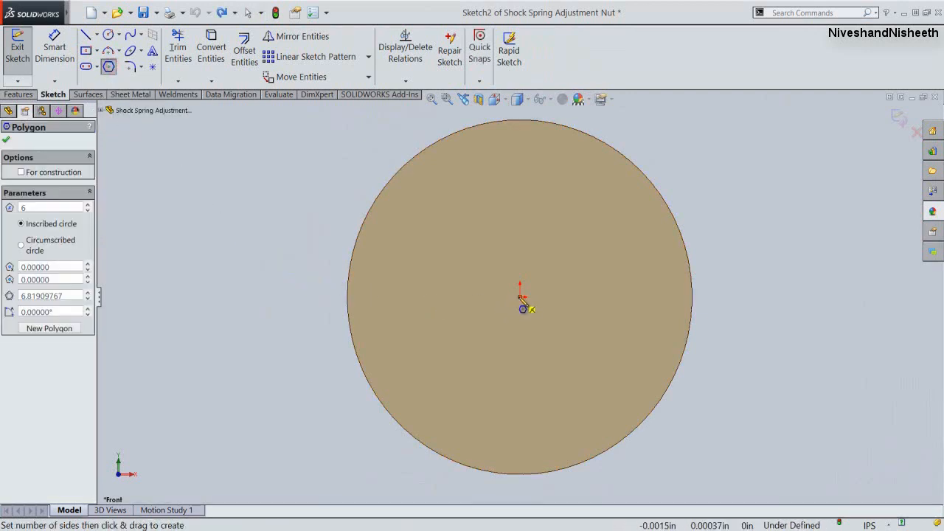
pyautogui.click(520, 297)
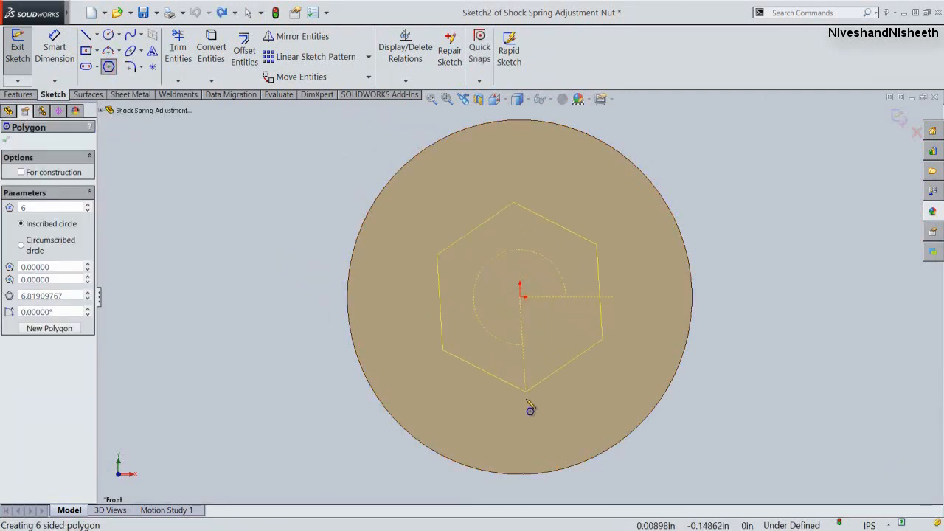
pyautogui.click(521, 494)
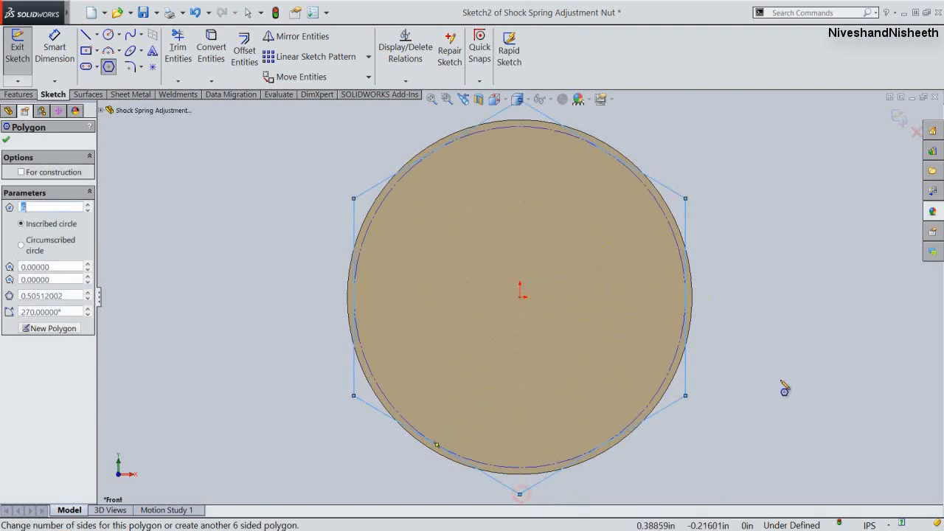
pyautogui.rightClick(748, 201)
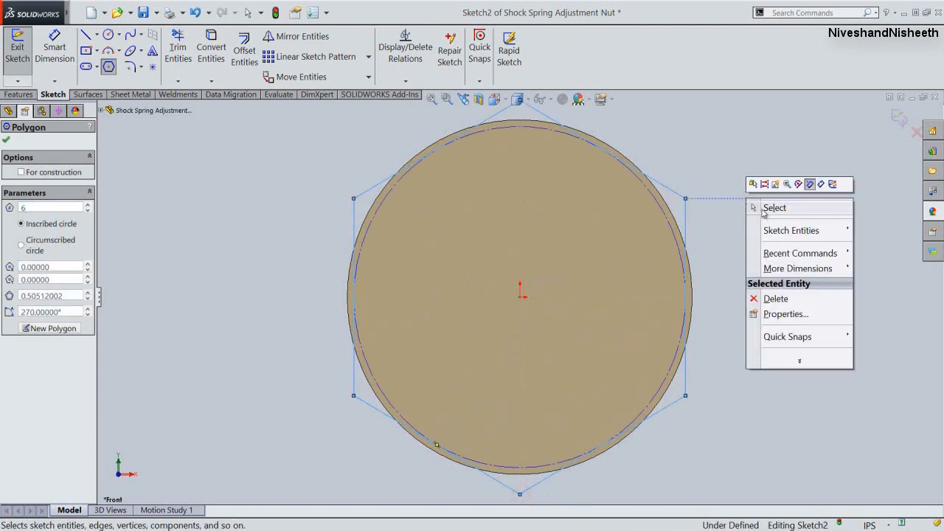
pyautogui.click(774, 208)
# Step: Add a Vertical relation to the hexagon's right-hand side
pyautogui.click(686, 223)
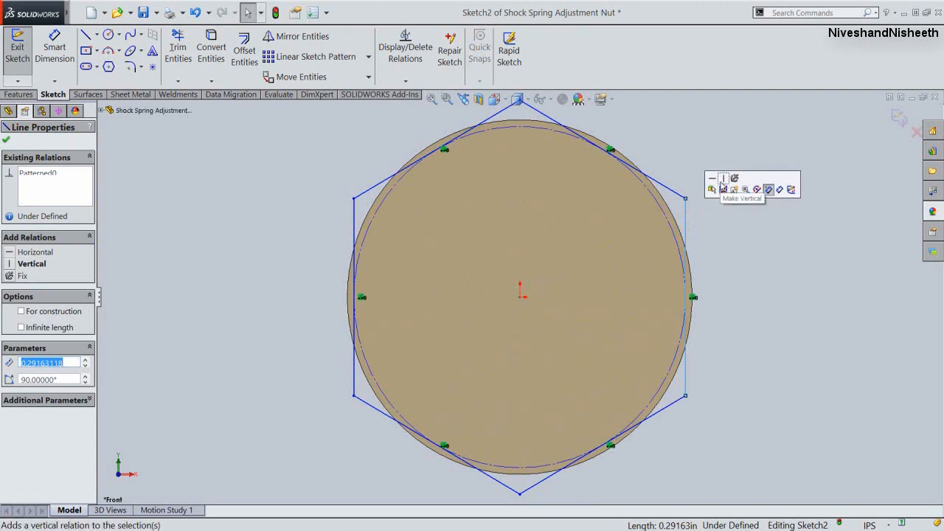
pyautogui.click(722, 184)
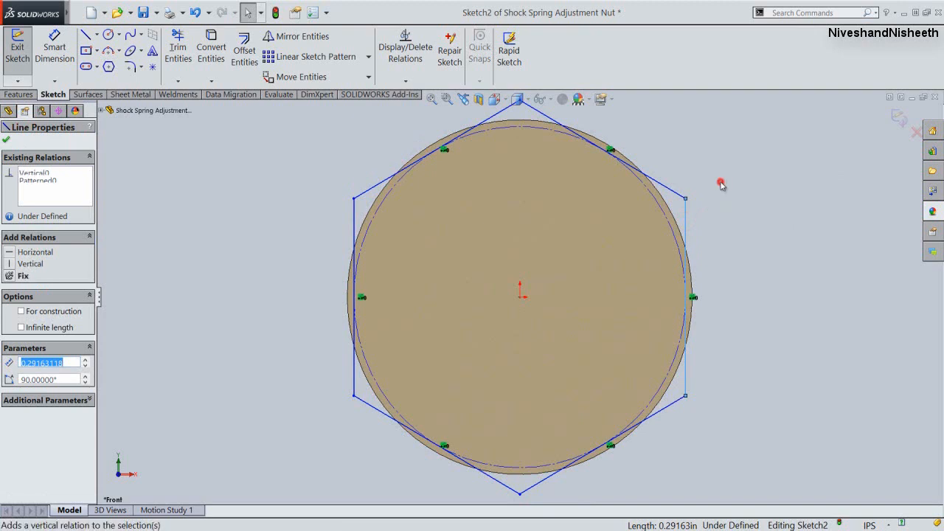
pyautogui.click(712, 201)
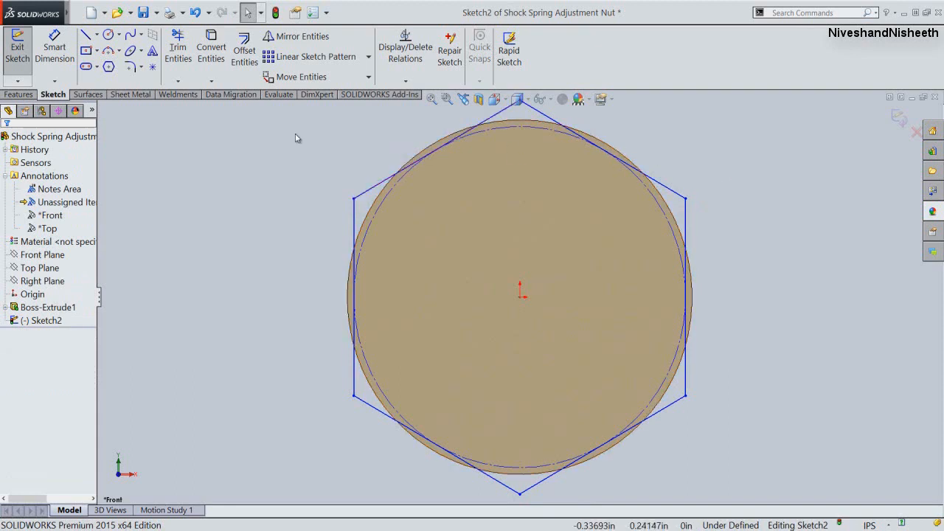
# Step: Dimension the distance between the hexagon's two vertical sides as 0.625 in and exit the sketch
pyautogui.click(57, 61)
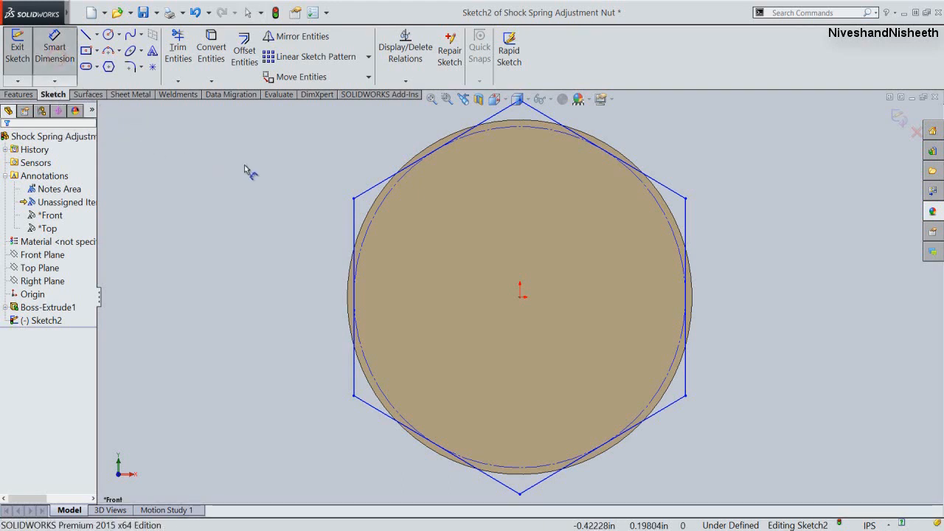
pyautogui.click(355, 229)
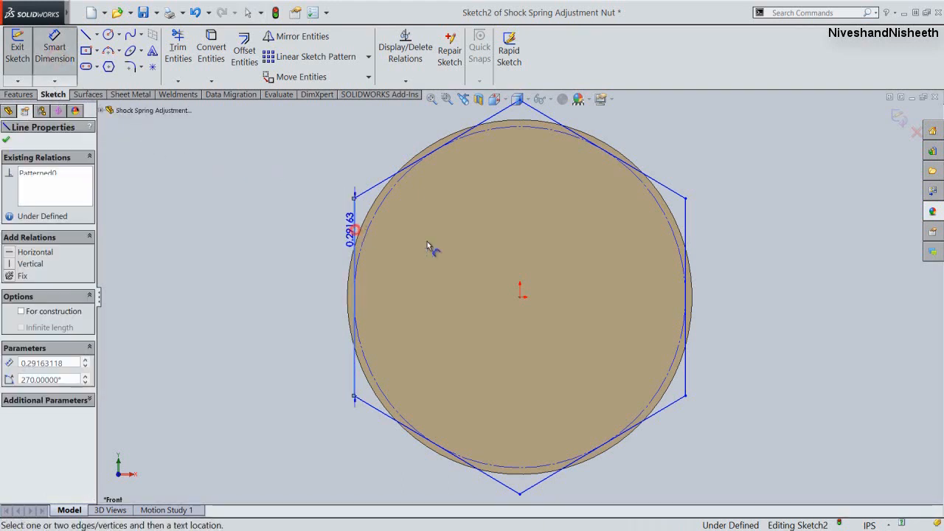
pyautogui.click(684, 225)
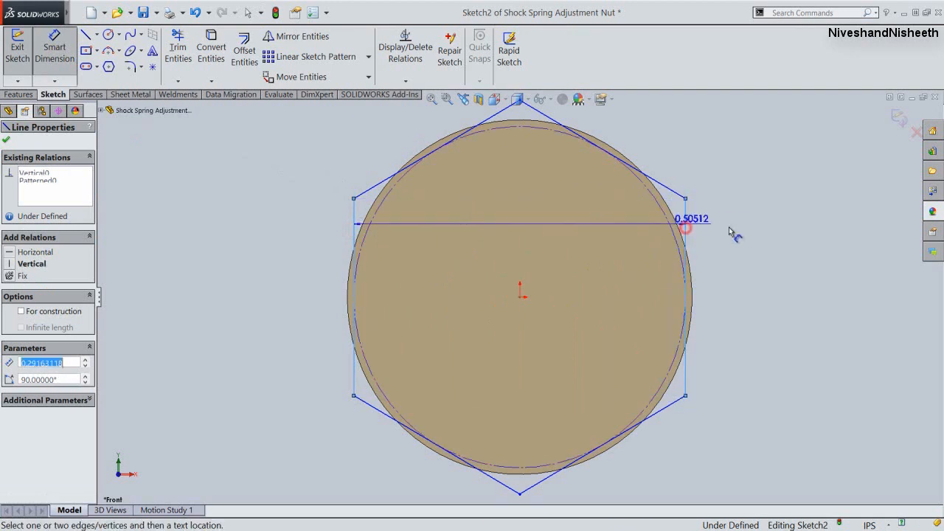
pyautogui.click(767, 246)
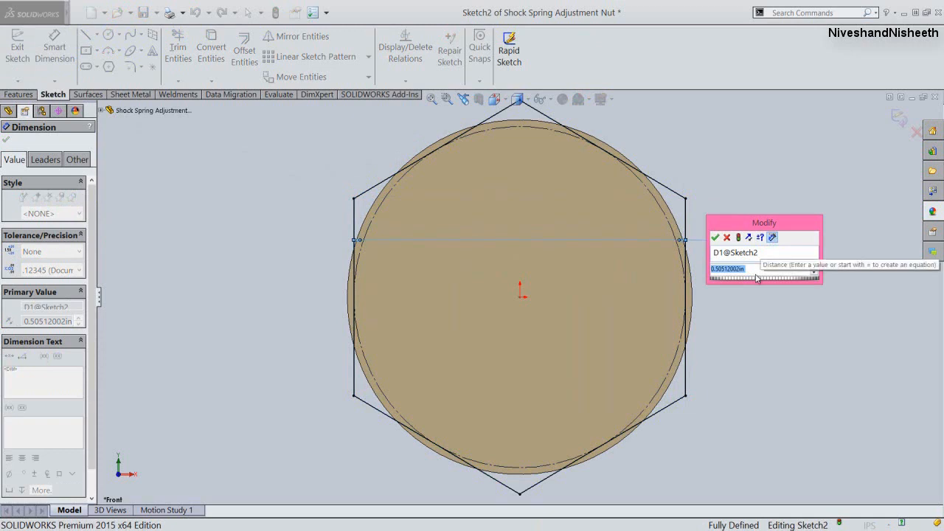
pyautogui.press('BackSpace')
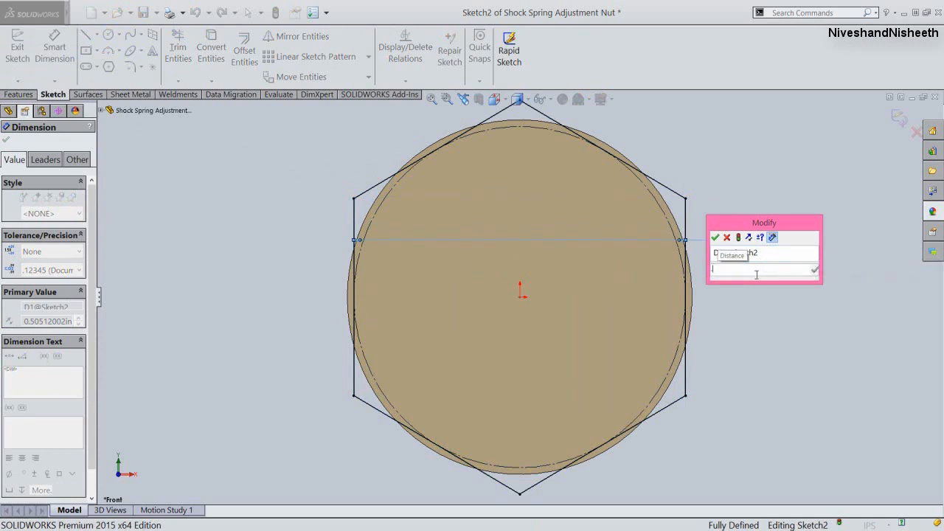
pyautogui.write('.625')
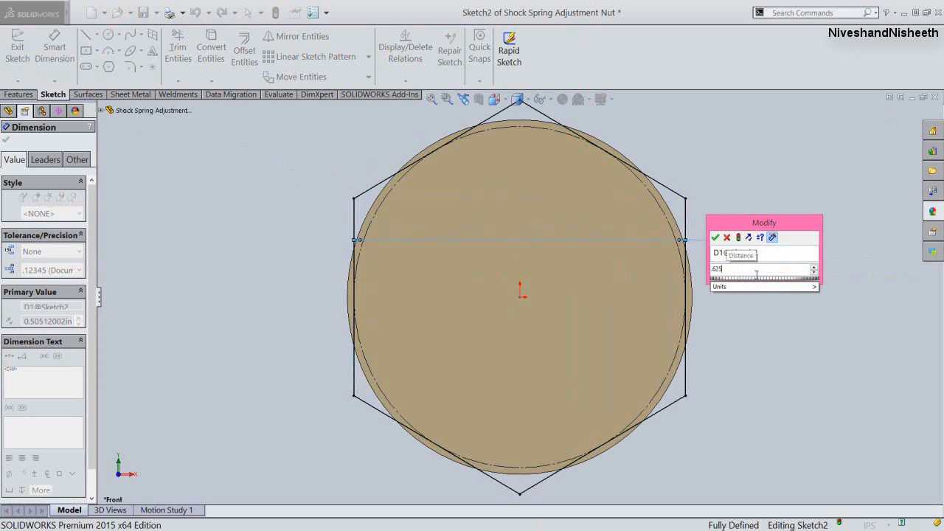
pyautogui.click(715, 237)
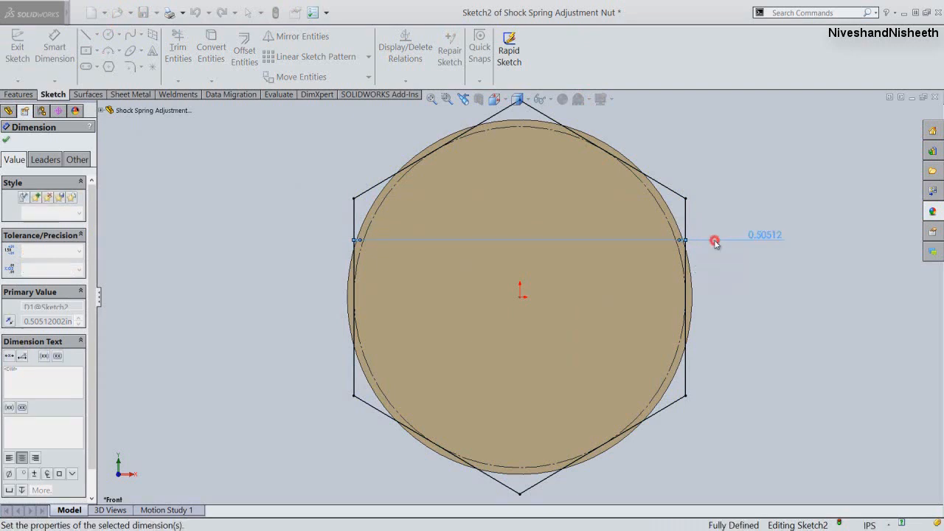
pyautogui.rightClick(754, 270)
pyautogui.click(789, 71)
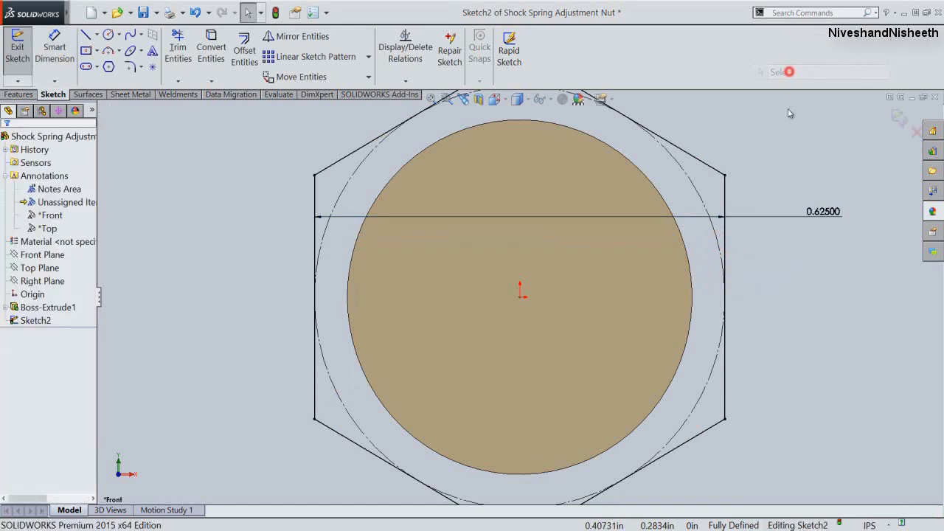
pyautogui.click(781, 138)
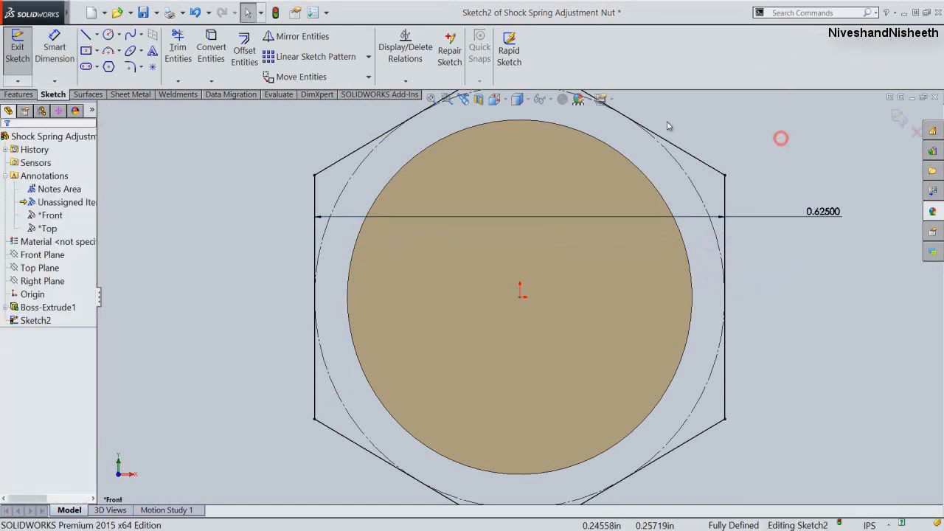
pyautogui.click(432, 100)
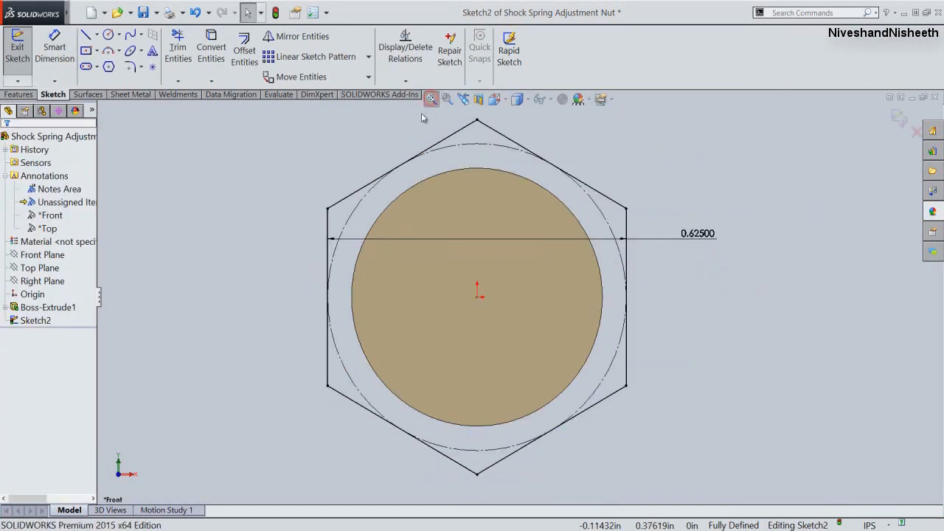
pyautogui.click(687, 158)
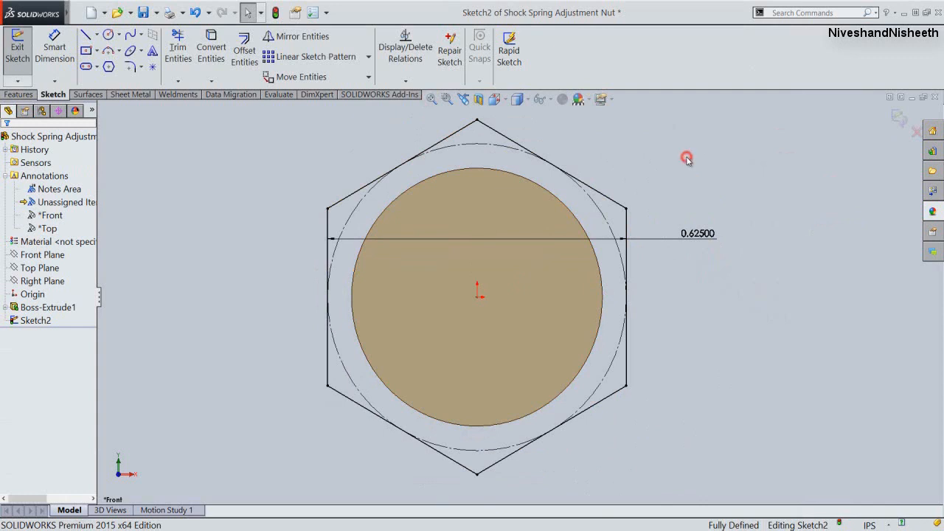
pyautogui.click(897, 119)
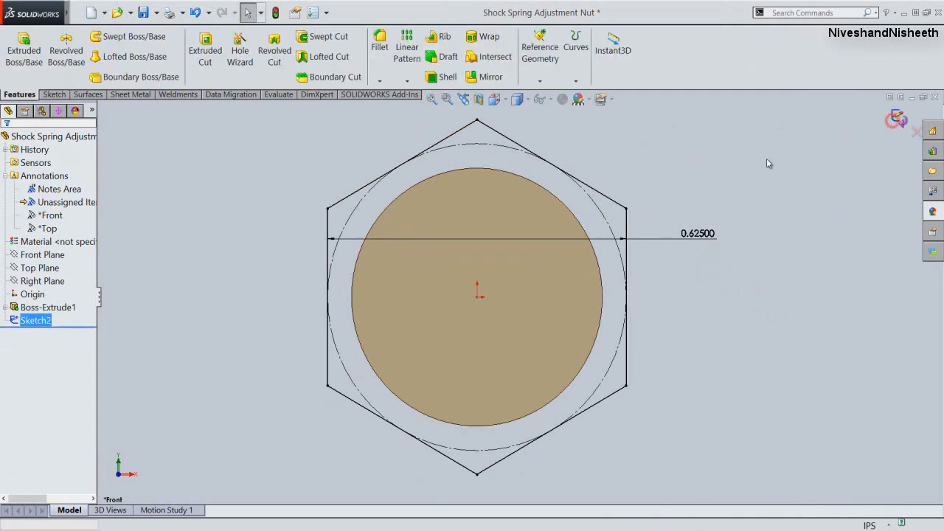
# Step: Extrude the hexagon sketch away from the disc as a Blind boss 0.125 in deep, merged with the disc
pyautogui.click(517, 99)
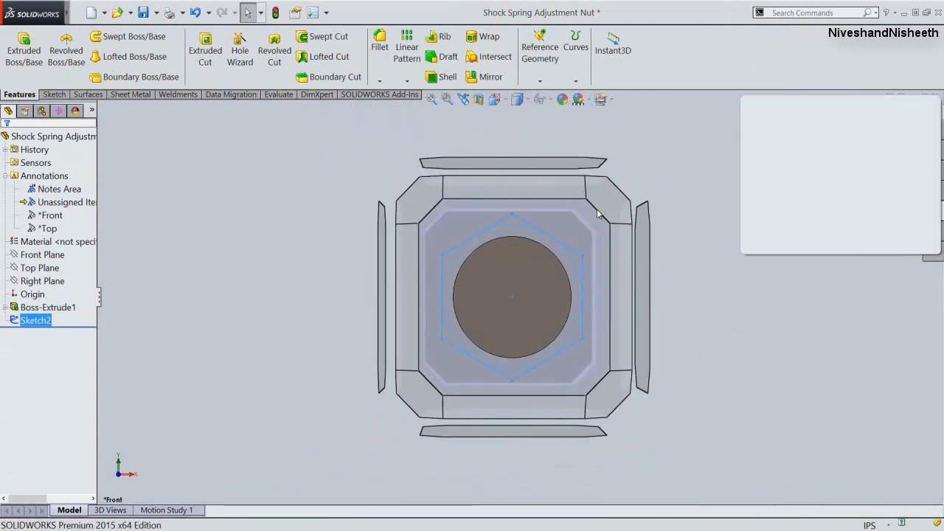
pyautogui.click(606, 206)
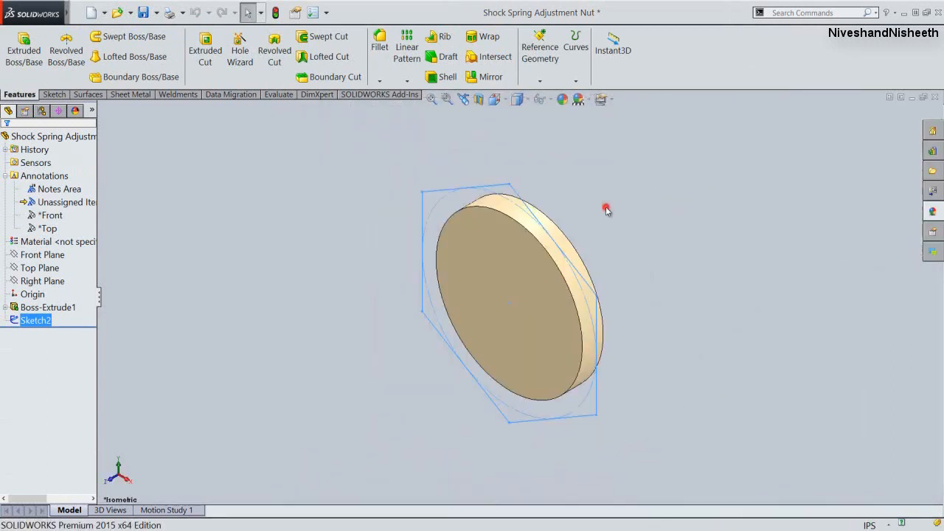
pyautogui.click(642, 225)
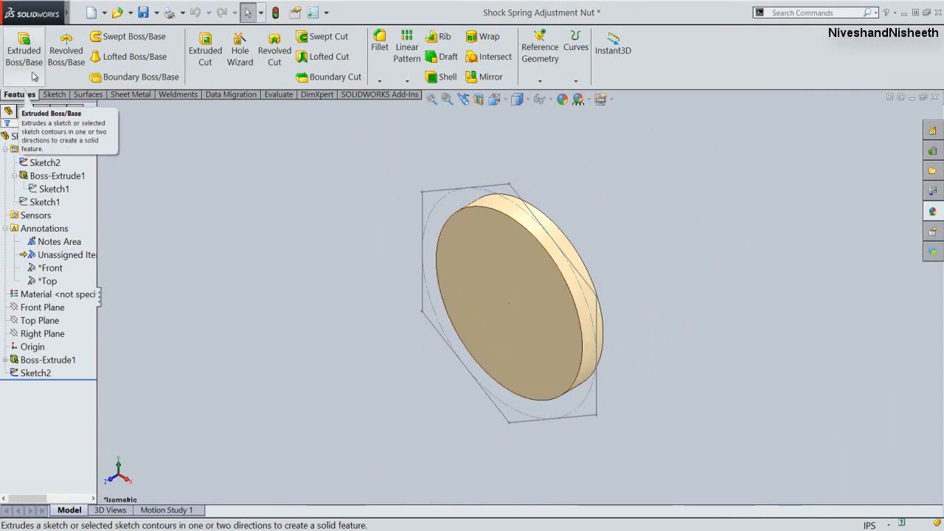
pyautogui.click(24, 51)
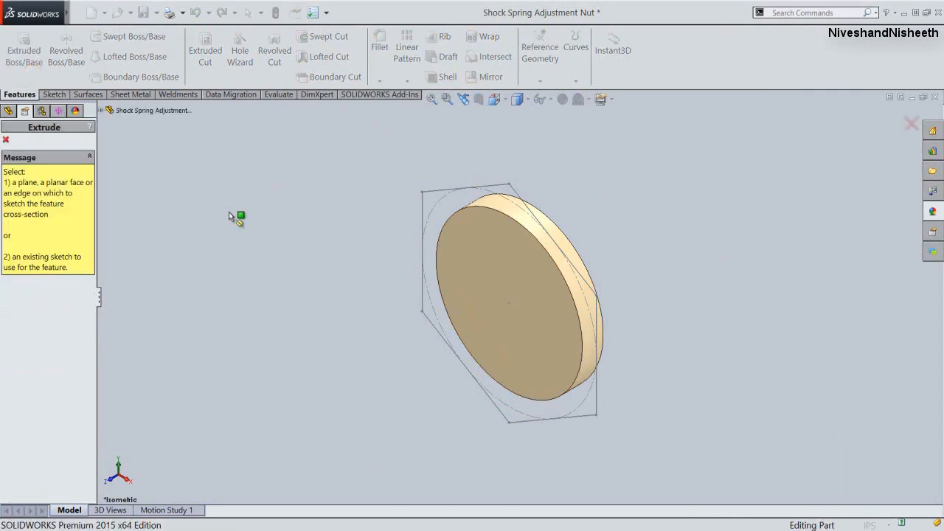
pyautogui.click(424, 214)
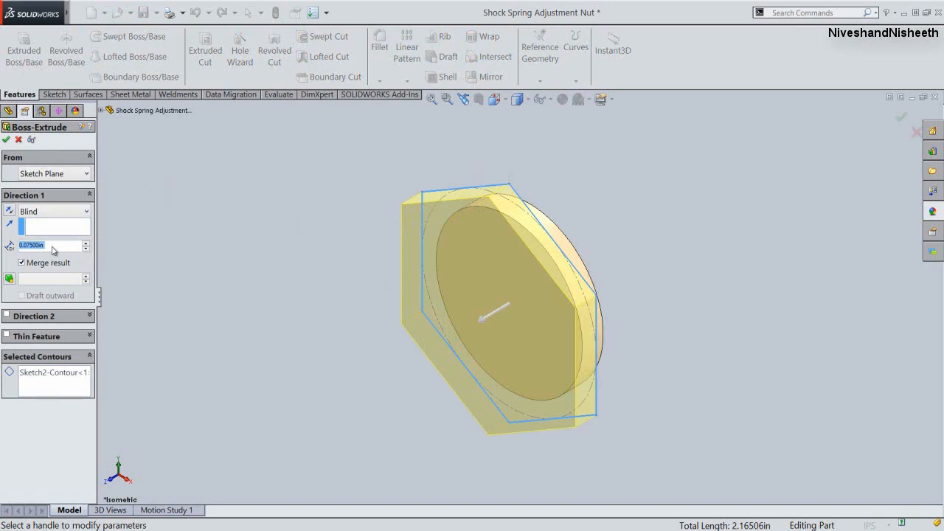
pyautogui.write('.125')
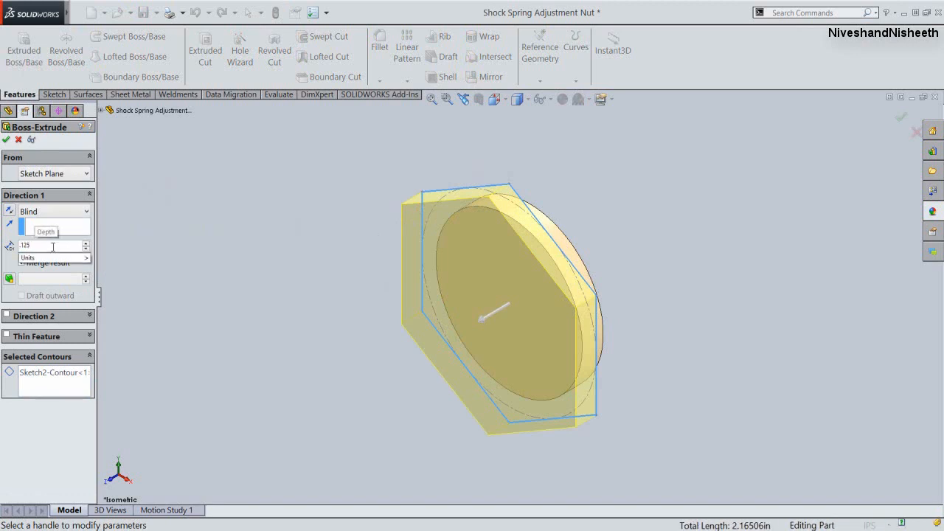
pyautogui.press('Return')
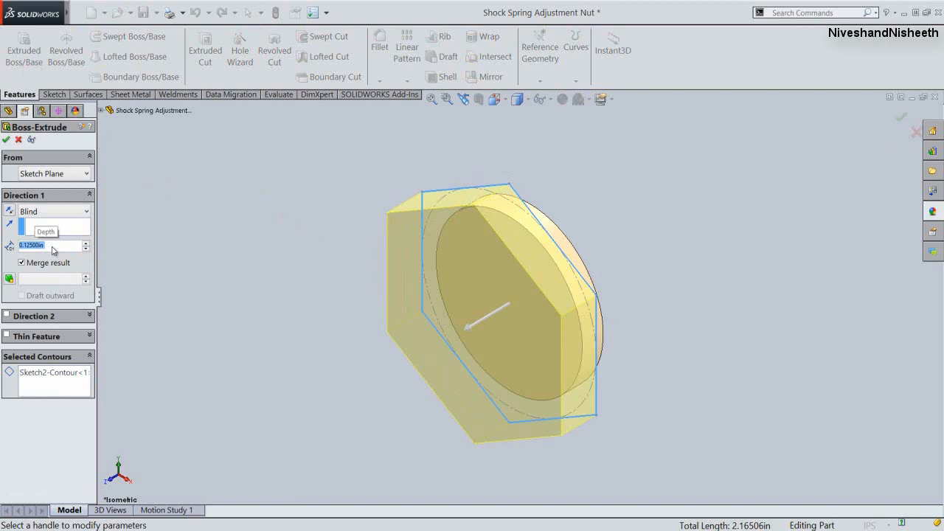
pyautogui.rightClick(129, 219)
pyautogui.click(147, 226)
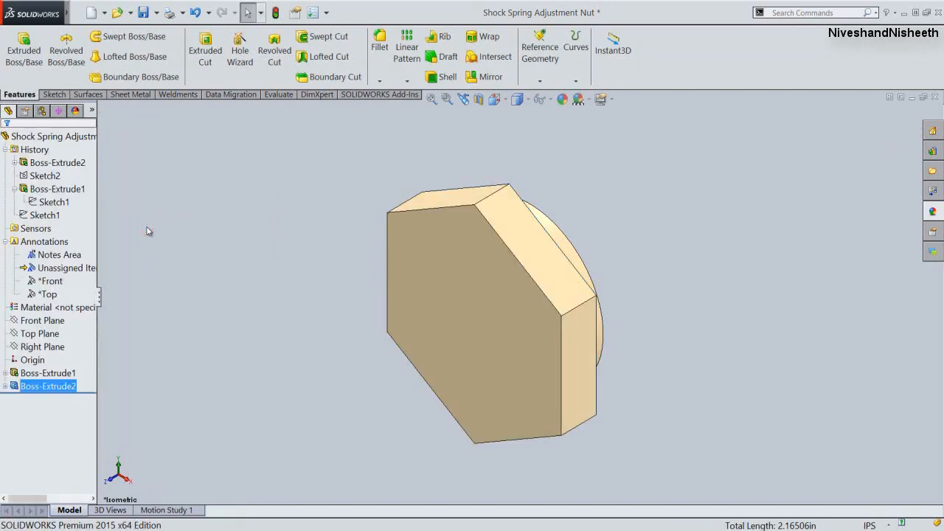
pyautogui.click(147, 231)
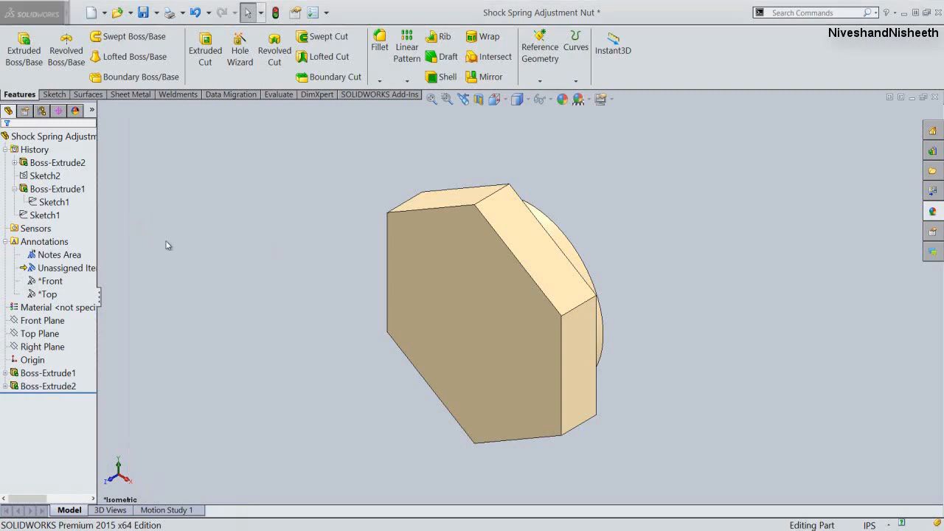
# Step: Begin an Extruded Cut with a new sketch on the disc's circular face opposite the hexagon
pyautogui.click(504, 100)
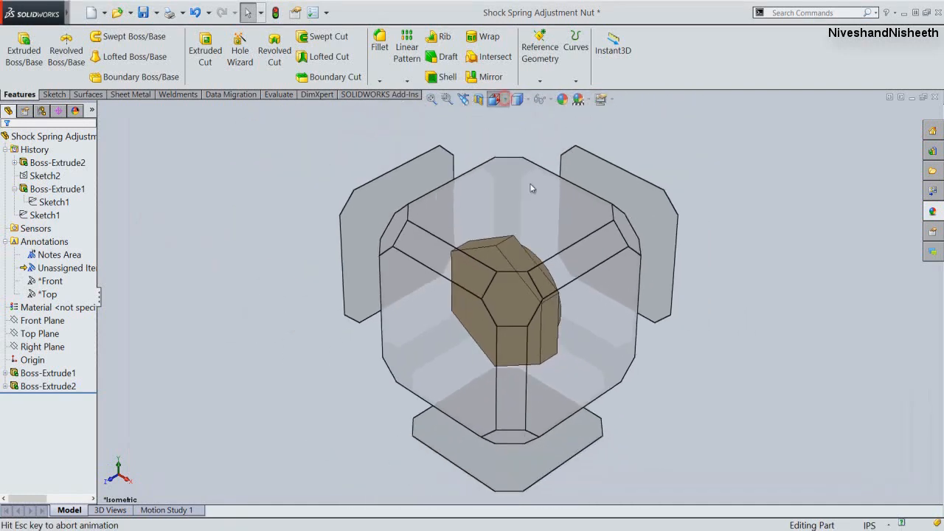
pyautogui.click(607, 239)
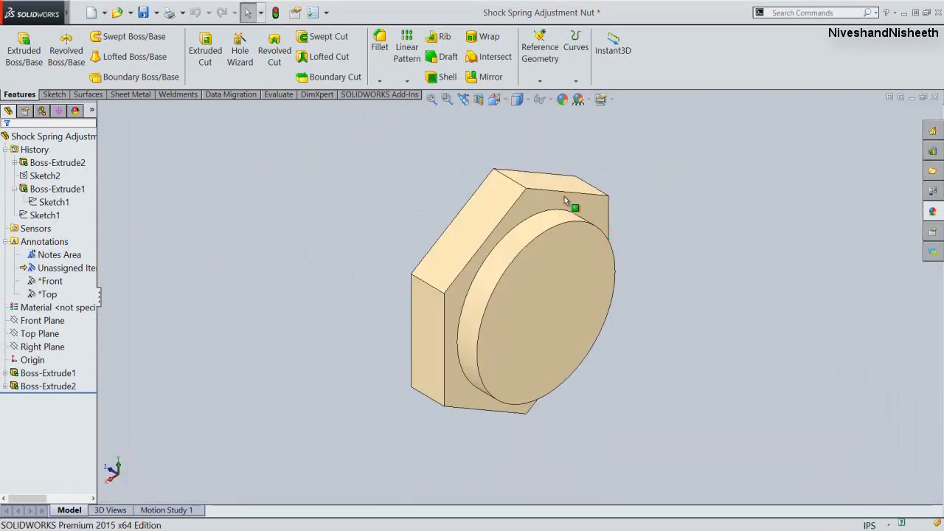
pyautogui.click(206, 68)
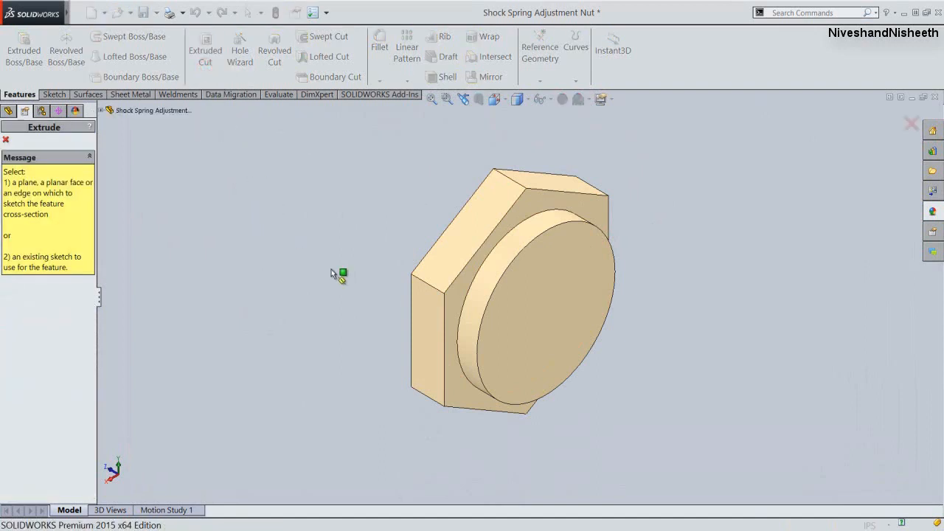
pyautogui.click(534, 312)
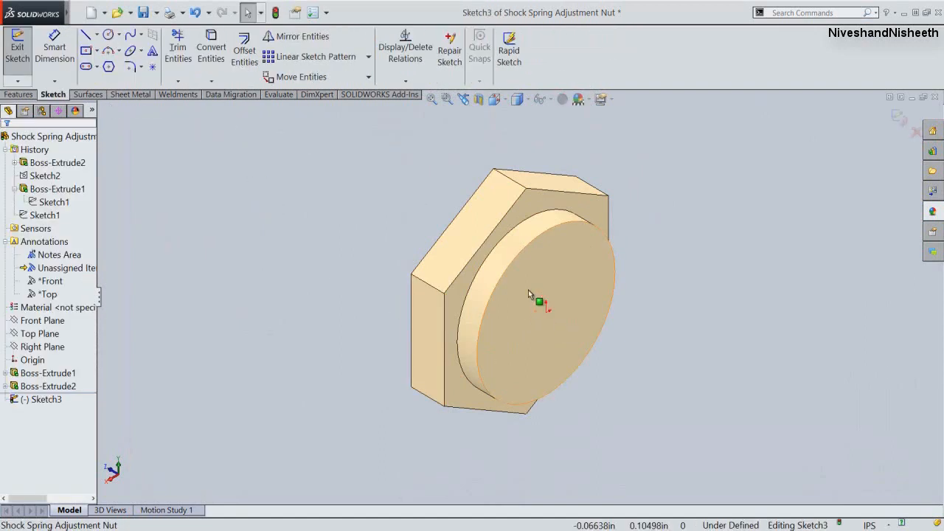
# Step: Sketch a circle centred on the origin with a diameter of 0.5 in on the disc face
pyautogui.click(108, 36)
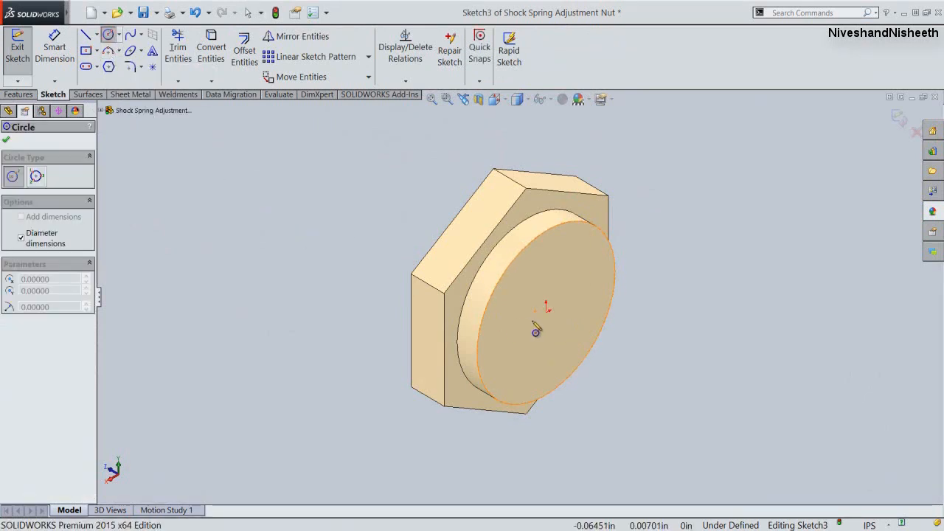
pyautogui.click(546, 311)
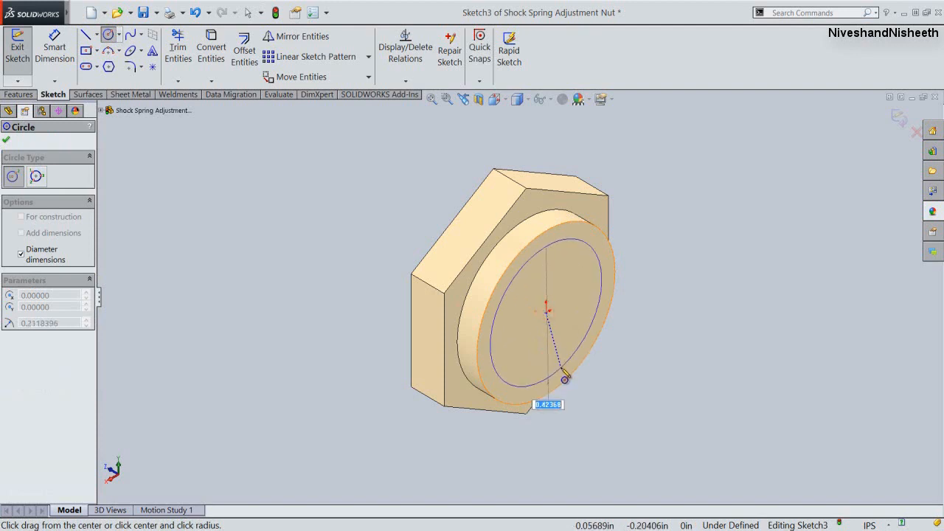
pyautogui.write('.2')
pyautogui.write('5')
pyautogui.press('Return')
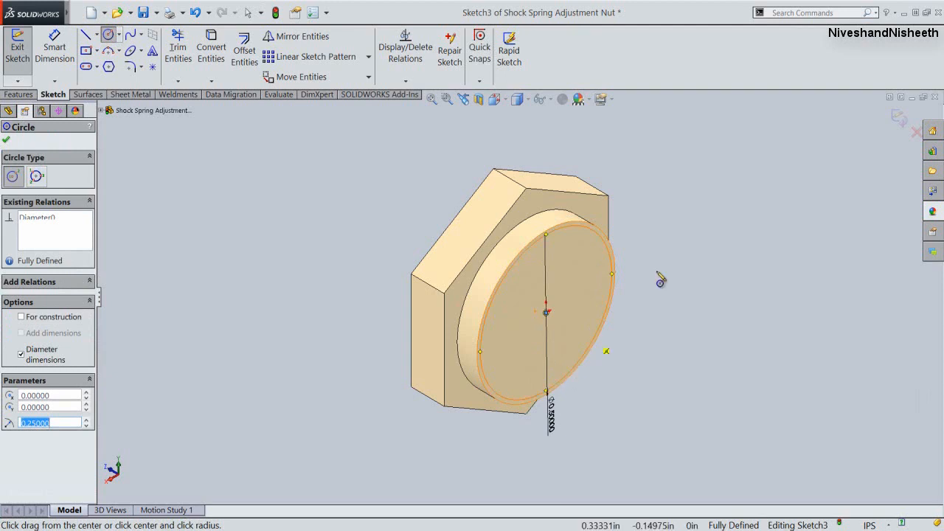
pyautogui.rightClick(693, 213)
pyautogui.click(719, 221)
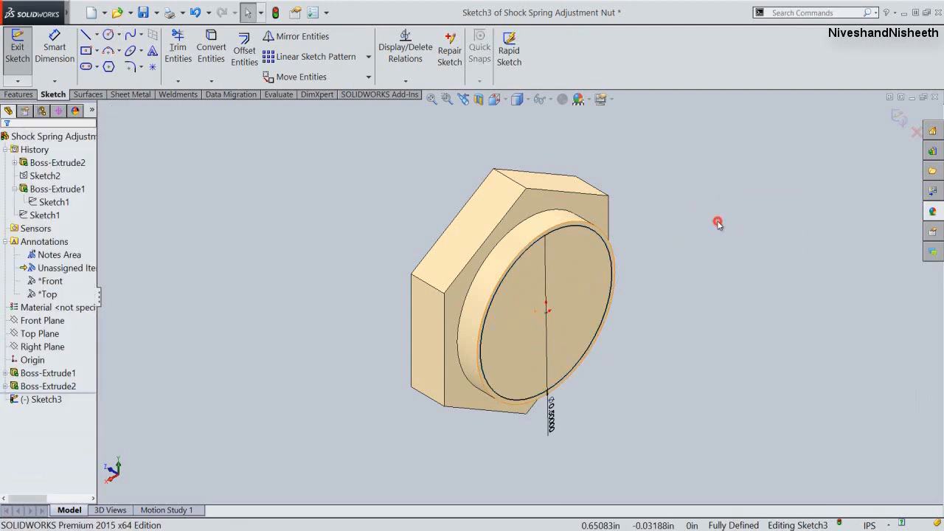
# Step: Exit the circle sketch and cut it Through All to bore the nut's central hole
pyautogui.click(897, 123)
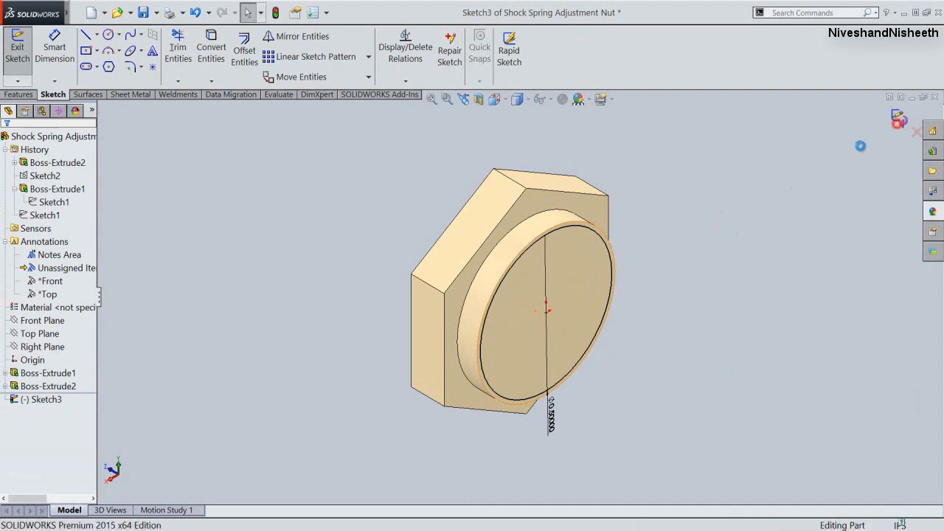
pyautogui.rightClick(767, 211)
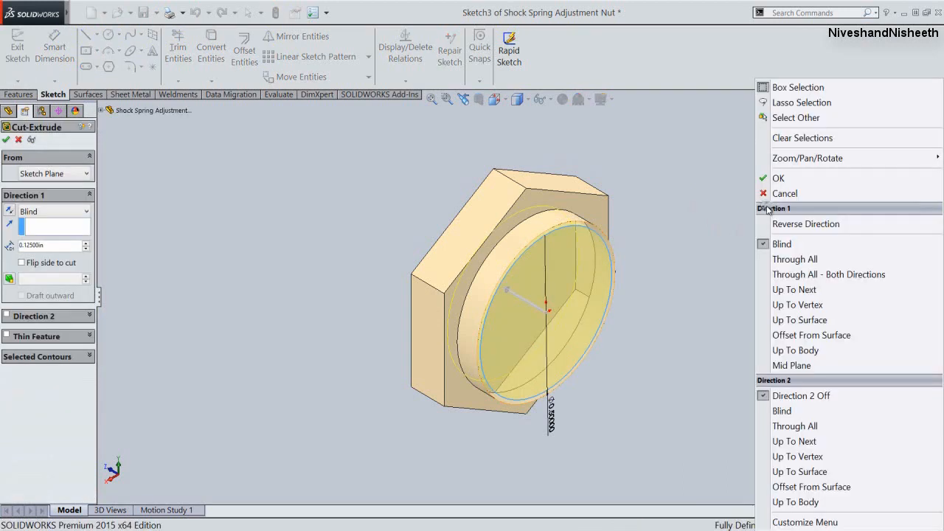
pyautogui.click(795, 260)
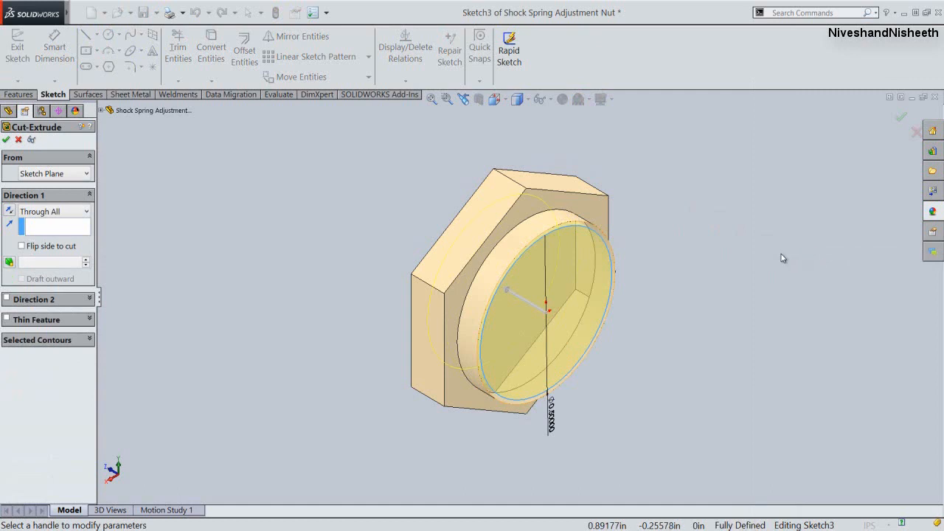
pyautogui.rightClick(762, 262)
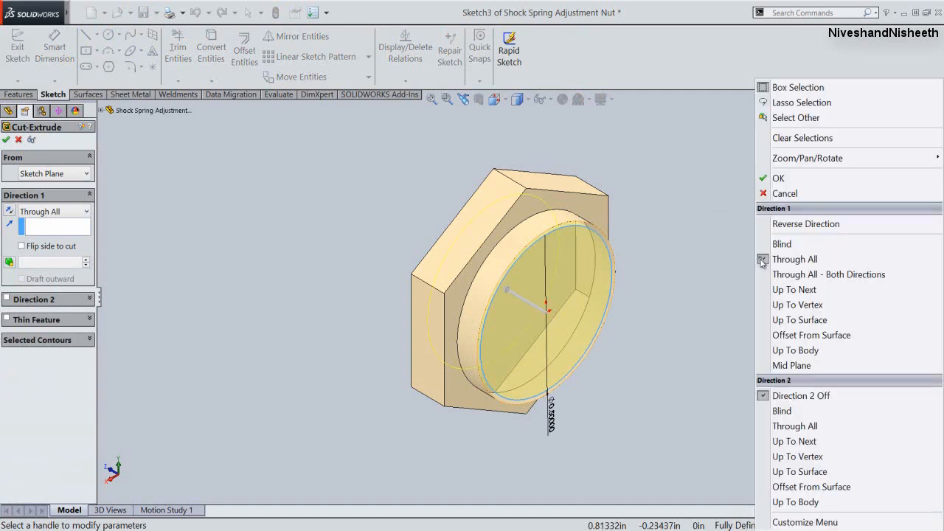
pyautogui.click(779, 179)
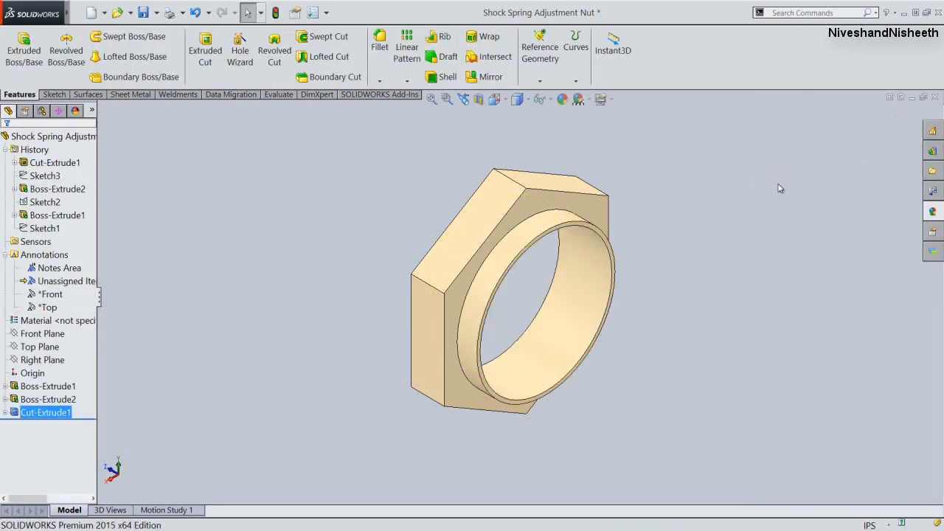
pyautogui.click(767, 195)
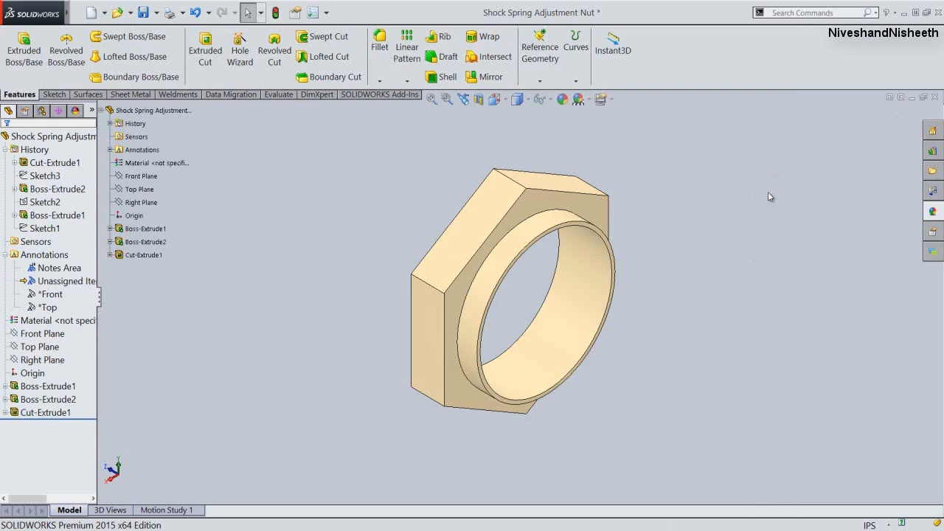
# Step: Save the nut part with its finished central bore
pyautogui.click(143, 12)
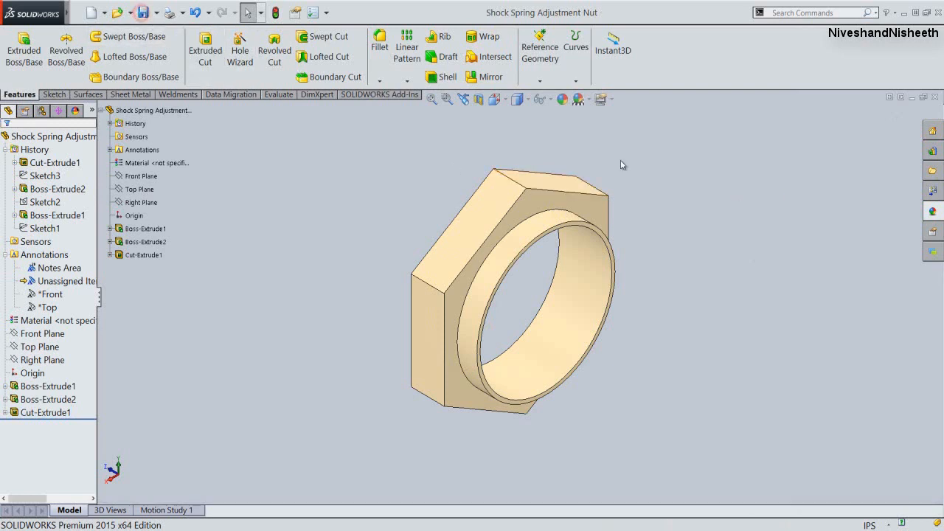
pyautogui.click(746, 199)
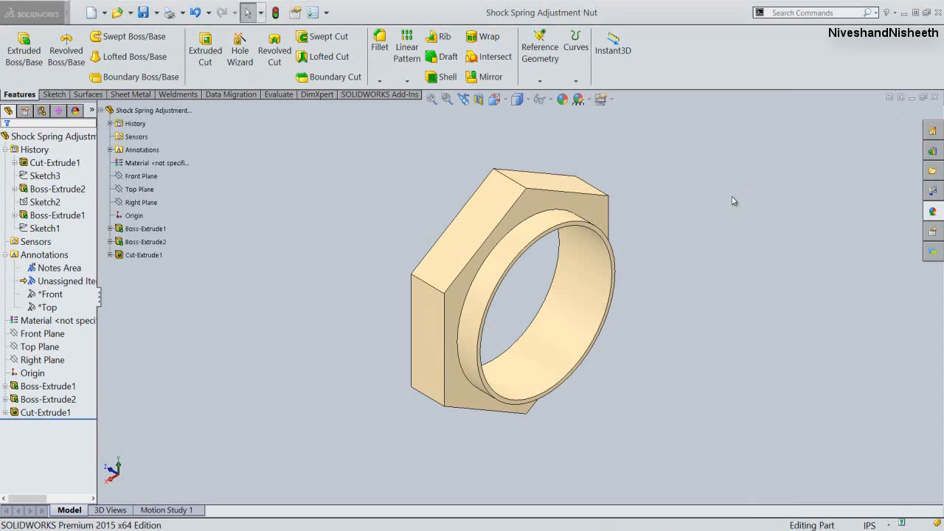
pyautogui.click(732, 196)
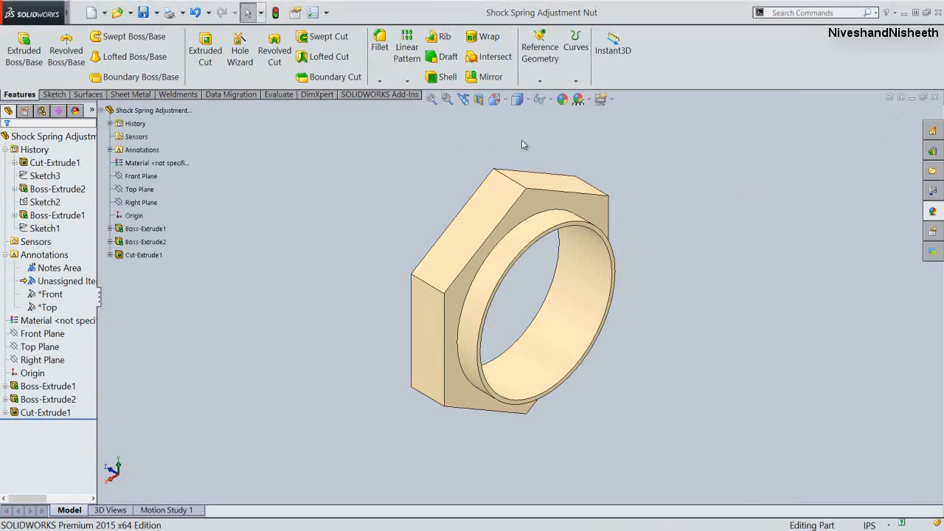
# Step: Fillet the six corner edges between the hexagon's side faces with a 0.05 in radius
pyautogui.click(380, 45)
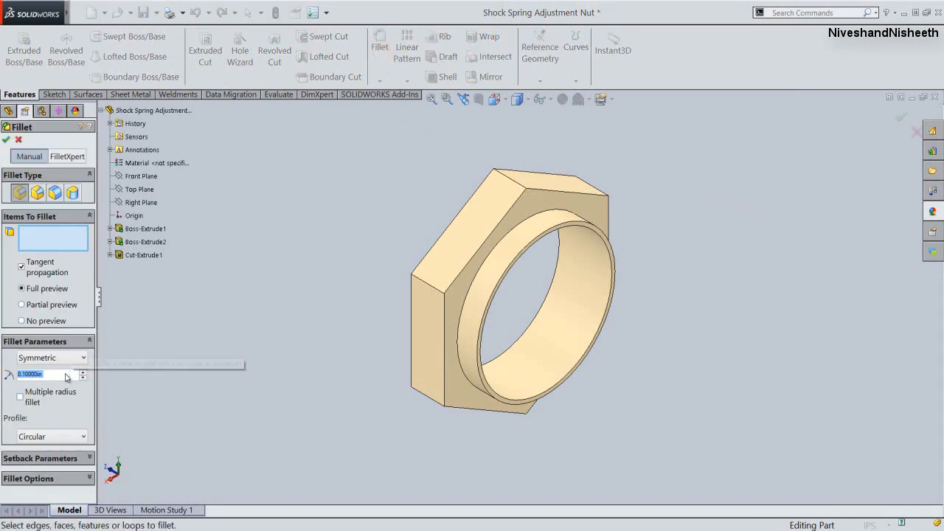
pyautogui.write('.05')
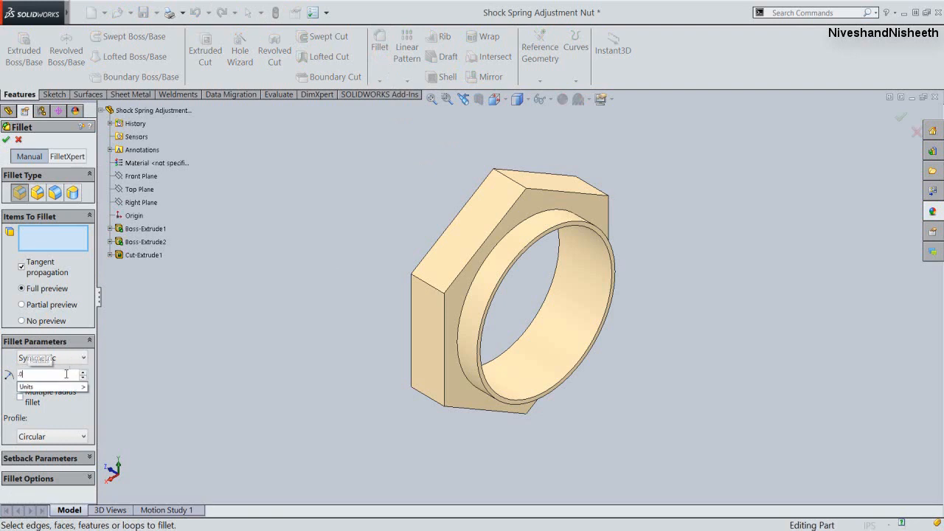
pyautogui.click(180, 356)
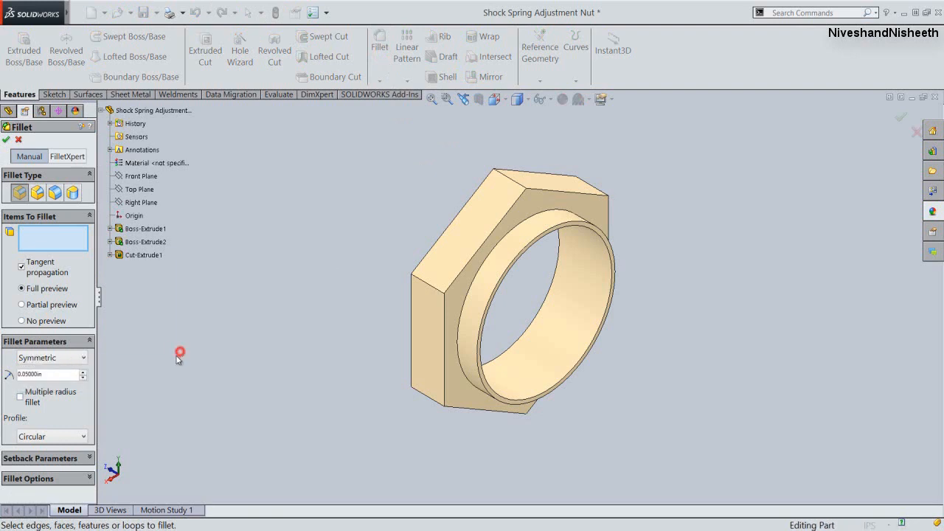
pyautogui.click(505, 174)
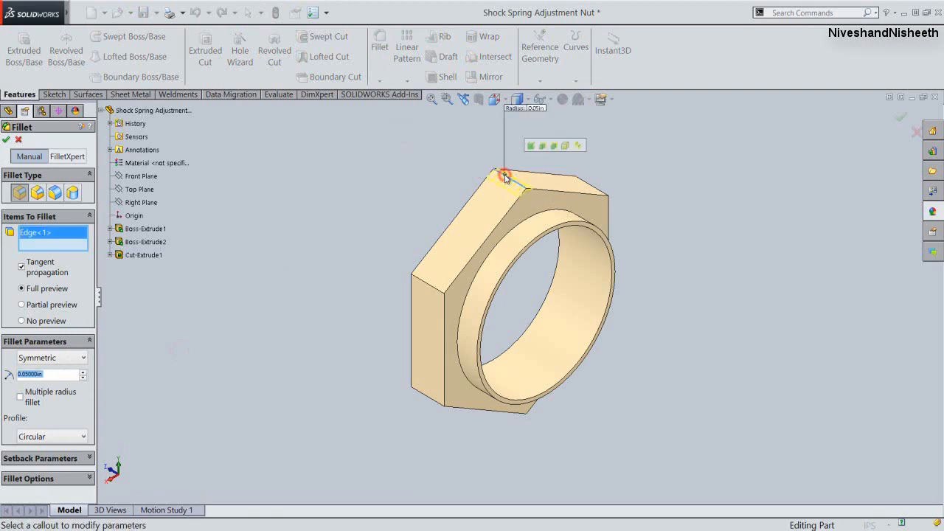
pyautogui.click(530, 146)
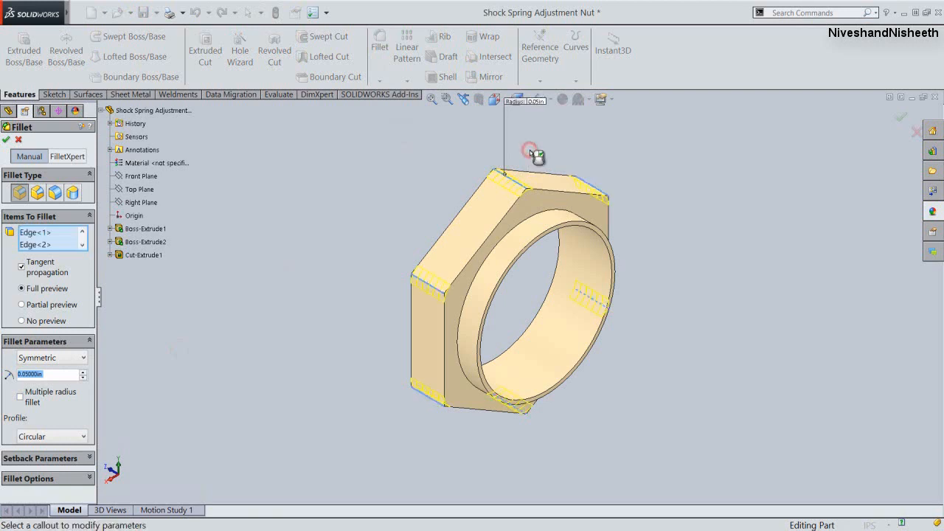
pyautogui.click(900, 118)
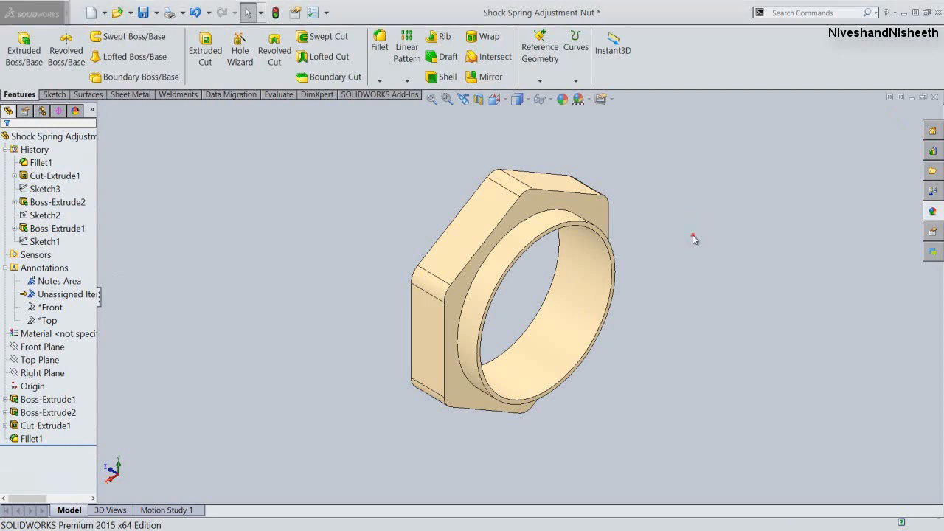
pyautogui.click(691, 235)
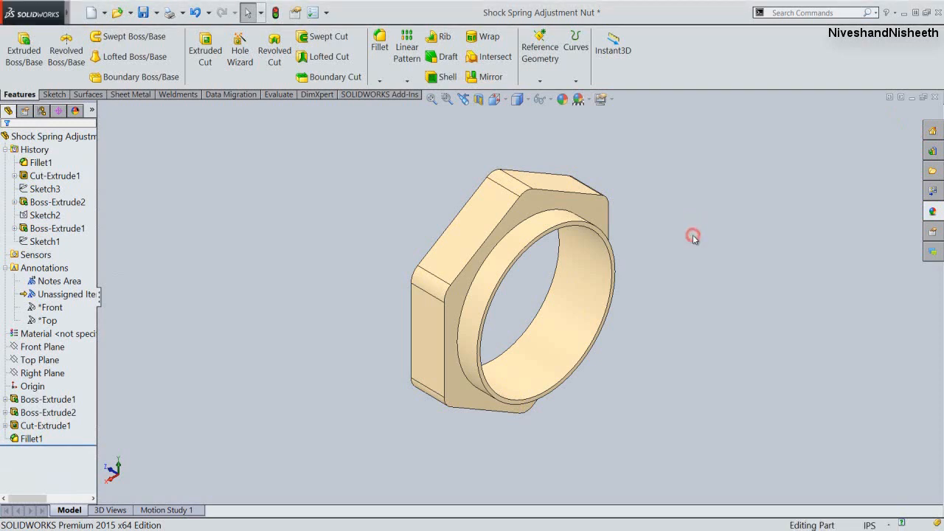
# Step: Fillet the outline edges of both hexagonal faces with a symmetric 0.015 in radius
pyautogui.click(377, 49)
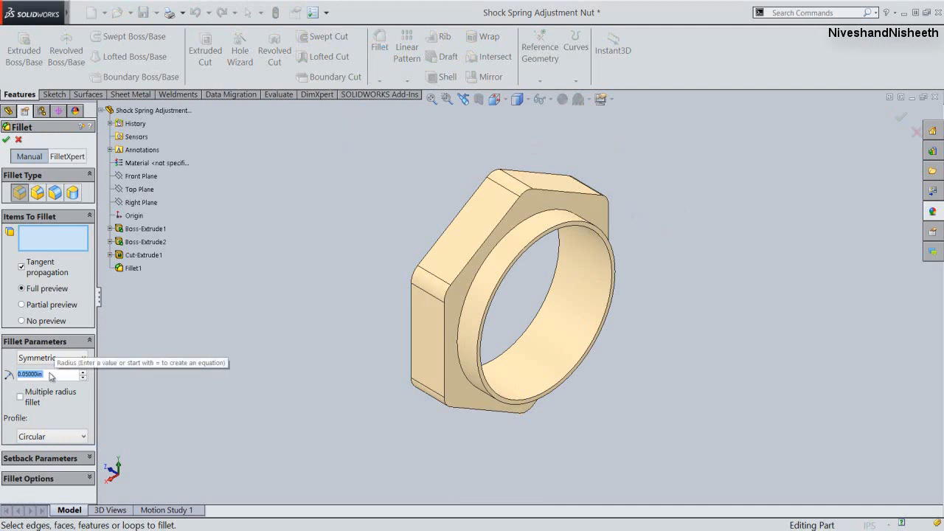
pyautogui.write('.015')
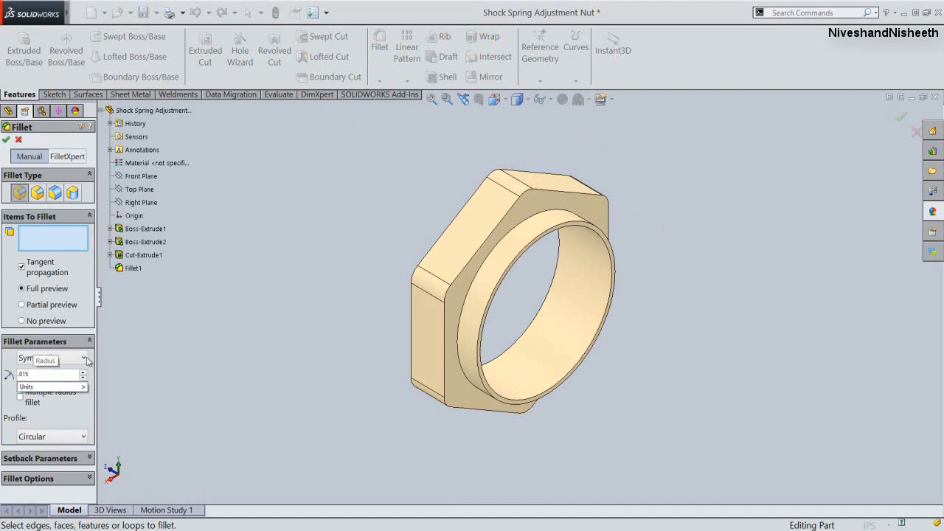
pyautogui.press('Return')
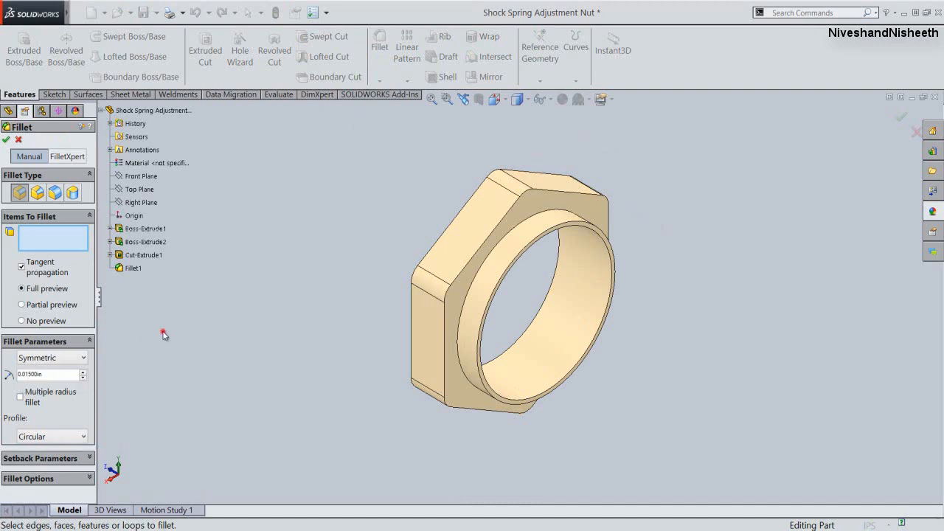
pyautogui.click(561, 192)
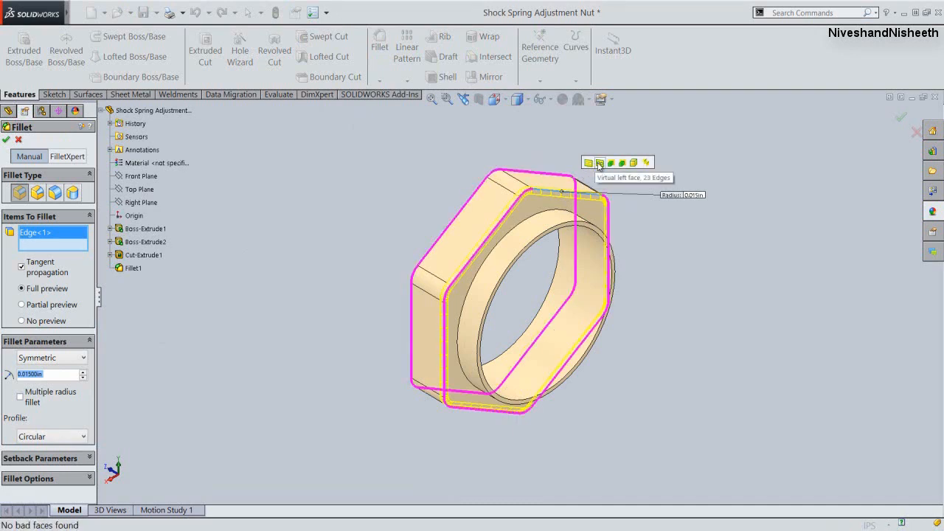
pyautogui.click(599, 163)
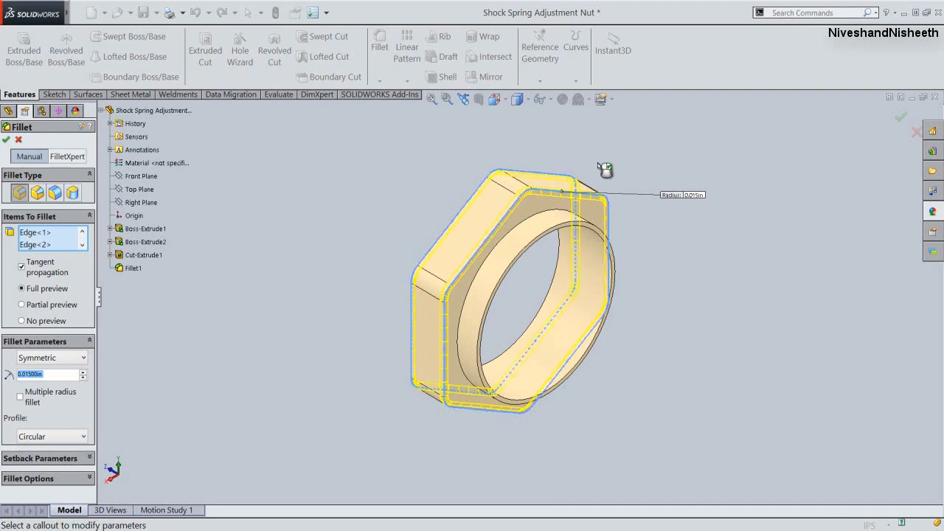
pyautogui.click(82, 245)
pyautogui.click(82, 245)
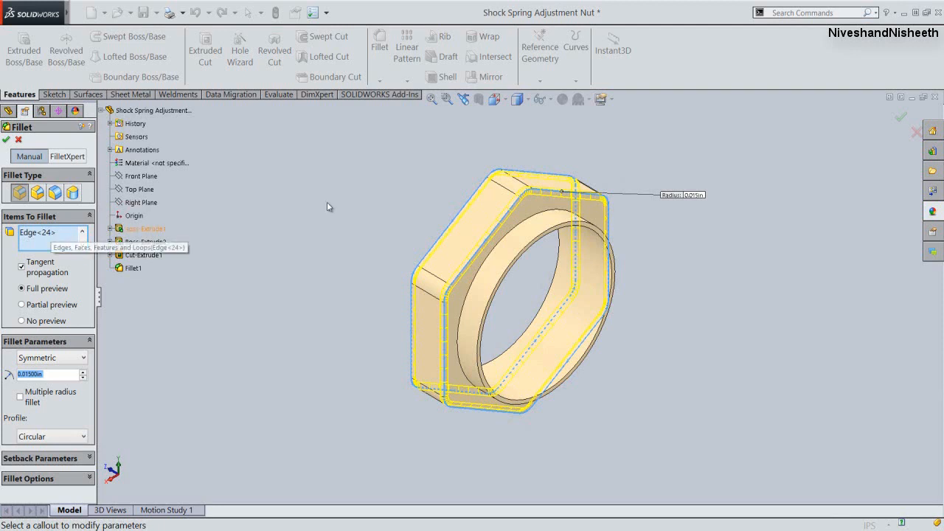
pyautogui.rightClick(773, 180)
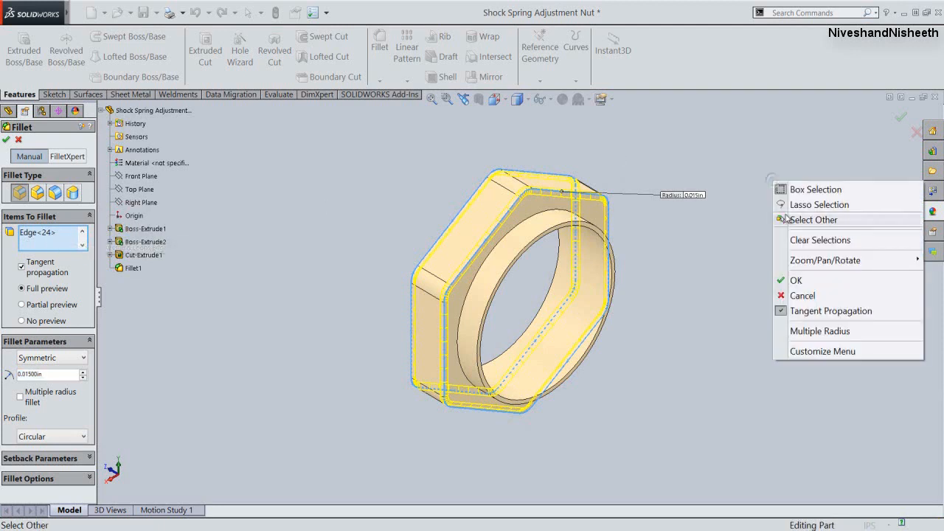
pyautogui.click(796, 281)
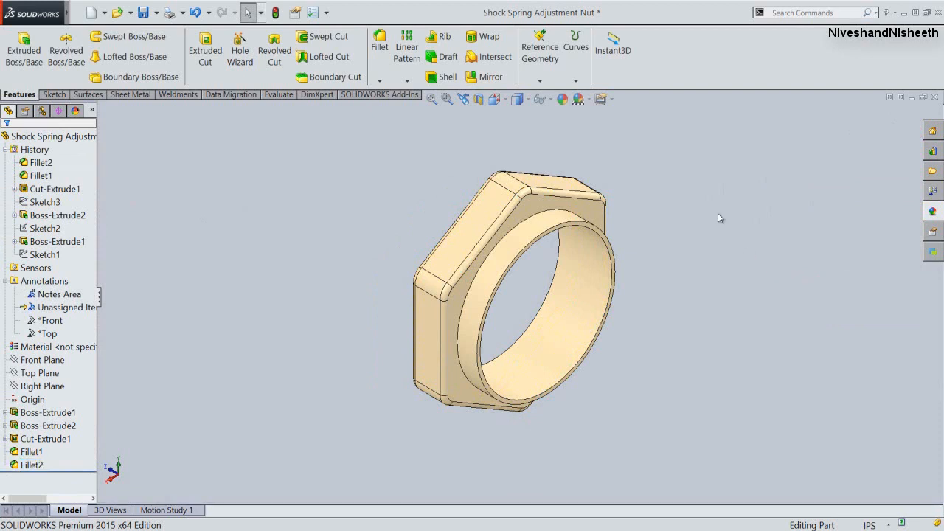
# Step: Fillet the circular edges at both bore ends and around the round collar's rim and base with a 0.005 in radius
pyautogui.click(380, 65)
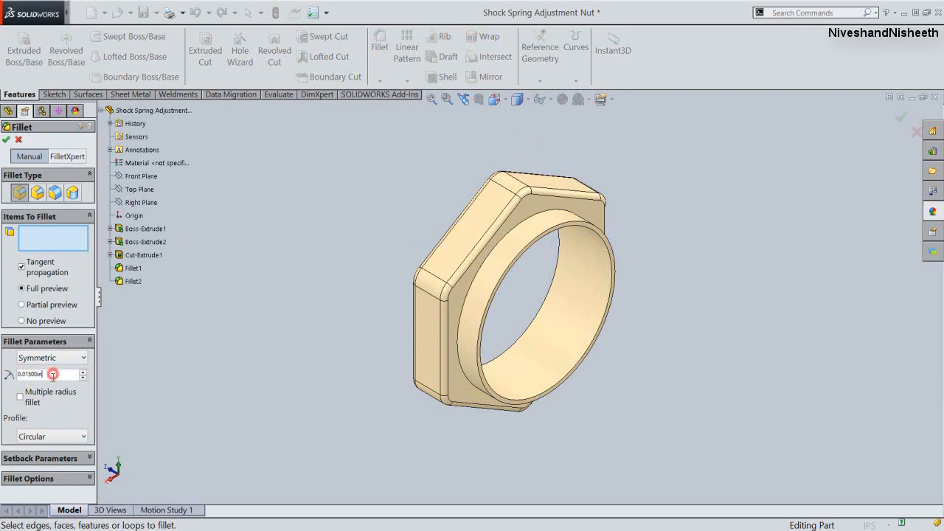
pyautogui.press('BackSpace')
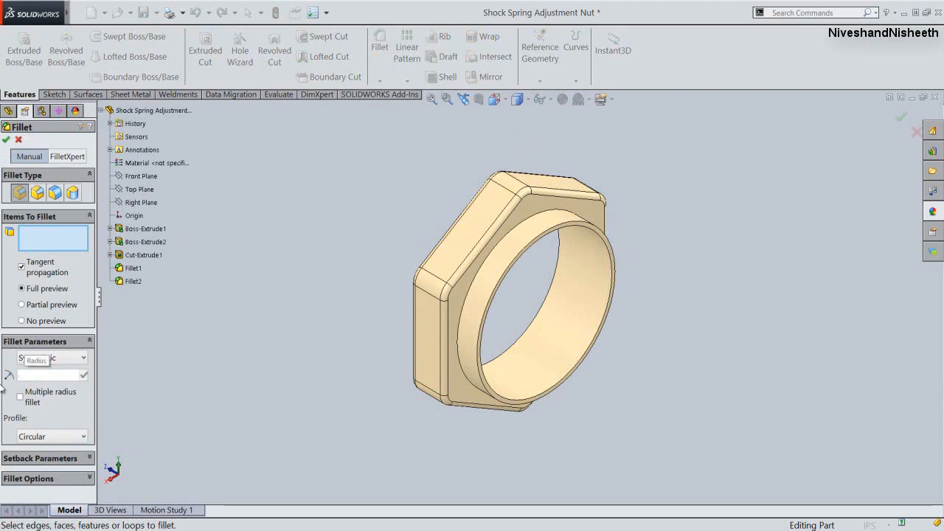
pyautogui.write('.00')
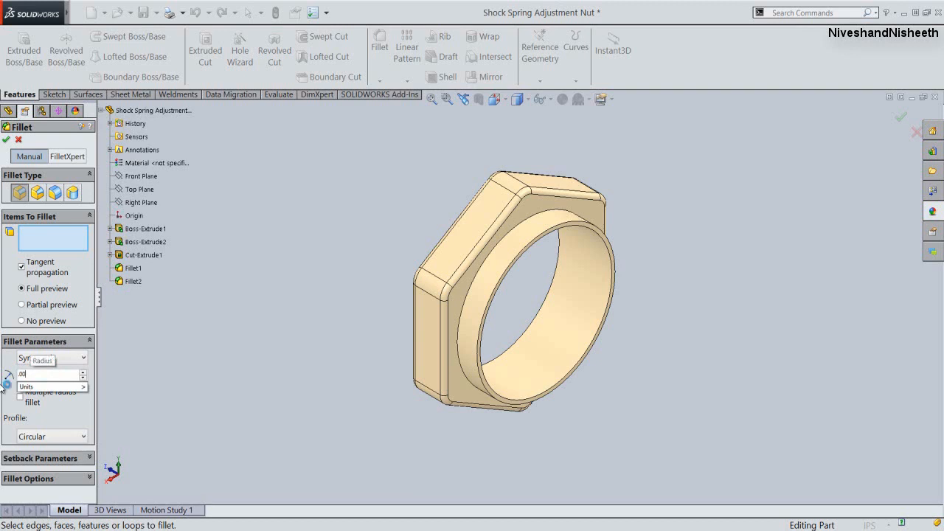
pyautogui.write('5')
pyautogui.click(154, 359)
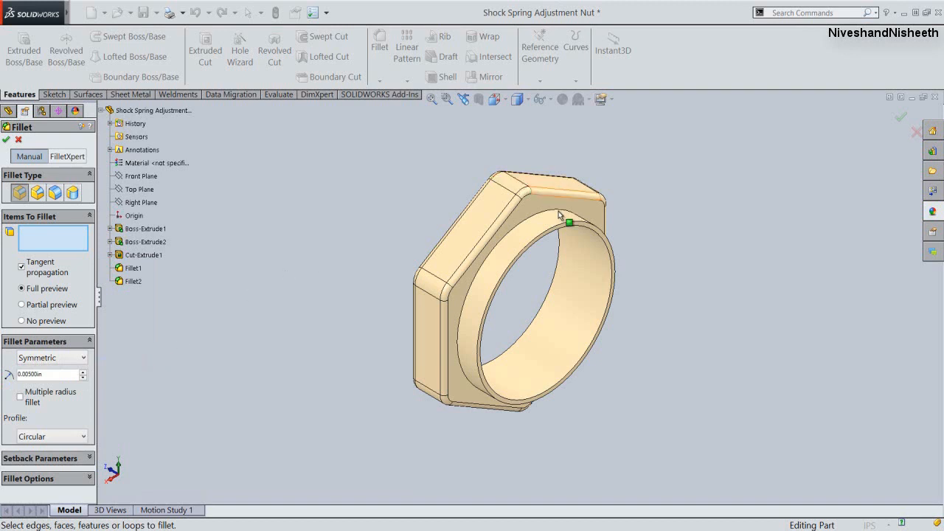
pyautogui.click(559, 260)
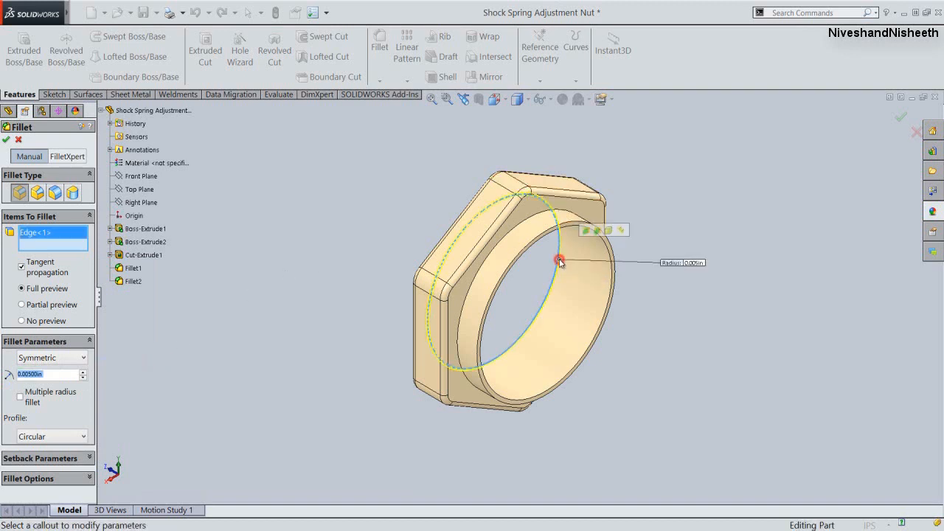
pyautogui.click(610, 231)
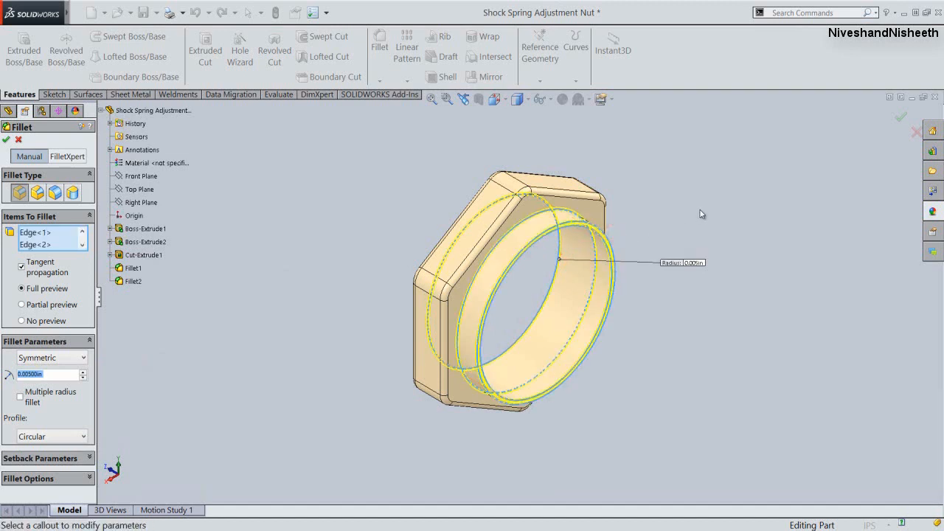
pyautogui.rightClick(701, 214)
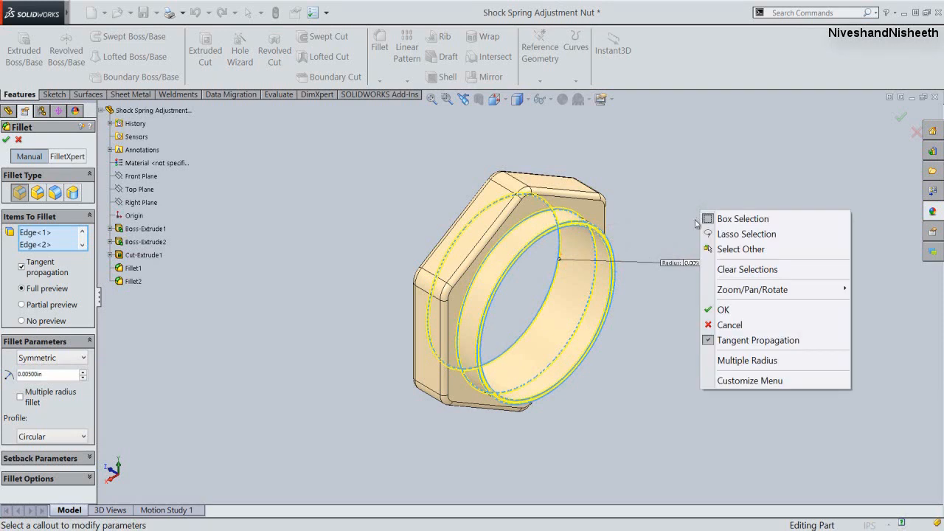
pyautogui.click(723, 311)
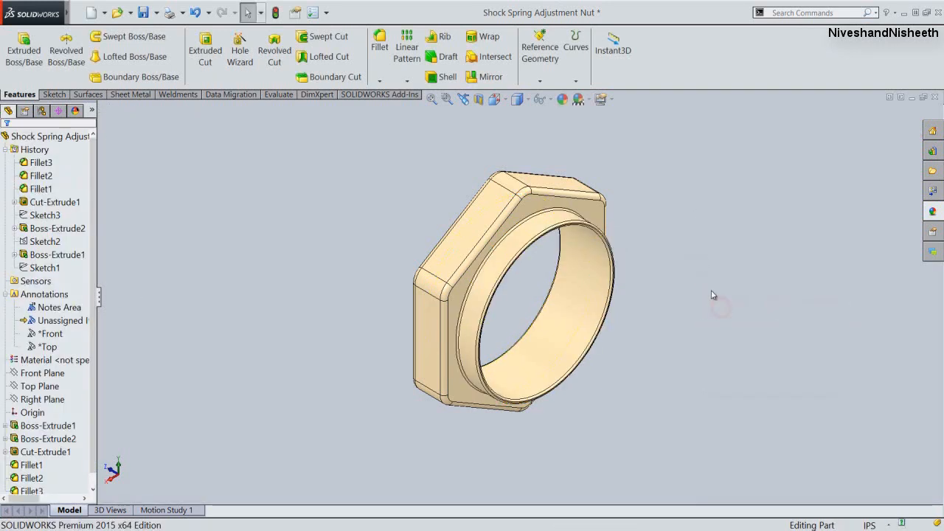
# Step: Switch the nut to the isometric view and save the part
pyautogui.click(494, 103)
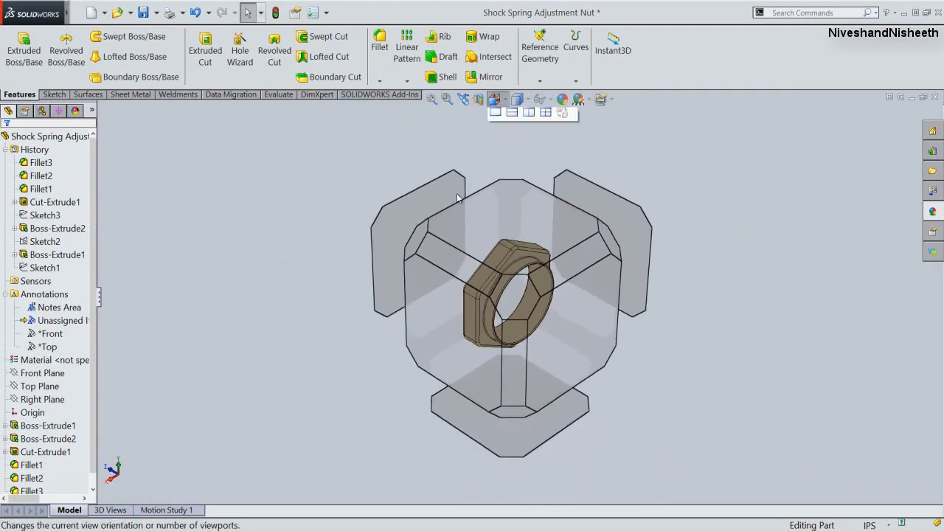
pyautogui.click(417, 241)
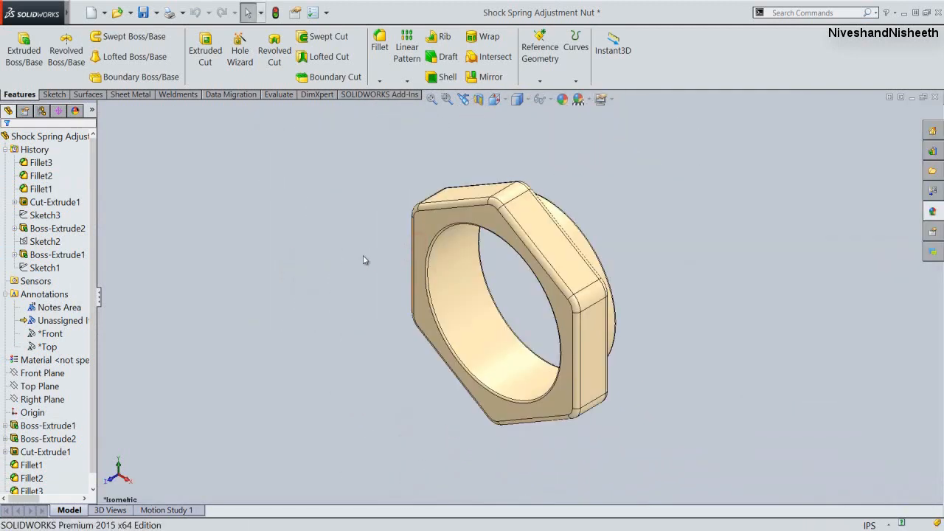
pyautogui.click(144, 13)
pyautogui.click(237, 199)
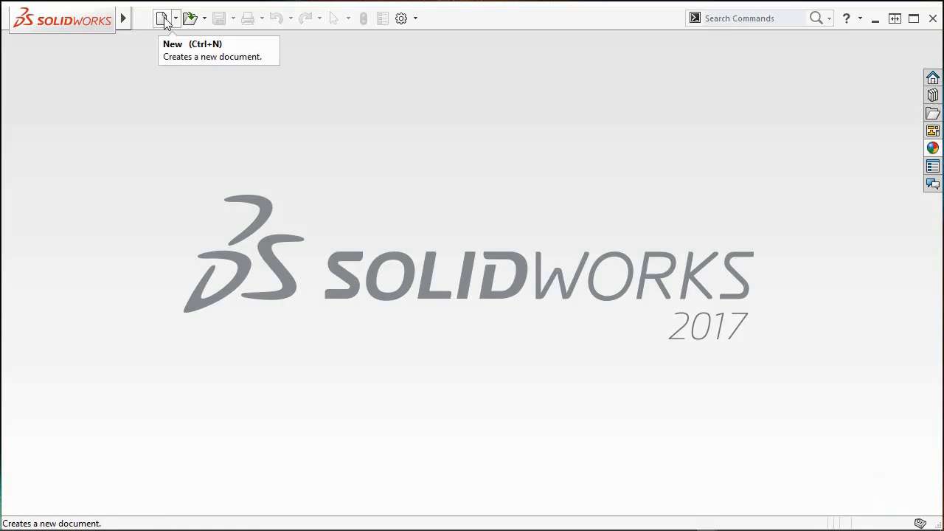
# Step: Create a new document from the Tutorial part template in SOLIDWORKS 2017
pyautogui.click(164, 20)
pyautogui.click(290, 149)
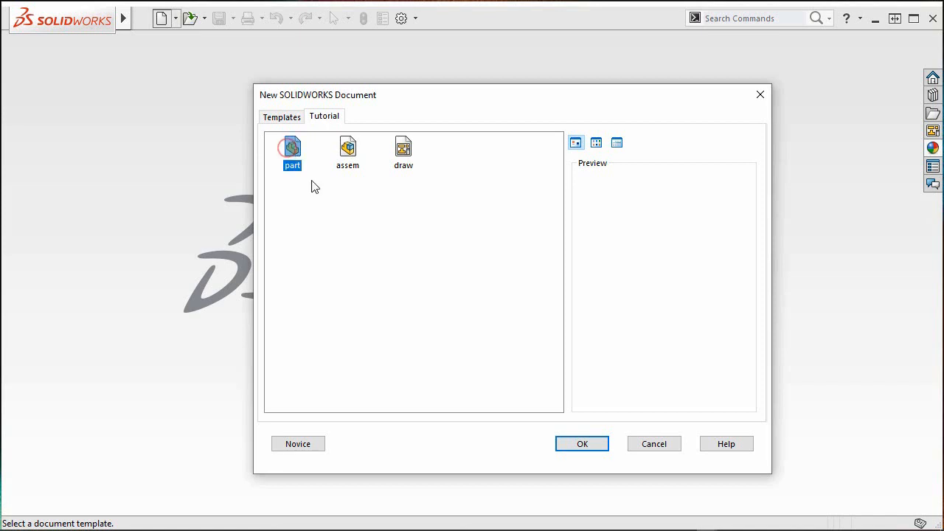
pyautogui.click(596, 445)
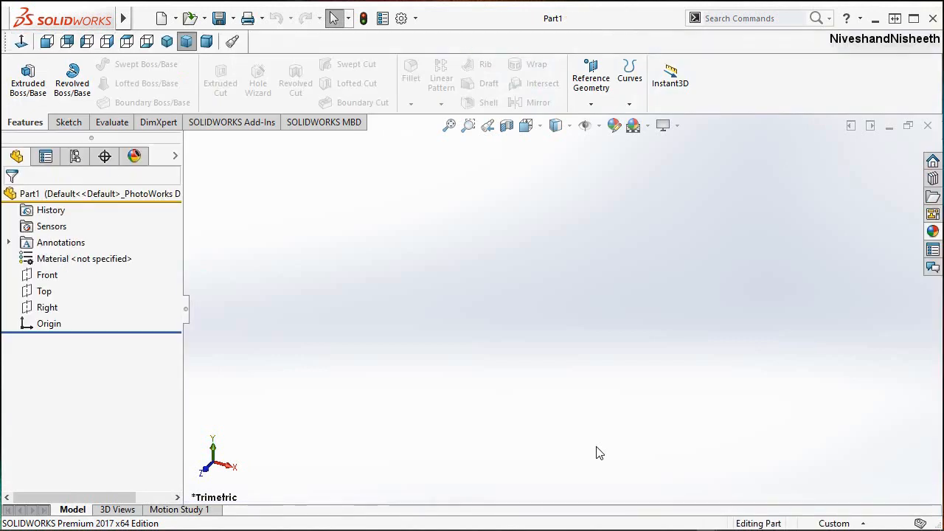
pyautogui.click(597, 447)
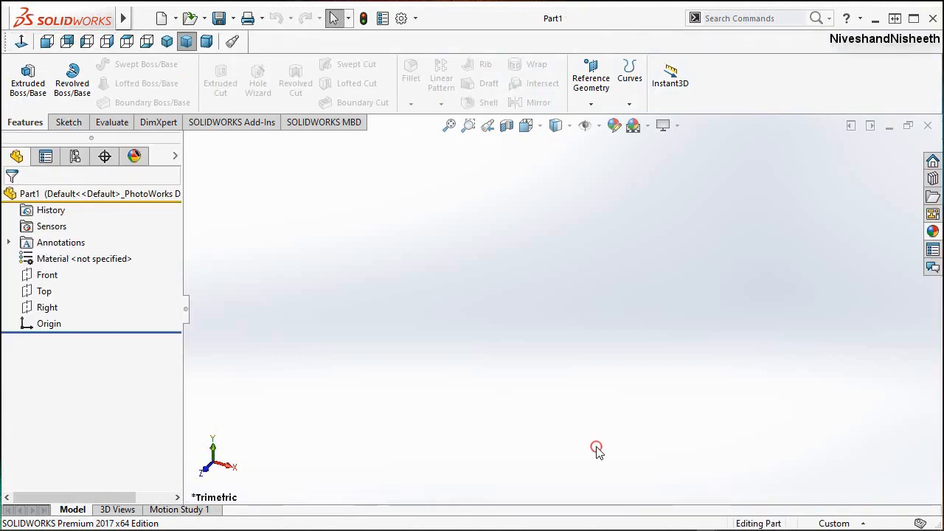
# Step: Set the document units to IPS with four decimal places (.1234) for both basic length and angle
pyautogui.click(862, 523)
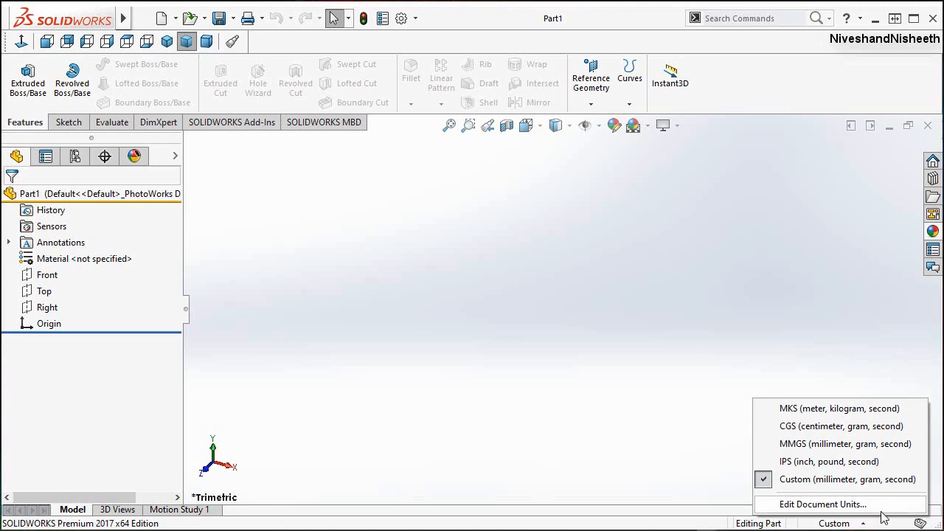
pyautogui.click(823, 504)
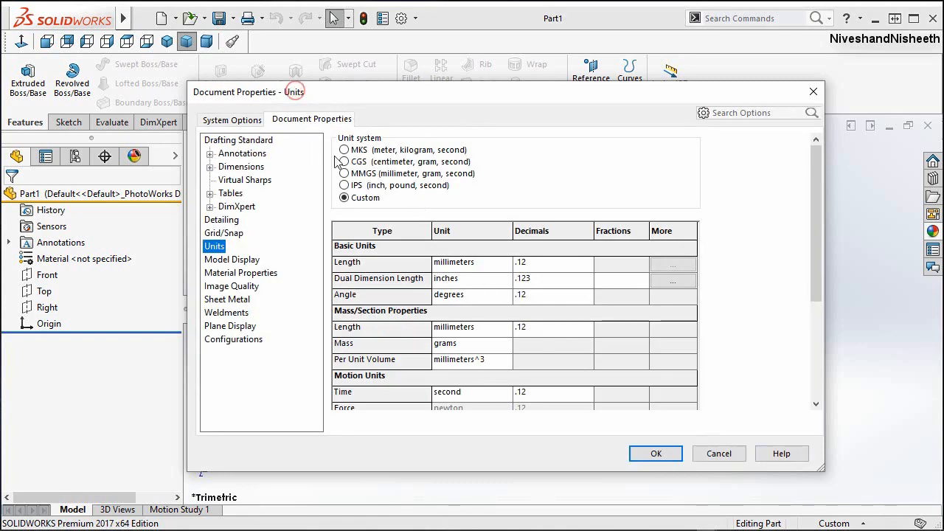
pyautogui.click(345, 185)
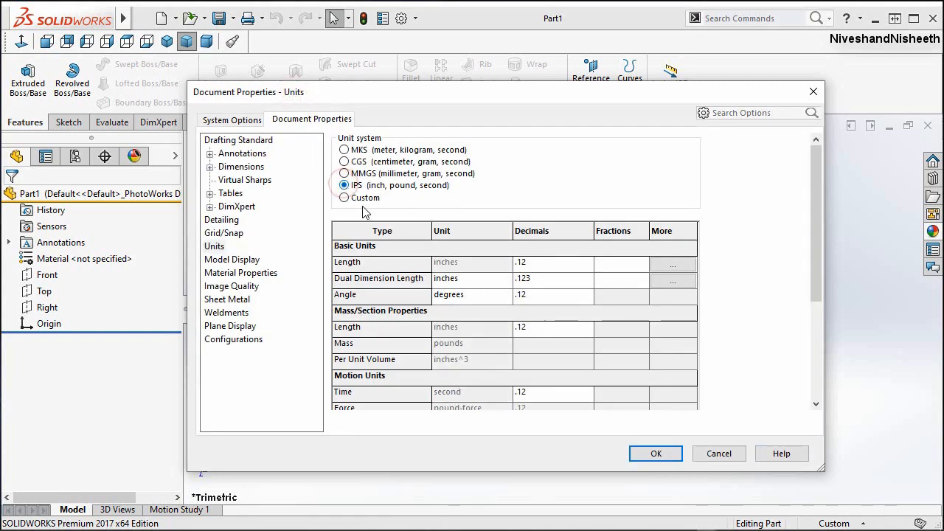
pyautogui.click(590, 267)
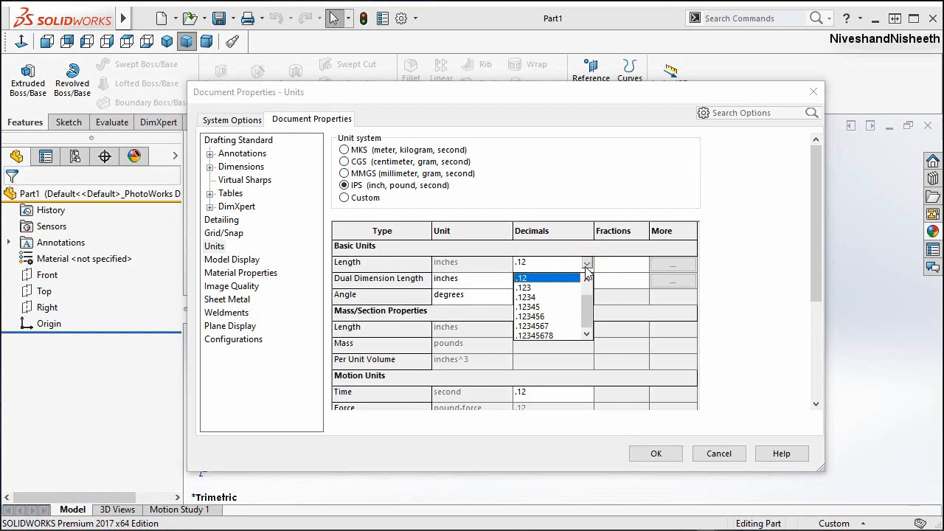
pyautogui.click(531, 297)
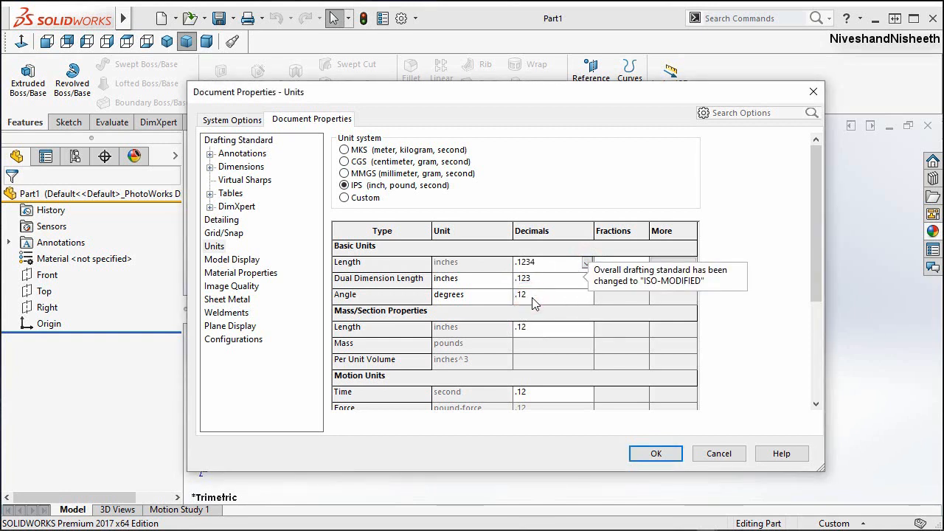
pyautogui.click(586, 298)
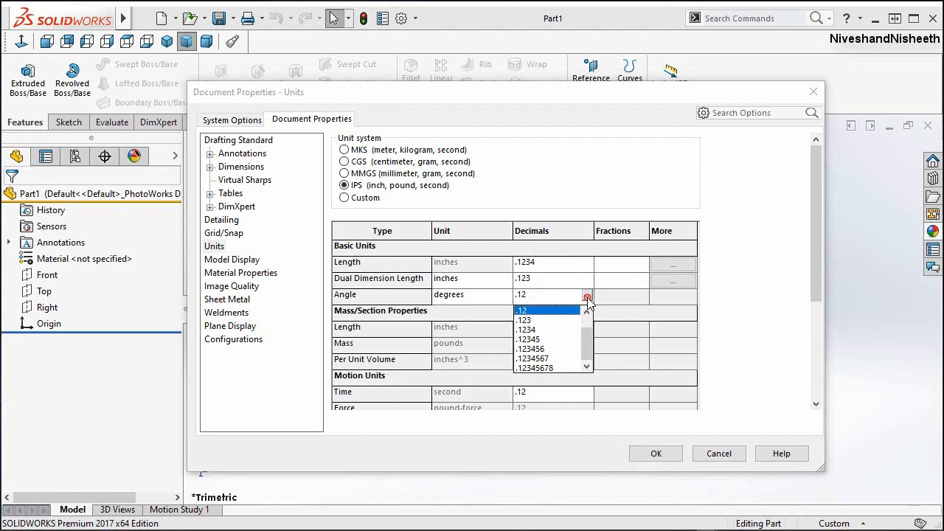
pyautogui.click(530, 330)
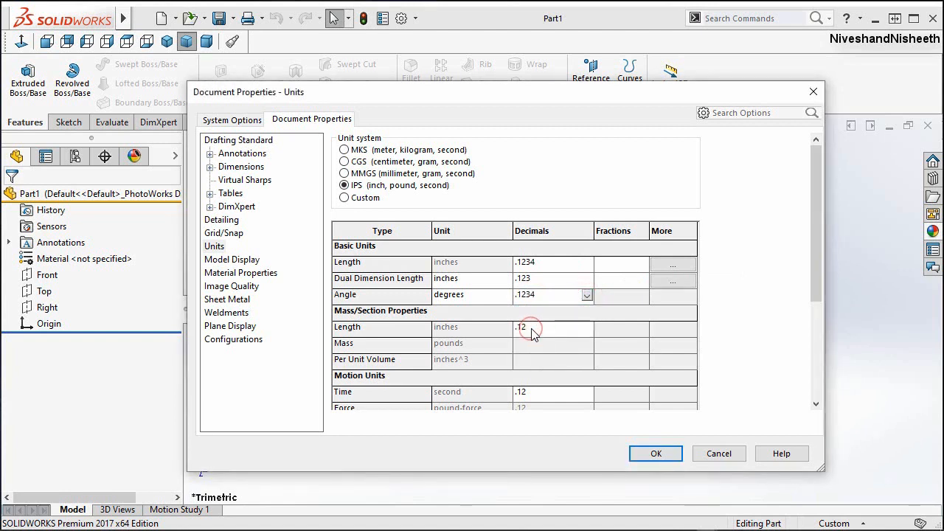
pyautogui.click(655, 453)
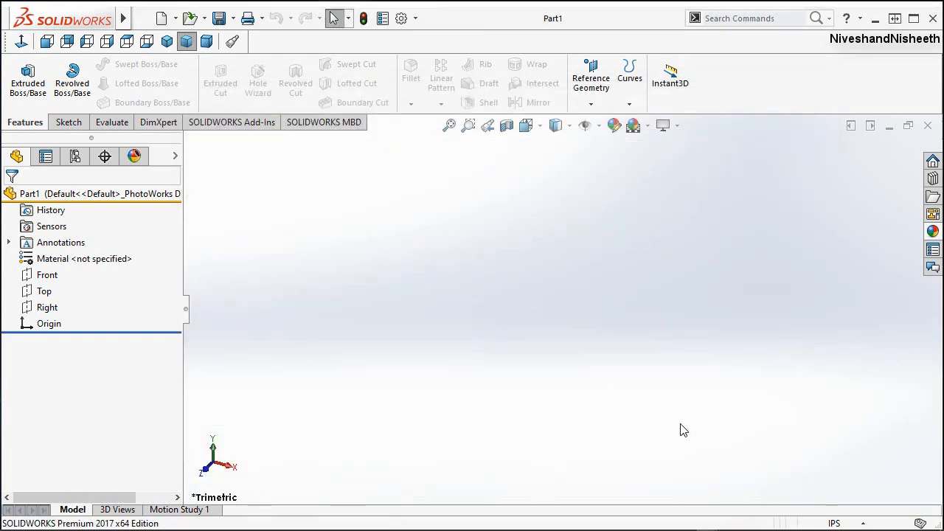
# Step: Apply the Backdrop - Studio Room basic scene to the part and narrow the feature tree pane
pyautogui.click(933, 233)
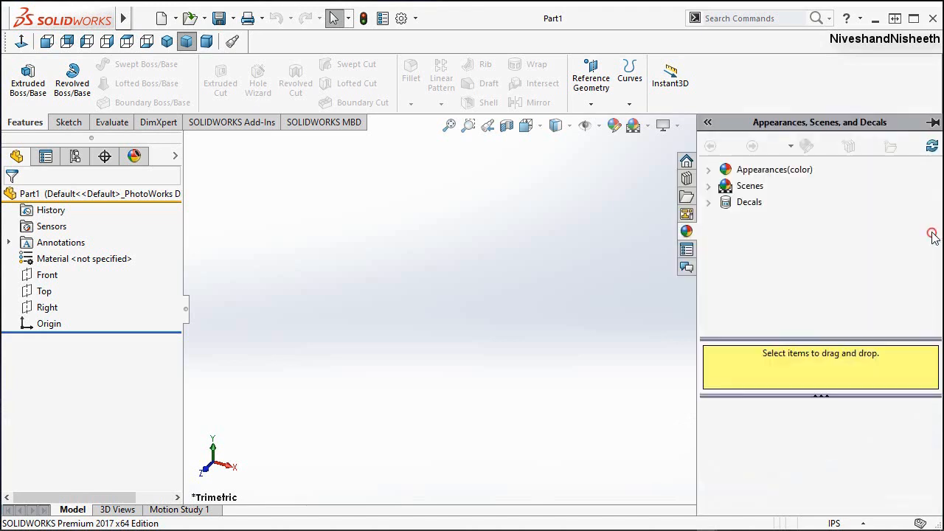
pyautogui.click(708, 185)
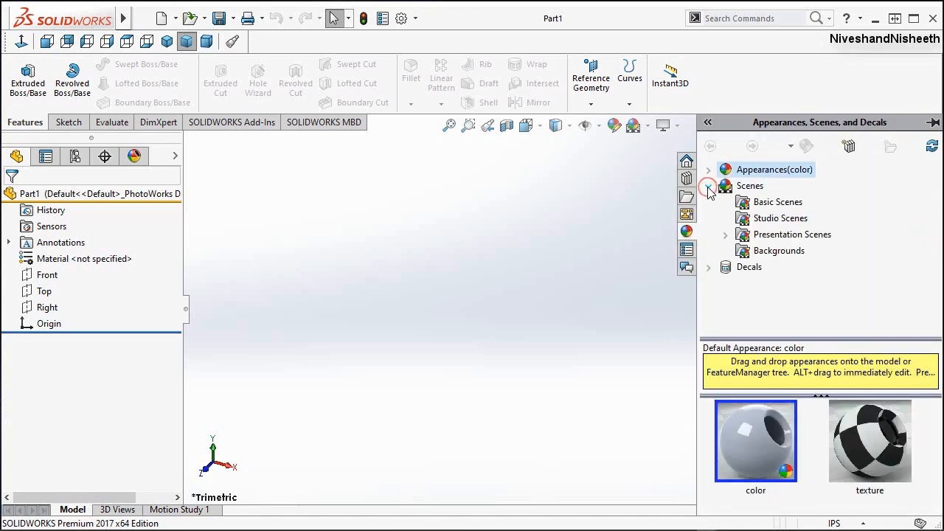
pyautogui.click(776, 207)
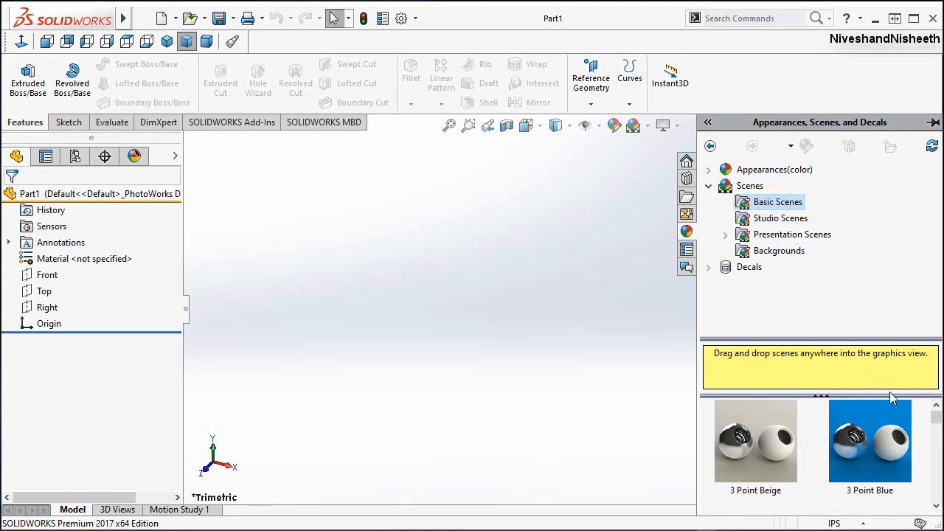
pyautogui.moveTo(935, 417); pyautogui.dragTo(933, 455)
pyautogui.click(877, 418)
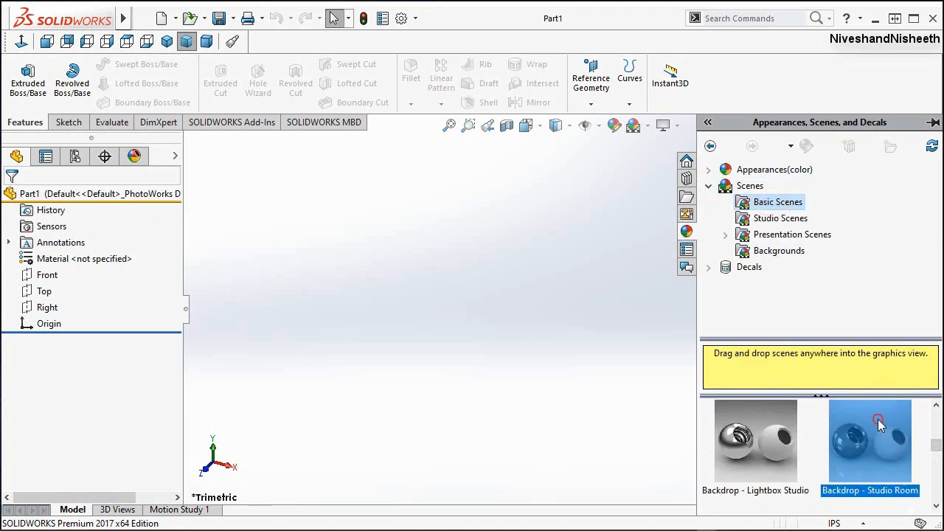
pyautogui.doubleClick(872, 436)
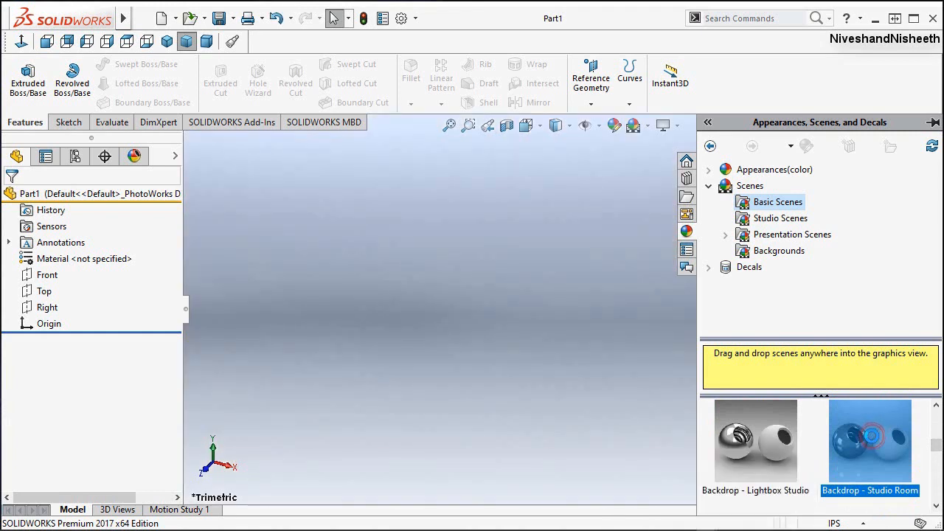
pyautogui.click(616, 285)
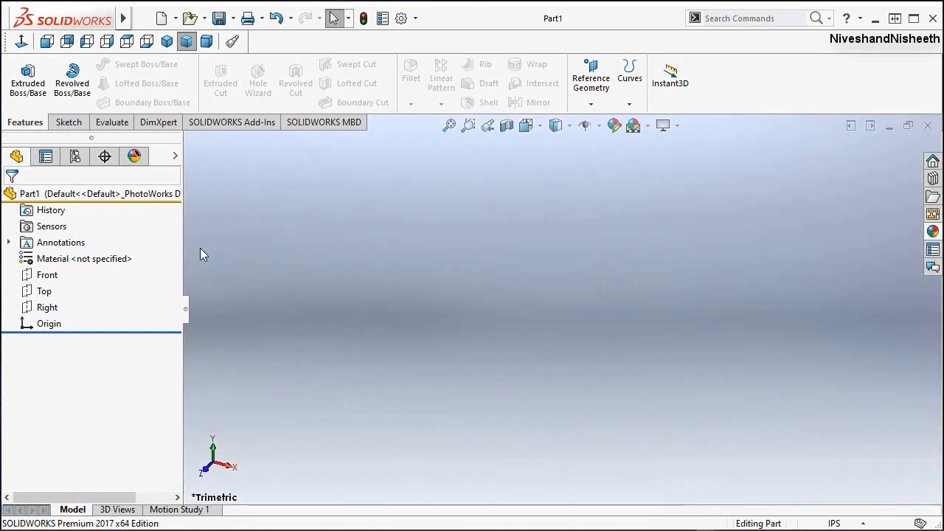
pyautogui.moveTo(182, 278); pyautogui.dragTo(139, 278)
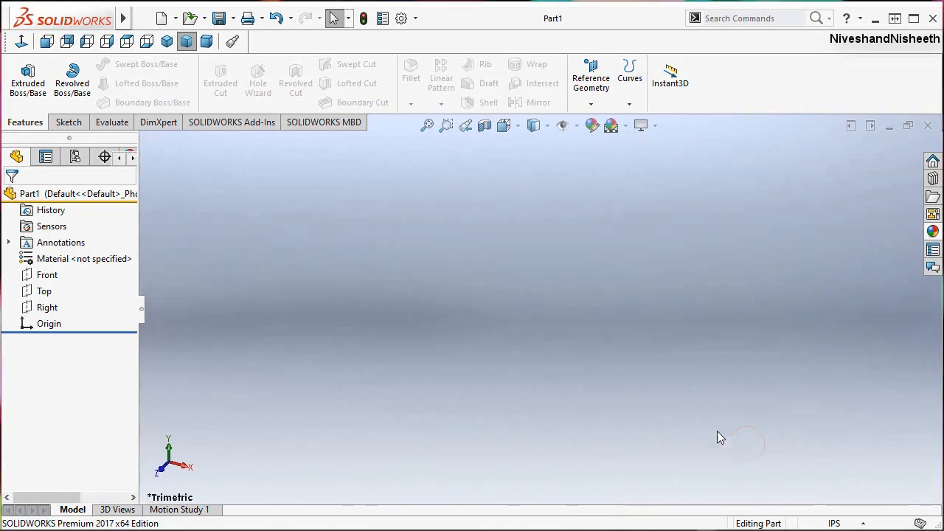
# Step: Start a sketch on the Front plane and draw a vertical line about 2.2 in left of the origin, extending above and below it
pyautogui.click(50, 276)
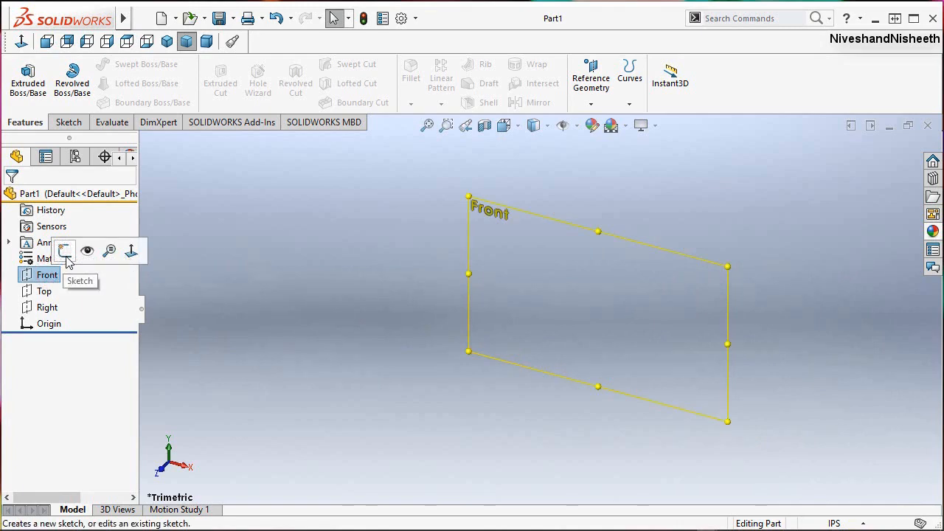
pyautogui.click(65, 251)
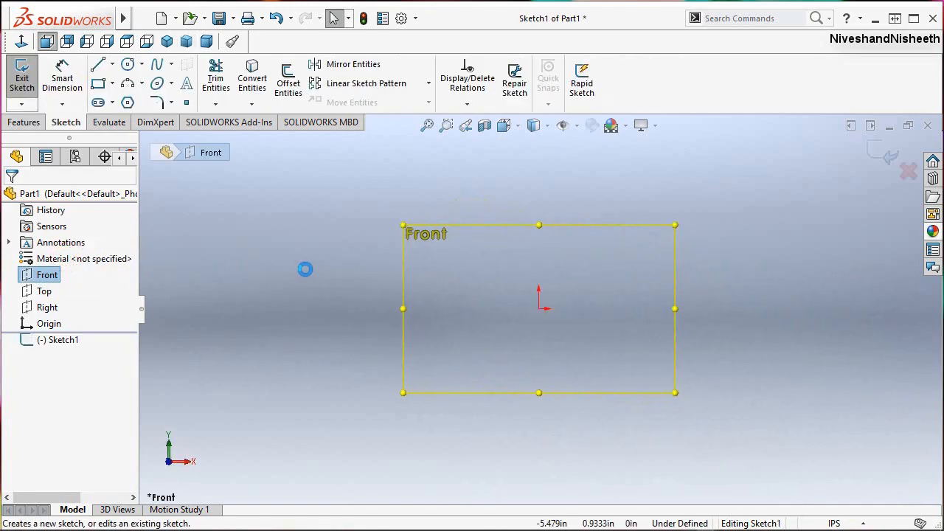
pyautogui.click(98, 65)
pyautogui.click(445, 219)
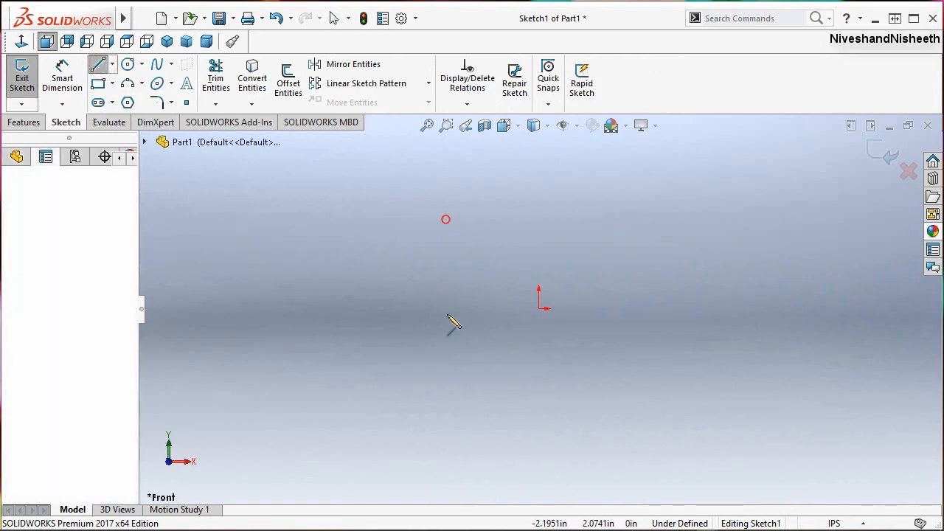
pyautogui.click(446, 432)
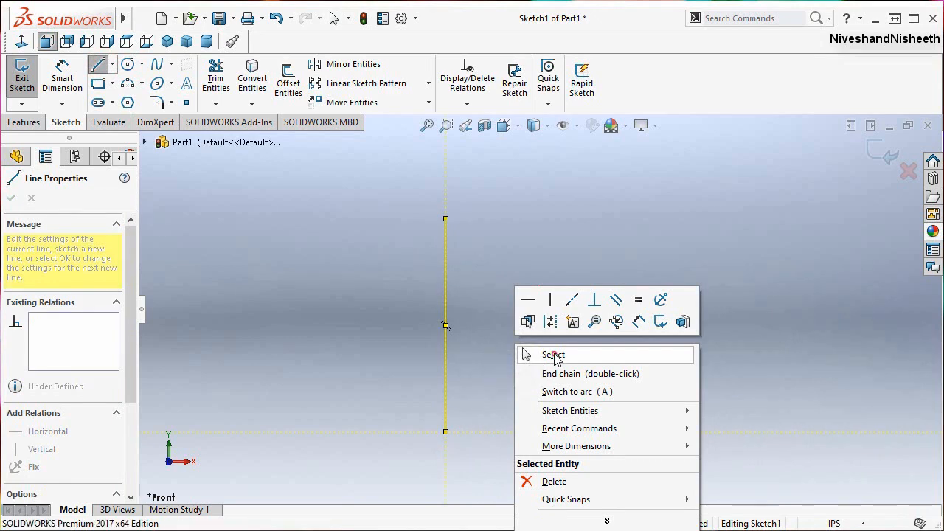
pyautogui.click(552, 355)
# Step: Add a coincident relation between the vertical line's midpoint and the origin
pyautogui.click(467, 105)
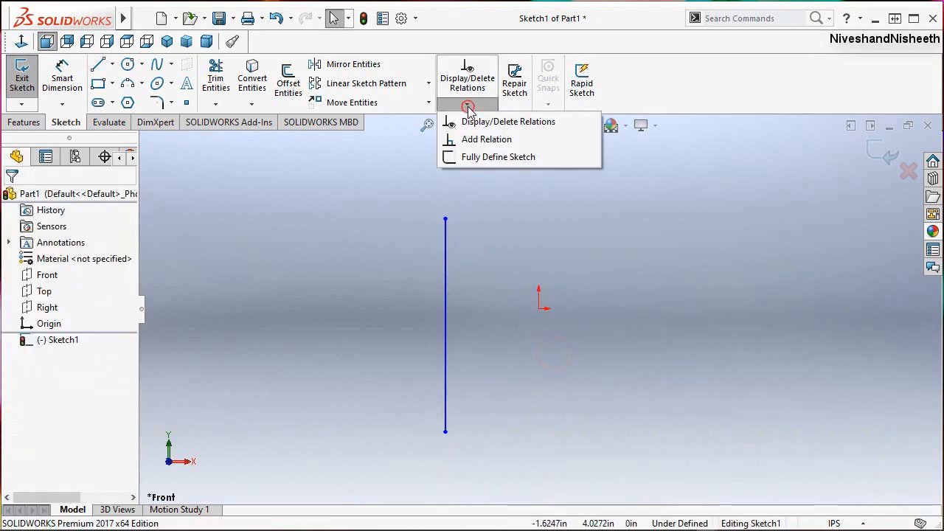
pyautogui.click(481, 141)
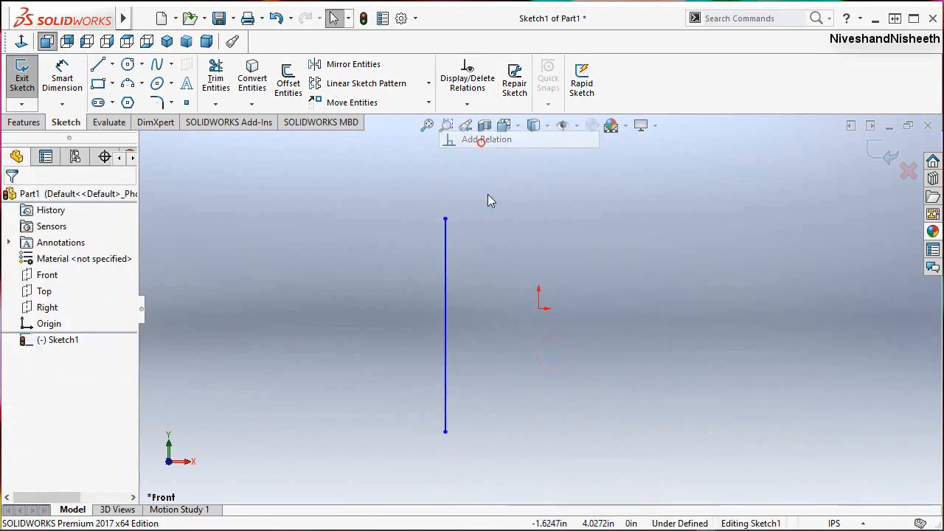
pyautogui.click(446, 326)
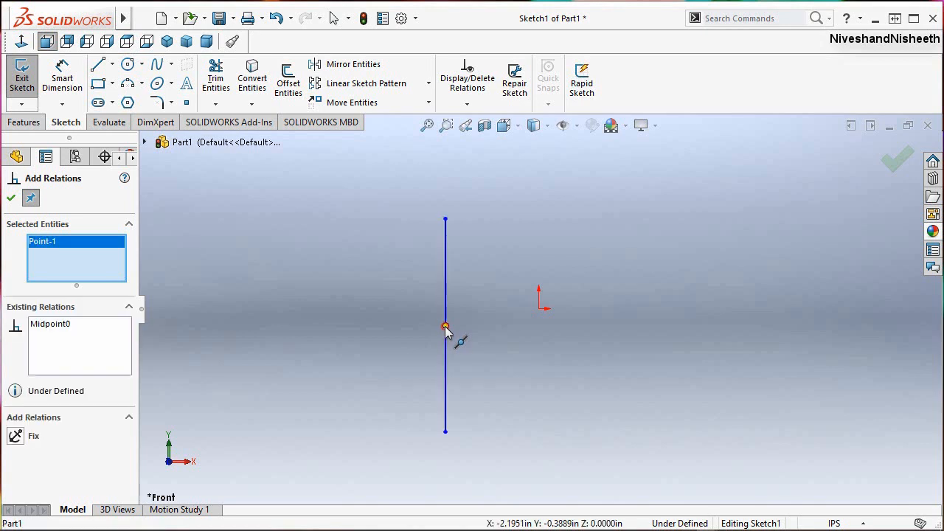
pyautogui.click(539, 310)
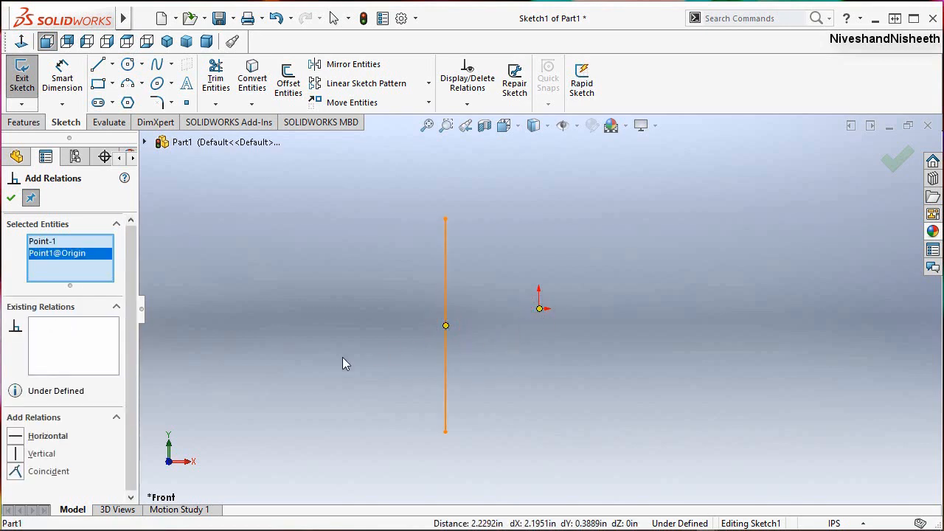
pyautogui.click(16, 472)
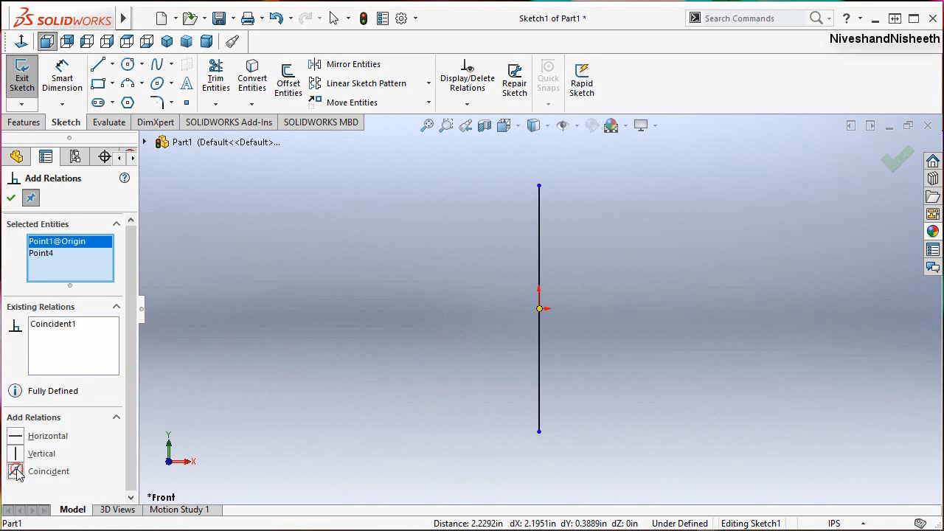
pyautogui.click(11, 198)
pyautogui.click(258, 265)
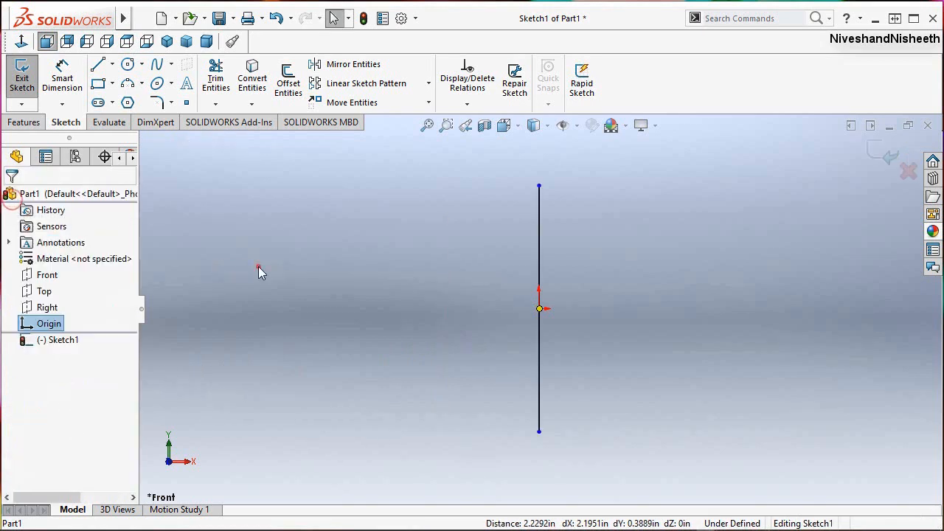
# Step: Dimension the vertical line's length as 1 in, placing the dimension to its left
pyautogui.click(59, 80)
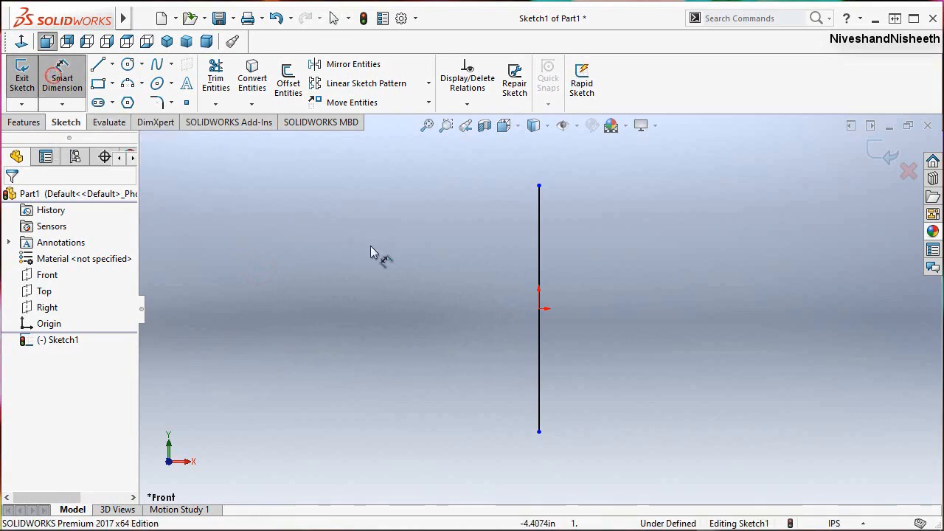
pyautogui.click(491, 287)
pyautogui.click(458, 293)
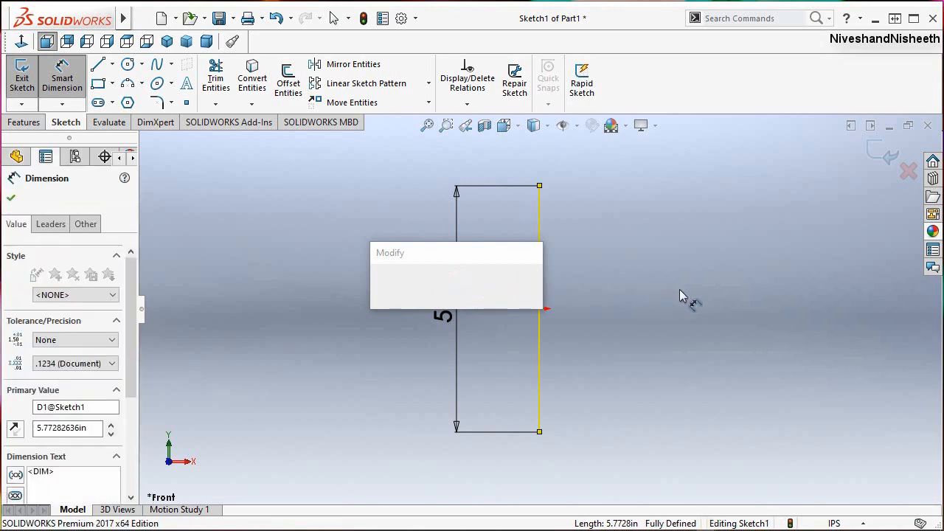
pyautogui.write('1')
pyautogui.press('Return')
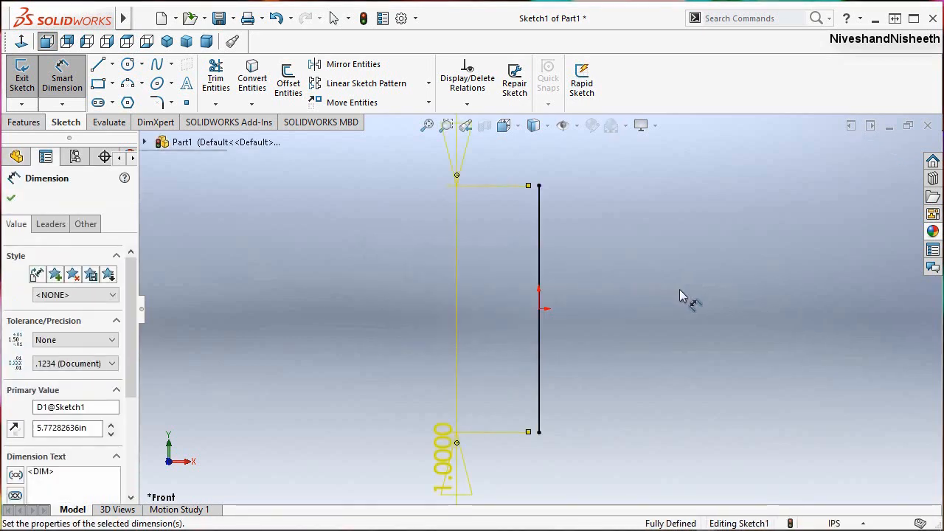
pyautogui.click(645, 309)
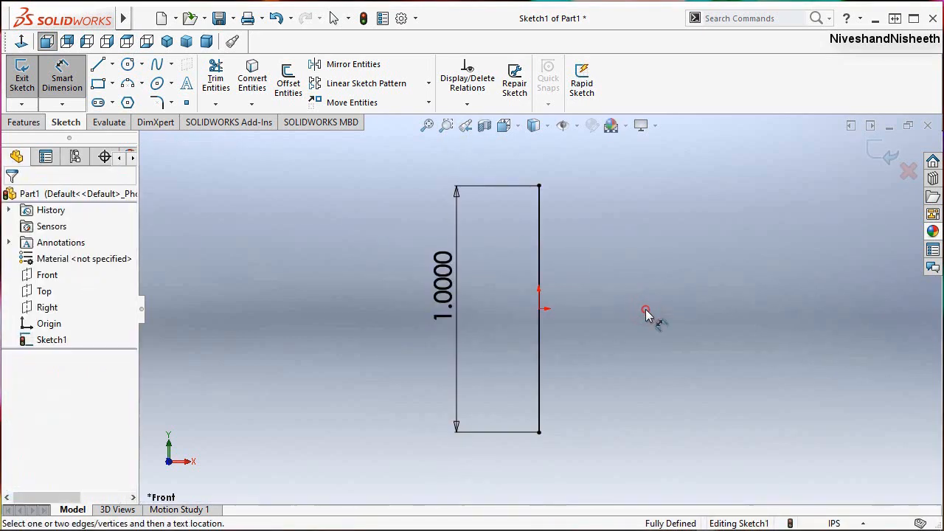
pyautogui.rightClick(646, 316)
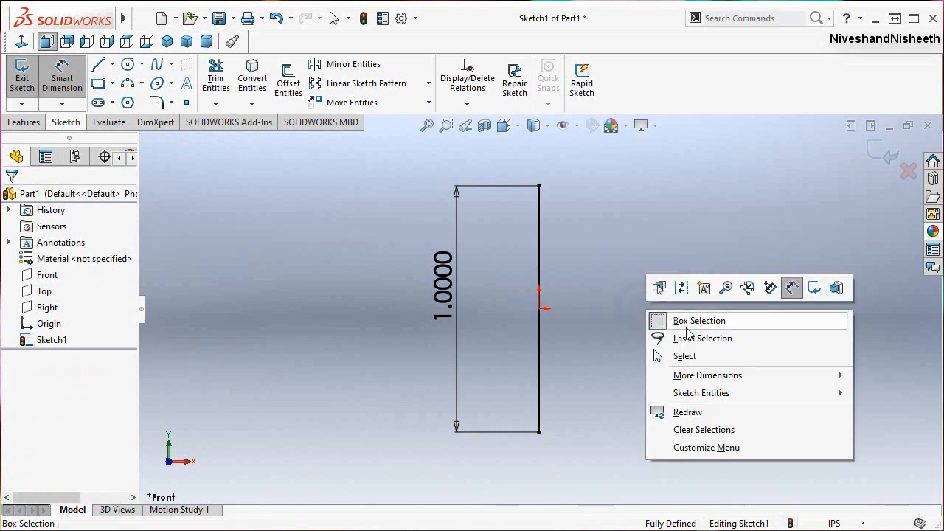
pyautogui.click(701, 358)
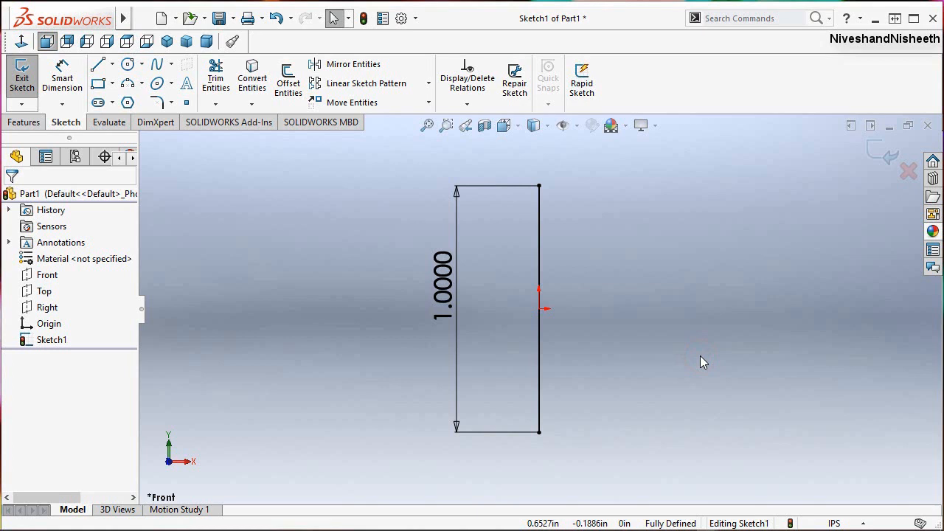
pyautogui.click(700, 355)
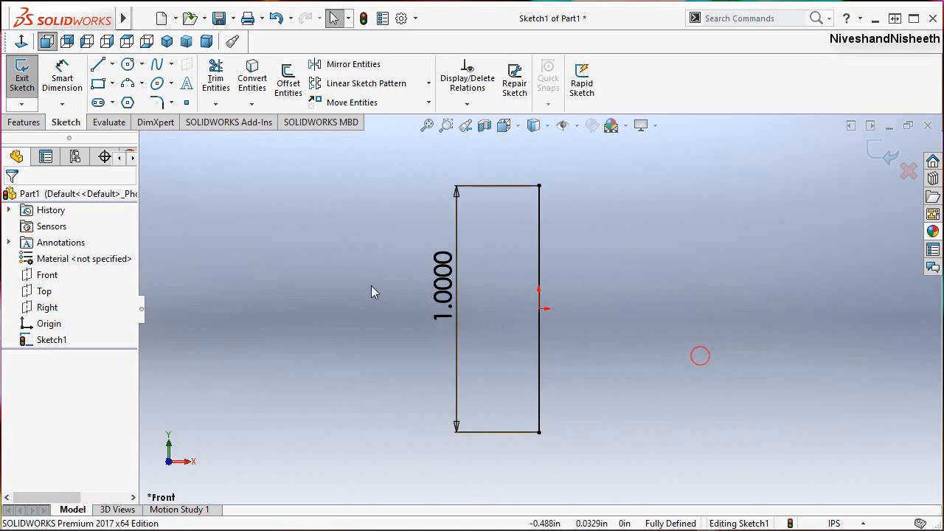
# Step: Draw two vertically stacked circles left of the line's lower end, the lower about 0.059 in and the upper about 0.049 in in diameter
pyautogui.click(128, 66)
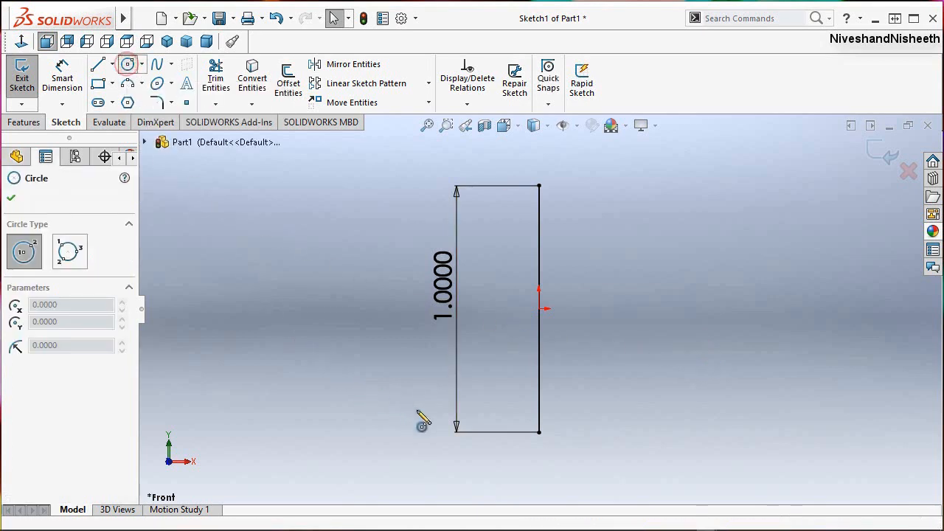
pyautogui.scroll(-5, 512, 431)
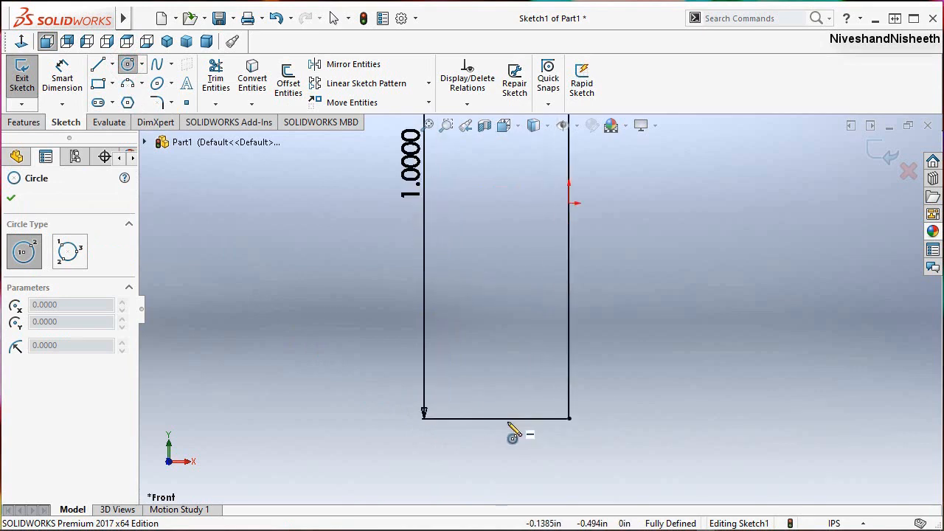
pyautogui.click(490, 367)
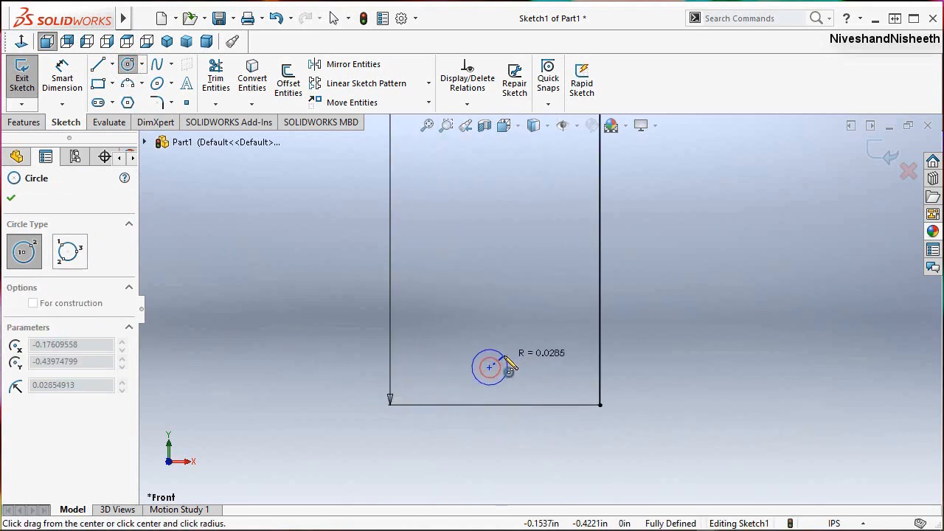
pyautogui.click(507, 369)
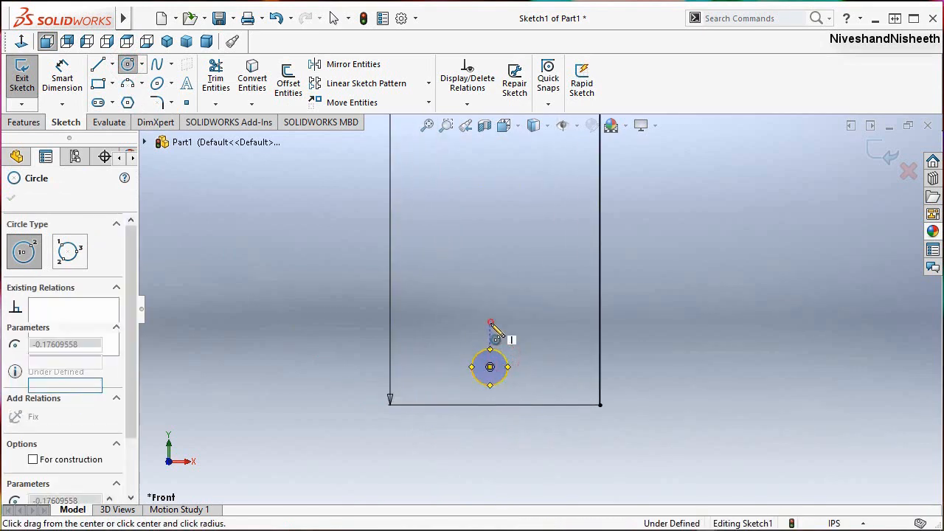
pyautogui.click(490, 321)
pyautogui.click(505, 317)
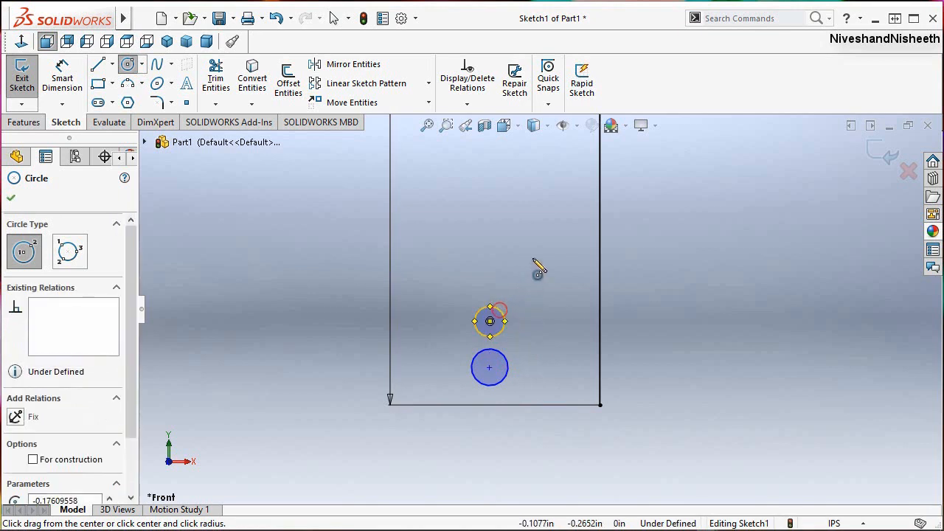
pyautogui.rightClick(534, 260)
pyautogui.click(562, 270)
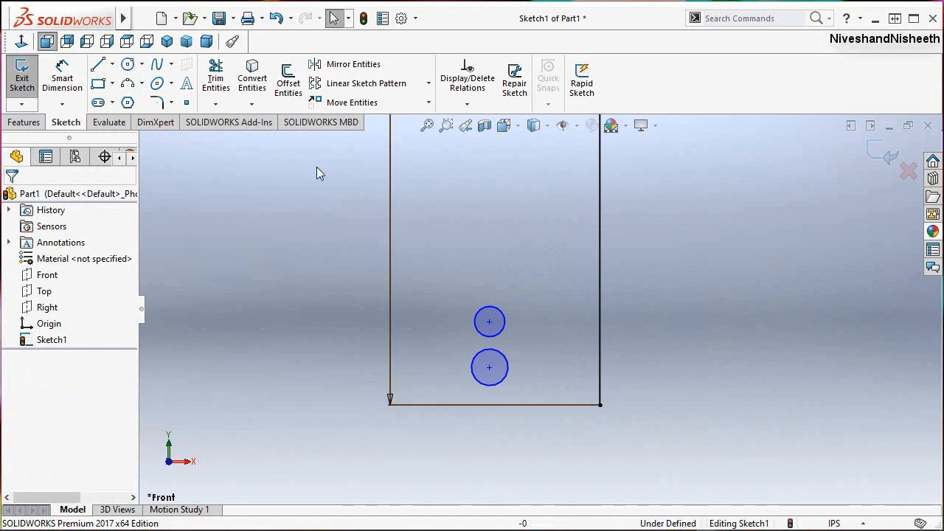
# Step: Dimension the upper circle's diameter as 0.043 in
pyautogui.click(64, 80)
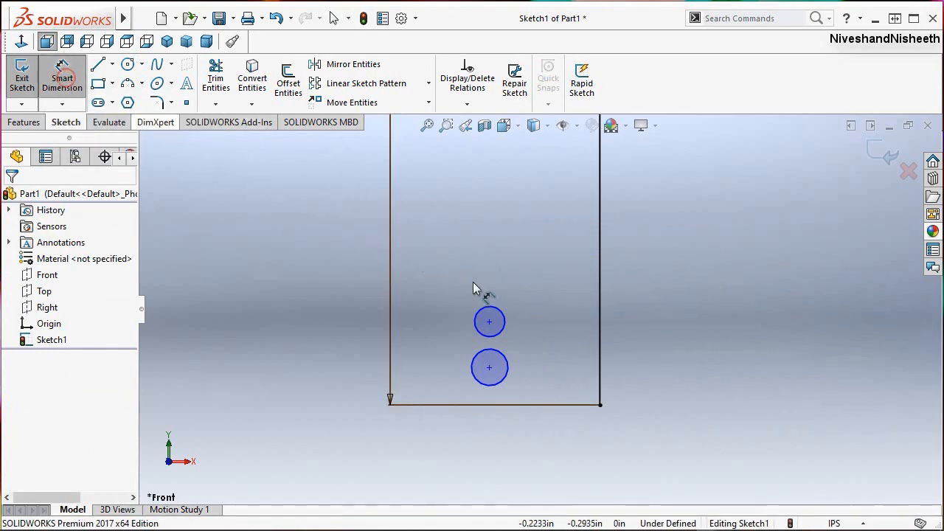
pyautogui.click(504, 315)
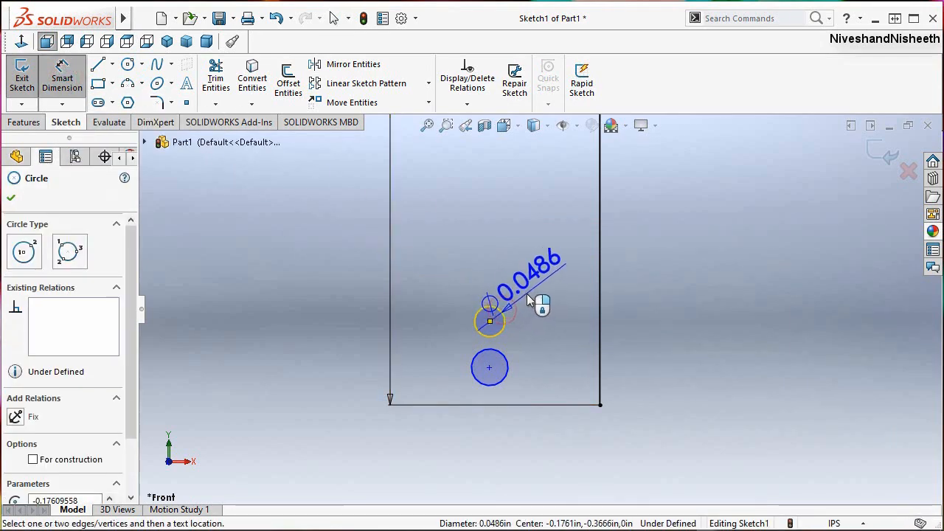
pyautogui.click(526, 295)
pyautogui.write('0.0')
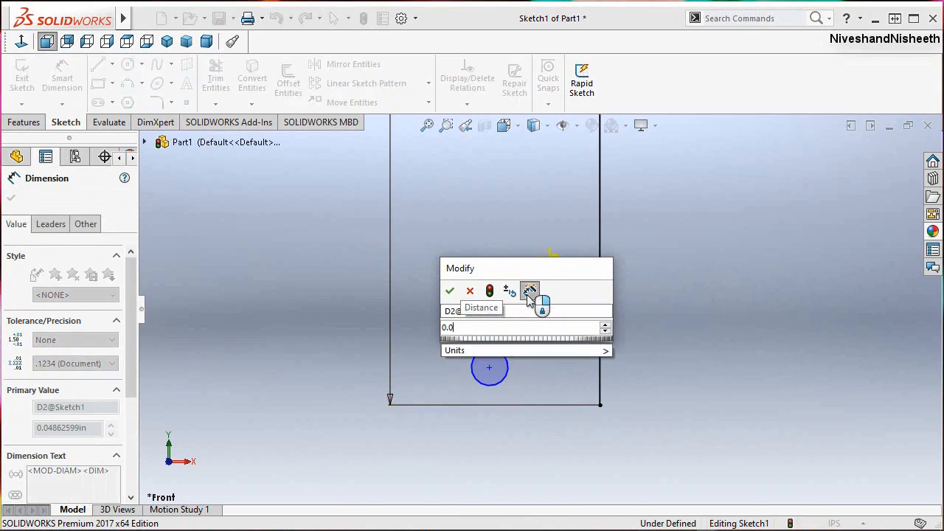
pyautogui.write('43')
pyautogui.press('Return')
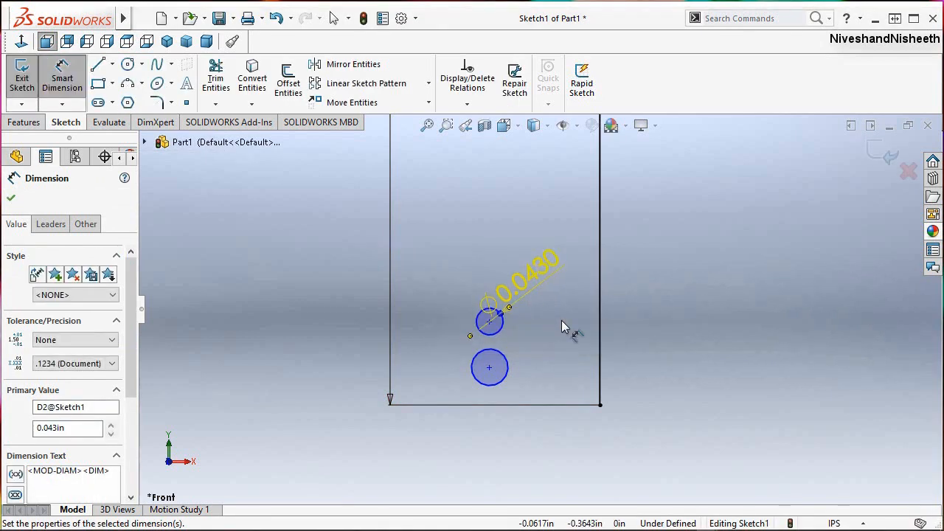
pyautogui.click(561, 321)
pyautogui.rightClick(561, 327)
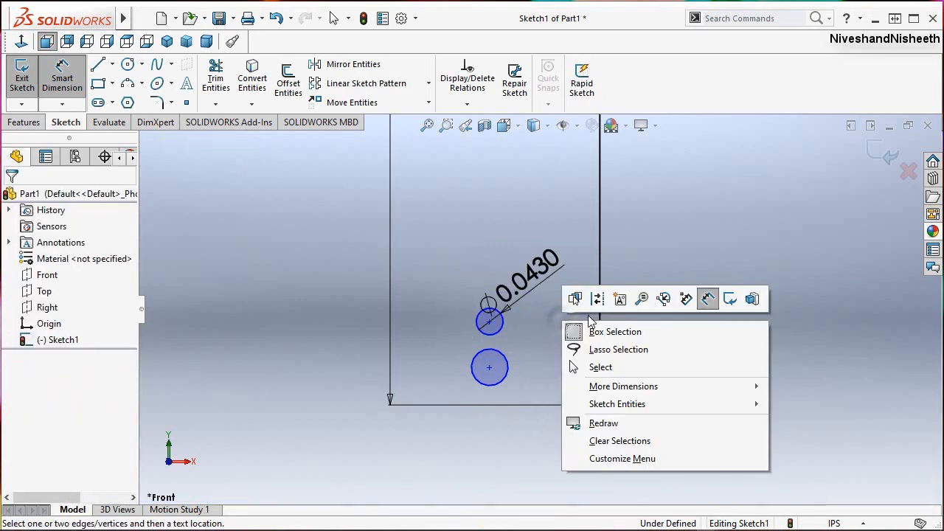
pyautogui.click(599, 368)
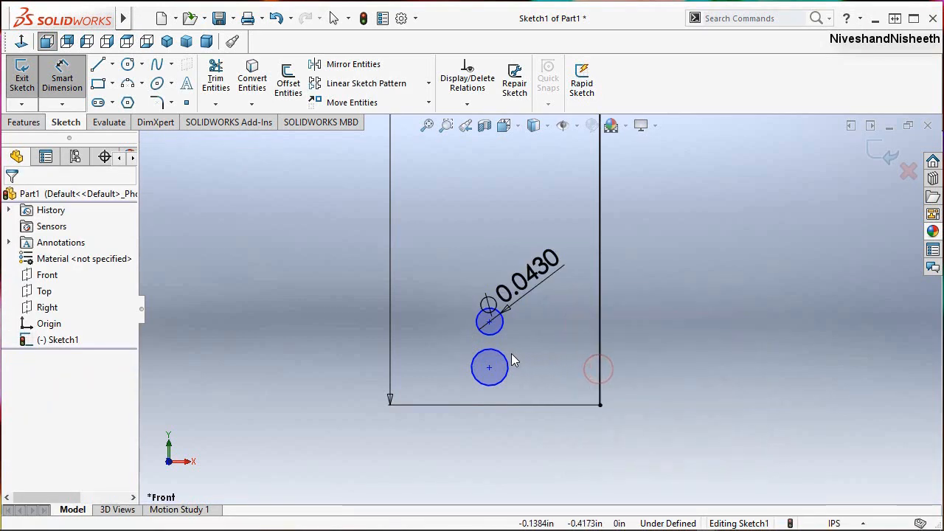
# Step: Add an equal relation between the two circles
pyautogui.click(506, 357)
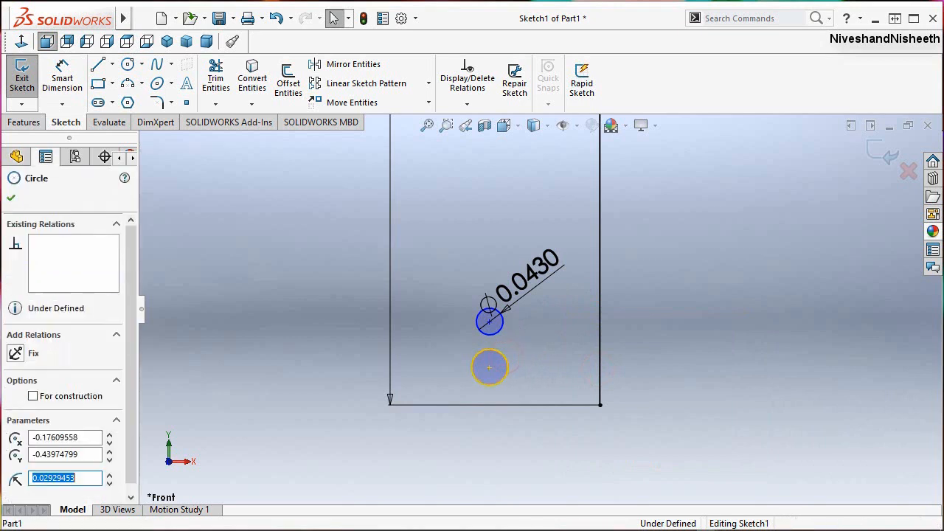
pyautogui.click(505, 324)
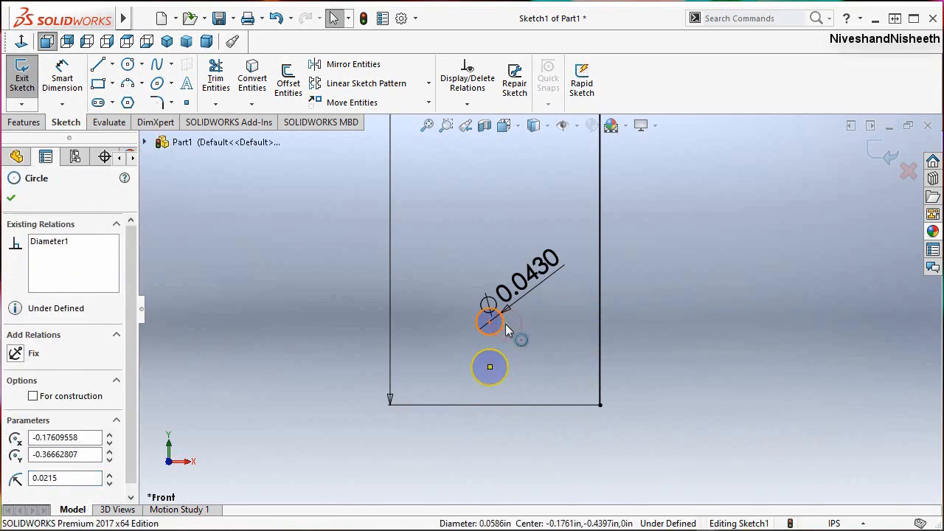
pyautogui.keyDown('ctrl'); pyautogui.click(506, 324); pyautogui.keyUp('ctrl')
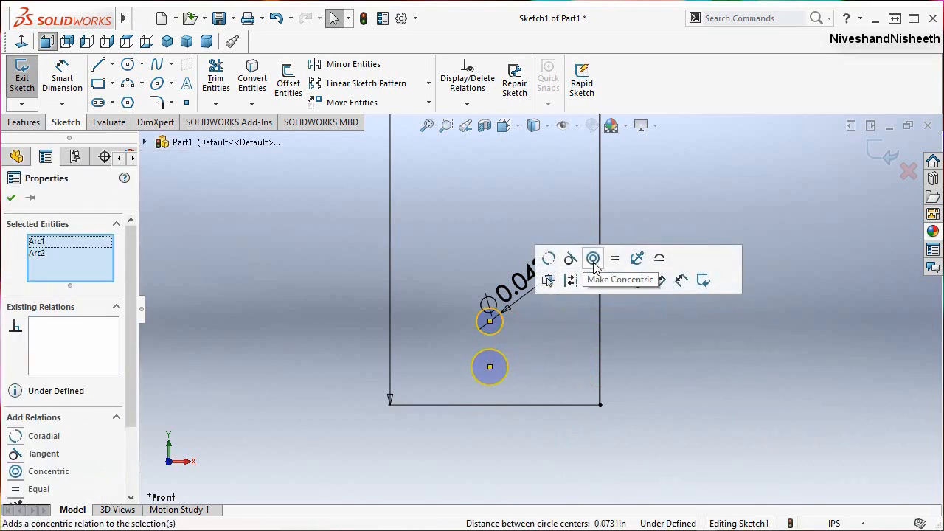
pyautogui.click(614, 267)
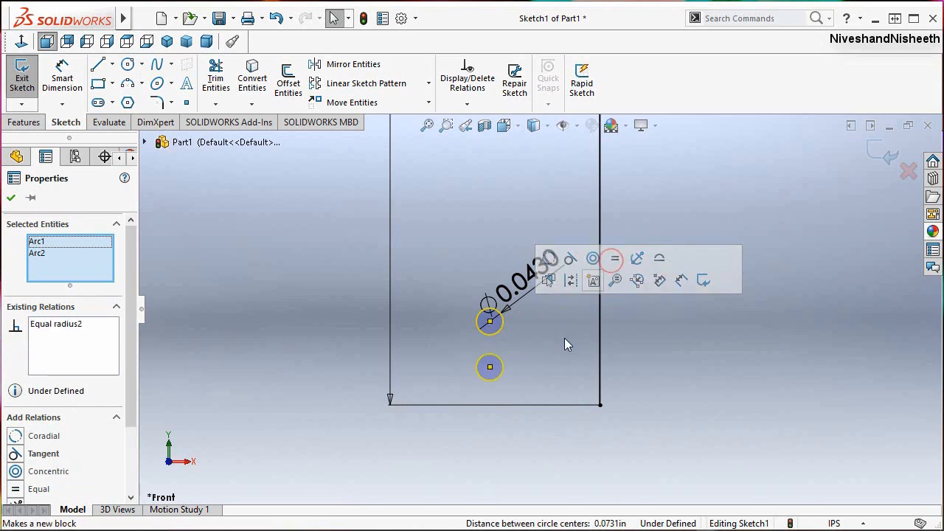
pyautogui.click(565, 338)
# Step: Add a vertical relation between the centre points of the two circles
pyautogui.scroll(3, 527, 362)
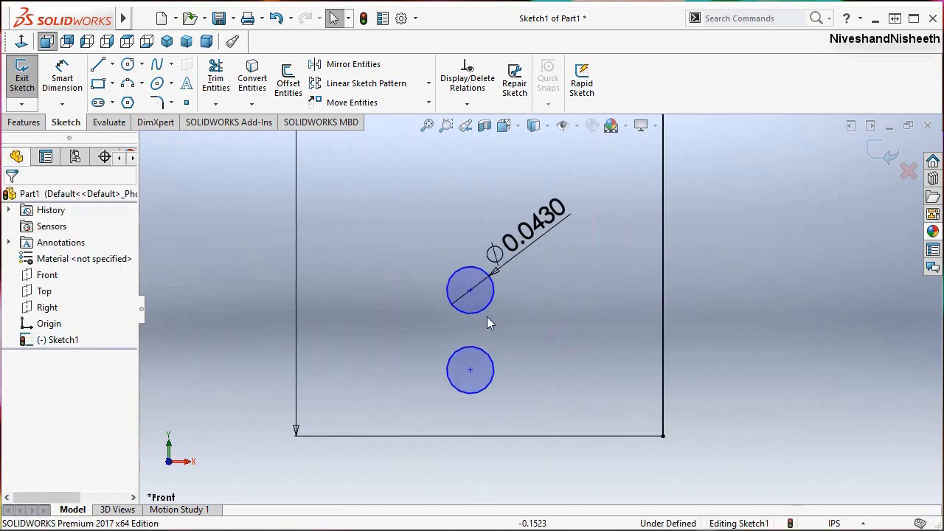
pyautogui.click(470, 291)
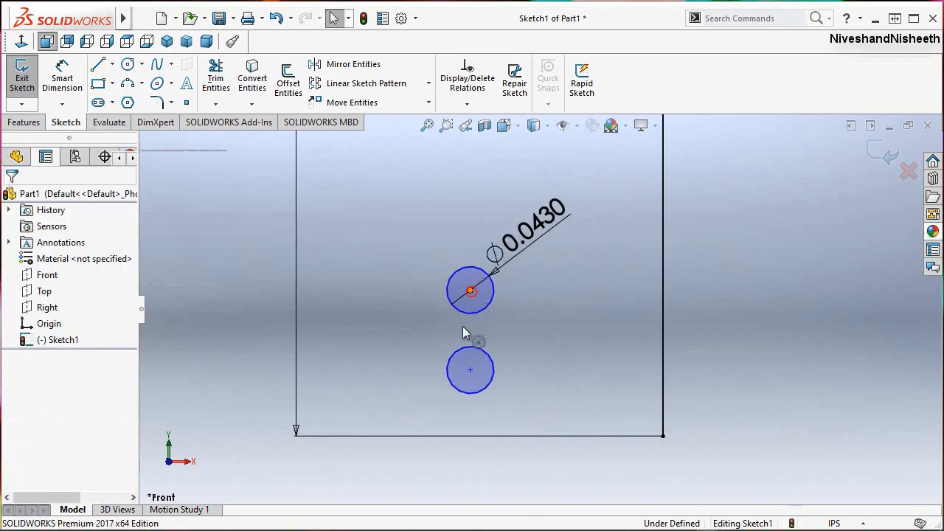
pyautogui.keyDown('ctrl'); pyautogui.click(468, 372); pyautogui.keyUp('ctrl')
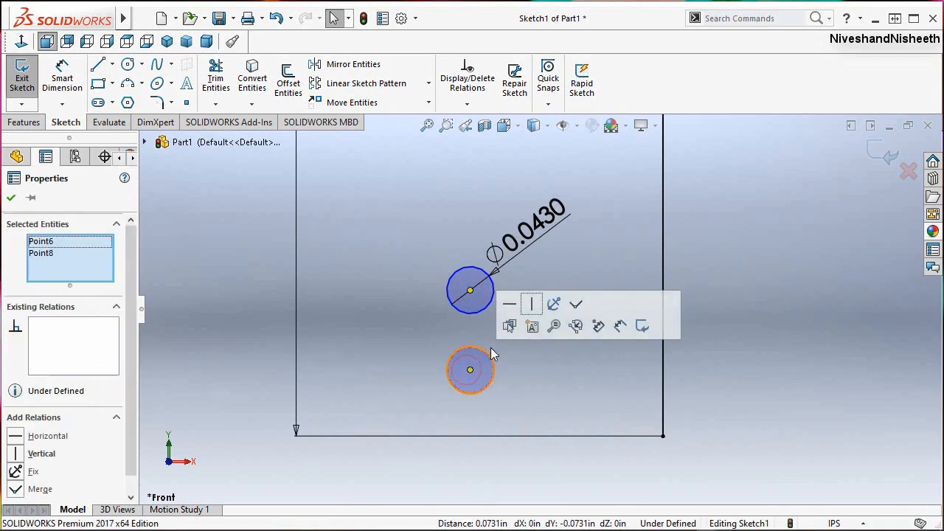
pyautogui.click(532, 308)
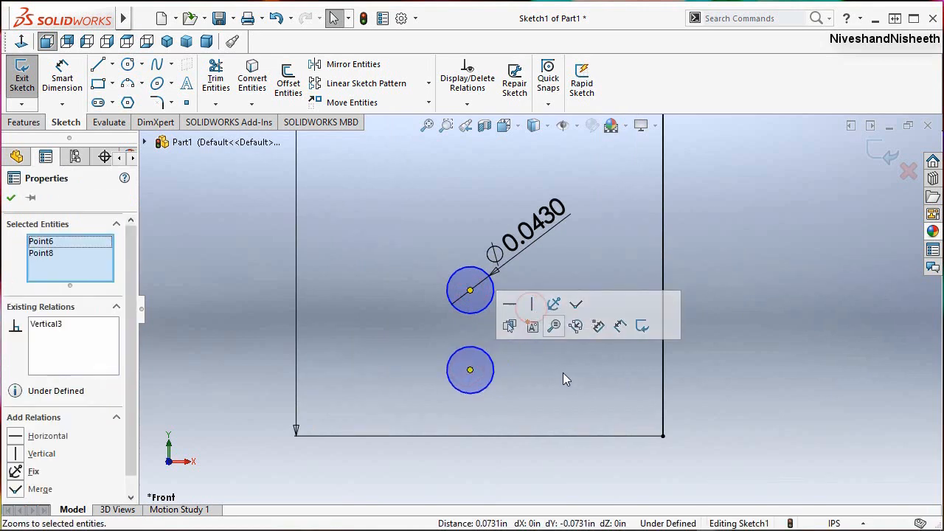
pyautogui.click(561, 372)
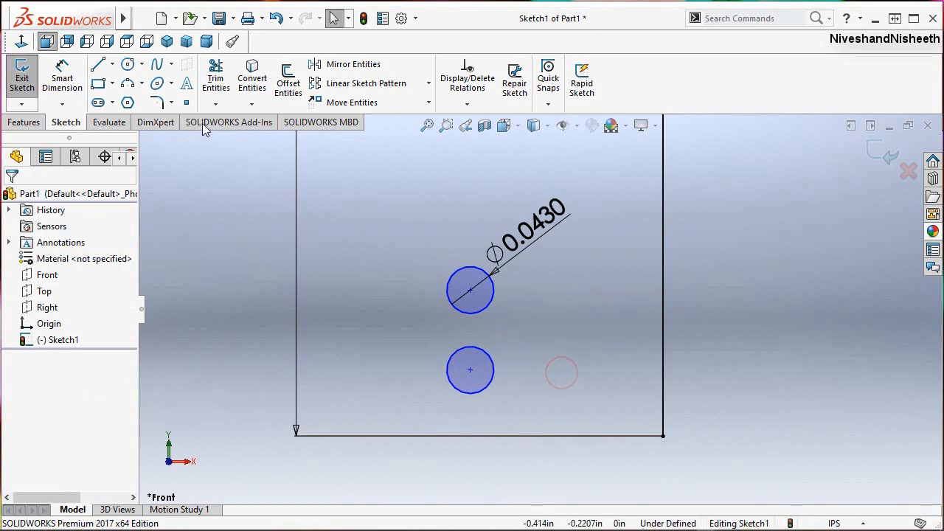
# Step: Place sketch points on the lower circle at its right and top quadrants
pyautogui.click(187, 105)
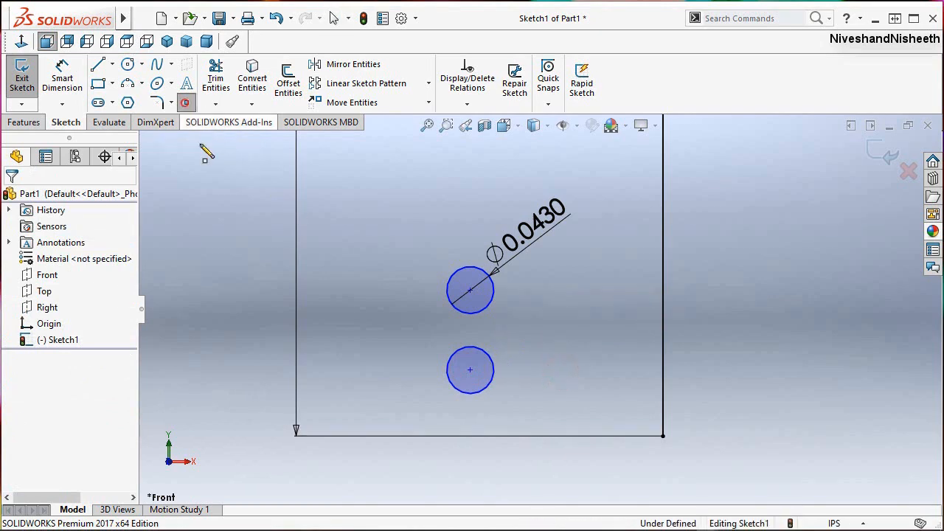
pyautogui.click(494, 370)
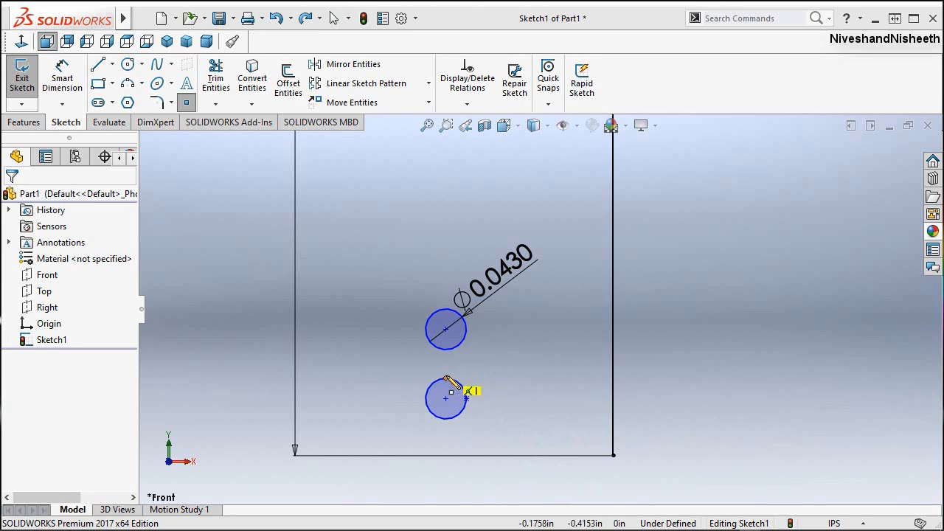
pyautogui.click(445, 399)
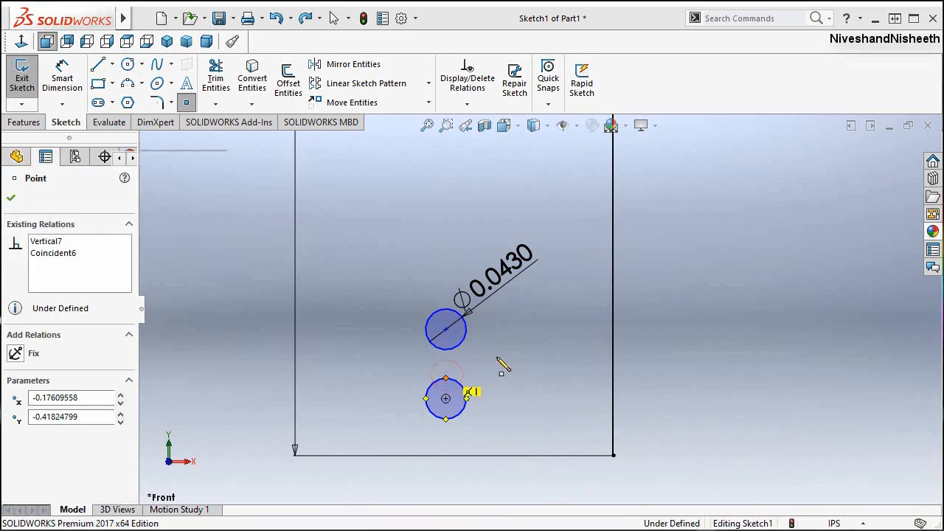
pyautogui.rightClick(513, 367)
pyautogui.click(516, 368)
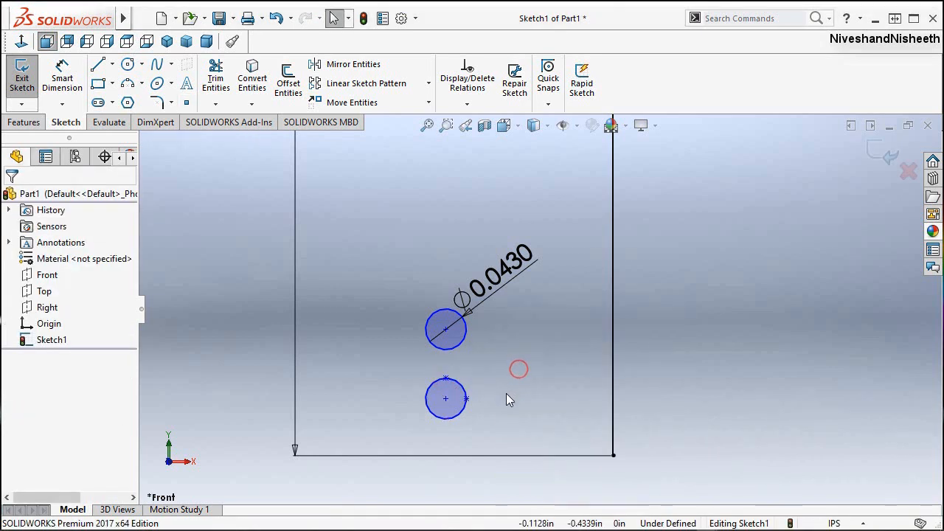
pyautogui.click(506, 392)
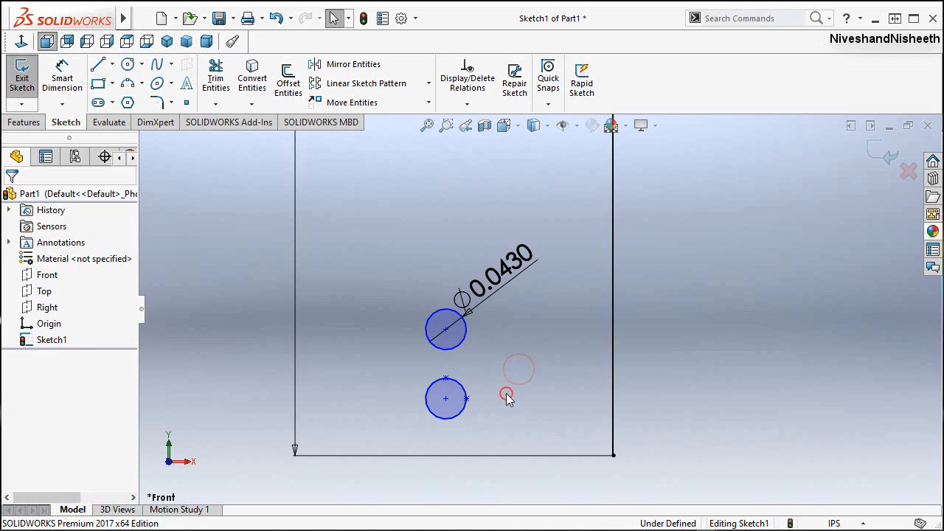
# Step: Add a tangent relation between the upper and lower circles
pyautogui.click(465, 342)
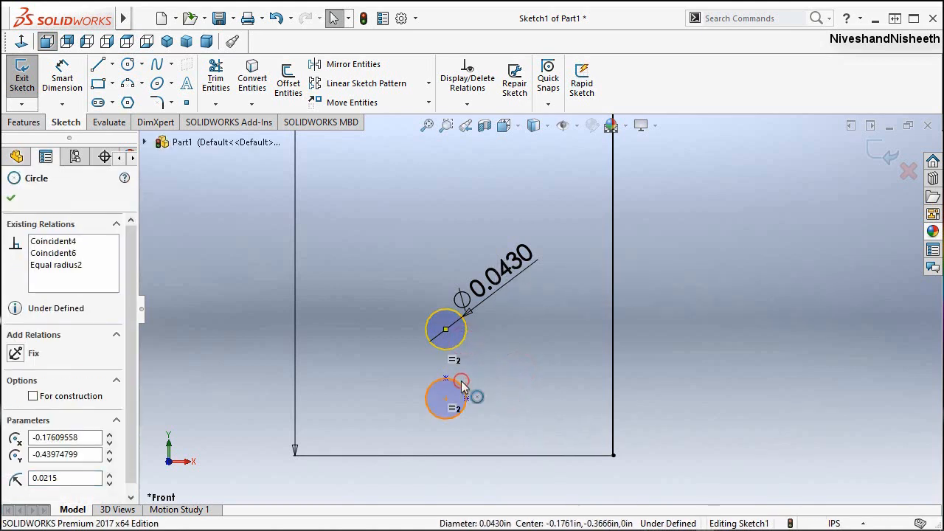
pyautogui.keyDown('ctrl'); pyautogui.click(464, 385); pyautogui.keyUp('ctrl')
pyautogui.click(526, 348)
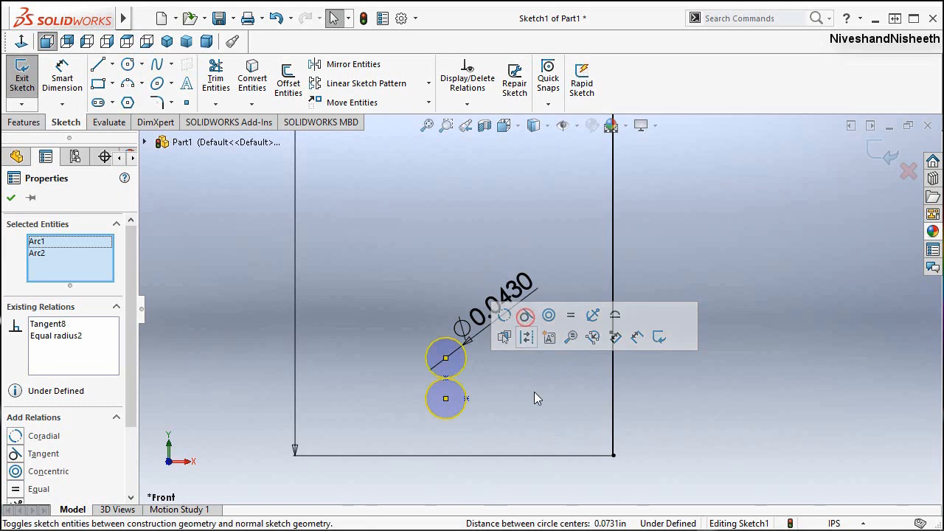
pyautogui.click(534, 391)
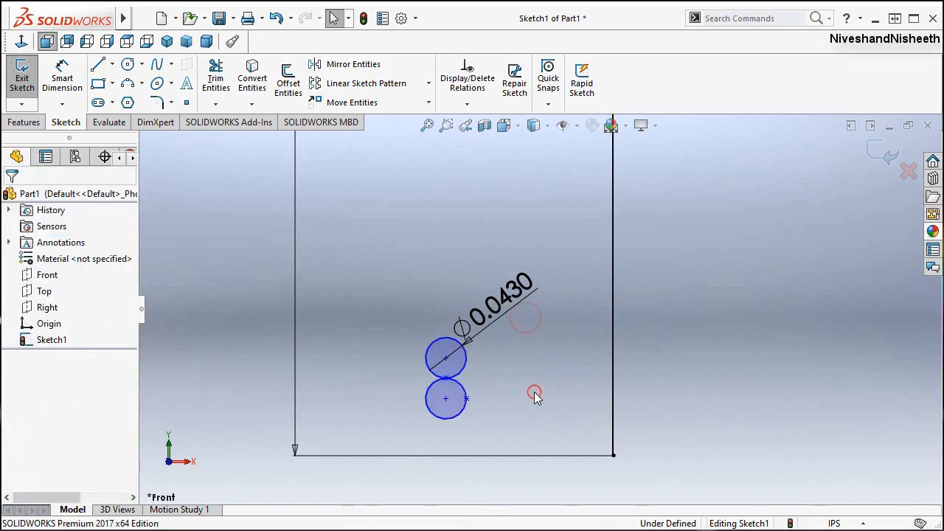
# Step: Add a horizontal relation between the point where the circles touch and the vertical line's lower endpoint
pyautogui.click(447, 378)
pyautogui.keyDown('ctrl'); pyautogui.click(612, 455); pyautogui.keyUp('ctrl')
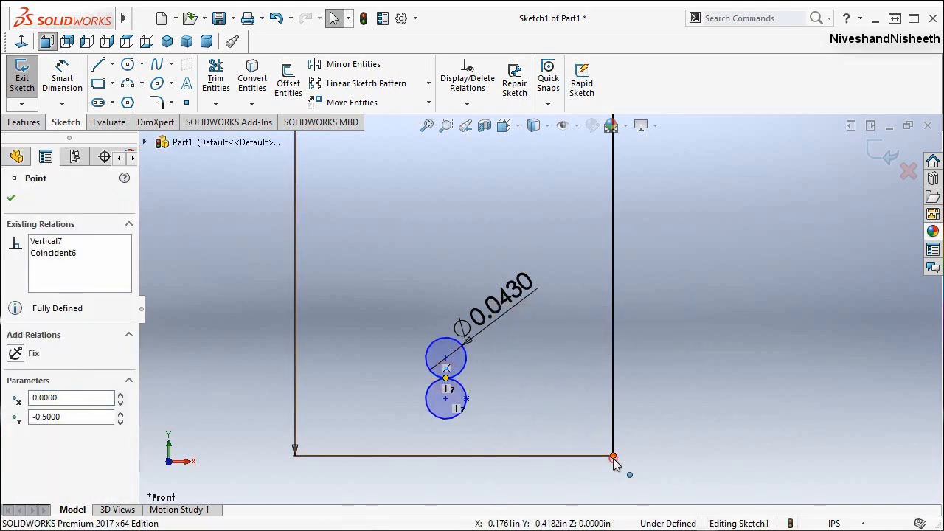
pyautogui.click(656, 394)
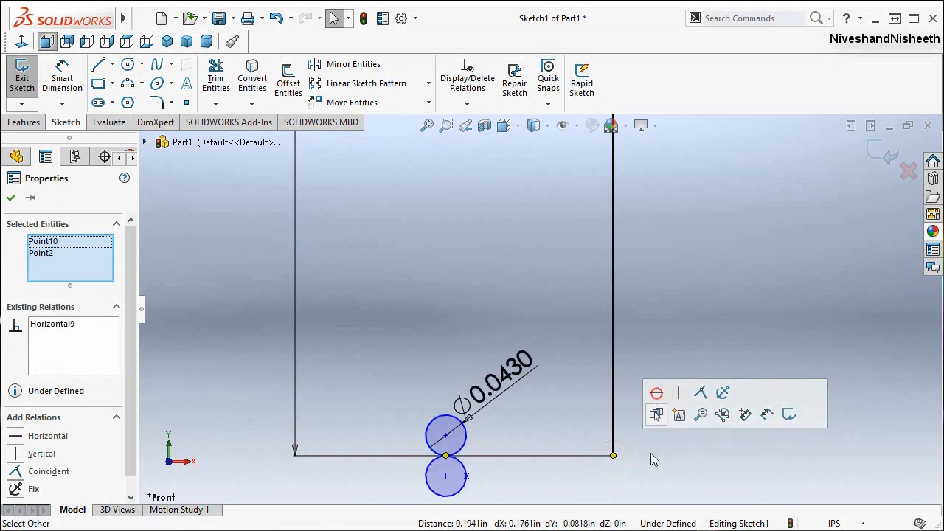
pyautogui.click(651, 453)
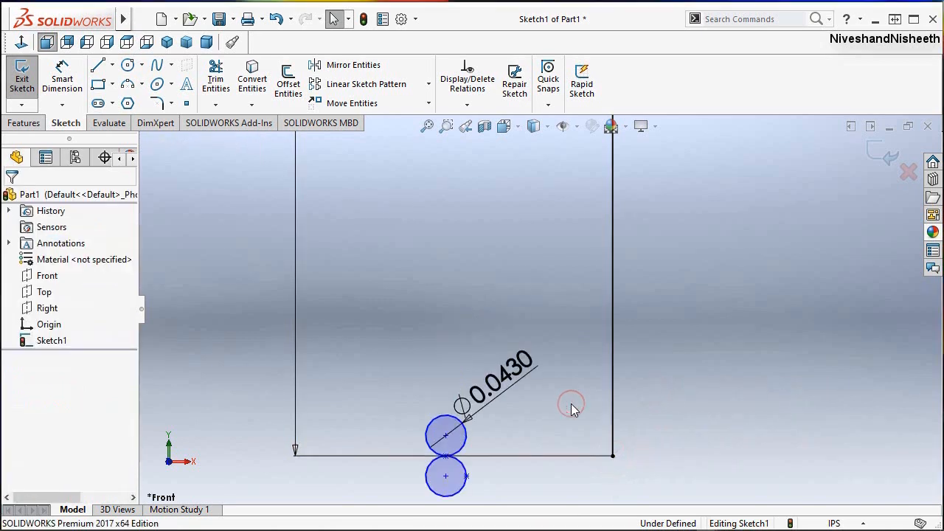
# Step: Convert the 1 in vertical line through the origin to construction geometry
pyautogui.click(611, 270)
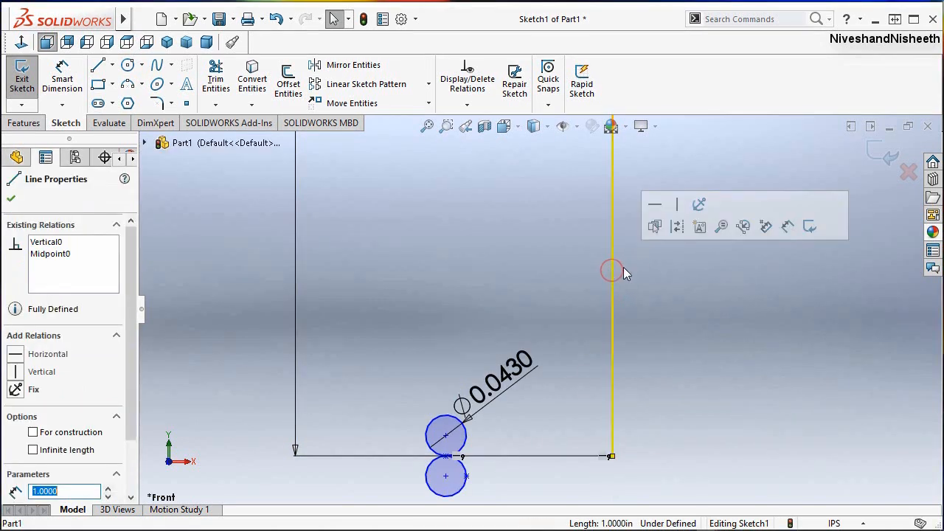
pyautogui.click(677, 229)
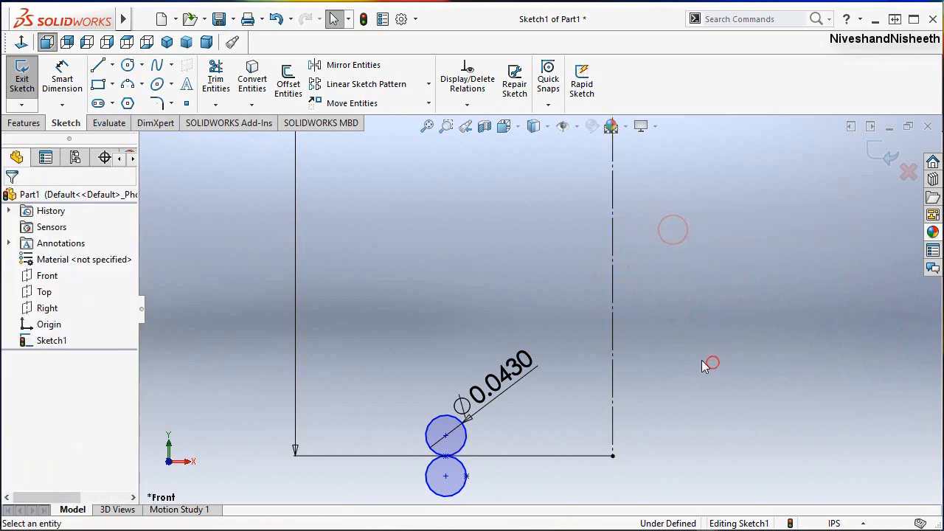
# Step: Add a doubled-distance dimension of 0.55 in from the lower circle's right quadrant point across the vertical construction line
pyautogui.click(63, 77)
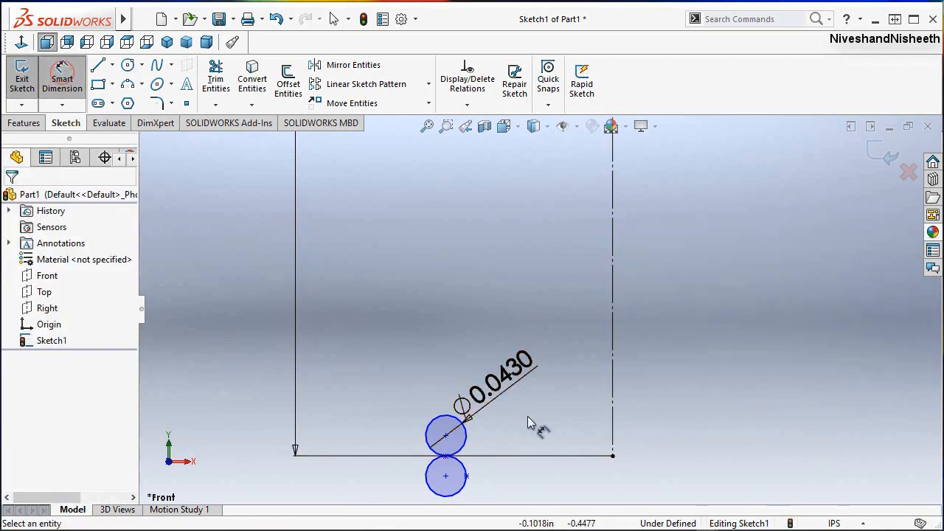
pyautogui.click(468, 477)
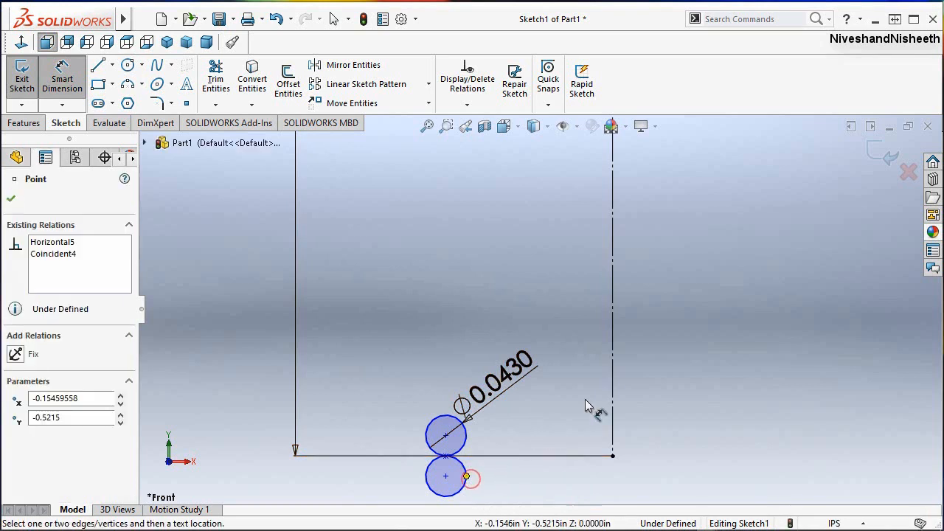
pyautogui.click(632, 428)
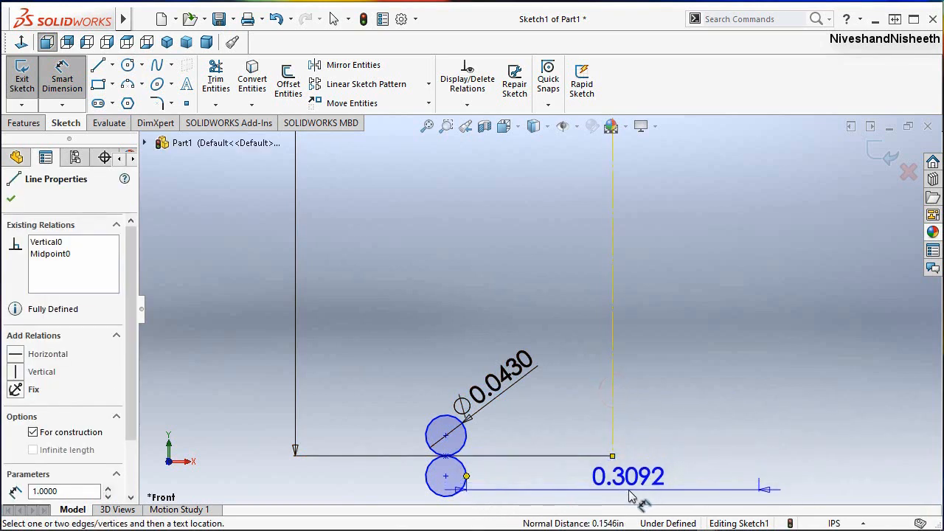
pyautogui.click(632, 496)
pyautogui.write('.55')
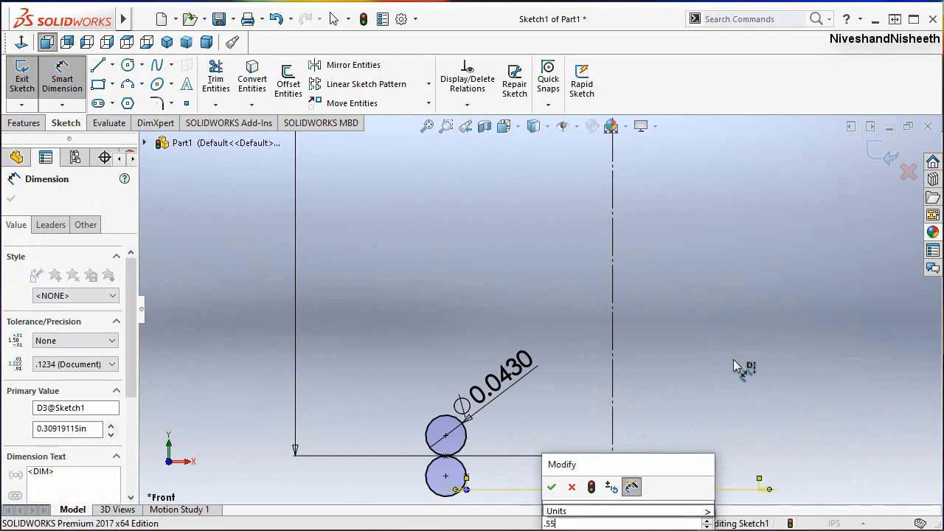
pyautogui.press('Return')
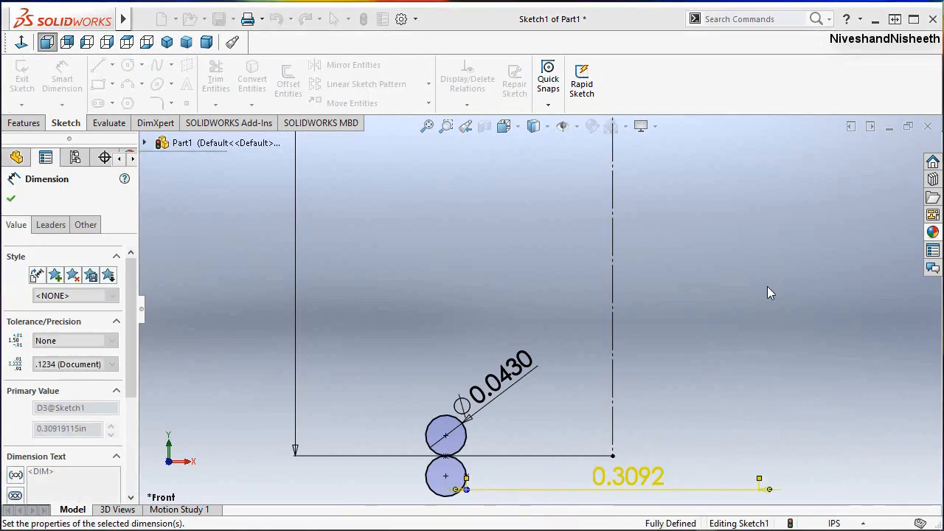
pyautogui.click(767, 286)
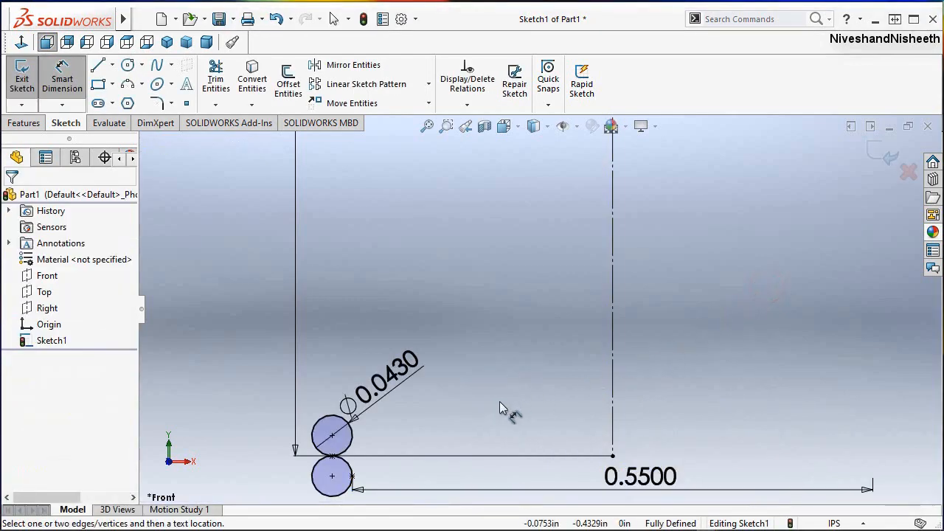
pyautogui.scroll(-3, 500, 402)
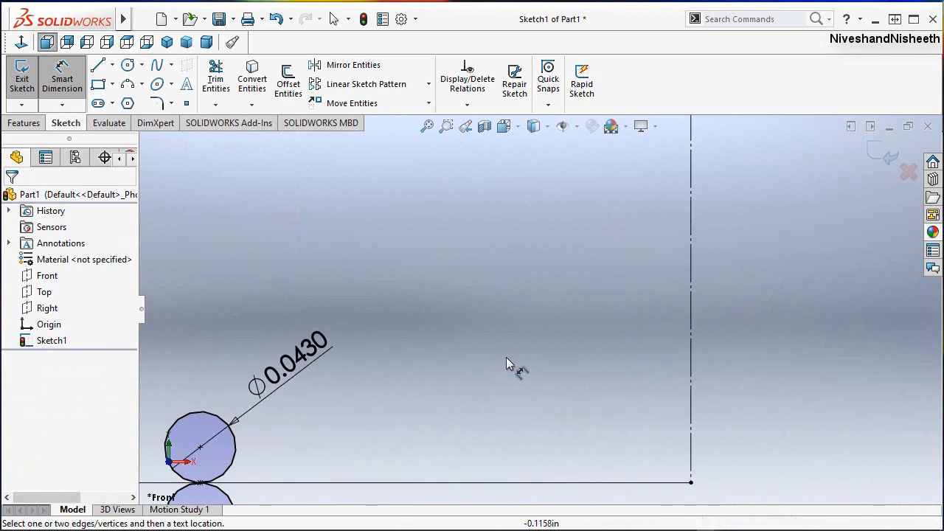
pyautogui.click(432, 127)
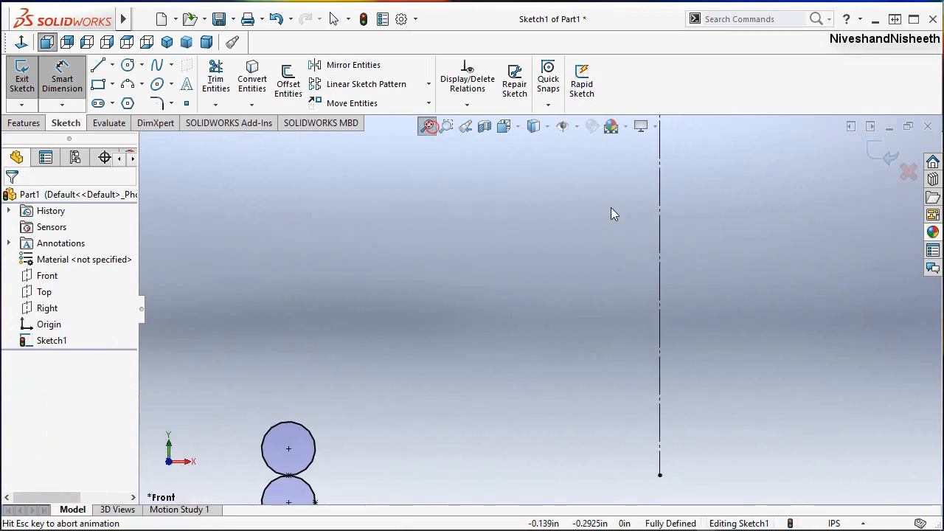
pyautogui.rightClick(688, 263)
pyautogui.click(722, 309)
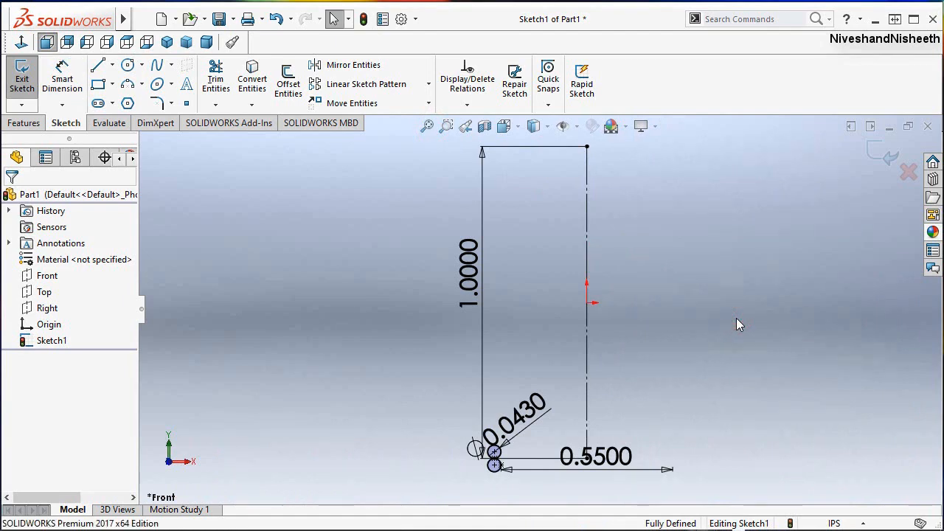
# Step: Exit the sketch and switch to the isometric view
pyautogui.click(884, 153)
pyautogui.click(738, 233)
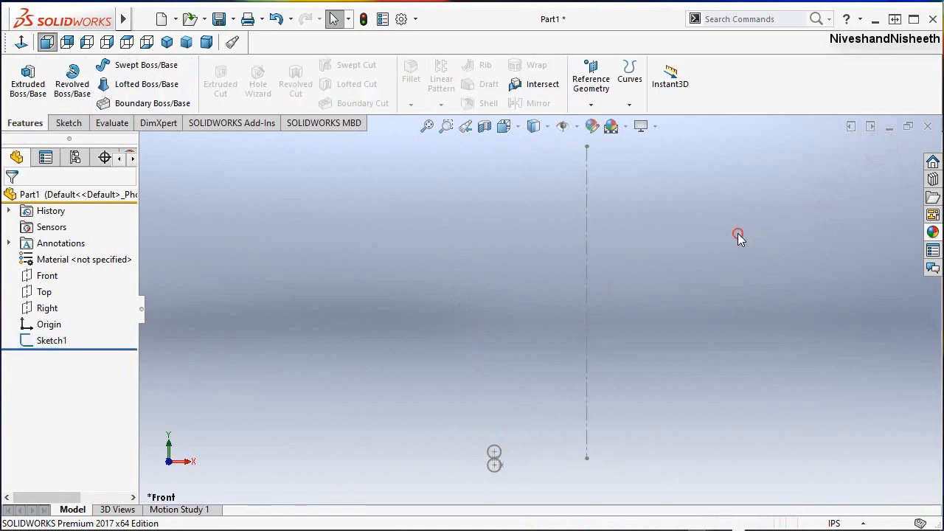
pyautogui.click(520, 128)
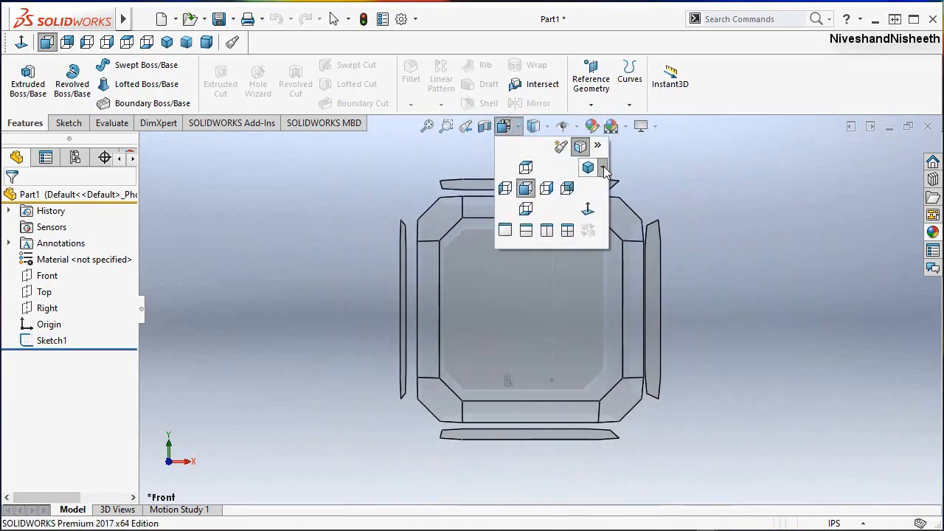
pyautogui.click(603, 168)
pyautogui.click(624, 185)
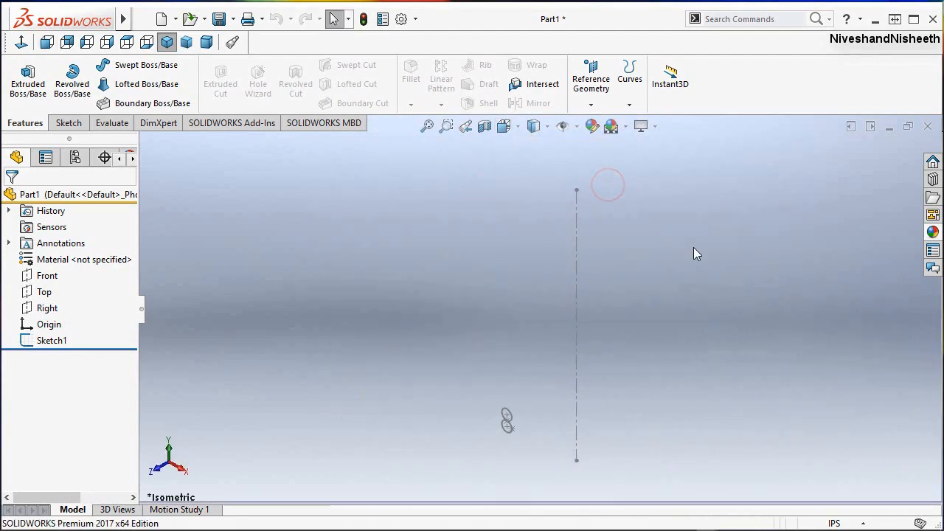
pyautogui.click(693, 249)
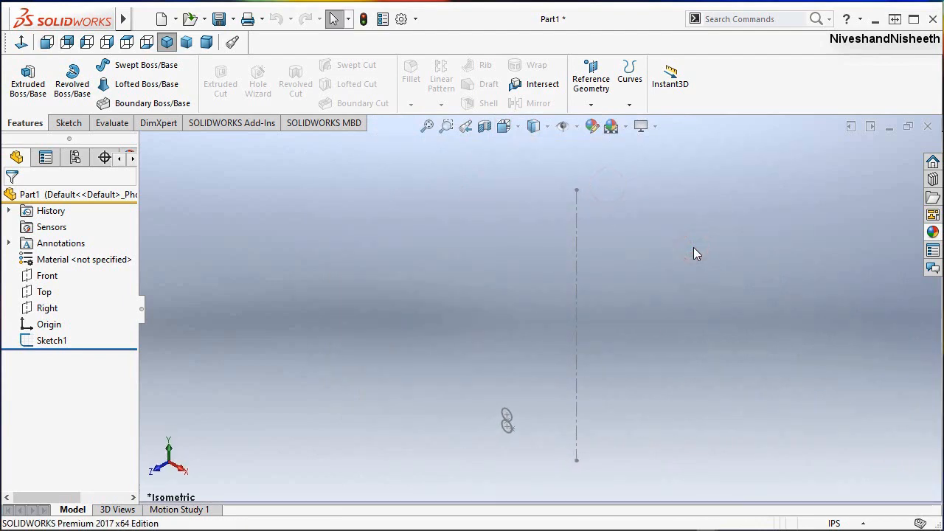
# Step: Create a reference plane through the upper circle's center point, parallel to the Top plane
pyautogui.click(591, 105)
pyautogui.click(604, 123)
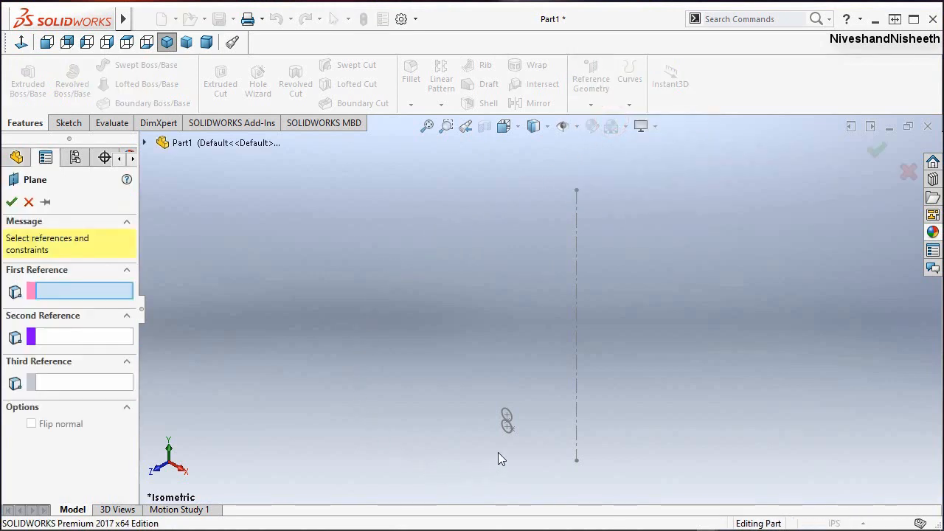
pyautogui.scroll(-5, 498, 457)
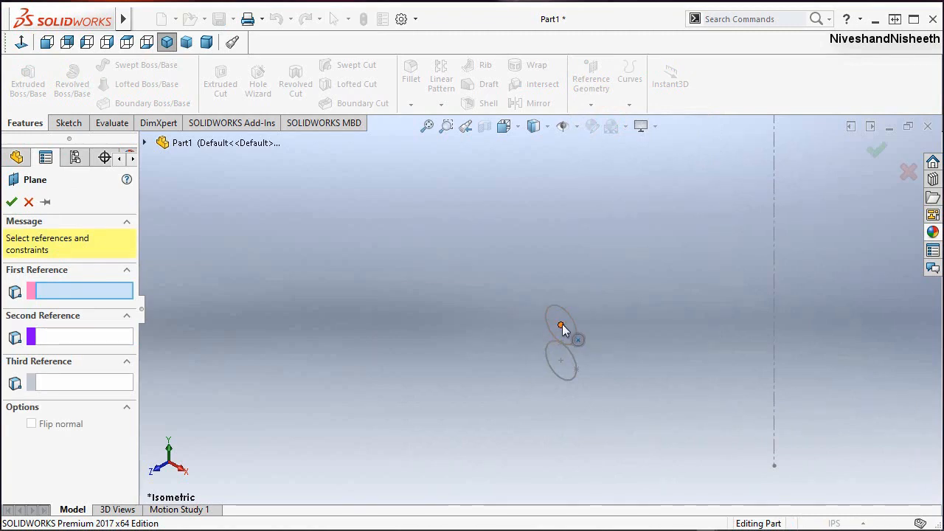
pyautogui.click(562, 324)
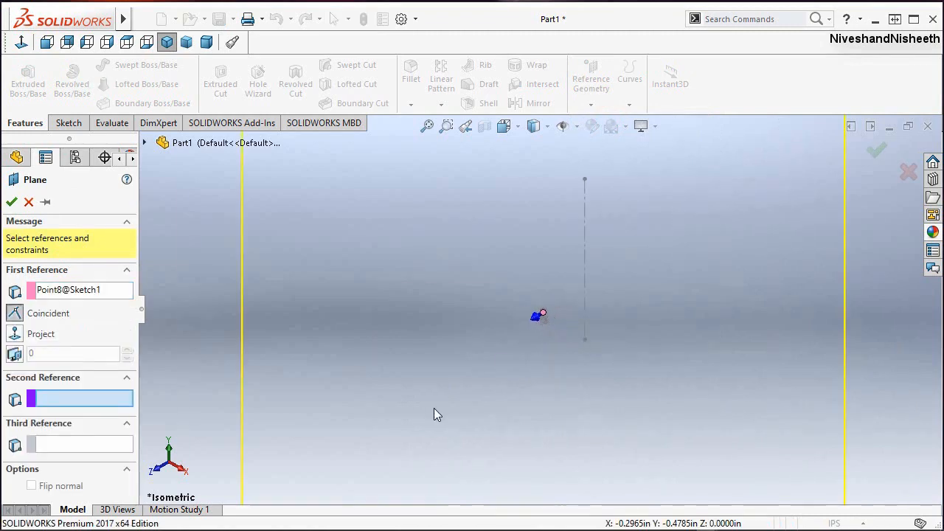
pyautogui.scroll(5, 375, 365)
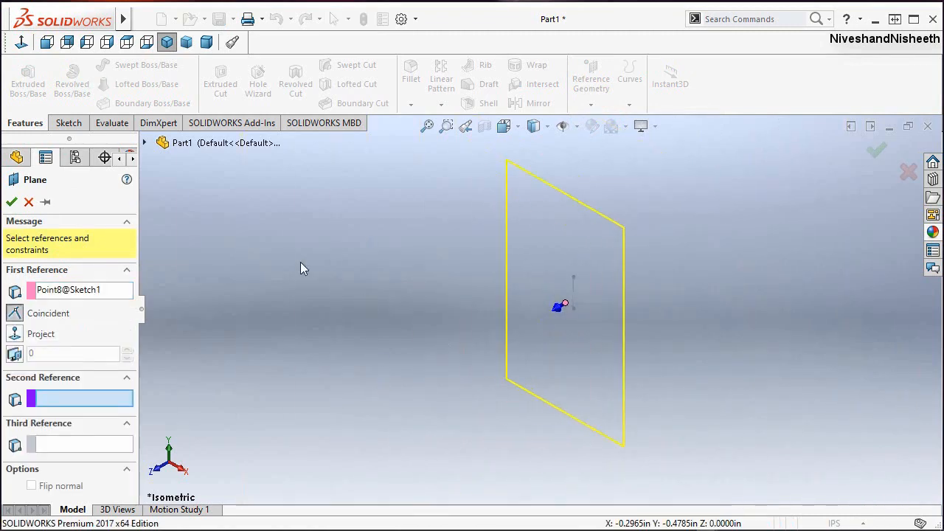
pyautogui.click(145, 143)
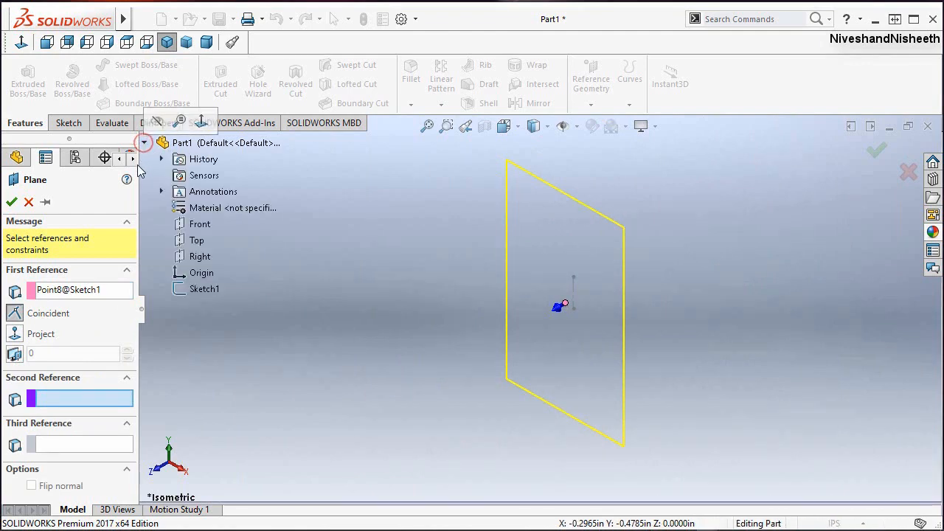
pyautogui.click(197, 241)
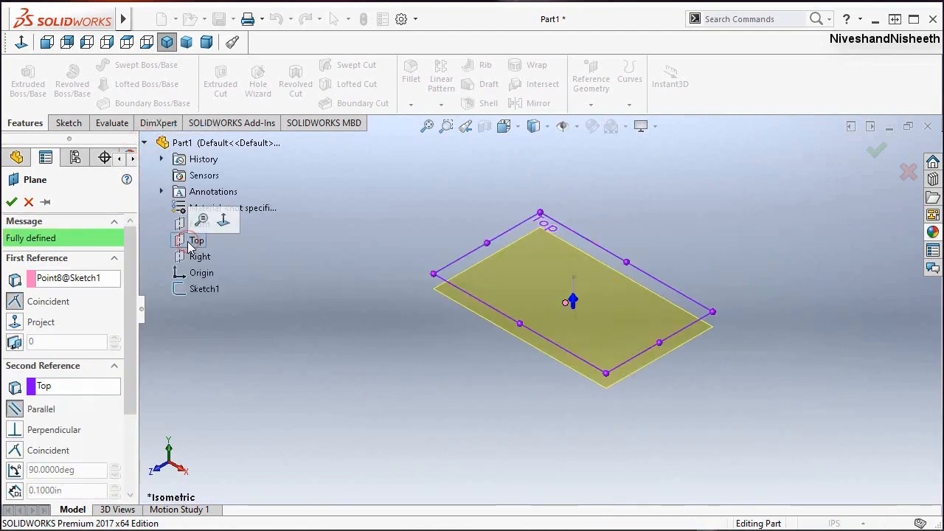
pyautogui.click(12, 202)
# Step: Examine the new plane edge-on against the two circles and return to the isometric view
pyautogui.scroll(-5, 580, 310)
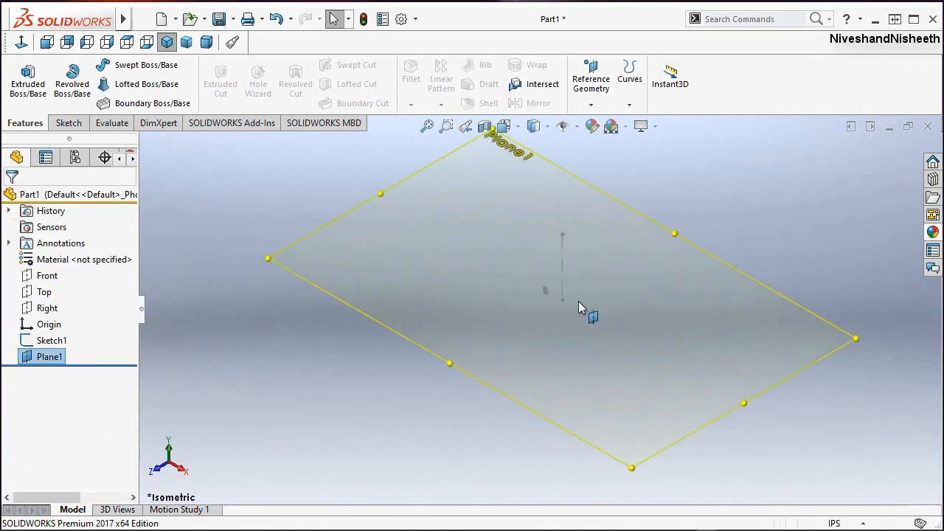
pyautogui.moveTo(514, 298); pyautogui.dragTo(551, 208, button='middle')
pyautogui.scroll(-12, 510, 301)
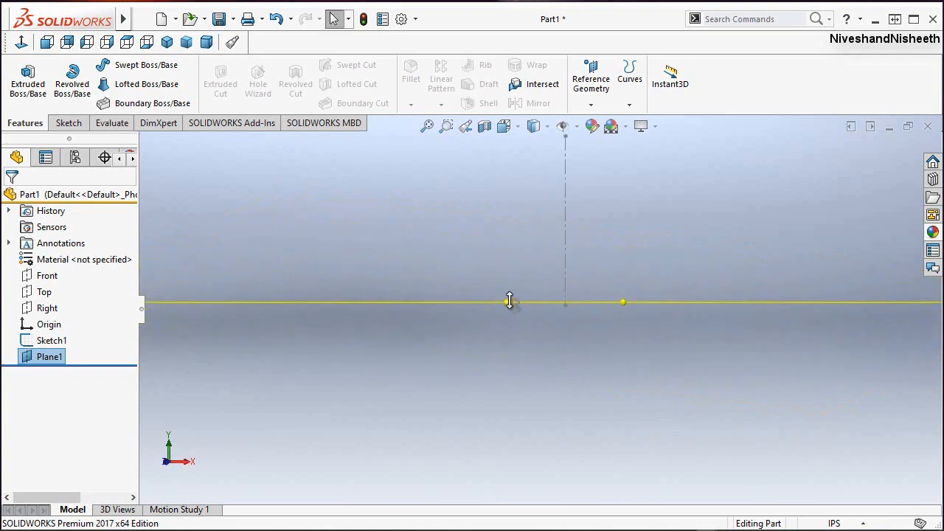
pyautogui.click(464, 127)
pyautogui.click(464, 128)
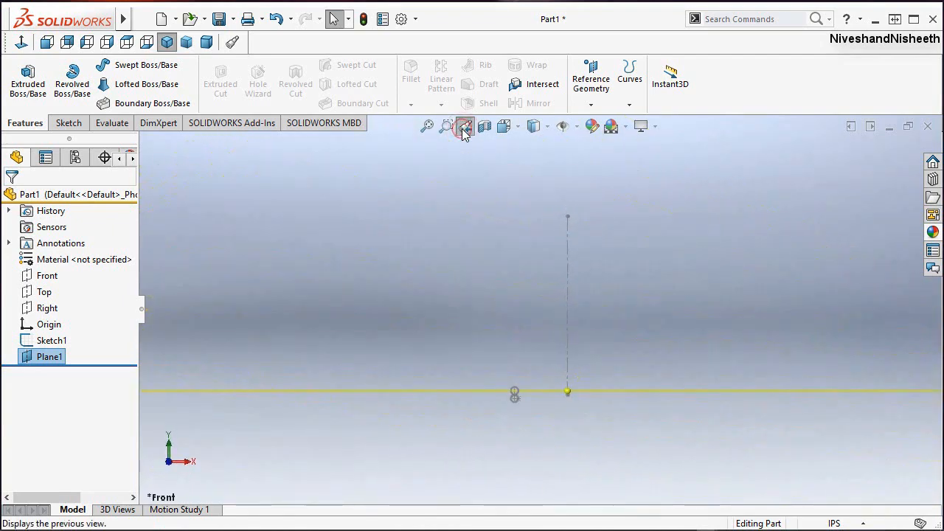
pyautogui.click(168, 44)
pyautogui.click(383, 213)
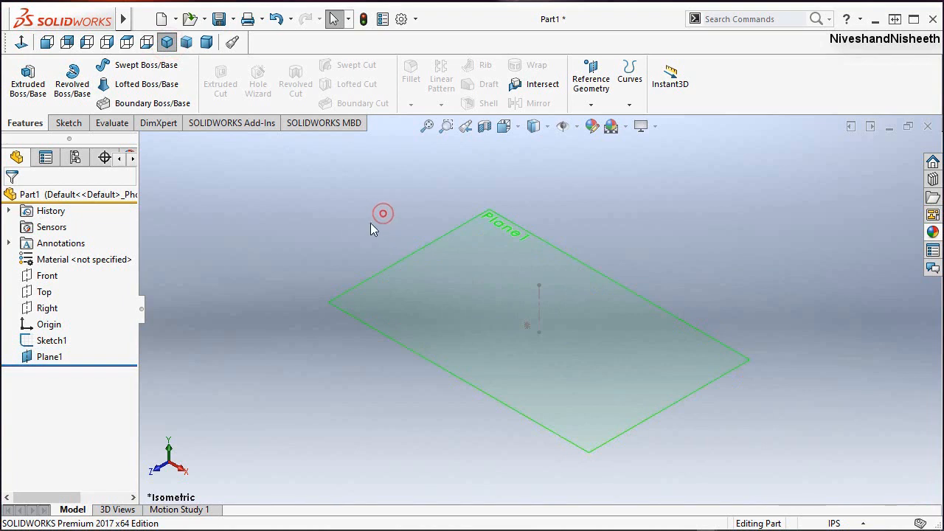
pyautogui.click(330, 235)
pyautogui.click(68, 124)
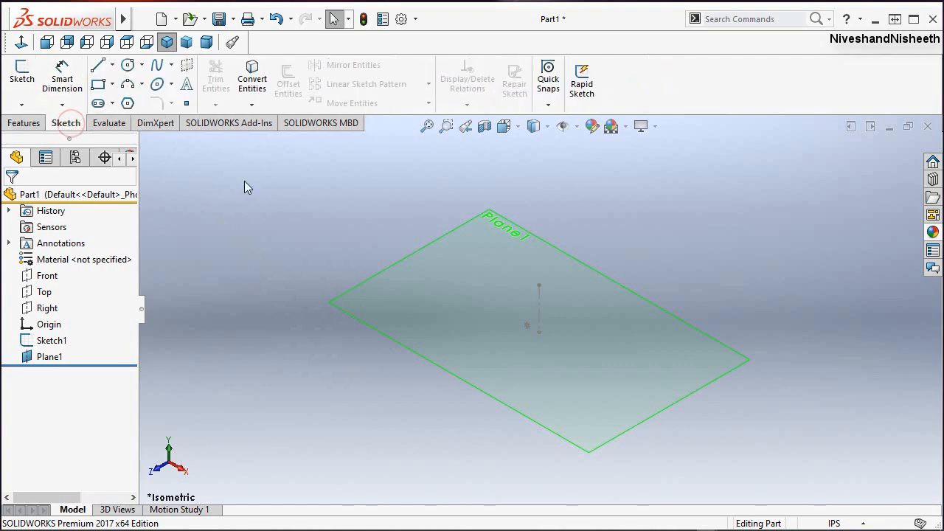
pyautogui.click(26, 123)
pyautogui.click(228, 233)
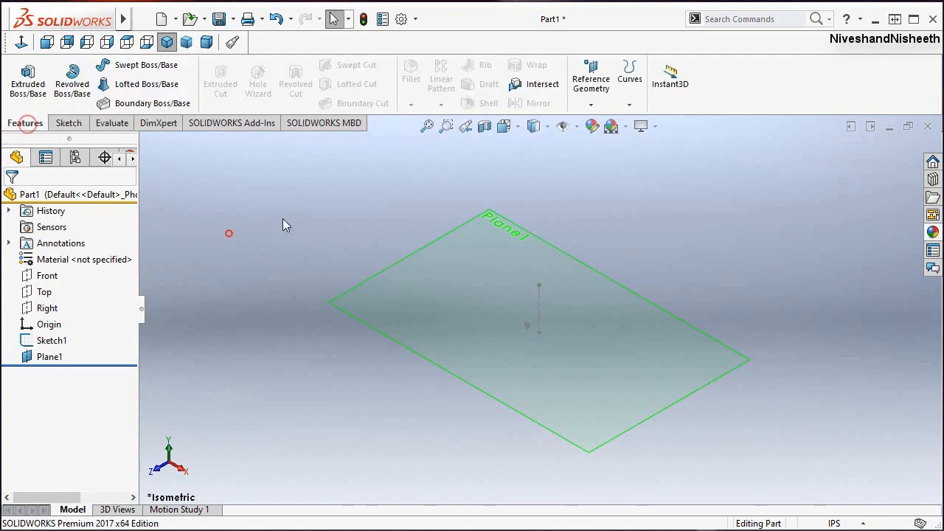
# Step: Sketch a circle on Plane1 centered at the origin and passing through the upper small circle's center, and exit the sketch
pyautogui.click(409, 255)
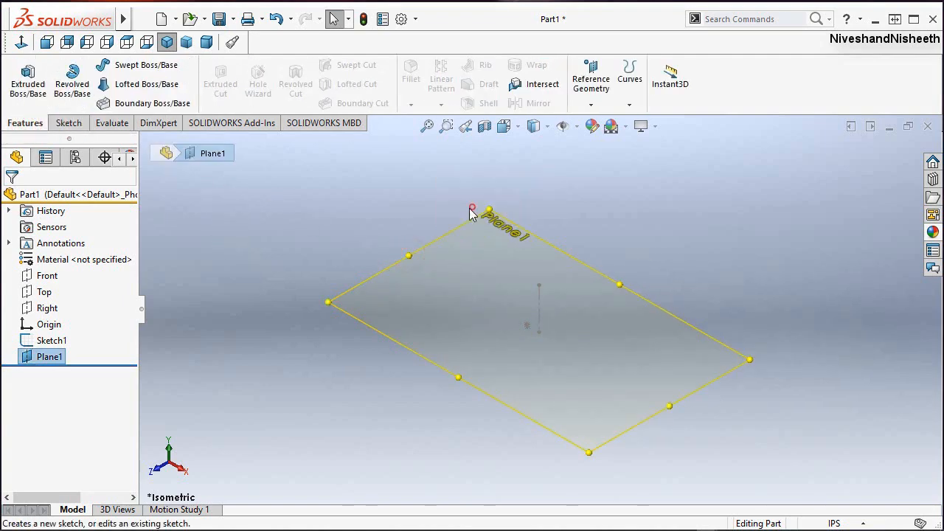
pyautogui.click(472, 209)
pyautogui.click(440, 219)
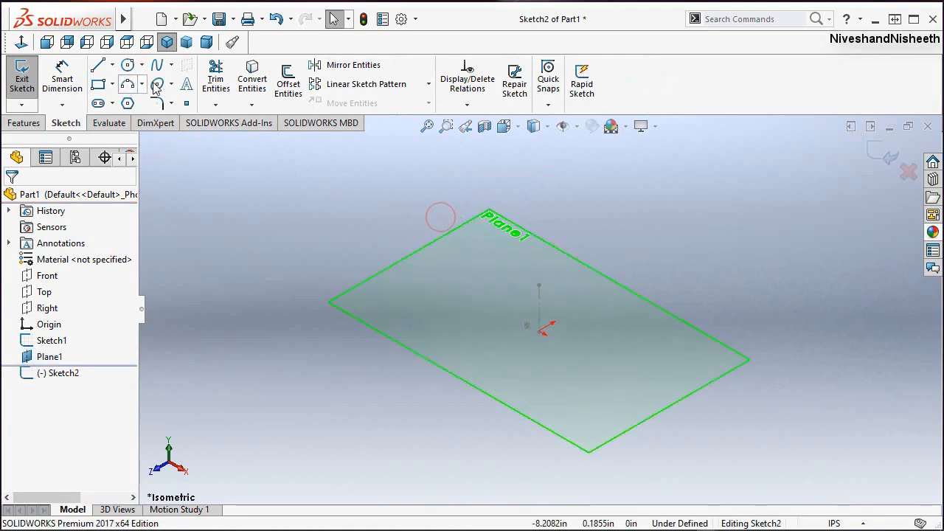
pyautogui.click(128, 66)
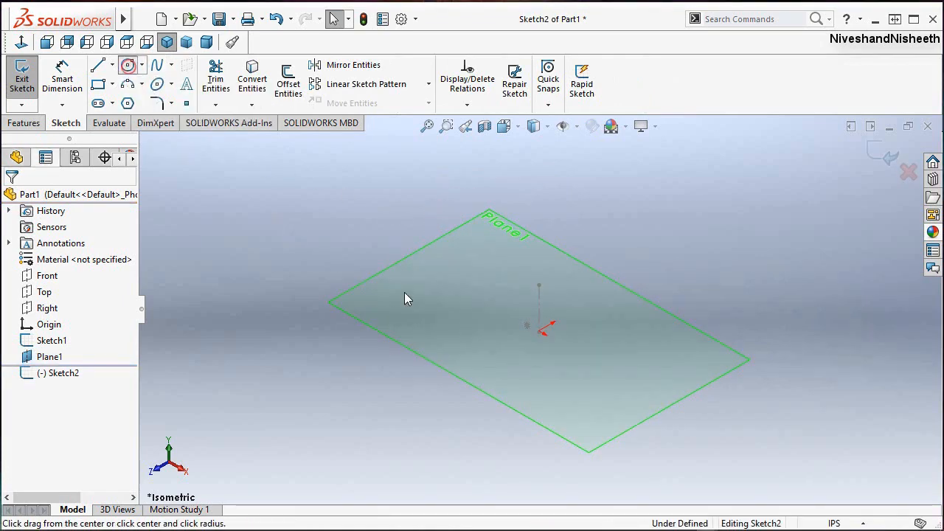
pyautogui.scroll(-5, 580, 371)
pyautogui.scroll(-5, 583, 377)
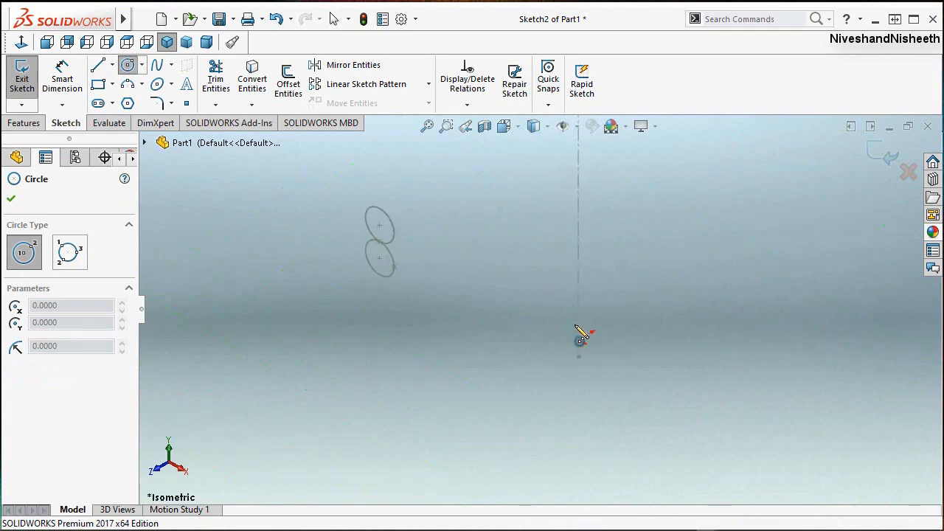
pyautogui.click(577, 338)
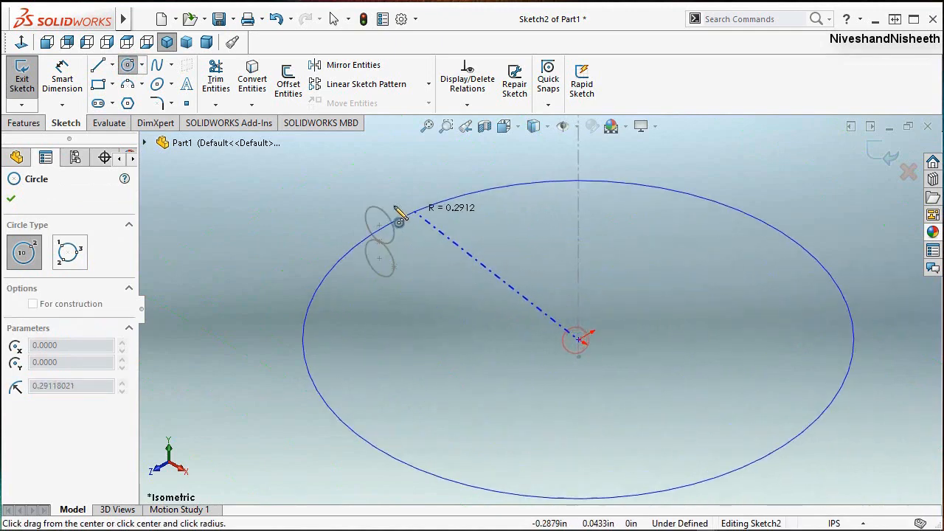
pyautogui.scroll(-3, 399, 236)
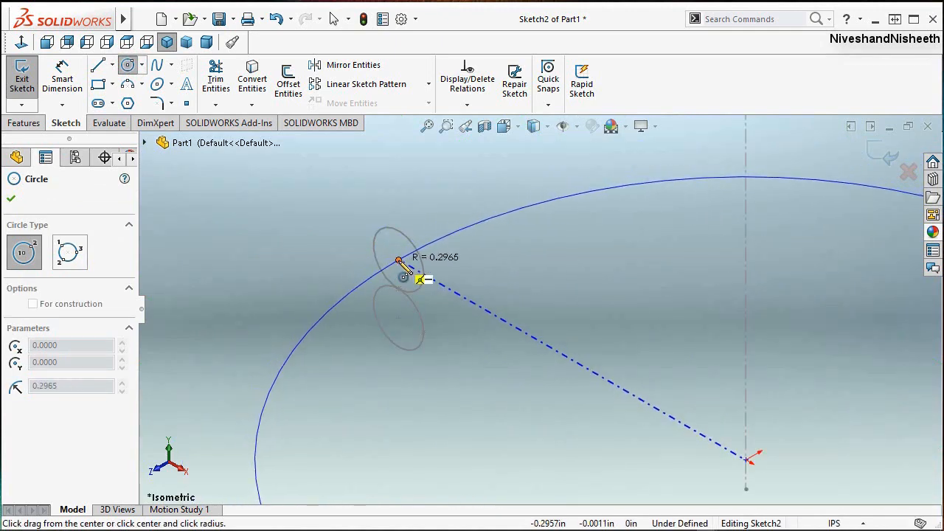
pyautogui.click(399, 262)
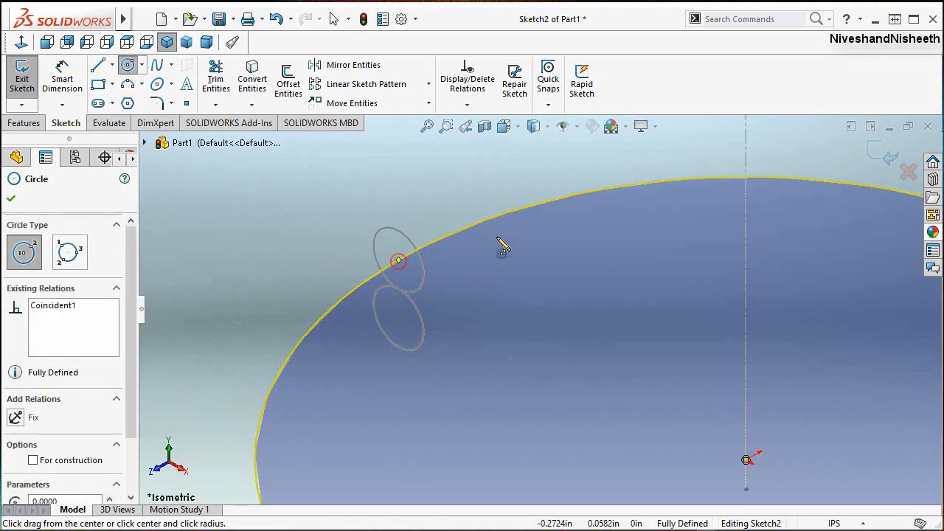
pyautogui.click(891, 160)
# Step: Hide Plane1 in the model view
pyautogui.scroll(10, 418, 300)
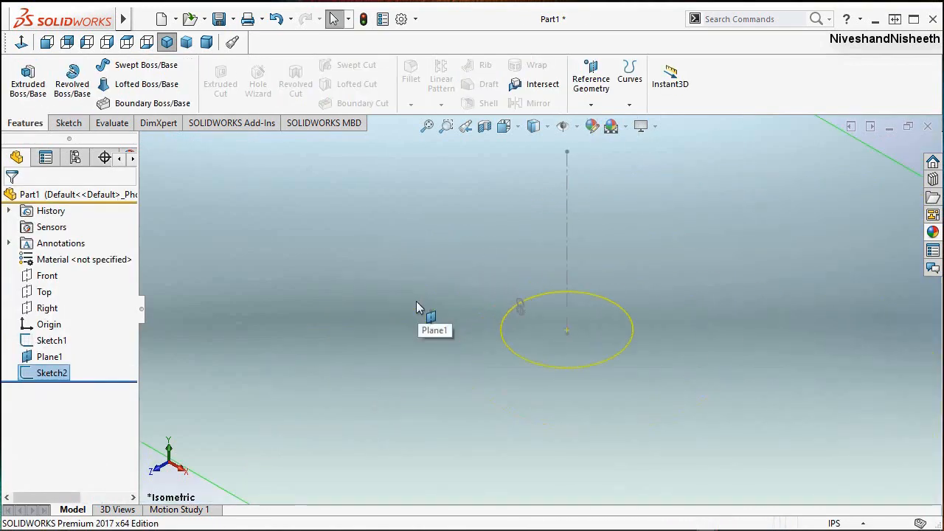
pyautogui.click(647, 181)
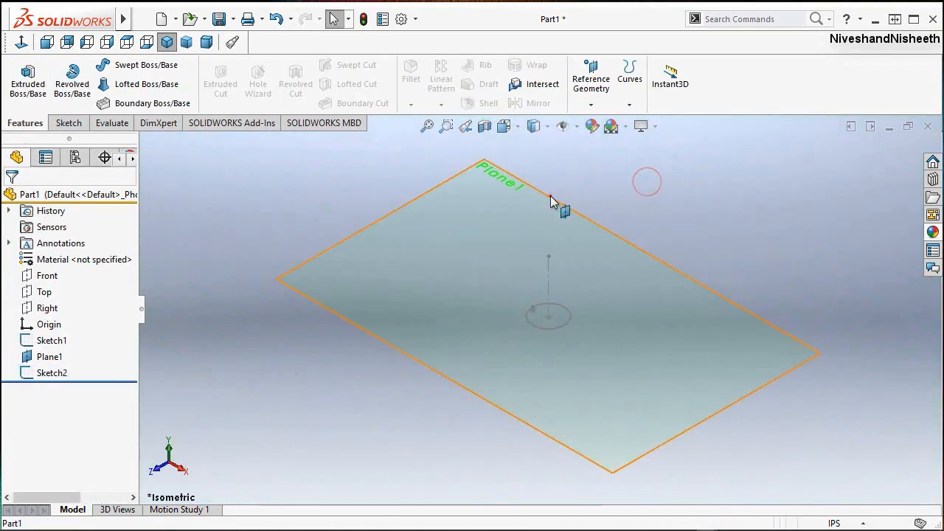
pyautogui.click(553, 198)
pyautogui.click(639, 152)
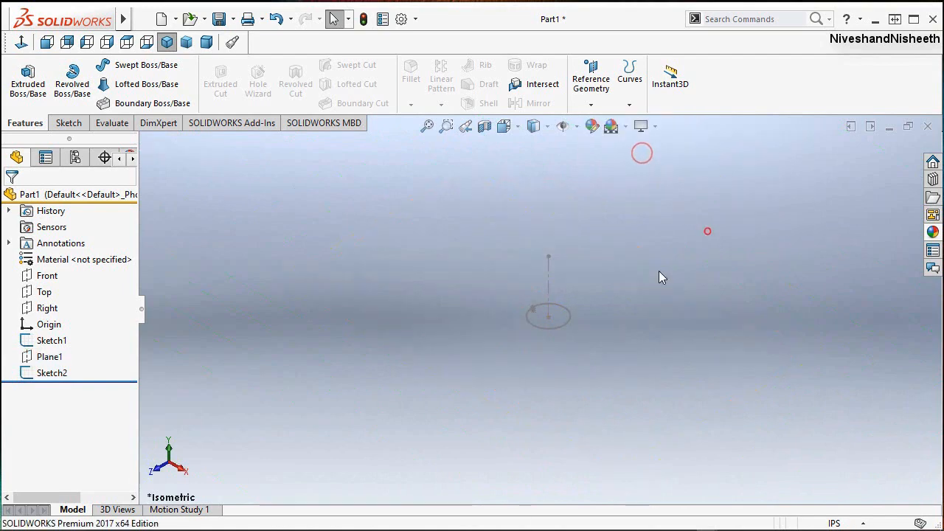
# Step: Convert the lower small circle in Sketch1 to construction geometry and exit the sketch
pyautogui.scroll(-10, 544, 306)
pyautogui.scroll(-2, 495, 357)
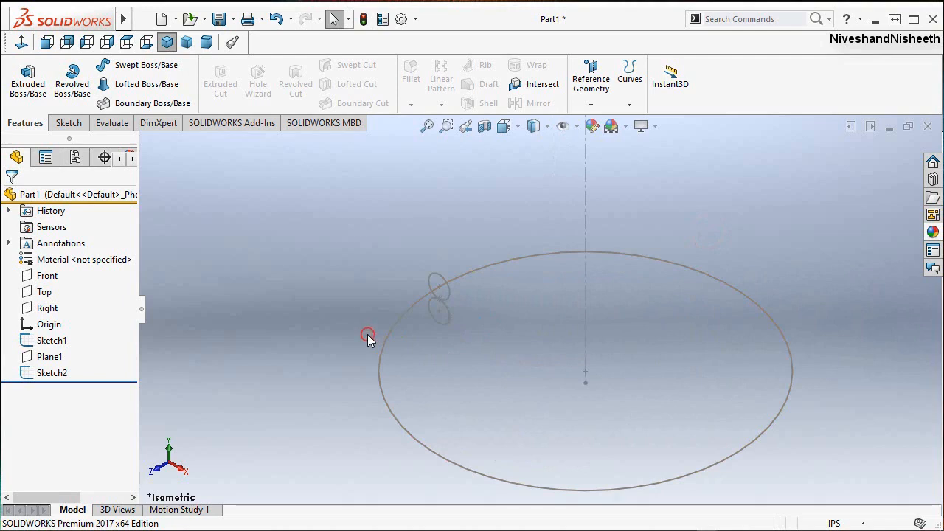
pyautogui.click(49, 341)
pyautogui.click(51, 303)
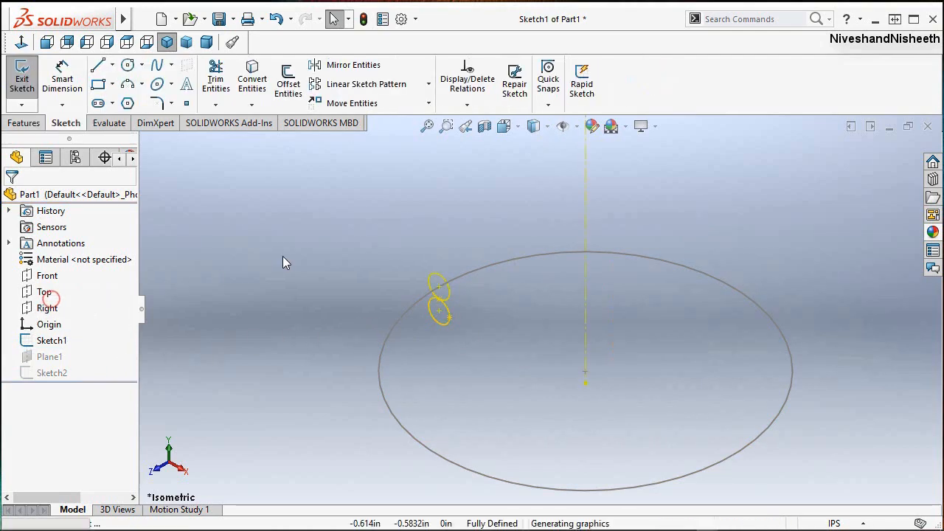
pyautogui.click(304, 272)
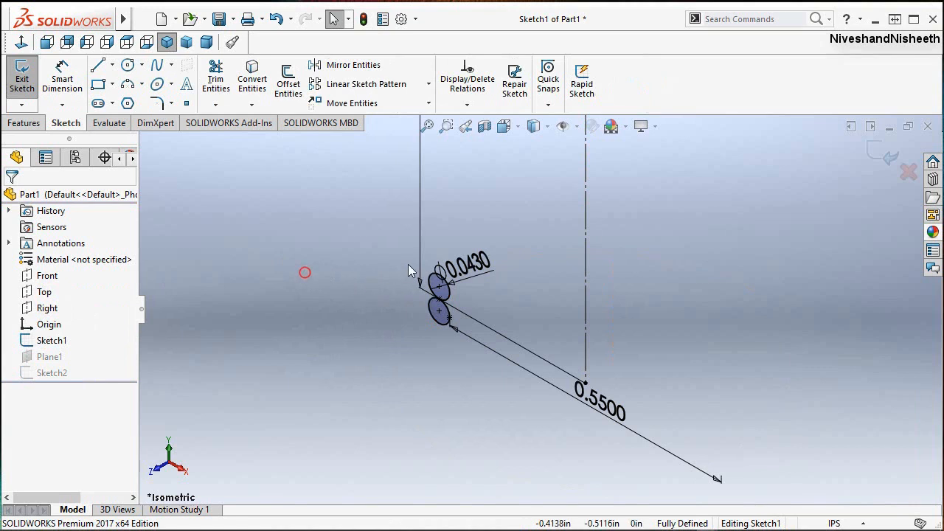
pyautogui.click(447, 326)
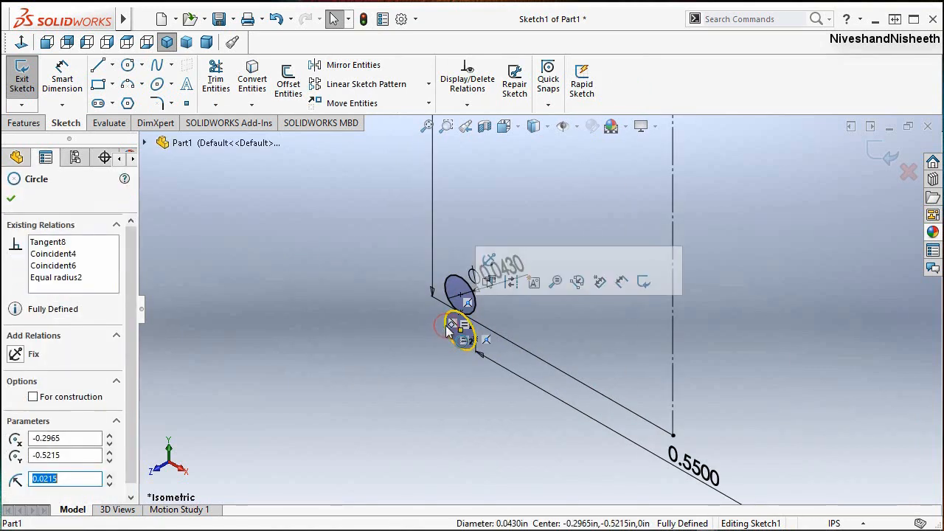
pyautogui.click(511, 281)
pyautogui.click(580, 333)
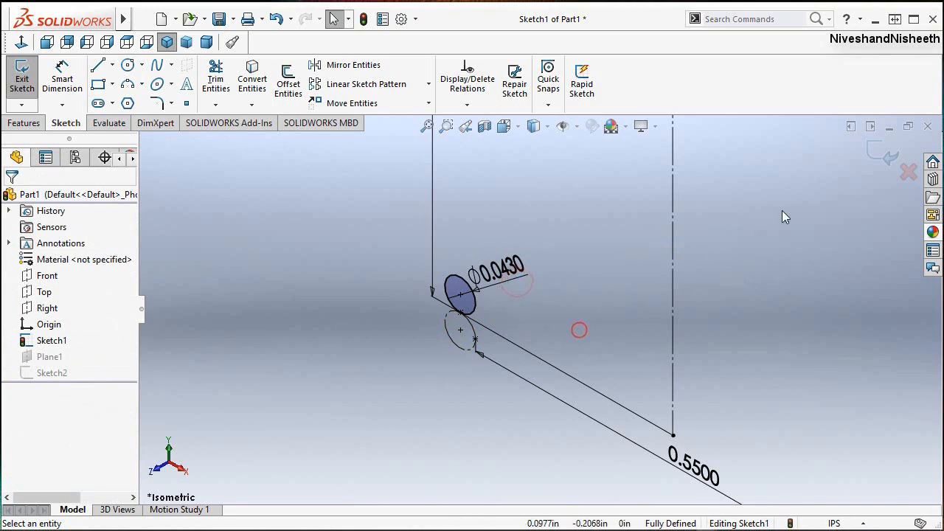
pyautogui.click(885, 156)
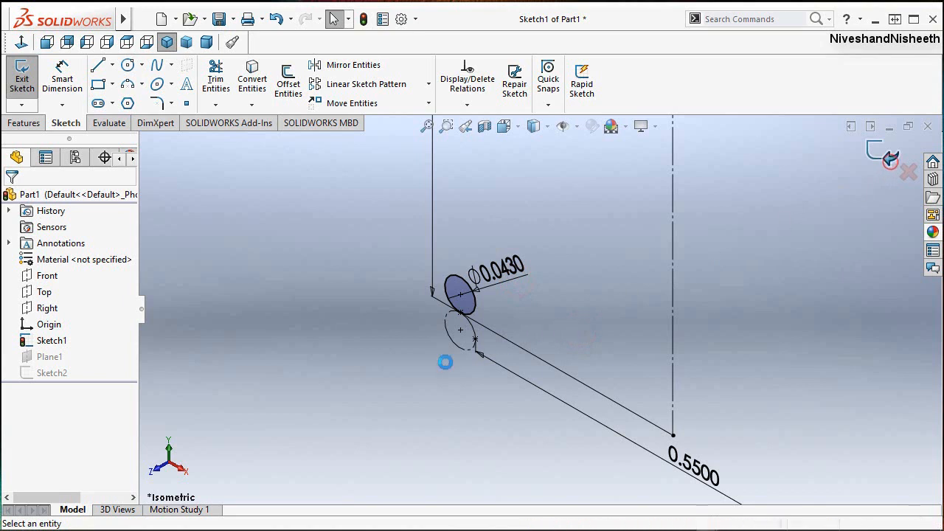
pyautogui.click(426, 126)
pyautogui.click(337, 330)
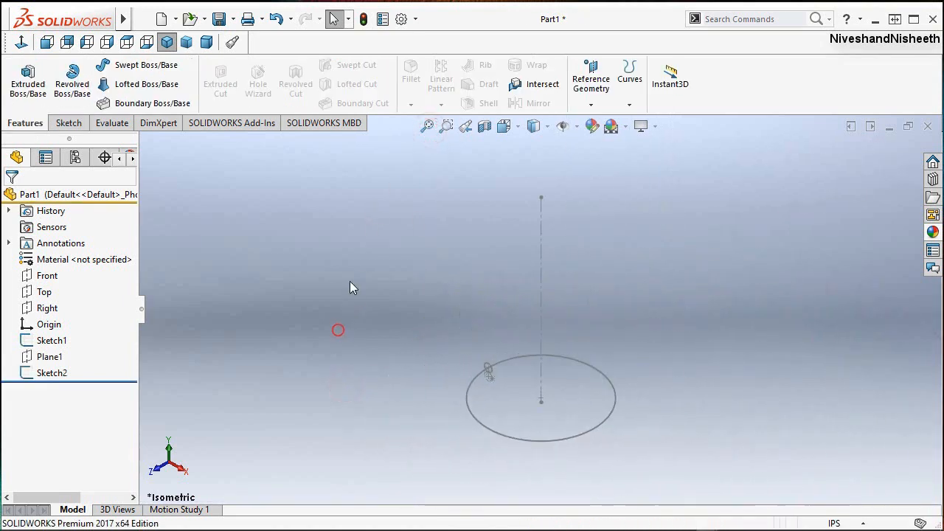
# Step: Start a helix from the large circle sketch, defined by Height and Revolution
pyautogui.click(630, 105)
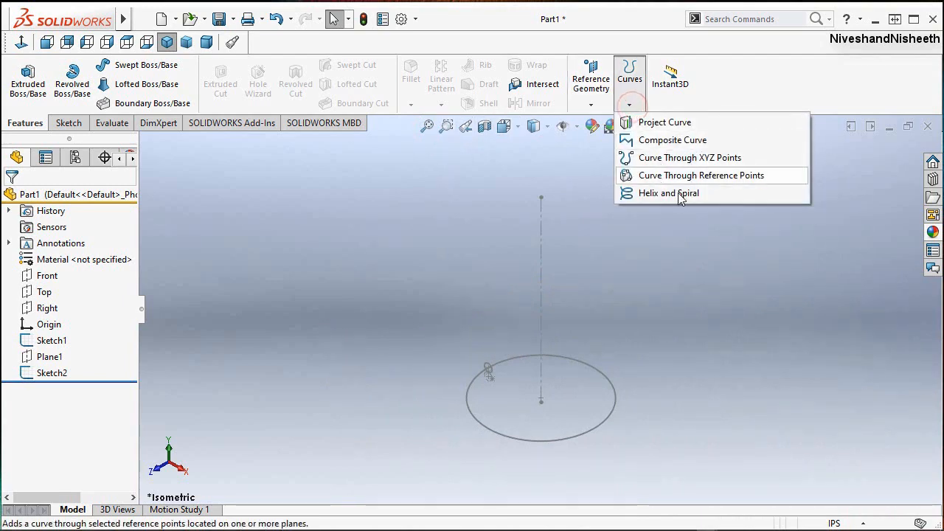
pyautogui.click(705, 196)
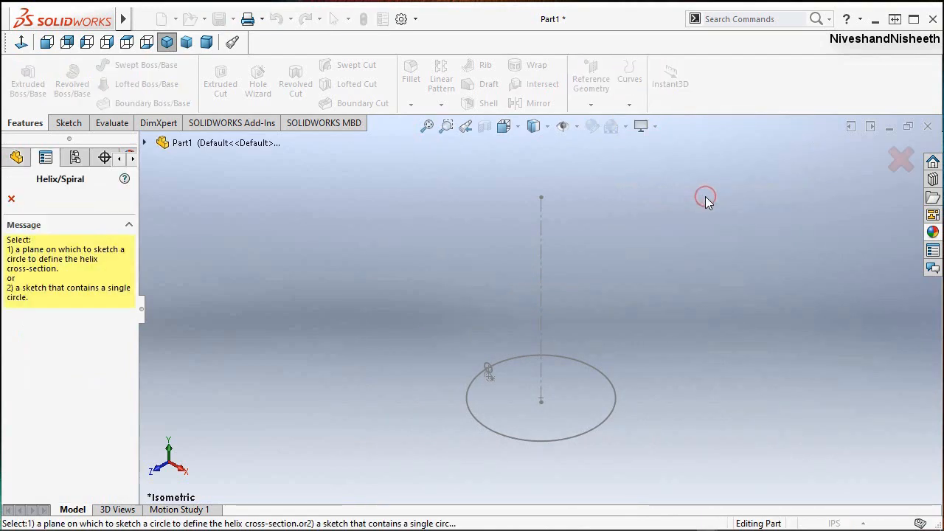
pyautogui.click(615, 409)
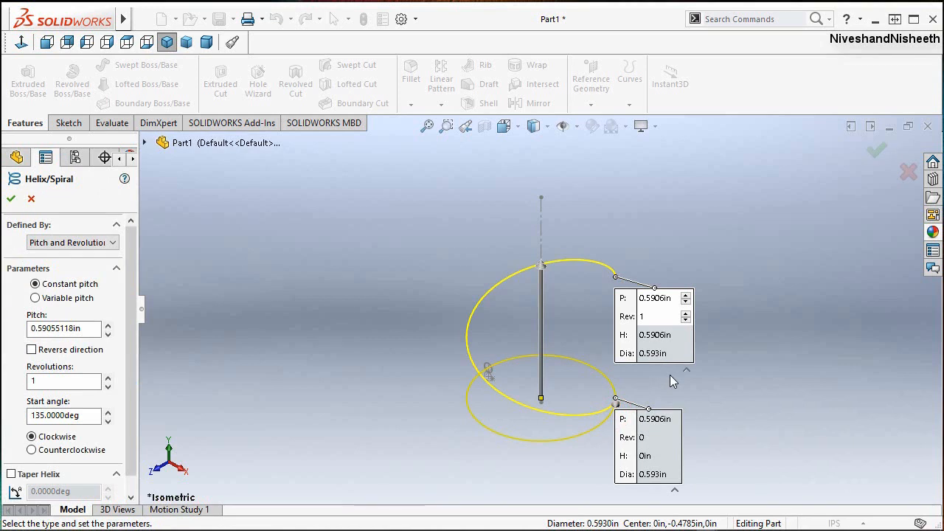
pyautogui.click(113, 243)
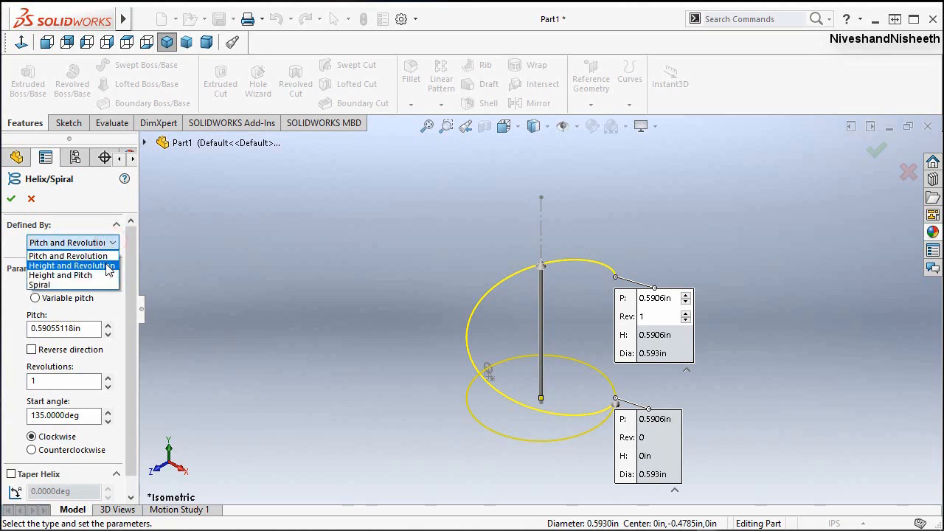
pyautogui.click(109, 266)
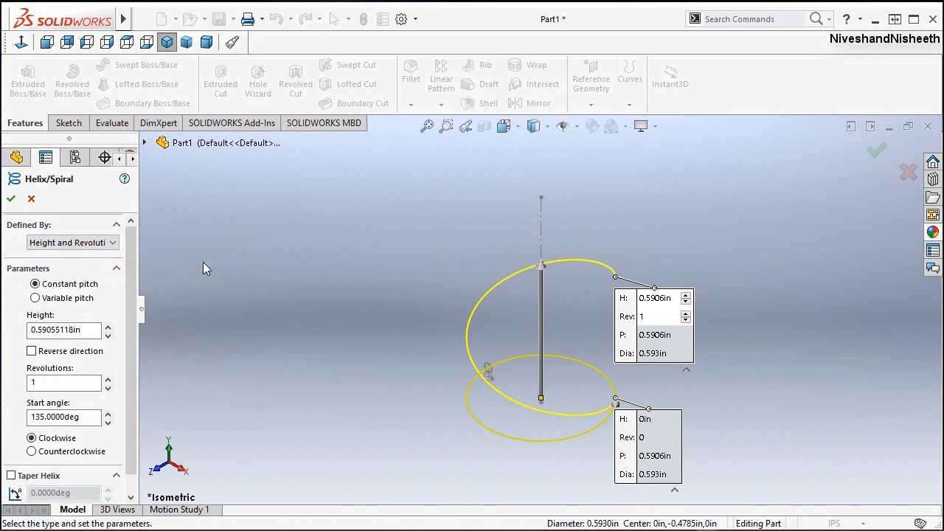
# Step: Set the helix height to 1 in and its revolutions to 5
pyautogui.moveTo(89, 330); pyautogui.dragTo(50, 334)
pyautogui.doubleClick(93, 330)
pyautogui.write('1')
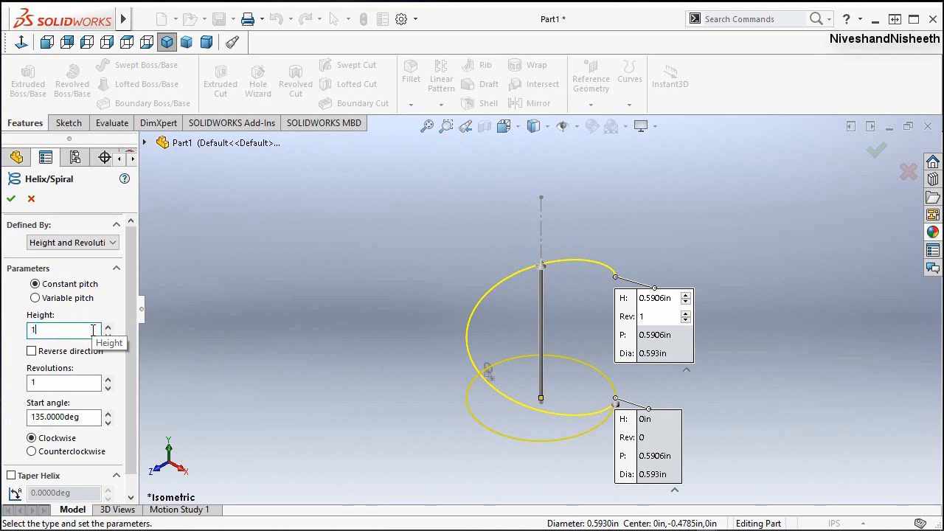
pyautogui.click(59, 383)
pyautogui.moveTo(60, 383); pyautogui.dragTo(25, 380)
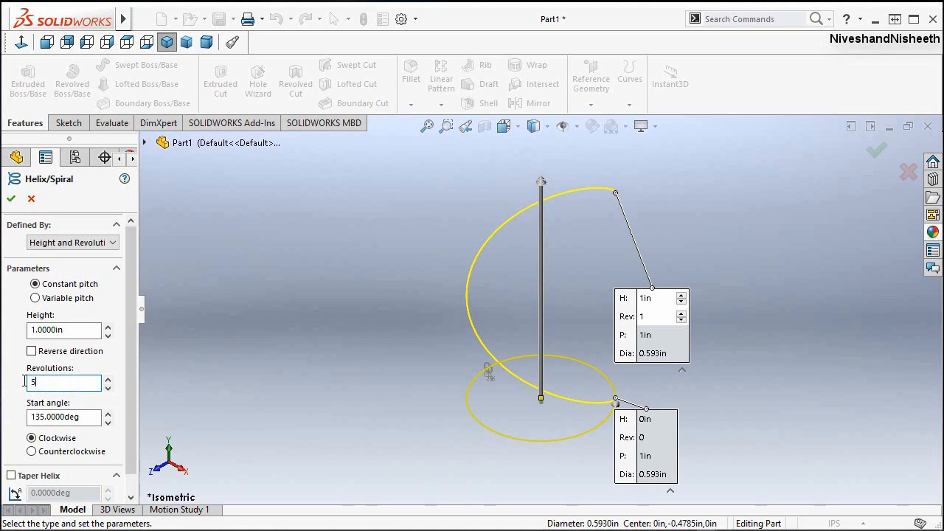
pyautogui.write('5')
# Step: Set the helix start angle to 270 degrees, check its start at the upper small circle, and create the helix
pyautogui.moveTo(87, 417); pyautogui.dragTo(13, 415)
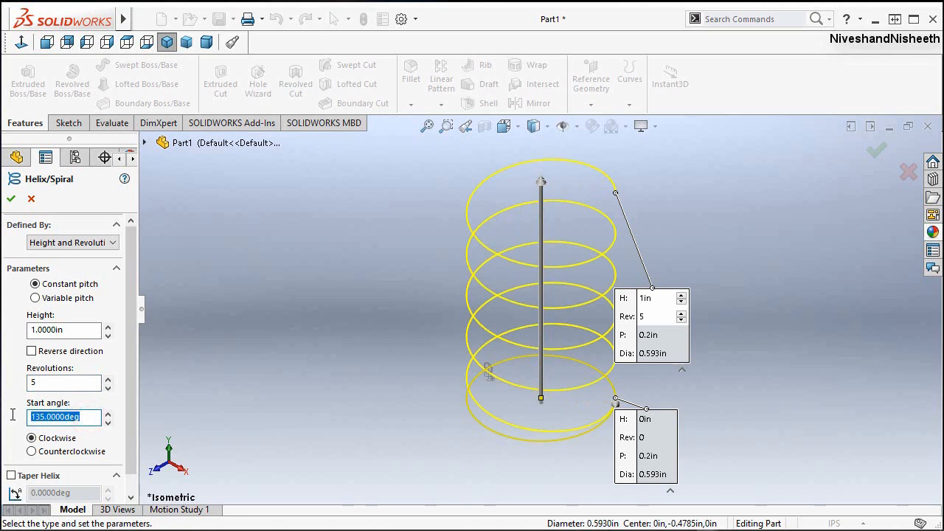
pyautogui.write('2')
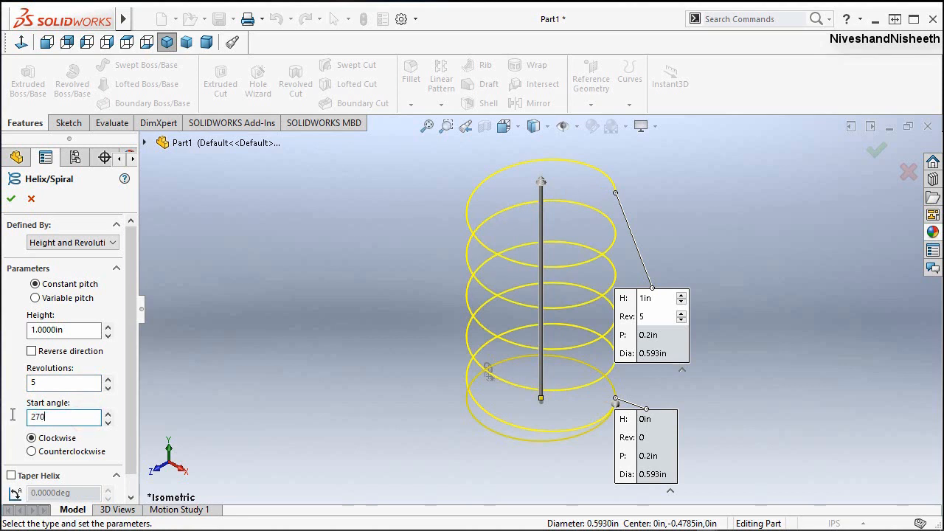
pyautogui.write('70')
pyautogui.press('Return')
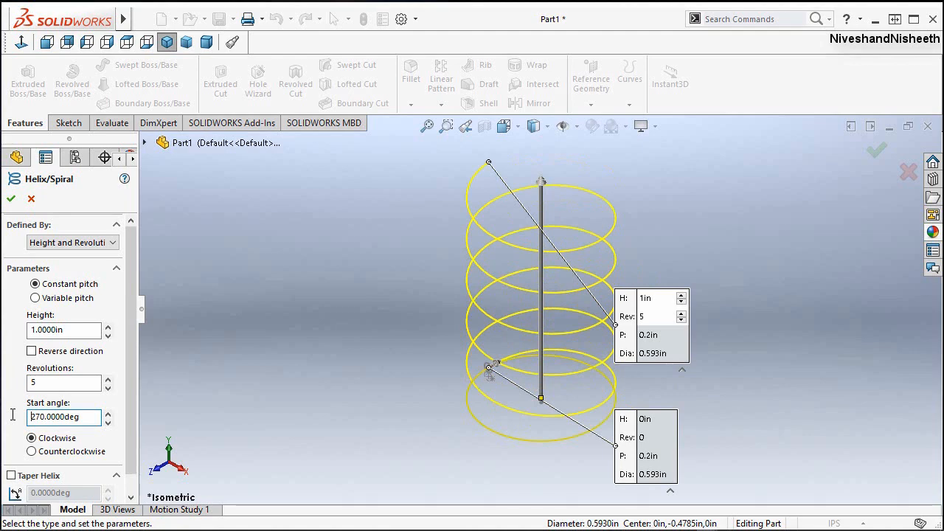
pyautogui.scroll(-5, 505, 372)
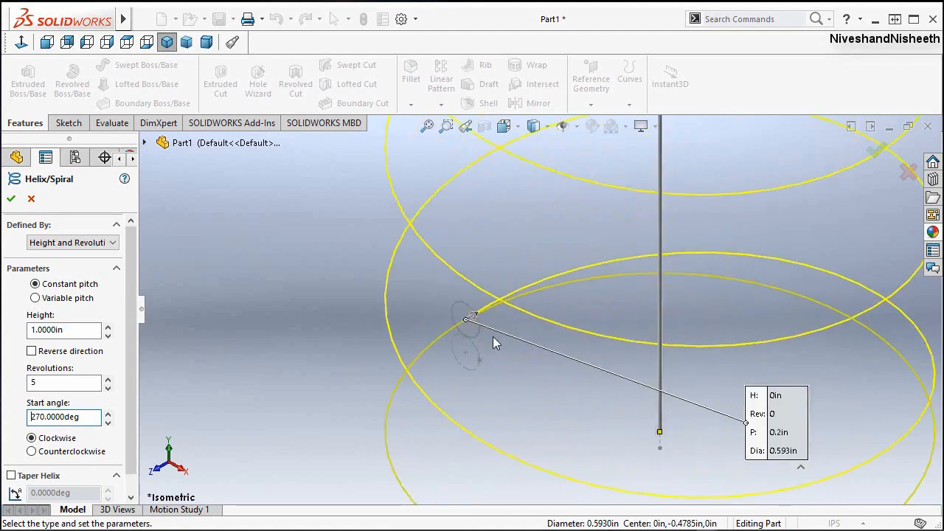
pyautogui.moveTo(484, 345)
pyautogui.mouseDown(button='middle')
pyautogui.moveTo(487, 320)
pyautogui.moveTo(472, 329)
pyautogui.moveTo(492, 327)
pyautogui.moveTo(468, 344)
pyautogui.mouseUp(button='middle')
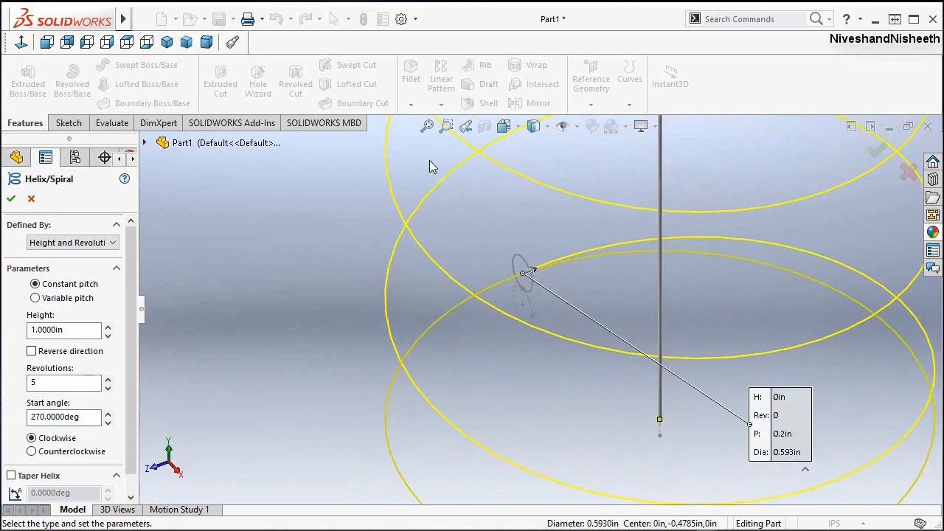
pyautogui.click(468, 128)
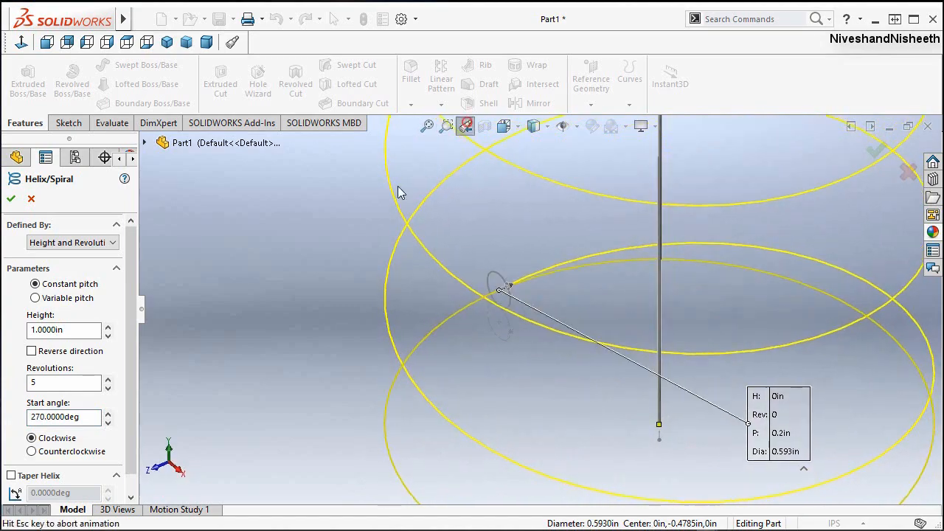
pyautogui.click(427, 126)
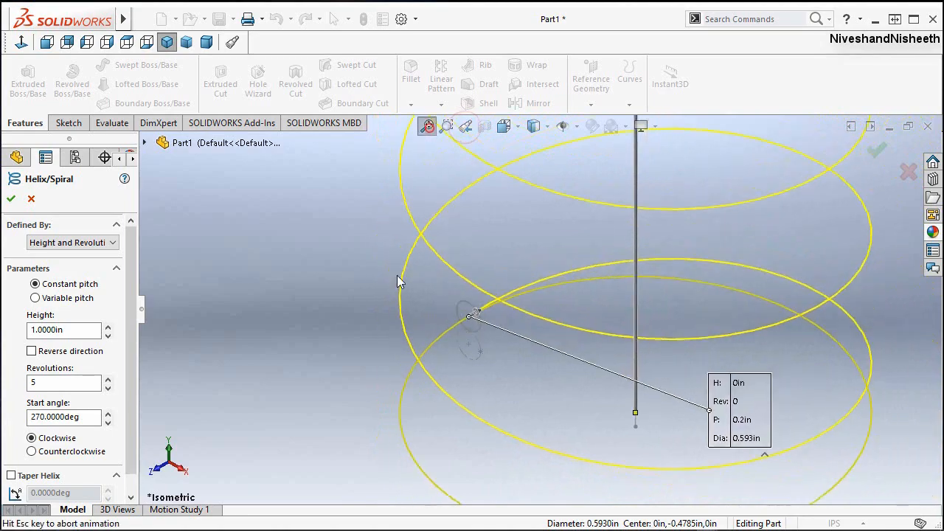
pyautogui.click(11, 198)
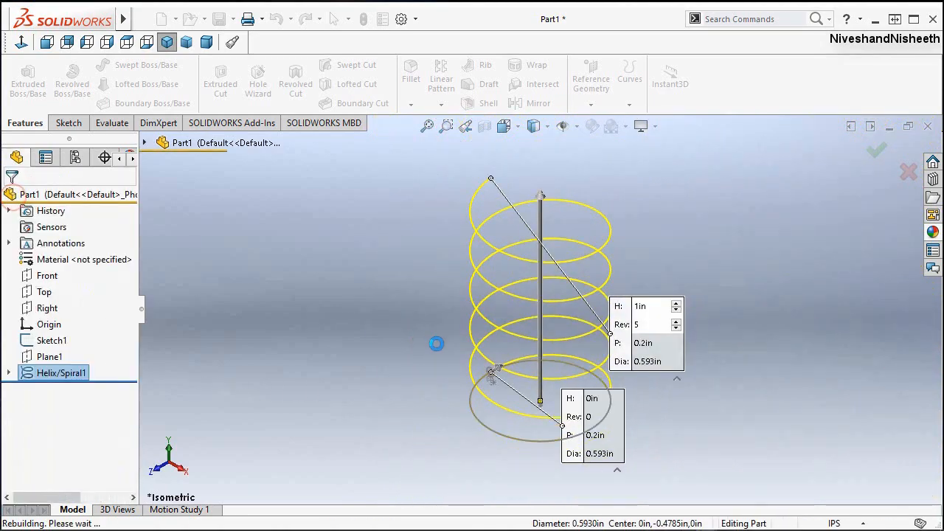
pyautogui.moveTo(510, 317); pyautogui.dragTo(465, 326, button='middle')
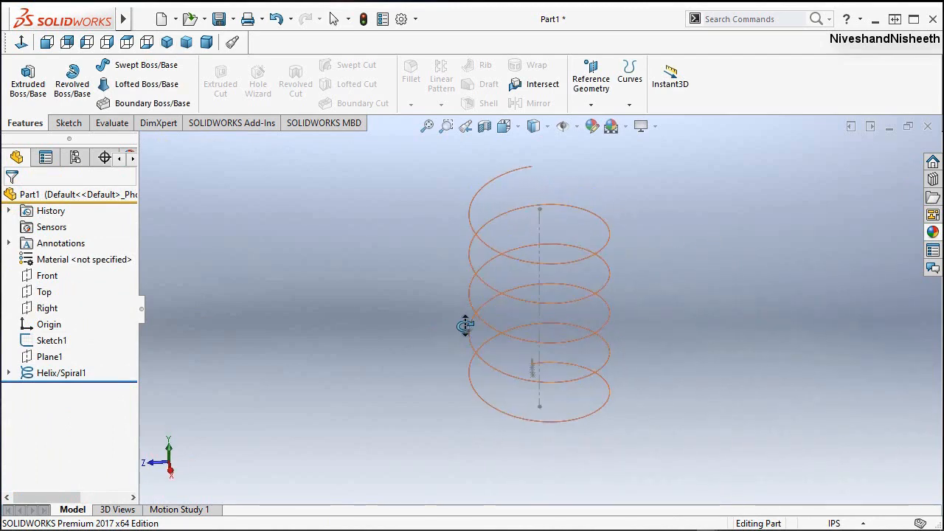
pyautogui.click(465, 126)
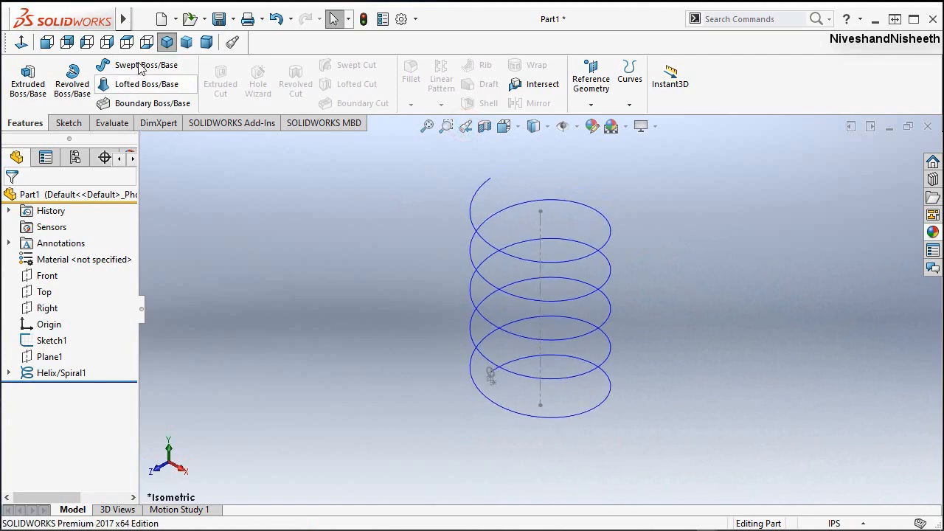
# Step: Start saving the part, create a folder named Suspension_Spring inside the existing subfolder of User, and open it
pyautogui.click(218, 28)
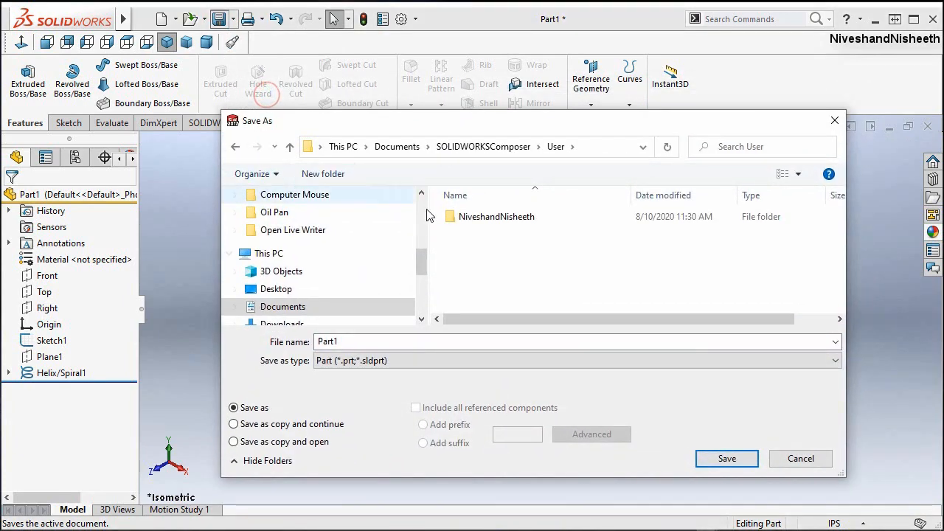
pyautogui.doubleClick(465, 217)
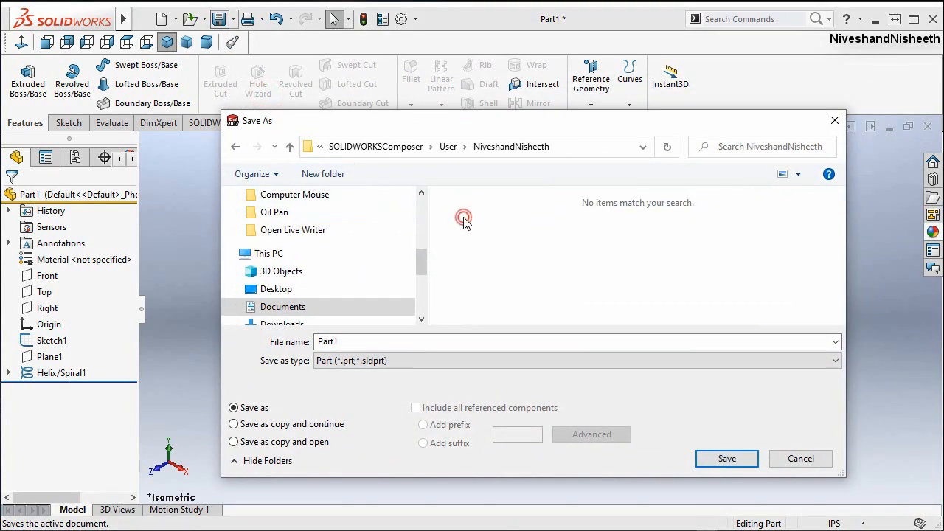
pyautogui.click(330, 175)
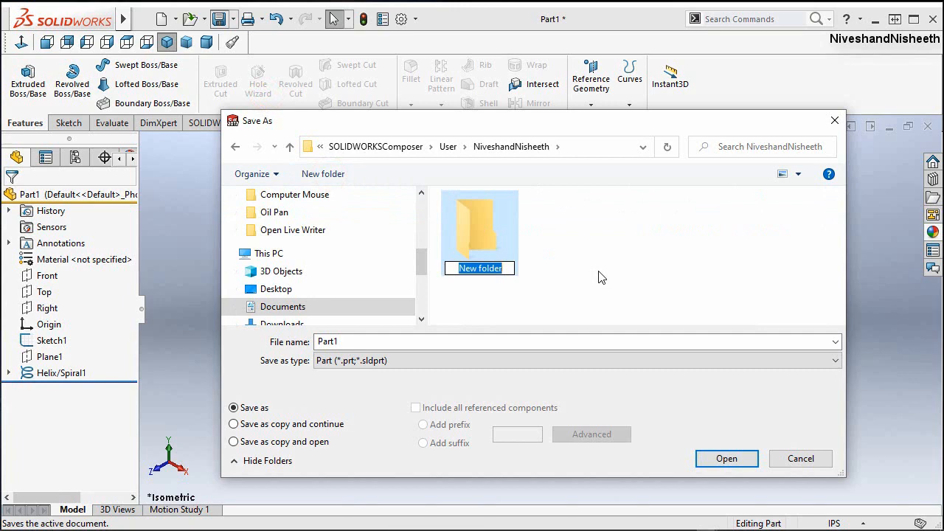
pyautogui.write('Suspe')
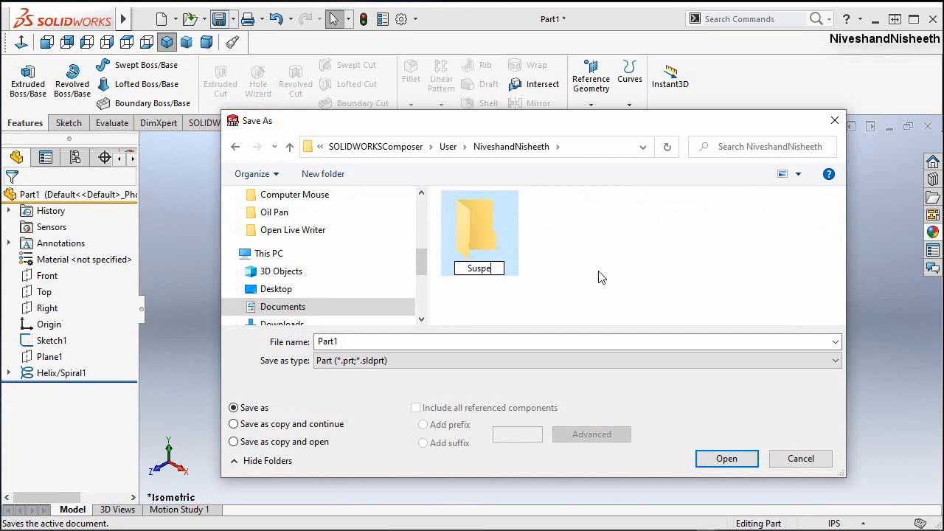
pyautogui.write('nsion ')
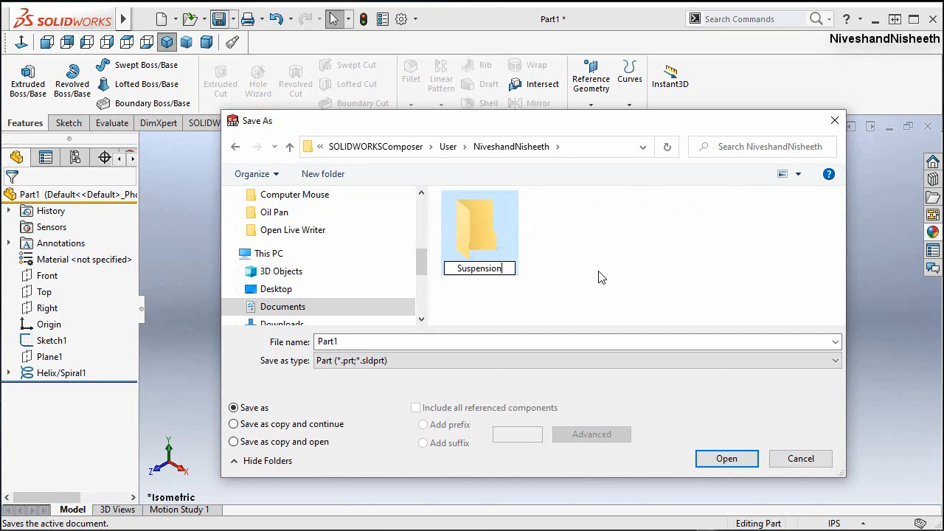
pyautogui.write('_Spring')
pyautogui.hotkey('ctrl', 'a')
pyautogui.hotkey('ctrl', 'c')
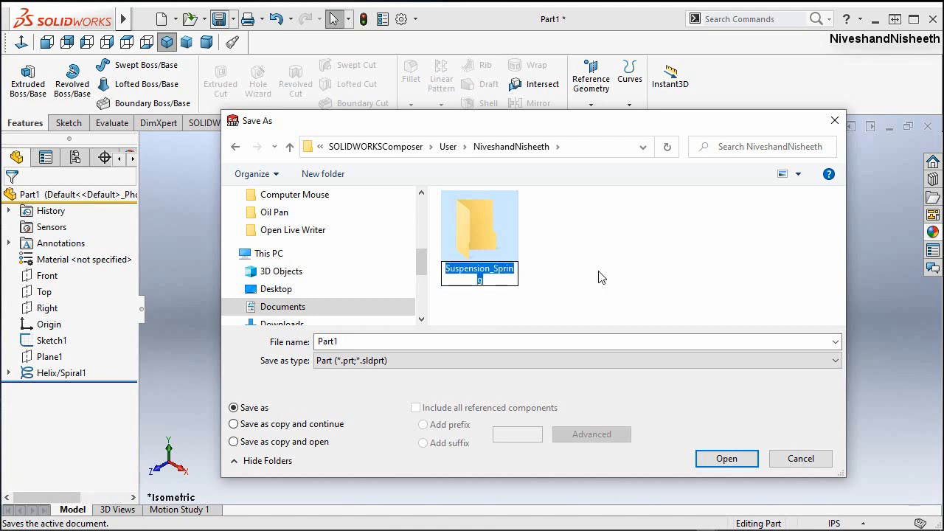
pyautogui.click(601, 276)
pyautogui.doubleClick(499, 247)
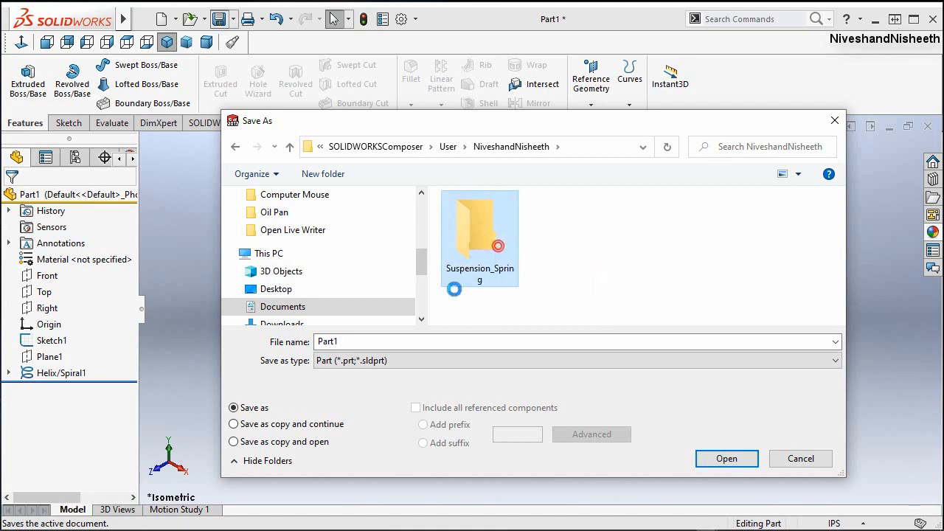
# Step: Save the part in the new folder under the file name Suspension_Spring
pyautogui.doubleClick(374, 342)
pyautogui.hotkey('ctrl', 'v')
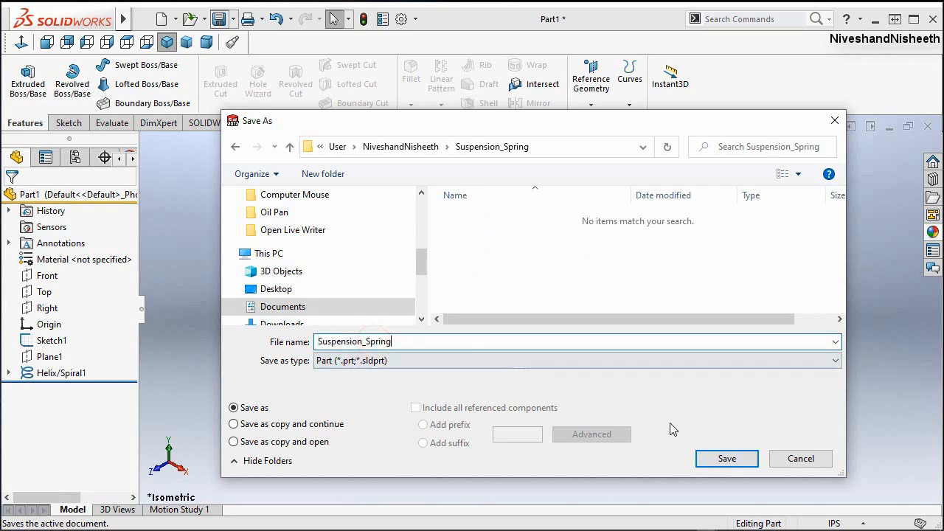
pyautogui.click(713, 459)
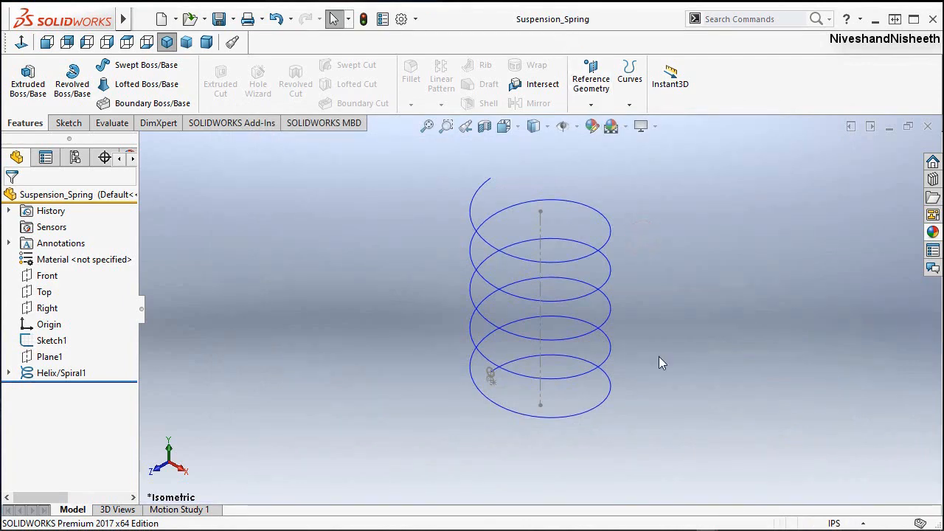
# Step: Create a Swept Boss/Base using the small circle sketch as the profile and the helix as the path
pyautogui.click(648, 255)
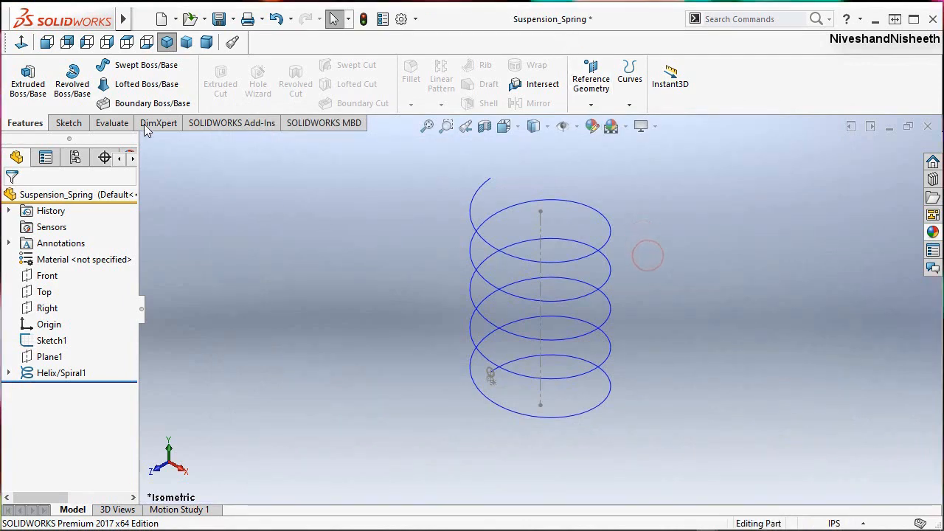
pyautogui.click(151, 65)
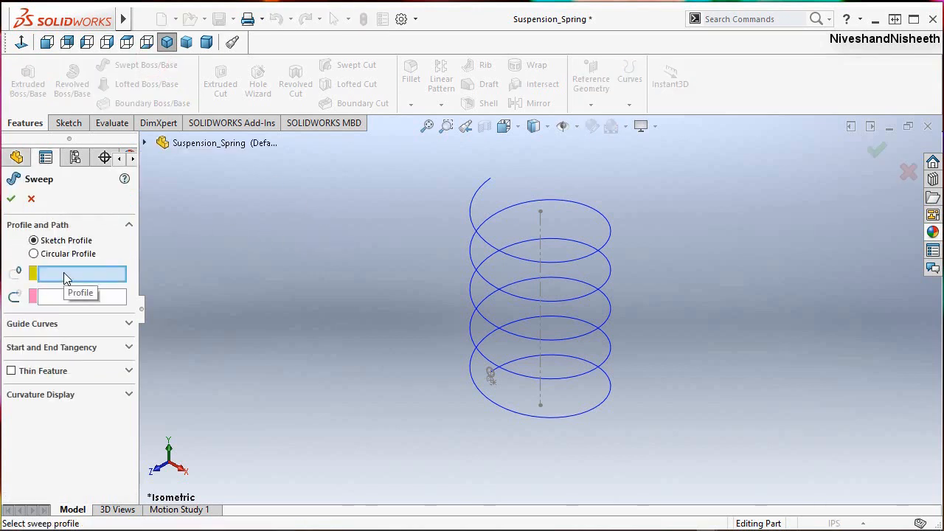
pyautogui.scroll(-6, 470, 388)
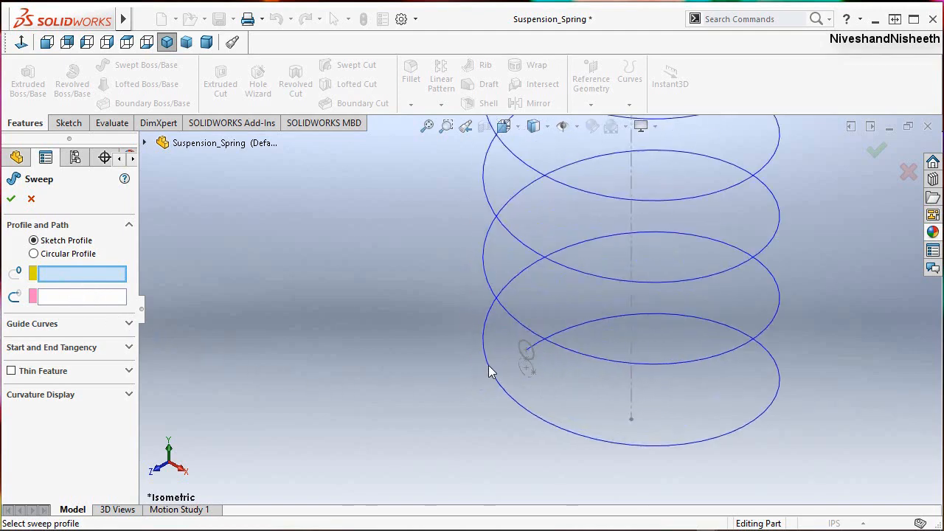
pyautogui.click(534, 348)
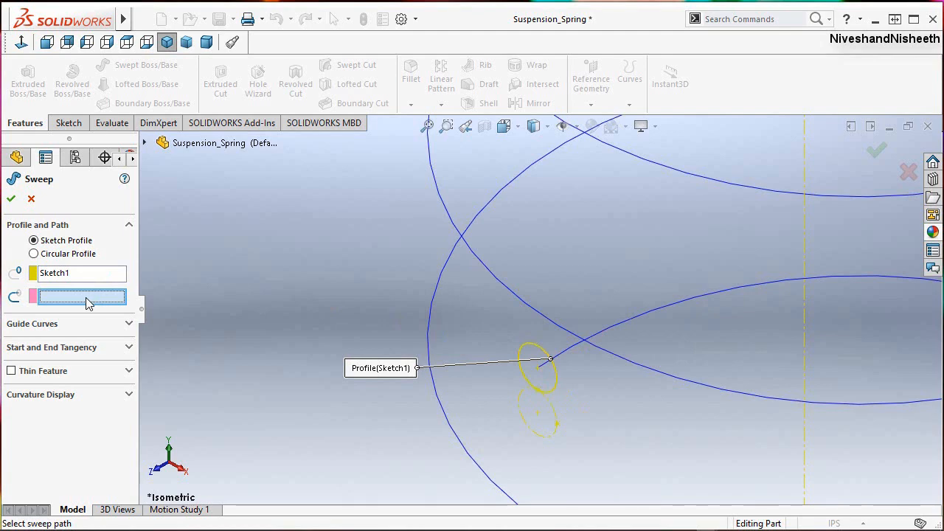
pyautogui.click(432, 303)
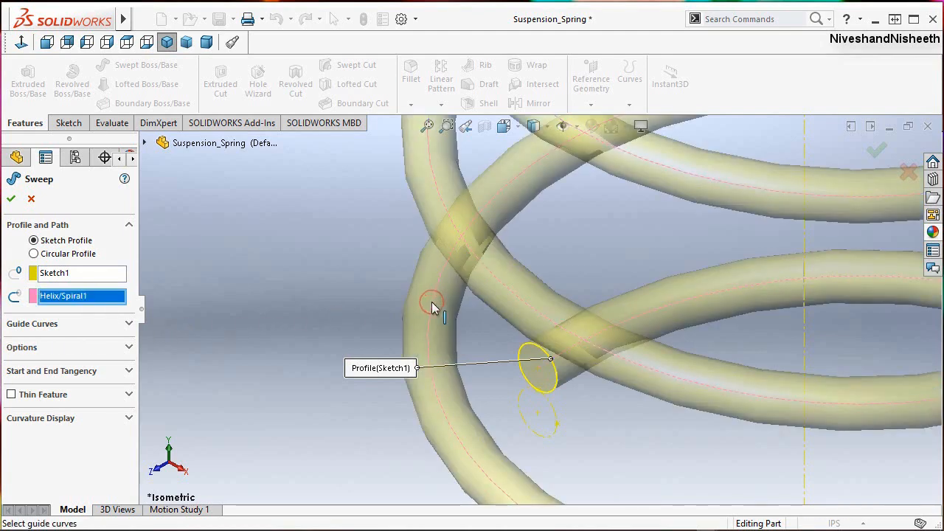
pyautogui.scroll(10, 419, 410)
pyautogui.scroll(-3, 596, 252)
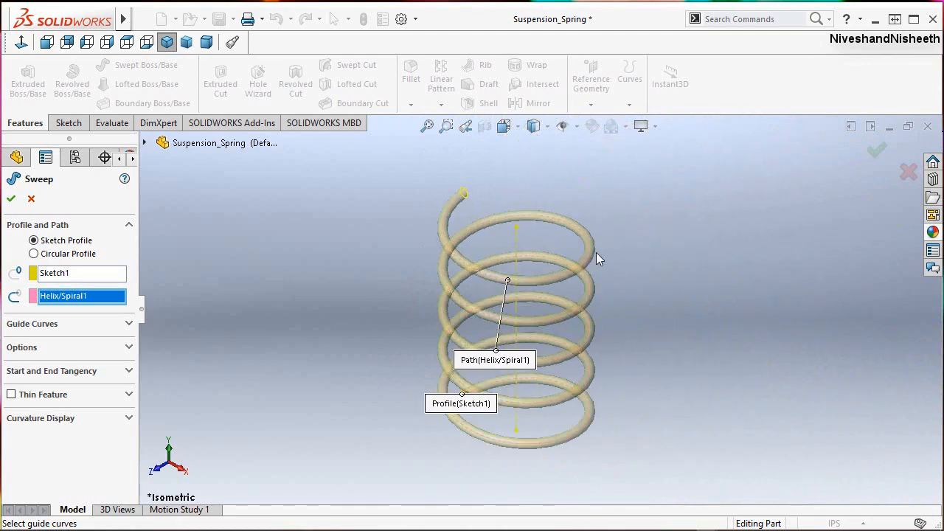
pyautogui.scroll(-2, 541, 355)
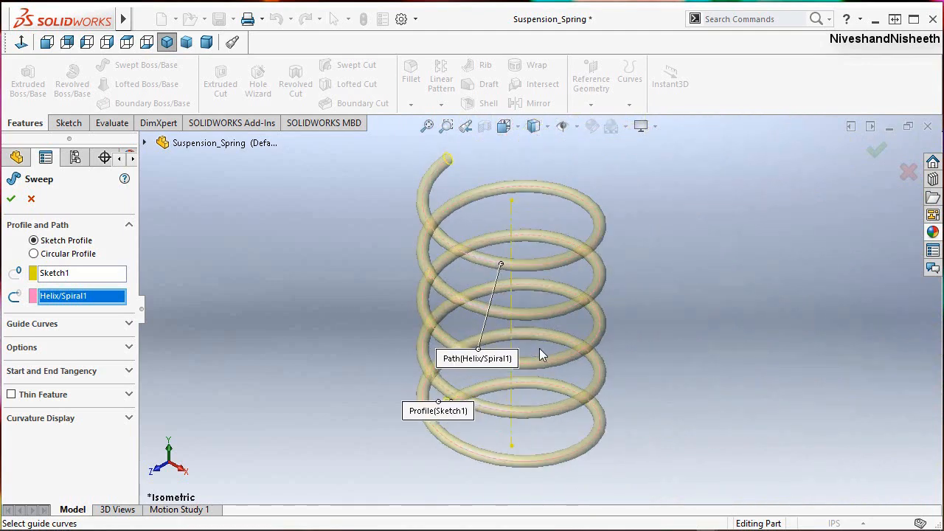
pyautogui.click(11, 199)
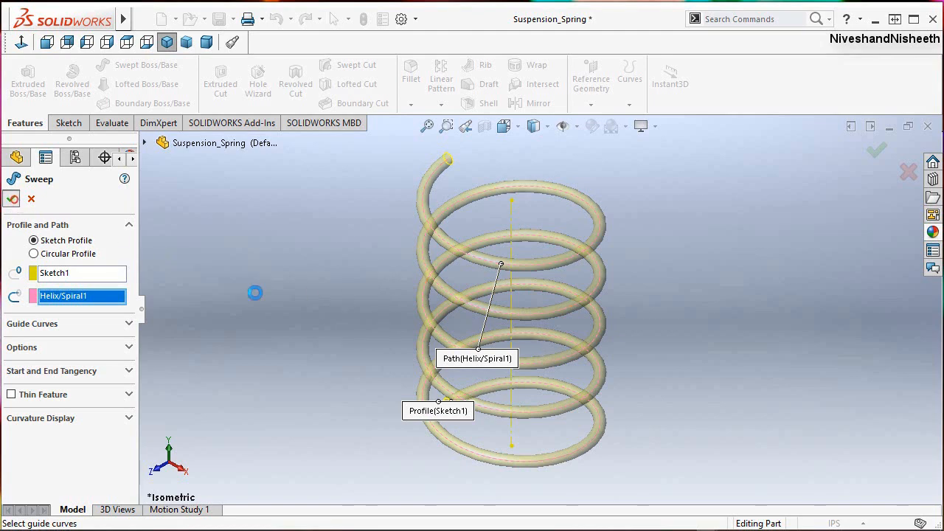
pyautogui.click(392, 312)
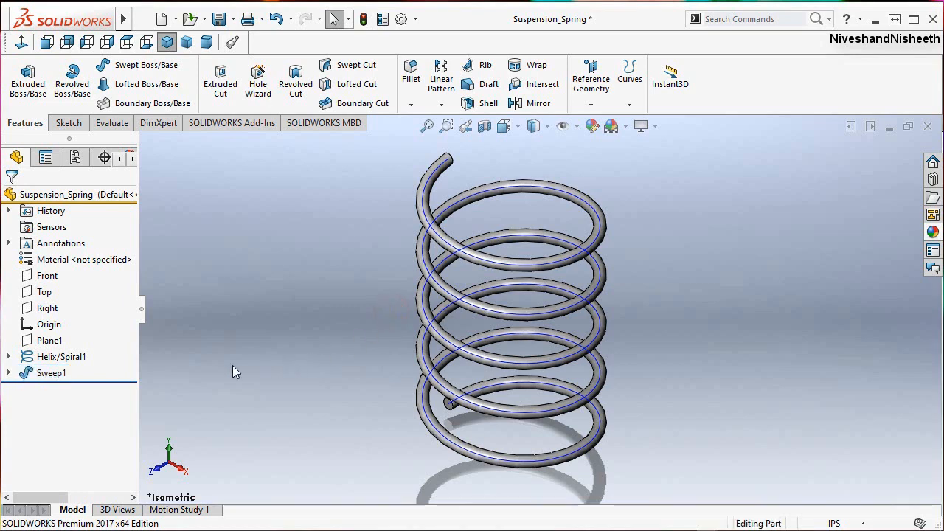
# Step: Hide the helix curve so only the swept coil body is displayed
pyautogui.click(65, 357)
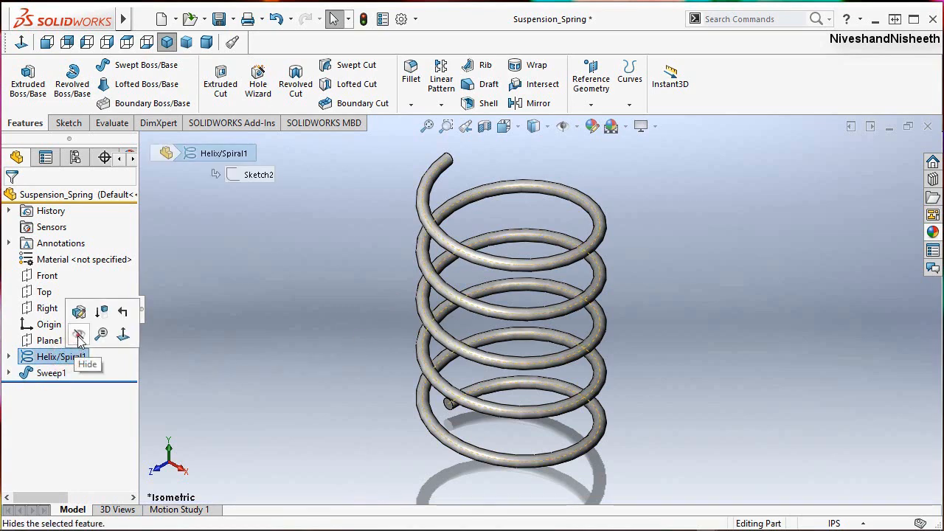
pyautogui.click(79, 336)
pyautogui.click(272, 352)
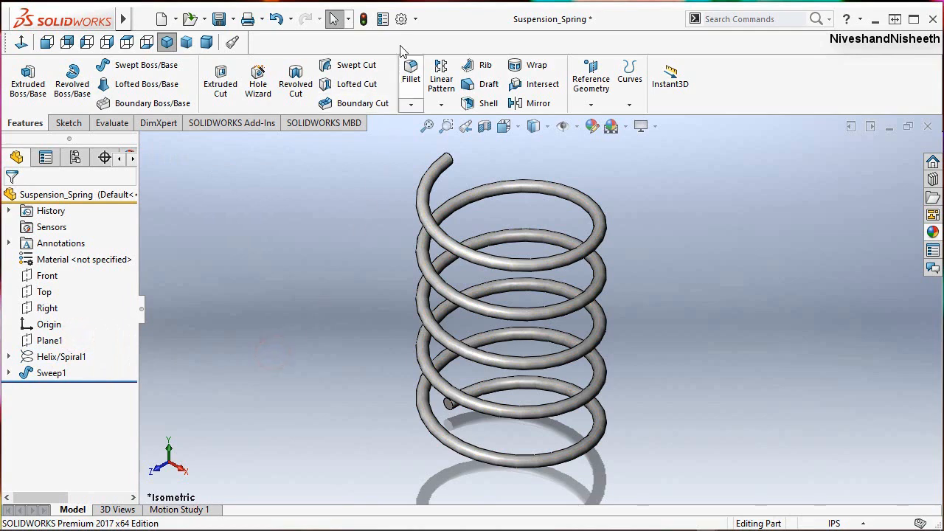
# Step: Raise the document's shaded and draft image quality to just below the red zone, a deviation of about 0.00045 in
pyautogui.click(401, 19)
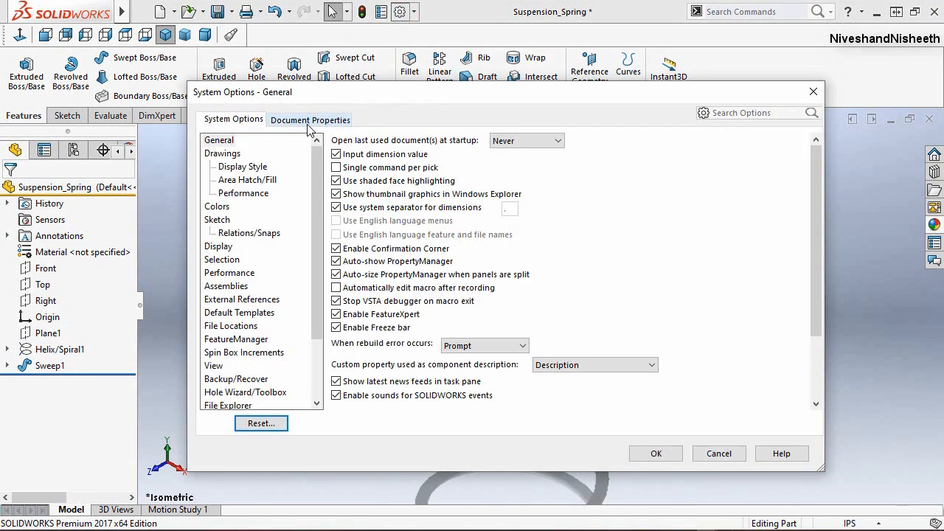
pyautogui.click(305, 119)
pyautogui.click(231, 290)
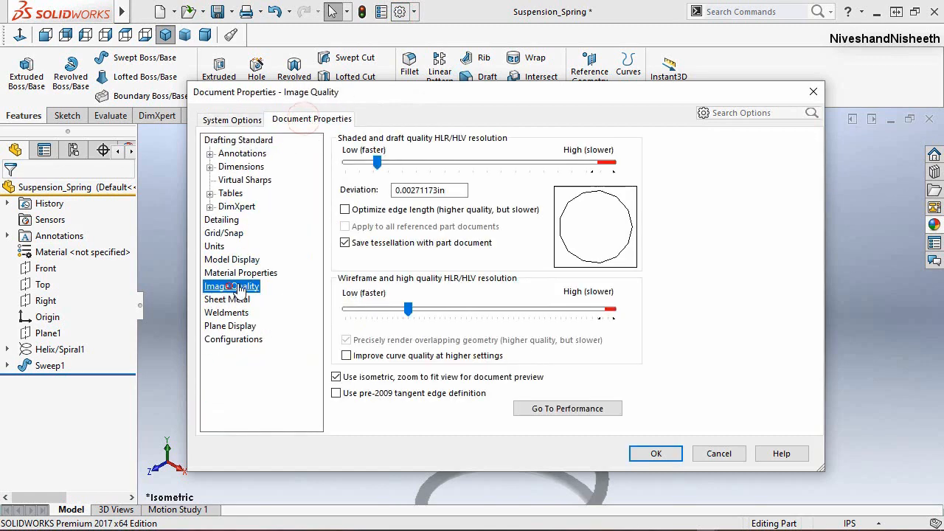
pyautogui.moveTo(380, 159); pyautogui.dragTo(546, 160)
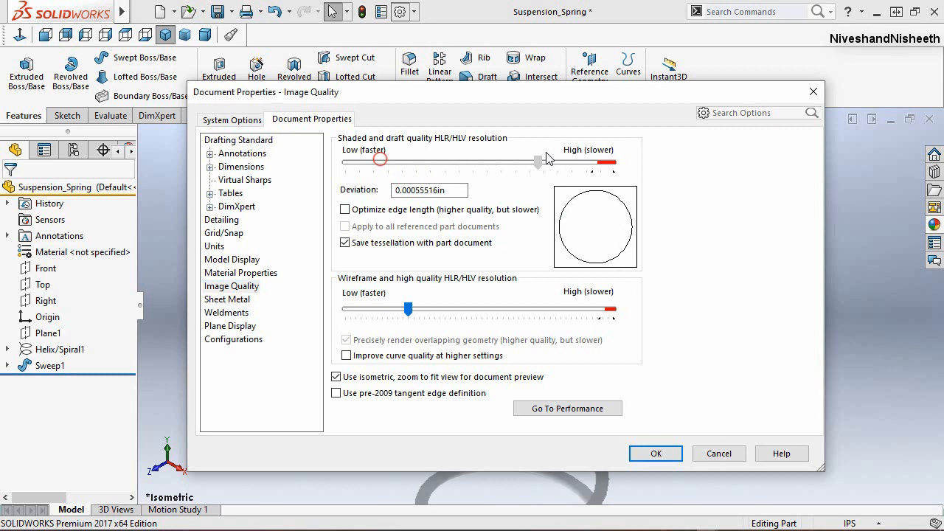
pyautogui.moveTo(547, 160); pyautogui.dragTo(583, 161)
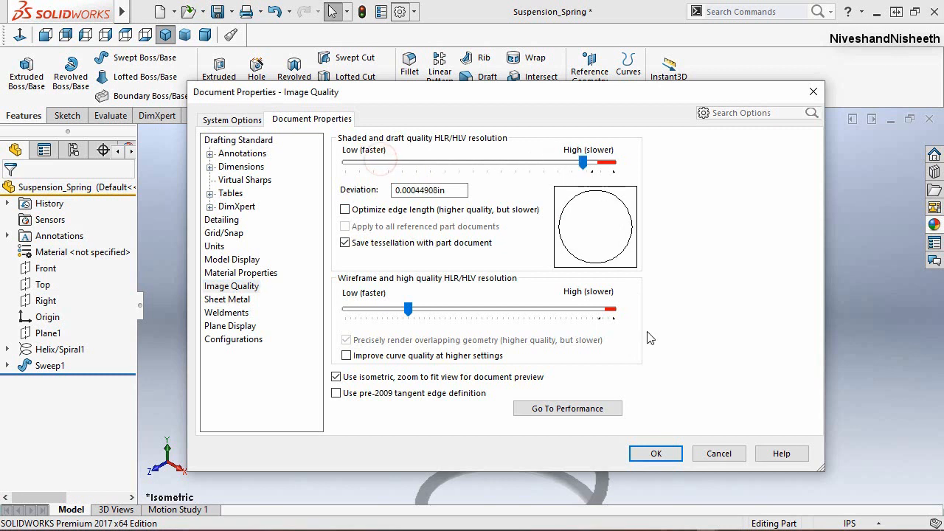
pyautogui.click(656, 453)
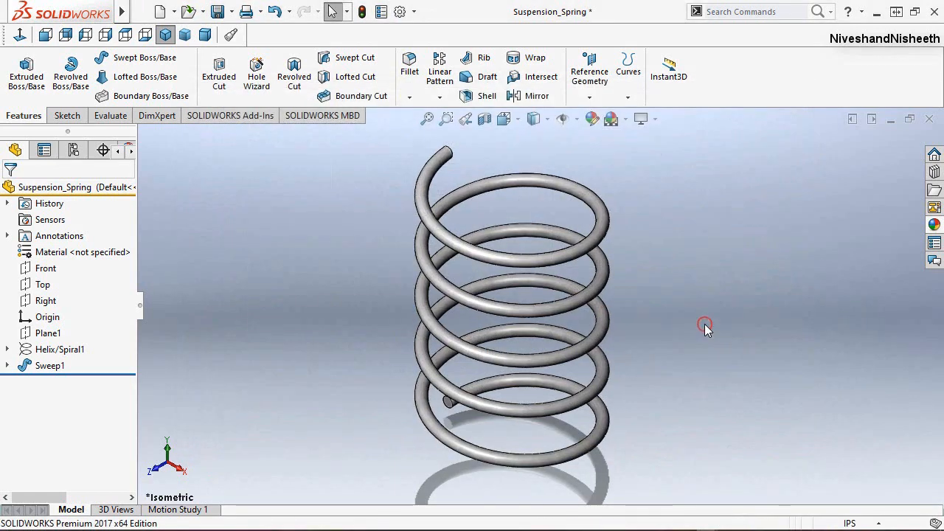
# Step: Apply the chromium plate appearance from the Chrome metals to the spring and save the part
pyautogui.click(935, 225)
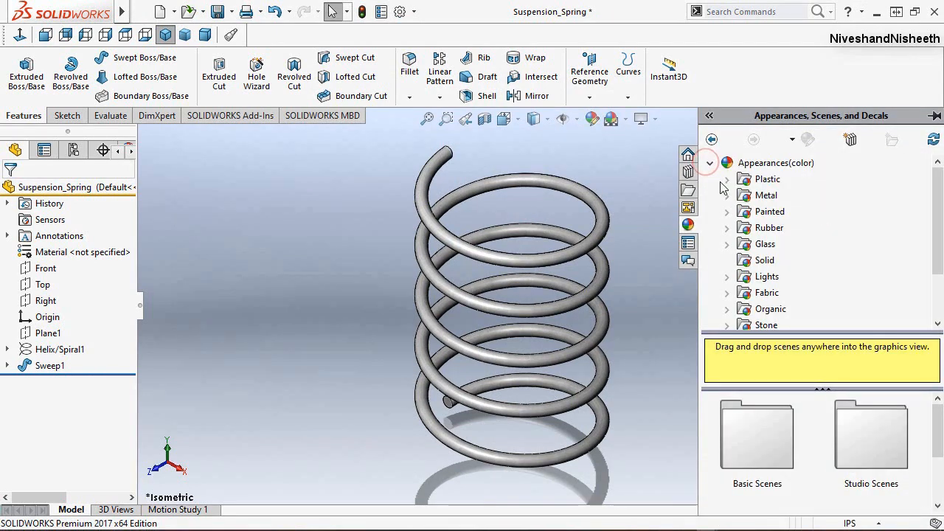
pyautogui.click(762, 181)
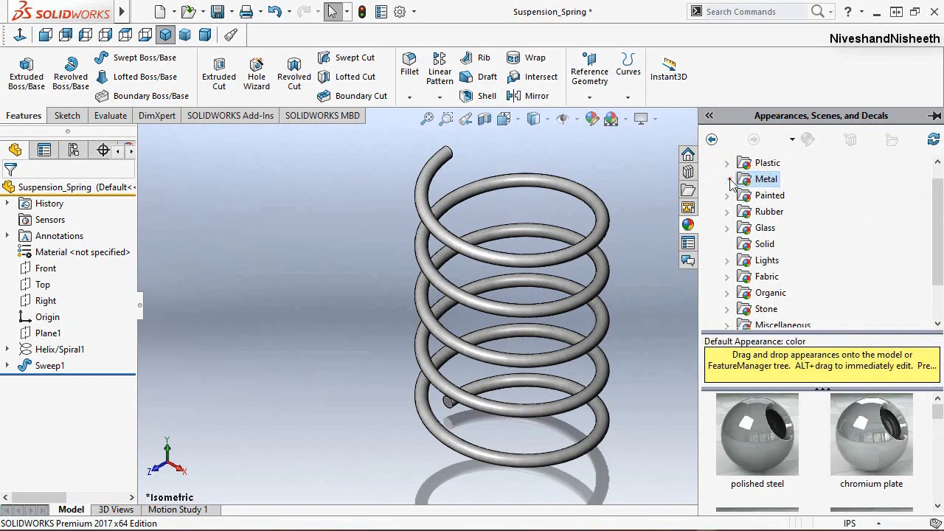
pyautogui.click(727, 179)
pyautogui.click(767, 195)
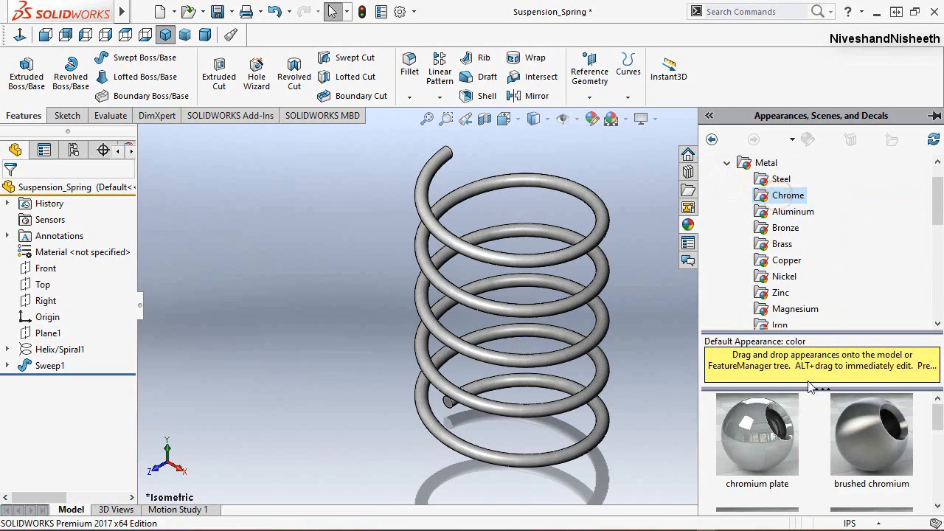
pyautogui.doubleClick(766, 440)
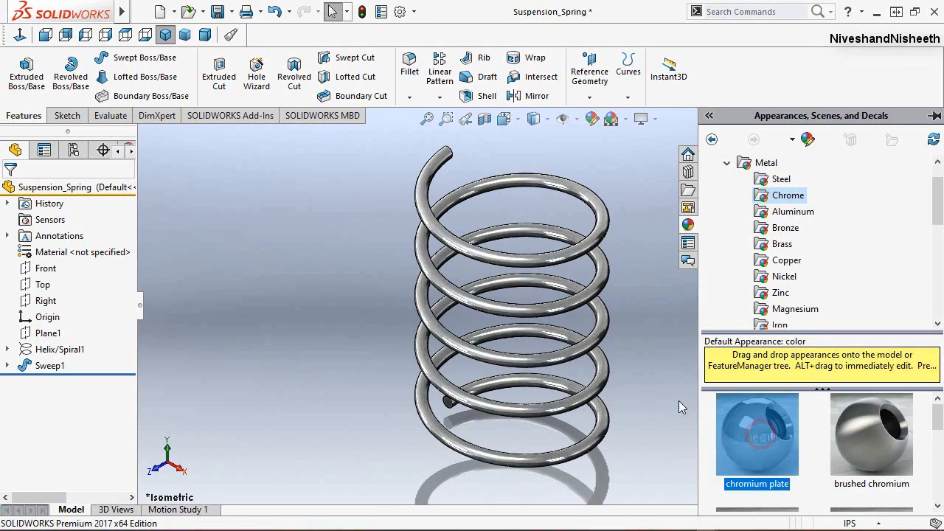
pyautogui.click(661, 313)
pyautogui.moveTo(660, 314); pyautogui.dragTo(550, 309, button='middle')
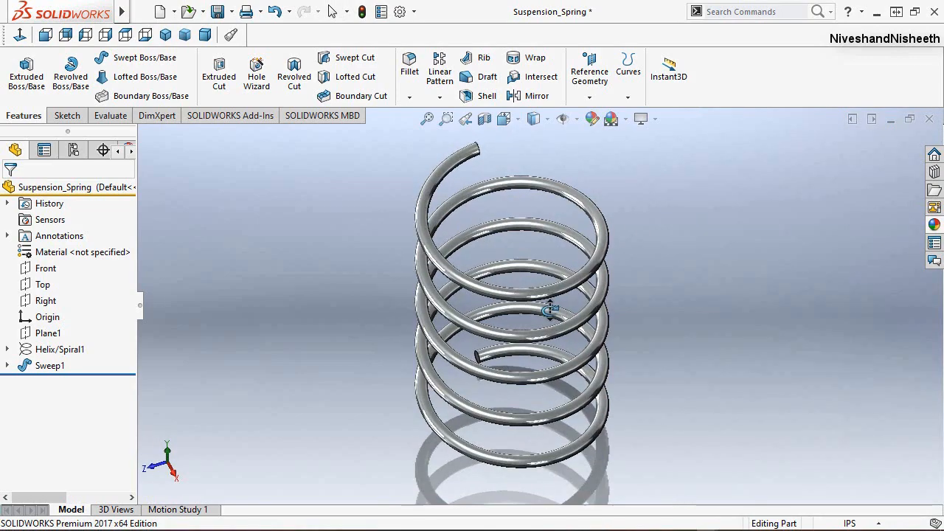
pyautogui.click(165, 35)
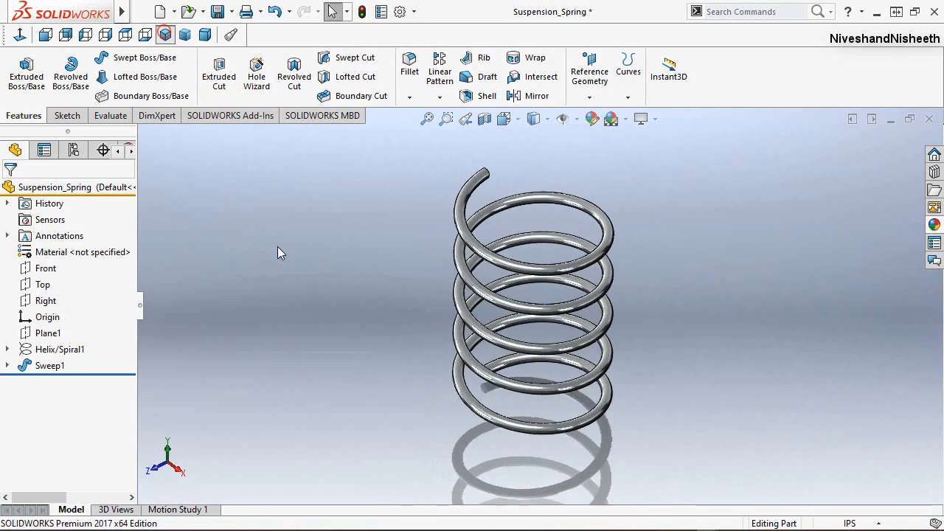
pyautogui.hotkey('ctrl', 's')
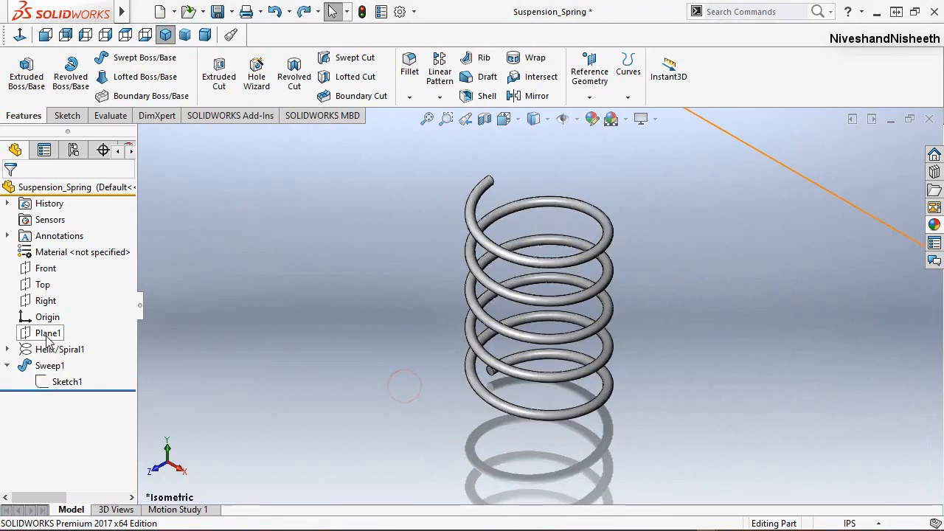
# Step: Start a new sketch on Plane1 and show the profile sketch used by the sweep
pyautogui.click(46, 336)
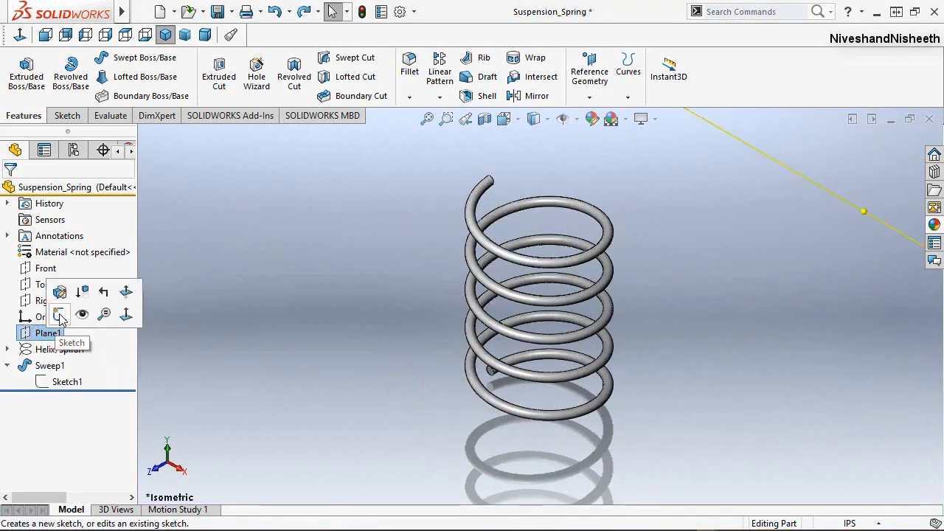
pyautogui.click(59, 315)
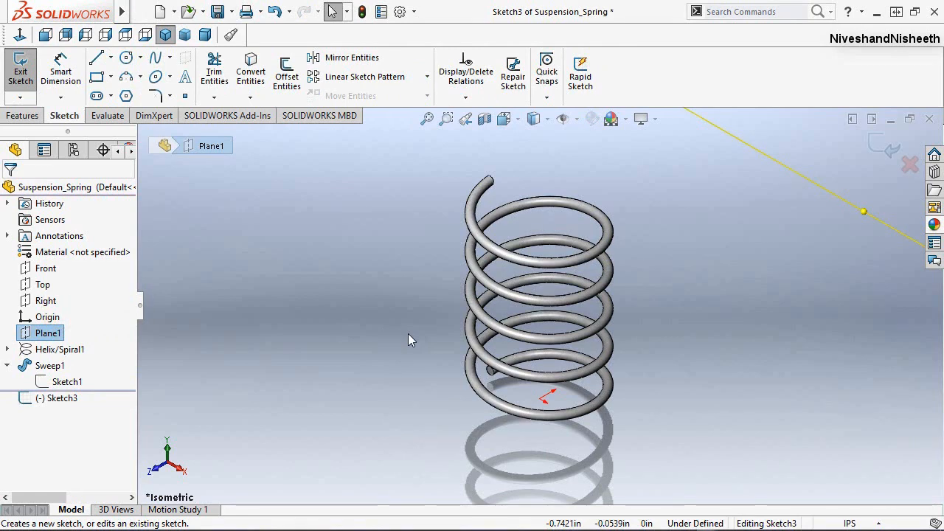
pyautogui.click(241, 177)
pyautogui.scroll(-5, 526, 410)
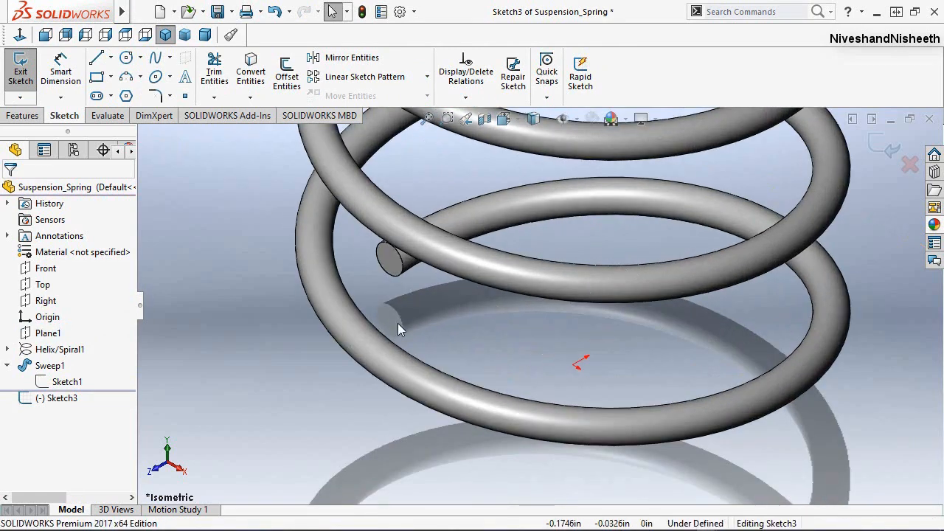
pyautogui.click(50, 383)
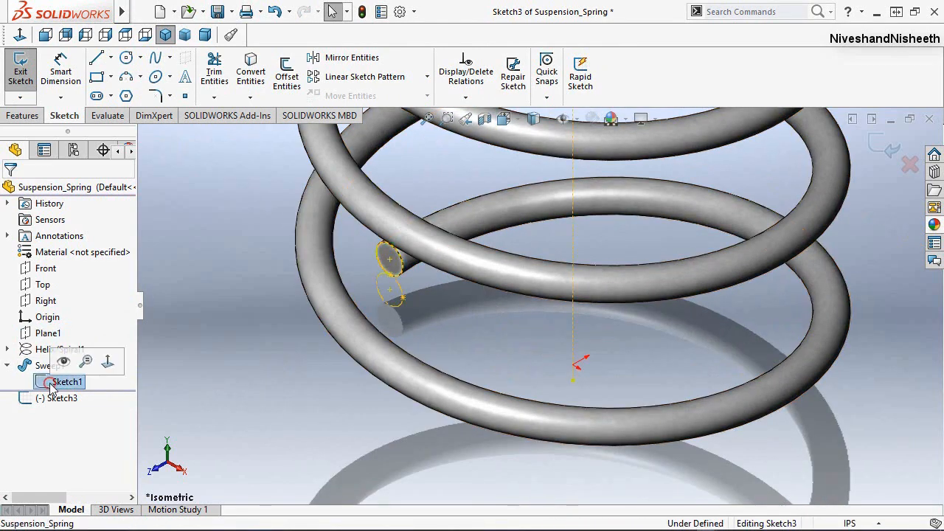
pyautogui.click(234, 342)
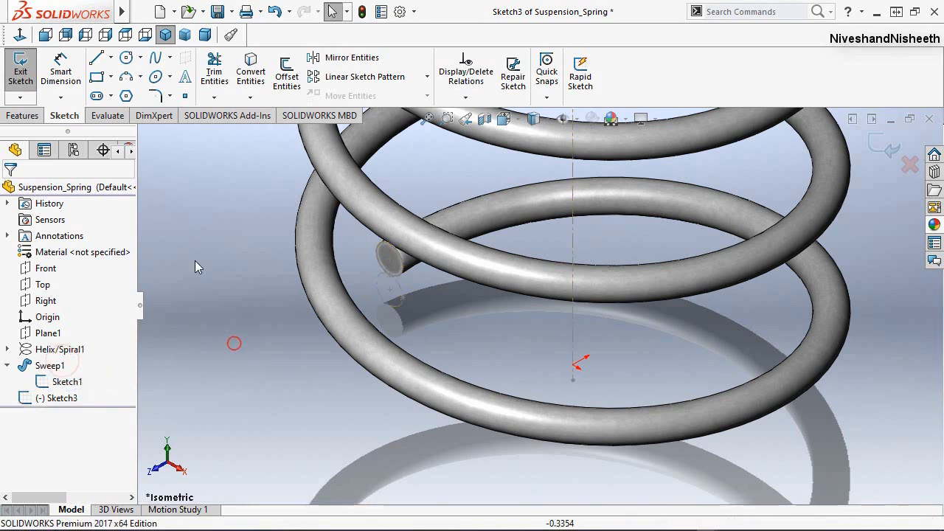
# Step: Draw a circle centred on the origin through the centre of the upper small profile circle, and exit the sketch
pyautogui.click(126, 57)
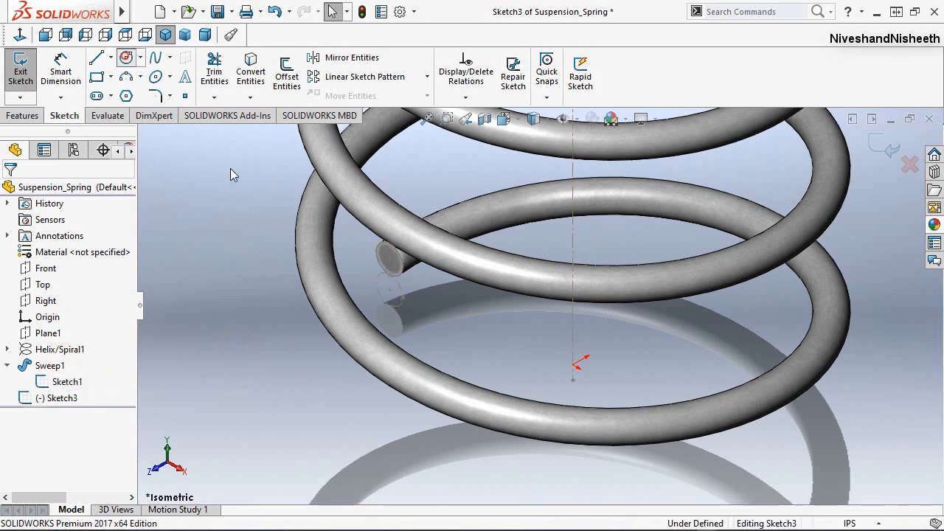
pyautogui.click(575, 364)
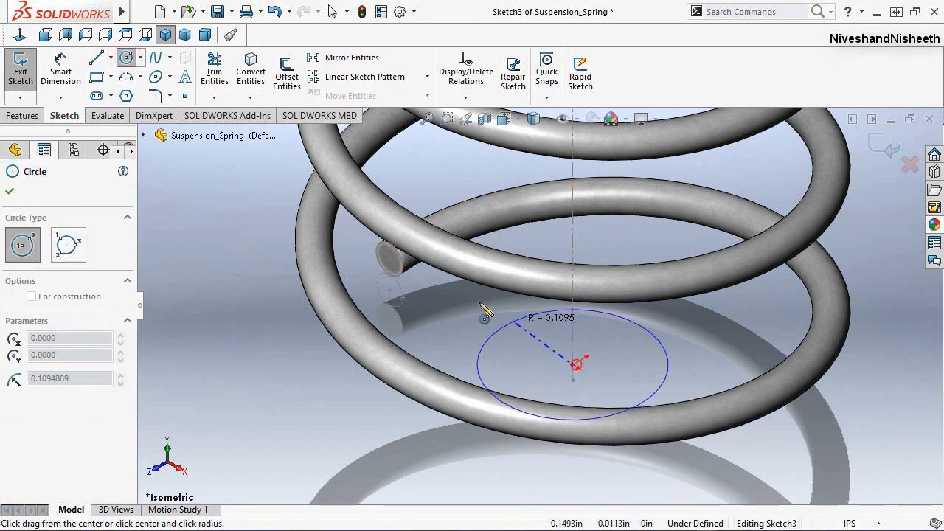
pyautogui.click(403, 263)
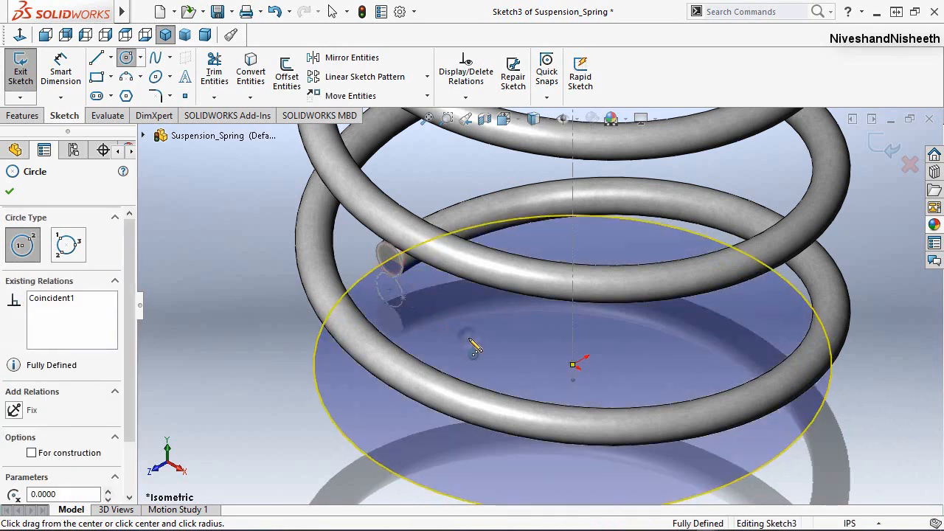
pyautogui.rightClick(471, 341)
pyautogui.click(506, 350)
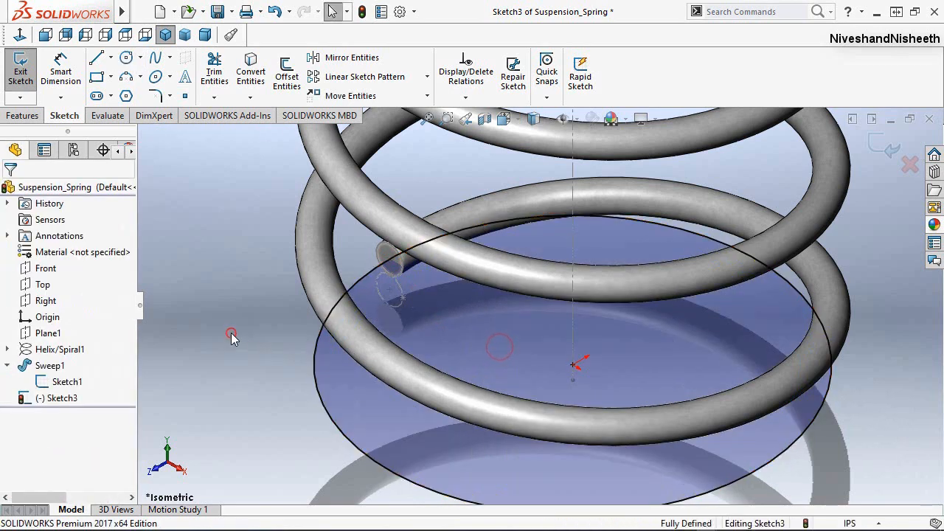
pyautogui.click(884, 147)
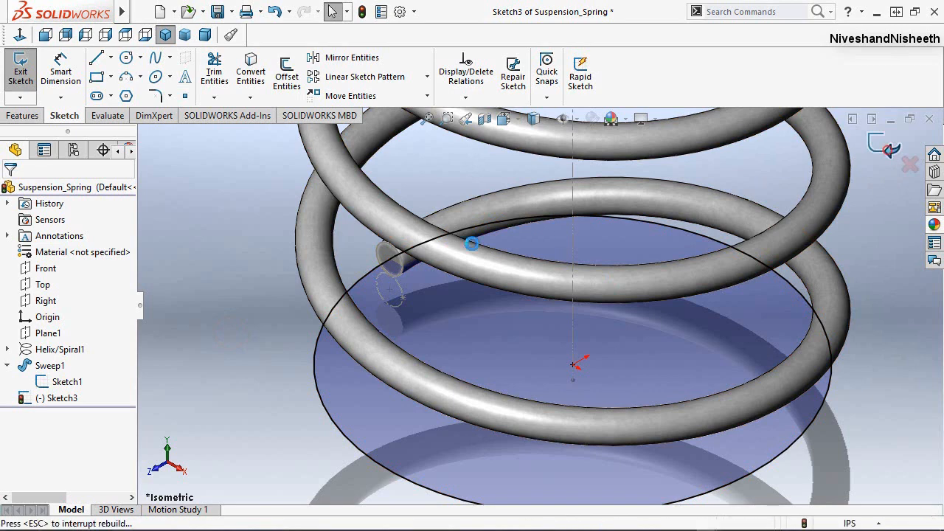
pyautogui.click(242, 334)
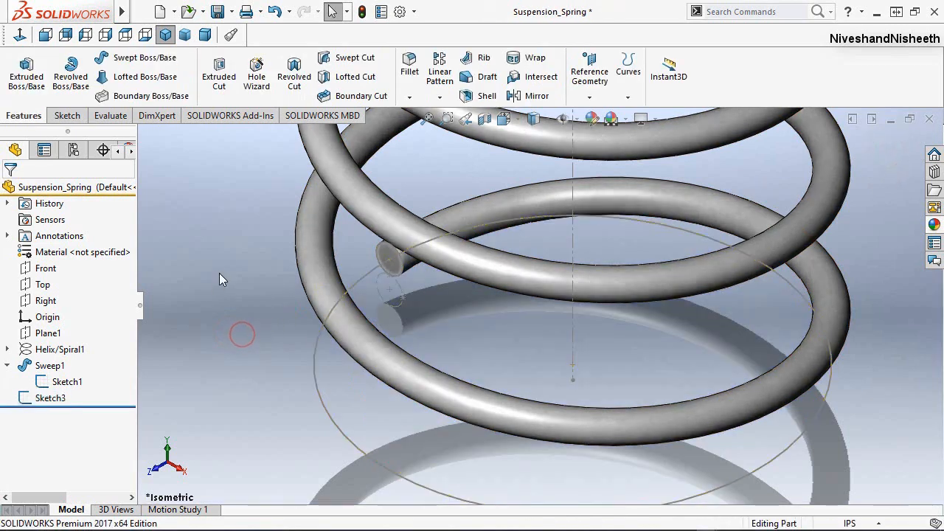
# Step: Start a helix on the newly sketched circle and reverse its direction so it extends below the spring
pyautogui.click(627, 98)
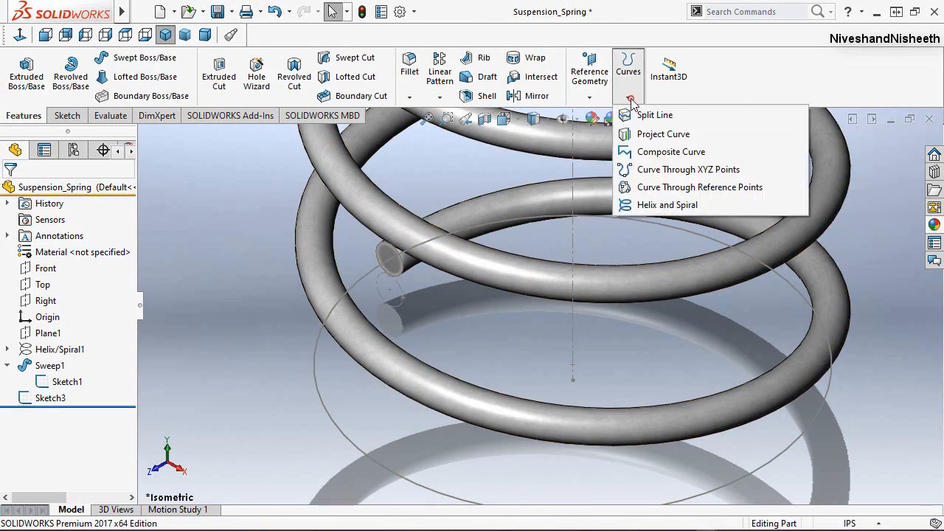
pyautogui.click(661, 206)
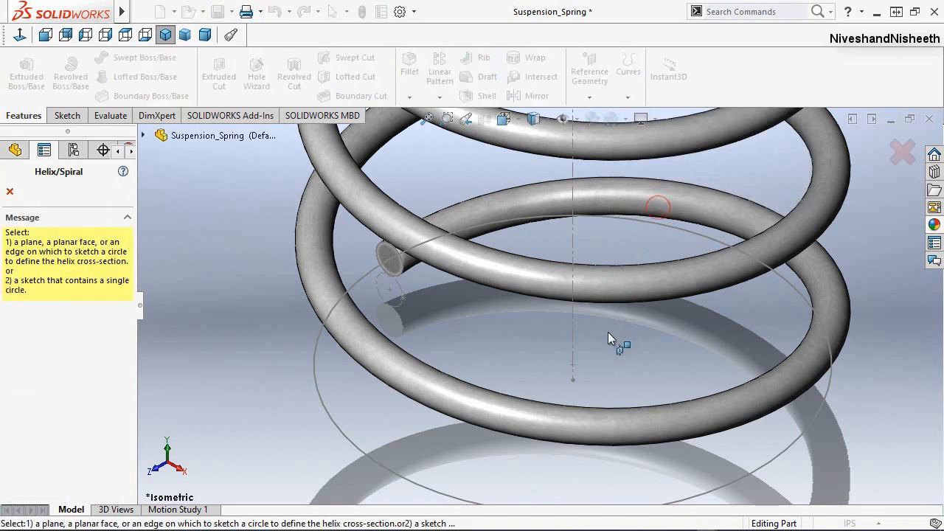
pyautogui.click(363, 275)
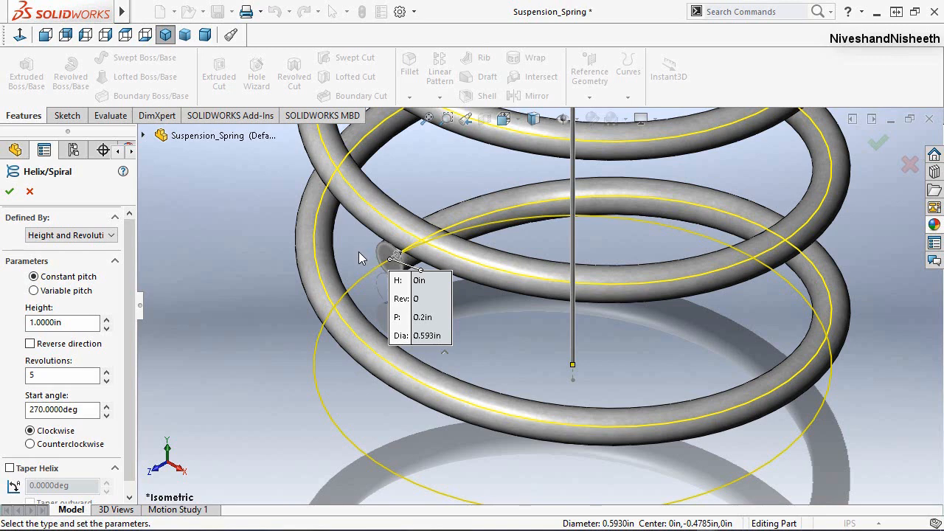
pyautogui.click(30, 344)
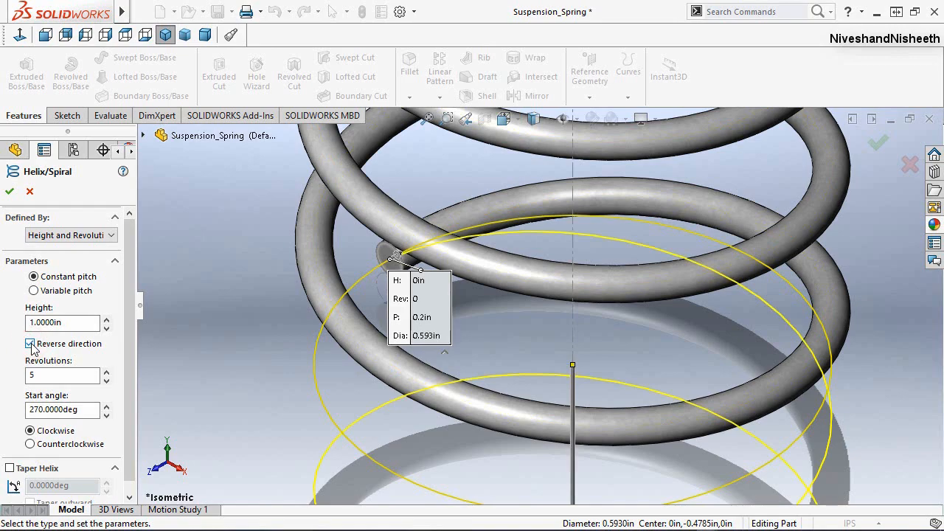
pyautogui.scroll(5, 425, 303)
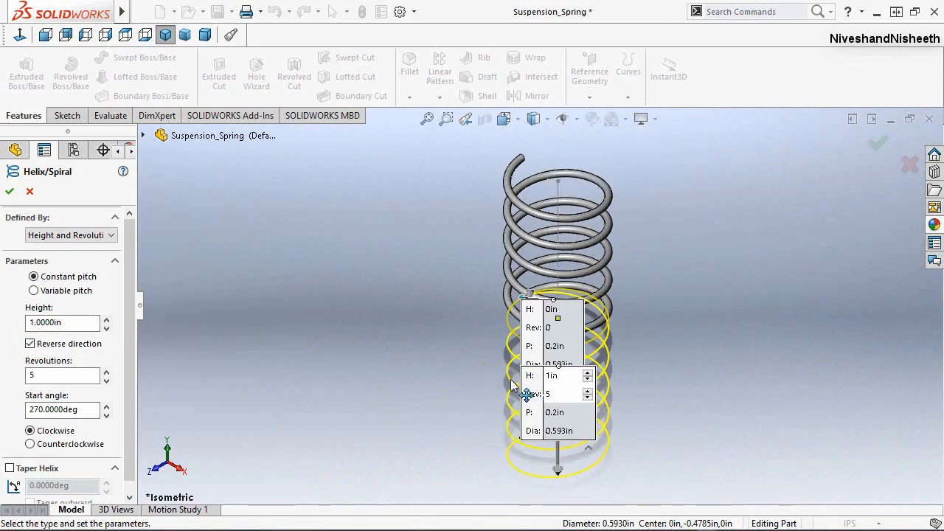
# Step: Define the helix by pitch and revolution with a 0.043+0.001 in pitch, 2 revolutions and counterclockwise rotation, and create it
pyautogui.click(107, 236)
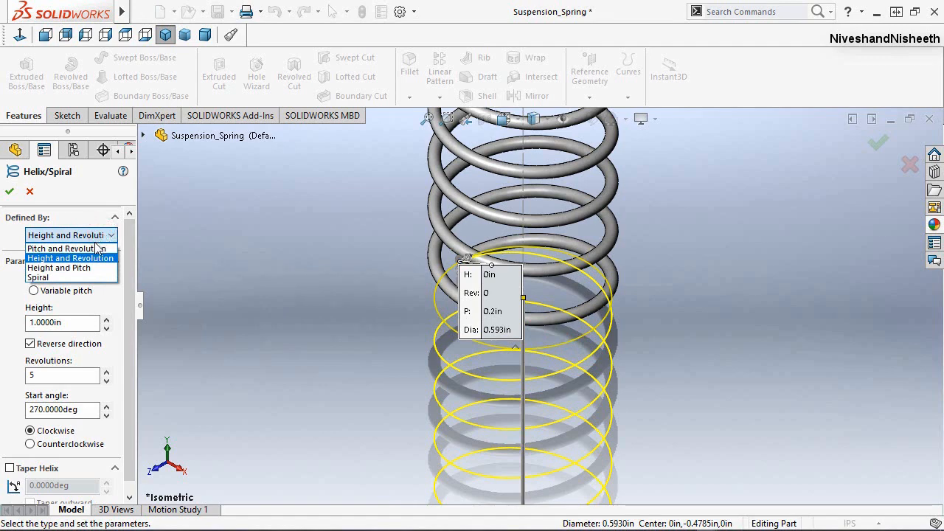
pyautogui.click(99, 248)
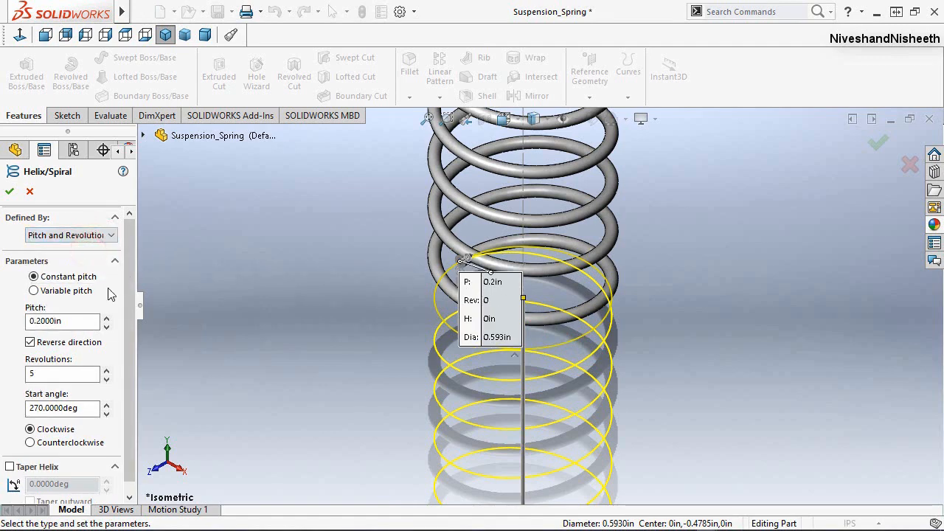
pyautogui.moveTo(74, 320); pyautogui.dragTo(13, 323)
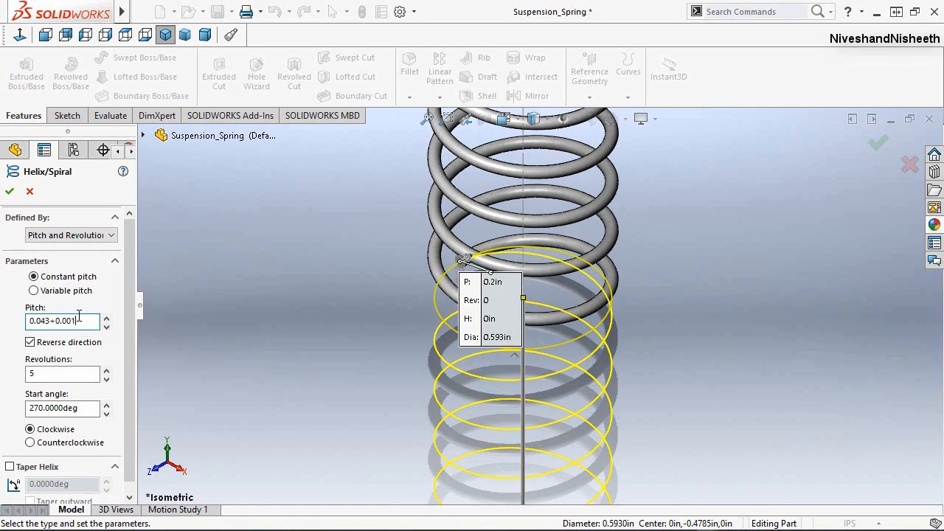
pyautogui.click(41, 372)
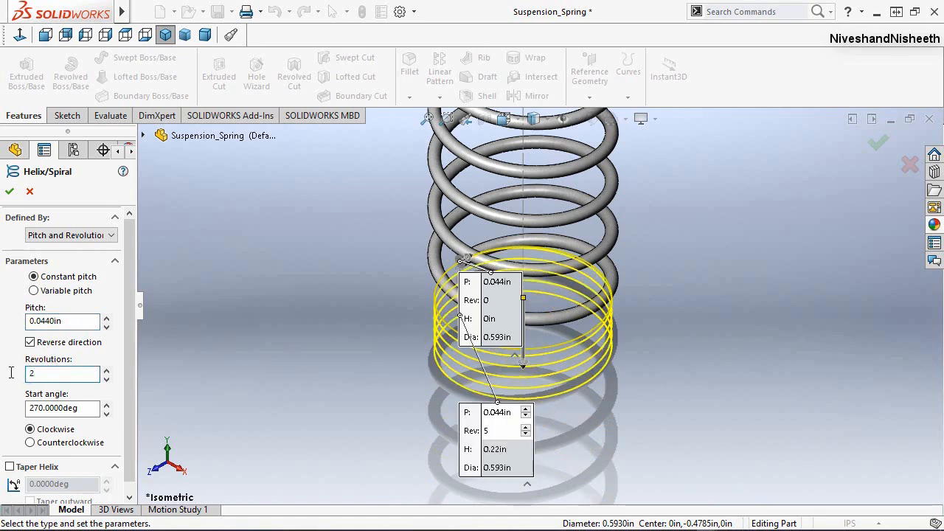
pyautogui.scroll(-3, 406, 258)
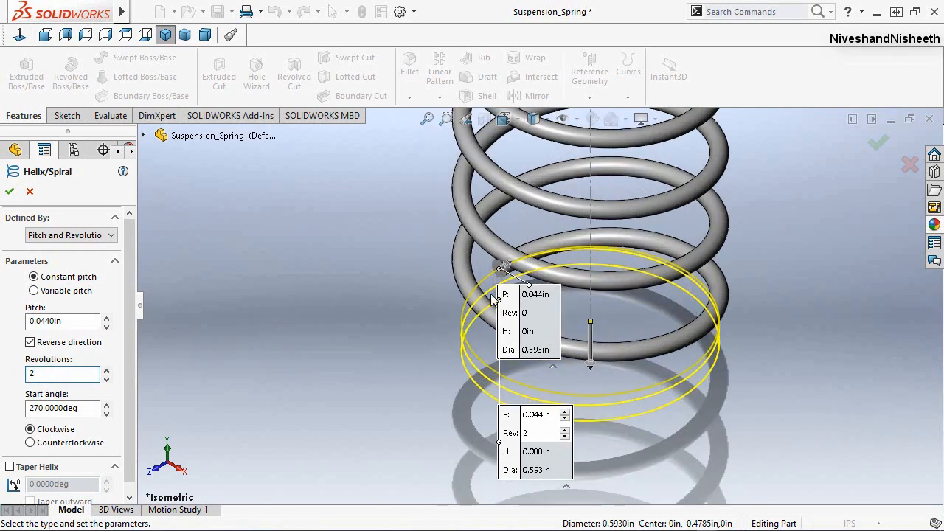
pyautogui.moveTo(493, 337); pyautogui.dragTo(299, 278)
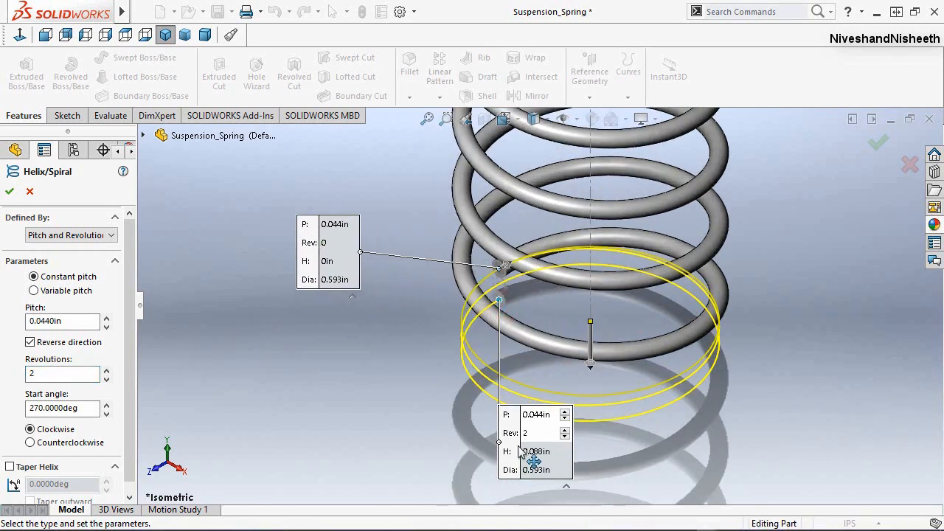
pyautogui.moveTo(522, 451); pyautogui.dragTo(815, 310)
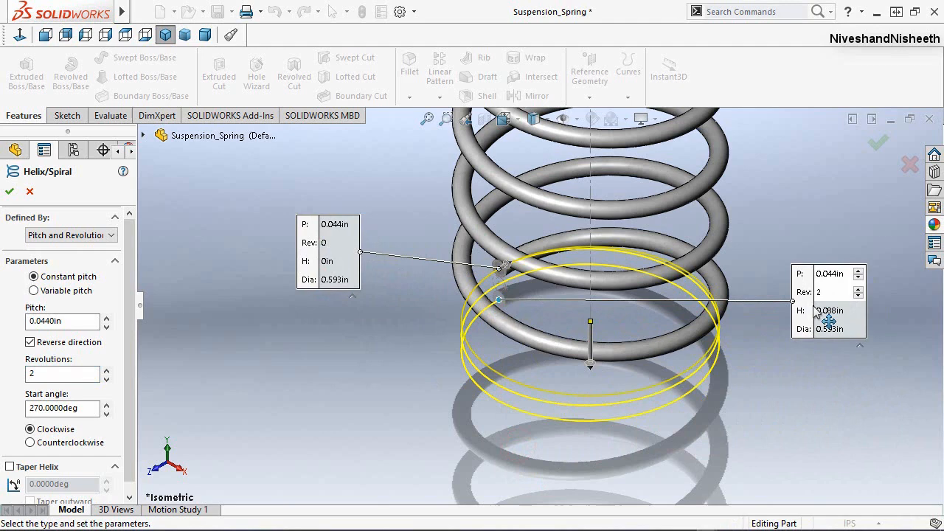
pyautogui.click(29, 443)
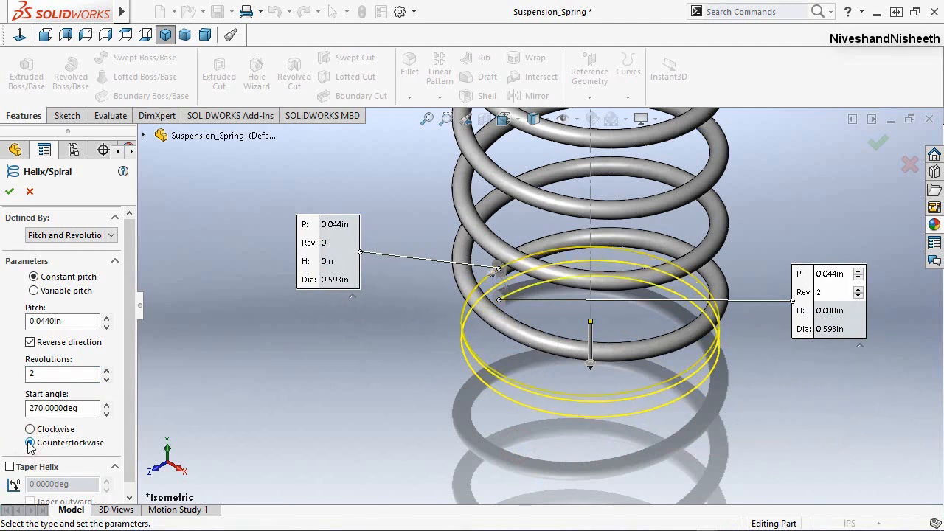
pyautogui.click(8, 192)
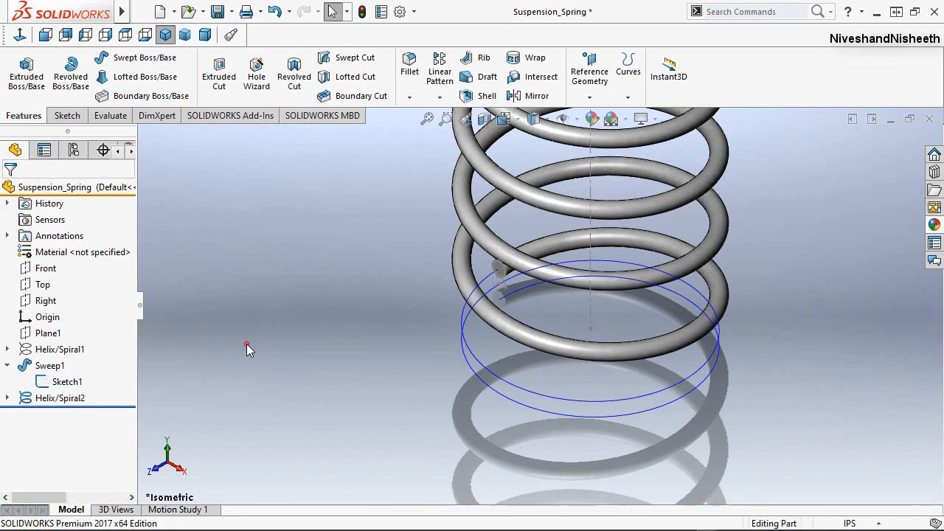
# Step: Sweep the upper small profile circle along the new two-revolution helix to form the spring's lower end coils
pyautogui.moveTo(535, 352)
pyautogui.mouseDown(button='middle')
pyautogui.moveTo(544, 331)
pyautogui.moveTo(604, 278)
pyautogui.moveTo(647, 271)
pyautogui.moveTo(542, 317)
pyautogui.moveTo(527, 337)
pyautogui.mouseUp(button='middle')
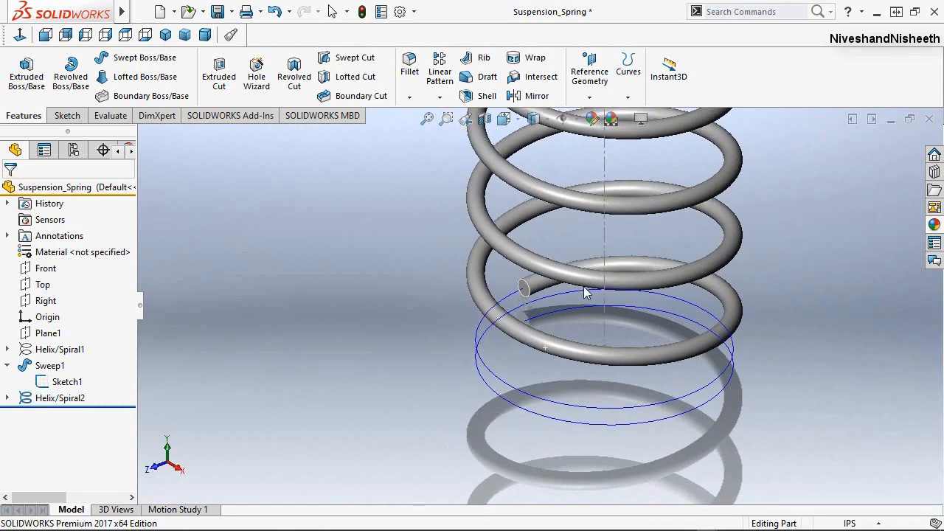
pyautogui.scroll(-2, 584, 293)
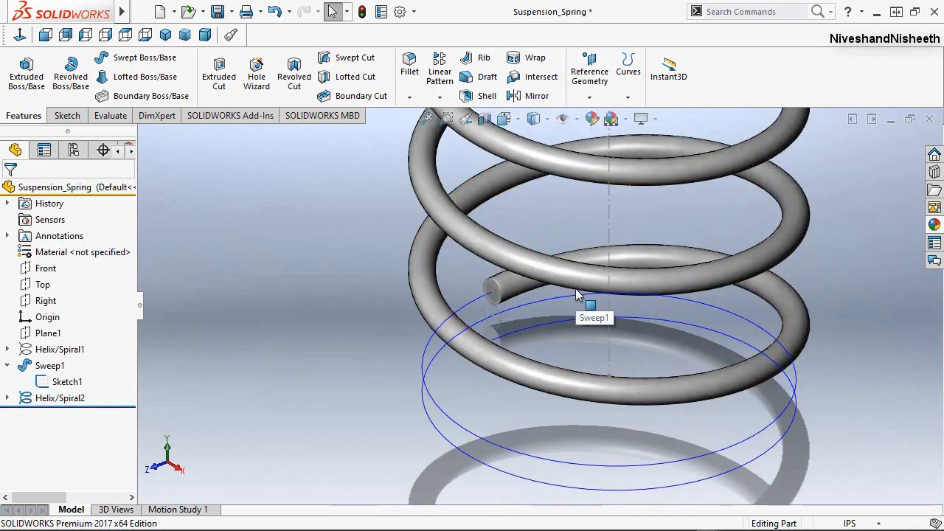
pyautogui.click(144, 57)
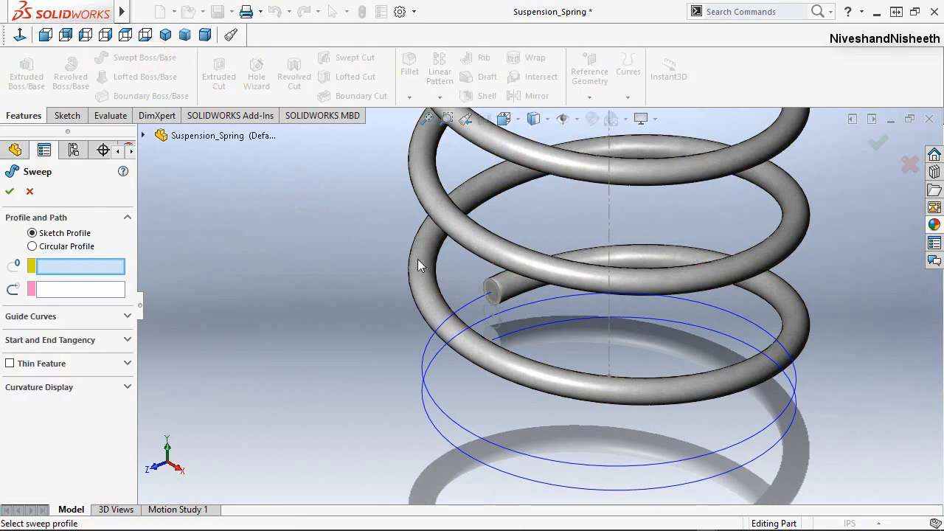
pyautogui.click(486, 291)
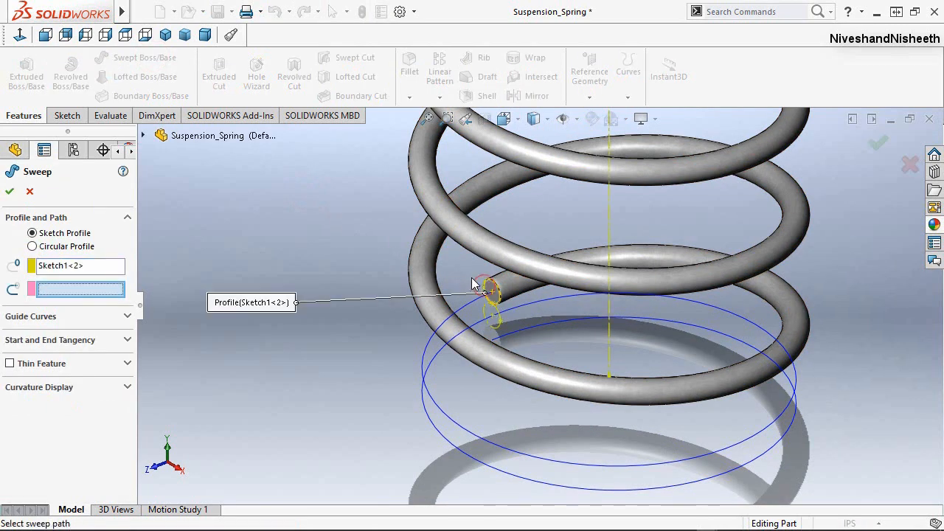
pyautogui.click(466, 306)
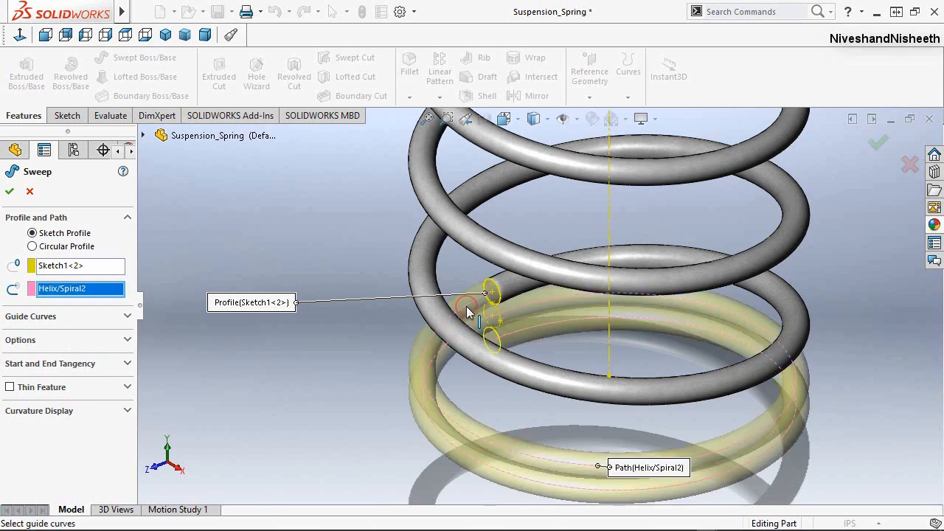
pyautogui.click(10, 191)
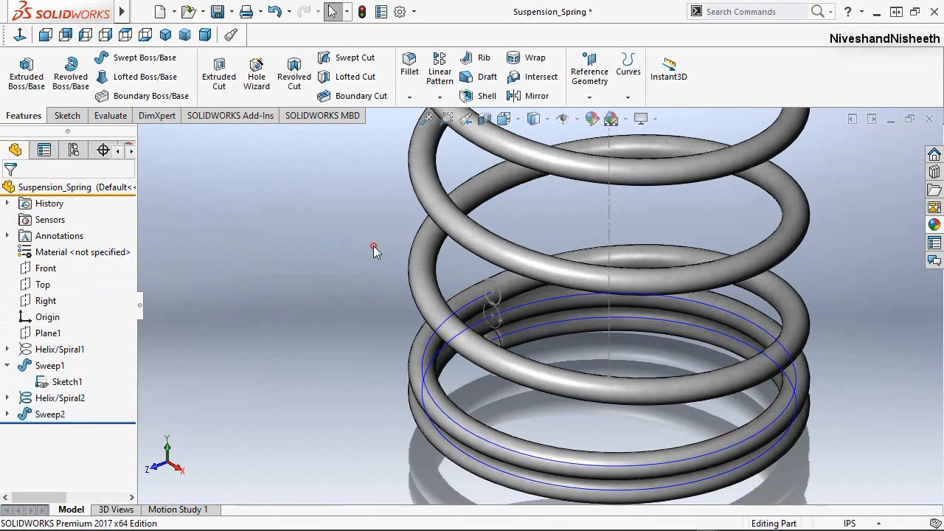
# Step: Hide the lower helix curve and the profile sketch used by the first sweep
pyautogui.click(57, 398)
pyautogui.click(62, 374)
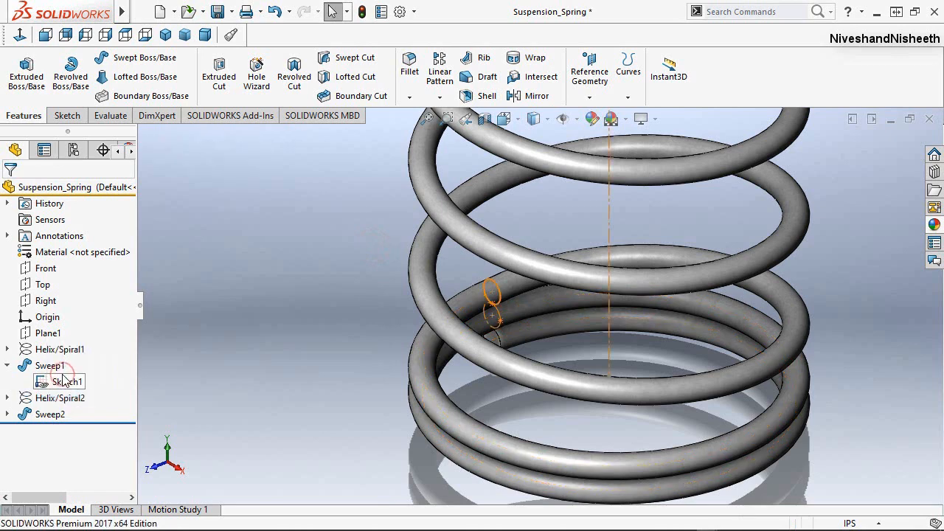
pyautogui.click(64, 378)
pyautogui.click(61, 356)
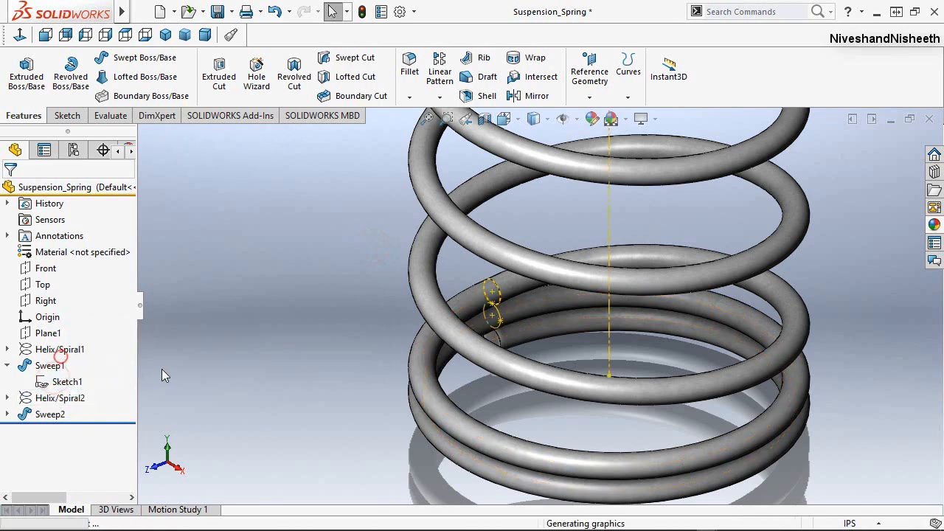
pyautogui.click(201, 368)
# Step: Return the spring to the isometric view and save the part
pyautogui.moveTo(501, 341)
pyautogui.mouseDown(button='middle')
pyautogui.moveTo(579, 268)
pyautogui.moveTo(655, 235)
pyautogui.moveTo(616, 281)
pyautogui.moveTo(627, 268)
pyautogui.moveTo(628, 320)
pyautogui.mouseUp(button='middle')
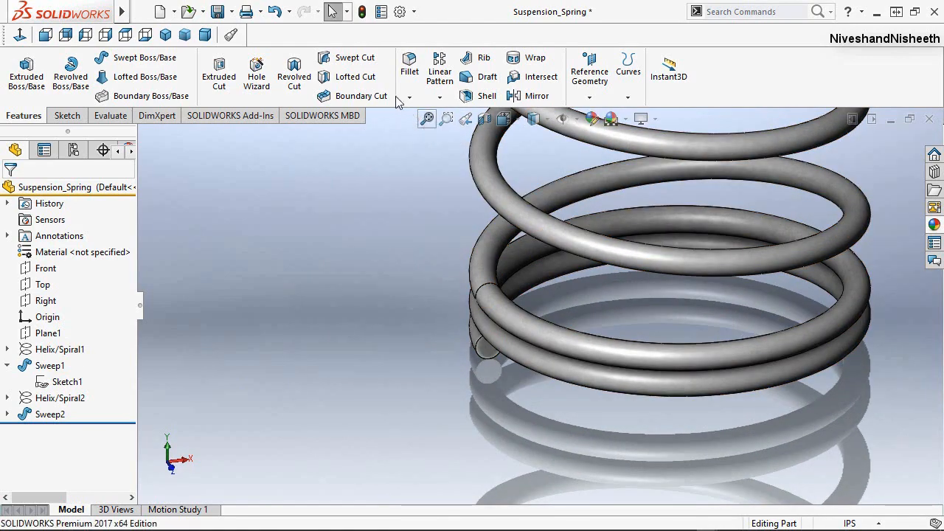
pyautogui.click(165, 34)
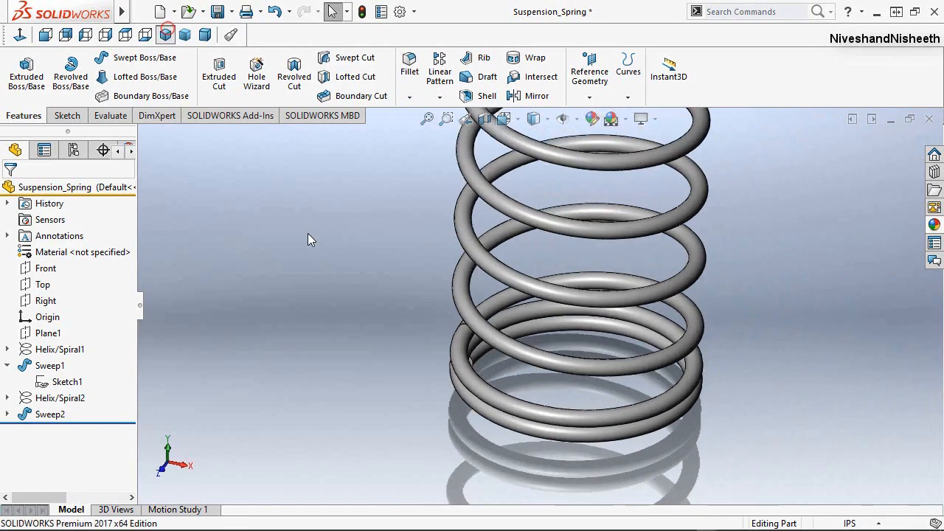
pyautogui.click(390, 243)
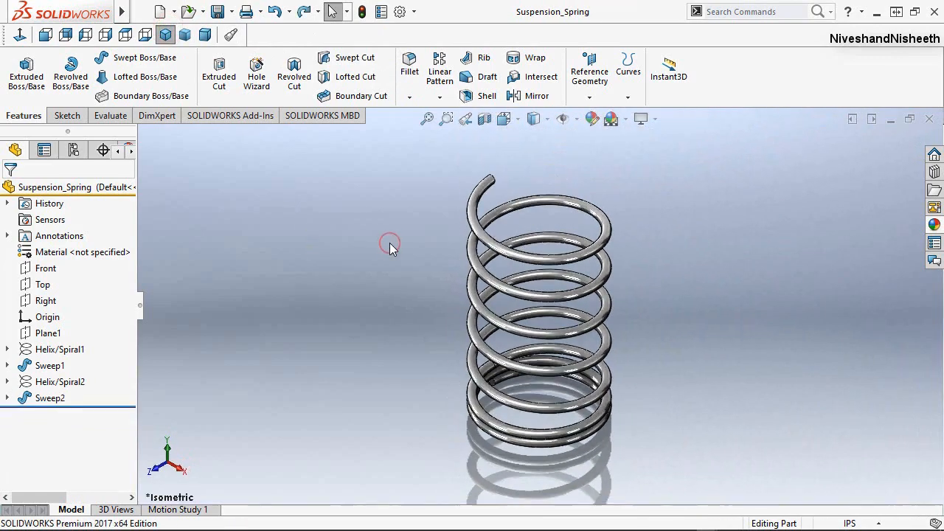
# Step: Start a sketch on the Front plane and create intersection curves between that plane and the whole Suspension_Spring part
pyautogui.click(52, 269)
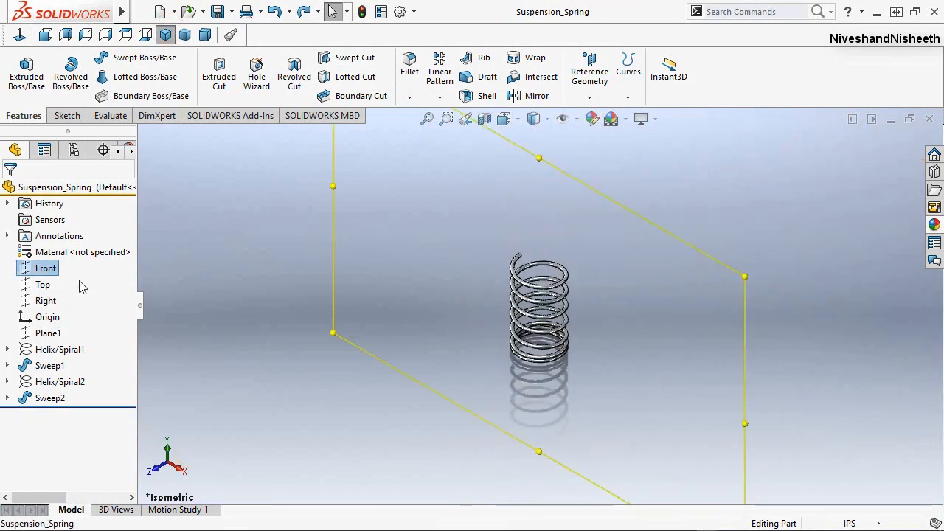
pyautogui.click(47, 249)
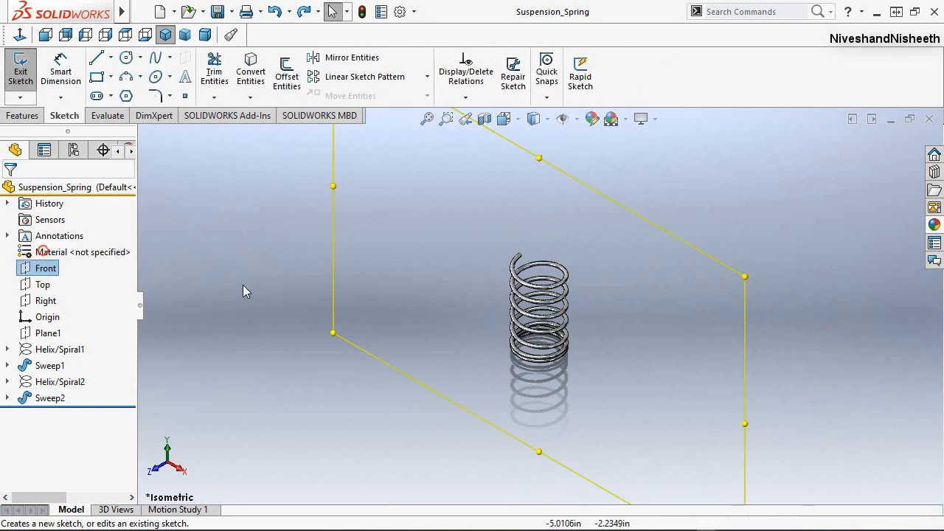
pyautogui.click(250, 97)
pyautogui.click(255, 132)
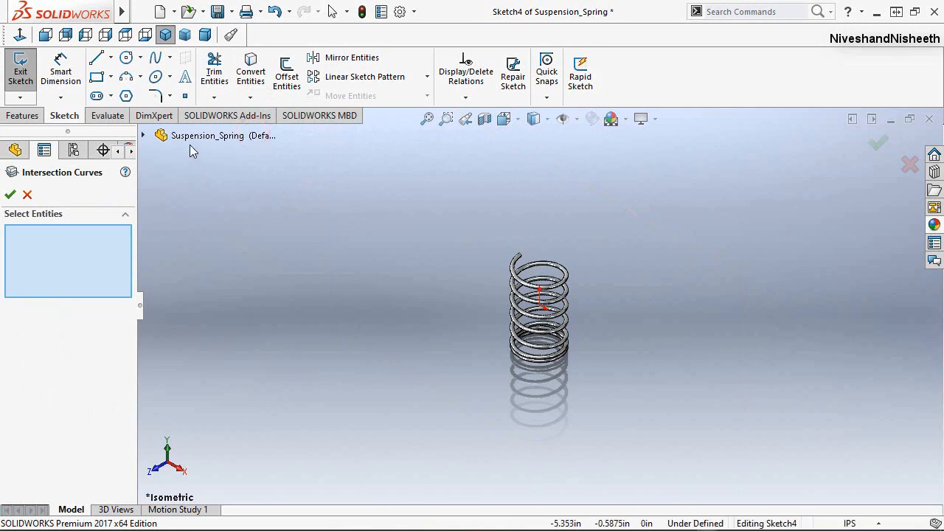
pyautogui.click(190, 136)
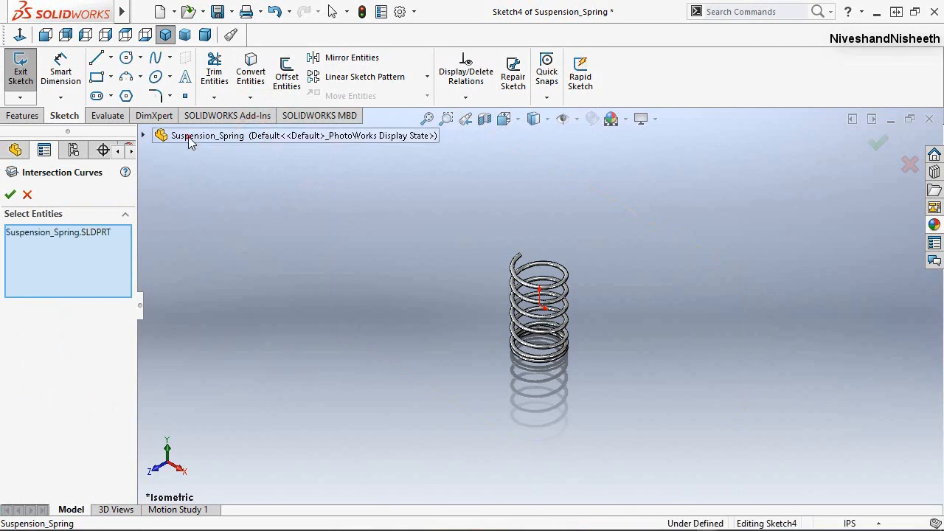
pyautogui.click(10, 194)
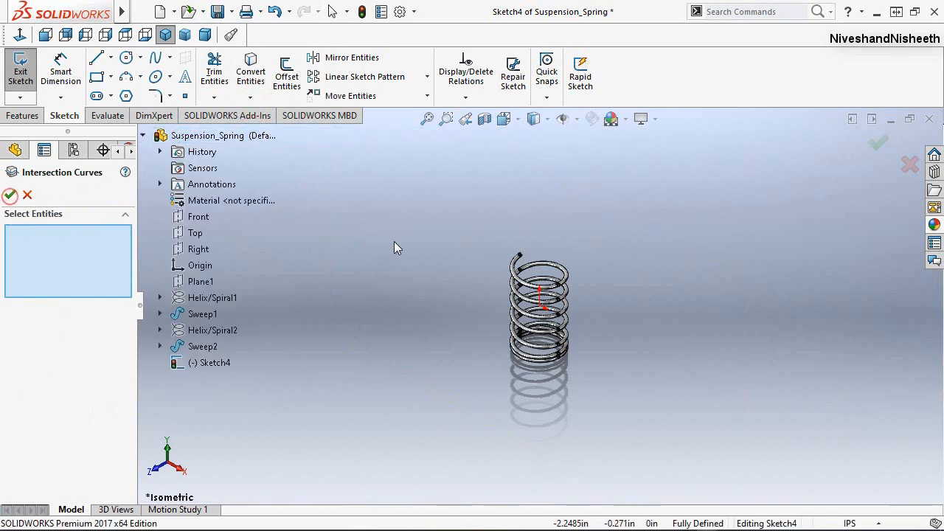
pyautogui.click(9, 194)
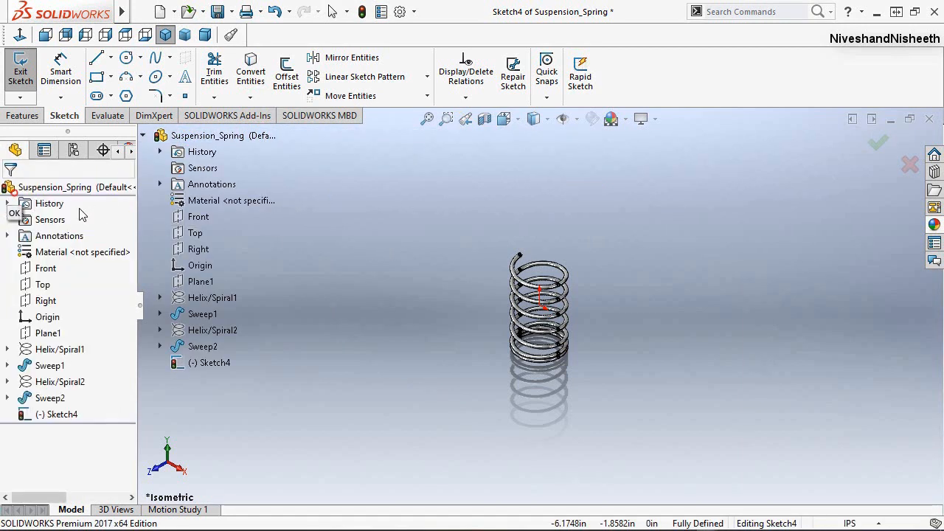
# Step: Section the spring along the Front plane and orient the model to the Front view
pyautogui.click(56, 272)
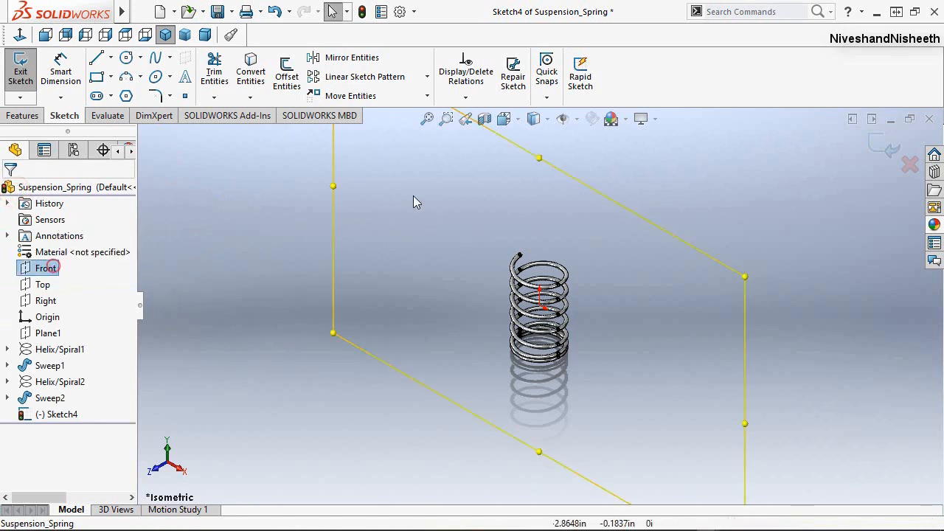
pyautogui.click(484, 122)
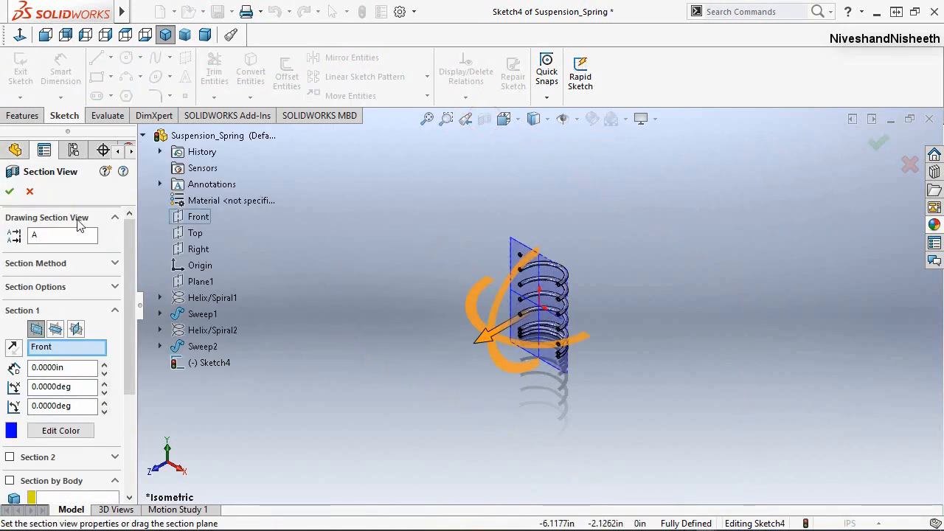
pyautogui.click(9, 191)
pyautogui.press('f')
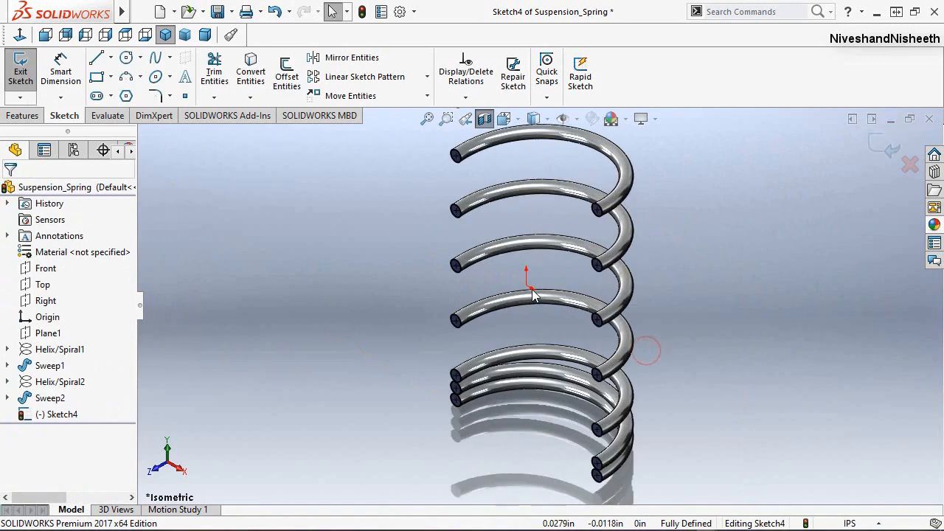
pyautogui.moveTo(532, 292); pyautogui.dragTo(564, 271, button='middle')
pyautogui.press('space')
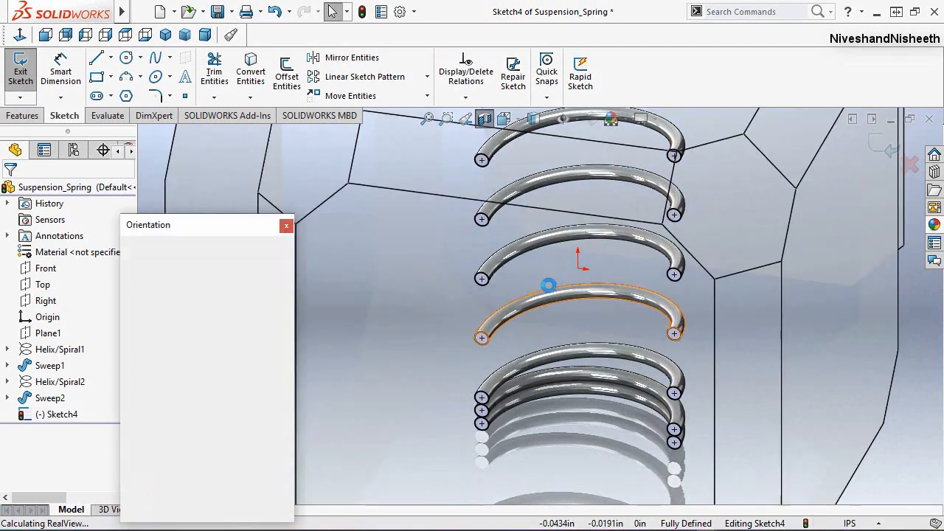
pyautogui.click(481, 337)
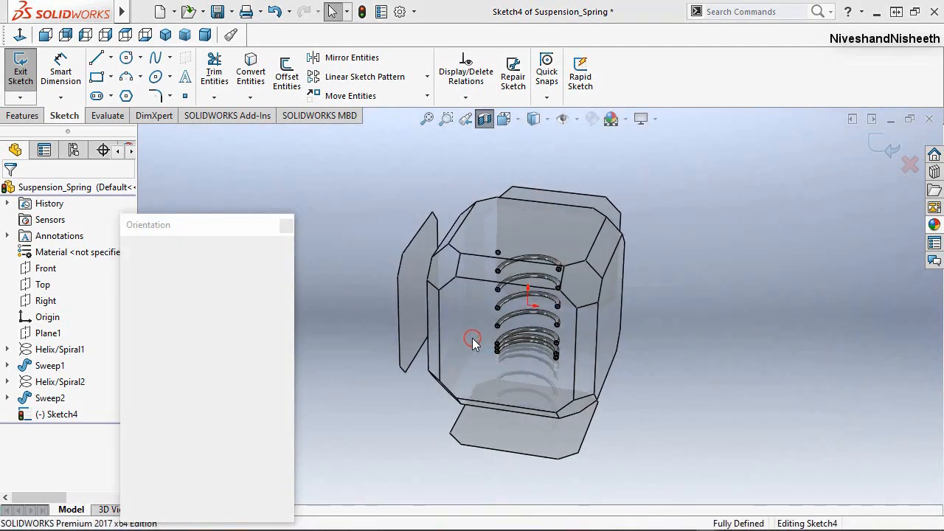
pyautogui.click(698, 281)
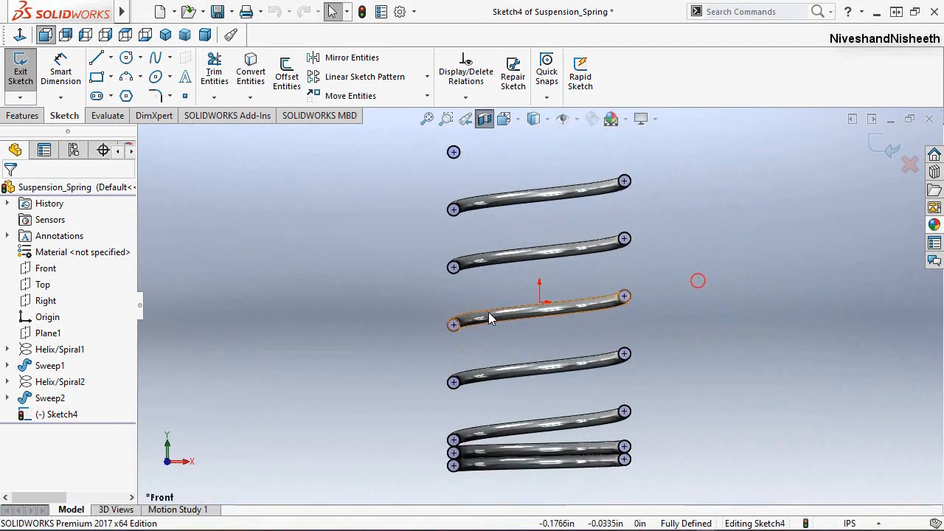
# Step: Convert all the coil intersection circles in the Front-plane sketch to construction geometry
pyautogui.moveTo(414, 155)
pyautogui.mouseDown()
pyautogui.moveTo(695, 381)
pyautogui.moveTo(681, 464)
pyautogui.mouseUp()
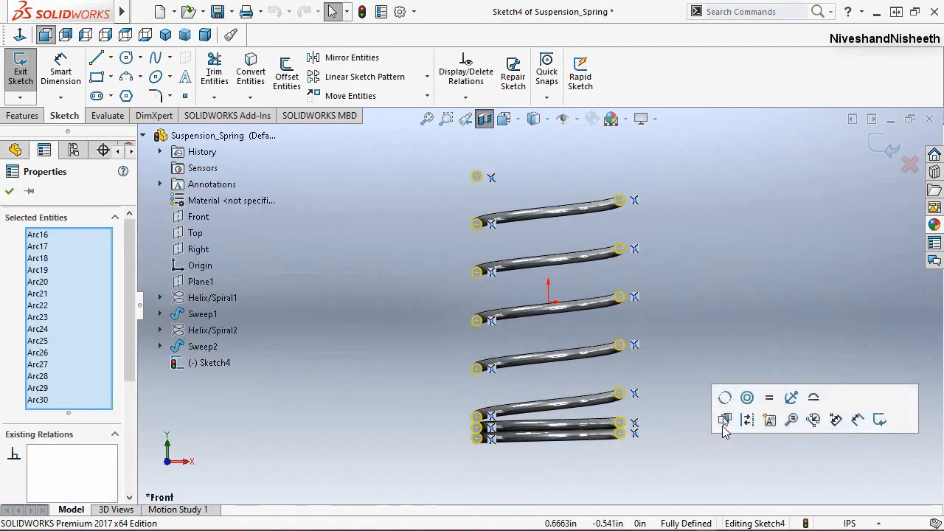
pyautogui.click(748, 422)
pyautogui.click(726, 315)
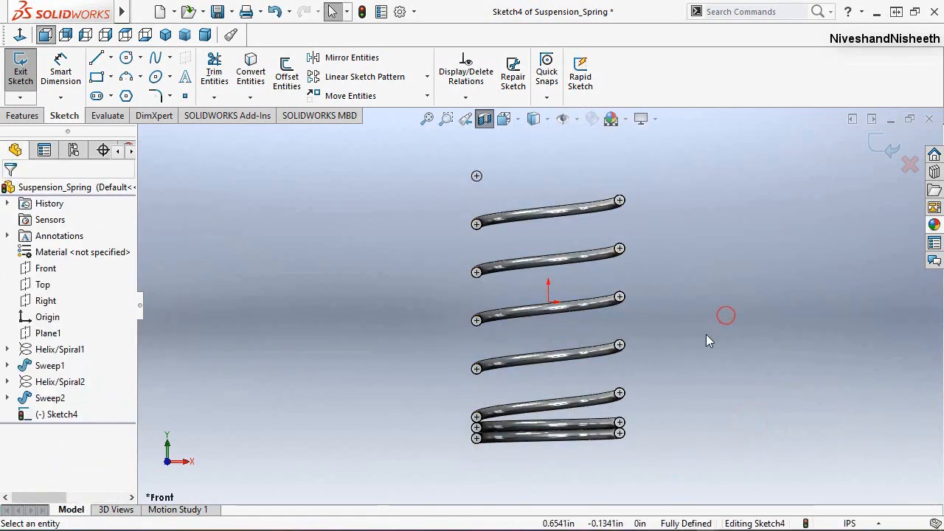
# Step: Sketch a corner rectangle about 1.01 in wide across the lowest coils, extending past both sides and below the spring
pyautogui.scroll(-2, 706, 334)
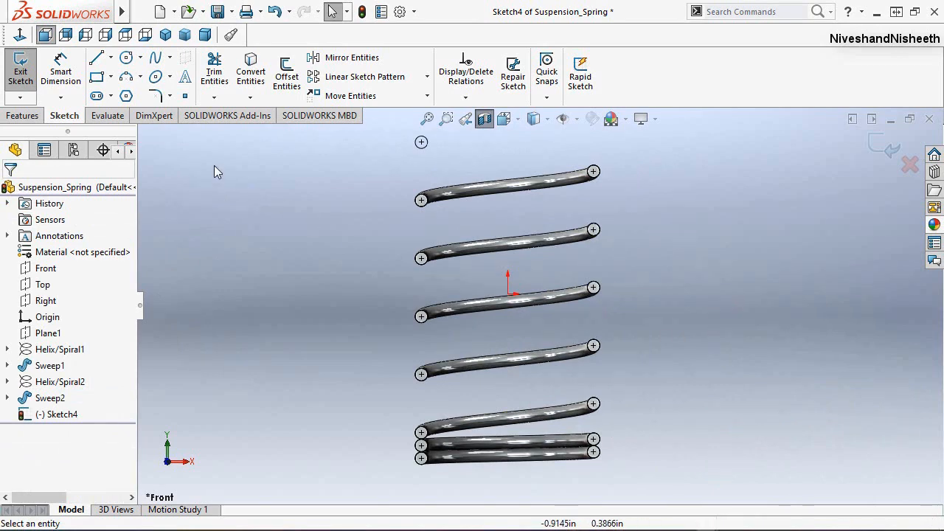
pyautogui.click(96, 76)
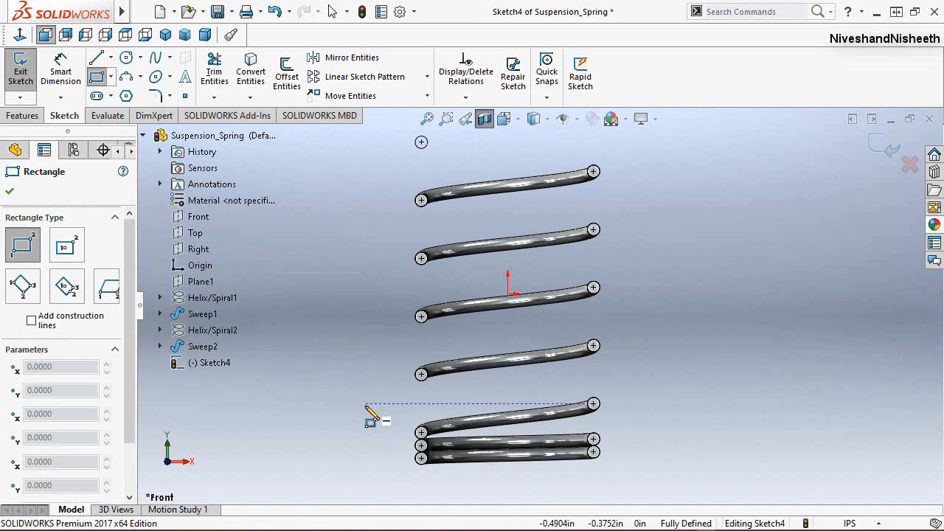
pyautogui.click(367, 410)
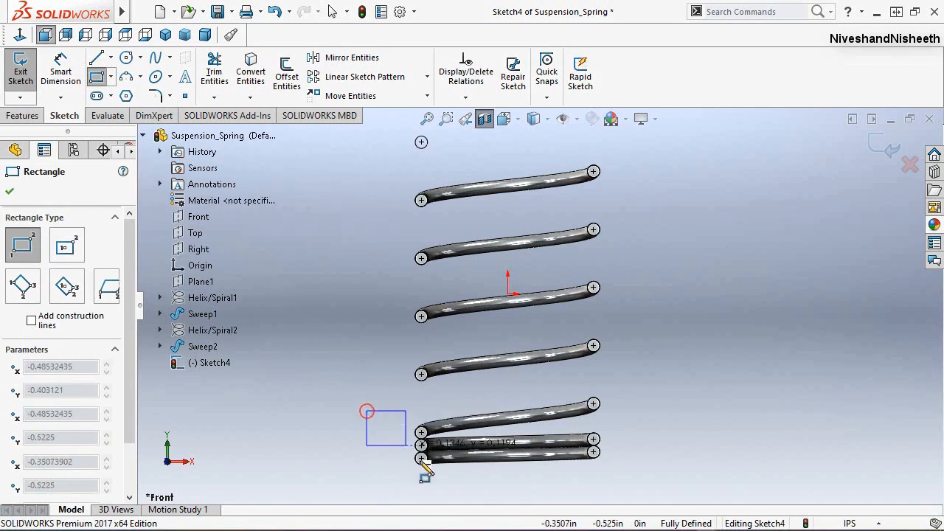
pyautogui.click(661, 490)
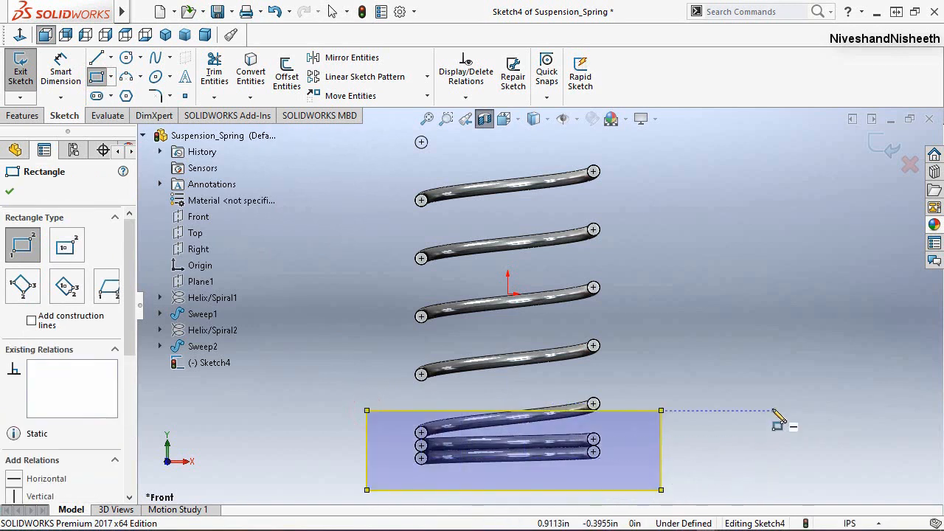
pyautogui.rightClick(782, 365)
pyautogui.click(749, 310)
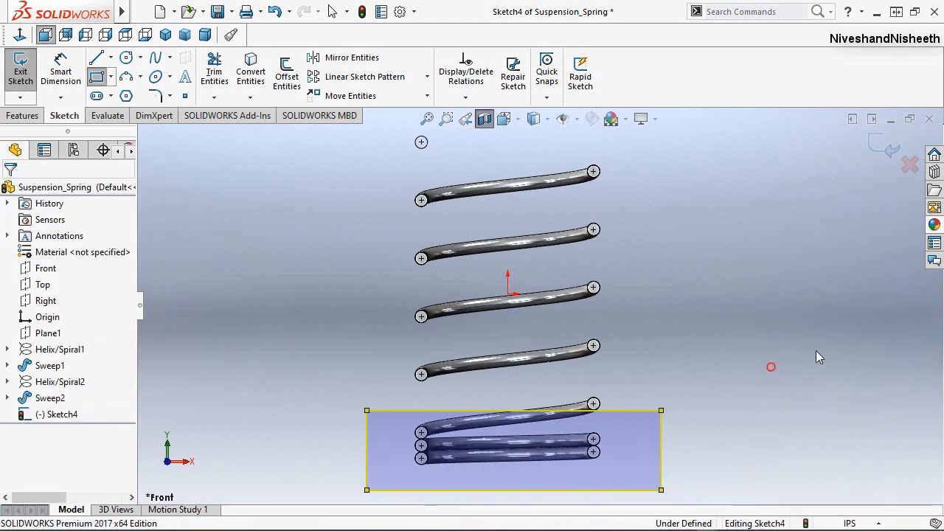
# Step: Lower the rectangle's top edge to the bottom coil and make it tangent to the circle of the coil just above
pyautogui.scroll(-5, 321, 439)
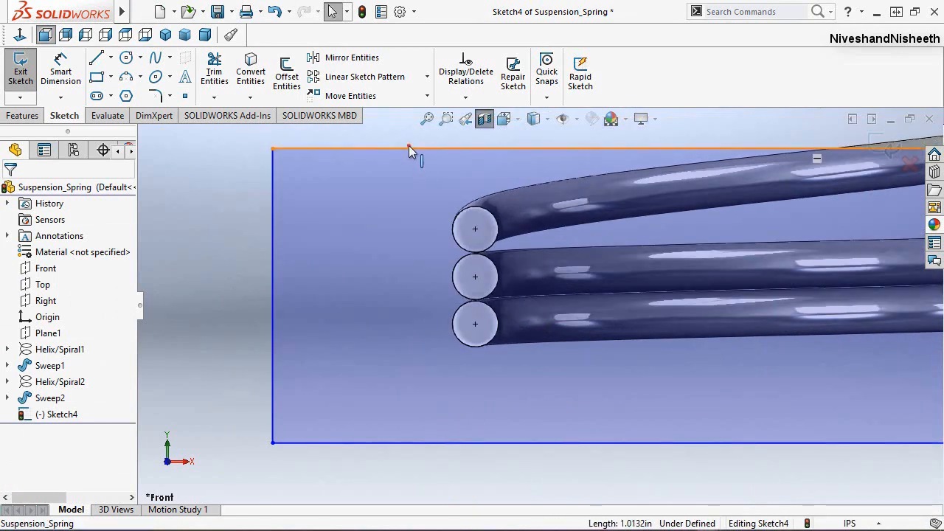
pyautogui.moveTo(413, 149); pyautogui.dragTo(394, 311)
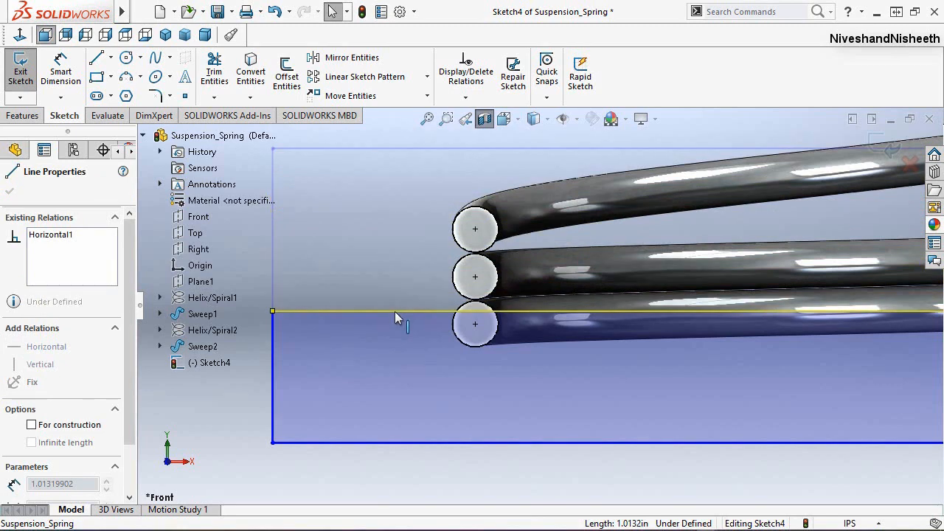
pyautogui.click(418, 305)
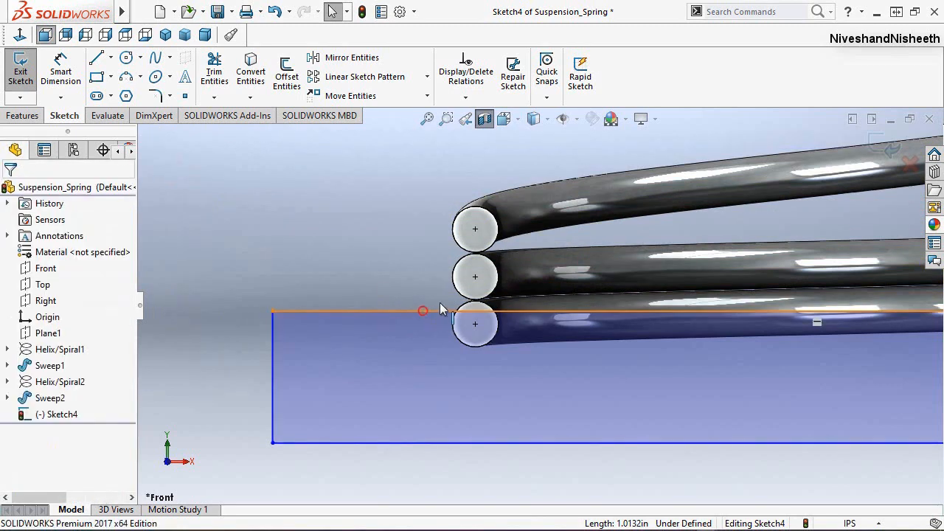
pyautogui.click(423, 310)
pyautogui.keyDown('ctrl'); pyautogui.click(458, 298); pyautogui.keyUp('ctrl')
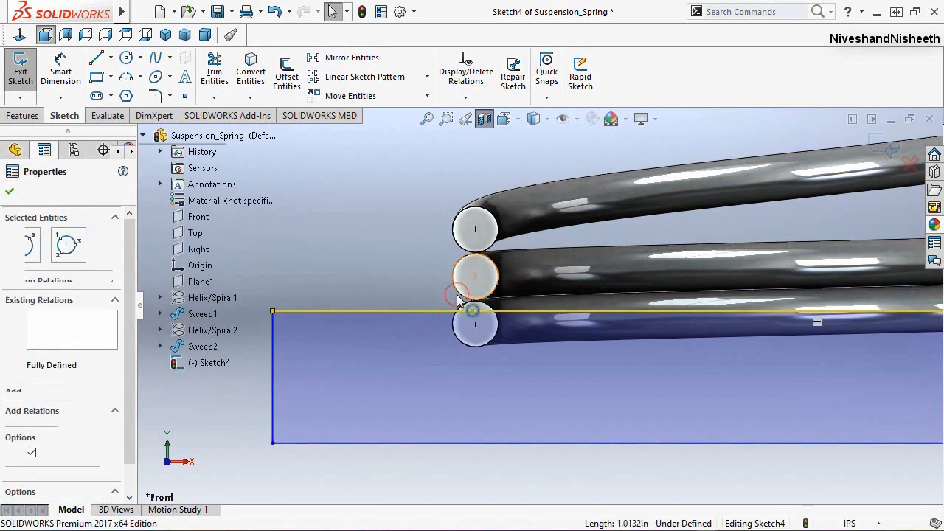
pyautogui.click(499, 231)
pyautogui.click(403, 251)
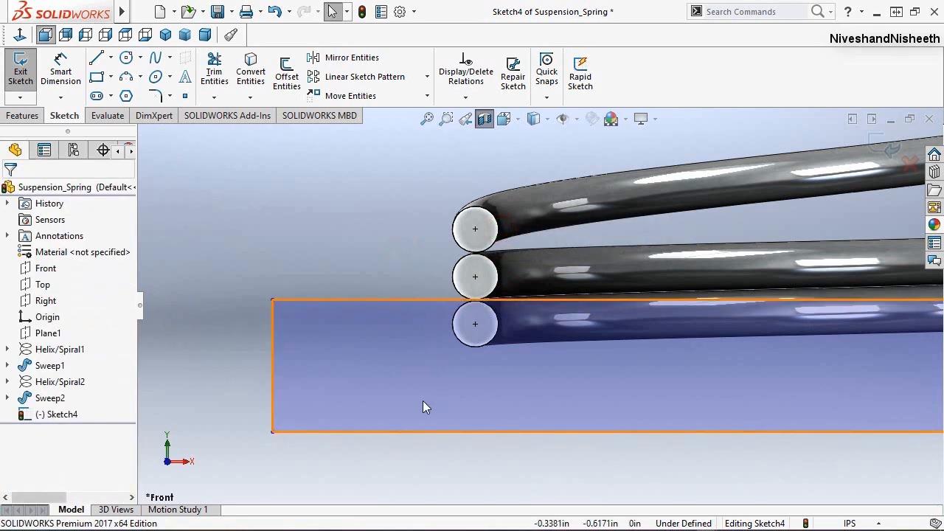
# Step: Finish the rectangle sketch, turn off the section view and return to the isometric orientation
pyautogui.scroll(5, 422, 401)
pyautogui.scroll(2, 615, 411)
pyautogui.scroll(-2, 778, 248)
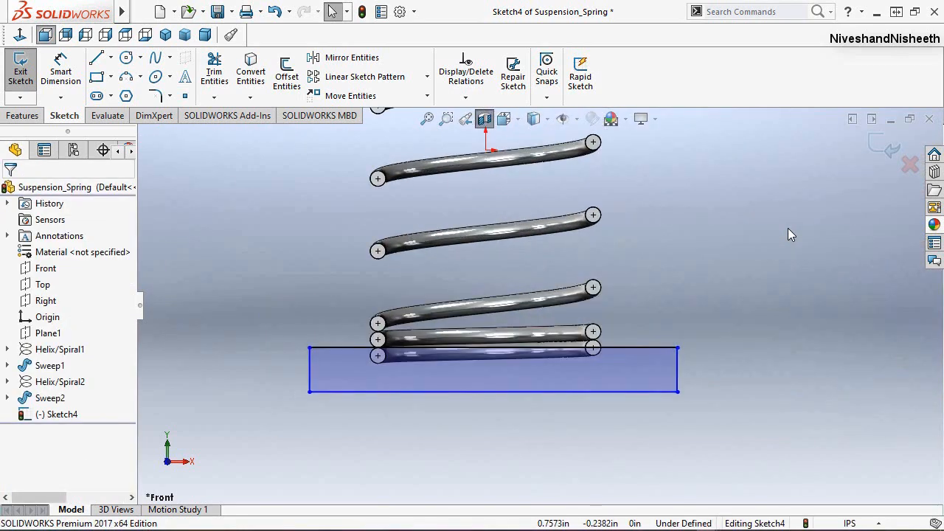
pyautogui.click(883, 160)
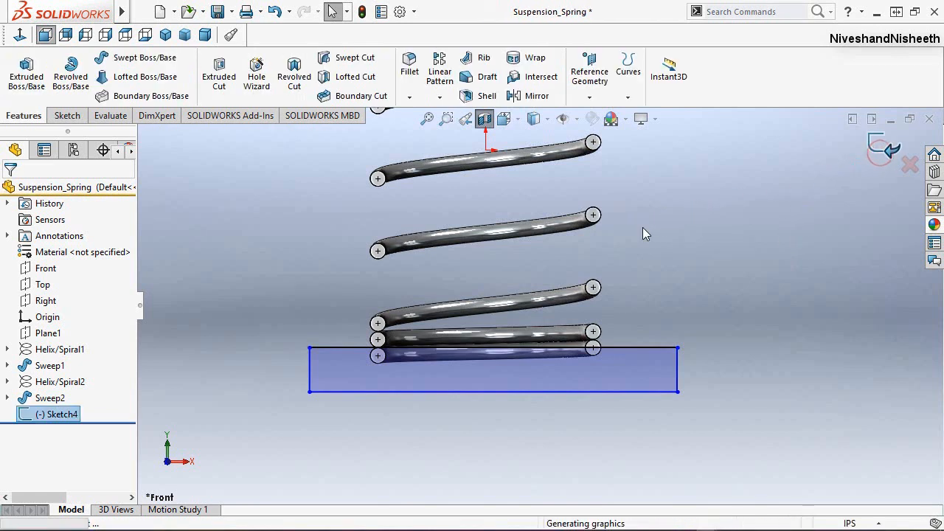
pyautogui.click(651, 234)
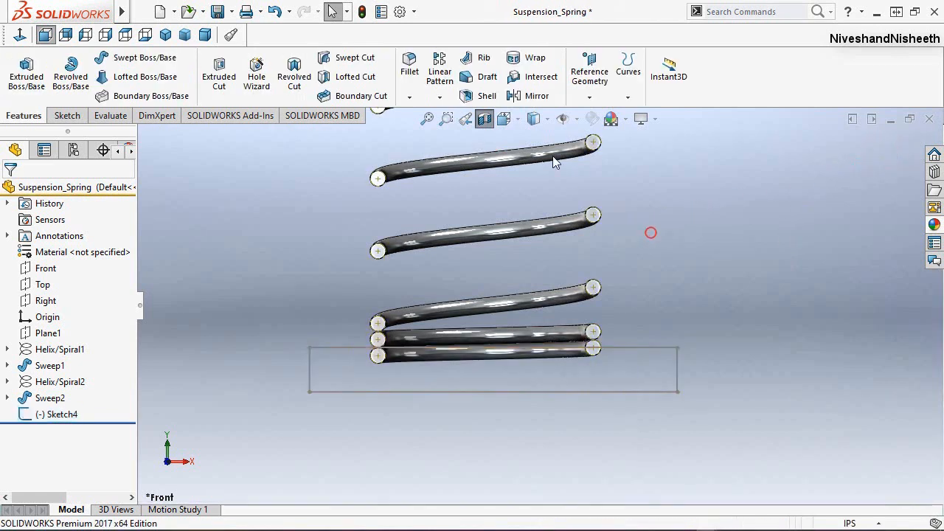
pyautogui.click(484, 118)
pyautogui.click(757, 242)
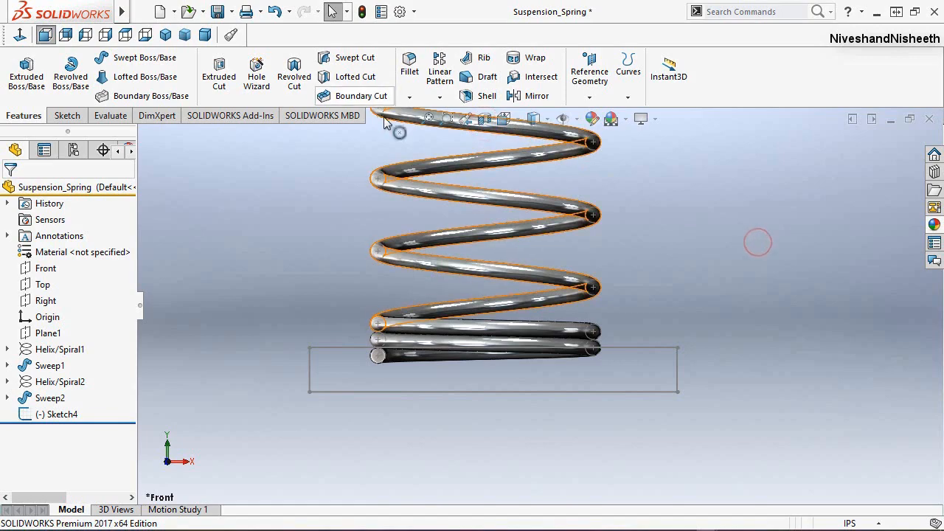
pyautogui.click(467, 122)
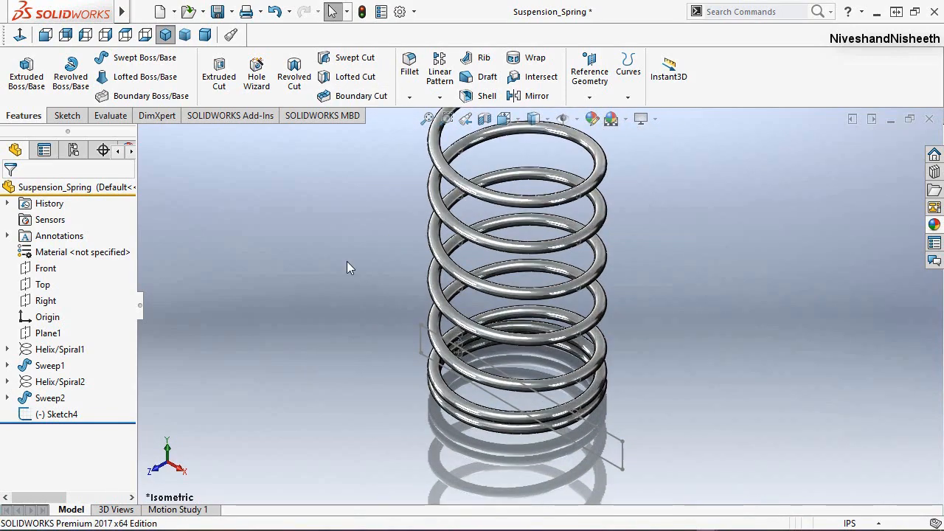
# Step: Cut the lower end of the spring with the rectangle contour using an extruded cut set to Through All - Both
pyautogui.click(424, 341)
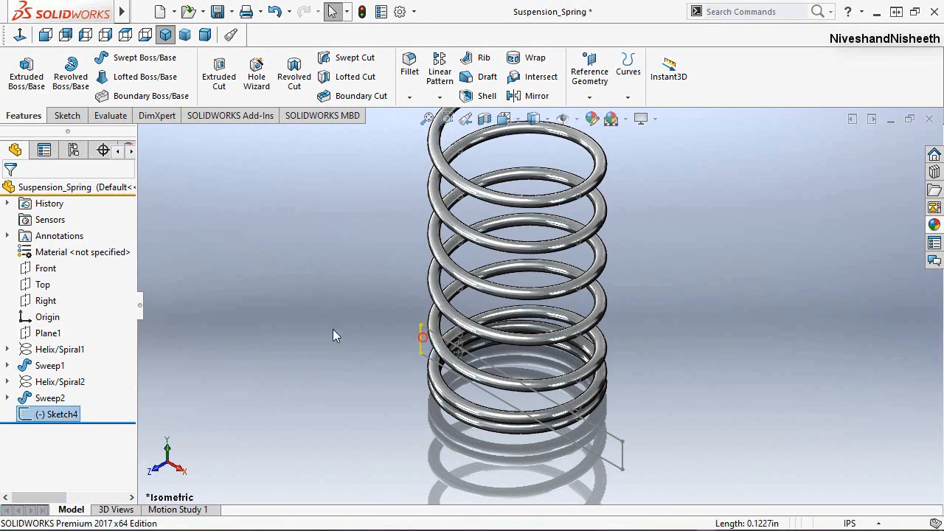
pyautogui.click(219, 72)
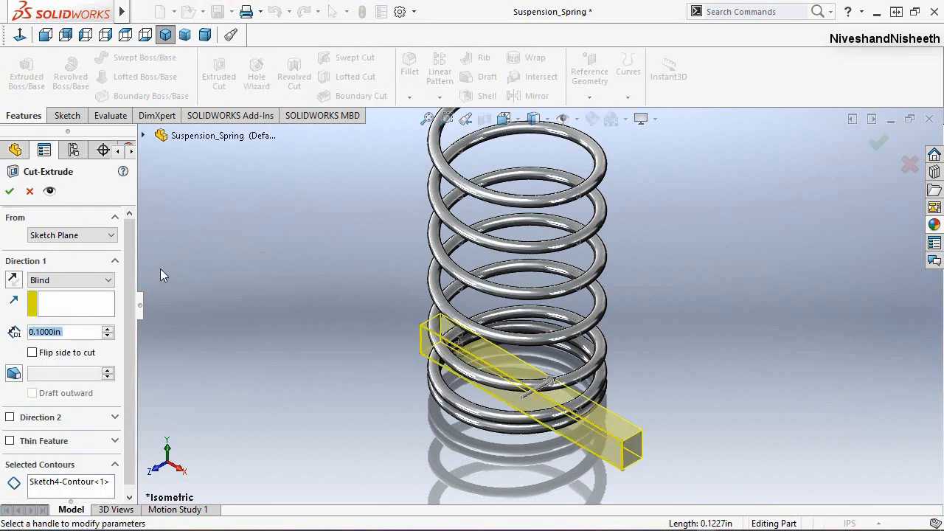
pyautogui.click(103, 281)
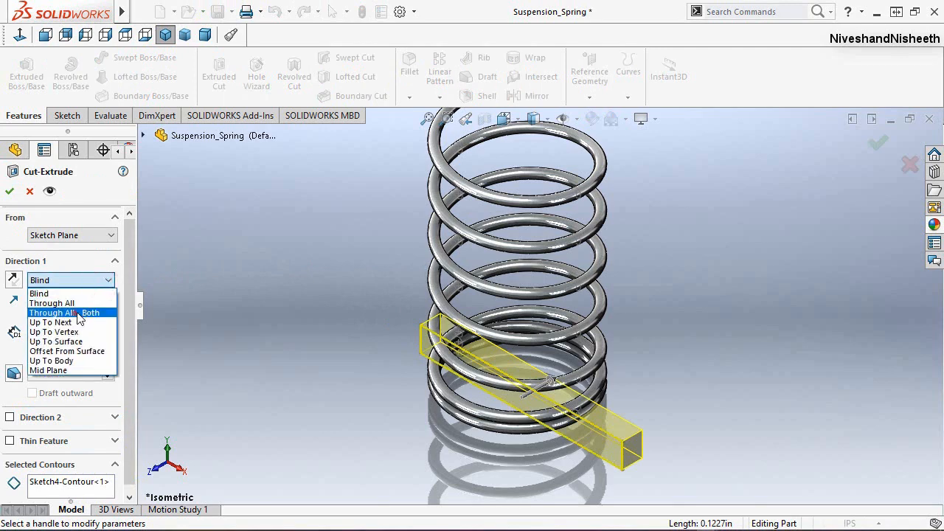
pyautogui.click(79, 313)
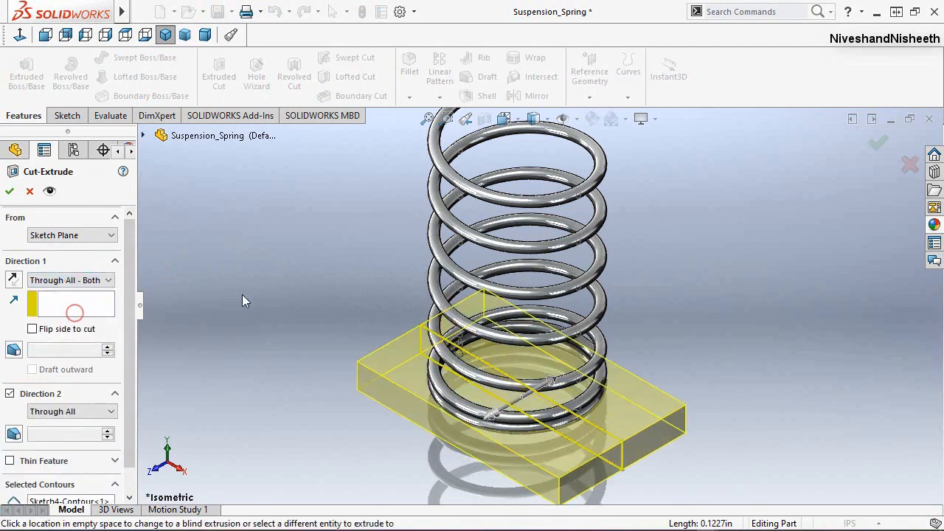
pyautogui.click(10, 191)
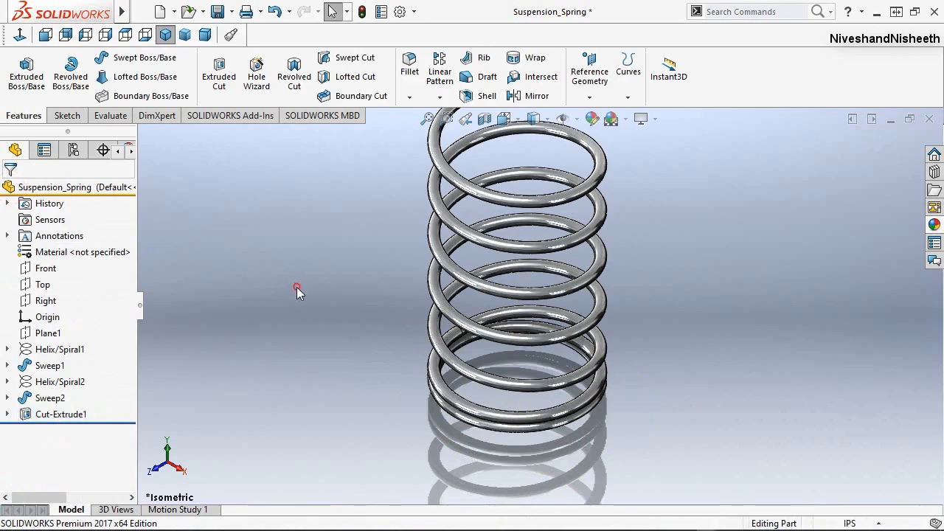
# Step: Inspect the flat cut at the spring's lower end, then fit the whole spring in isometric view and save the part
pyautogui.scroll(-3, 498, 425)
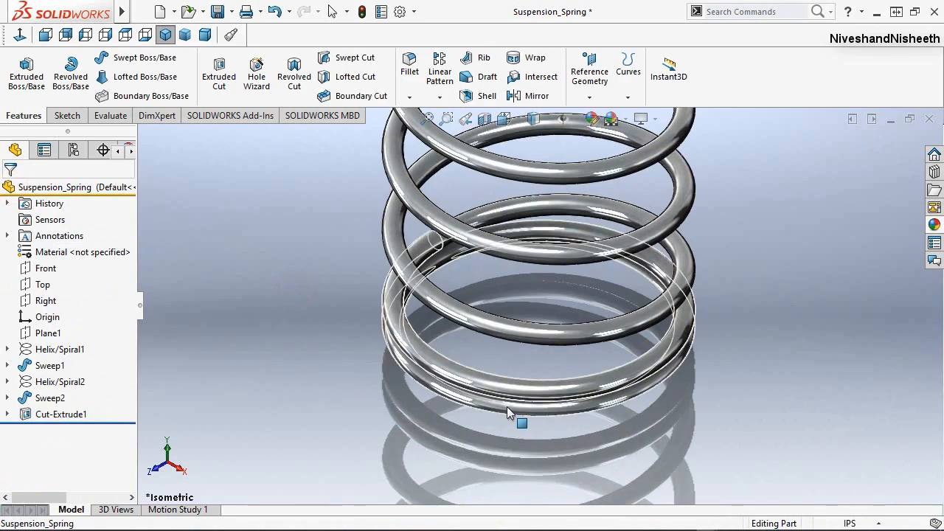
pyautogui.moveTo(507, 406); pyautogui.dragTo(475, 185, button='middle')
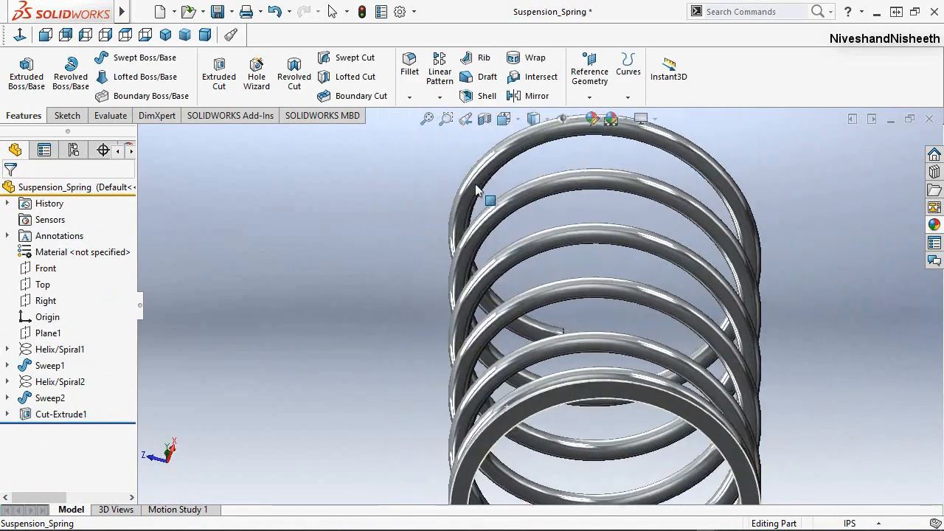
pyautogui.scroll(-1, 483, 200)
pyautogui.scroll(5, 487, 243)
pyautogui.scroll(-3, 581, 467)
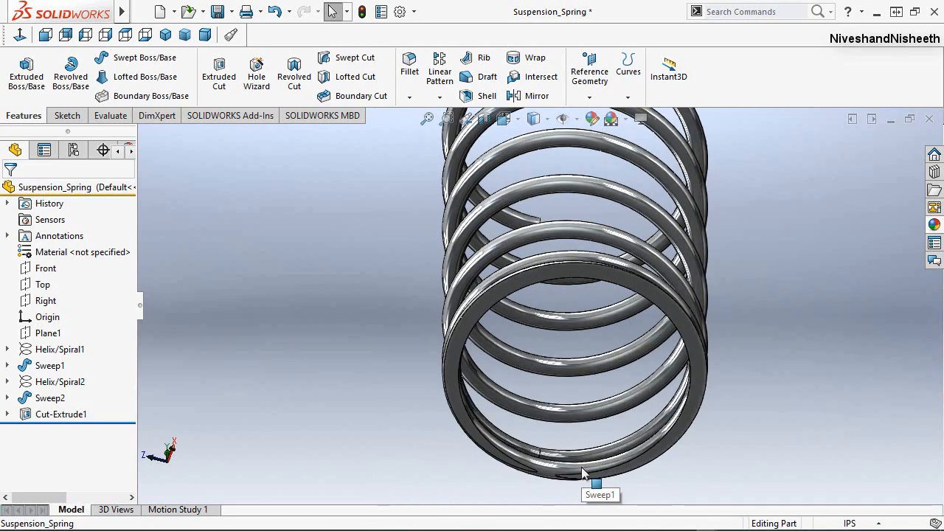
pyautogui.click(467, 119)
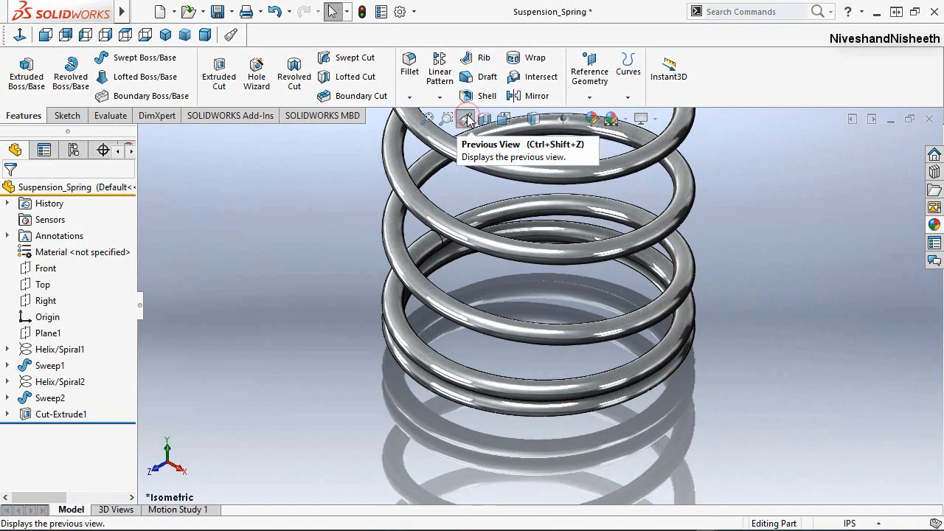
pyautogui.click(427, 120)
pyautogui.click(340, 322)
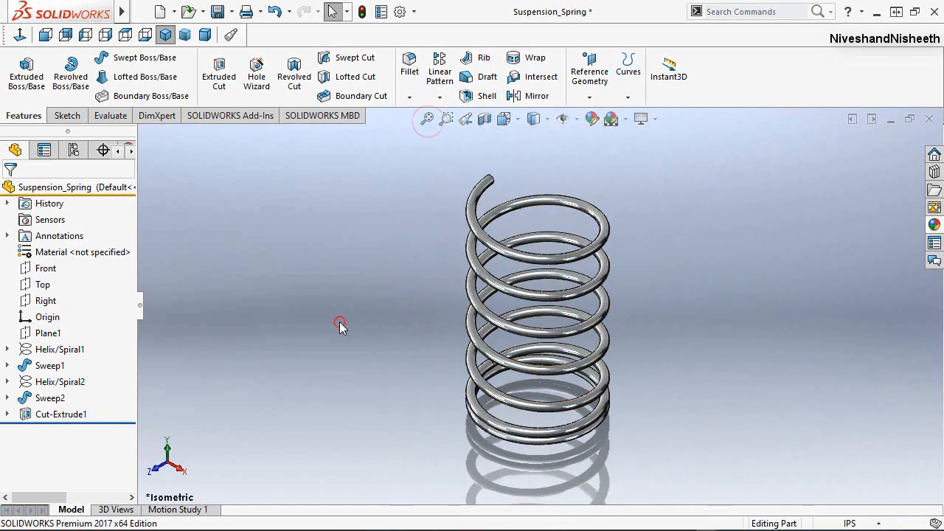
pyautogui.hotkey('ctrl', 's')
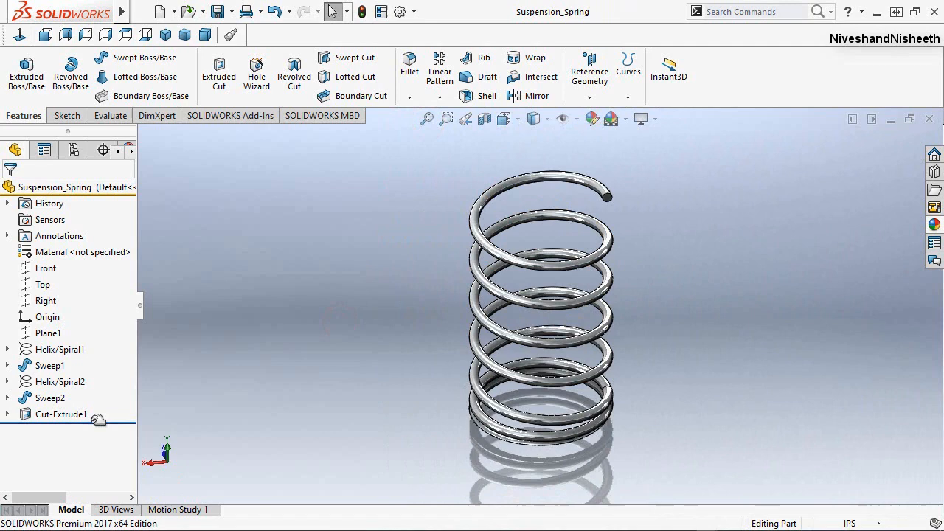
# Step: Expand the extruded cut feature and show its hidden sketch
pyautogui.click(7, 415)
pyautogui.click(42, 432)
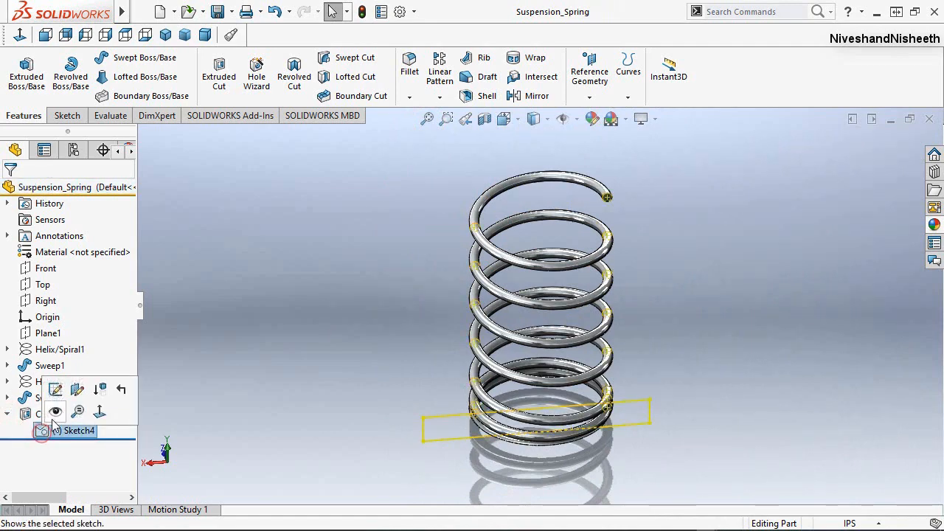
pyautogui.click(58, 413)
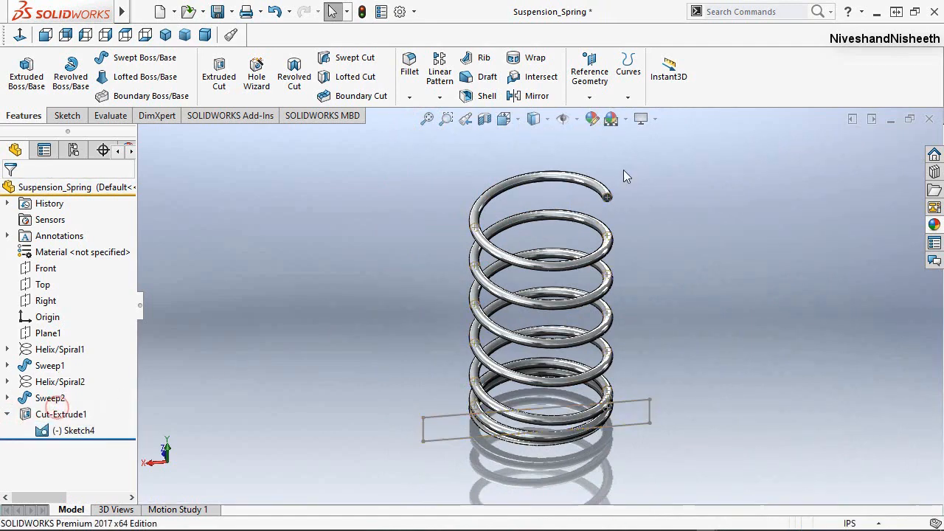
# Step: Create a reference plane parallel to the Top plane, coincident with the sketch centre point on the spring's upper wire end
pyautogui.scroll(-4, 624, 170)
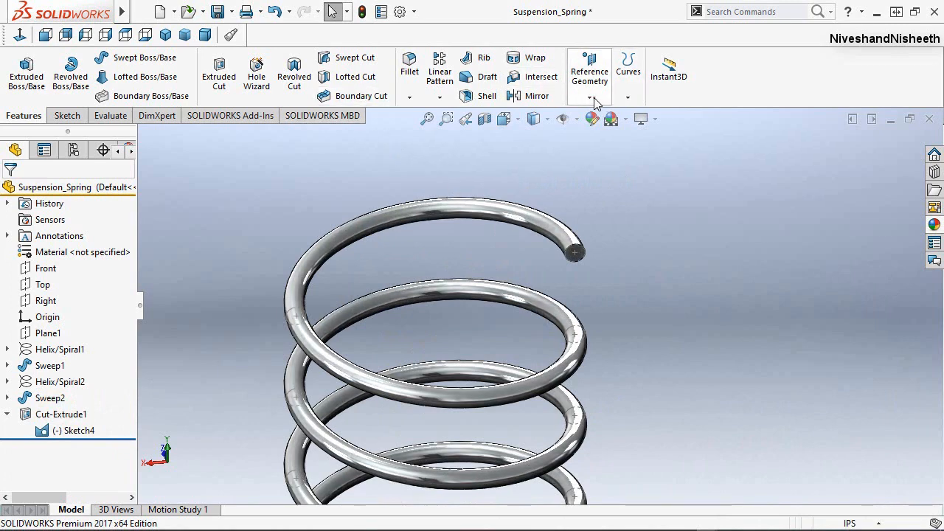
pyautogui.click(590, 98)
pyautogui.click(603, 117)
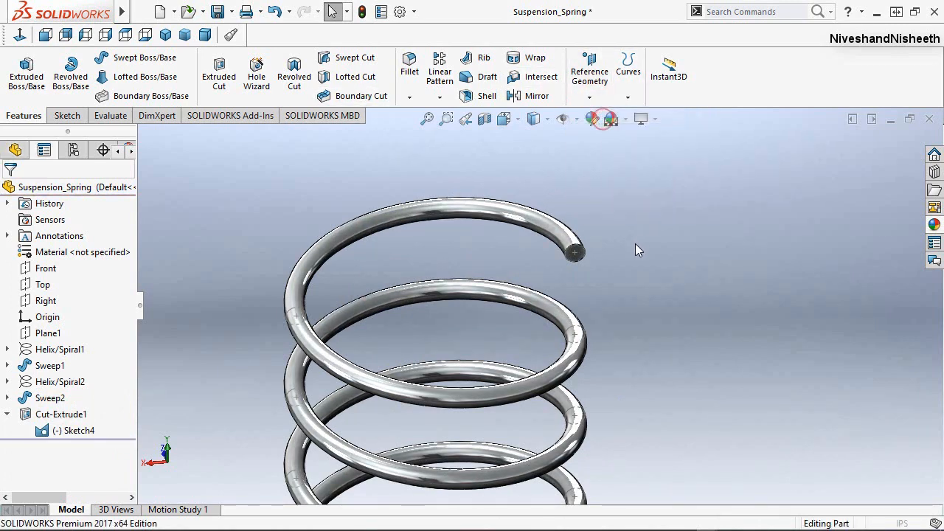
pyautogui.click(574, 254)
pyautogui.scroll(13, 591, 202)
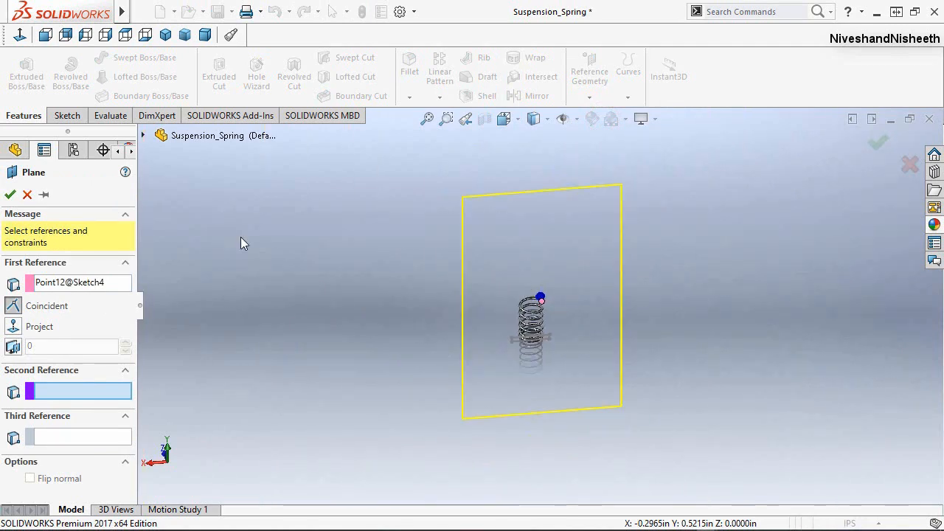
pyautogui.click(140, 135)
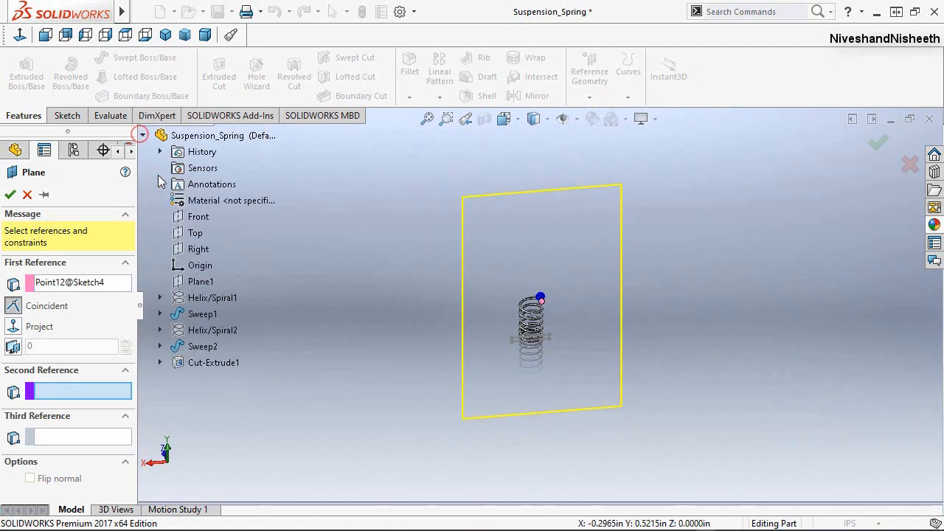
pyautogui.click(194, 233)
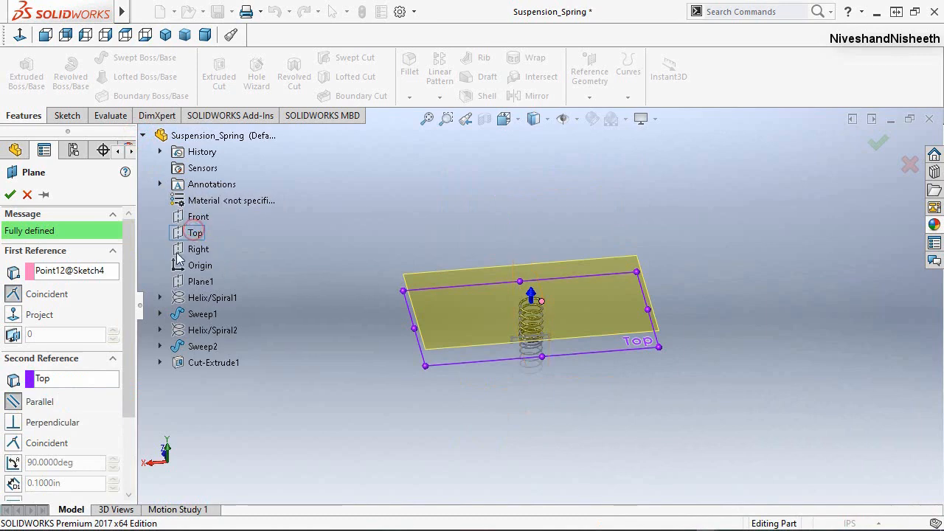
pyautogui.click(10, 195)
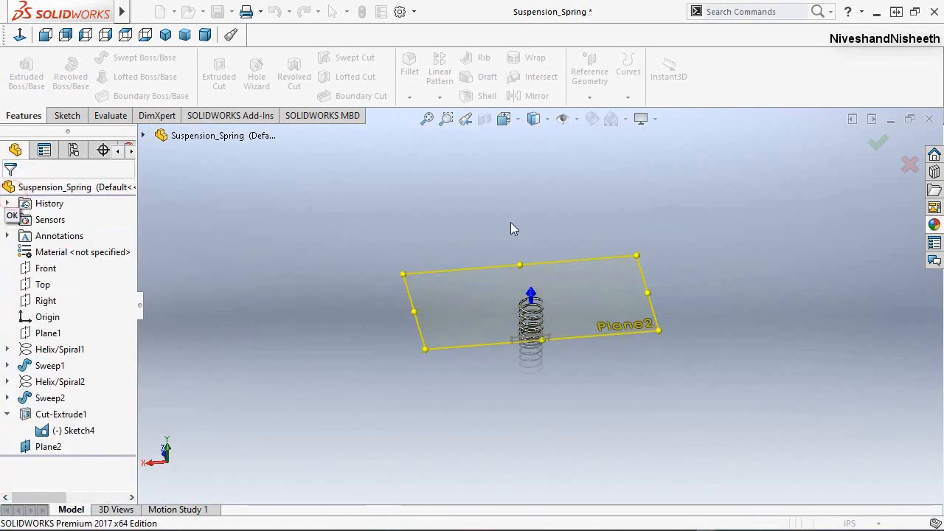
pyautogui.click(507, 218)
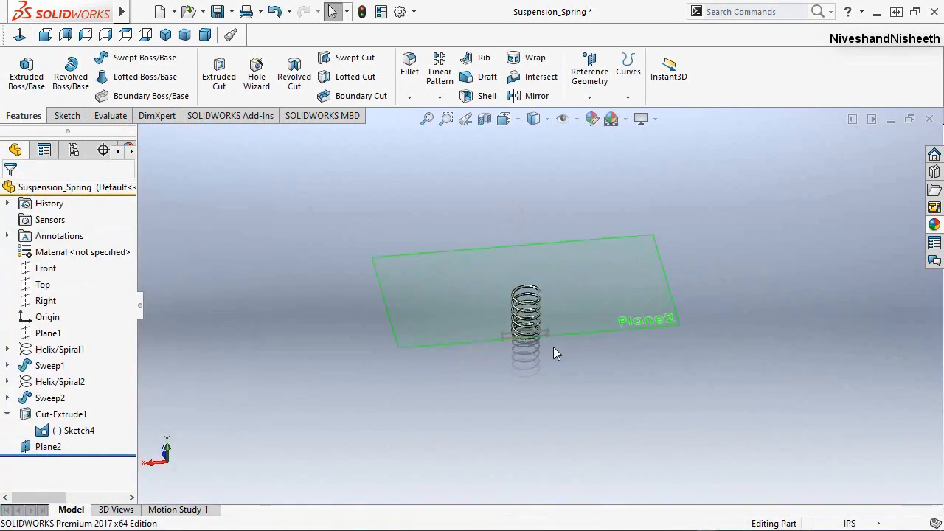
# Step: Hide the extruded cut's sketch
pyautogui.scroll(-2, 553, 346)
pyautogui.click(58, 433)
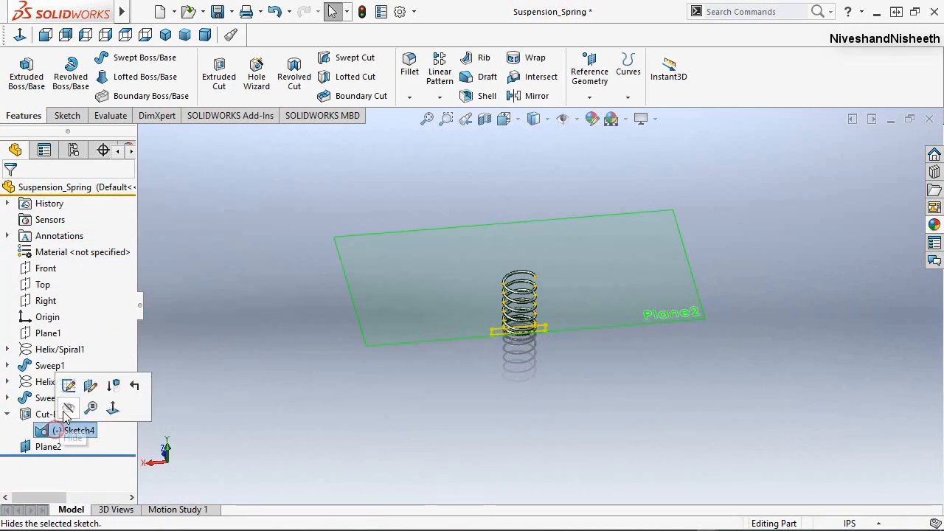
pyautogui.click(67, 411)
pyautogui.moveTo(421, 439)
pyautogui.mouseDown(button='middle')
pyautogui.moveTo(609, 234)
pyautogui.moveTo(512, 301)
pyautogui.mouseUp(button='middle')
pyautogui.scroll(-2, 524, 270)
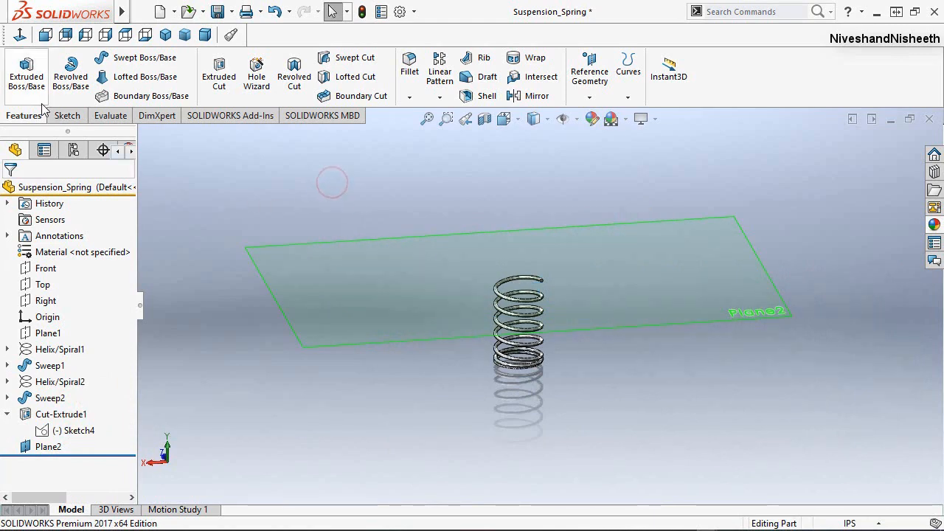
# Step: Start a sketch on the new plane at the spring's upper end and show the extruded cut's sketch for reference
pyautogui.click(67, 118)
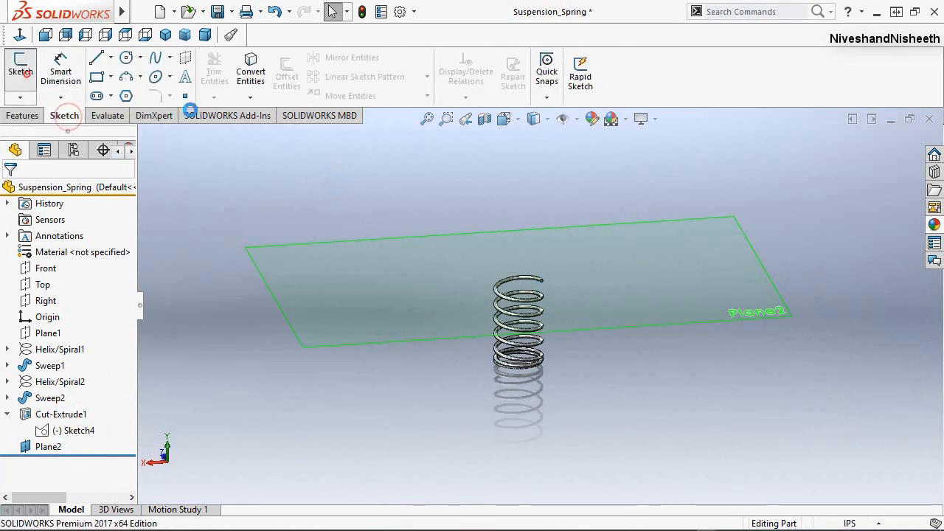
pyautogui.click(21, 68)
pyautogui.click(662, 220)
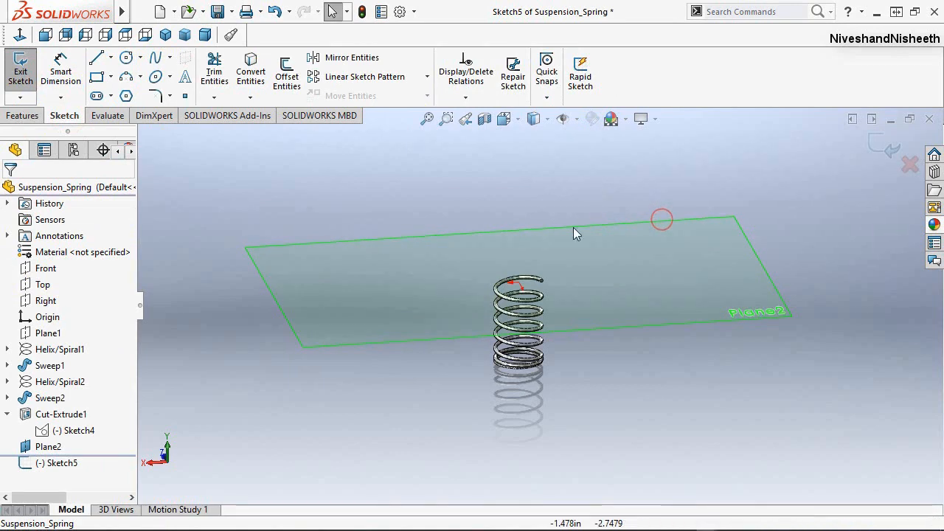
pyautogui.scroll(-10, 537, 269)
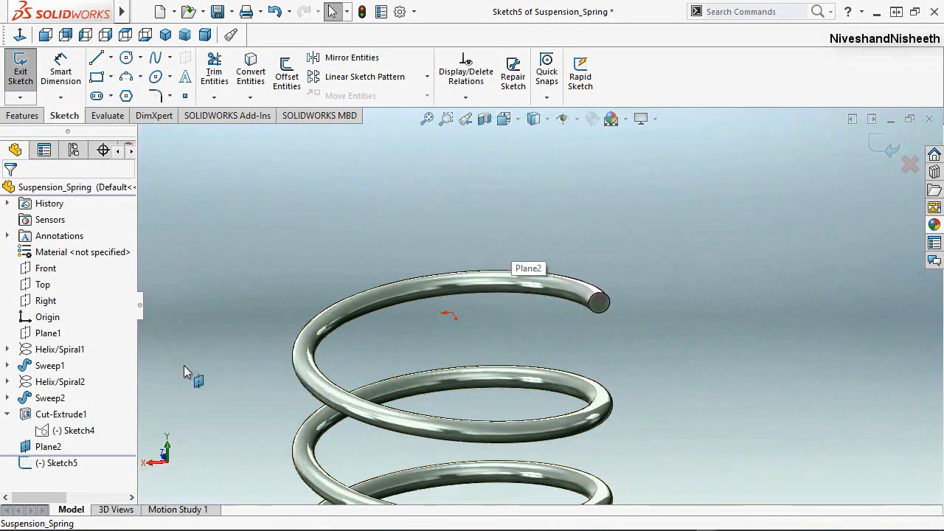
pyautogui.click(66, 434)
pyautogui.click(79, 413)
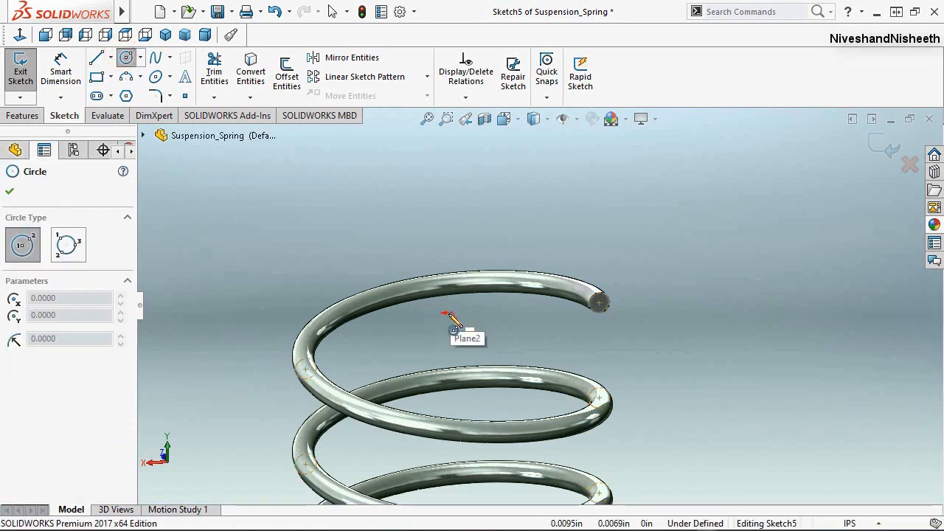
# Step: Draw a circle centred on the origin through the upper wire end's centre point, and finish the sketch
pyautogui.click(444, 313)
pyautogui.scroll(-2, 573, 317)
pyautogui.scroll(-2, 576, 323)
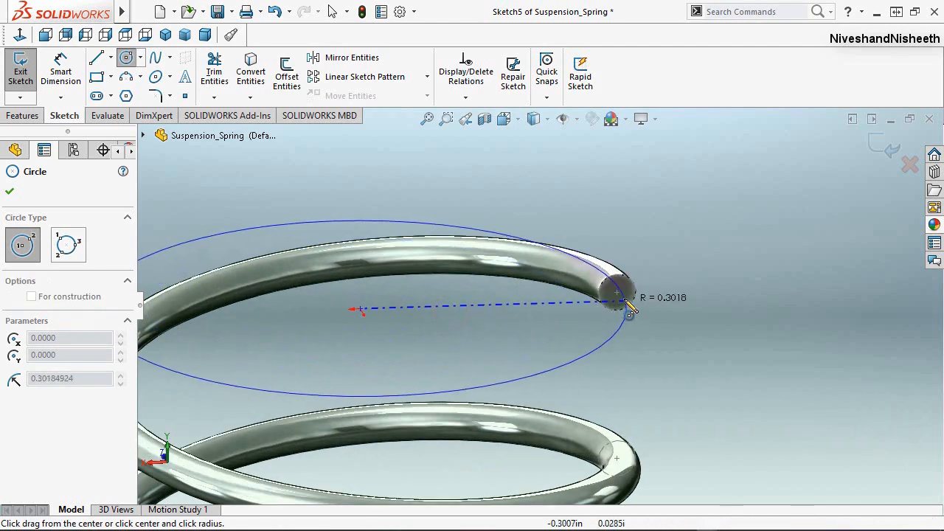
pyautogui.click(624, 296)
pyautogui.rightClick(703, 218)
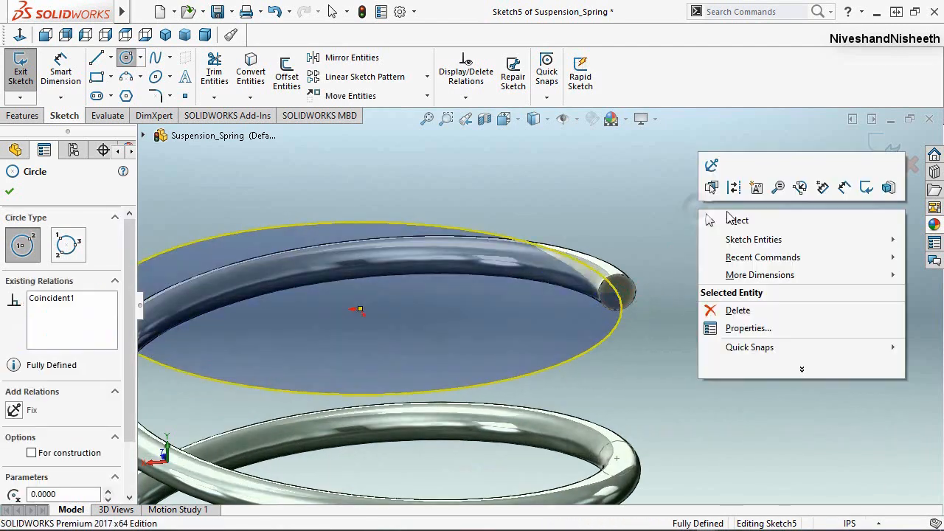
pyautogui.click(728, 219)
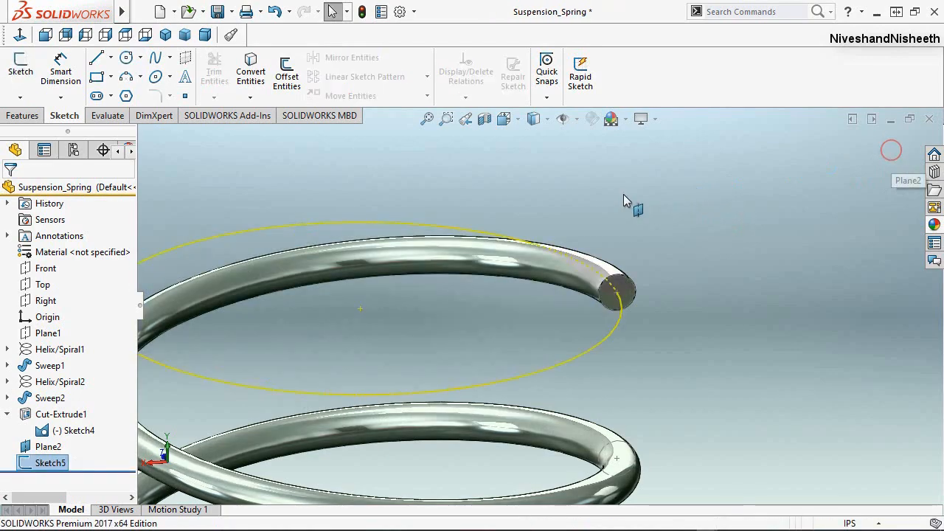
# Step: Restore the earlier isometric view, then hide the new plane and the extruded cut's sketch
pyautogui.click(465, 120)
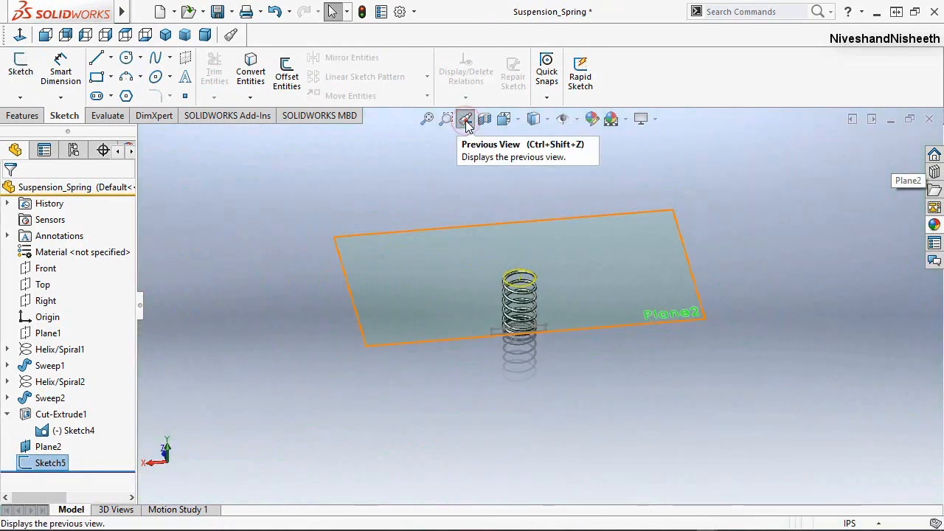
pyautogui.click(466, 120)
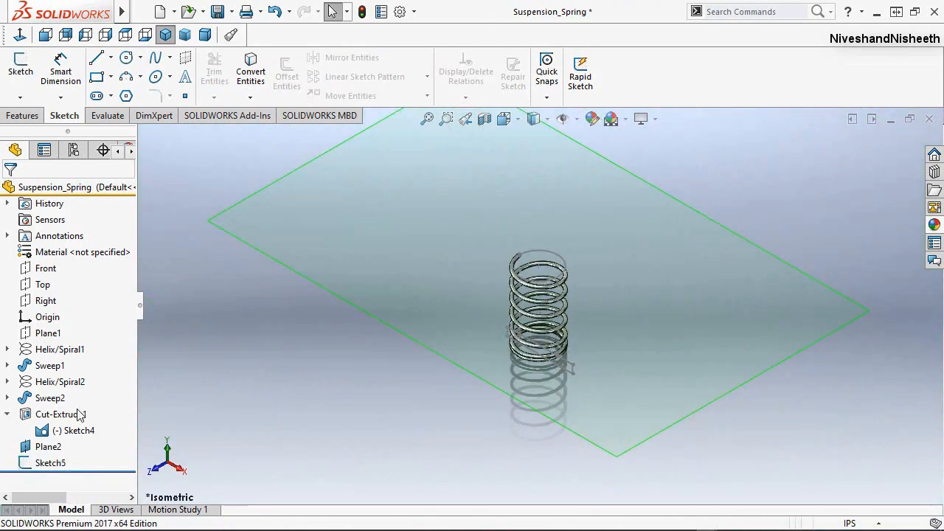
pyautogui.click(56, 446)
pyautogui.click(94, 423)
pyautogui.click(269, 409)
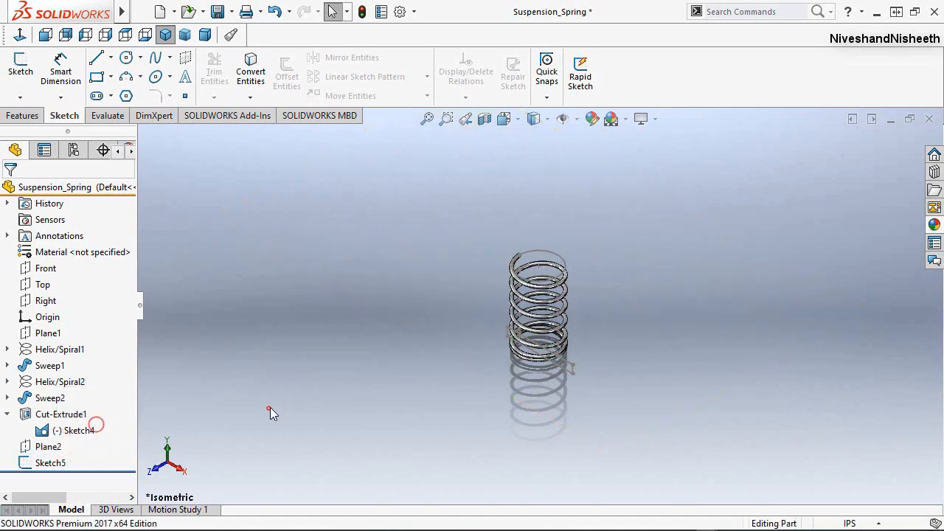
pyautogui.scroll(-4, 544, 323)
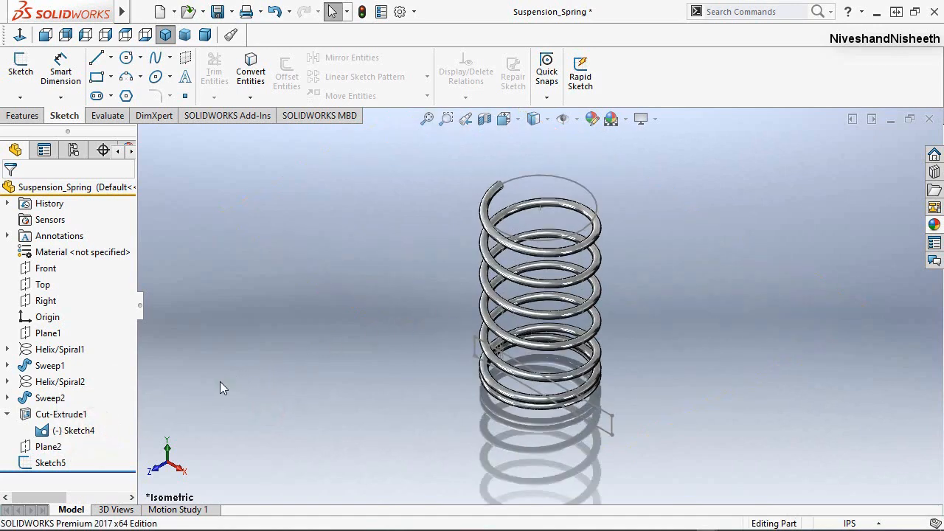
pyautogui.click(74, 431)
pyautogui.click(91, 414)
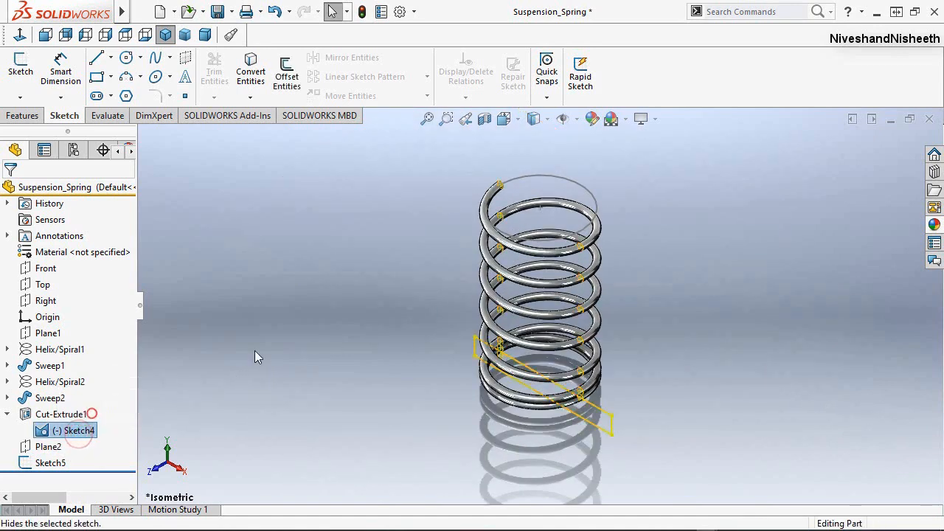
pyautogui.click(254, 350)
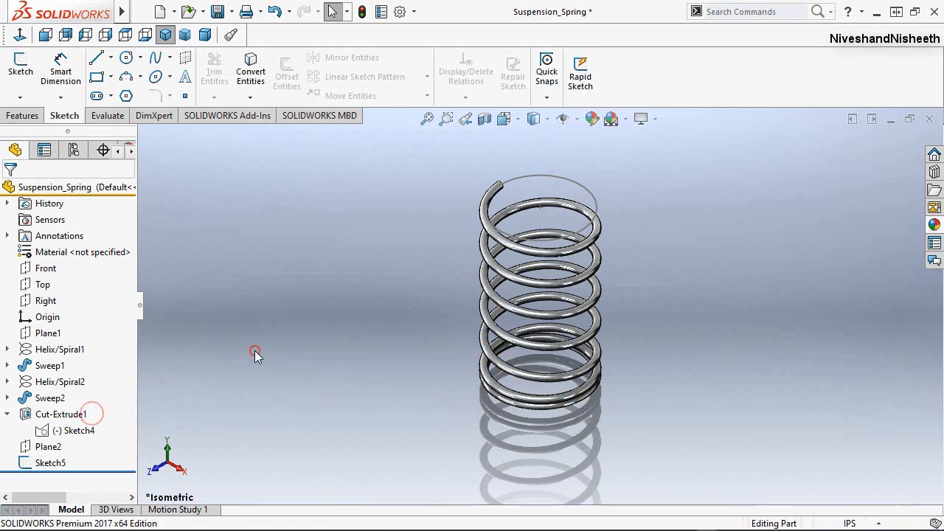
# Step: Create a clockwise helix from the circle, rising away from the spring, with 0.044 in pitch, 2 revolutions and 270° start angle
pyautogui.click(26, 116)
pyautogui.click(631, 98)
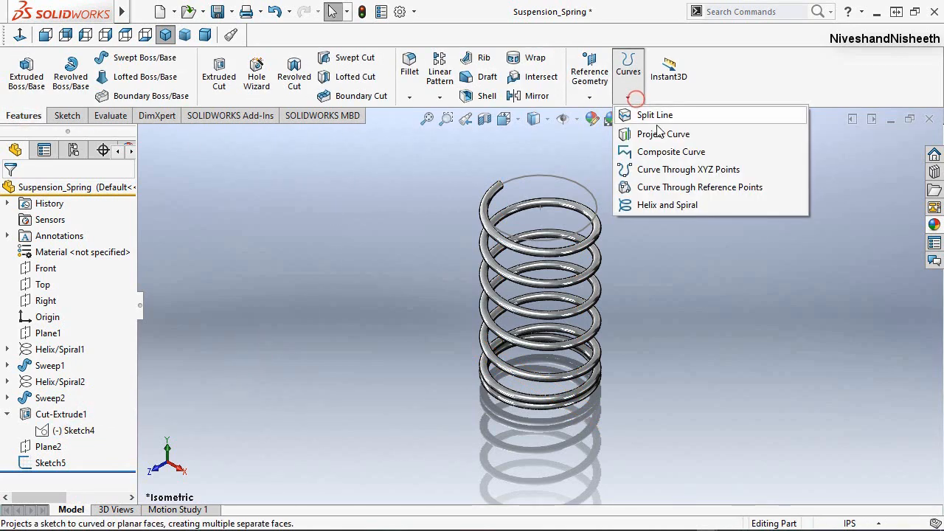
pyautogui.click(685, 205)
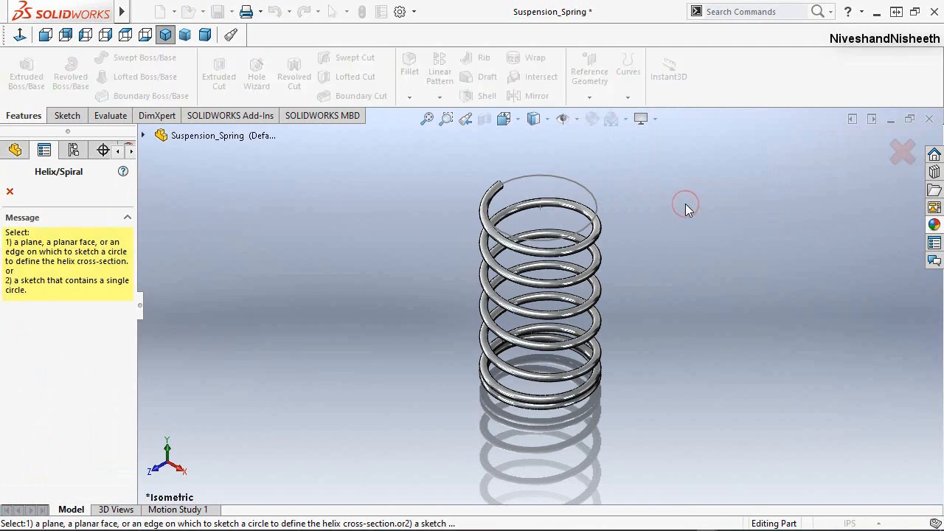
pyautogui.scroll(-5, 560, 159)
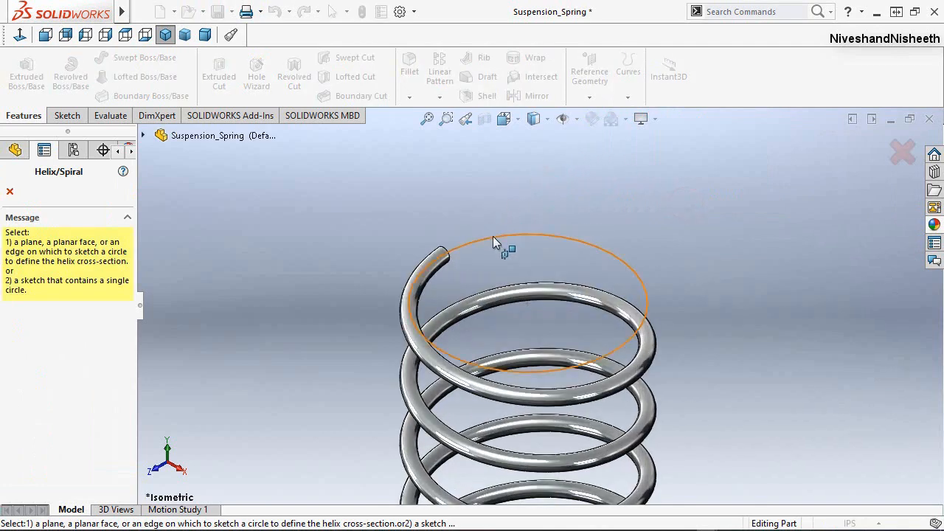
pyautogui.click(493, 237)
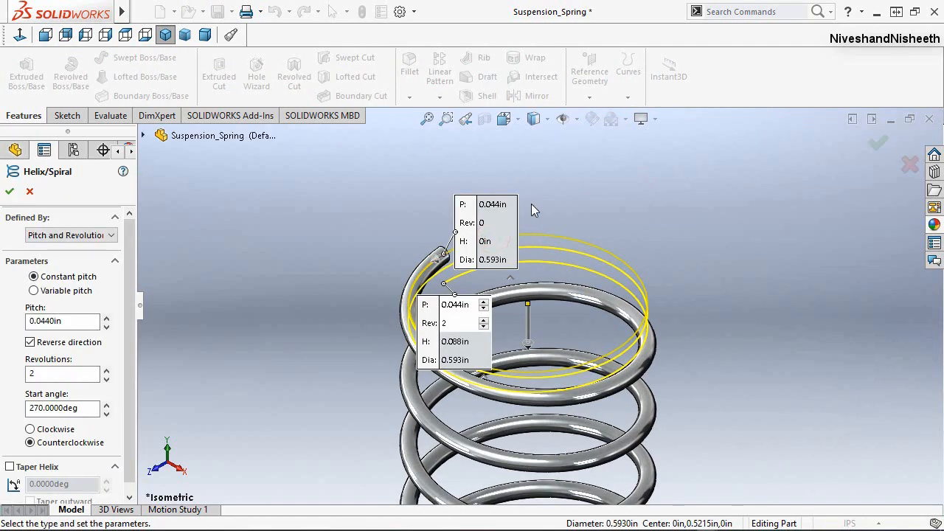
pyautogui.moveTo(462, 210); pyautogui.dragTo(358, 247)
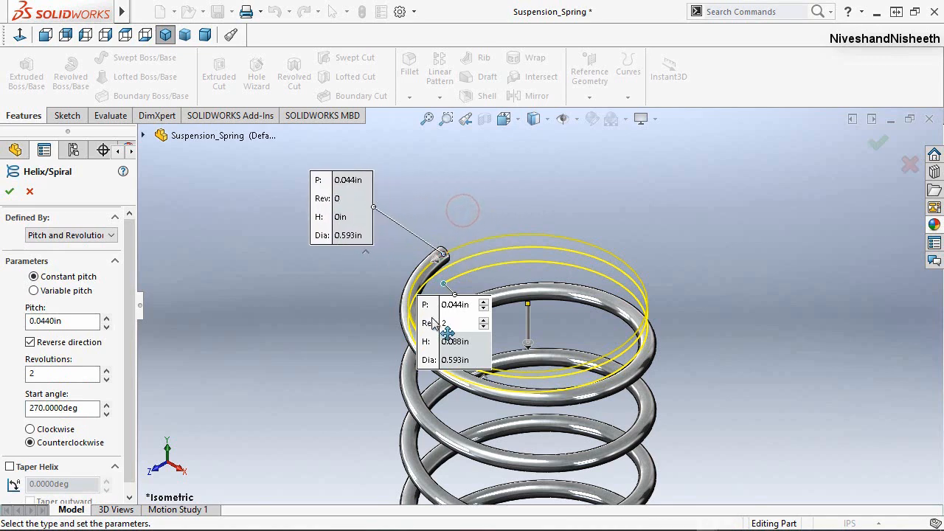
pyautogui.moveTo(434, 323); pyautogui.dragTo(665, 197)
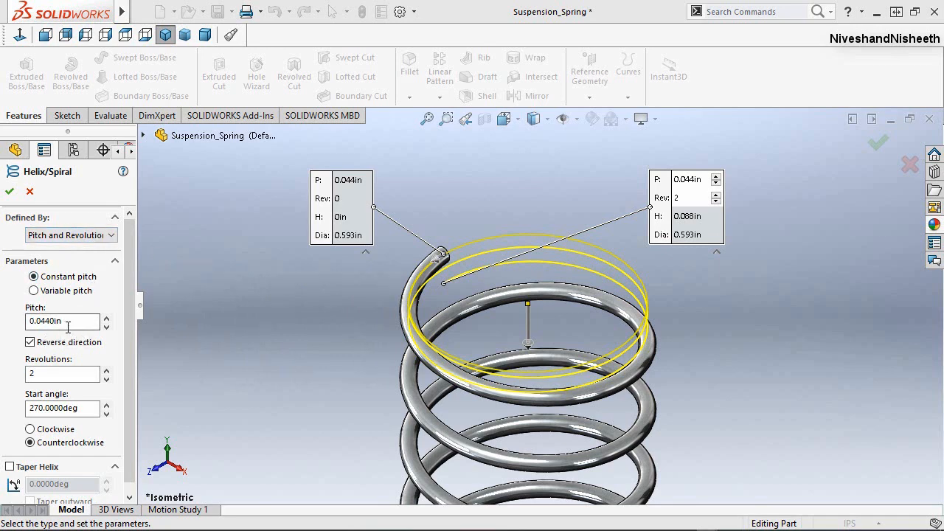
pyautogui.click(31, 342)
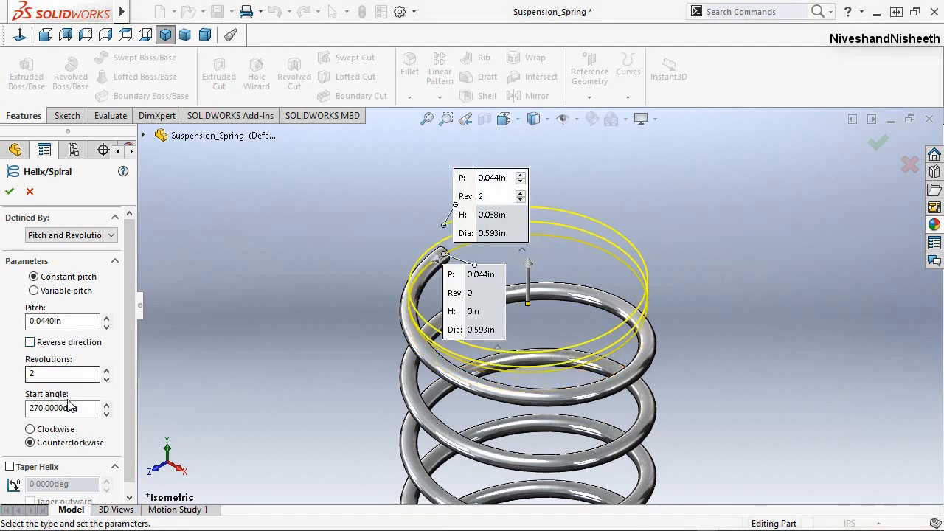
pyautogui.click(30, 430)
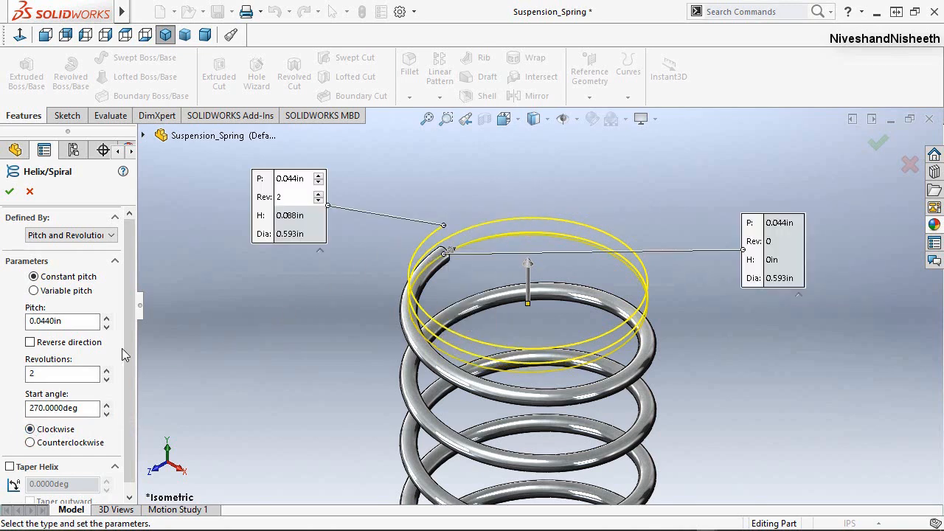
pyautogui.click(9, 193)
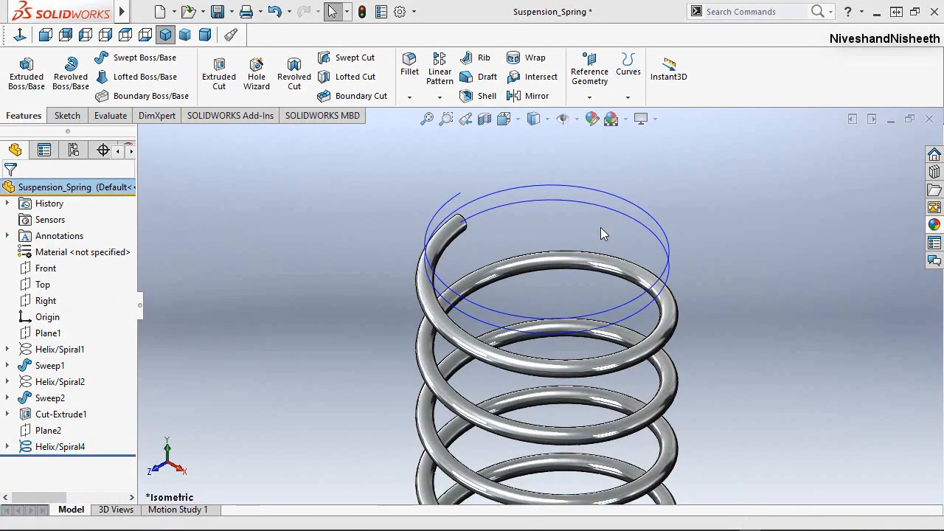
# Step: Examine where the new helix meets the spring's upper wire end
pyautogui.moveTo(622, 259)
pyautogui.mouseDown(button='middle')
pyautogui.moveTo(577, 241)
pyautogui.moveTo(504, 255)
pyautogui.mouseUp(button='middle')
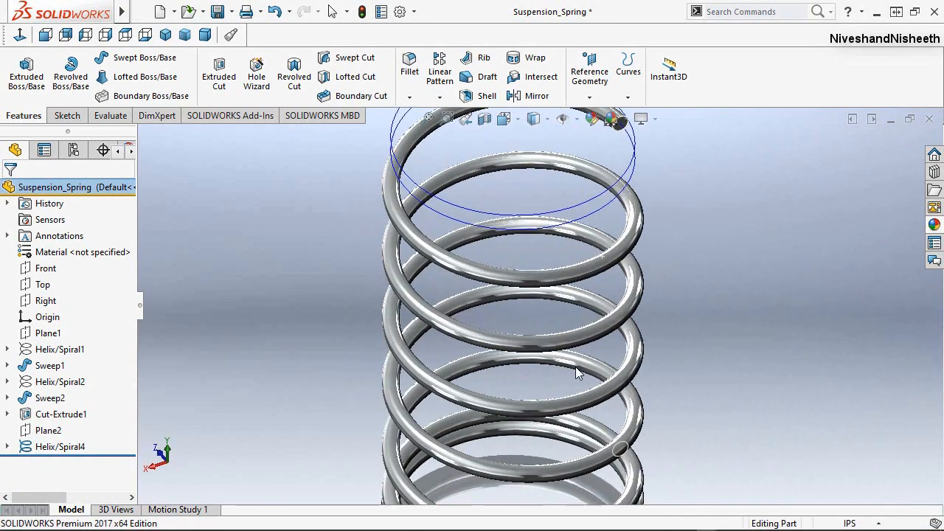
pyautogui.scroll(-3, 577, 373)
pyautogui.scroll(5, 591, 360)
pyautogui.scroll(2, 579, 179)
pyautogui.scroll(-5, 578, 179)
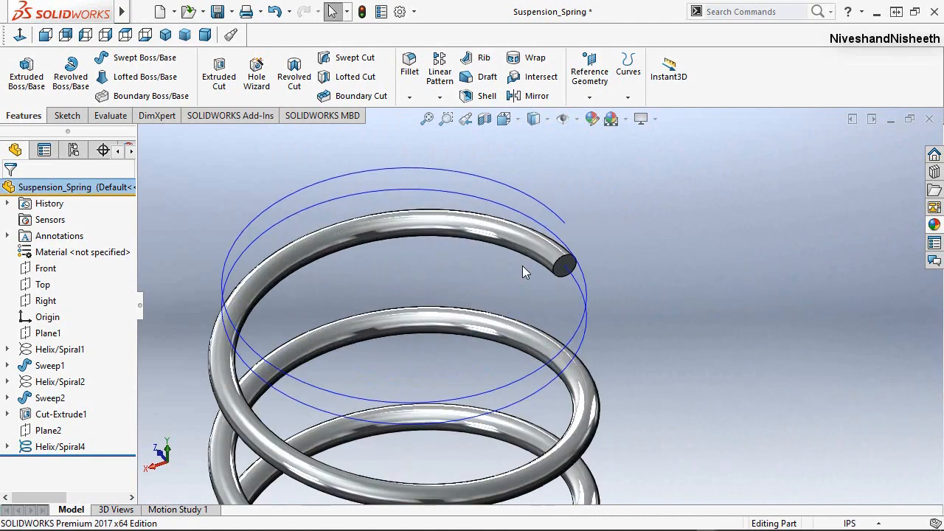
# Step: Sketch on the spring's flat upper wire end face, convert its circular edge into the sketch, and finish the sketch
pyautogui.click(64, 115)
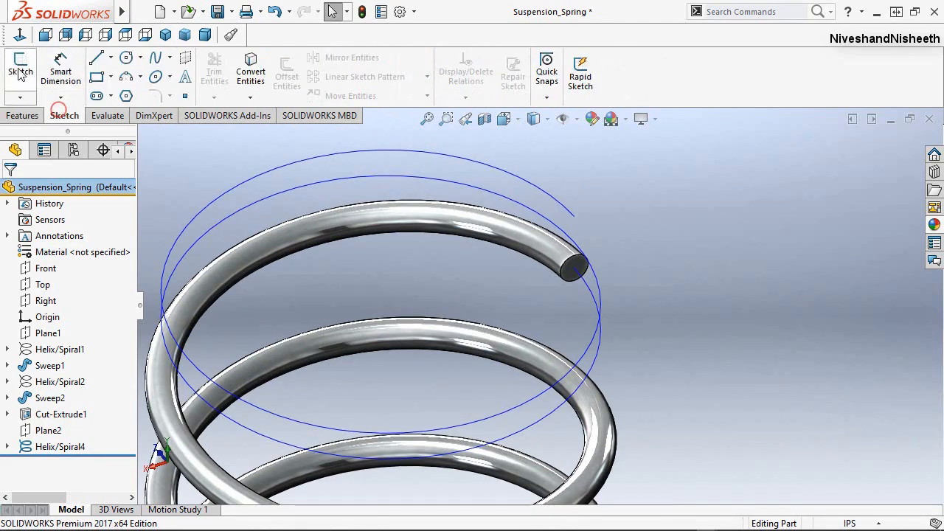
pyautogui.click(20, 67)
pyautogui.scroll(-4, 607, 246)
pyautogui.click(545, 295)
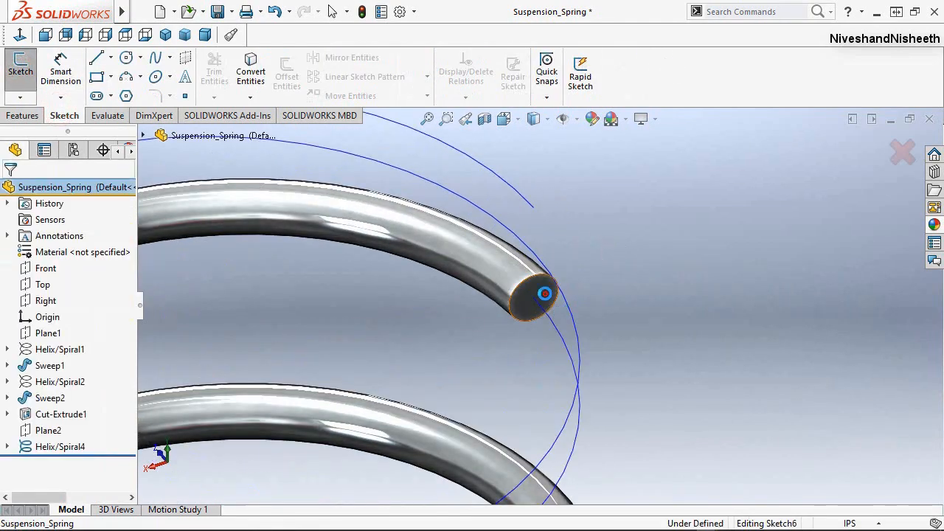
pyautogui.click(259, 71)
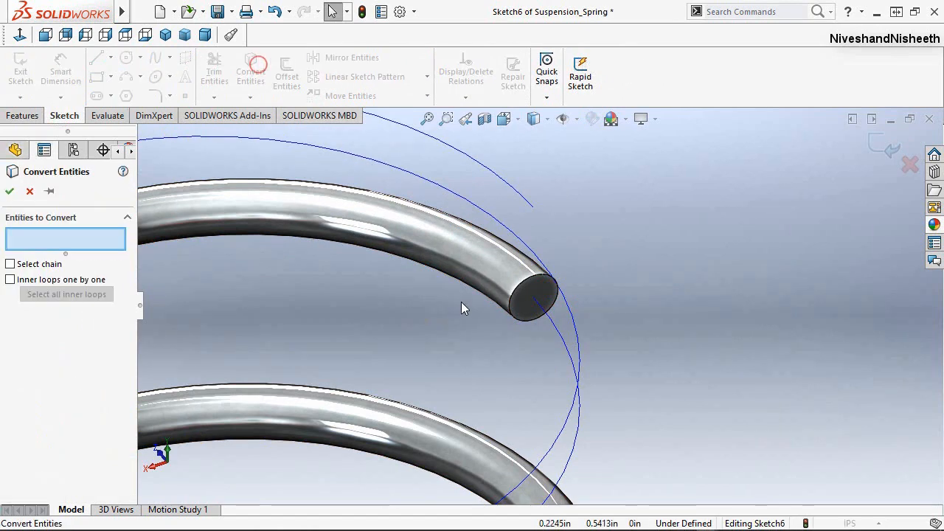
pyautogui.click(508, 310)
pyautogui.click(878, 142)
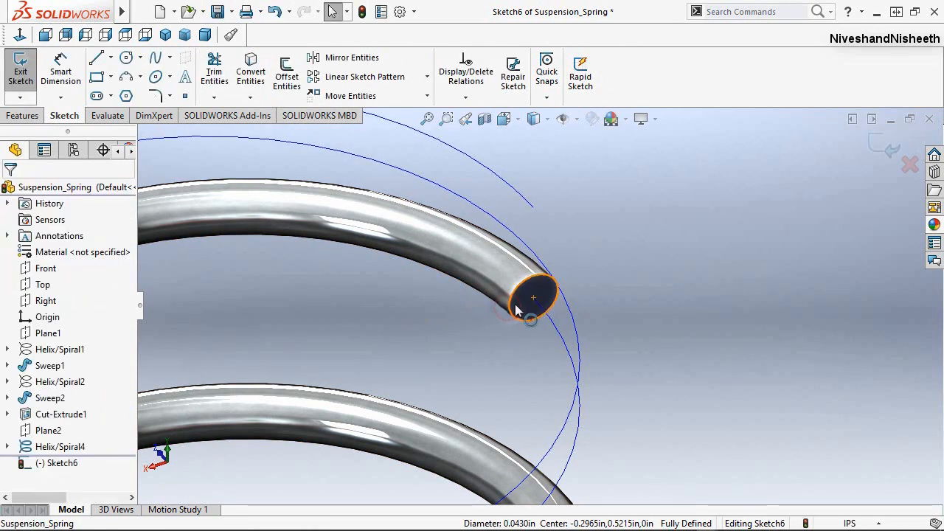
pyautogui.click(885, 146)
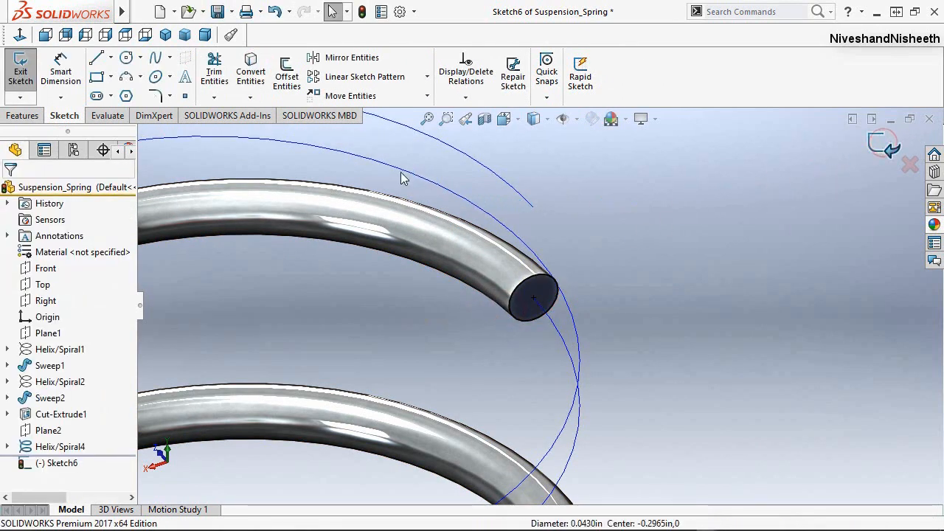
# Step: Sweep the converted wire-end circle along the new two-revolution helix to form the upper end coil
pyautogui.click(22, 115)
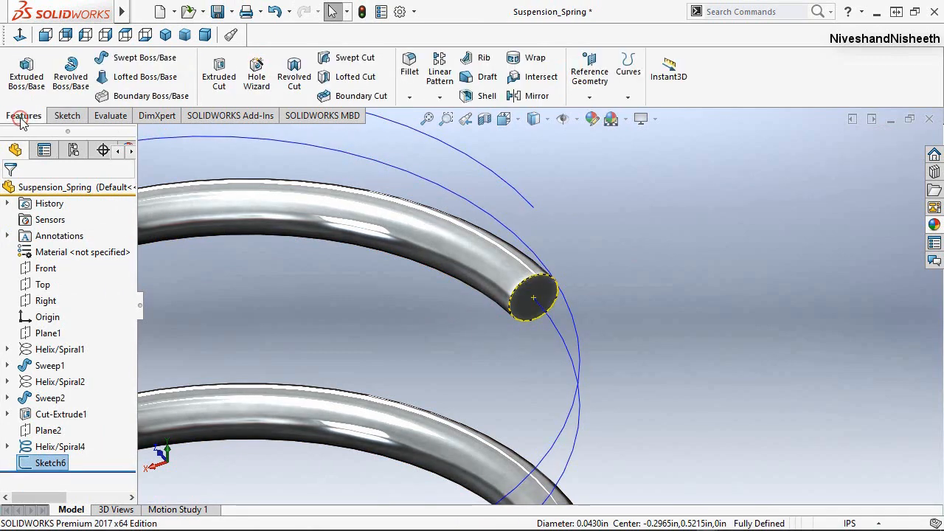
pyautogui.click(145, 58)
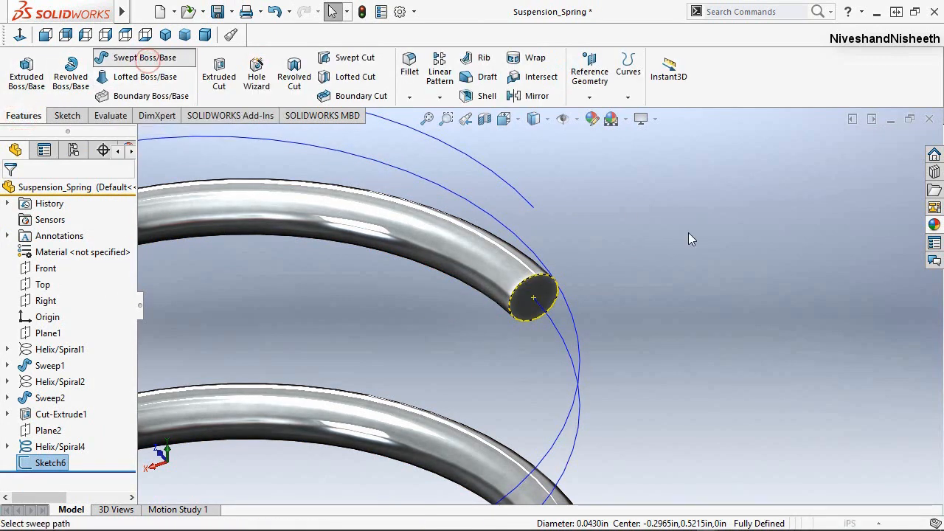
pyautogui.click(577, 340)
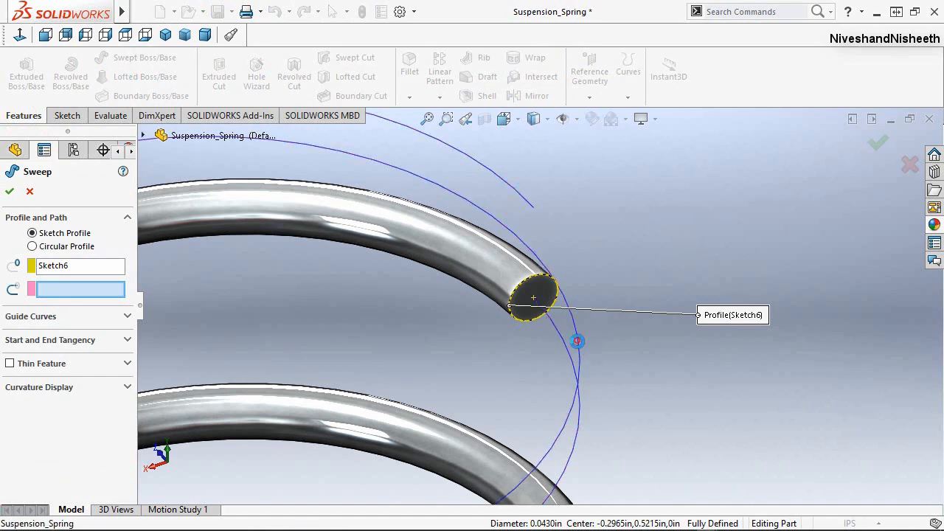
pyautogui.click(9, 191)
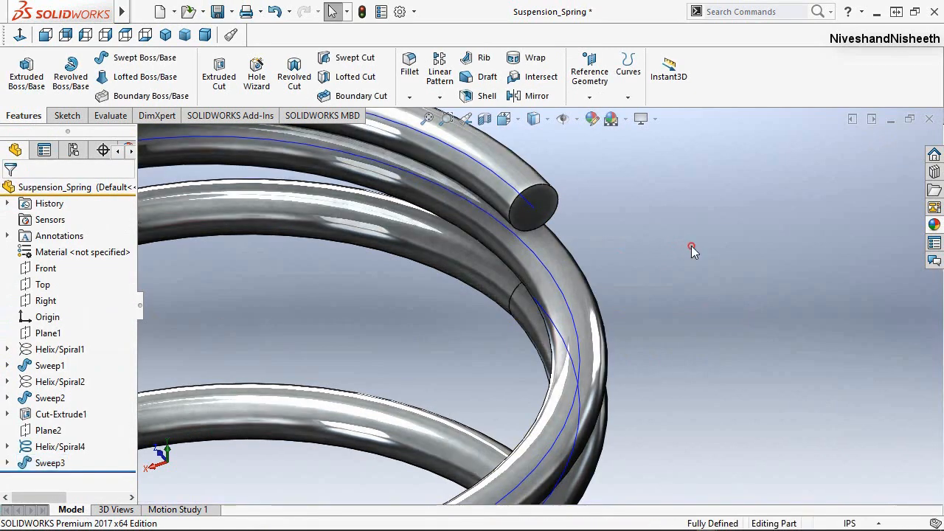
# Step: Hide the upper end coil's helix and set the isometric view
pyautogui.click(465, 121)
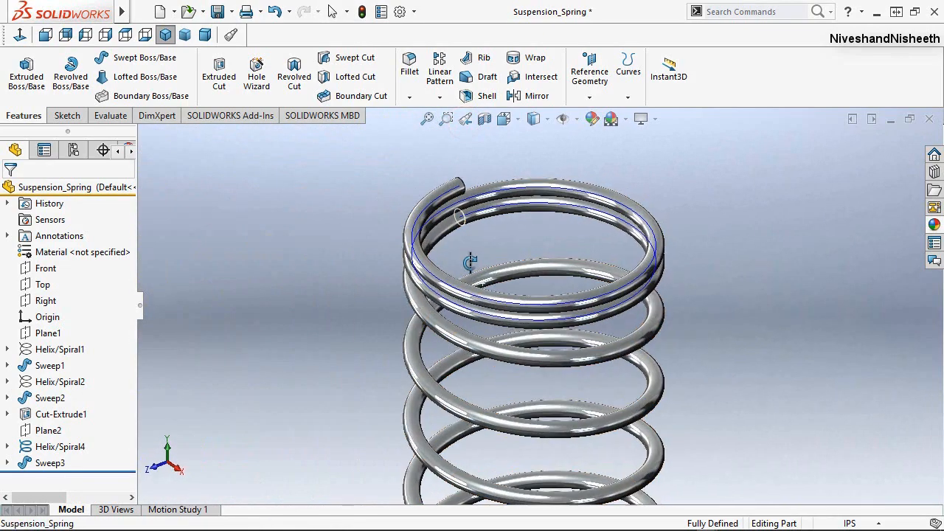
pyautogui.moveTo(470, 261); pyautogui.dragTo(463, 239, button='middle')
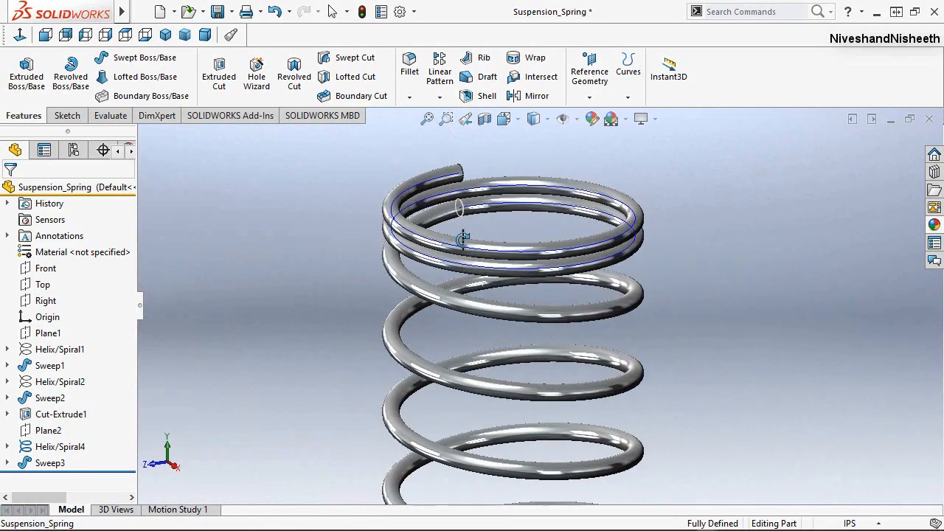
pyautogui.click(42, 446)
pyautogui.click(52, 419)
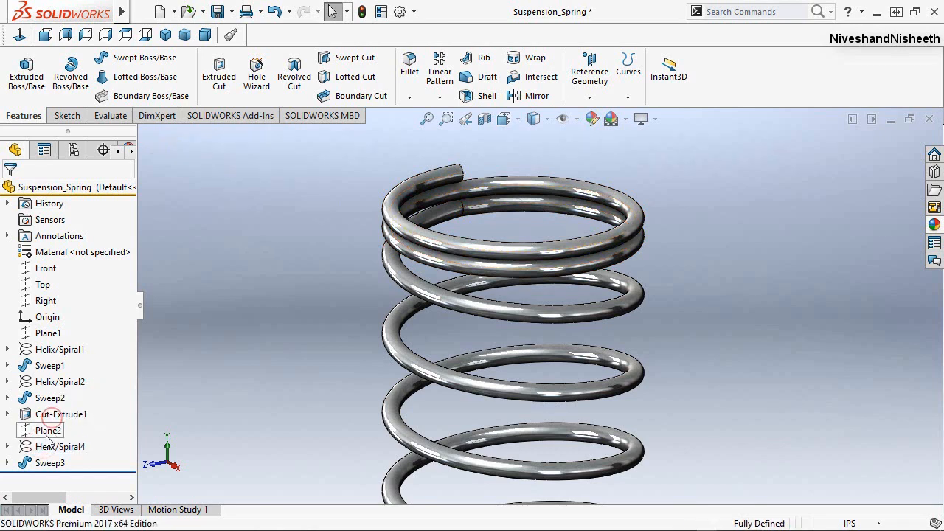
pyautogui.click(7, 463)
pyautogui.click(302, 347)
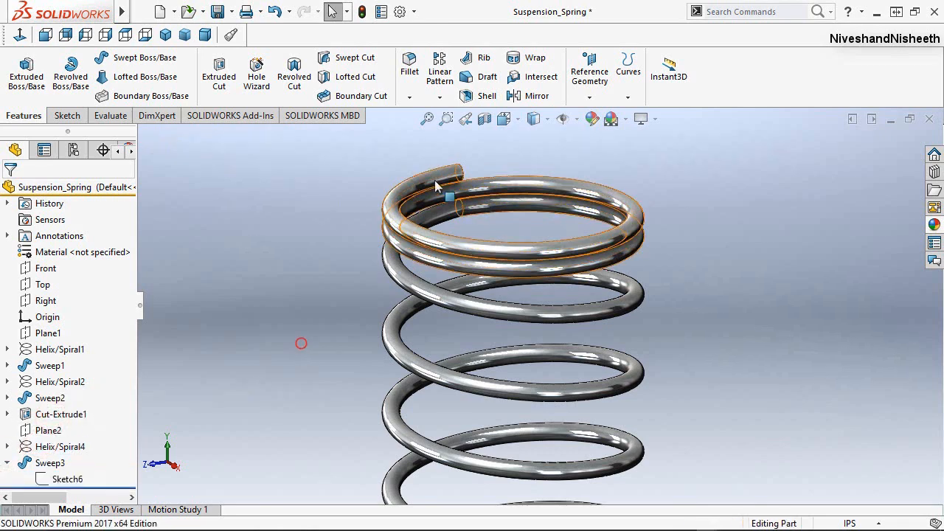
pyautogui.click(167, 37)
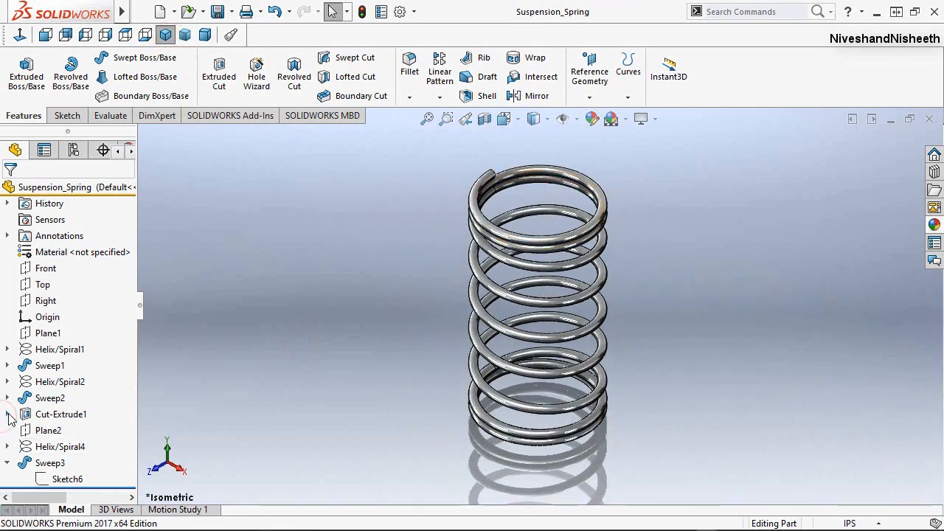
# Step: Show the sketch of the extruded cut again
pyautogui.click(7, 415)
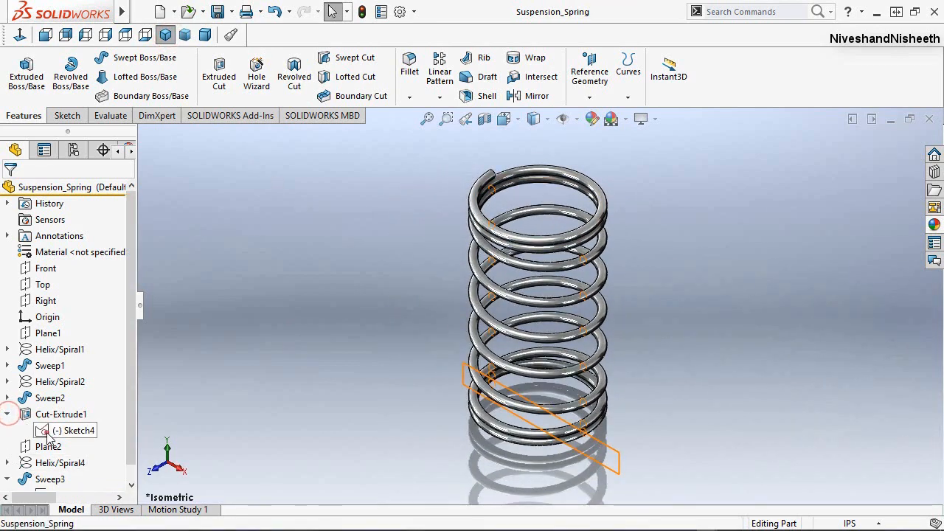
pyautogui.click(68, 430)
pyautogui.click(61, 412)
pyautogui.click(400, 346)
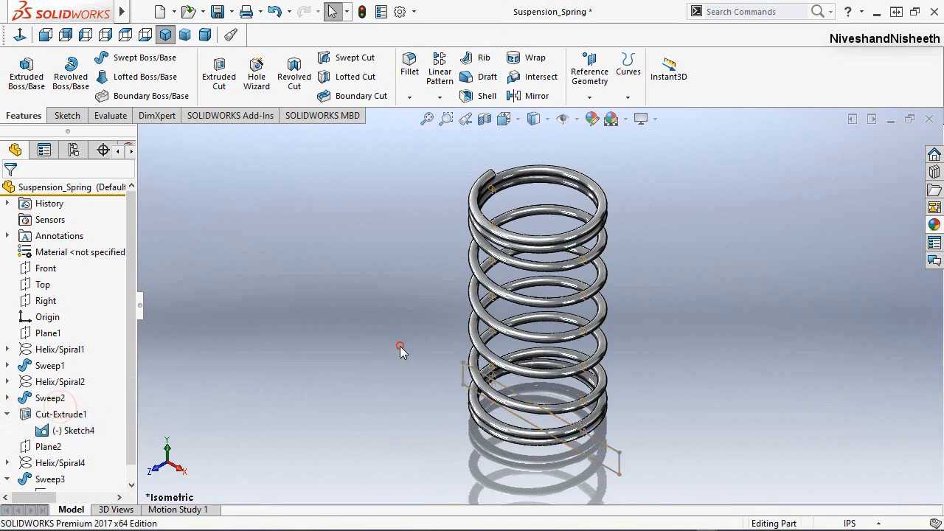
# Step: Create a reference plane through three centre points of the cut's sketch: the upper body-wire end and two coil sections on the opposite side
pyautogui.click(590, 97)
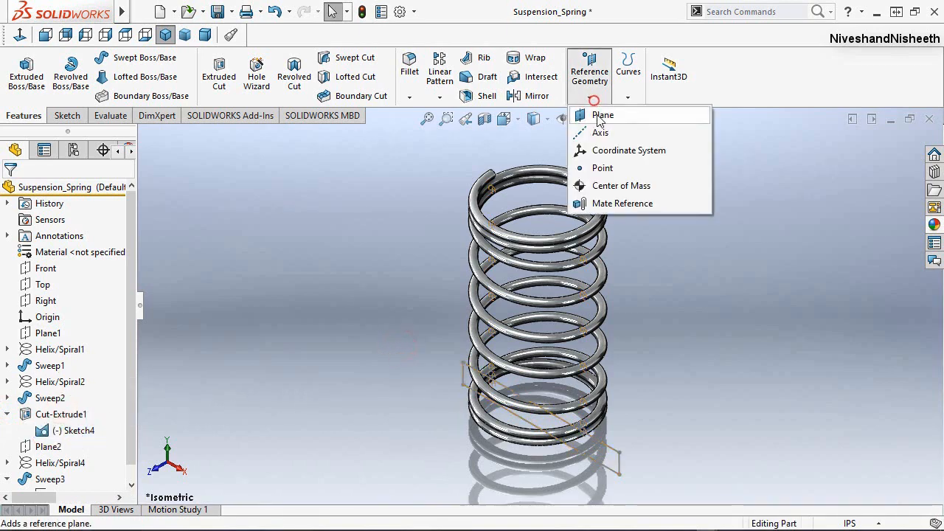
pyautogui.click(599, 122)
pyautogui.scroll(-5, 505, 205)
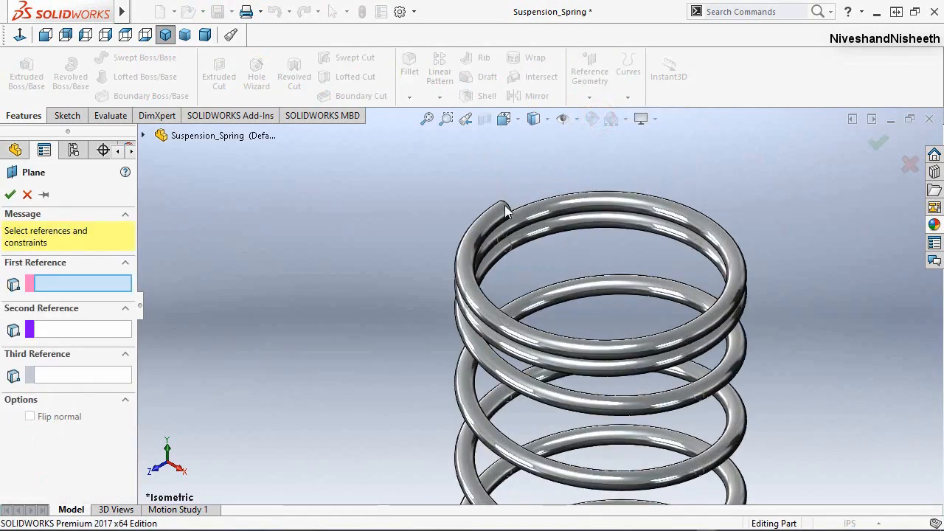
pyautogui.click(509, 276)
pyautogui.scroll(4, 554, 270)
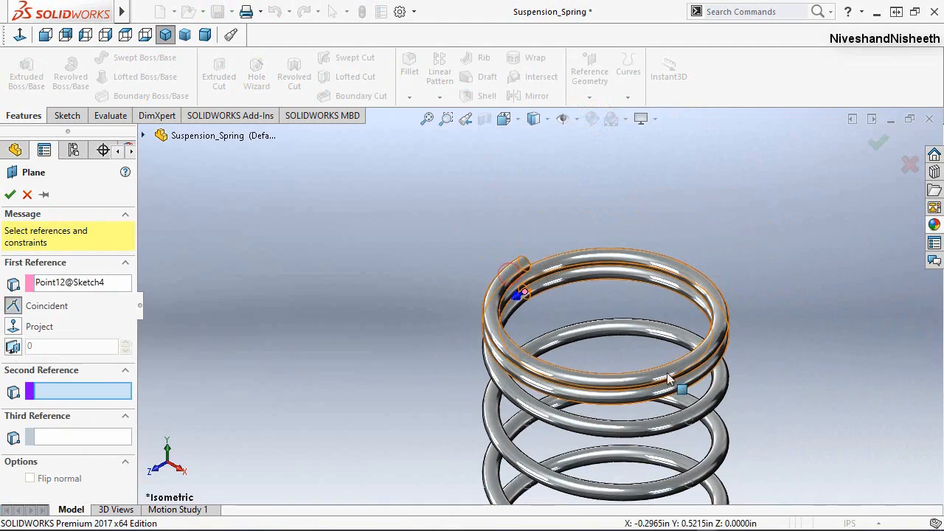
pyautogui.scroll(2, 675, 299)
pyautogui.scroll(-5, 590, 377)
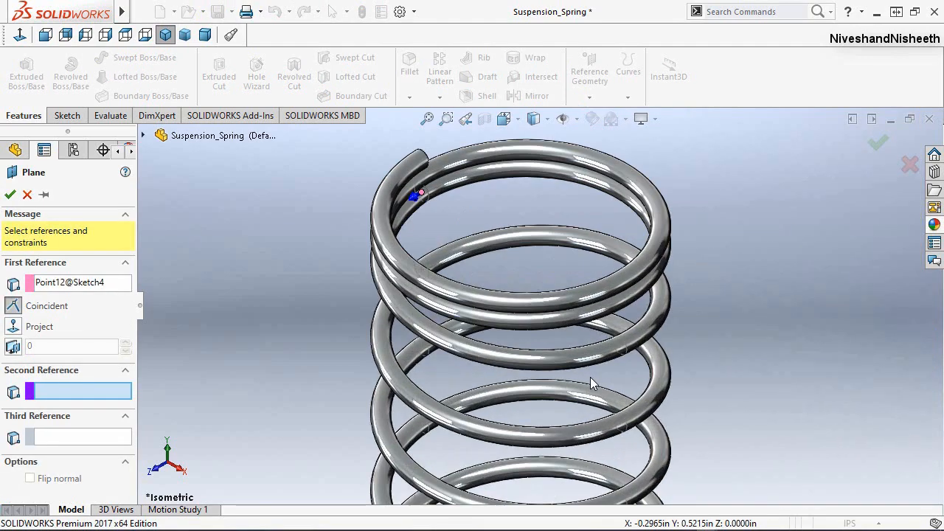
pyautogui.click(620, 333)
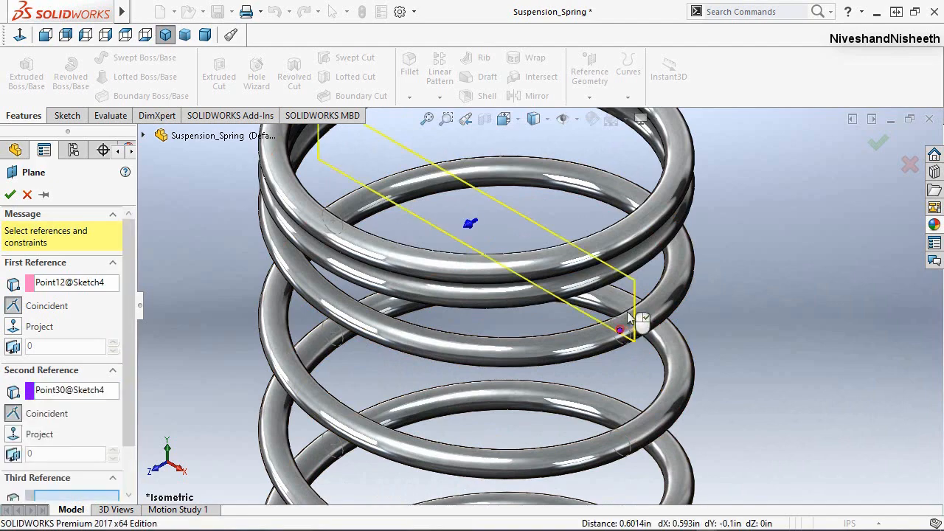
pyautogui.scroll(3, 636, 295)
pyautogui.scroll(-3, 557, 371)
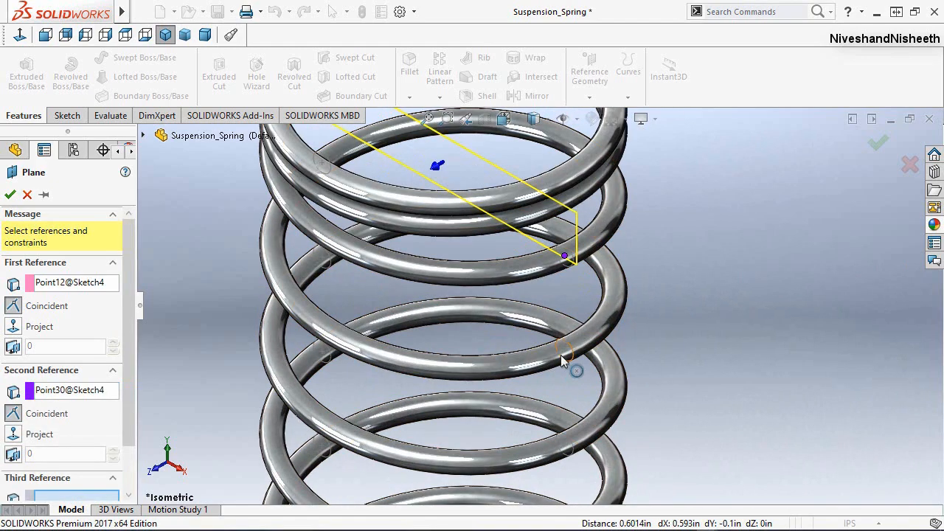
pyautogui.click(565, 352)
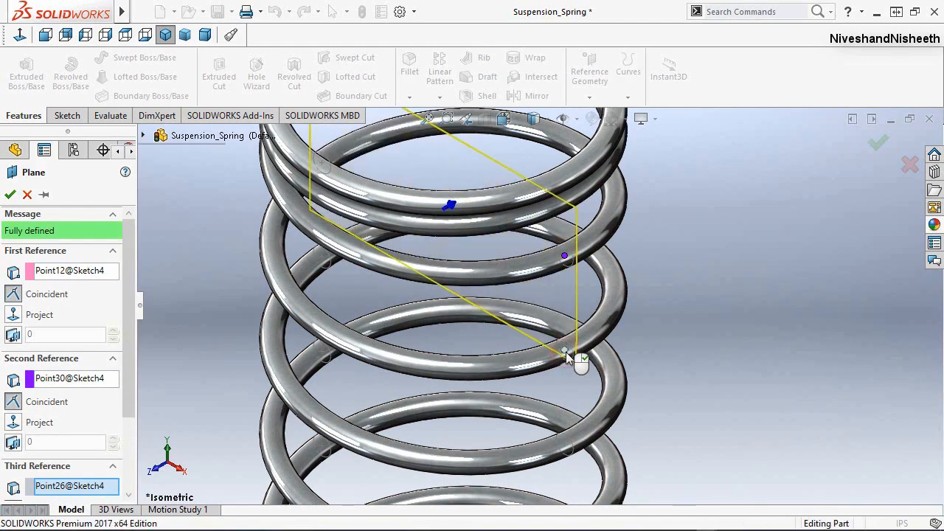
pyautogui.rightClick(565, 352)
pyautogui.scroll(2, 675, 264)
pyautogui.scroll(2, 504, 344)
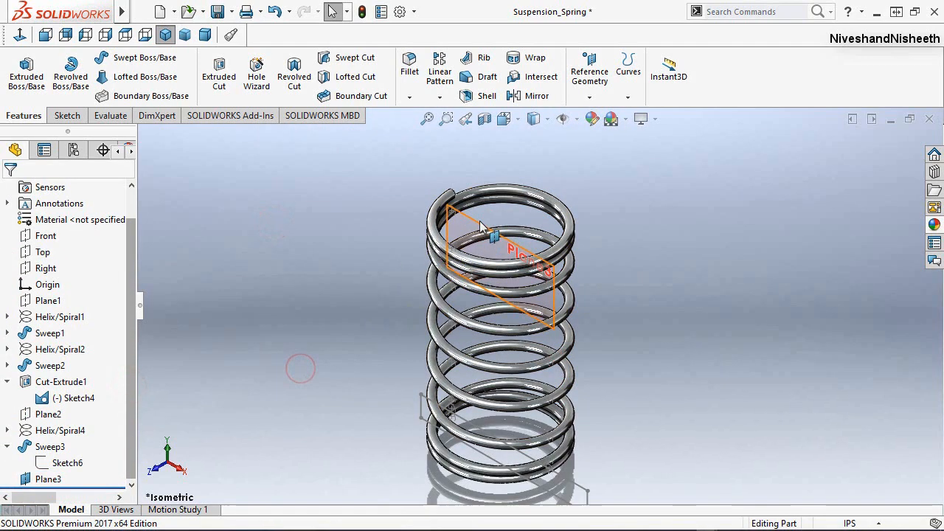
# Step: Start a sketch on the new plane and generate intersection curves for the whole Suspension_Spring part
pyautogui.click(270, 245)
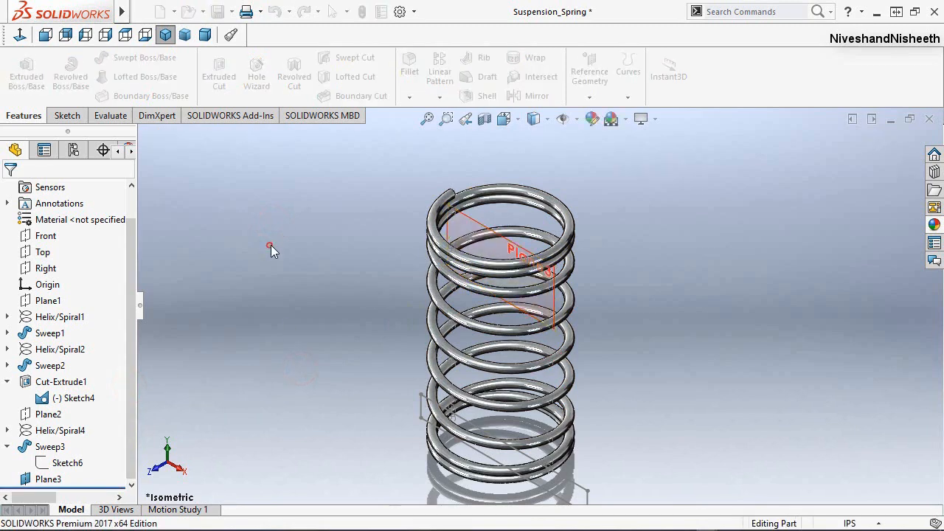
pyautogui.click(483, 235)
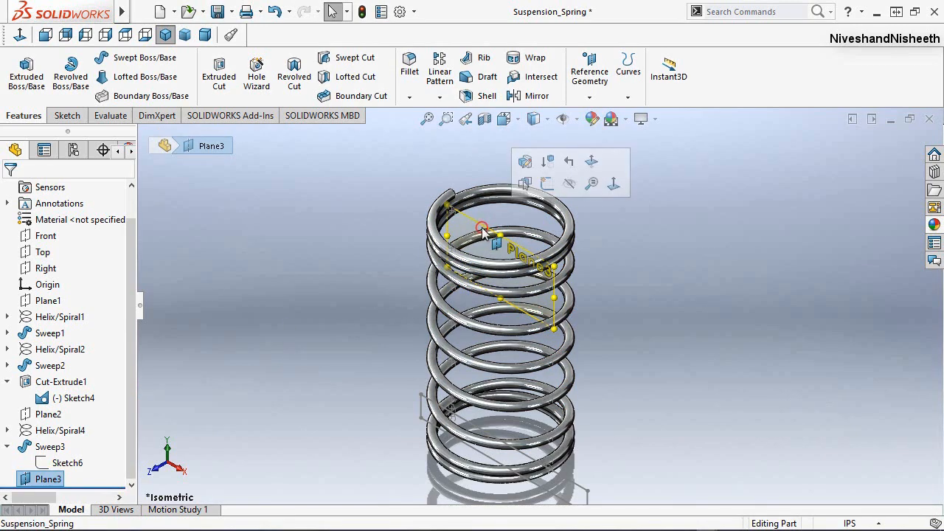
pyautogui.click(550, 180)
pyautogui.click(250, 98)
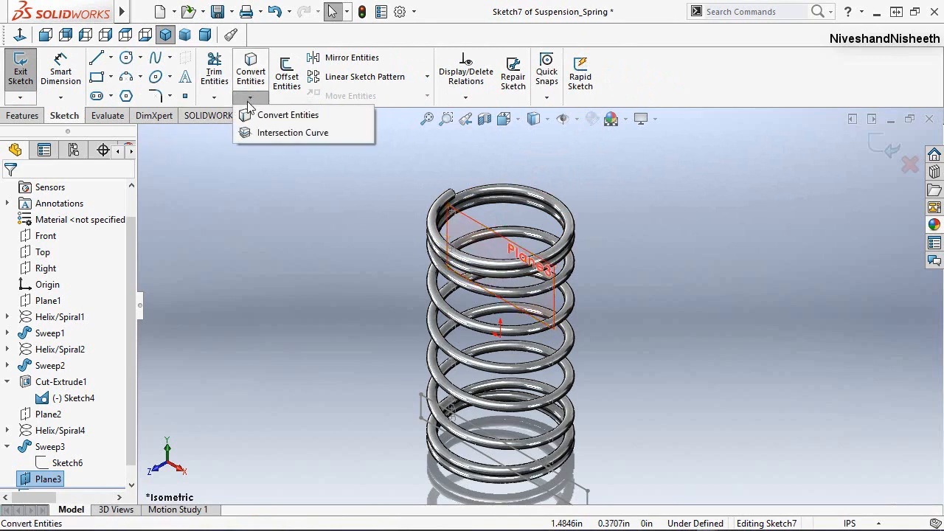
pyautogui.click(260, 133)
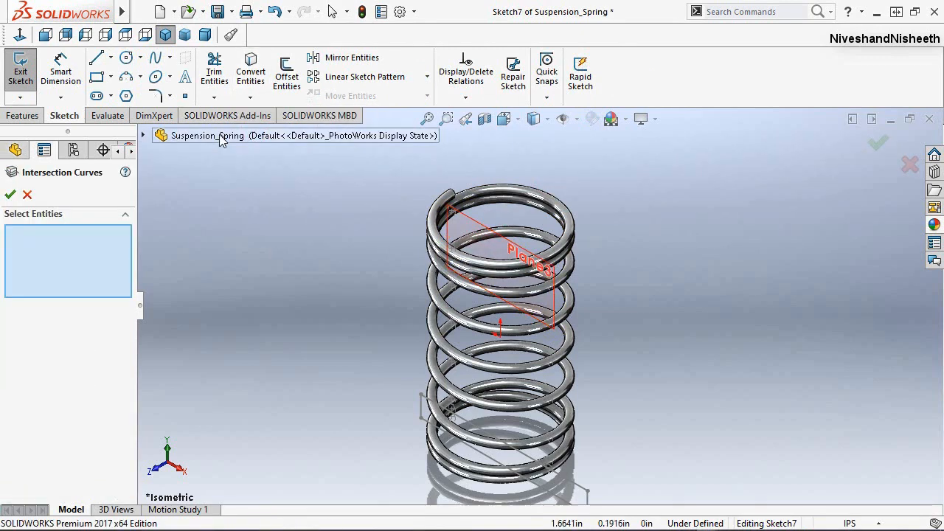
pyautogui.click(219, 136)
pyautogui.click(10, 194)
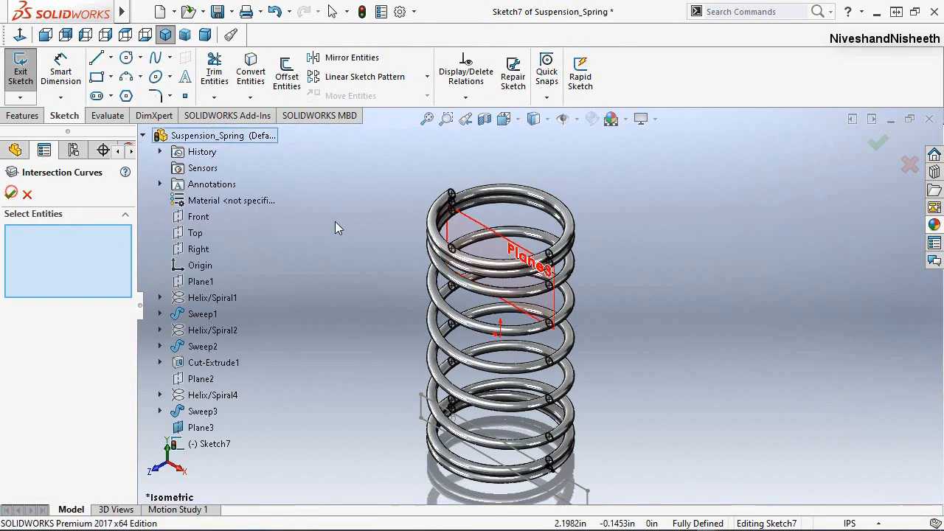
pyautogui.click(10, 194)
# Step: Hide the new reference plane through the spring
pyautogui.click(337, 277)
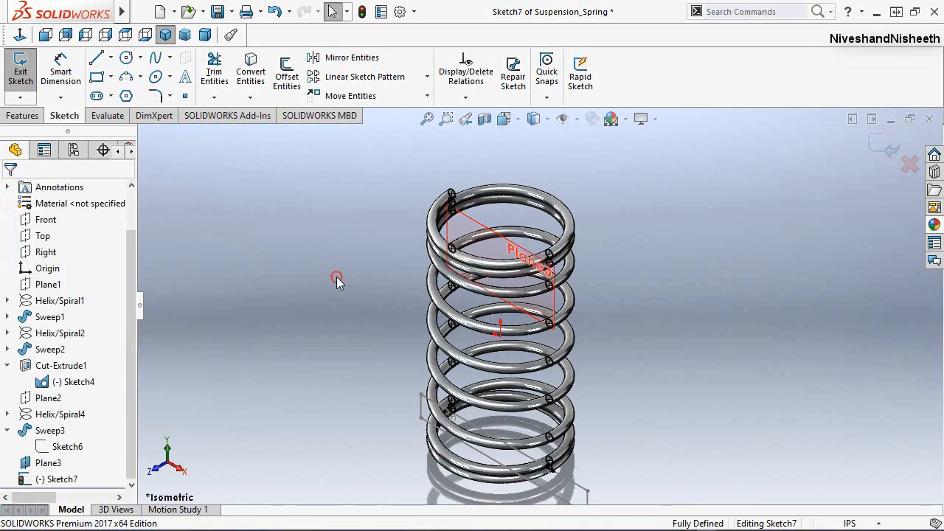
pyautogui.click(48, 463)
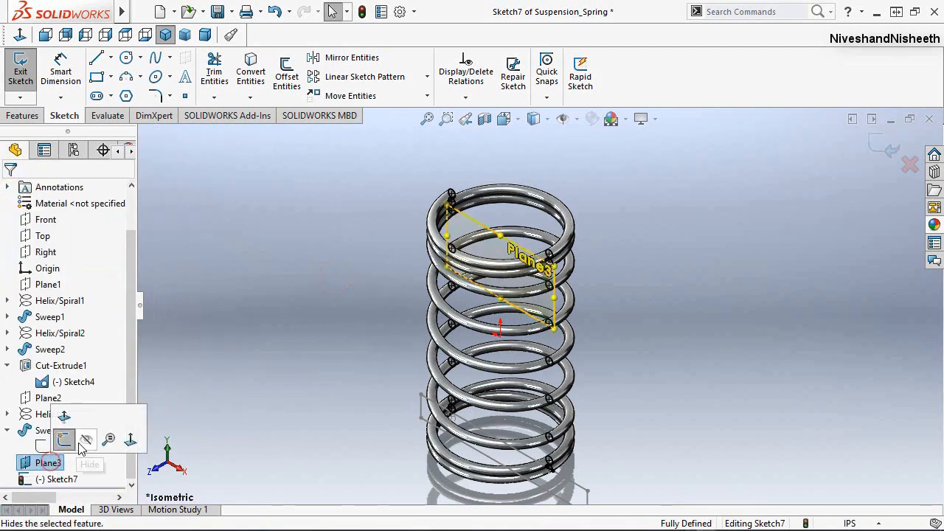
# Step: Hide Plane3 and apply a section view of the spring along Plane3 with zero offset
pyautogui.click(78, 441)
pyautogui.click(277, 373)
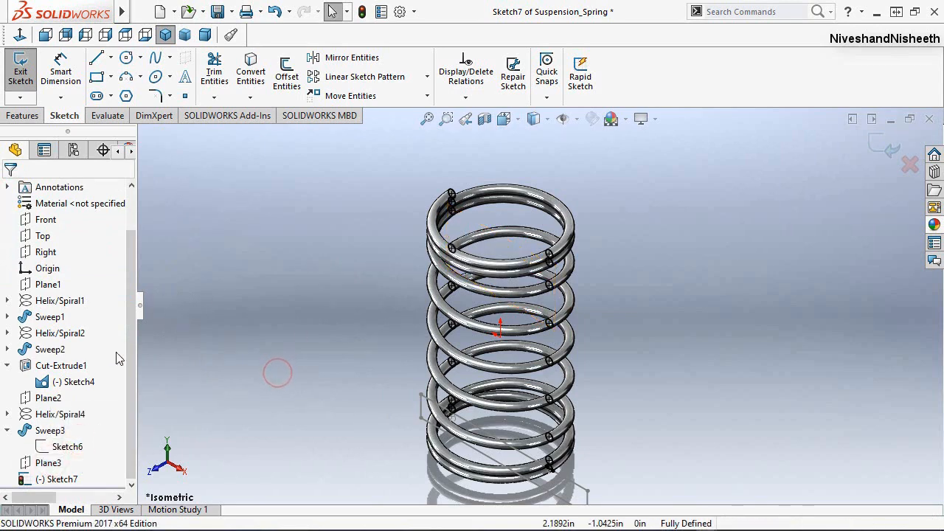
pyautogui.click(52, 462)
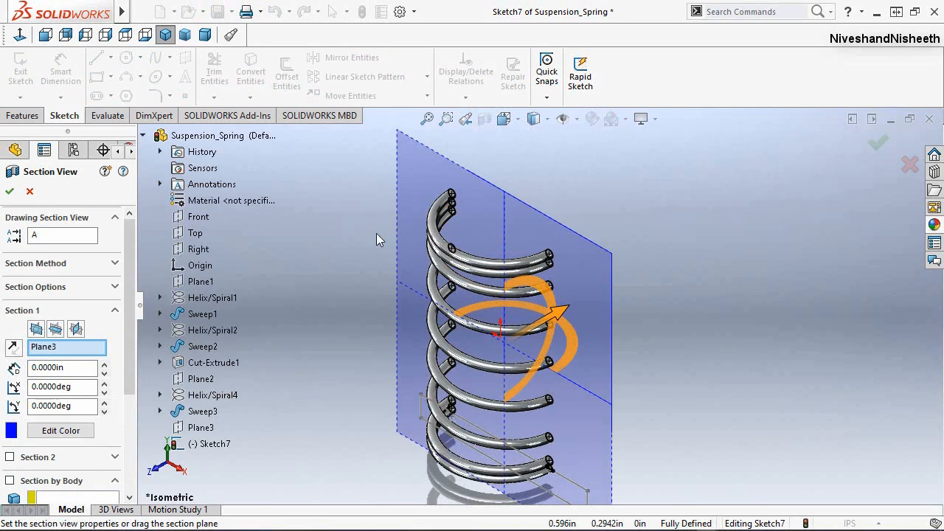
pyautogui.click(8, 192)
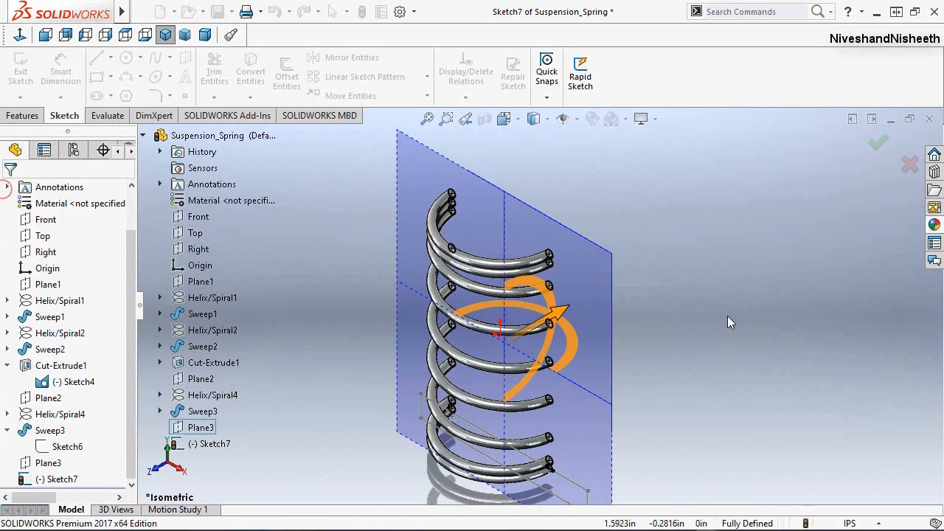
pyautogui.click(736, 317)
# Step: Hide Sketch4 of the first extruded cut
pyautogui.moveTo(632, 398); pyautogui.dragTo(462, 348, button='middle')
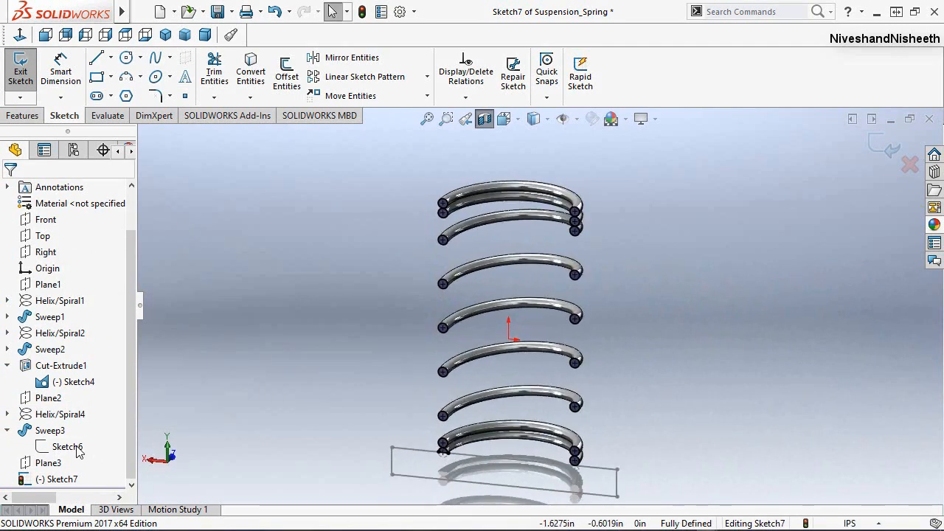
pyautogui.click(74, 382)
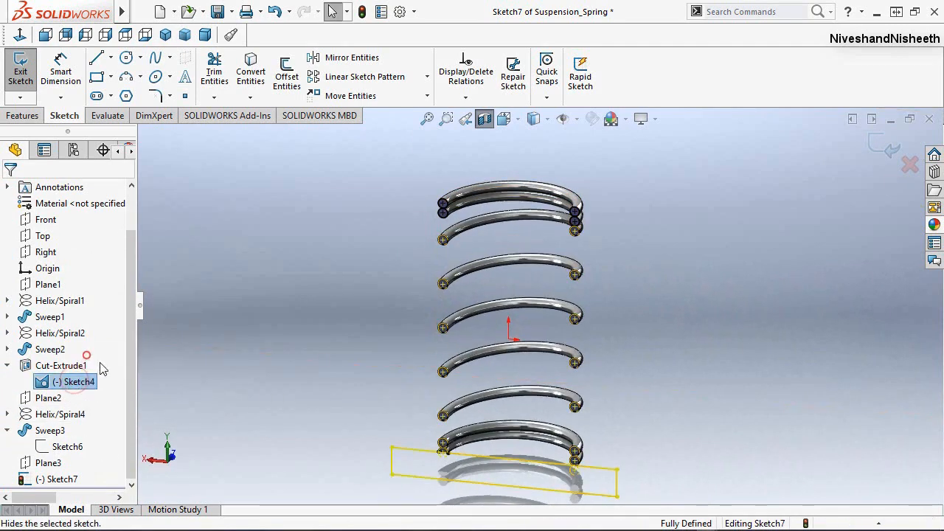
pyautogui.click(87, 359)
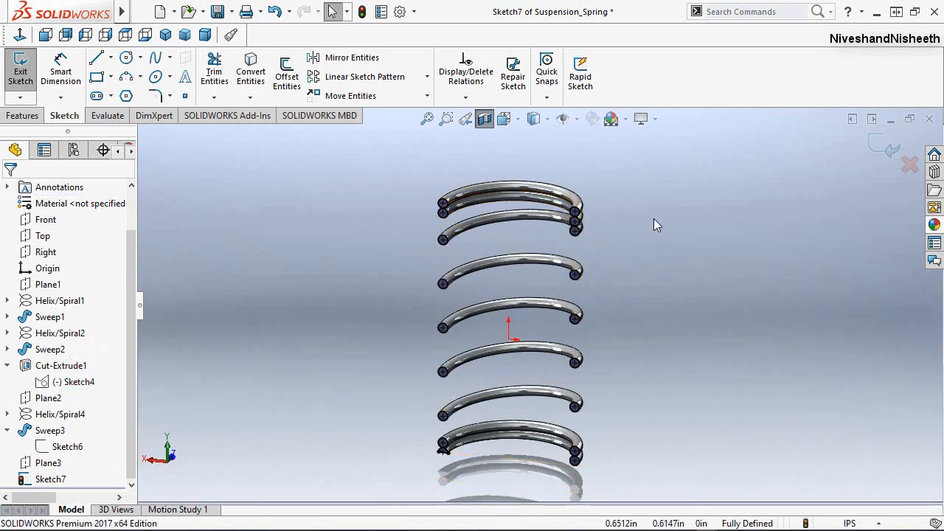
# Step: Convert all wire cross-section circles and the short line in the current sketch to construction geometry
pyautogui.press('space')
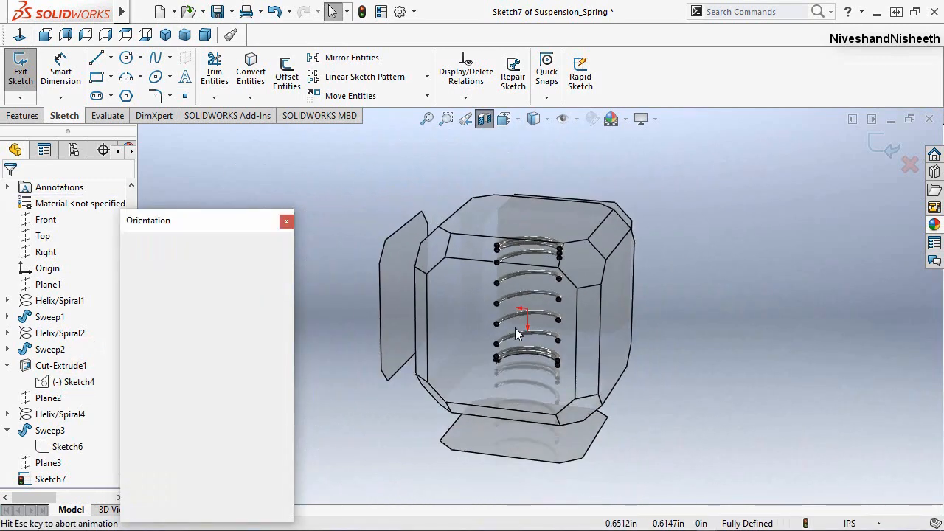
pyautogui.click(515, 327)
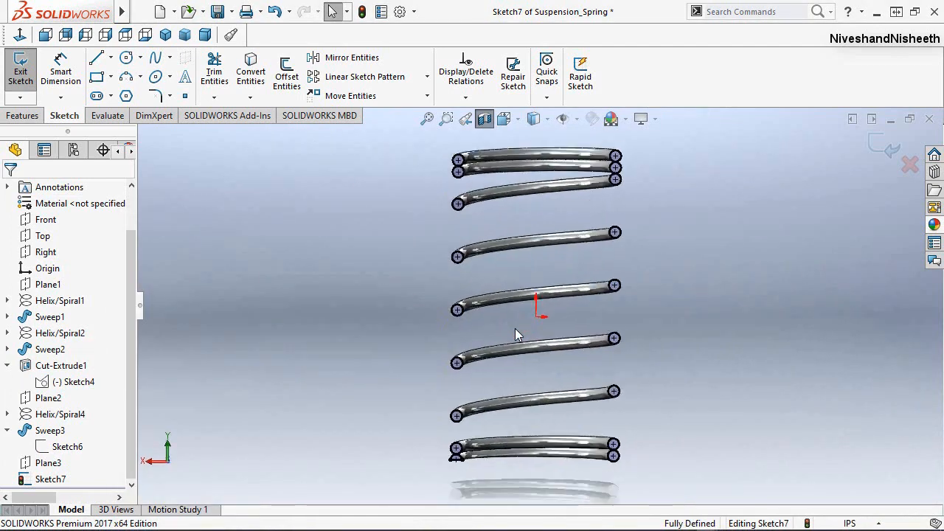
pyautogui.moveTo(420, 140)
pyautogui.mouseDown()
pyautogui.moveTo(665, 239)
pyautogui.moveTo(684, 492)
pyautogui.moveTo(680, 402)
pyautogui.mouseUp()
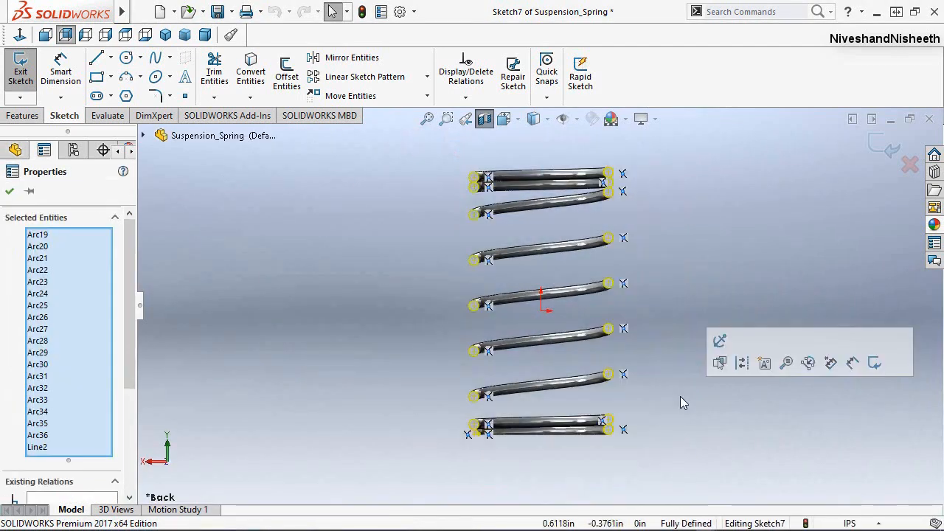
pyautogui.click(742, 363)
pyautogui.click(732, 262)
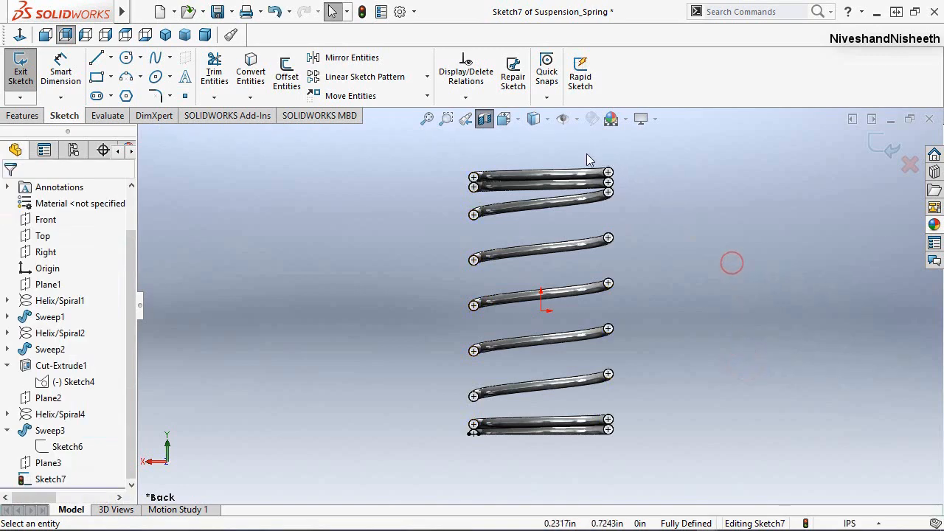
# Step: Sketch a corner rectangle about 0.83 in wide enclosing the uppermost coils of the spring
pyautogui.scroll(-5, 587, 154)
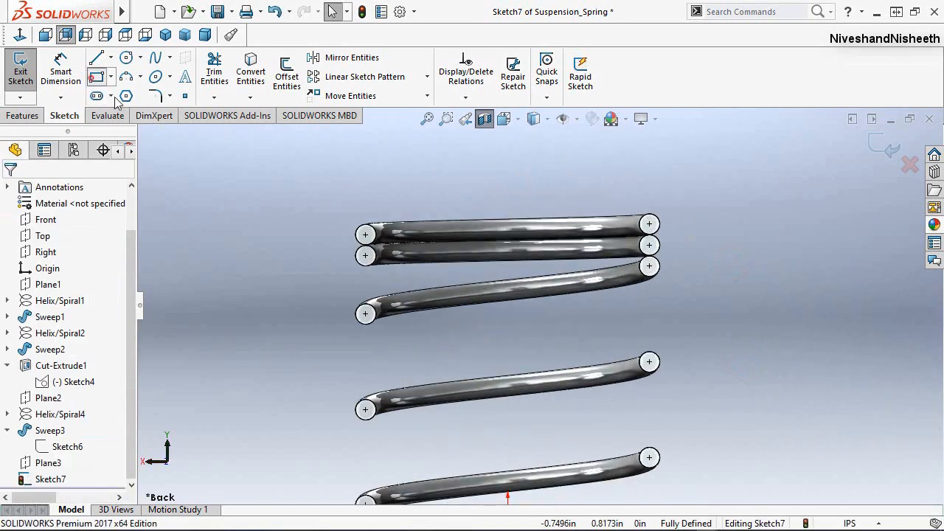
pyautogui.click(96, 77)
pyautogui.click(317, 161)
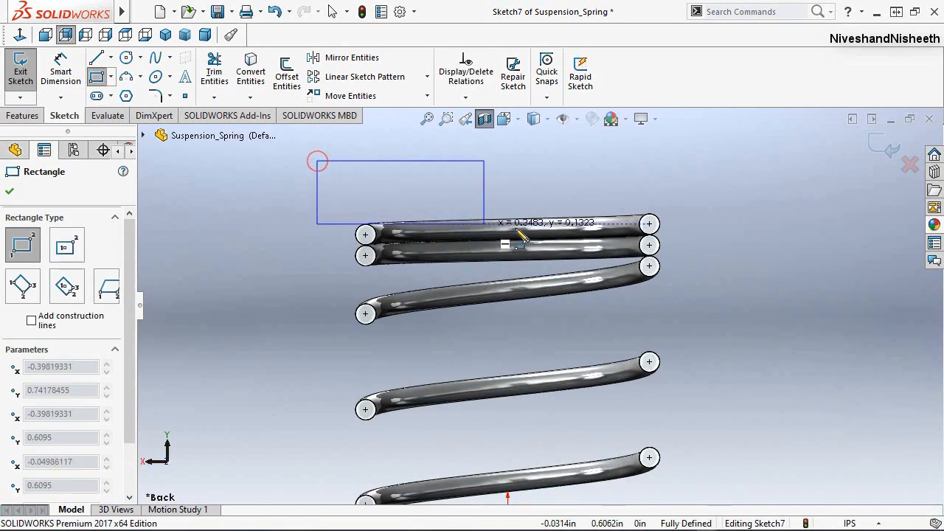
pyautogui.click(712, 297)
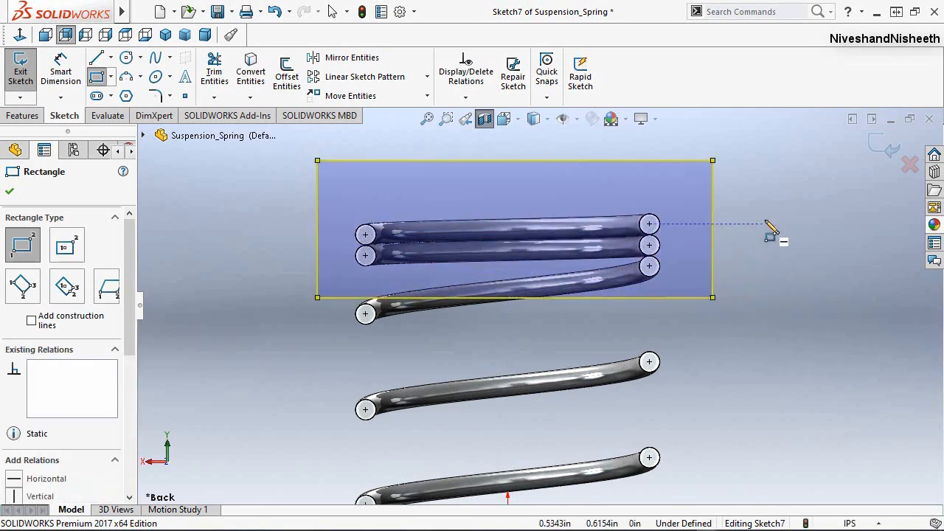
pyautogui.press('Escape')
# Step: Raise the rectangle's lower edge and make it tangent to the underside of the topmost wire circle on the spring's +X-opposite side
pyautogui.scroll(-3, 626, 163)
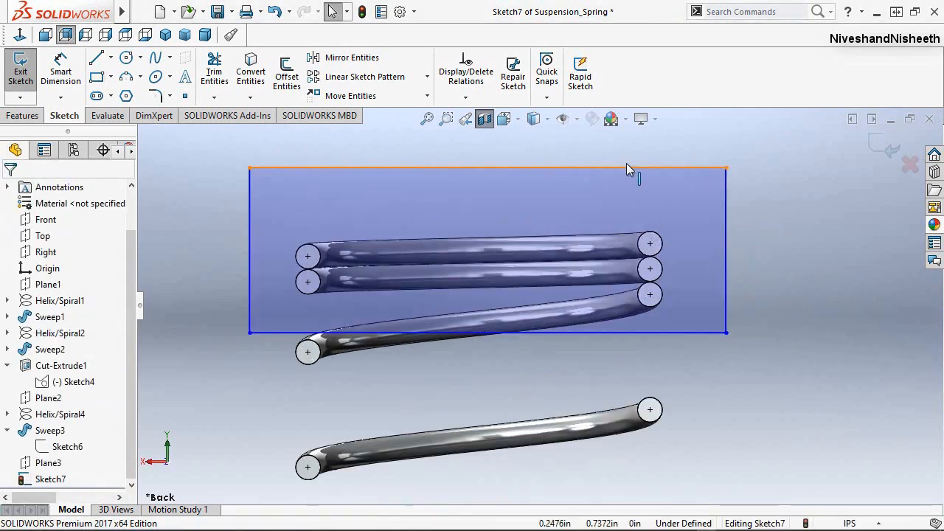
pyautogui.moveTo(676, 376); pyautogui.dragTo(695, 291)
pyautogui.scroll(-5, 675, 292)
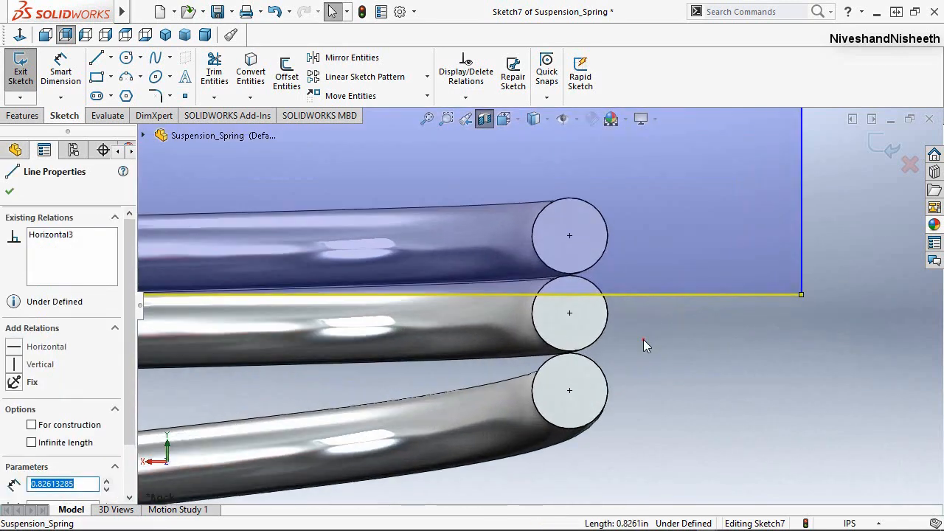
pyautogui.click(643, 340)
pyautogui.click(628, 295)
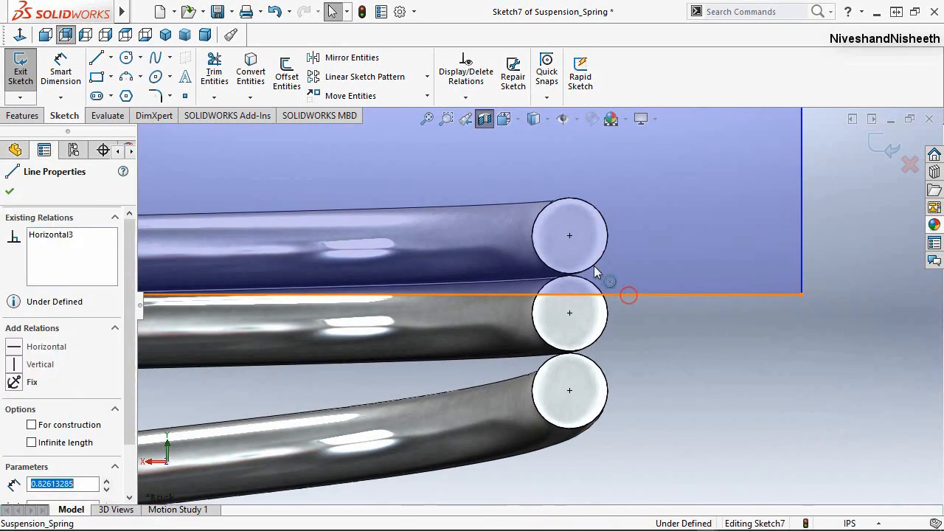
pyautogui.keyDown('ctrl'); pyautogui.click(595, 269); pyautogui.keyUp('ctrl')
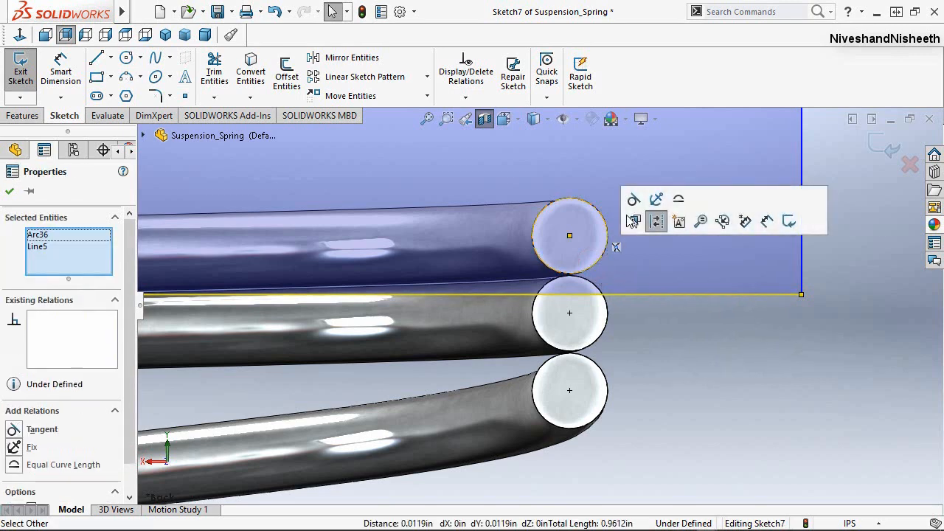
pyautogui.click(638, 209)
pyautogui.click(680, 319)
pyautogui.scroll(3, 679, 320)
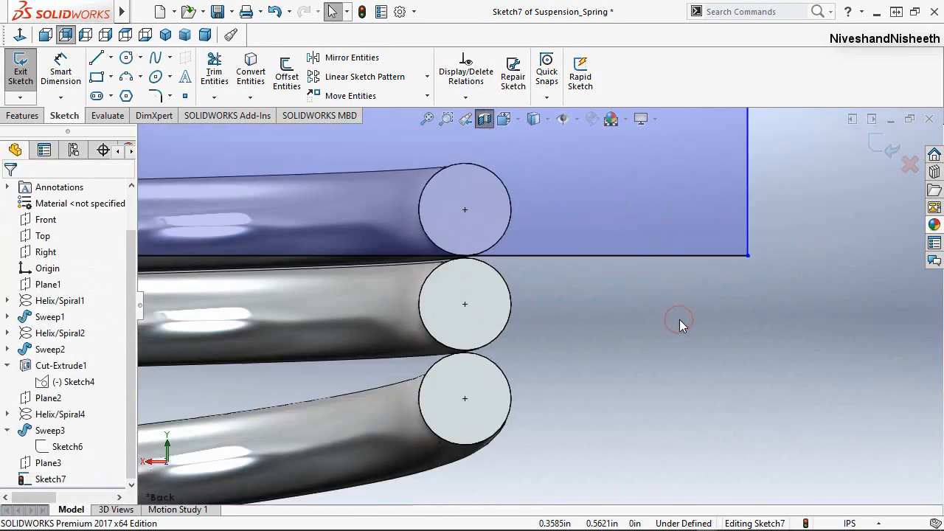
# Step: Turn off the section view and finish the rectangle sketch
pyautogui.click(484, 122)
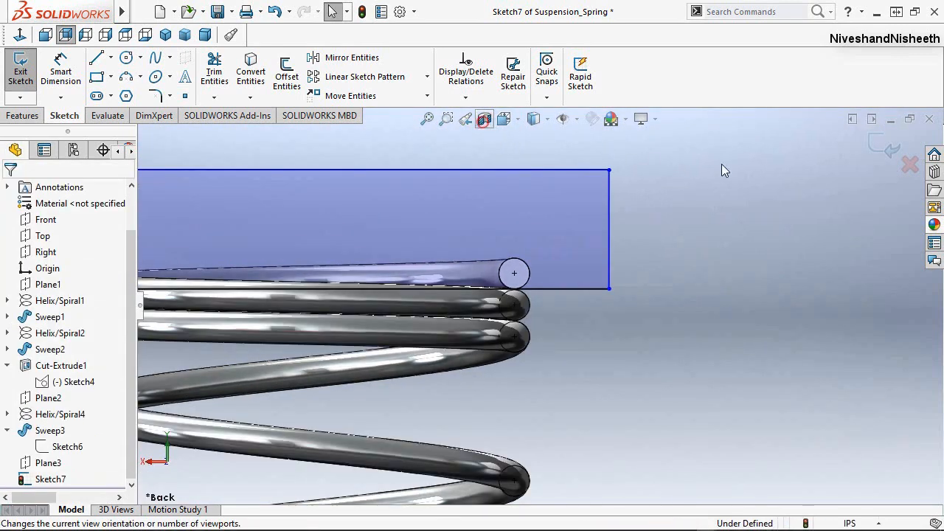
pyautogui.click(882, 147)
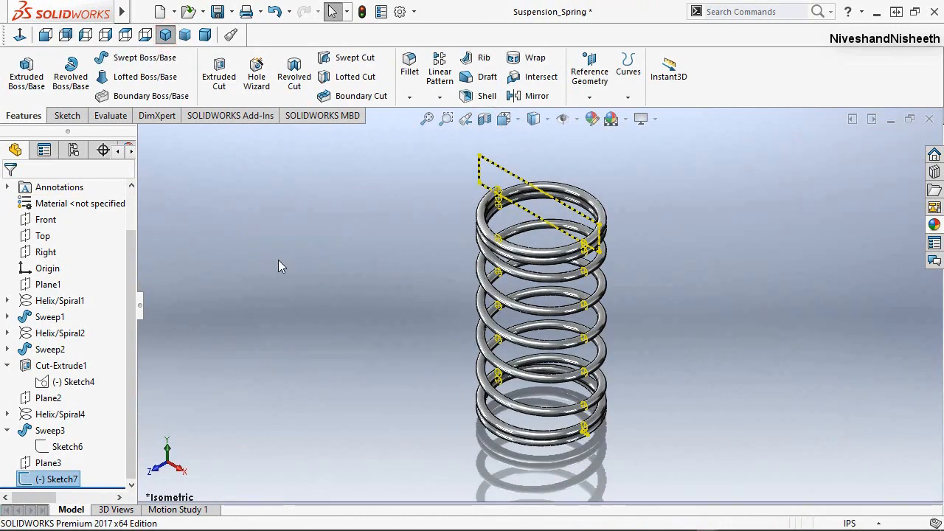
pyautogui.click(279, 261)
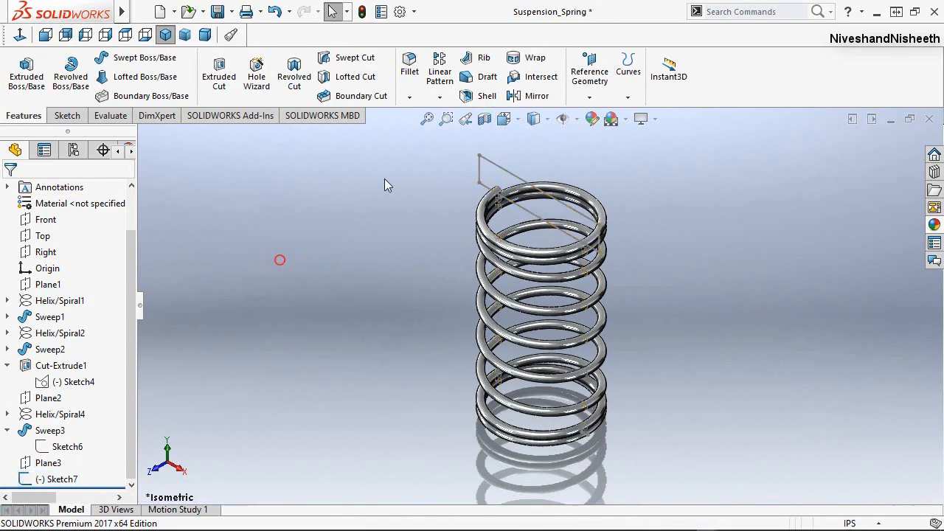
# Step: Cut the spring's upper end flat by extruding the rectangle with Through All - Both
pyautogui.click(479, 168)
pyautogui.click(219, 76)
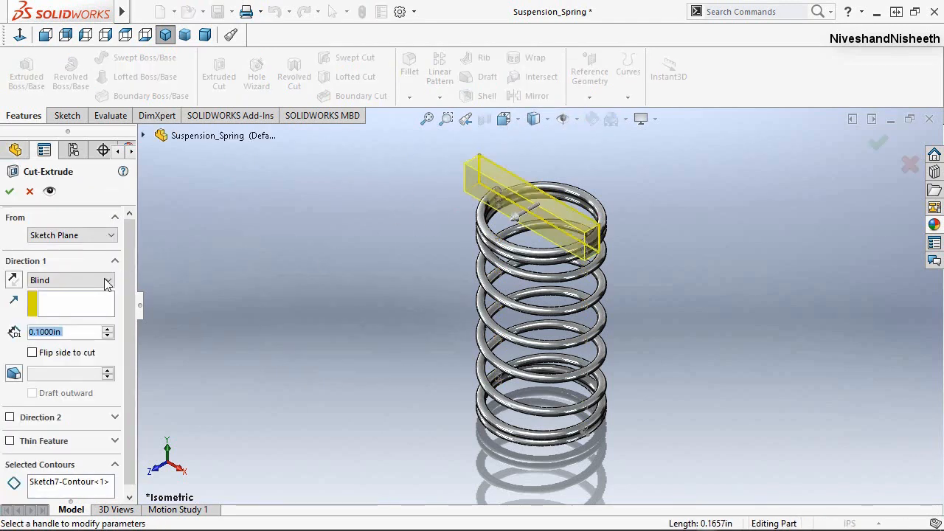
pyautogui.click(107, 284)
pyautogui.click(81, 312)
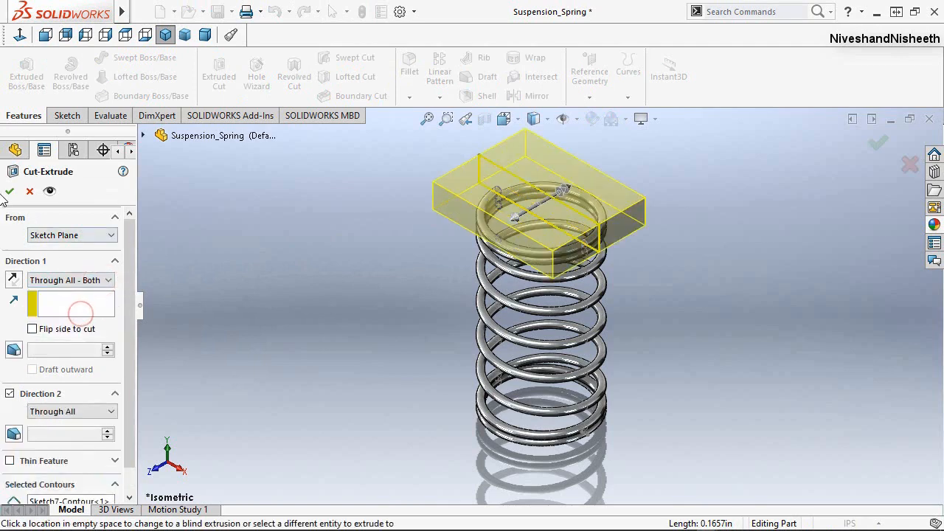
pyautogui.click(8, 191)
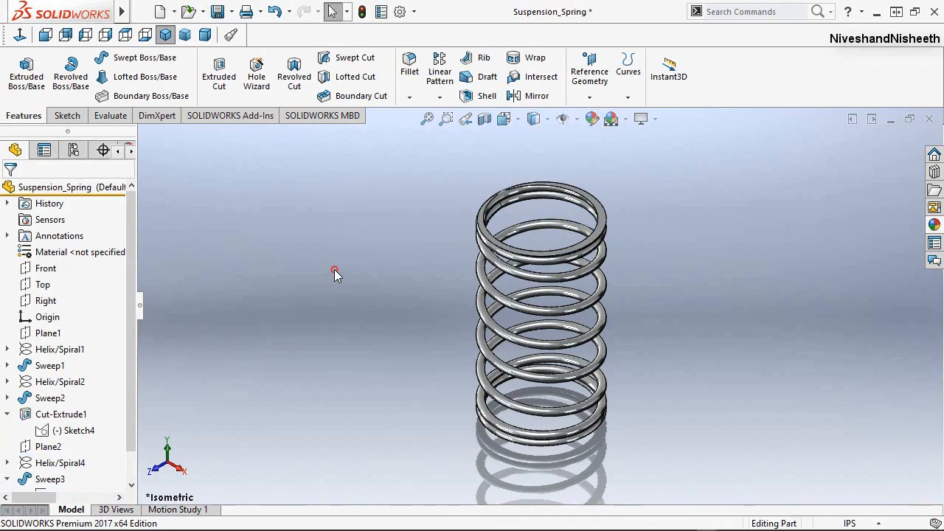
# Step: Collapse all expanded items in the feature tree
pyautogui.rightClick(112, 377)
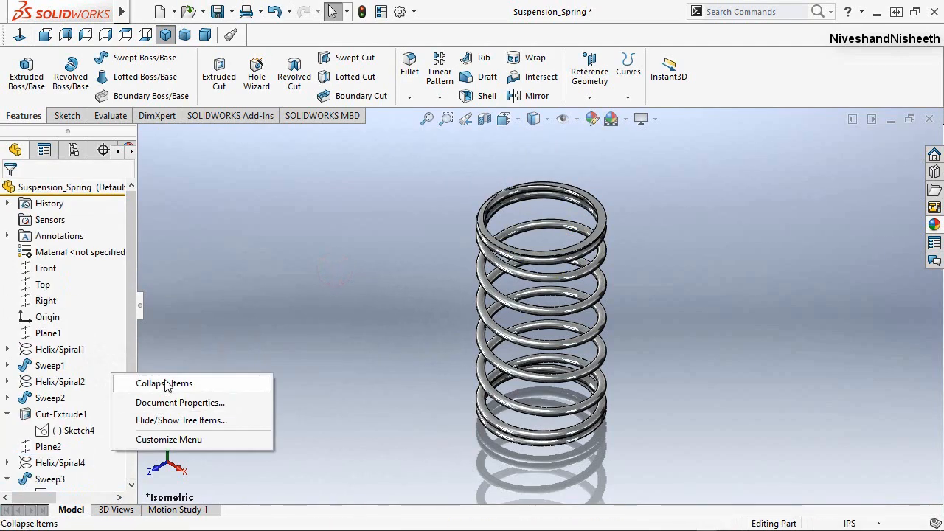
pyautogui.click(166, 384)
pyautogui.scroll(-1, 129, 401)
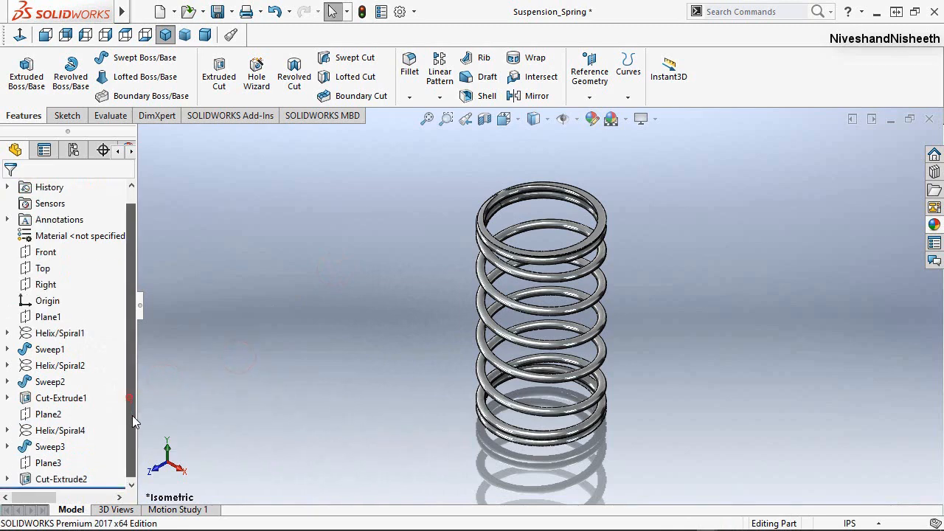
pyautogui.scroll(1, 134, 434)
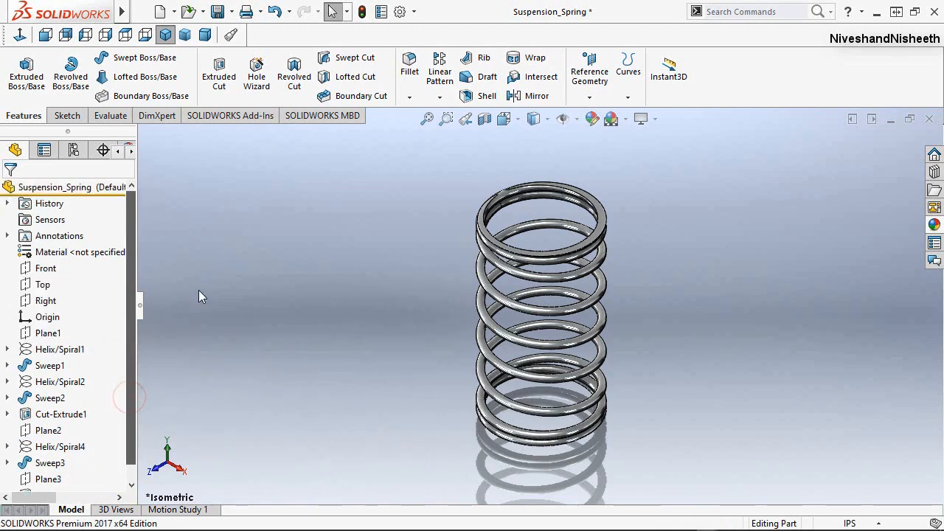
# Step: Save the finished Suspension_Spring part
pyautogui.click(216, 14)
pyautogui.moveTo(573, 358); pyautogui.dragTo(692, 174, button='middle')
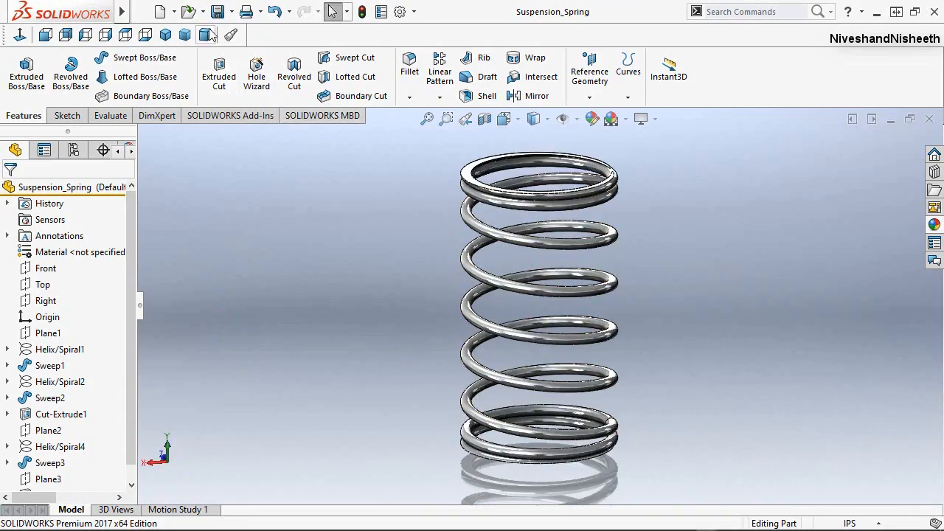
pyautogui.click(165, 34)
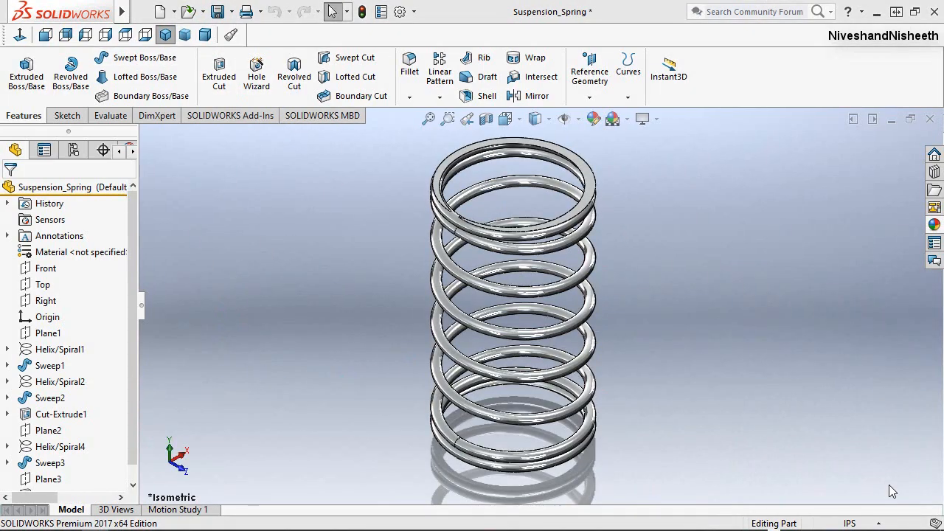
# Step: Close the Suspension_Spring part, saving all modified documents
pyautogui.click(680, 236)
pyautogui.click(933, 119)
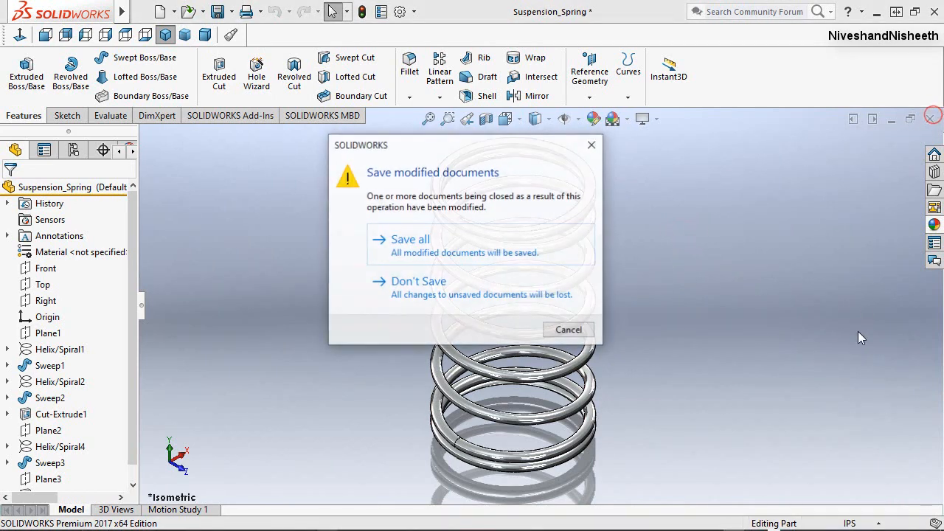
pyautogui.click(434, 243)
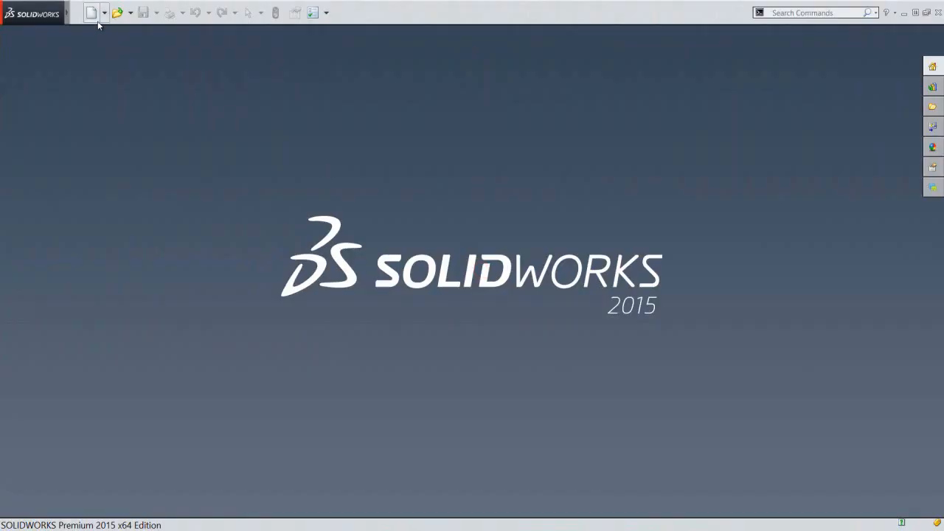
# Step: Create a new part document from the IPS part template
pyautogui.click(92, 14)
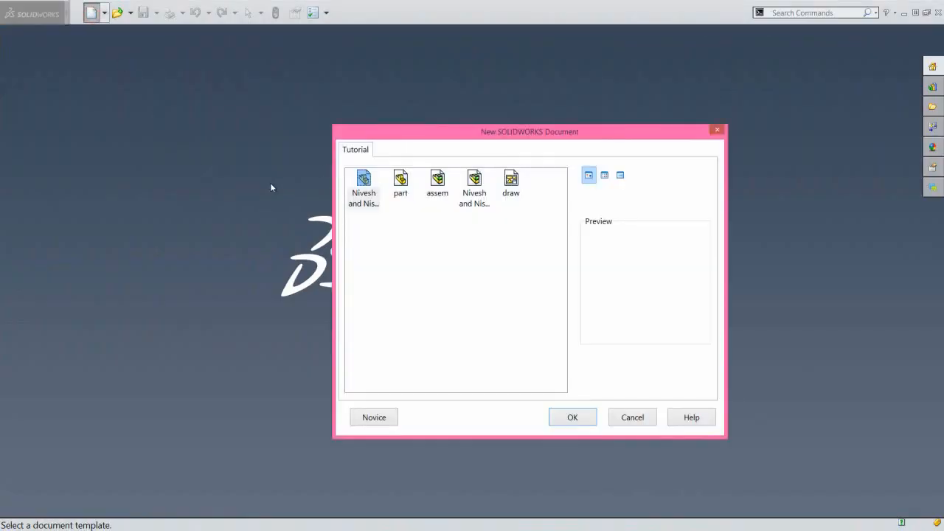
pyautogui.click(367, 181)
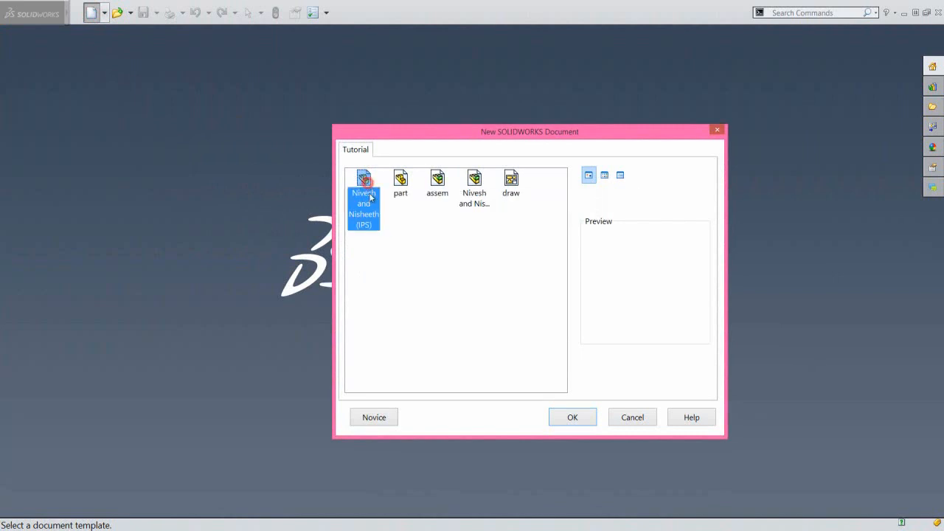
pyautogui.click(587, 417)
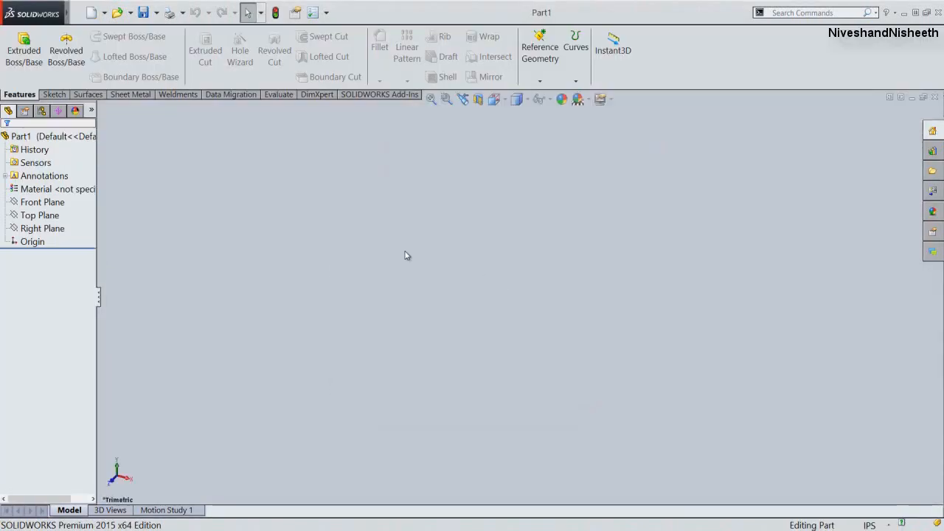
# Step: Sketch a 0.5 in diameter circle centred on the origin on the Front Plane and close the sketch
pyautogui.click(46, 202)
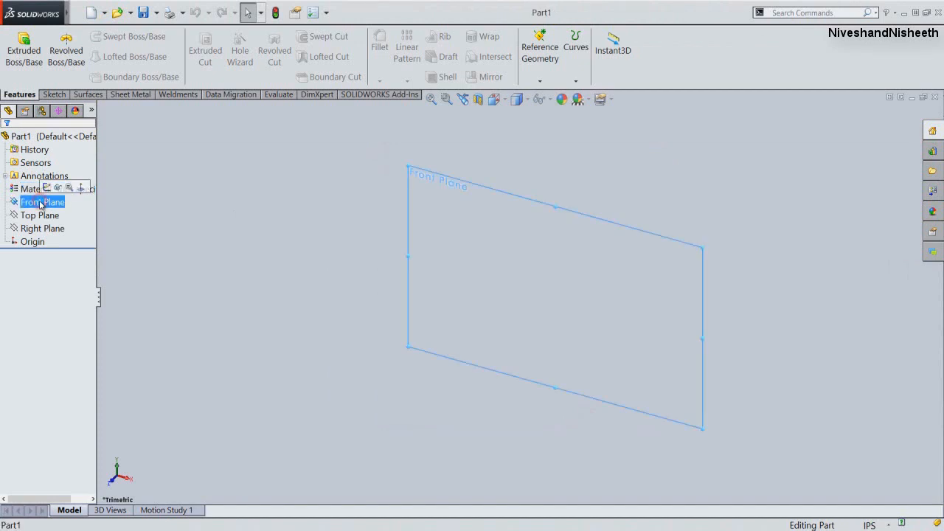
pyautogui.click(46, 188)
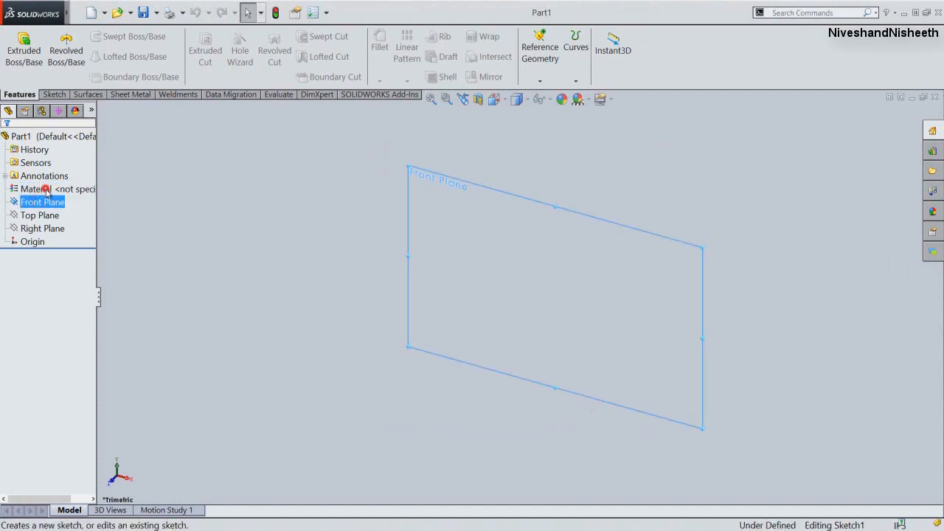
pyautogui.click(307, 224)
pyautogui.rightClick(308, 224)
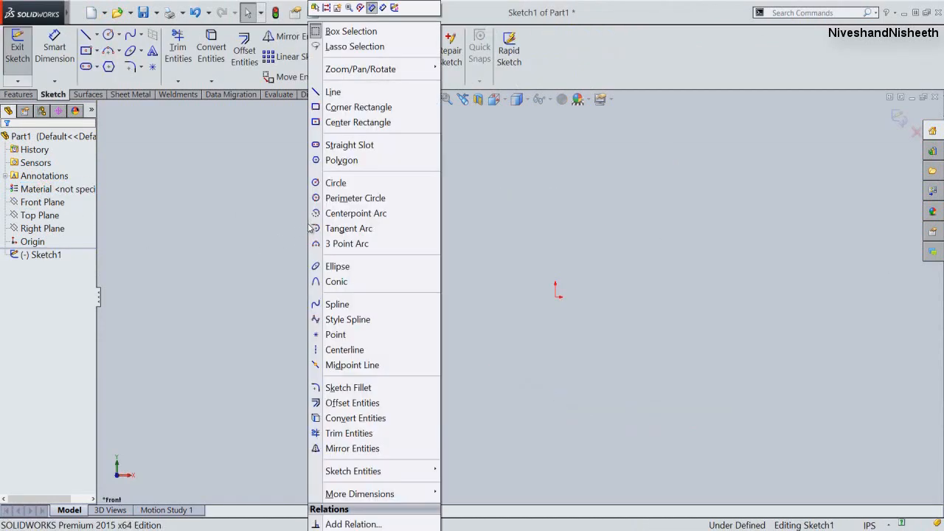
pyautogui.click(333, 183)
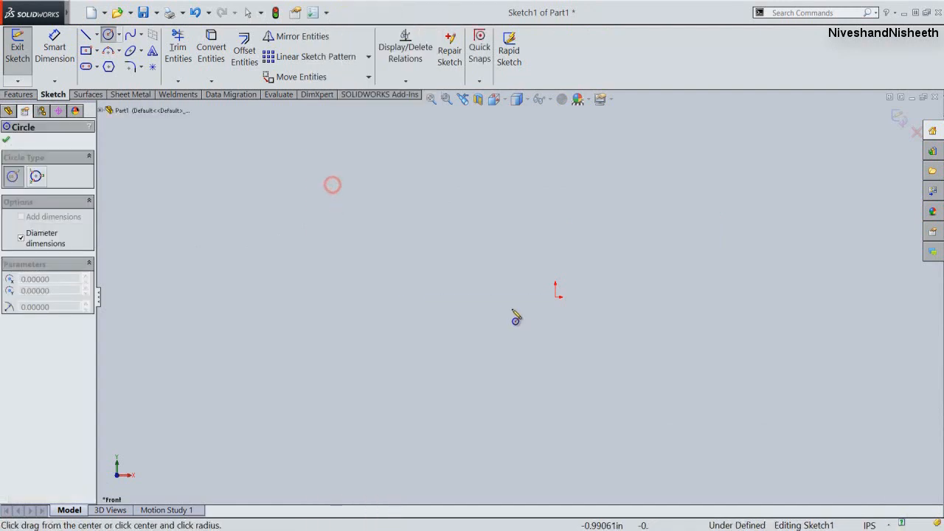
pyautogui.click(556, 298)
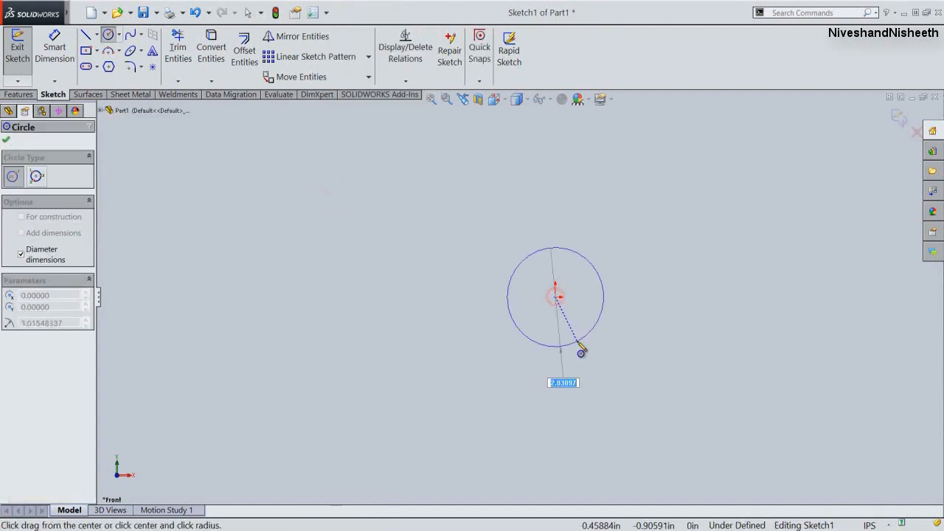
pyautogui.press('Return')
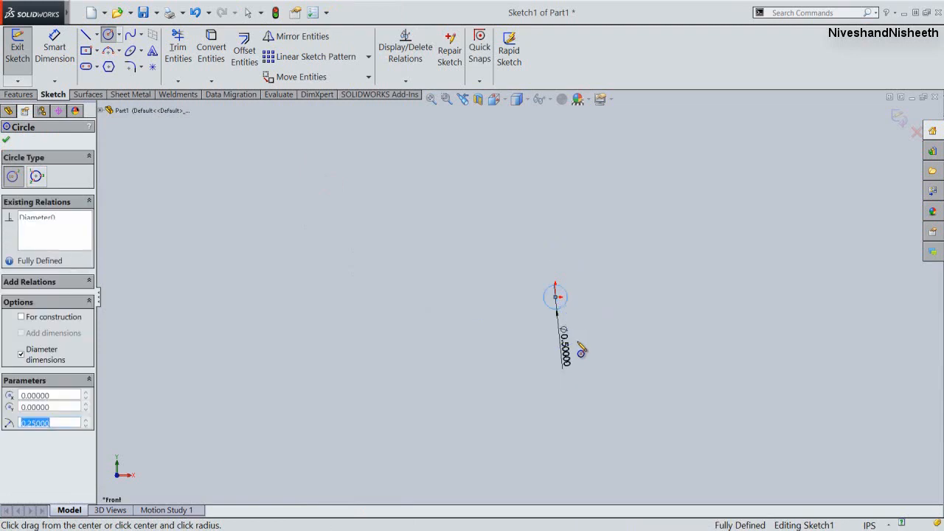
pyautogui.click(899, 118)
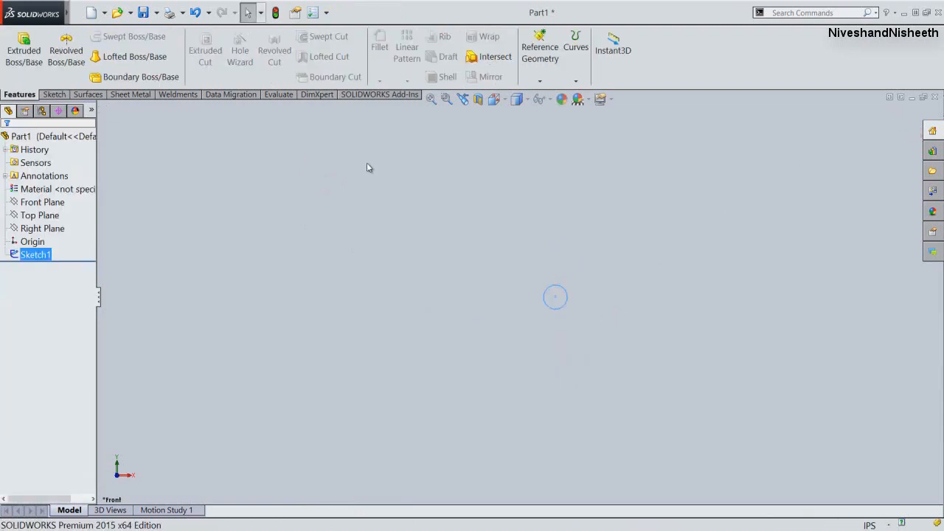
# Step: Extrude the circle as a blind boss 1 in deep and show the cylinder in isometric view
pyautogui.click(24, 51)
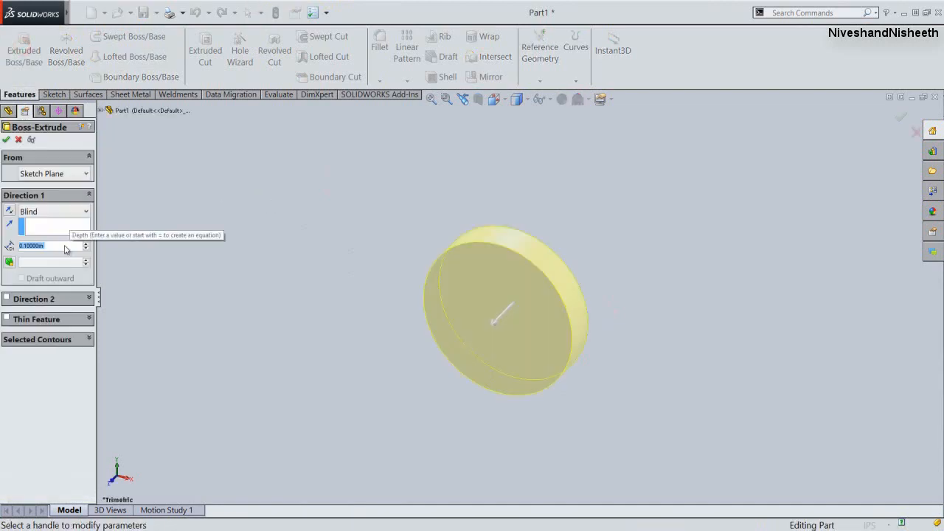
pyautogui.write('1')
pyautogui.press('Return')
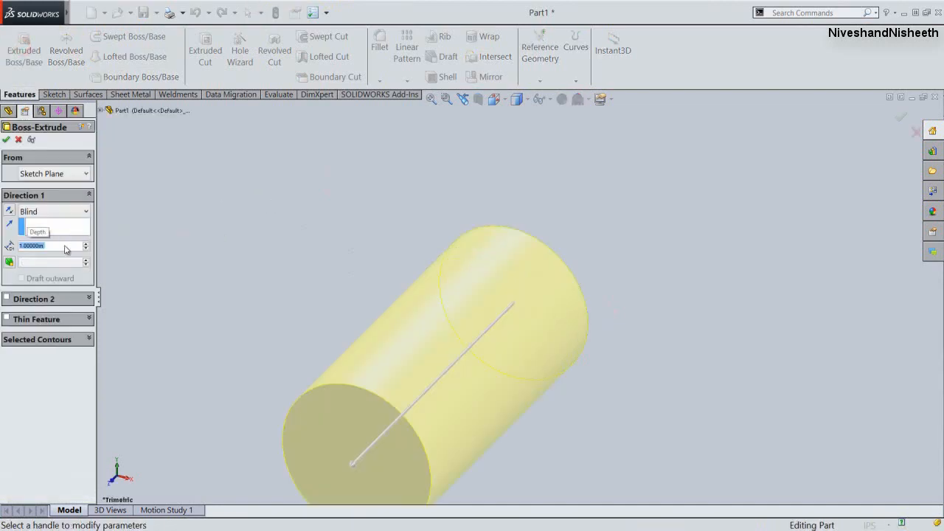
pyautogui.click(6, 139)
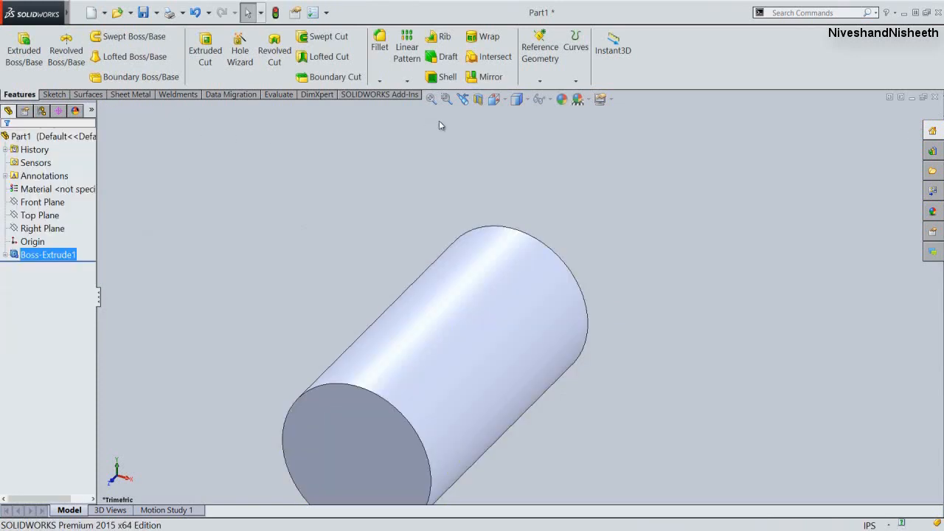
pyautogui.click(494, 98)
pyautogui.click(535, 282)
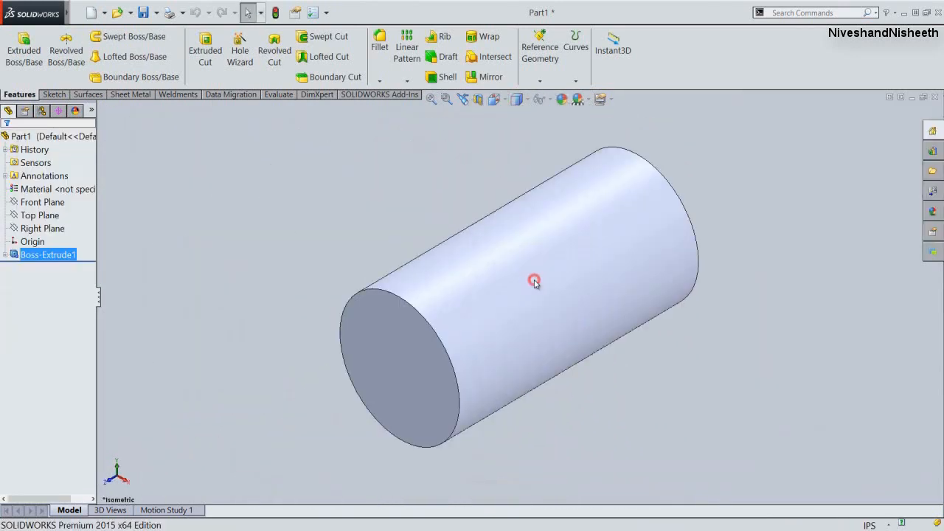
pyautogui.click(450, 187)
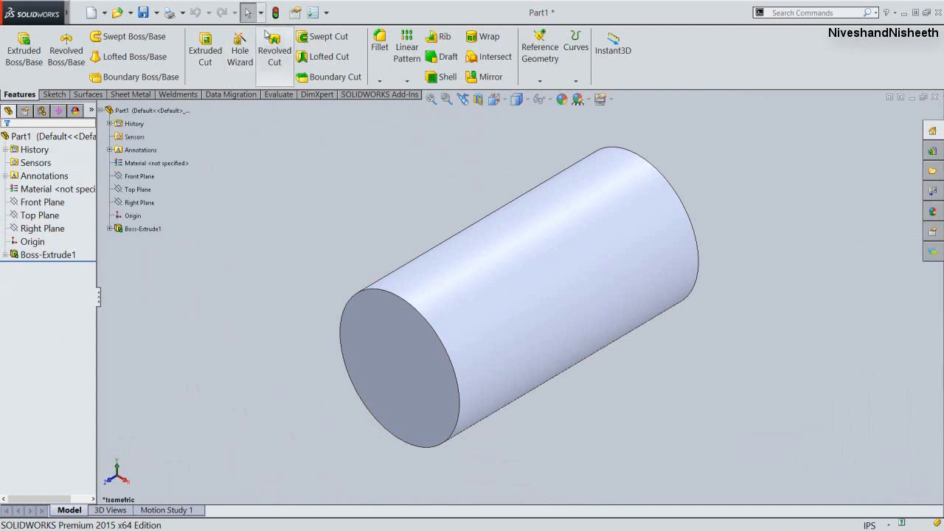
# Step: Save the new part as Shock Body 1.3 Length
pyautogui.click(146, 12)
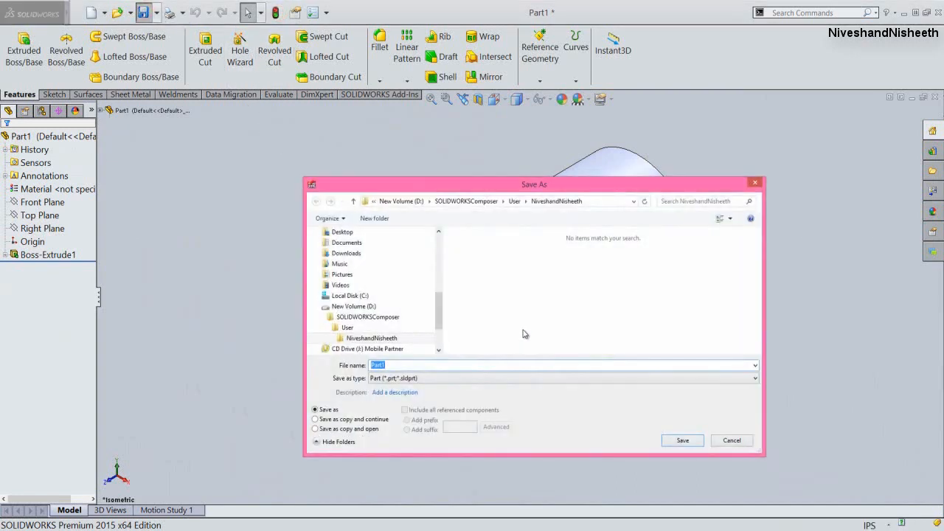
pyautogui.write('Shock Body 1.3 Length')
pyautogui.click(679, 441)
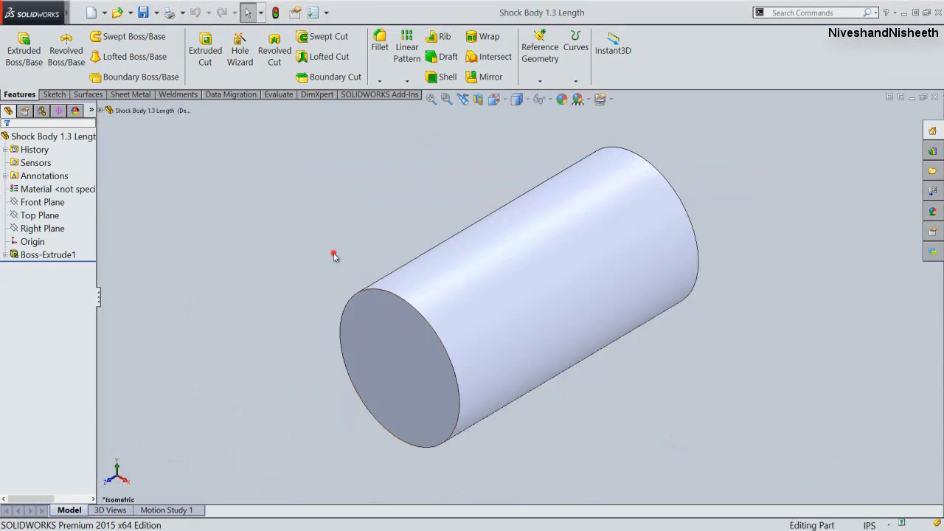
# Step: Shell the cylinder with a 0.035 in wall thickness, removing its front end face
pyautogui.click(434, 76)
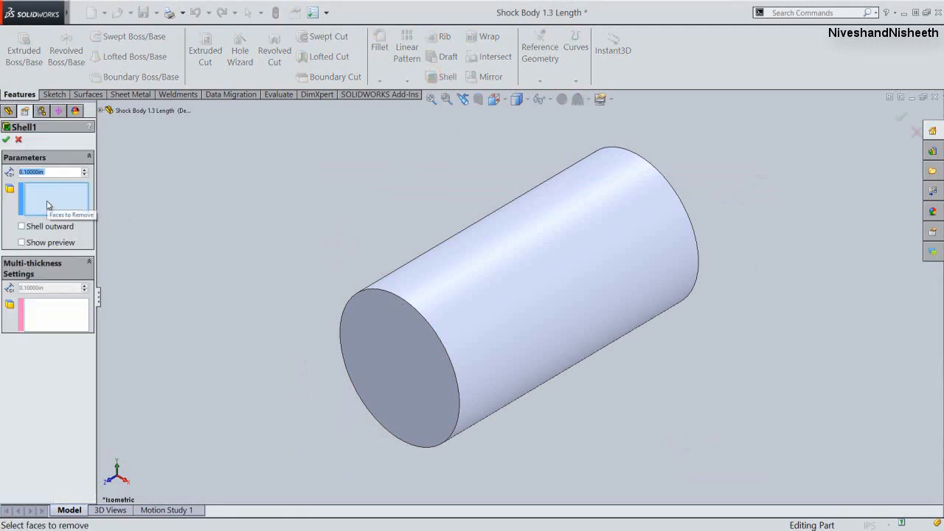
pyautogui.click(401, 365)
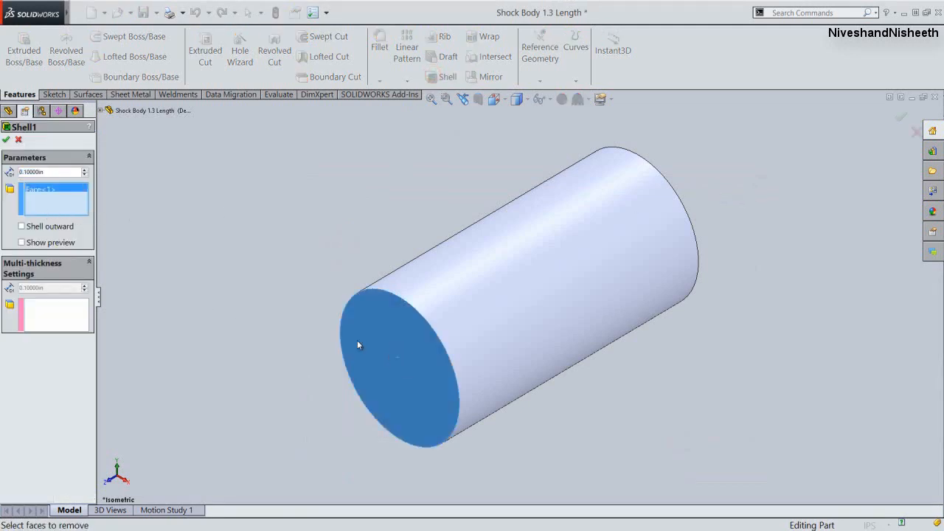
pyautogui.doubleClick(49, 171)
pyautogui.write('.035')
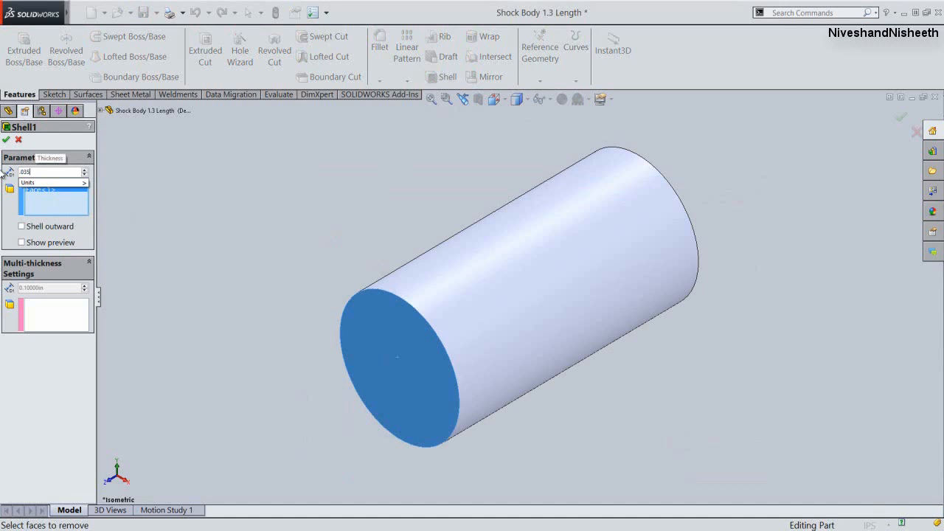
pyautogui.press('Return')
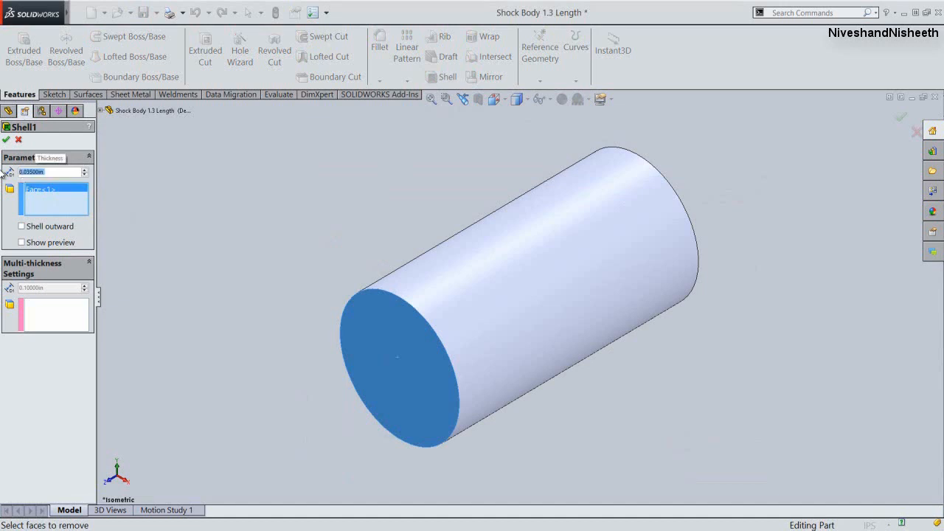
pyautogui.click(6, 140)
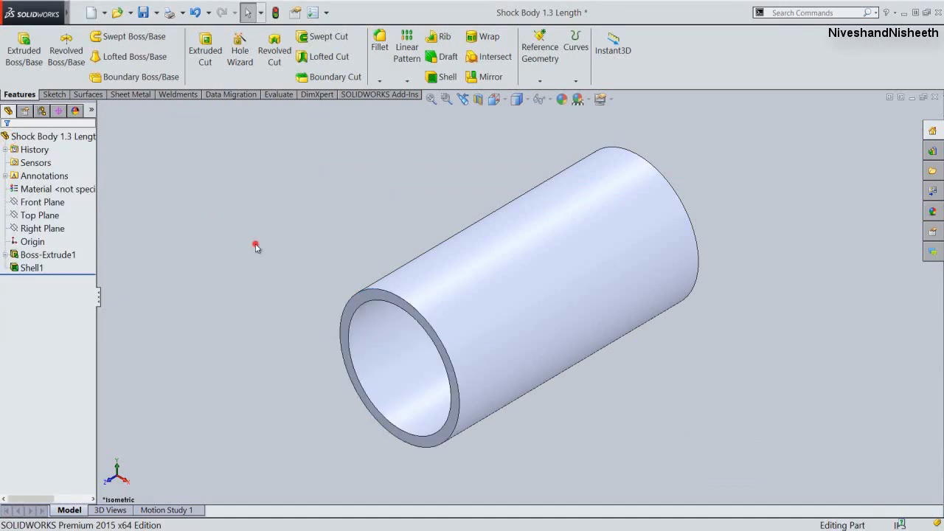
# Step: Check the hollow interior, turn the view to the closed end and save the shelled part
pyautogui.moveTo(276, 360); pyautogui.dragTo(322, 285, button='middle')
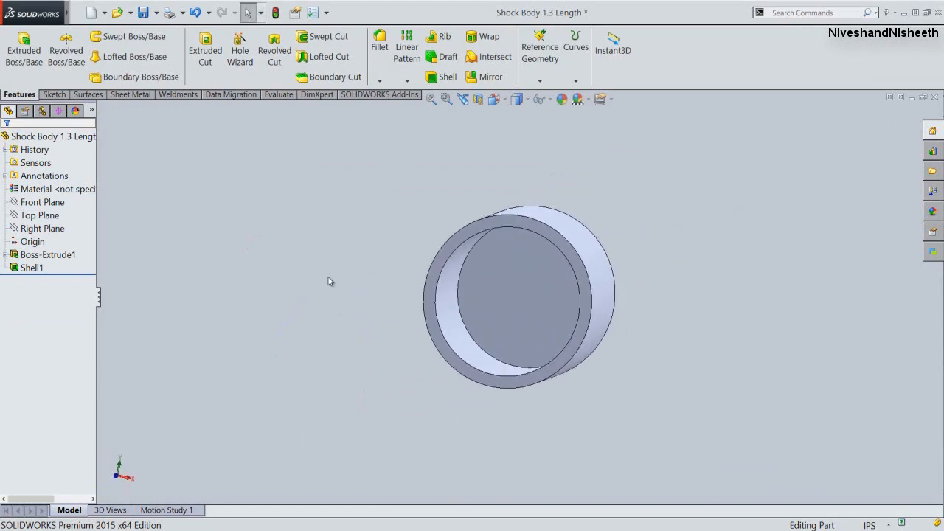
pyautogui.click(463, 99)
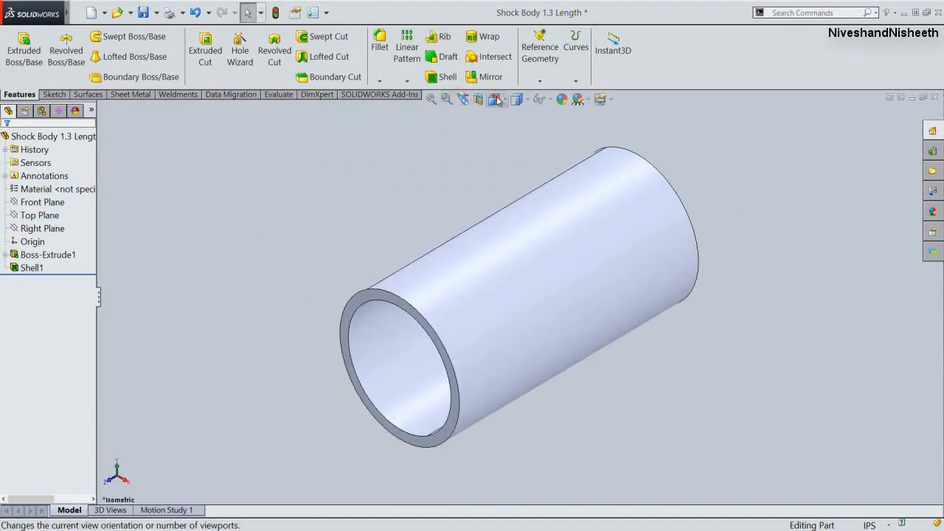
pyautogui.click(494, 99)
pyautogui.click(607, 239)
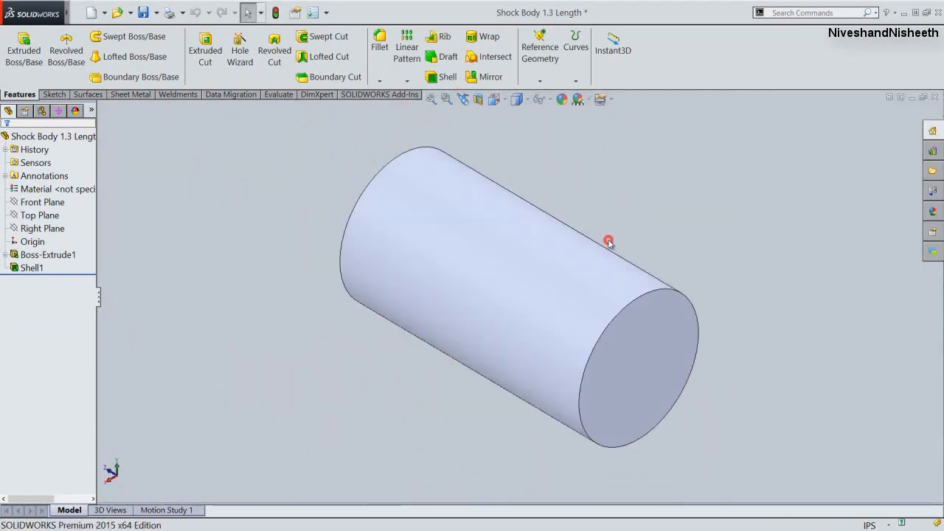
pyautogui.hotkey('ctrl', 's')
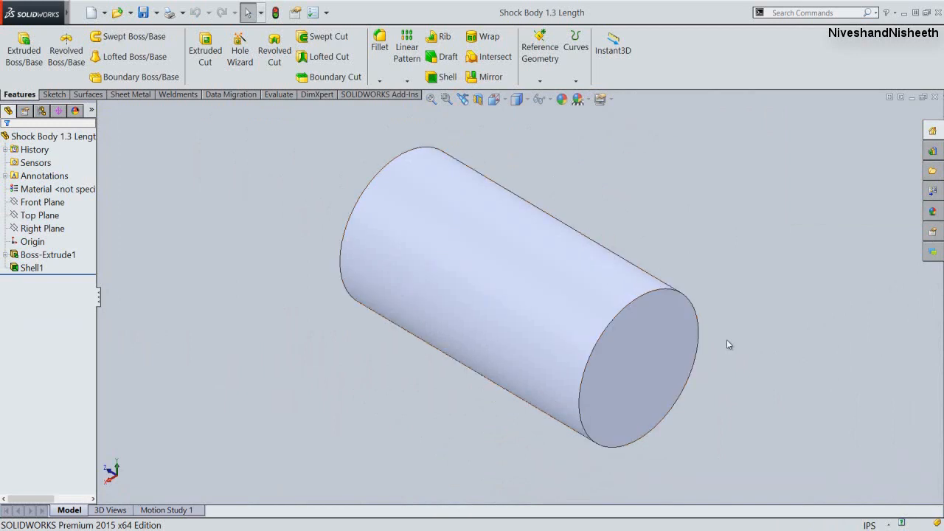
# Step: Fillet the outer circular edge of the closed end with a 0.05 in radius
pyautogui.click(698, 317)
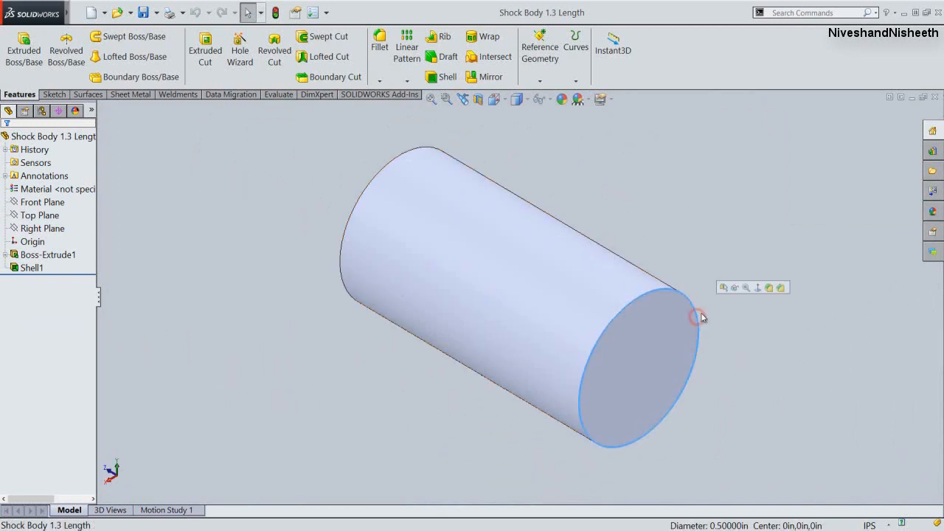
pyautogui.click(767, 287)
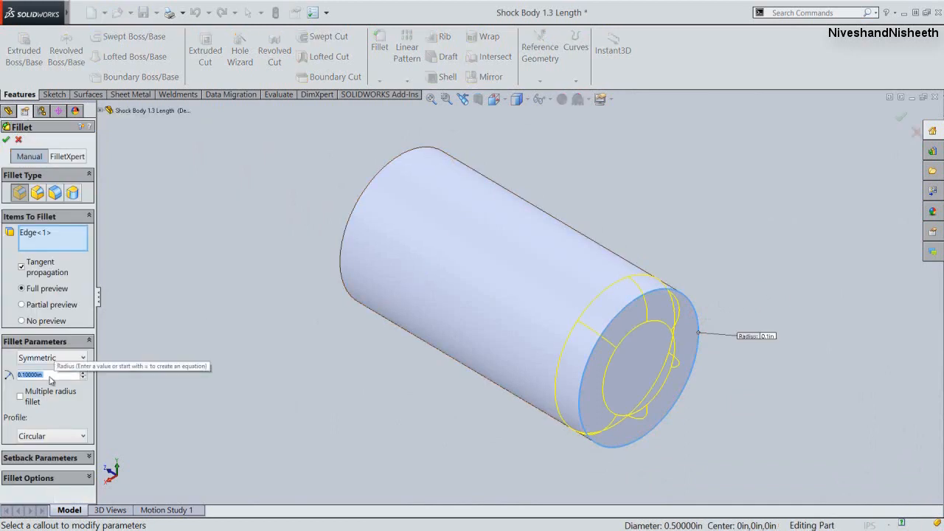
pyautogui.write('.05')
pyautogui.press('Return')
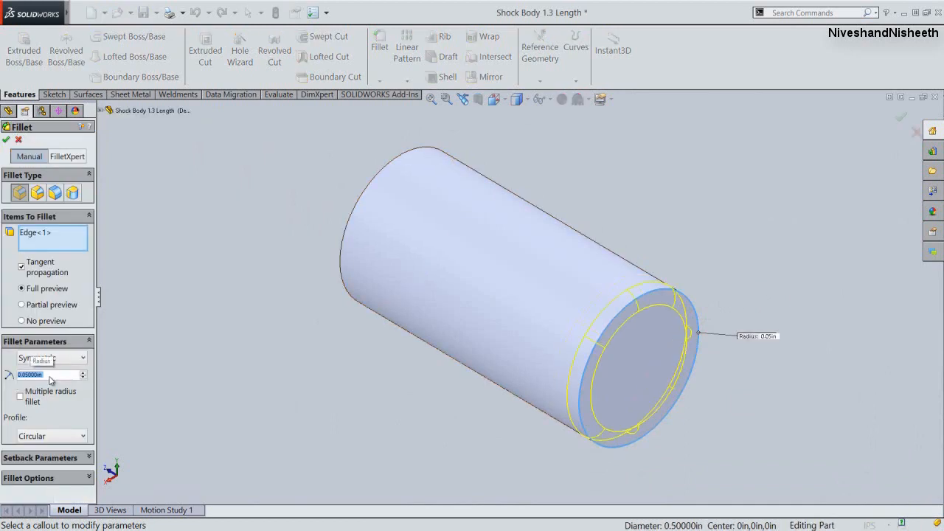
pyautogui.click(6, 140)
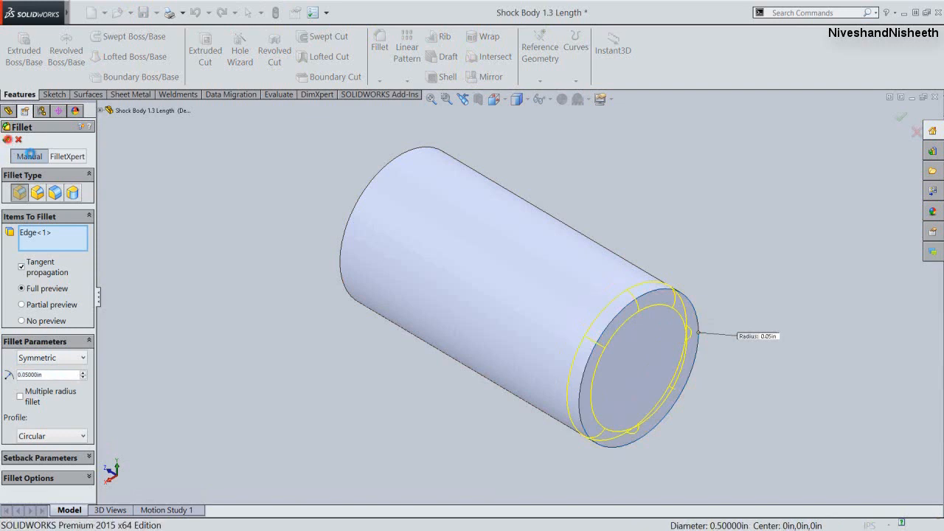
# Step: Sketch a 0.375 in diameter circle centred on the origin on the closed end face and finish the sketch
pyautogui.click(628, 368)
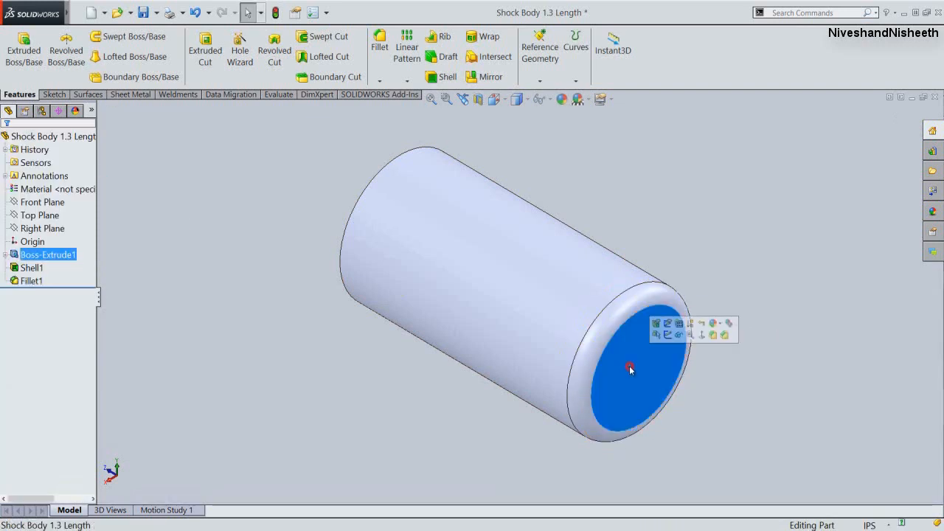
pyautogui.click(15, 59)
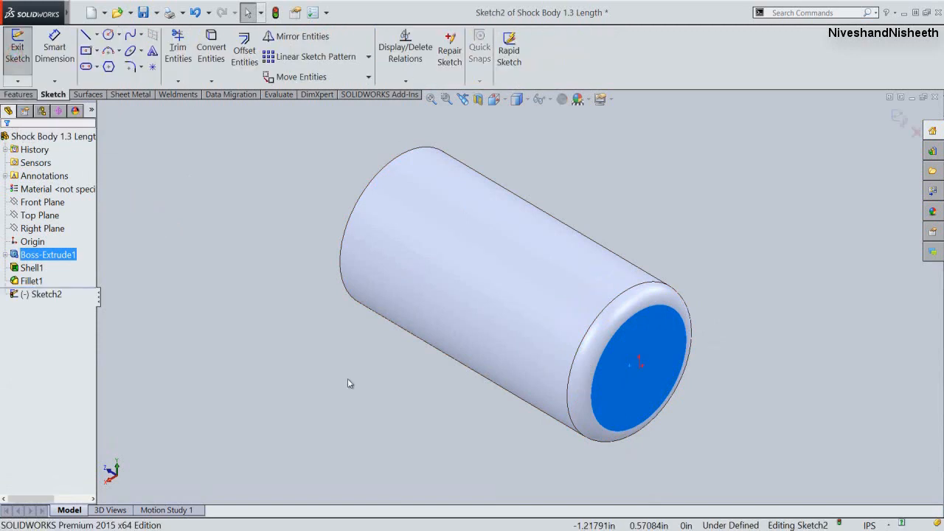
pyautogui.click(348, 380)
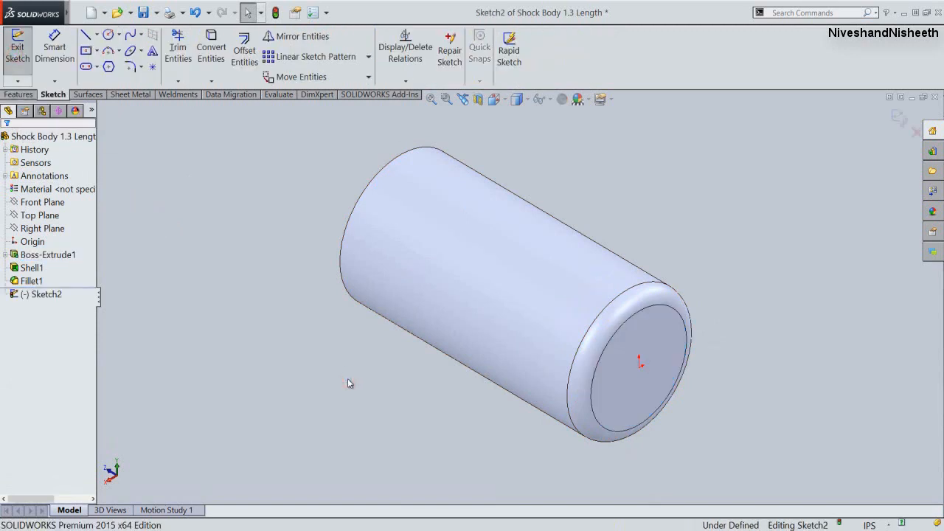
pyautogui.rightClick(402, 403)
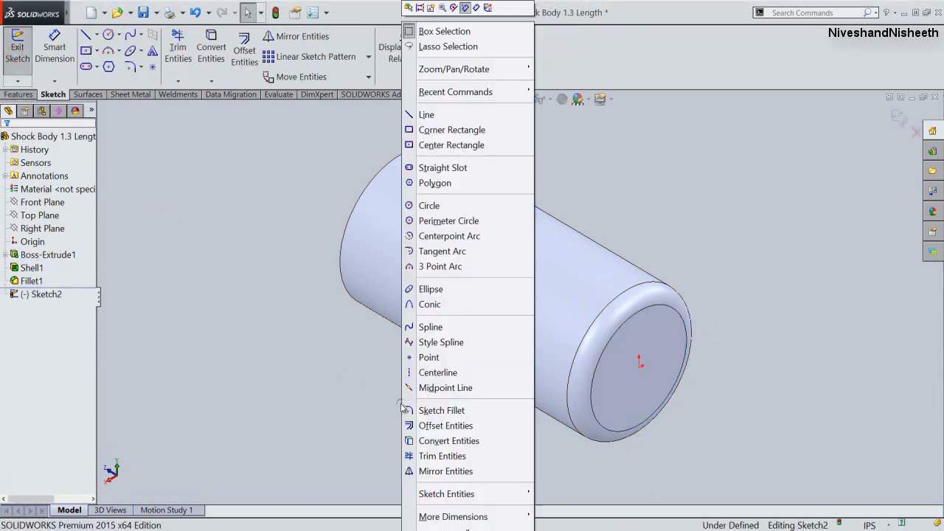
pyautogui.click(428, 206)
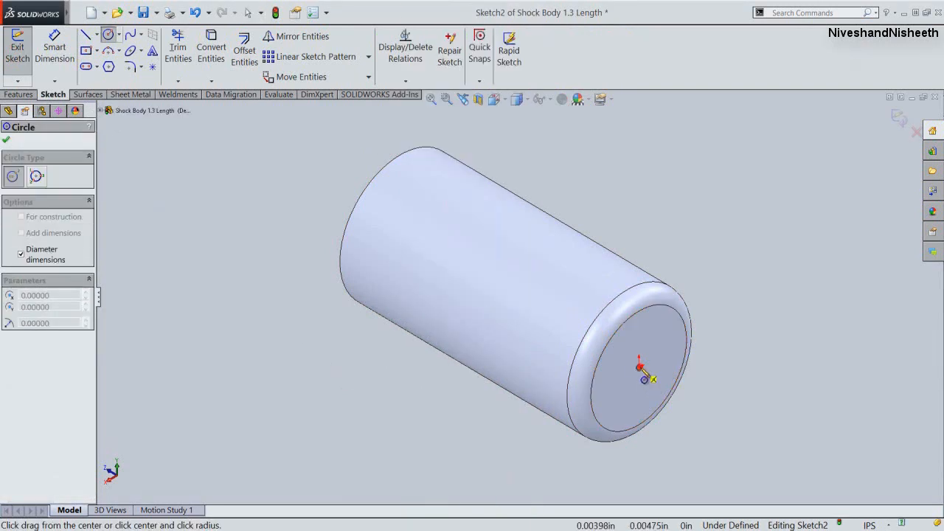
pyautogui.click(639, 364)
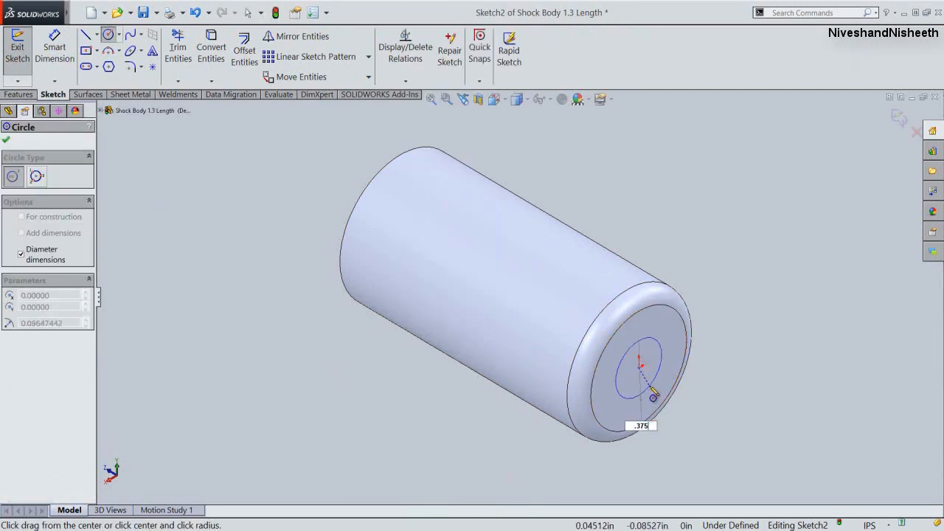
pyautogui.write('.375')
pyautogui.press('Return')
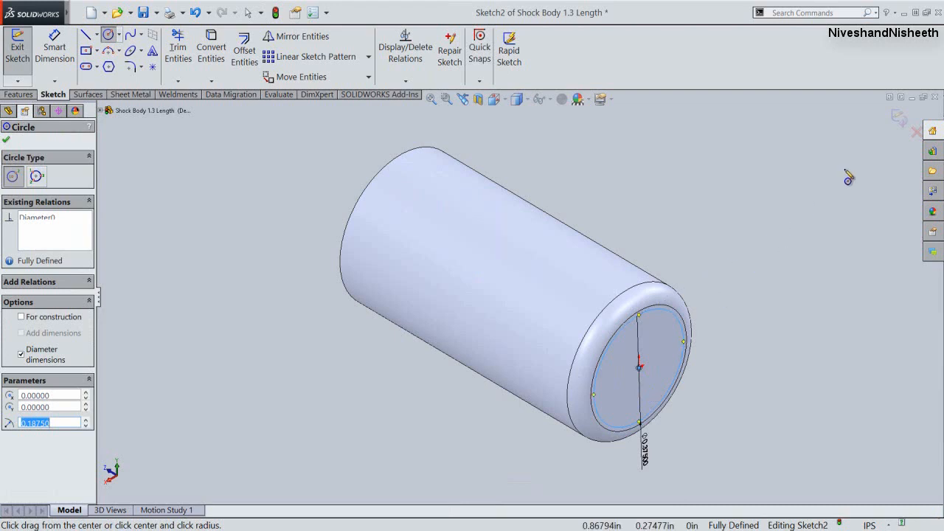
pyautogui.click(897, 119)
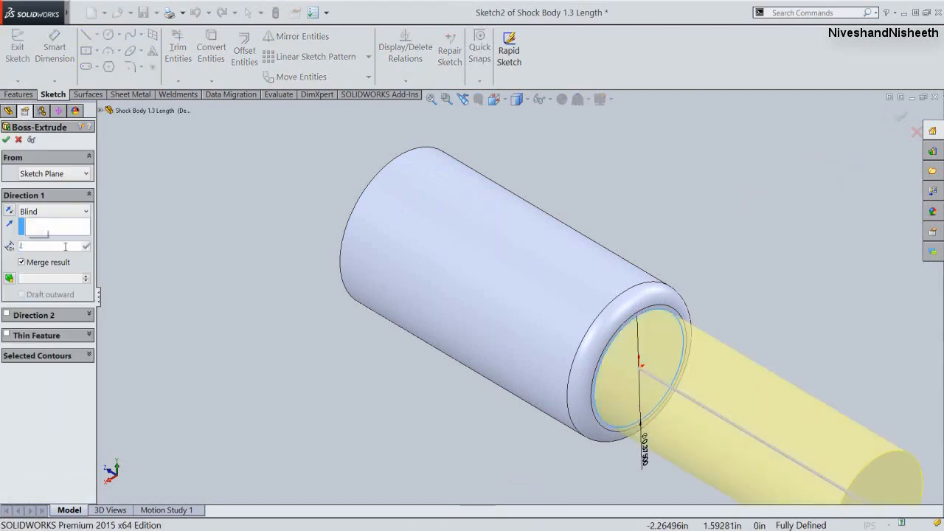
# Step: Extrude the circle 0.4 in outward from the closed end as a merged boss and save the part
pyautogui.write('.4')
pyautogui.press('Return')
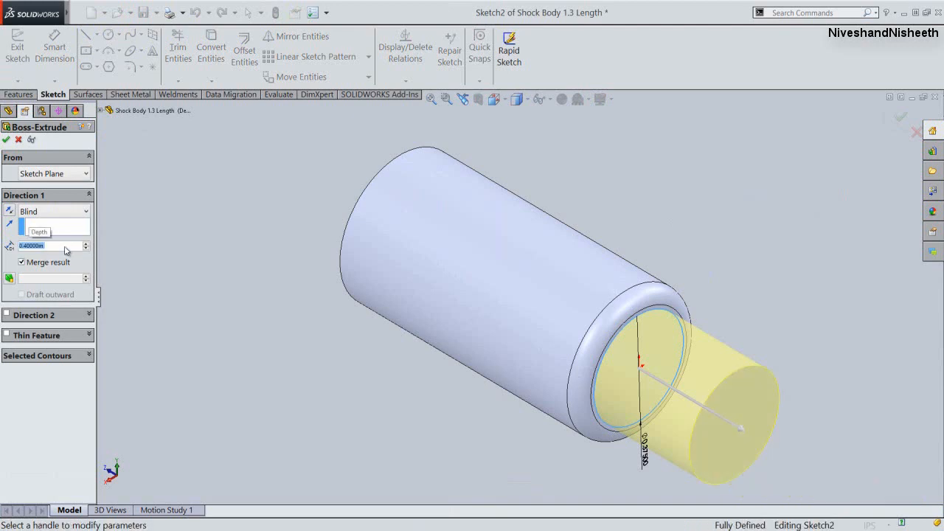
pyautogui.click(6, 139)
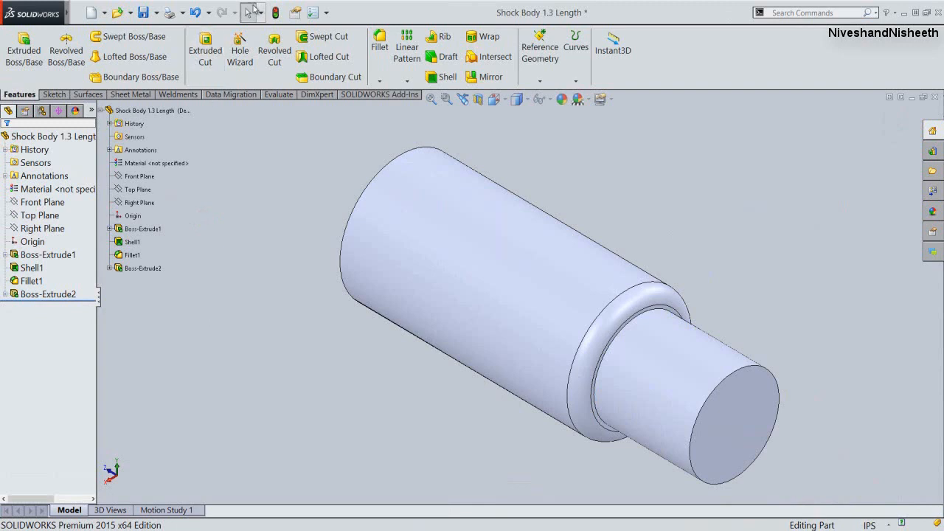
pyautogui.click(142, 13)
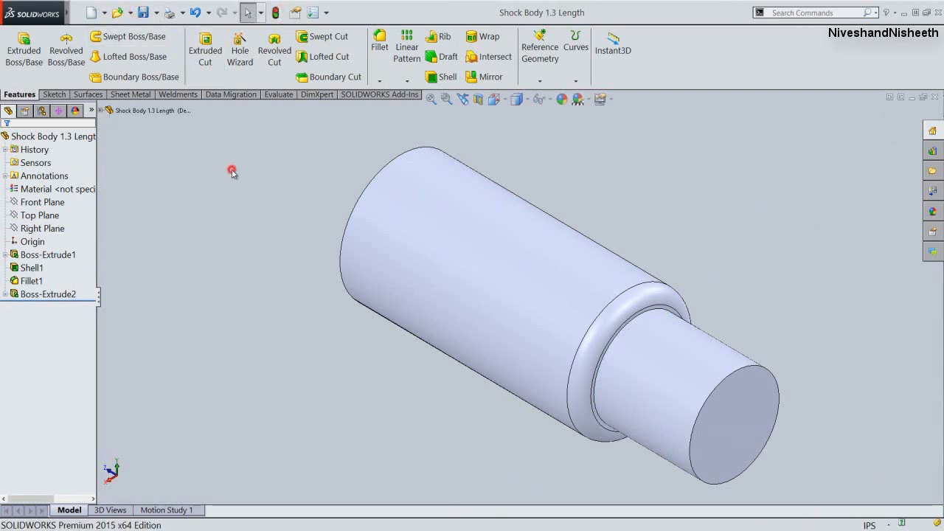
# Step: Start a sketch on the new boss's end face and draw a vertical, infinite-length construction line through the origin
pyautogui.click(750, 391)
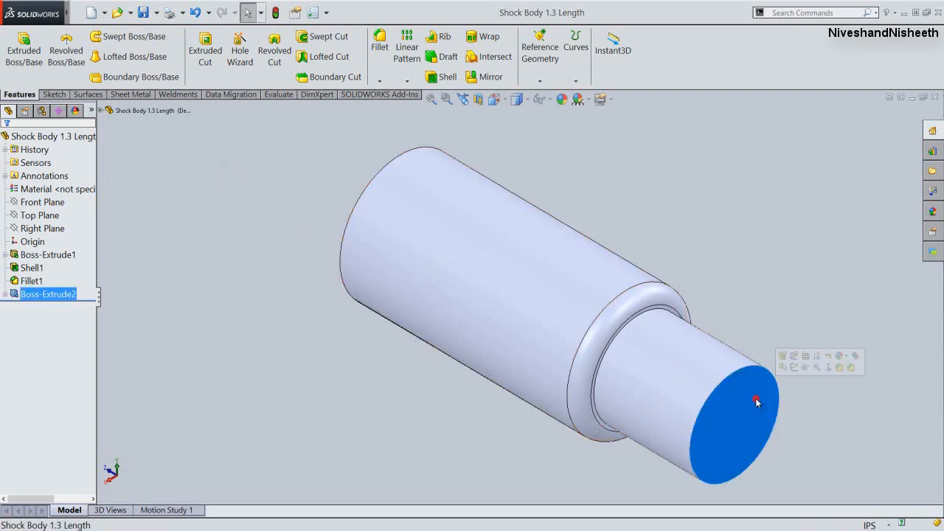
pyautogui.click(792, 370)
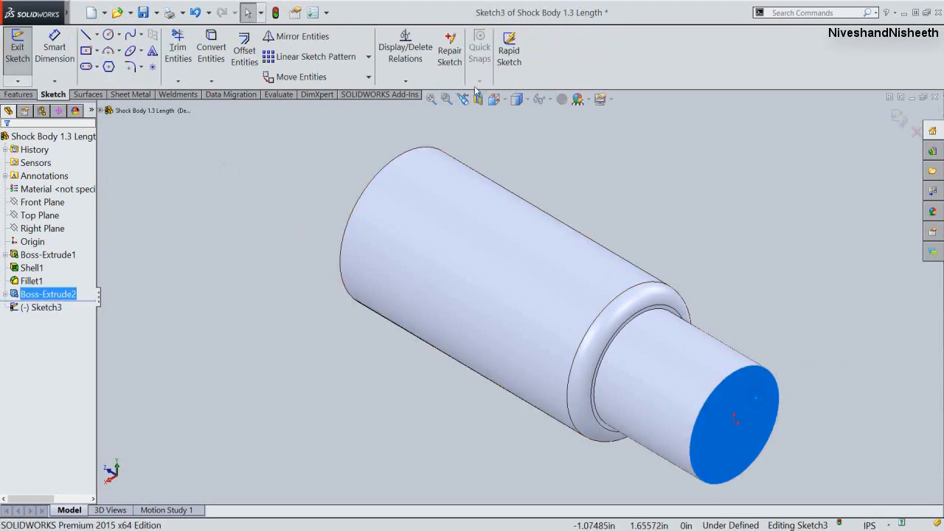
pyautogui.click(494, 98)
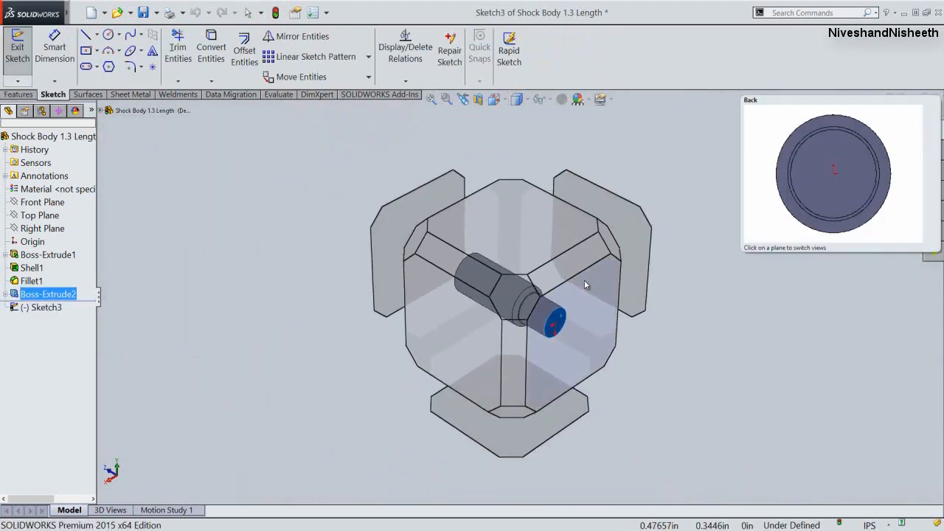
pyautogui.click(584, 280)
pyautogui.rightClick(279, 373)
pyautogui.click(309, 374)
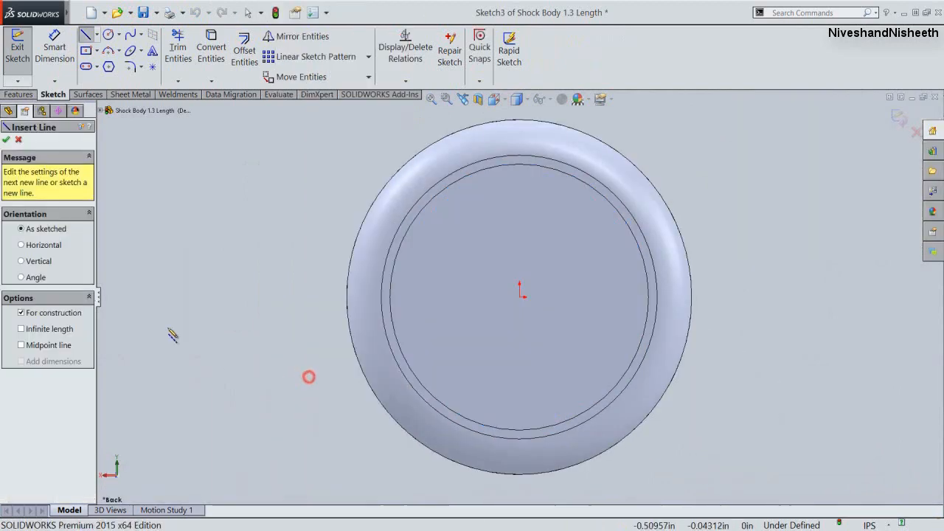
pyautogui.click(37, 261)
pyautogui.click(45, 329)
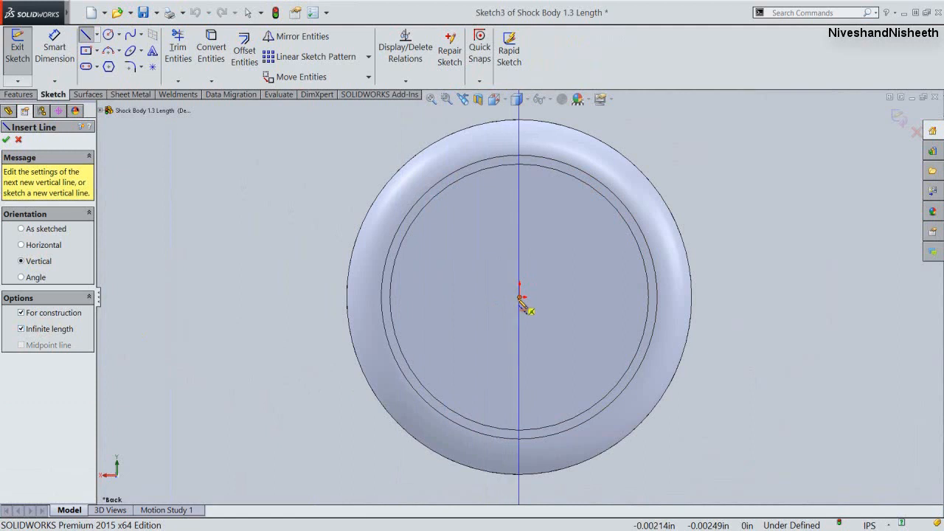
pyautogui.click(520, 297)
pyautogui.rightClick(563, 271)
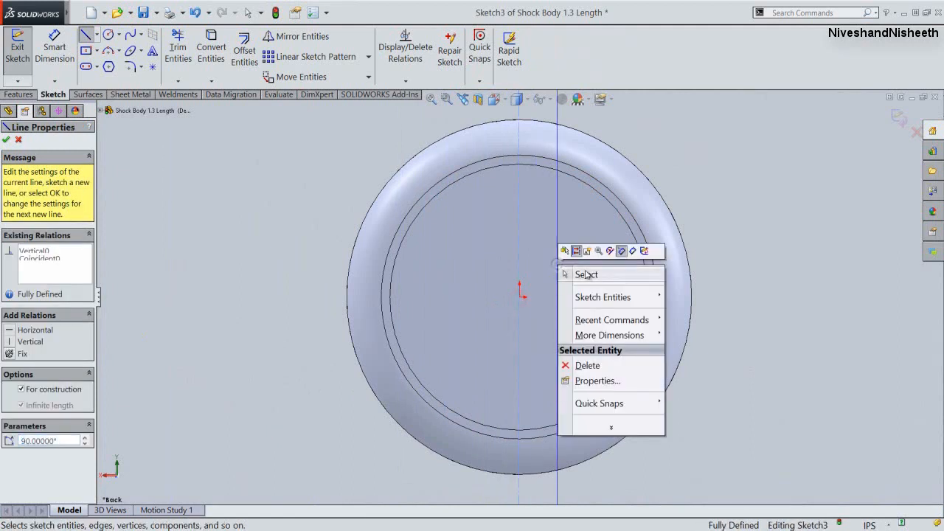
pyautogui.click(584, 274)
pyautogui.click(717, 284)
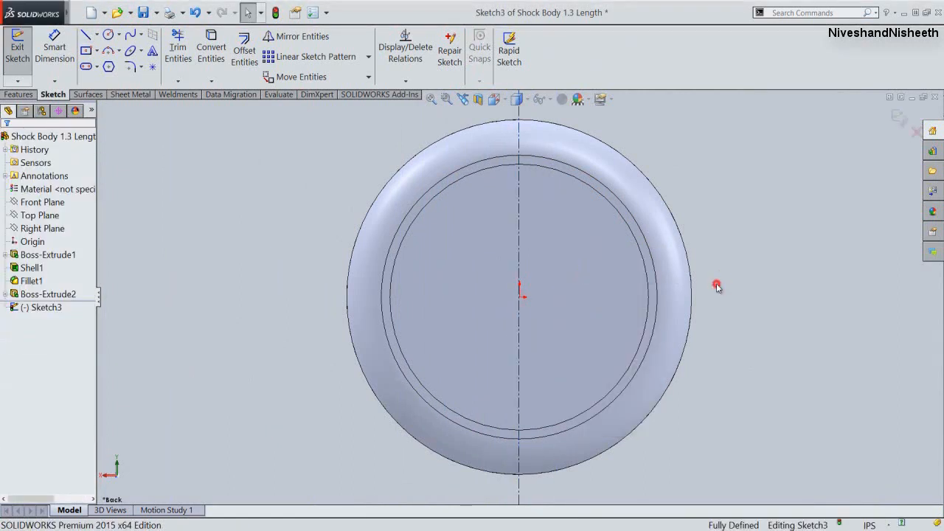
# Step: Convert the boss's circular end edge into a sketch circle
pyautogui.click(208, 55)
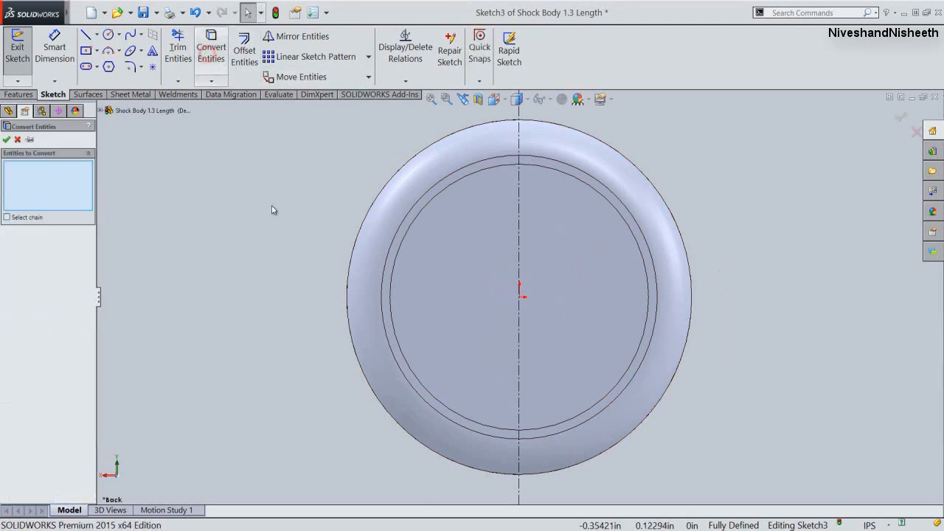
pyautogui.click(420, 221)
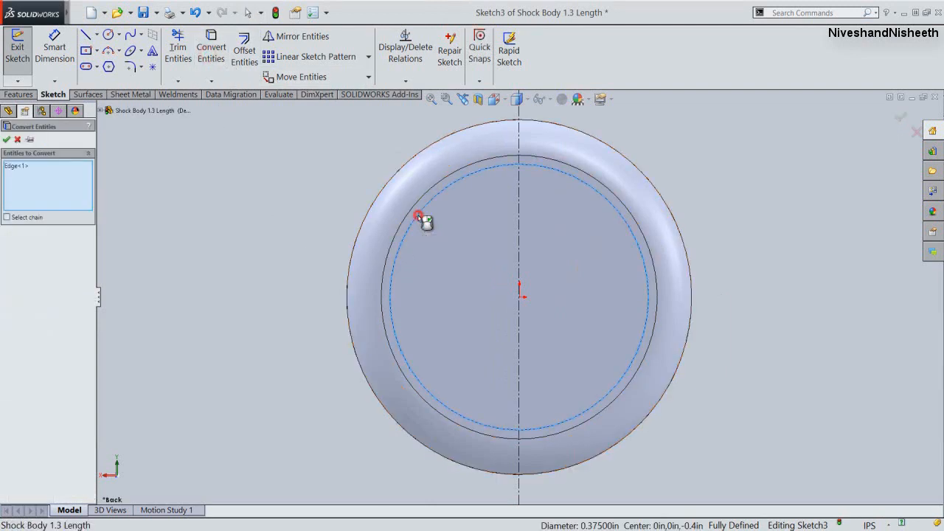
pyautogui.press('Return')
# Step: Draw two vertical lines about 0.2 in long inside the circle, one on each side of the construction line
pyautogui.rightClick(273, 176)
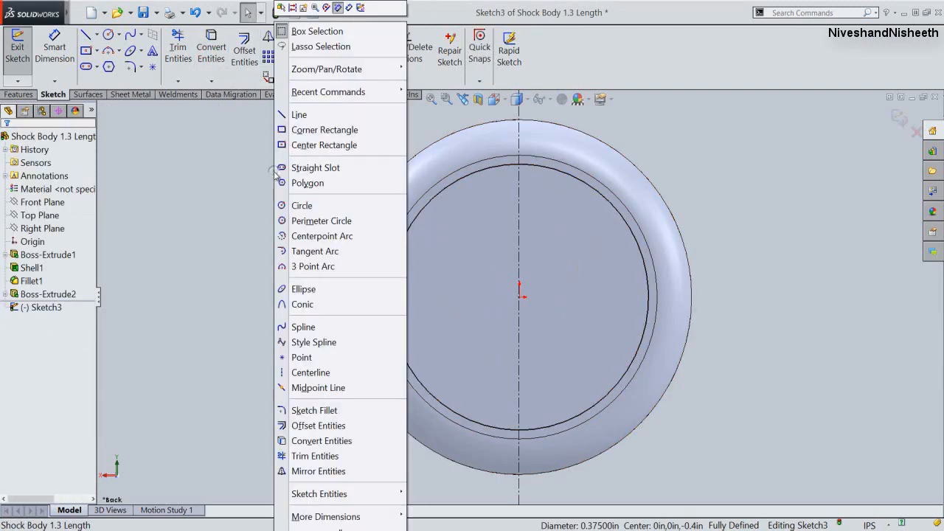
pyautogui.click(289, 121)
pyautogui.click(473, 228)
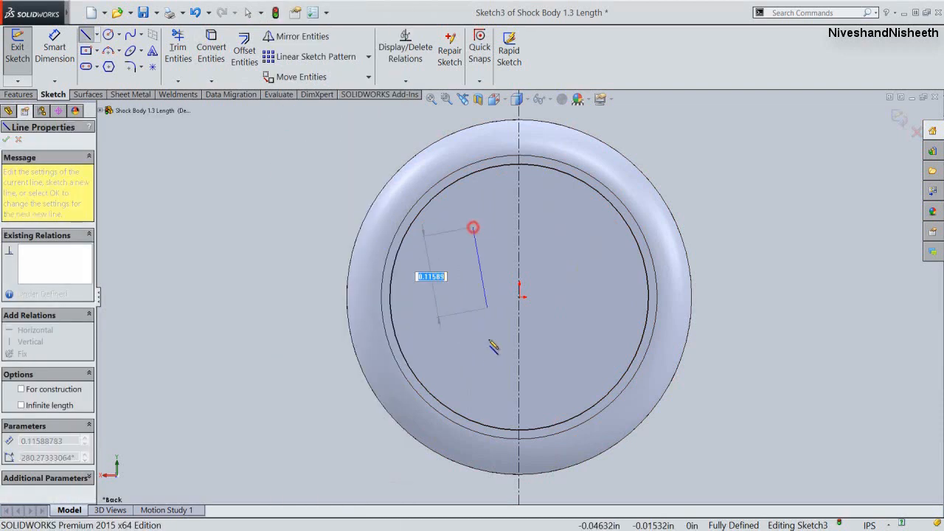
pyautogui.click(473, 373)
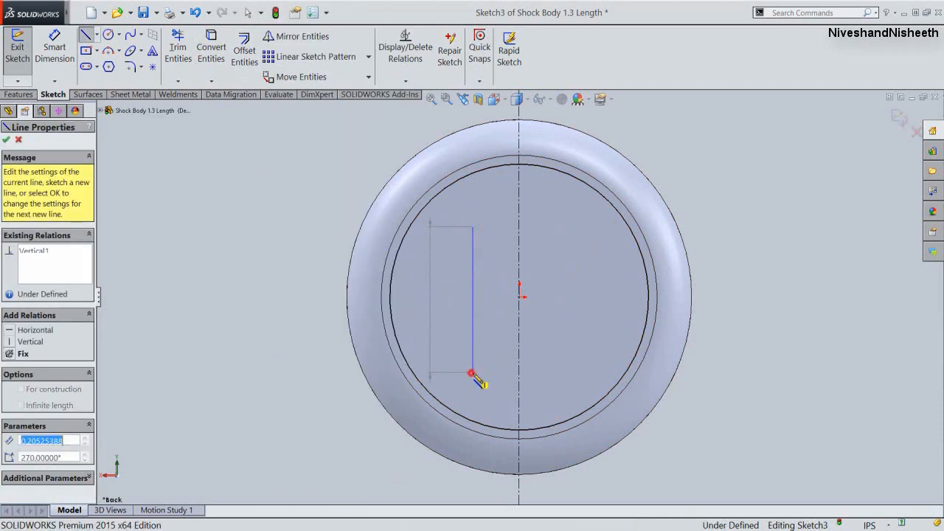
pyautogui.press('Escape')
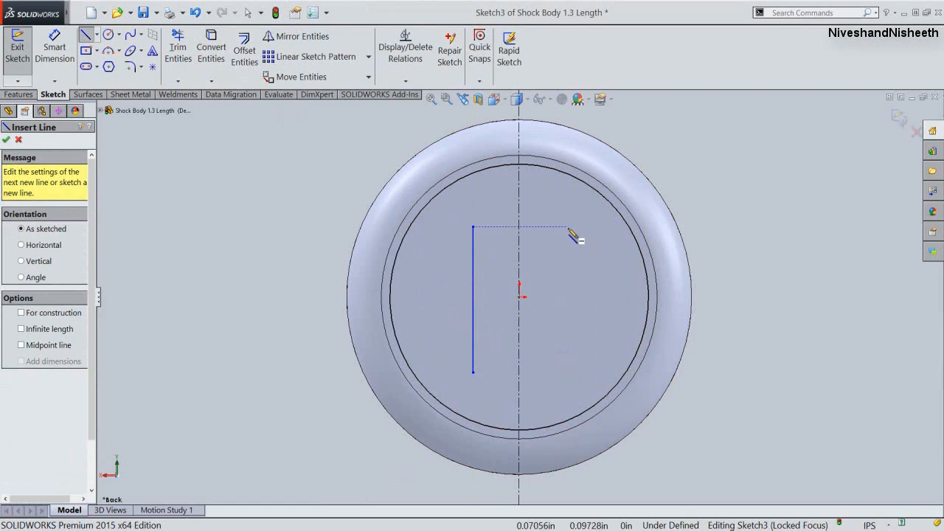
pyautogui.click(568, 226)
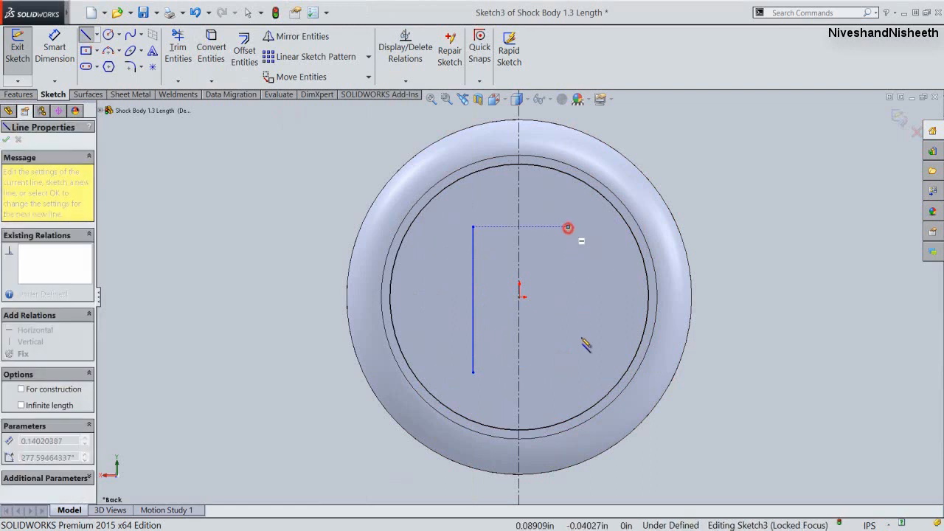
pyautogui.click(568, 378)
pyautogui.press('Escape')
pyautogui.rightClick(600, 274)
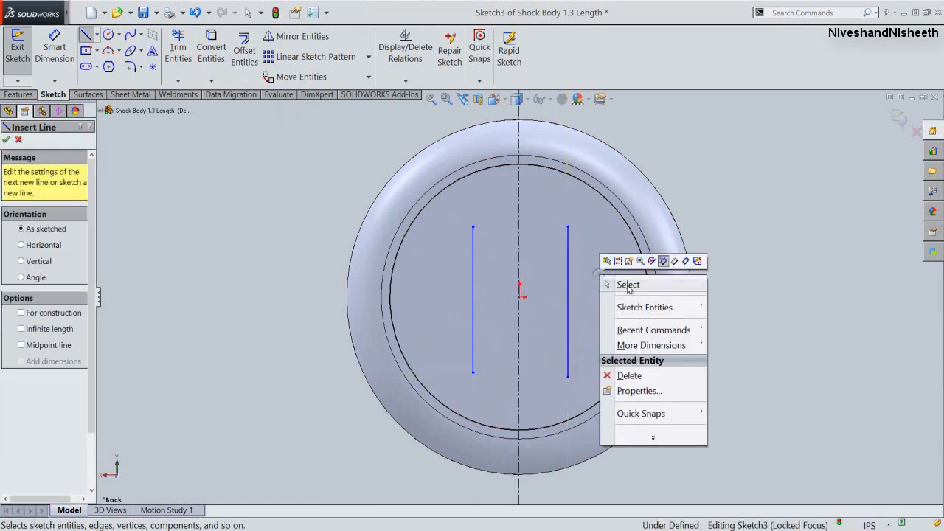
pyautogui.click(627, 286)
# Step: Make the two vertical lines symmetric about the vertical construction line
pyautogui.click(474, 249)
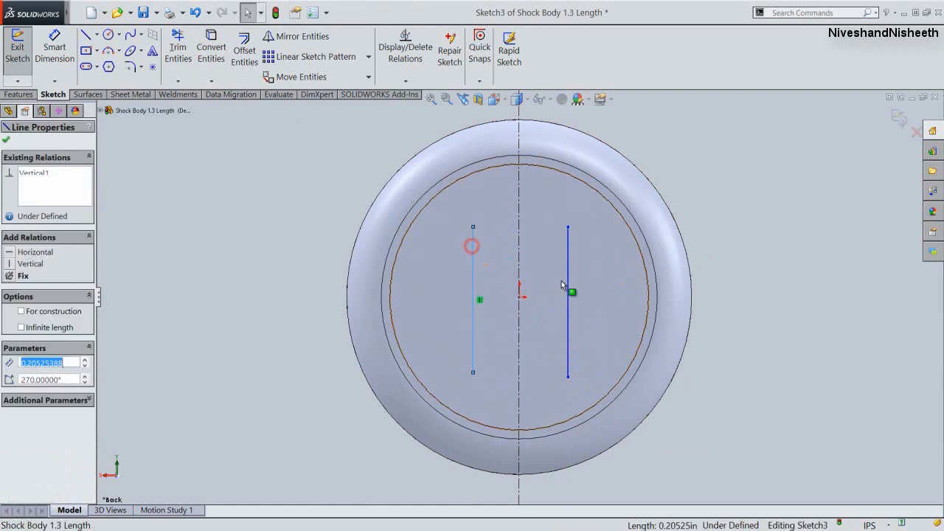
pyautogui.keyDown('ctrl'); pyautogui.click(568, 280); pyautogui.keyUp('ctrl')
pyautogui.keyDown('ctrl'); pyautogui.click(520, 273); pyautogui.keyUp('ctrl')
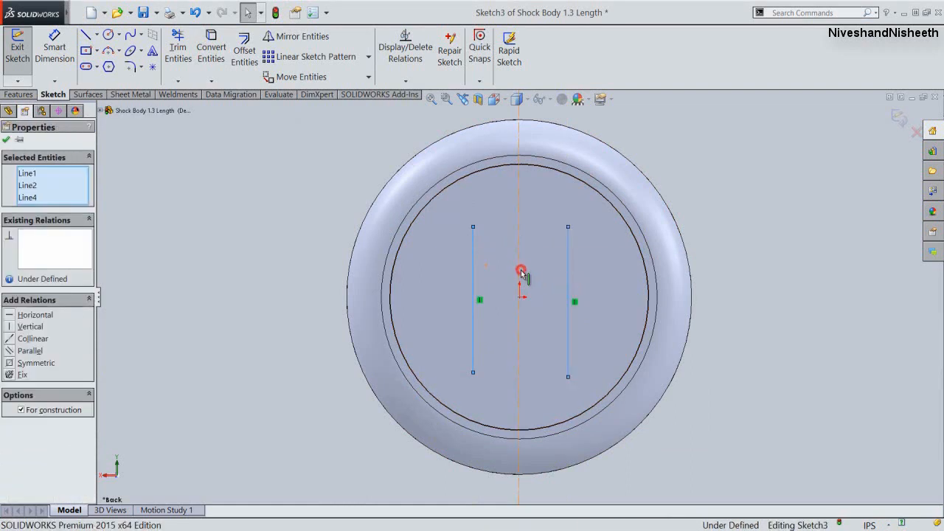
pyautogui.click(570, 237)
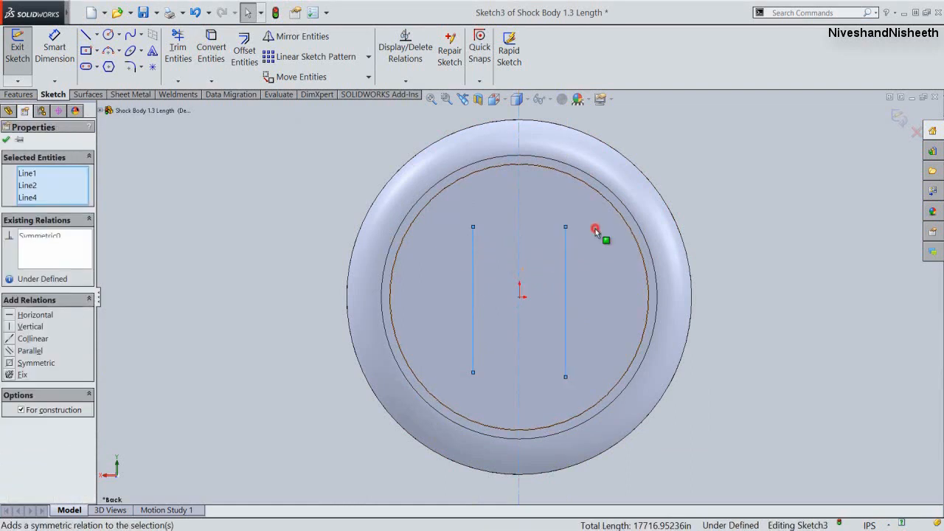
pyautogui.click(596, 229)
pyautogui.click(755, 169)
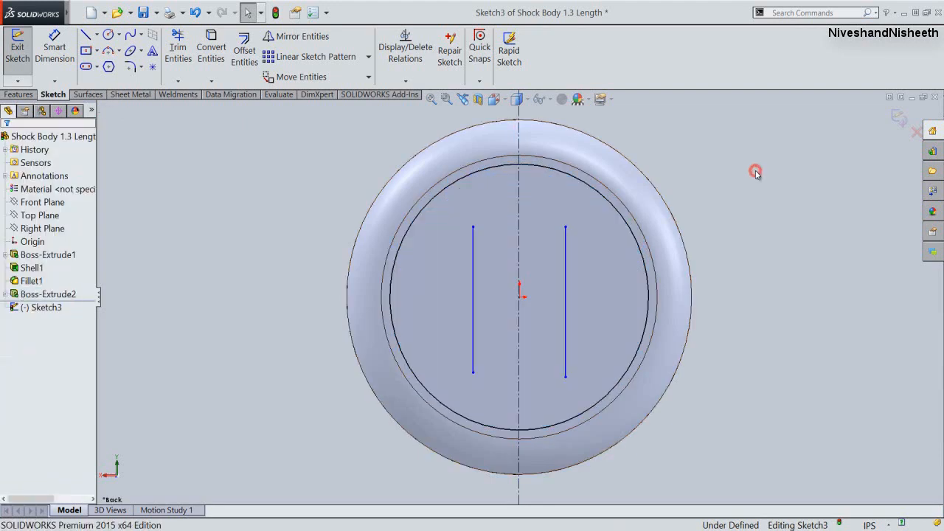
# Step: Dimension the distance between the two vertical lines as 0.15 in
pyautogui.rightClick(755, 169)
pyautogui.click(829, 9)
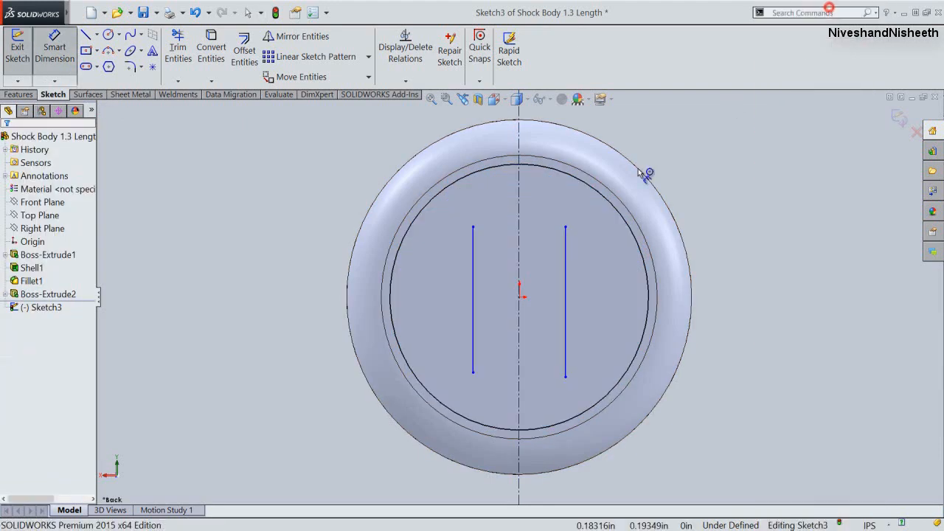
pyautogui.click(565, 255)
pyautogui.click(474, 274)
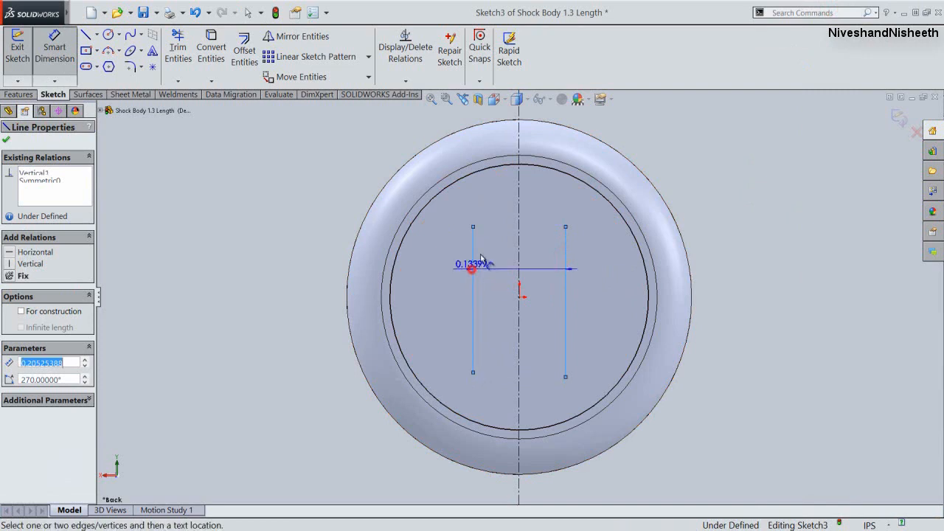
pyautogui.click(490, 249)
pyautogui.write('.15')
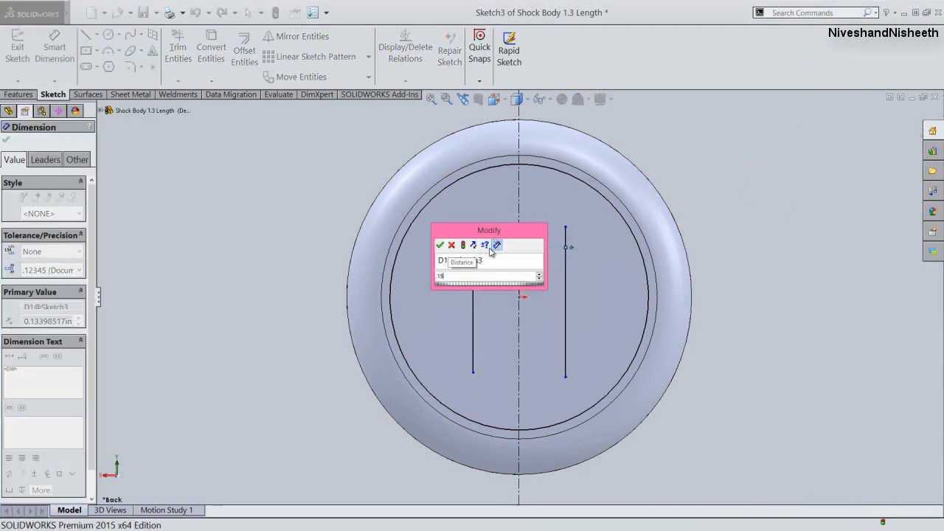
pyautogui.press('Return')
pyautogui.click(742, 171)
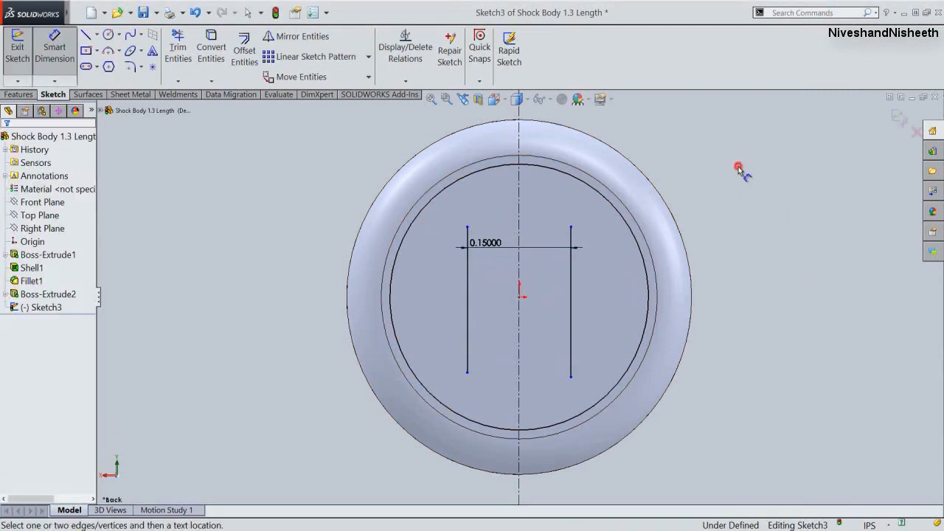
pyautogui.rightClick(739, 167)
pyautogui.click(765, 71)
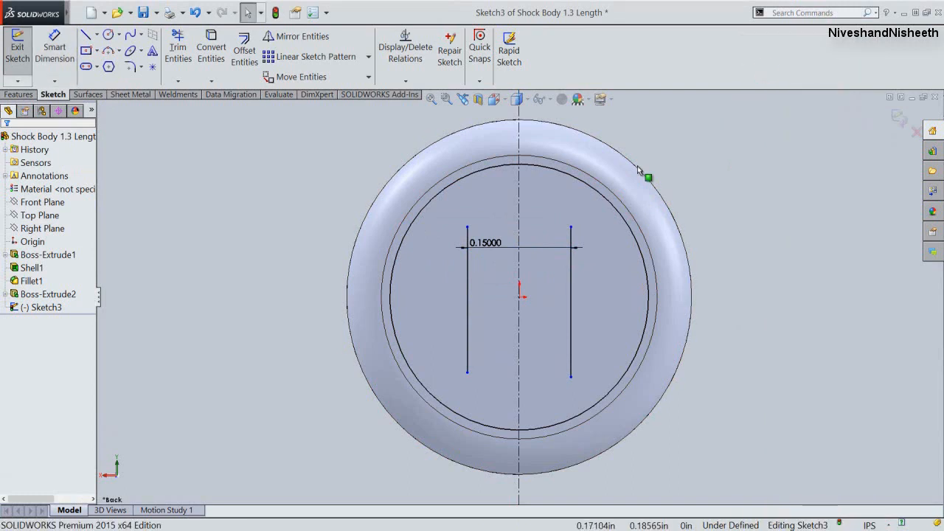
# Step: Make both endpoints of the vertical line right of the construction line coincident with the converted circle
pyautogui.click(579, 180)
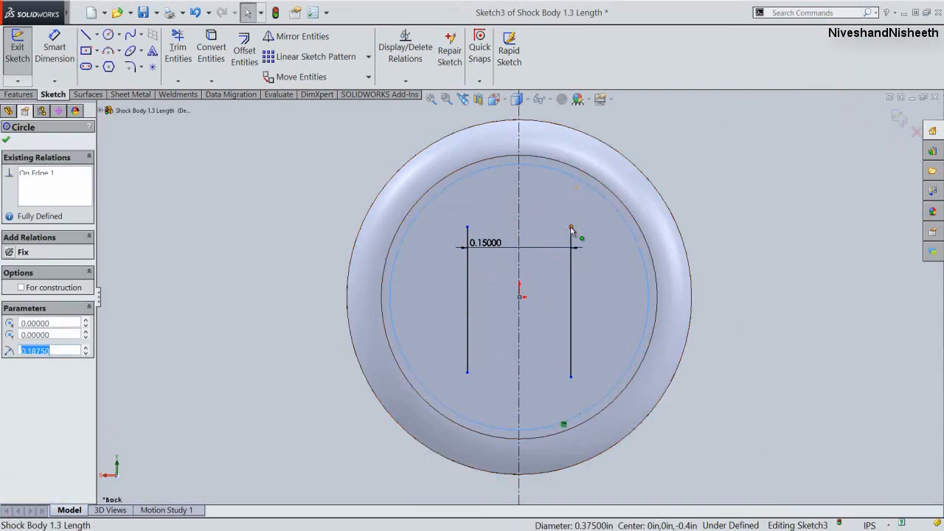
pyautogui.keyDown('ctrl'); pyautogui.click(570, 226); pyautogui.keyUp('ctrl')
pyautogui.click(608, 185)
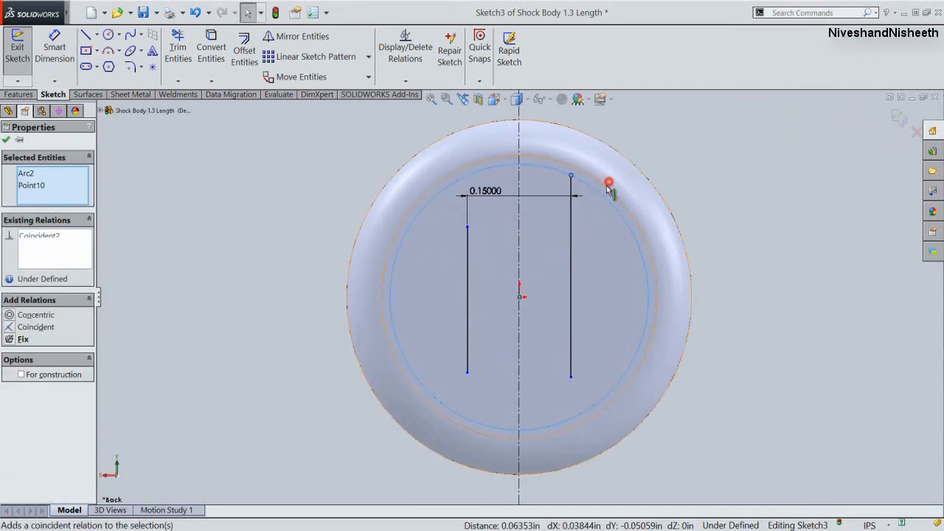
pyautogui.click(753, 299)
pyautogui.click(570, 377)
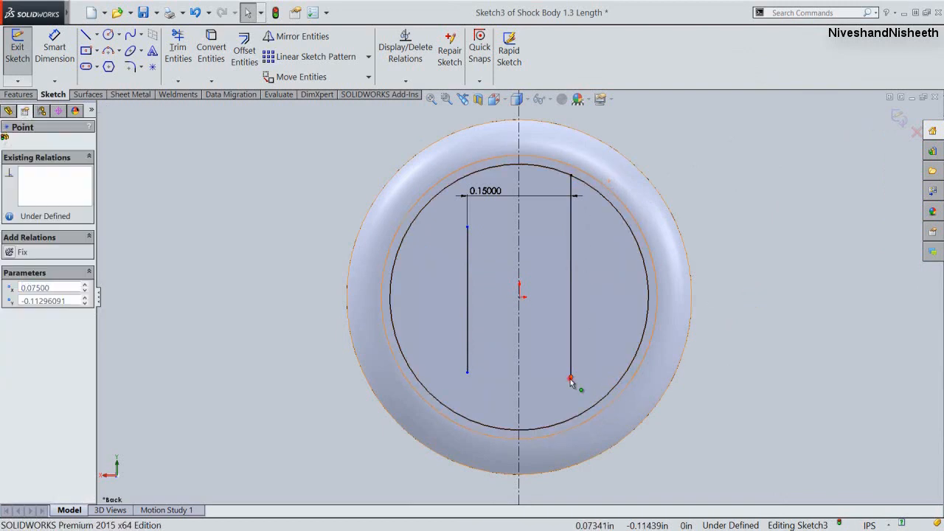
pyautogui.keyDown('ctrl'); pyautogui.click(571, 417); pyautogui.keyUp('ctrl')
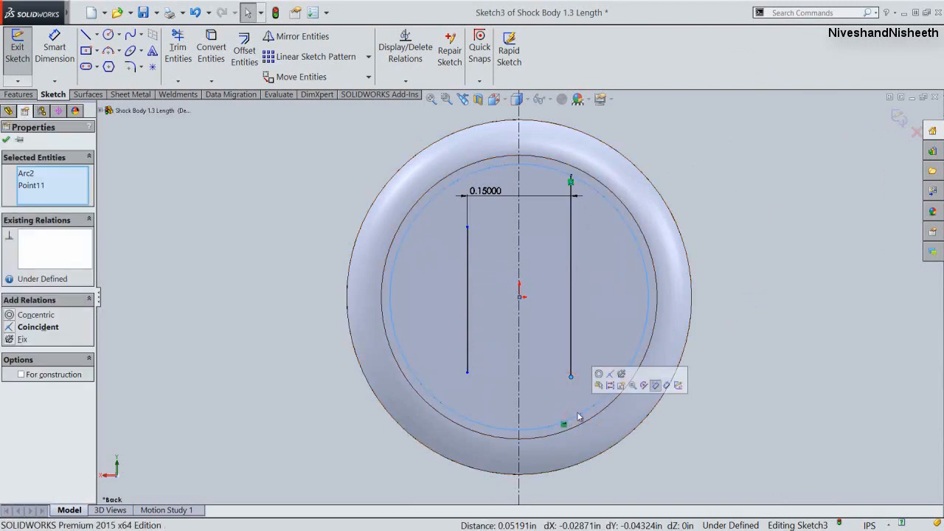
pyautogui.click(611, 381)
pyautogui.click(657, 470)
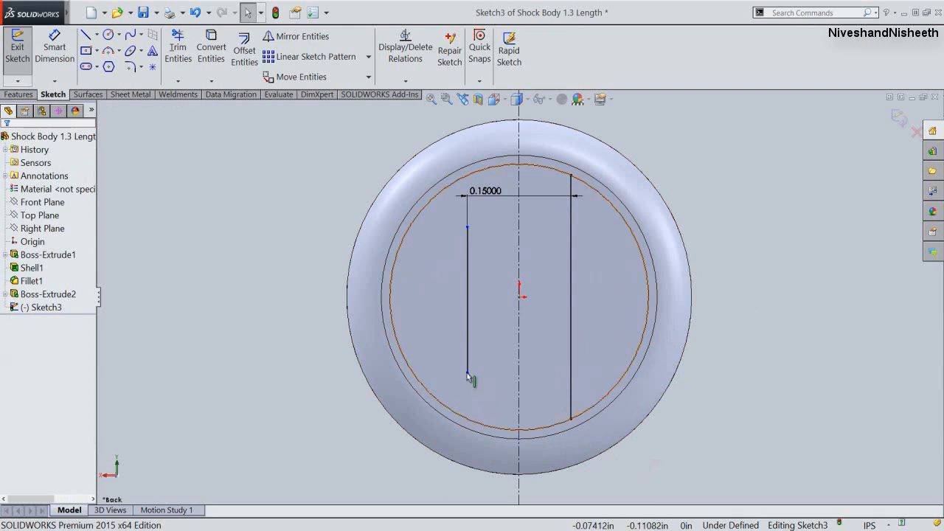
# Step: Make the lower endpoint of the vertical line left of the construction line coincident with the converted circle
pyautogui.click(467, 371)
pyautogui.press('Escape')
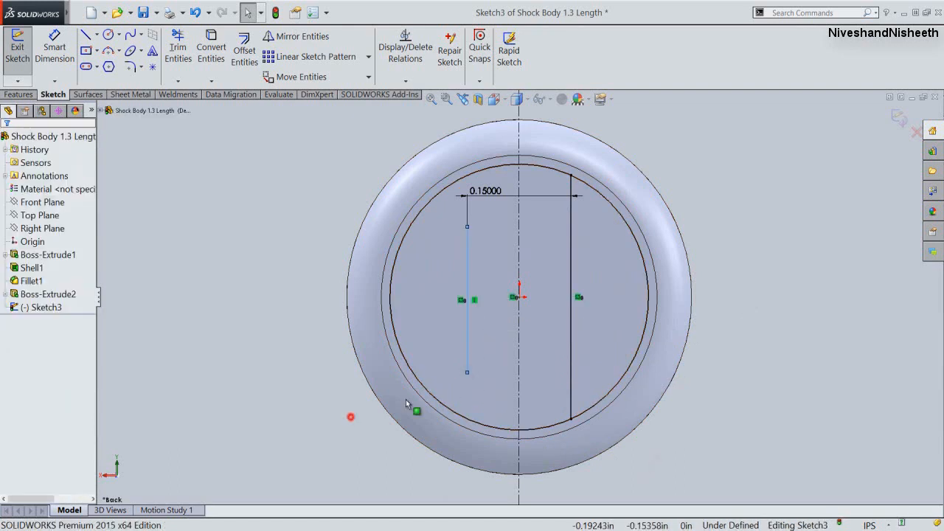
pyautogui.click(467, 372)
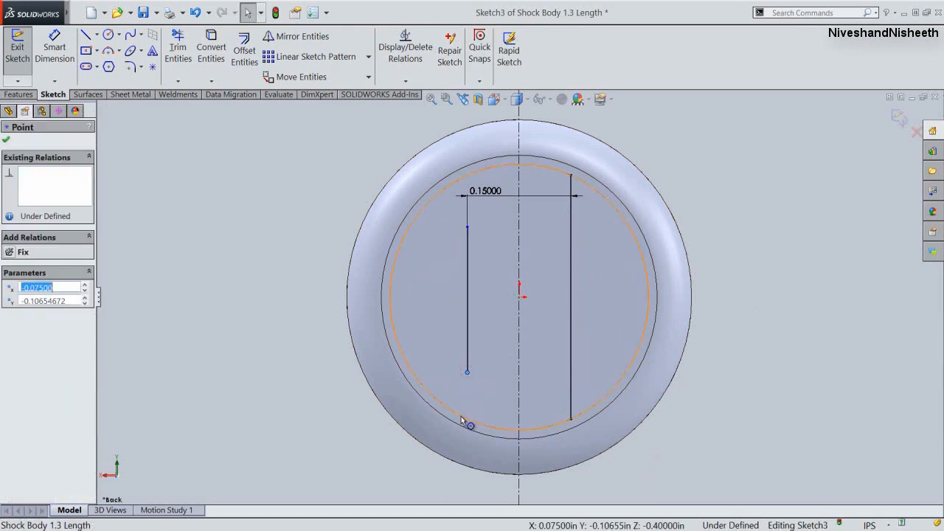
pyautogui.keyDown('ctrl'); pyautogui.click(463, 416); pyautogui.keyUp('ctrl')
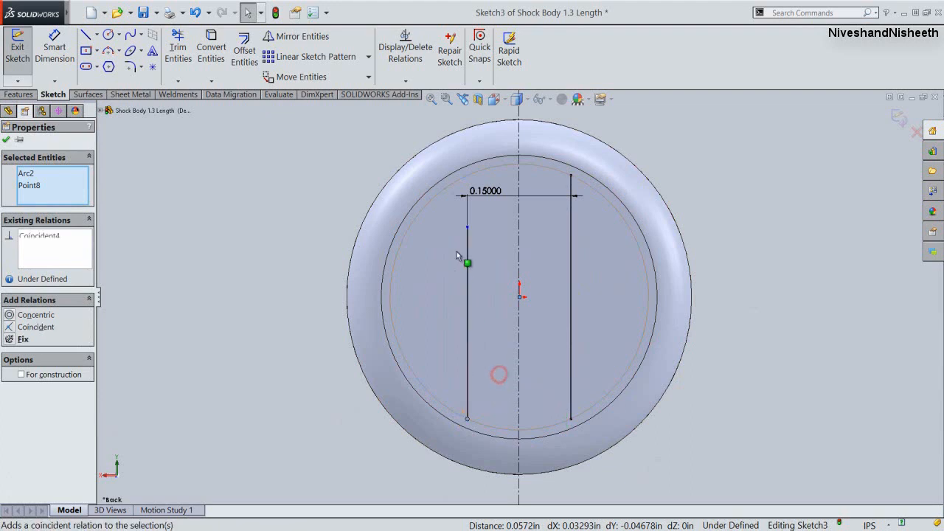
# Step: Make the upper endpoint of the vertical line left of the construction line coincident with the converted circle
pyautogui.click(463, 230)
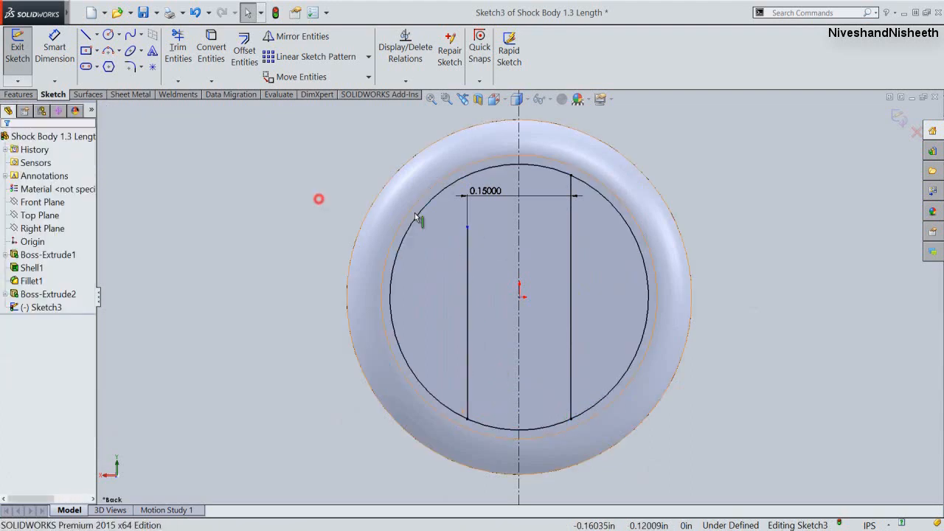
pyautogui.click(467, 227)
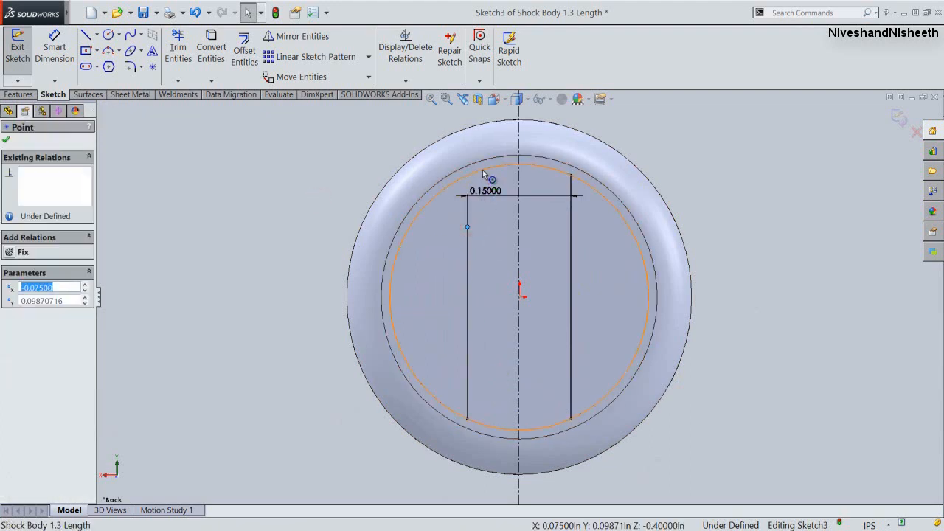
pyautogui.keyDown('ctrl'); pyautogui.click(484, 172); pyautogui.keyUp('ctrl')
pyautogui.click(520, 126)
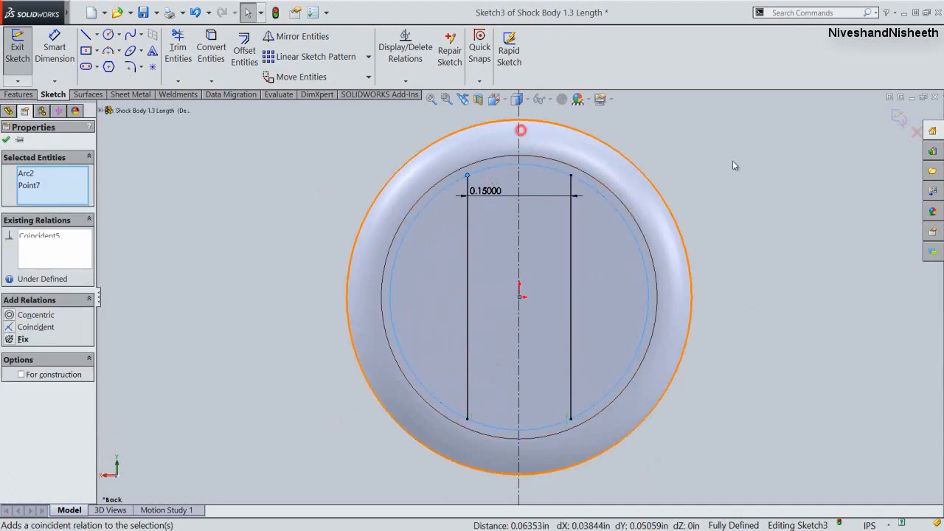
pyautogui.click(883, 138)
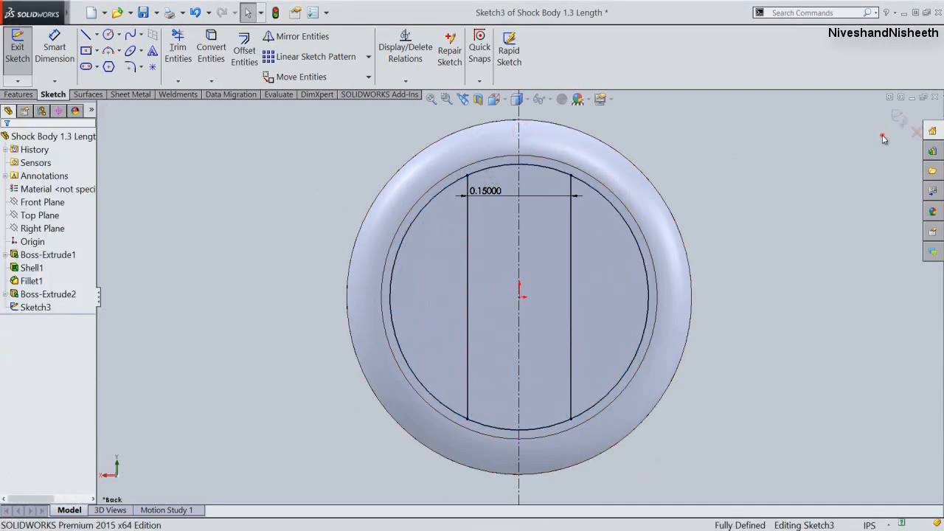
pyautogui.click(610, 203)
pyautogui.click(650, 170)
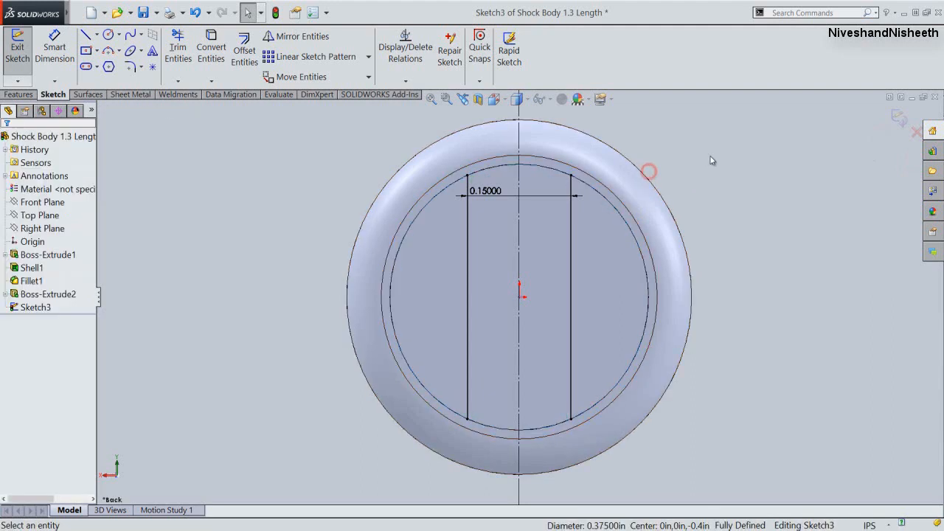
pyautogui.click(709, 158)
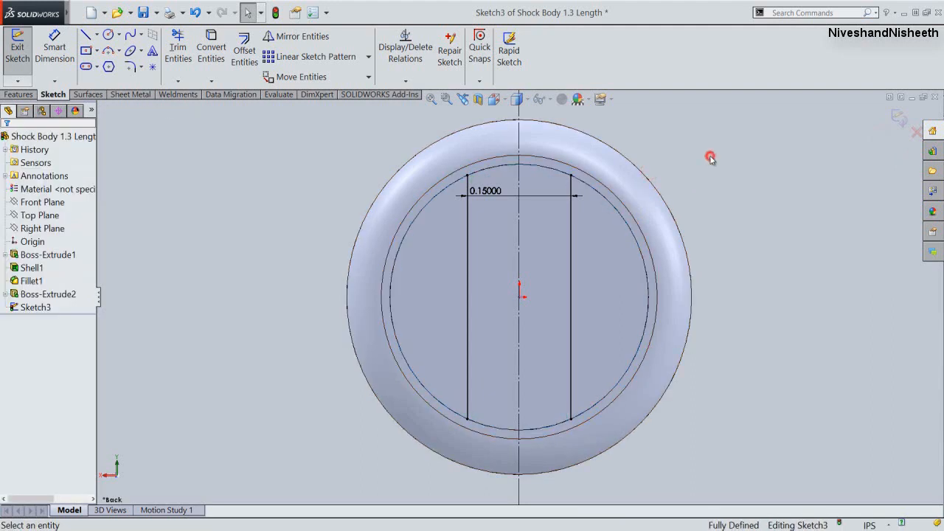
# Step: Draw a three-point arc along the converted circle joining the two endpoints of the left vertical line
pyautogui.rightClick(709, 158)
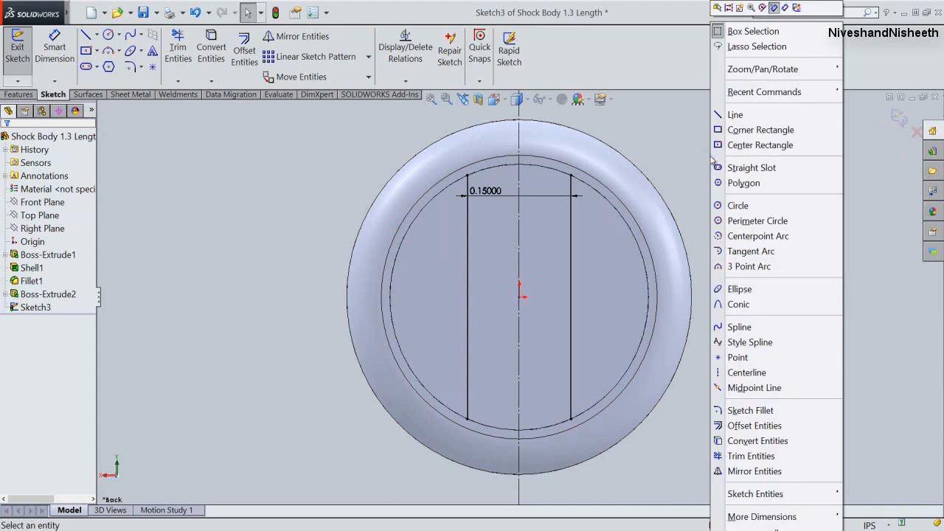
pyautogui.click(736, 266)
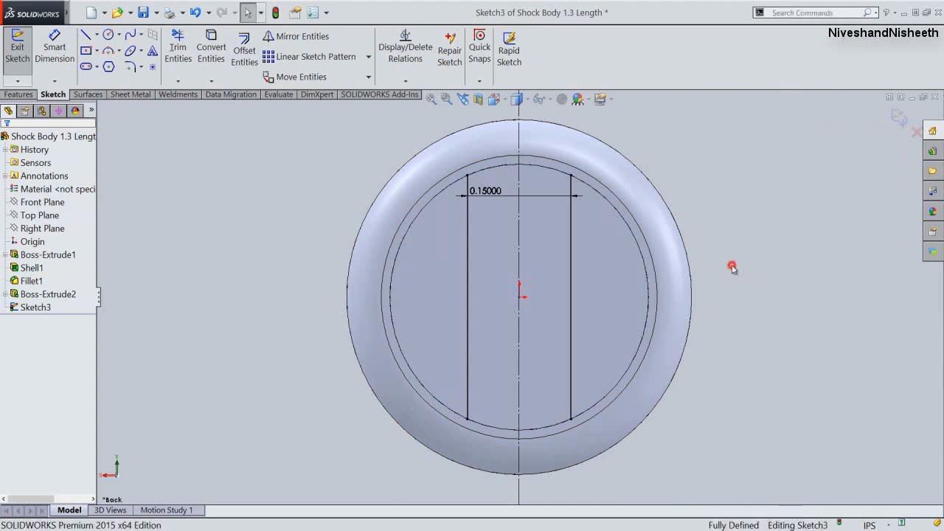
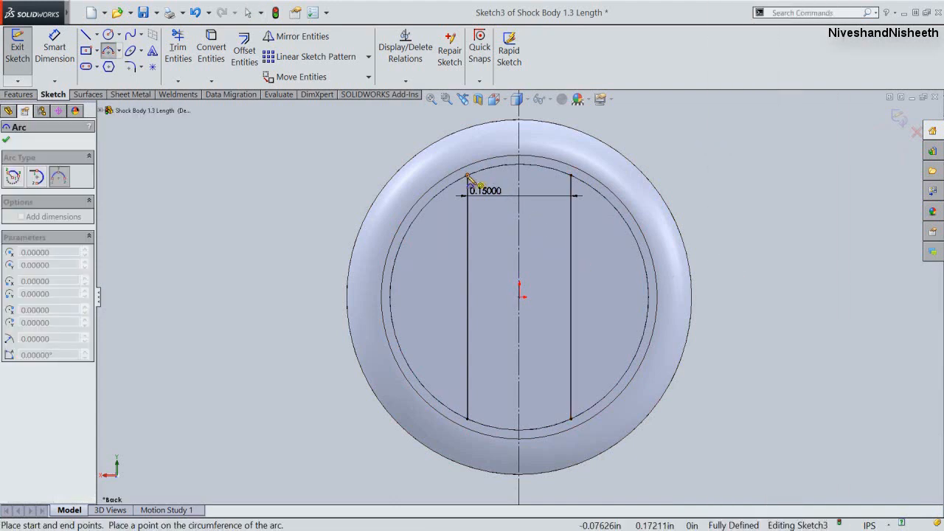
pyautogui.click(467, 419)
pyautogui.click(392, 322)
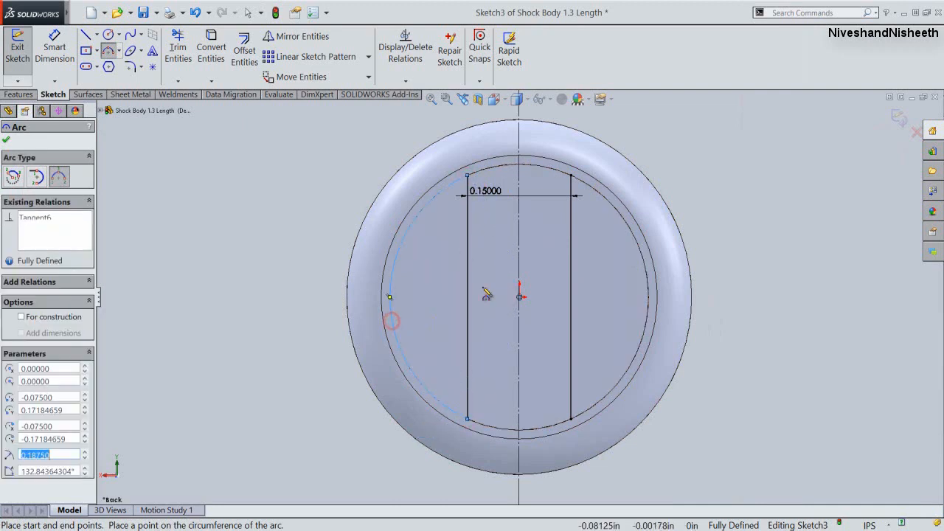
# Step: Draw a matching three-point arc joining the right vertical line's endpoints along the circle, and exit the sketch
pyautogui.click(572, 177)
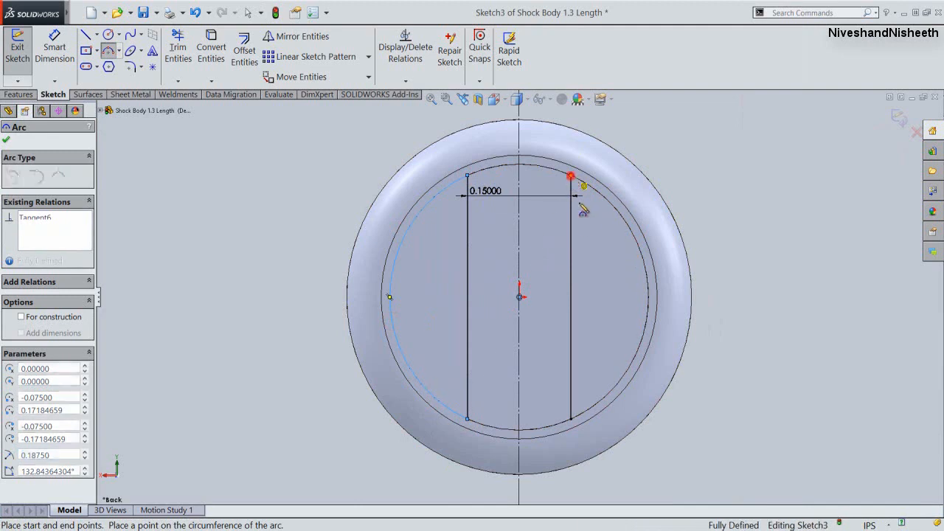
pyautogui.click(572, 419)
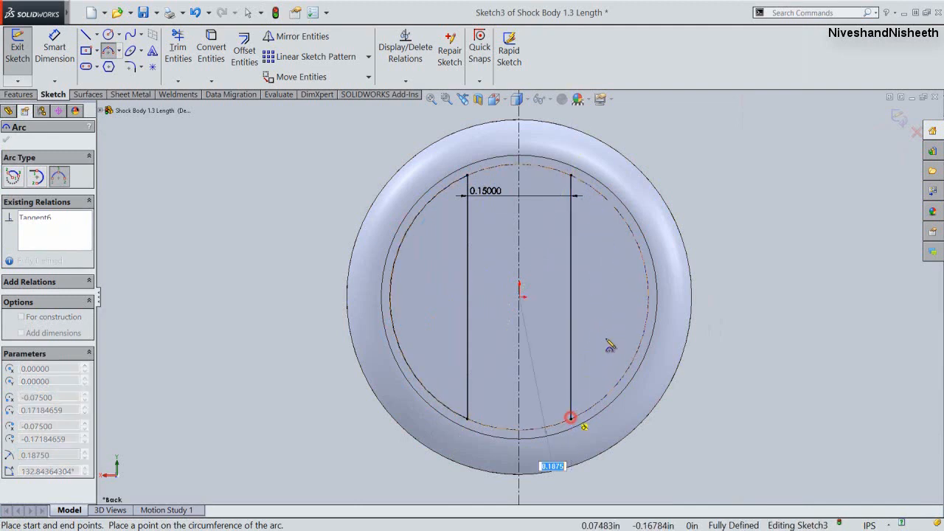
pyautogui.click(649, 295)
pyautogui.rightClick(737, 212)
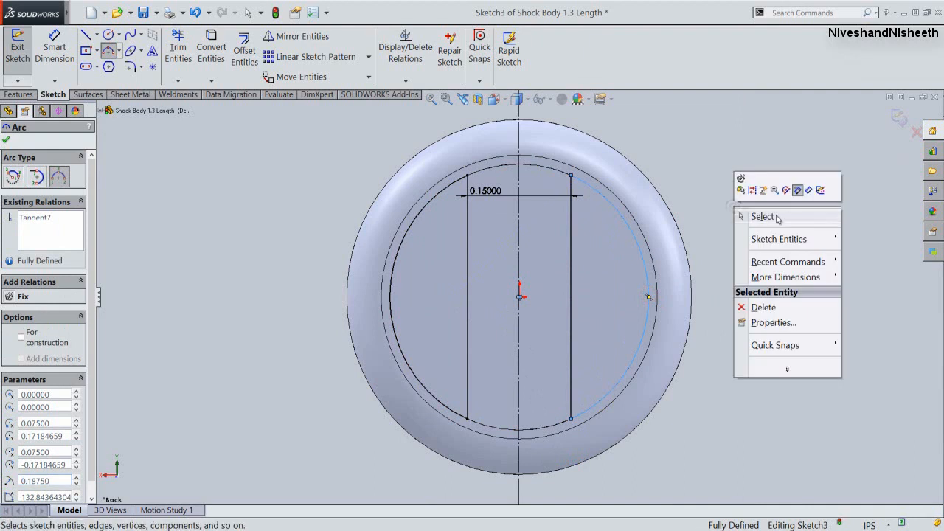
pyautogui.click(821, 190)
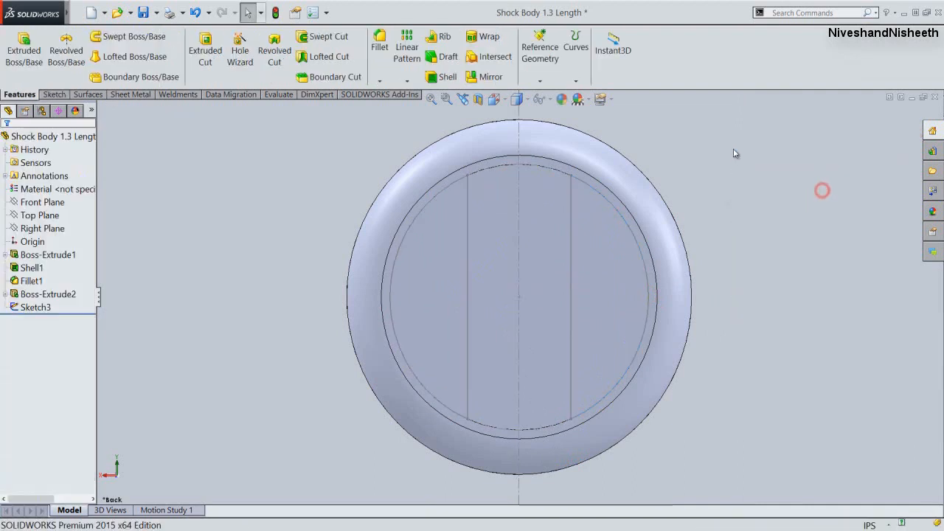
# Step: Cut away the left segment of the end boss with a blind 0.4 in Extruded Cut, using only that Sketch3 contour
pyautogui.click(521, 100)
pyautogui.click(494, 98)
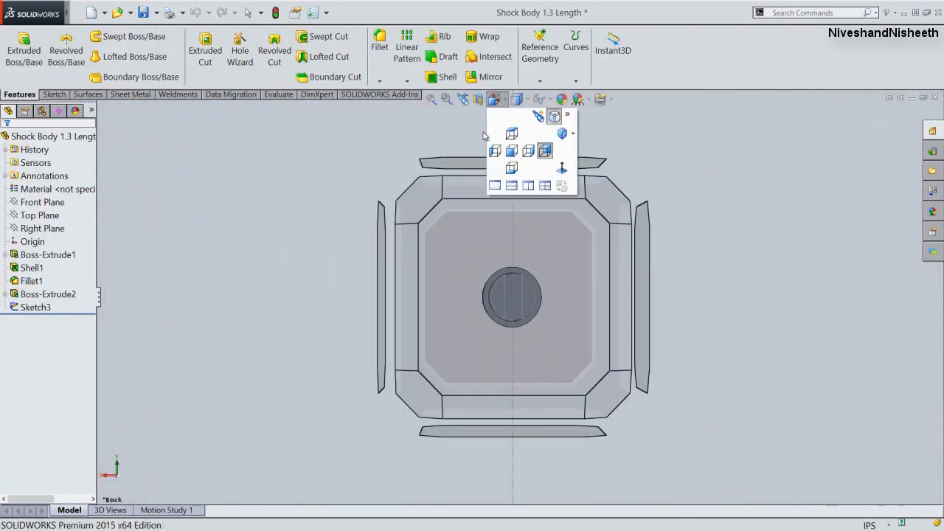
pyautogui.click(432, 203)
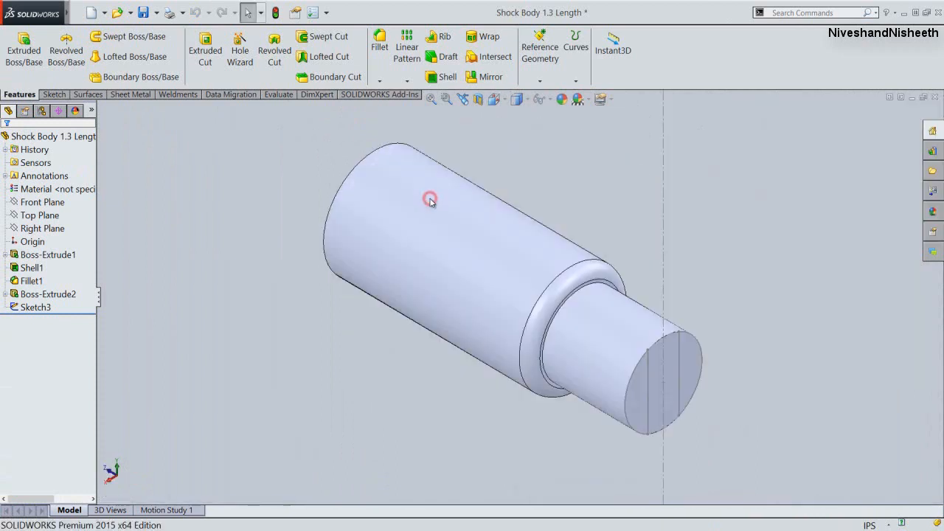
pyautogui.click(607, 208)
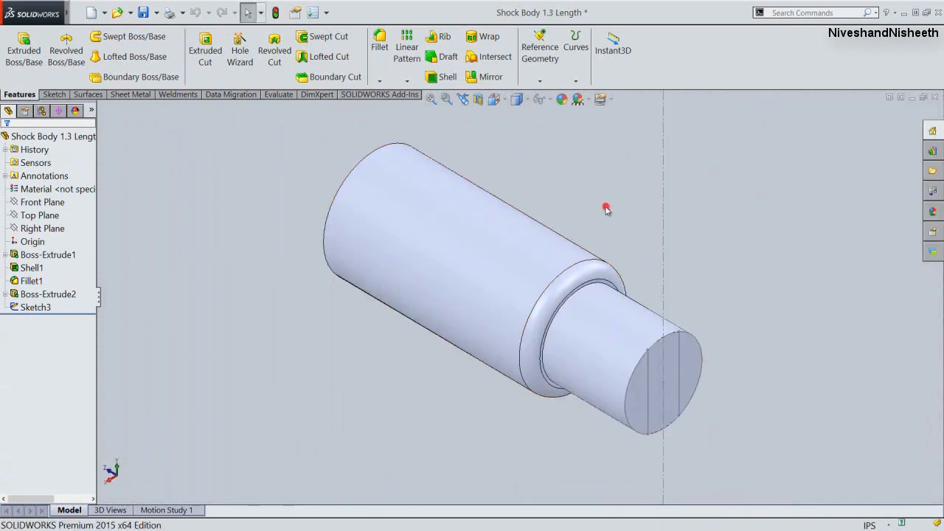
pyautogui.click(200, 51)
pyautogui.scroll(-3, 613, 413)
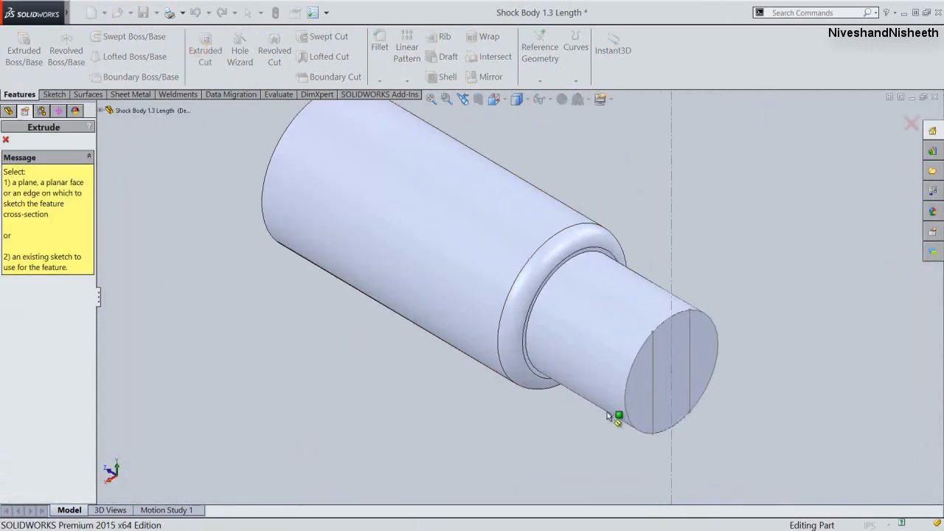
pyautogui.click(660, 370)
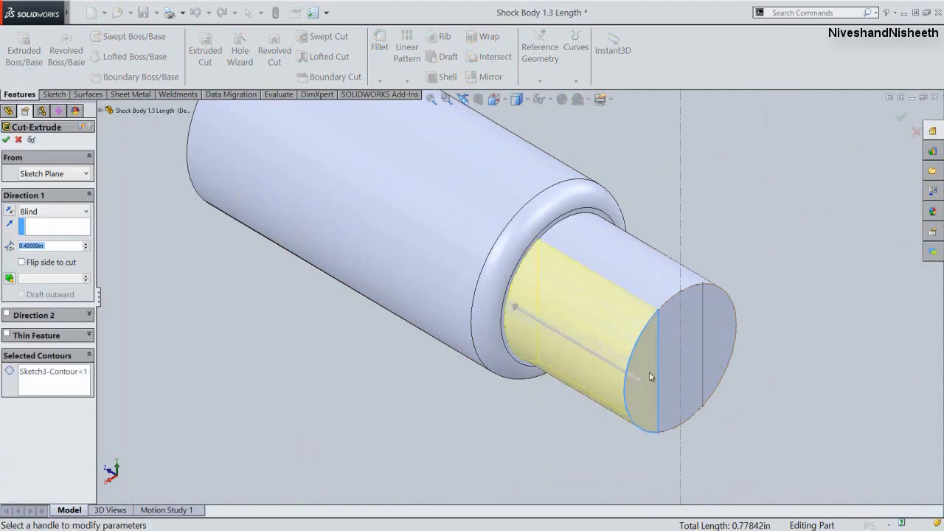
pyautogui.click(5, 140)
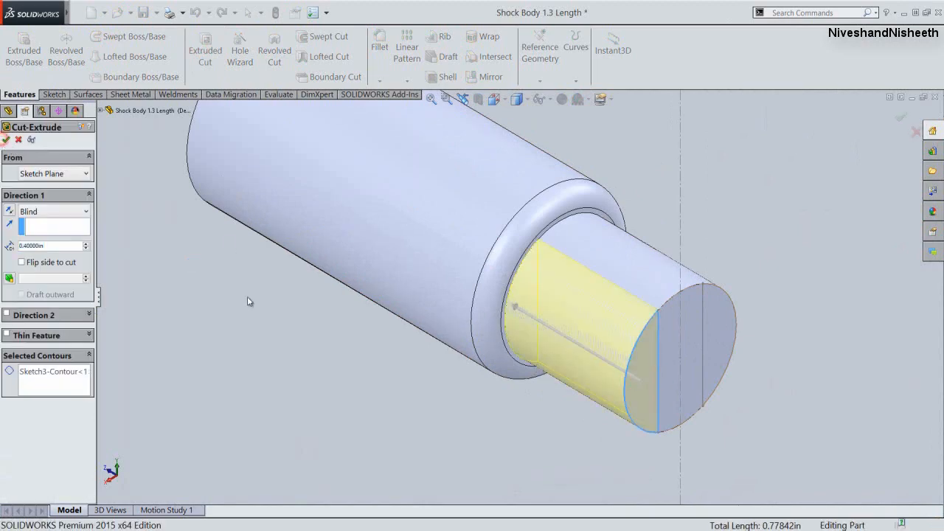
pyautogui.click(246, 299)
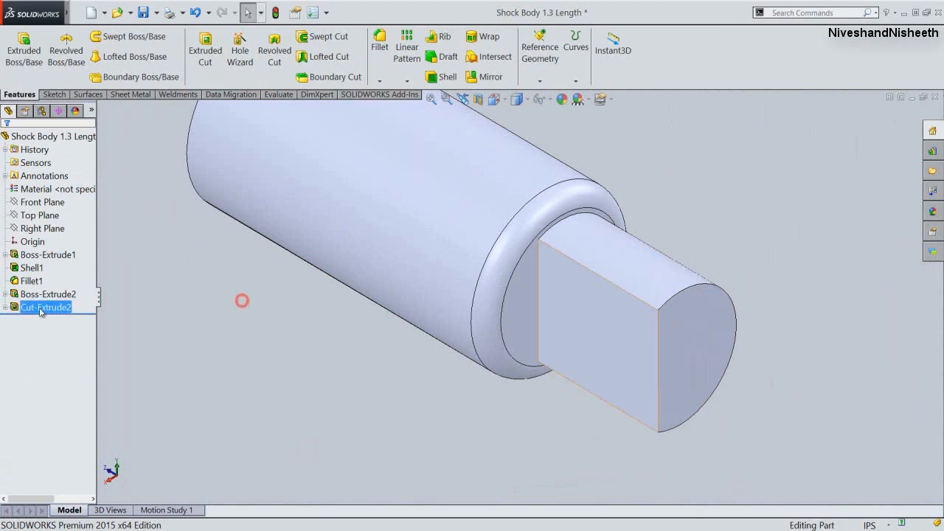
# Step: Expand the new cut feature in the feature tree and show its Sketch3
pyautogui.click(6, 307)
pyautogui.click(31, 320)
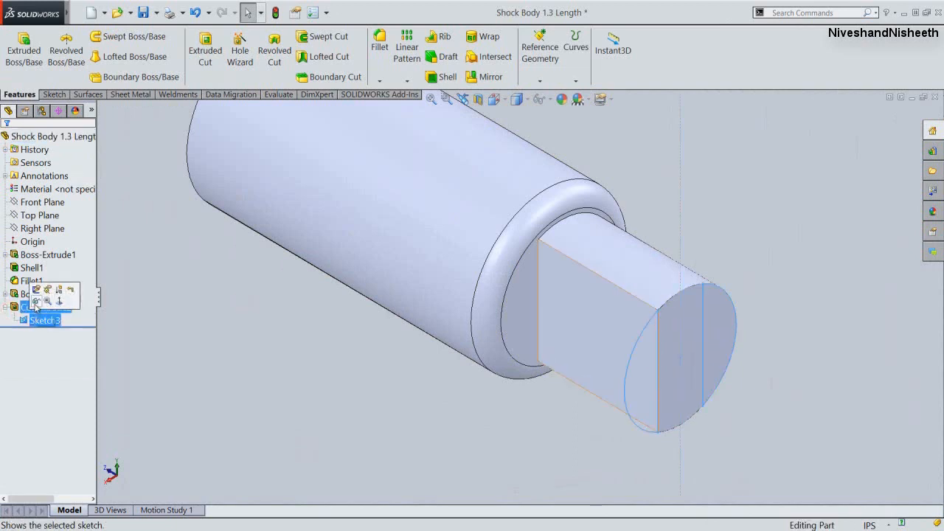
pyautogui.click(36, 301)
pyautogui.click(119, 276)
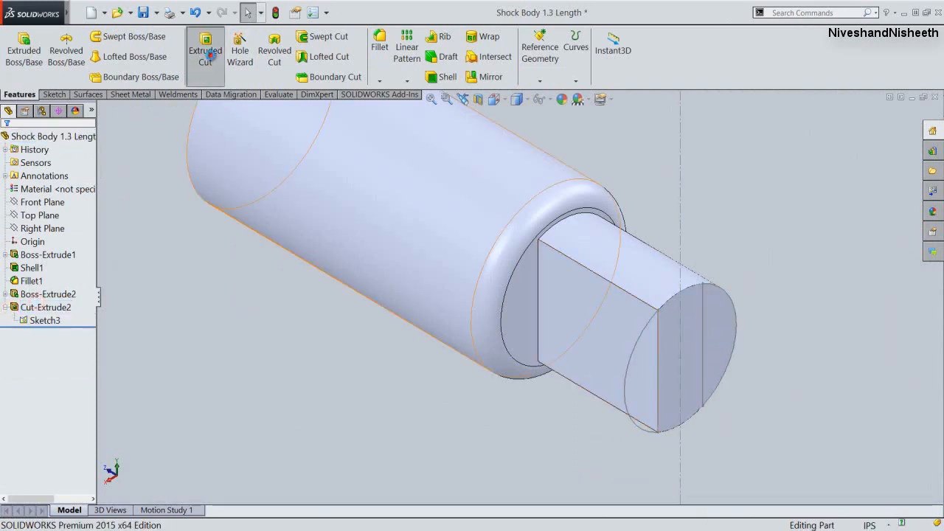
# Step: Cut away the opposite segment of the end boss with a blind 0.4 in Extruded Cut from the other Sketch3 contour
pyautogui.click(207, 53)
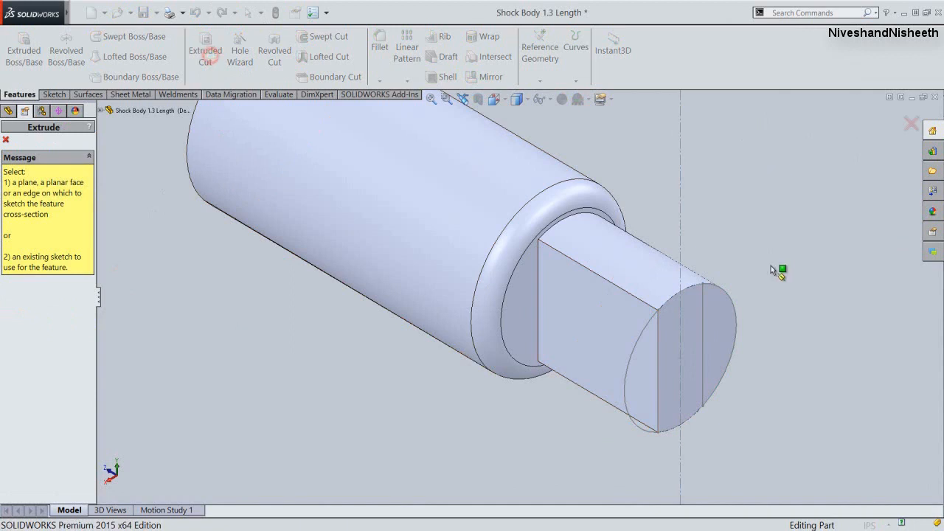
pyautogui.click(705, 315)
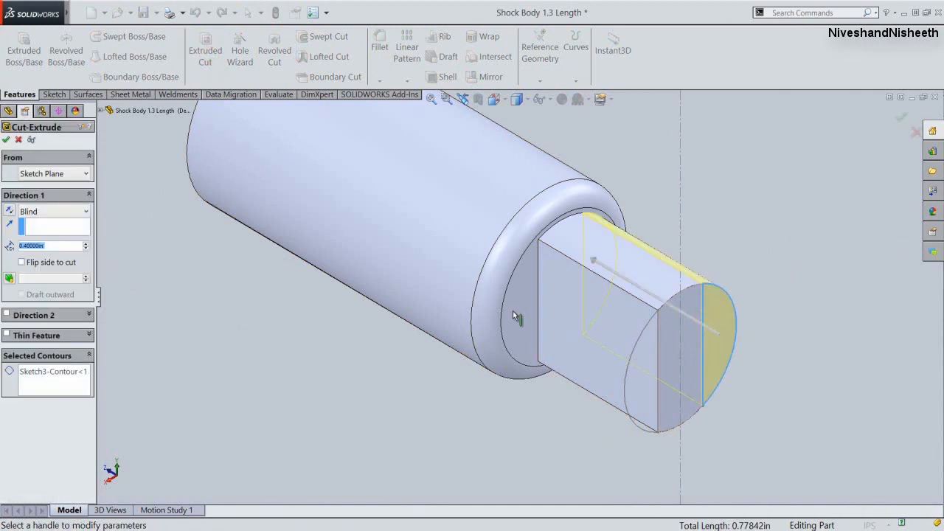
pyautogui.click(8, 139)
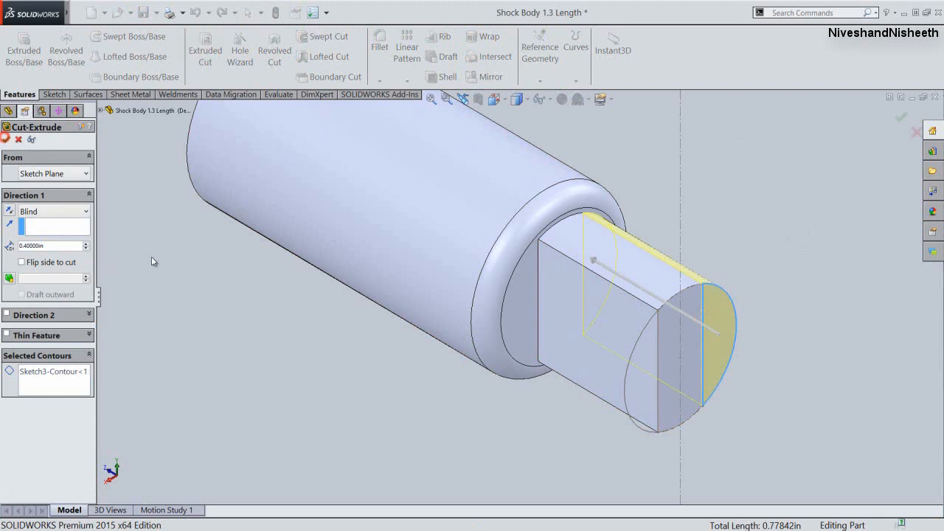
pyautogui.click(245, 322)
# Step: Hide Sketch3 with the feature tree collapsed, and save the part
pyautogui.click(43, 320)
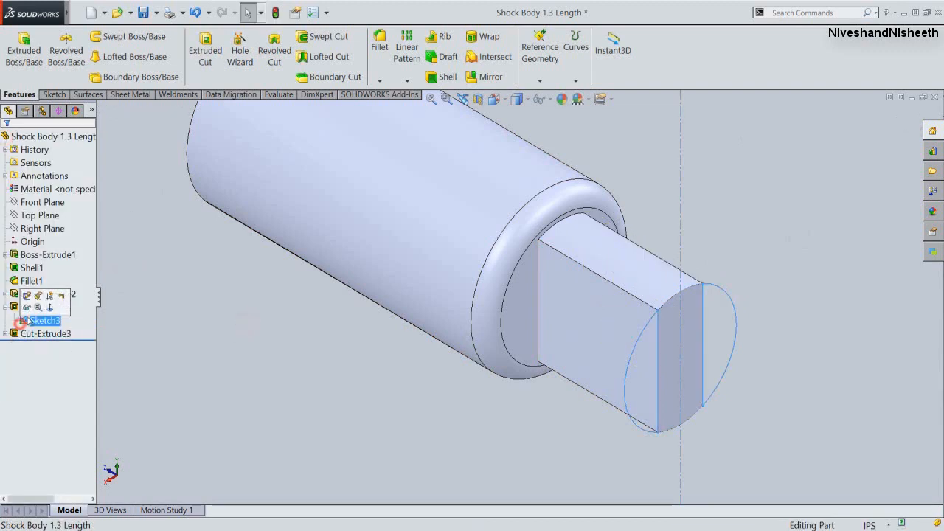
pyautogui.click(24, 306)
pyautogui.click(209, 304)
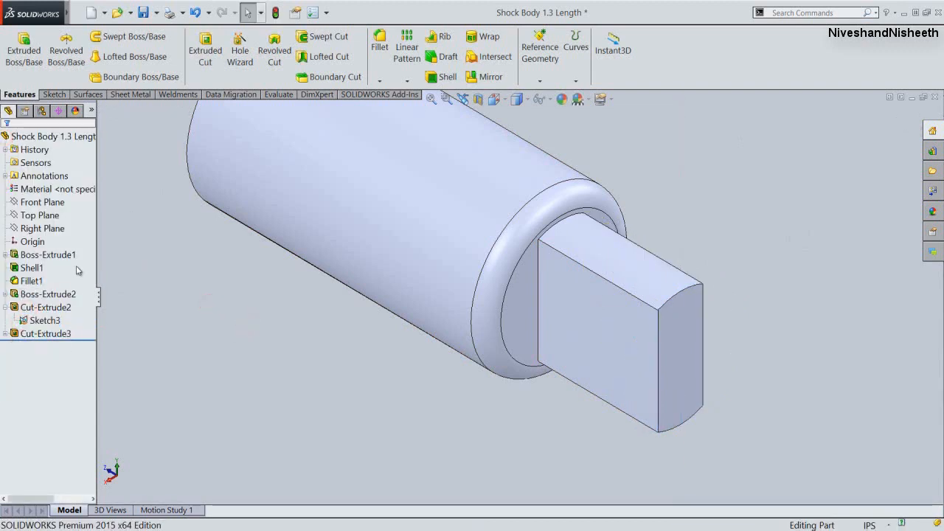
pyautogui.rightClick(77, 271)
pyautogui.click(101, 274)
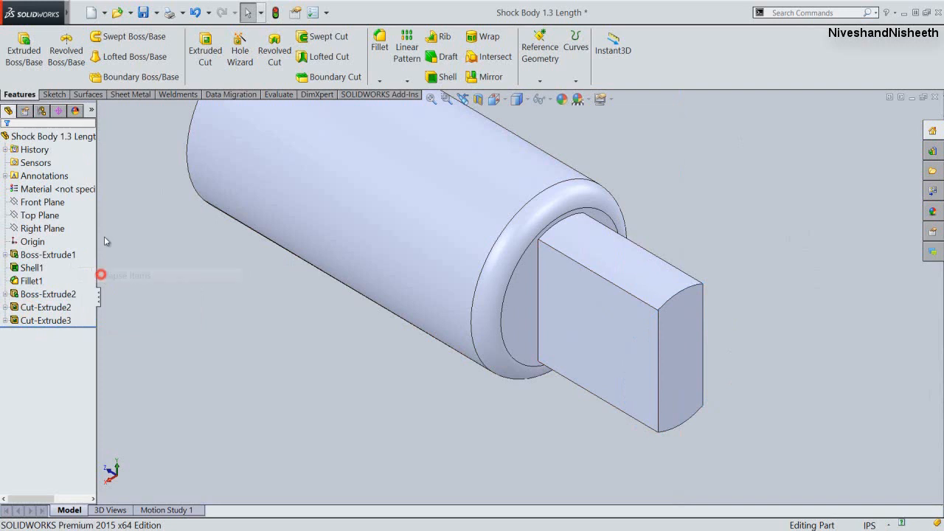
pyautogui.click(142, 17)
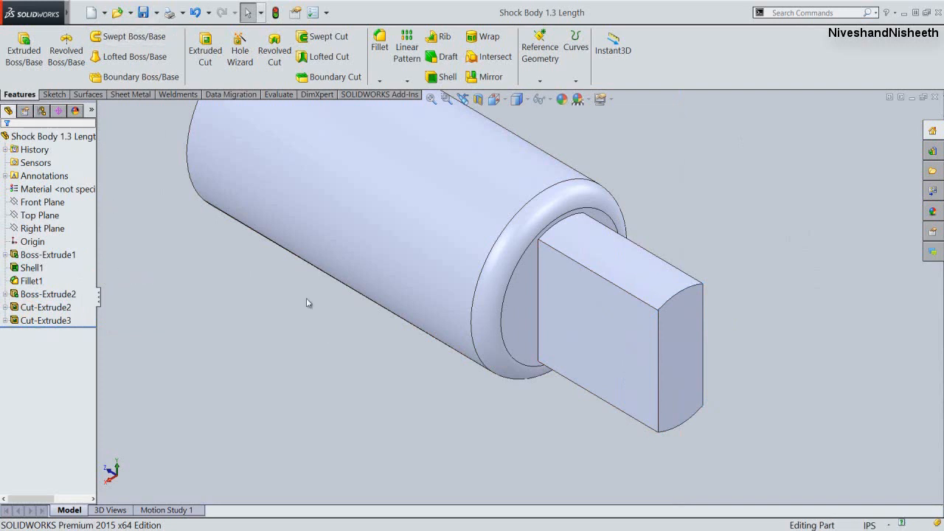
# Step: Start an Extruded Cut on the tab's flat side face and sketch a 0.24 in diameter circle on it, centred level with the origin
pyautogui.click(197, 58)
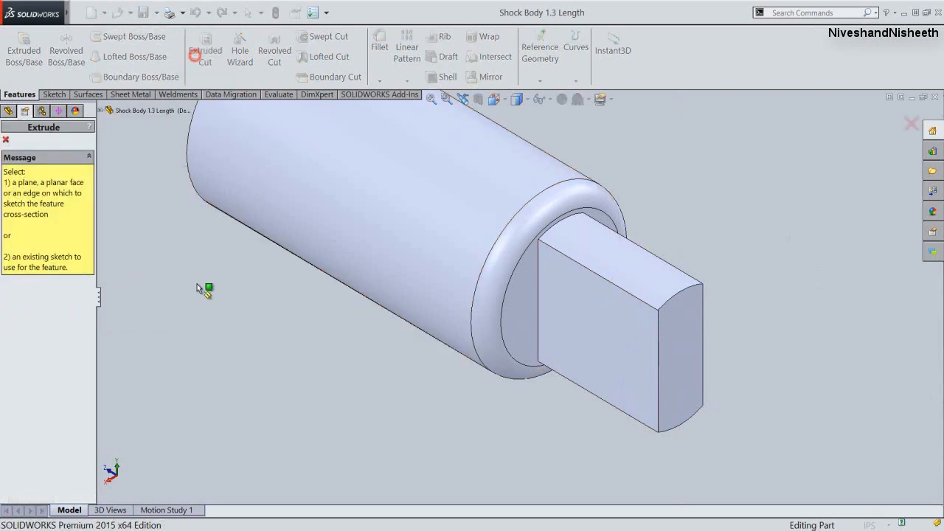
pyautogui.click(565, 344)
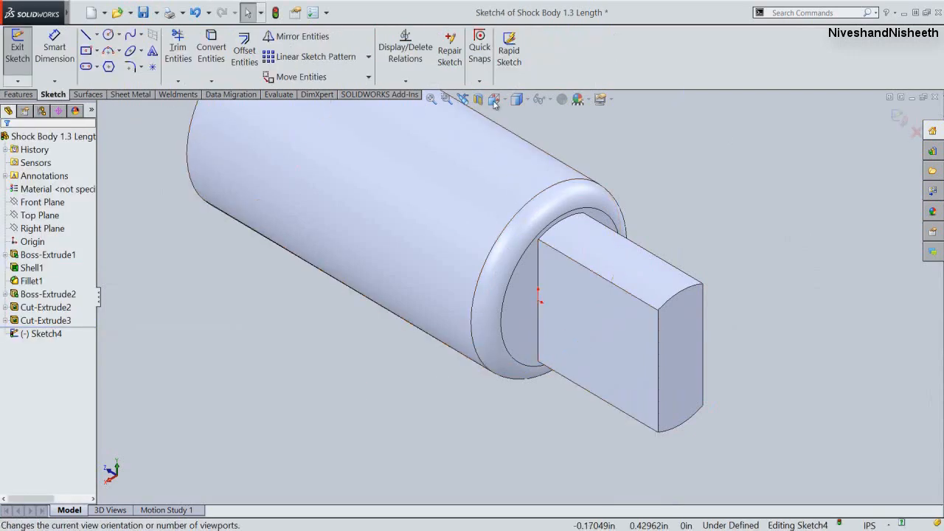
pyautogui.click(494, 99)
pyautogui.click(445, 325)
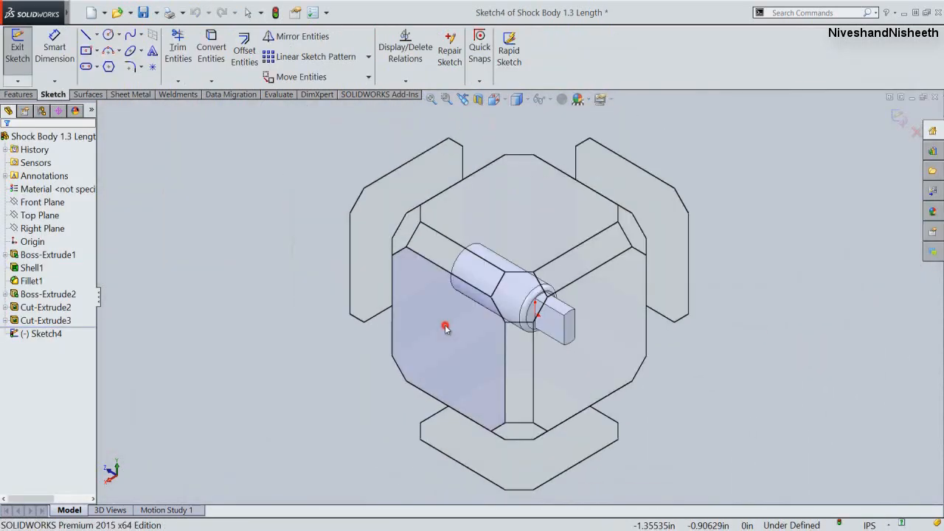
pyautogui.rightClick(669, 168)
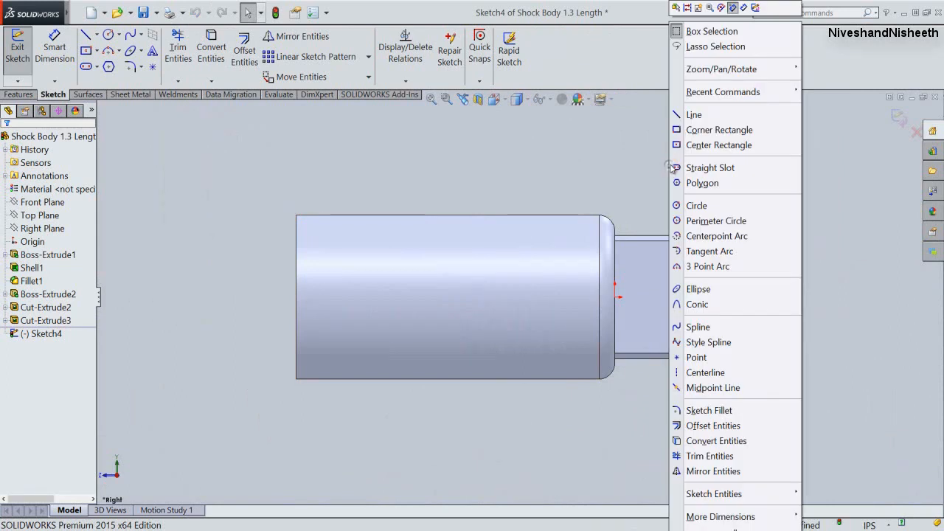
pyautogui.click(716, 205)
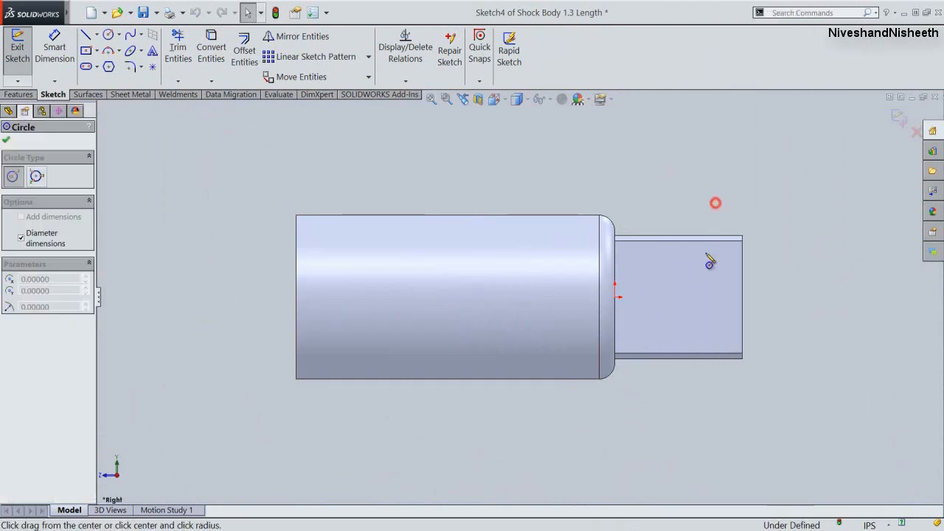
pyautogui.click(693, 298)
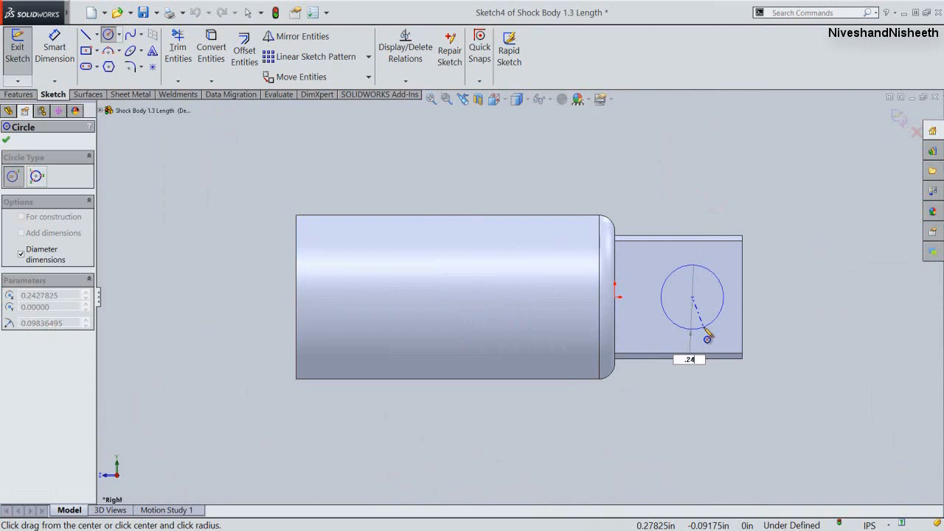
pyautogui.press('Return')
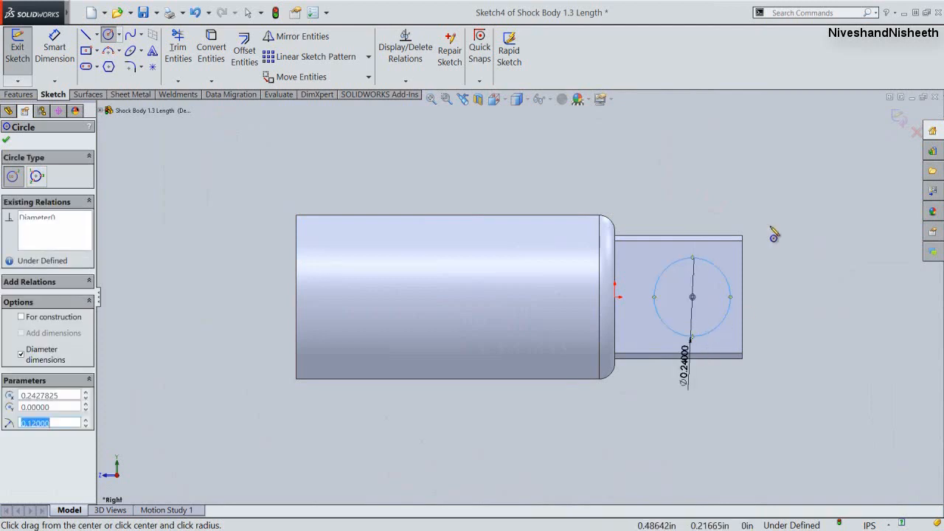
pyautogui.rightClick(774, 234)
pyautogui.click(788, 236)
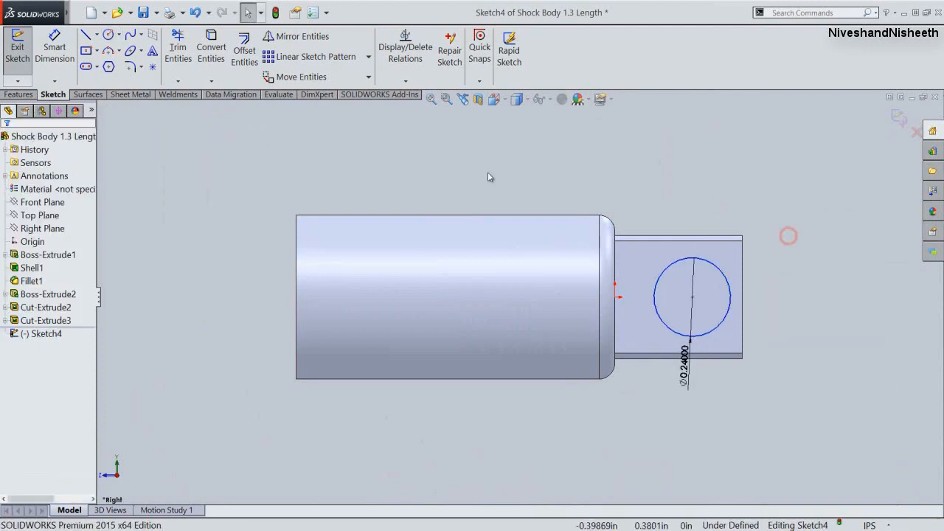
# Step: Convert the tab's outer end edge into a line of the circle's sketch
pyautogui.click(198, 50)
pyautogui.click(743, 259)
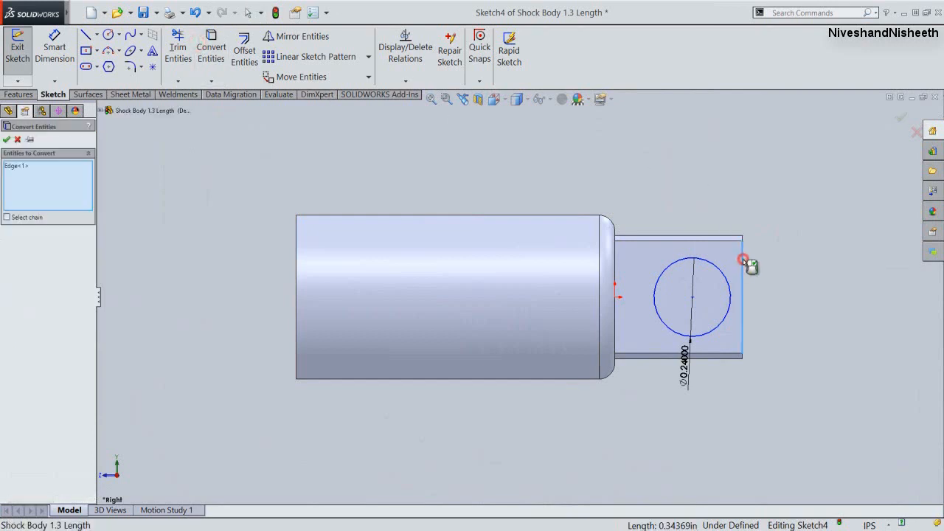
pyautogui.rightClick(743, 259)
# Step: Dimension the circle's centre 0.1875 in from the converted end edge of the tab
pyautogui.rightClick(765, 232)
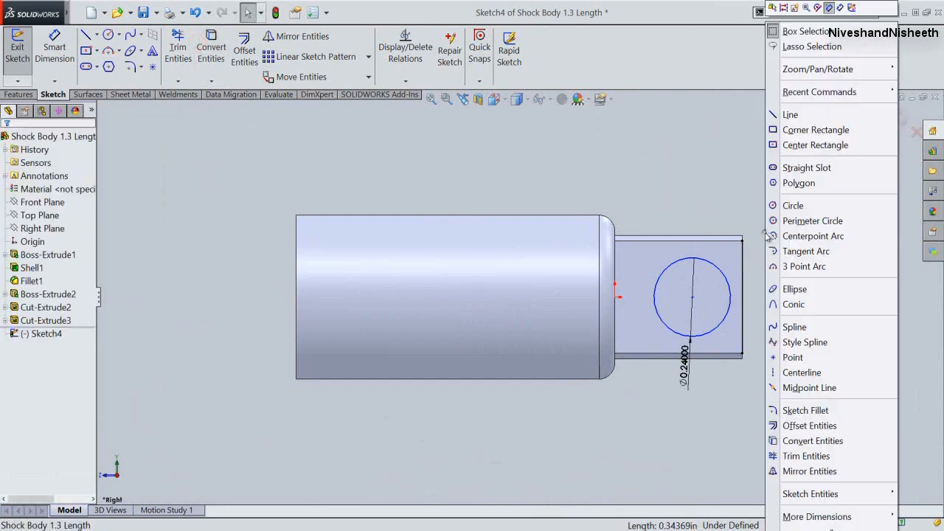
pyautogui.click(839, 9)
pyautogui.click(743, 273)
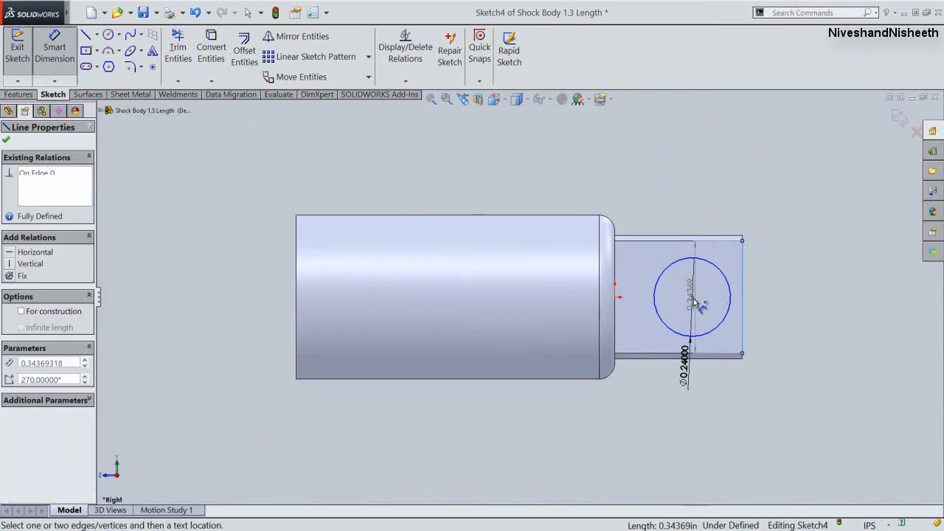
pyautogui.click(692, 297)
pyautogui.click(711, 196)
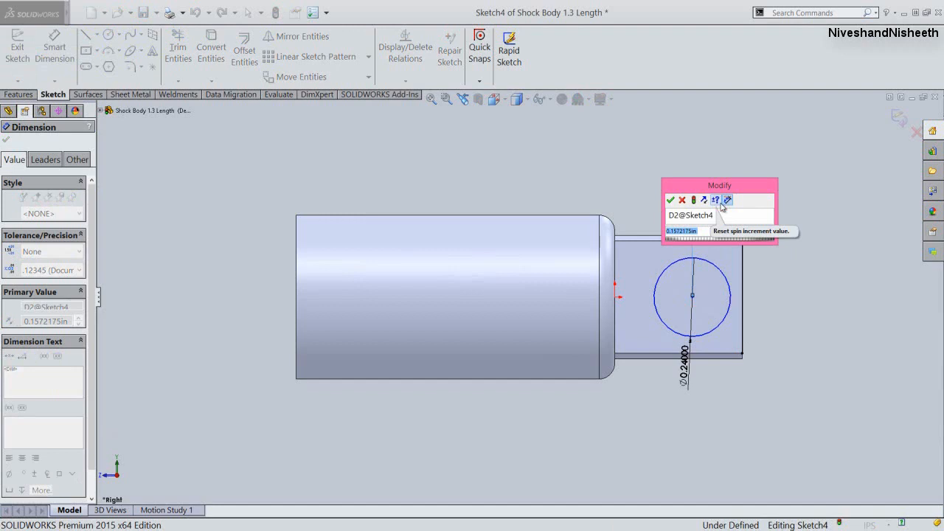
pyautogui.write('.1875')
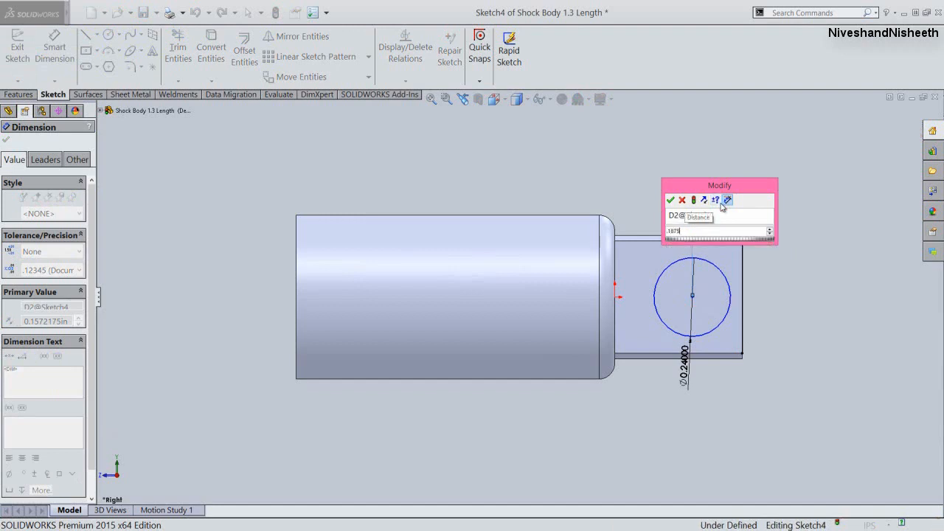
pyautogui.press('Return')
pyautogui.rightClick(664, 175)
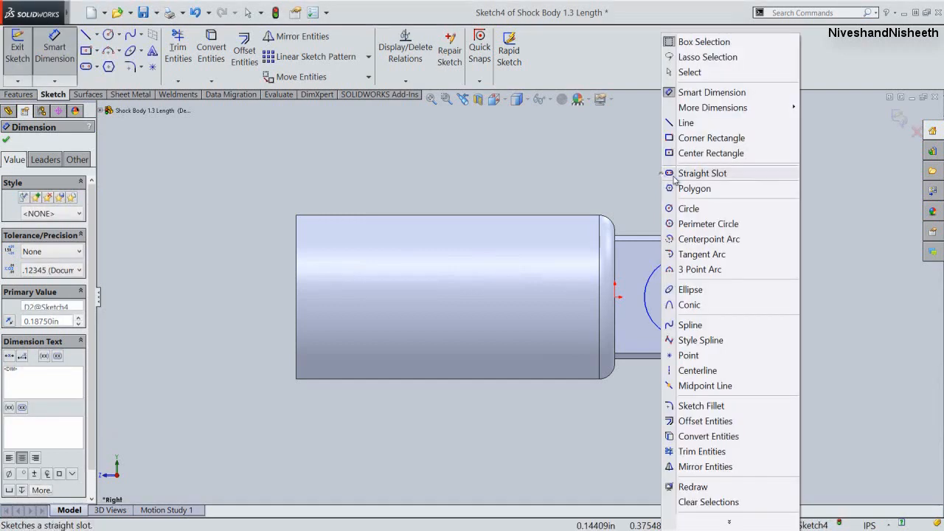
pyautogui.click(692, 70)
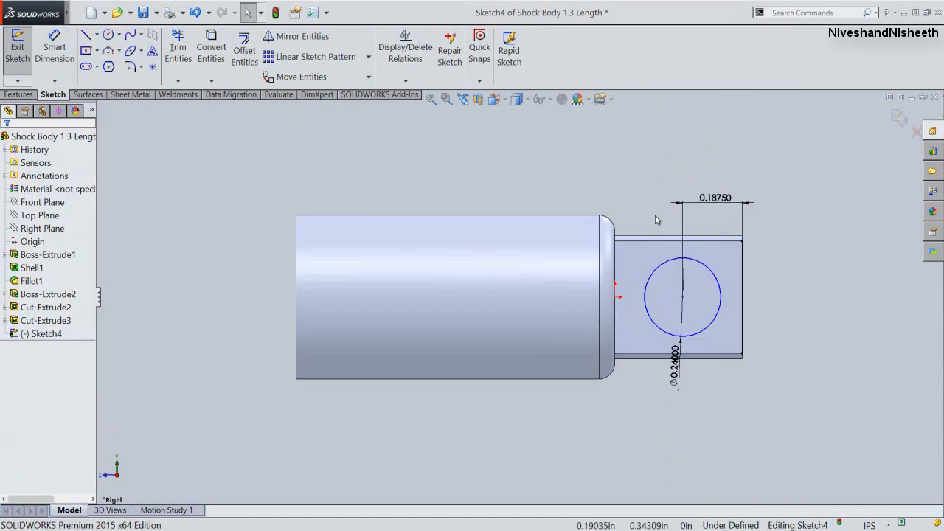
# Step: Add a Horizontal relation between the origin and the circle's centre point
pyautogui.click(616, 297)
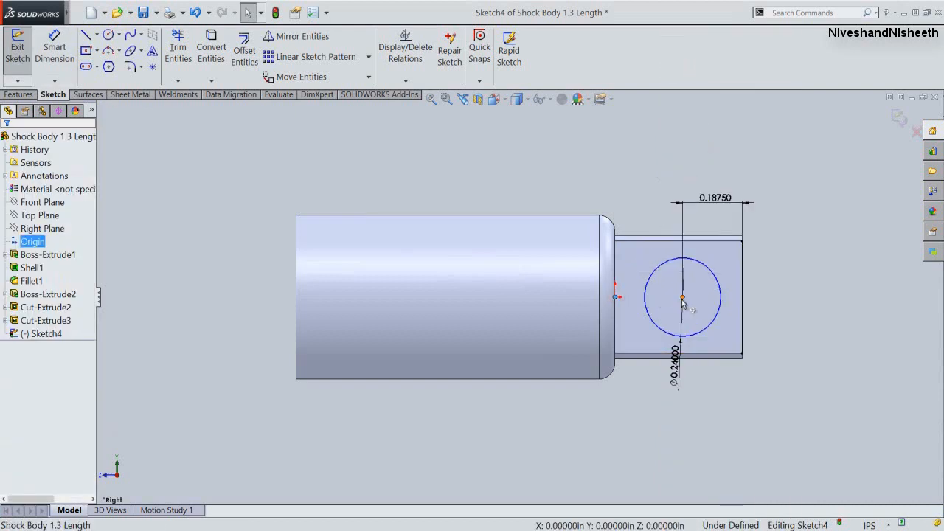
pyautogui.keyDown('ctrl'); pyautogui.click(682, 296); pyautogui.keyUp('ctrl')
pyautogui.click(710, 257)
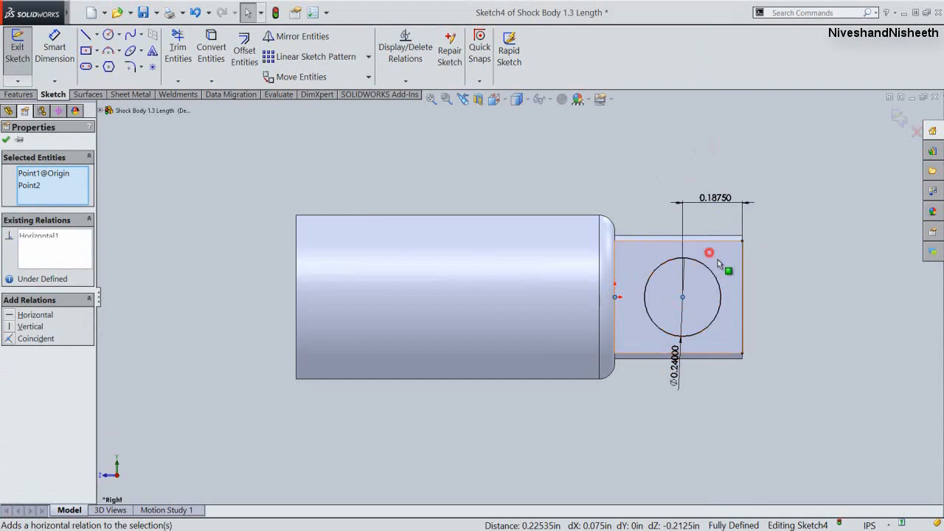
pyautogui.click(782, 293)
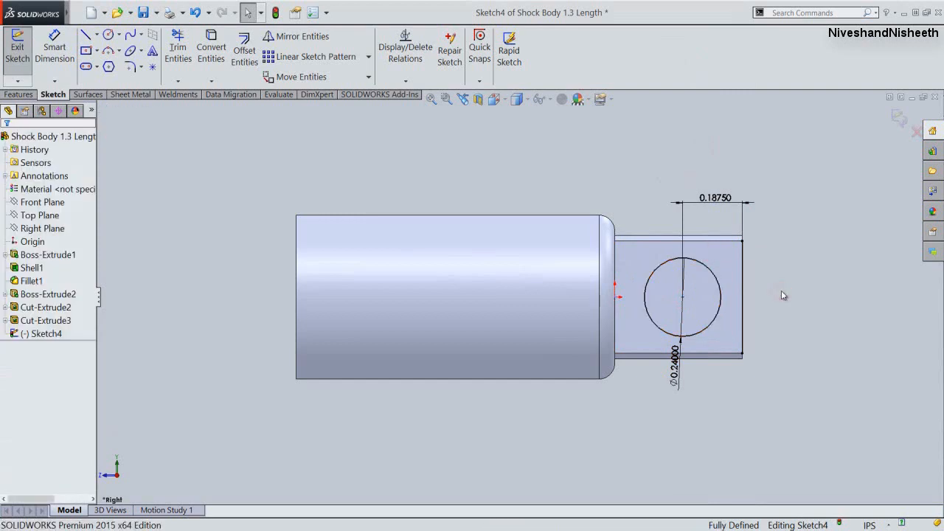
# Step: Cut the circular region with Through All - Both to make the tab hole, and save the part
pyautogui.click(898, 121)
pyautogui.click(462, 100)
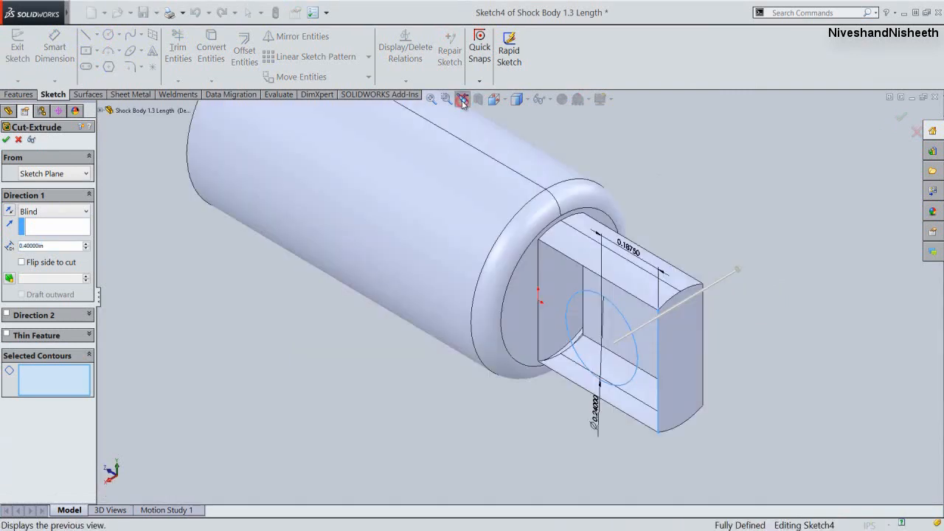
pyautogui.click(604, 343)
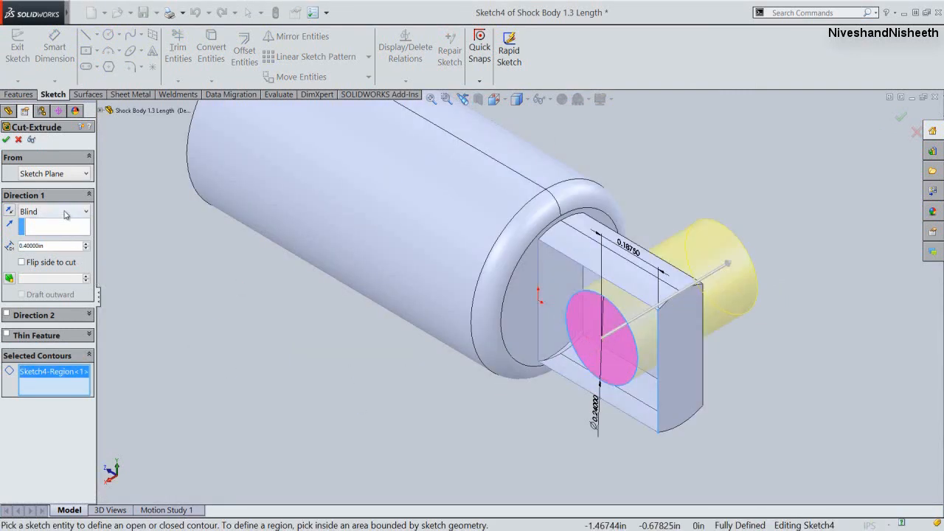
pyautogui.click(65, 212)
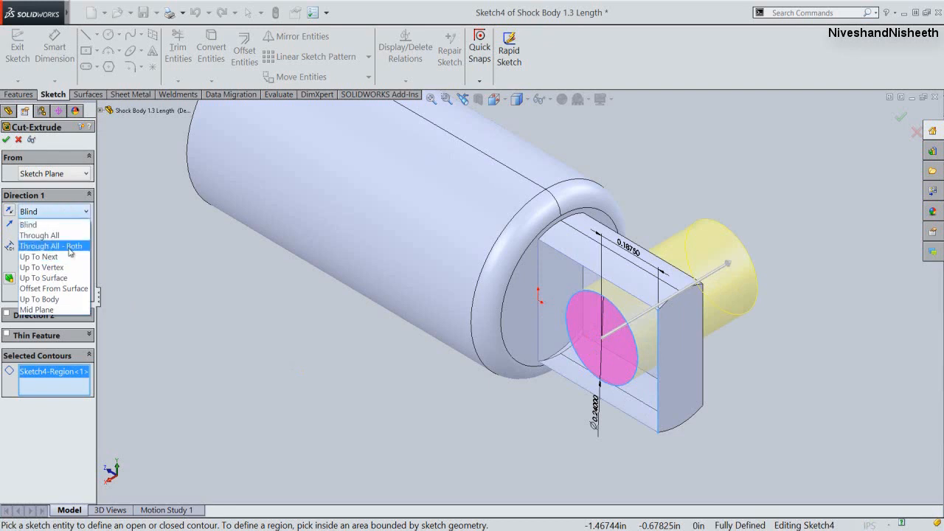
pyautogui.click(70, 246)
pyautogui.click(6, 139)
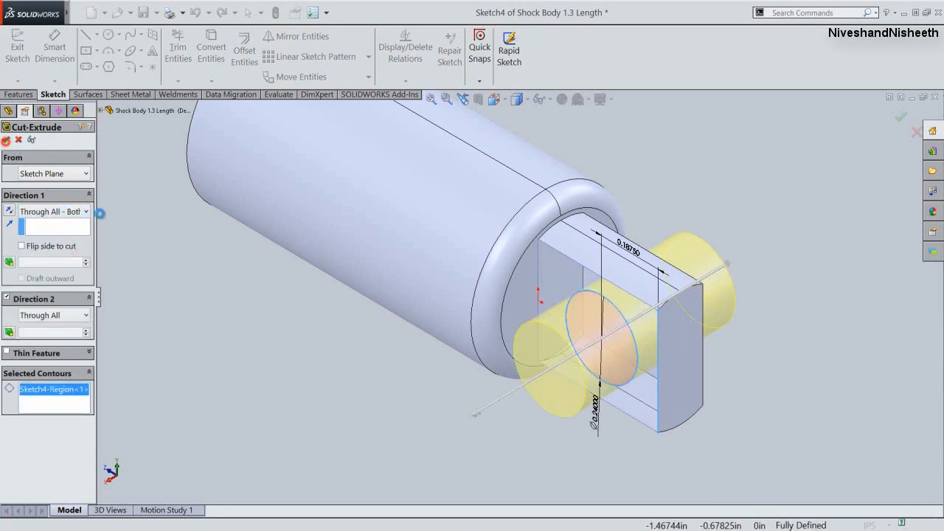
pyautogui.click(290, 343)
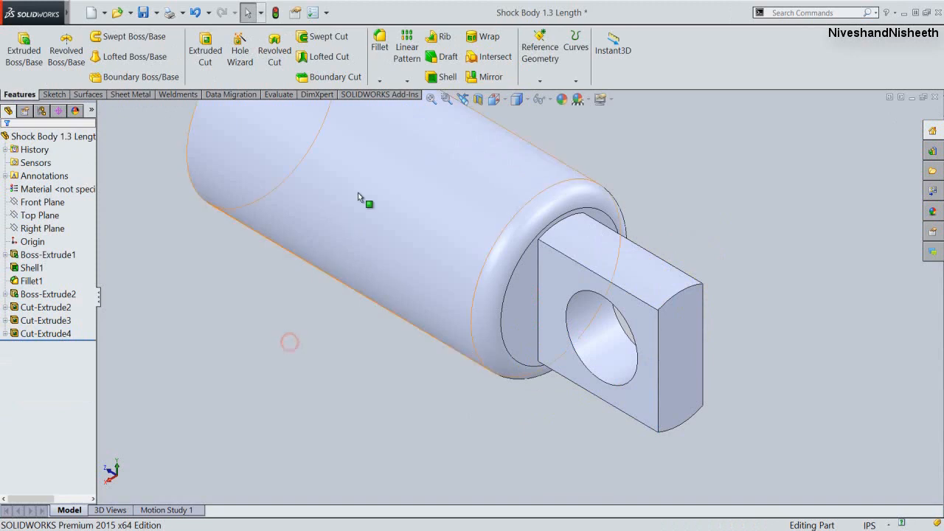
pyautogui.click(431, 99)
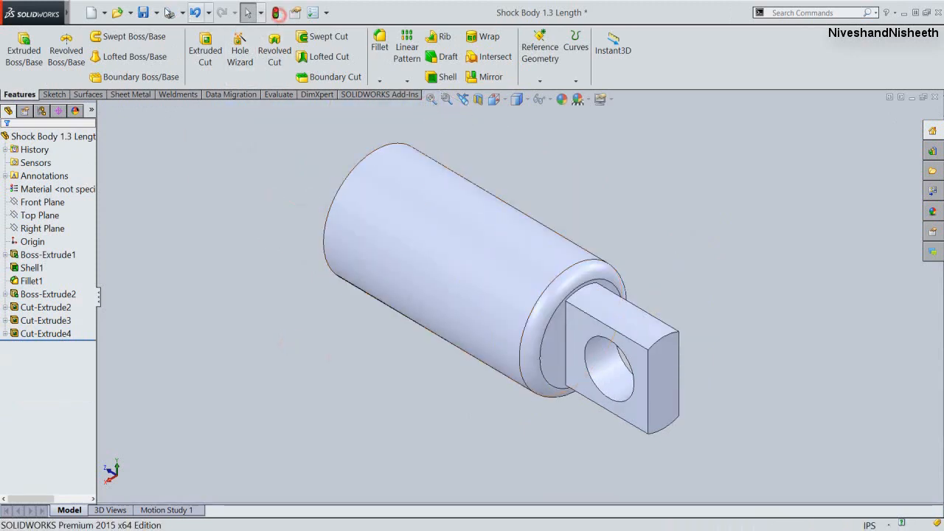
pyautogui.click(143, 12)
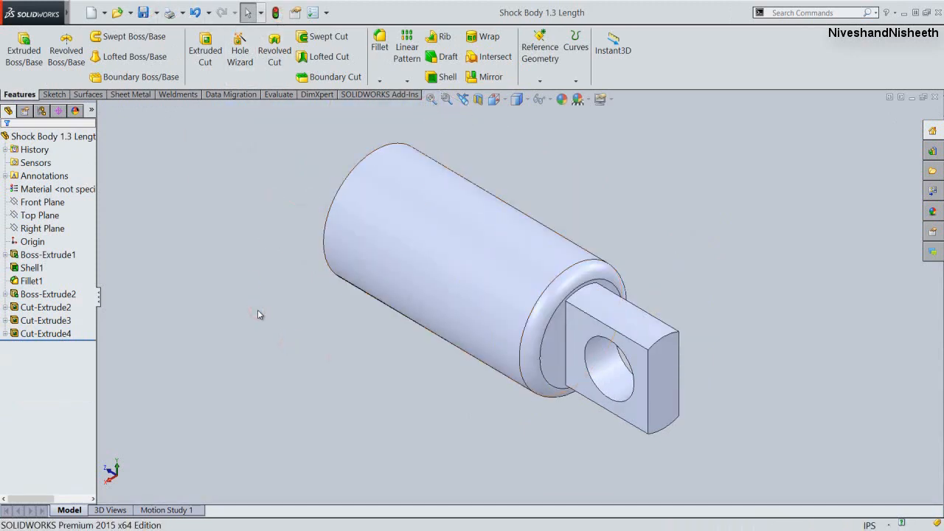
# Step: Chamfer the circular edges on both sides of the tab hole by 0.015 in at 45°, and rebuild the part
pyautogui.click(381, 83)
pyautogui.click(402, 112)
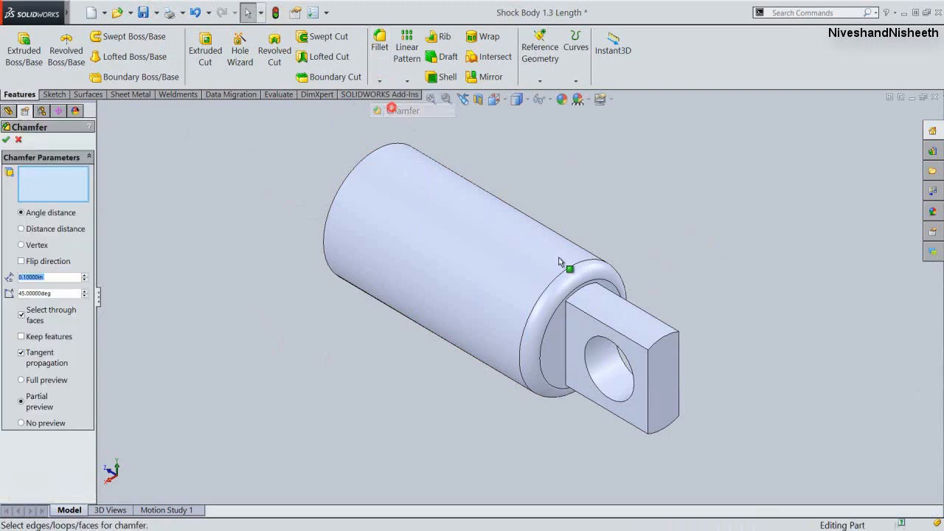
pyautogui.click(591, 347)
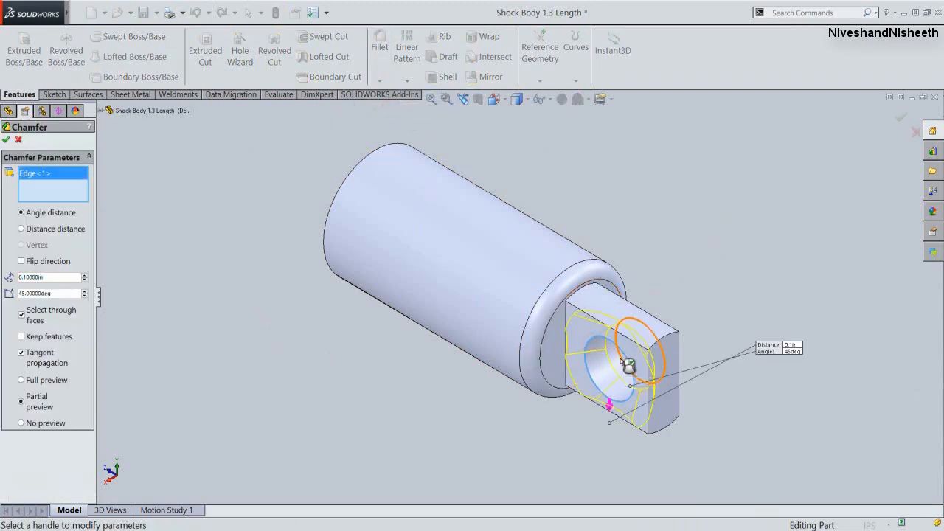
pyautogui.click(624, 360)
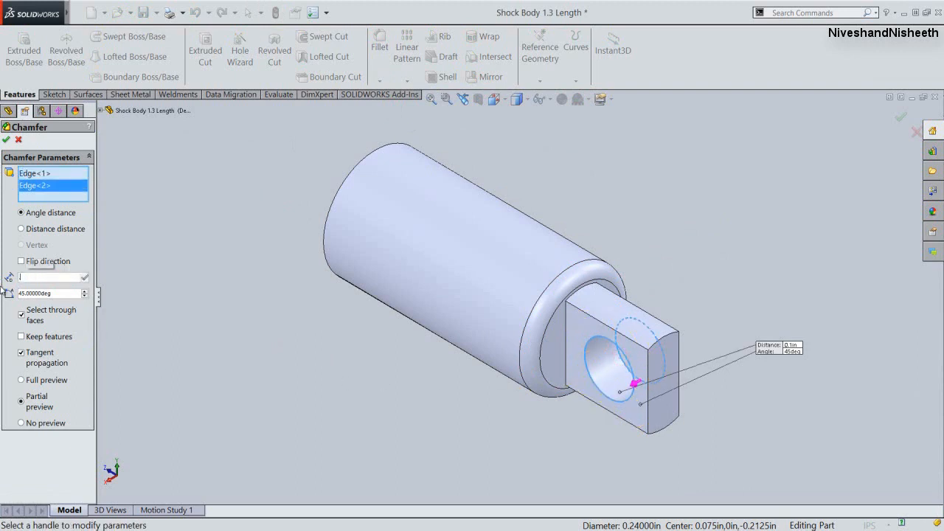
pyautogui.write('.015')
pyautogui.press('Return')
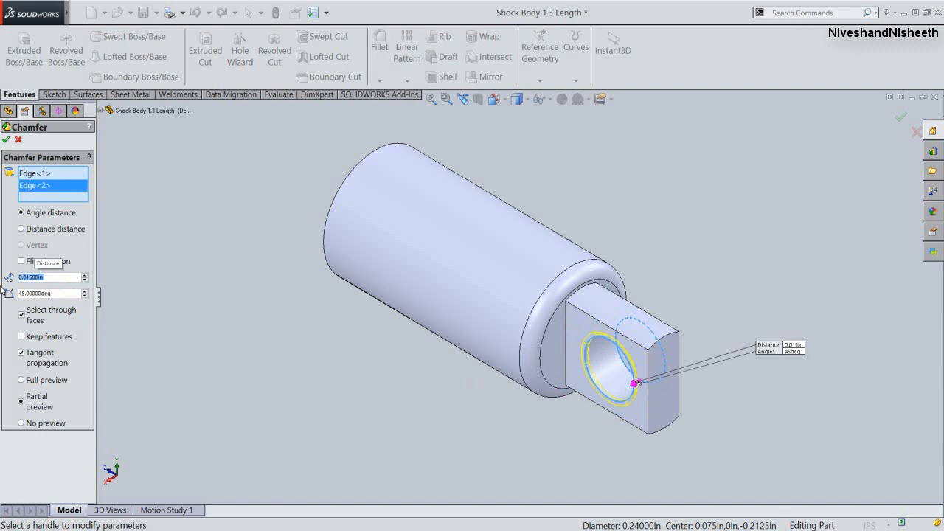
pyautogui.click(6, 140)
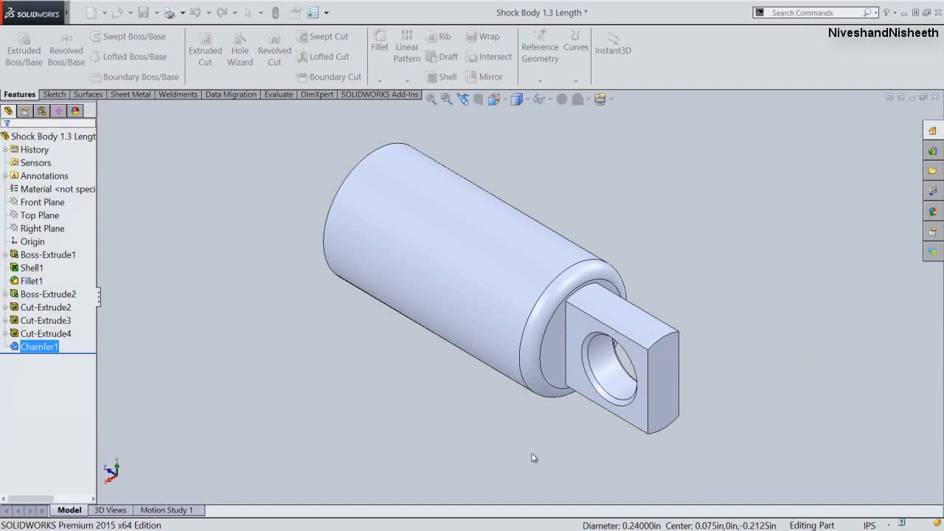
pyautogui.click(275, 13)
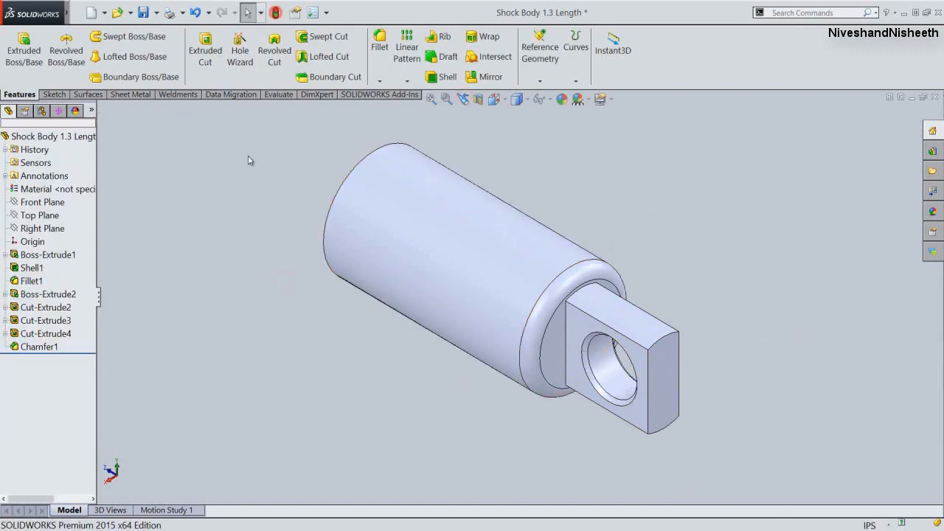
pyautogui.click(247, 157)
# Step: Fillet the upper and lower curved edges at the tab's outer end with a 0.05 in radius
pyautogui.click(382, 52)
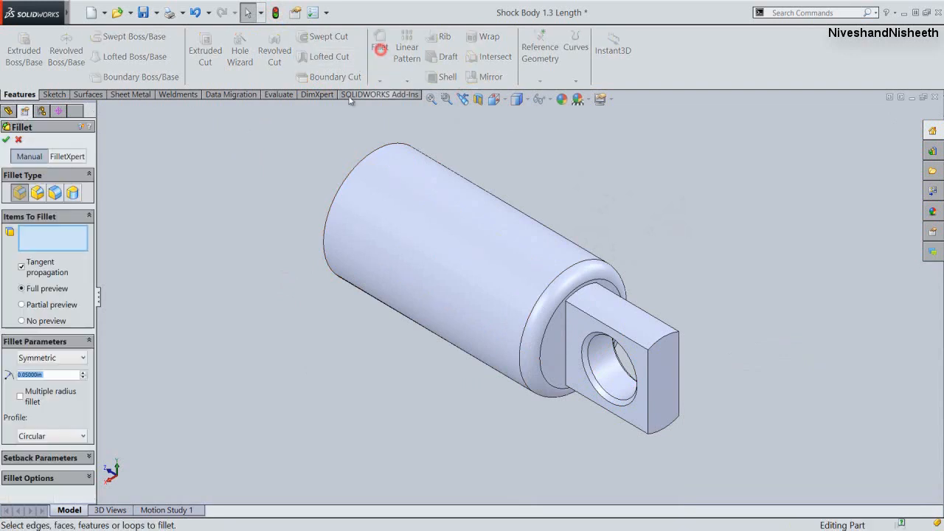
pyautogui.click(664, 341)
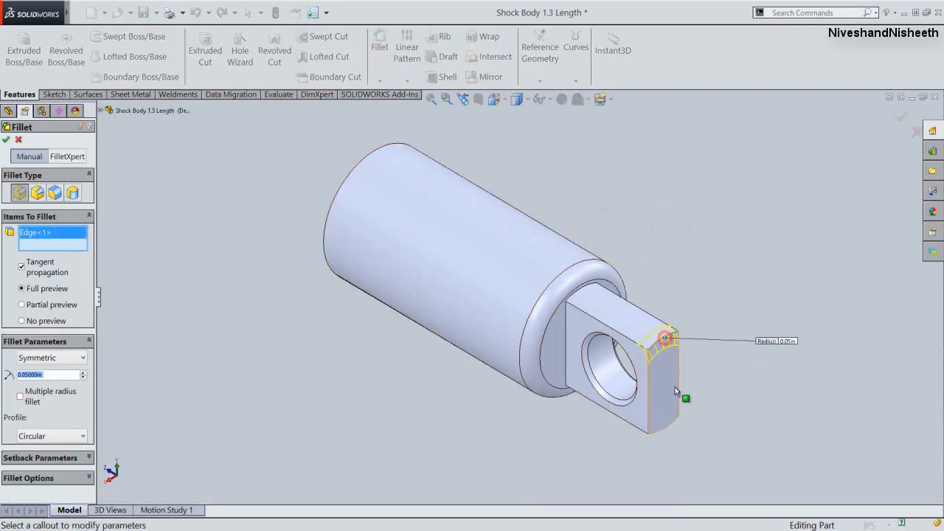
pyautogui.click(669, 428)
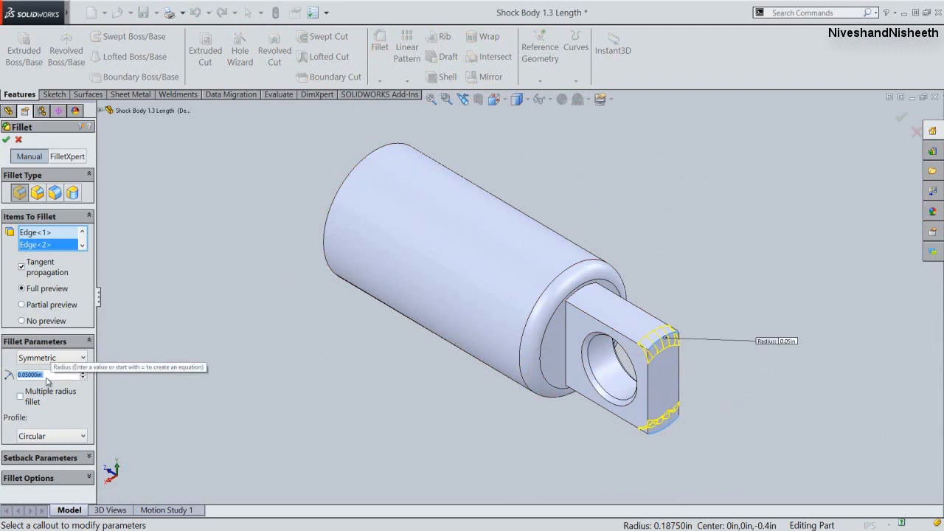
pyautogui.click(8, 140)
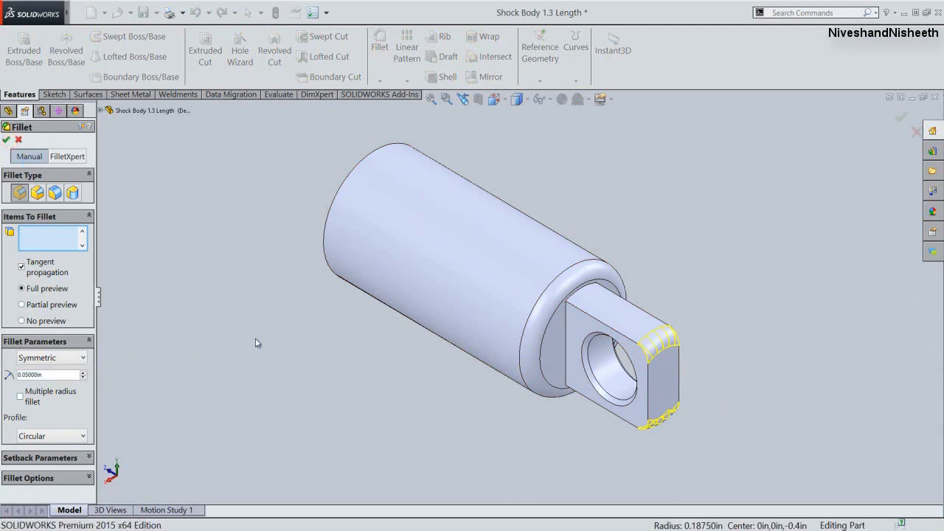
# Step: Start a cosmetic thread on the outer circular edge of the cylinder's open end, using the ANSI Inch standard and Machine Threads 1/2-20
pyautogui.click(517, 99)
pyautogui.click(418, 248)
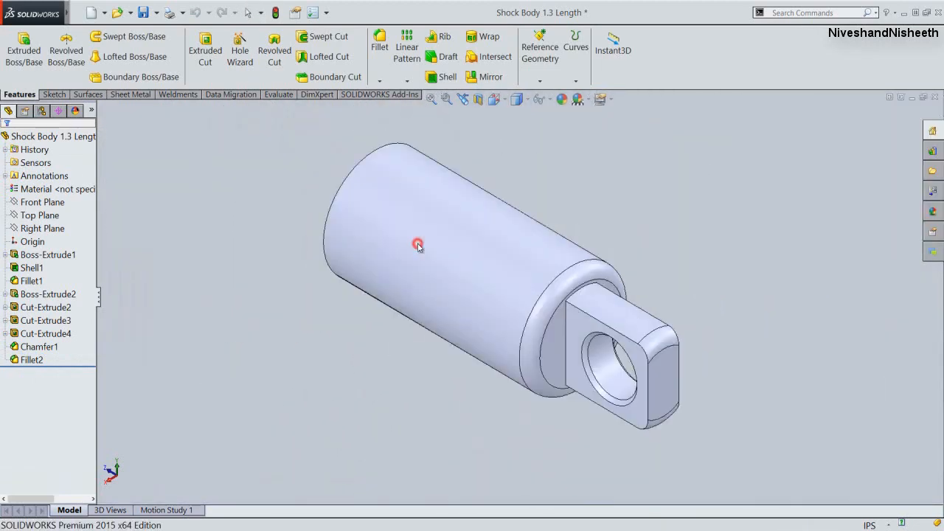
pyautogui.moveTo(65, 16)
pyautogui.click(100, 13)
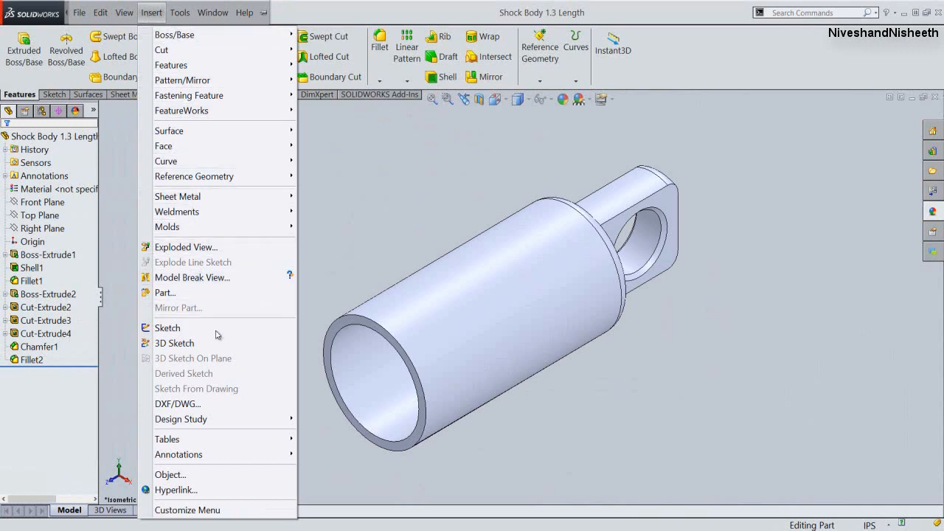
pyautogui.moveTo(287, 461)
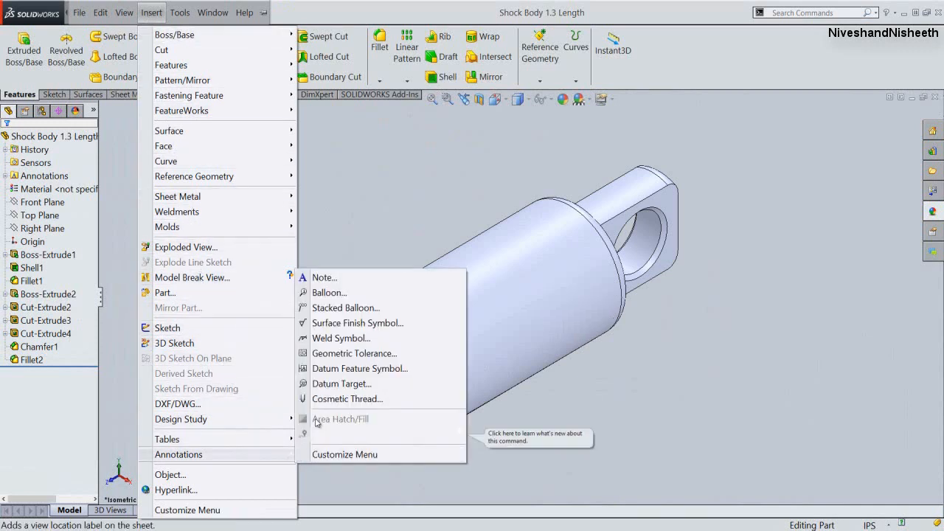
pyautogui.click(328, 399)
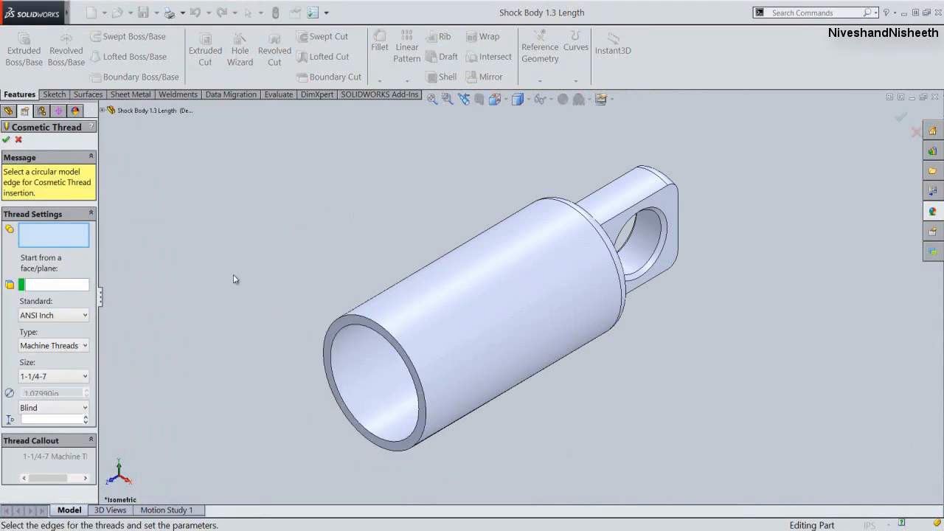
pyautogui.click(369, 321)
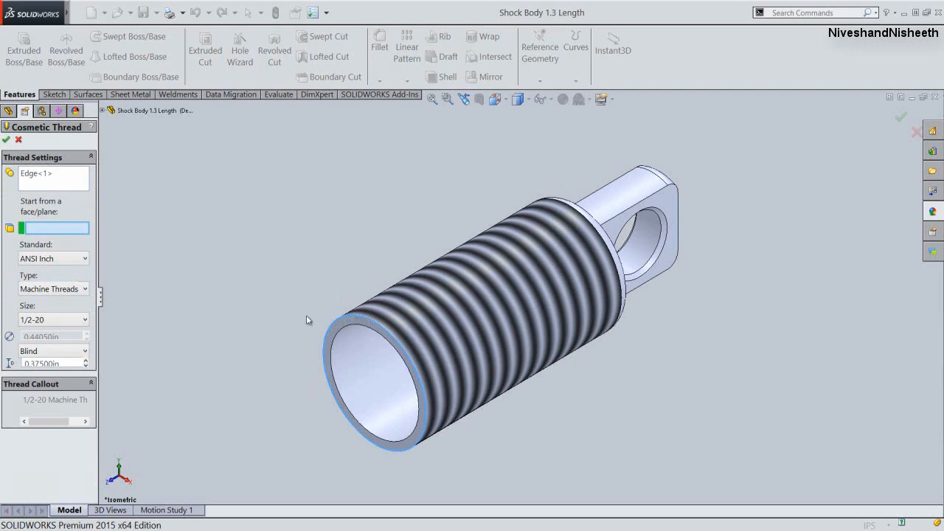
pyautogui.click(69, 257)
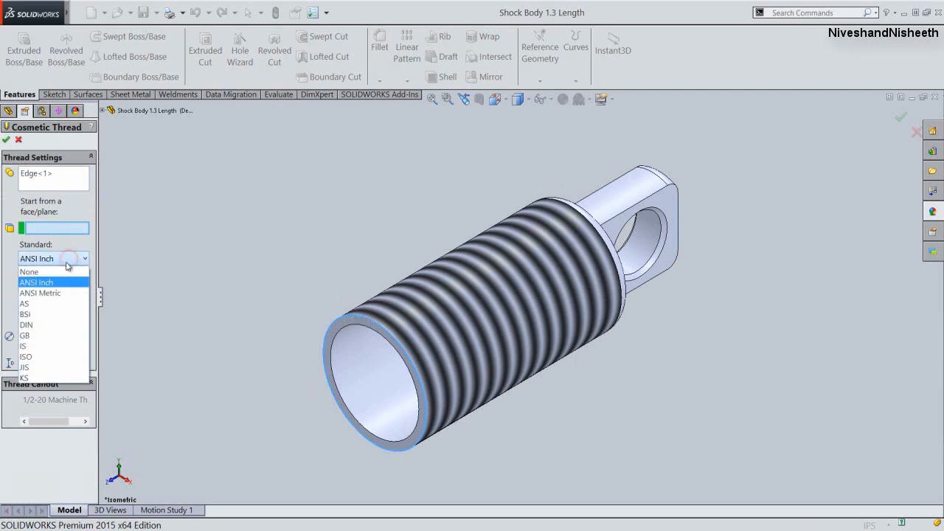
pyautogui.click(58, 278)
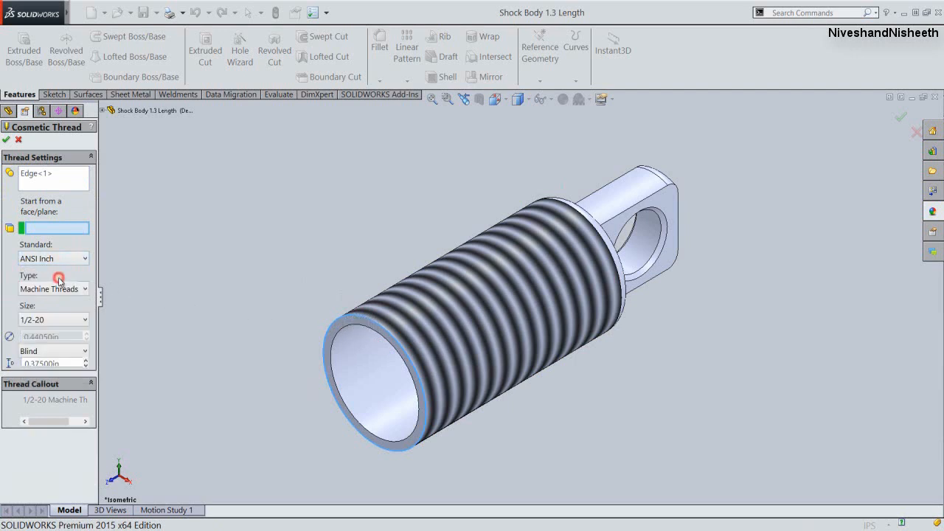
pyautogui.click(51, 322)
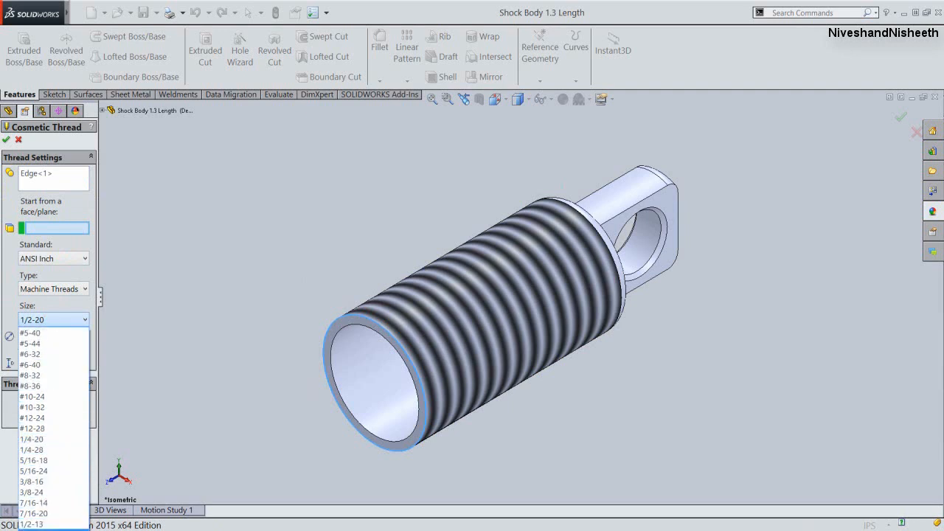
pyautogui.click(33, 525)
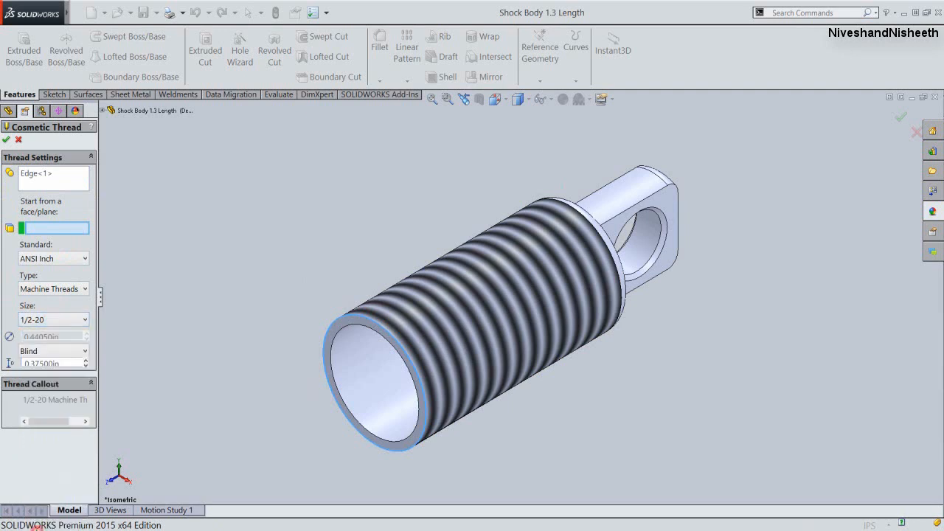
# Step: Set the outer thread's blind depth to 0.75 in, starting from the open end's annular face, and accept the cosmetic thread
pyautogui.doubleClick(64, 362)
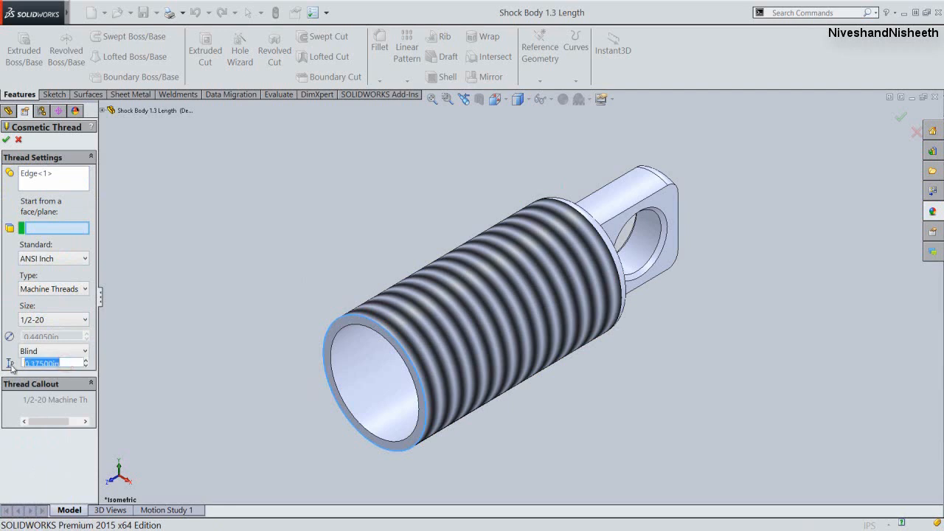
pyautogui.press('BackSpace')
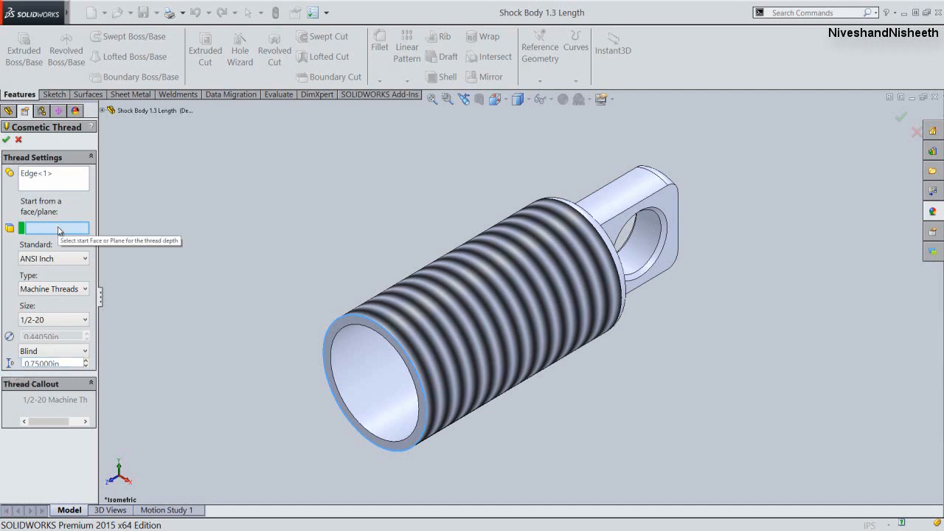
pyautogui.click(364, 319)
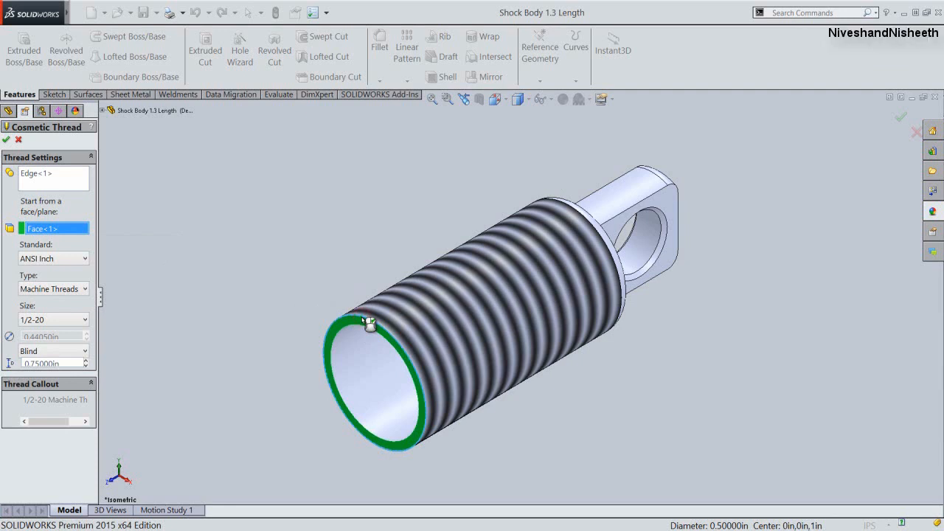
pyautogui.rightClick(262, 250)
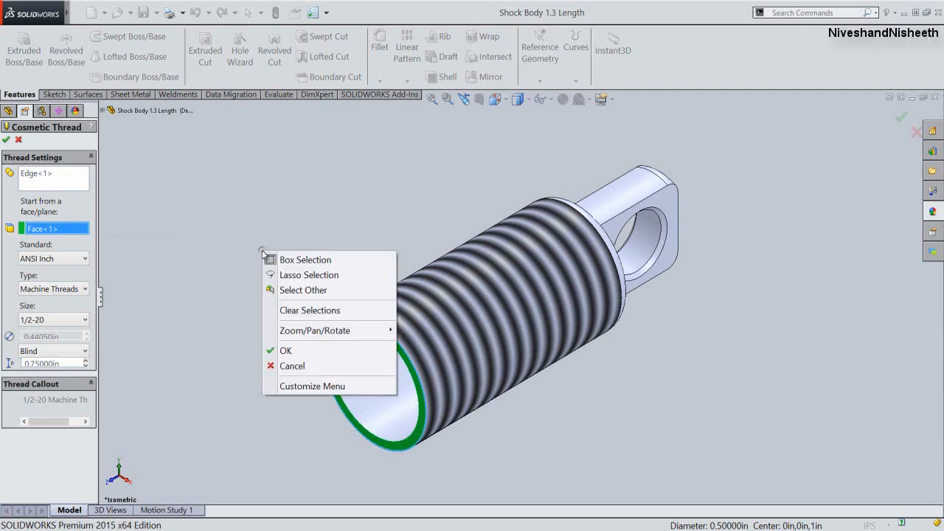
pyautogui.click(285, 352)
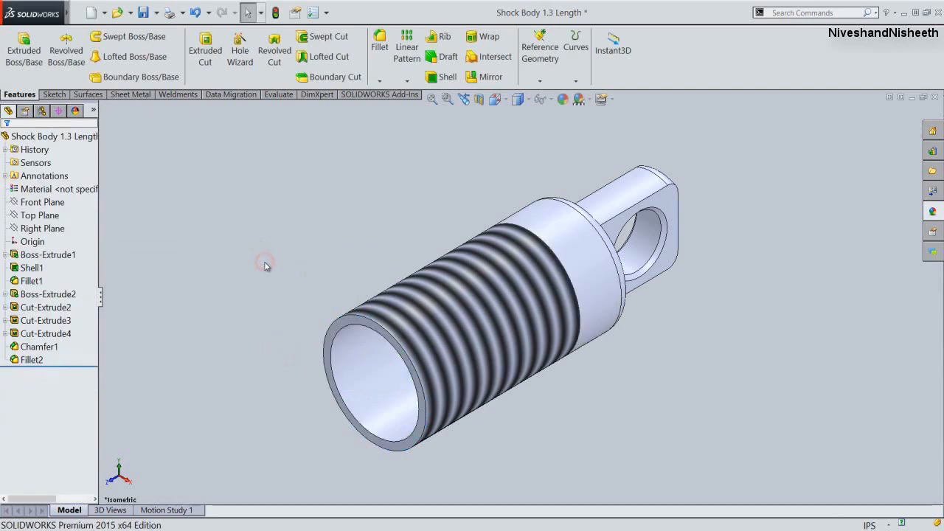
# Step: Add a cosmetic thread on the inner circular edge of the open end with a blind depth of 0.375 in
pyautogui.rightClick(266, 265)
pyautogui.moveTo(312, 349)
pyautogui.click(365, 353)
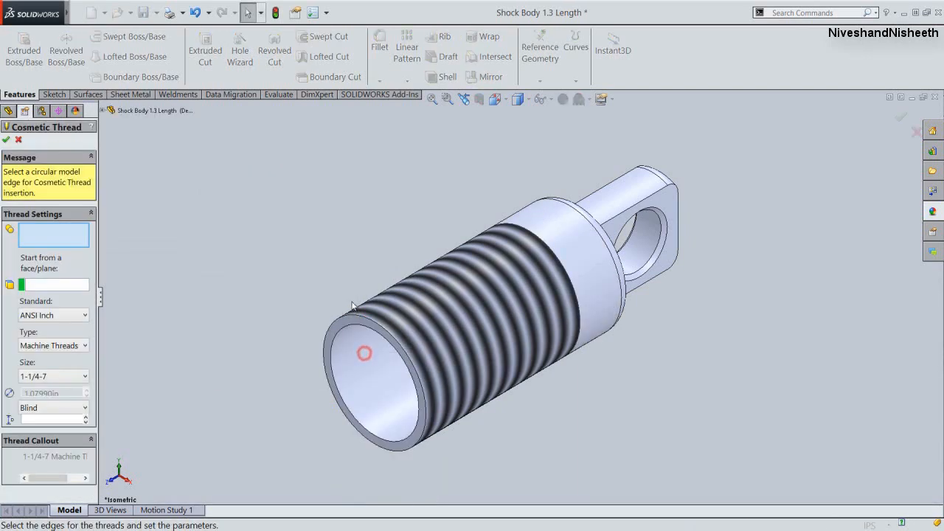
pyautogui.click(333, 362)
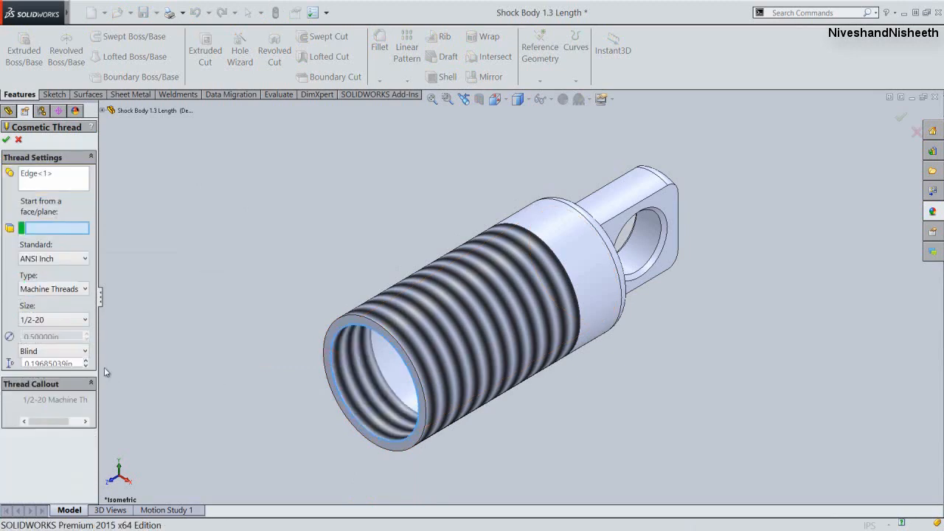
pyautogui.doubleClick(76, 358)
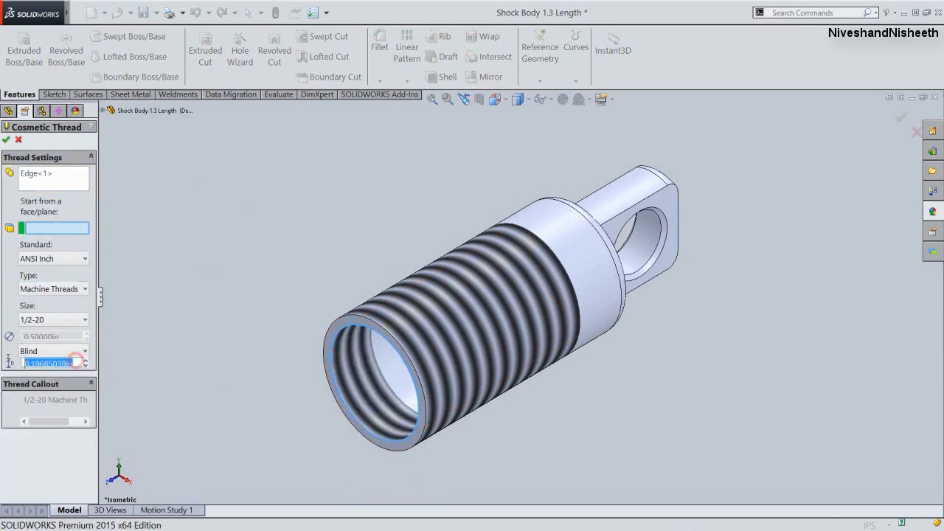
pyautogui.press('BackSpace')
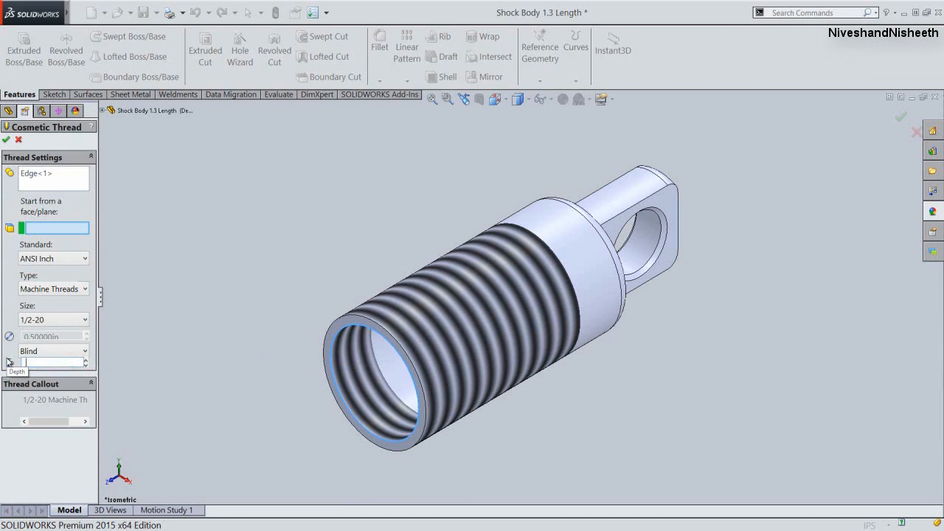
pyautogui.write('.375')
pyautogui.press('Return')
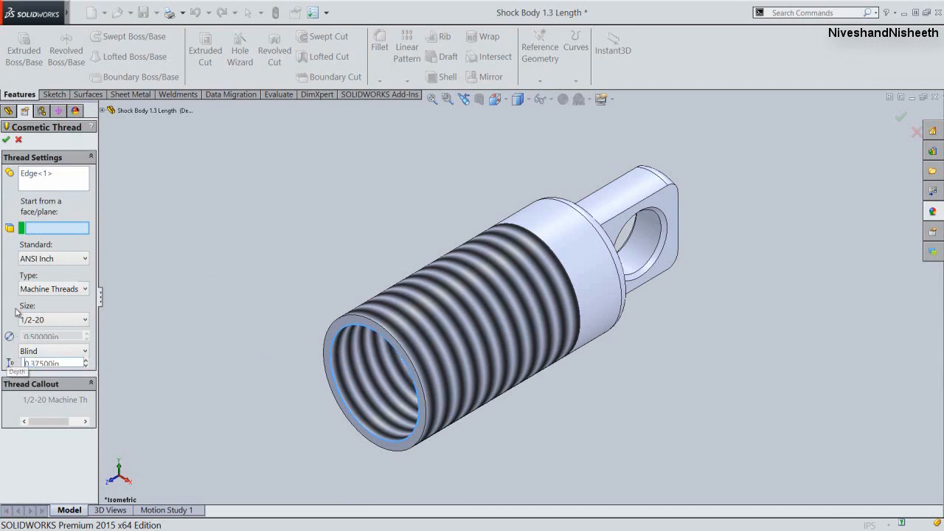
pyautogui.click(6, 139)
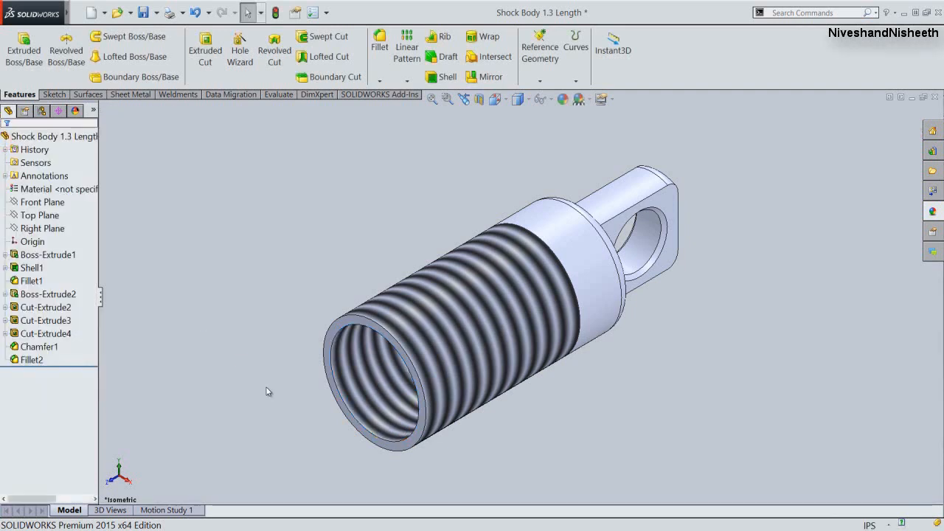
# Step: Apply a blue appearance with RGB values 128, 128, 255 to the whole part and save it
pyautogui.moveTo(266, 387); pyautogui.dragTo(287, 359, button='middle')
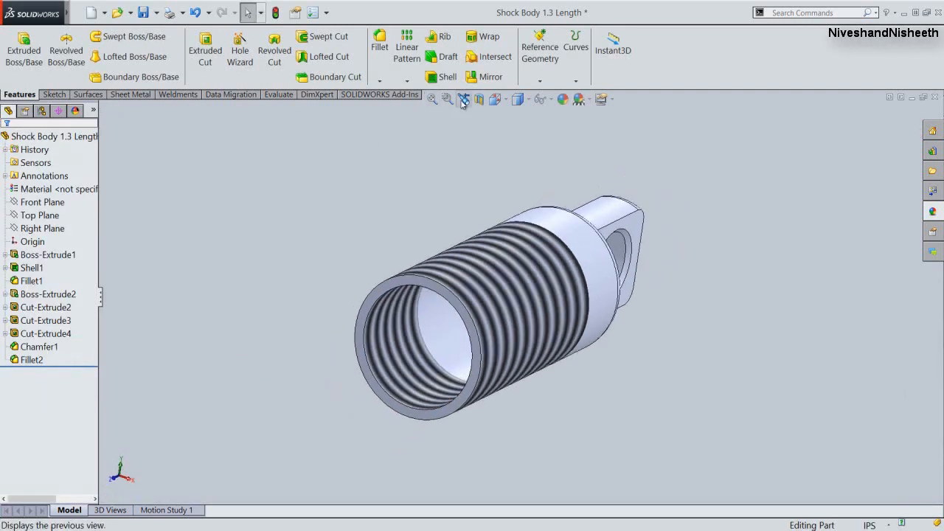
pyautogui.click(463, 99)
pyautogui.click(51, 137)
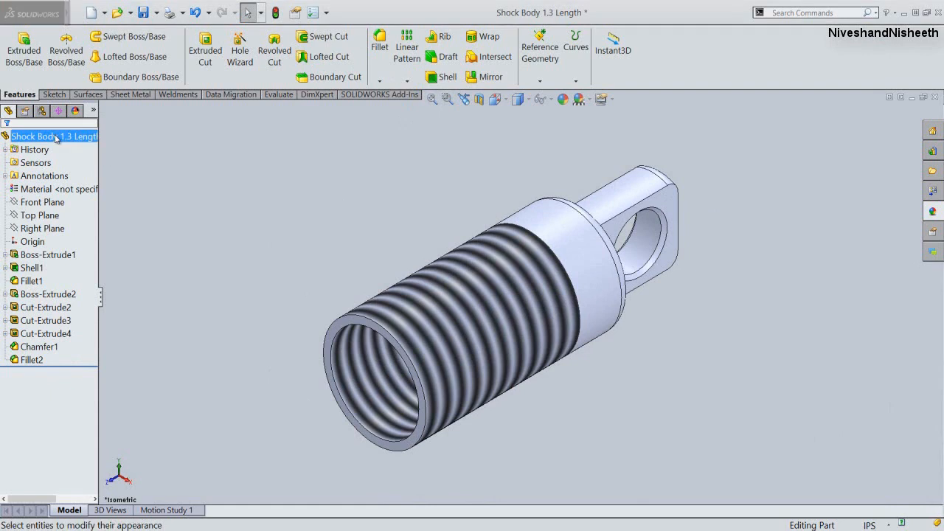
pyautogui.click(563, 99)
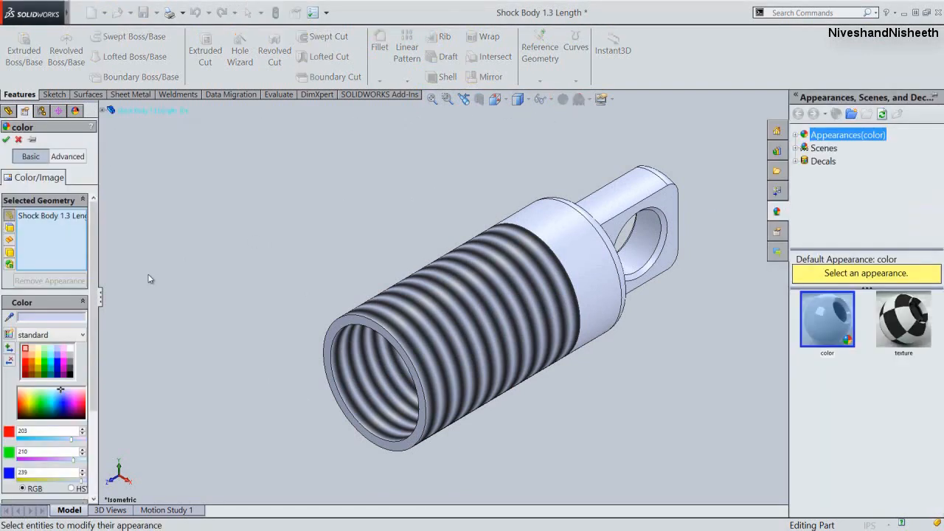
pyautogui.click(75, 317)
pyautogui.click(426, 324)
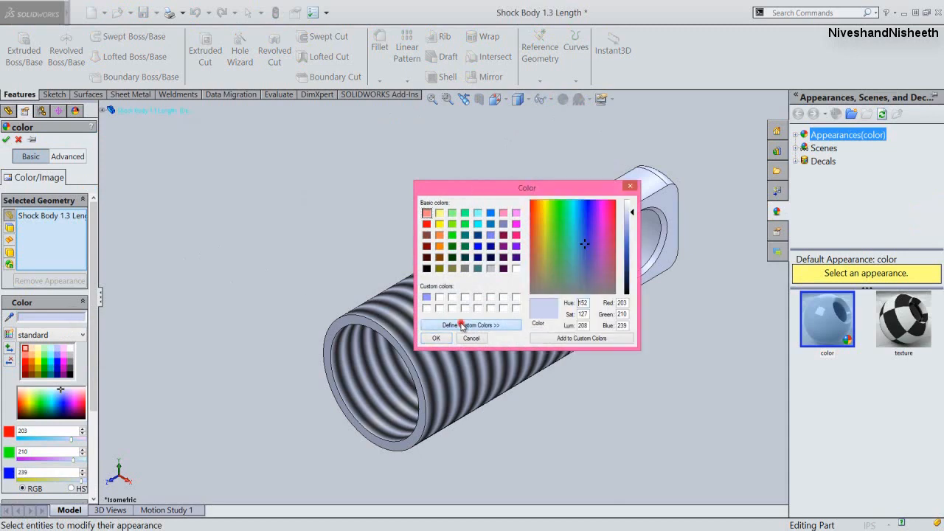
pyautogui.click(427, 297)
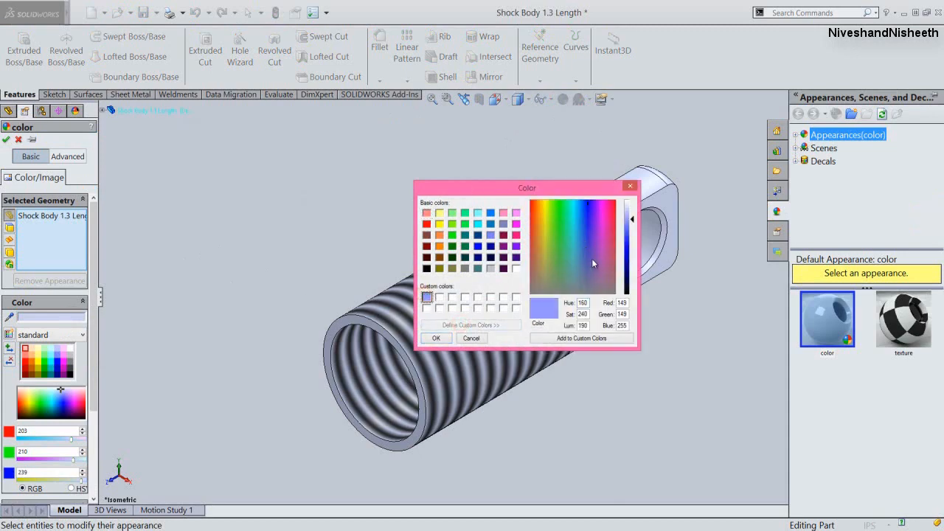
pyautogui.moveTo(633, 220); pyautogui.dragTo(632, 227)
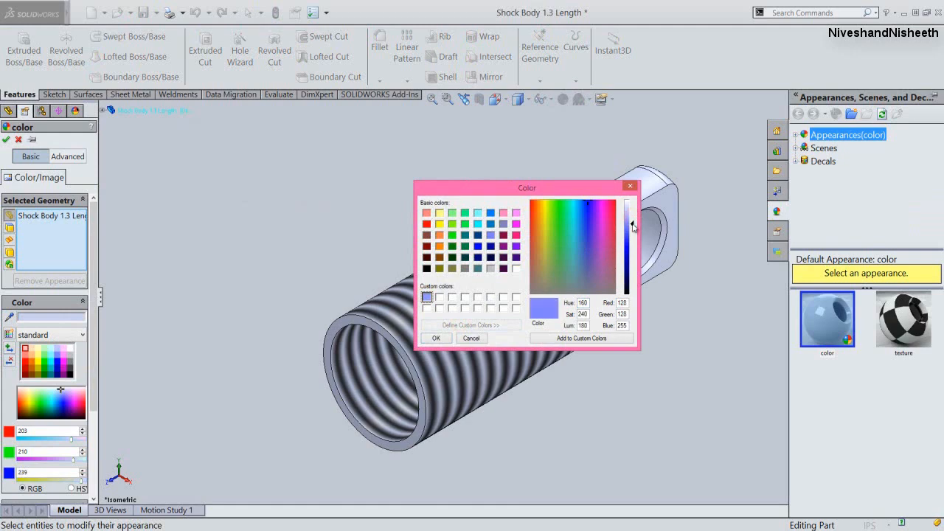
pyautogui.click(443, 340)
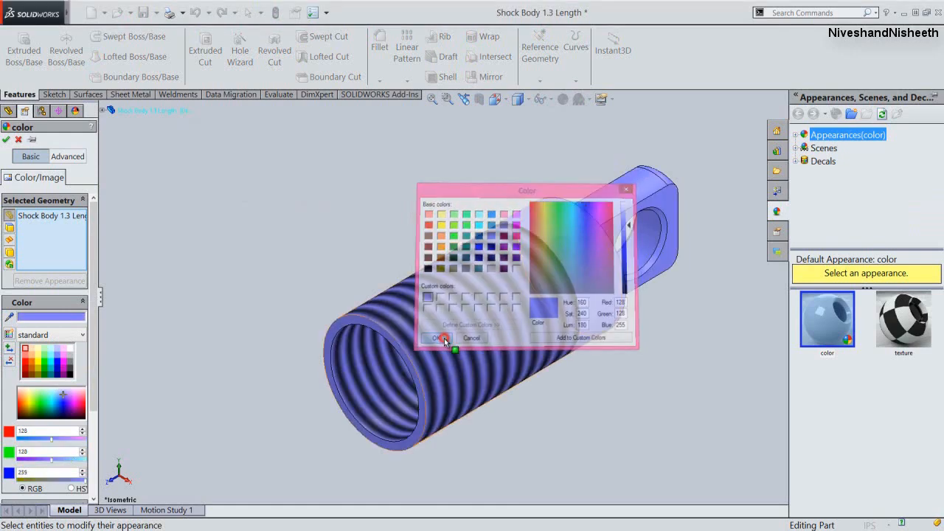
pyautogui.click(7, 140)
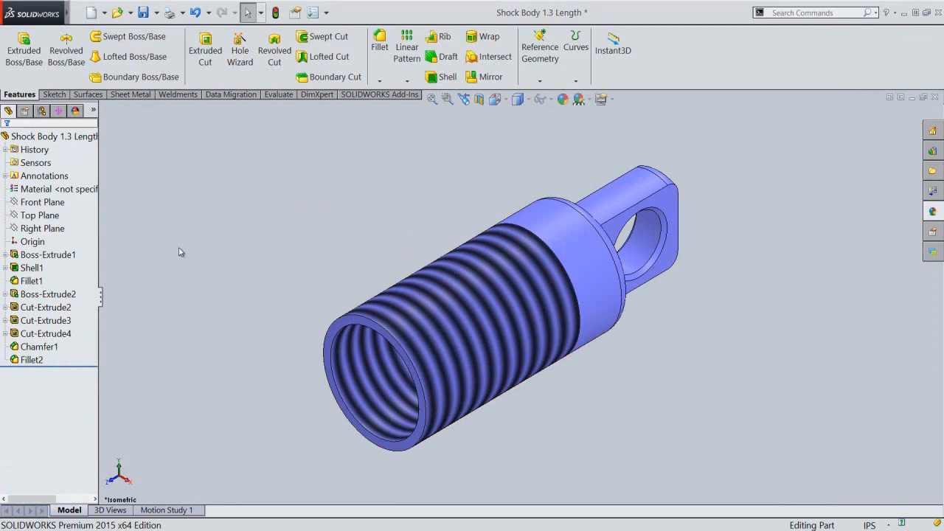
pyautogui.click(143, 13)
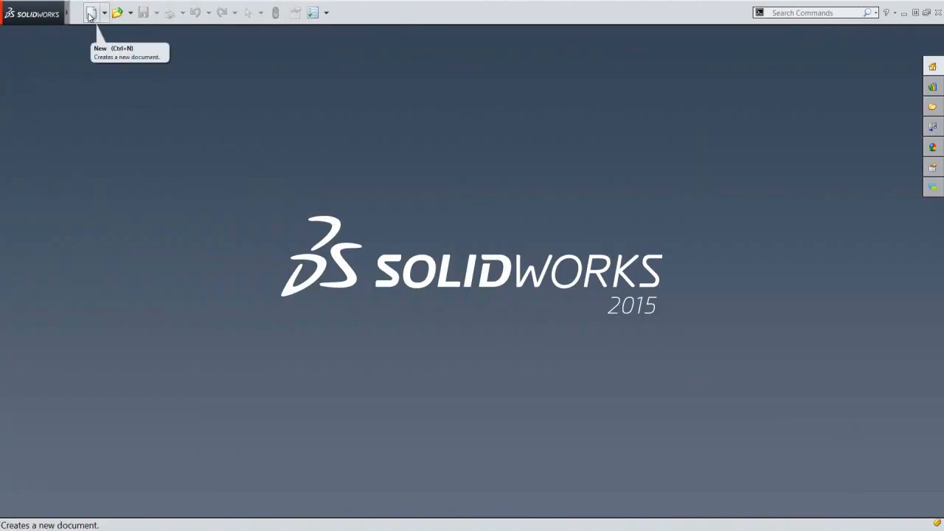
# Step: Create a new part from the custom IPS template and check its document unit system
pyautogui.click(90, 14)
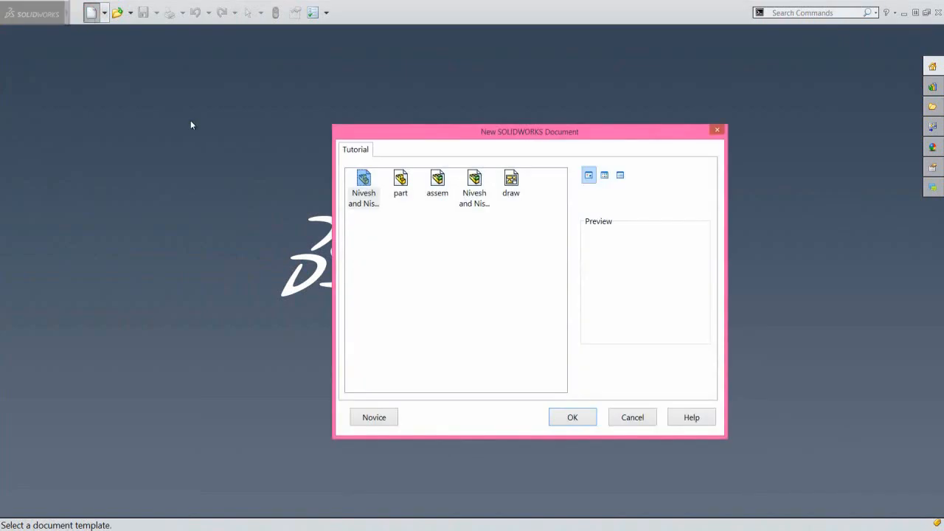
pyautogui.click(371, 195)
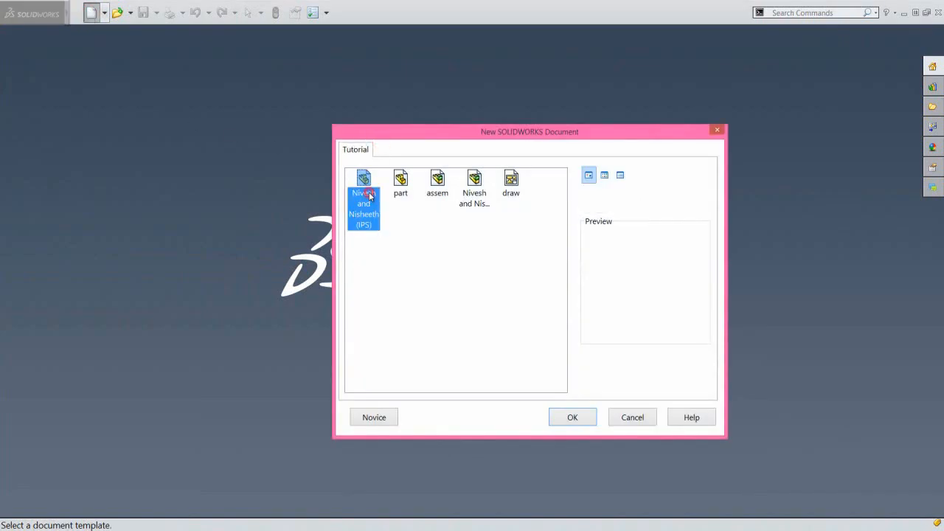
pyautogui.click(566, 420)
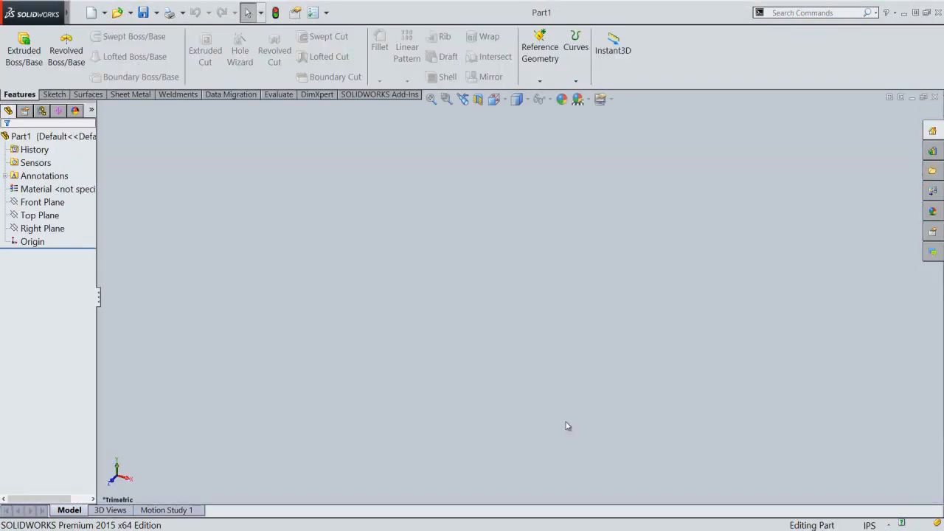
pyautogui.click(875, 525)
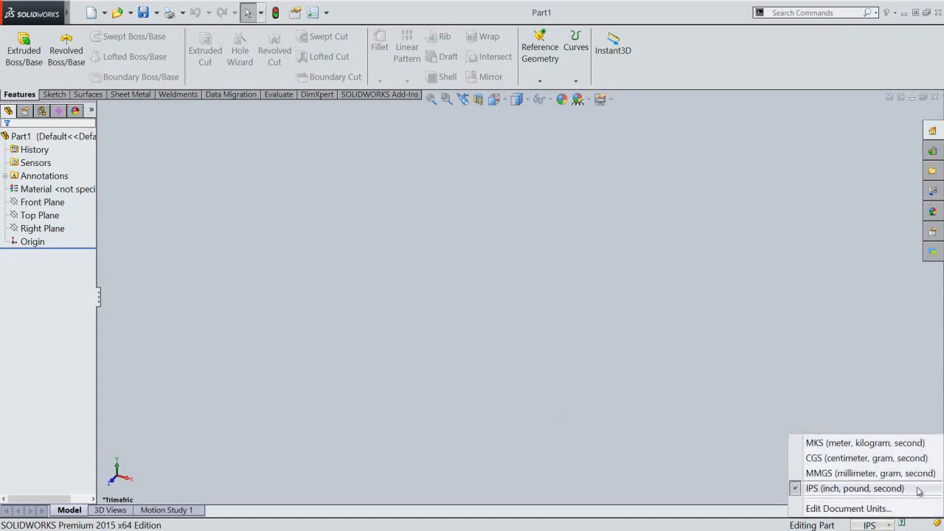
pyautogui.click(739, 472)
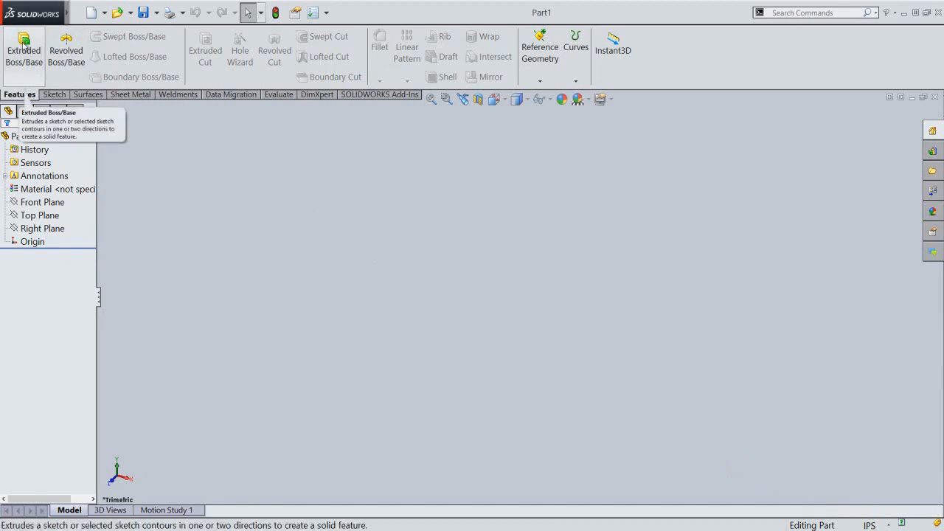
# Step: Start an extruded boss on the Front Plane and sketch a 0.5 in diameter circle centred on the origin
pyautogui.click(25, 48)
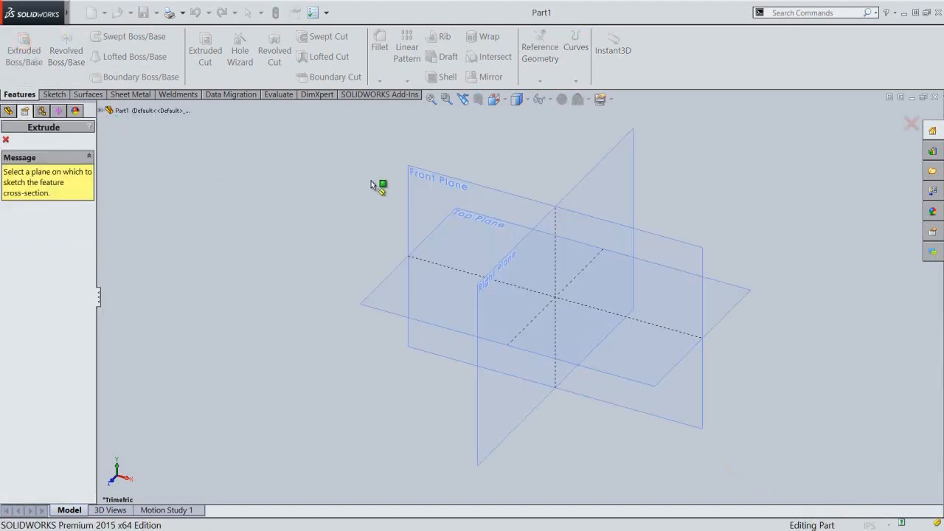
pyautogui.click(437, 178)
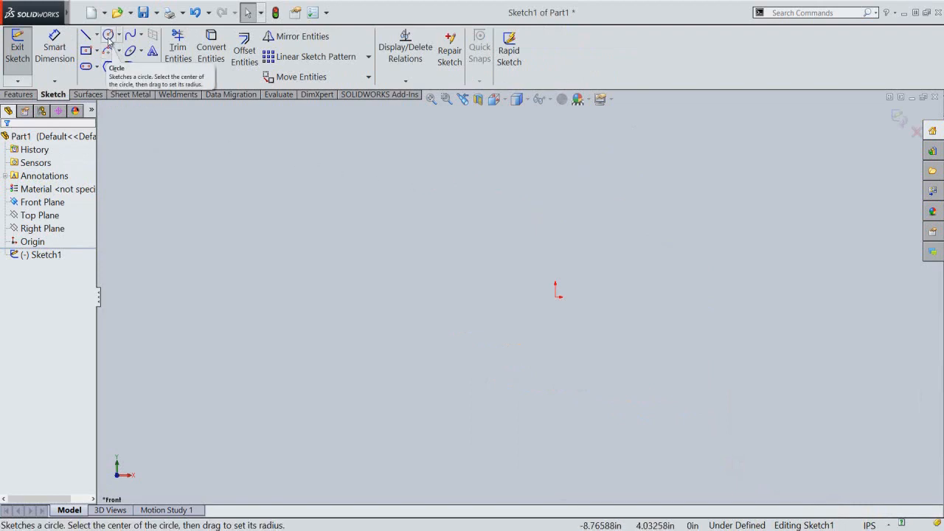
pyautogui.click(108, 35)
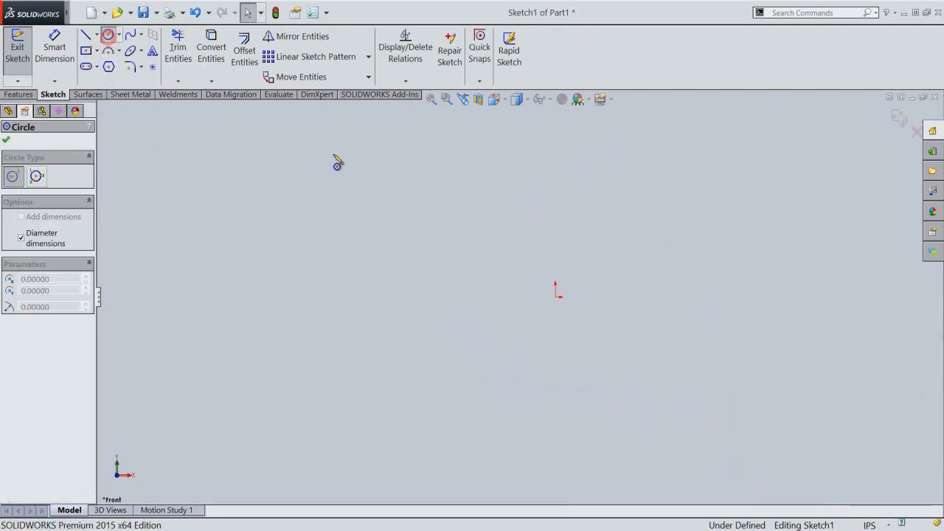
pyautogui.click(556, 297)
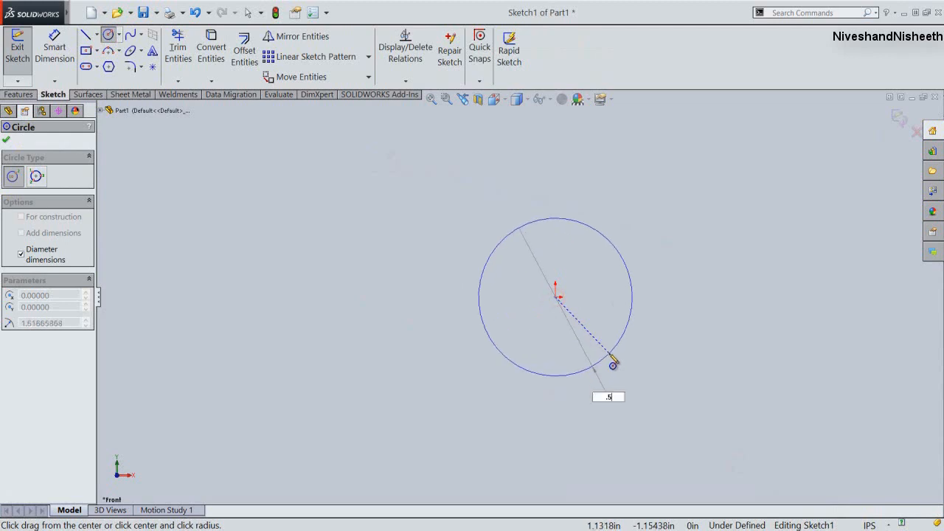
pyautogui.write('.5')
pyautogui.press('Return')
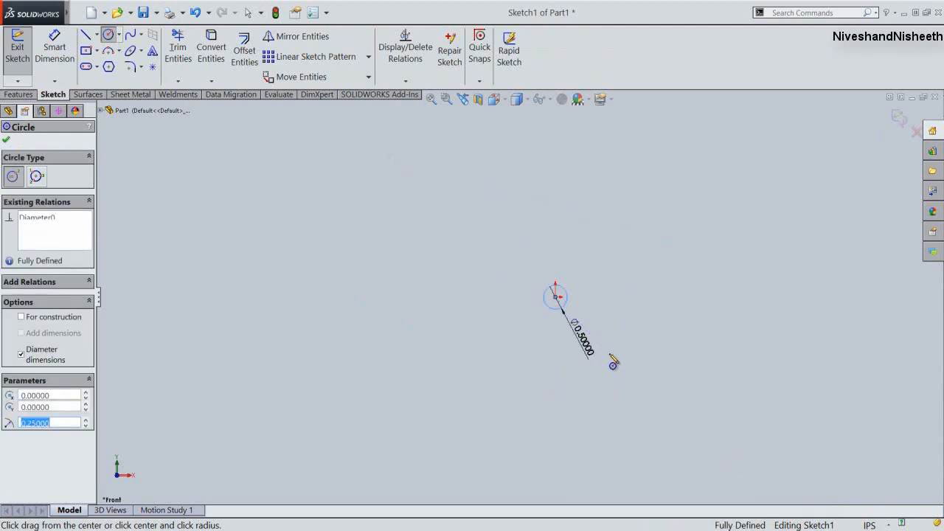
pyautogui.click(431, 98)
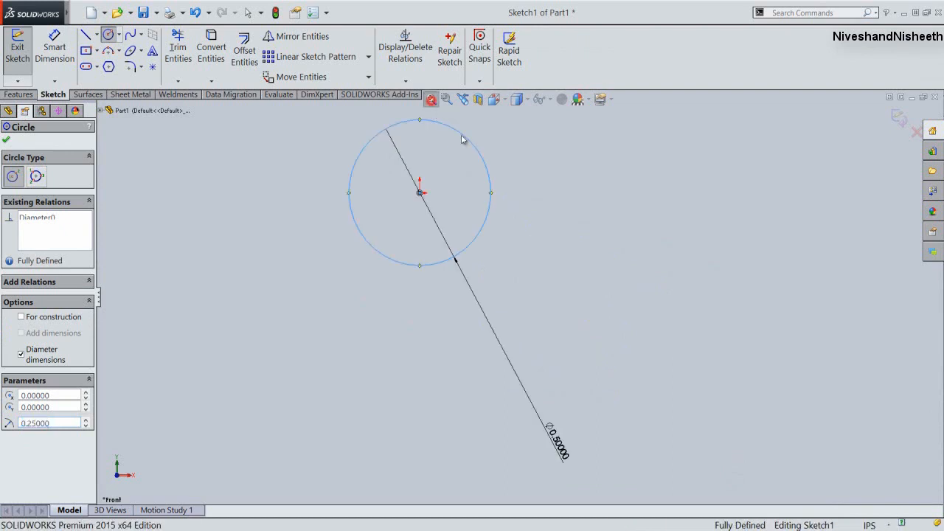
pyautogui.rightClick(596, 274)
pyautogui.click(619, 281)
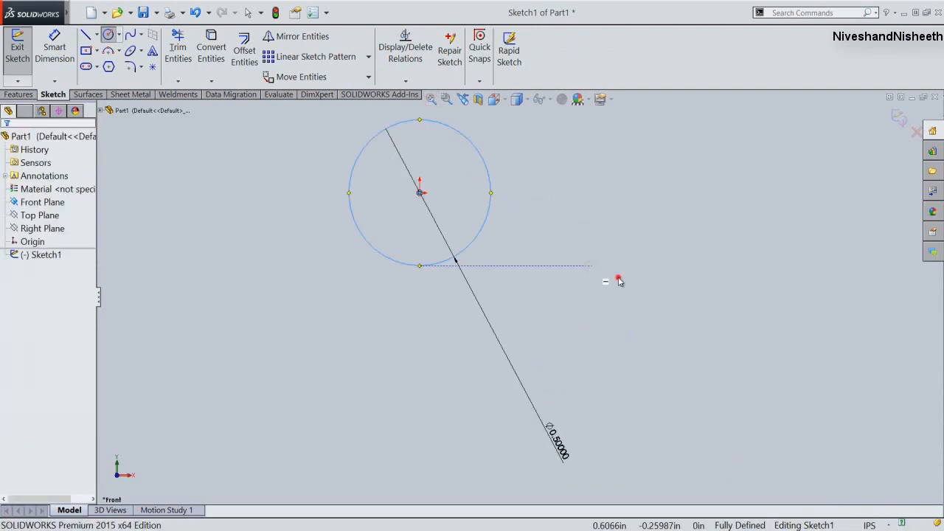
# Step: Move the circle's diameter dimension close to its edge
pyautogui.moveTo(565, 449); pyautogui.dragTo(540, 224)
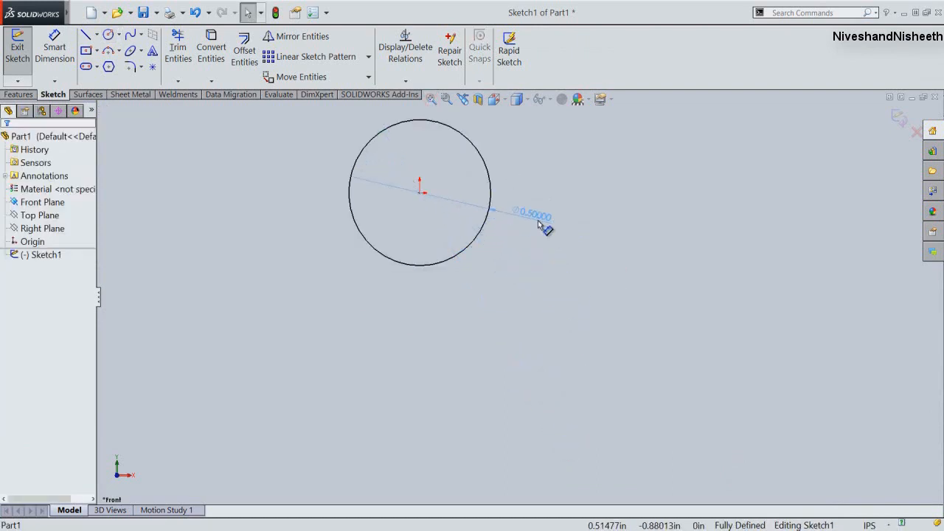
pyautogui.click(596, 258)
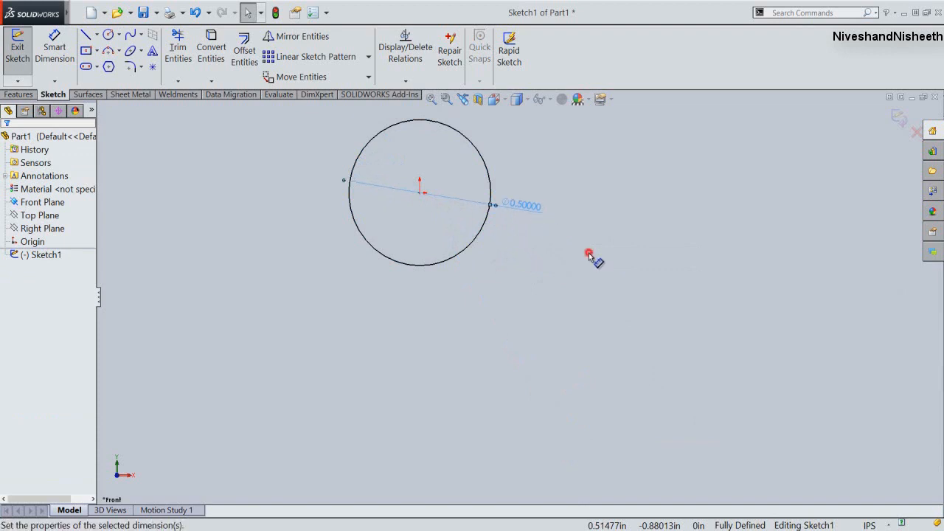
pyautogui.click(439, 105)
pyautogui.click(684, 194)
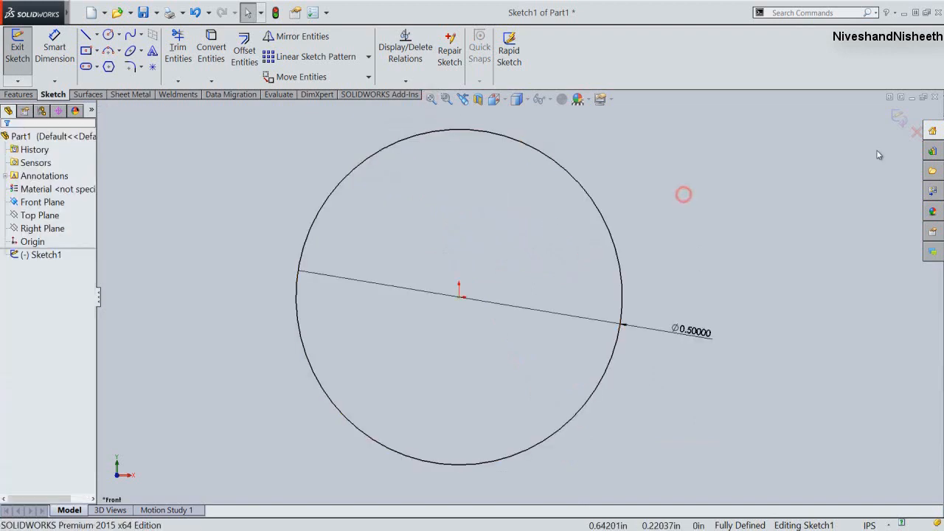
# Step: Finish the circle sketch and extrude it to a blind depth of 0.125 in
pyautogui.click(899, 122)
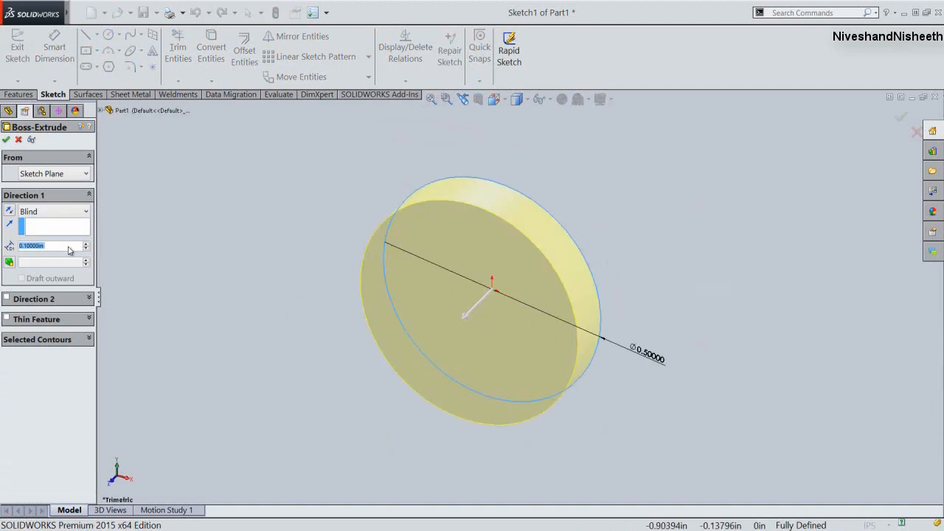
pyautogui.write('.1')
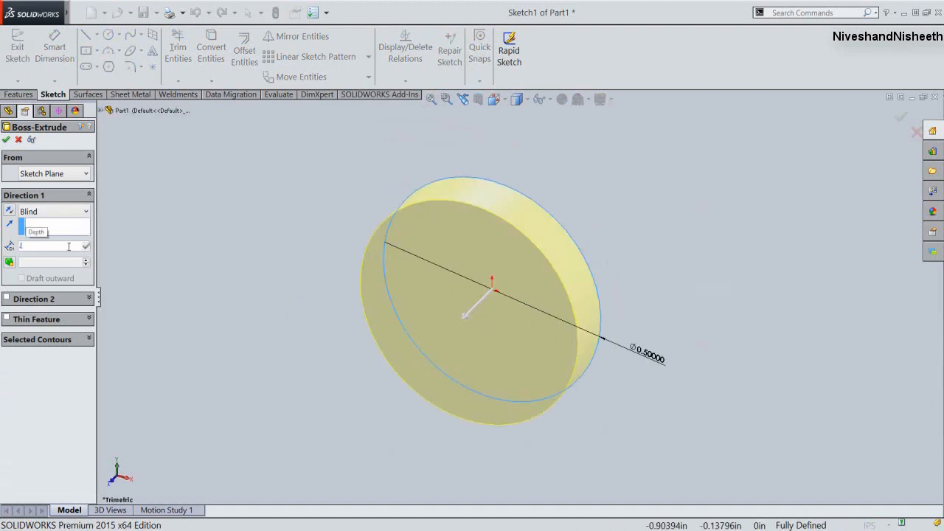
pyautogui.write('2500in')
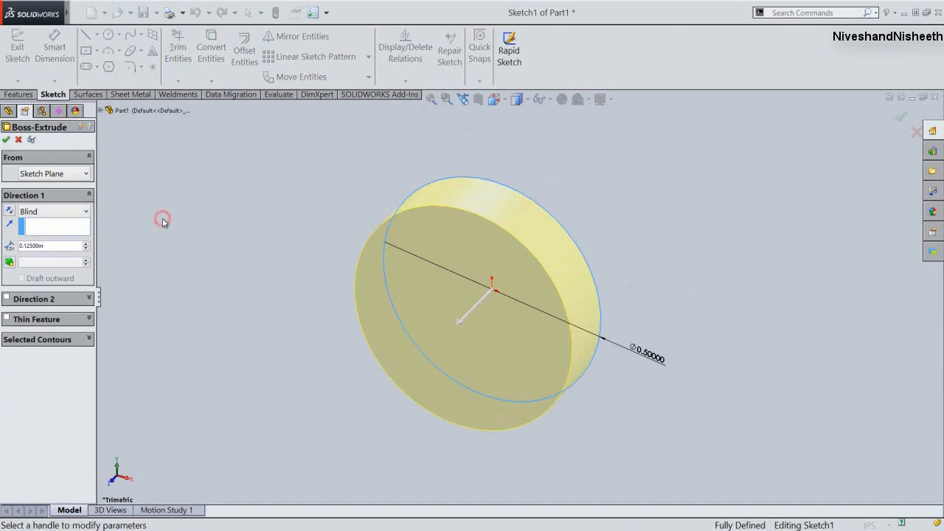
pyautogui.rightClick(163, 223)
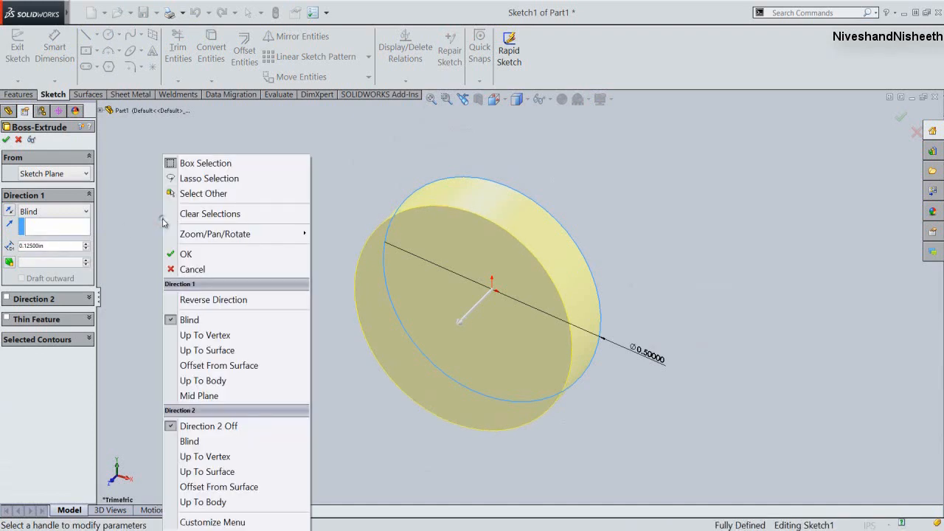
pyautogui.click(186, 255)
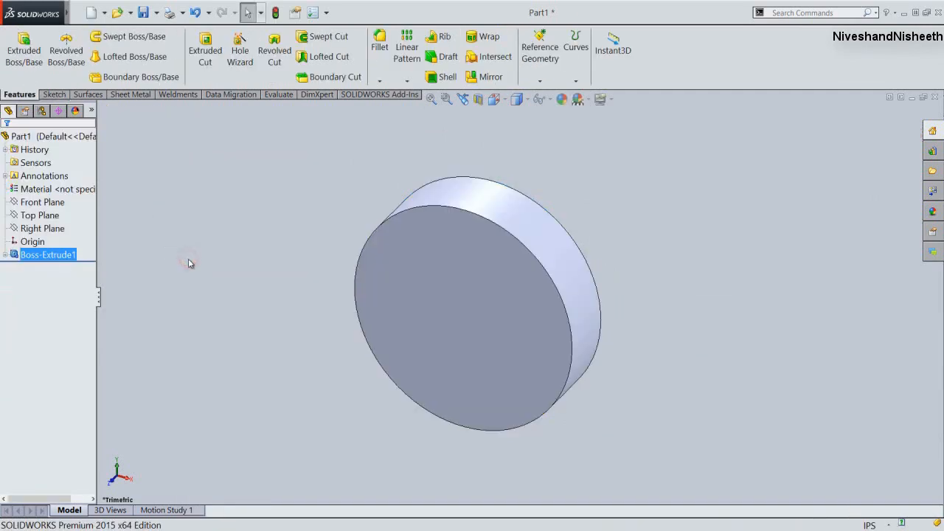
# Step: Show the part in isometric view and apply the custom color_prefference appearance from the SOLIDWORKSComposer User folder to the whole part
pyautogui.click(499, 100)
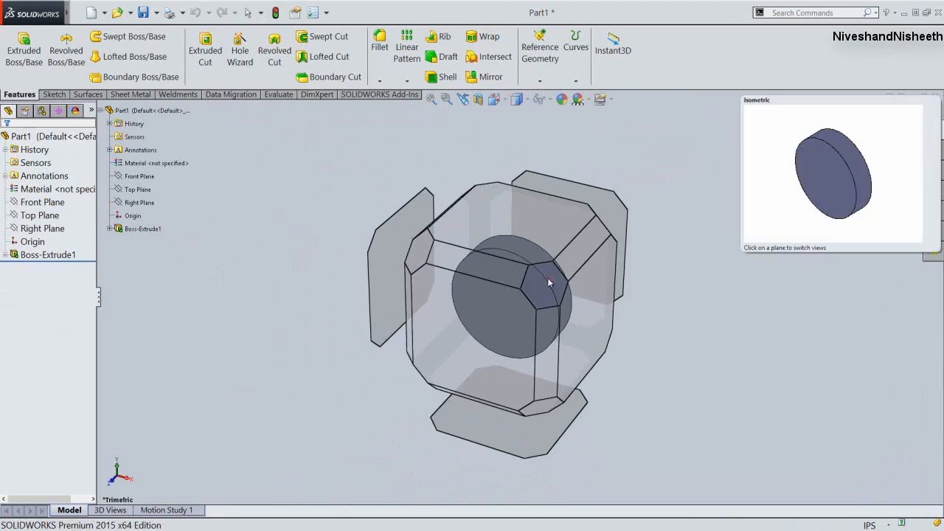
pyautogui.click(547, 278)
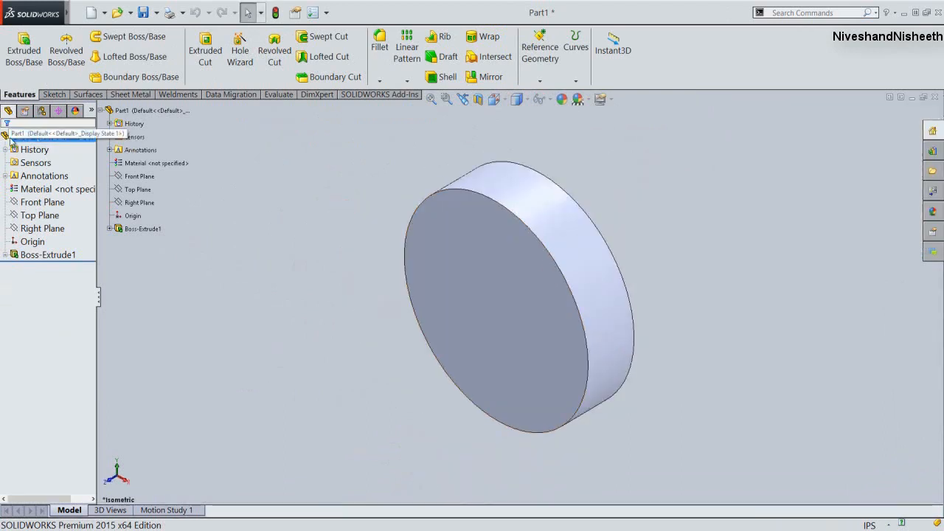
pyautogui.click(10, 137)
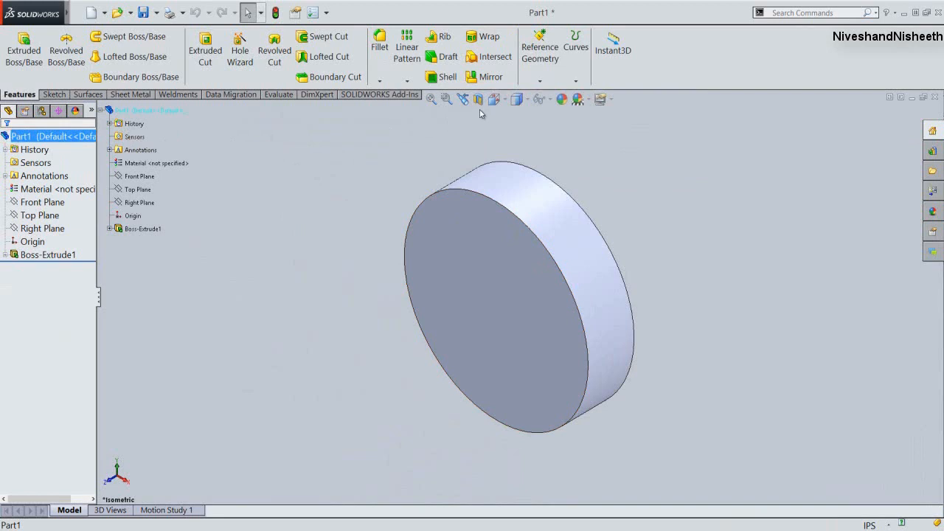
pyautogui.click(561, 103)
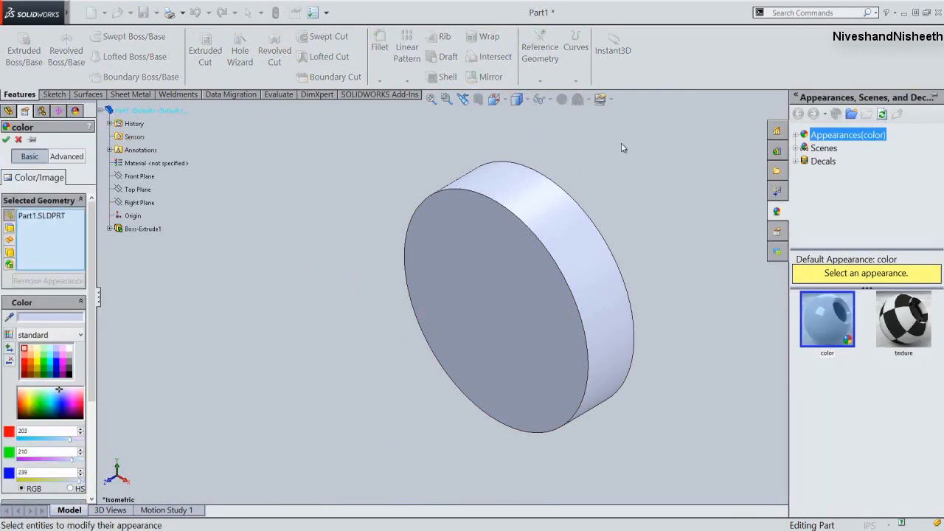
pyautogui.click(796, 136)
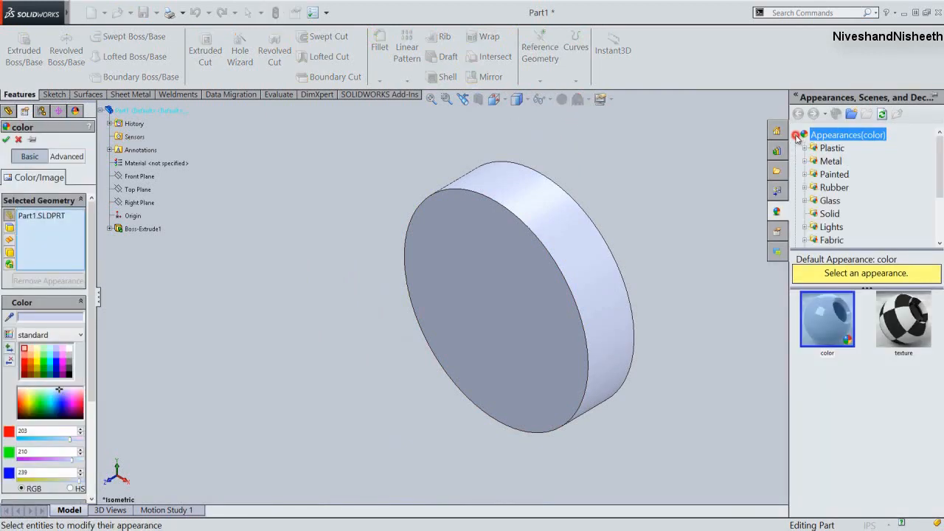
pyautogui.scroll(-2, 935, 169)
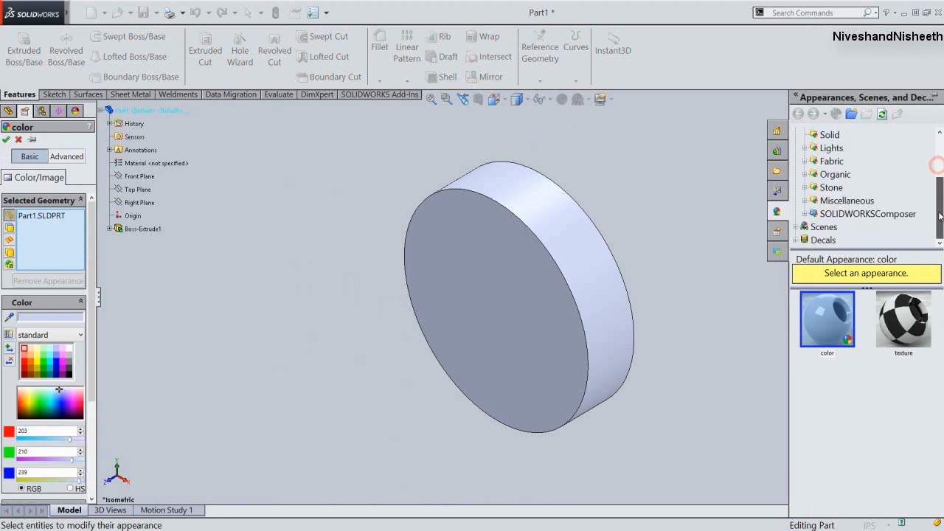
pyautogui.click(806, 214)
pyautogui.click(832, 227)
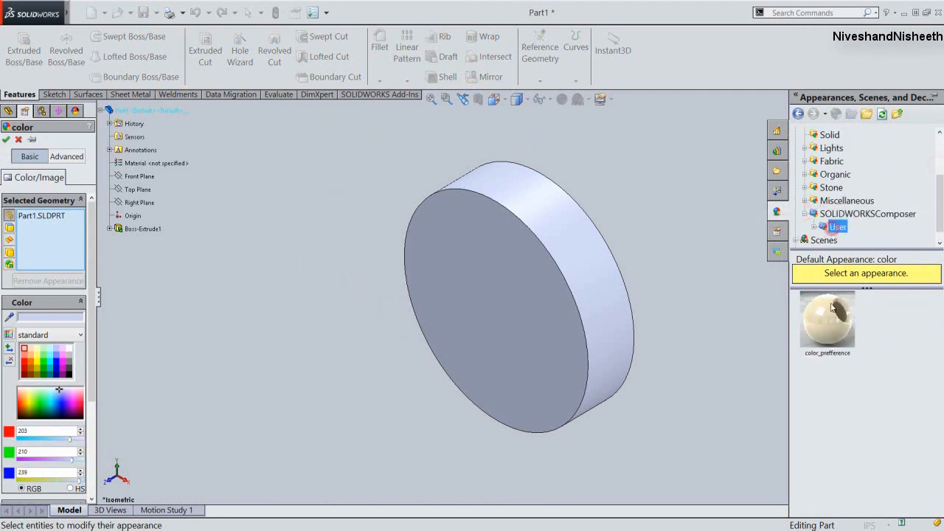
pyautogui.click(826, 319)
pyautogui.rightClick(667, 209)
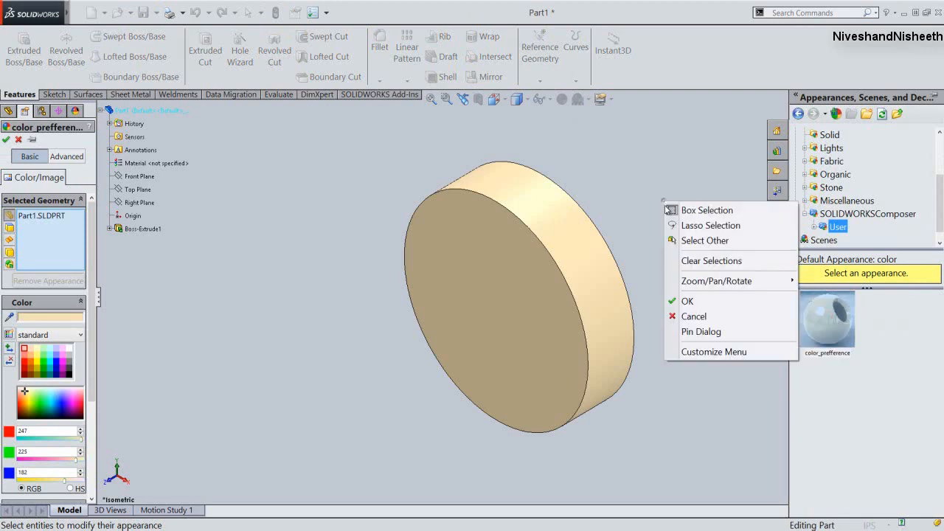
pyautogui.click(704, 301)
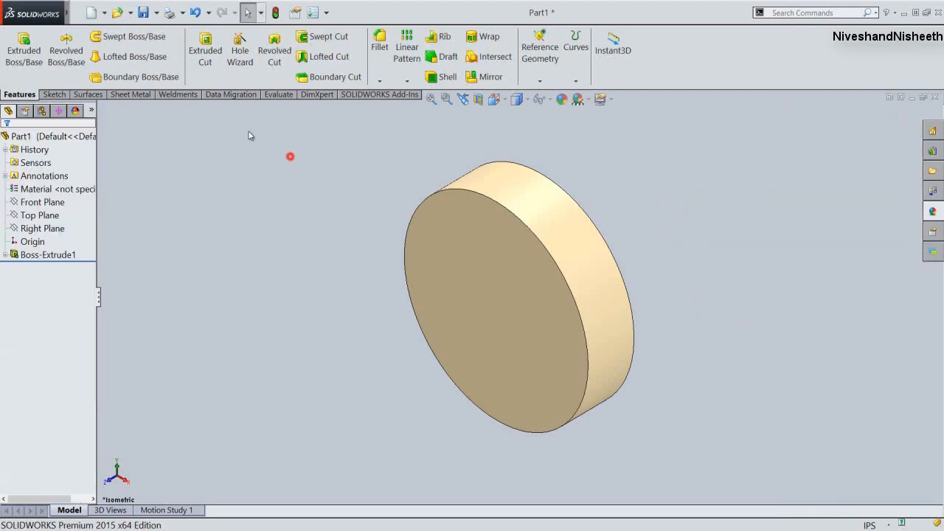
# Step: Save the part under the file name Shock Cartridge
pyautogui.hotkey('ctrl', 's')
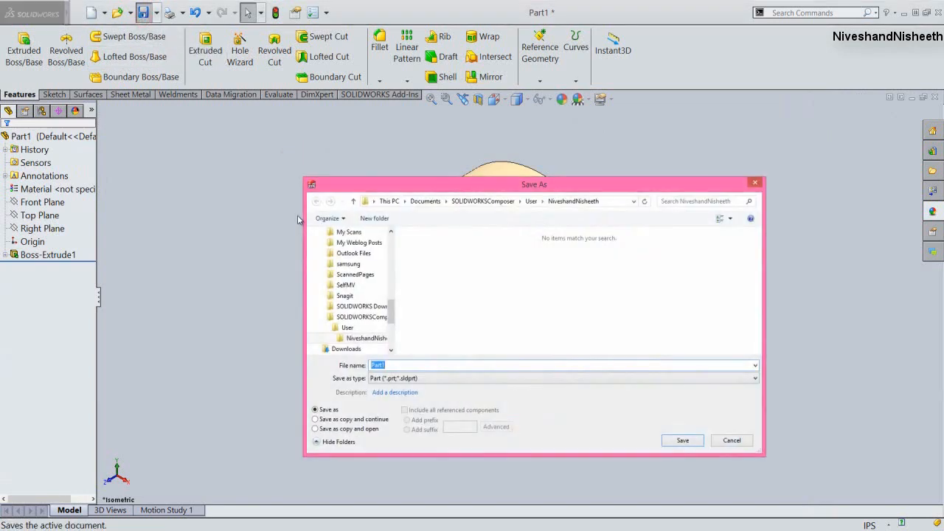
pyautogui.rightClick(399, 364)
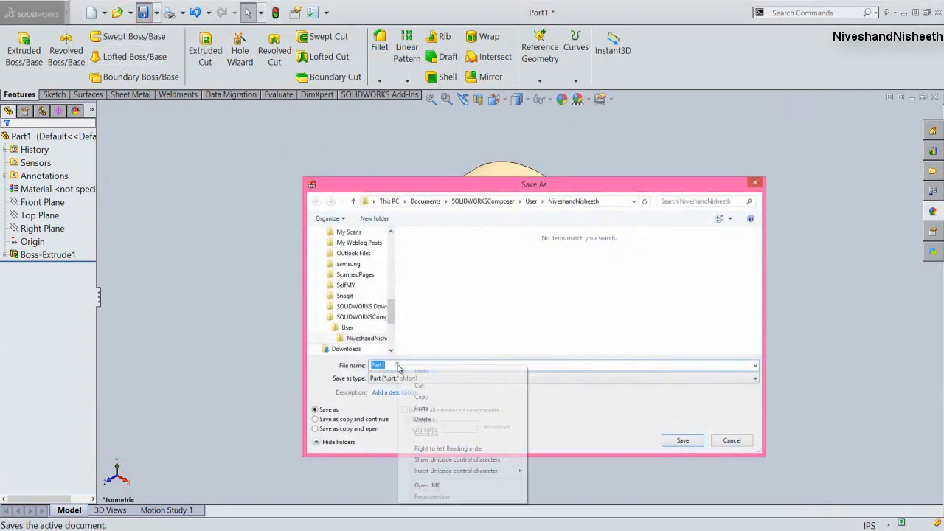
pyautogui.click(432, 411)
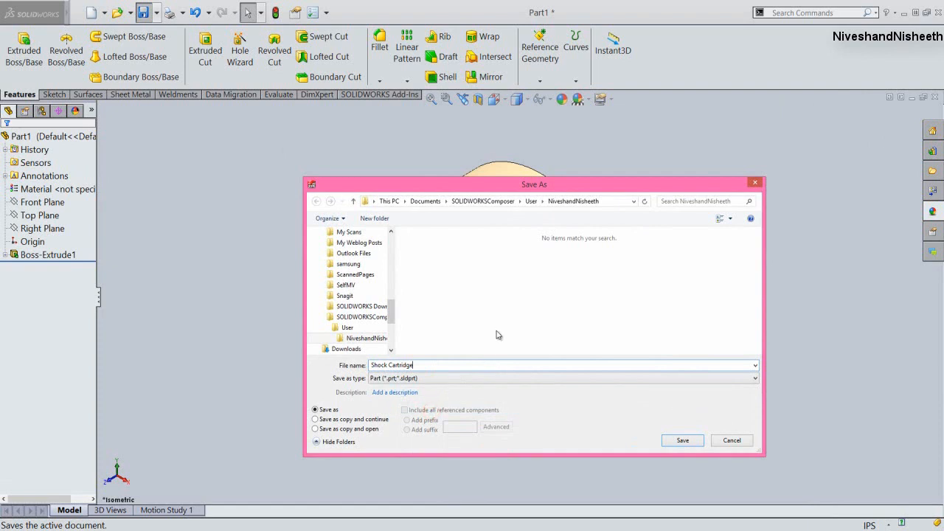
pyautogui.click(680, 441)
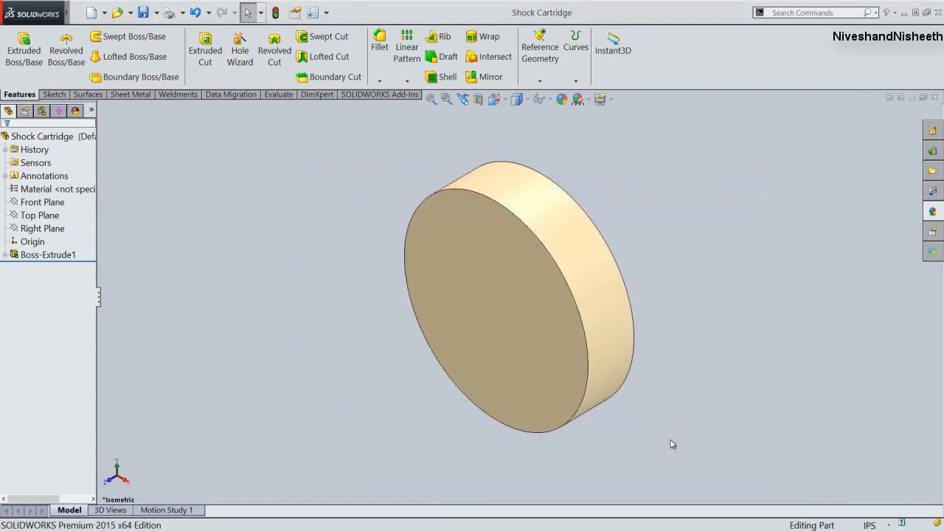
pyautogui.click(689, 443)
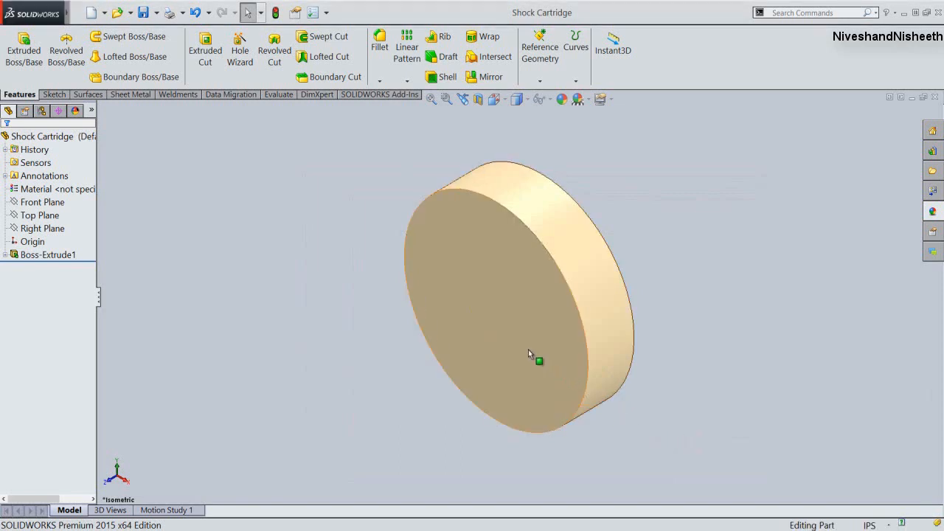
# Step: Sketch an inscribed-circle hexagon on the disc's front face, centred on the origin, with an inner circle about 0.433 in across and corners at the rim
pyautogui.click(475, 275)
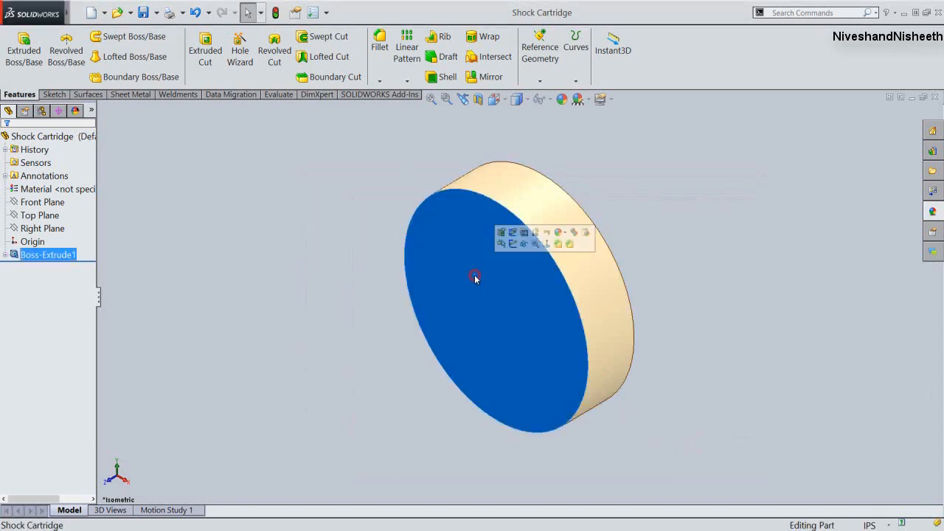
pyautogui.click(512, 244)
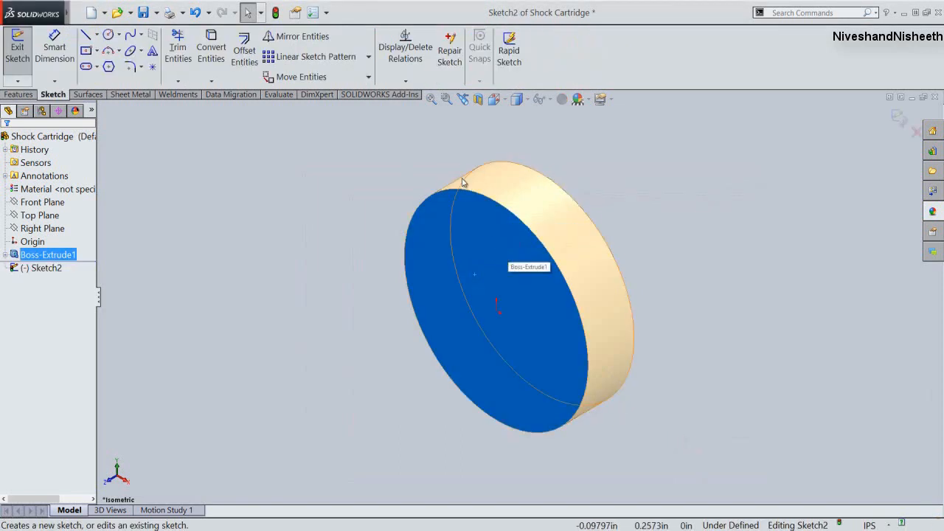
pyautogui.click(424, 173)
pyautogui.click(495, 99)
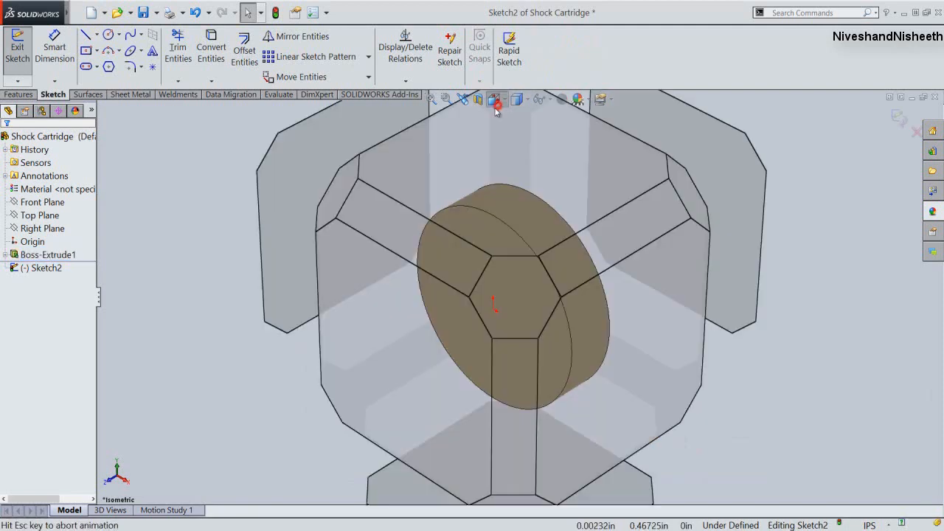
pyautogui.click(459, 313)
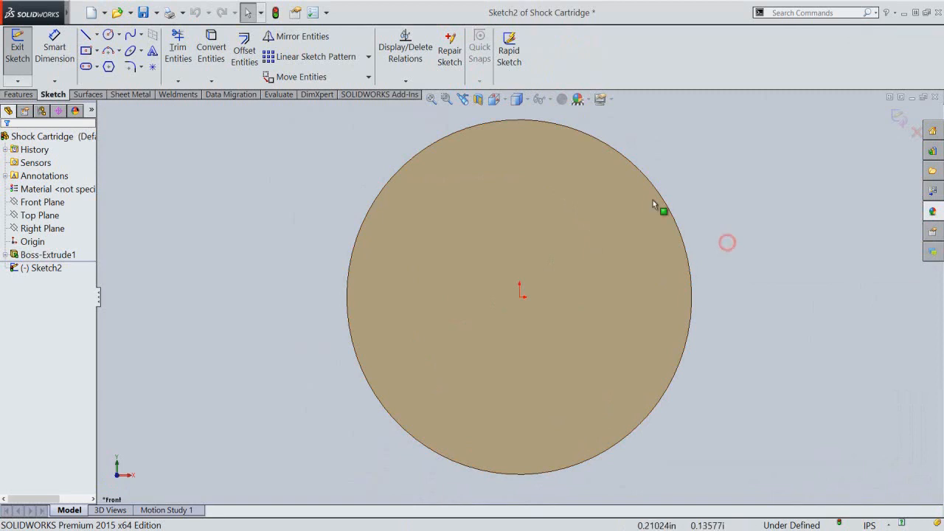
pyautogui.click(109, 68)
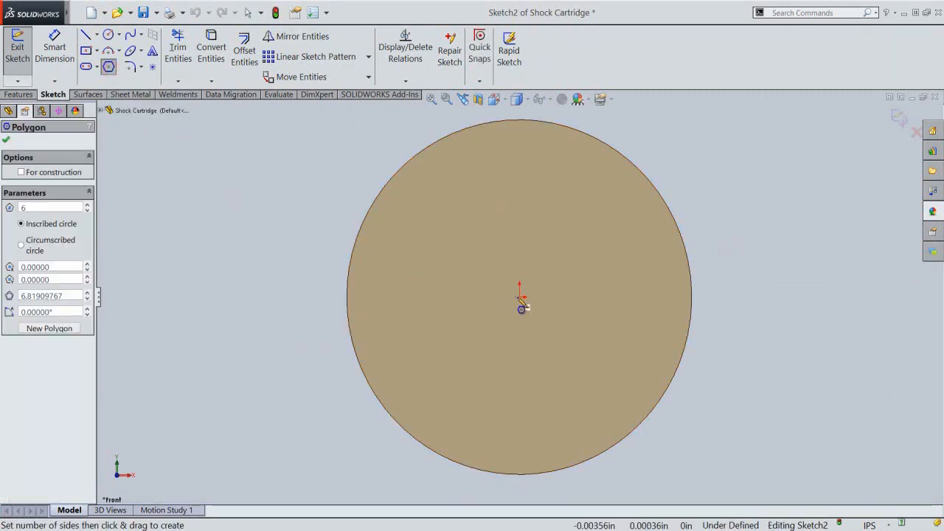
pyautogui.moveTo(519, 296)
pyautogui.mouseDown()
pyautogui.moveTo(499, 181)
pyautogui.moveTo(475, 150)
pyautogui.moveTo(438, 151)
pyautogui.mouseUp()
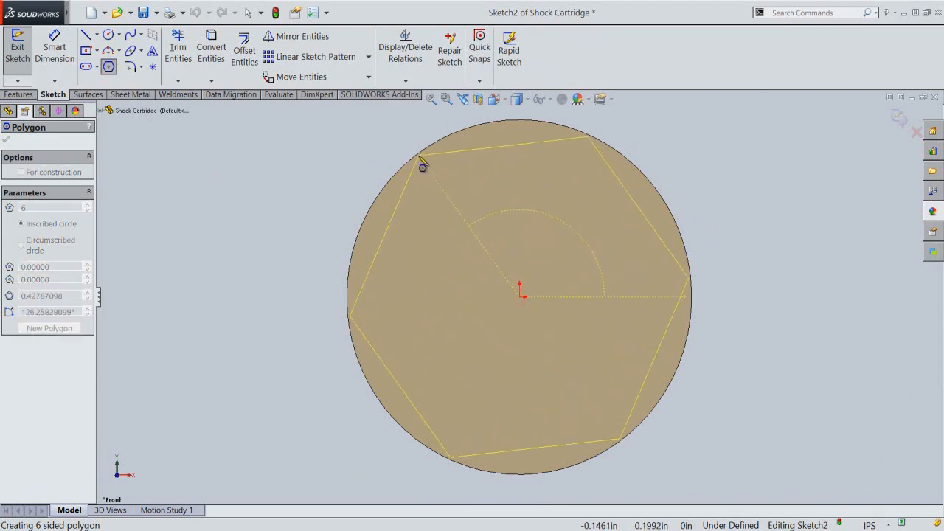
pyautogui.click(369, 210)
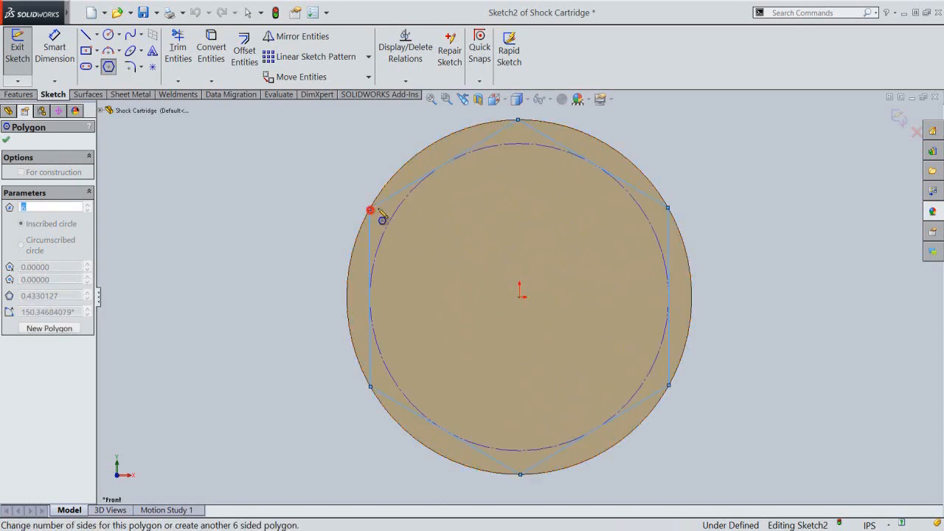
pyautogui.rightClick(693, 189)
pyautogui.click(712, 189)
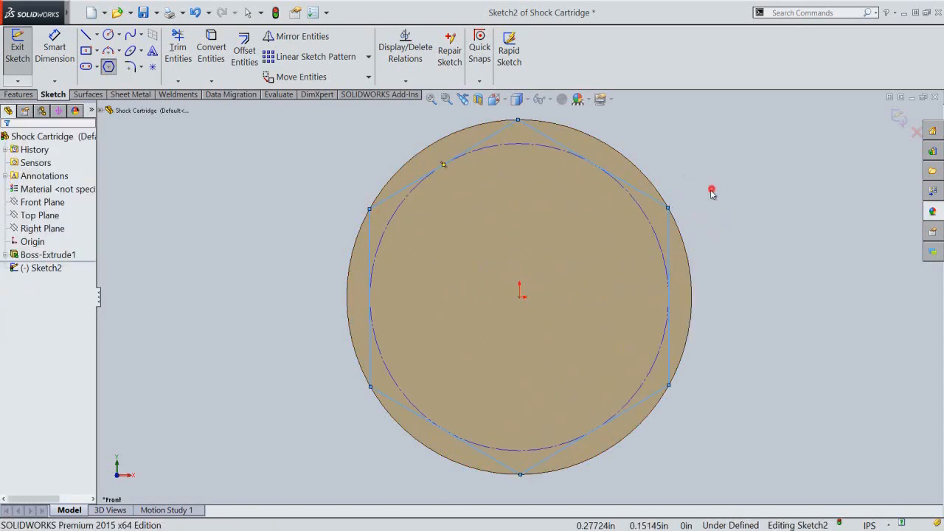
# Step: Make one upright side of the hexagon vertical and an adjoining corner coincident with the disc's circular edge, completing the sketch
pyautogui.click(669, 235)
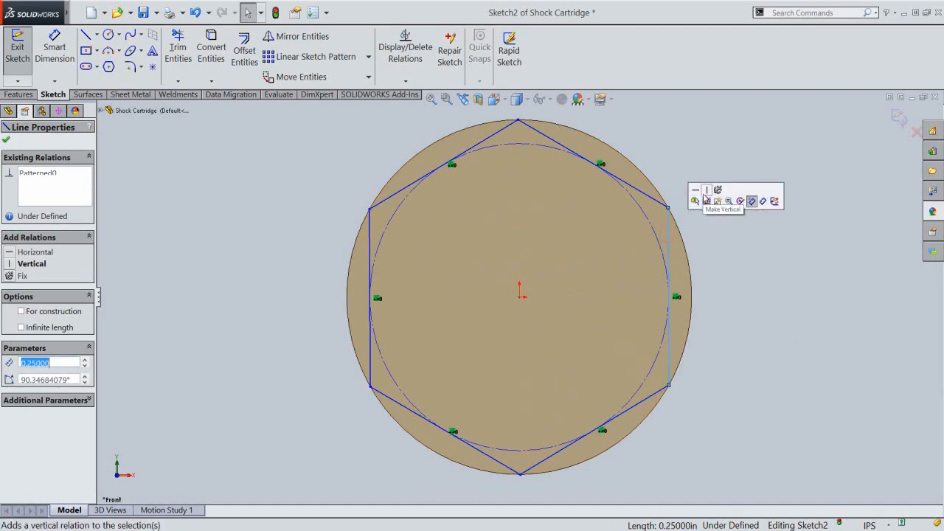
pyautogui.click(705, 191)
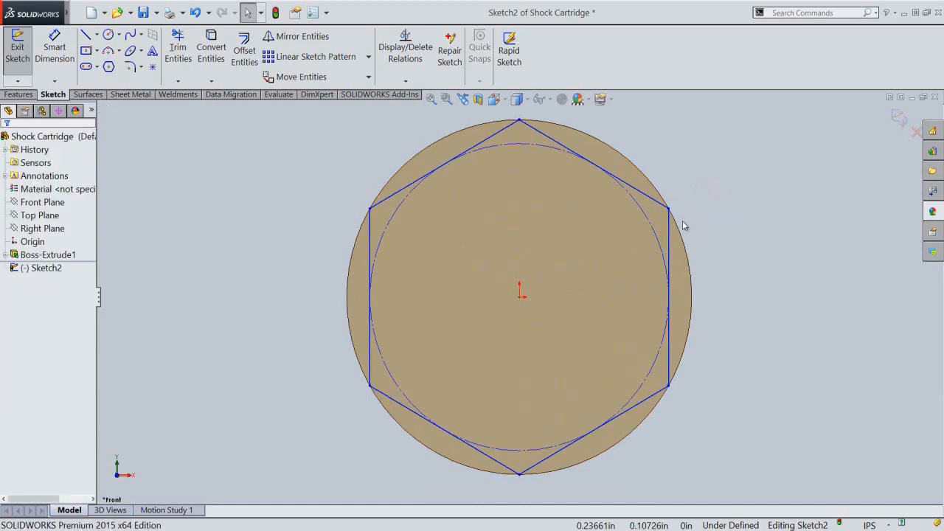
pyautogui.click(676, 221)
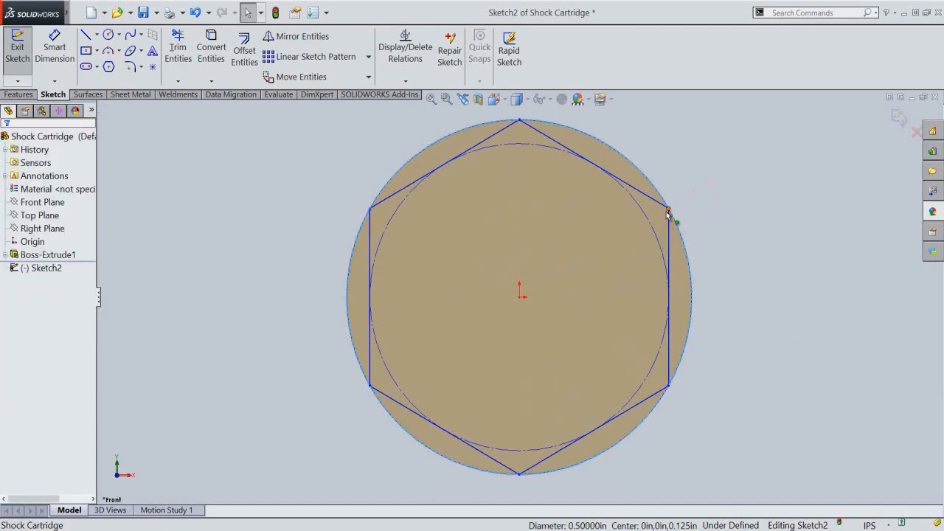
pyautogui.keyDown('ctrl'); pyautogui.click(668, 209); pyautogui.keyUp('ctrl')
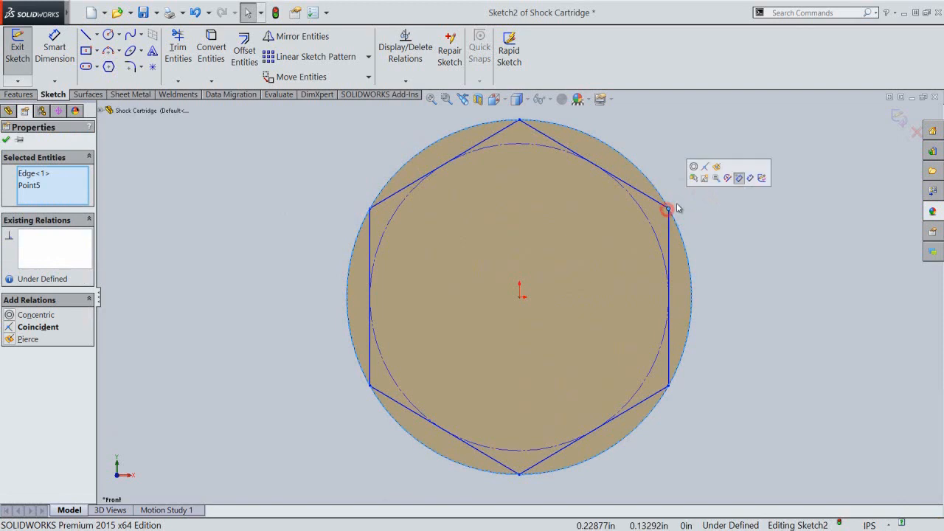
pyautogui.click(706, 167)
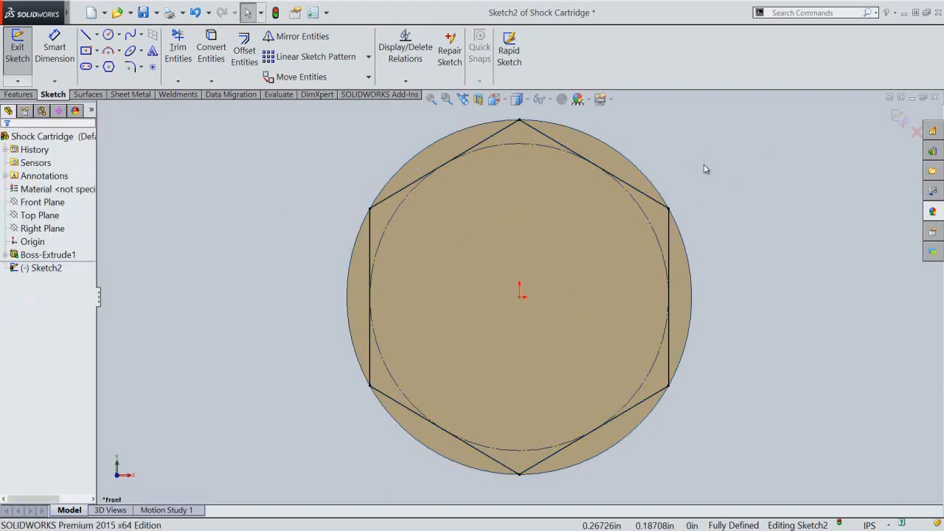
pyautogui.click(899, 119)
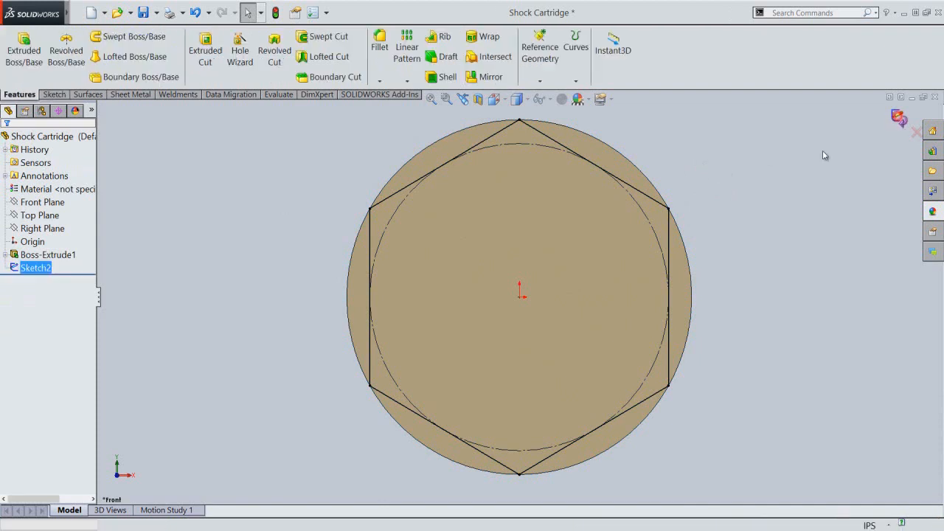
pyautogui.click(746, 174)
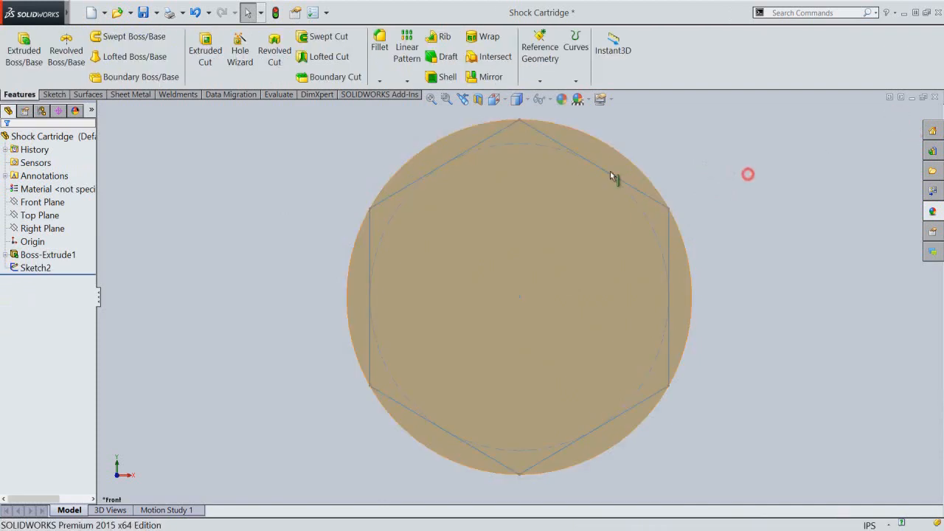
# Step: Cut away the material outside the hexagon to a blind depth of 0.11 in, using Flip side to cut, with the part in isometric view
pyautogui.click(517, 99)
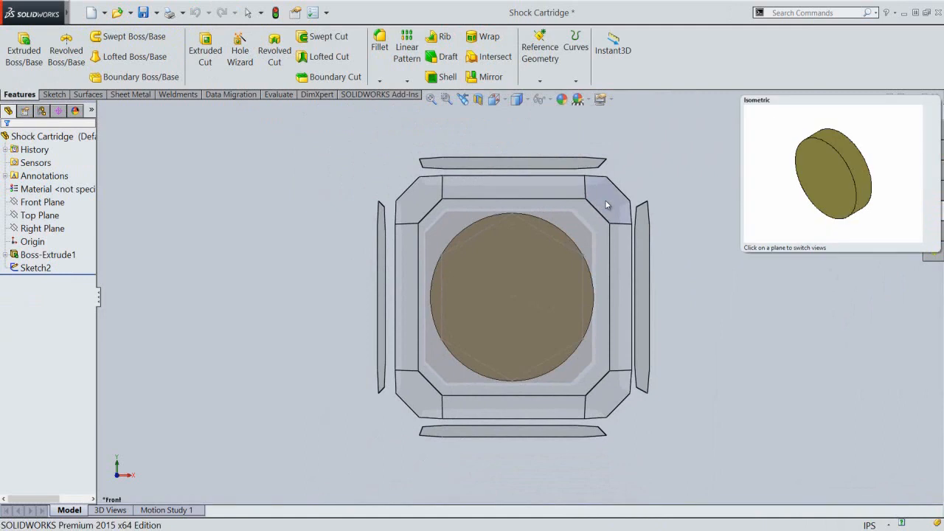
pyautogui.click(602, 200)
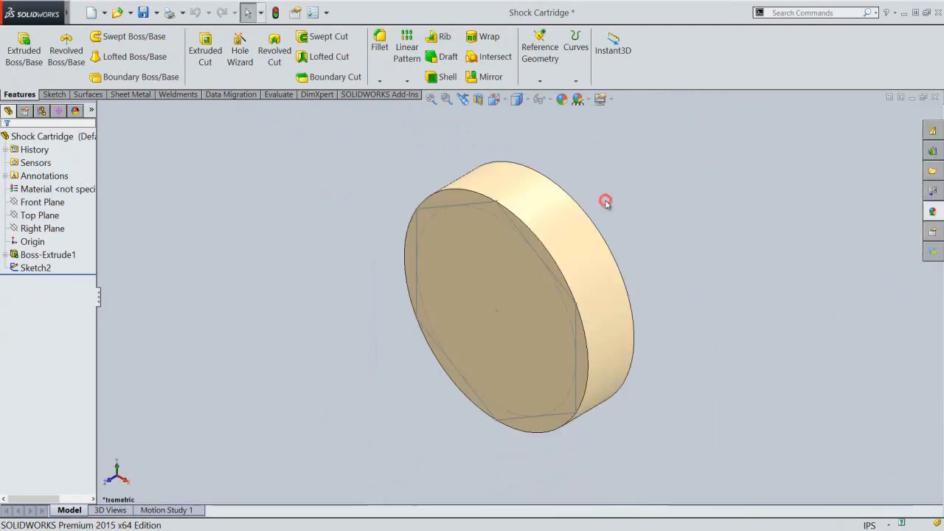
pyautogui.click(248, 195)
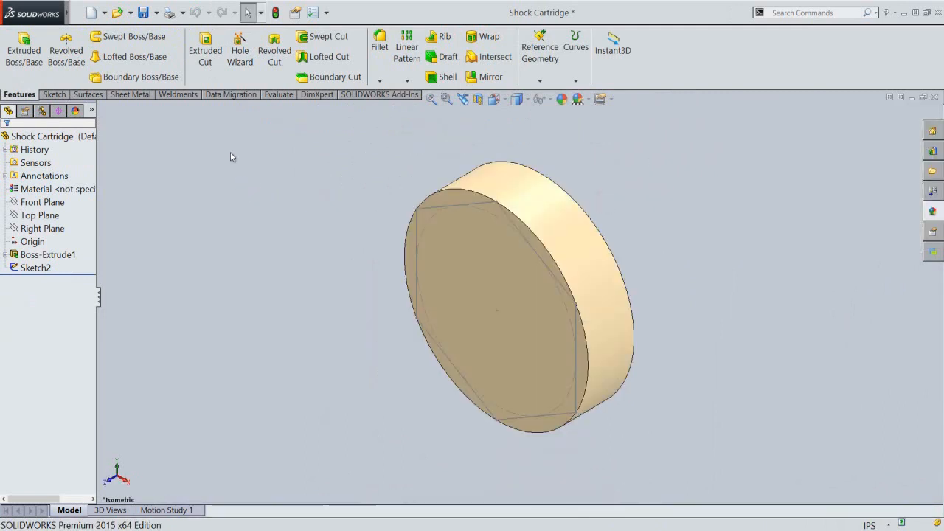
pyautogui.click(205, 56)
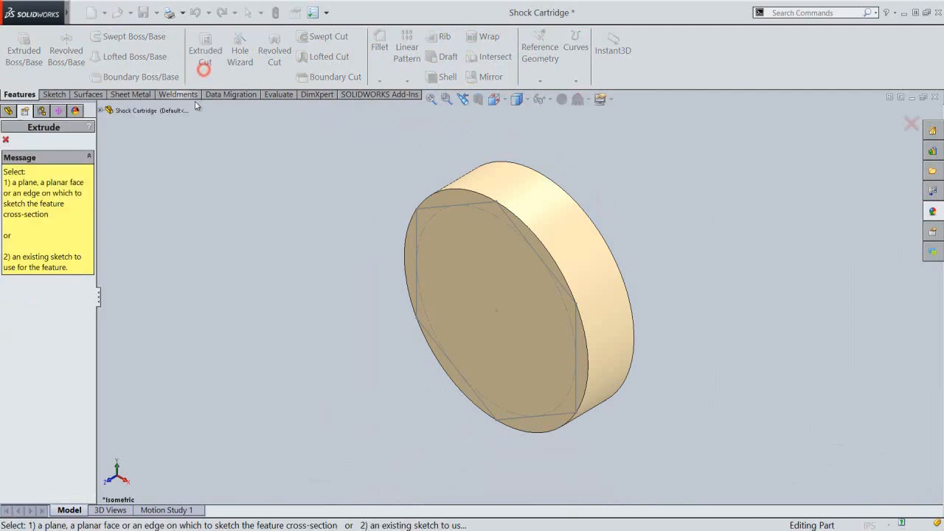
pyautogui.click(433, 210)
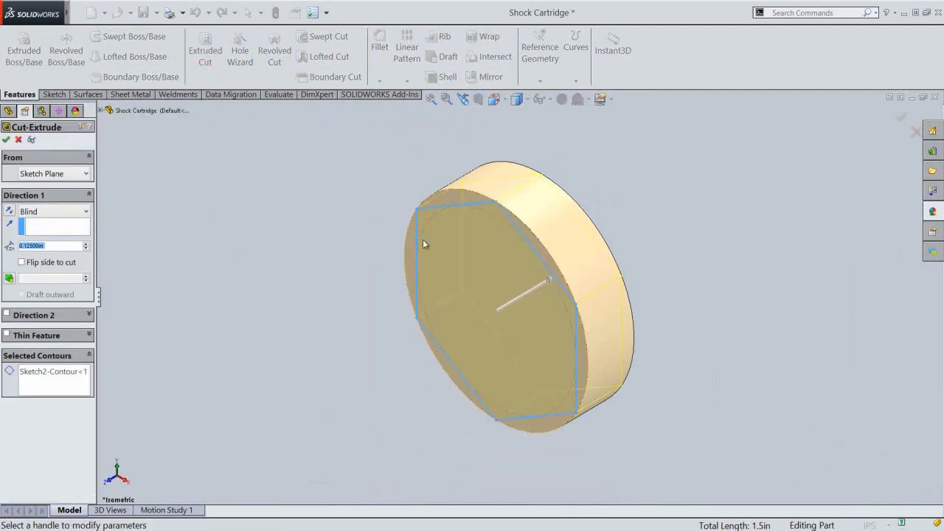
pyautogui.click(22, 265)
pyautogui.moveTo(73, 245); pyautogui.dragTo(15, 241)
pyautogui.press('Delete')
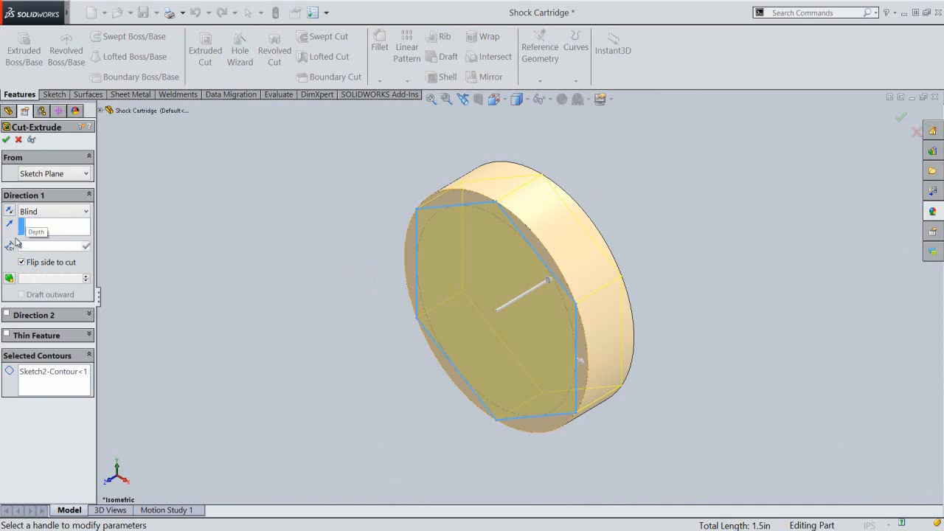
pyautogui.write('1')
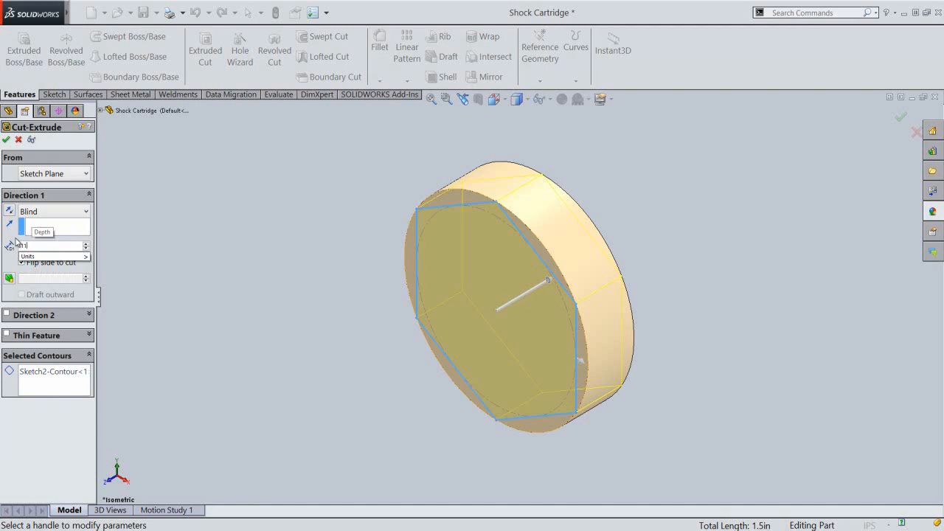
pyautogui.click(120, 242)
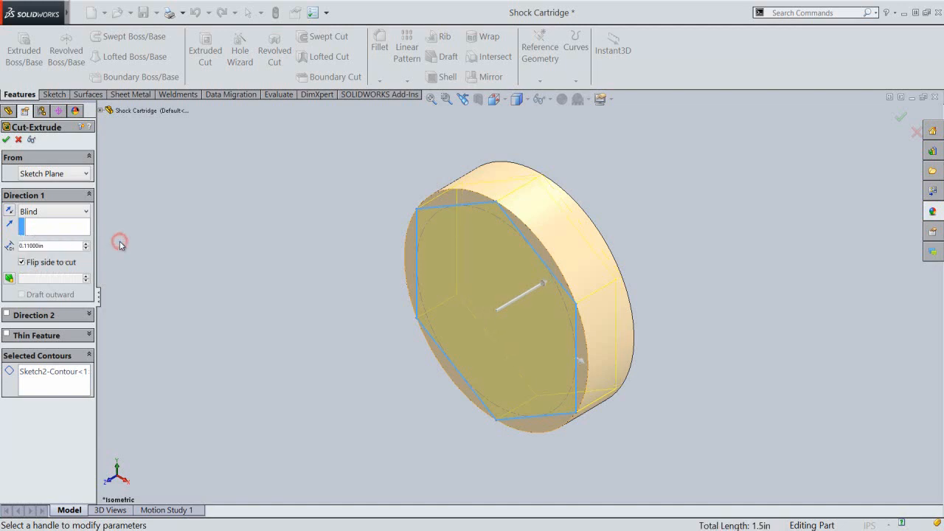
pyautogui.rightClick(166, 179)
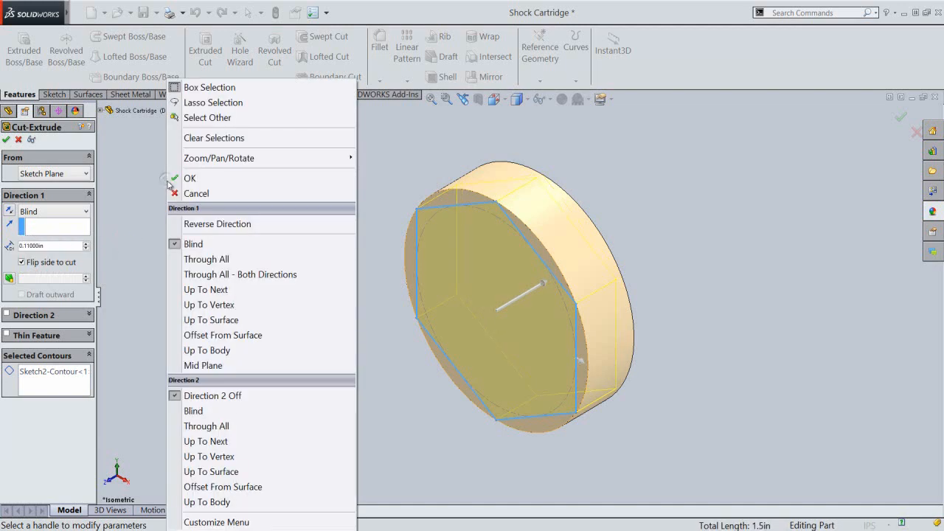
pyautogui.click(195, 182)
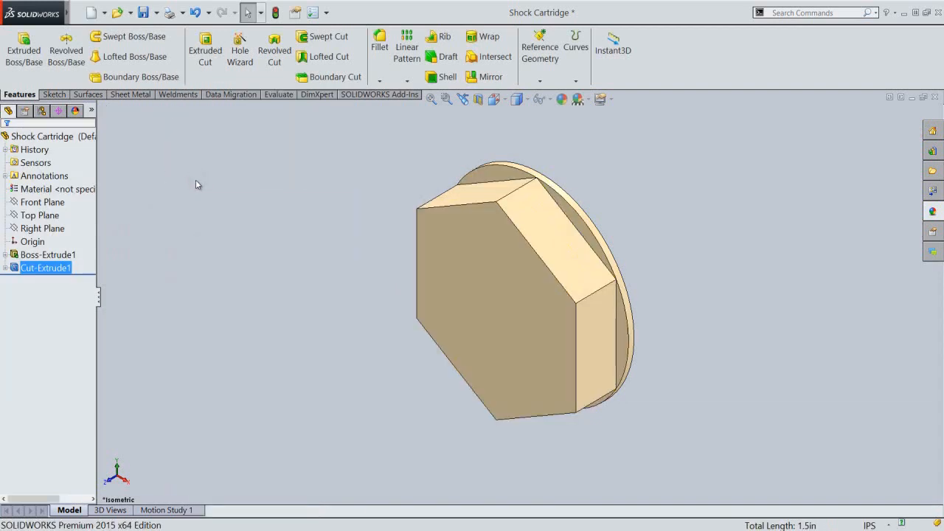
pyautogui.click(195, 182)
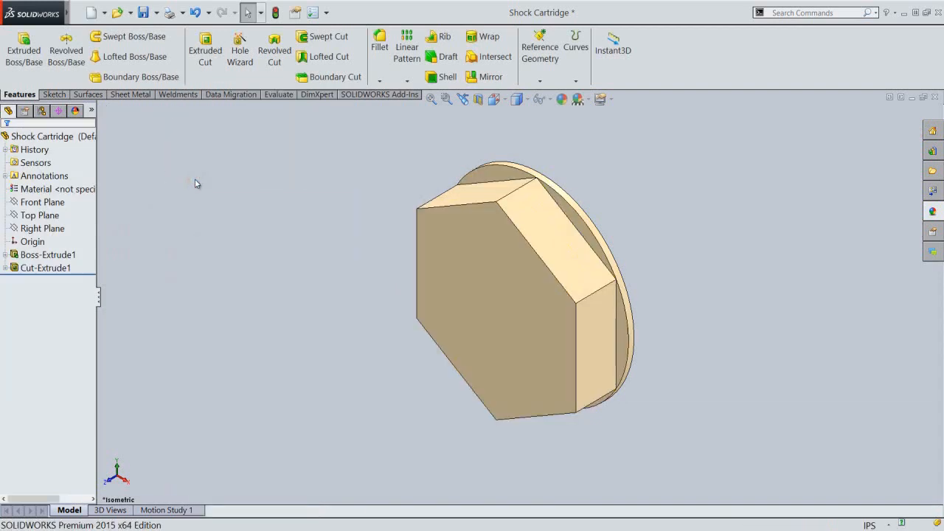
# Step: Save the Shock Cartridge part with the hexagonal cut
pyautogui.click(143, 13)
pyautogui.click(205, 172)
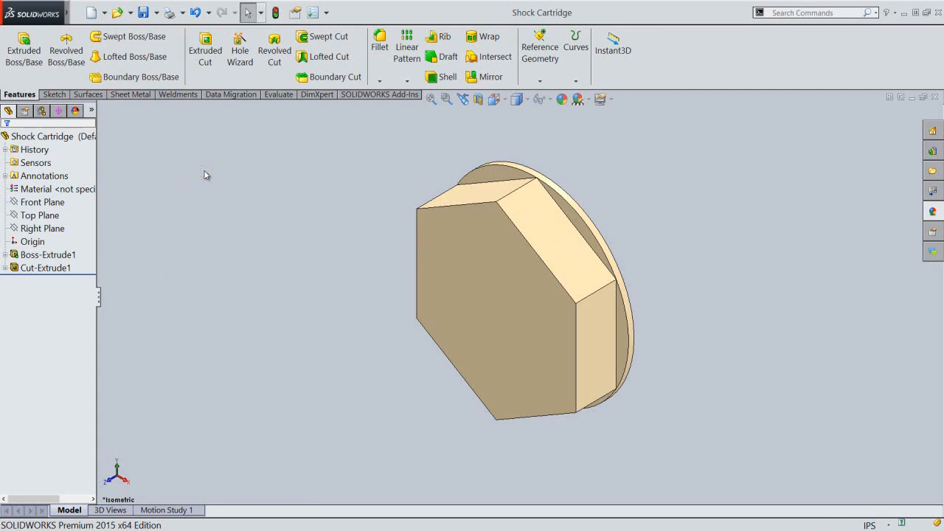
pyautogui.click(202, 154)
# Step: Fillet all connected edges of the hexagonal boss, including those where it meets the flange, with a symmetric 0.005 in radius
pyautogui.click(380, 44)
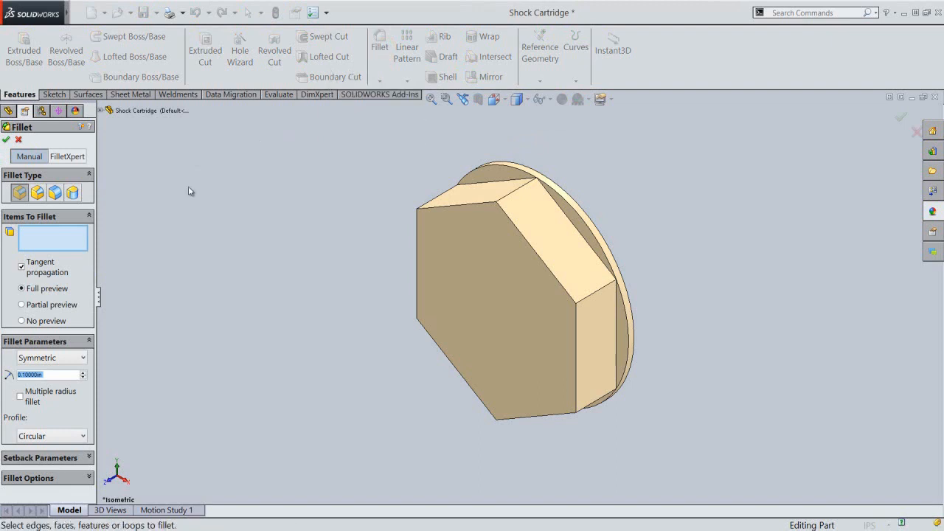
pyautogui.click(47, 375)
pyautogui.moveTo(48, 374); pyautogui.dragTo(9, 373)
pyautogui.write('.00')
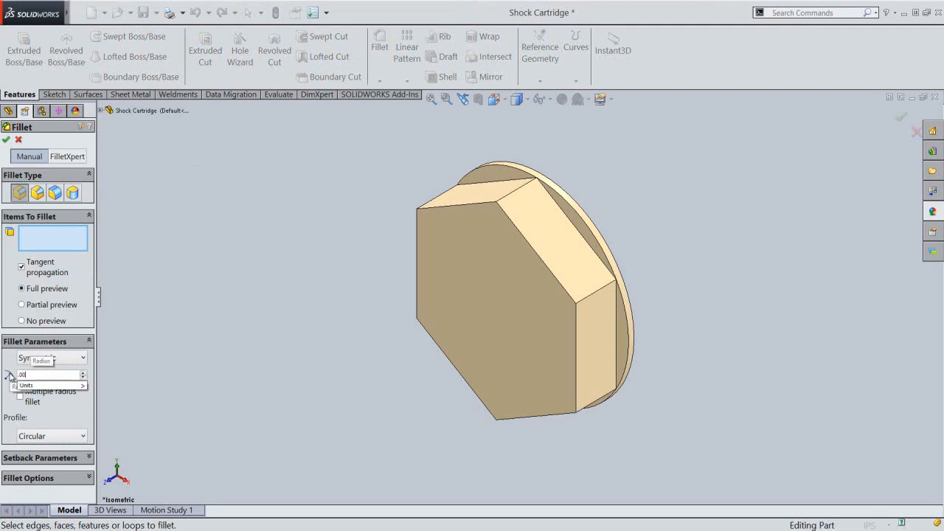
pyautogui.write('5')
pyautogui.press('Return')
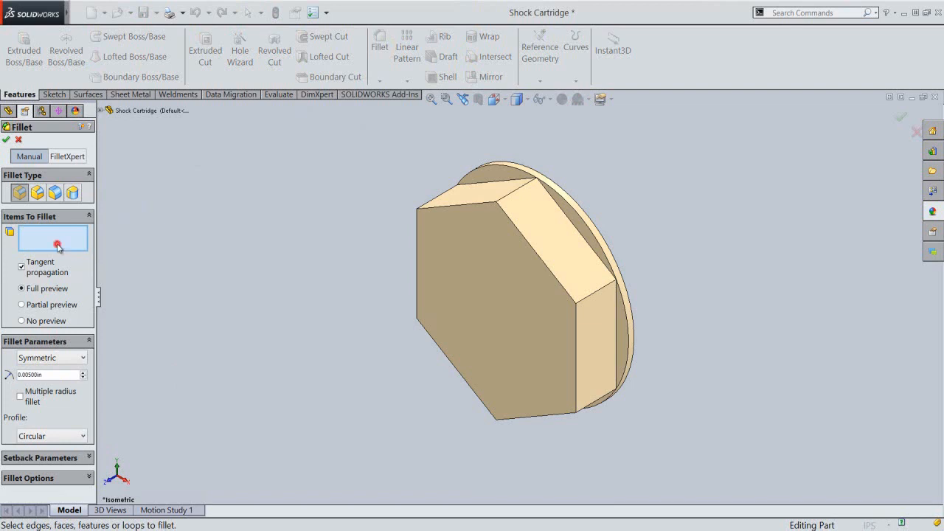
pyautogui.click(513, 226)
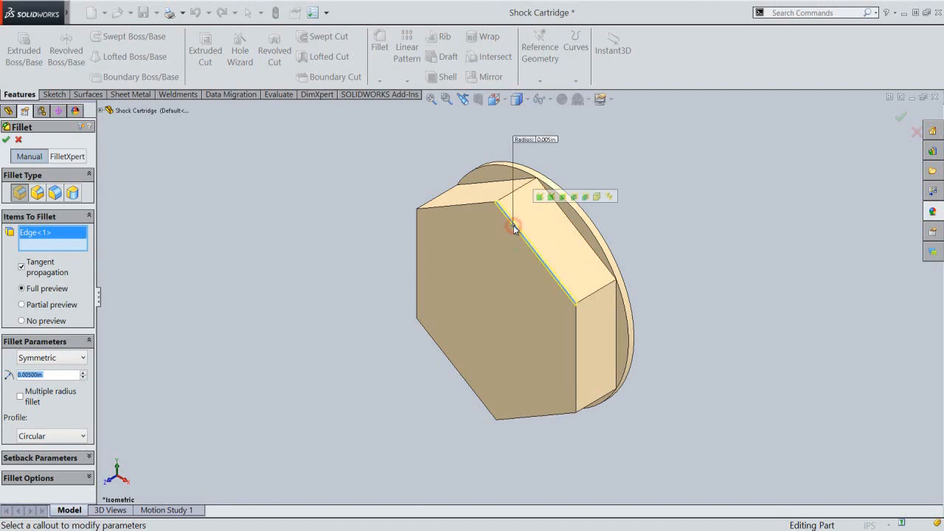
pyautogui.click(574, 199)
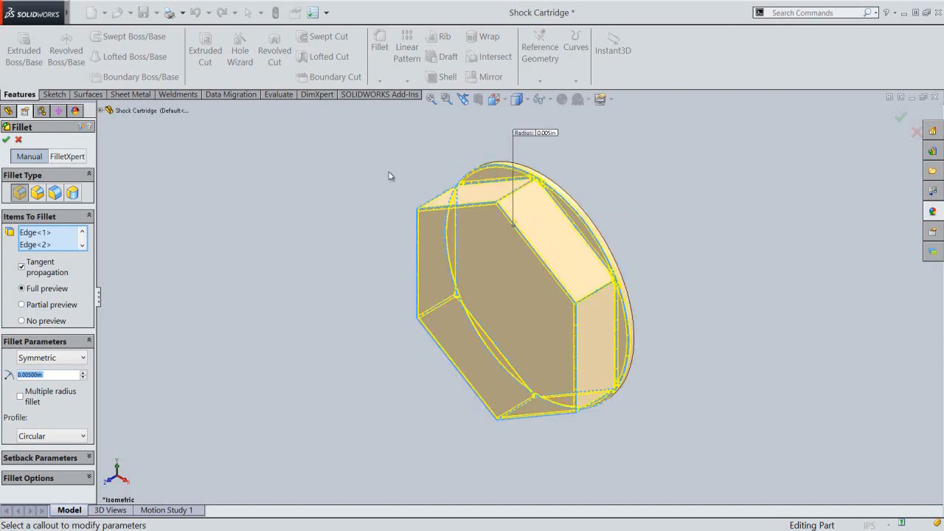
pyautogui.click(83, 245)
pyautogui.click(82, 232)
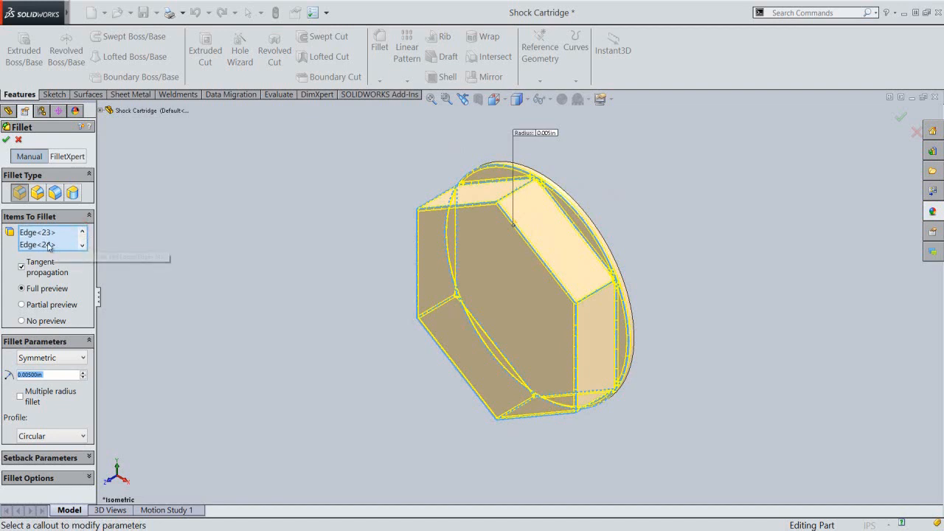
pyautogui.rightClick(206, 176)
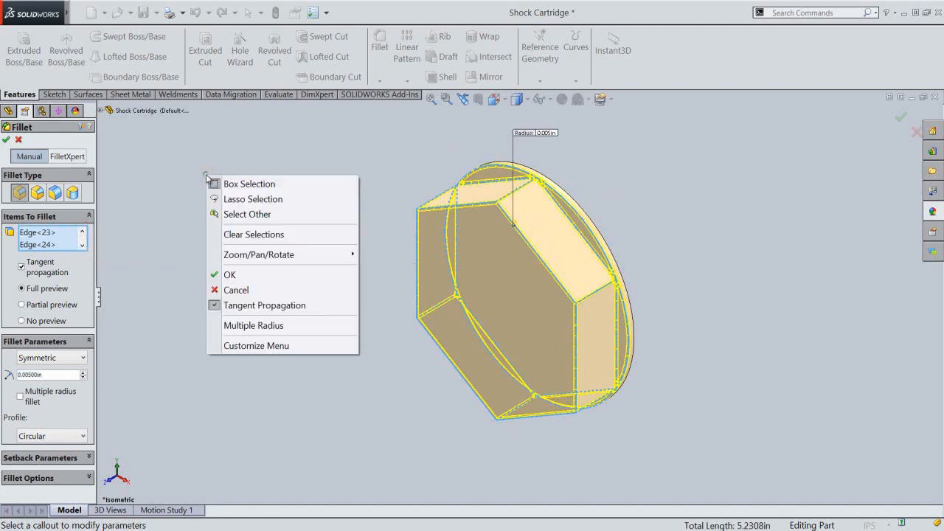
pyautogui.click(232, 274)
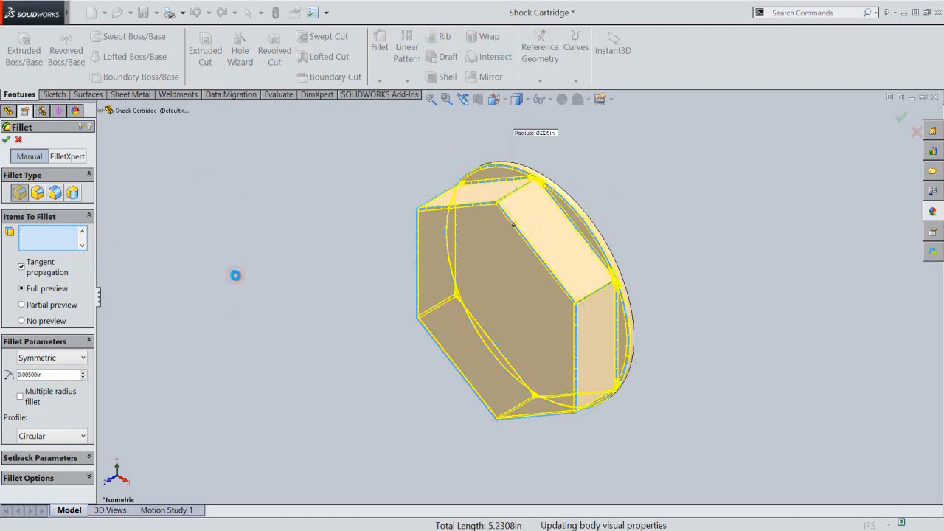
# Step: Save the Shock Cartridge part with the filleted hexagonal head
pyautogui.click(236, 279)
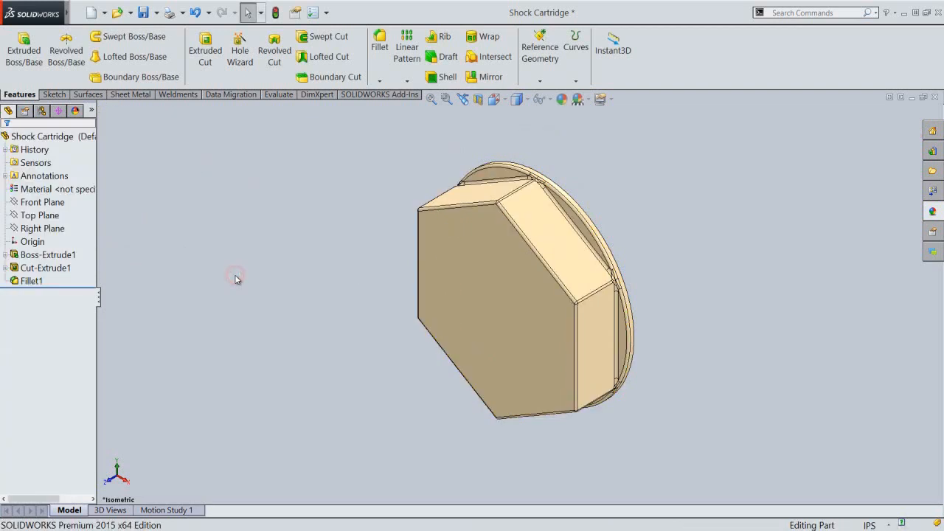
pyautogui.click(143, 12)
pyautogui.click(208, 201)
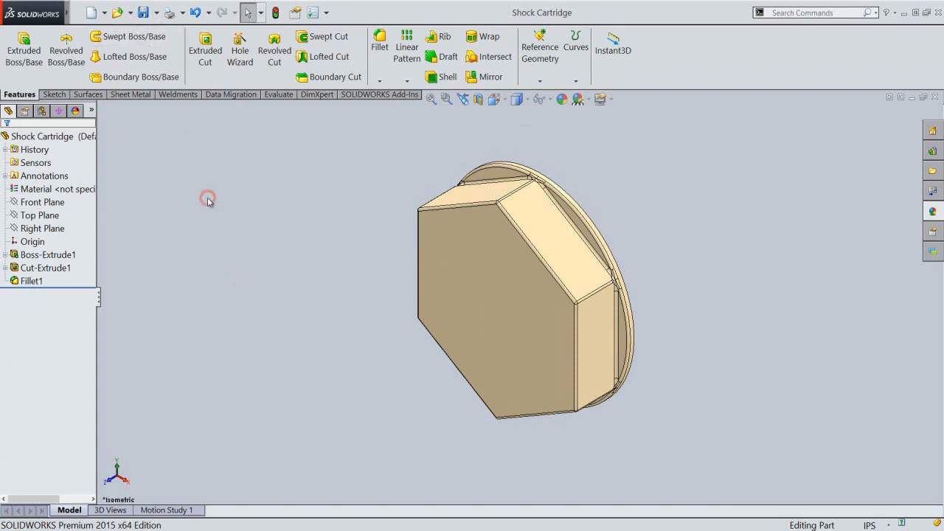
pyautogui.click(228, 230)
# Step: Start a boss extrusion on the flange's flat back face and sketch a 0.43 in diameter circle centred on the origin
pyautogui.click(504, 104)
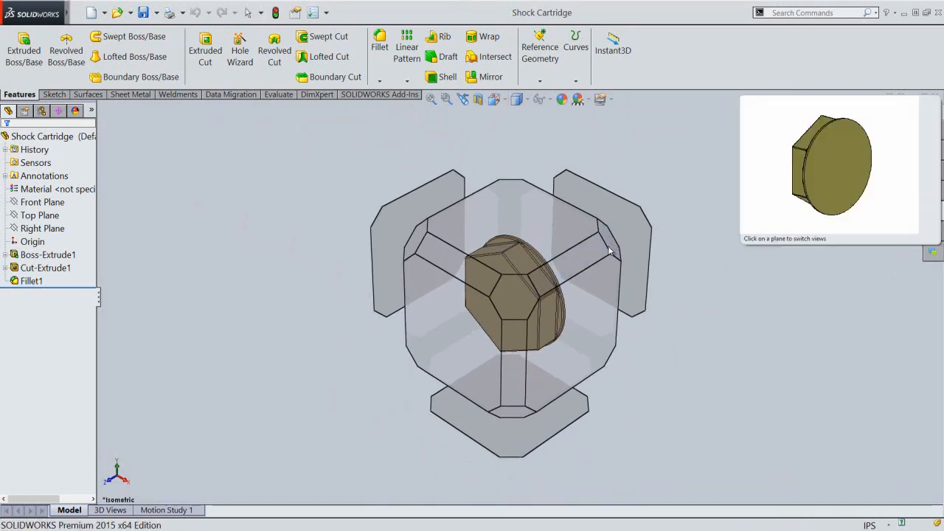
pyautogui.click(610, 250)
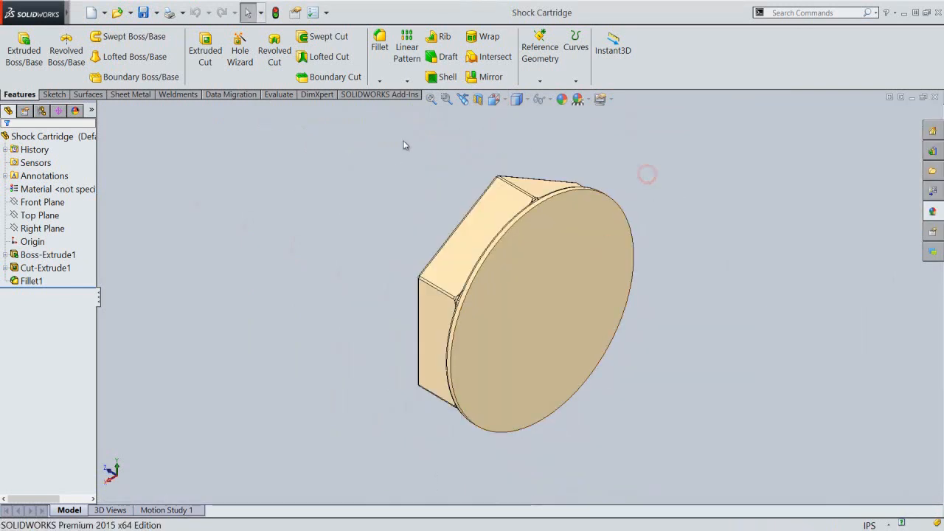
pyautogui.click(25, 56)
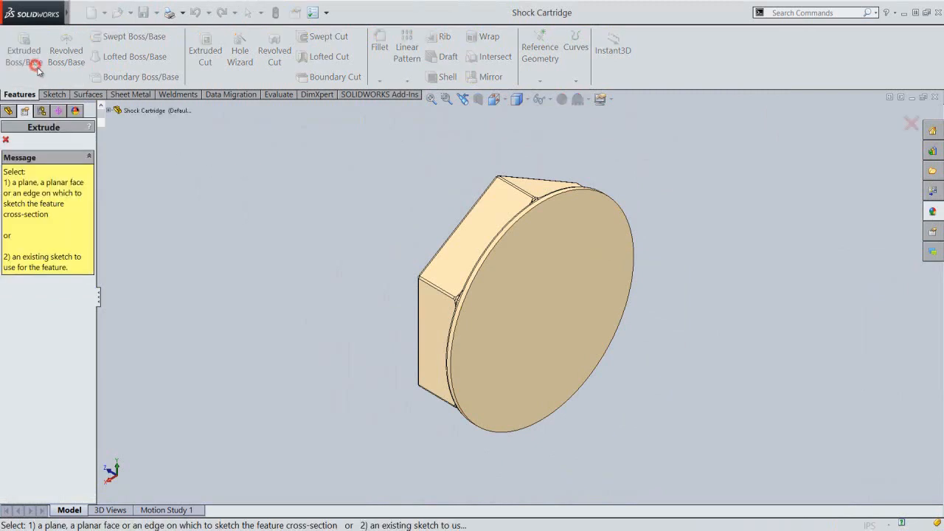
pyautogui.click(559, 306)
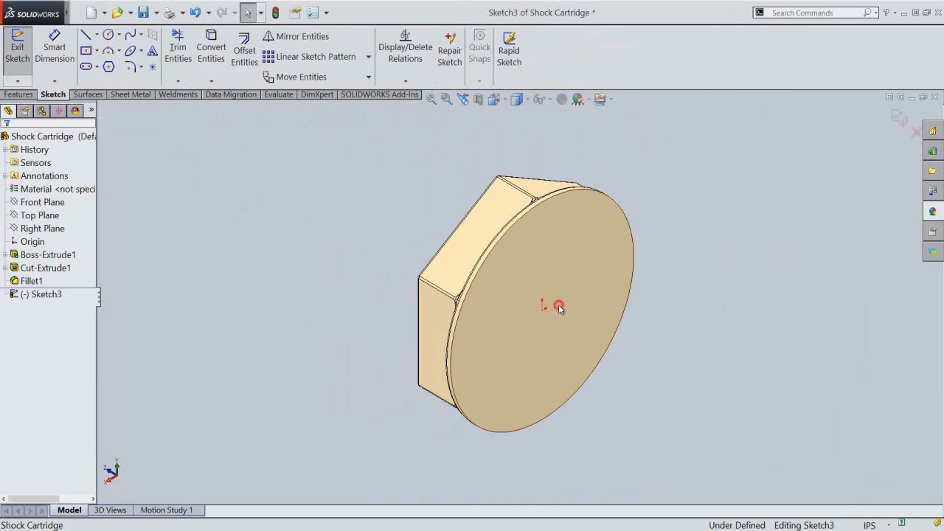
pyautogui.click(109, 36)
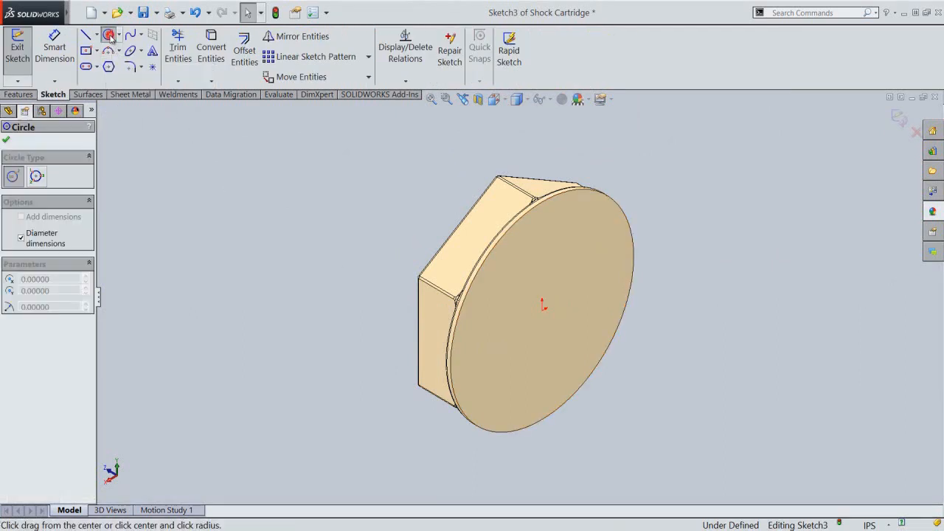
pyautogui.click(543, 311)
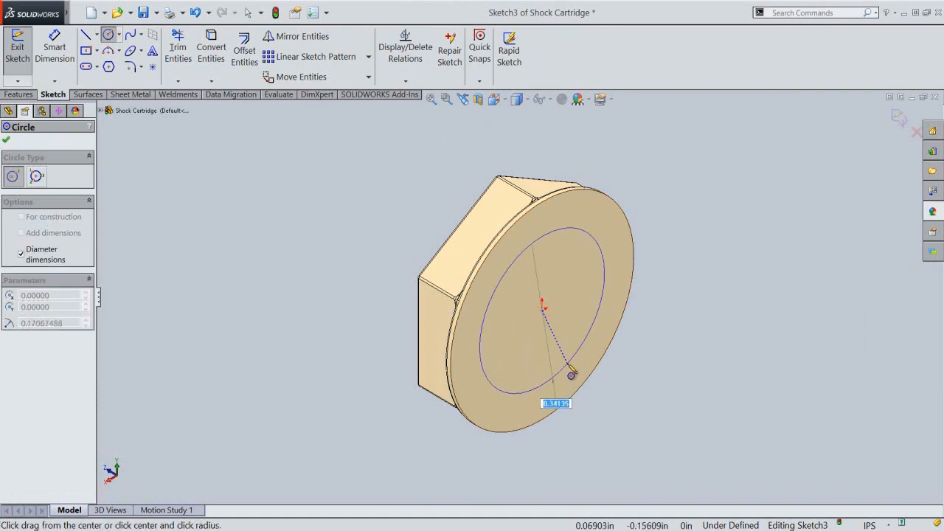
pyautogui.write('.43')
pyautogui.press('Return')
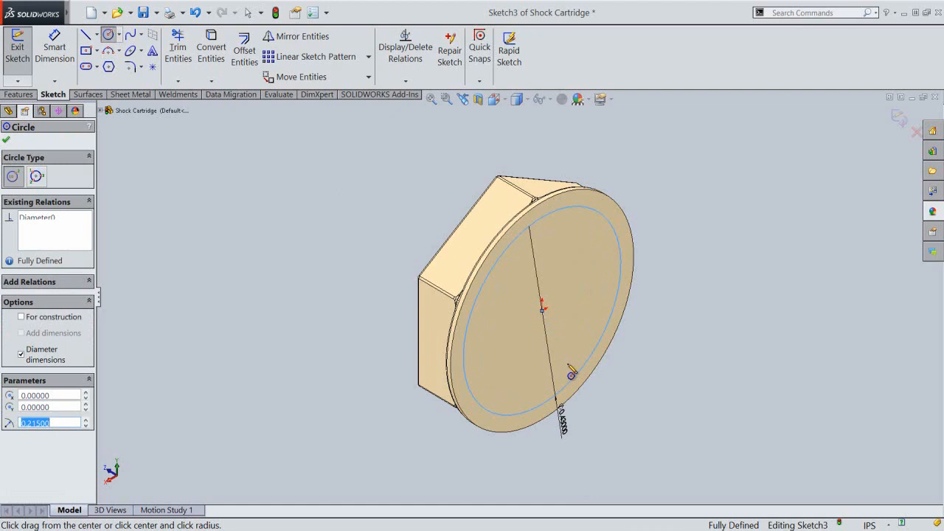
pyautogui.rightClick(683, 243)
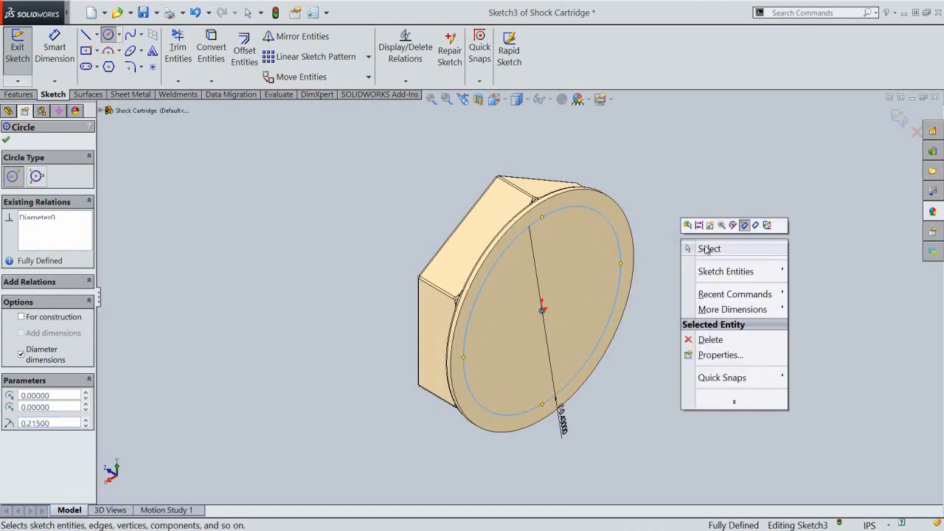
pyautogui.click(706, 249)
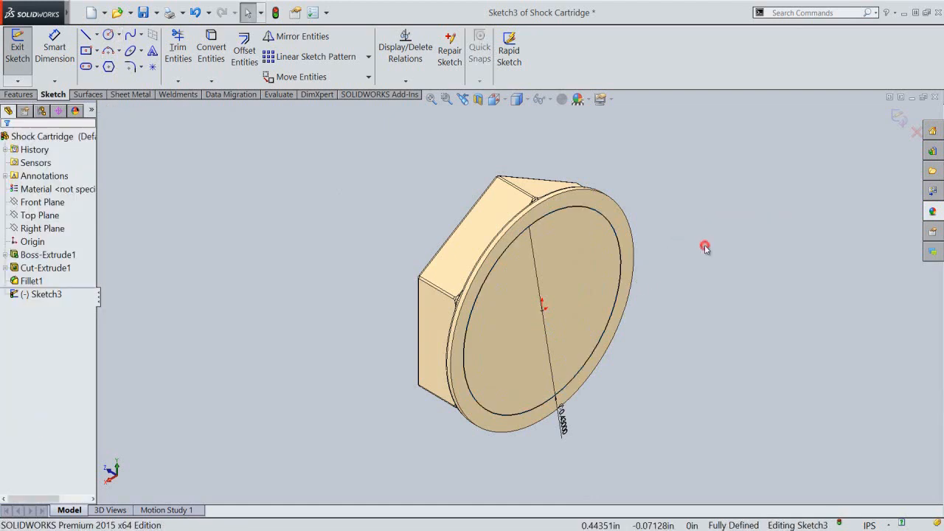
# Step: Extrude the circle outward from the flange to a blind depth of 0.25 in with Merge result, and save the part
pyautogui.click(902, 117)
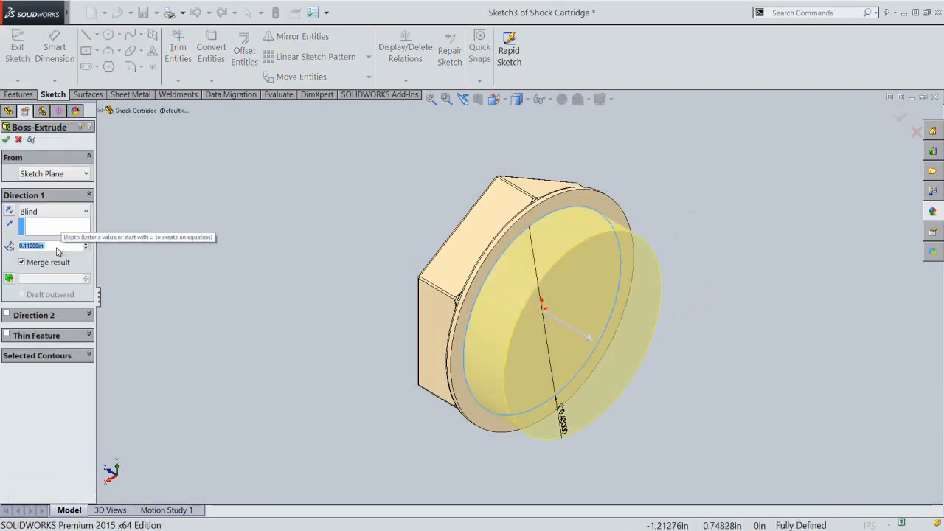
pyautogui.write('.25')
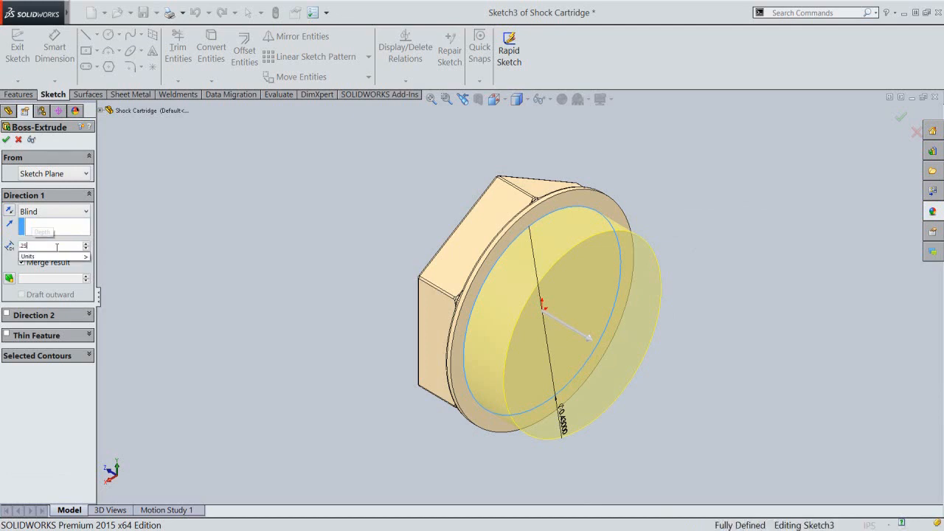
pyautogui.press('Return')
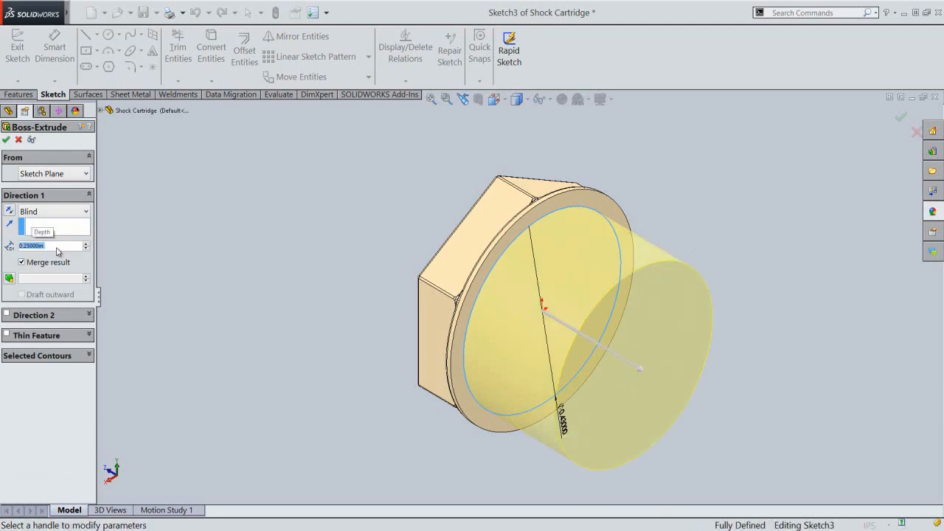
pyautogui.rightClick(150, 219)
pyautogui.click(159, 224)
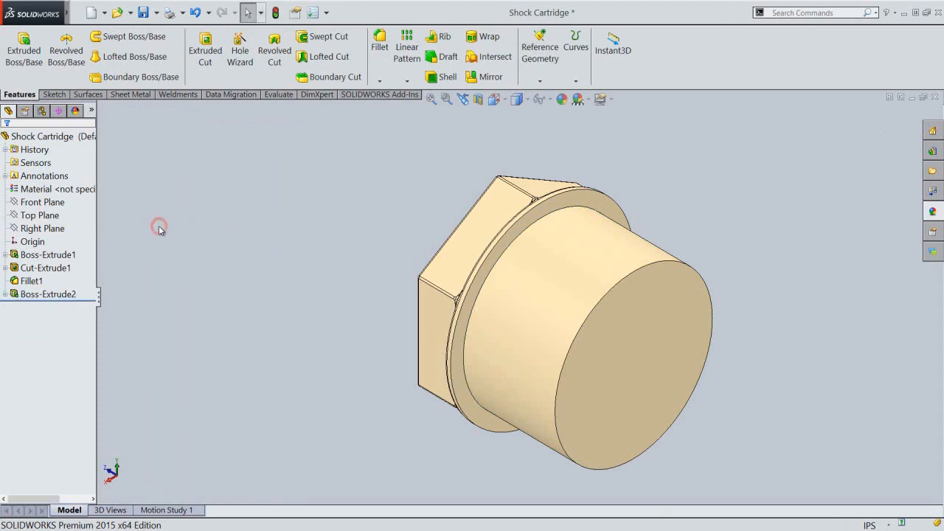
pyautogui.click(143, 12)
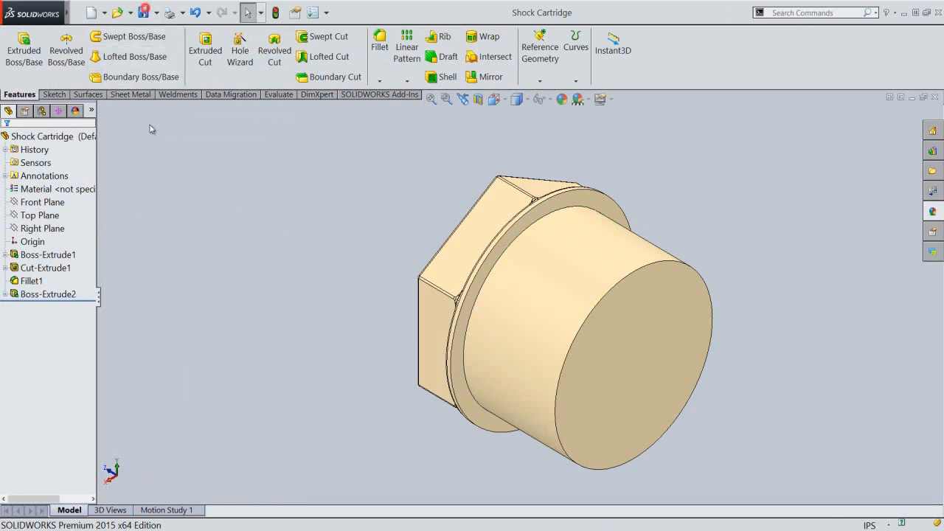
pyautogui.click(175, 181)
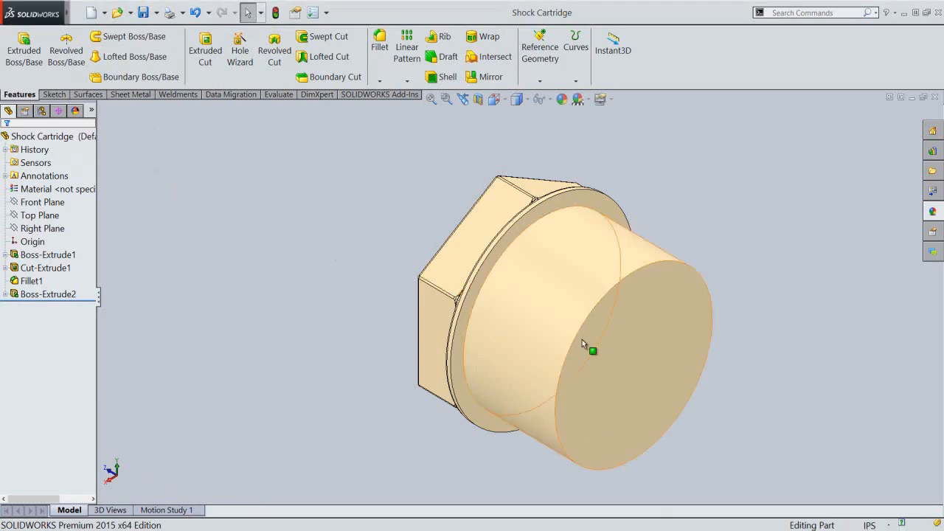
# Step: Sketch a 0.25 in diameter circle centred on the origin on the cylindrical boss's end face and close the sketch
pyautogui.click(616, 356)
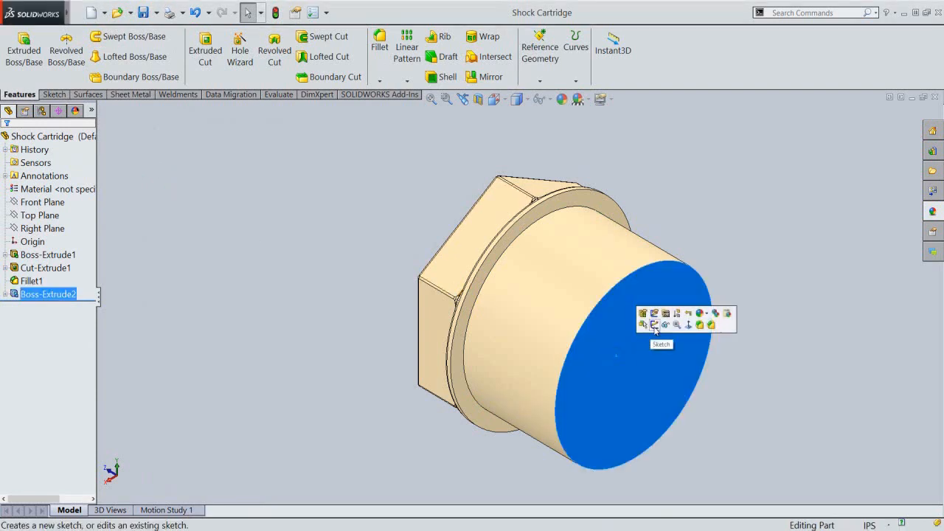
pyautogui.click(653, 326)
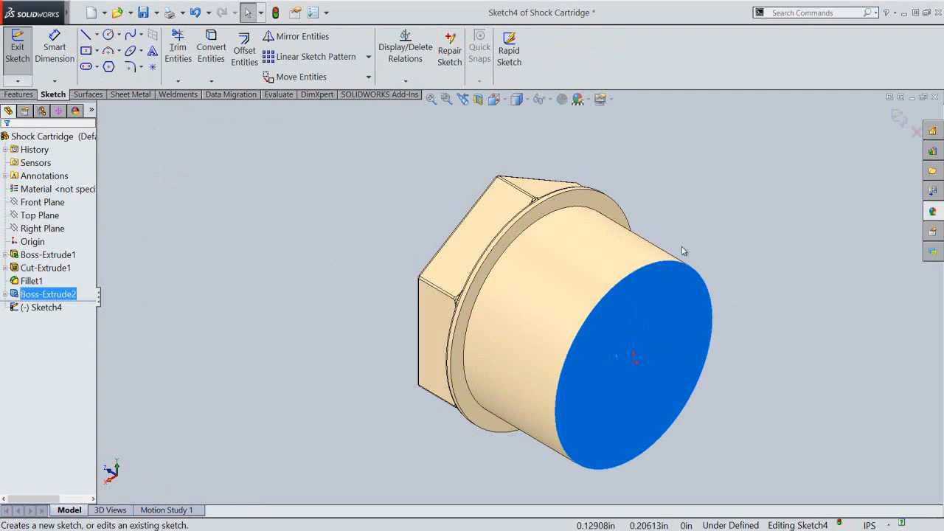
pyautogui.click(111, 35)
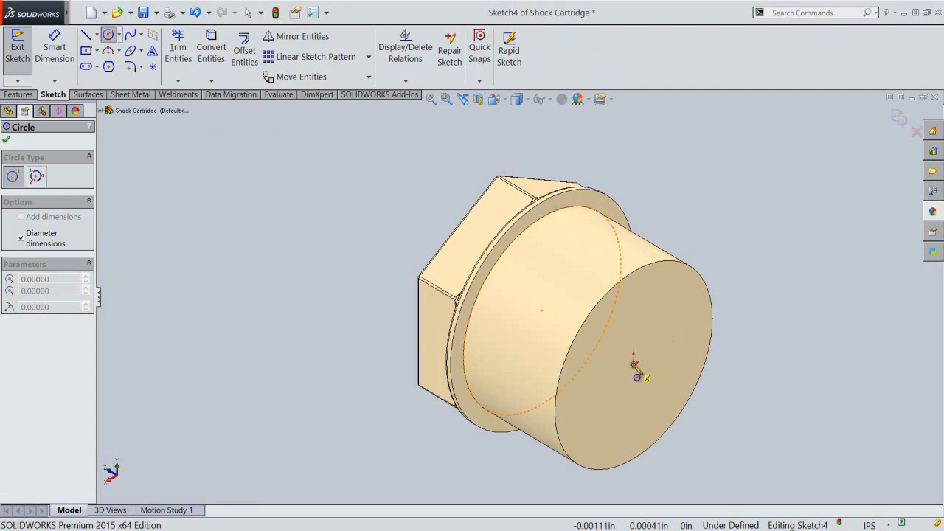
pyautogui.click(634, 363)
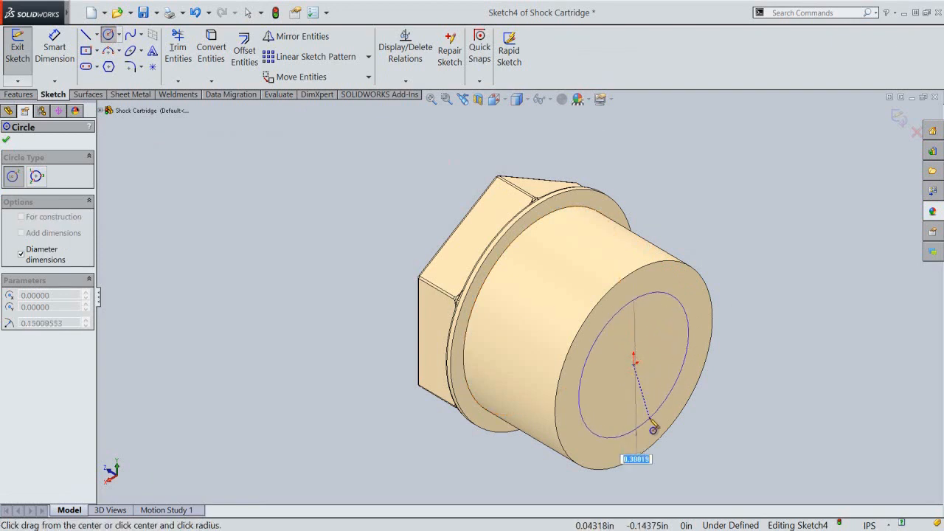
pyautogui.write('.25')
pyautogui.press('Return')
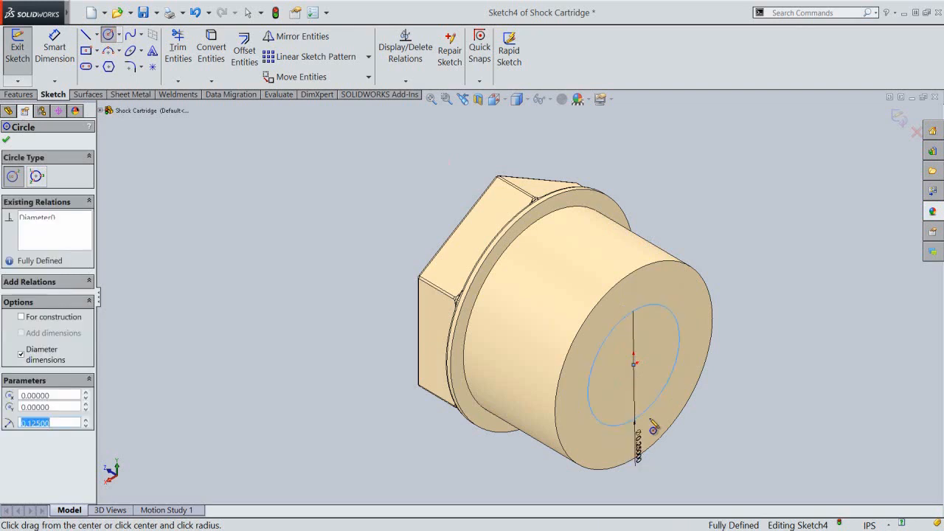
pyautogui.rightClick(716, 236)
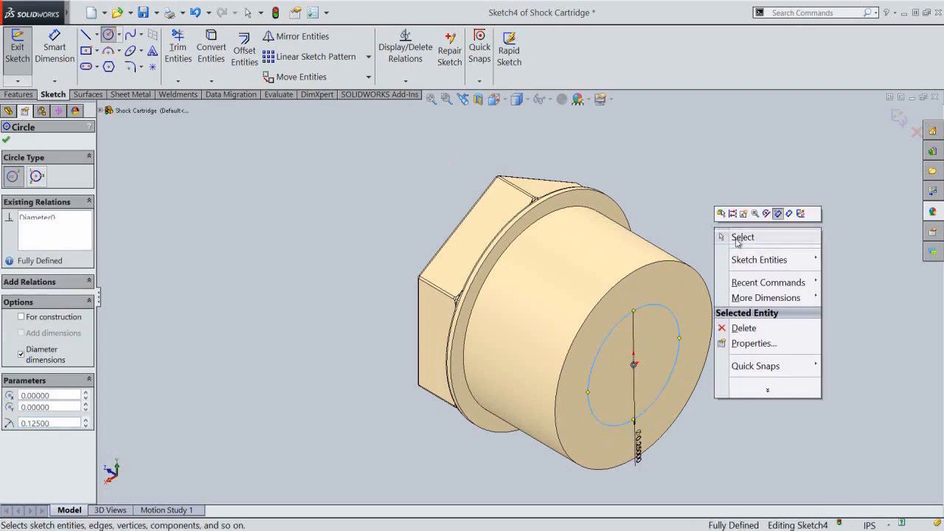
pyautogui.click(737, 238)
pyautogui.click(898, 117)
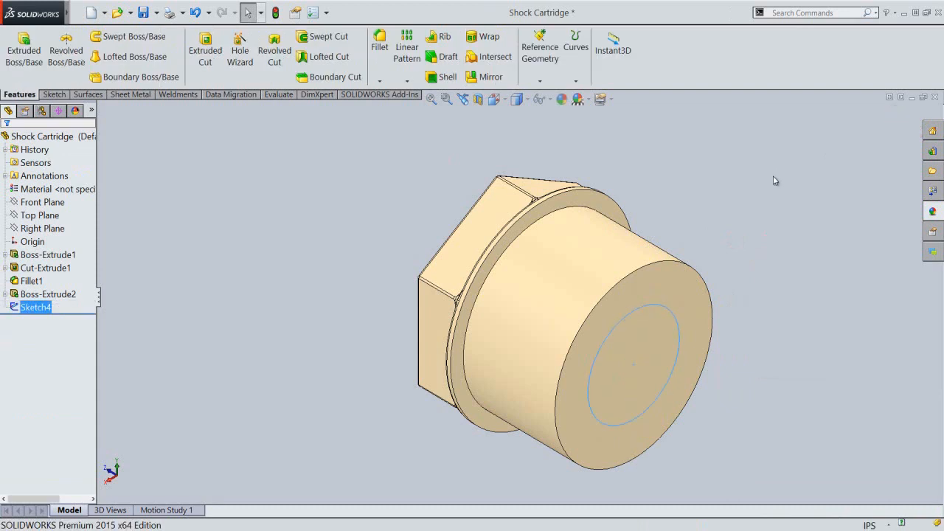
pyautogui.click(767, 185)
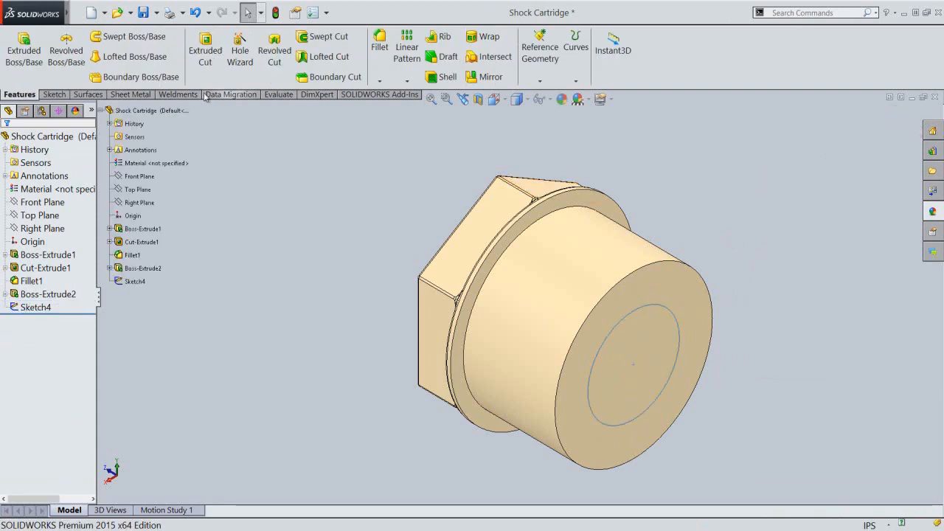
# Step: Cut a hole into the cylindrical boss from the inner circle to a blind depth of 0.29 in
pyautogui.click(204, 63)
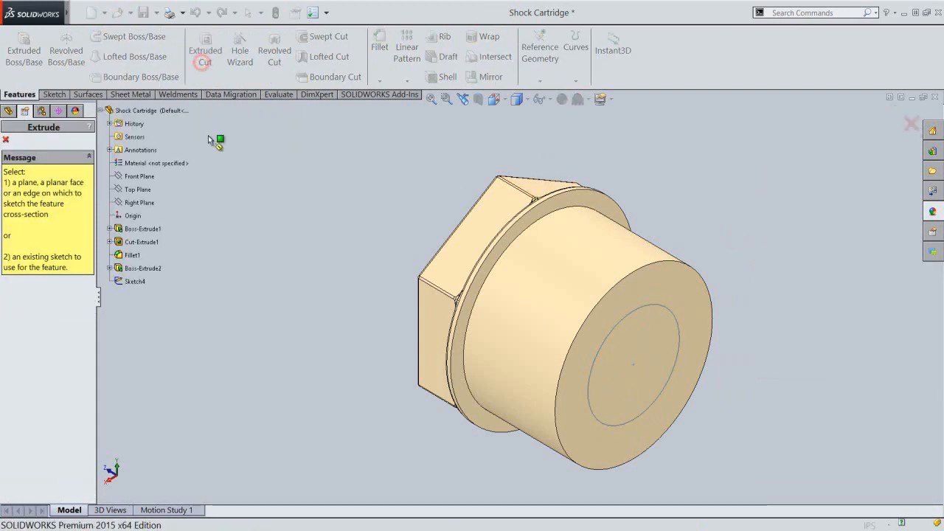
pyautogui.click(617, 328)
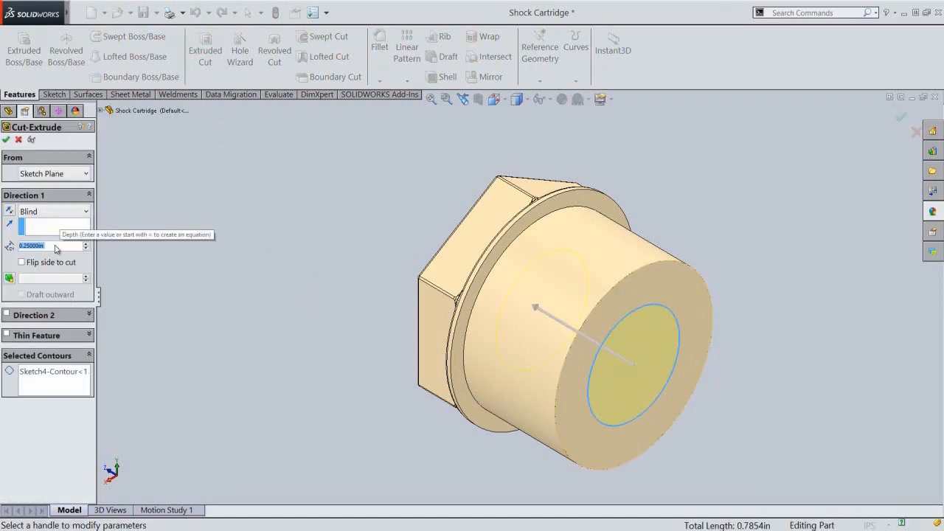
pyautogui.write('.25')
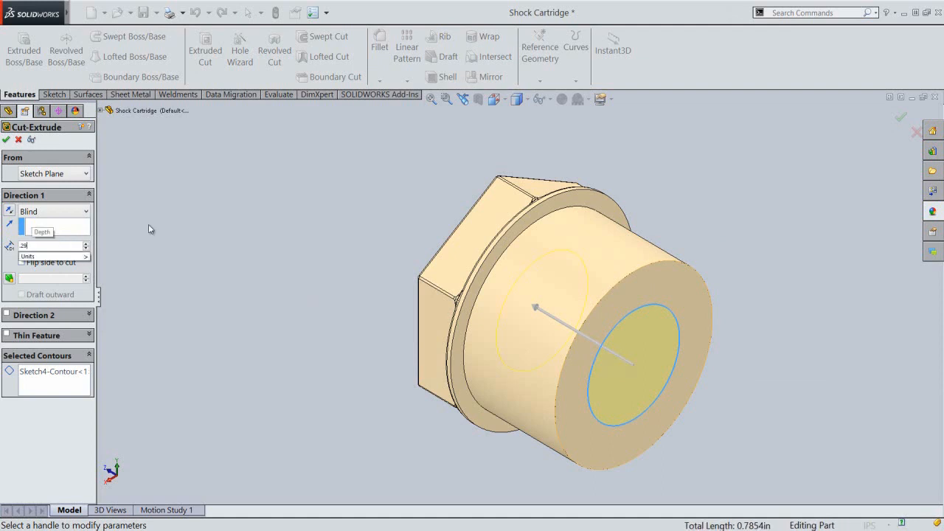
pyautogui.rightClick(172, 225)
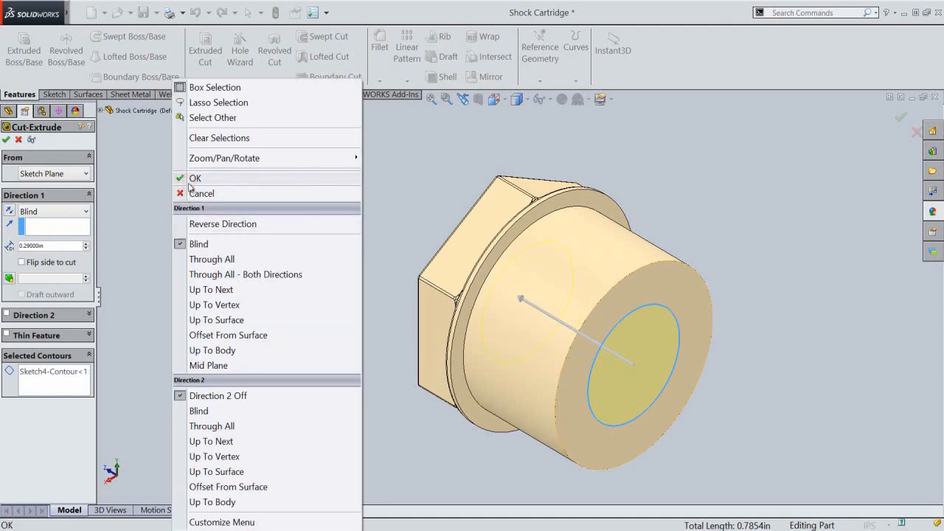
pyautogui.click(190, 182)
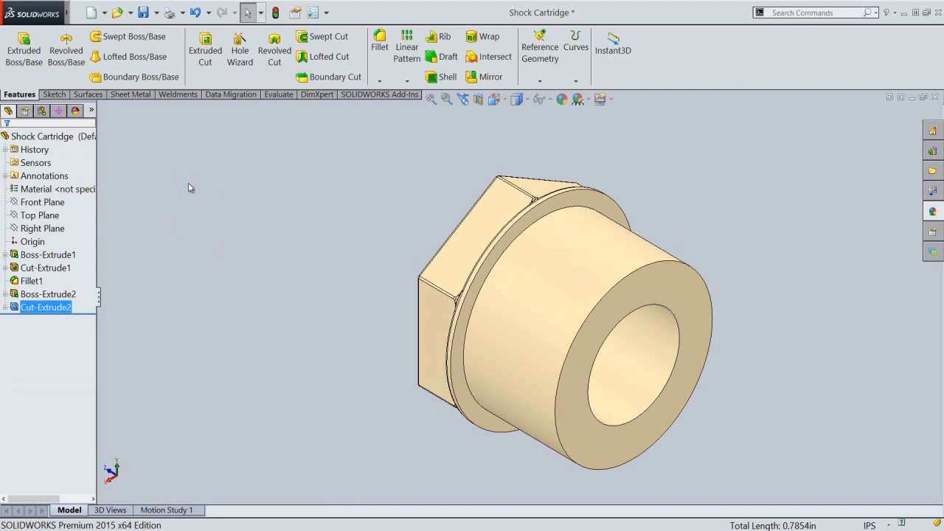
pyautogui.click(188, 183)
# Step: Save the Shock Cartridge part with the blind hole and return it to the isometric view
pyautogui.click(144, 13)
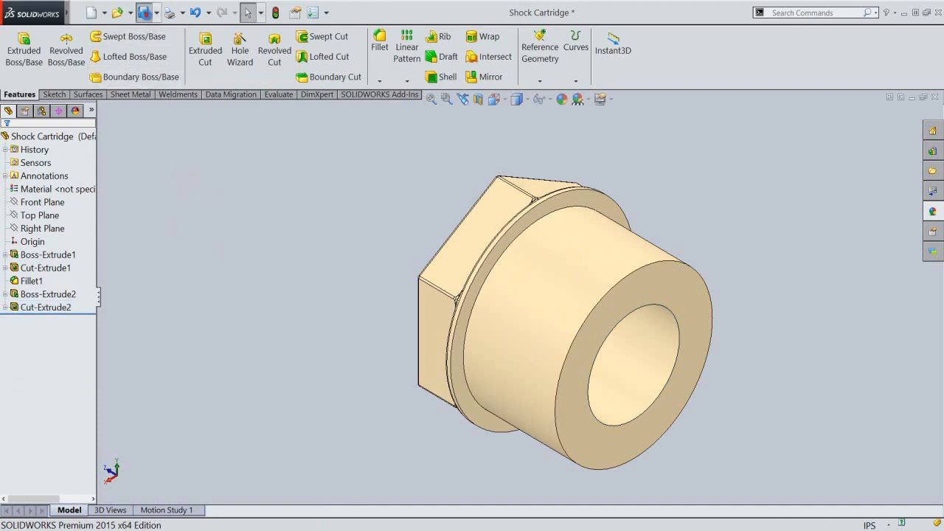
pyautogui.click(189, 183)
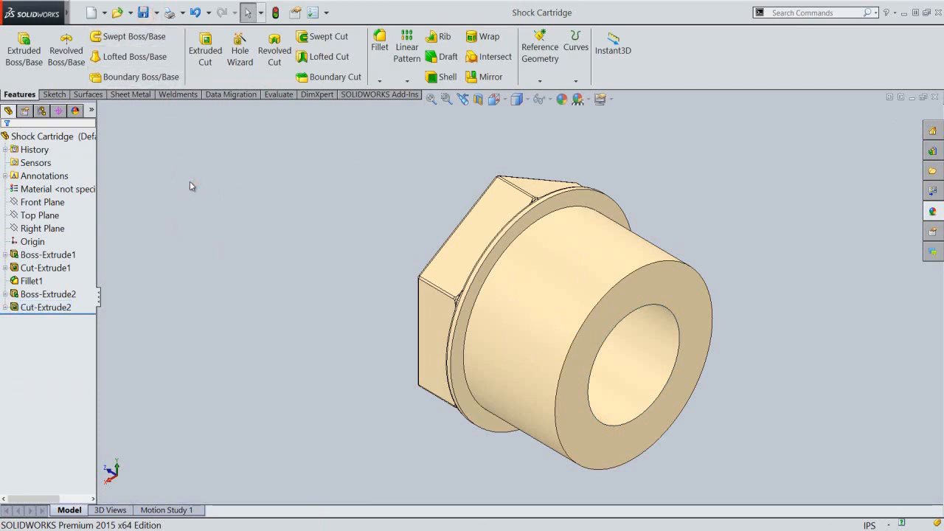
pyautogui.click(218, 175)
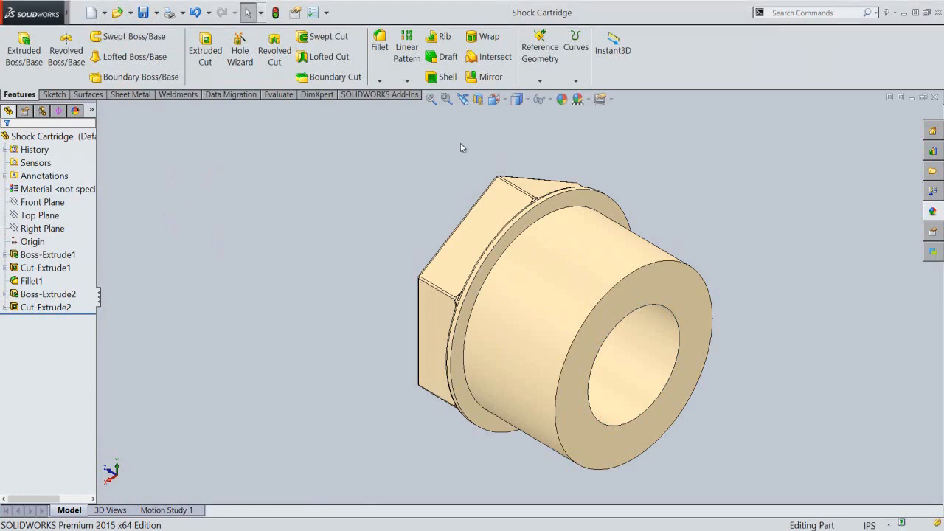
pyautogui.click(517, 98)
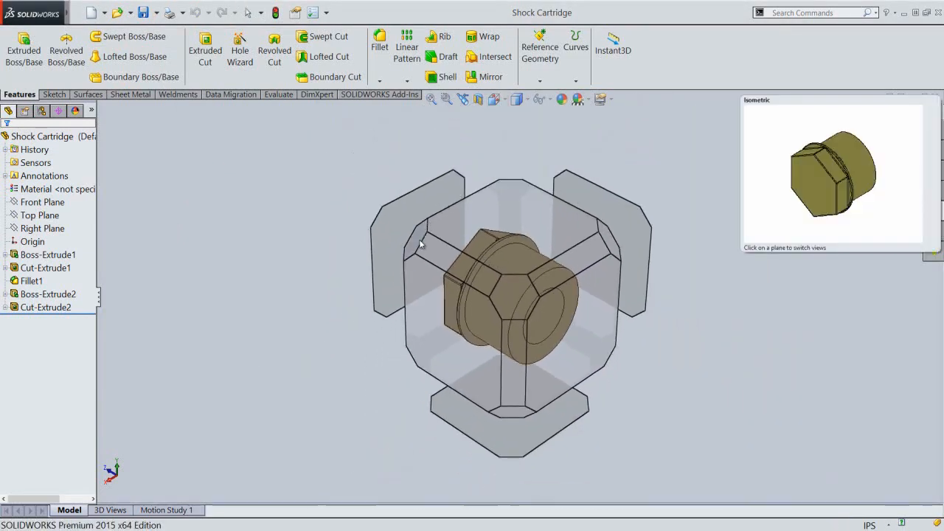
pyautogui.click(420, 244)
pyautogui.click(300, 273)
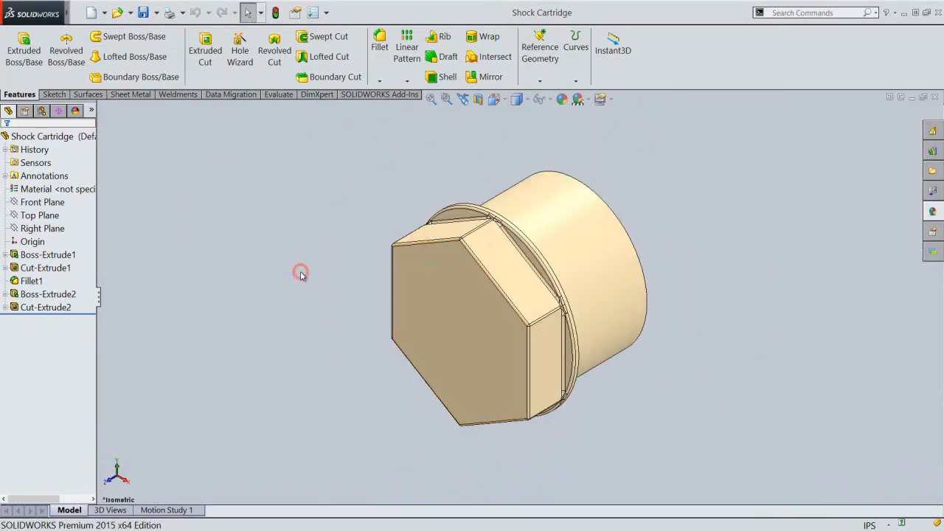
# Step: Start an extruded cut on the hexagonal head's outer face with a 0.135 in diameter circle centred on the origin and close the sketch
pyautogui.click(207, 73)
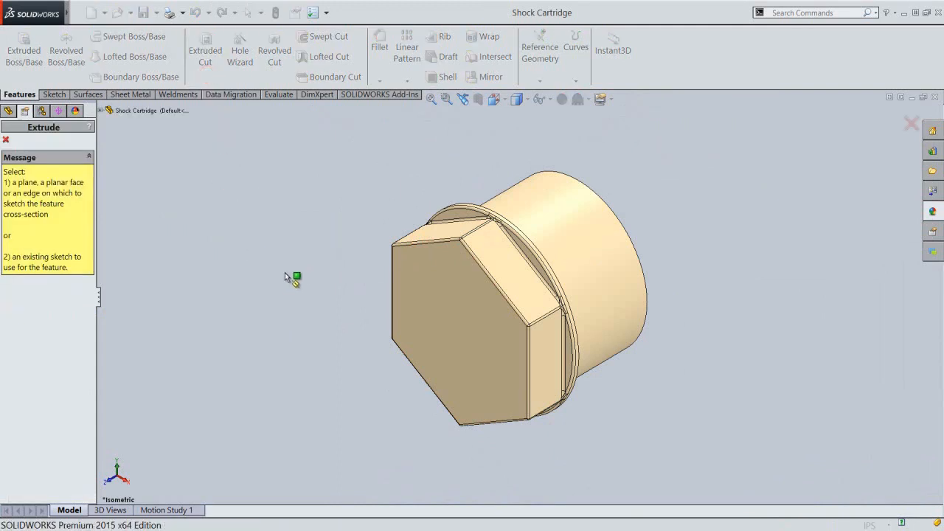
pyautogui.click(449, 302)
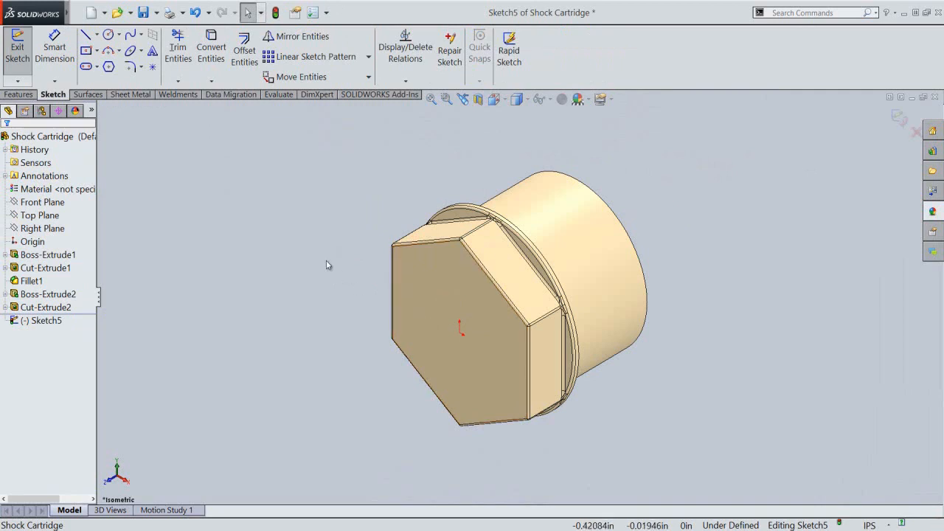
pyautogui.click(109, 36)
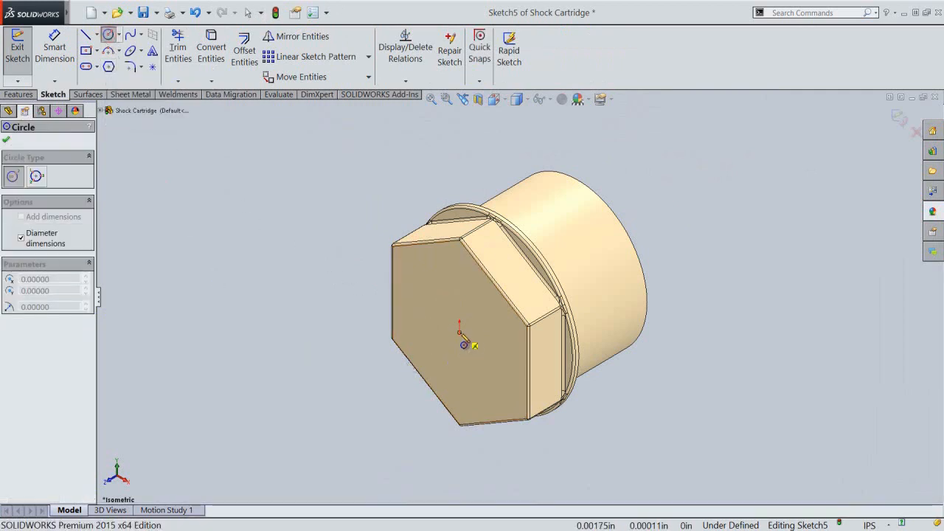
pyautogui.click(463, 344)
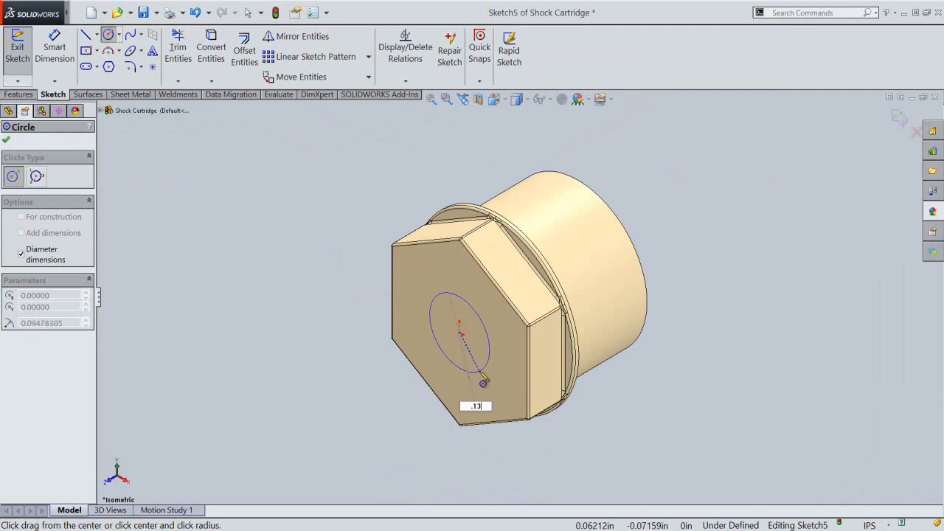
pyautogui.press('Return')
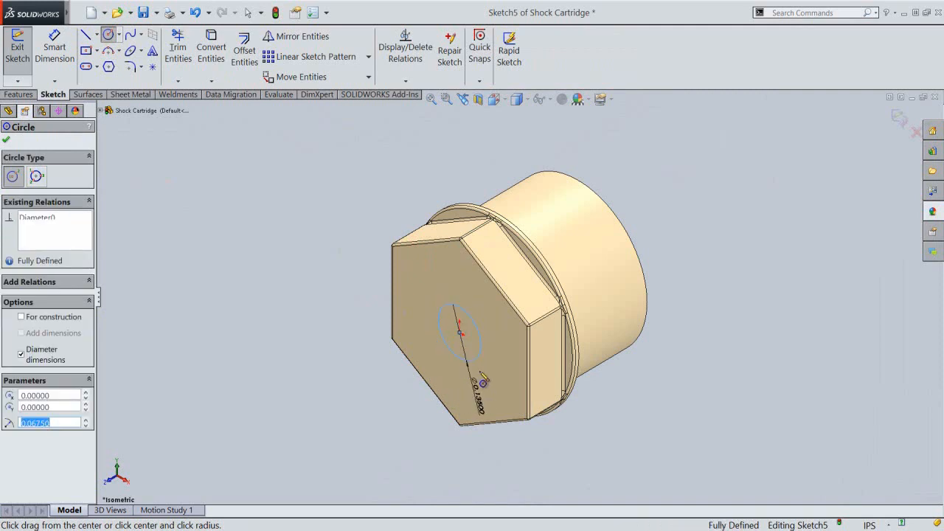
pyautogui.rightClick(328, 300)
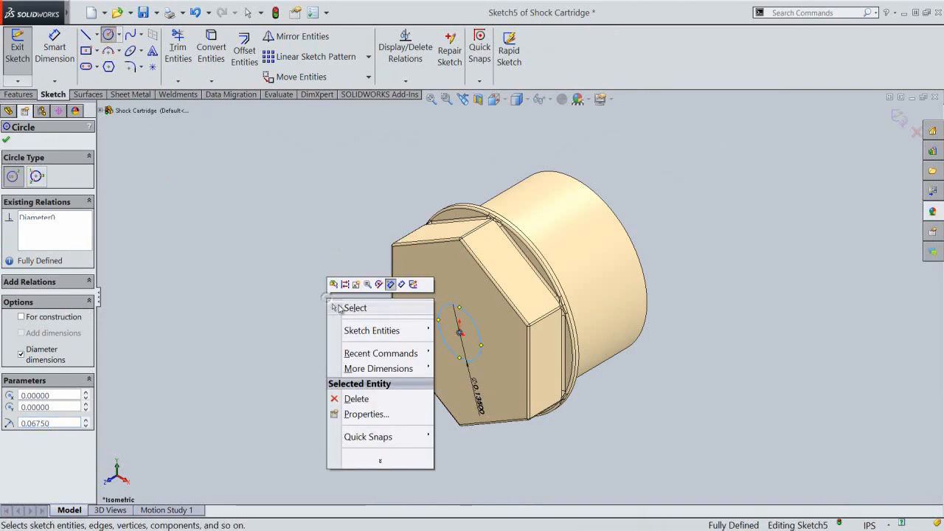
pyautogui.click(355, 307)
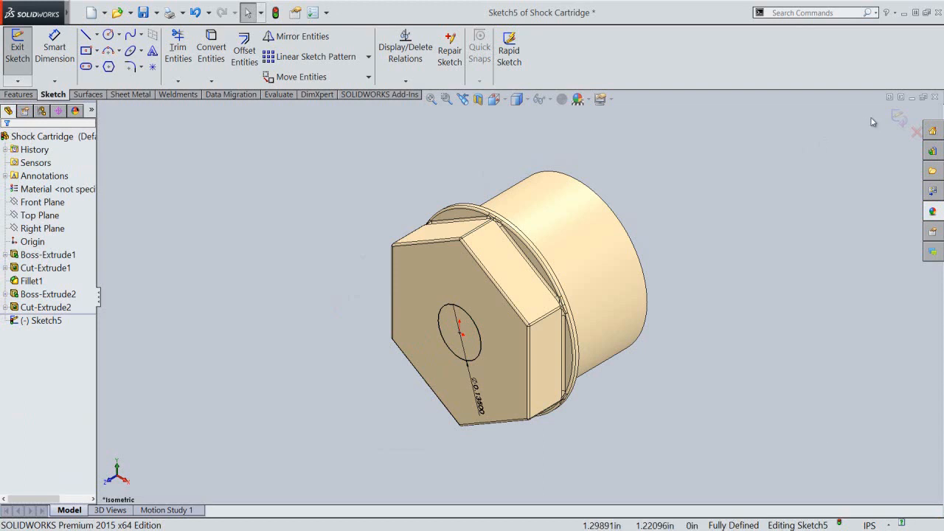
pyautogui.click(898, 120)
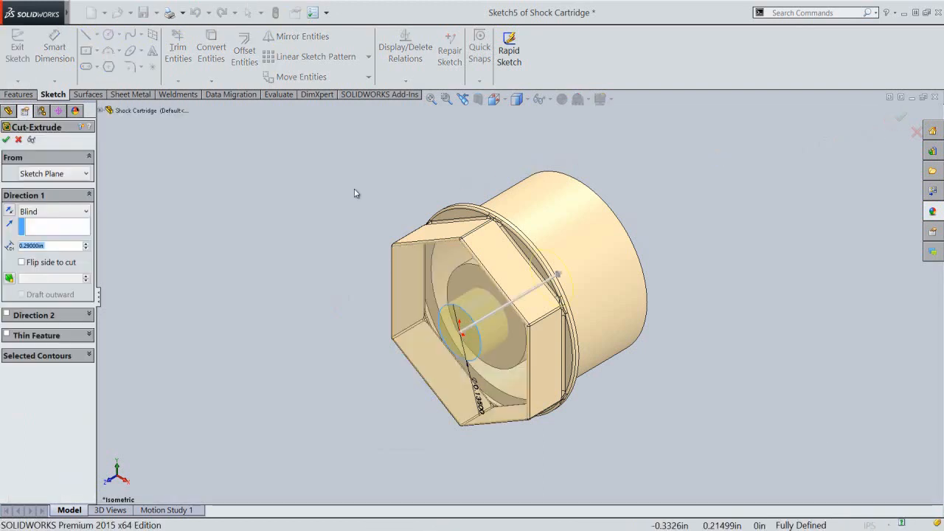
# Step: Cut the circle Through All from the hexagonal head and save the part
pyautogui.click(70, 214)
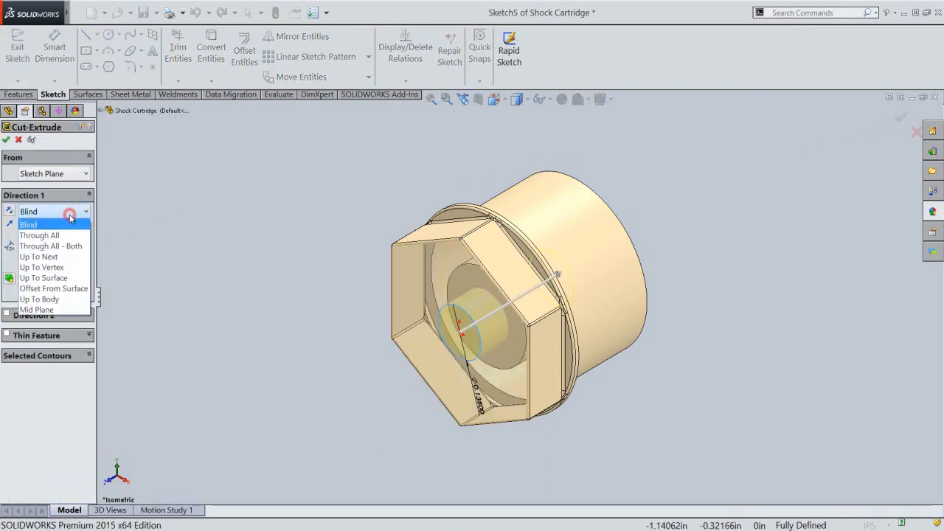
pyautogui.click(69, 233)
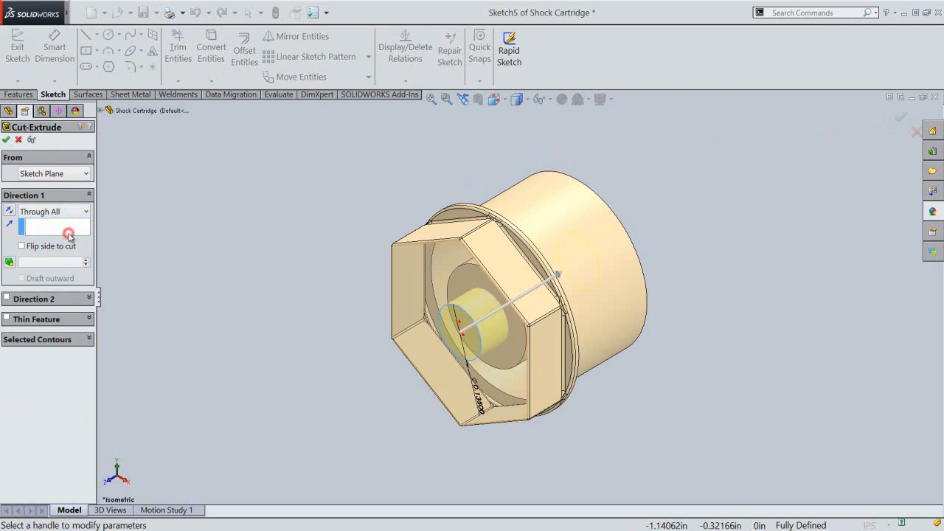
pyautogui.rightClick(197, 199)
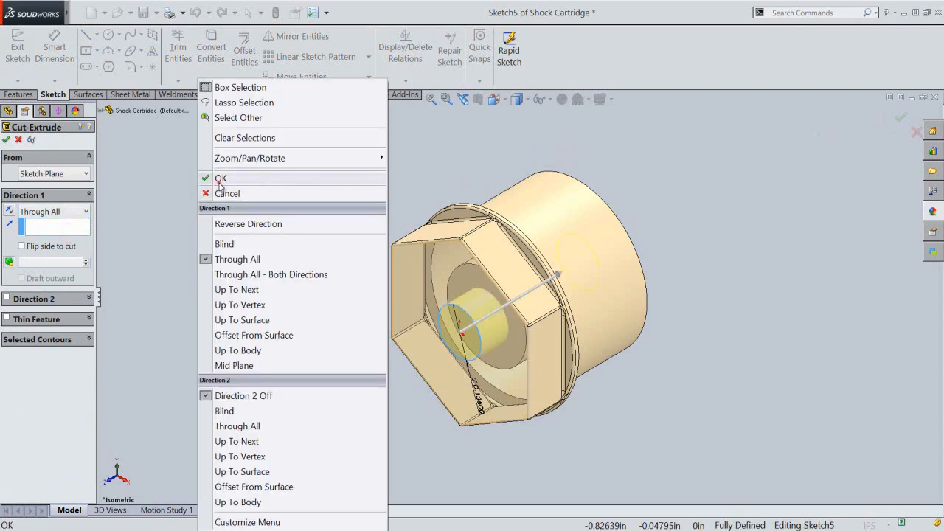
pyautogui.click(220, 186)
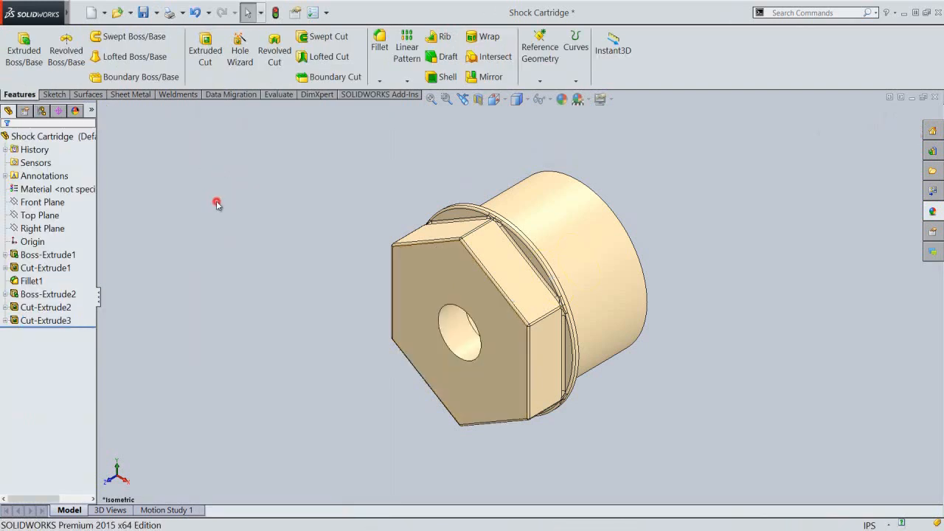
pyautogui.click(143, 13)
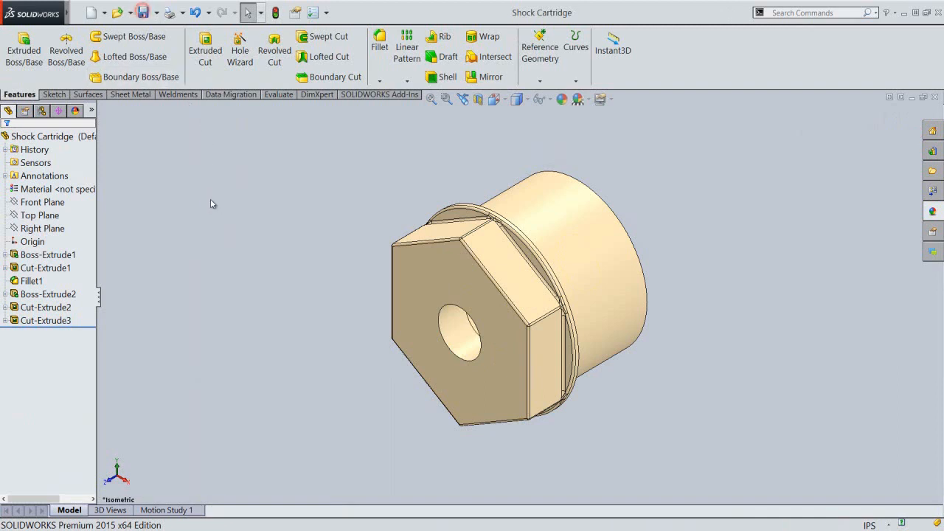
# Step: Orient the model to look straight at the Top Plane and start a sketch on it
pyautogui.click(497, 99)
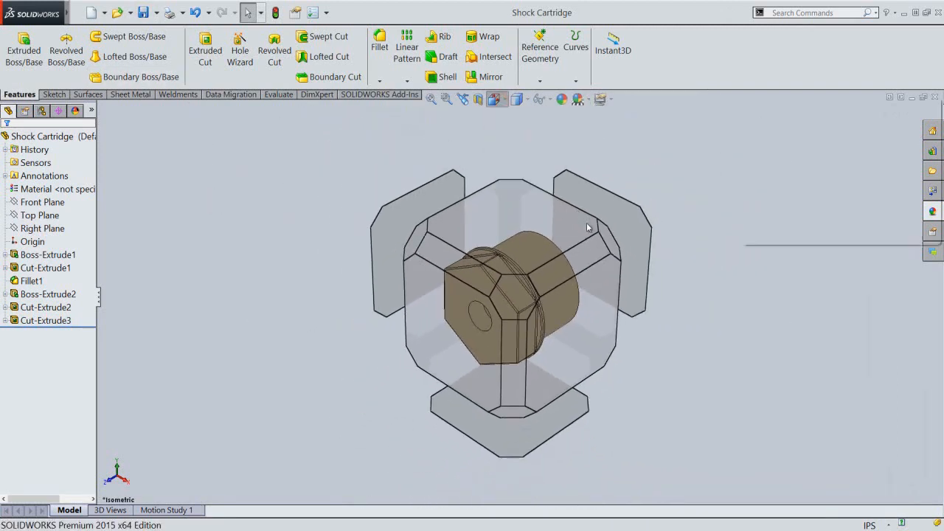
pyautogui.click(609, 241)
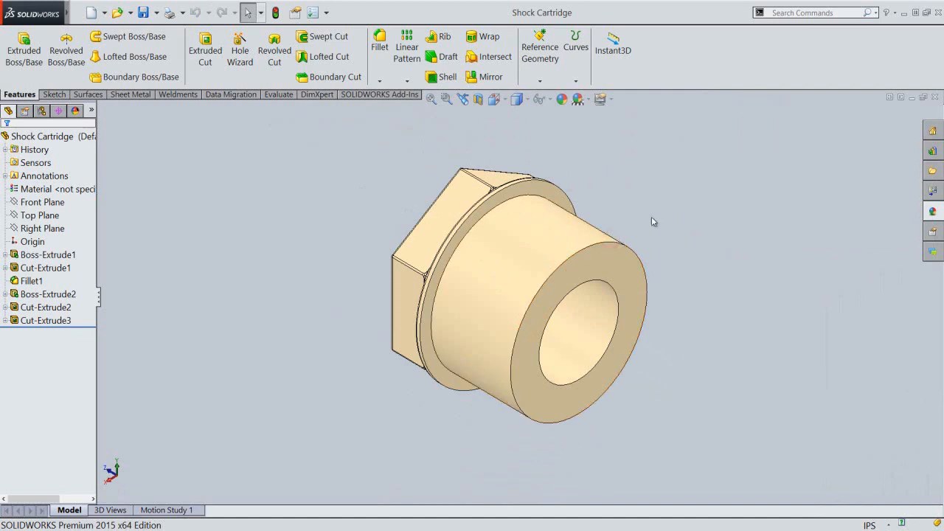
pyautogui.click(496, 98)
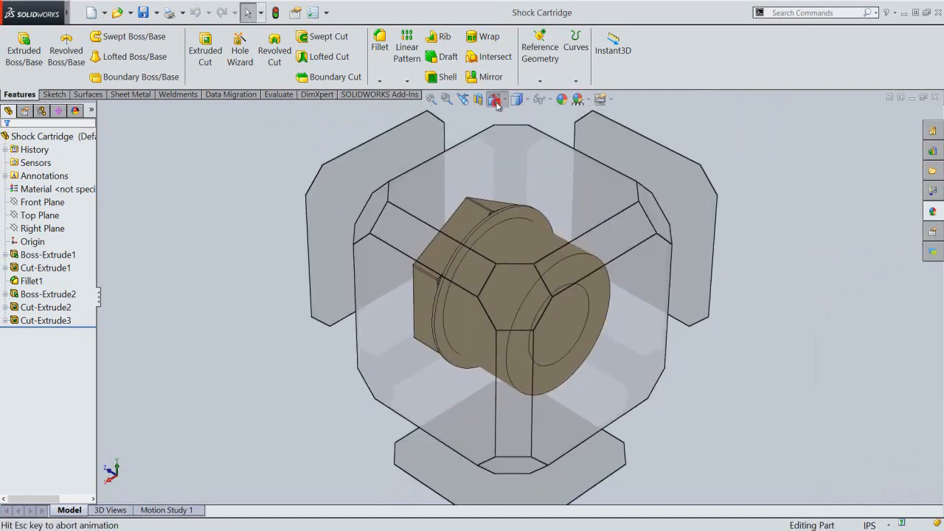
pyautogui.click(512, 222)
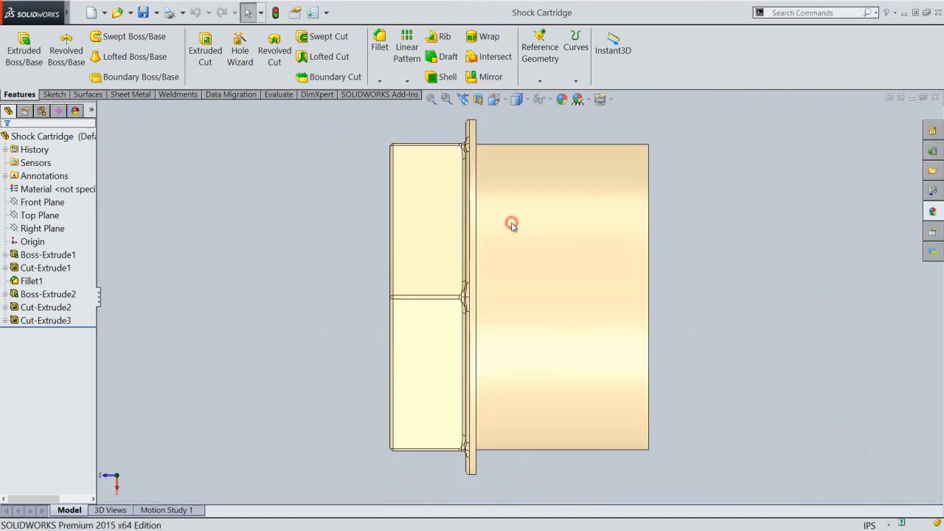
pyautogui.click(32, 217)
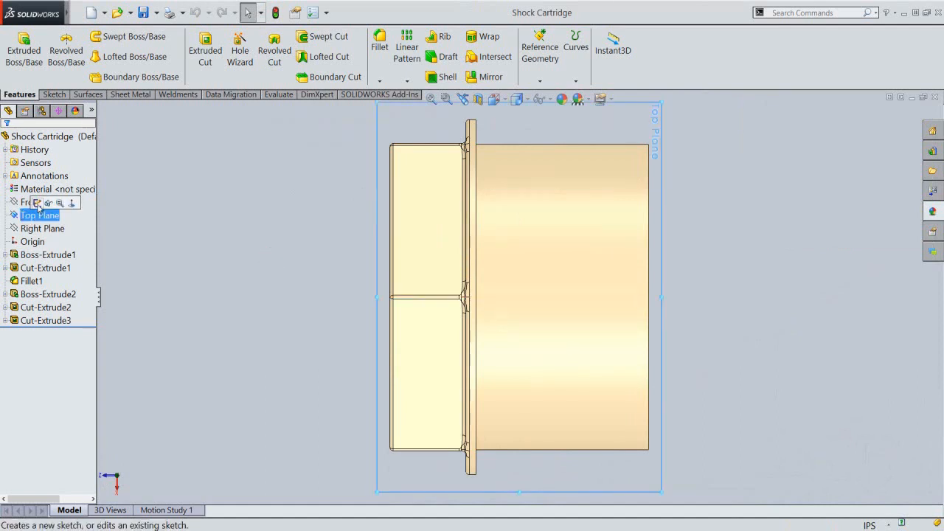
pyautogui.click(37, 204)
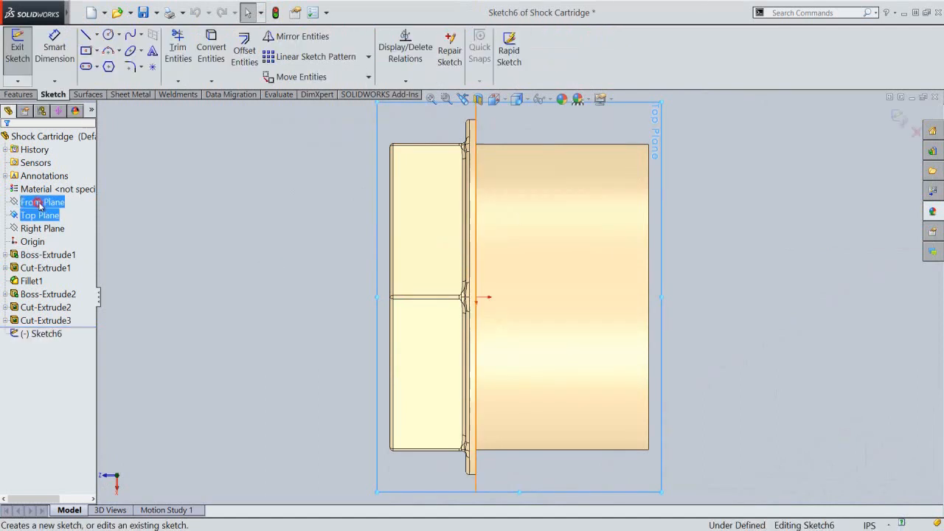
# Step: Apply a section view of the part along the Top Plane with zero offset
pyautogui.click(478, 98)
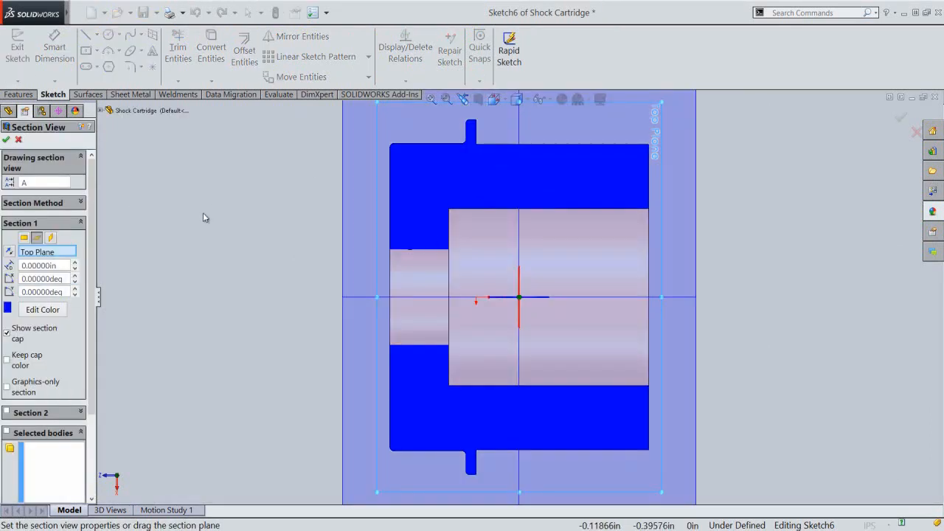
pyautogui.rightClick(204, 217)
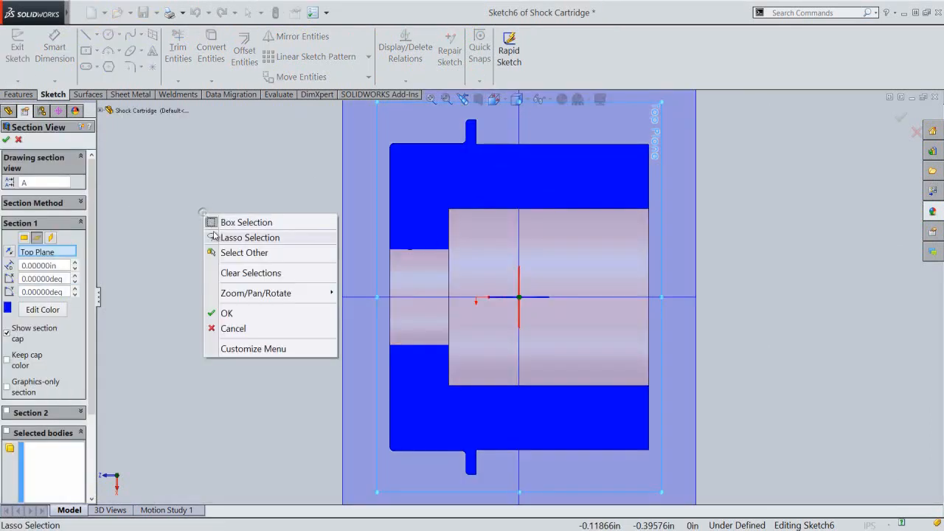
pyautogui.click(241, 313)
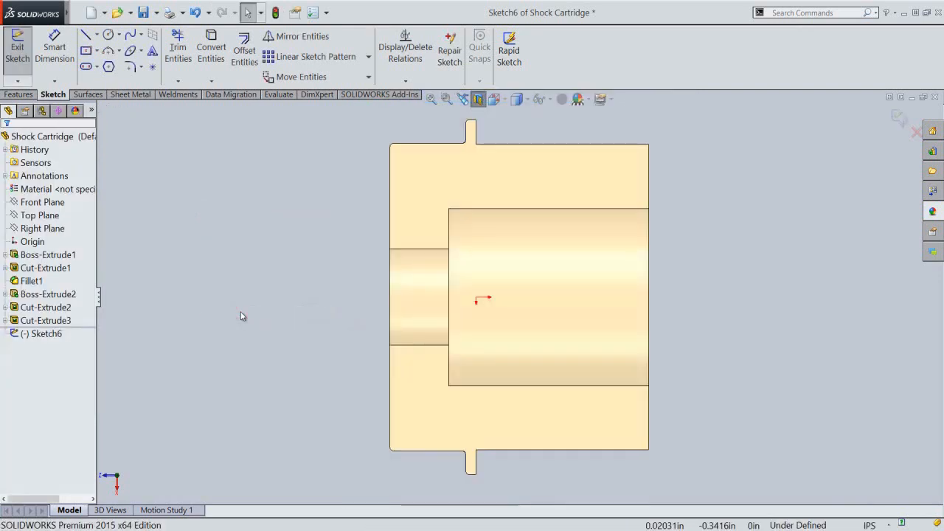
pyautogui.click(251, 289)
# Step: Create intersection curves in the sketch where the whole Shock Cartridge part crosses the Top Plane
pyautogui.click(65, 139)
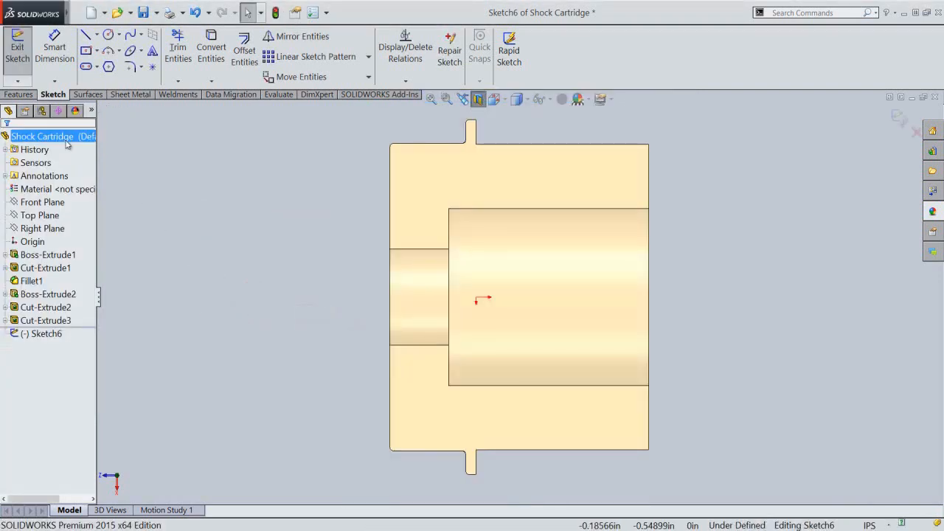
pyautogui.click(61, 137)
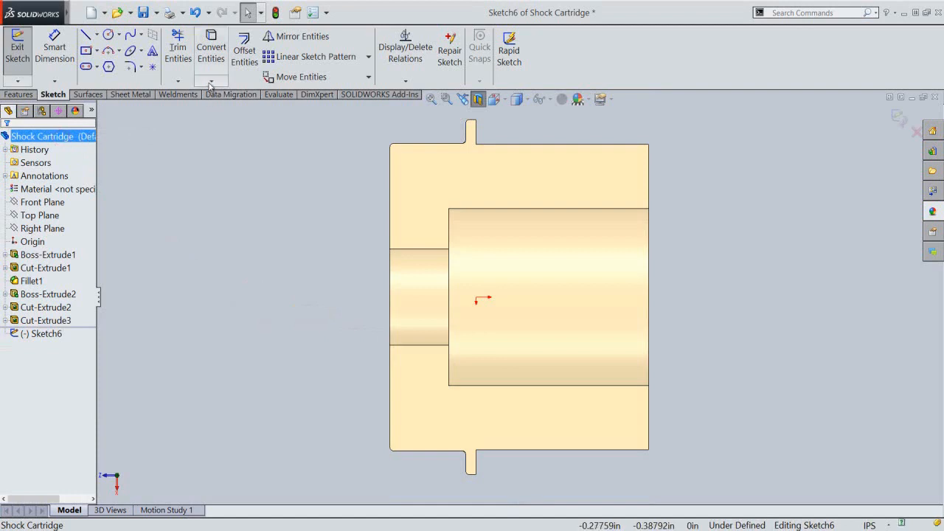
pyautogui.click(211, 83)
pyautogui.click(290, 116)
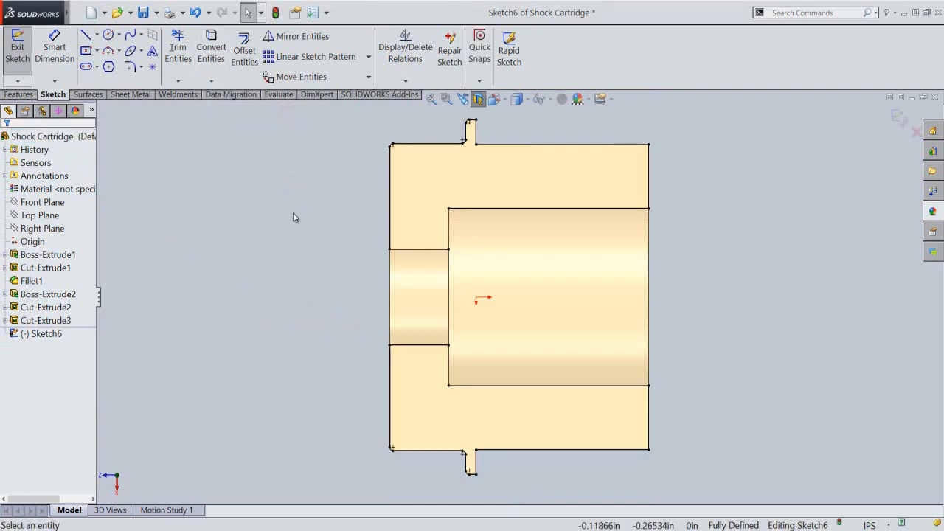
# Step: Select all the intersection curves of the part outline and convert them to construction geometry
pyautogui.press('z')
pyautogui.moveTo(323, 135)
pyautogui.mouseDown()
pyautogui.moveTo(548, 243)
pyautogui.moveTo(727, 447)
pyautogui.moveTo(731, 467)
pyautogui.mouseUp()
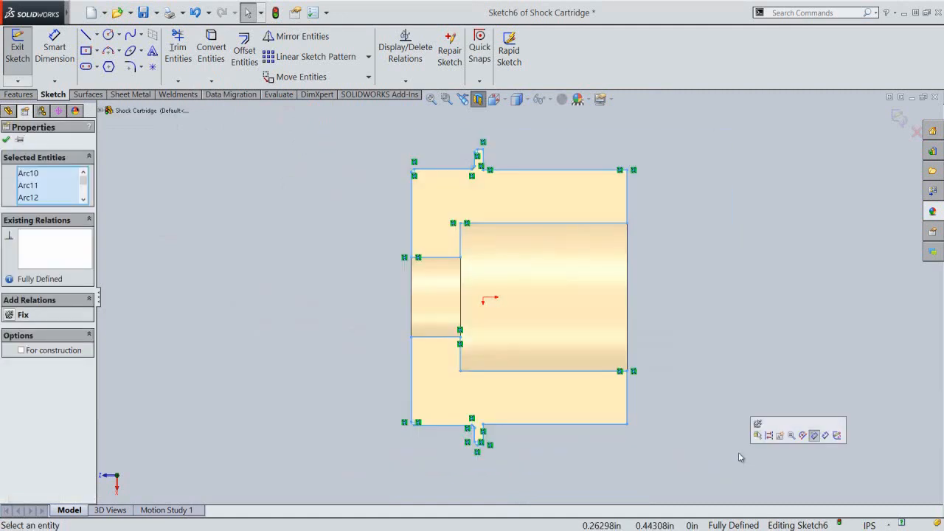
pyautogui.click(769, 436)
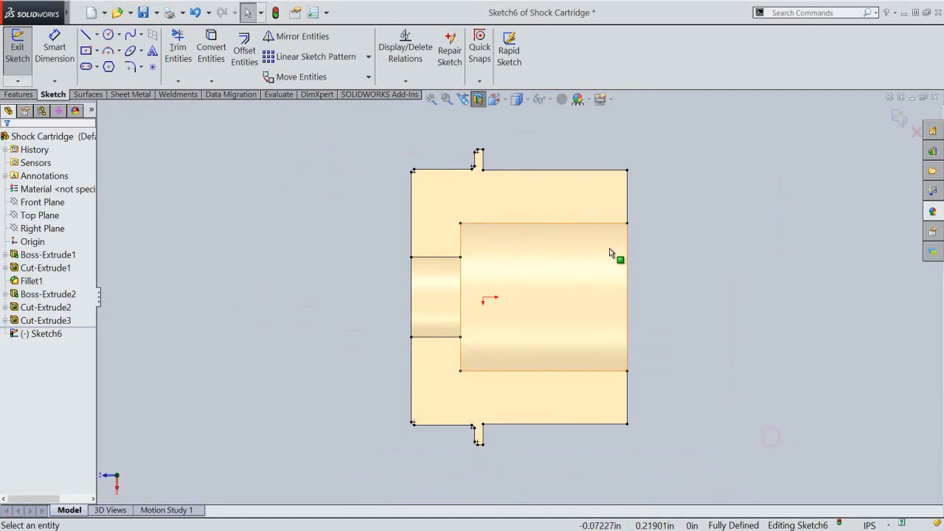
pyautogui.scroll(-2, 611, 188)
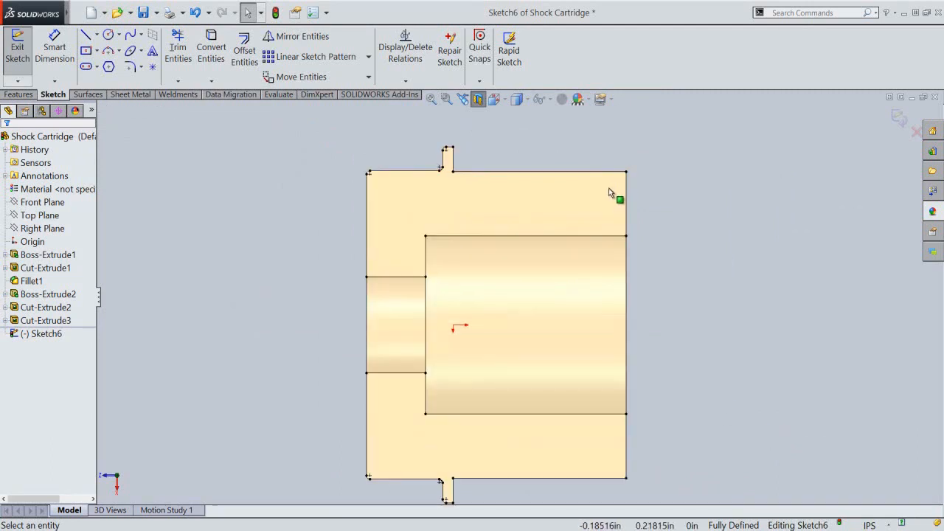
pyautogui.click(694, 191)
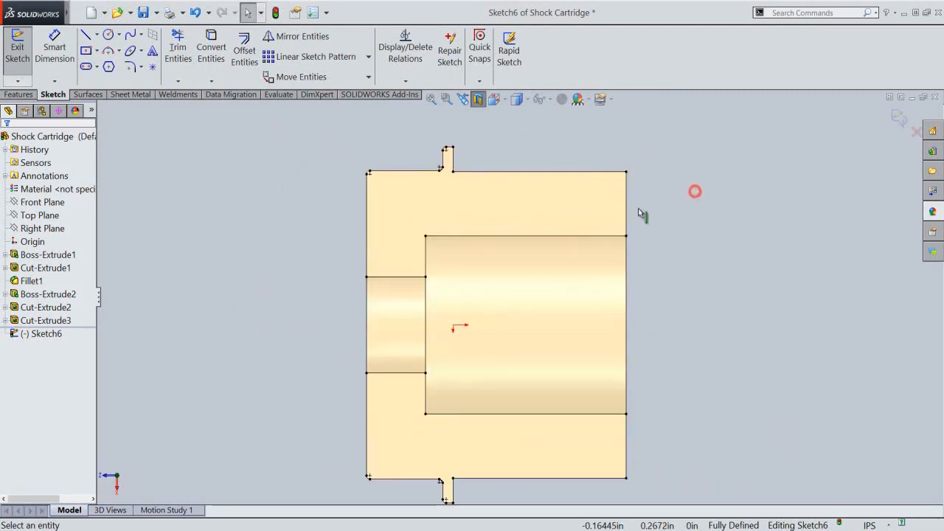
# Step: Draw an infinite-length centerline with Vertical orientation through the origin along the part's axis
pyautogui.click(97, 35)
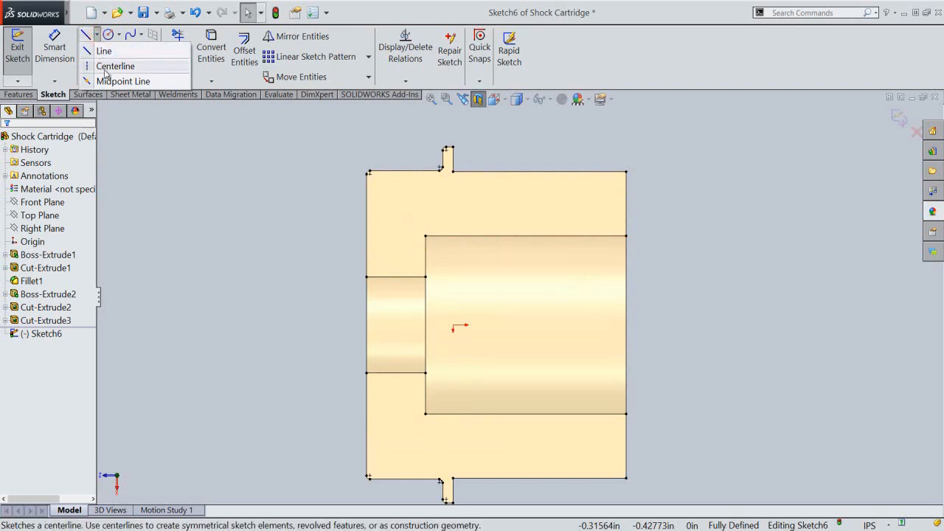
pyautogui.click(105, 69)
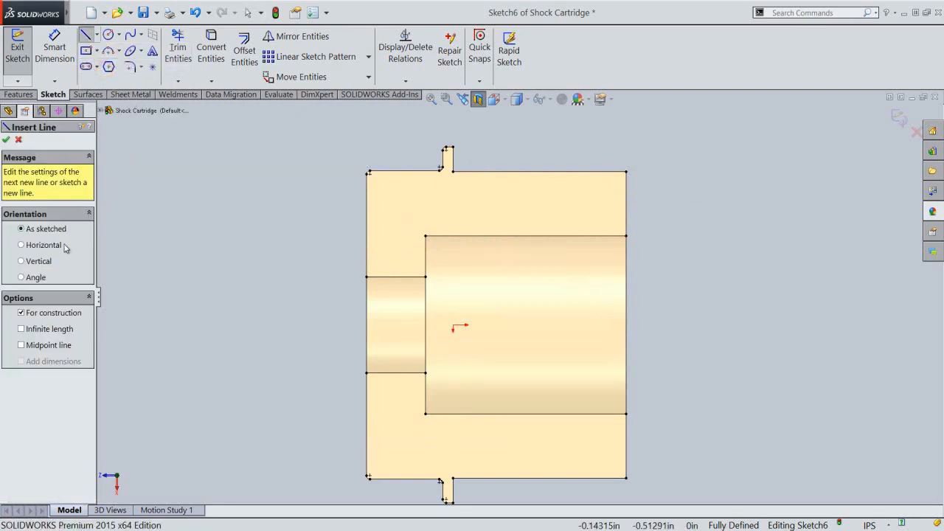
pyautogui.click(21, 245)
pyautogui.click(21, 261)
pyautogui.click(21, 329)
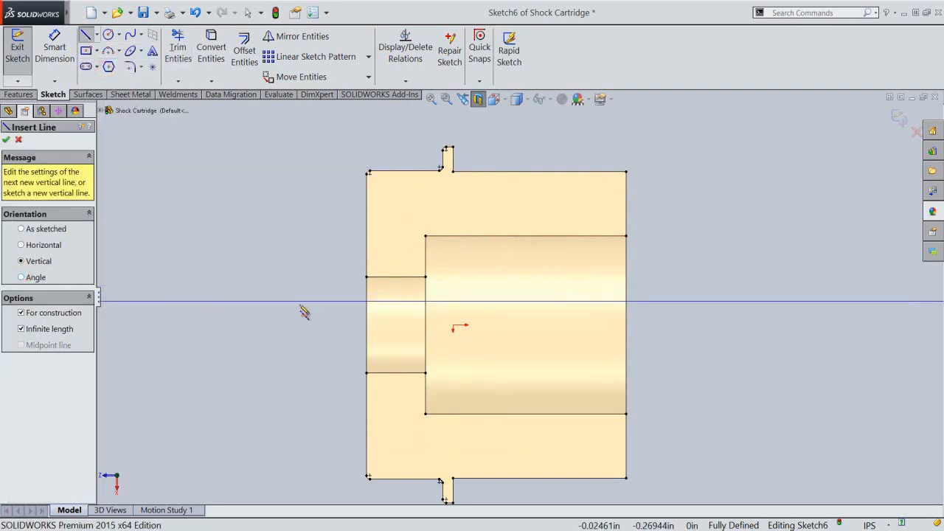
pyautogui.click(453, 327)
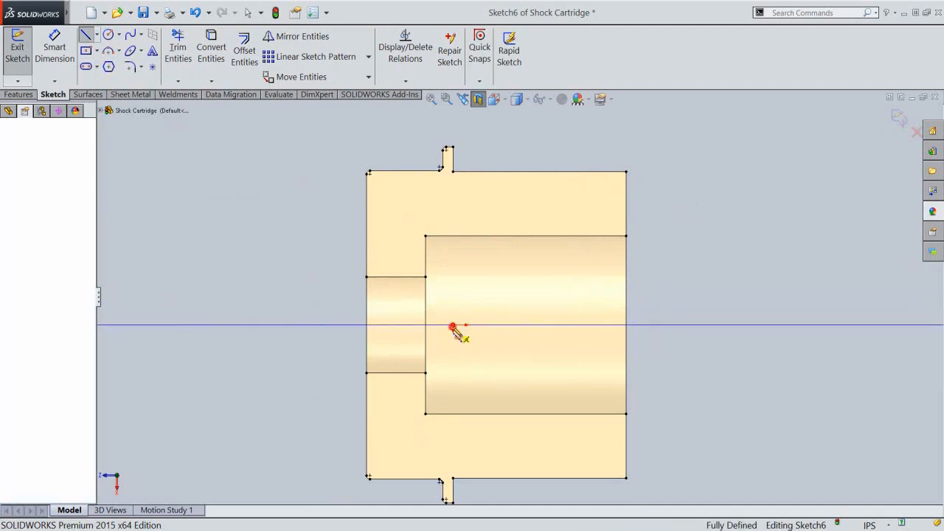
pyautogui.rightClick(695, 273)
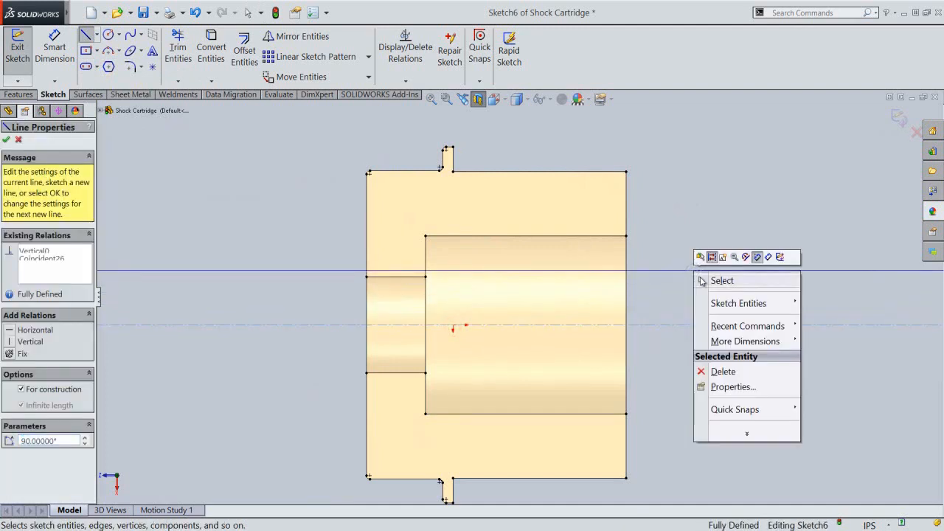
pyautogui.click(710, 282)
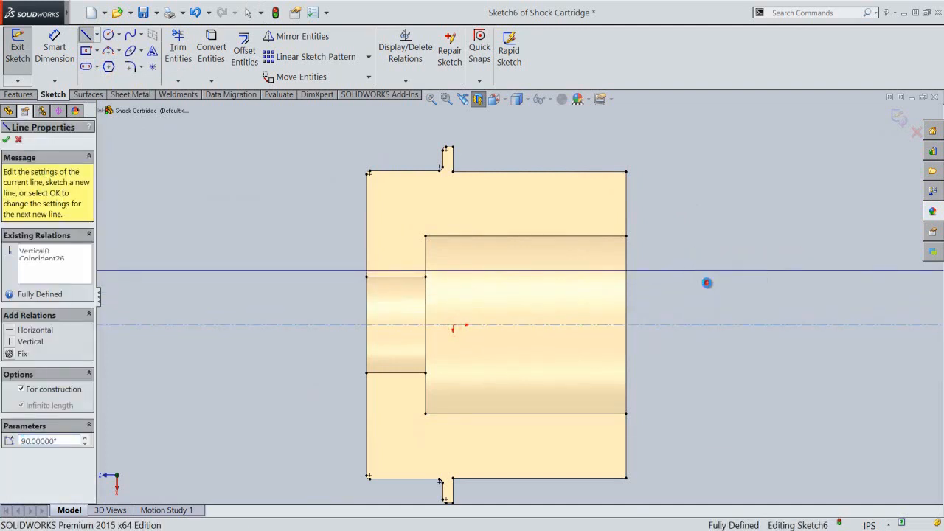
# Step: Sketch a closed L-shaped line profile about 0.107 in long and 0.063 in deep at the outer corner of the boss's free end
pyautogui.rightClick(686, 233)
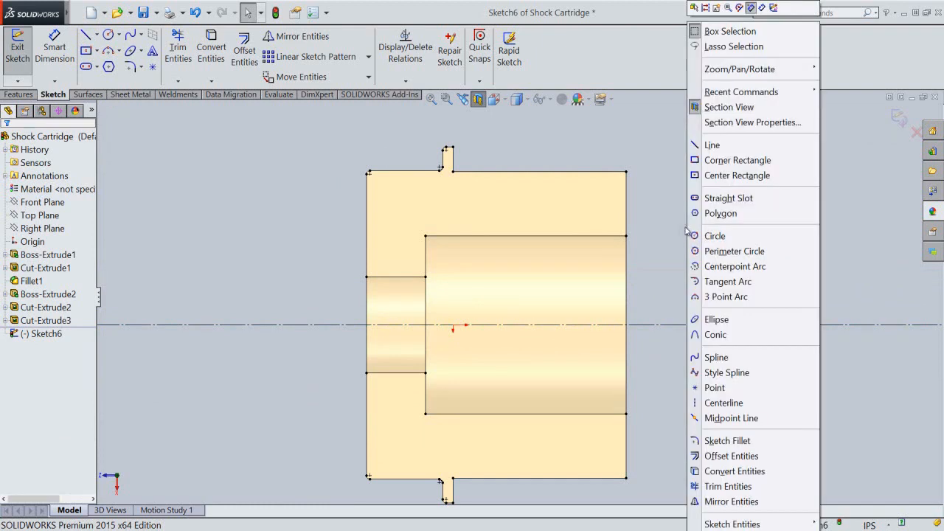
pyautogui.click(712, 146)
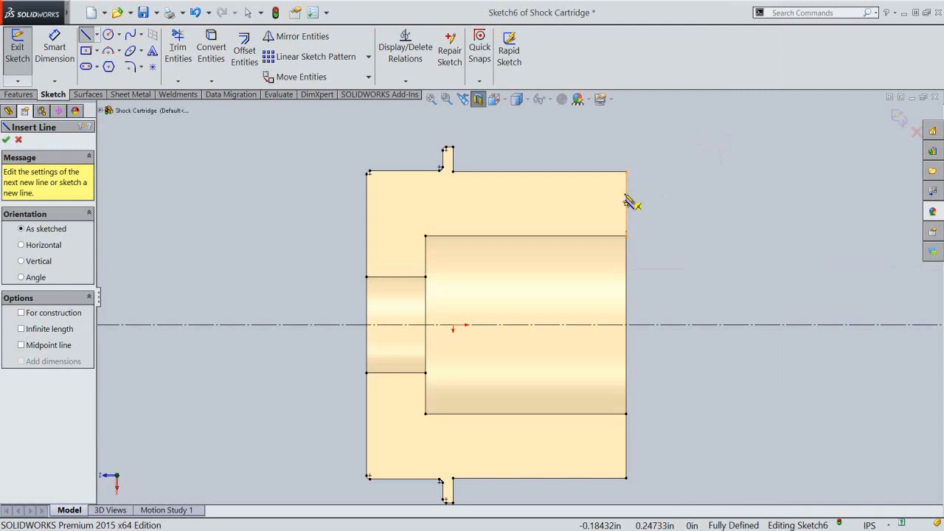
pyautogui.click(625, 196)
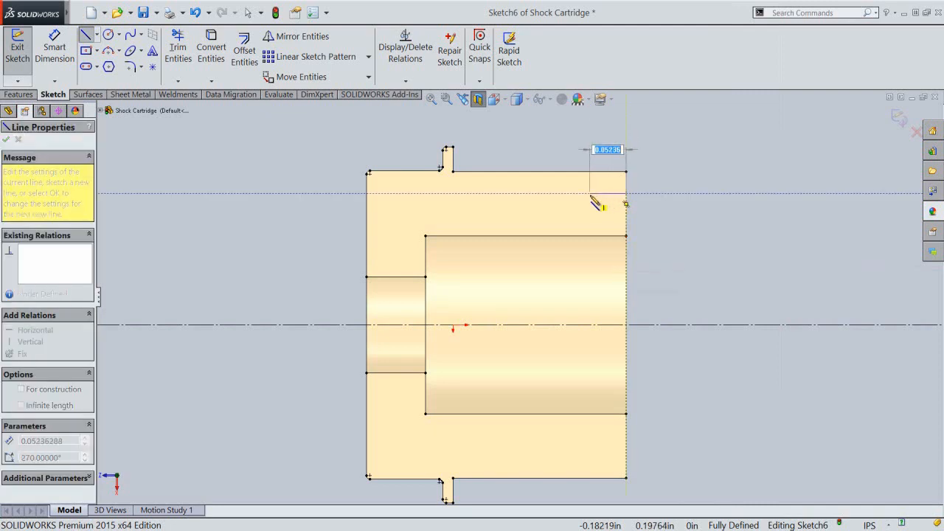
pyautogui.click(590, 193)
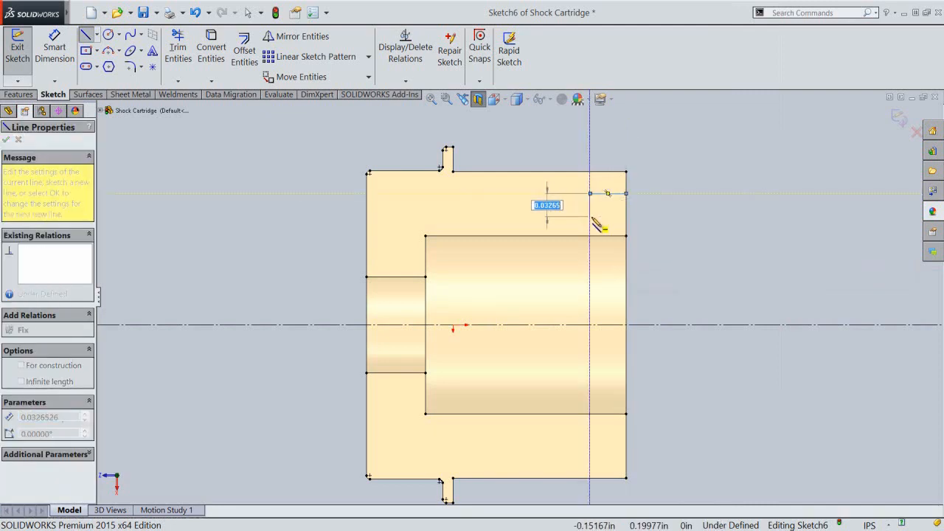
pyautogui.click(590, 216)
pyautogui.click(552, 216)
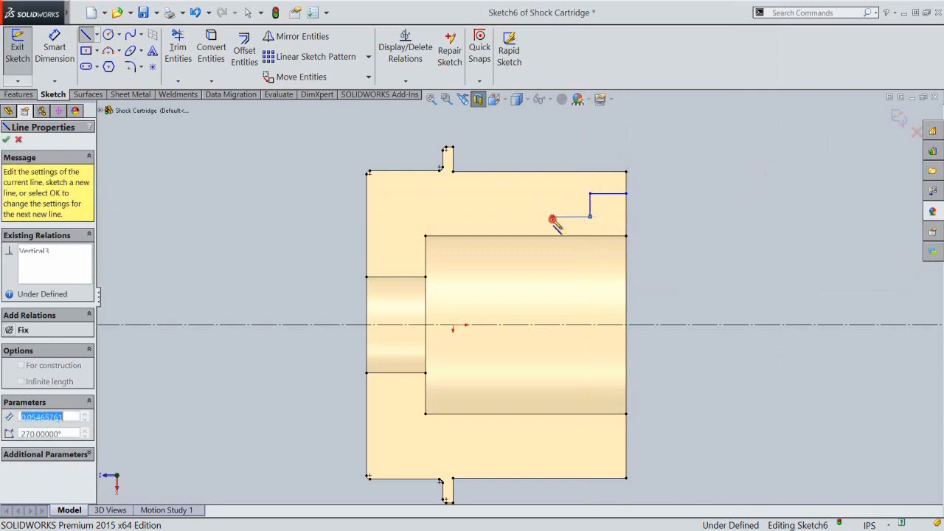
pyautogui.click(552, 172)
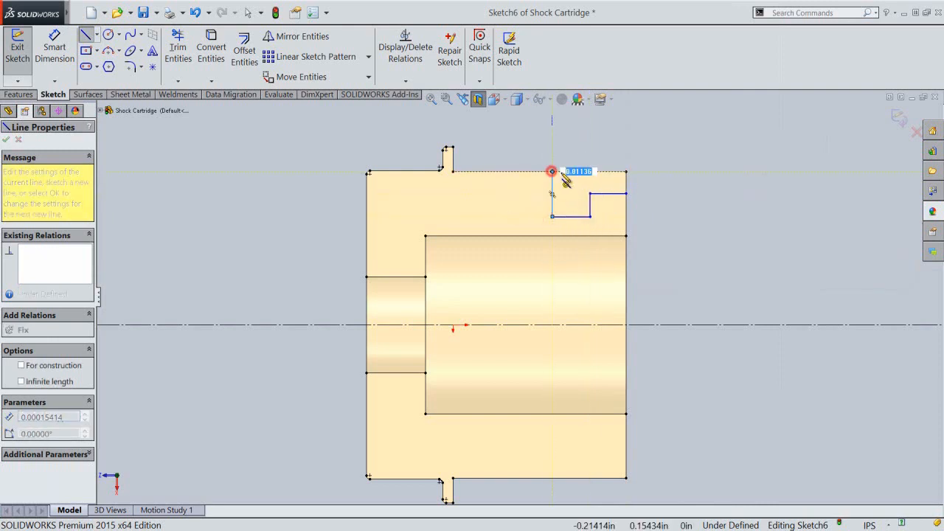
pyautogui.click(627, 172)
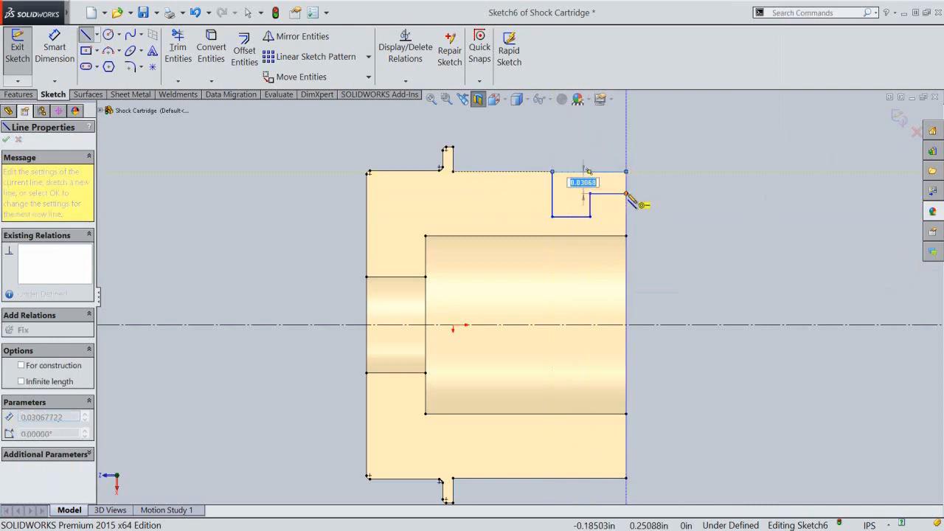
pyautogui.click(626, 194)
pyautogui.rightClick(686, 194)
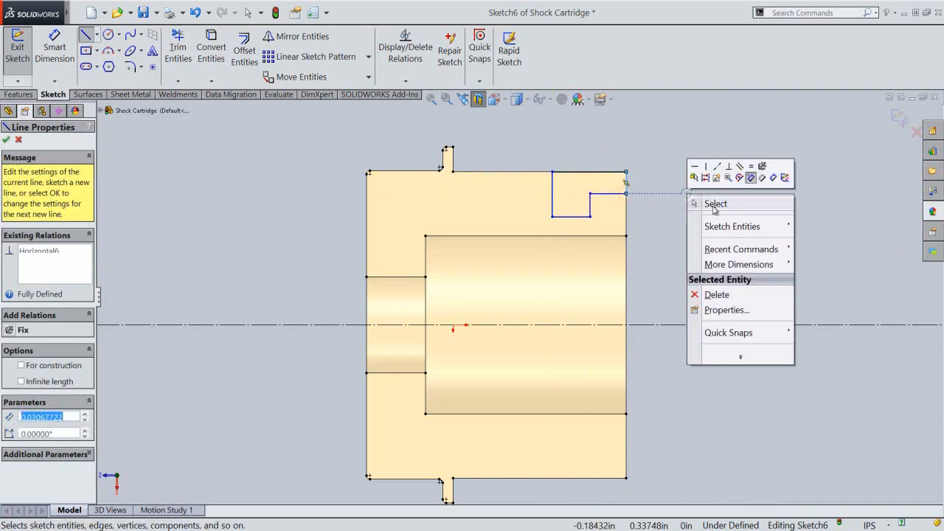
pyautogui.click(714, 206)
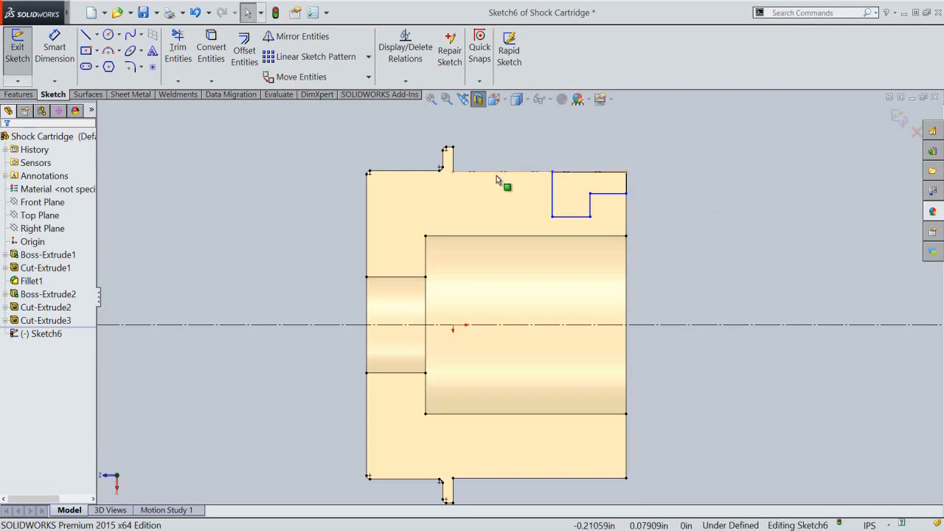
# Step: Dimension the L-profile's inner step line 0.025 in from the boss's end face
pyautogui.click(62, 48)
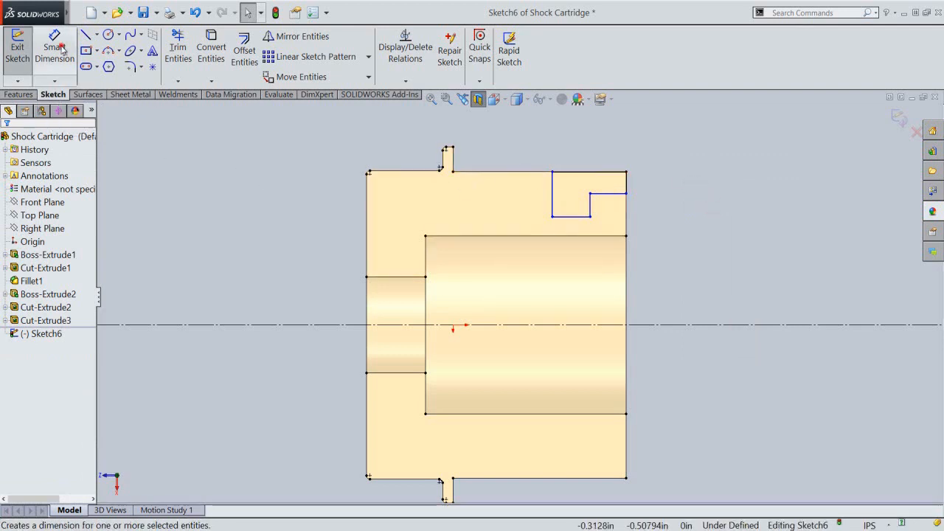
pyautogui.click(627, 211)
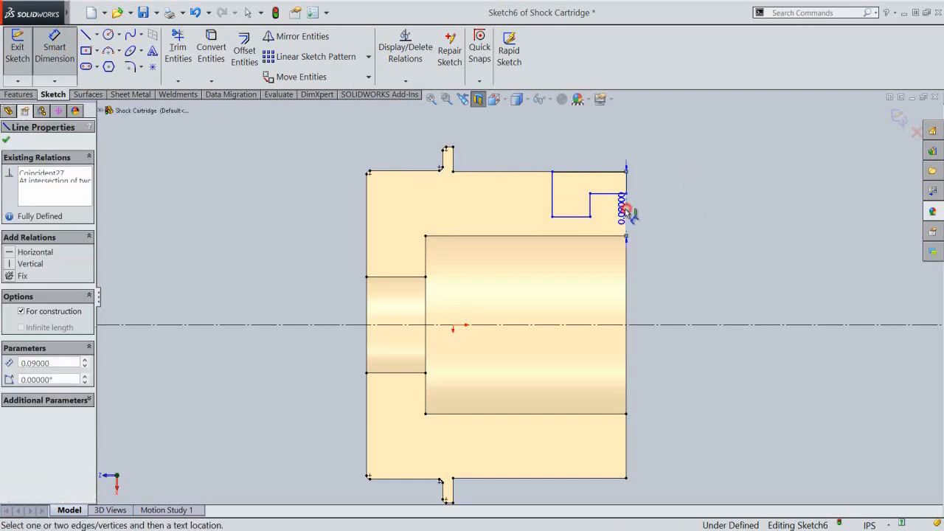
pyautogui.click(591, 208)
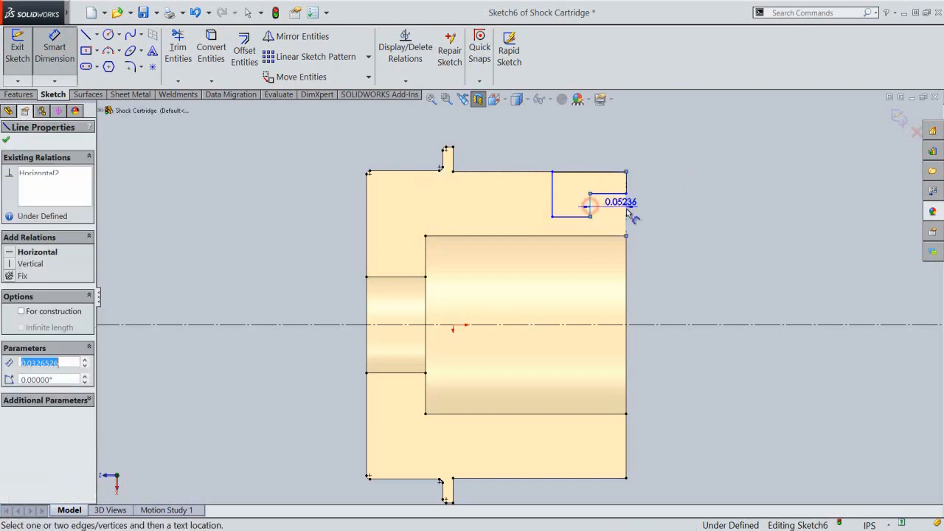
pyautogui.click(612, 249)
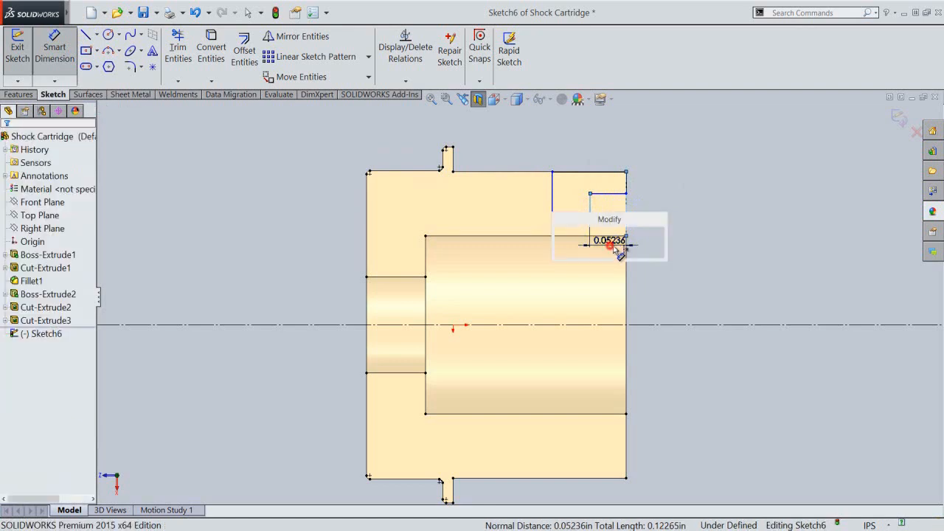
pyautogui.write('.050')
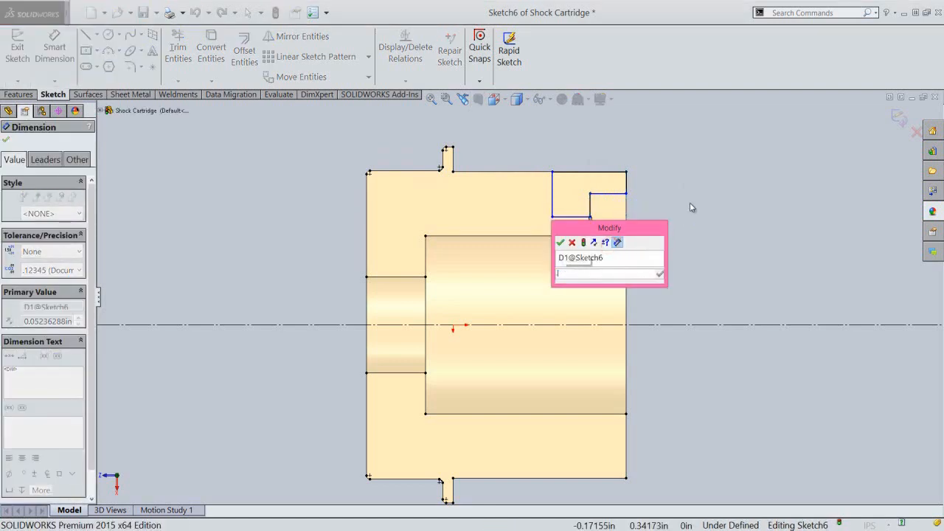
pyautogui.press('Return')
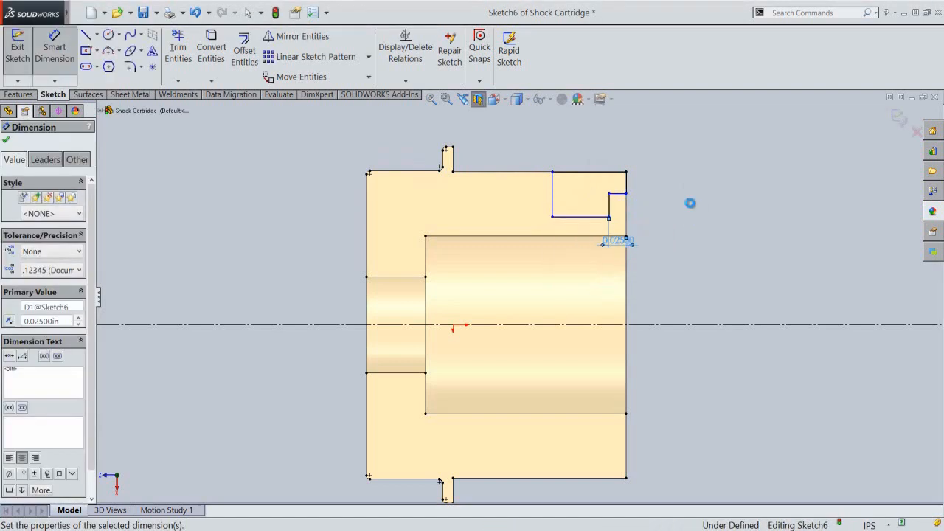
# Step: Dimension the L-profile's overall length from the boss's end face as 0.05 in
pyautogui.click(627, 211)
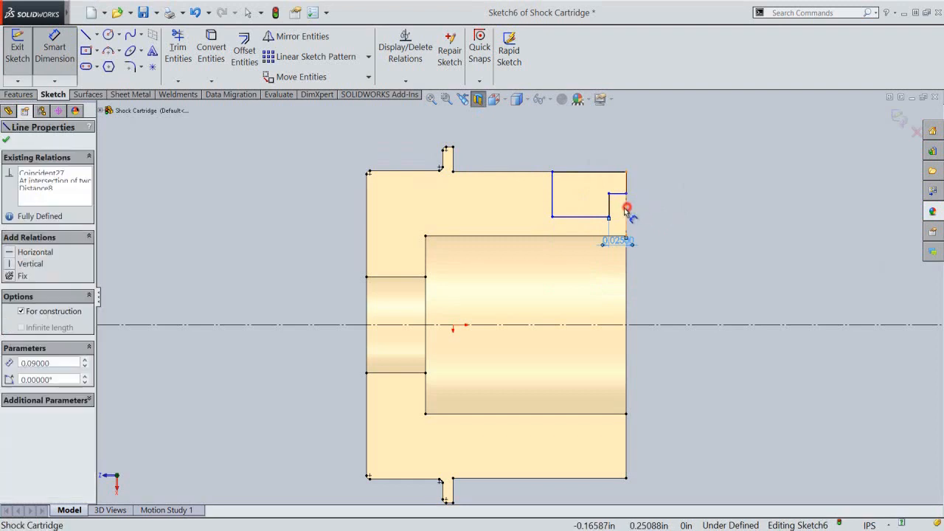
pyautogui.click(552, 200)
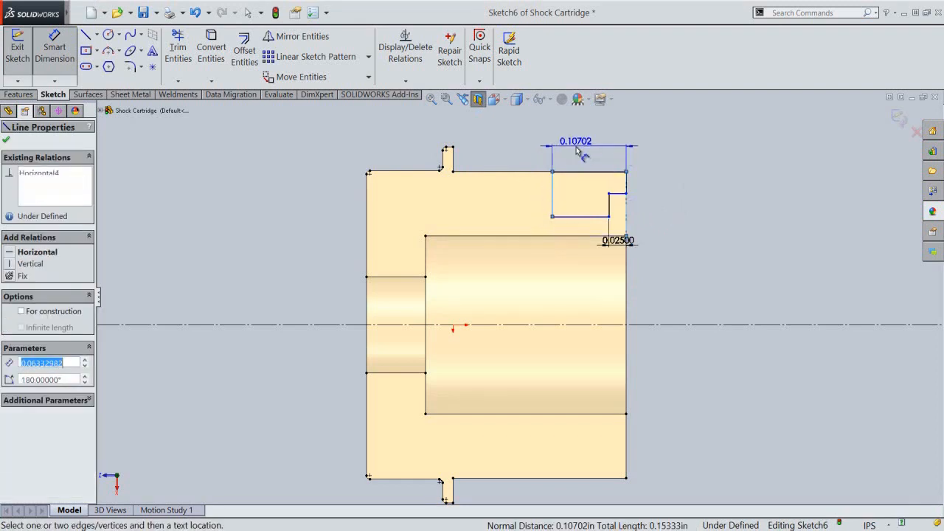
pyautogui.click(575, 150)
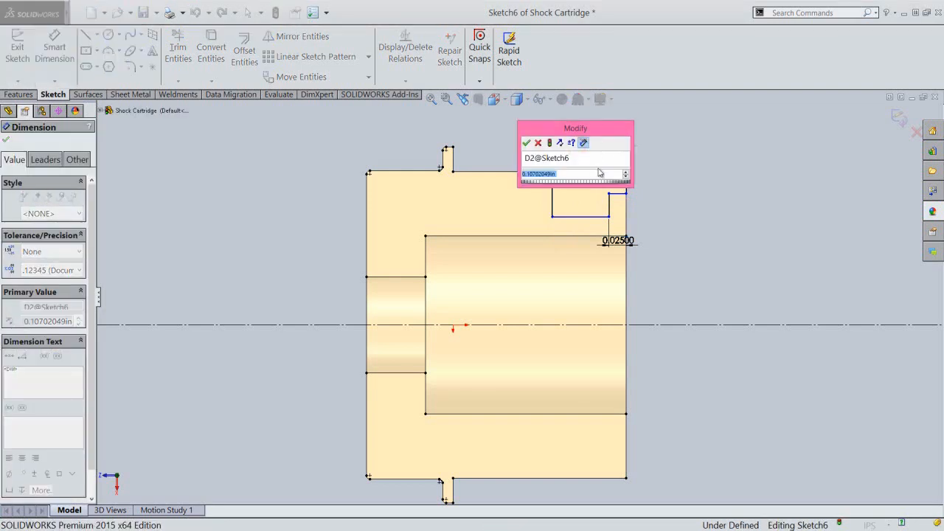
pyautogui.write('0')
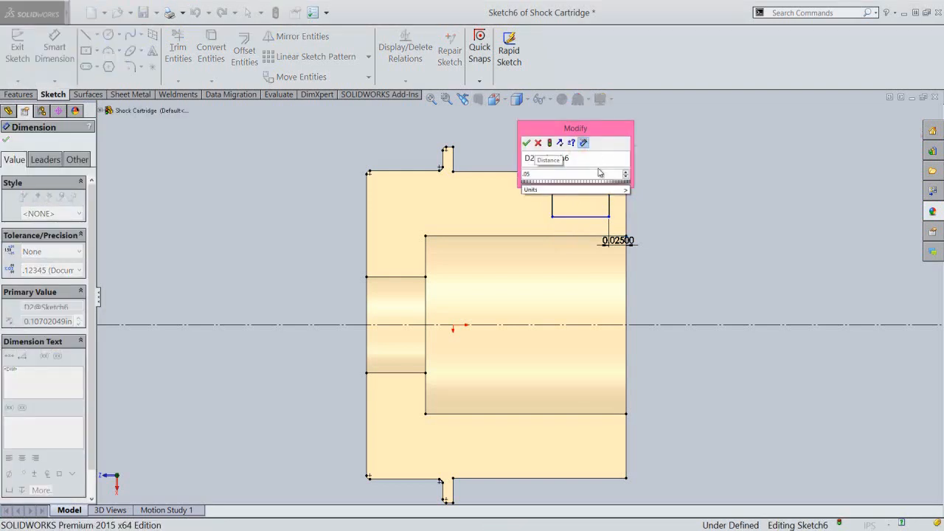
pyautogui.write('5')
pyautogui.press('Return')
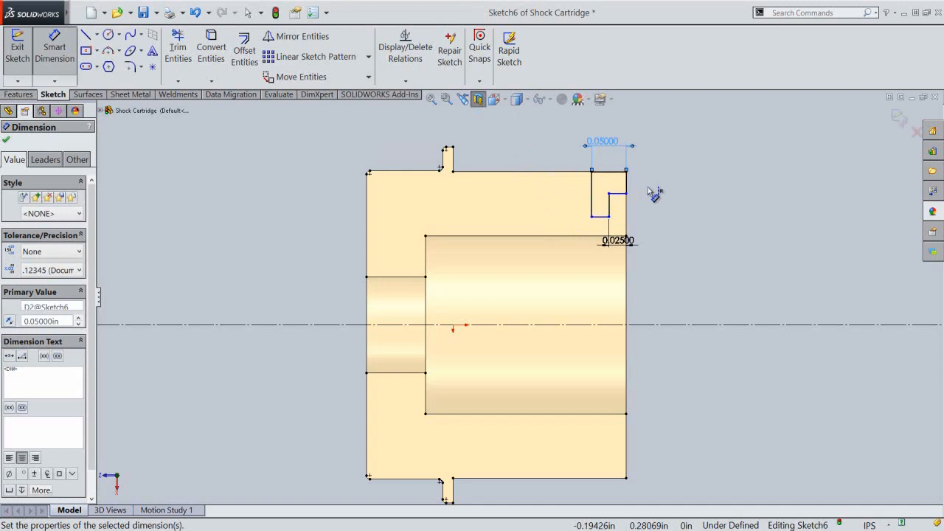
pyautogui.click(654, 194)
# Step: Dimension the height between the L-profile's two inner axial lines, taking its 0.025 in value from the existing step-line dimension
pyautogui.click(607, 215)
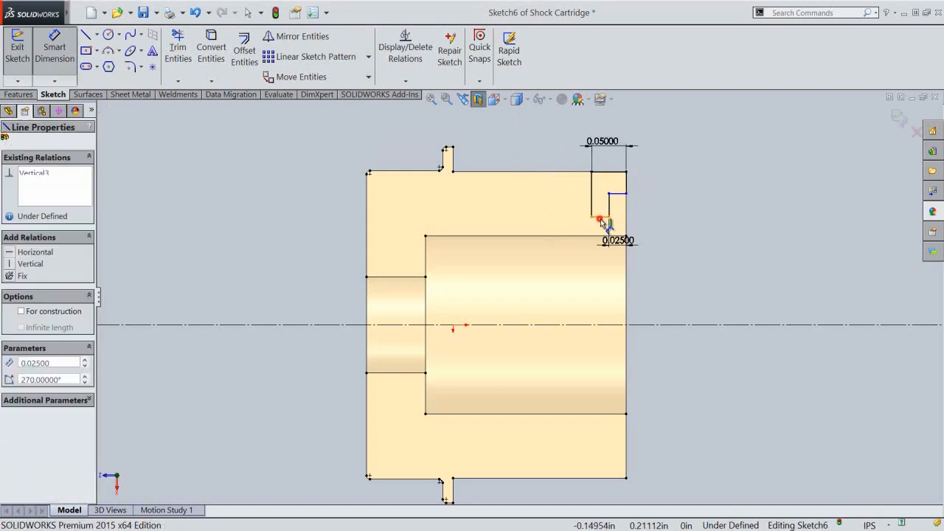
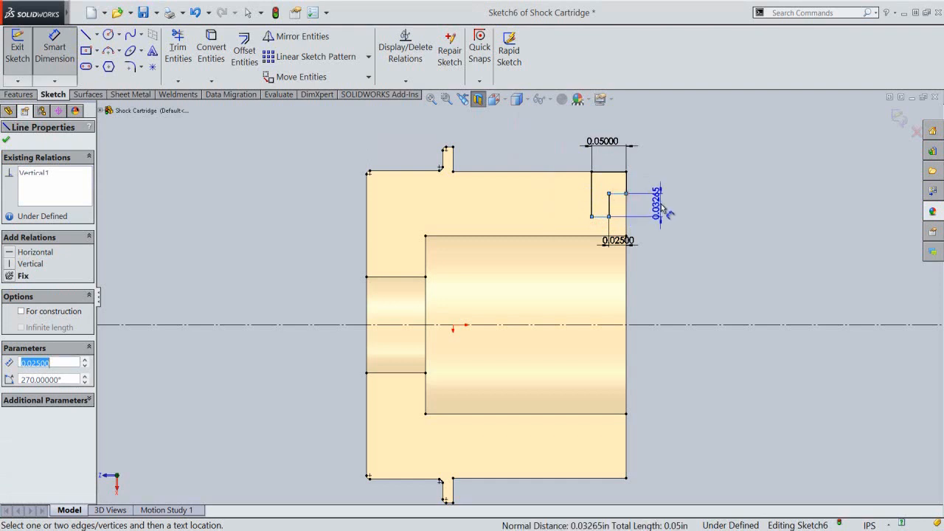
pyautogui.click(654, 213)
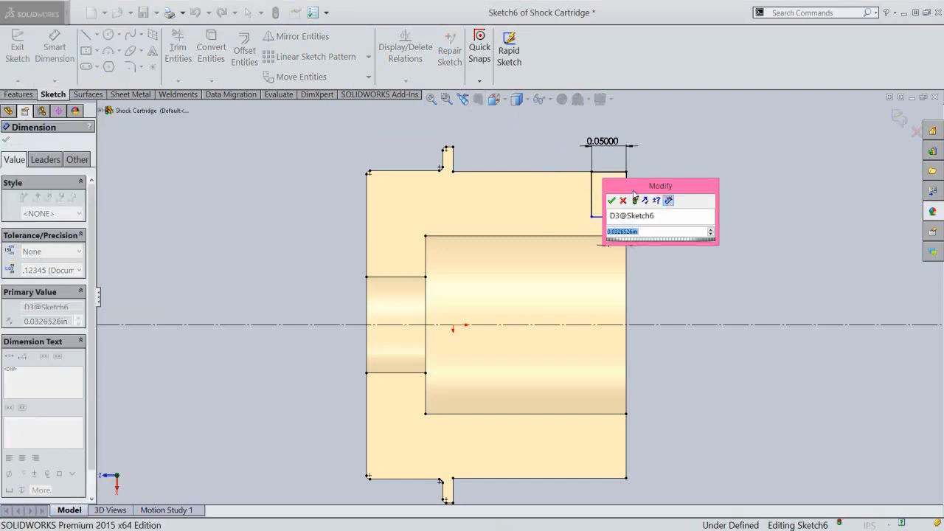
pyautogui.moveTo(633, 191); pyautogui.dragTo(746, 131)
pyautogui.click(630, 241)
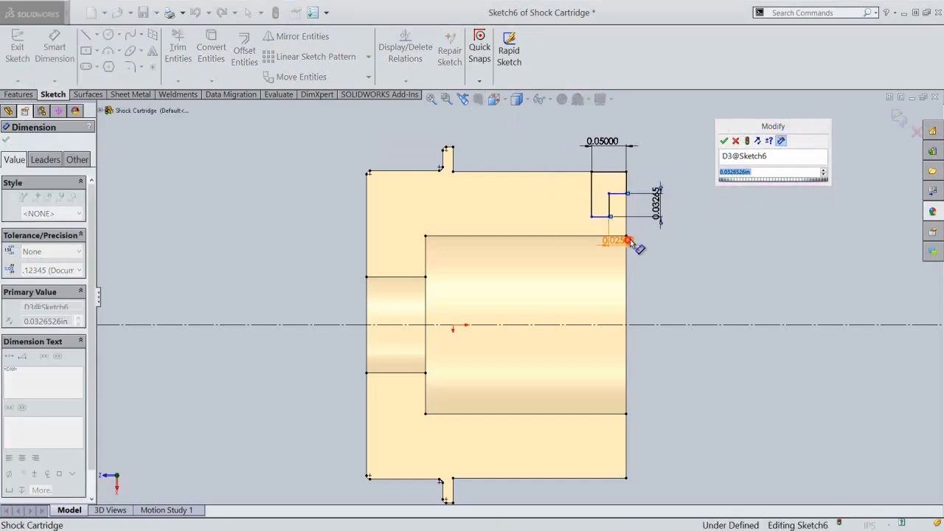
pyautogui.click(723, 140)
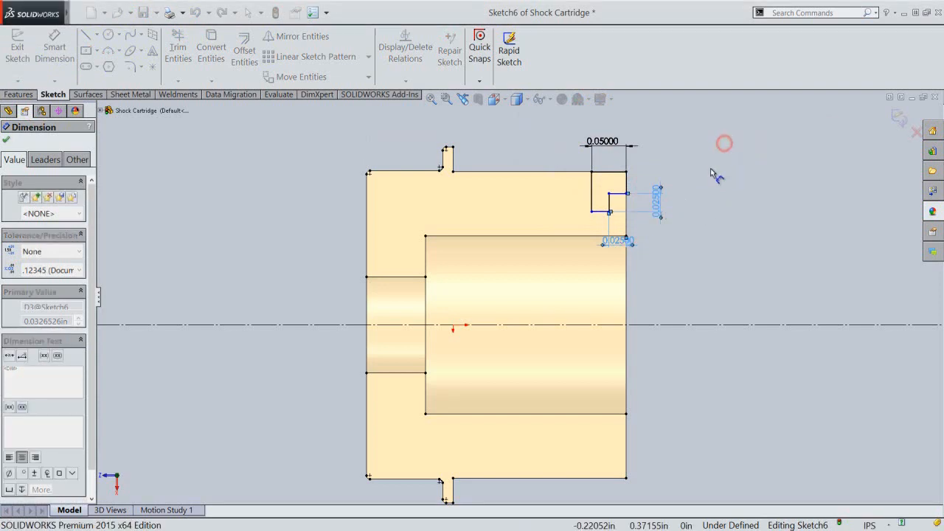
# Step: Dimension the L-profile's upper inner line as a 0.375 in diameter about the centerline and leave the dimension command
pyautogui.click(609, 203)
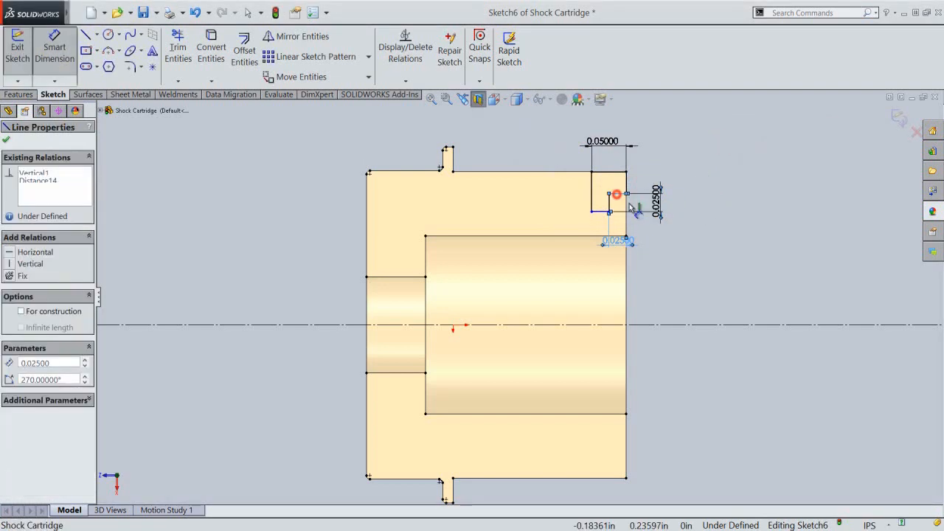
pyautogui.click(703, 325)
pyautogui.click(713, 373)
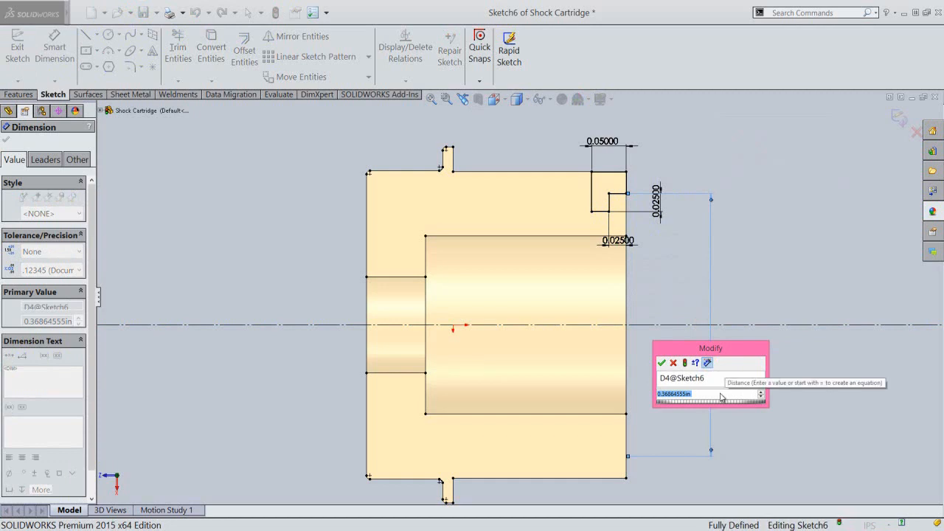
pyautogui.write('.375')
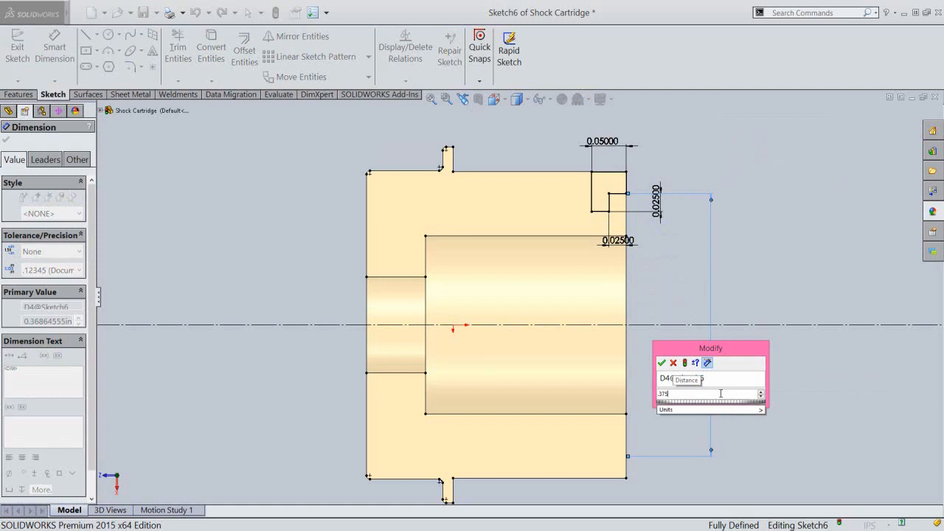
pyautogui.press('Return')
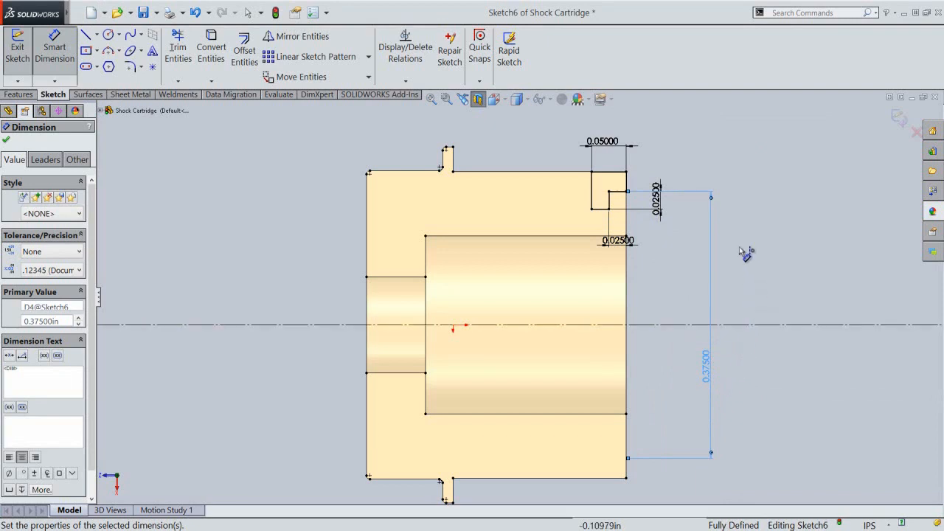
pyautogui.rightClick(771, 237)
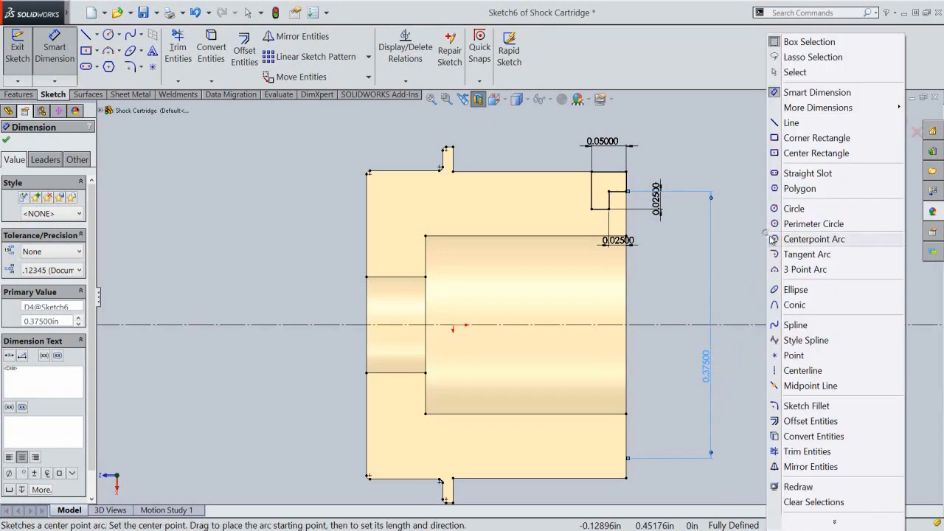
pyautogui.click(792, 72)
pyautogui.click(819, 200)
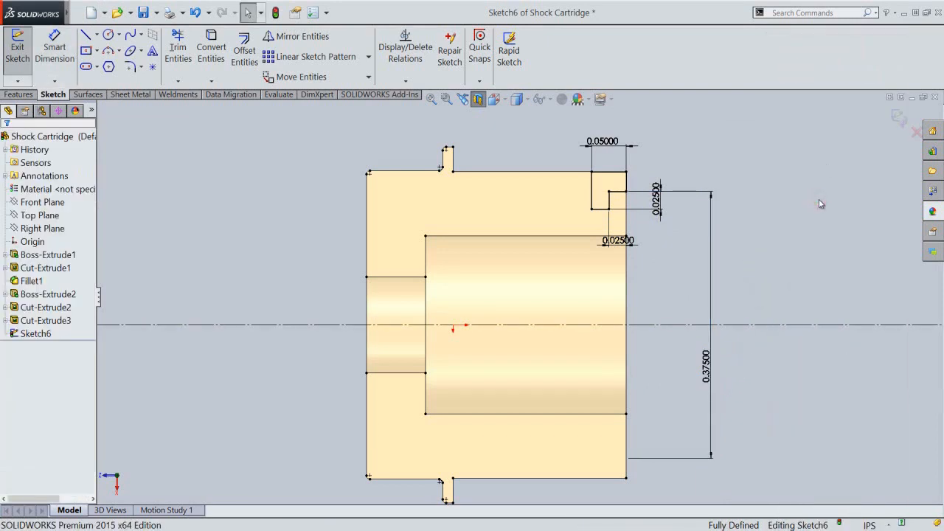
# Step: Exit the L-profile sketch and turn off the part's section view
pyautogui.click(900, 118)
pyautogui.click(705, 228)
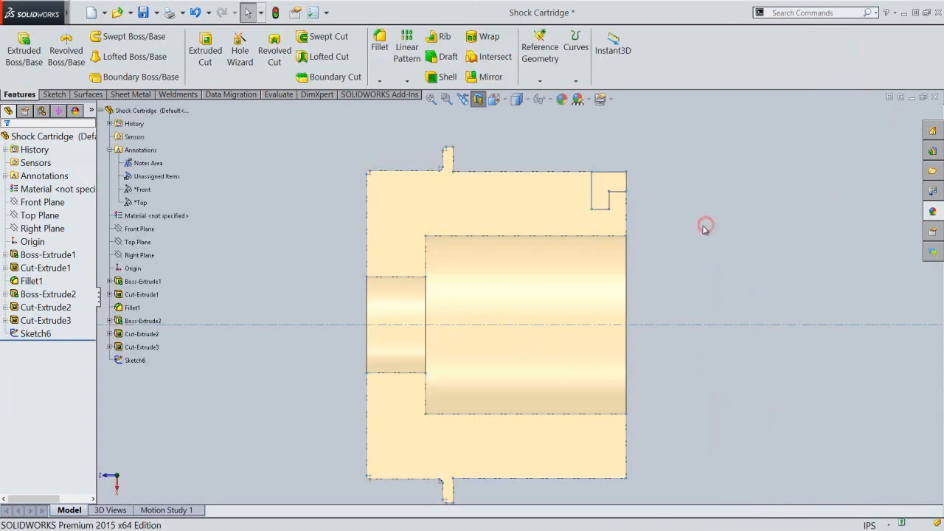
pyautogui.click(478, 99)
# Step: Select the Front Plane and orient the view normal to it
pyautogui.click(47, 201)
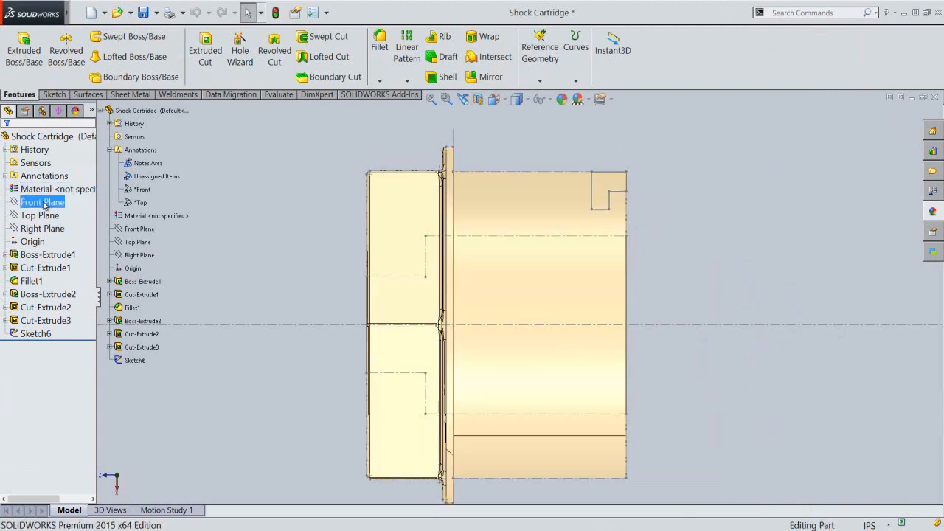
pyautogui.rightClick(44, 204)
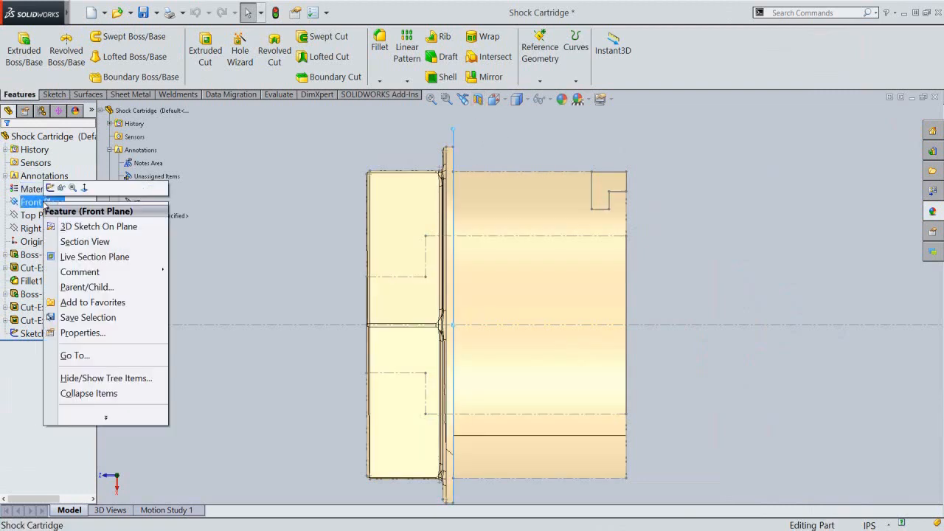
pyautogui.click(84, 188)
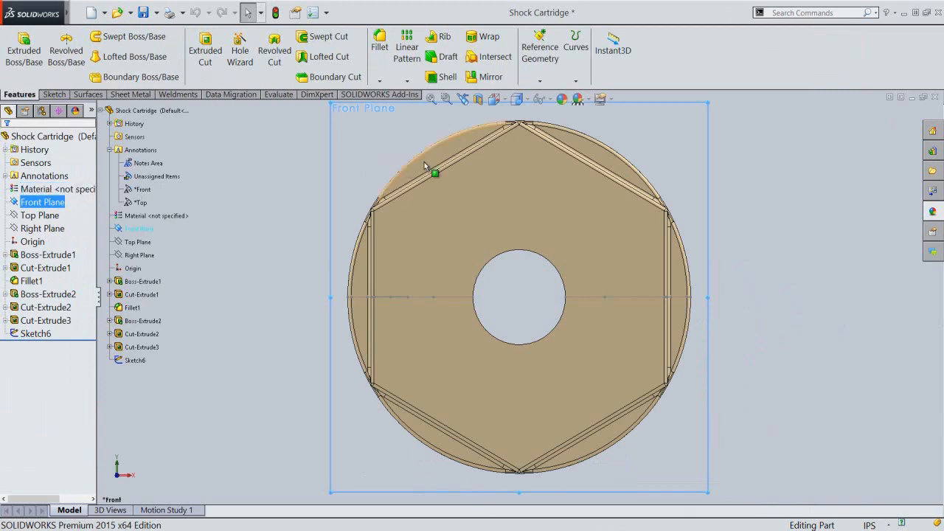
# Step: Cut the L-shaped profile into the boss end with a blind 360-degree Revolved Cut about the centerline
pyautogui.click(494, 99)
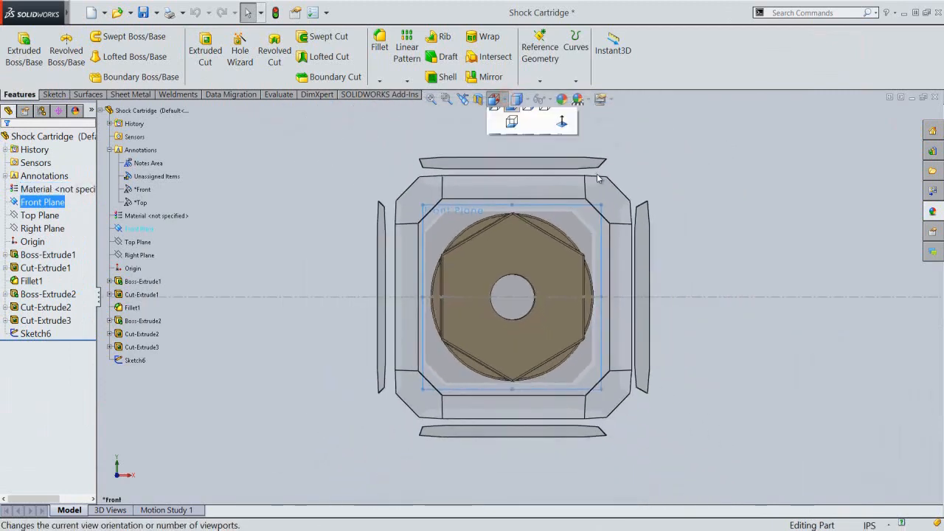
pyautogui.click(609, 193)
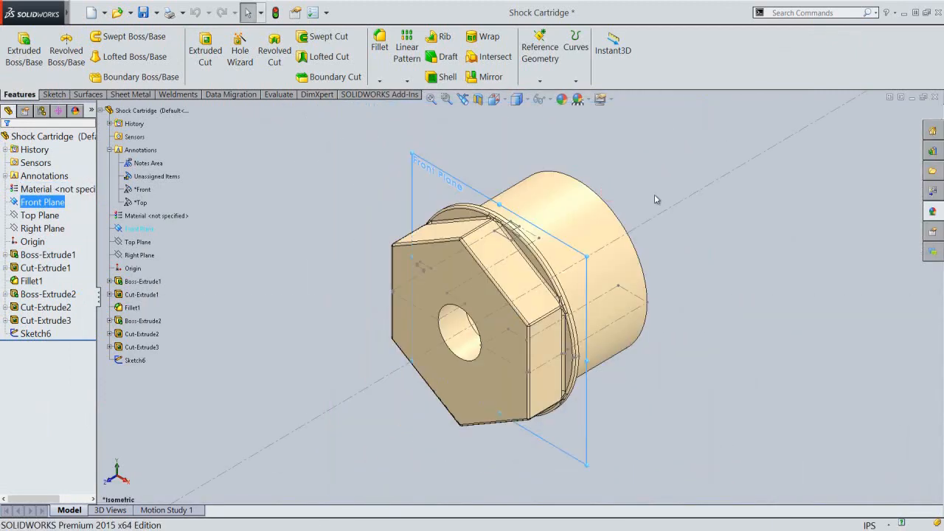
pyautogui.click(494, 99)
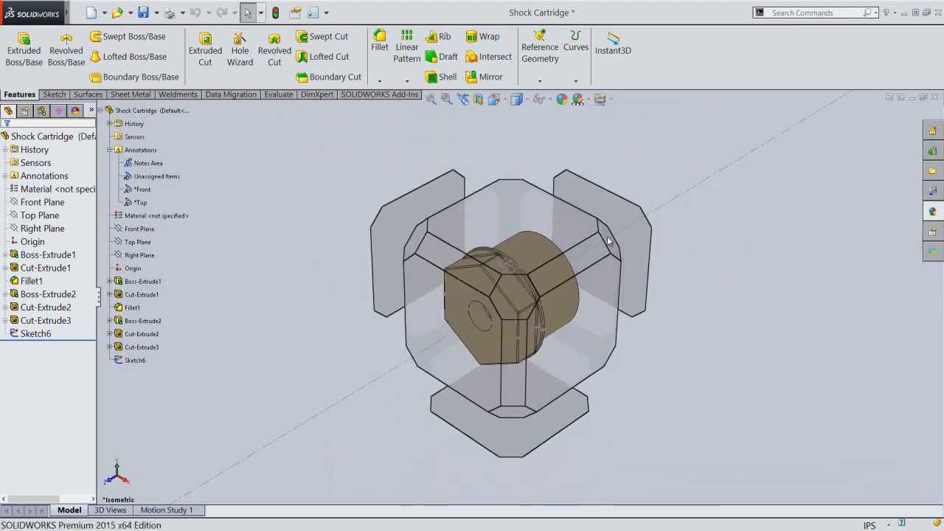
pyautogui.click(610, 241)
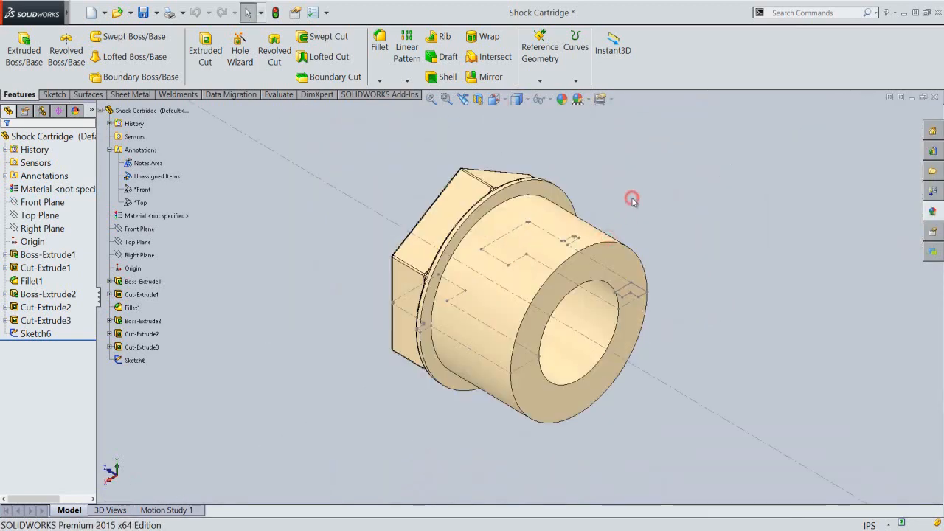
pyautogui.click(288, 131)
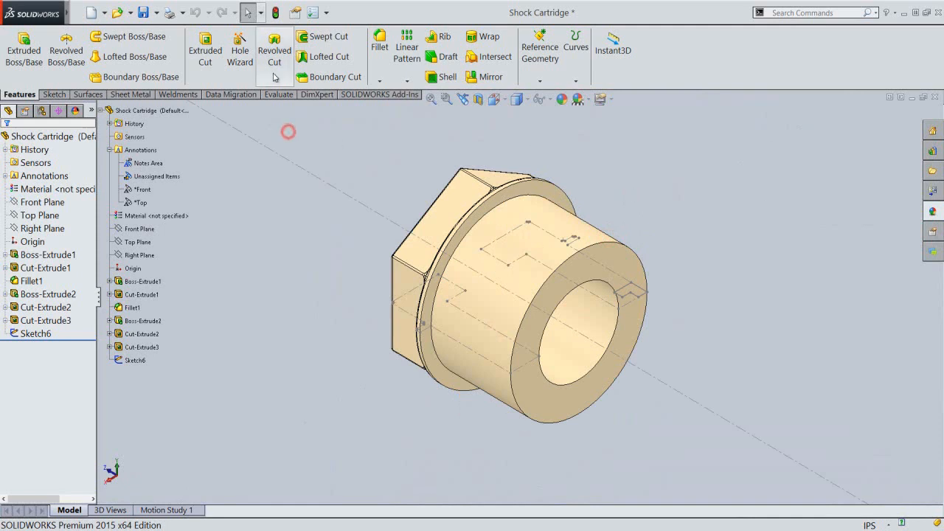
pyautogui.click(274, 69)
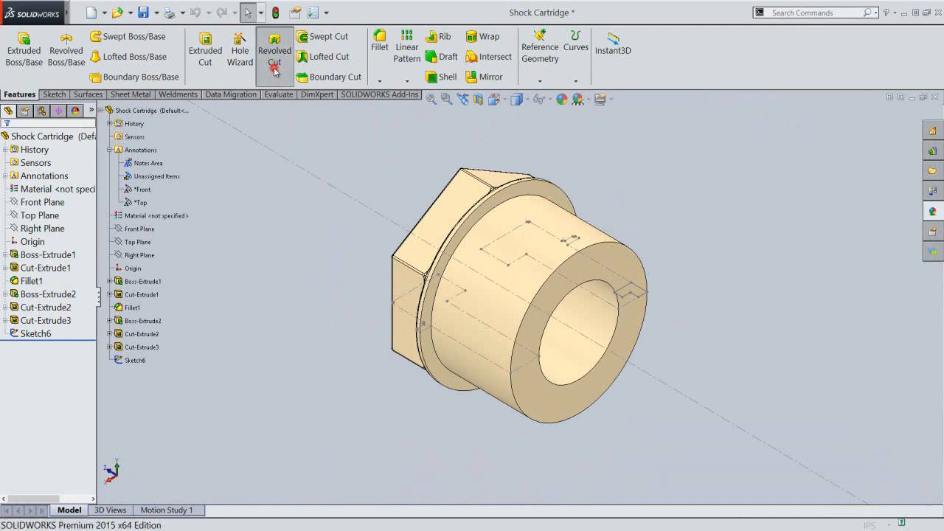
pyautogui.click(331, 185)
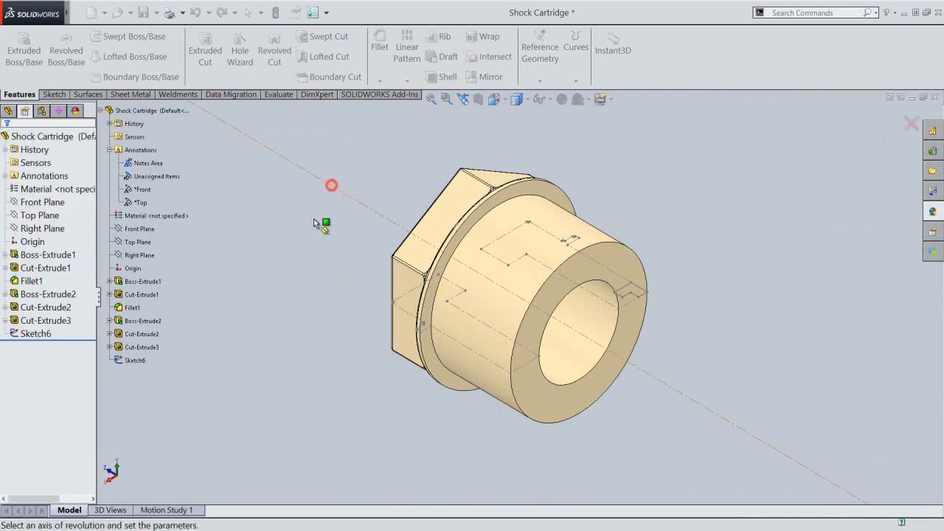
pyautogui.rightClick(243, 212)
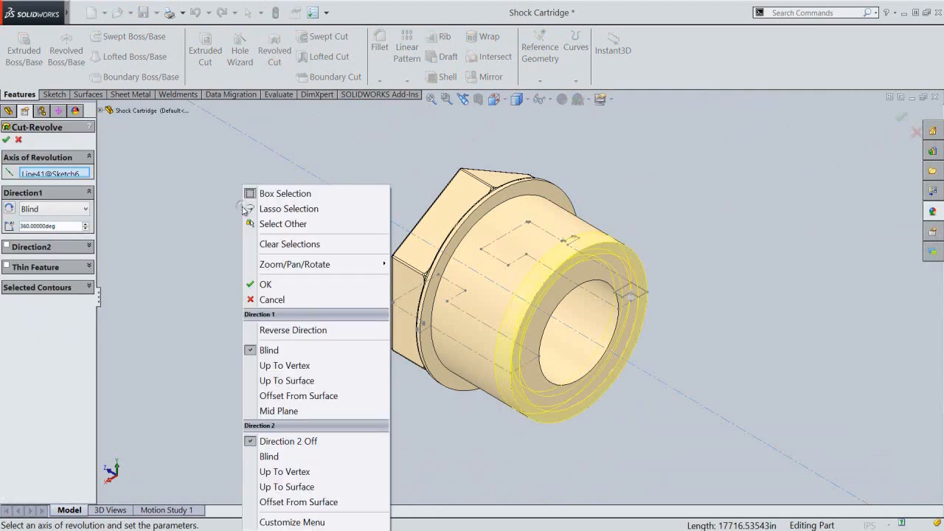
pyautogui.click(283, 287)
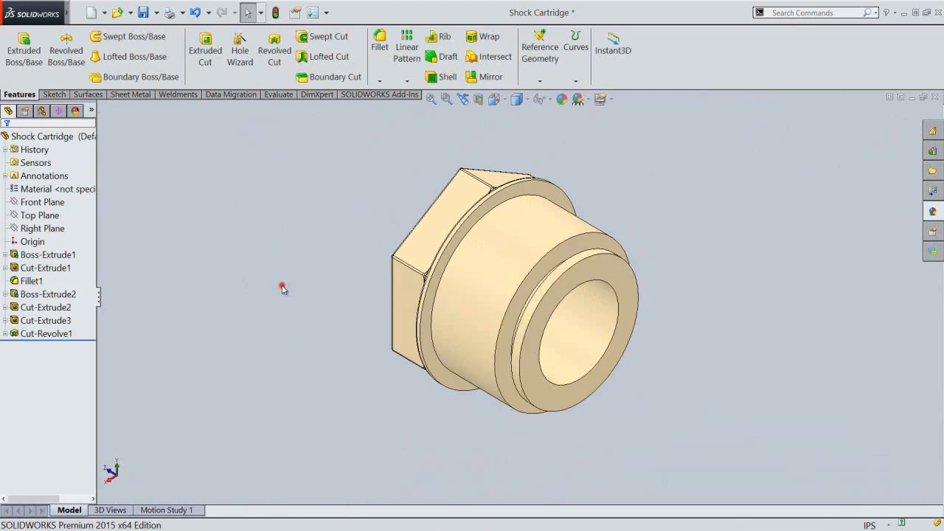
# Step: Fillet the outer circular edges of the boss shoulder and its stepped end with a symmetric 0.005 in radius
pyautogui.click(380, 42)
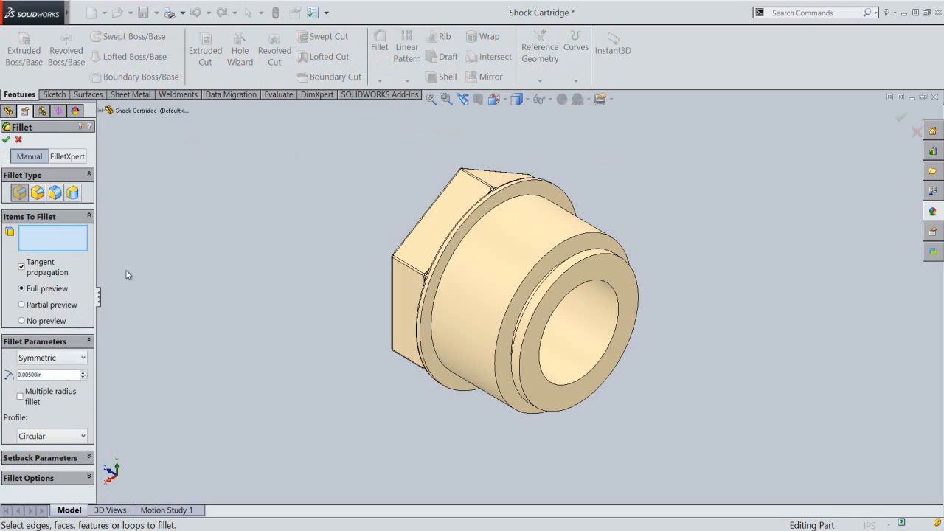
pyautogui.click(565, 242)
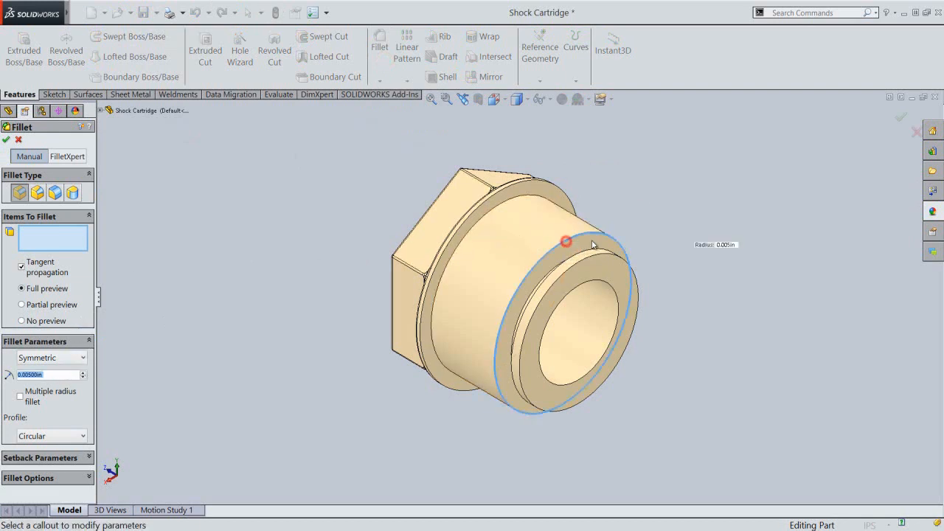
pyautogui.click(613, 258)
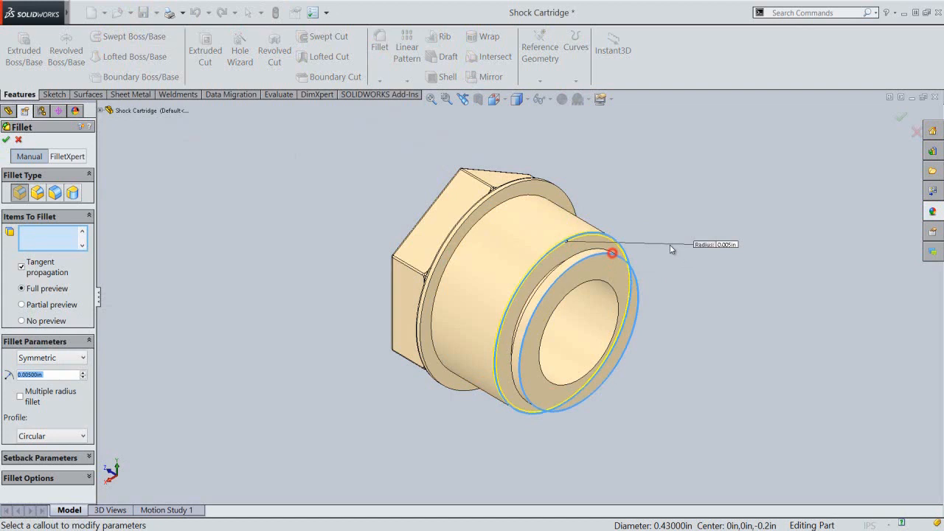
pyautogui.rightClick(737, 197)
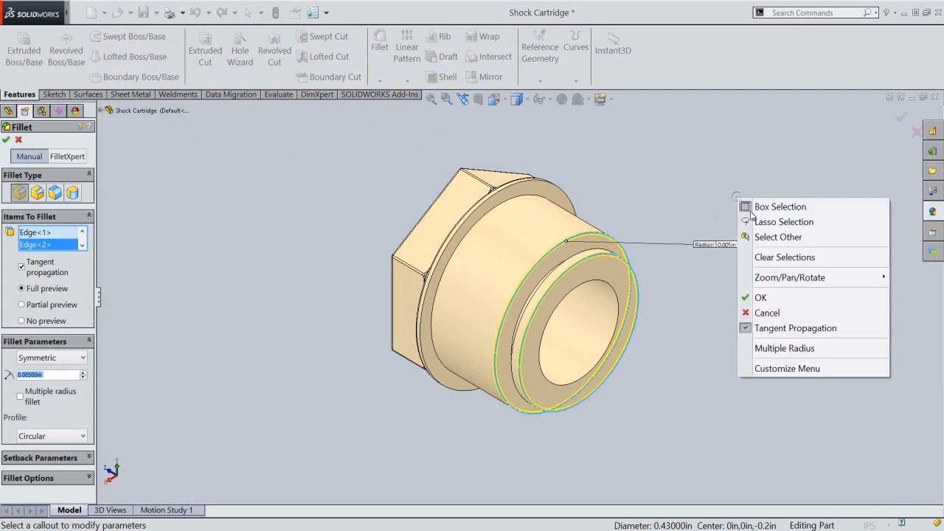
pyautogui.click(759, 297)
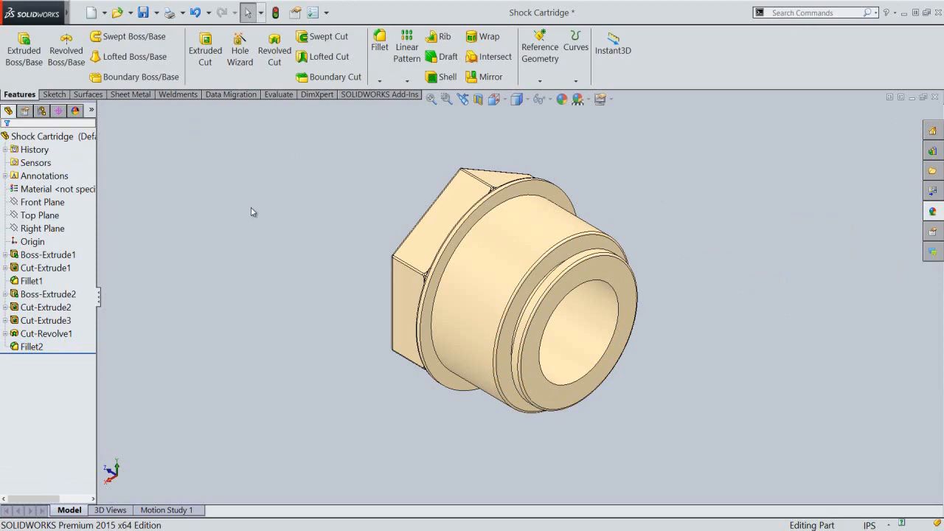
# Step: Add an ANSI Inch 3/8-24 Machine Threads cosmetic thread, Up to Next, from the boss edge at the flange, and save the part
pyautogui.moveTo(71, 15)
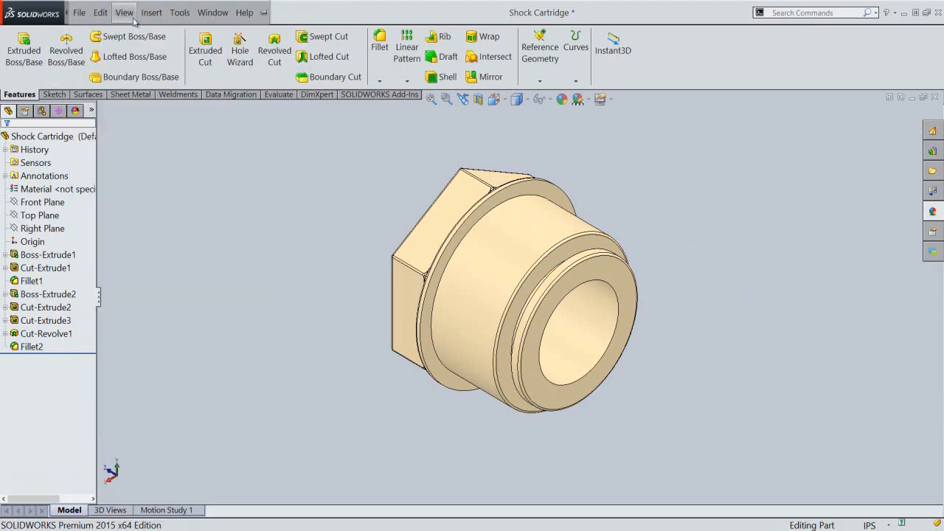
pyautogui.click(150, 12)
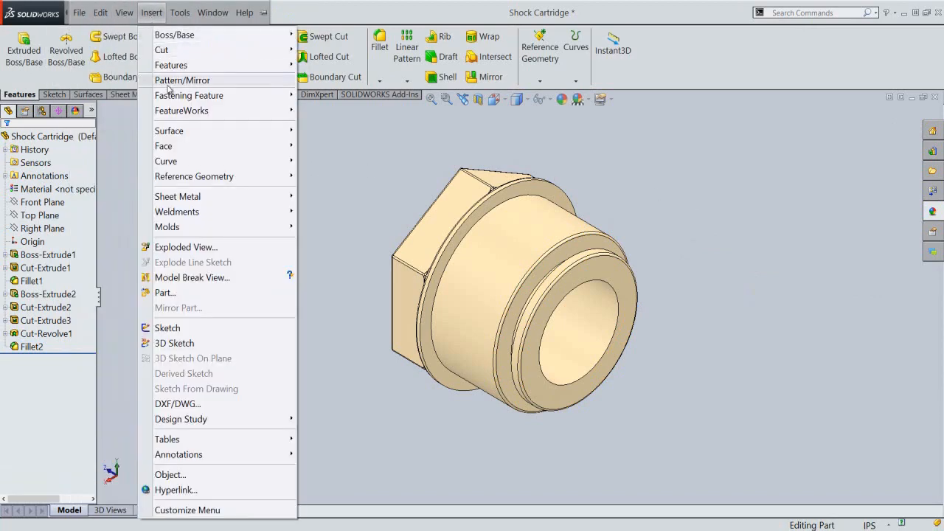
pyautogui.moveTo(217, 463)
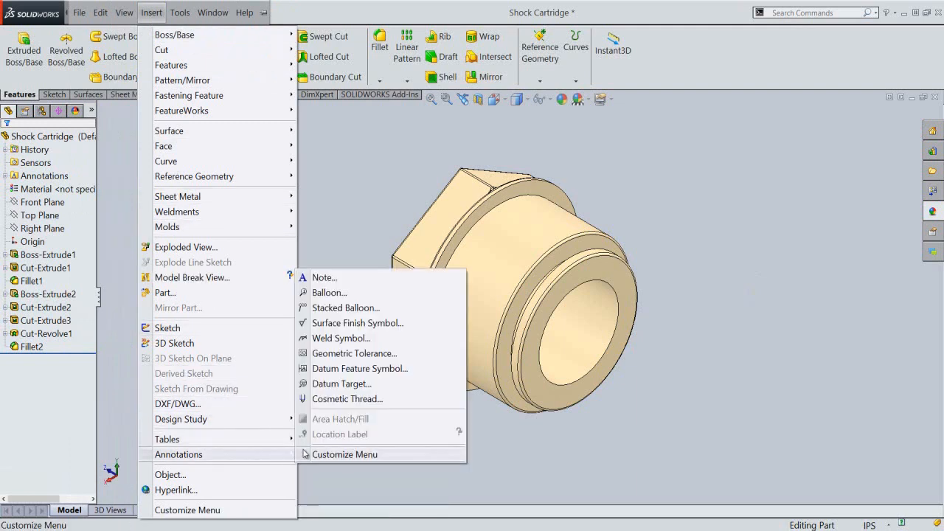
pyautogui.click(347, 400)
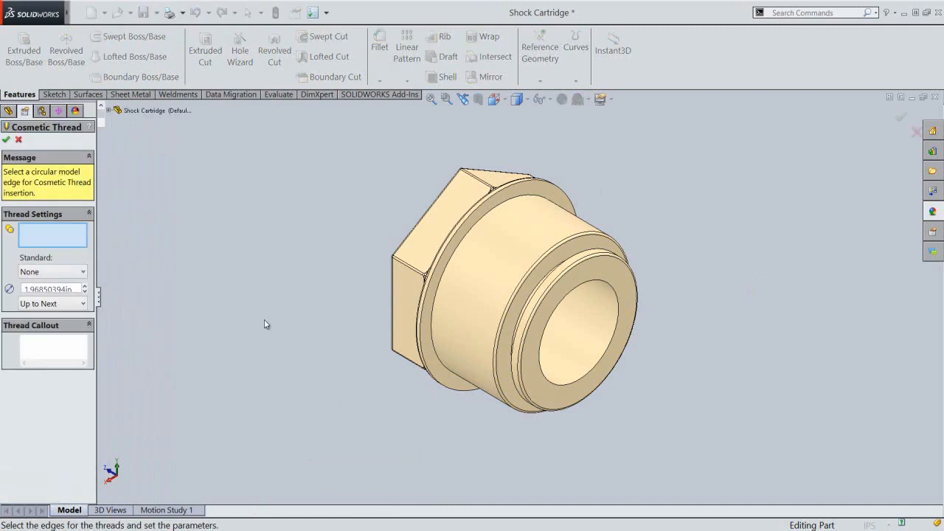
pyautogui.click(74, 270)
pyautogui.click(70, 295)
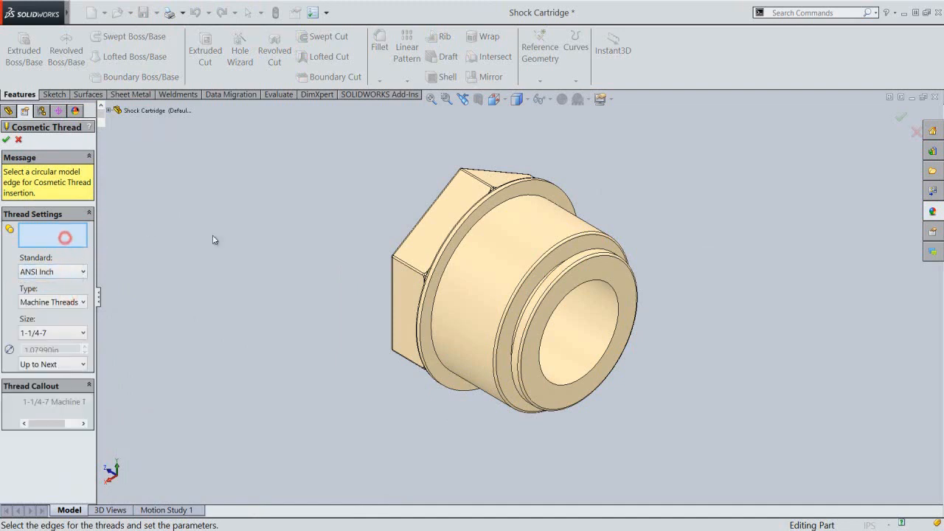
pyautogui.click(454, 254)
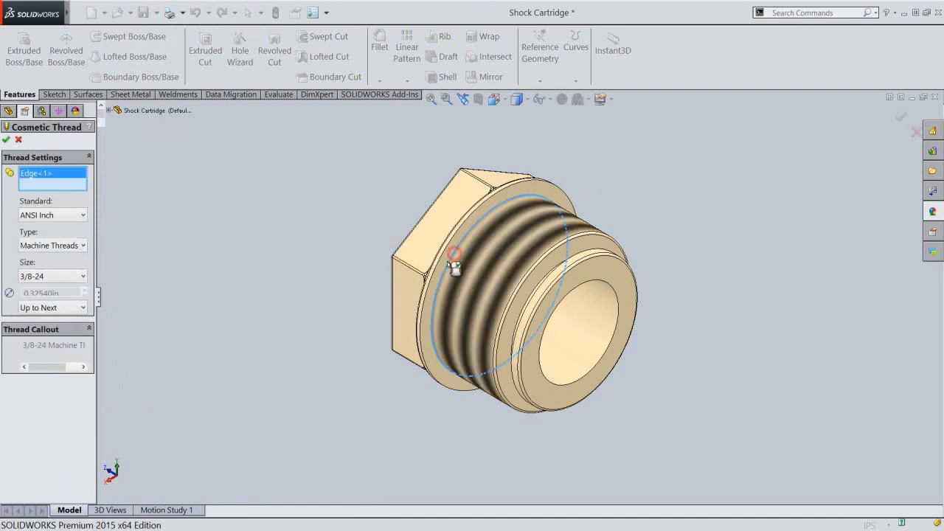
pyautogui.rightClick(122, 250)
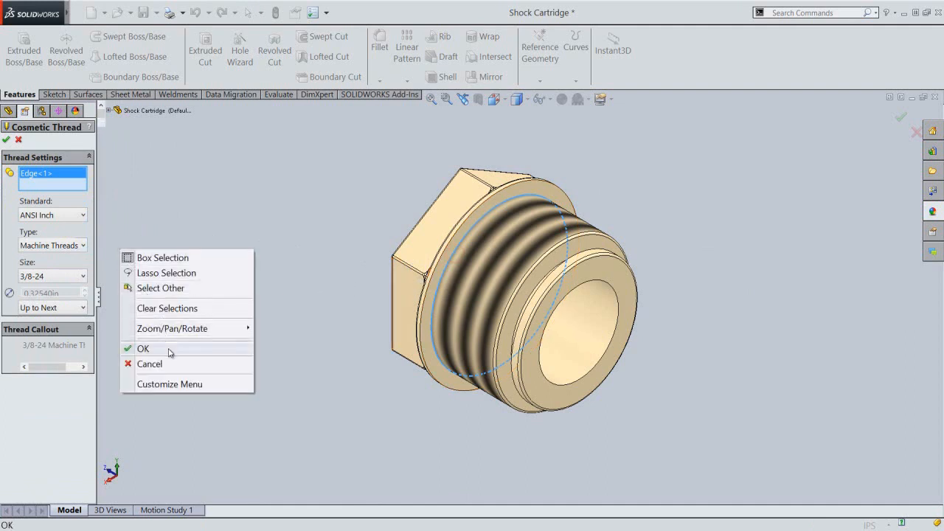
pyautogui.click(141, 348)
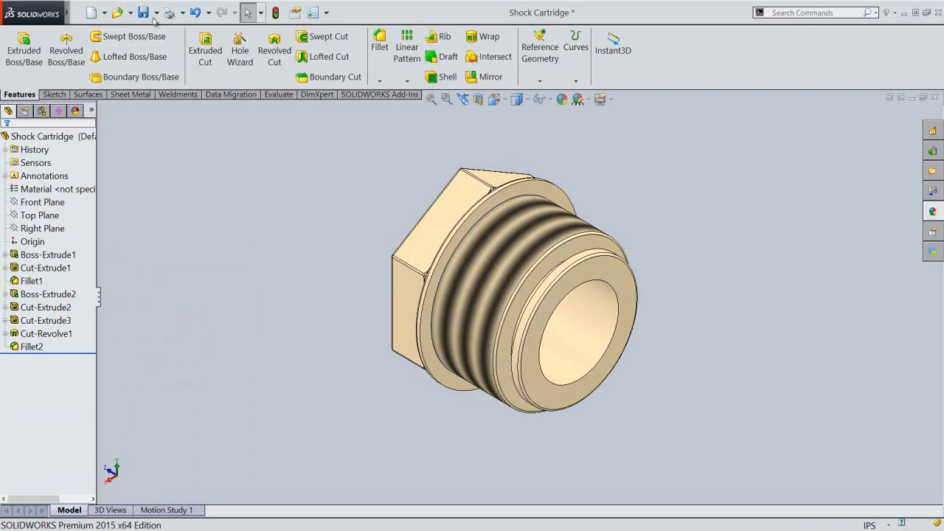
pyautogui.click(144, 13)
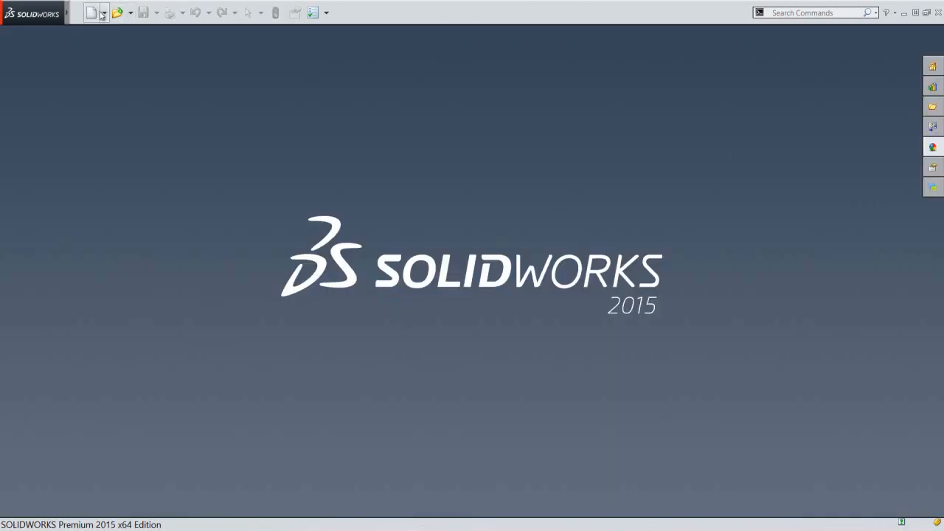
# Step: Create a new part from the first template in the Tutorial set and select its Front Plane
pyautogui.click(101, 14)
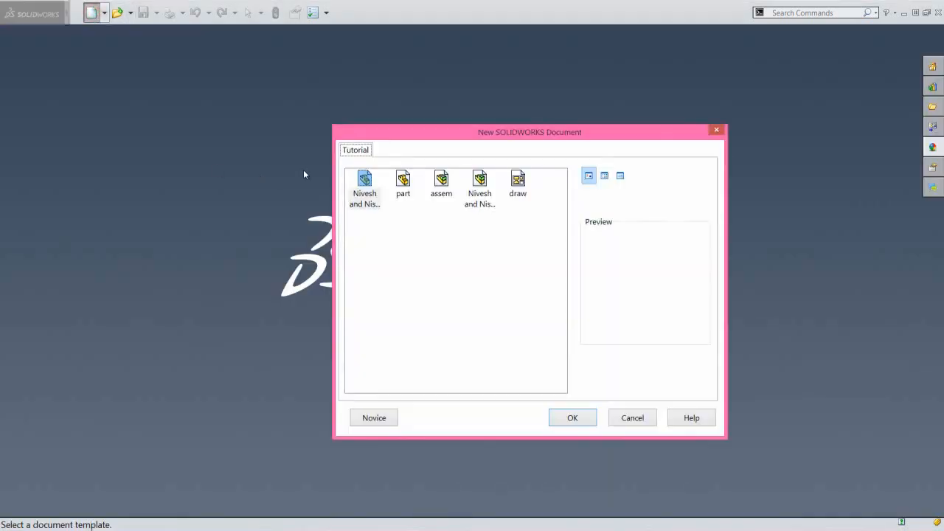
pyautogui.doubleClick(366, 186)
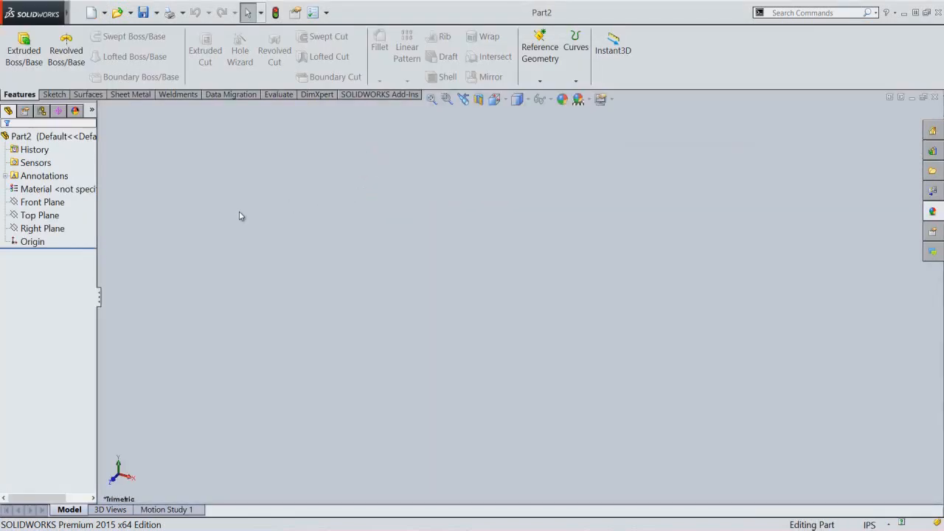
pyautogui.click(42, 203)
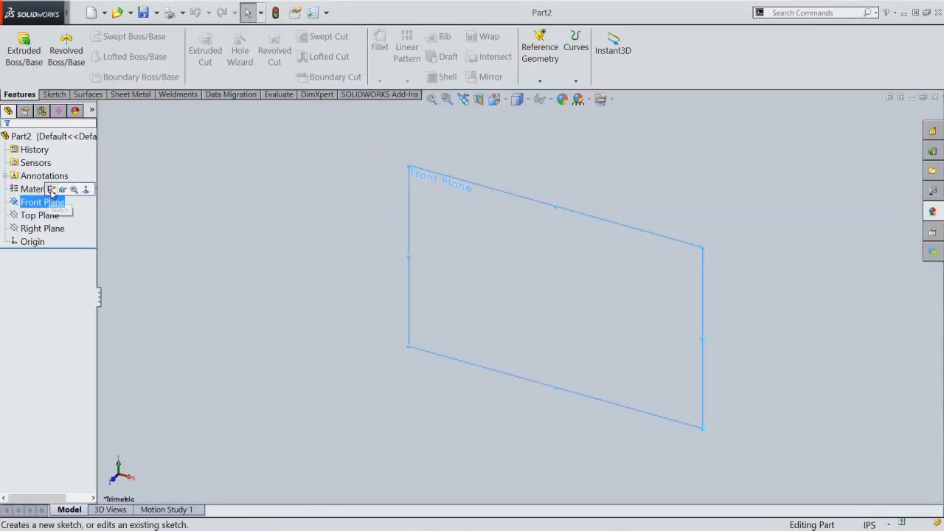
# Step: Start a sketch on the Front Plane and draw an infinite vertical construction line through the origin
pyautogui.click(52, 190)
pyautogui.rightClick(288, 198)
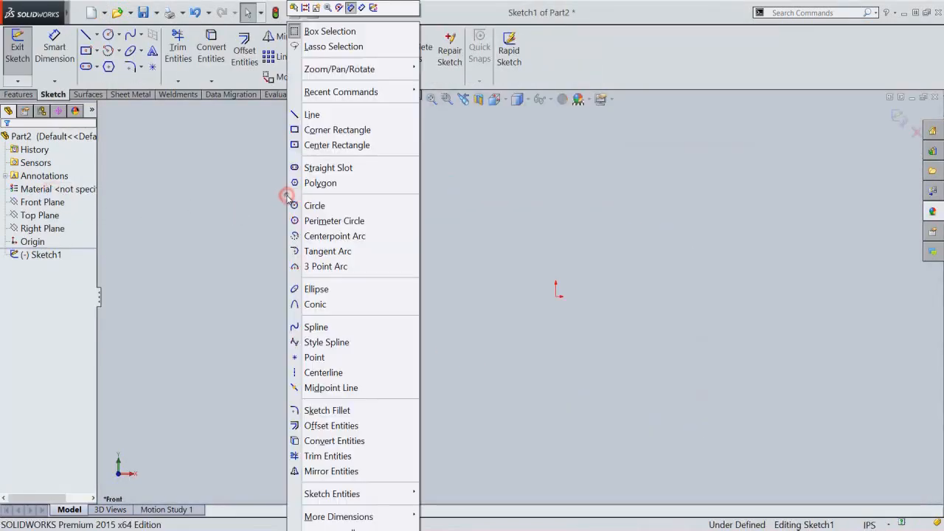
pyautogui.click(322, 373)
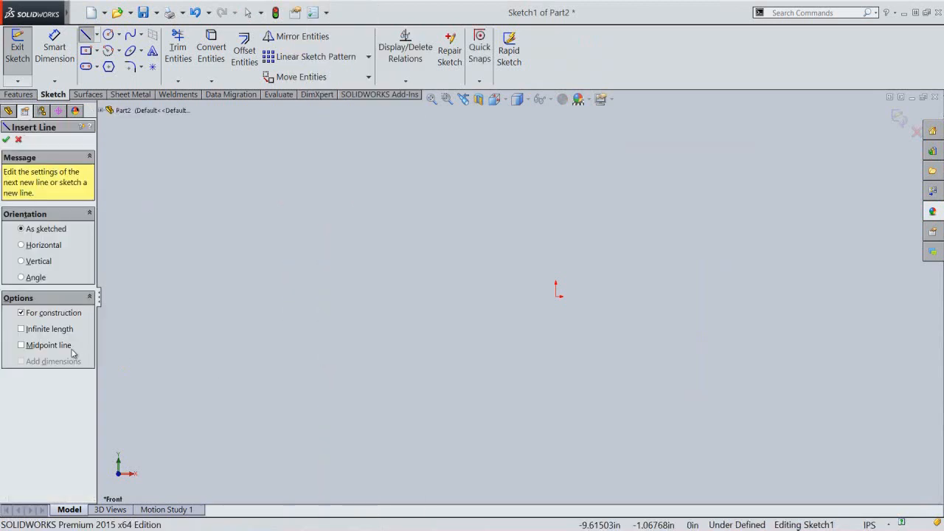
pyautogui.click(23, 261)
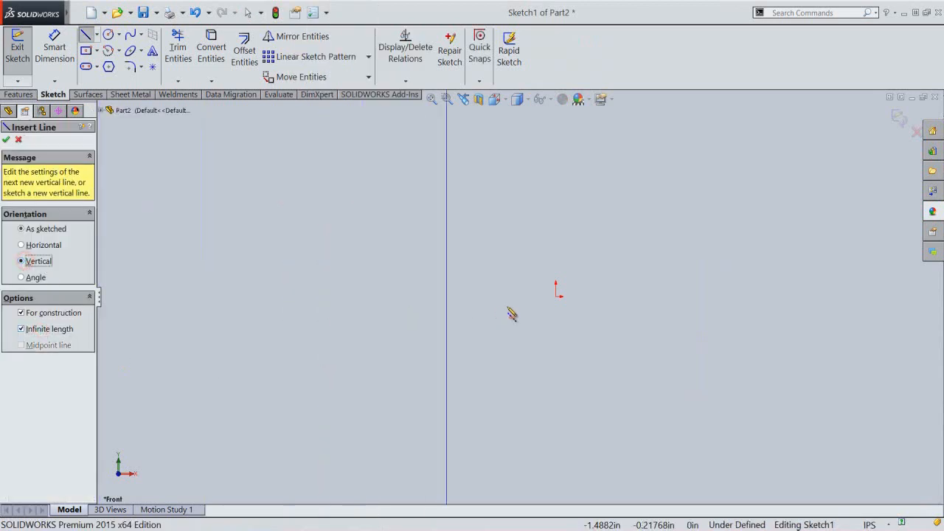
pyautogui.click(557, 298)
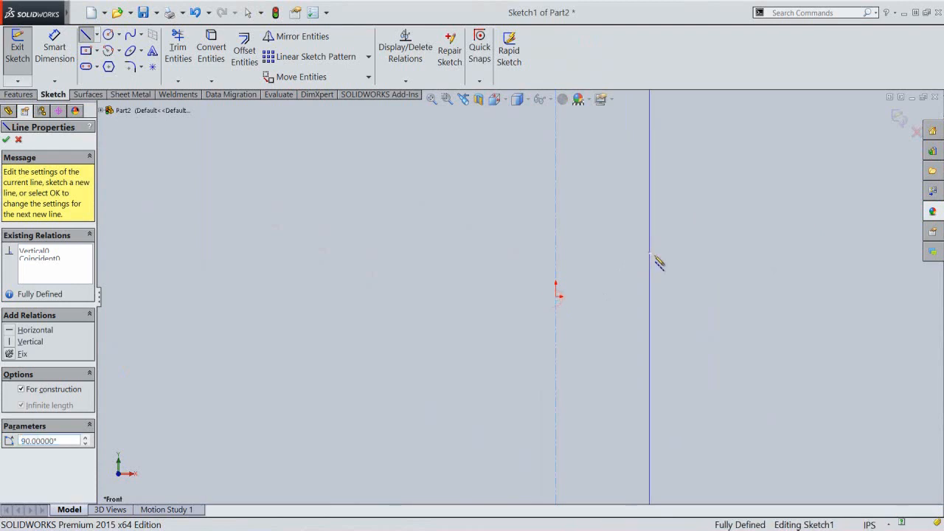
pyautogui.rightClick(652, 256)
pyautogui.click(685, 259)
# Step: Sketch a 0.0625 in diameter circle level with the origin, centred about 1.89 in to its right
pyautogui.rightClick(647, 287)
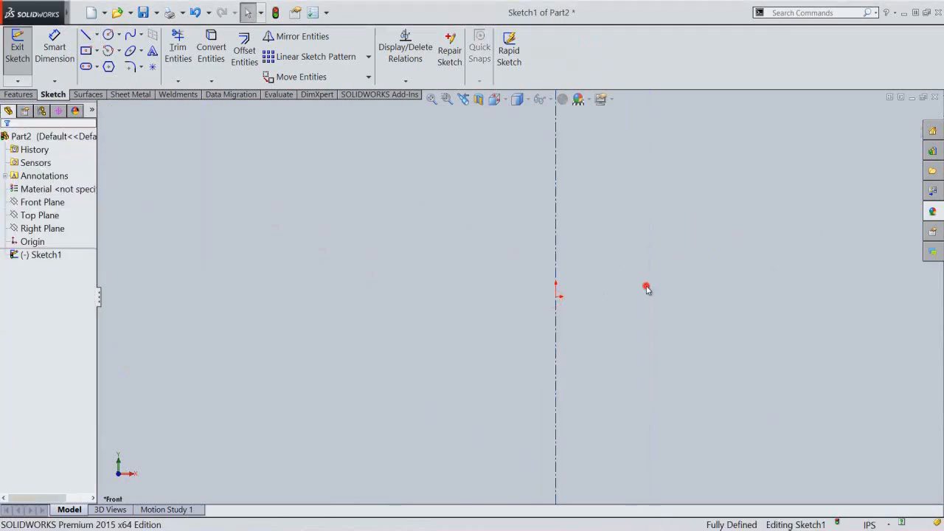
pyautogui.click(671, 205)
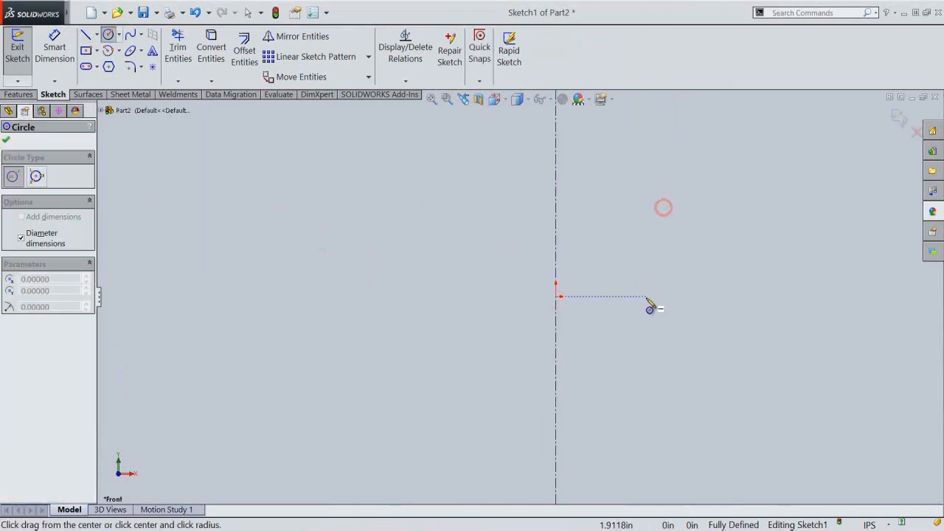
pyautogui.click(645, 297)
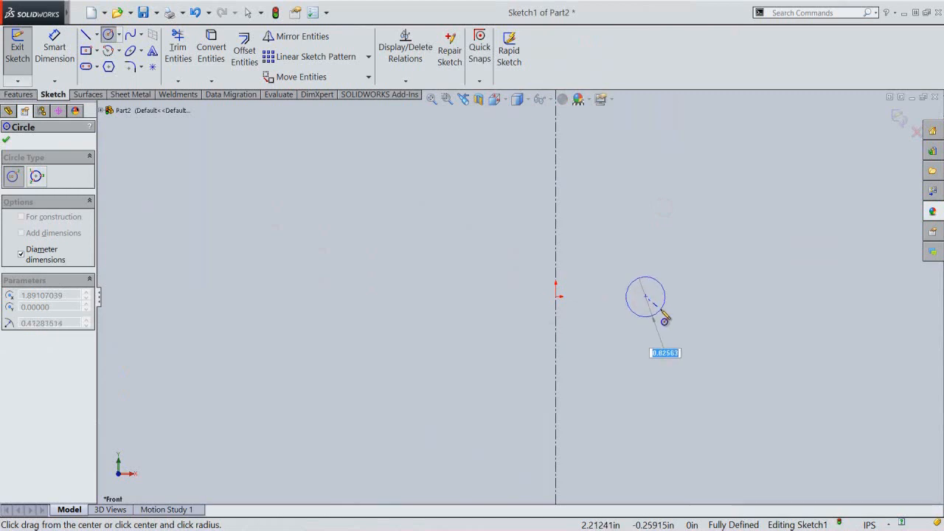
pyautogui.press('Return')
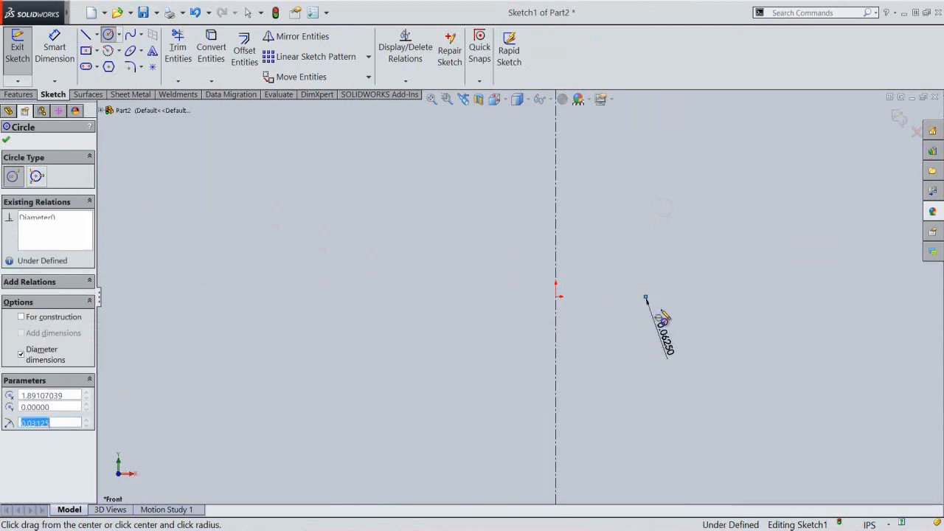
# Step: Dimension the distance between the vertical centerline and the circle's center as 0.094 in
pyautogui.rightClick(661, 310)
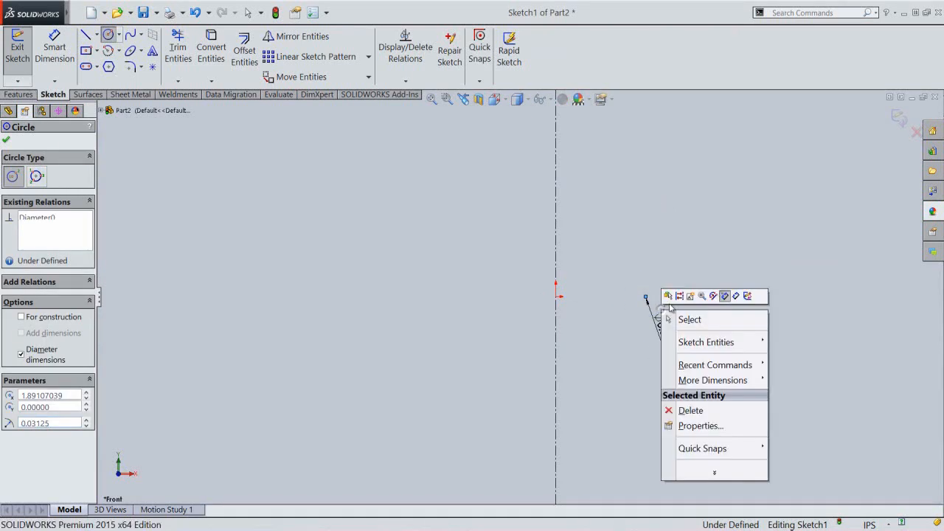
pyautogui.click(734, 296)
pyautogui.scroll(-2, 623, 314)
pyautogui.click(526, 316)
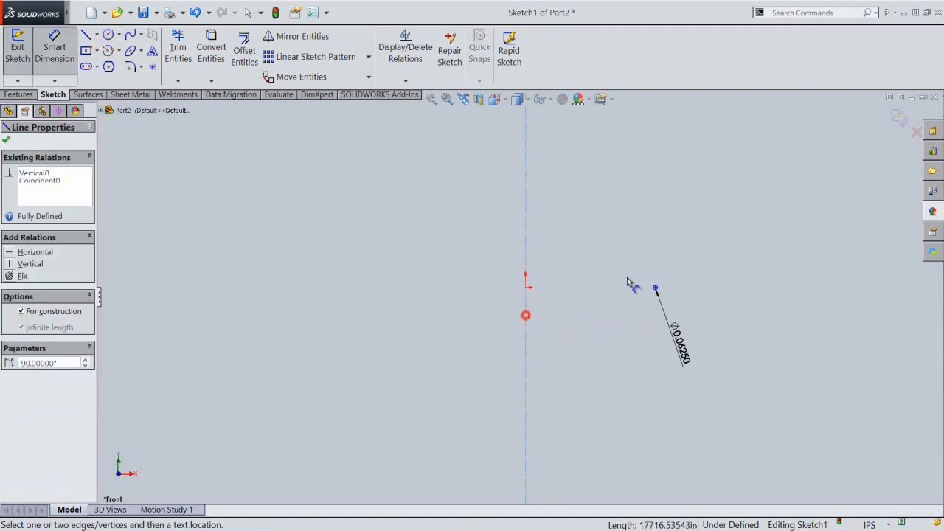
pyautogui.scroll(-2, 634, 286)
pyautogui.click(657, 301)
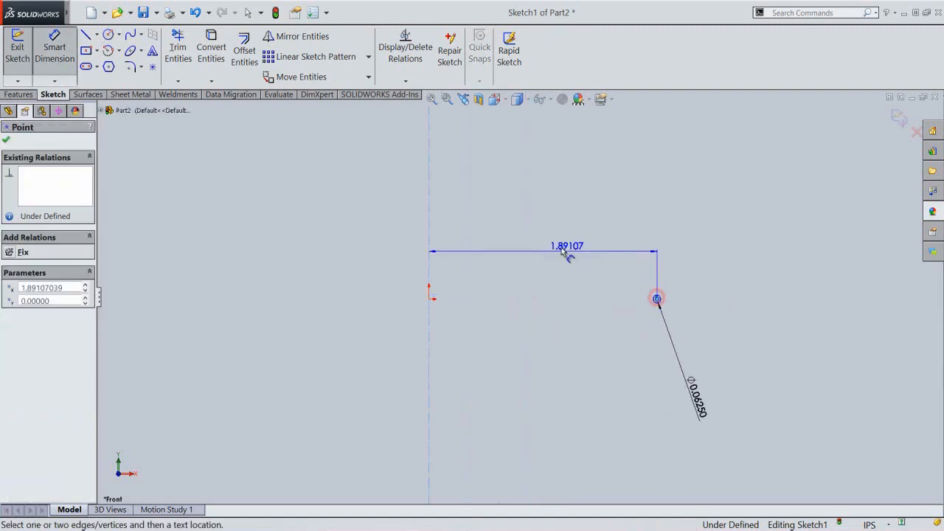
pyautogui.click(562, 251)
pyautogui.write('.094')
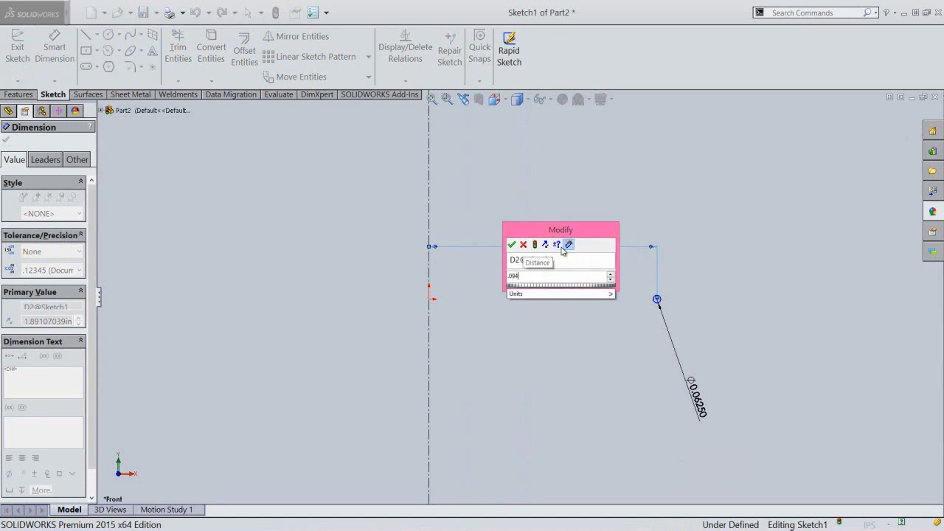
pyautogui.press('Return')
pyautogui.click(562, 248)
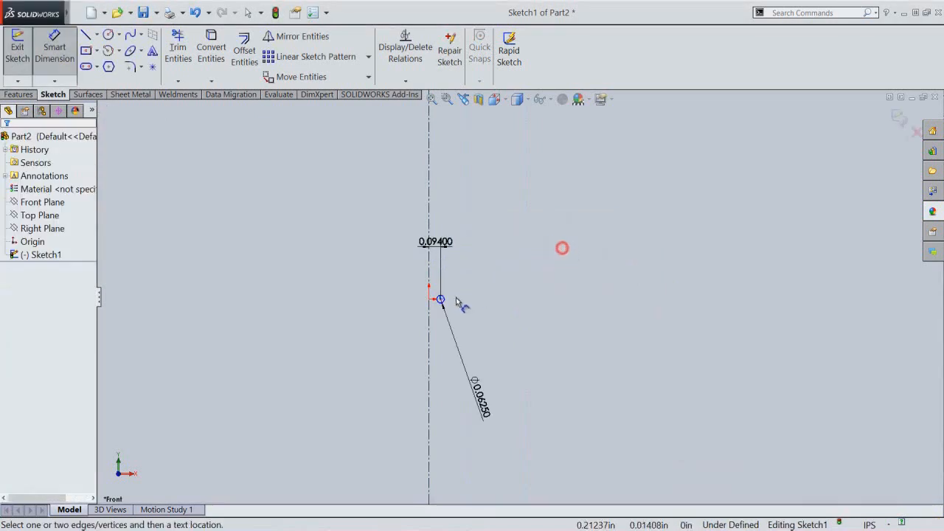
# Step: Add a horizontal relation between the origin and the circle's center, and exit the sketch
pyautogui.scroll(-4, 411, 288)
pyautogui.rightClick(518, 275)
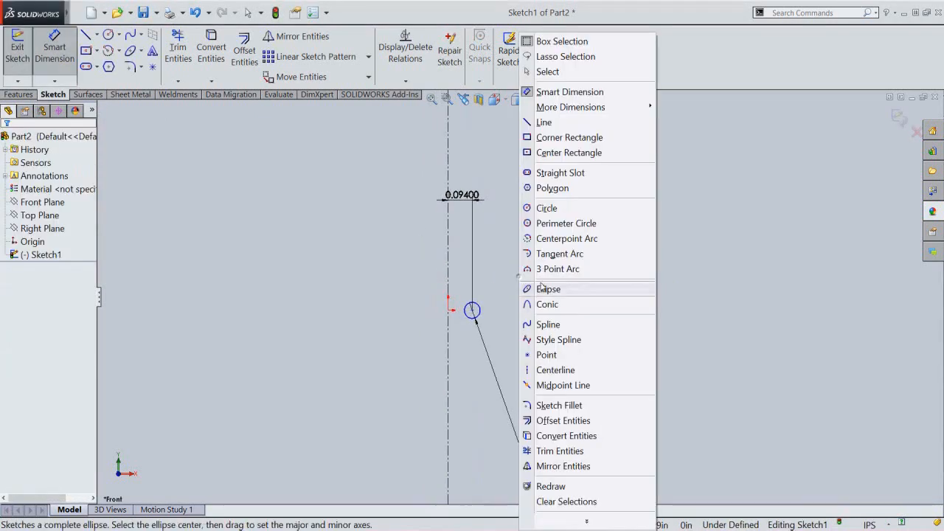
pyautogui.click(550, 72)
pyautogui.click(448, 310)
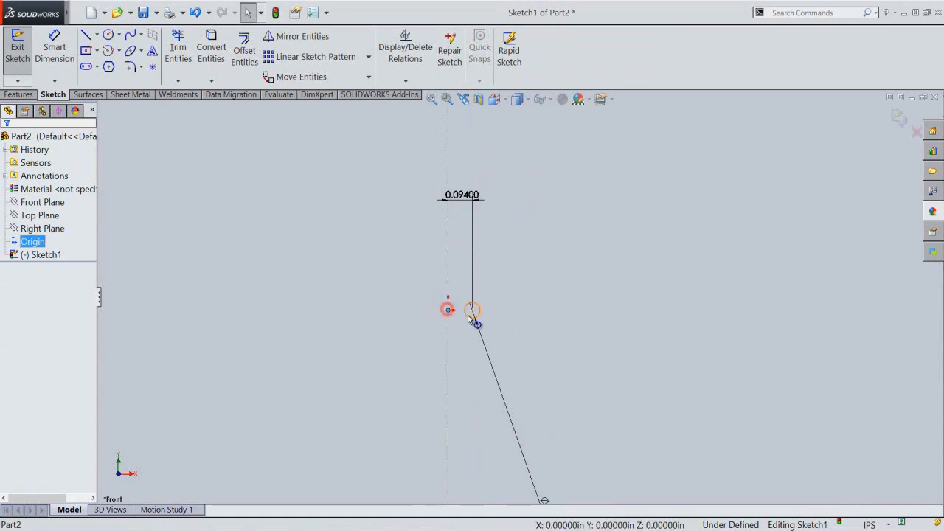
pyautogui.keyDown('ctrl'); pyautogui.click(472, 311); pyautogui.keyUp('ctrl')
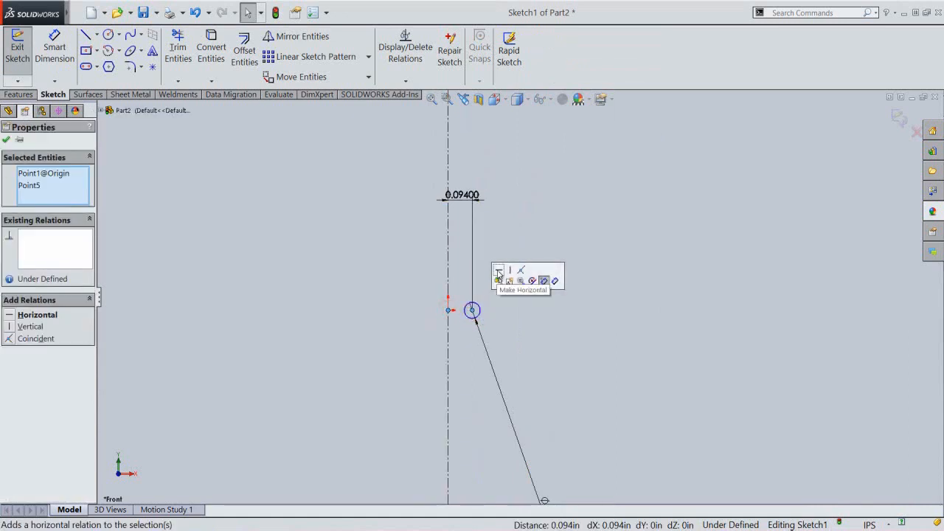
pyautogui.click(497, 270)
pyautogui.click(524, 245)
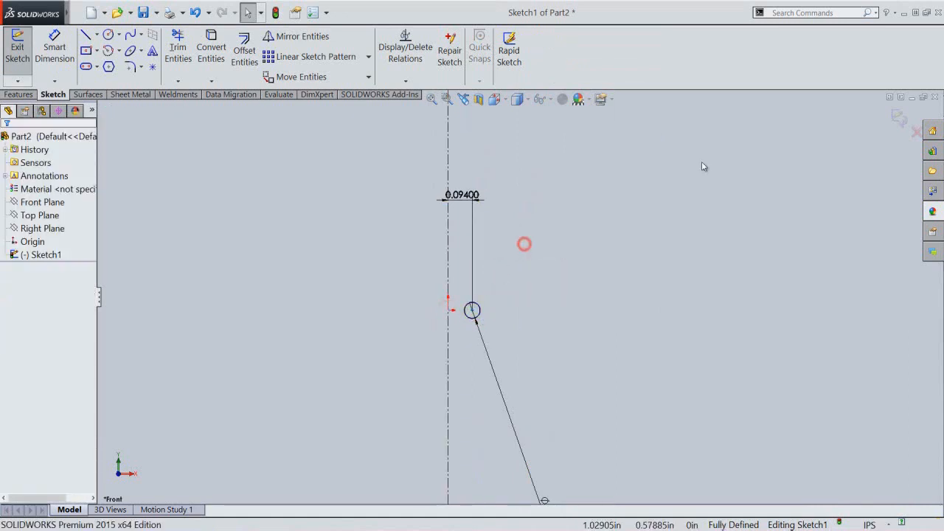
pyautogui.click(893, 118)
# Step: Revolve the circle sketch 360 degrees about the vertical centerline into a solid ring
pyautogui.click(494, 99)
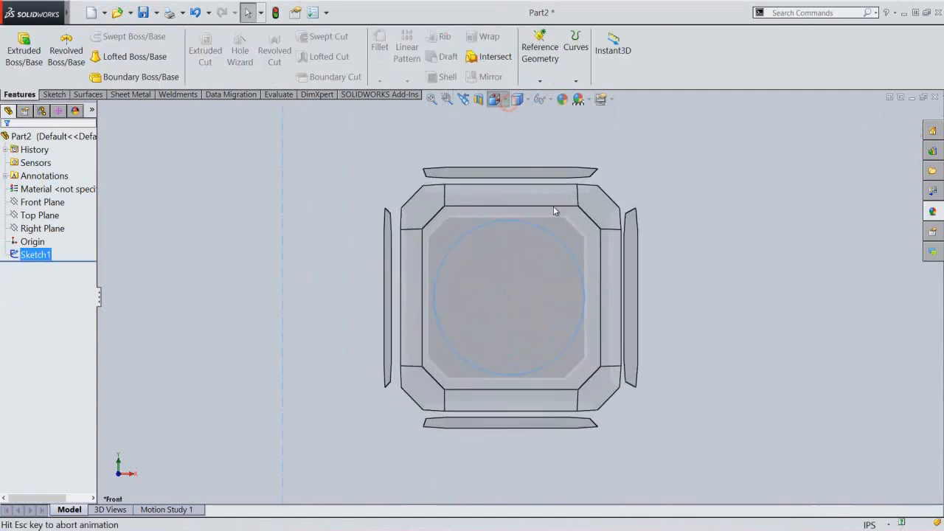
pyautogui.click(602, 194)
pyautogui.click(527, 252)
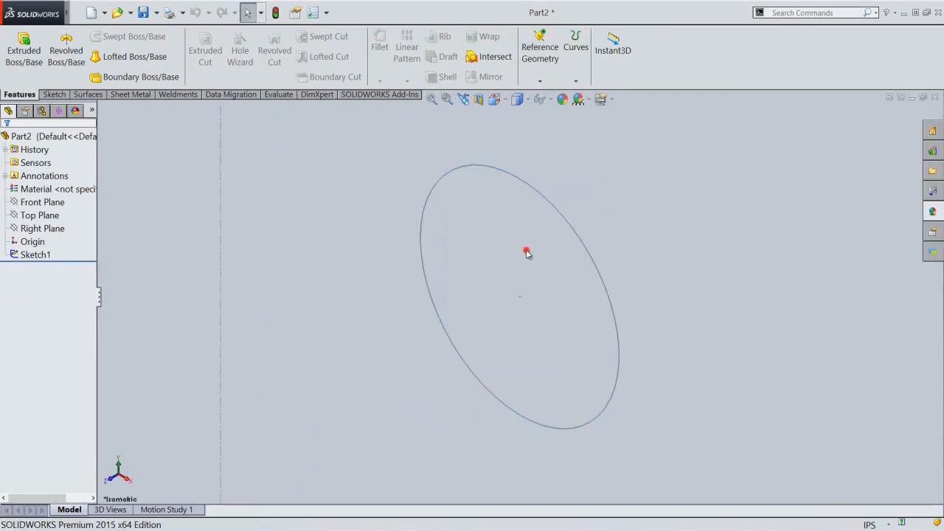
pyautogui.click(266, 193)
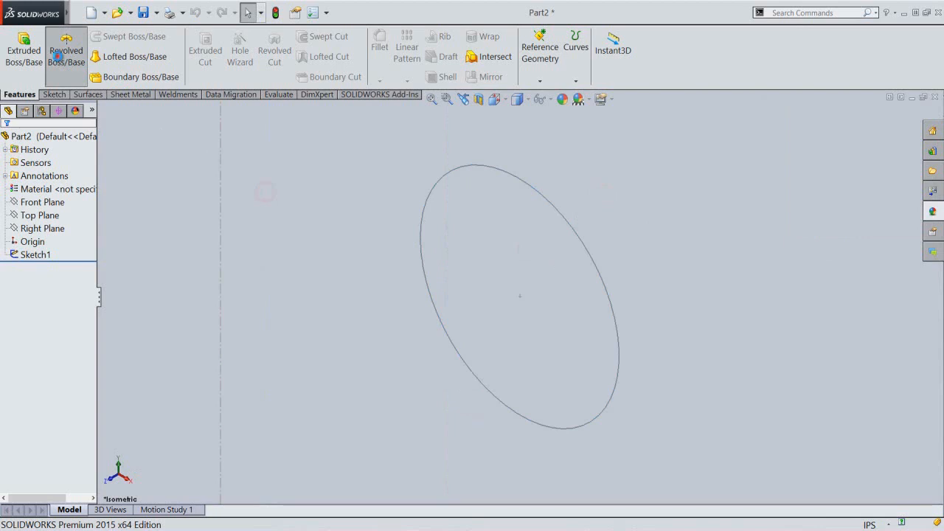
pyautogui.click(57, 56)
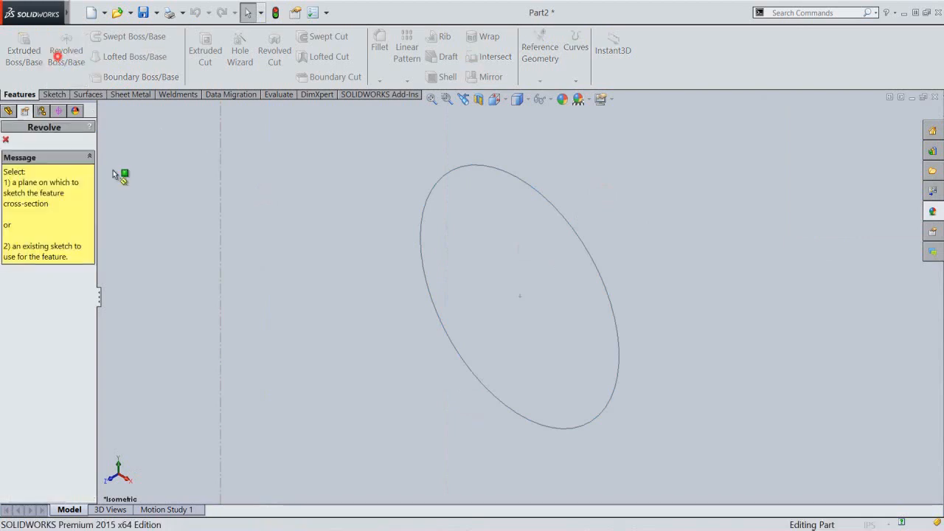
pyautogui.click(220, 236)
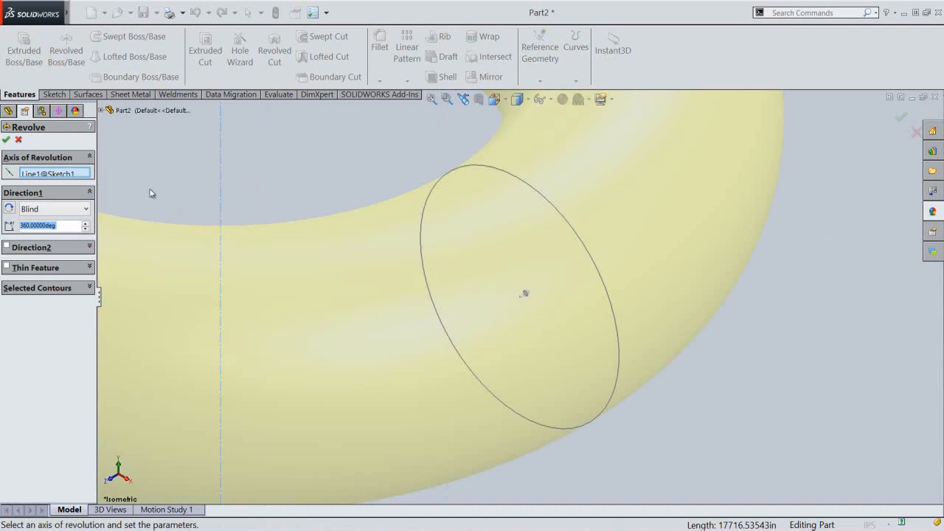
pyautogui.click(7, 140)
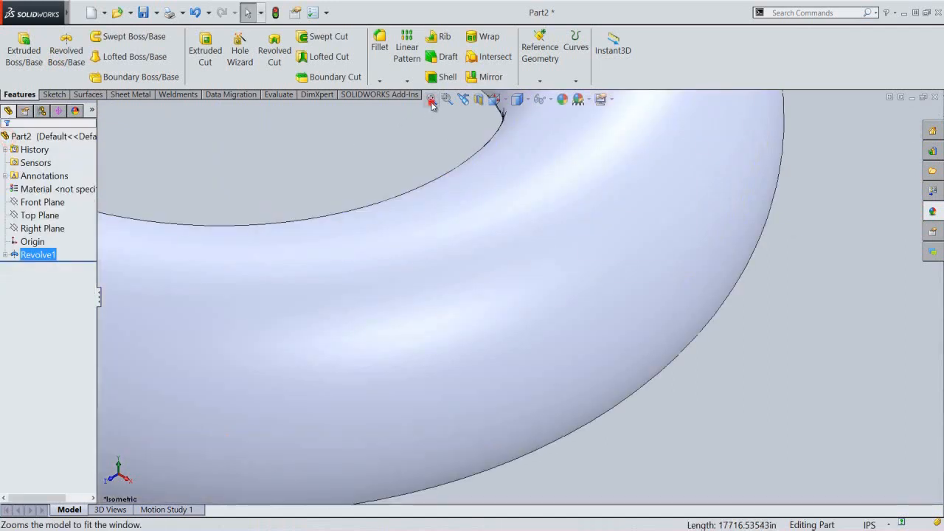
pyautogui.click(431, 99)
# Step: Apply the polished bronze metal appearance to the whole part
pyautogui.click(46, 136)
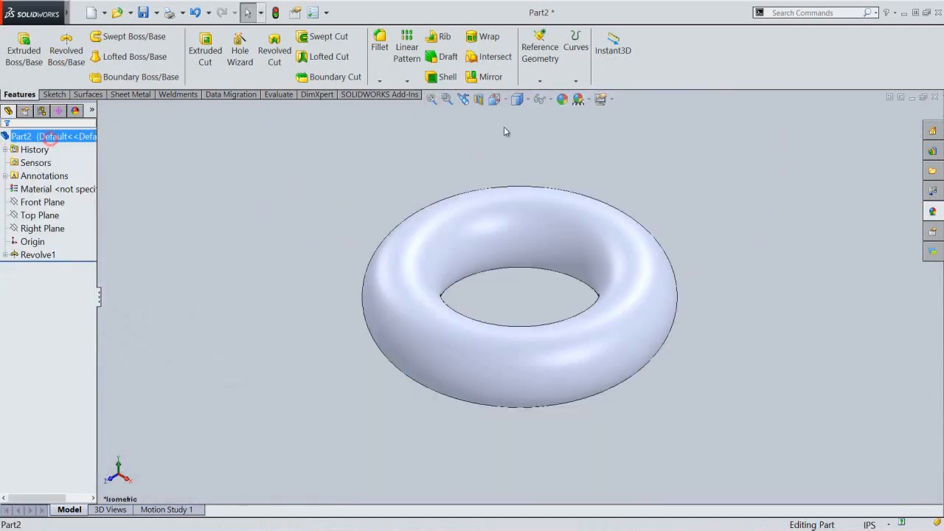
pyautogui.click(561, 104)
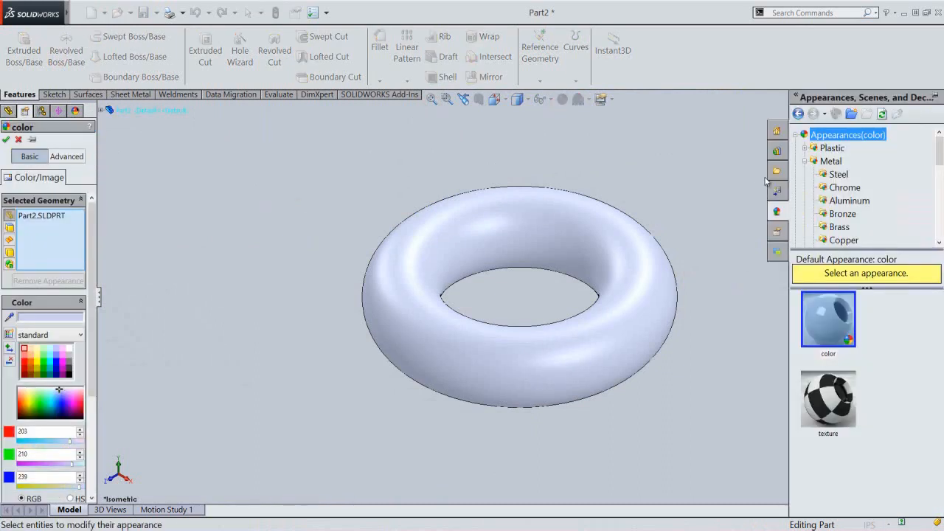
pyautogui.click(841, 213)
pyautogui.click(828, 312)
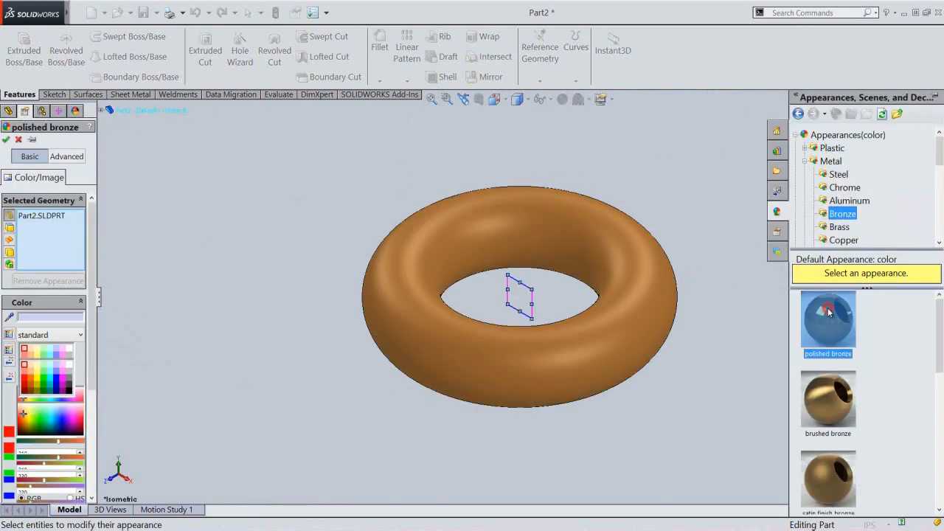
pyautogui.click(7, 140)
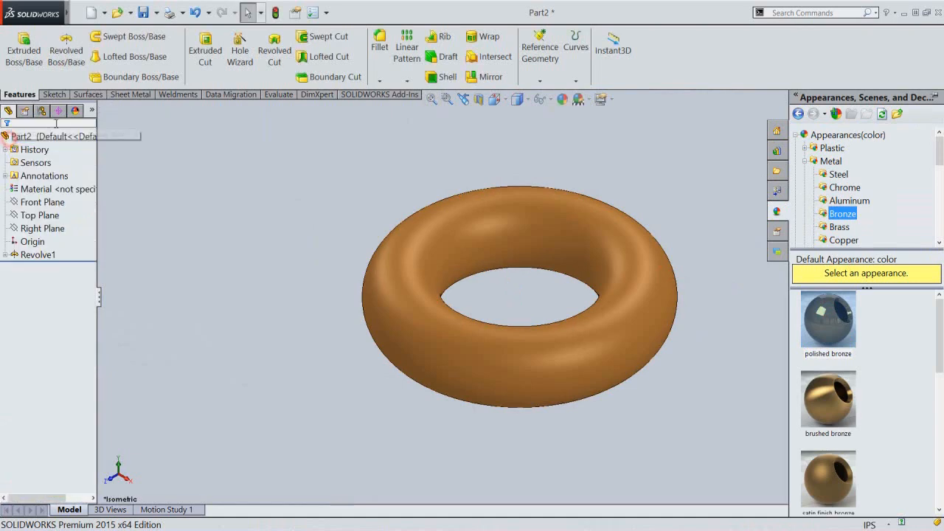
# Step: Set the scene's ambient light intensity to 0.8 and return to the feature tree
pyautogui.click(74, 111)
pyautogui.click(6, 174)
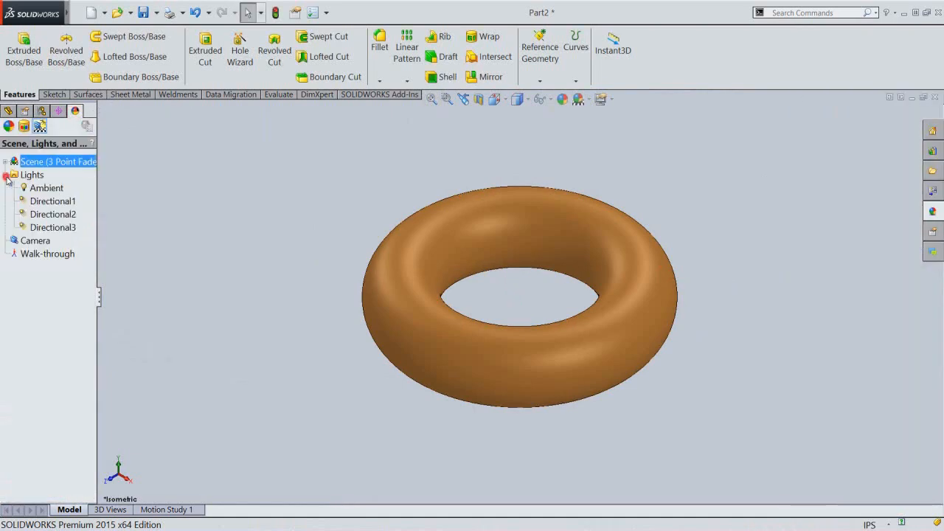
pyautogui.doubleClick(34, 188)
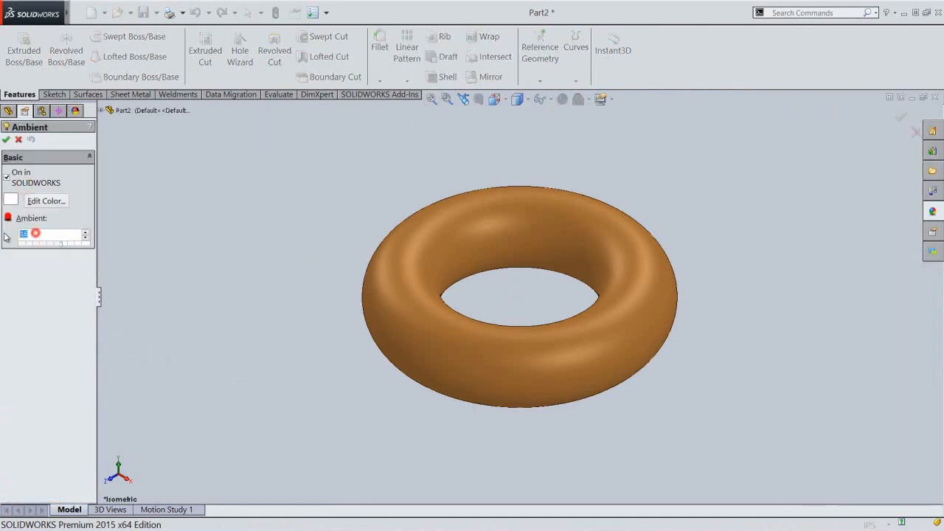
pyautogui.write('.8')
pyautogui.press('Return')
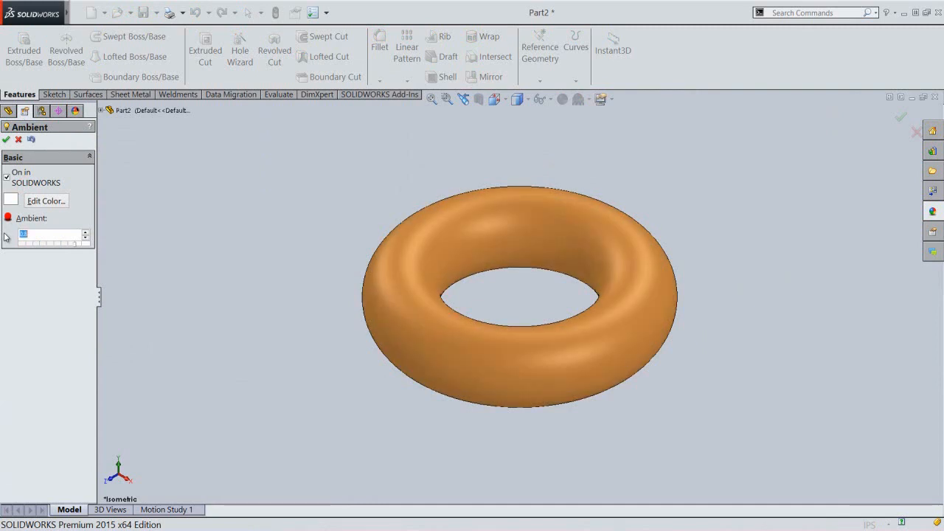
pyautogui.click(6, 140)
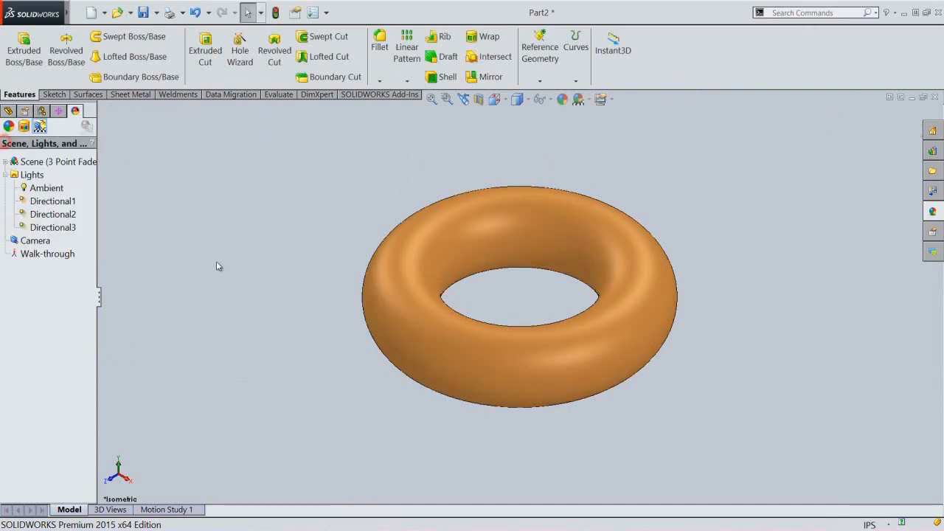
pyautogui.click(8, 111)
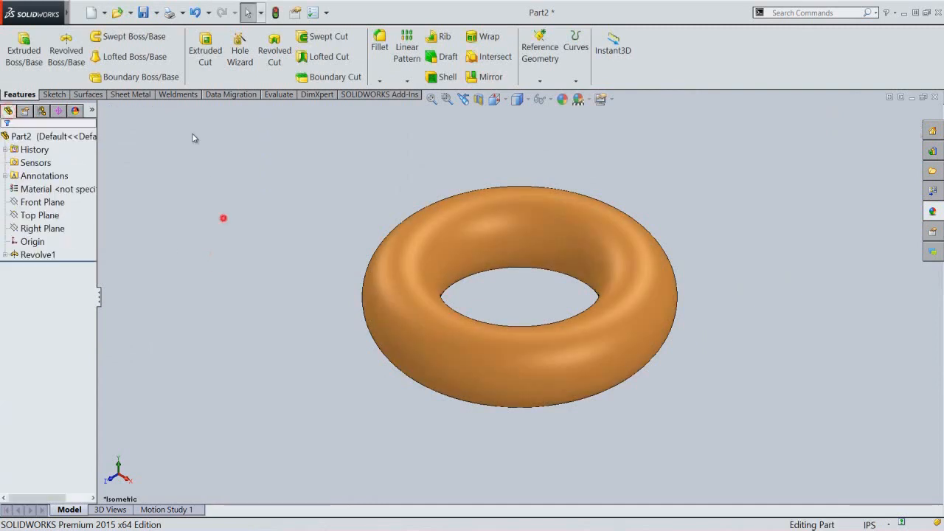
# Step: Save the part as O-Ring in the Miscellaneous Components of 'Suspension' Series-2 folder and close it
pyautogui.click(143, 12)
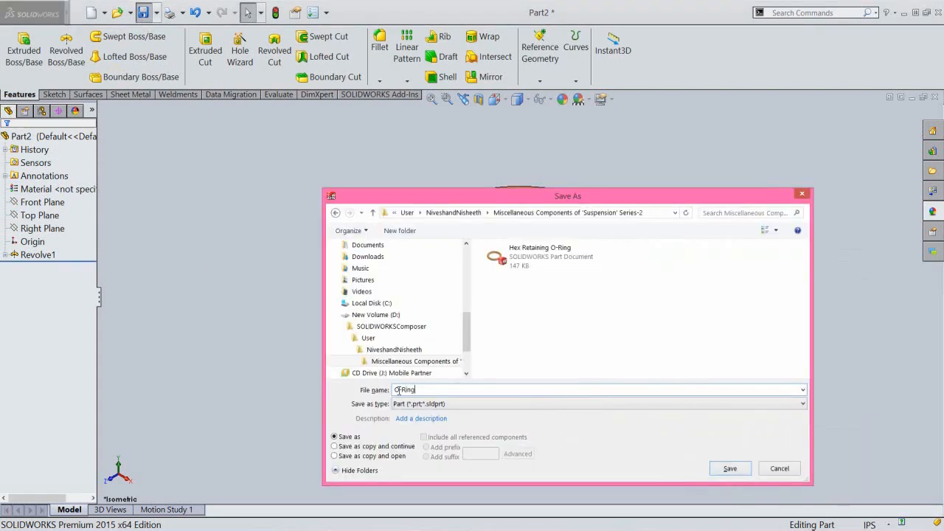
pyautogui.click(727, 469)
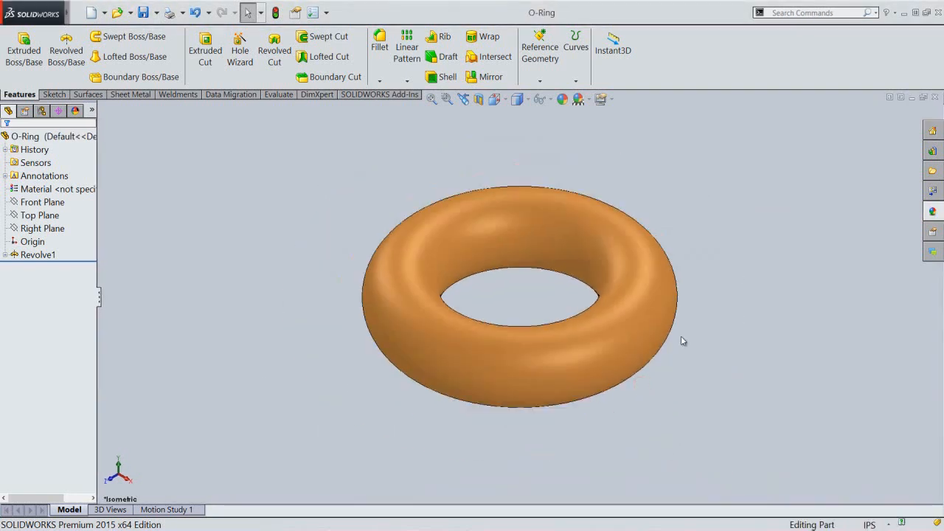
pyautogui.click(935, 97)
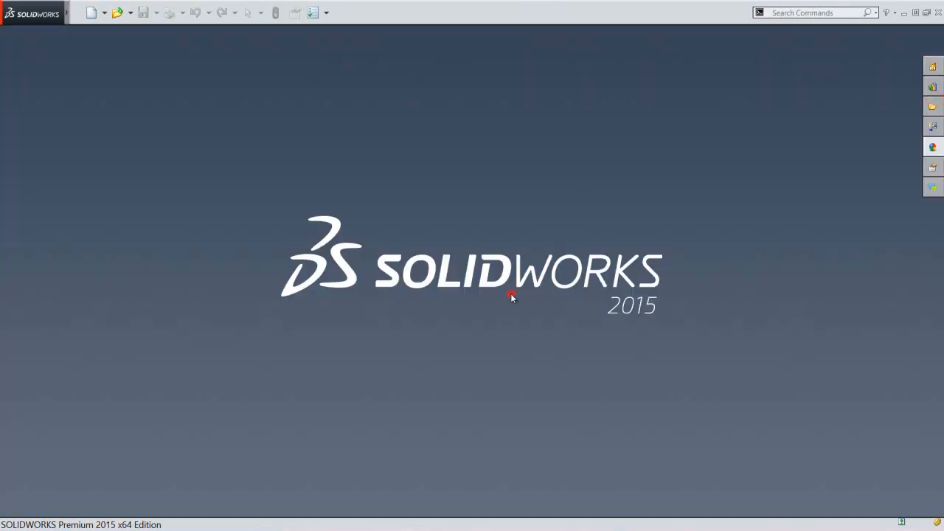
# Step: Create a new part from the first template in the Tutorial set and start a sketch on the Front Plane
pyautogui.click(88, 11)
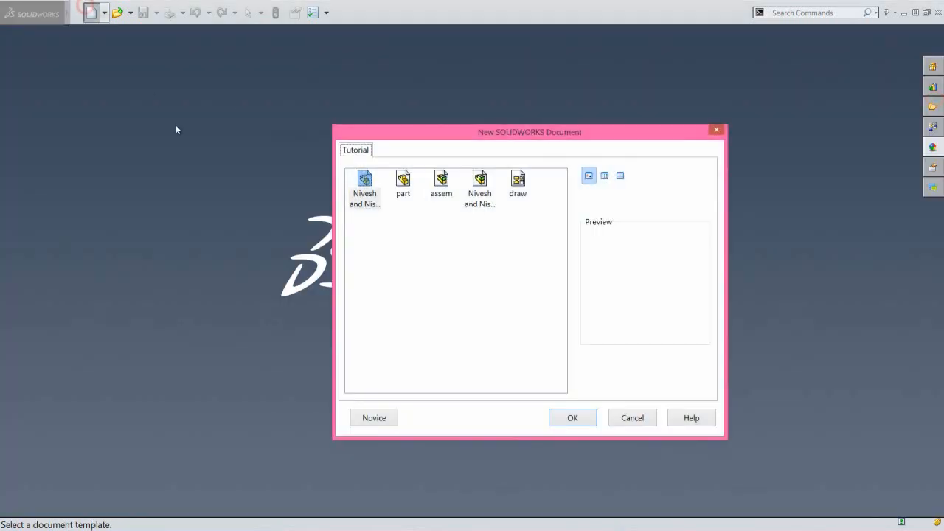
pyautogui.doubleClick(364, 186)
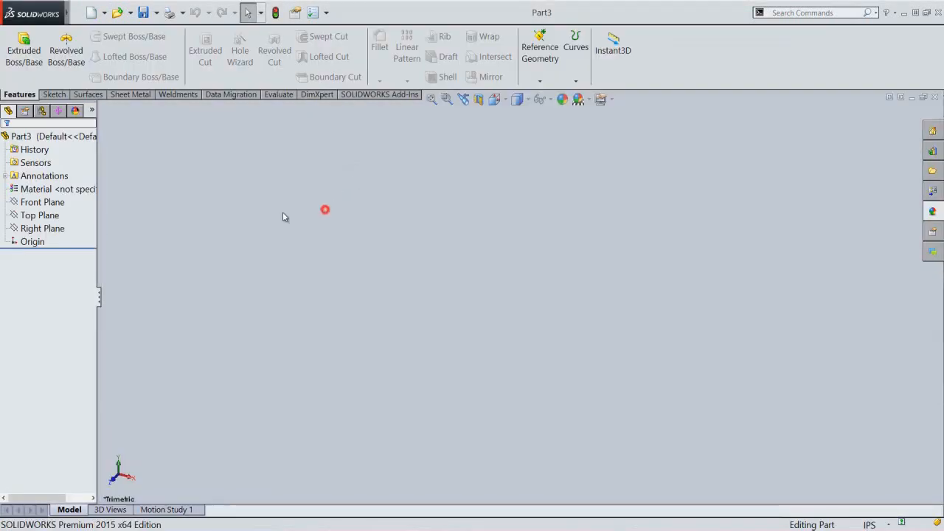
pyautogui.click(53, 204)
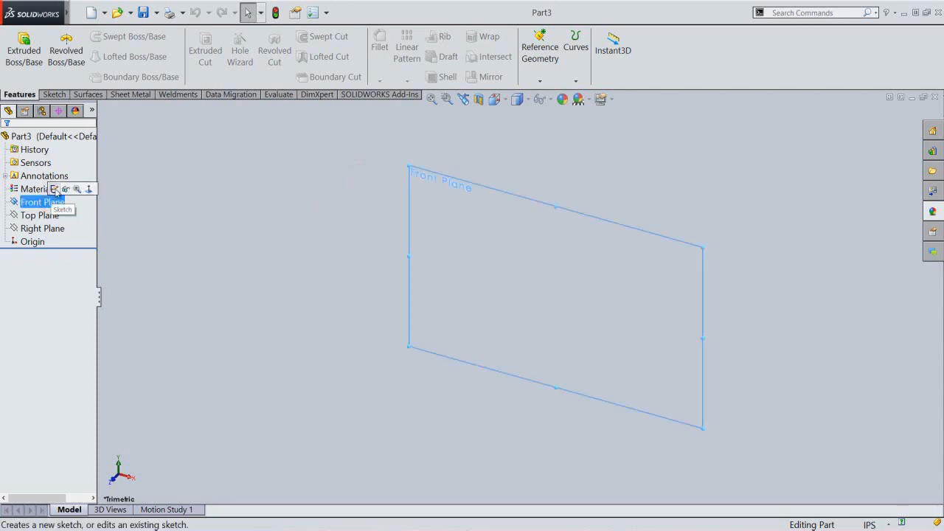
pyautogui.click(54, 190)
# Step: Draw a vertical construction line of infinite length through the origin
pyautogui.click(445, 169)
pyautogui.rightClick(445, 169)
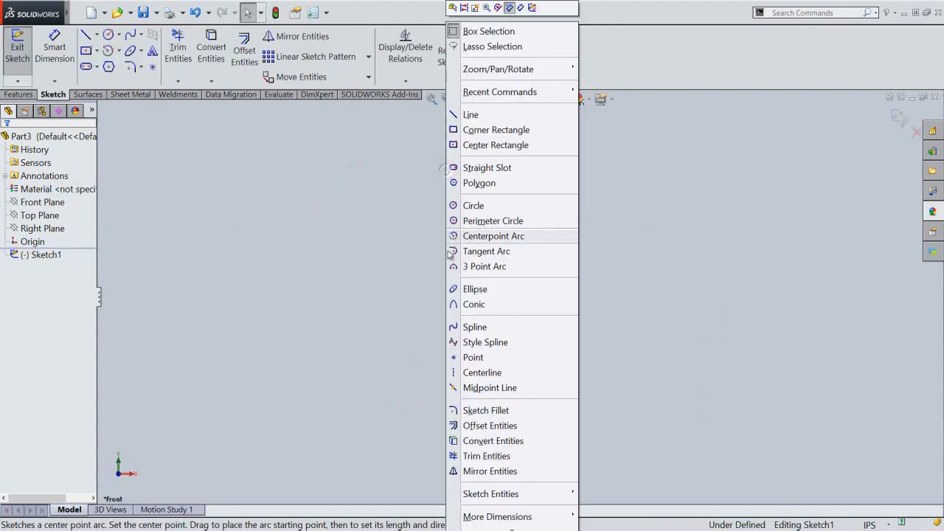
pyautogui.click(467, 372)
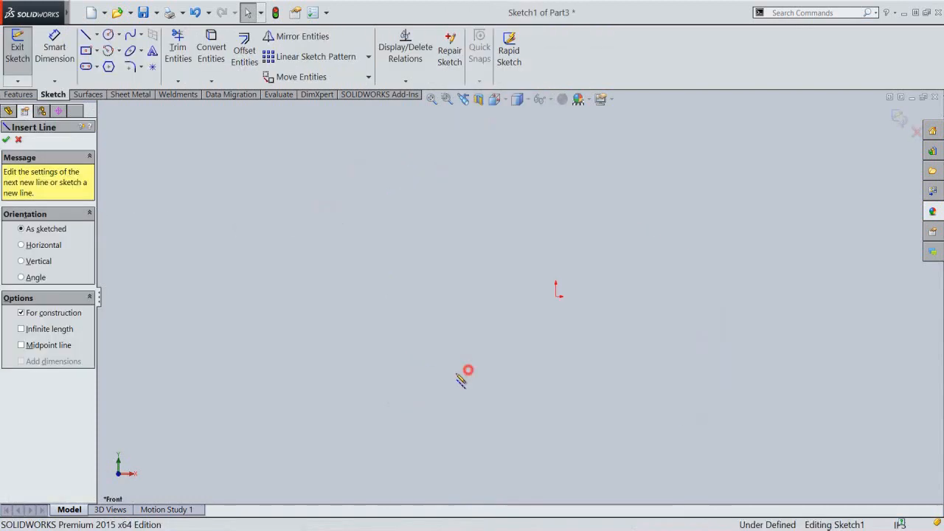
pyautogui.click(38, 261)
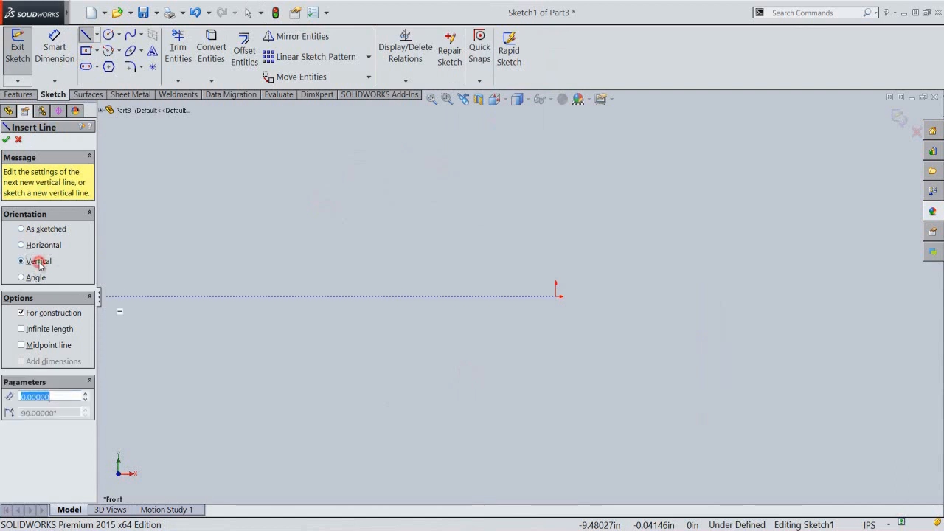
pyautogui.click(45, 331)
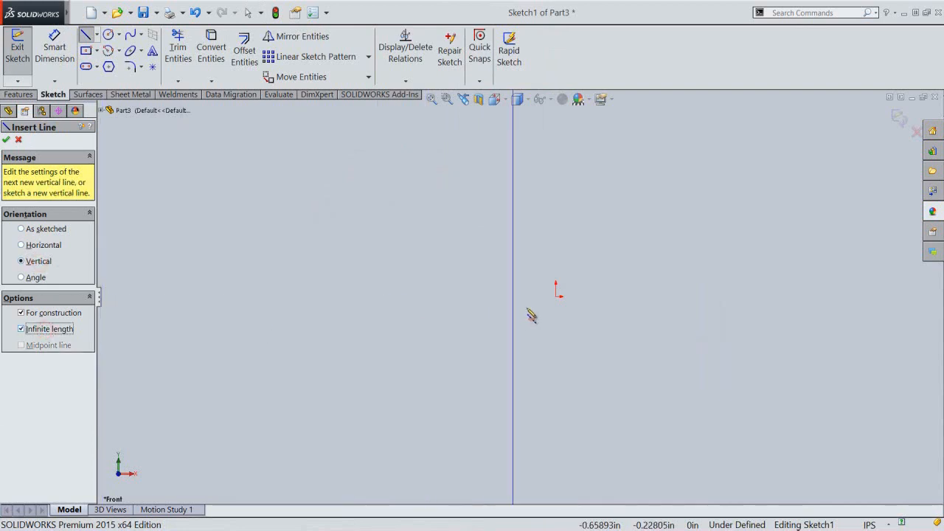
pyautogui.click(558, 297)
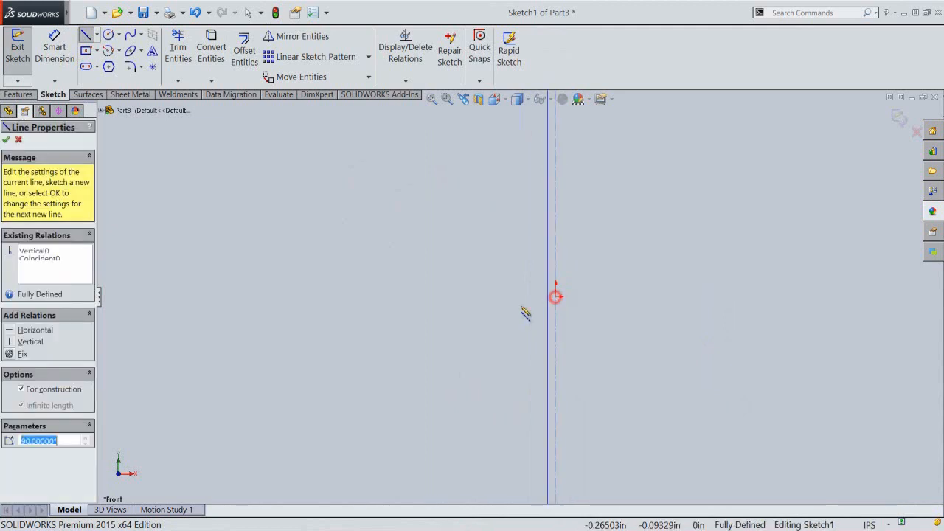
pyautogui.click(6, 139)
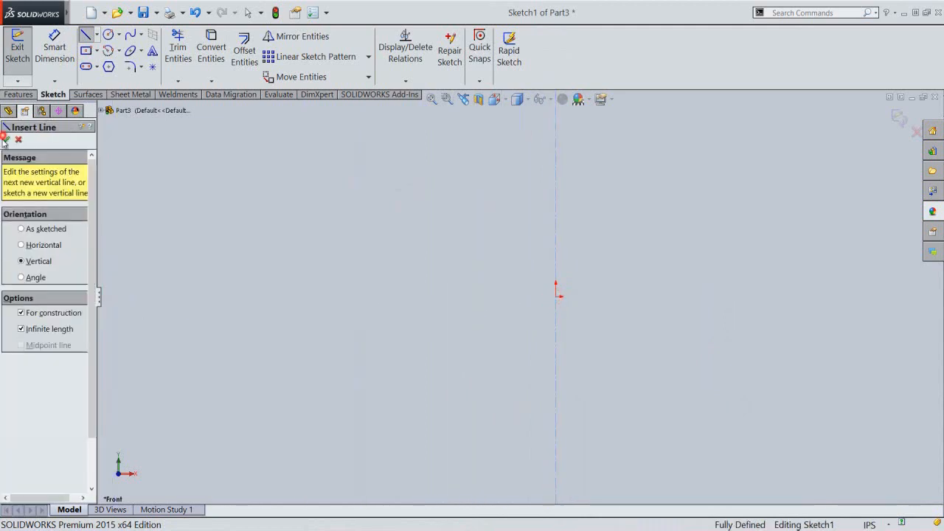
# Step: Add a horizontal construction line of infinite length through the origin and finish the centerlines
pyautogui.click(37, 246)
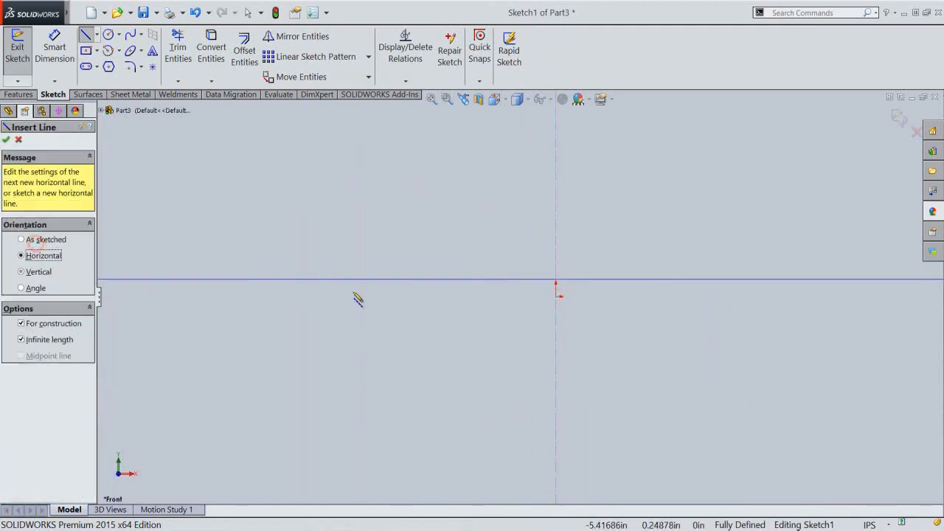
pyautogui.click(558, 297)
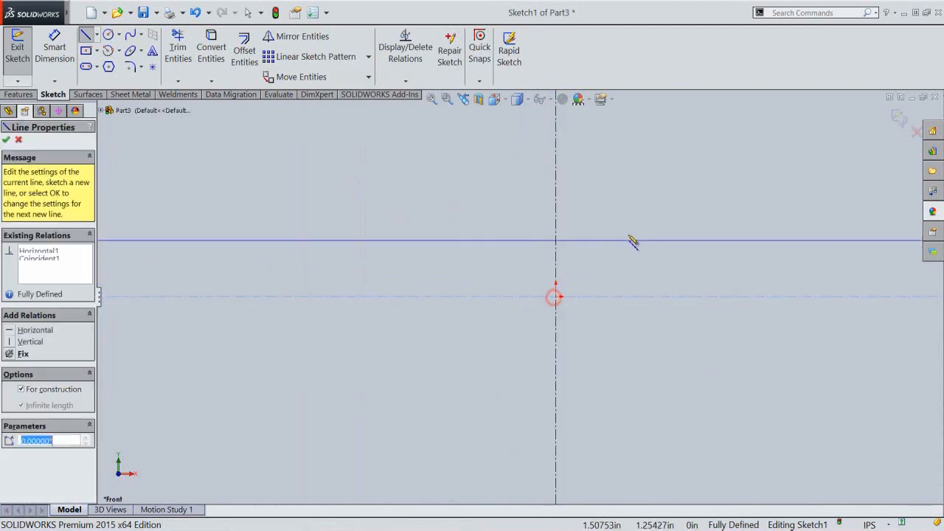
pyautogui.rightClick(630, 239)
pyautogui.click(658, 244)
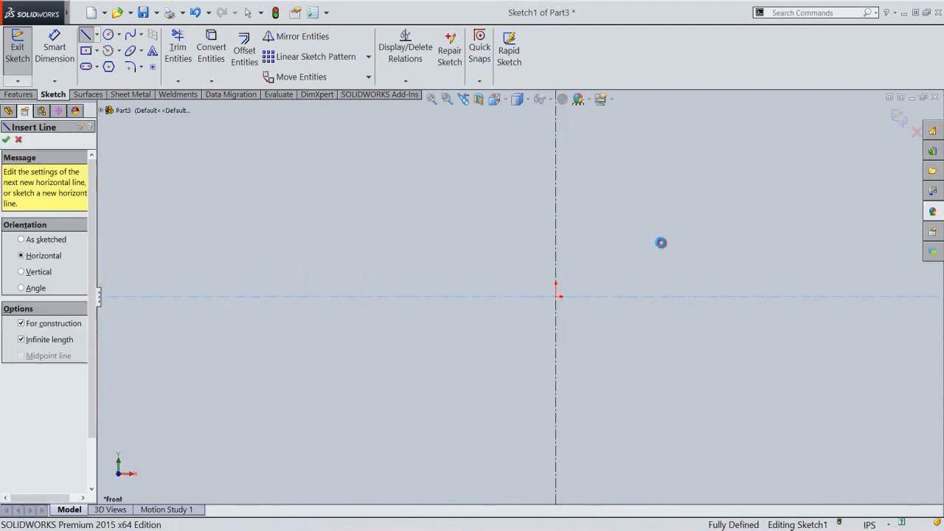
# Step: Sketch a line along the horizontal centerline starting about 1.63 in right of the origin, and a vertical line upward from its outer end
pyautogui.rightClick(602, 211)
pyautogui.click(621, 115)
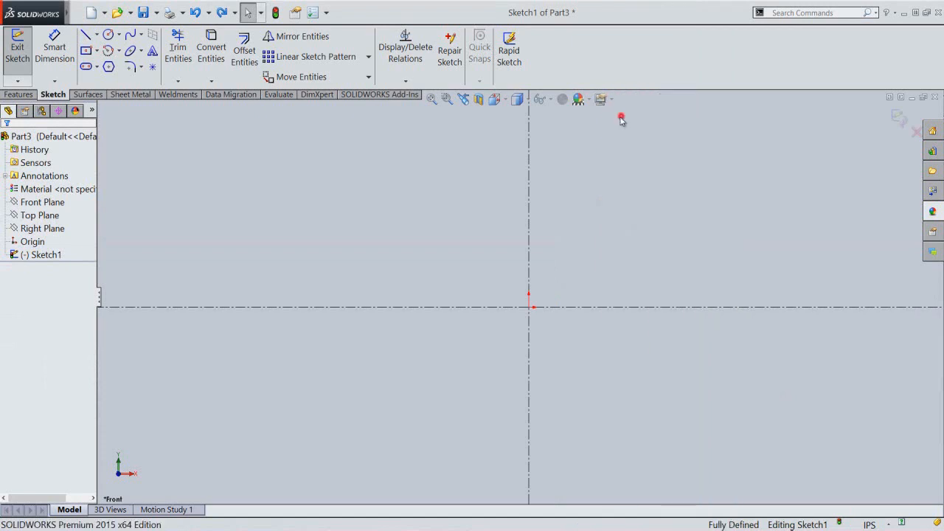
pyautogui.click(607, 307)
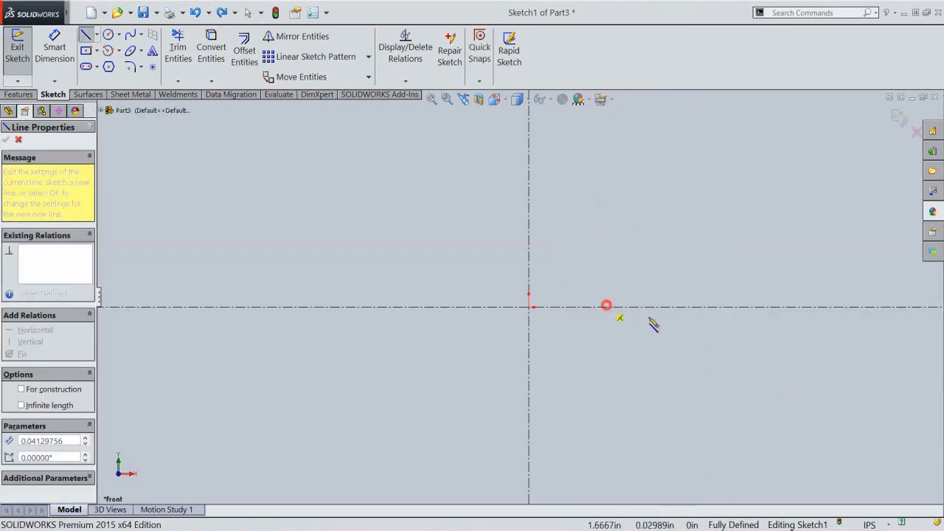
pyautogui.click(721, 308)
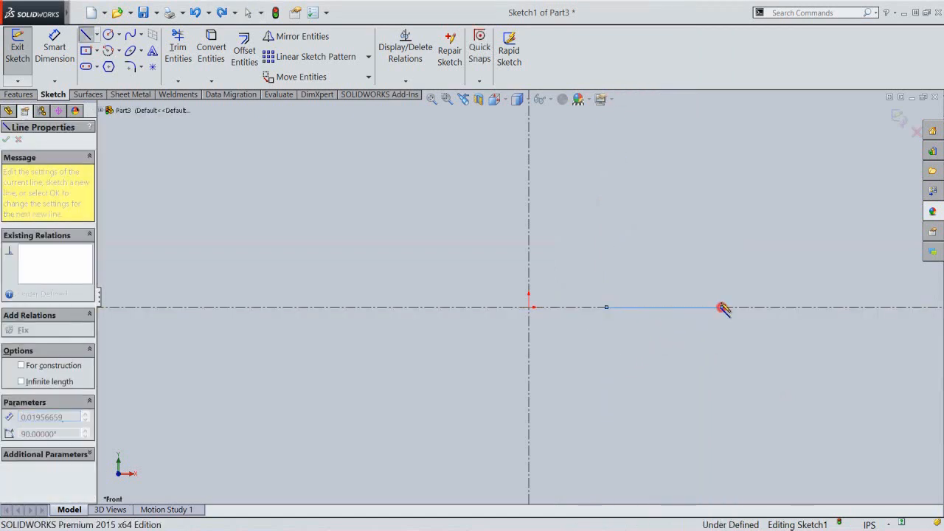
pyautogui.click(721, 218)
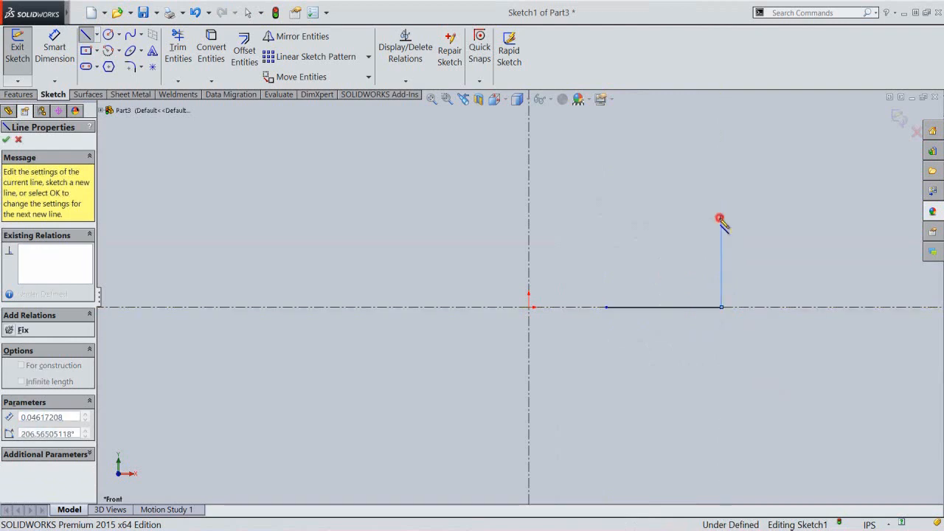
pyautogui.doubleClick(739, 240)
pyautogui.rightClick(739, 241)
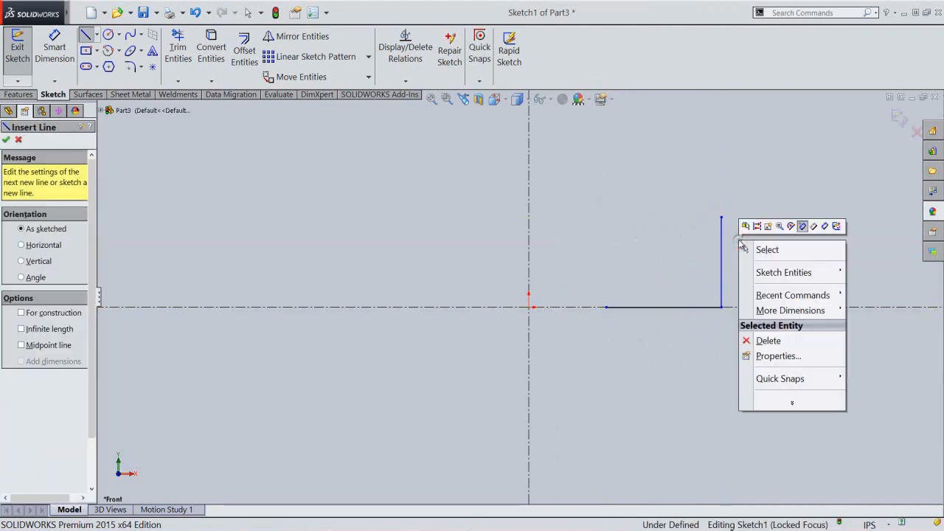
# Step: Dimension the horizontal line's inner endpoint about the vertical centerline as a 0.13 in doubled distance
pyautogui.click(823, 225)
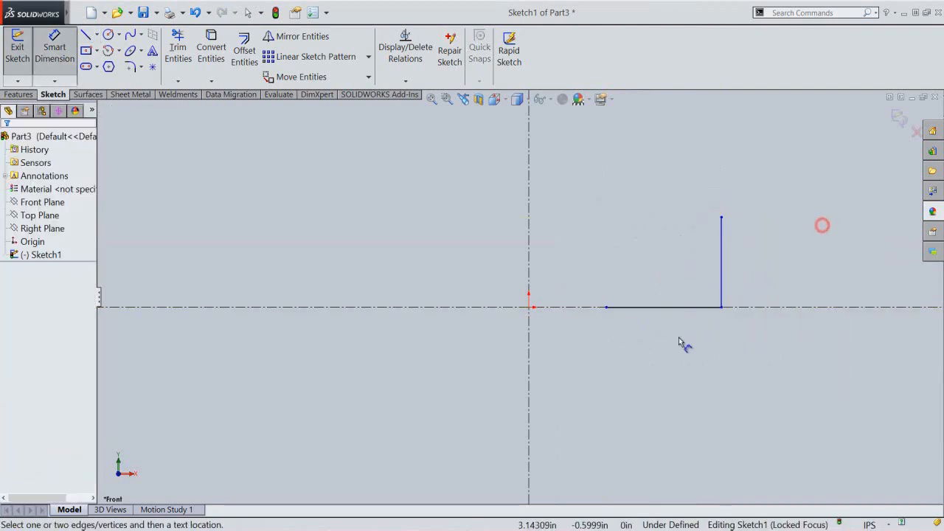
pyautogui.click(607, 308)
pyautogui.click(529, 343)
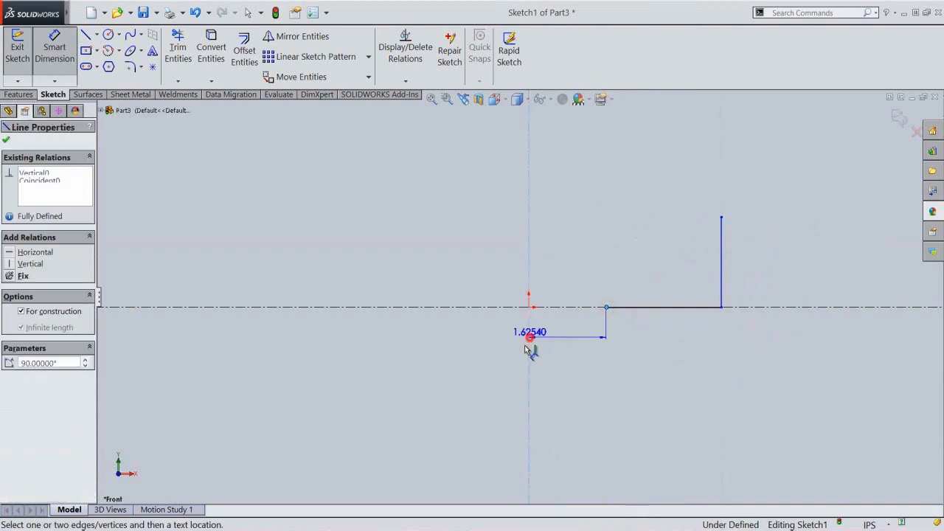
pyautogui.click(520, 359)
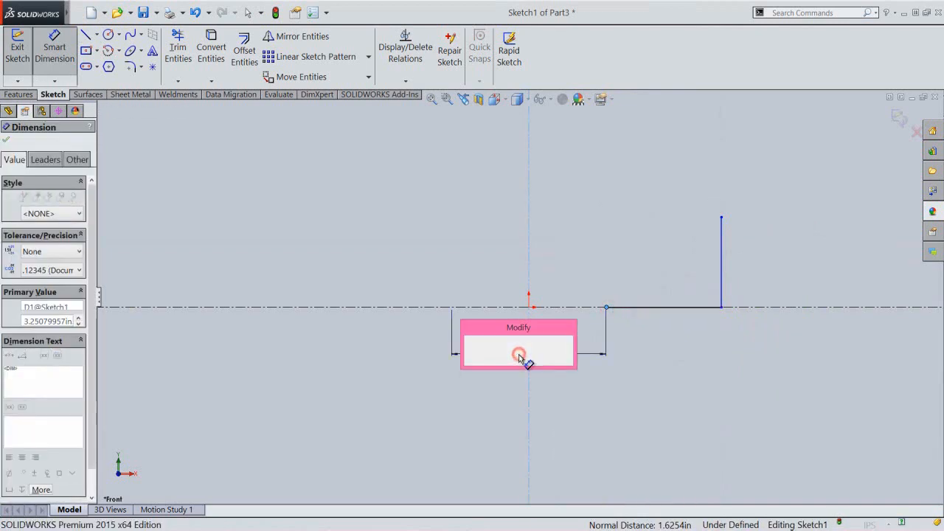
pyautogui.write('13')
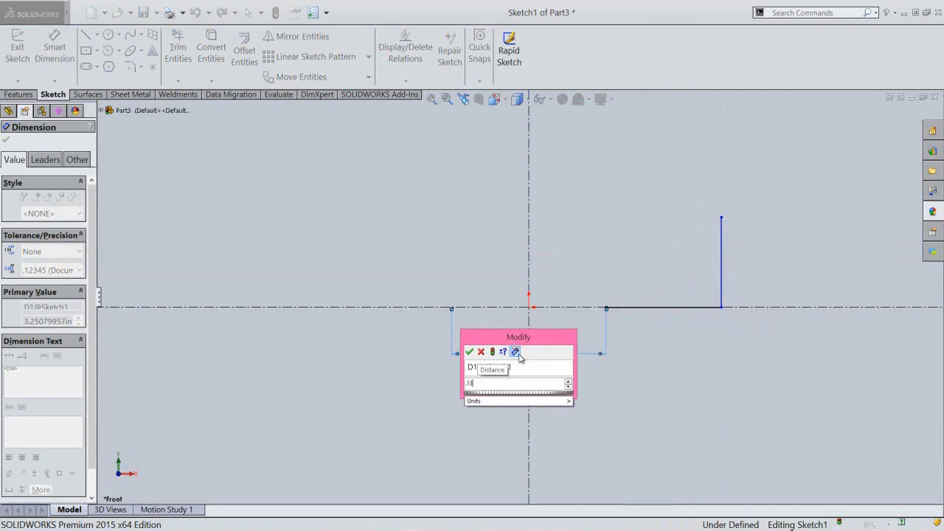
pyautogui.press('Return')
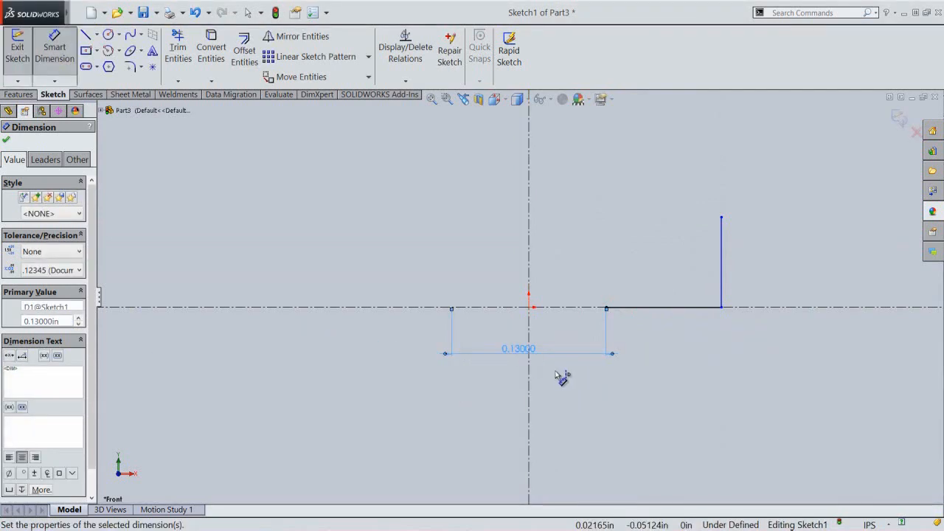
pyautogui.click(556, 372)
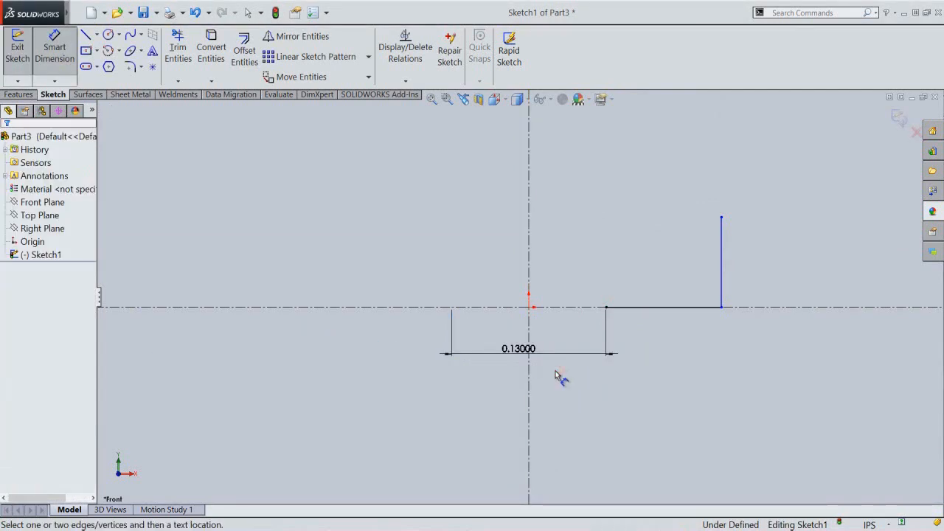
# Step: Dimension the outer vertical line about the vertical centerline as a 0.41 in doubled distance
pyautogui.click(724, 275)
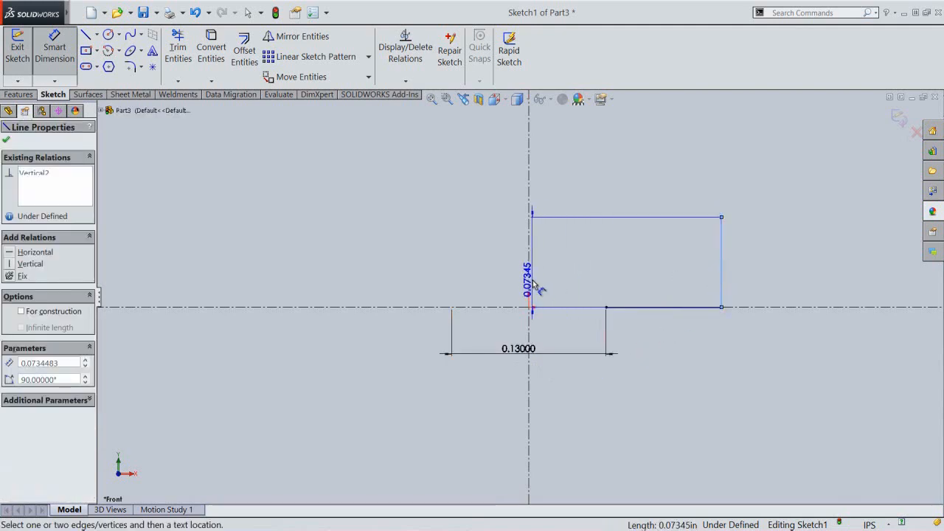
pyautogui.click(532, 286)
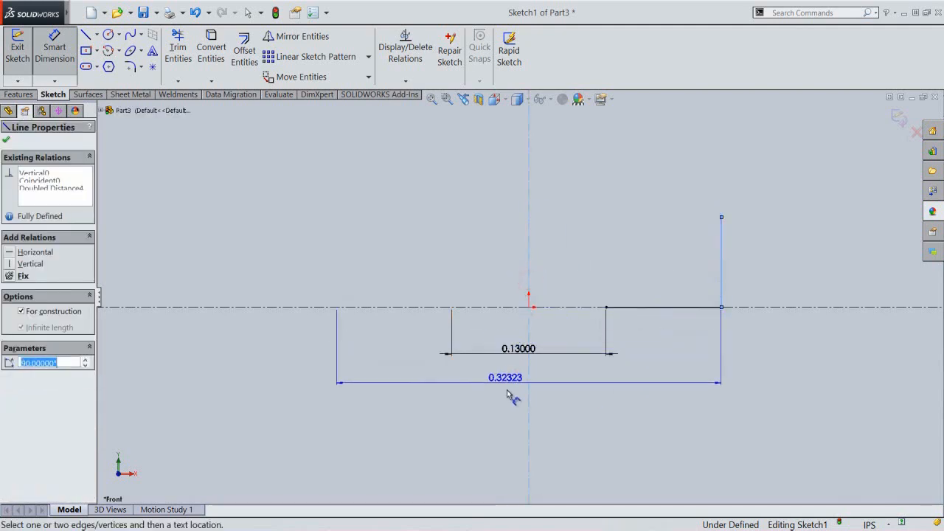
pyautogui.click(513, 402)
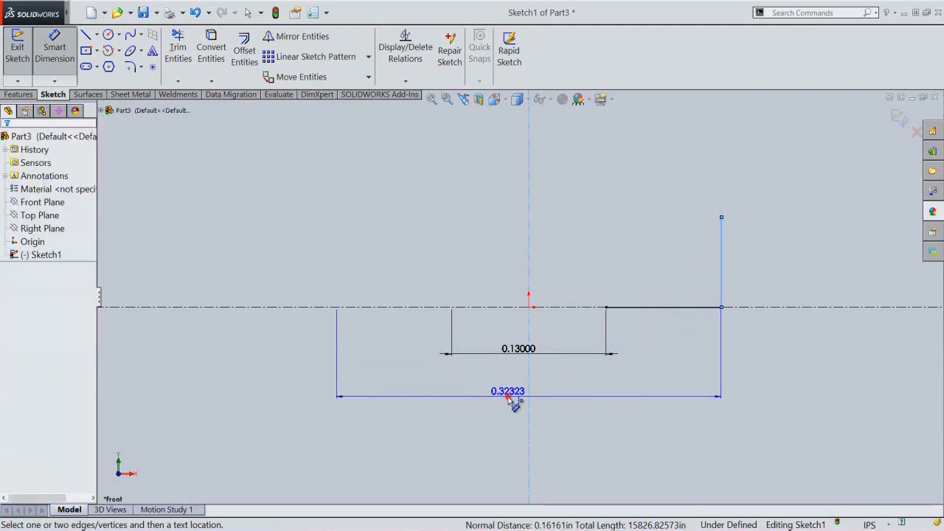
pyautogui.write('.41')
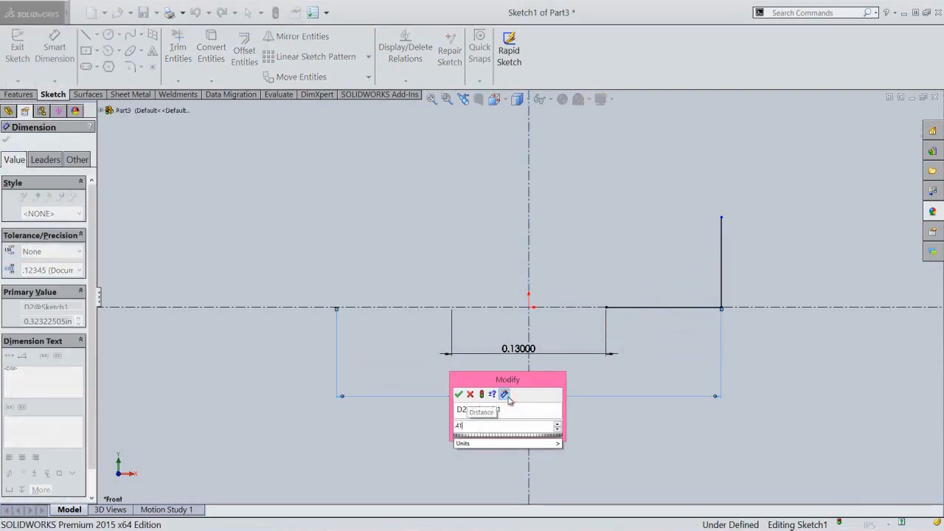
pyautogui.press('Return')
pyautogui.click(815, 374)
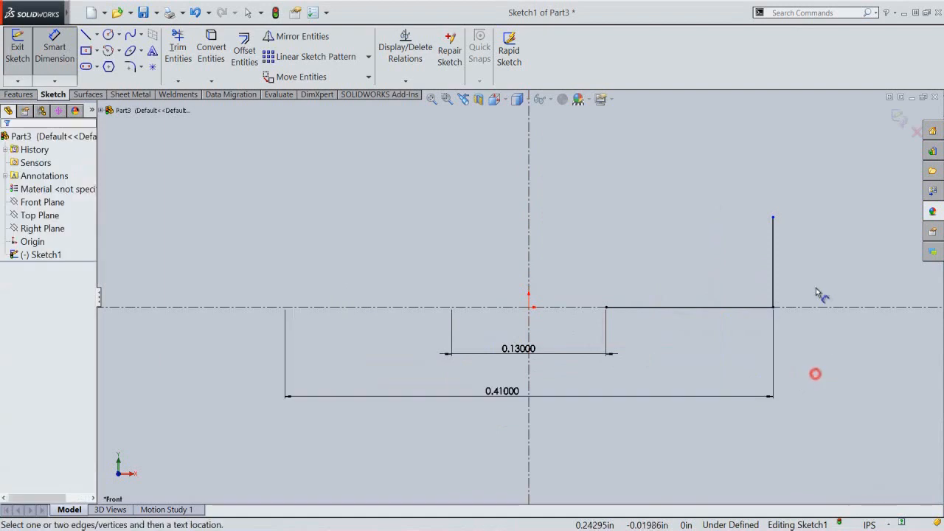
# Step: Set the outer vertical line's length to 0.07 in
pyautogui.click(774, 258)
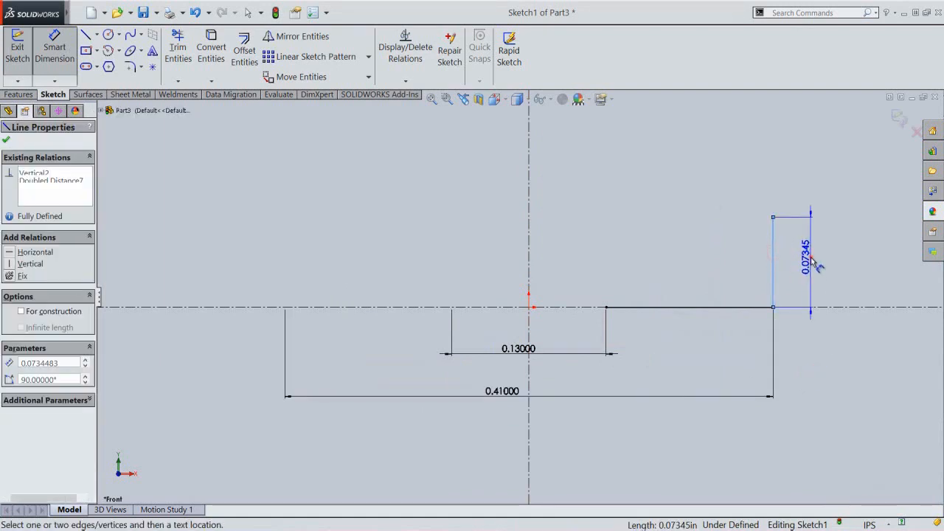
pyautogui.click(811, 262)
pyautogui.write('.07')
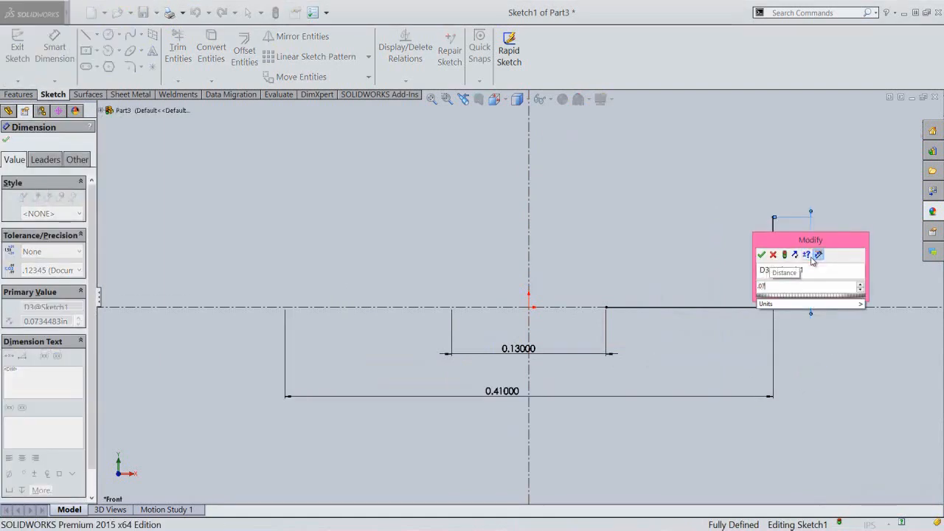
pyautogui.press('Return')
# Step: Sketch a 0.025 in horizontal line inward from the upper end of the outer vertical line
pyautogui.rightClick(856, 219)
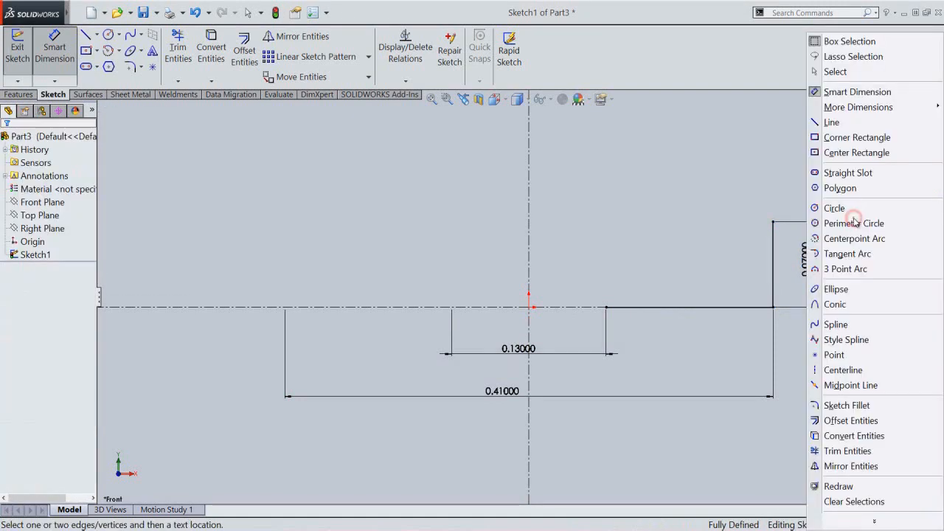
pyautogui.click(832, 123)
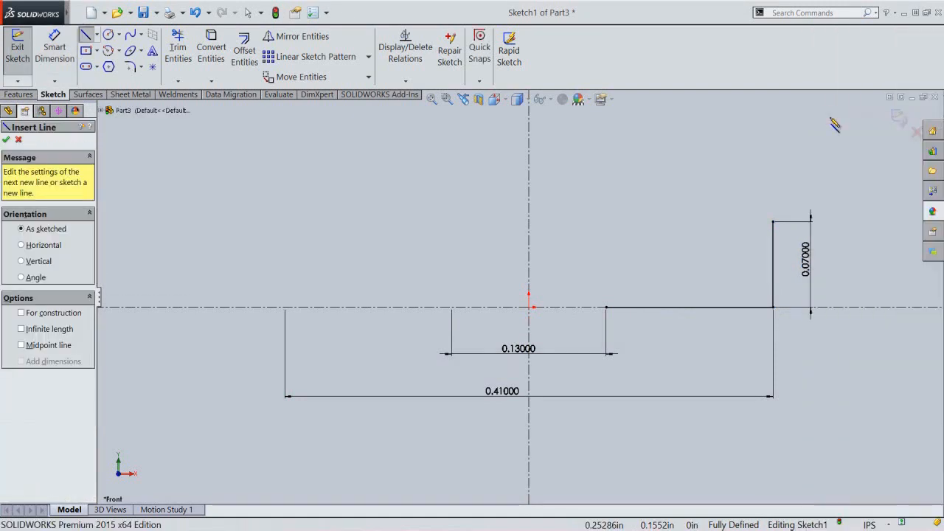
pyautogui.click(773, 222)
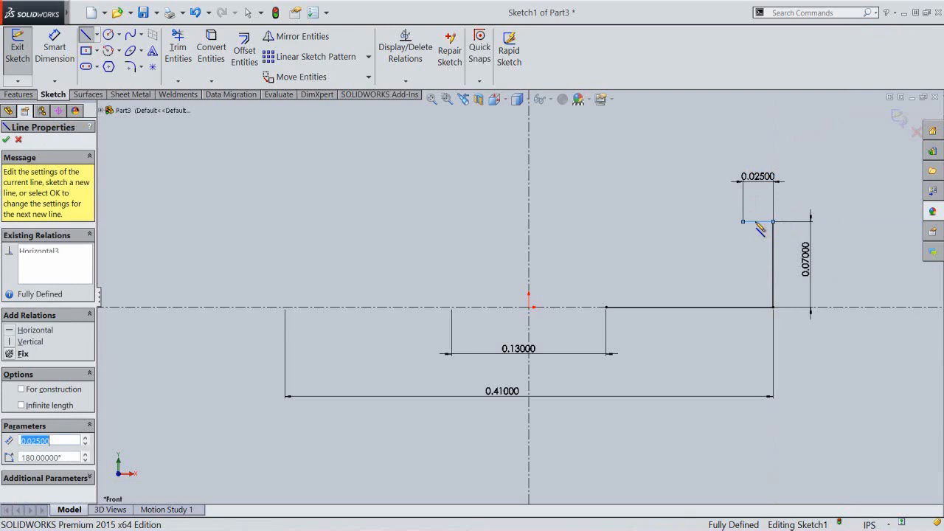
# Step: Close the profile with a slanted lip edge, a short outward ledge, a vertical drop, a long horizontal line and a vertical inner end
pyautogui.click(743, 221)
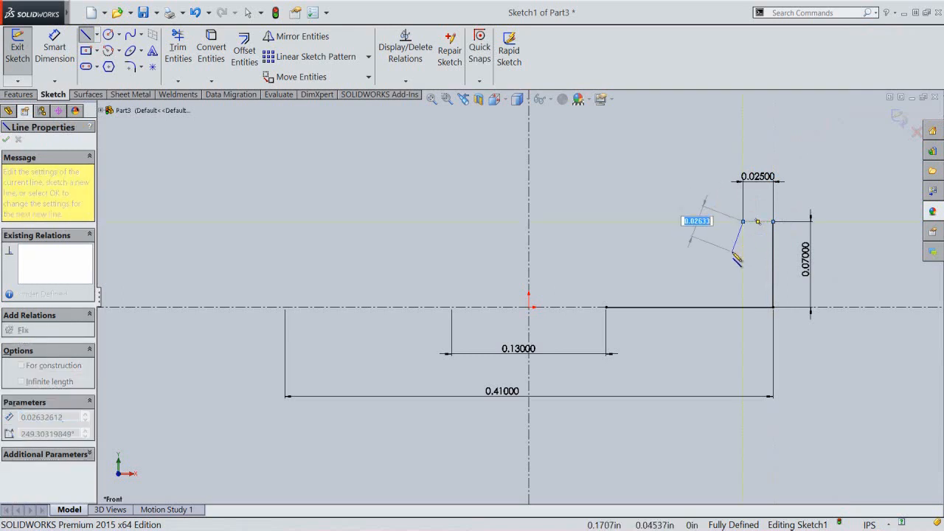
pyautogui.click(732, 251)
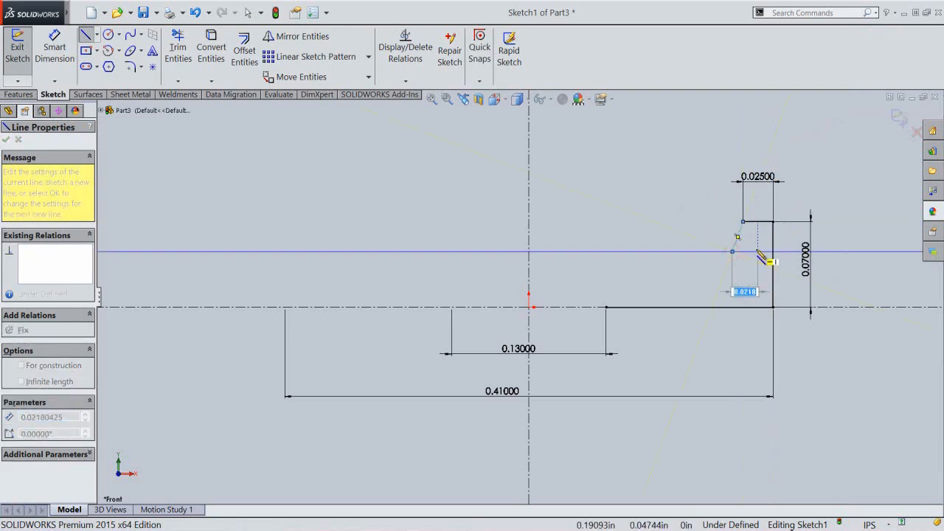
pyautogui.click(753, 251)
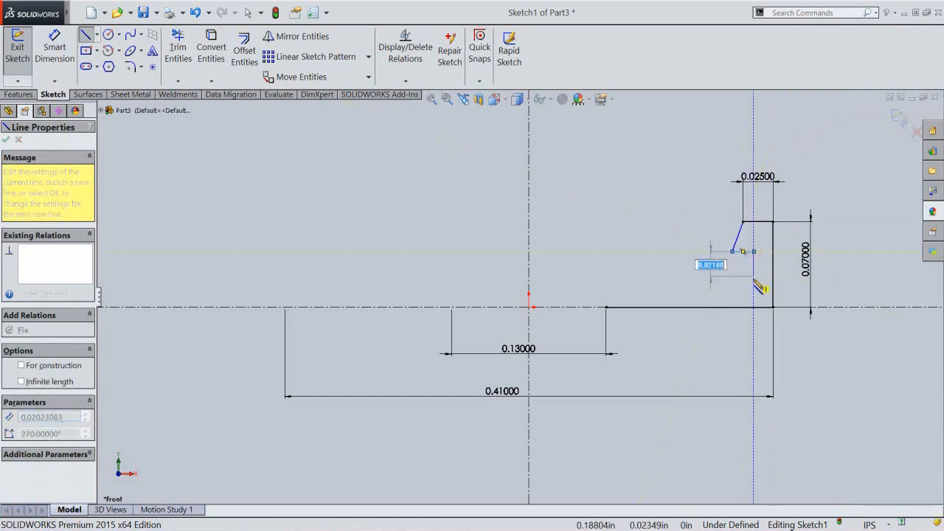
pyautogui.click(753, 281)
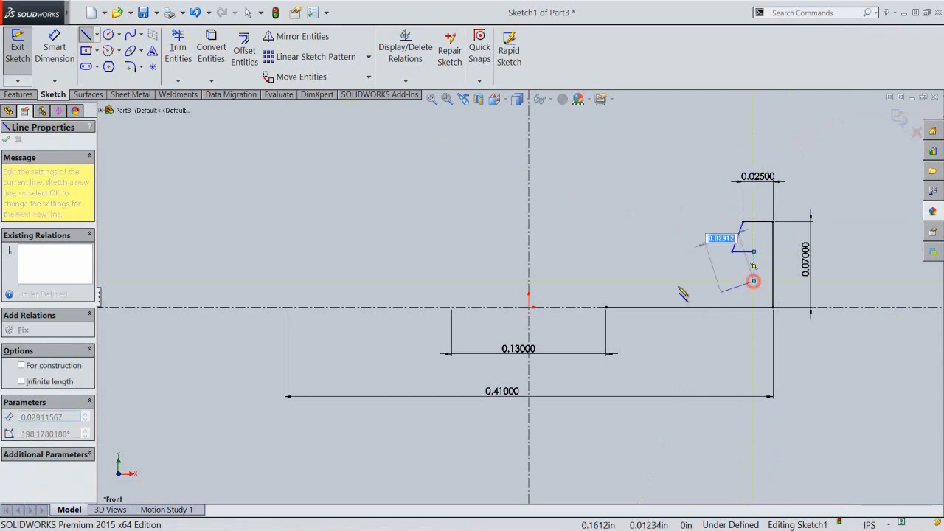
pyautogui.click(606, 281)
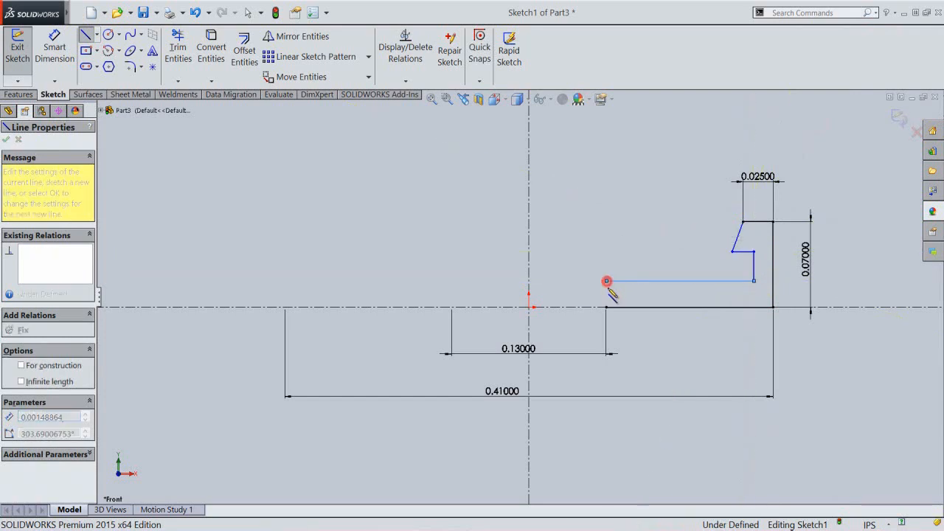
pyautogui.click(606, 306)
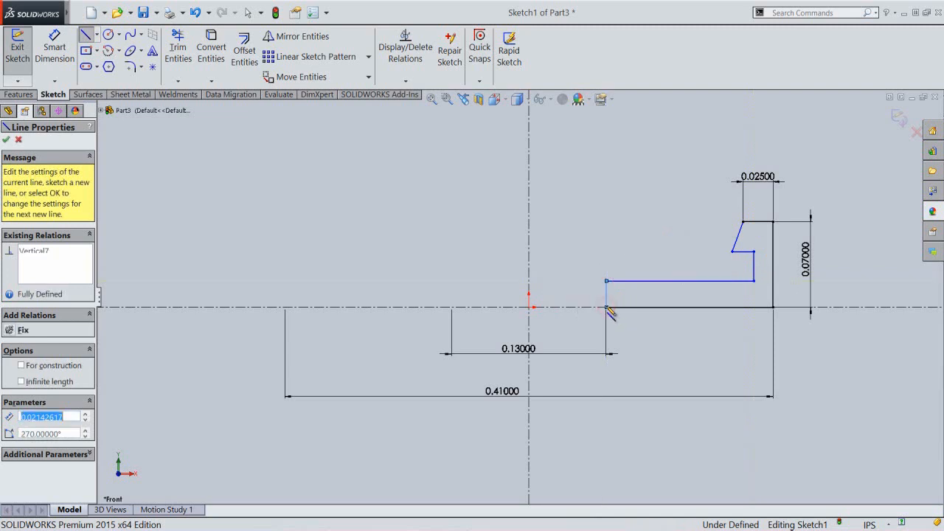
# Step: Dimension the vertical line below the ledge about the vertical centerline as a 0.375 in doubled distance
pyautogui.rightClick(608, 309)
pyautogui.click(687, 291)
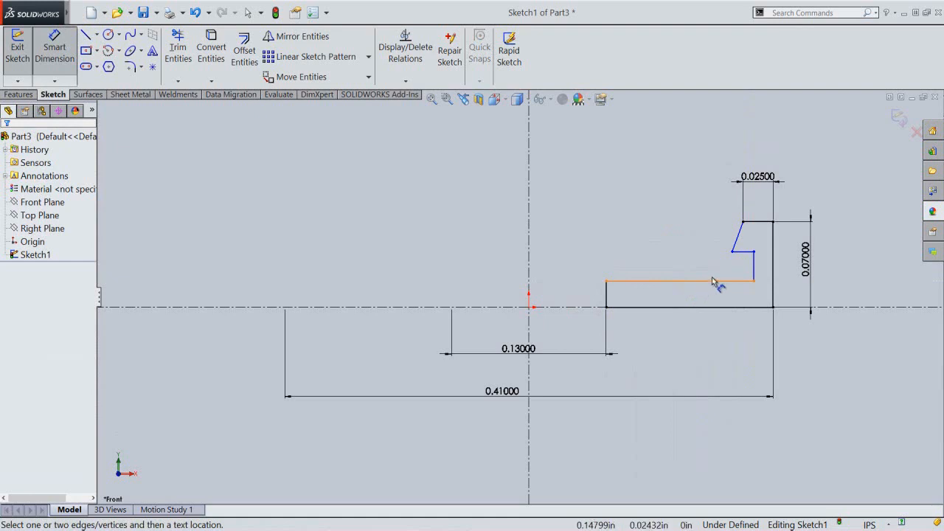
pyautogui.moveTo(758, 270)
pyautogui.mouseDown()
pyautogui.moveTo(544, 258)
pyautogui.moveTo(525, 199)
pyautogui.mouseUp()
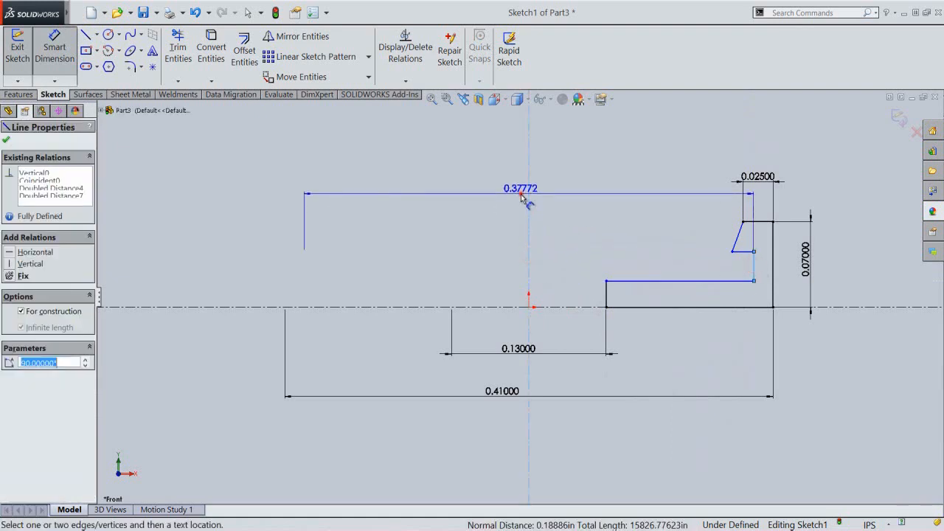
pyautogui.click(524, 198)
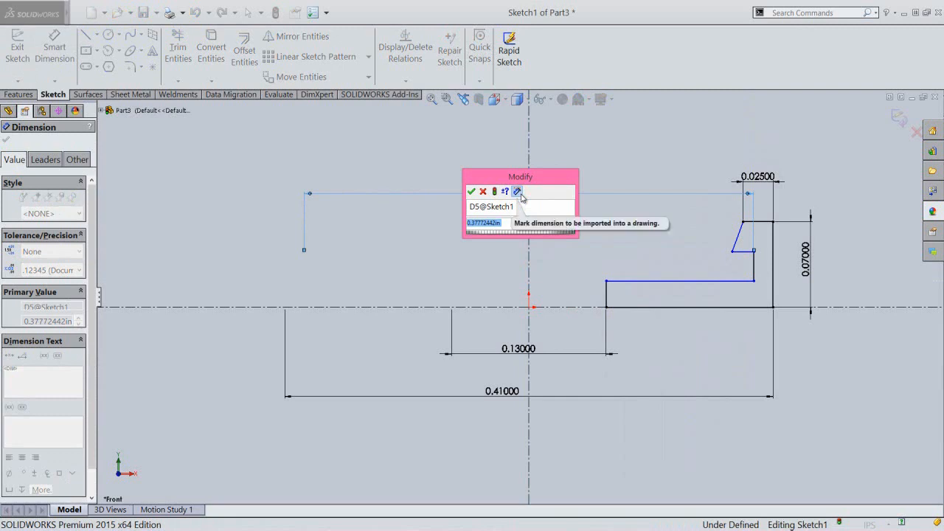
pyautogui.write('.375')
pyautogui.press('Return')
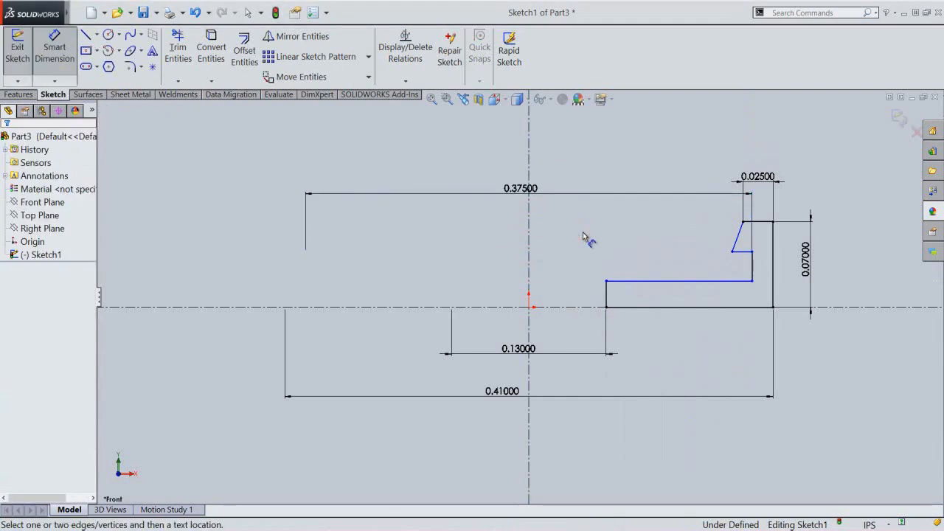
# Step: Dimension the lower corner of the slanted lip edge about the vertical centerline as a 0.356 in doubled distance
pyautogui.click(732, 252)
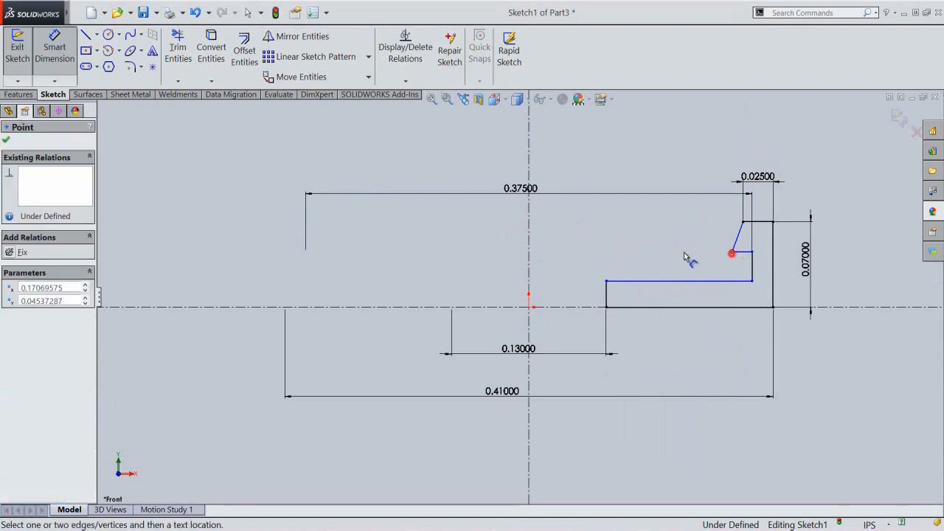
pyautogui.click(529, 263)
pyautogui.click(511, 246)
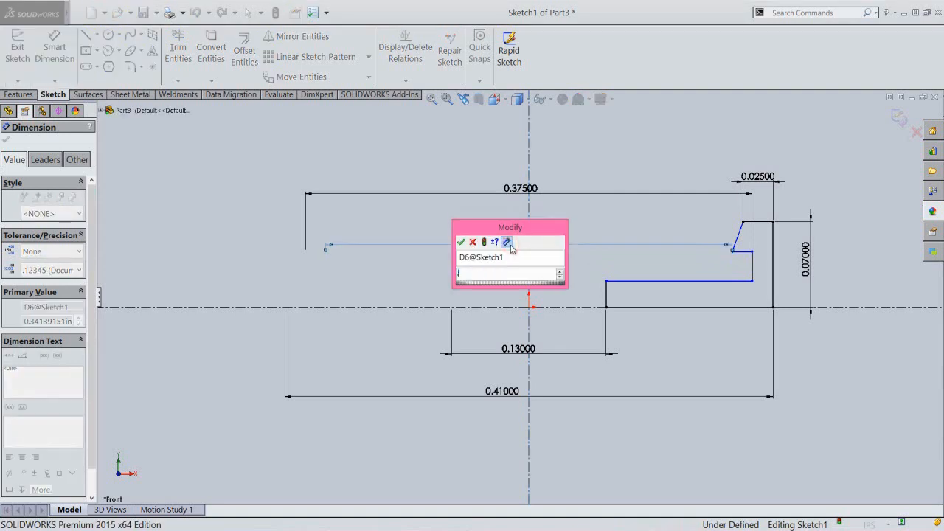
pyautogui.press('Return')
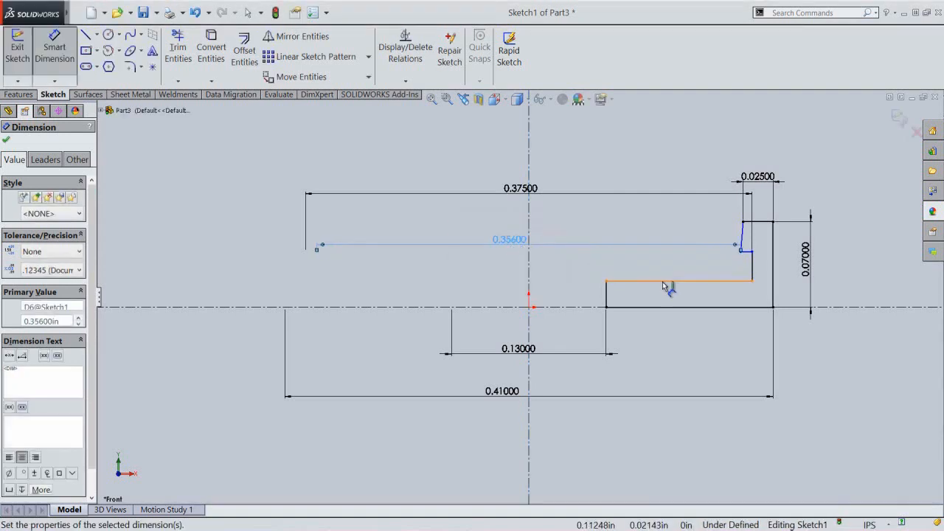
pyautogui.click(670, 259)
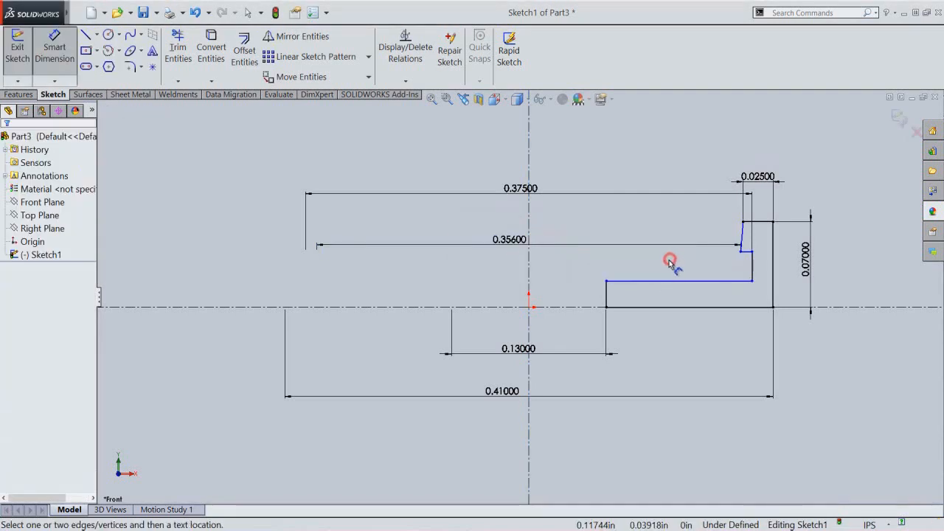
# Step: Set the length of the profile's inner vertical end line to 0.02 in
pyautogui.click(606, 294)
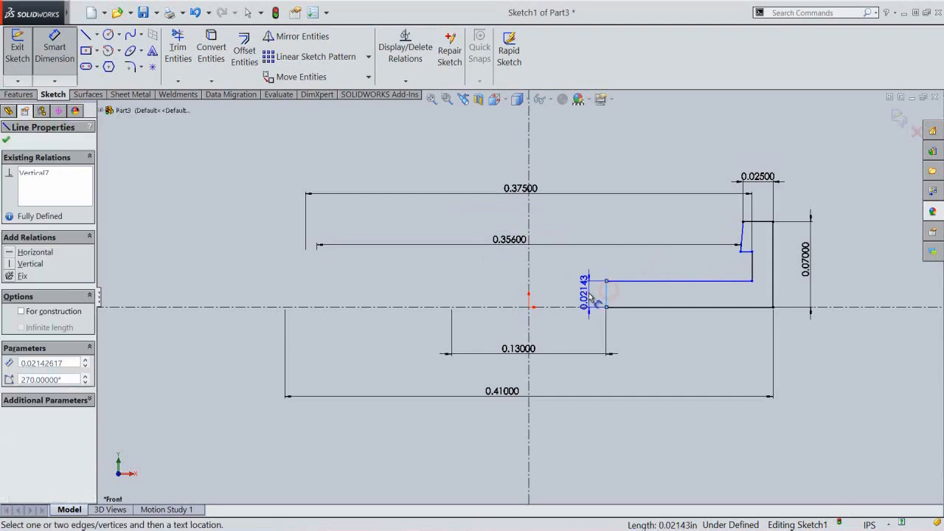
pyautogui.click(590, 297)
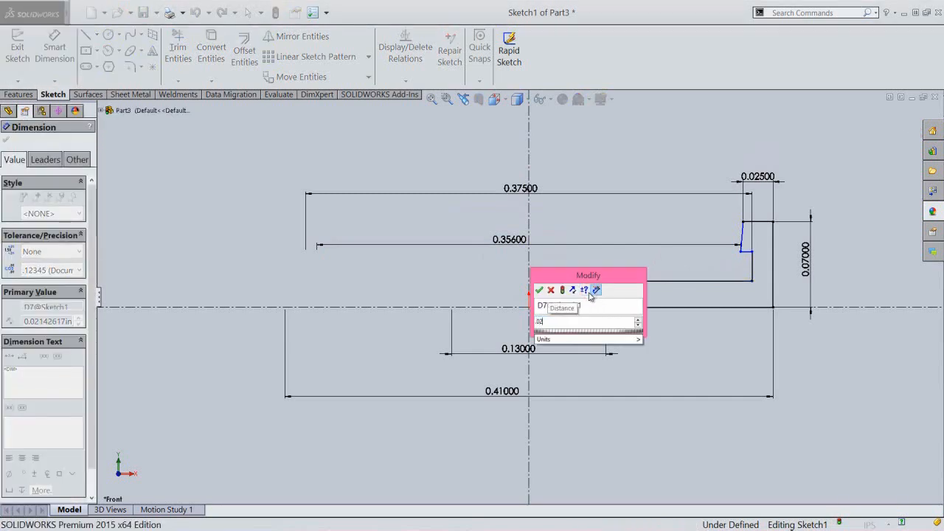
pyautogui.press('Return')
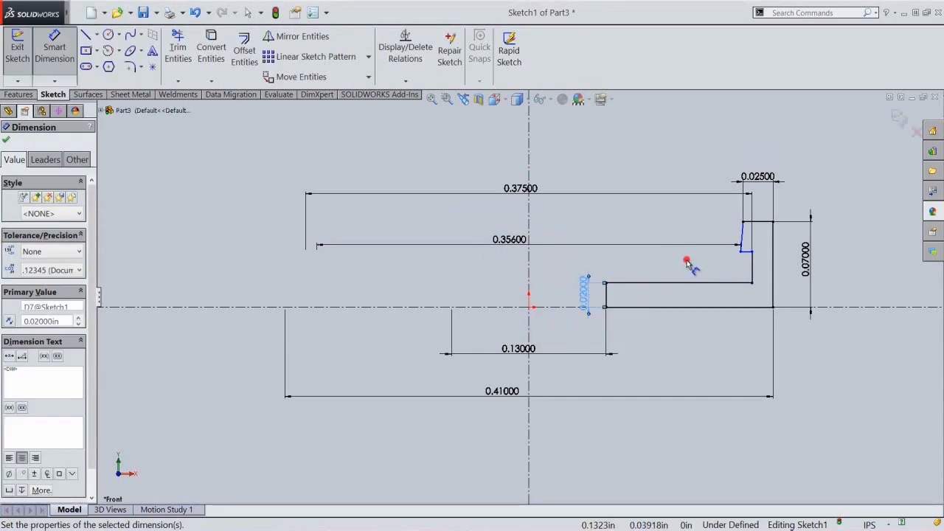
pyautogui.click(685, 263)
# Step: Dimension the height between the short ledge and the lip's upper line, linking it by equation to the lip's 0.025 in width
pyautogui.click(747, 251)
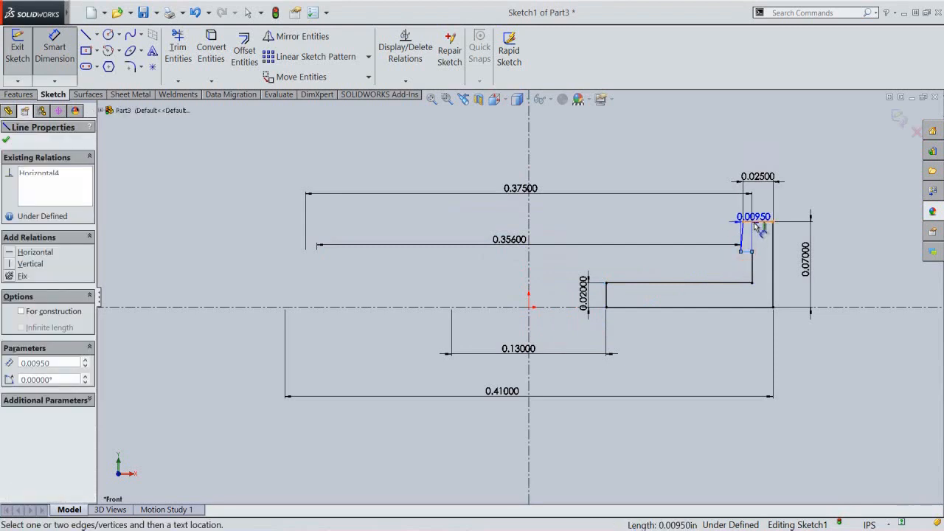
pyautogui.click(711, 230)
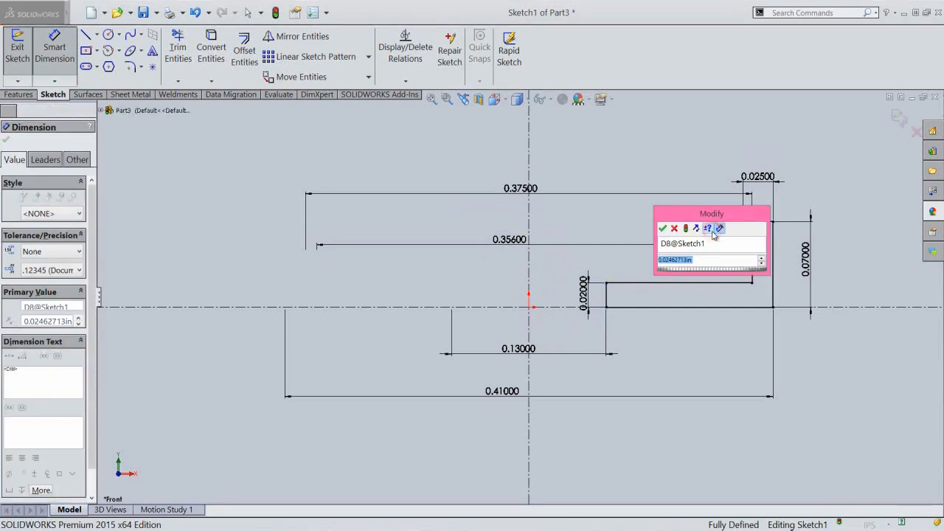
pyautogui.write('=')
pyautogui.click(753, 177)
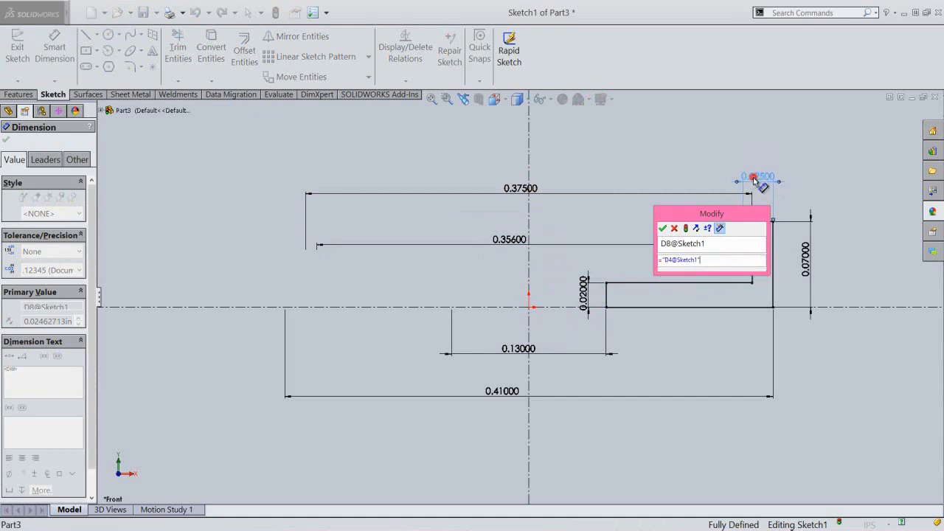
pyautogui.click(663, 229)
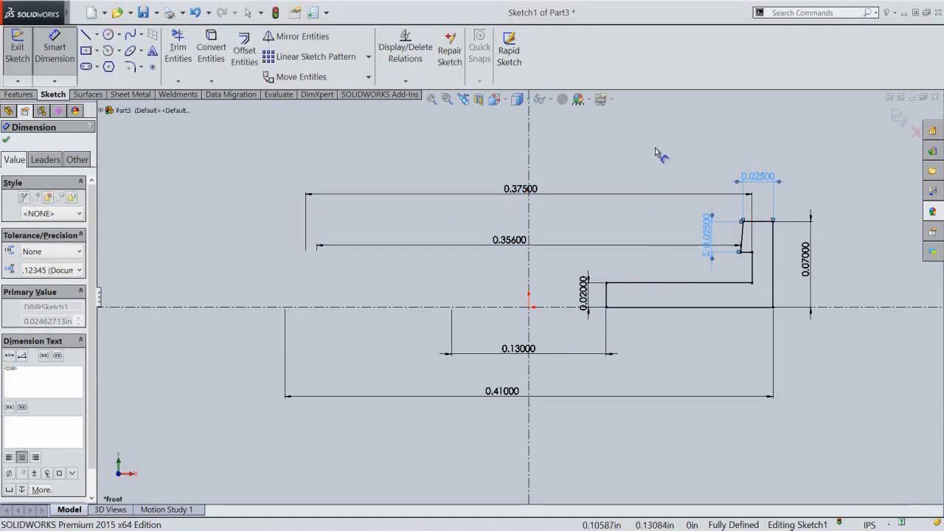
pyautogui.click(656, 150)
# Step: Stop dimensioning and exit the finished profile sketch
pyautogui.rightClick(655, 150)
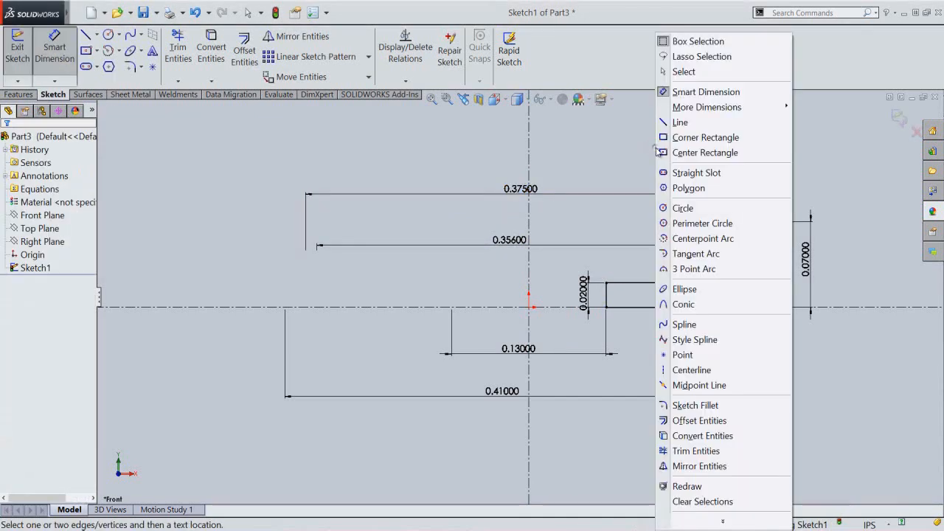
pyautogui.click(690, 73)
pyautogui.click(899, 118)
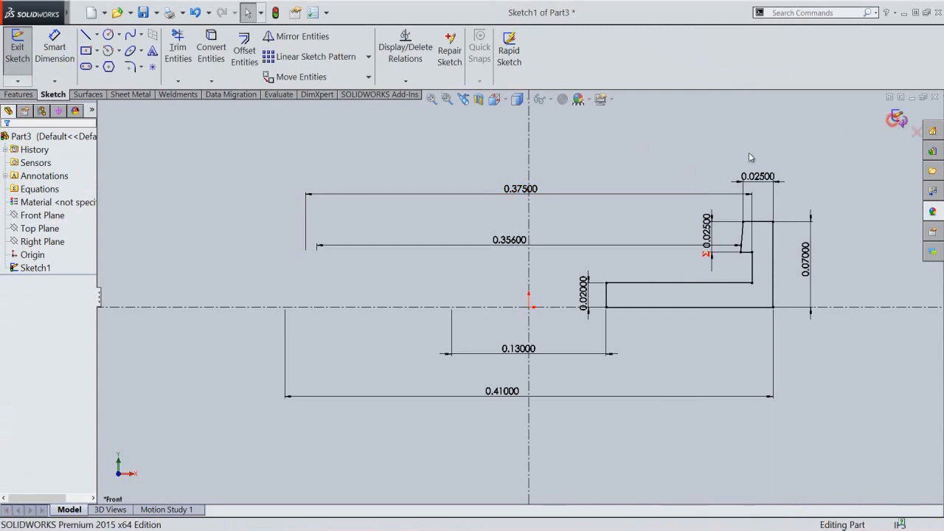
# Step: Revolve the profile sketch 360 degrees about the vertical centerline into a solid ring-shaped cup
pyautogui.click(497, 99)
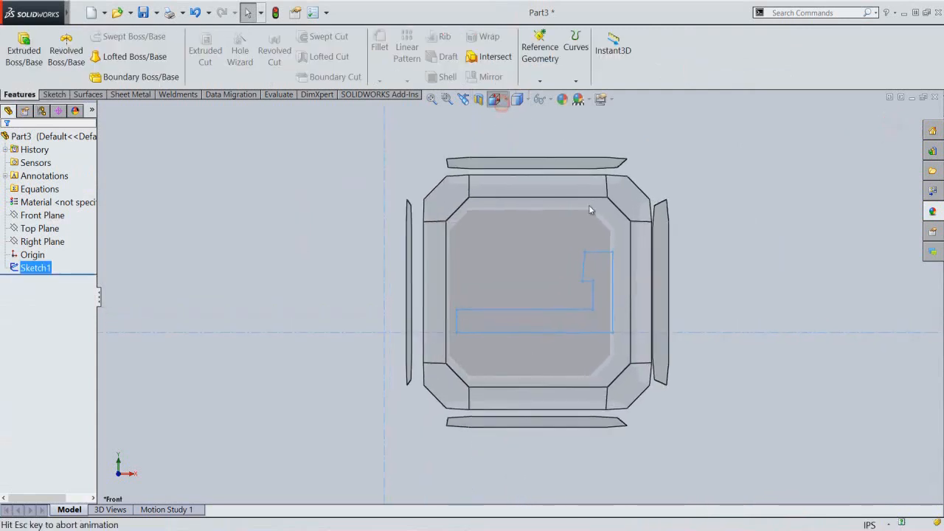
pyautogui.click(602, 211)
pyautogui.click(449, 223)
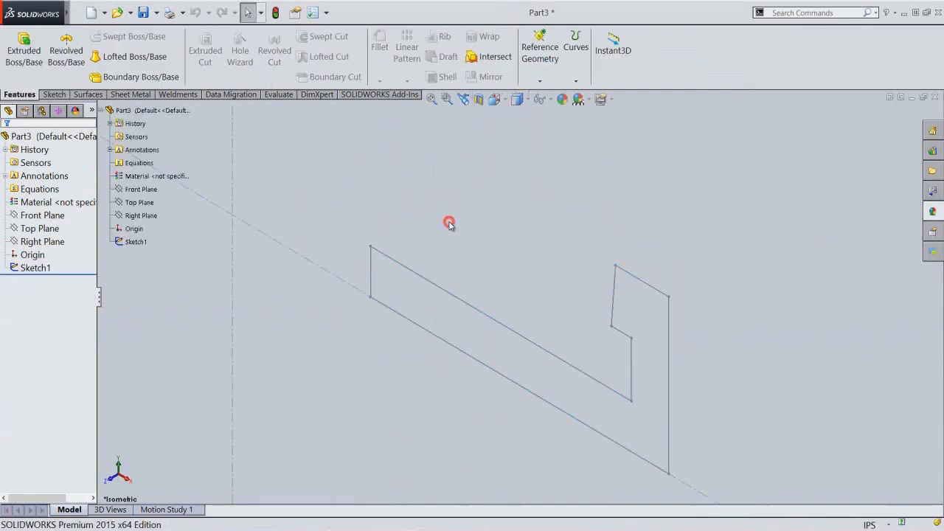
pyautogui.click(52, 58)
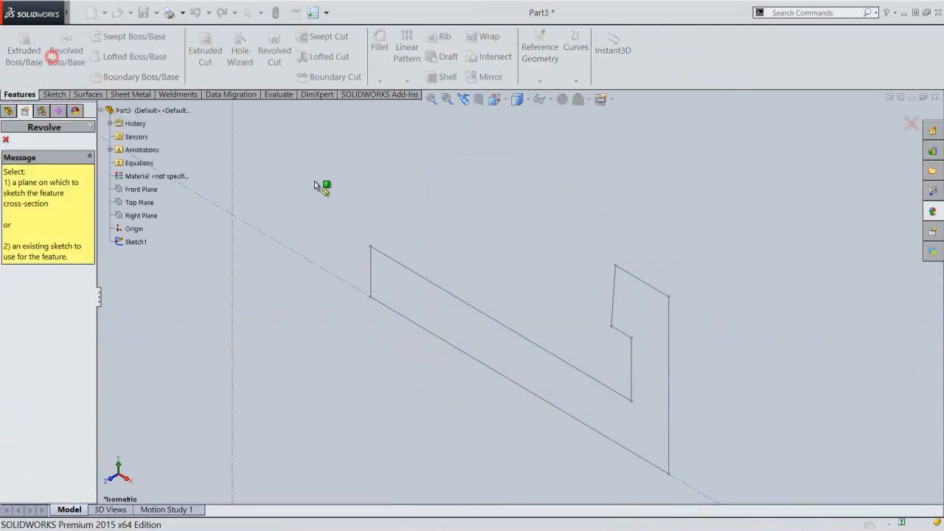
pyautogui.click(234, 180)
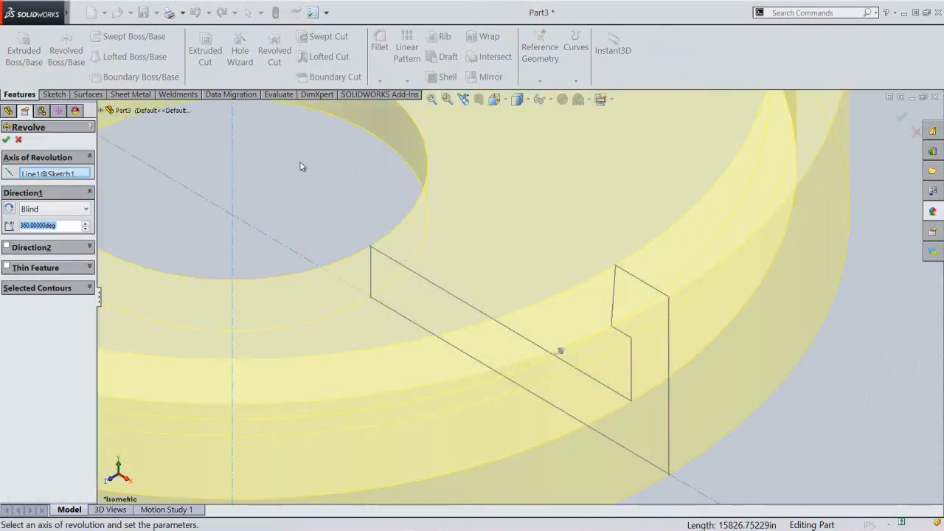
pyautogui.click(432, 99)
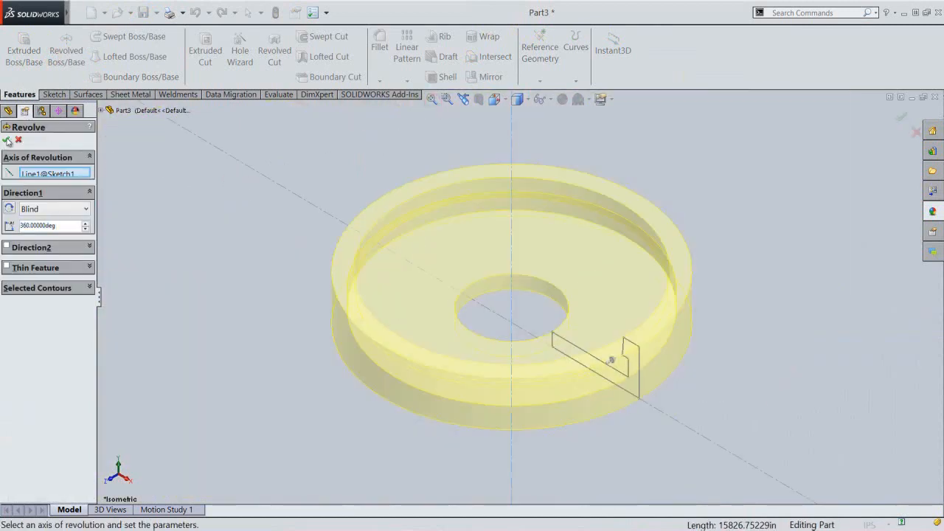
pyautogui.click(7, 140)
pyautogui.click(193, 212)
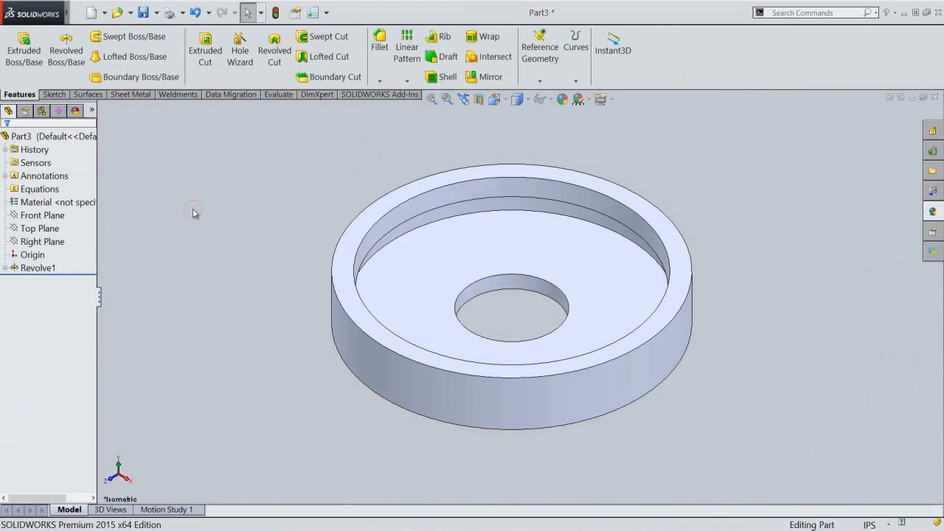
# Step: Apply the polished steel metal appearance to the whole part and save it as Shock Cartridge Cover
pyautogui.click(80, 136)
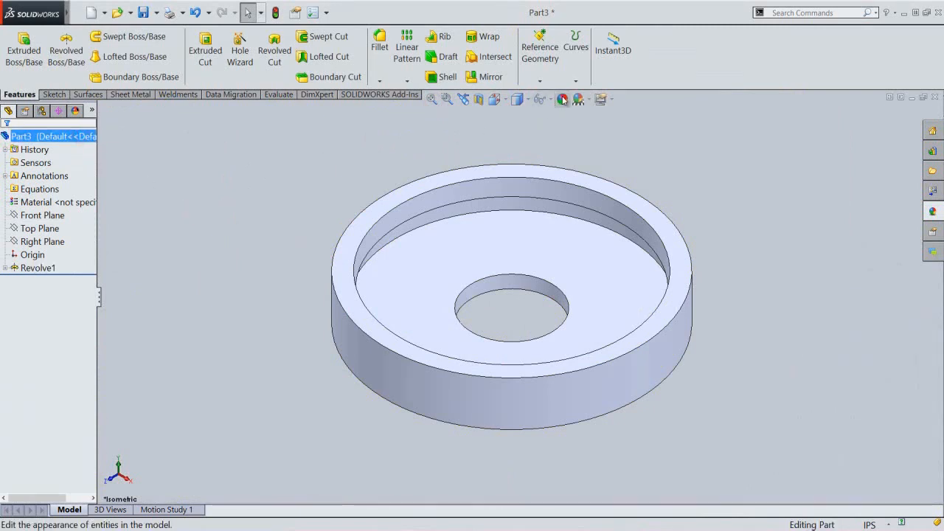
pyautogui.click(562, 98)
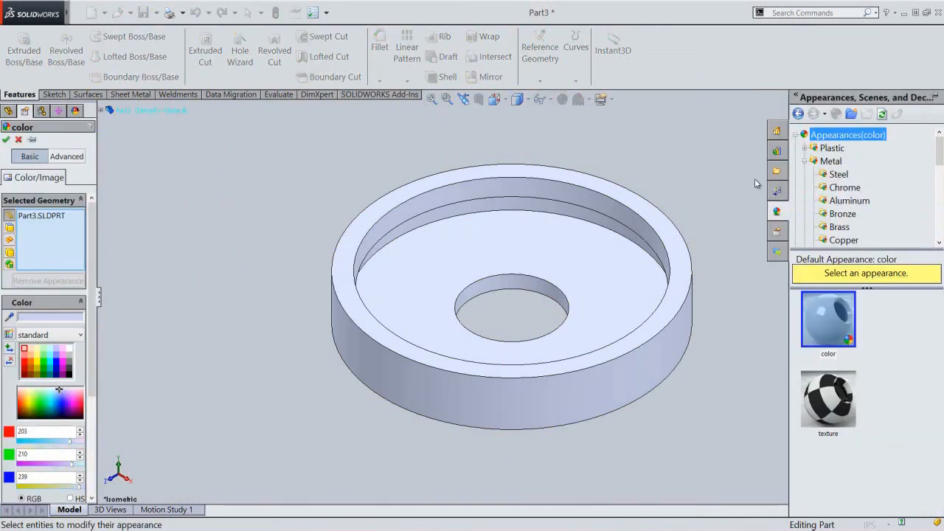
pyautogui.click(830, 160)
pyautogui.click(831, 318)
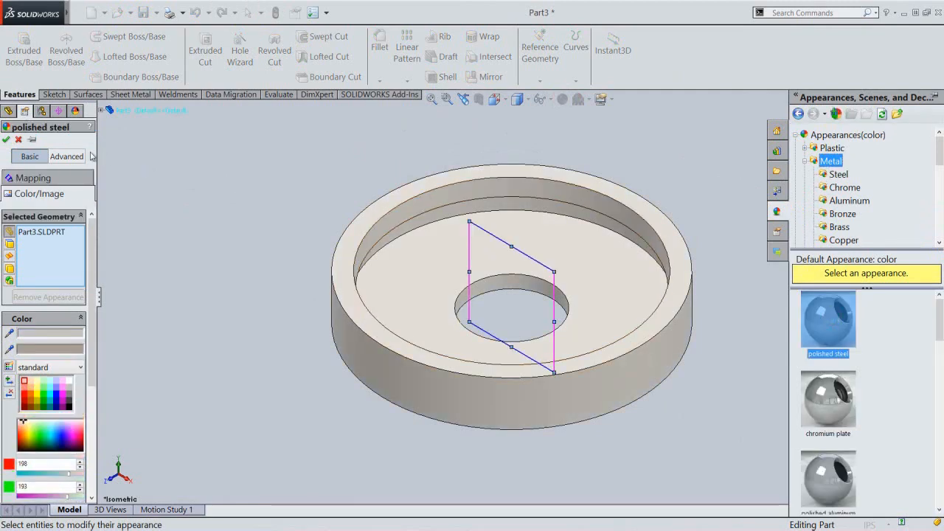
pyautogui.click(6, 141)
pyautogui.click(206, 173)
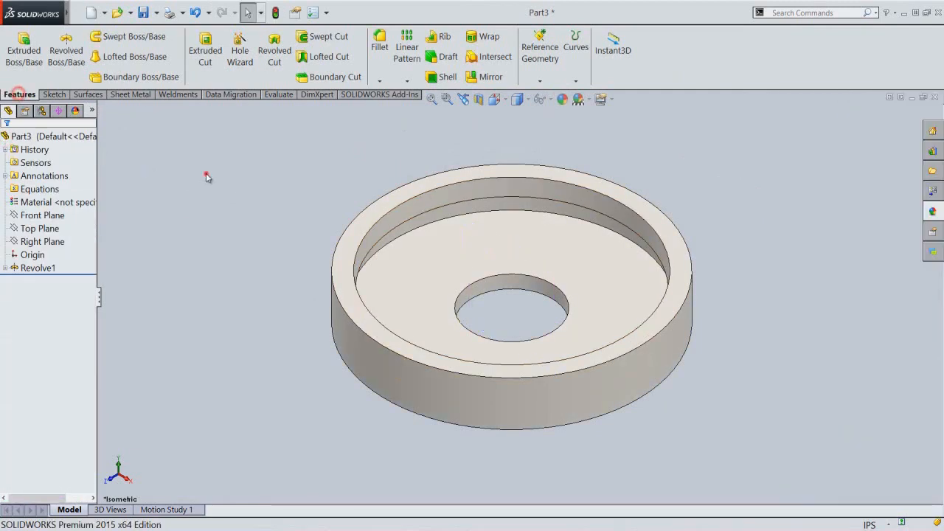
pyautogui.click(143, 13)
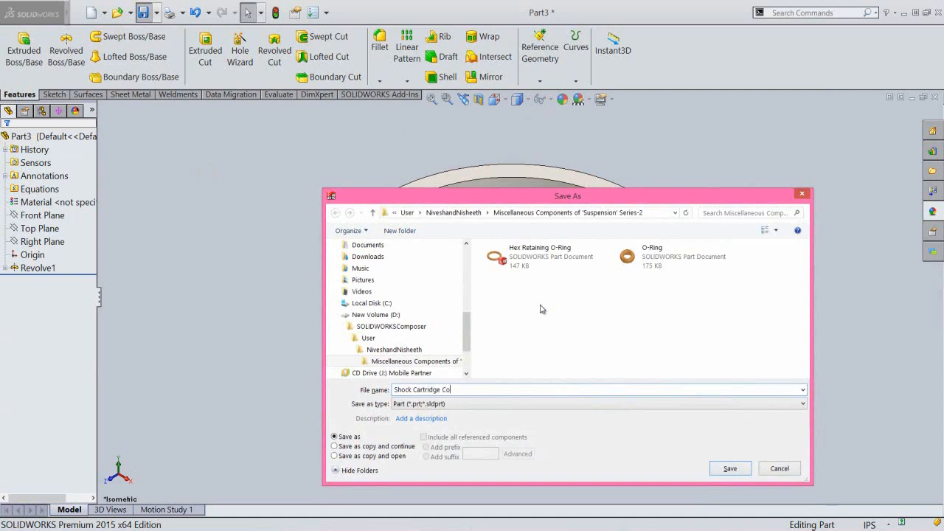
pyautogui.click(729, 469)
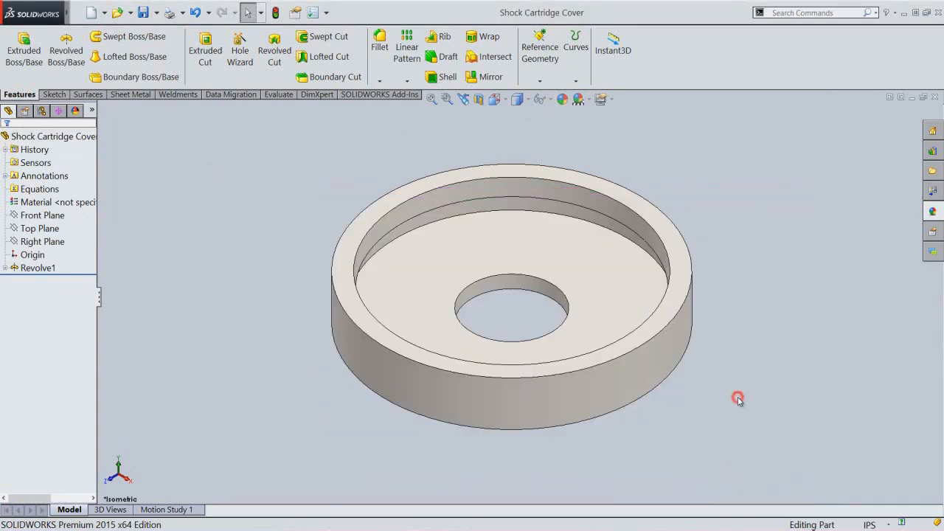
# Step: Fillet the cup's outer bottom edge with a 0.015 in radius
pyautogui.moveTo(689, 425); pyautogui.dragTo(652, 299, button='middle')
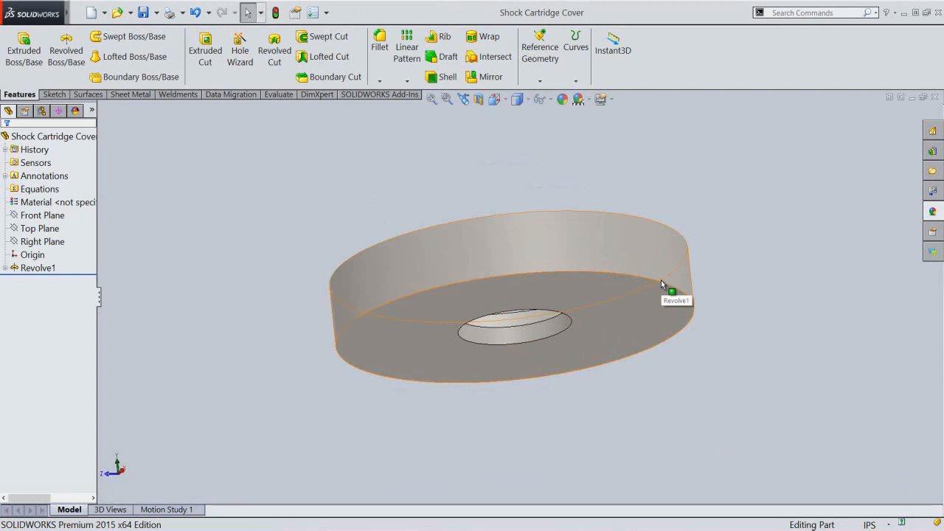
pyautogui.click(666, 287)
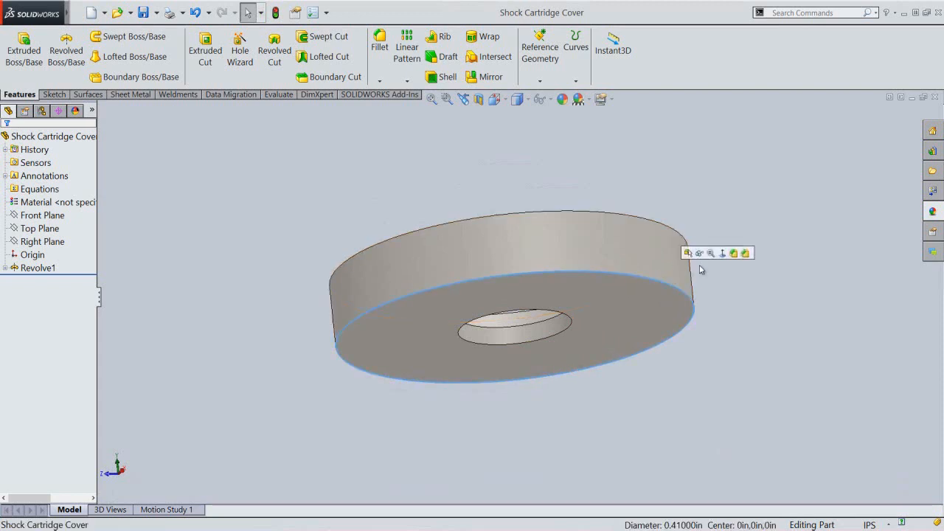
pyautogui.click(733, 254)
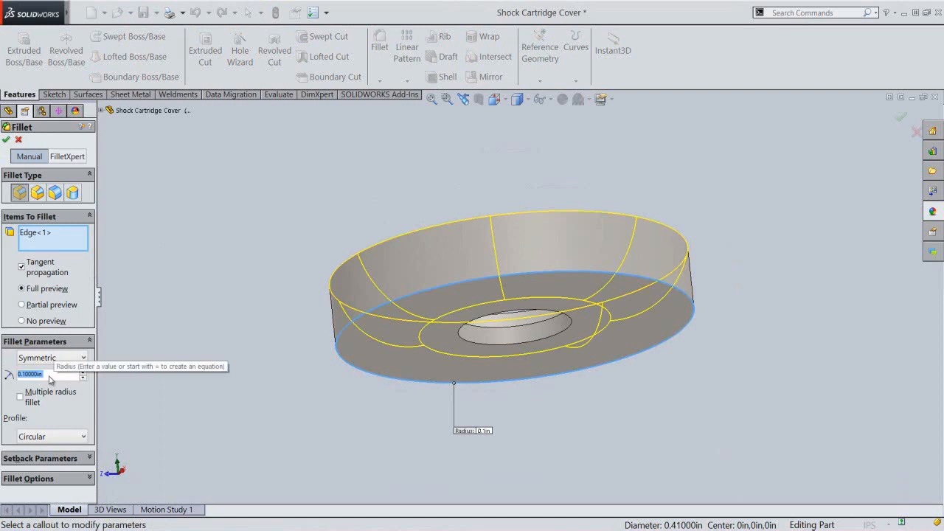
pyautogui.write('0.015')
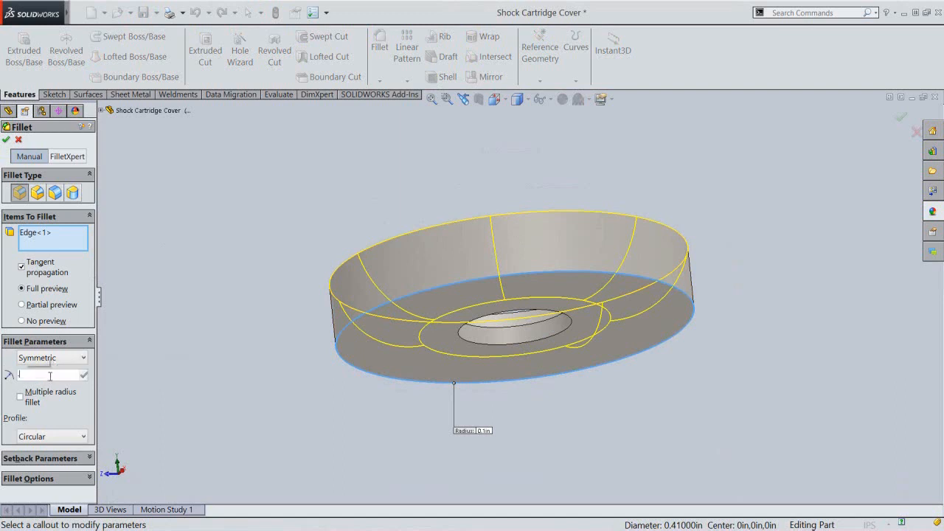
pyautogui.press('Return')
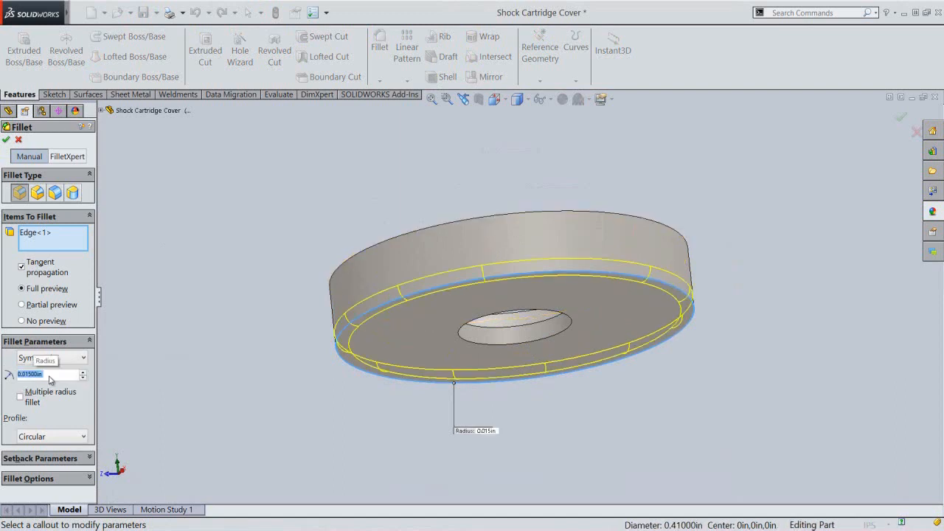
pyautogui.click(6, 138)
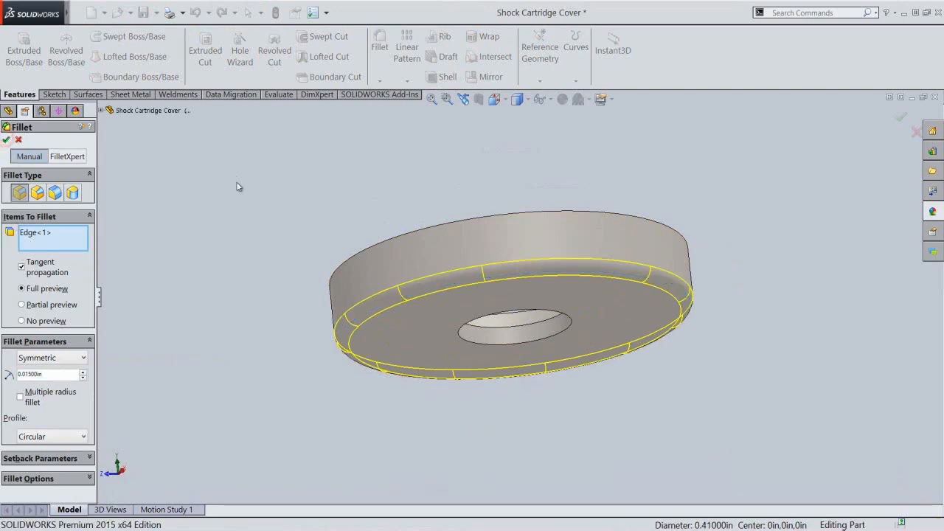
# Step: Fillet the rim's outer and inner top edges and the outer edge of the inside floor with a 0.005 in radius
pyautogui.click(463, 100)
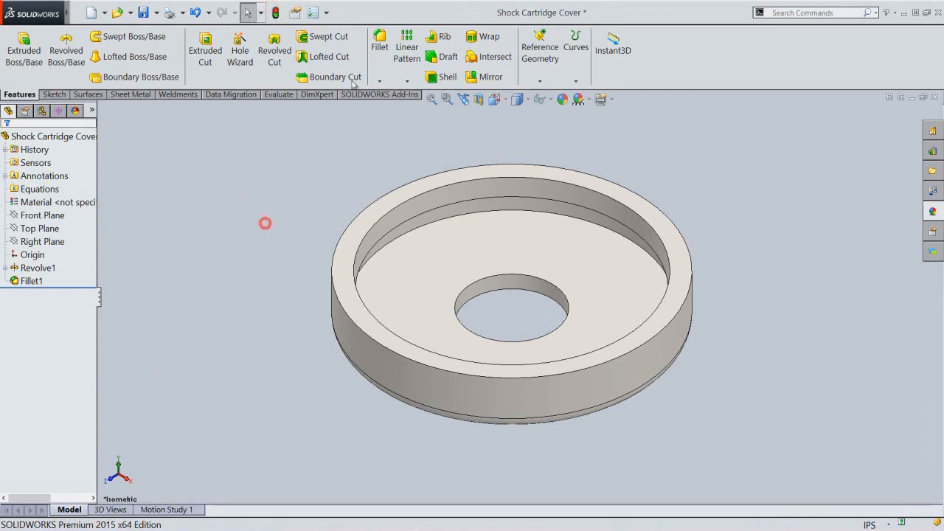
pyautogui.click(373, 49)
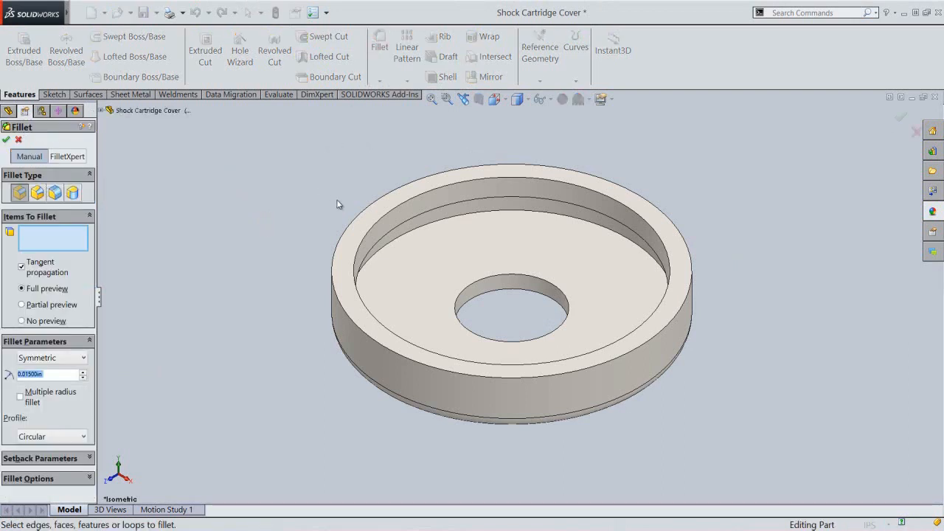
pyautogui.click(357, 213)
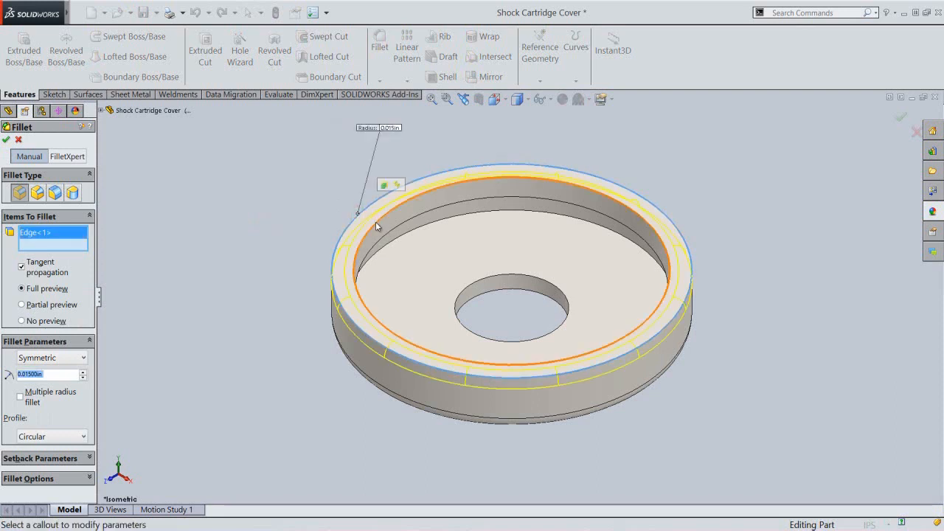
pyautogui.click(376, 222)
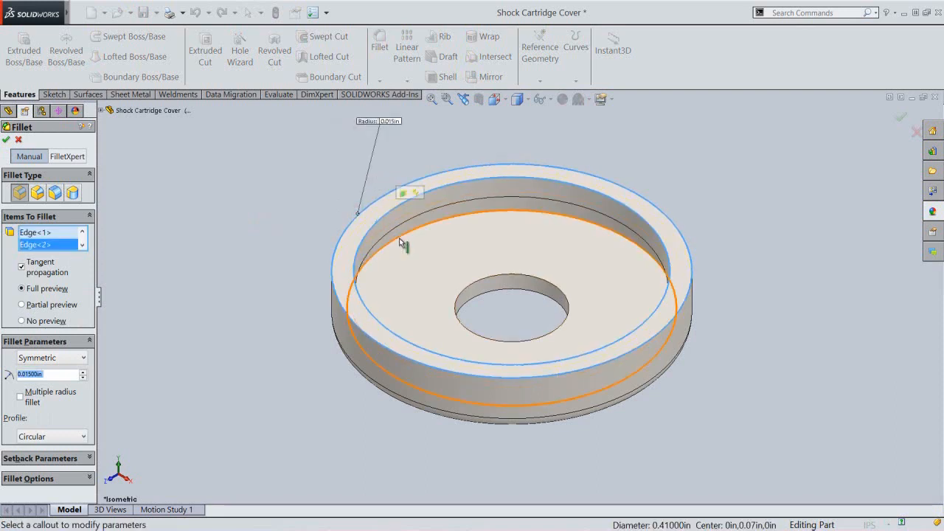
pyautogui.click(399, 239)
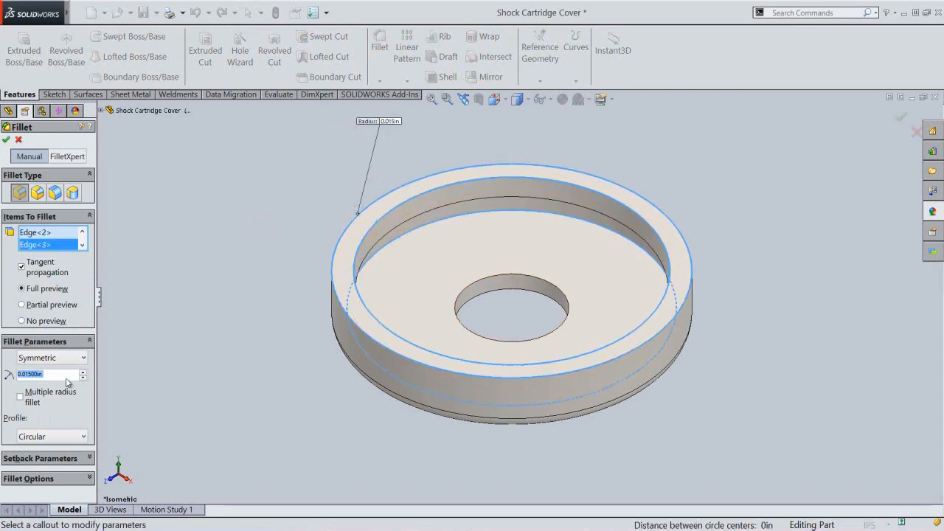
pyautogui.write('.005')
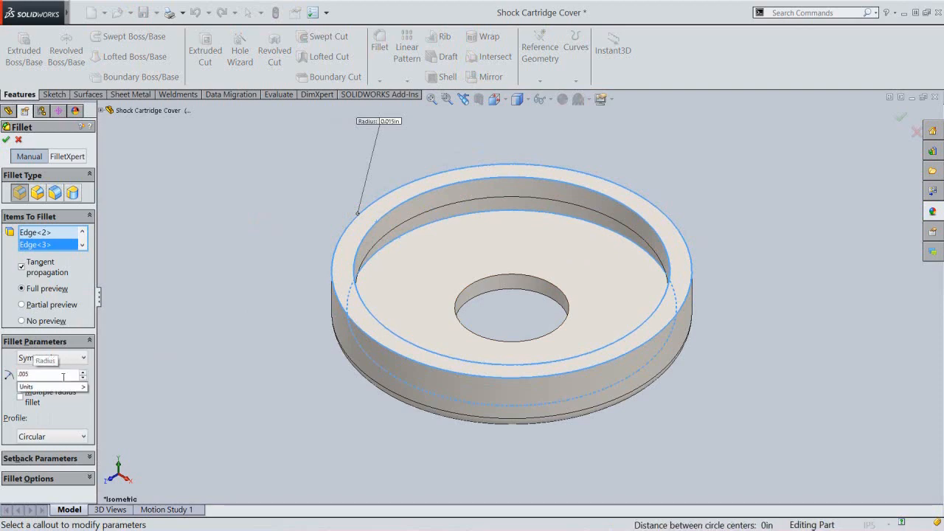
pyautogui.press('Return')
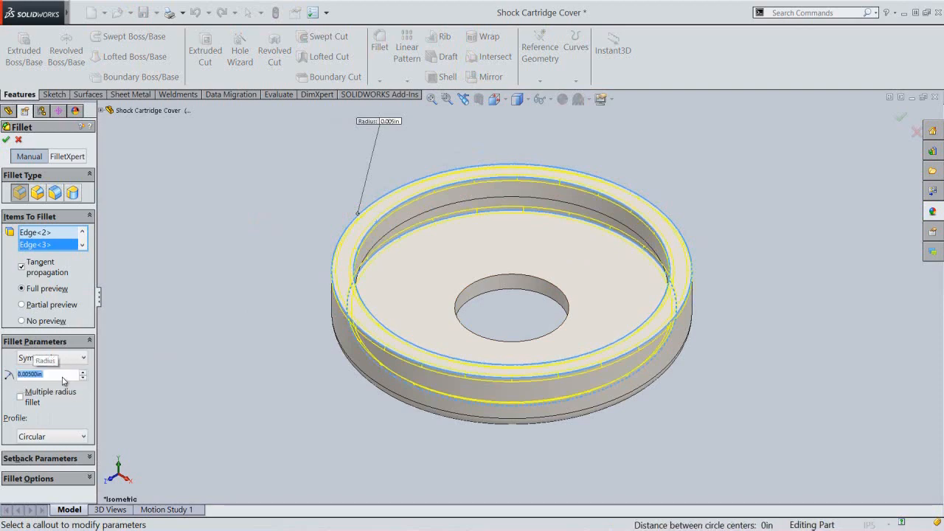
pyautogui.click(6, 139)
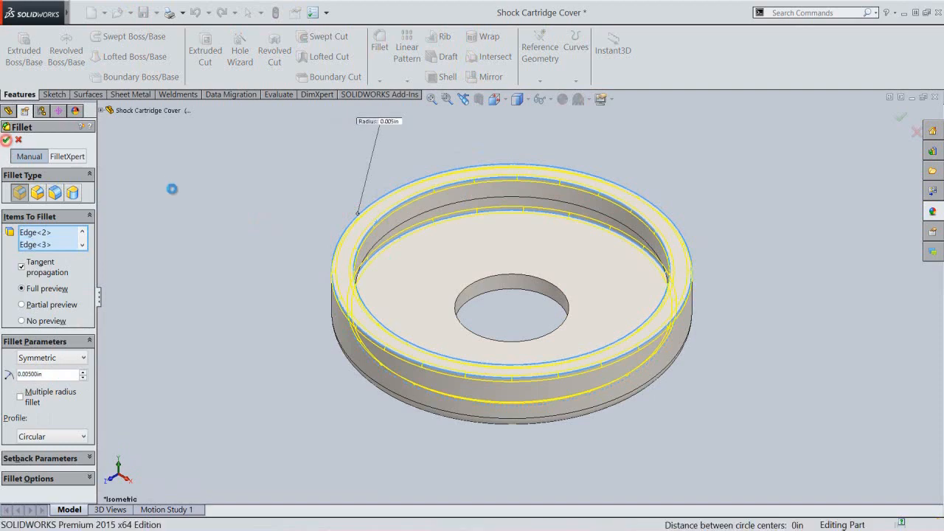
pyautogui.click(221, 206)
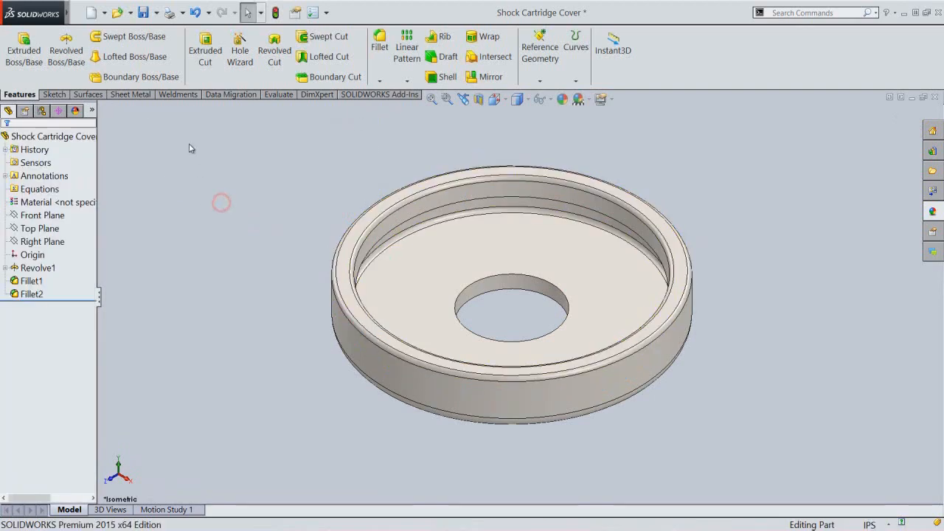
# Step: Save the filleted cover and close its document
pyautogui.press('f')
pyautogui.hotkey('ctrl', 's')
pyautogui.click(159, 153)
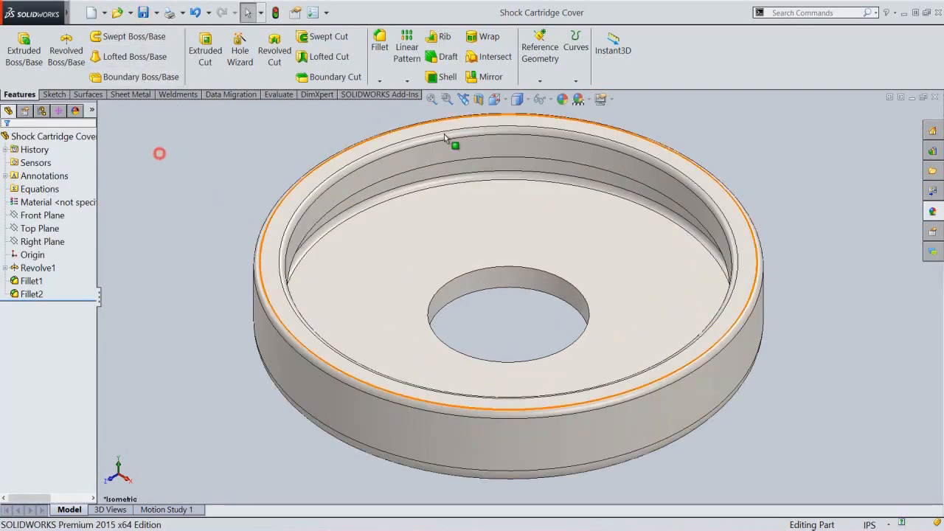
pyautogui.click(935, 97)
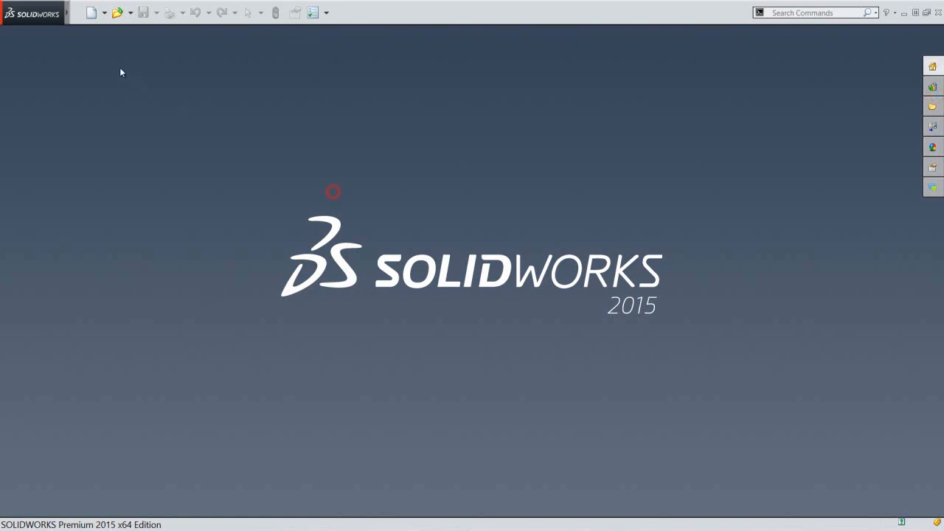
# Step: Create a new part from the first custom part template
pyautogui.click(91, 13)
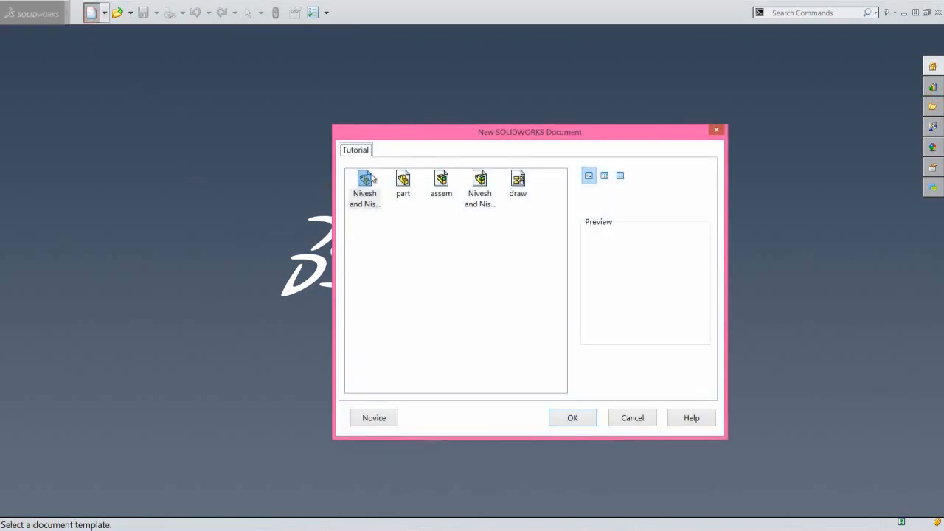
pyautogui.doubleClick(367, 178)
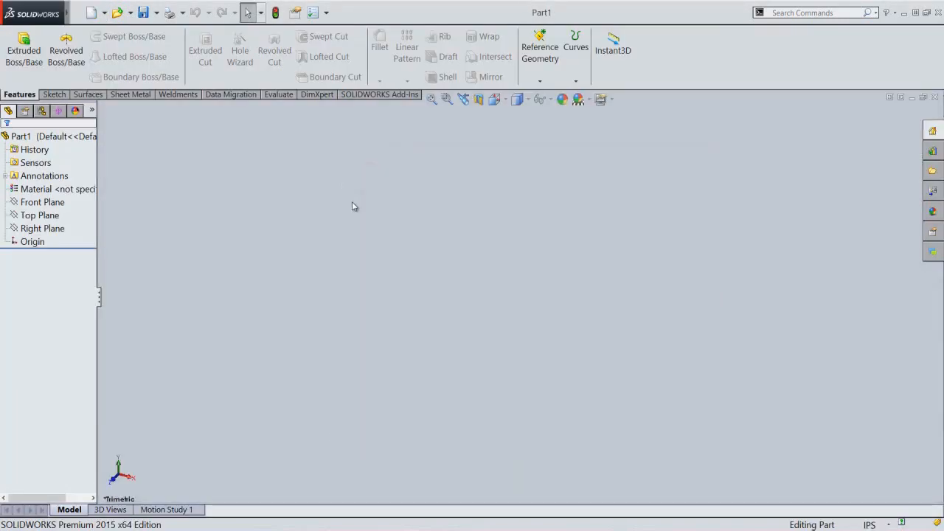
pyautogui.click(353, 204)
# Step: Start an extruded boss sketch on the Front Plane and draw a 0.25 in diameter circle centred on the origin
pyautogui.click(25, 63)
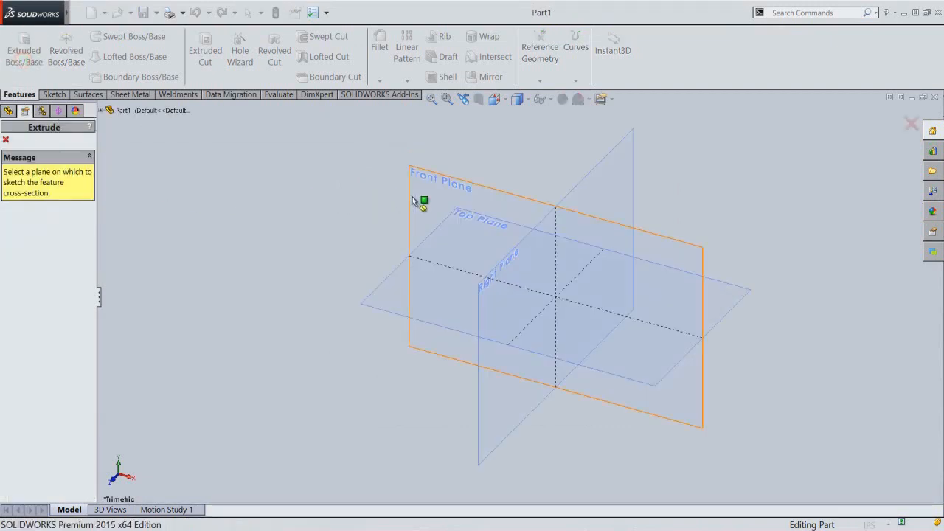
pyautogui.click(412, 197)
pyautogui.rightClick(470, 215)
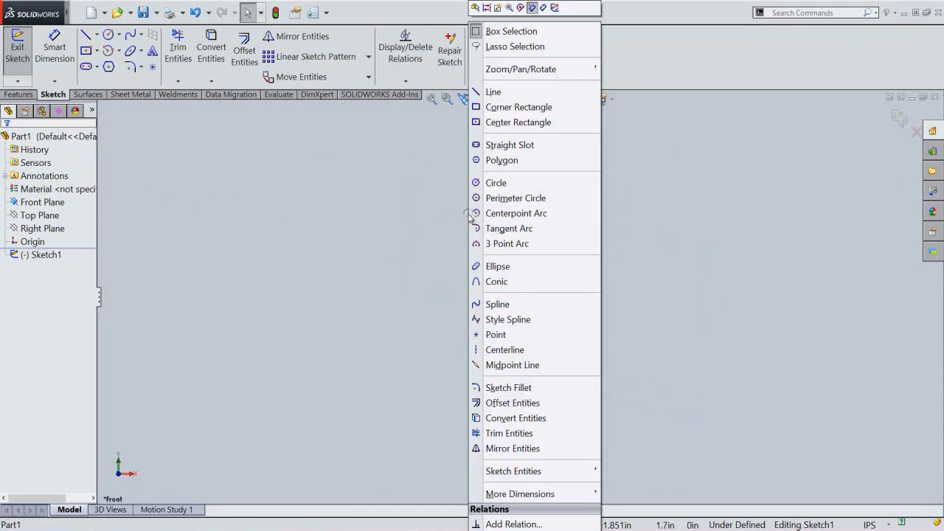
pyautogui.click(487, 183)
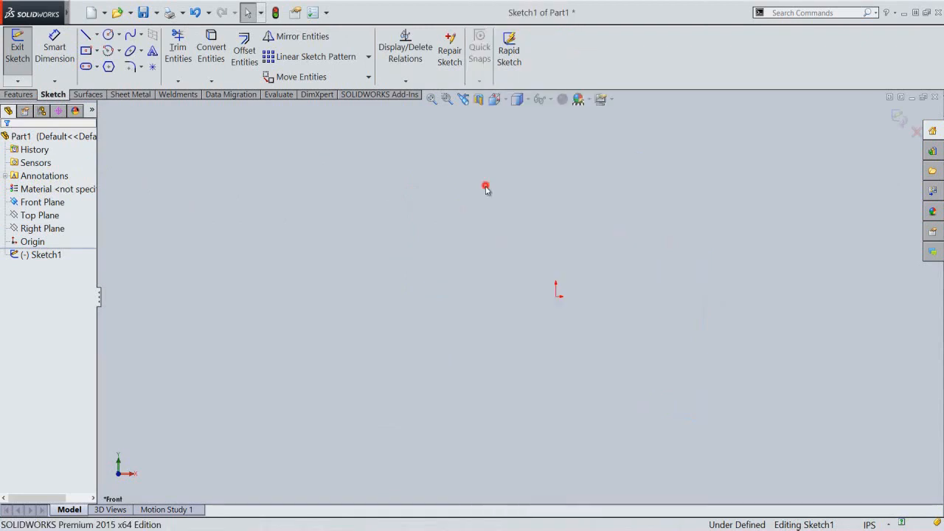
pyautogui.click(557, 297)
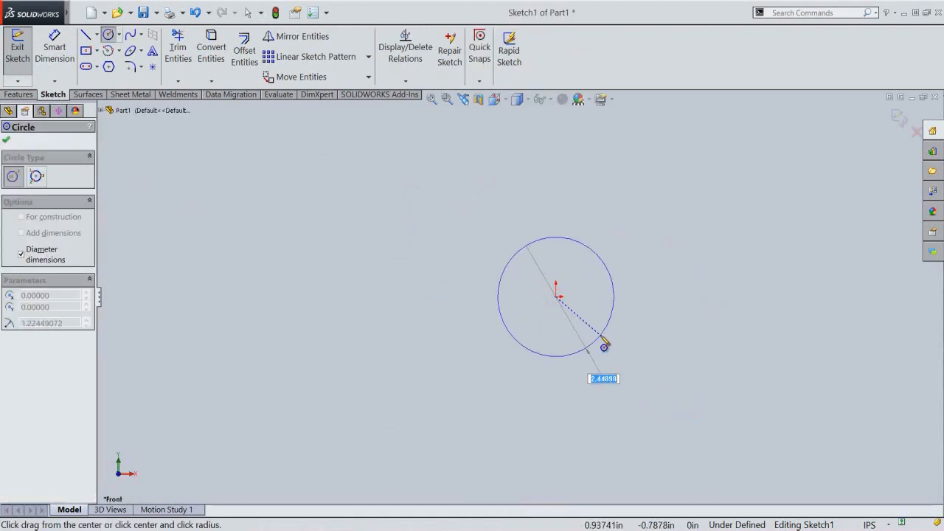
pyautogui.press('Return')
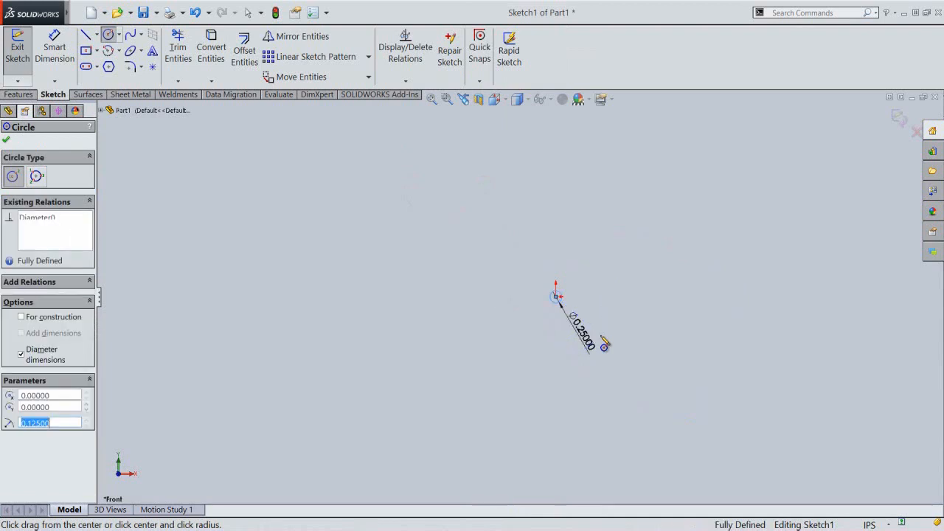
# Step: Draw a concentric 0.135 in diameter circle inside the first one and leave the Circle tool
pyautogui.scroll(-4, 568, 302)
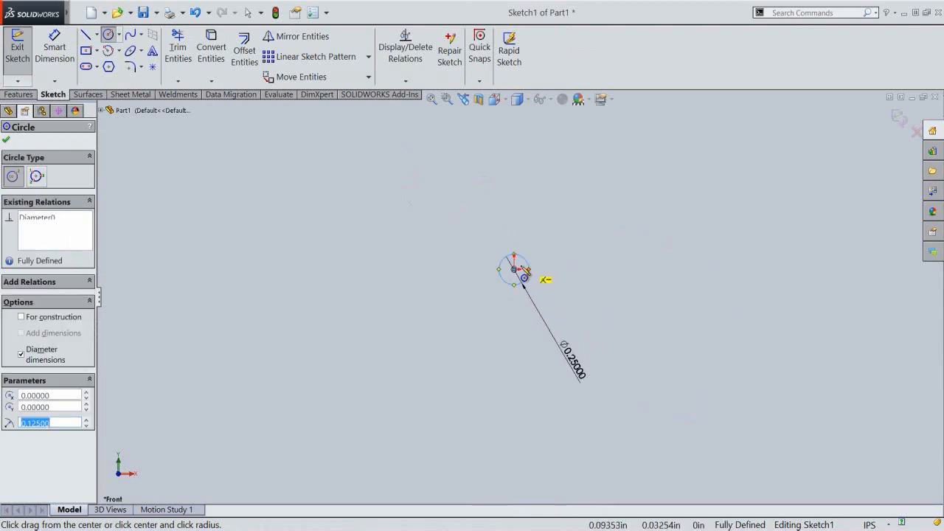
pyautogui.click(519, 276)
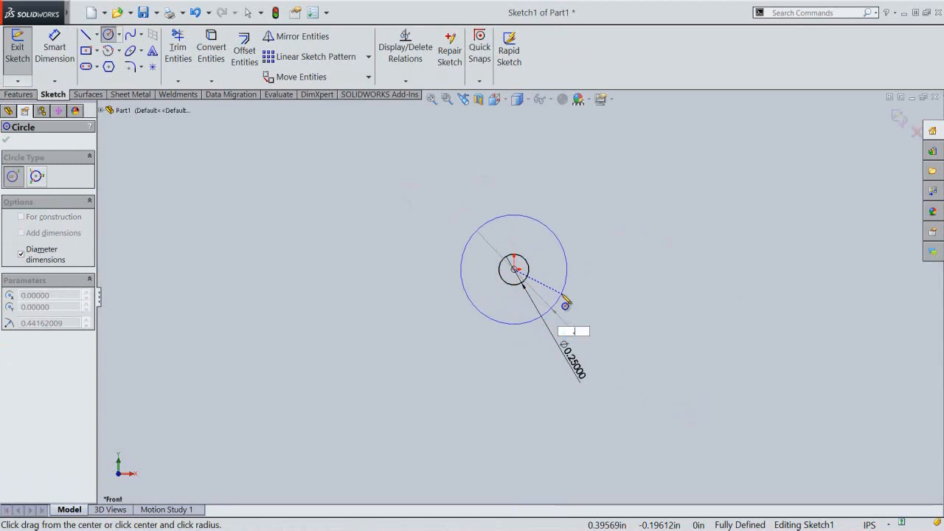
pyautogui.press('Return')
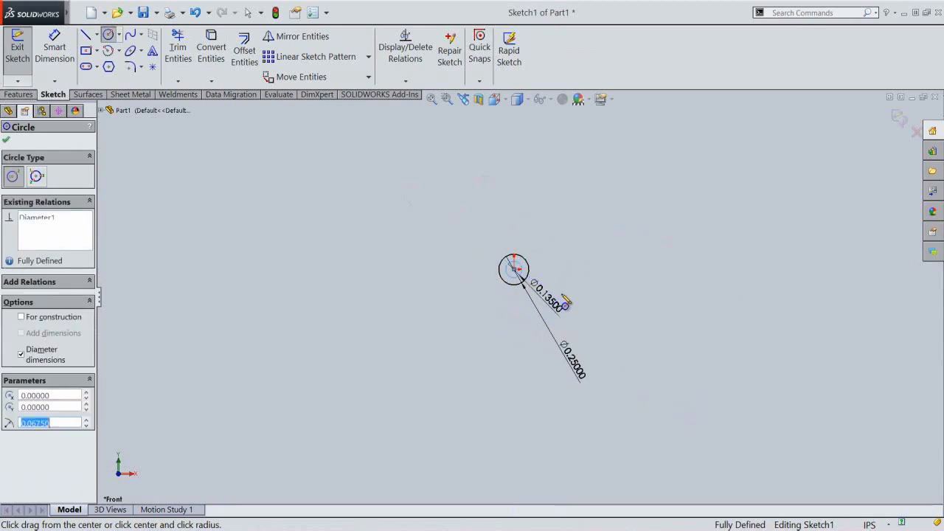
pyautogui.rightClick(568, 238)
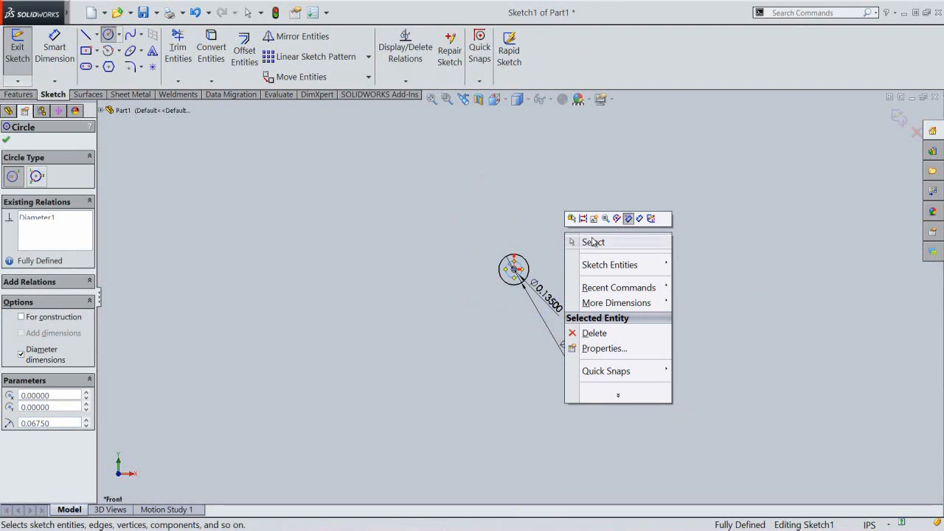
pyautogui.click(590, 240)
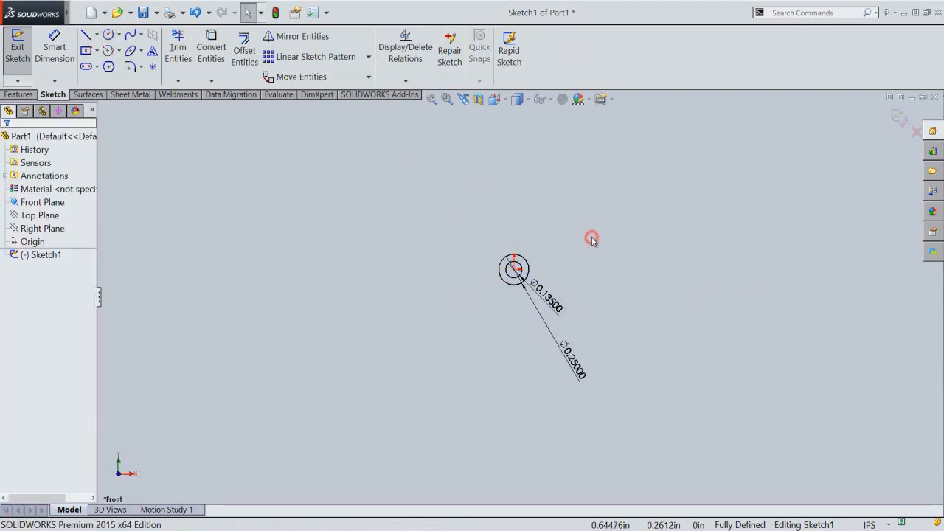
# Step: Finish the ring sketch and extrude it to a blind depth of 0.165 in
pyautogui.click(896, 117)
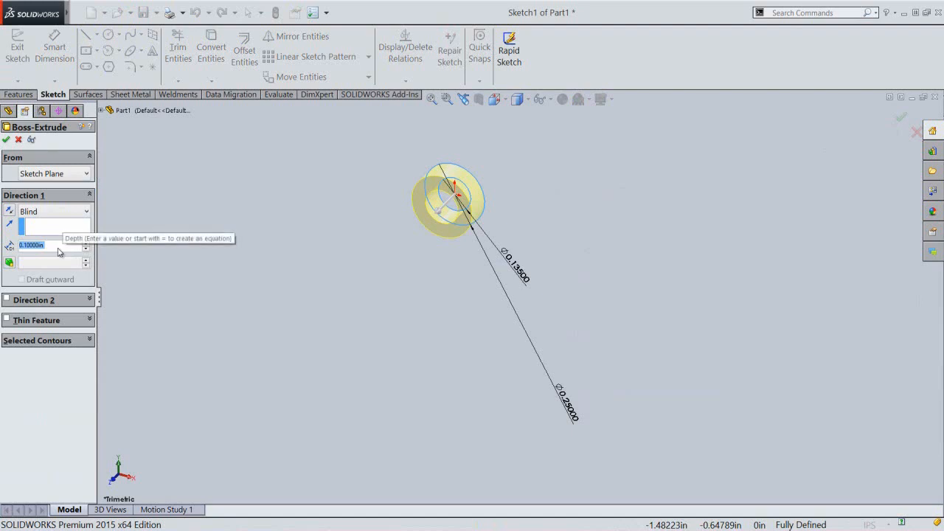
pyautogui.write('.165')
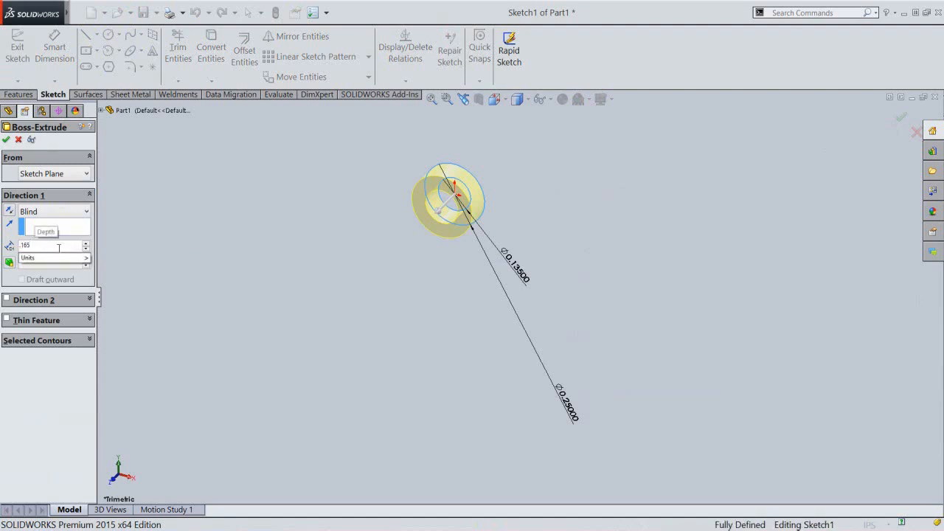
pyautogui.press('Return')
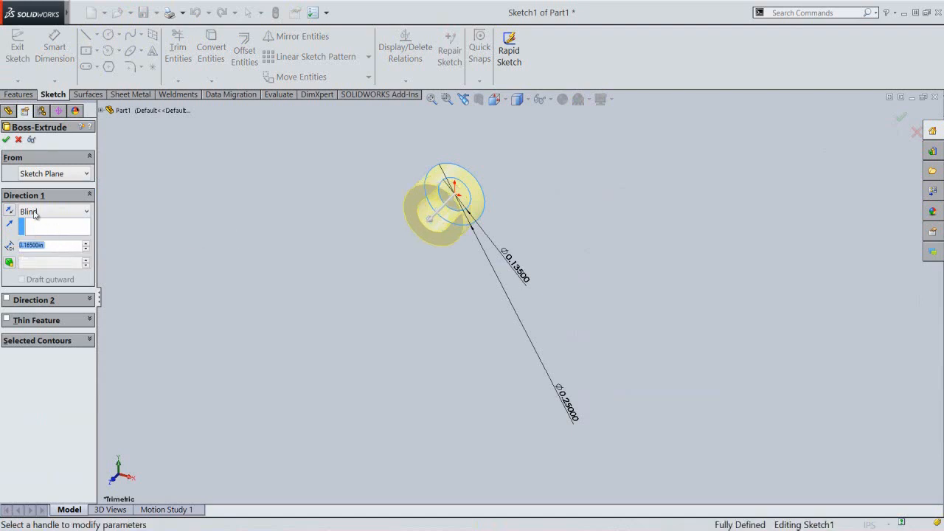
pyautogui.click(6, 140)
pyautogui.click(512, 172)
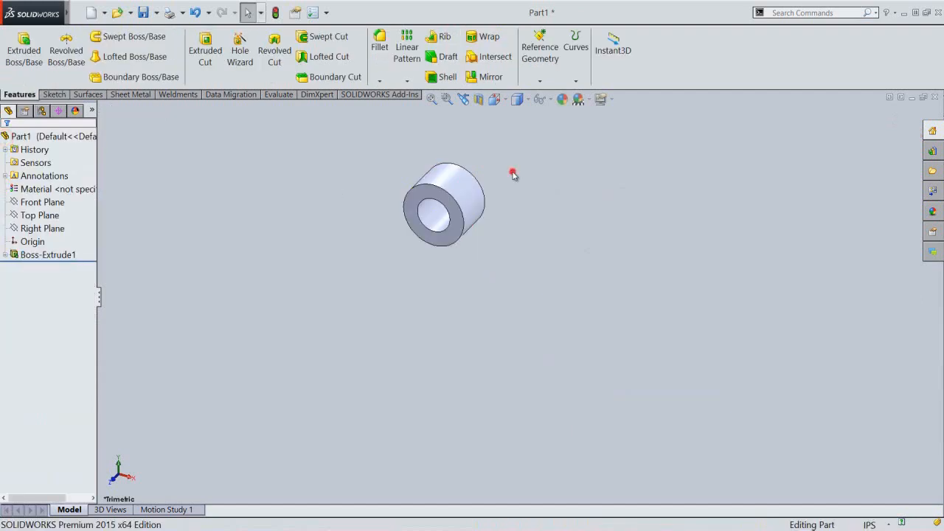
# Step: Apply the custom color_prefference appearance from the SOLIDWORKSComposer User folder to the whole part
pyautogui.click(496, 99)
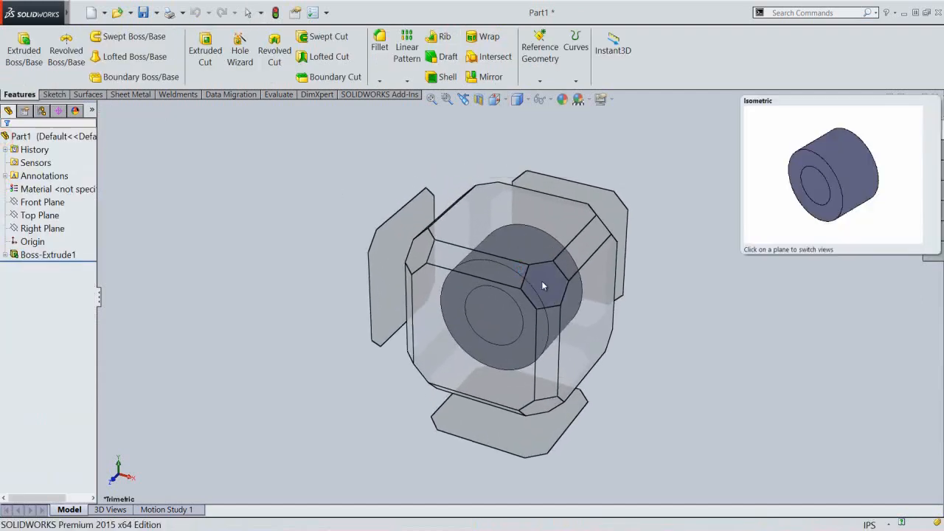
pyautogui.click(542, 281)
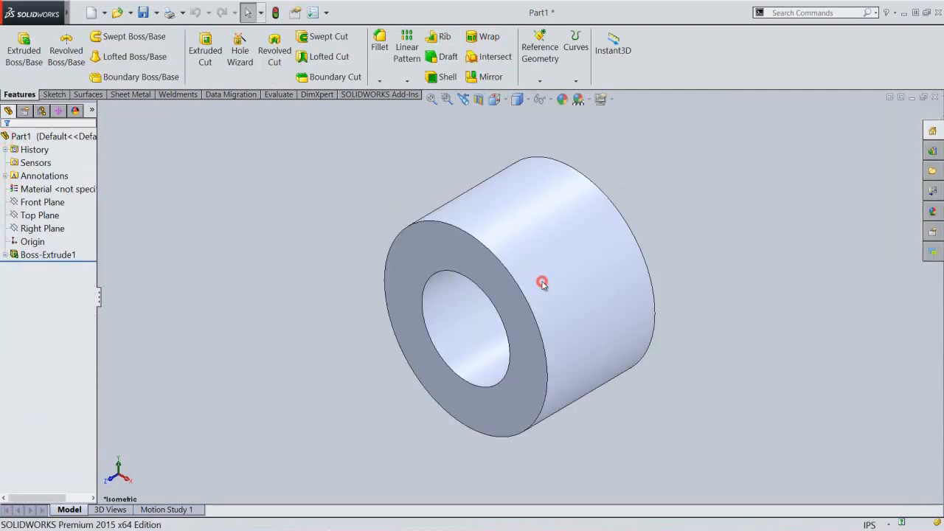
pyautogui.click(80, 138)
pyautogui.click(562, 99)
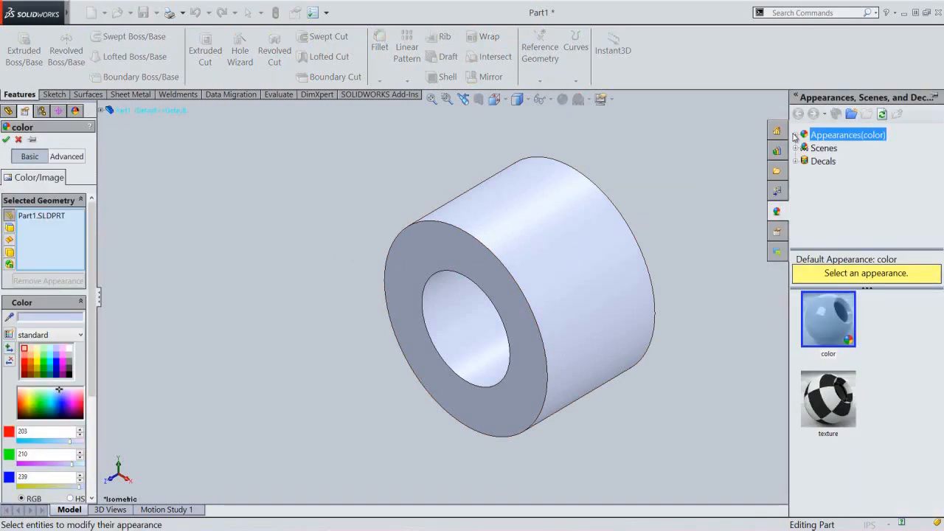
pyautogui.click(795, 135)
pyautogui.scroll(-2, 934, 174)
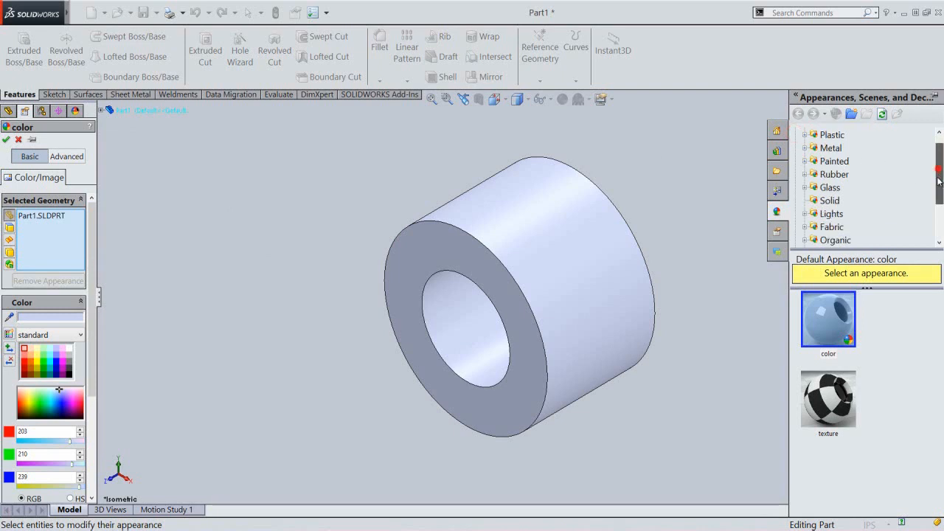
pyautogui.click(809, 215)
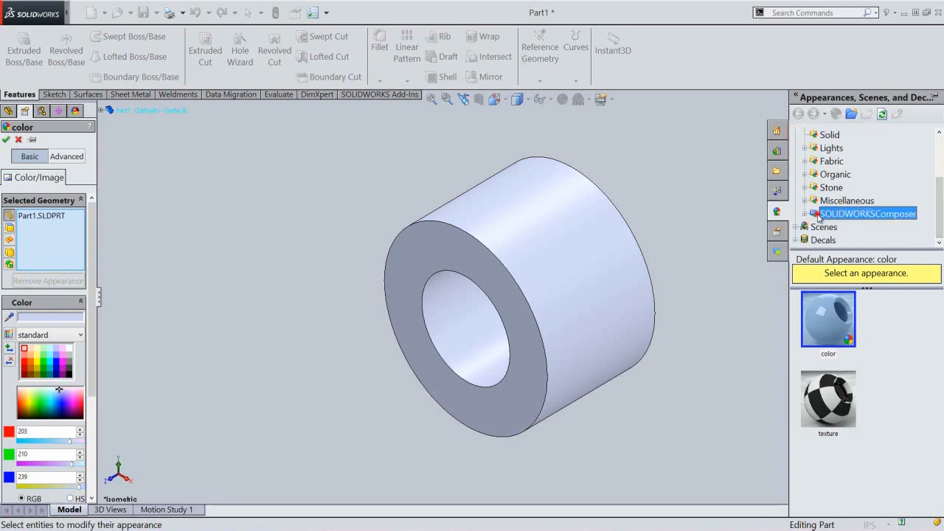
pyautogui.click(807, 214)
pyautogui.click(827, 229)
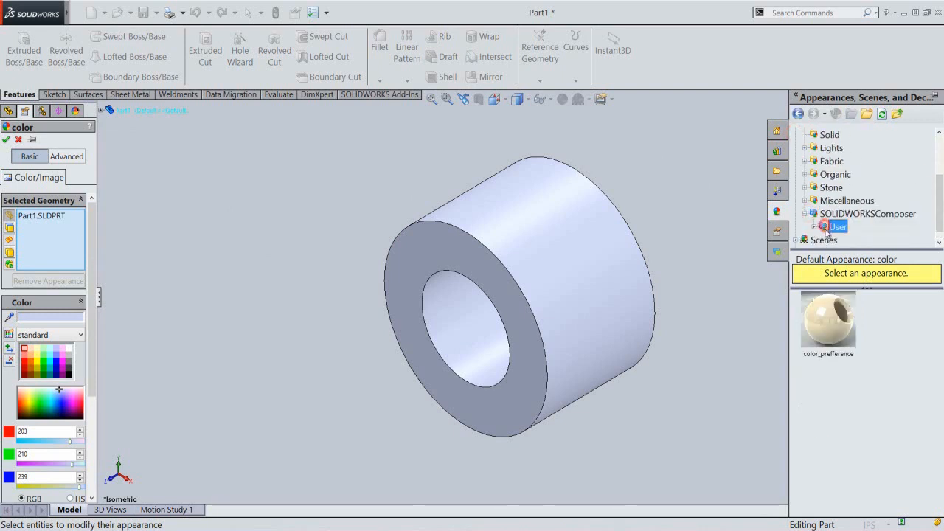
pyautogui.click(828, 316)
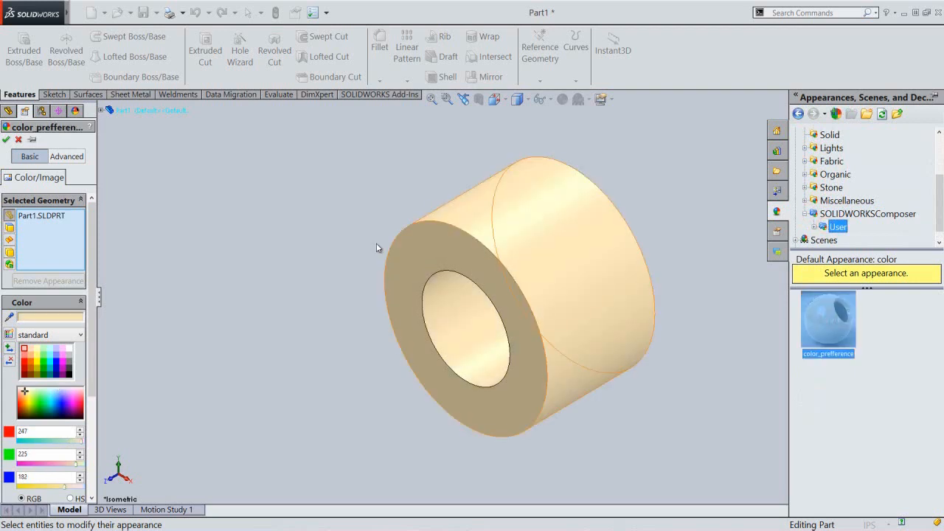
pyautogui.click(6, 139)
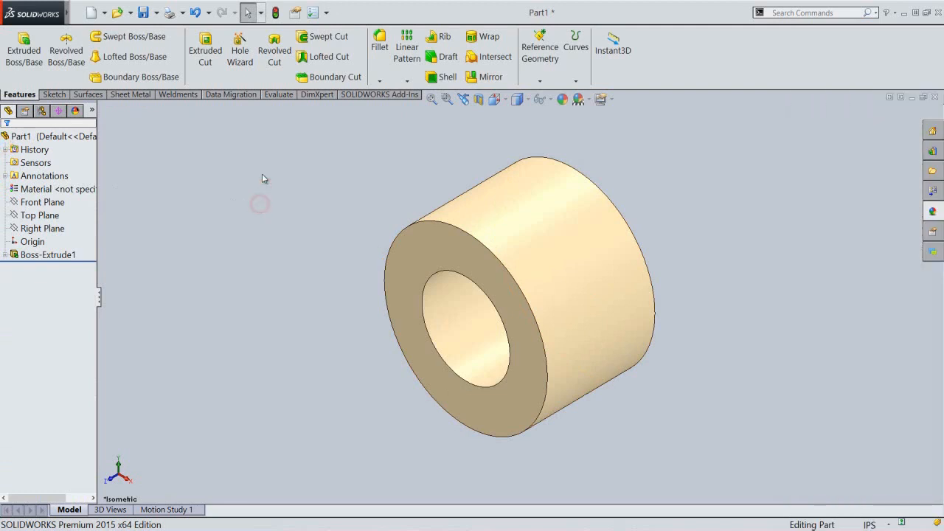
# Step: Fillet the inner and outer circular edges on both end faces of the ring with a 0.005 in radius
pyautogui.click(379, 45)
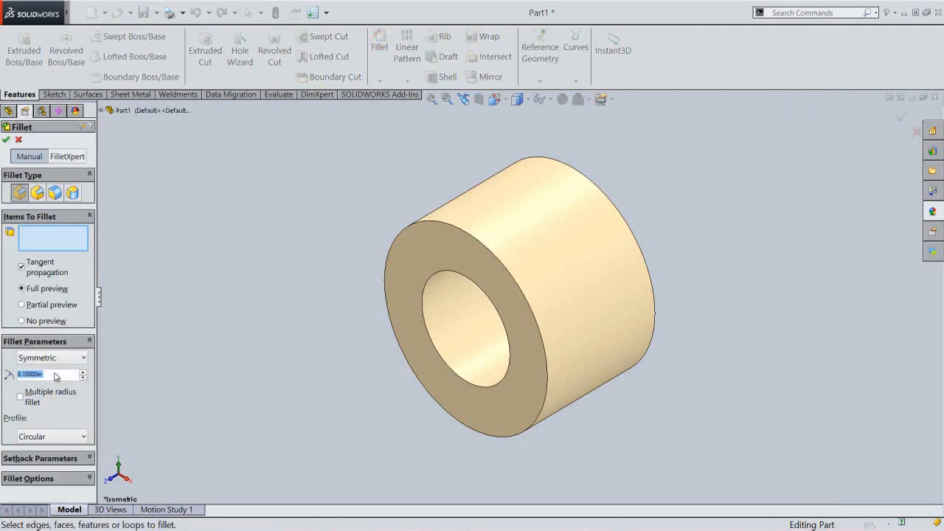
pyautogui.write('.005')
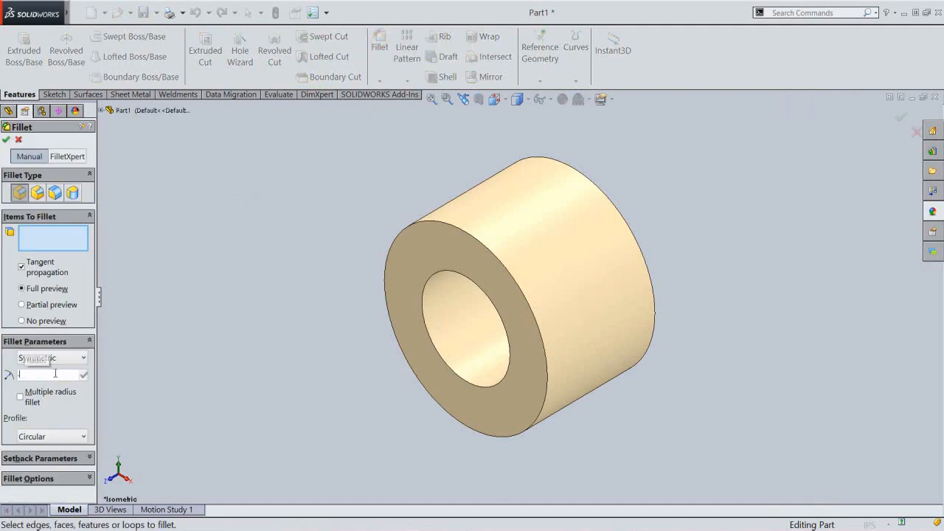
pyautogui.press('Return')
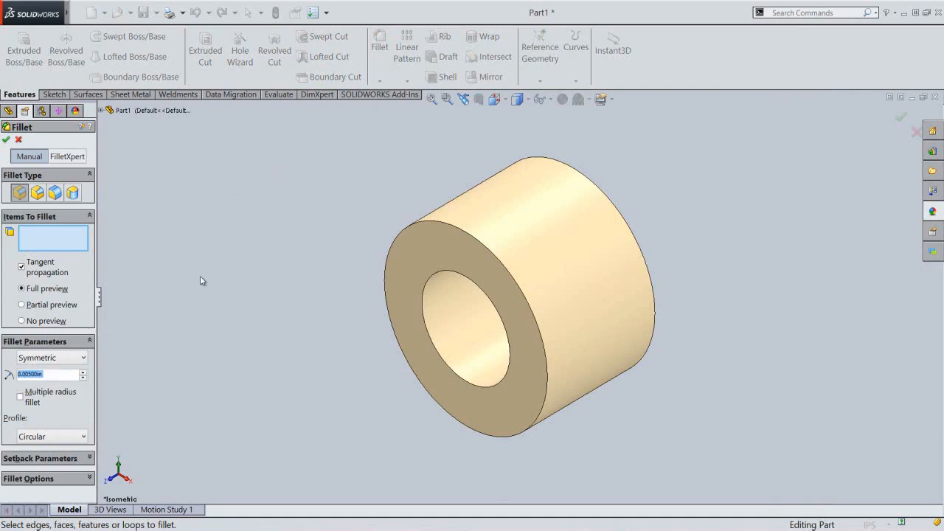
pyautogui.click(443, 222)
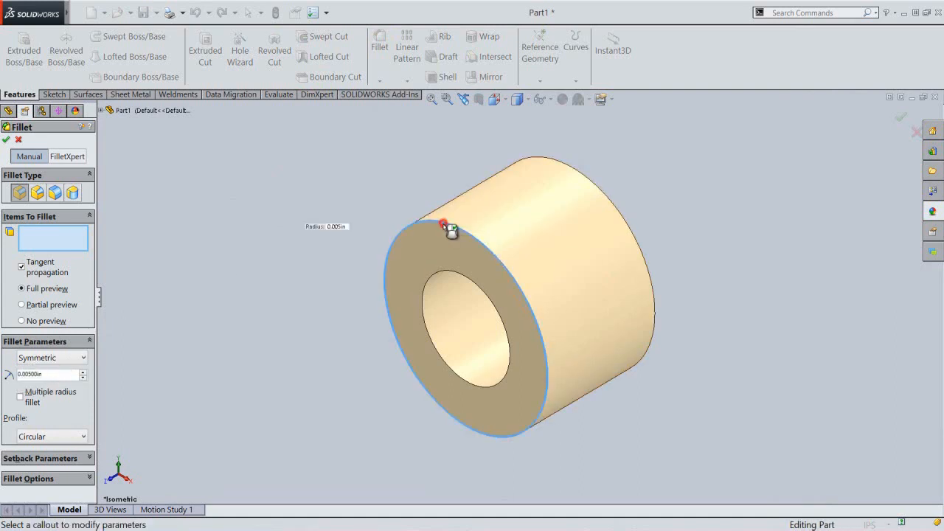
pyautogui.click(453, 270)
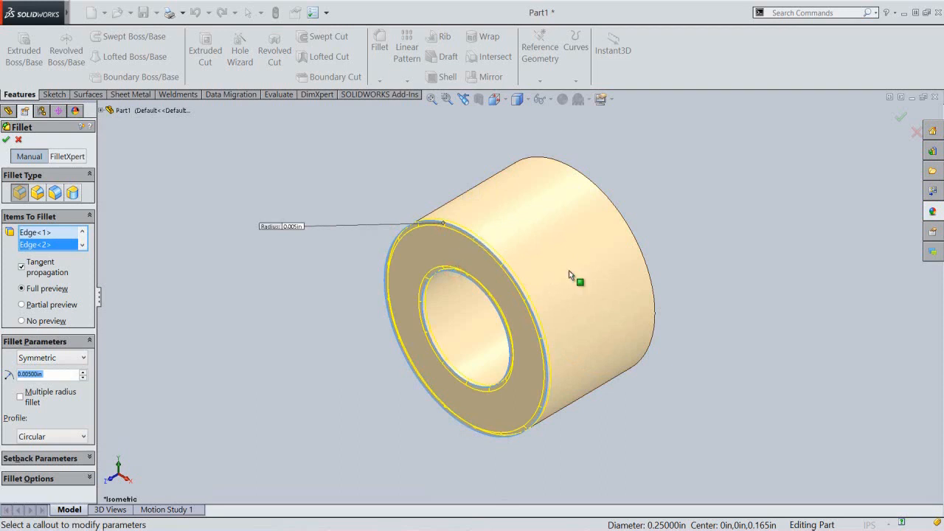
pyautogui.moveTo(623, 294); pyautogui.dragTo(567, 333, button='middle')
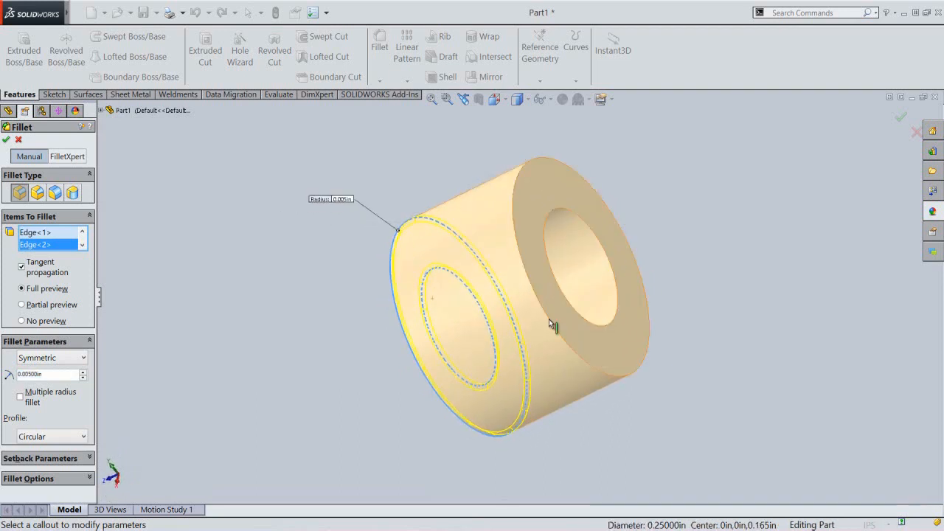
pyautogui.click(548, 319)
pyautogui.click(571, 304)
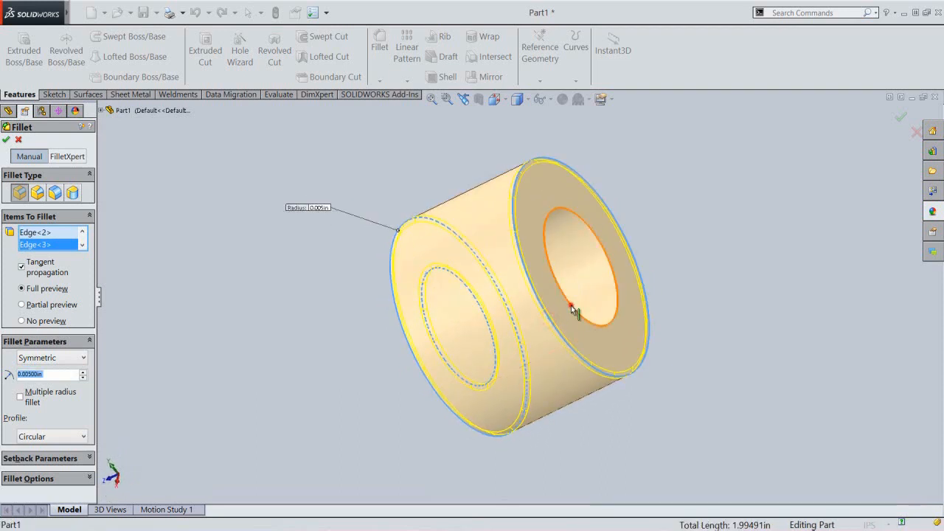
pyautogui.click(463, 98)
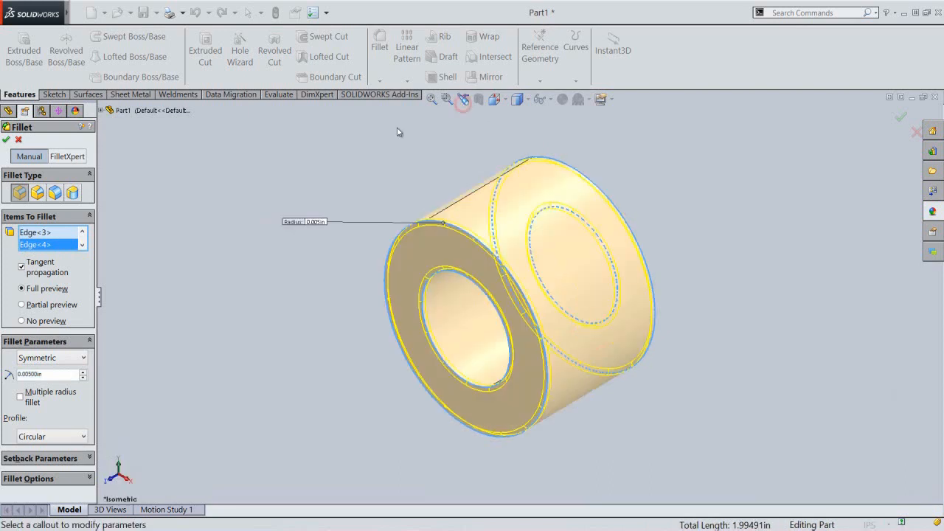
pyautogui.click(5, 140)
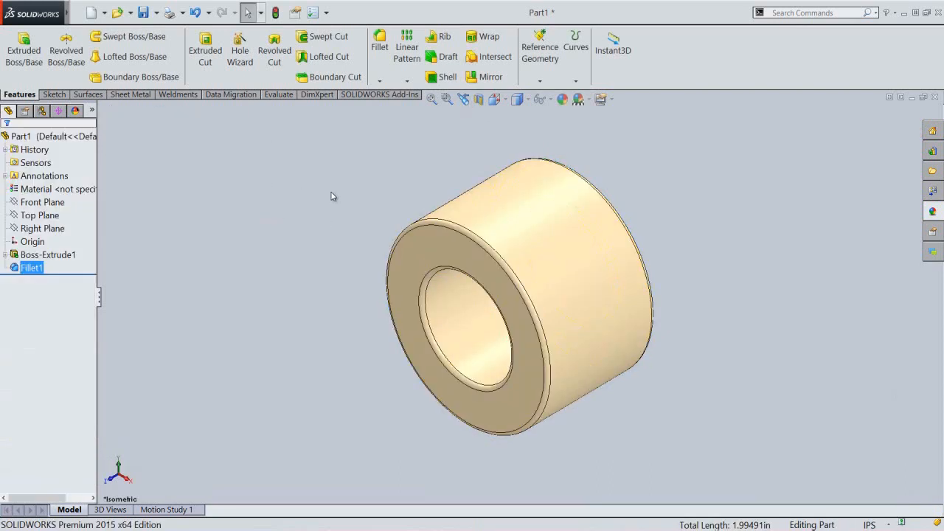
pyautogui.click(332, 196)
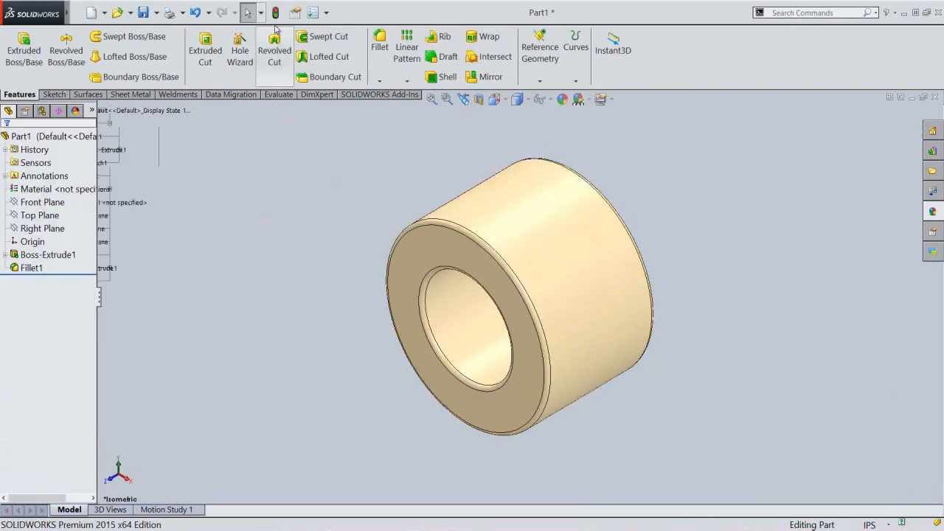
# Step: Save the part as Shock Cartridge Spacer in the suspension components folder and close its document
pyautogui.click(143, 12)
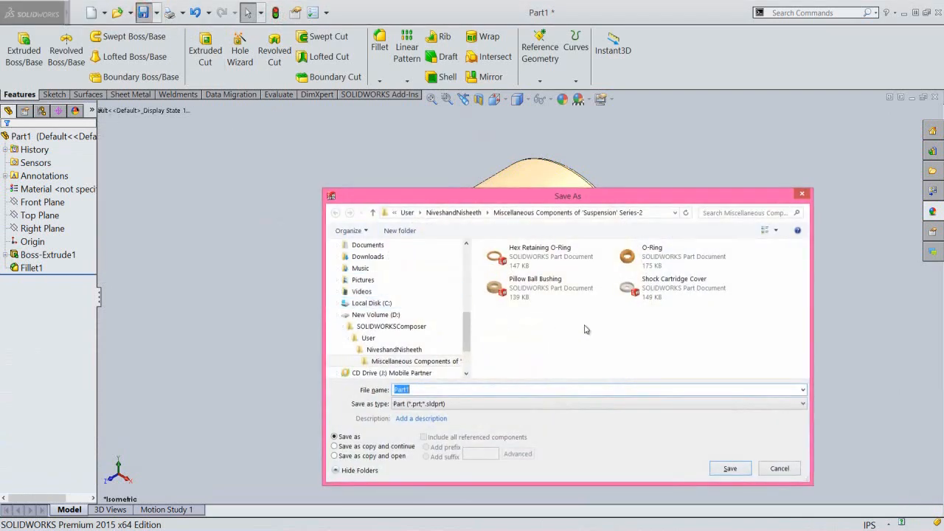
pyautogui.write('Shock C')
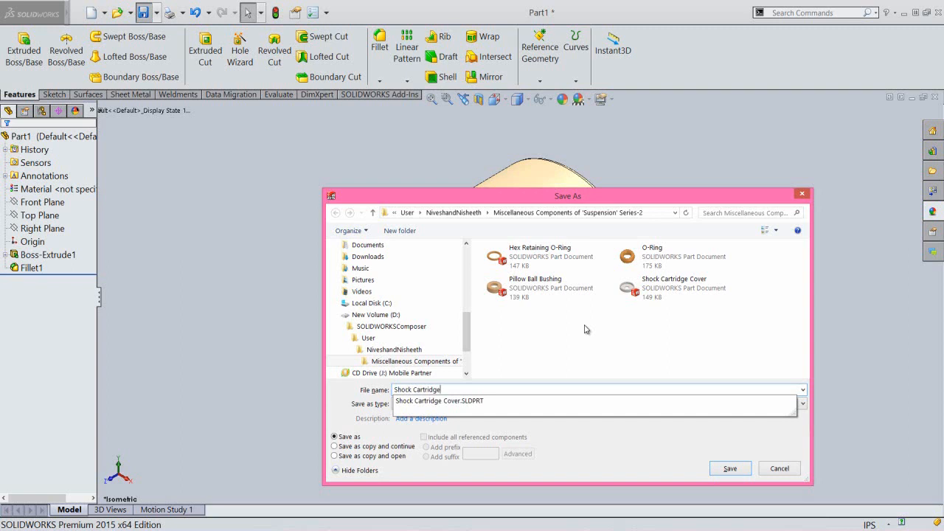
pyautogui.write('artridge Spacer')
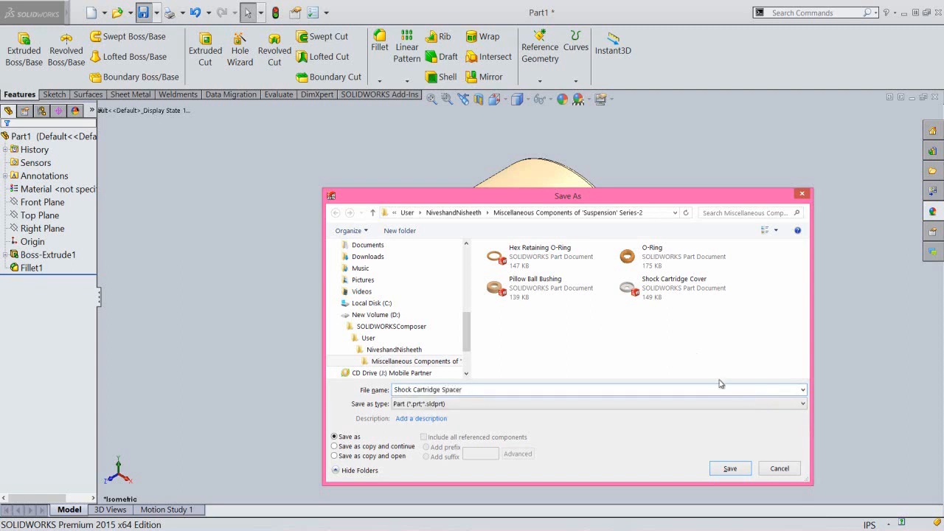
pyautogui.click(750, 466)
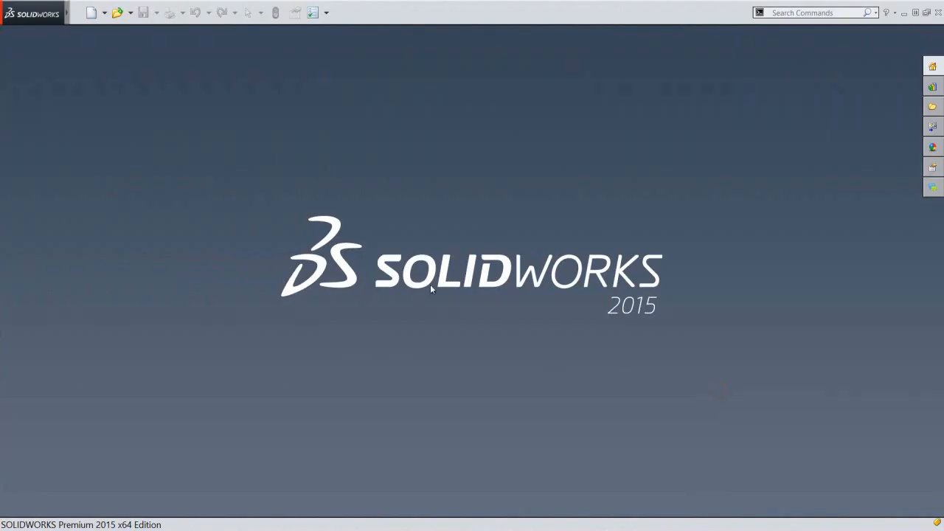
# Step: Create a new part document from the custom IPS part template
pyautogui.click(92, 13)
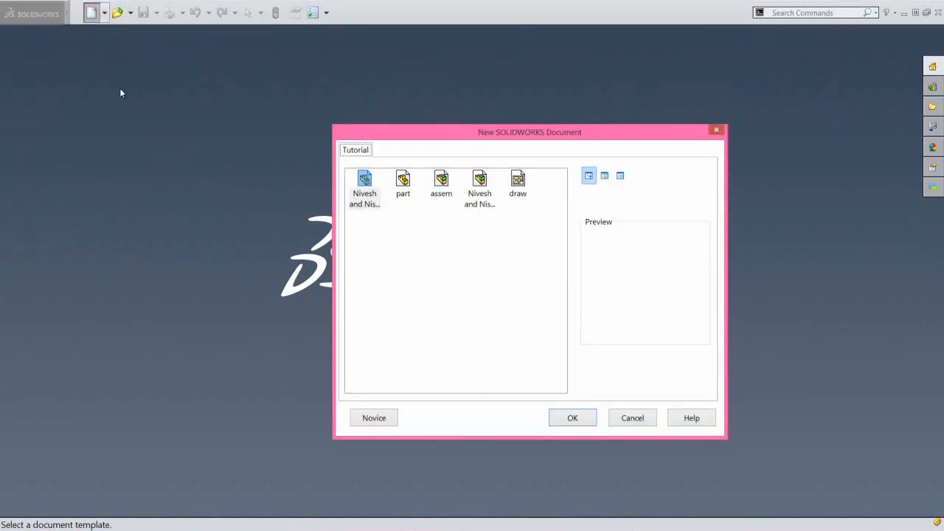
pyautogui.click(364, 183)
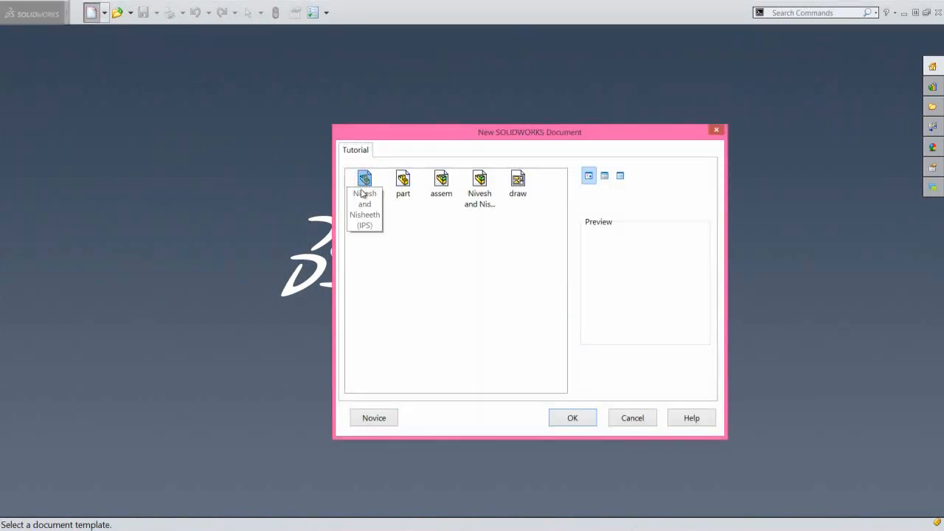
pyautogui.click(564, 418)
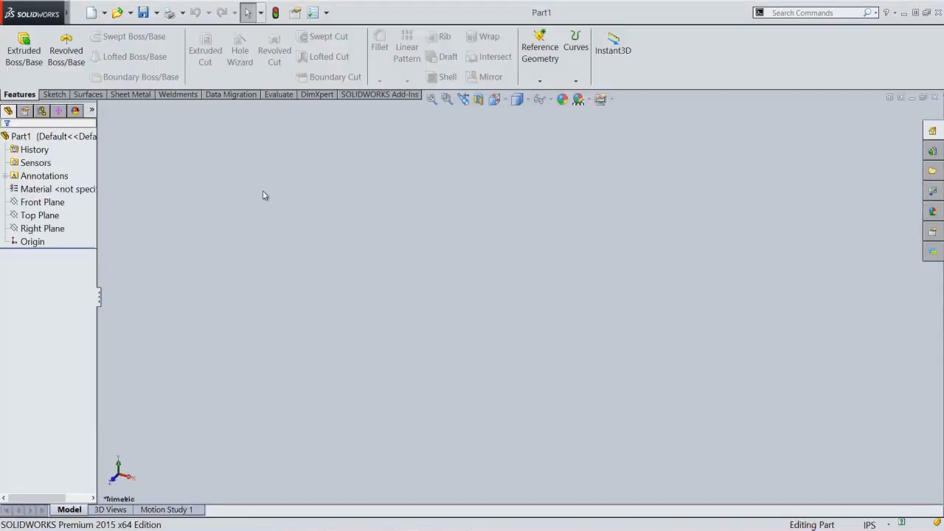
# Step: Start a revolved boss sketch on the Front Plane and draw an infinite vertical centerline through the origin
pyautogui.click(77, 69)
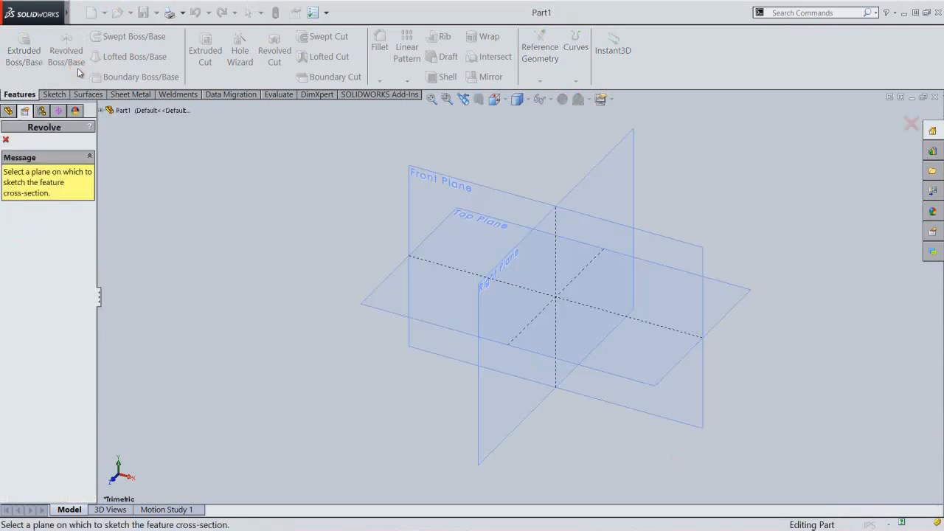
pyautogui.click(412, 192)
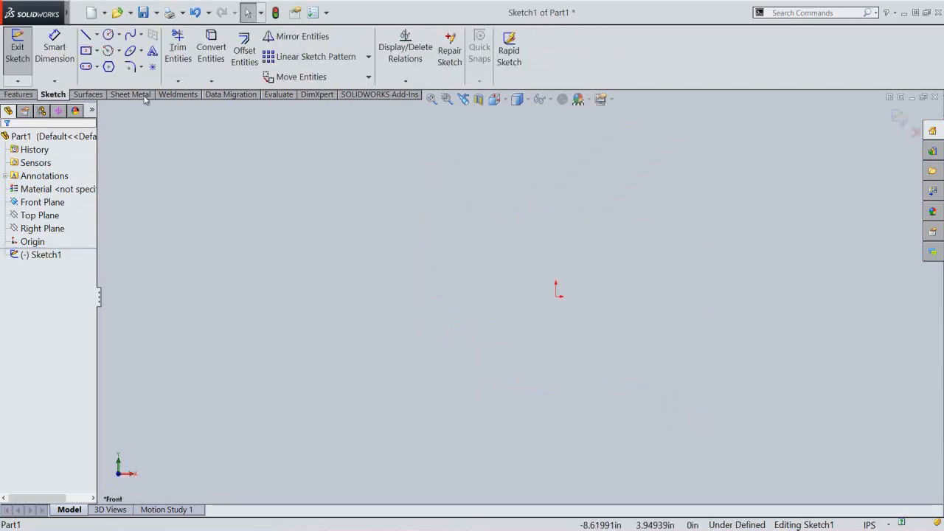
pyautogui.click(97, 37)
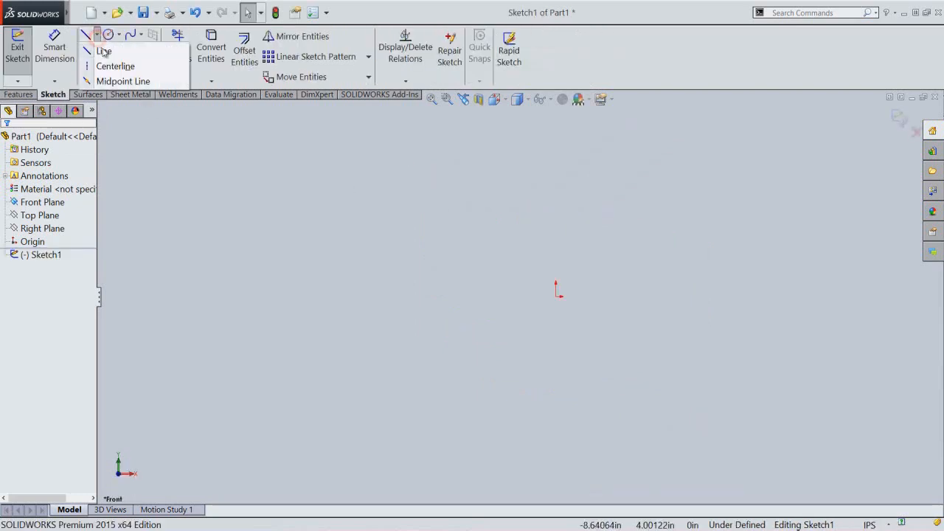
pyautogui.click(120, 71)
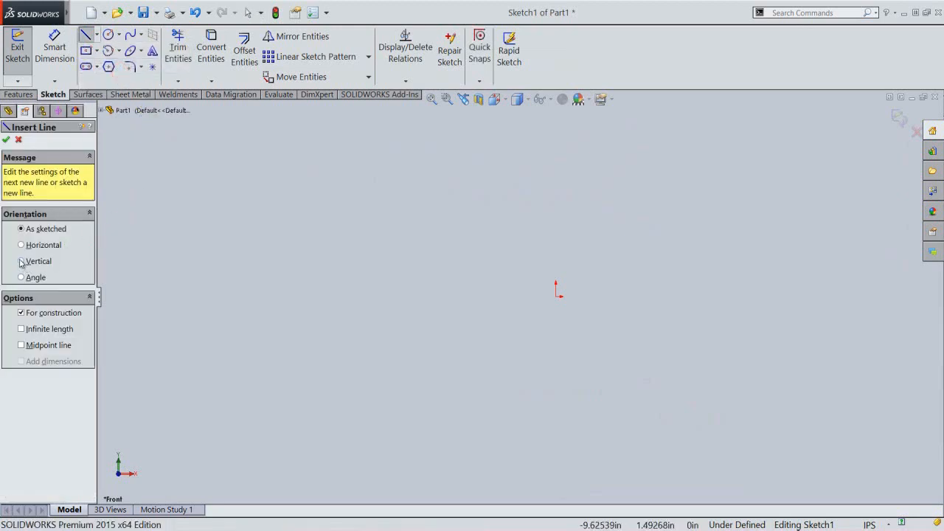
pyautogui.click(20, 262)
pyautogui.click(21, 329)
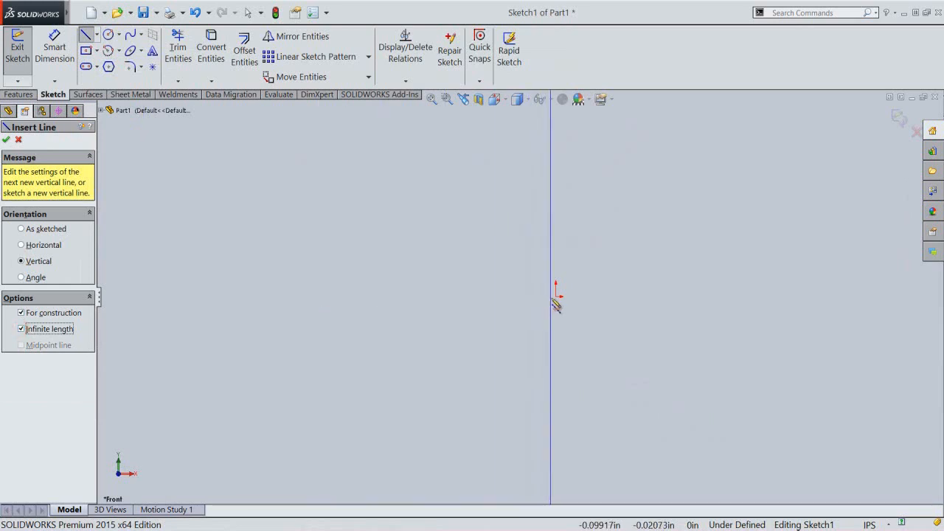
pyautogui.click(558, 298)
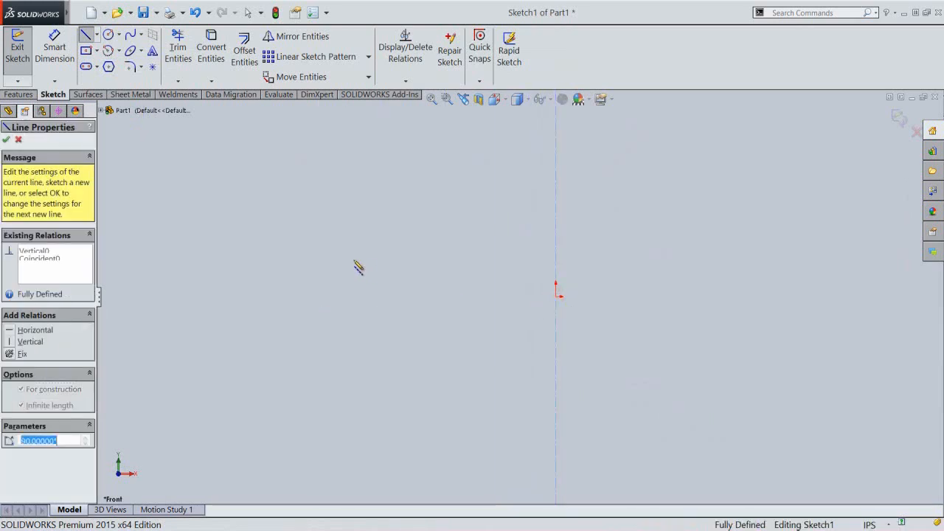
# Step: Draw a semicircular centerpoint arc of about 2.06 in radius centred on the origin, with both endpoints on the vertical centerline
pyautogui.rightClick(220, 213)
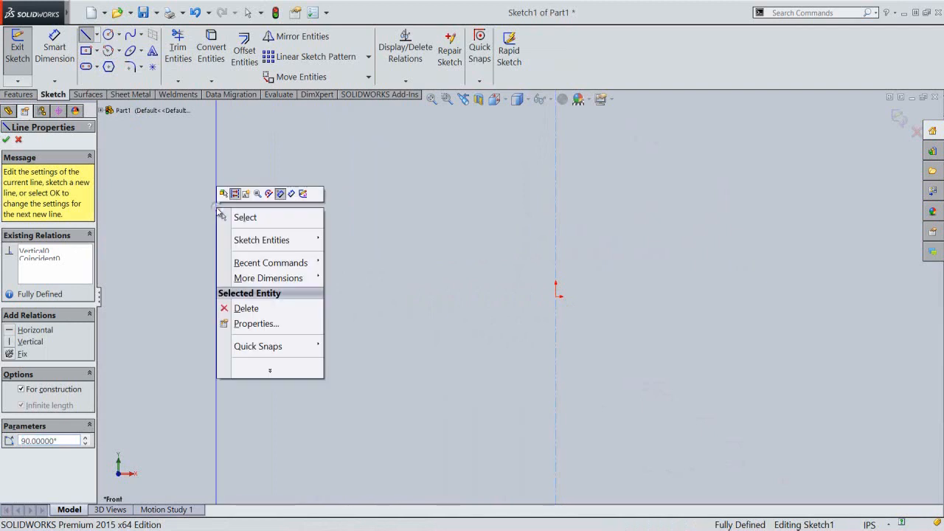
pyautogui.click(245, 217)
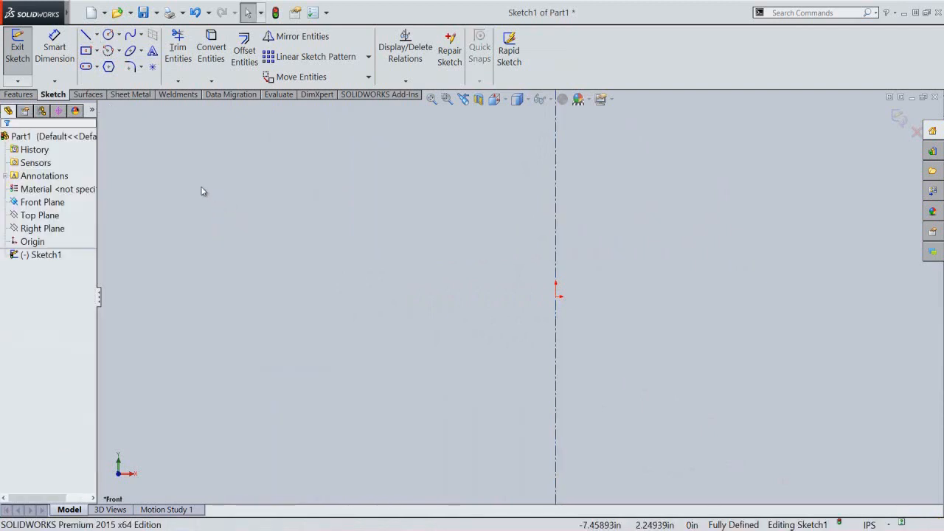
pyautogui.click(119, 52)
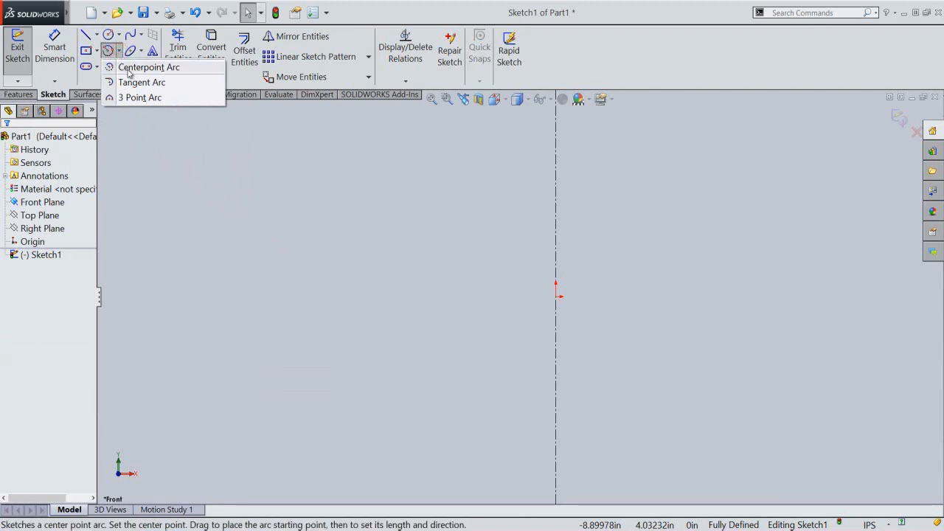
pyautogui.click(129, 68)
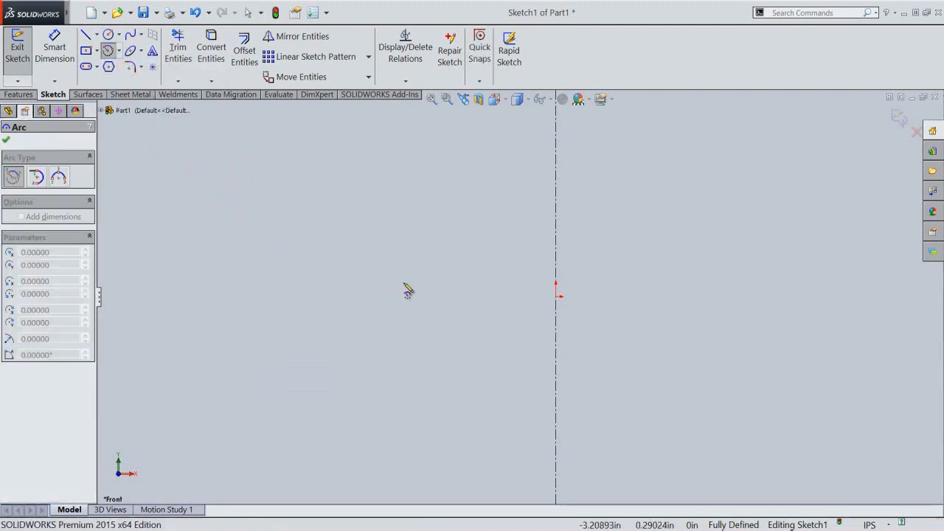
pyautogui.click(556, 298)
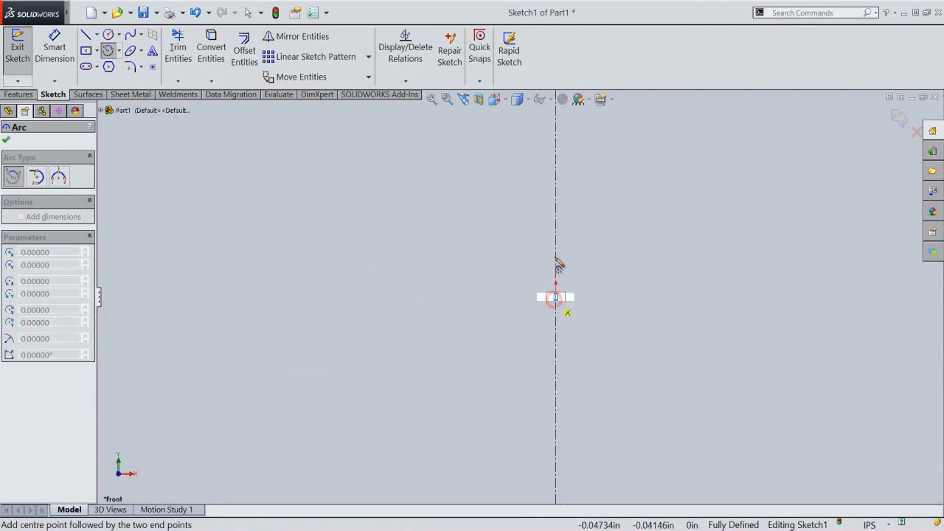
pyautogui.click(556, 197)
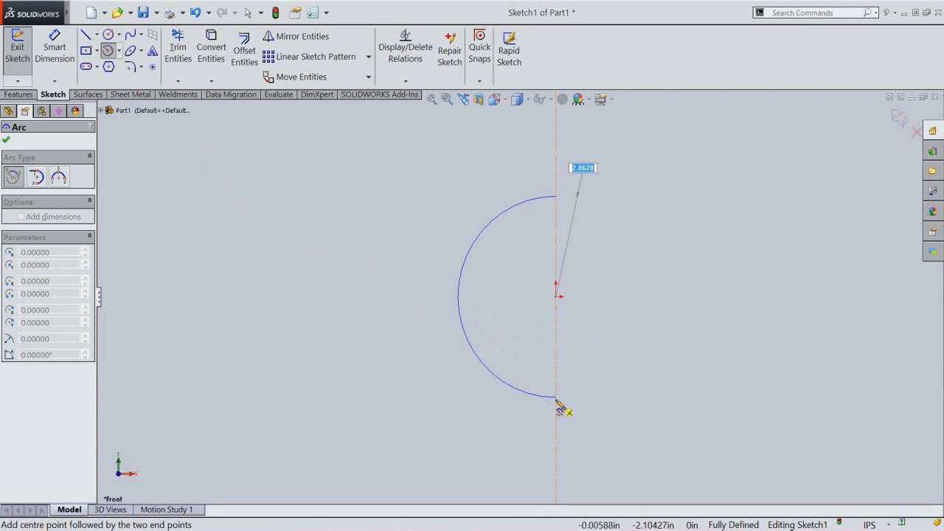
pyautogui.click(557, 400)
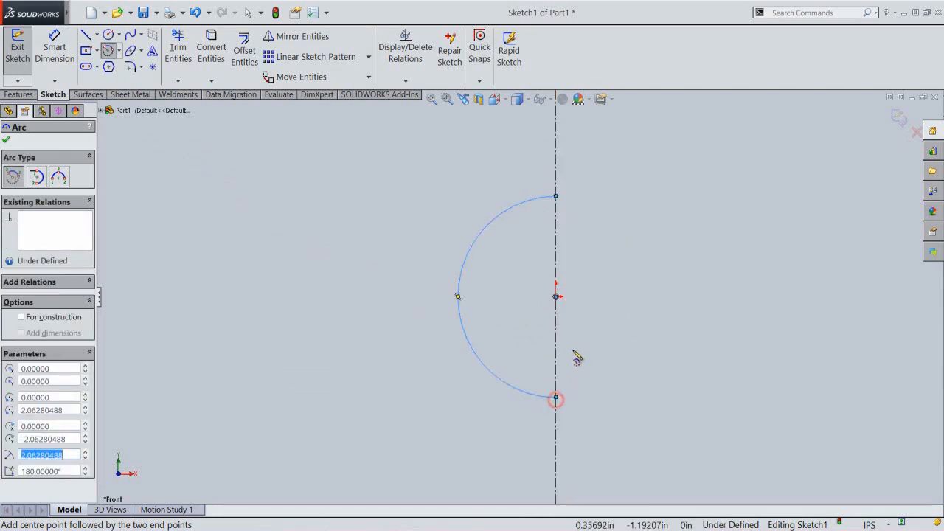
pyautogui.rightClick(615, 261)
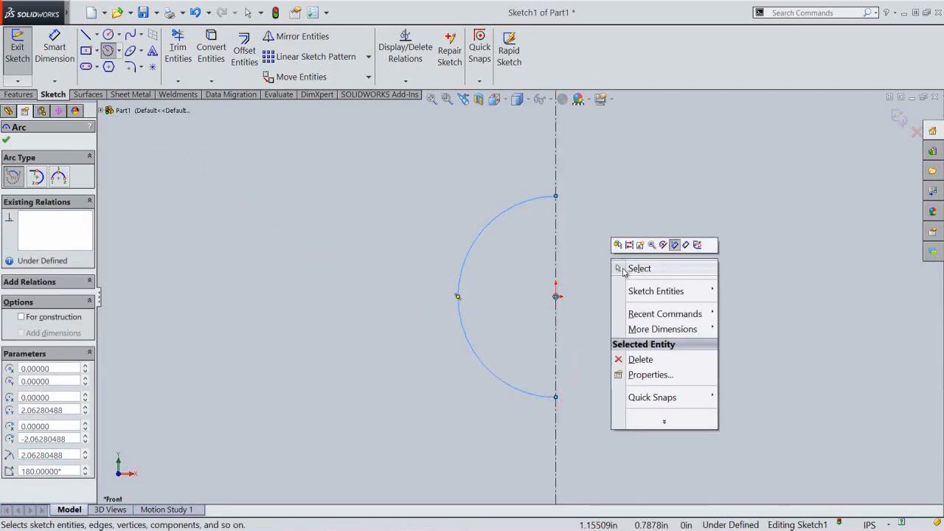
pyautogui.click(634, 269)
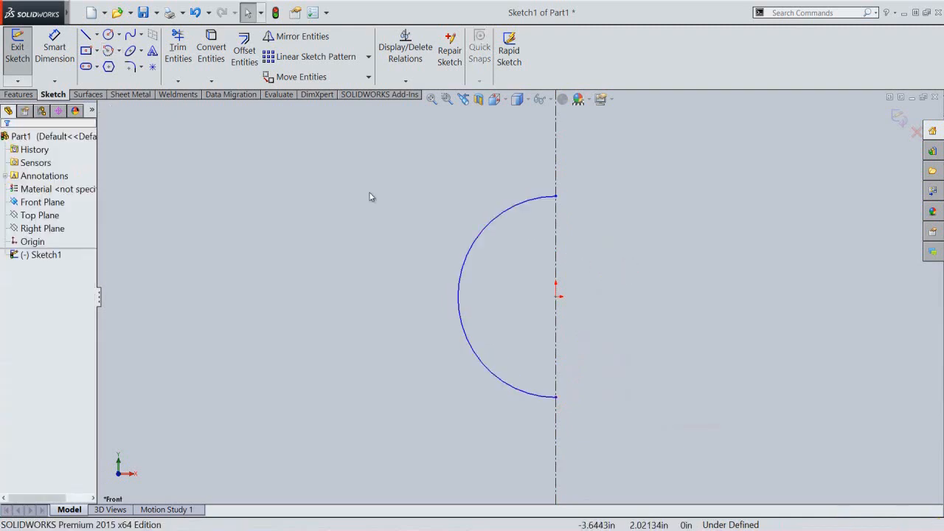
# Step: Draw a circle about 1.07 in in diameter centred on the origin inside the semicircular arc
pyautogui.click(110, 36)
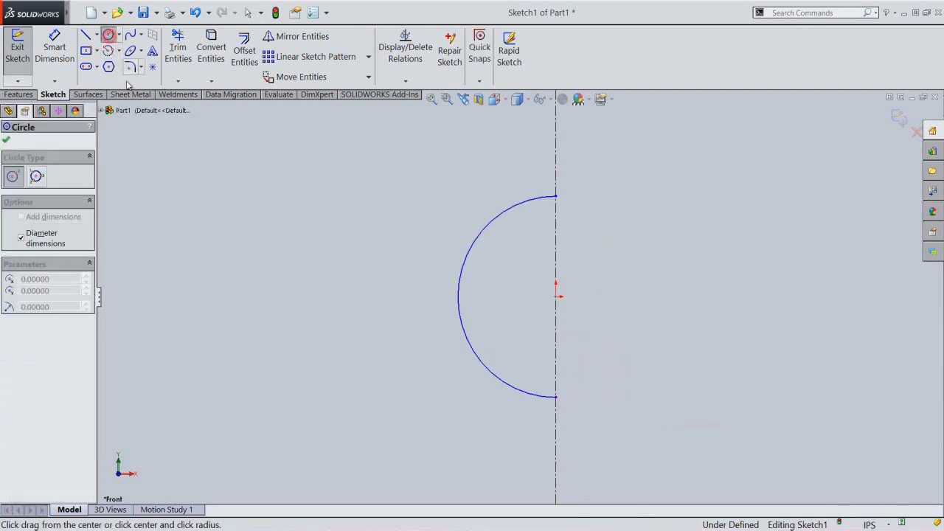
pyautogui.click(556, 297)
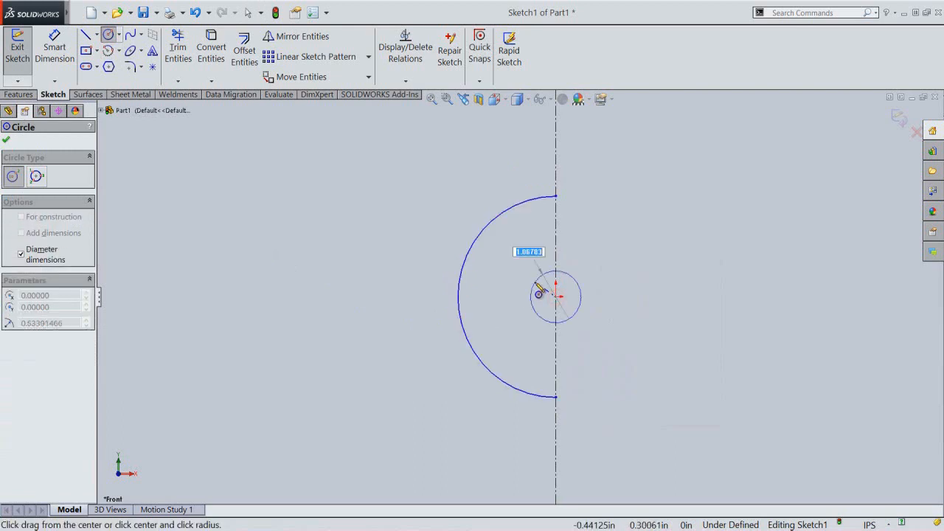
pyautogui.click(540, 294)
pyautogui.rightClick(536, 246)
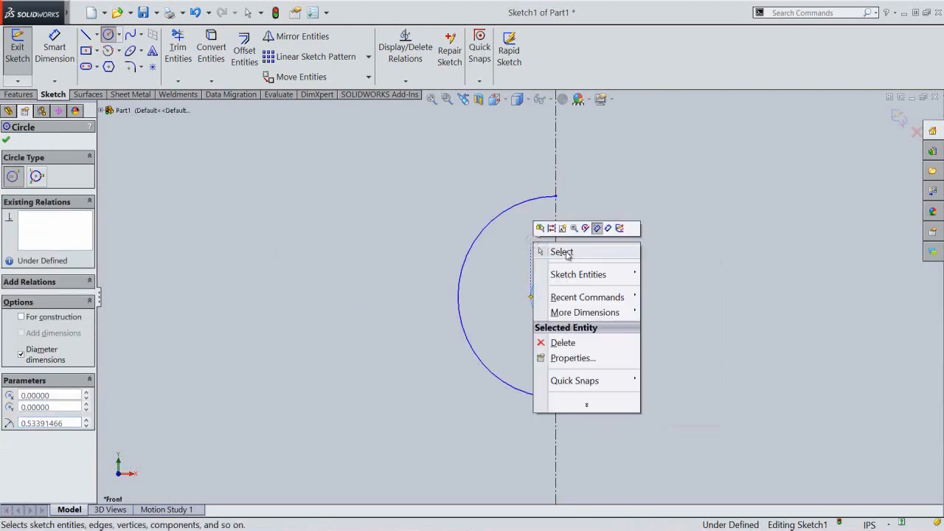
pyautogui.click(562, 253)
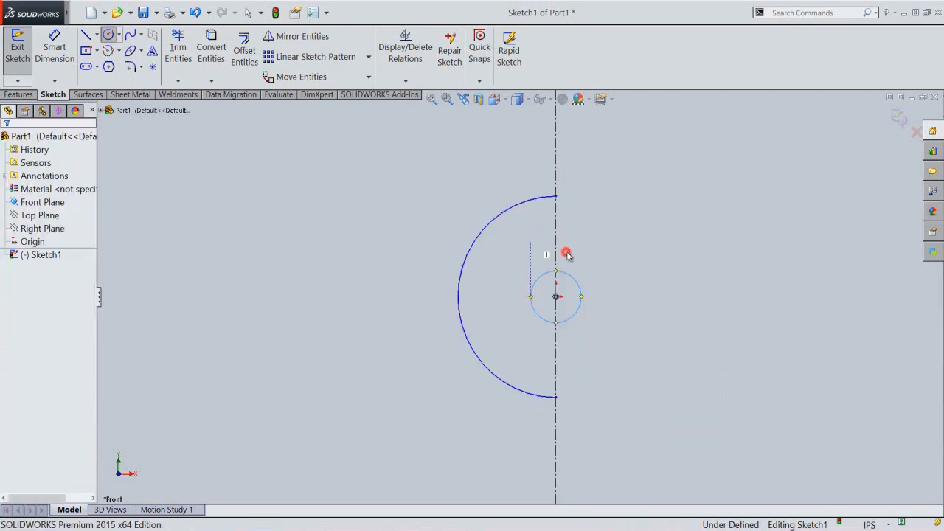
# Step: Dimension the semicircular arc's radius as .25/2 in
pyautogui.click(62, 52)
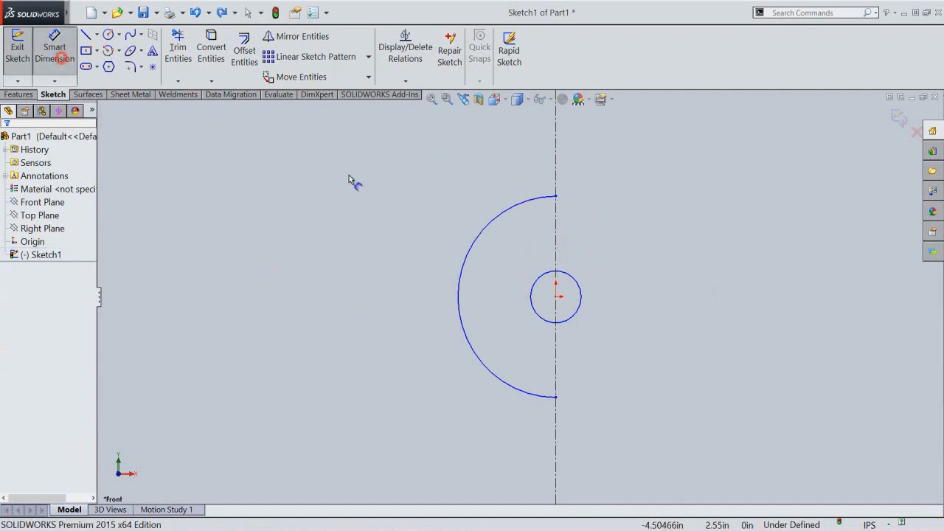
pyautogui.click(438, 264)
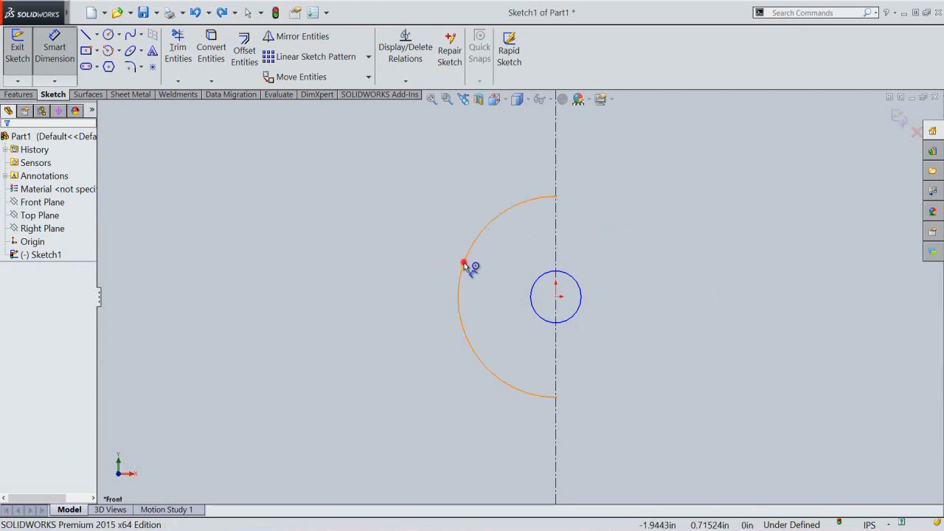
pyautogui.click(464, 265)
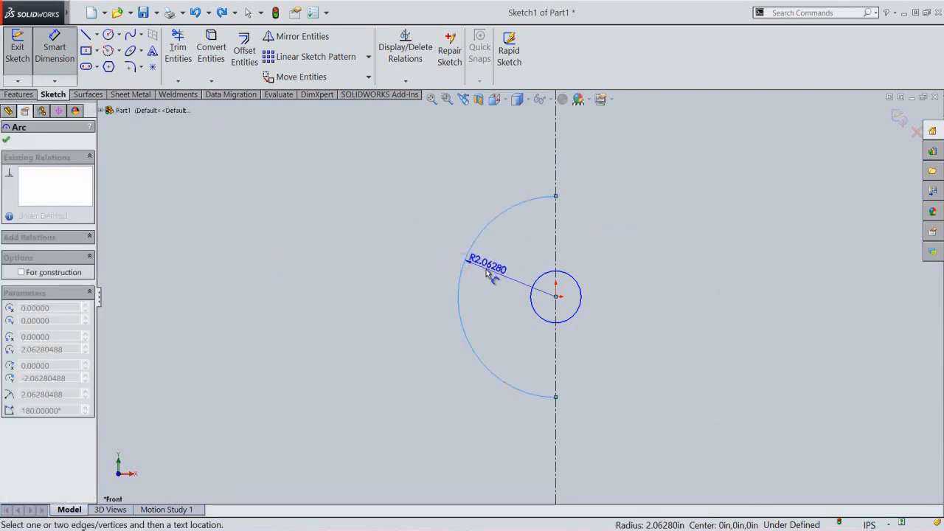
pyautogui.click(484, 273)
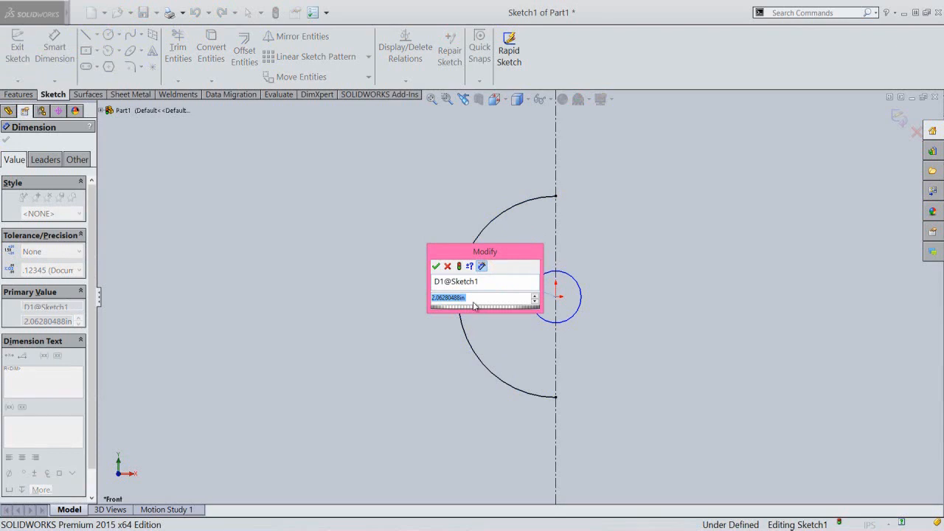
pyautogui.press('BackSpace')
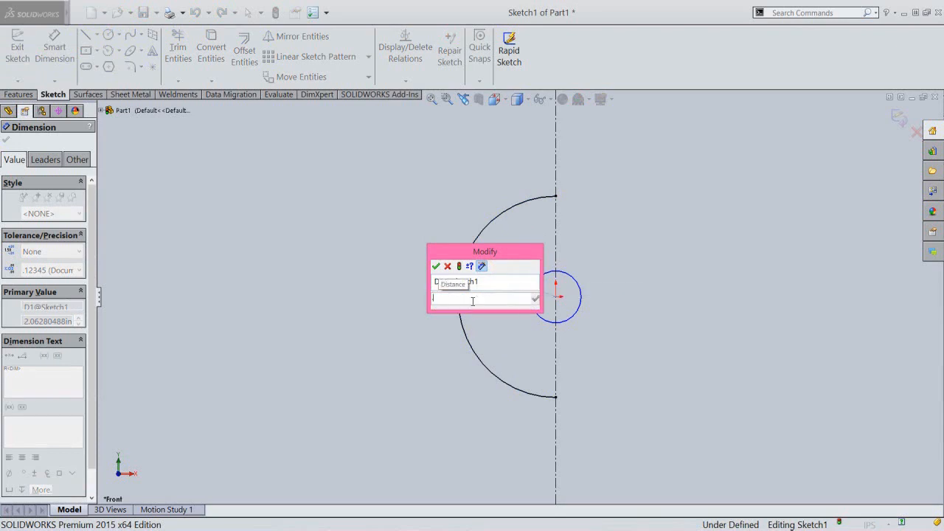
pyautogui.write('25/2')
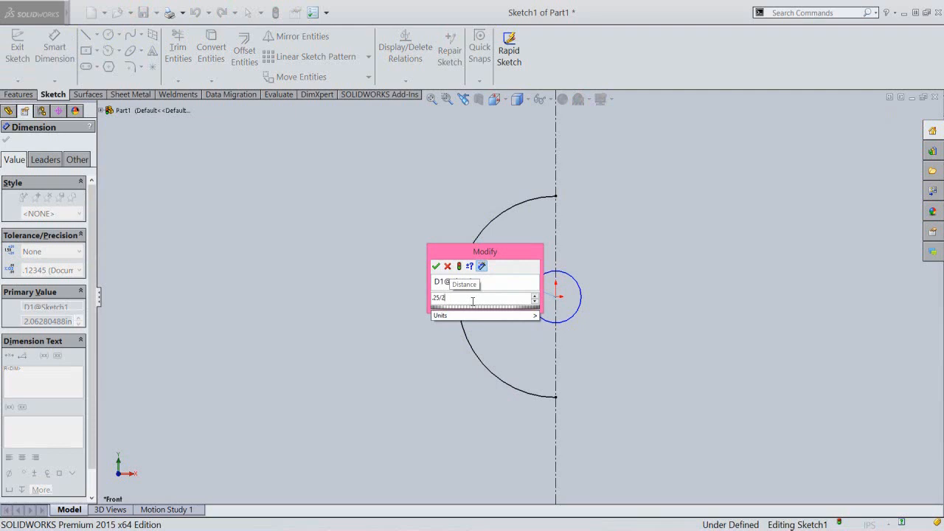
pyautogui.press('Return')
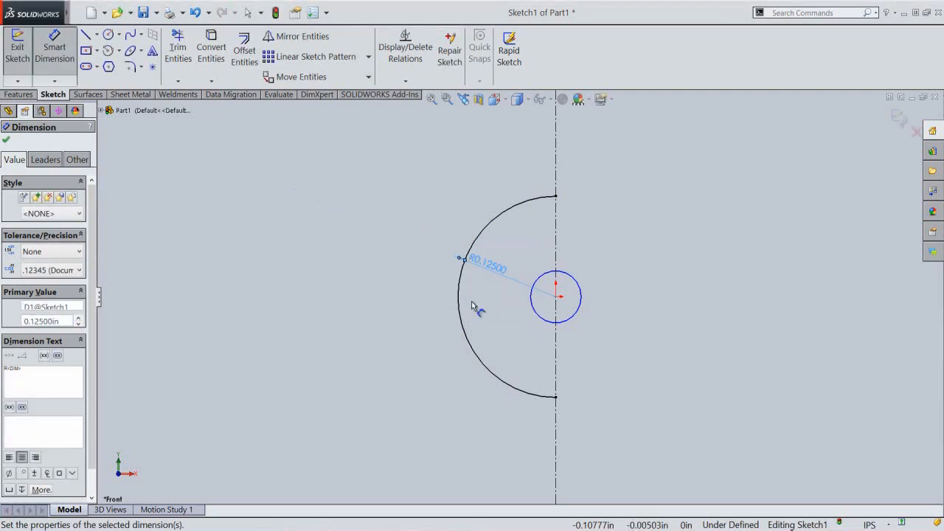
pyautogui.press('Escape')
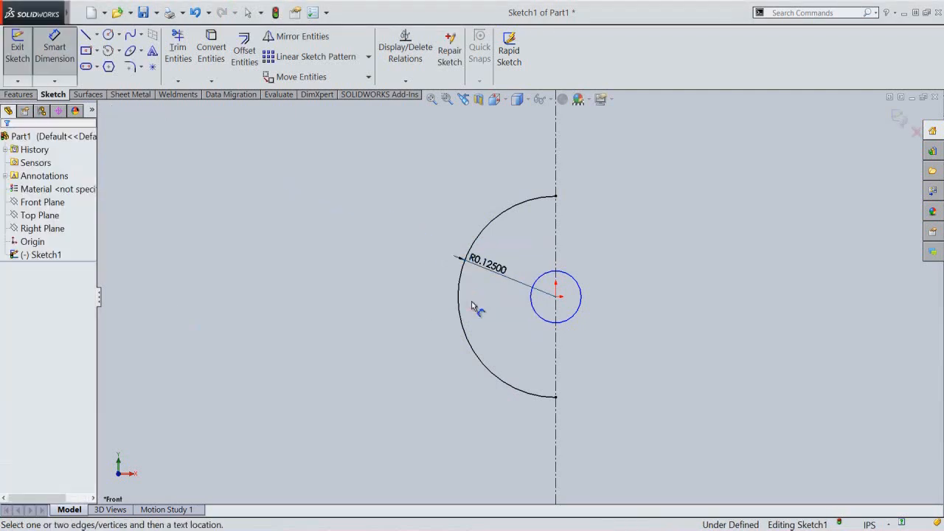
# Step: Dimension the inner circle's diameter as 0.125 in
pyautogui.click(552, 277)
pyautogui.click(549, 266)
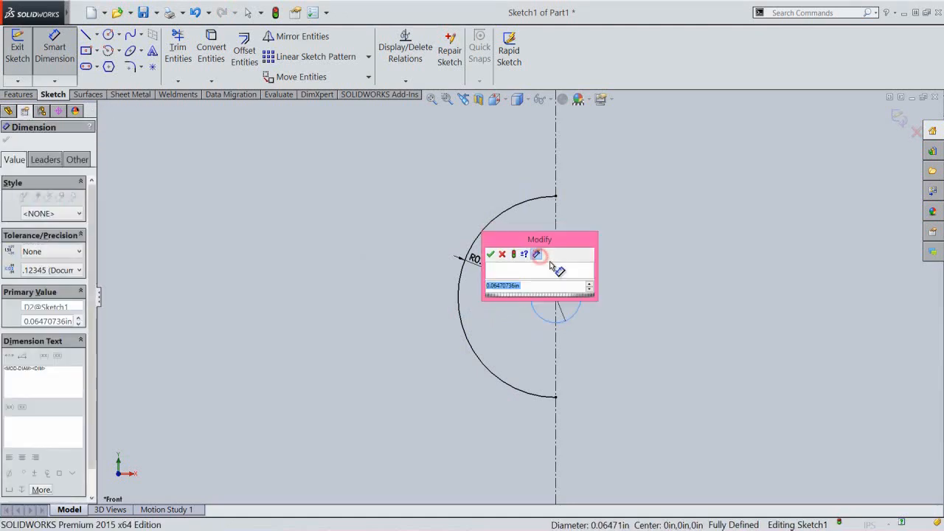
pyautogui.write('.125')
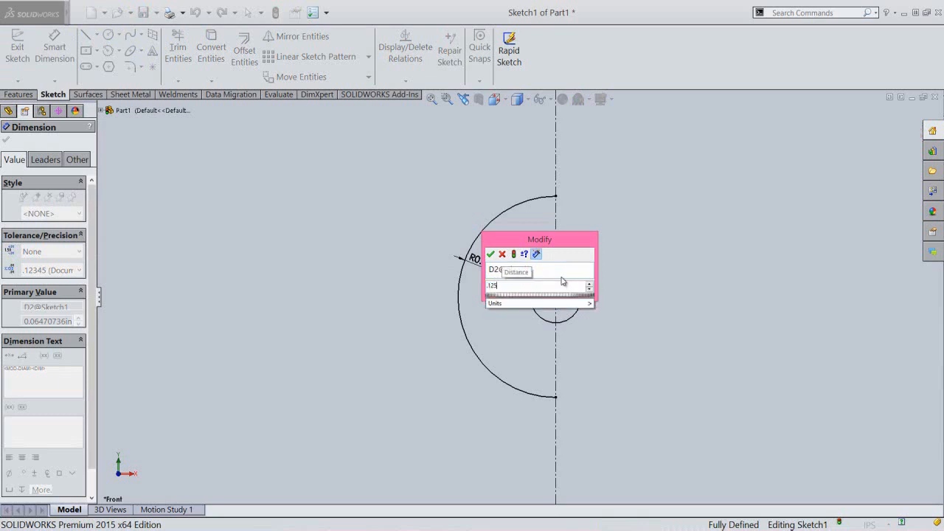
pyautogui.press('Return')
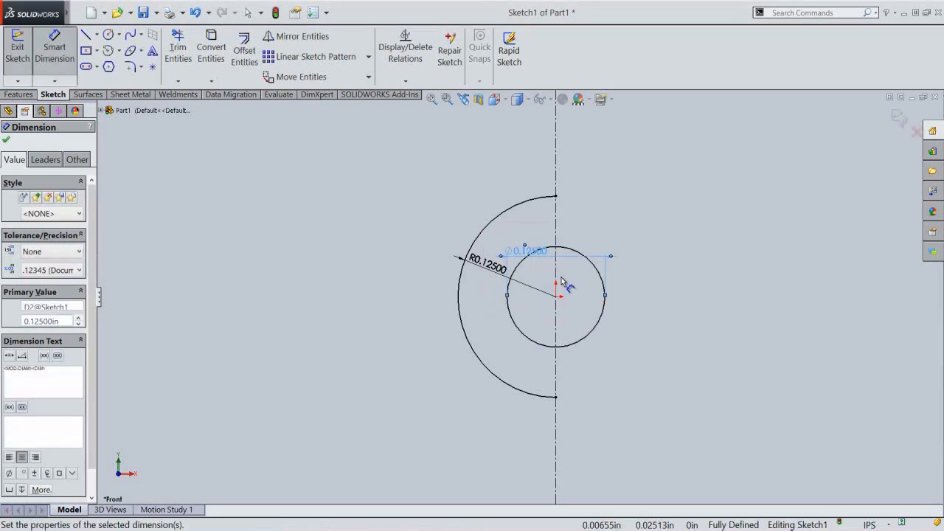
pyautogui.click(607, 221)
# Step: Close the semicircular profile with a vertical line joining the arc's two endpoints along the centerline
pyautogui.rightClick(607, 224)
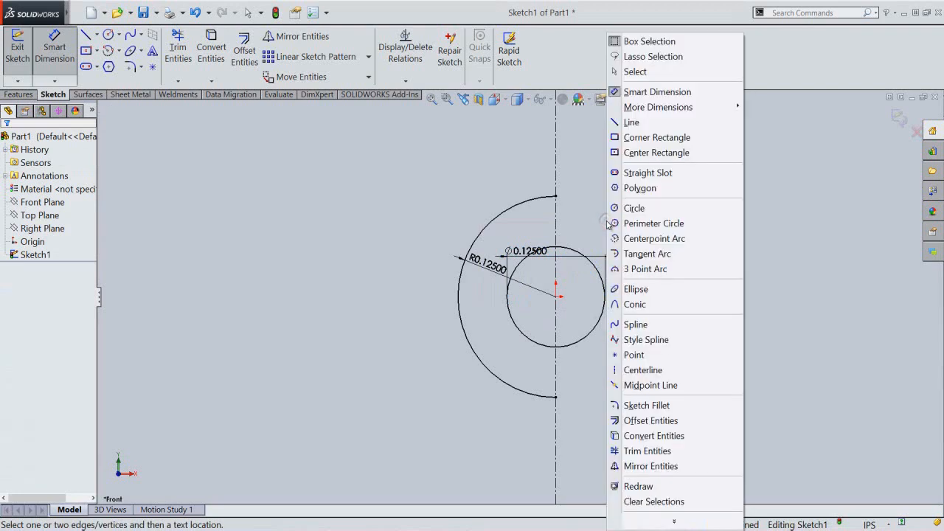
pyautogui.click(630, 124)
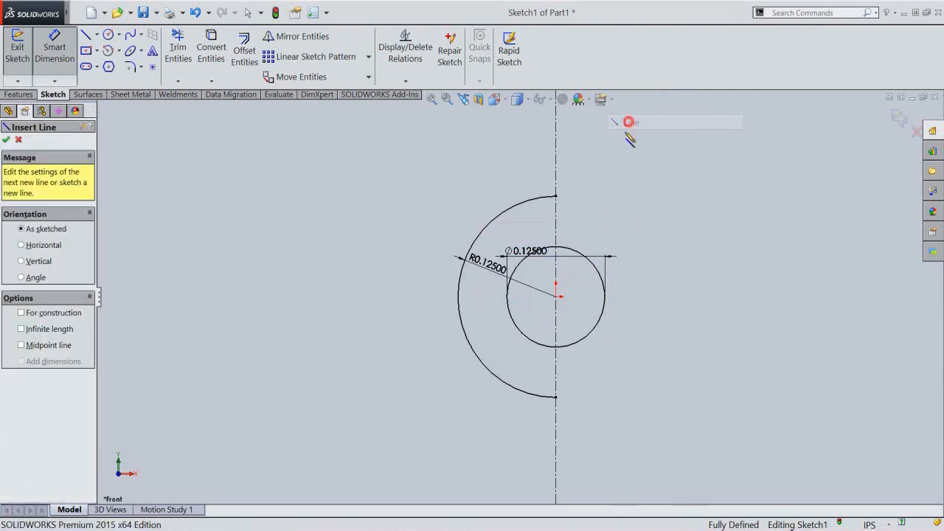
pyautogui.click(557, 196)
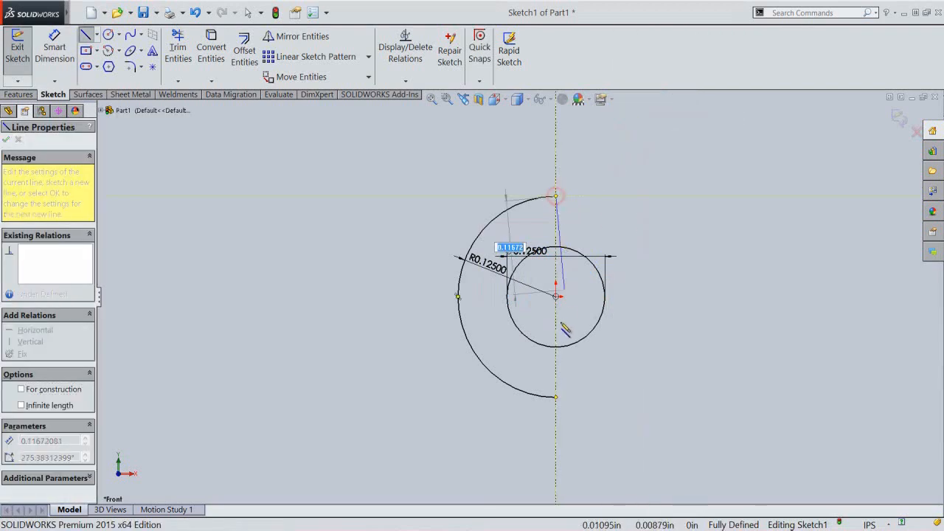
pyautogui.click(556, 397)
pyautogui.rightClick(683, 277)
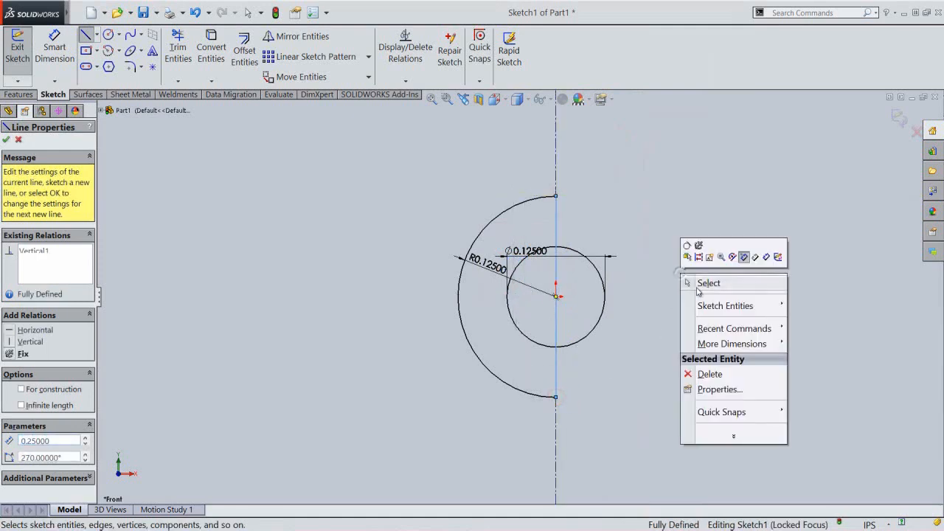
pyautogui.click(707, 284)
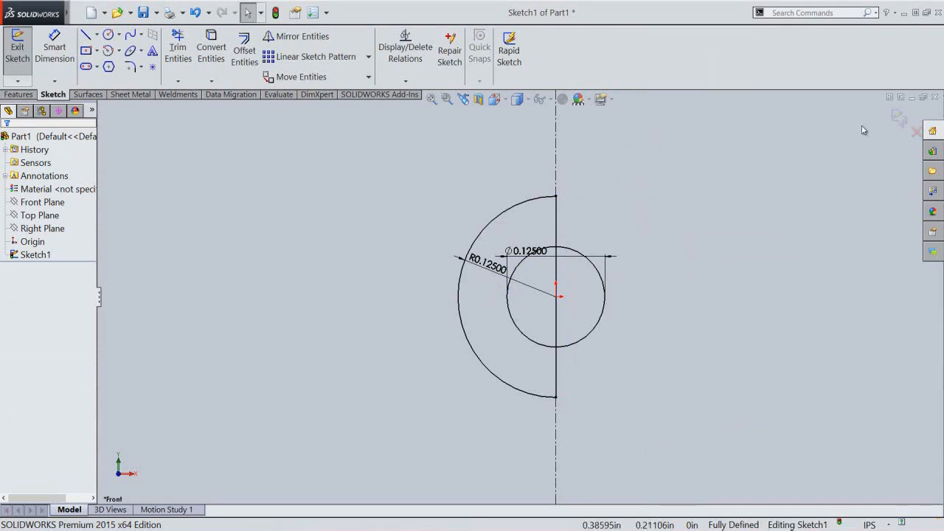
# Step: Exit the sketch and revolve both the outer and inner half-profile regions 360° about the centerline into a solid sphere
pyautogui.click(895, 118)
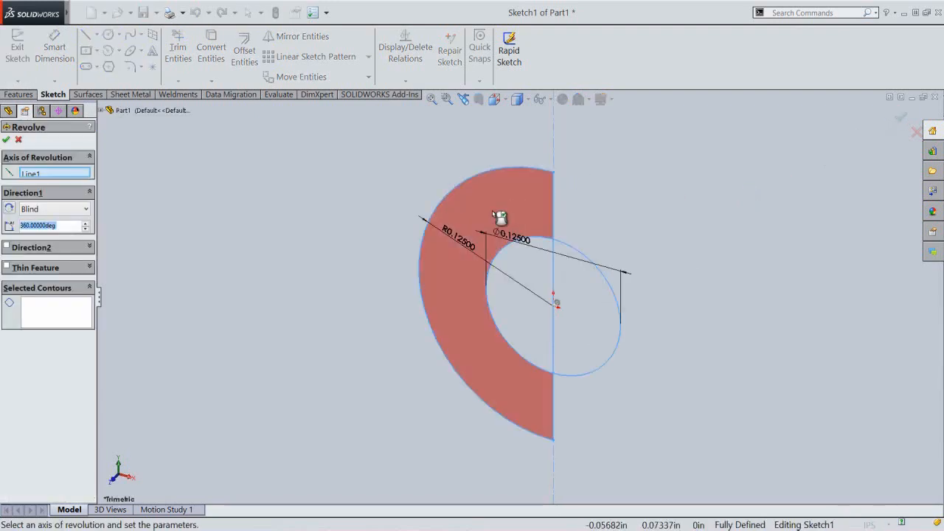
pyautogui.click(519, 264)
pyautogui.click(519, 235)
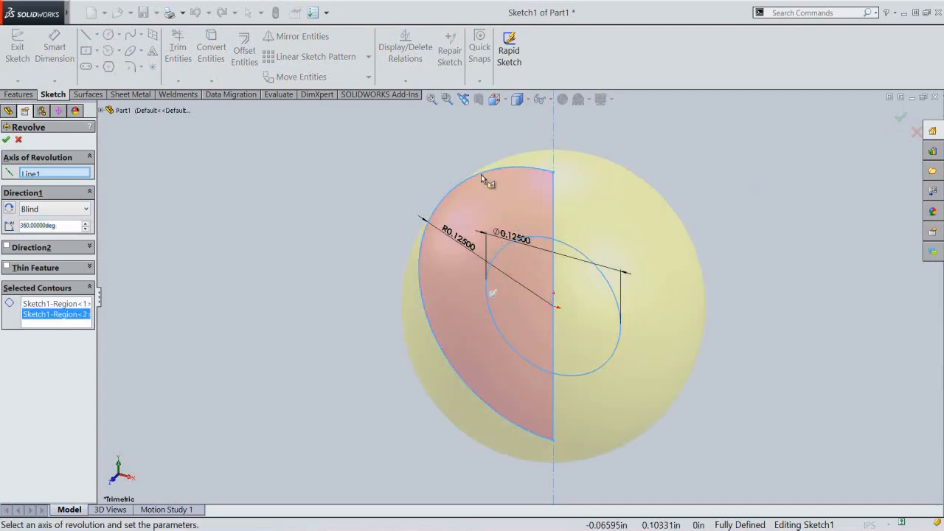
pyautogui.rightClick(730, 142)
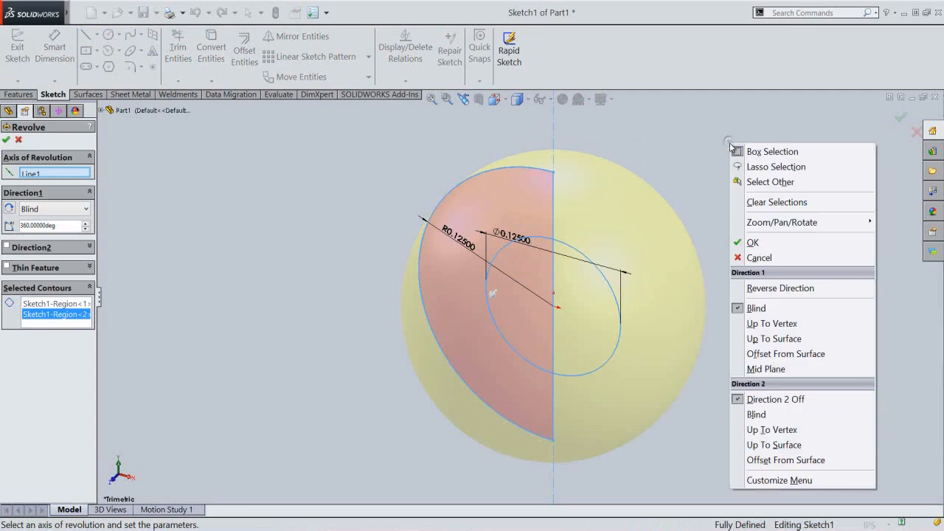
pyautogui.click(768, 243)
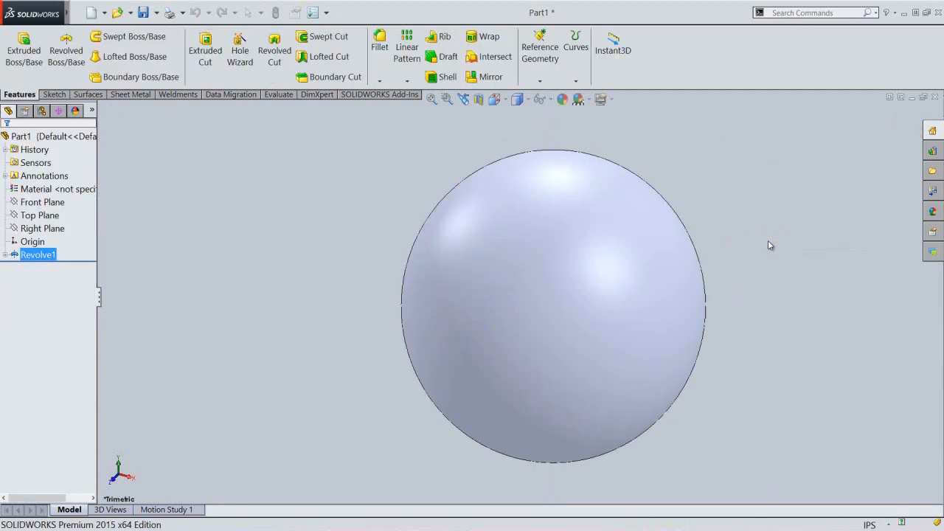
# Step: Show the revolved ball's sketch so its inner circle is available in the model
pyautogui.click(432, 98)
pyautogui.click(387, 169)
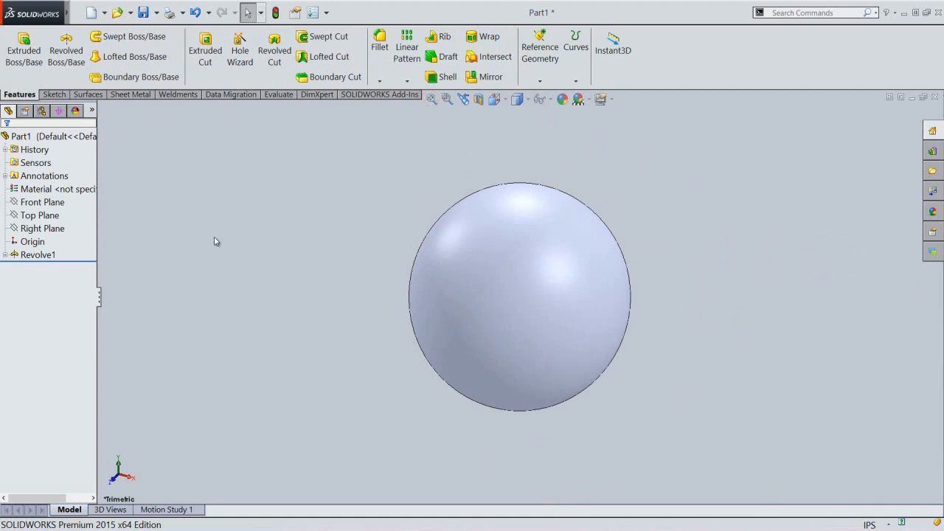
pyautogui.click(5, 255)
pyautogui.click(43, 268)
pyautogui.rightClick(41, 270)
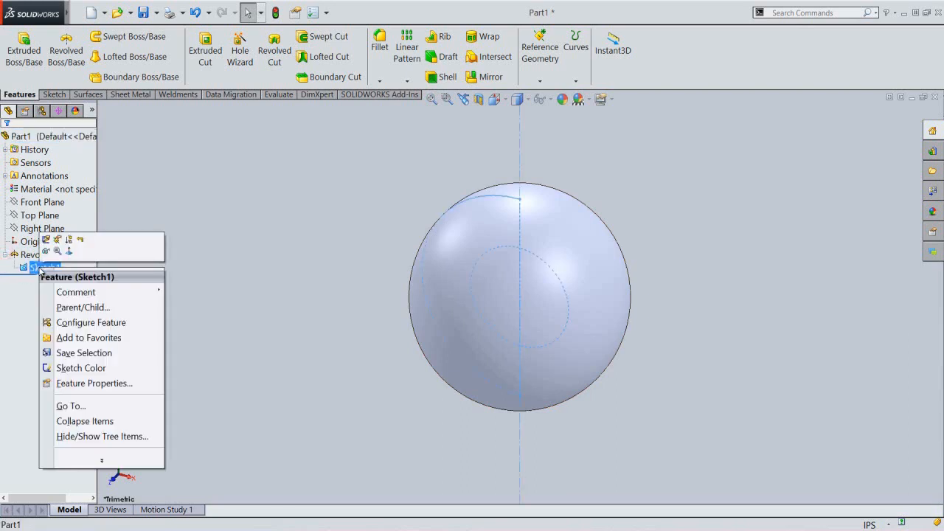
pyautogui.click(45, 252)
pyautogui.click(200, 222)
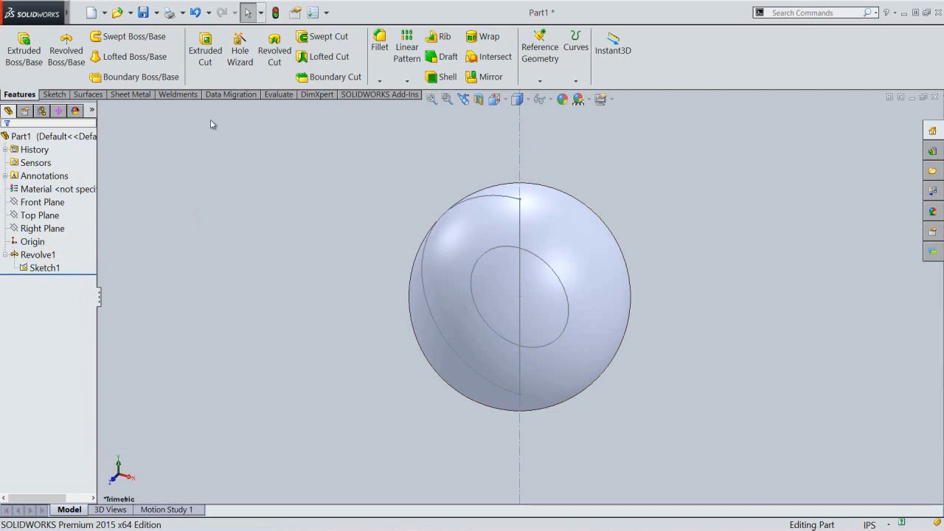
# Step: Cut the inner circle contour through the whole ball with an Extruded Cut set to Through All - Both Directions
pyautogui.click(211, 70)
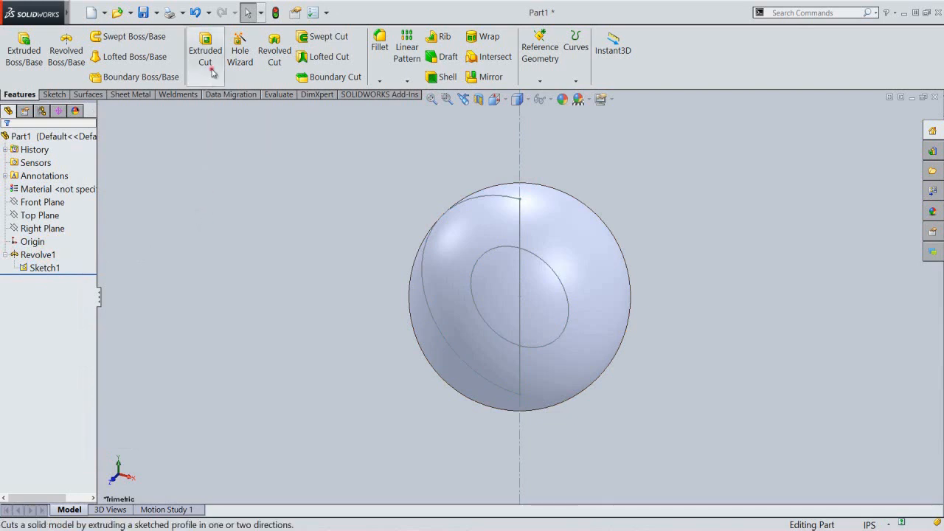
pyautogui.click(475, 275)
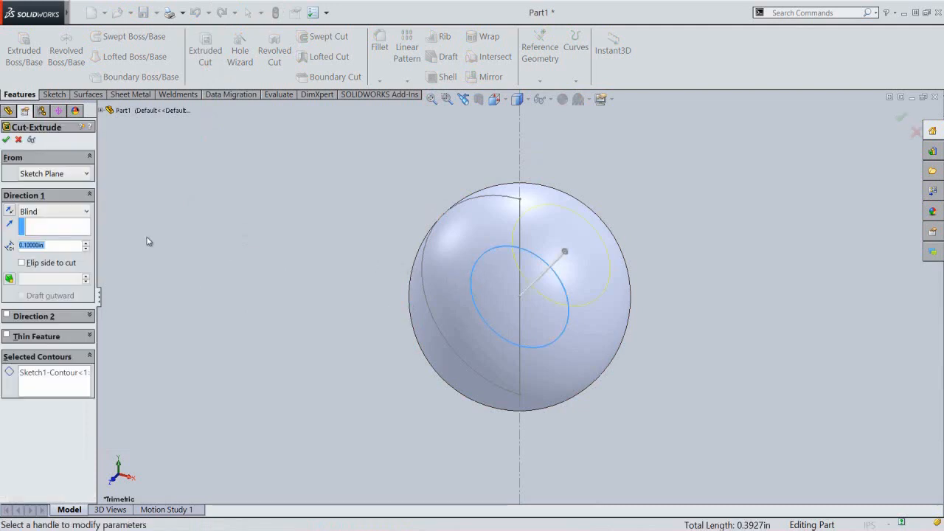
pyautogui.click(74, 212)
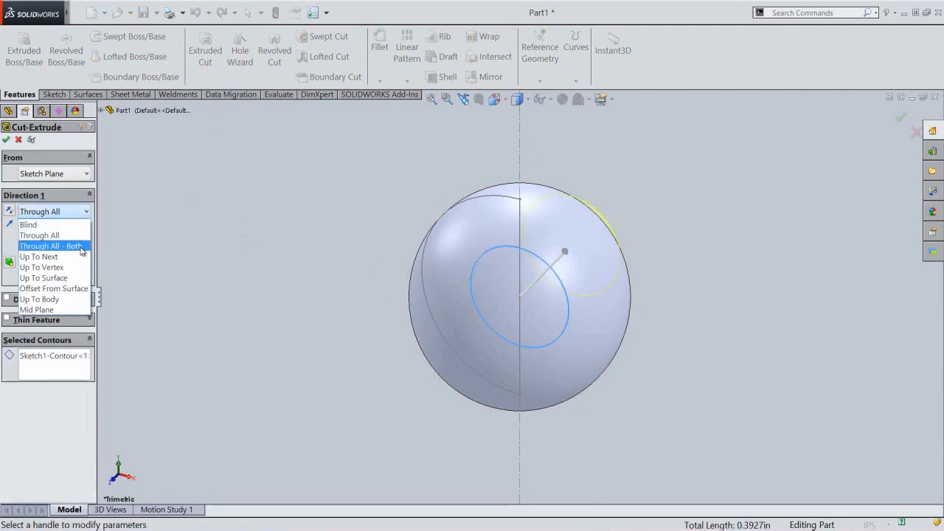
pyautogui.click(81, 250)
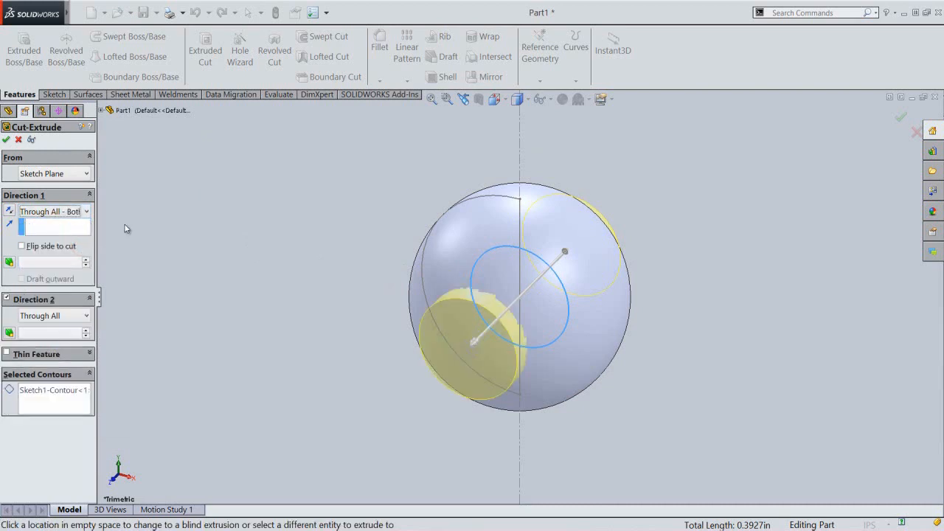
pyautogui.rightClick(169, 223)
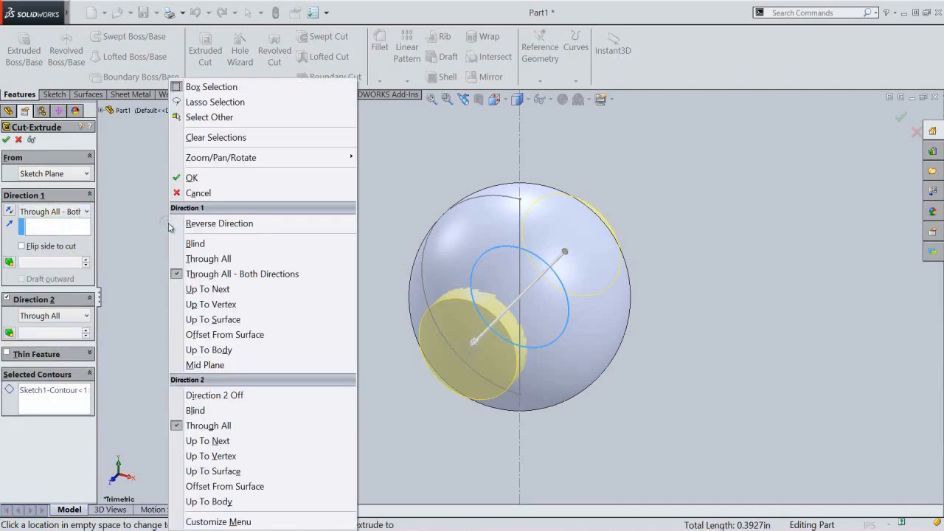
pyautogui.click(190, 177)
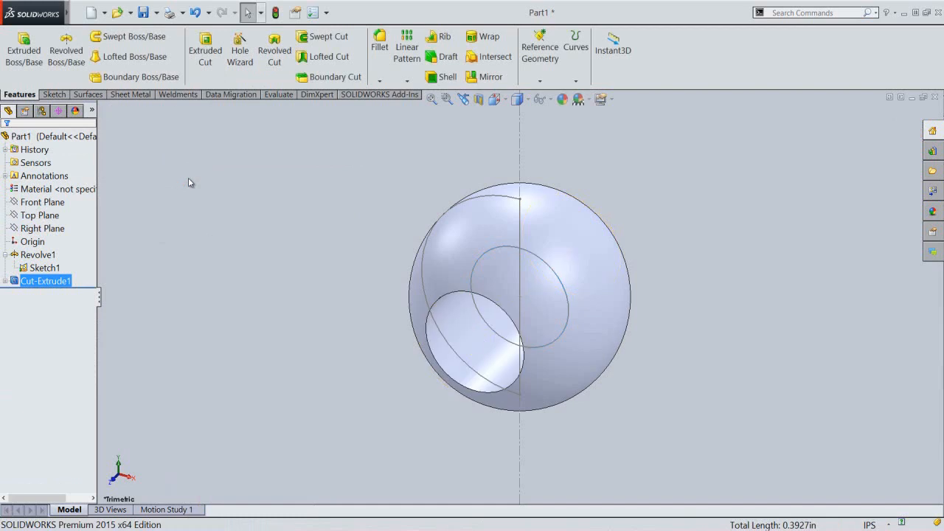
# Step: Hide the revolve's sketch and inspect the through hole in the ball
pyautogui.click(33, 267)
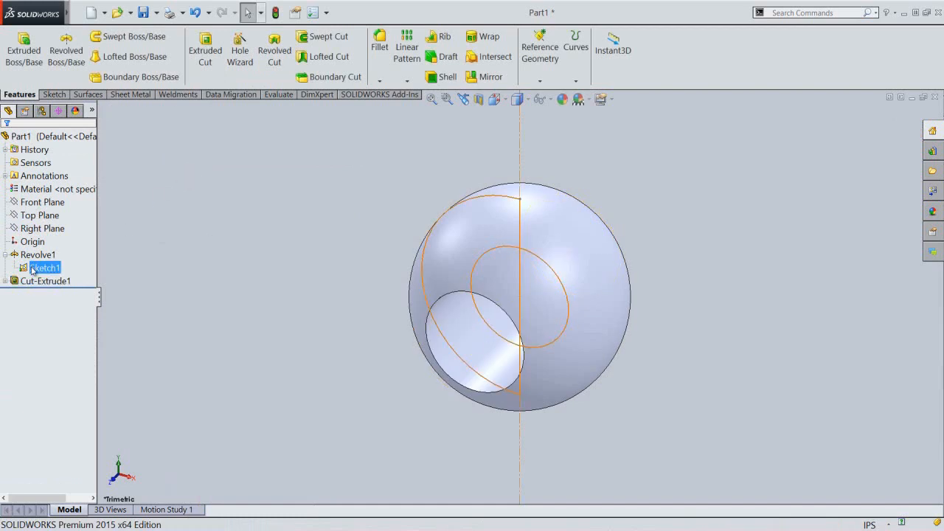
pyautogui.rightClick(32, 270)
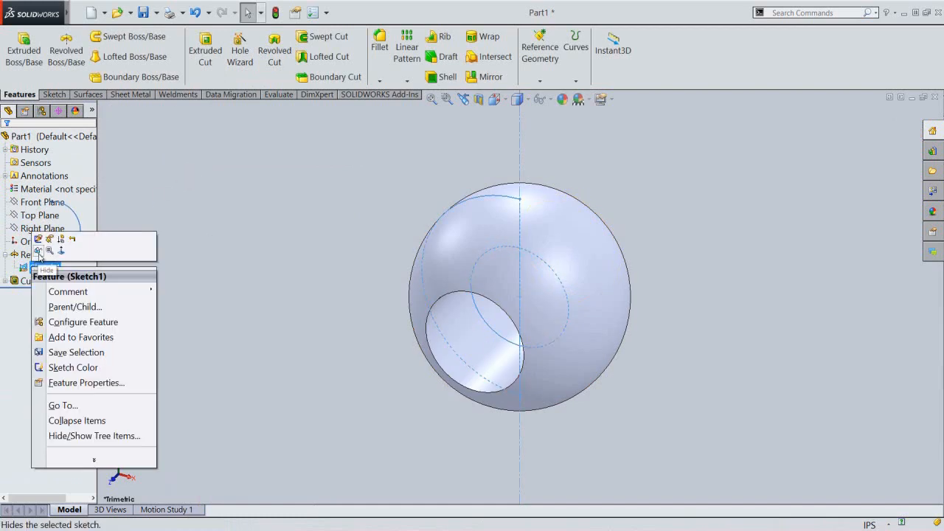
pyautogui.click(38, 250)
pyautogui.click(164, 240)
pyautogui.moveTo(207, 303); pyautogui.dragTo(250, 223, button='middle')
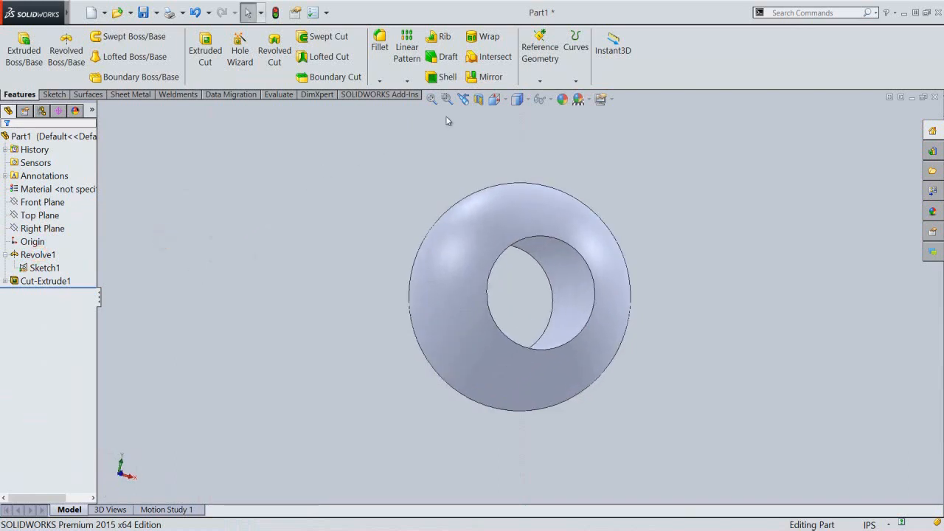
pyautogui.click(463, 99)
# Step: Apply the color_prefference appearance from the SOLIDWORKSComposer User folder to the whole part
pyautogui.click(562, 99)
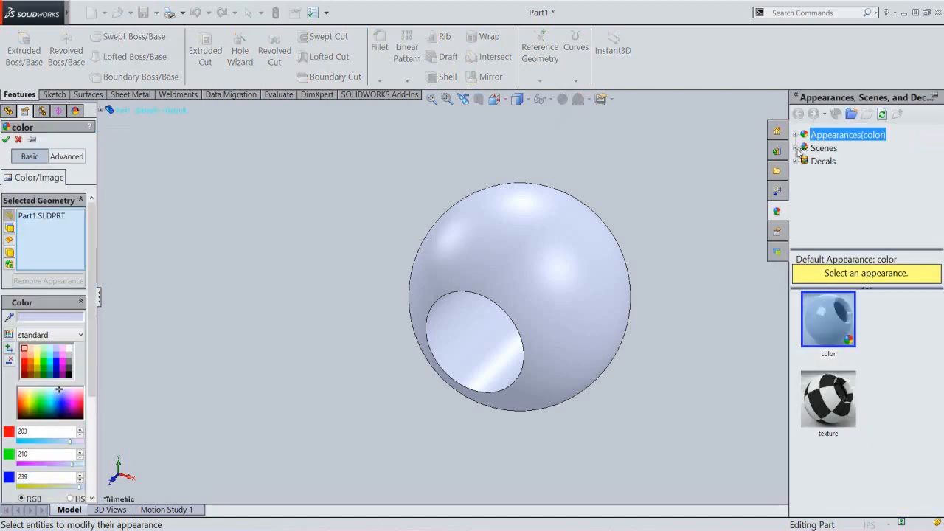
pyautogui.click(796, 135)
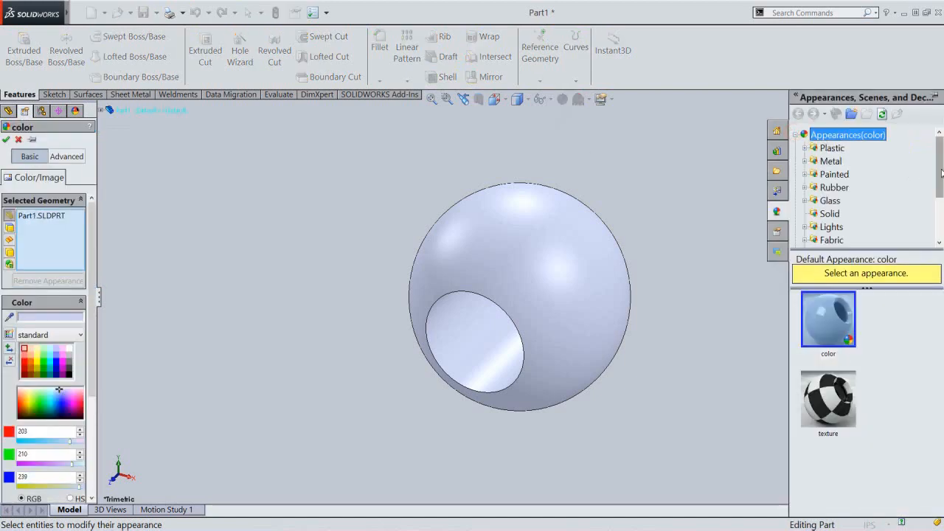
pyautogui.moveTo(939, 170); pyautogui.dragTo(941, 212)
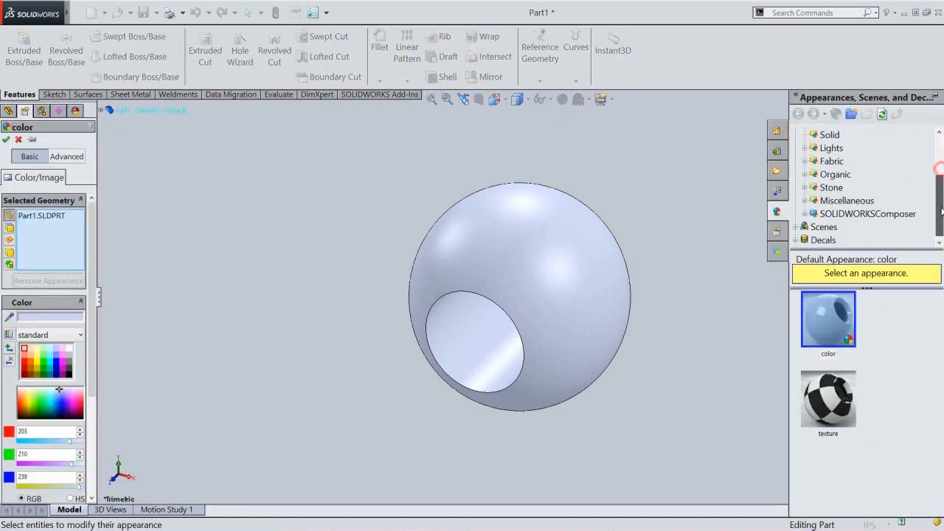
pyautogui.click(807, 213)
pyautogui.click(838, 226)
pyautogui.click(828, 317)
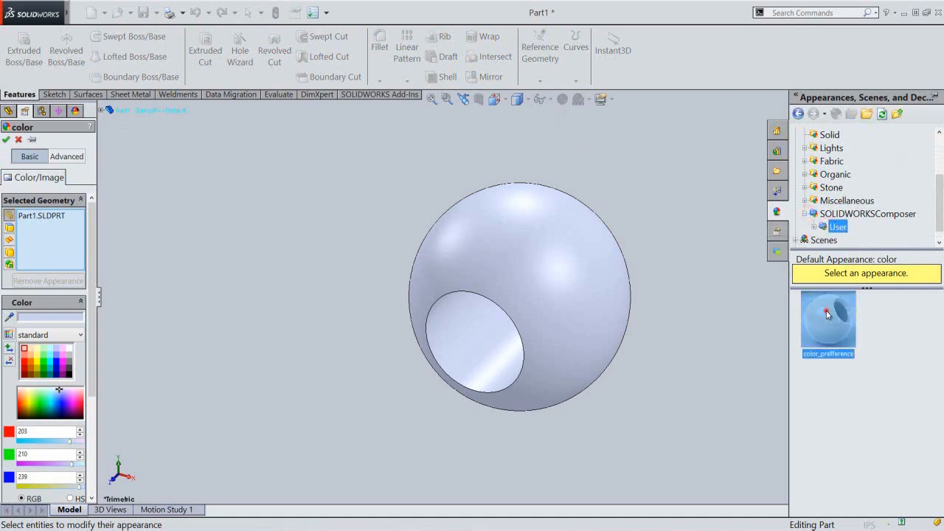
pyautogui.rightClick(659, 163)
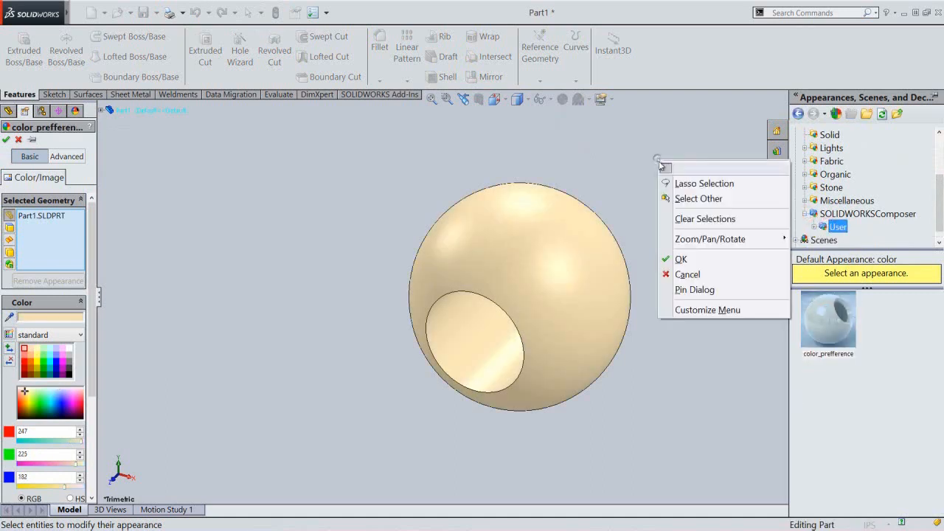
pyautogui.click(682, 258)
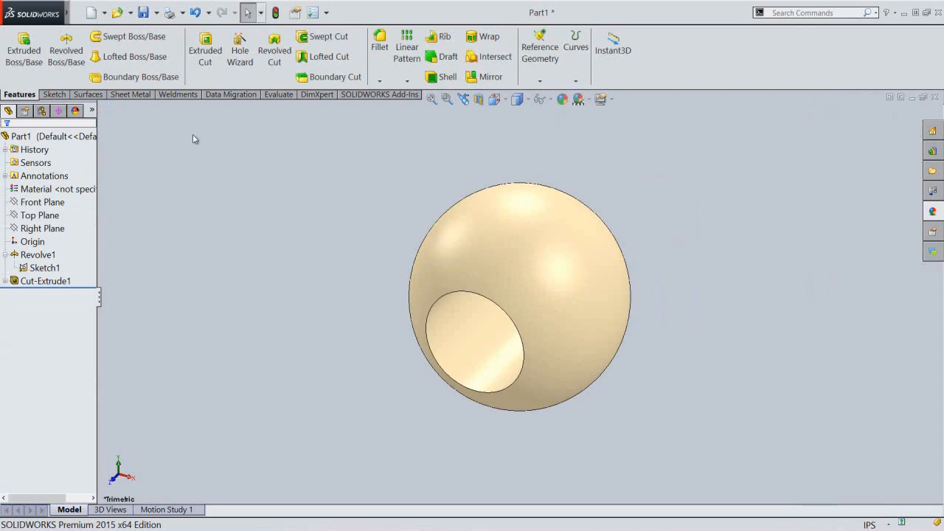
# Step: Start saving the part and create a folder named Miscellaneous Components of 'Suspension' Series-1 inside the User folder's existing subfolder
pyautogui.click(143, 12)
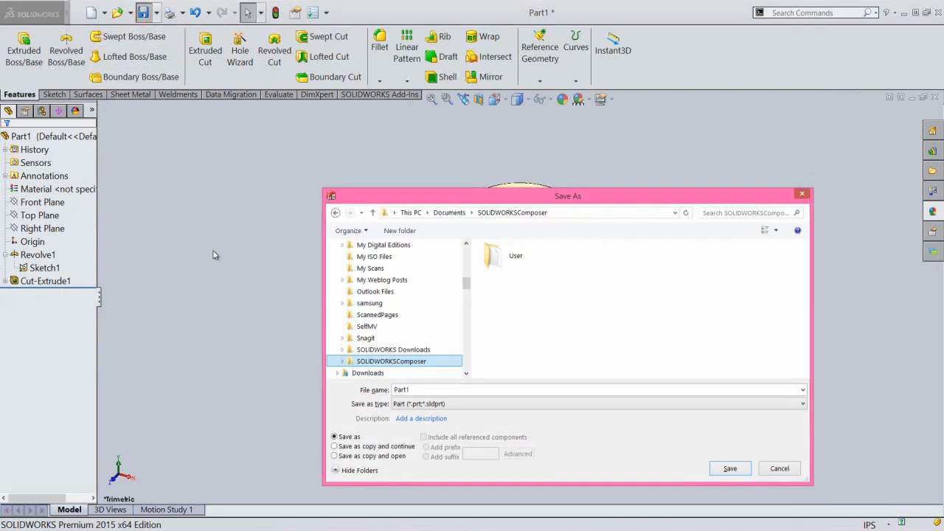
pyautogui.doubleClick(516, 256)
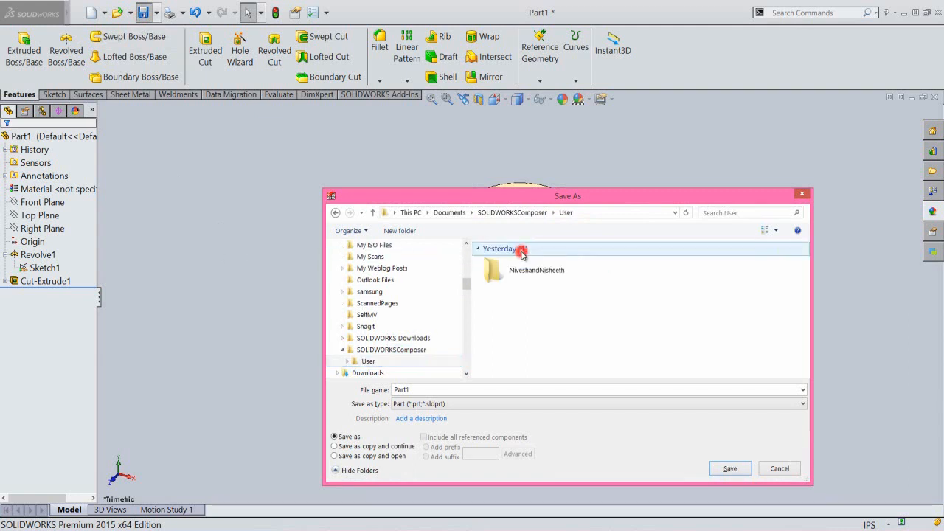
pyautogui.doubleClick(525, 269)
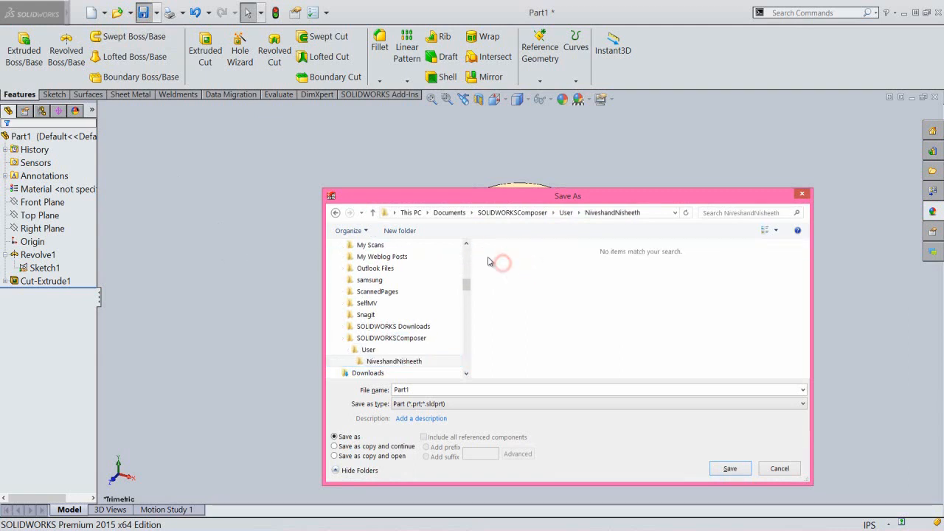
pyautogui.click(400, 230)
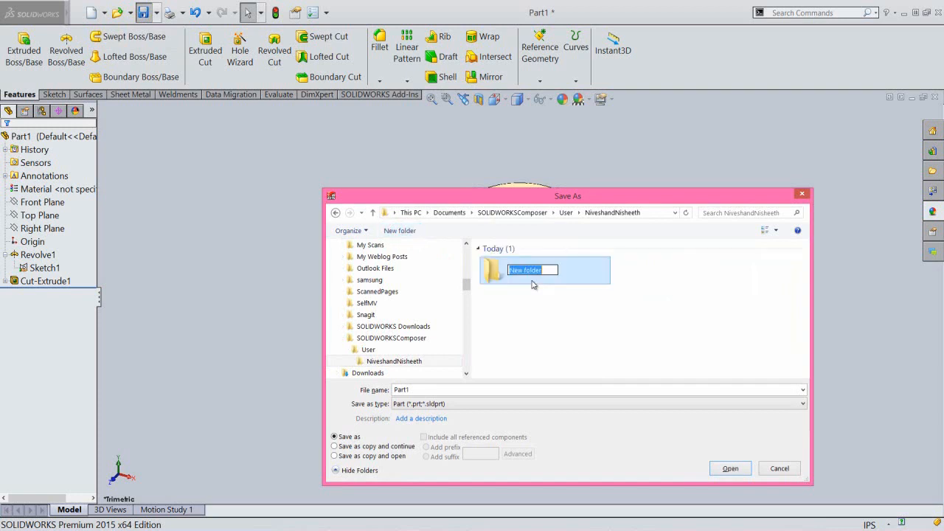
pyautogui.rightClick(525, 271)
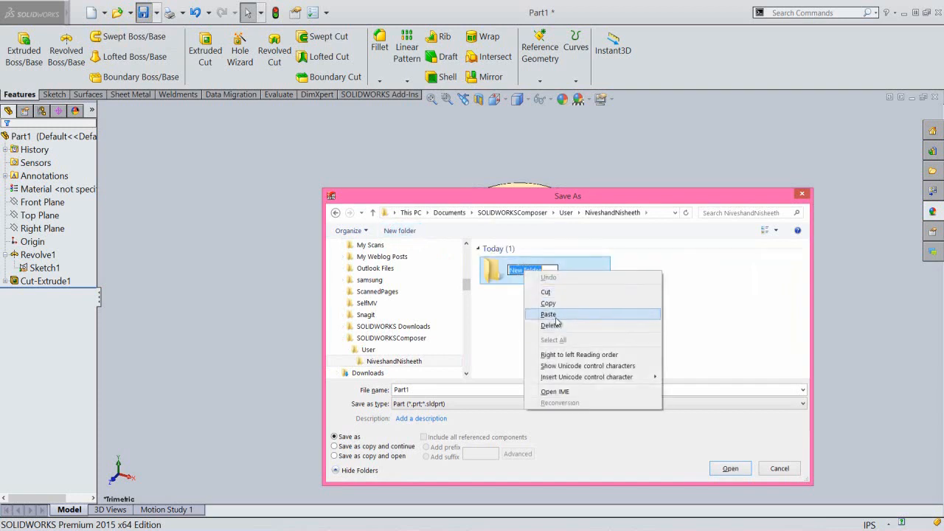
pyautogui.click(553, 310)
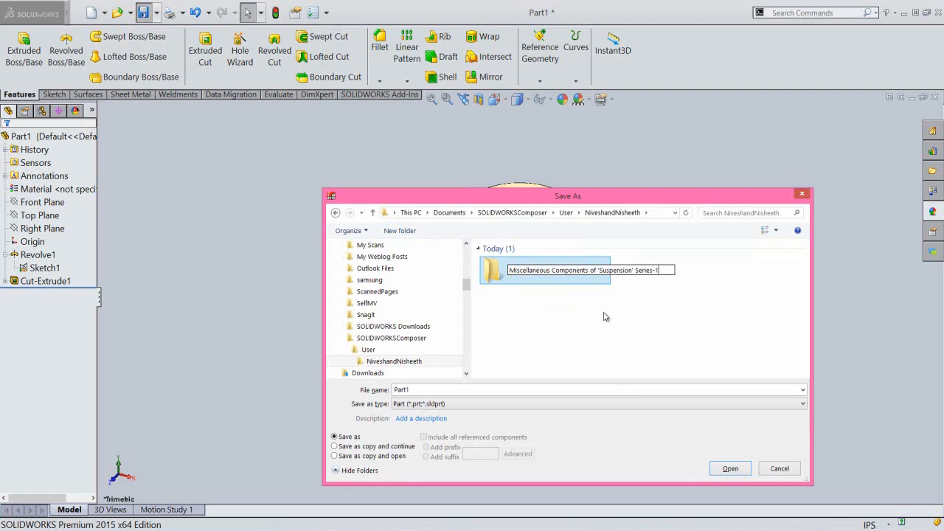
pyautogui.click(605, 317)
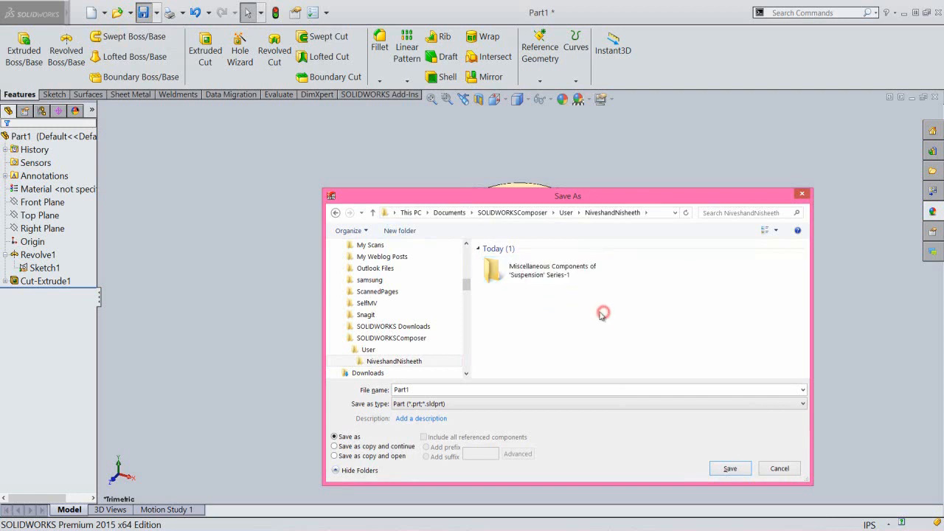
# Step: Save the part in the Miscellaneous Components of 'Suspension' Series-1 folder as .025 Ball
pyautogui.doubleClick(539, 275)
pyautogui.doubleClick(481, 388)
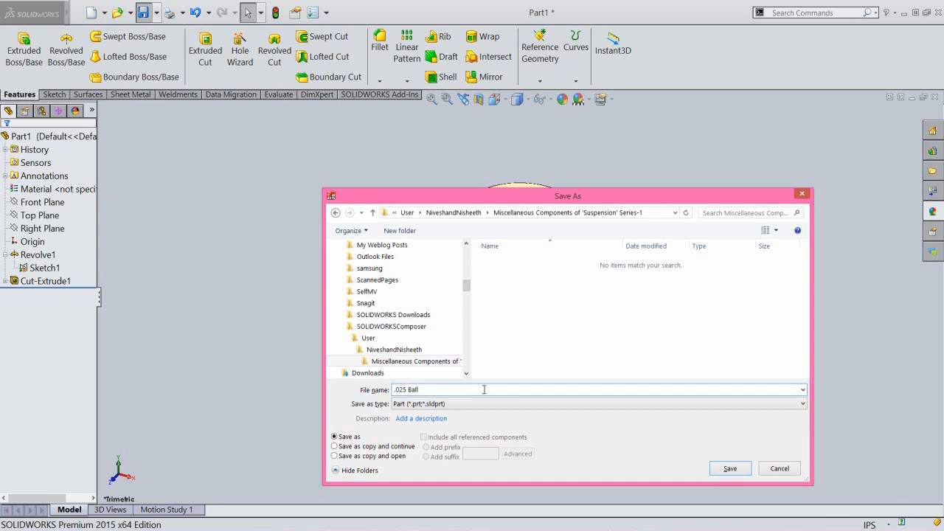
pyautogui.press('Return')
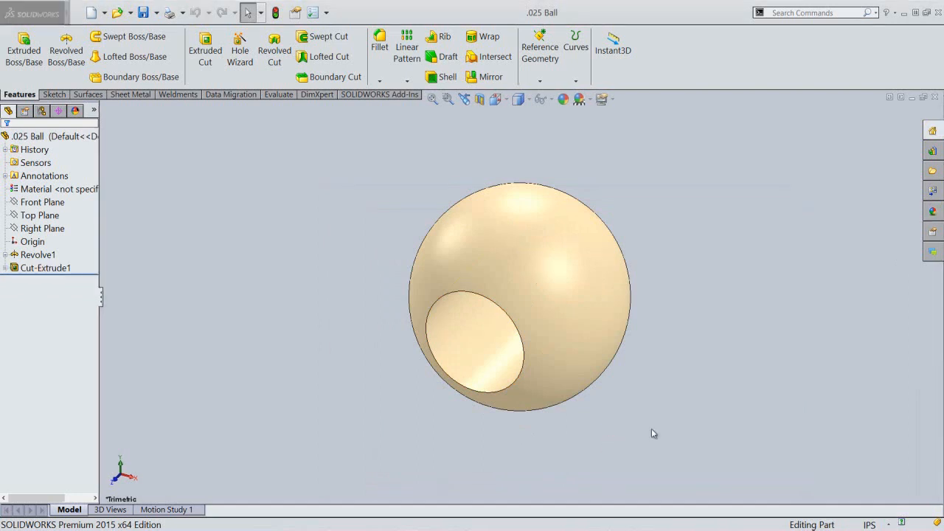
pyautogui.click(641, 434)
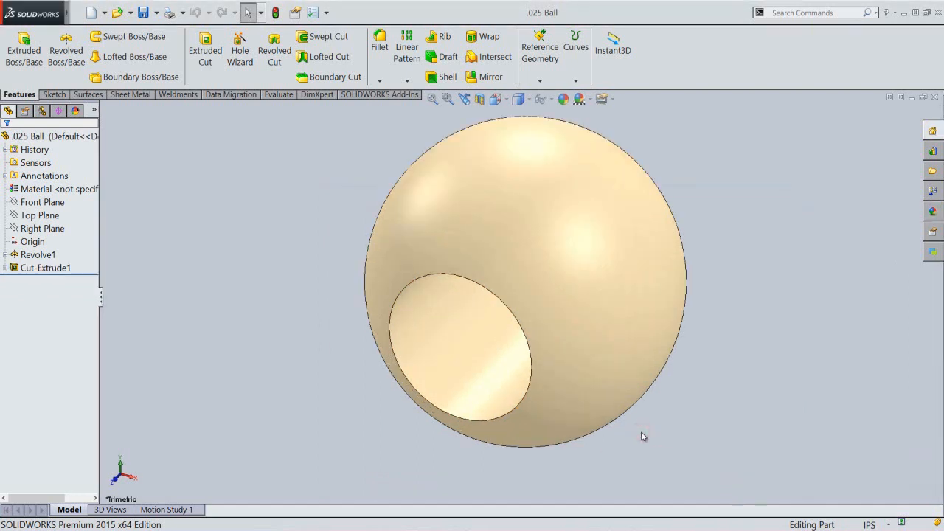
pyautogui.press('f')
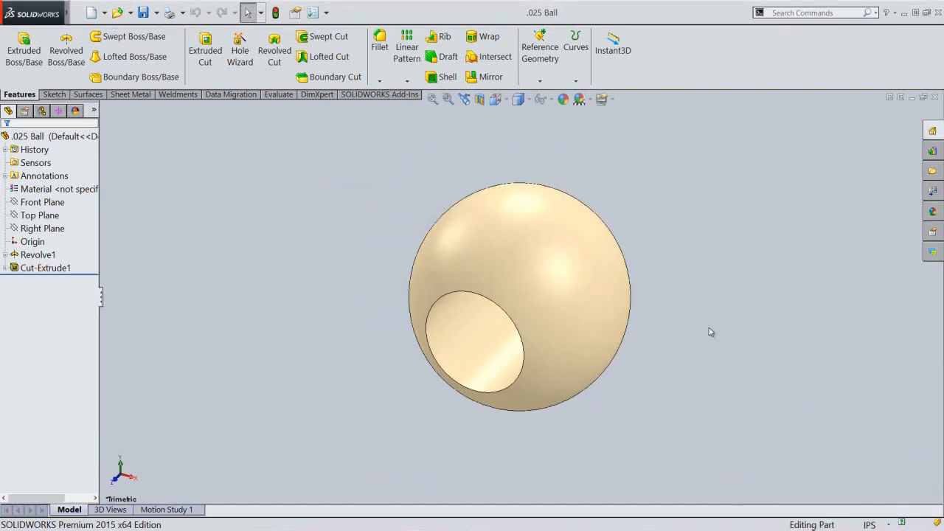
# Step: Close the ball part and create a new part from the custom IPS part template
pyautogui.click(934, 97)
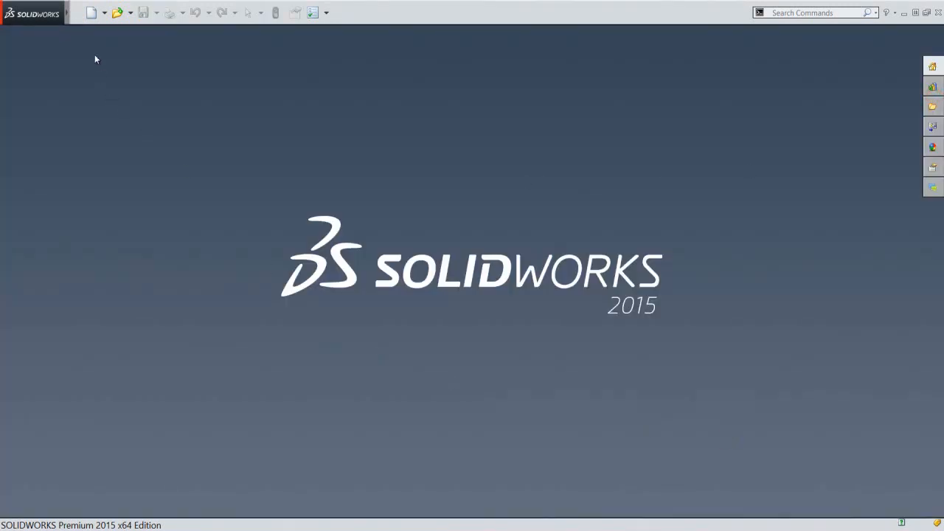
pyautogui.click(88, 20)
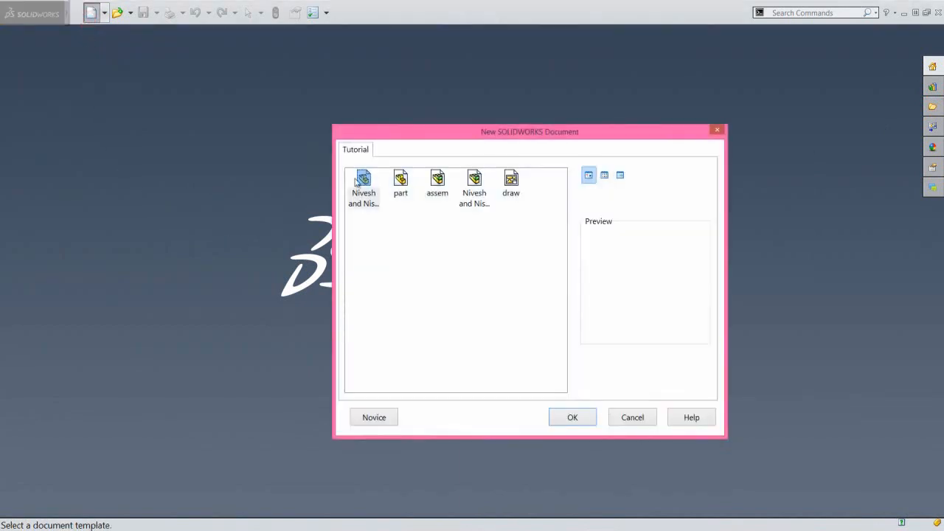
pyautogui.click(365, 179)
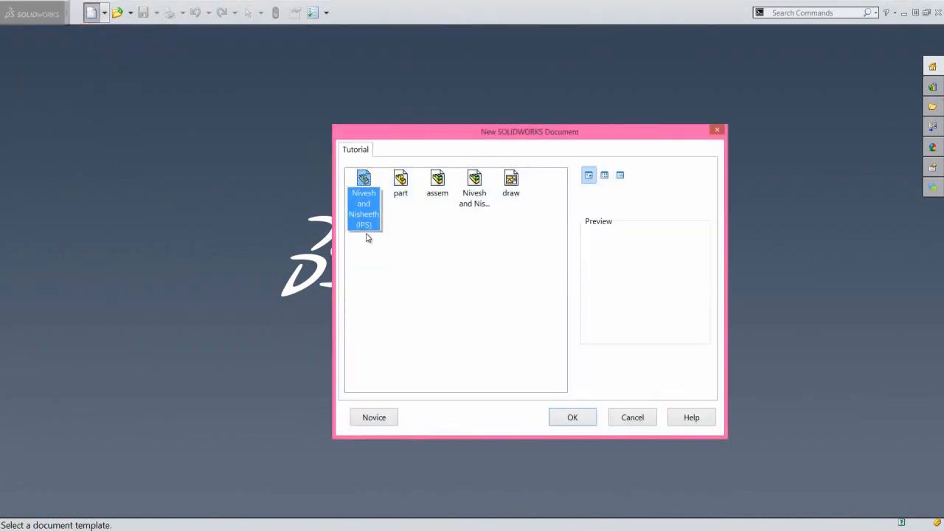
pyautogui.click(572, 417)
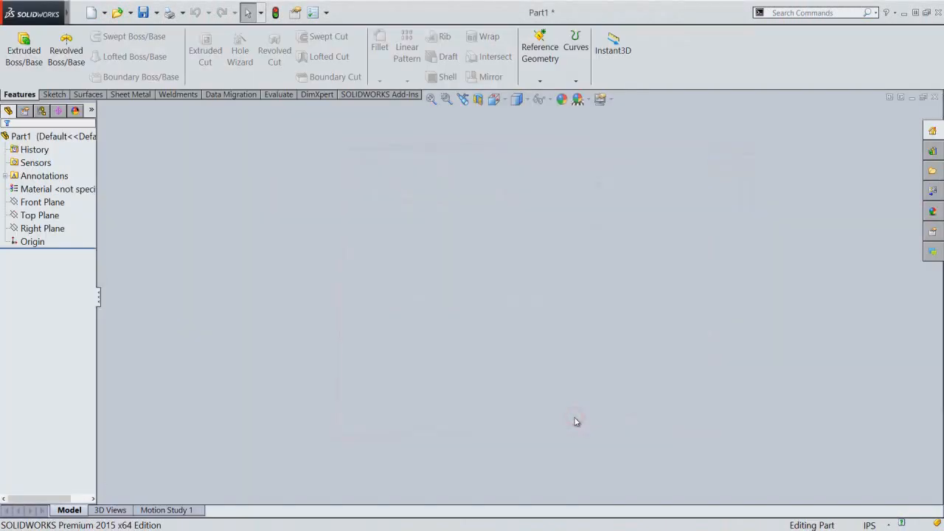
# Step: Start an extruded boss on the Front Plane and sketch a 0.09375 in diameter circle centred on the origin
pyautogui.click(24, 42)
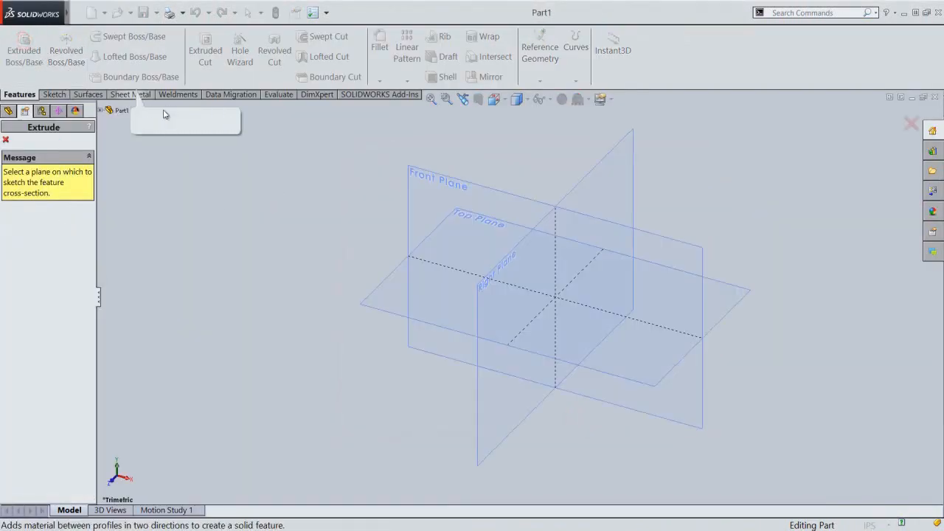
pyautogui.click(418, 171)
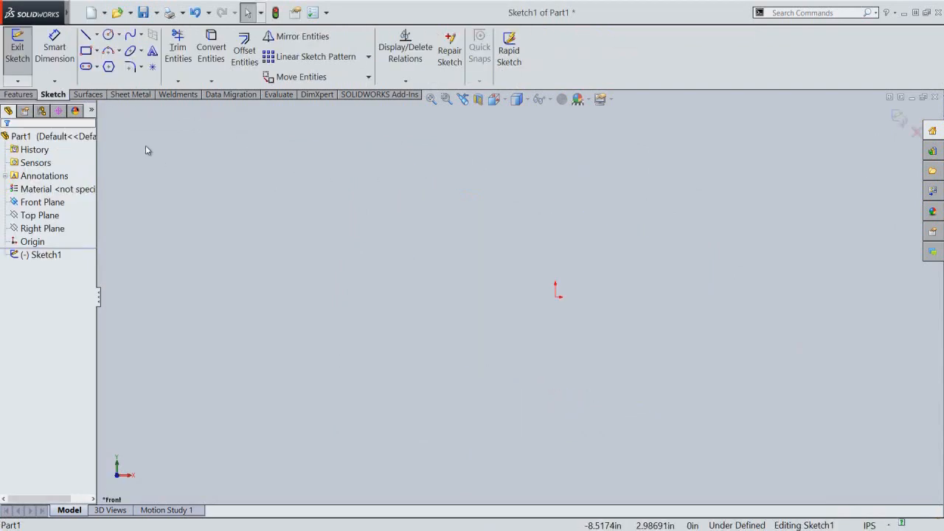
pyautogui.click(108, 35)
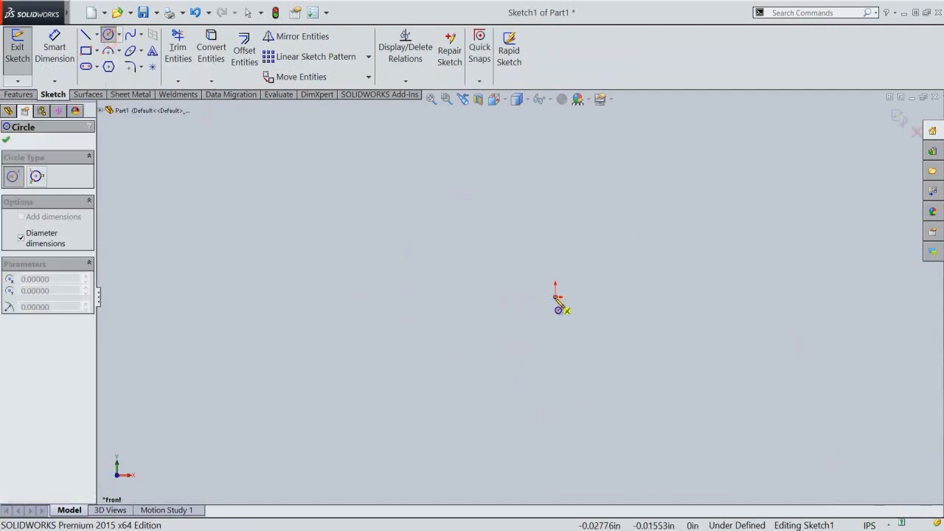
pyautogui.click(556, 297)
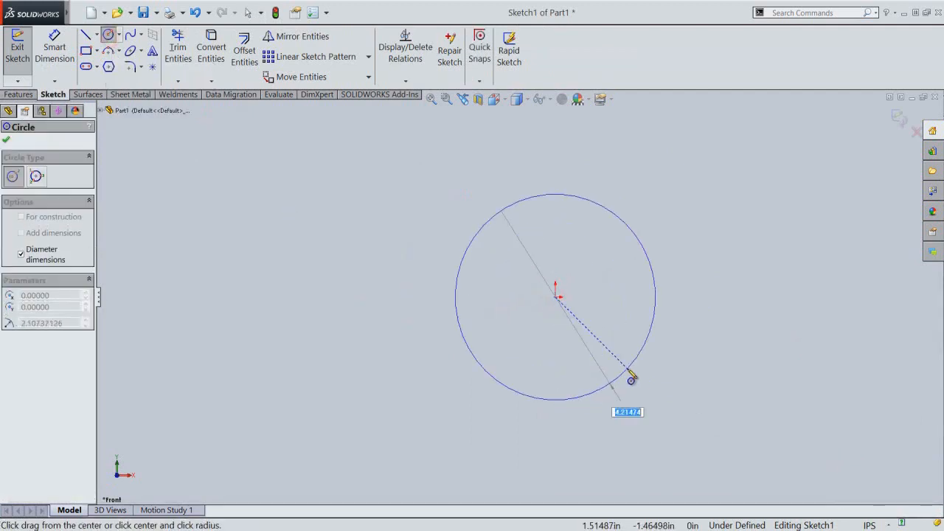
pyautogui.write('.09375')
pyautogui.press('Return')
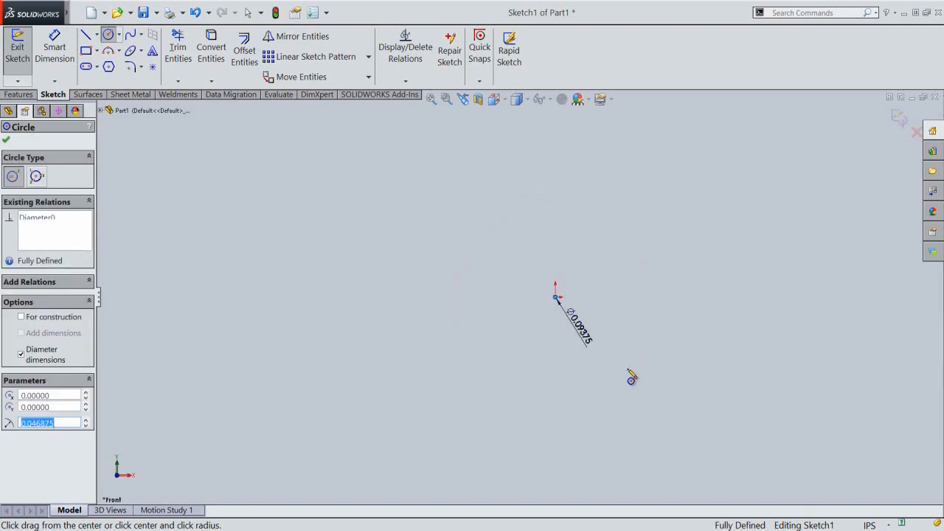
# Step: Sketch a second circle, 0.25 in in diameter, concentric with the small one at the origin
pyautogui.click(431, 100)
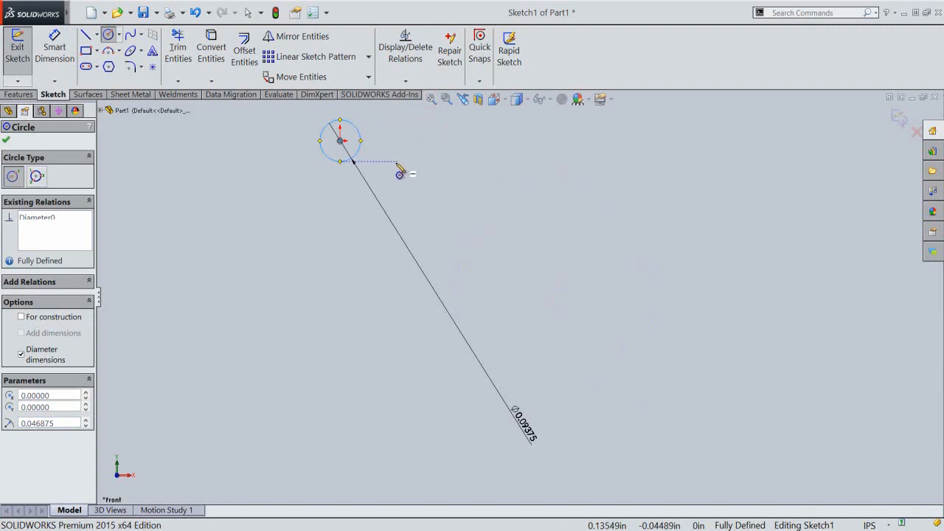
pyautogui.scroll(2, 462, 247)
pyautogui.scroll(-3, 376, 177)
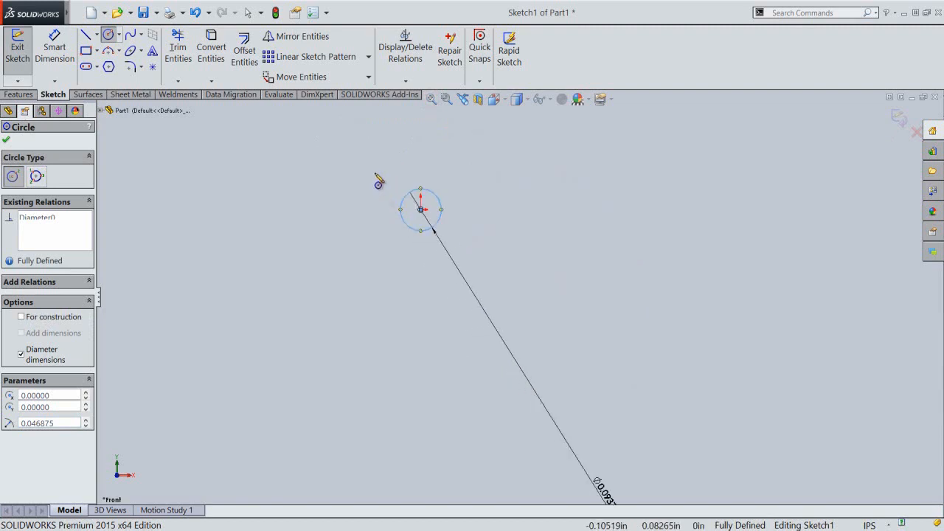
pyautogui.scroll(-2, 382, 189)
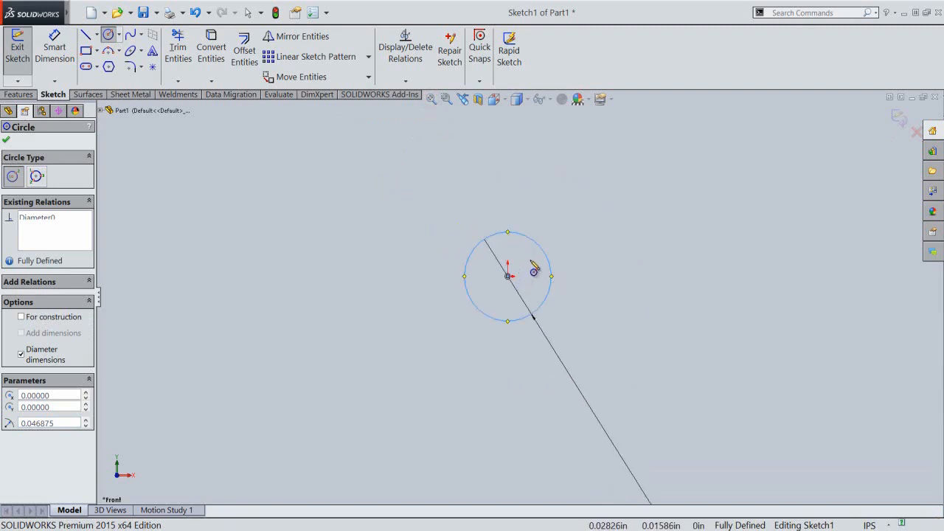
pyautogui.click(507, 276)
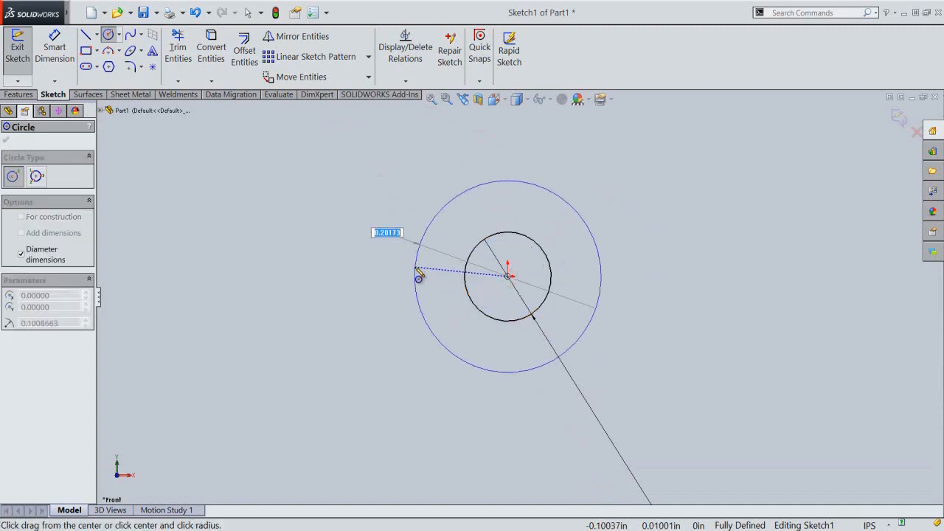
pyautogui.write('.25')
pyautogui.press('Return')
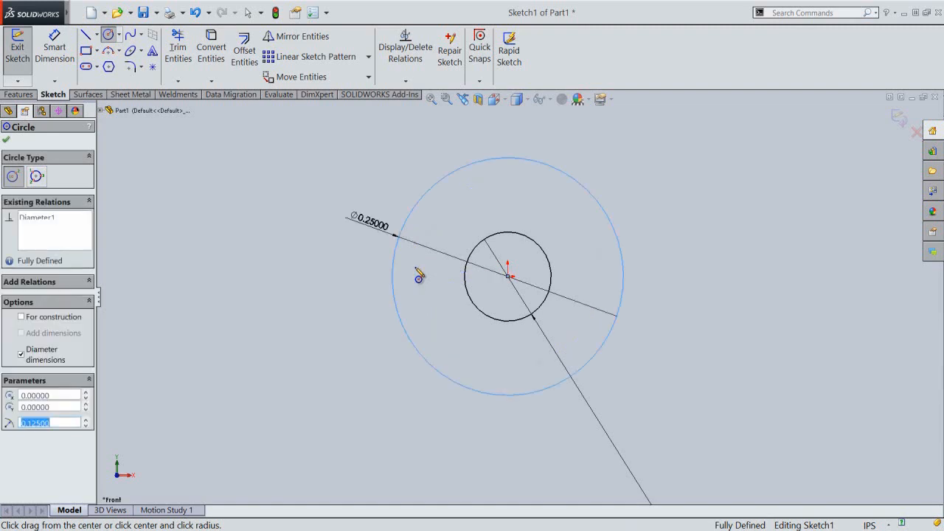
pyautogui.rightClick(672, 214)
pyautogui.click(691, 220)
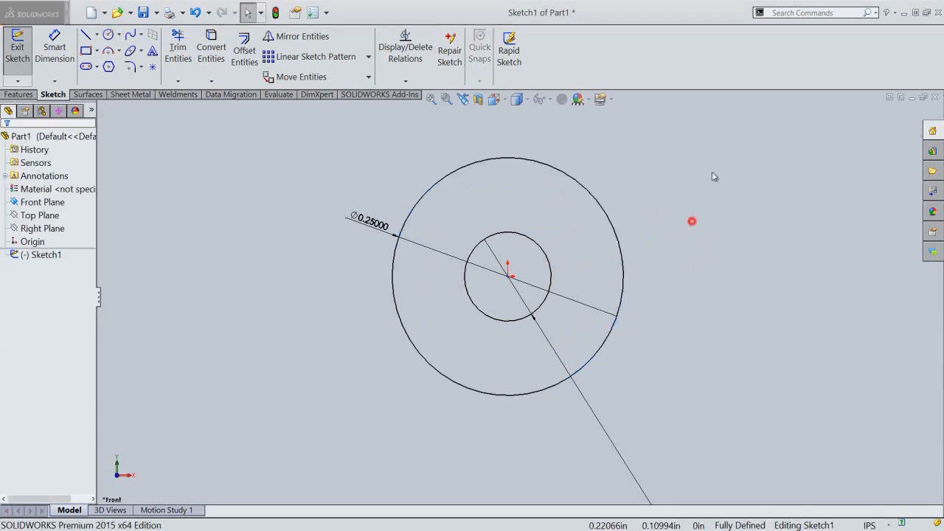
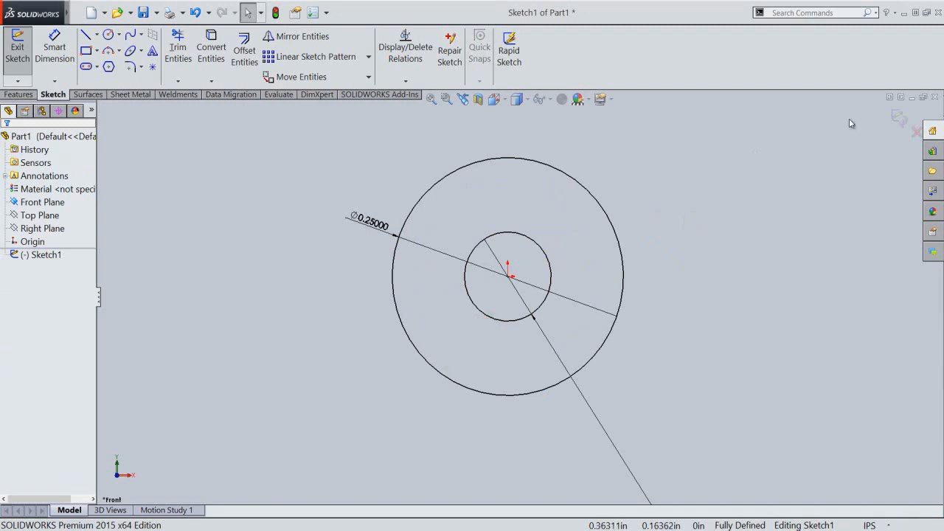
# Step: Extrude the ring profile with the Mid Plane end condition to a depth of 0.015 in
pyautogui.click(894, 122)
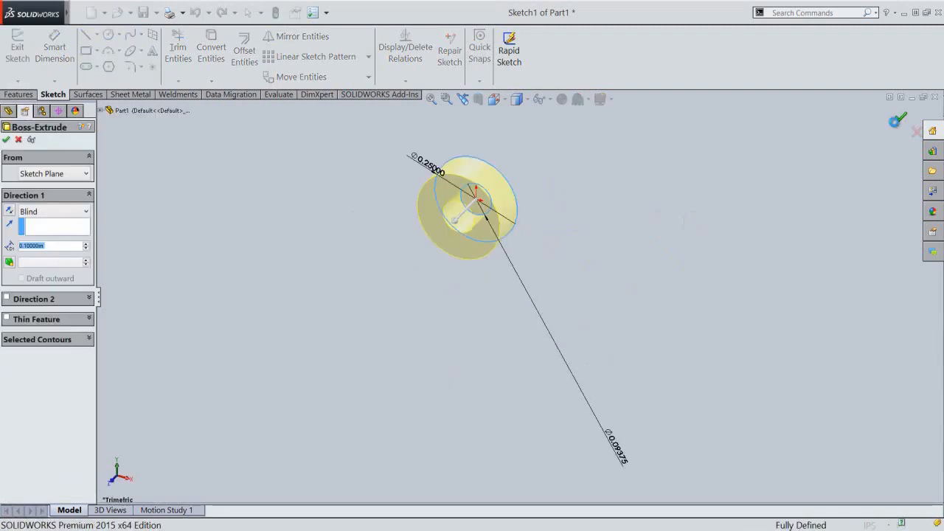
pyautogui.click(494, 99)
pyautogui.click(539, 280)
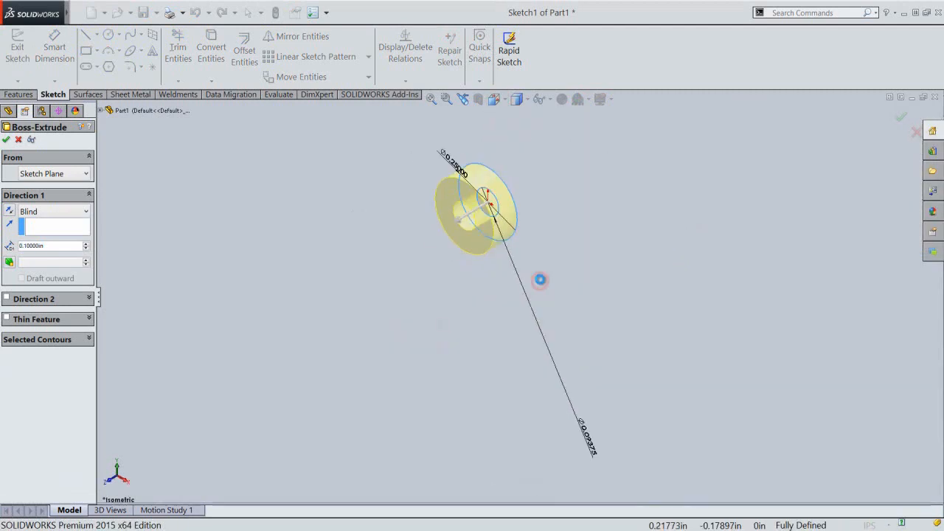
pyautogui.scroll(-4, 486, 183)
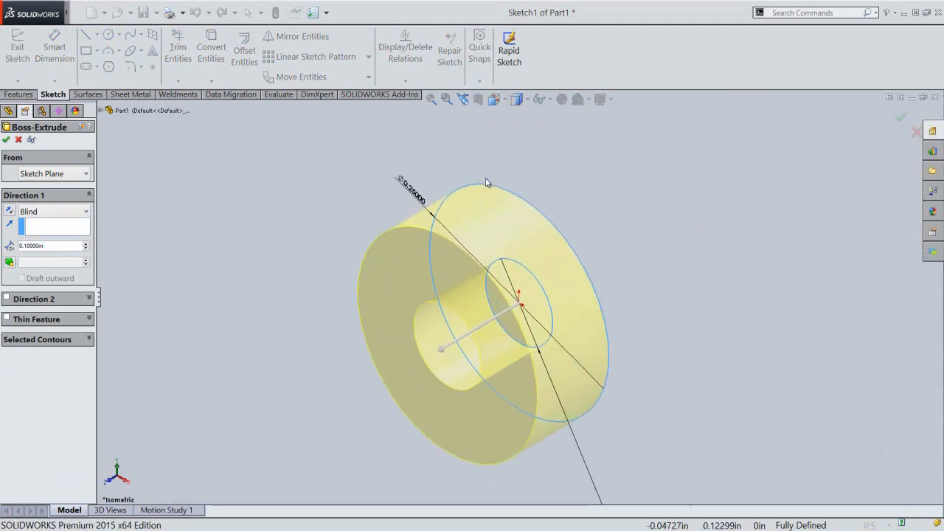
pyautogui.click(436, 151)
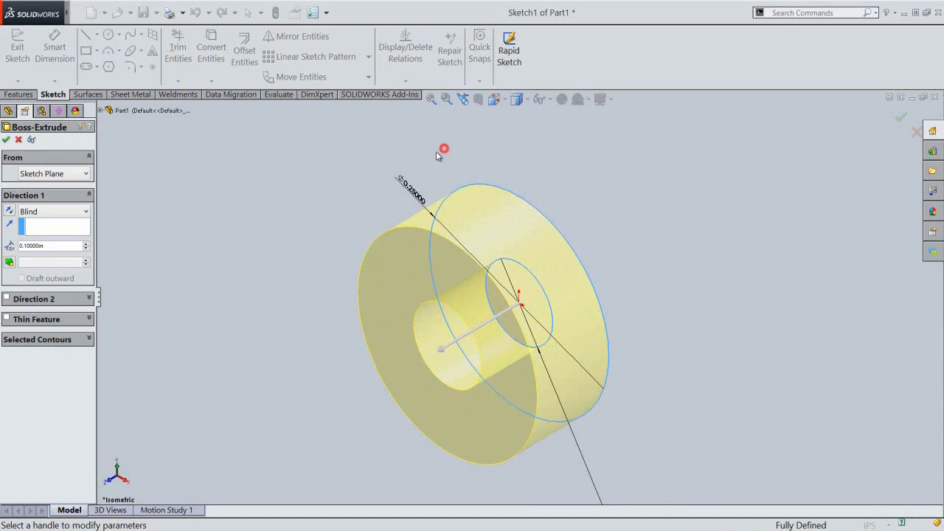
pyautogui.click(67, 213)
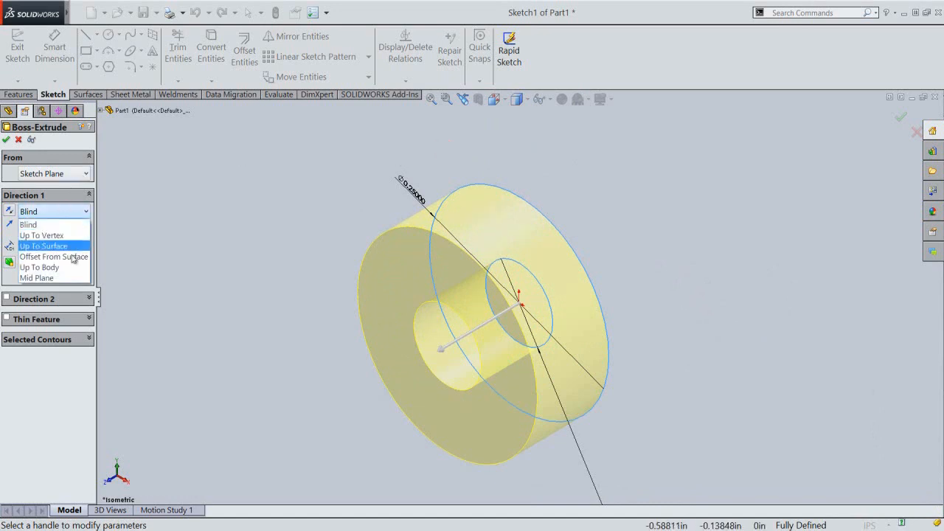
pyautogui.click(72, 278)
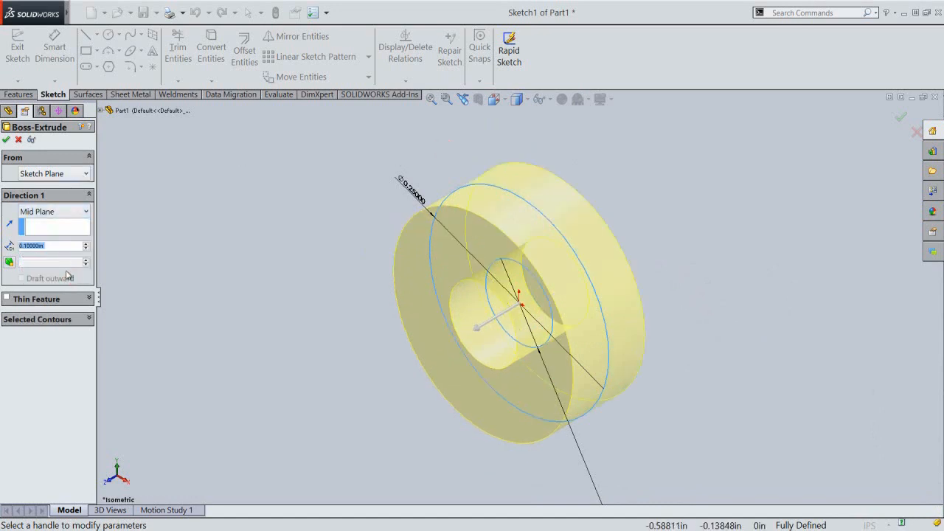
pyautogui.doubleClick(54, 247)
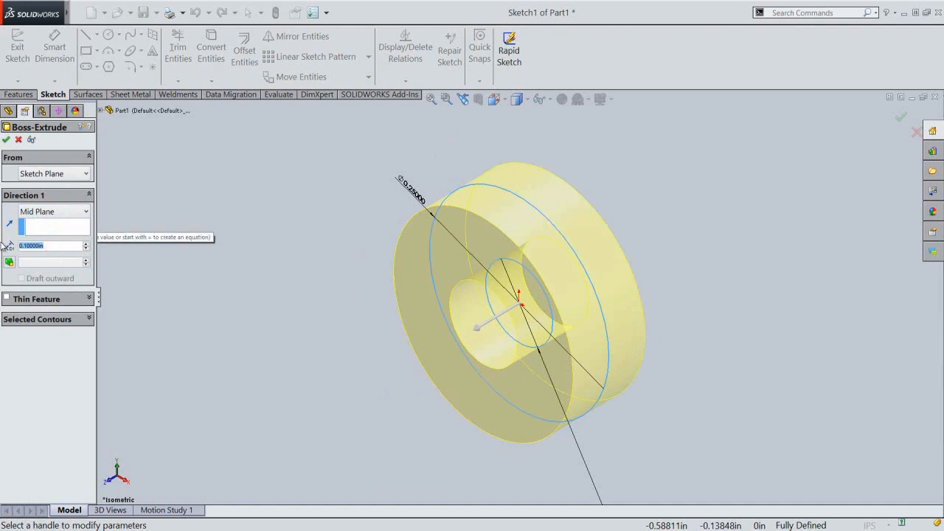
pyautogui.write('0.015')
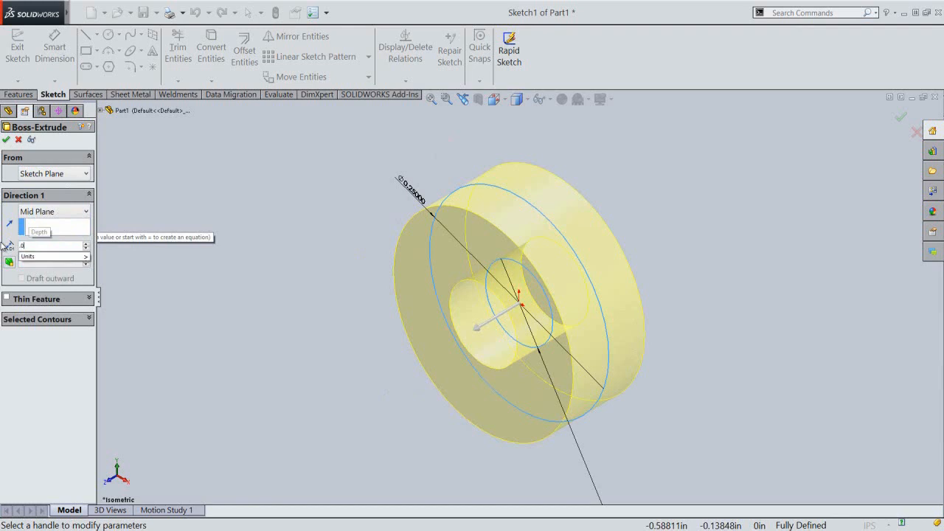
pyautogui.press('Return')
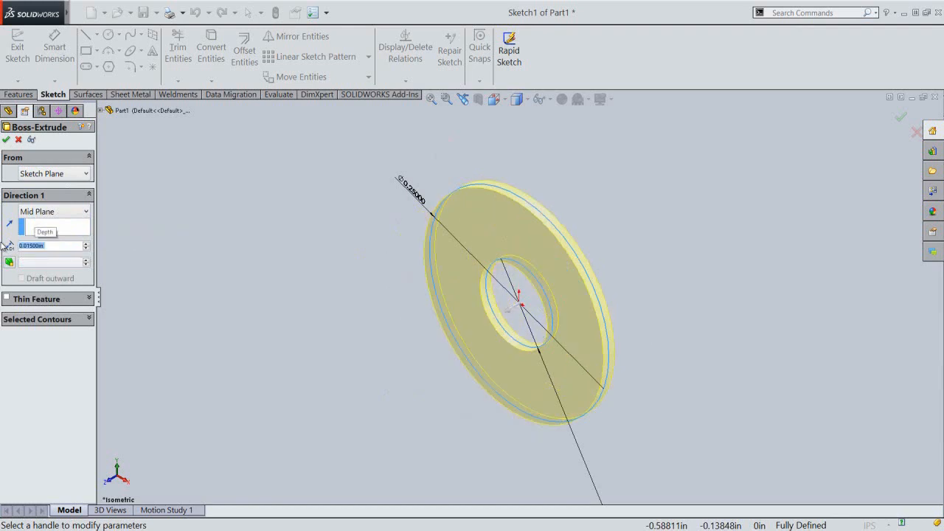
pyautogui.rightClick(156, 185)
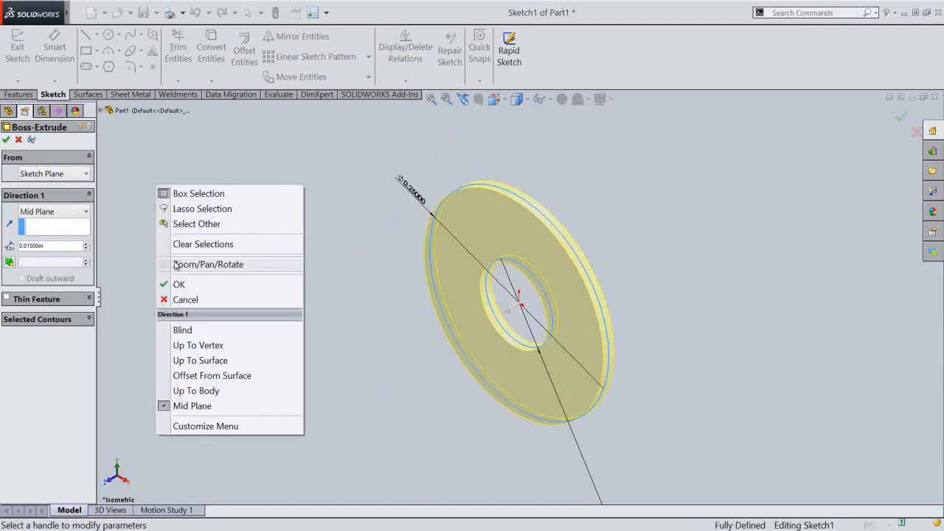
pyautogui.click(177, 284)
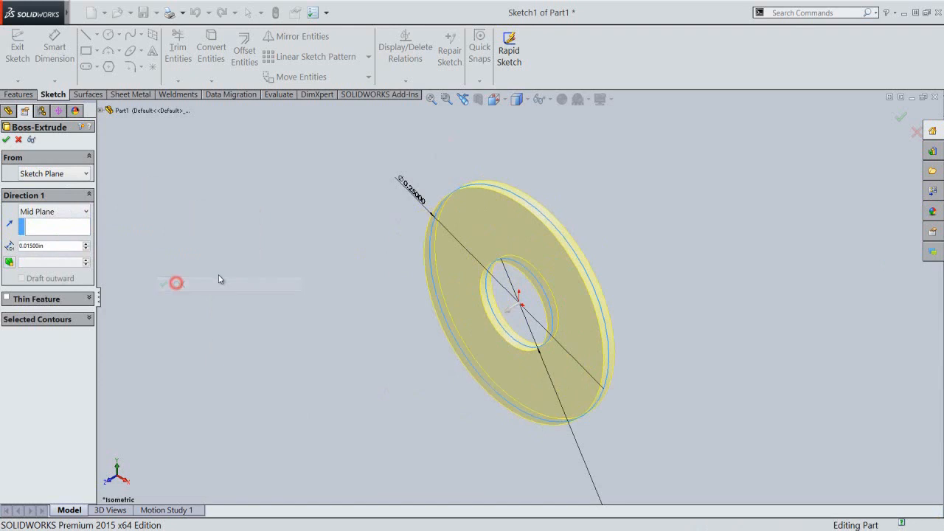
pyautogui.click(251, 235)
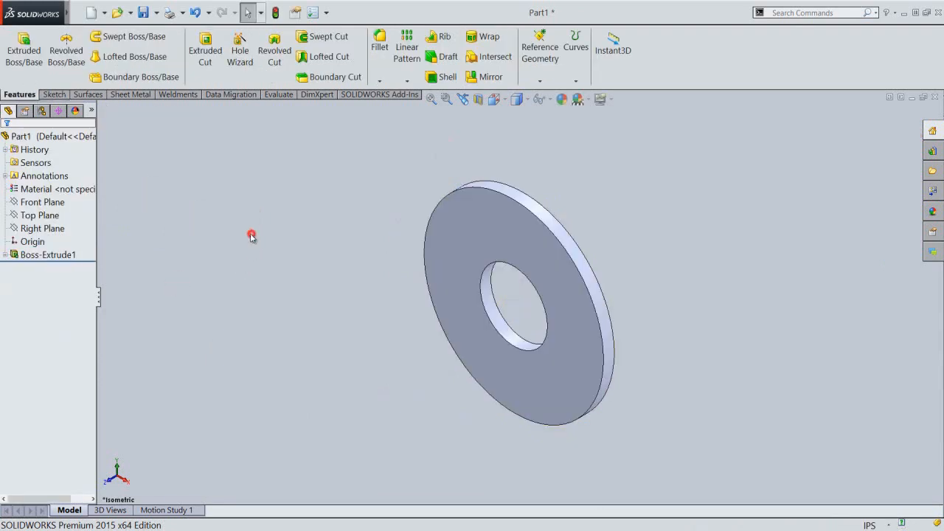
# Step: Save the ring part as E-Clip in the existing subfolder of the SOLIDWORKSComposer User folder
pyautogui.click(142, 13)
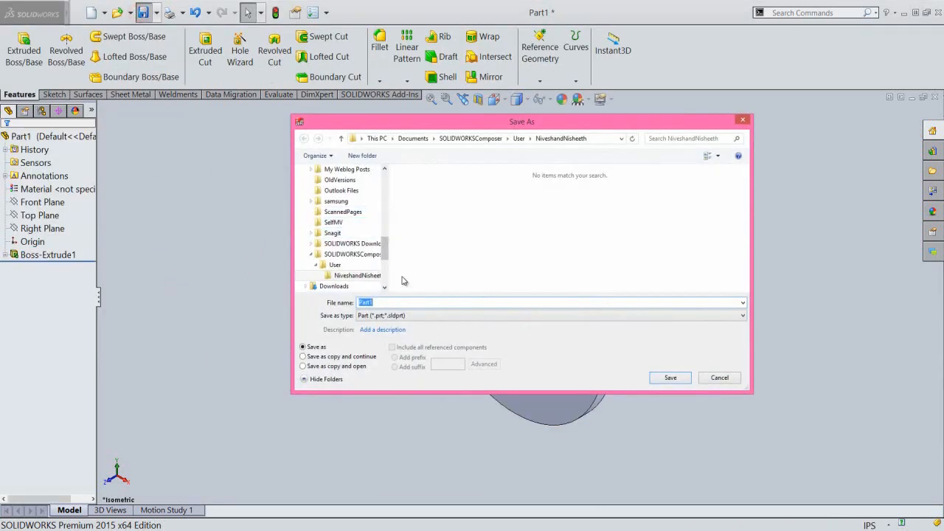
pyautogui.rightClick(382, 304)
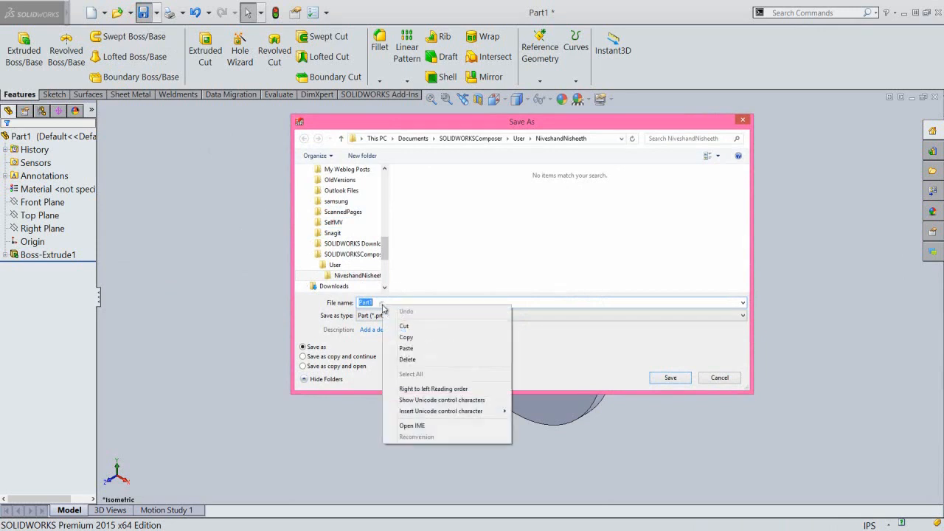
pyautogui.click(420, 345)
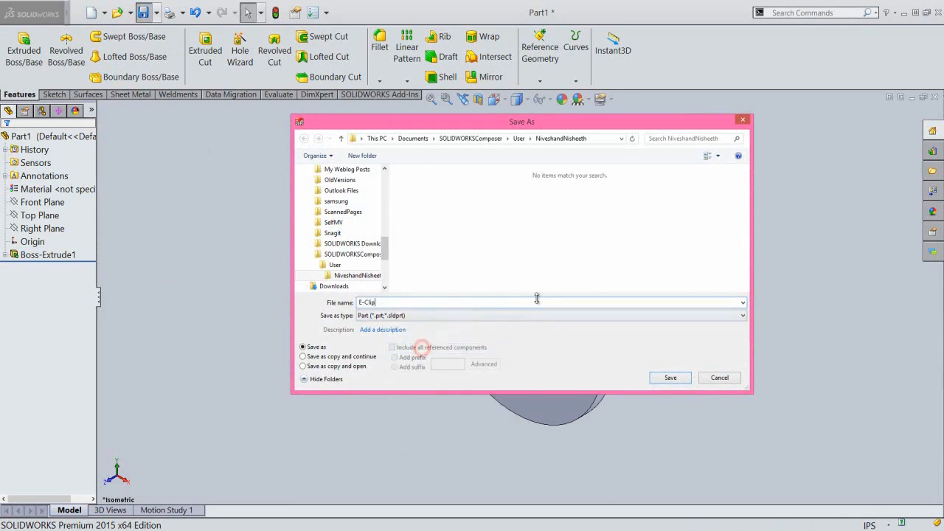
pyautogui.click(679, 378)
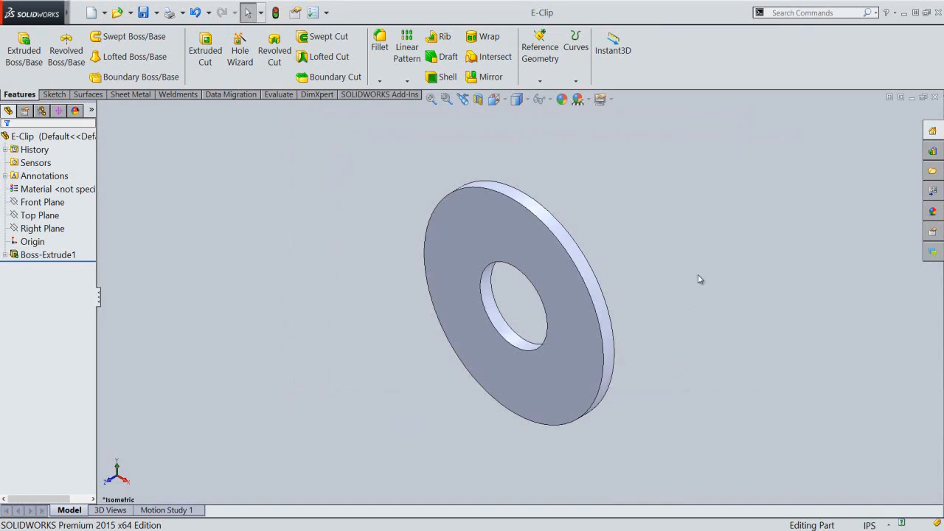
pyautogui.click(699, 277)
pyautogui.click(681, 282)
# Step: Start a new sketch on the front flat face of the ring
pyautogui.click(491, 225)
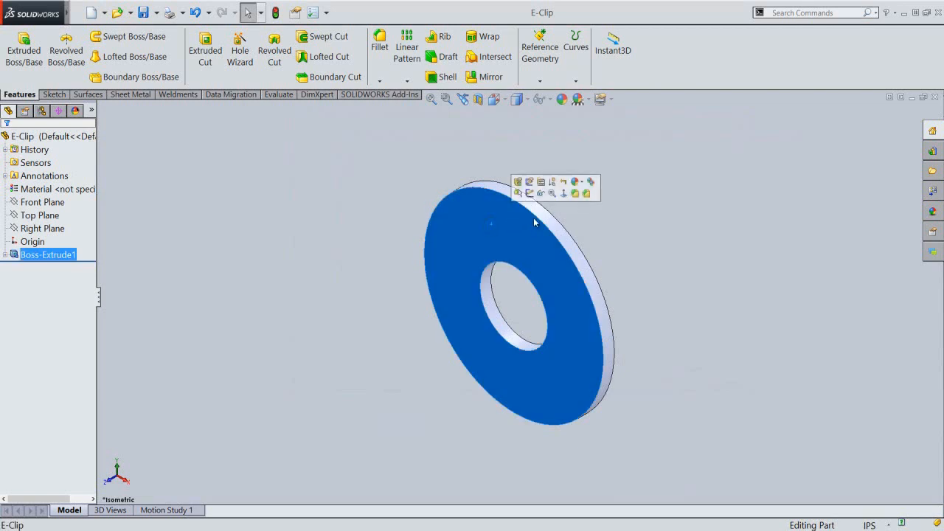
pyautogui.click(562, 193)
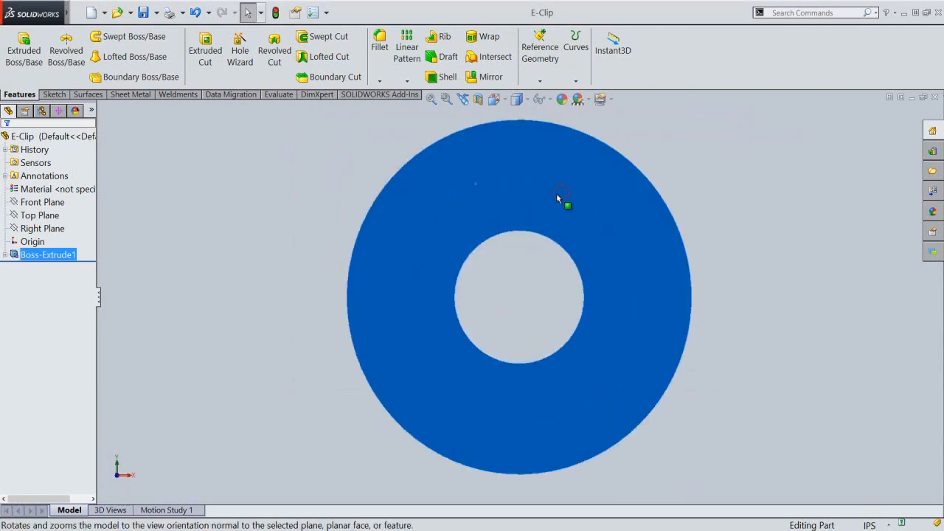
pyautogui.rightClick(499, 188)
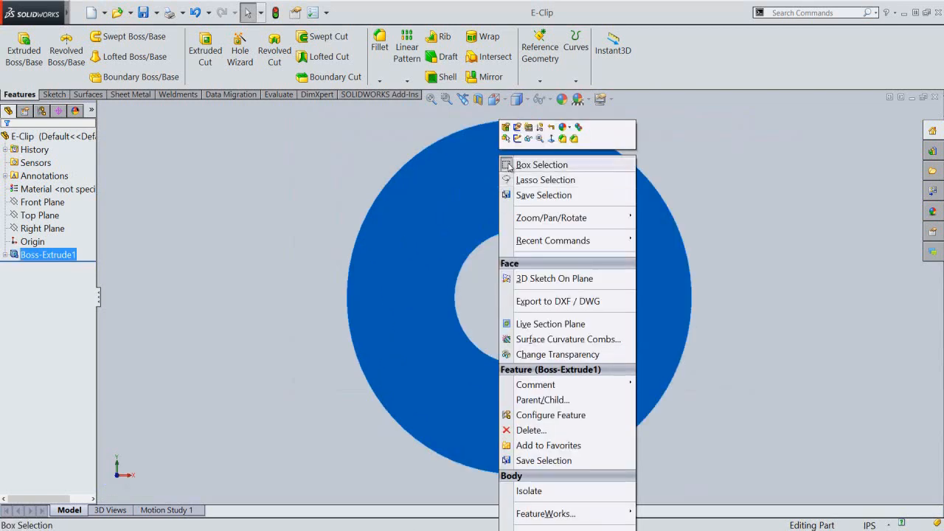
pyautogui.click(518, 141)
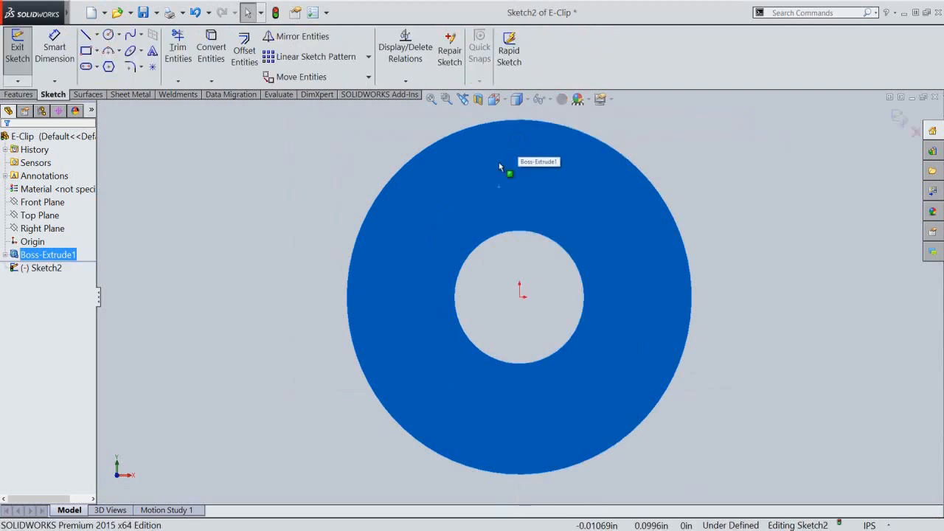
pyautogui.click(300, 176)
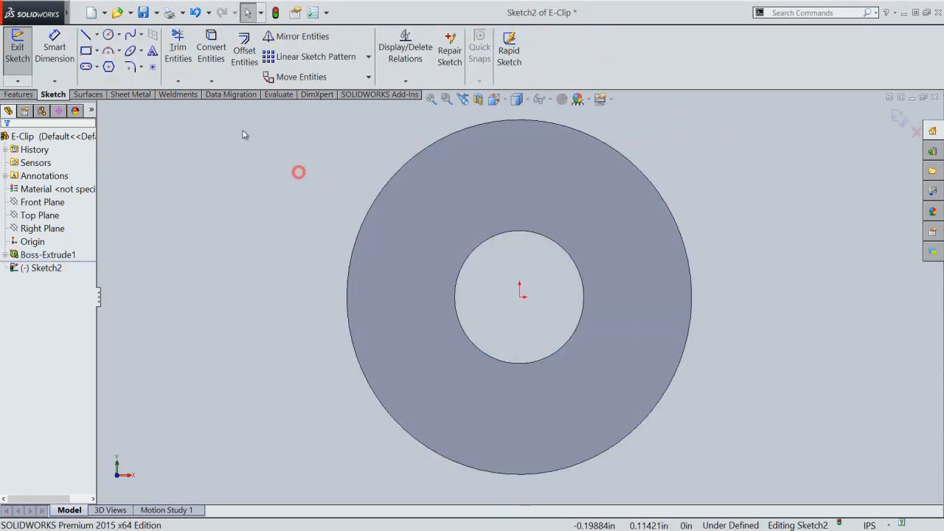
# Step: Convert the edges of the ring's front face into sketch circles with Convert Entities
pyautogui.click(209, 41)
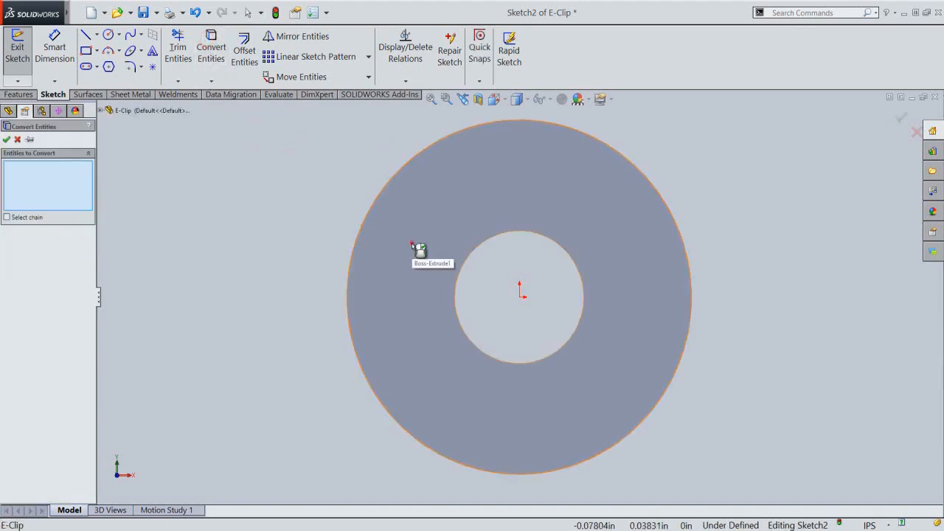
pyautogui.click(411, 244)
pyautogui.click(7, 140)
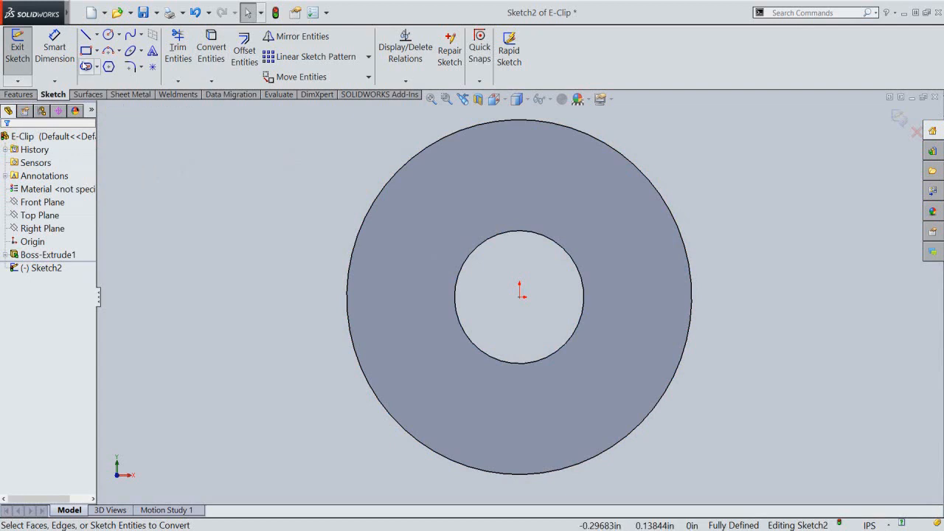
# Step: Sketch a closed trapezoid from inside the hole to the ring's upper edge, about 0.069 in wide at the base and 0.145 in at the top
pyautogui.click(87, 34)
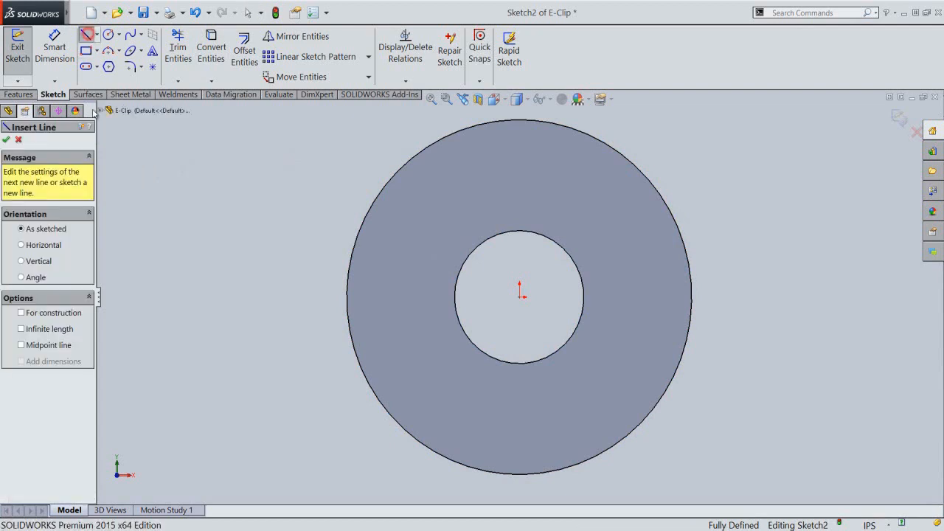
pyautogui.click(473, 278)
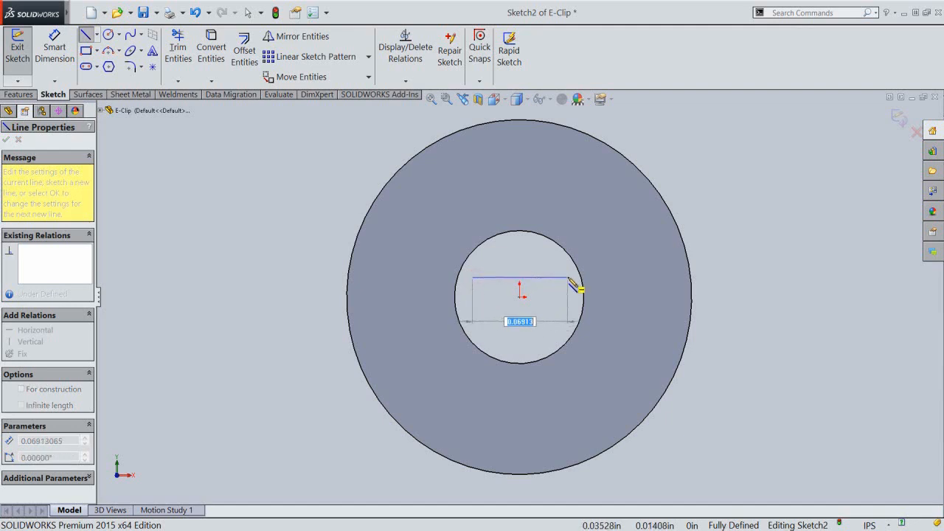
pyautogui.click(568, 277)
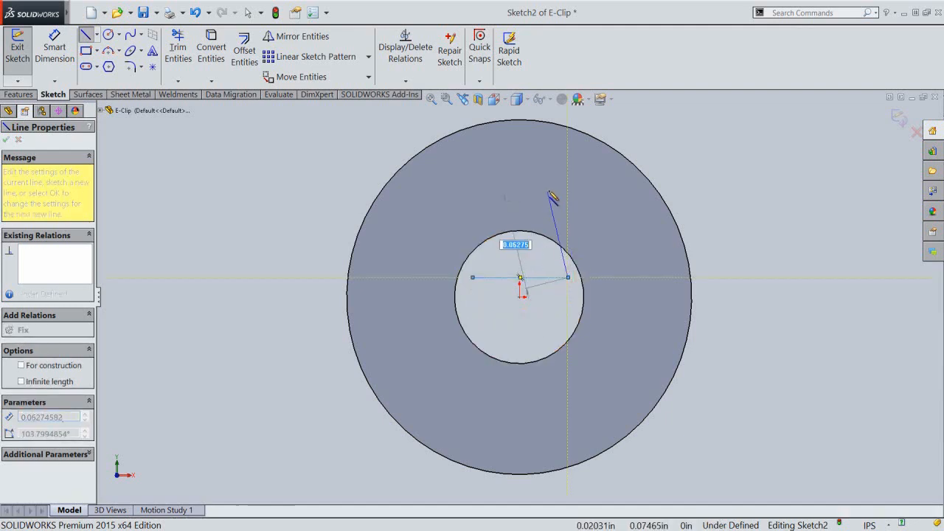
pyautogui.click(608, 122)
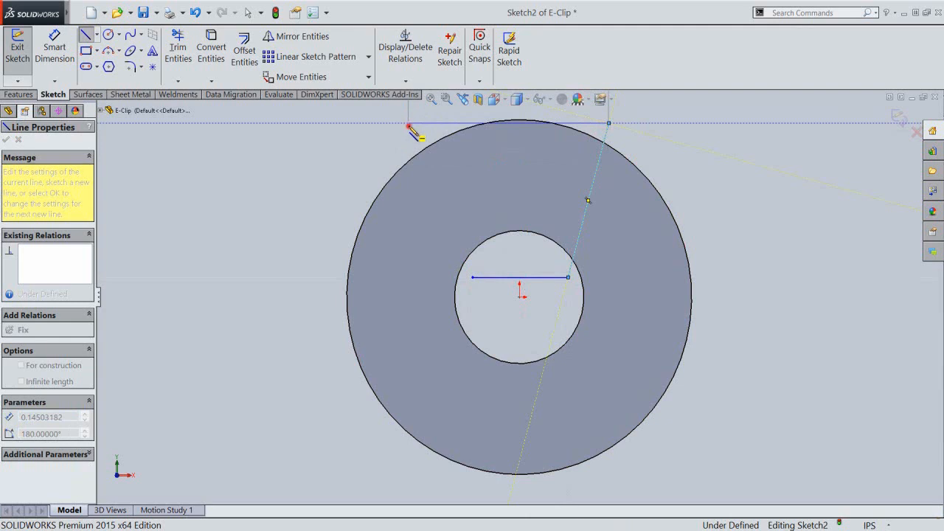
pyautogui.click(409, 123)
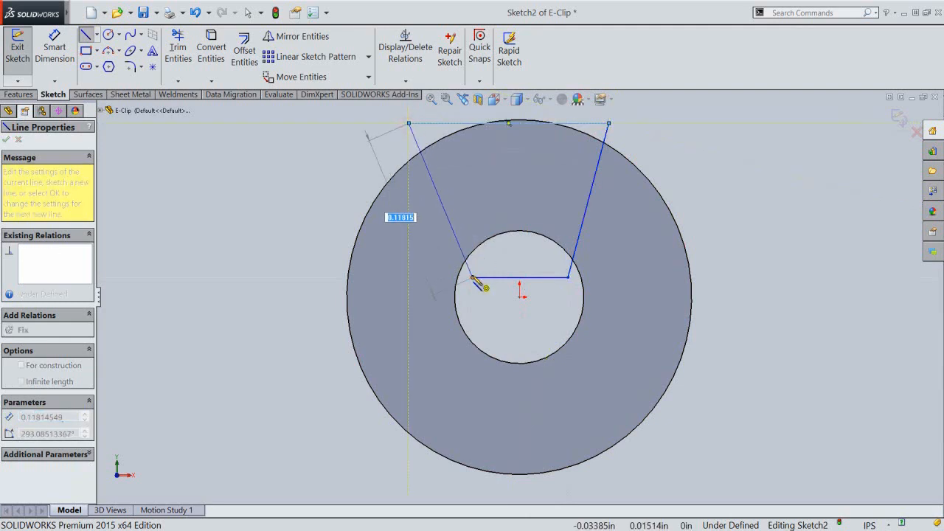
pyautogui.click(473, 278)
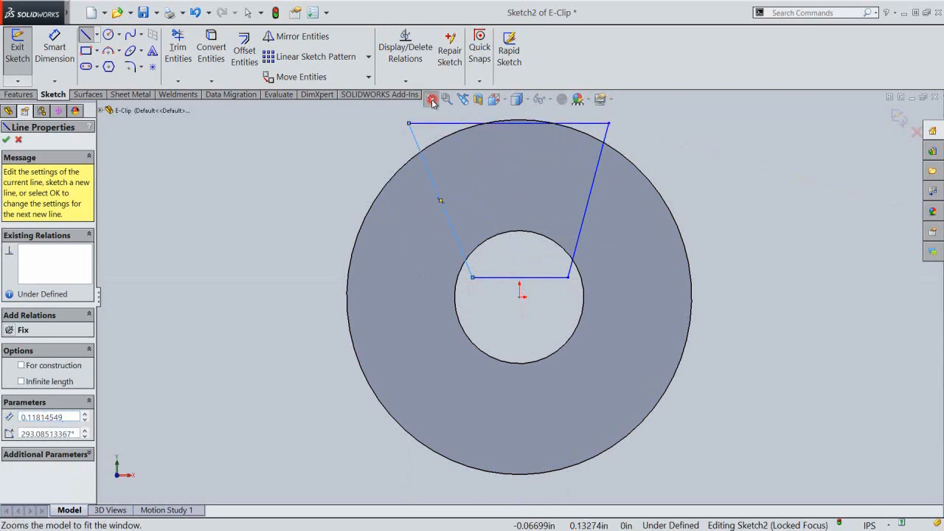
pyautogui.rightClick(389, 139)
pyautogui.click(404, 146)
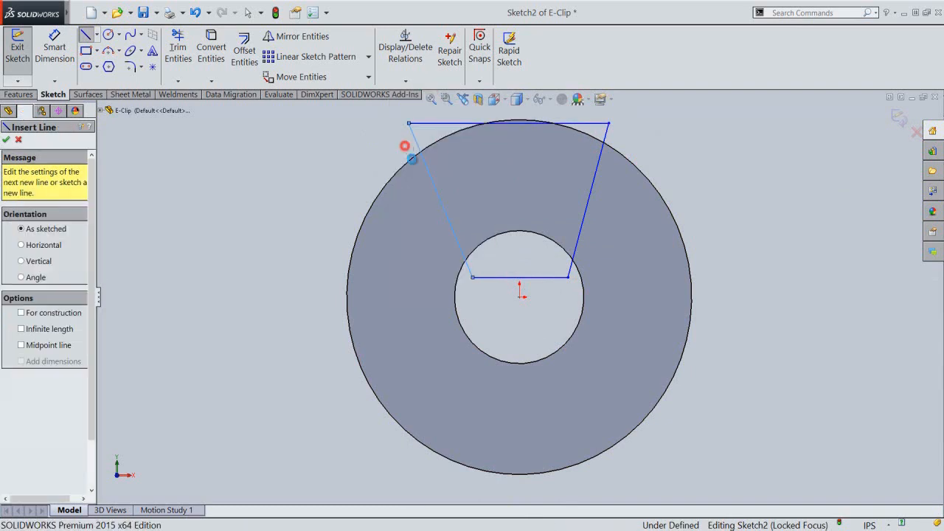
pyautogui.press('Escape')
# Step: Add a vertical construction centerline of infinite length through the origin
pyautogui.scroll(3, 525, 336)
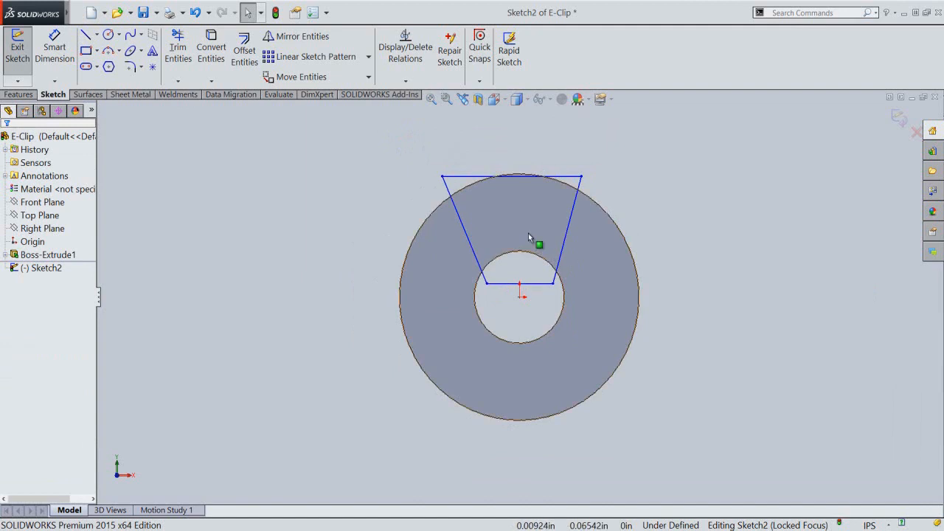
pyautogui.scroll(-2, 528, 233)
pyautogui.click(319, 245)
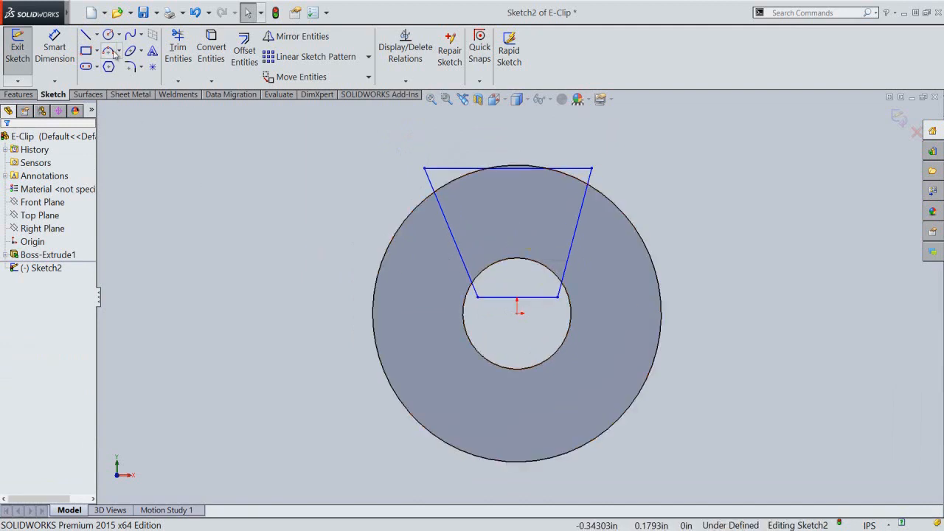
pyautogui.click(98, 36)
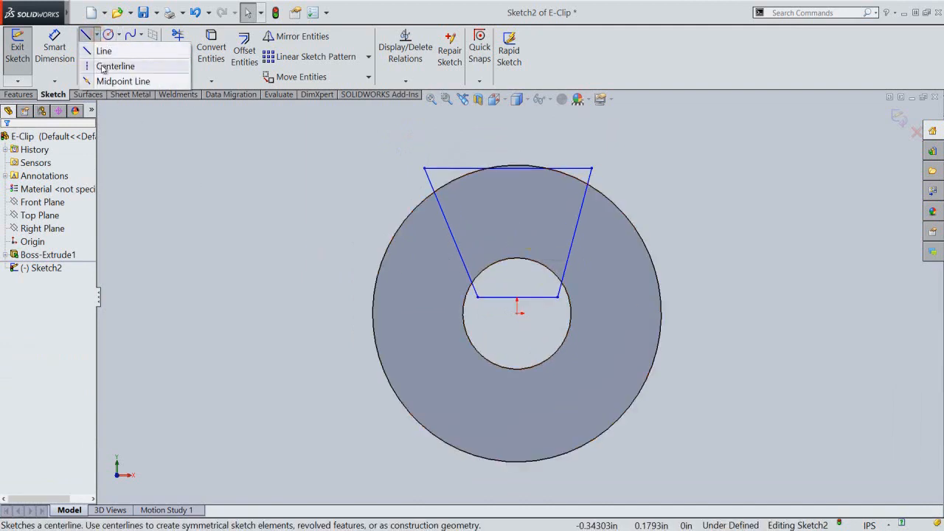
pyautogui.click(103, 66)
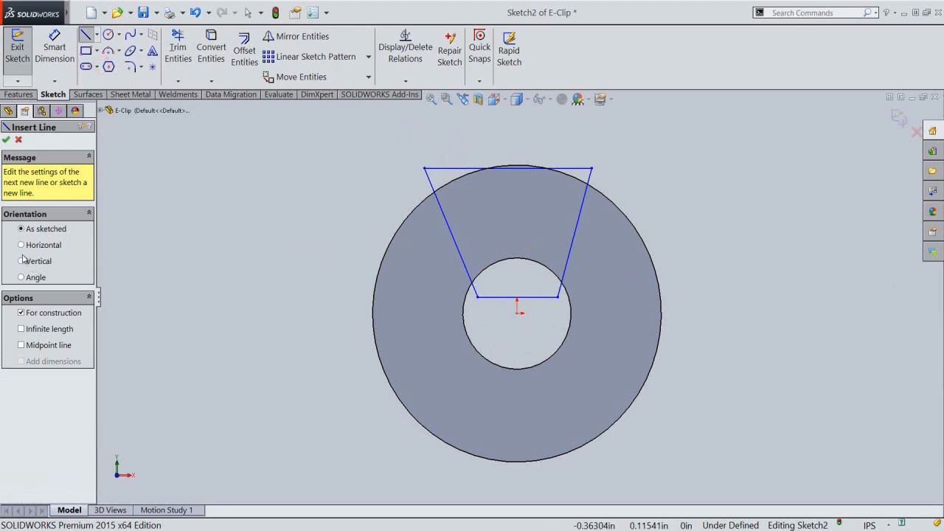
pyautogui.click(20, 263)
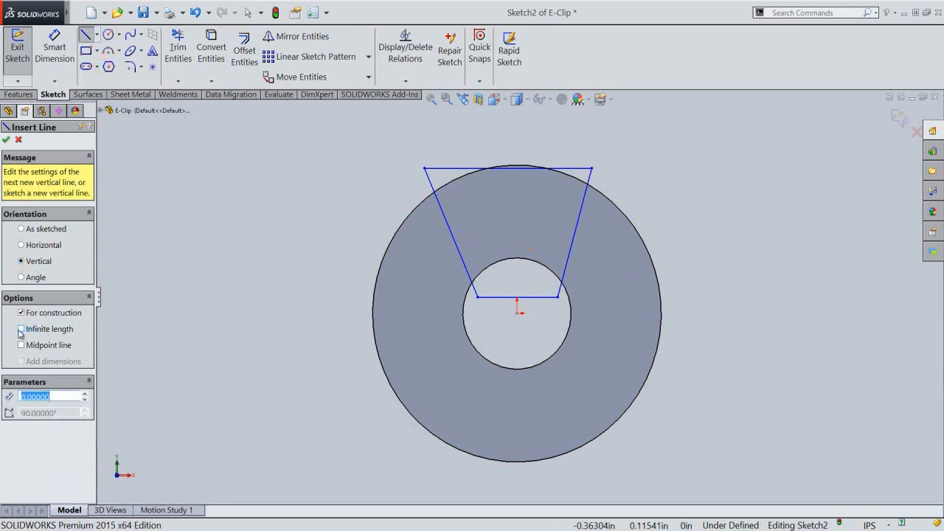
pyautogui.click(21, 329)
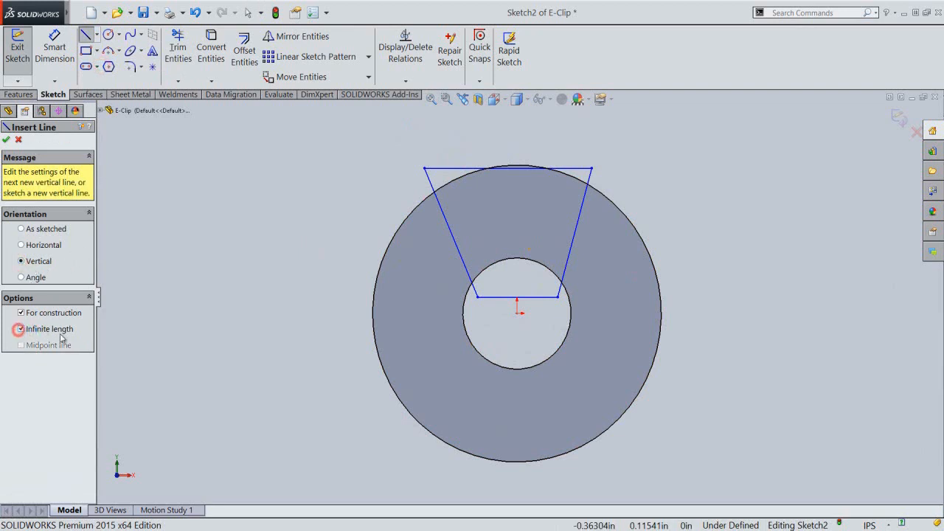
pyautogui.click(518, 312)
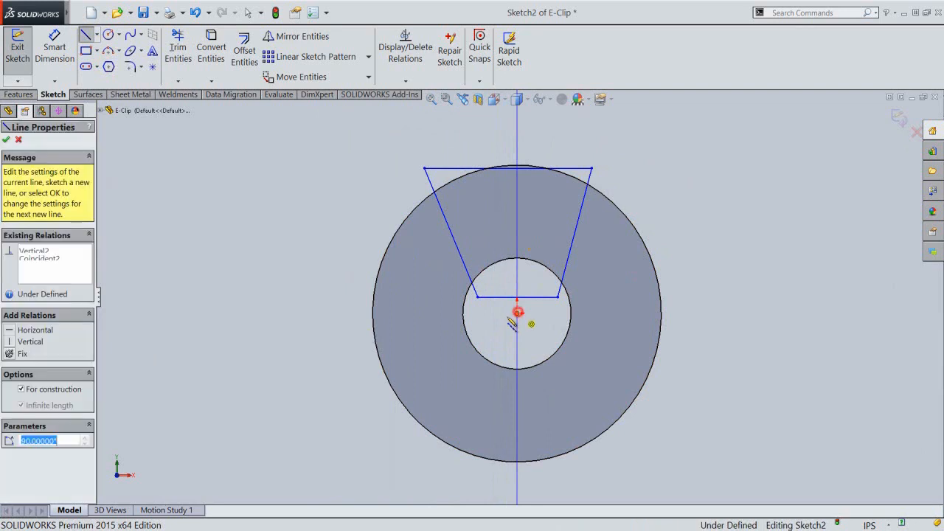
pyautogui.rightClick(304, 240)
pyautogui.click(308, 241)
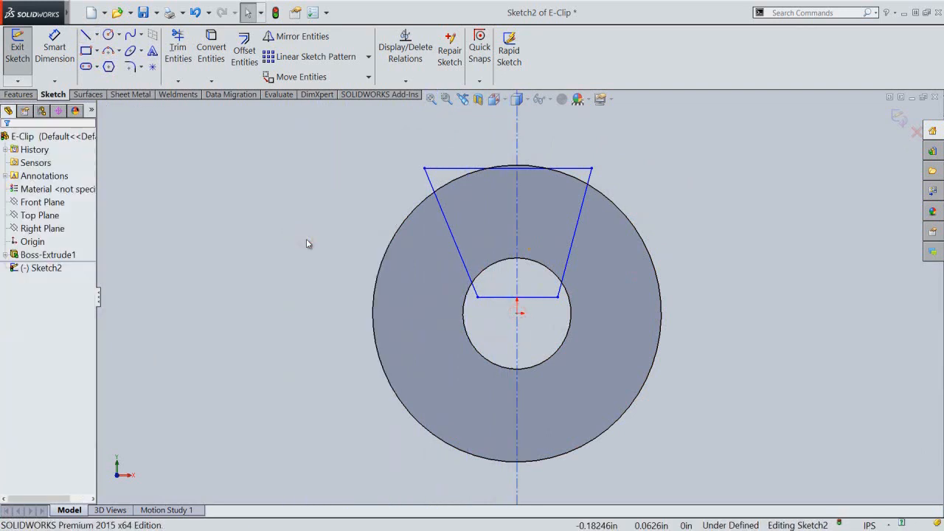
# Step: Make the trapezoid's two slanted sides symmetric about the vertical centerline
pyautogui.click(445, 223)
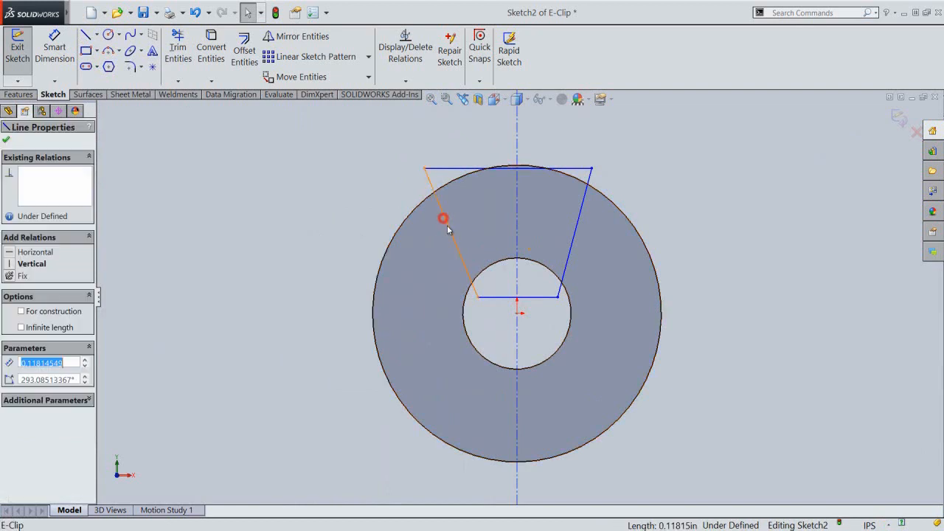
pyautogui.keyDown('ctrl'); pyautogui.click(575, 241); pyautogui.keyUp('ctrl')
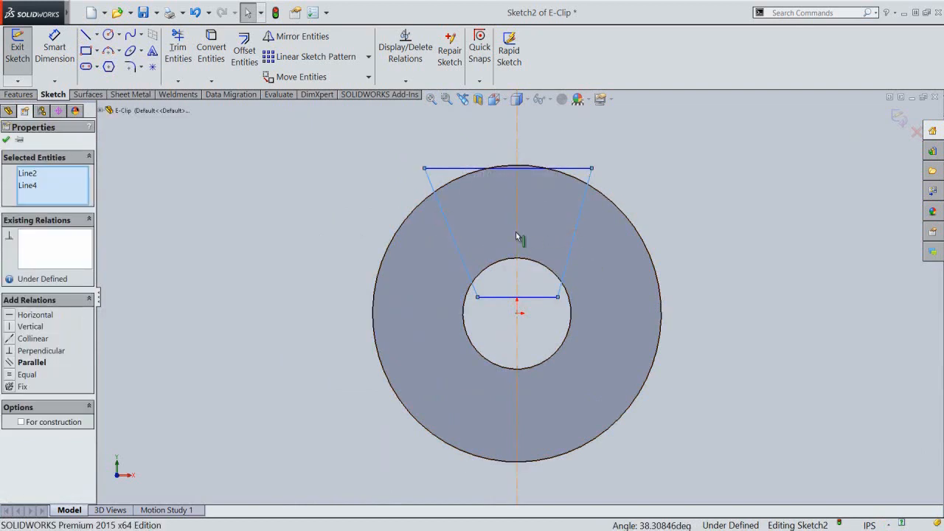
pyautogui.keyDown('ctrl'); pyautogui.click(516, 232); pyautogui.keyUp('ctrl')
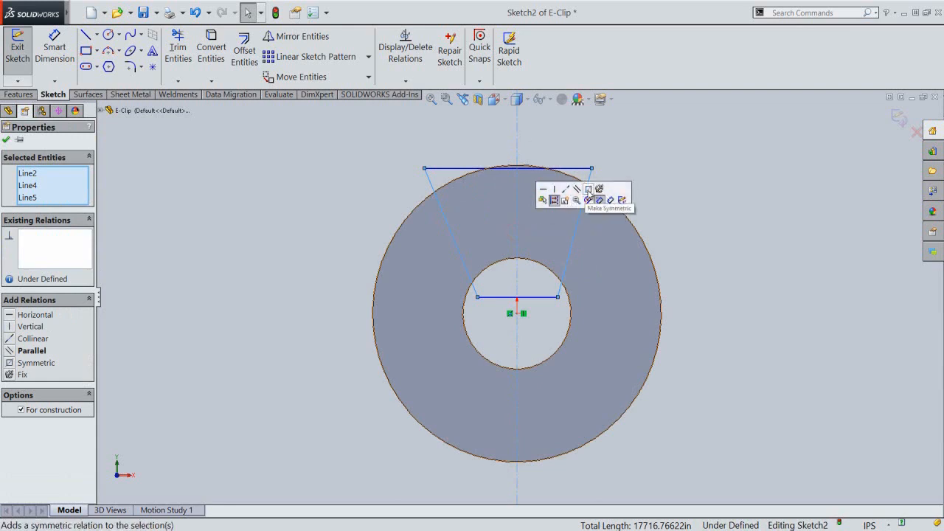
pyautogui.click(588, 190)
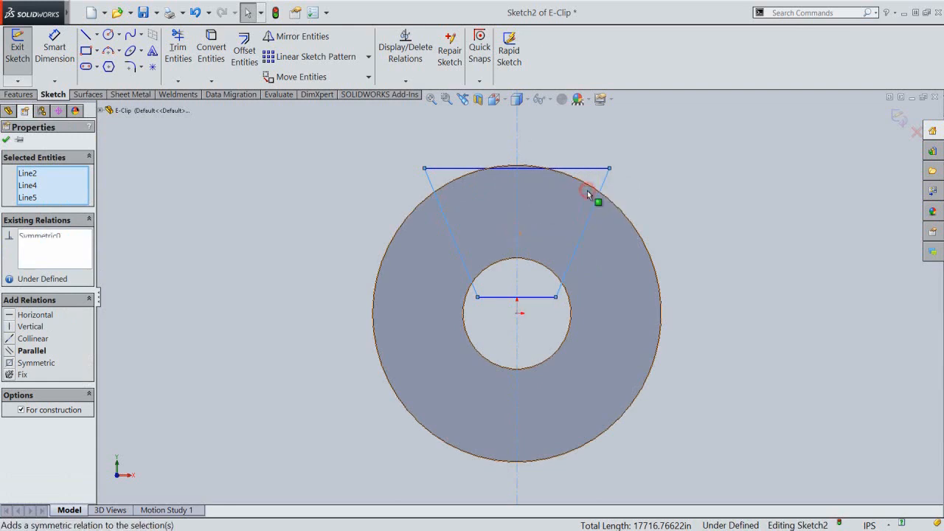
pyautogui.click(664, 189)
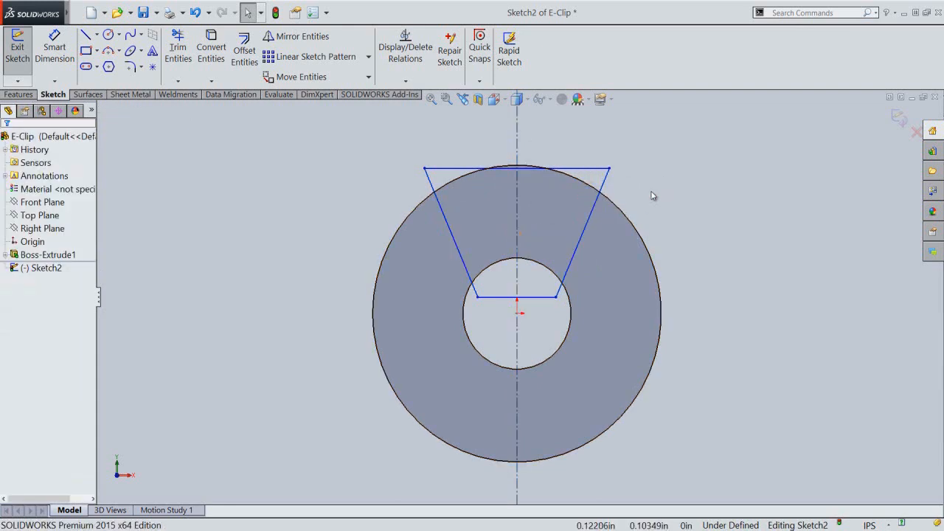
# Step: Dimension the trapezoid's short bottom edge inside the hole to 0.05 in
pyautogui.click(55, 44)
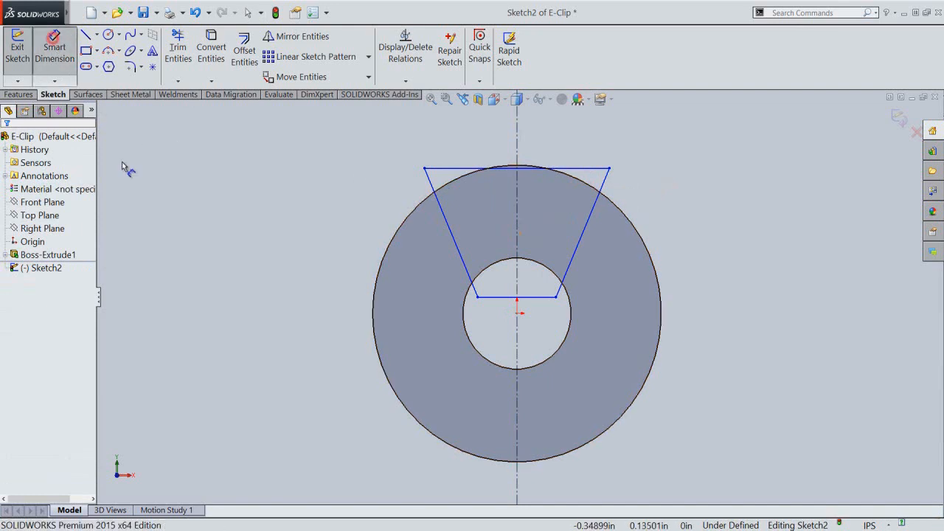
pyautogui.click(512, 297)
pyautogui.click(503, 334)
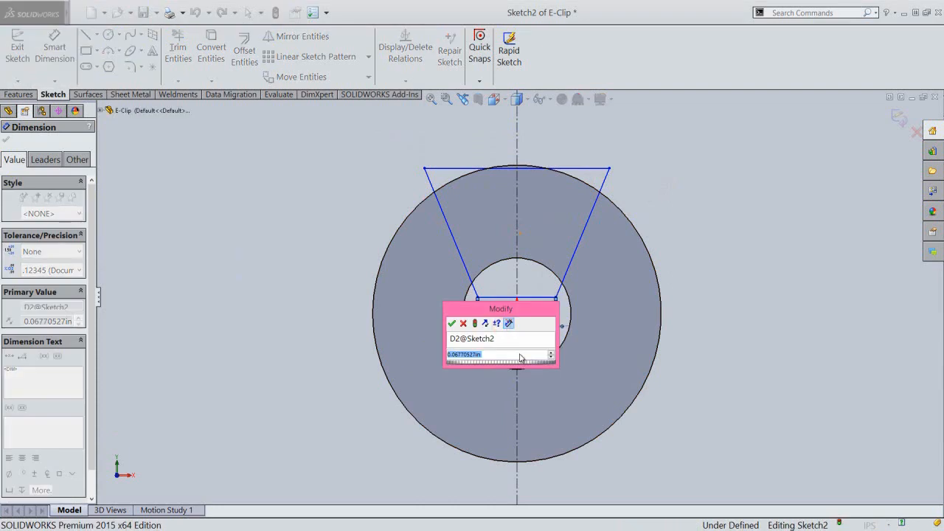
pyautogui.write('.05')
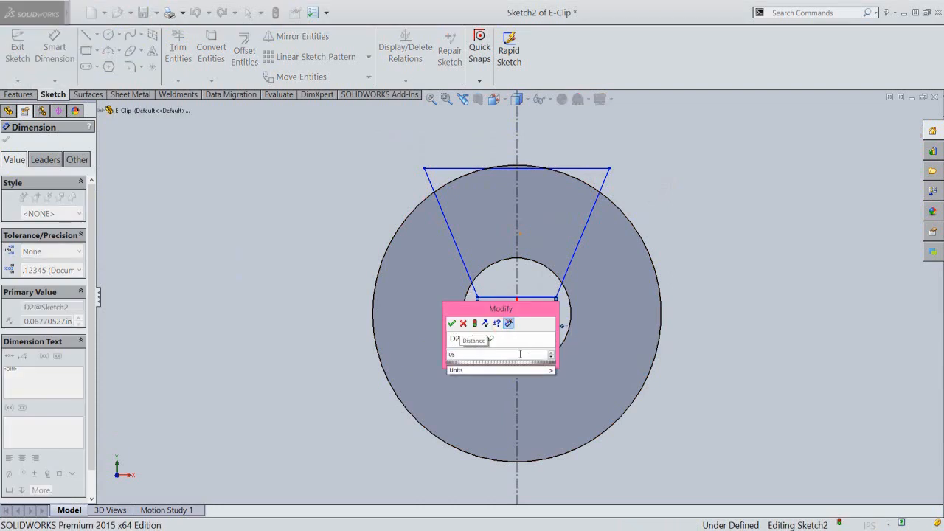
pyautogui.press('Return')
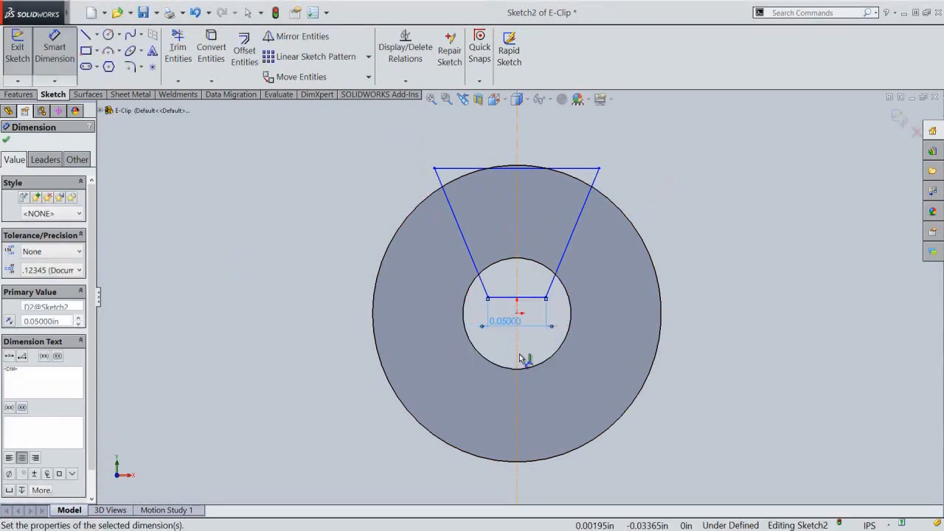
# Step: Dimension the trapezoid's top edge to 0.1 in and leave the dimension tool
pyautogui.click(568, 171)
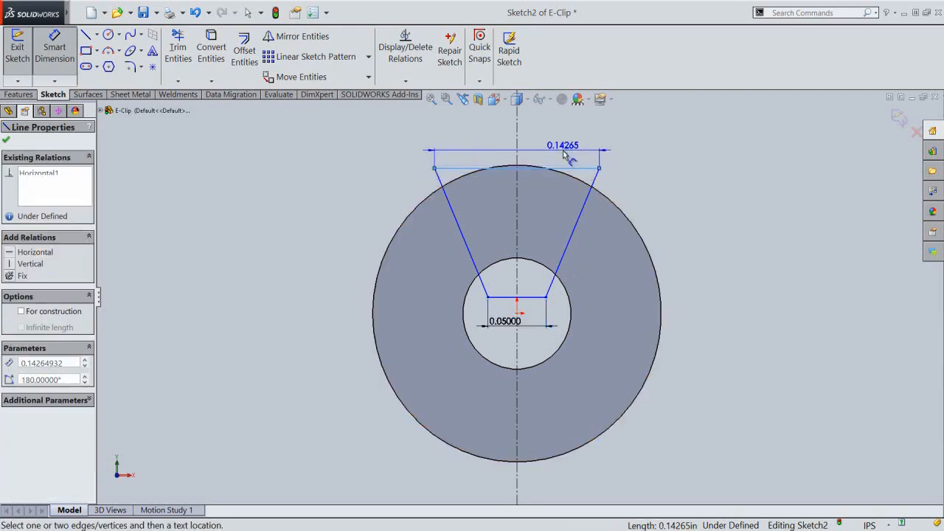
pyautogui.click(564, 151)
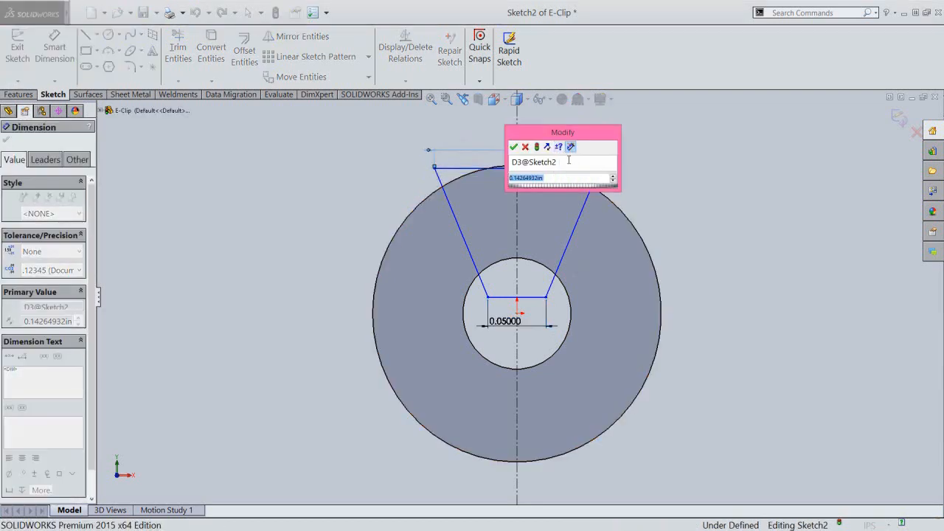
pyautogui.write('0.1')
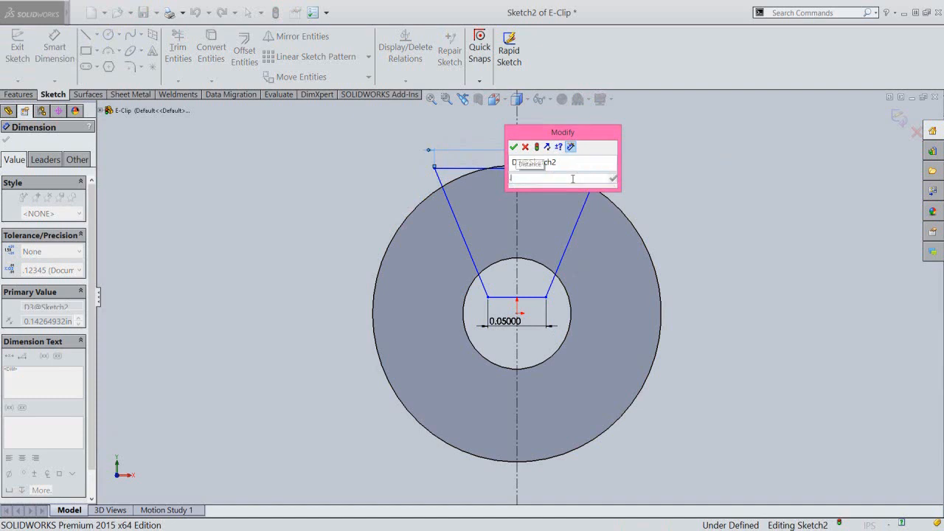
pyautogui.press('Return')
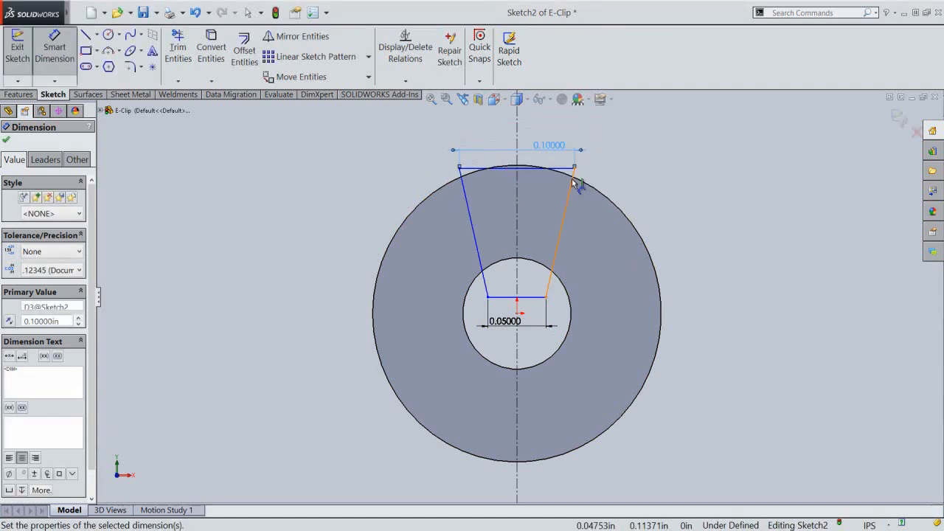
pyautogui.click(613, 163)
pyautogui.rightClick(610, 164)
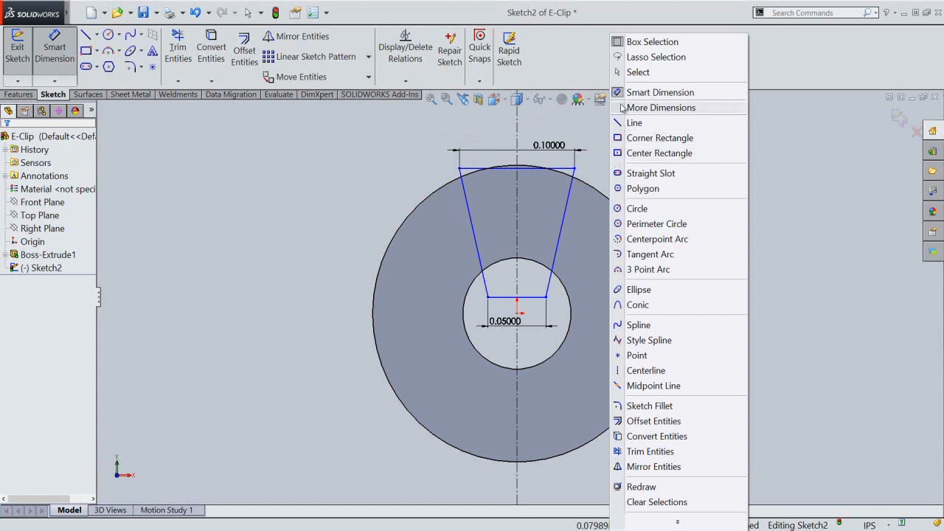
pyautogui.click(636, 71)
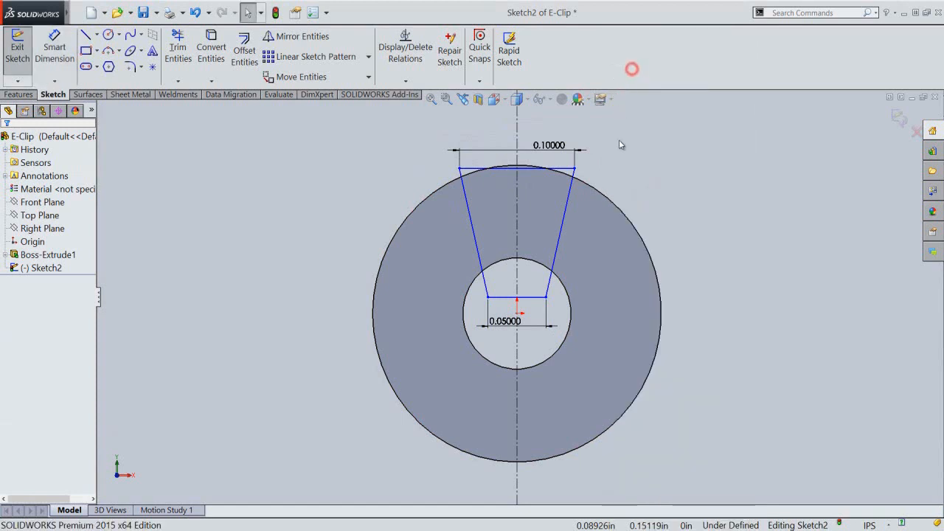
# Step: Make the trapezoid's top edge tangent to the ring's outer circle
pyautogui.click(558, 172)
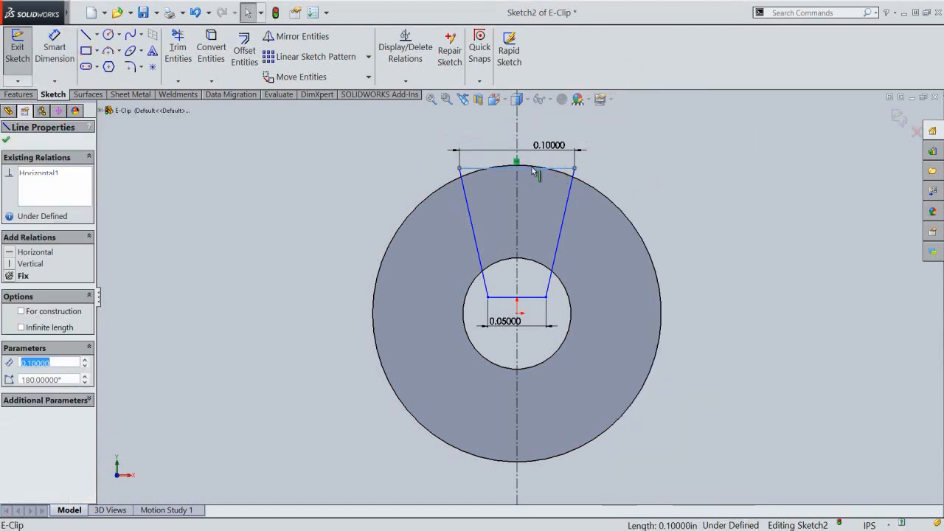
pyautogui.scroll(-2, 533, 172)
pyautogui.keyDown('ctrl'); pyautogui.click(525, 179); pyautogui.keyUp('ctrl')
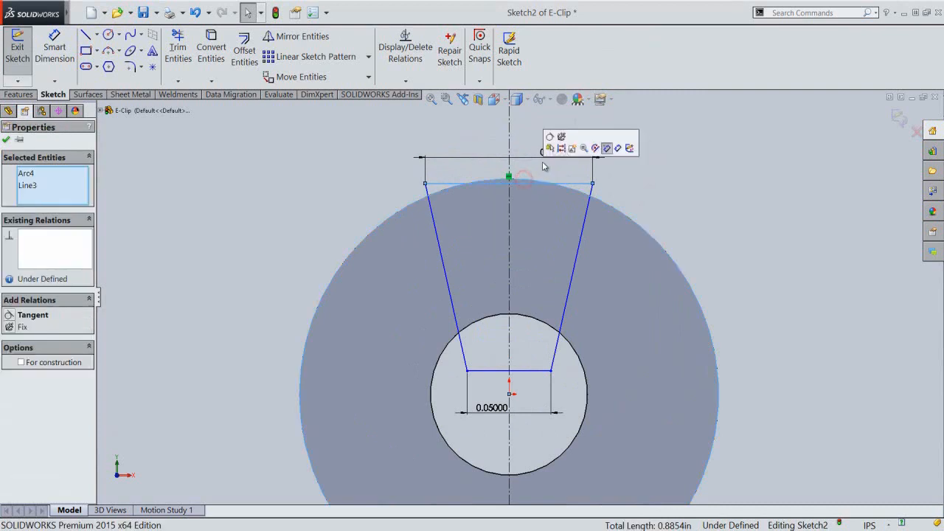
pyautogui.click(550, 137)
pyautogui.click(670, 152)
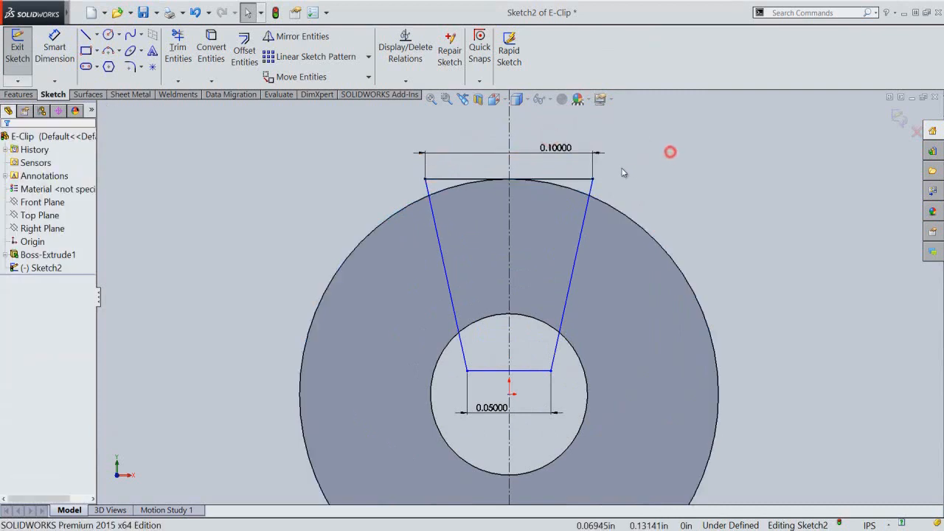
# Step: Dimension the angle between the trapezoid's two slanted sides to 25° and leave the dimension tool
pyautogui.scroll(2, 532, 174)
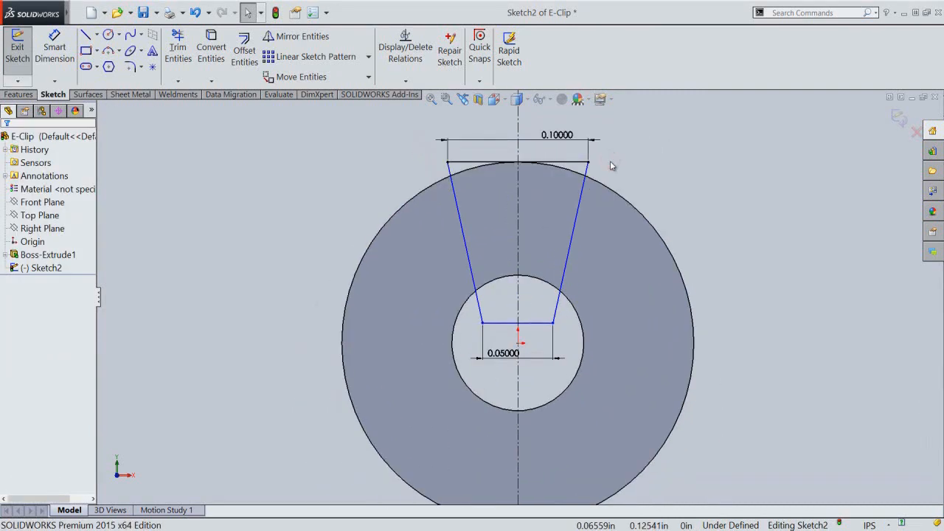
pyautogui.click(53, 46)
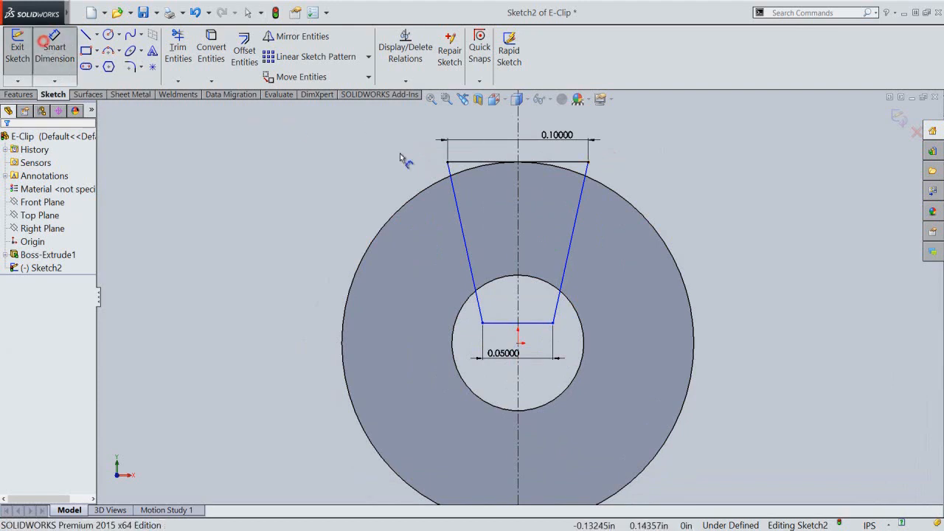
pyautogui.click(464, 236)
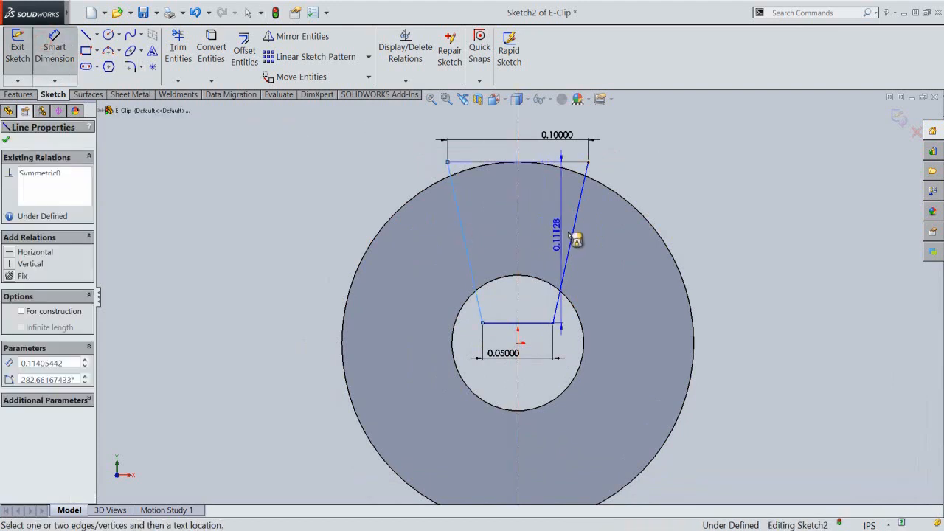
pyautogui.click(568, 225)
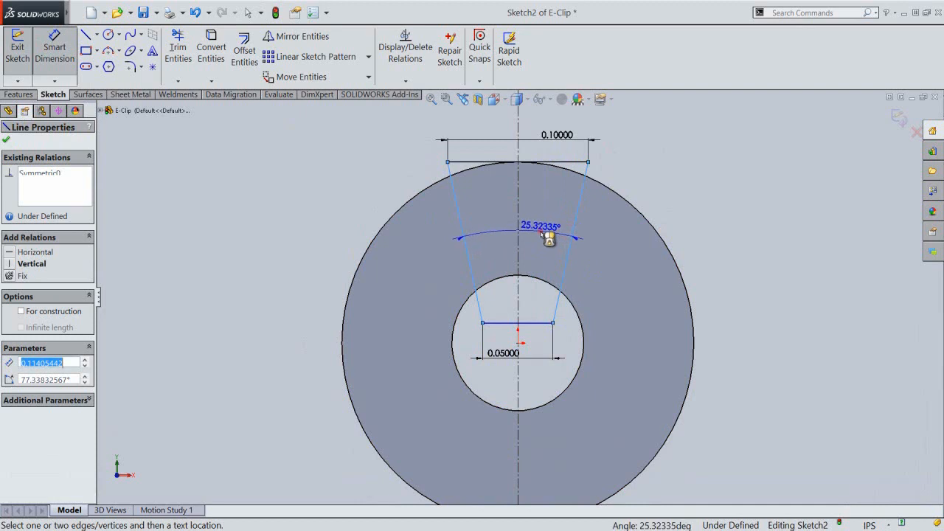
pyautogui.click(544, 249)
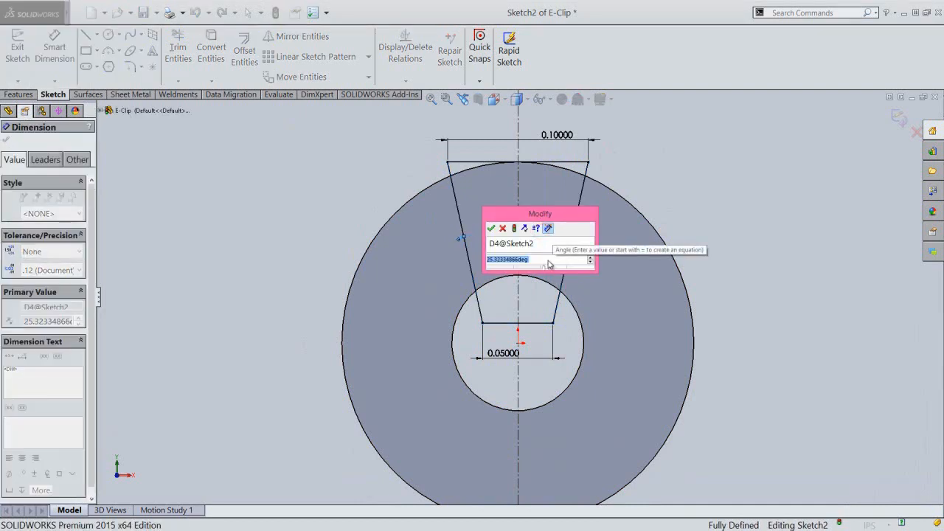
pyautogui.write('25')
pyautogui.press('Return')
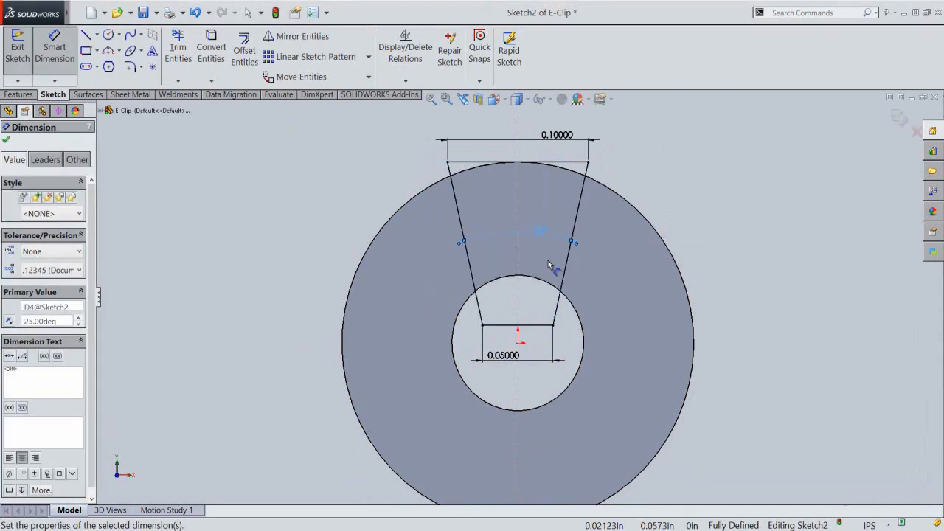
pyautogui.rightClick(685, 176)
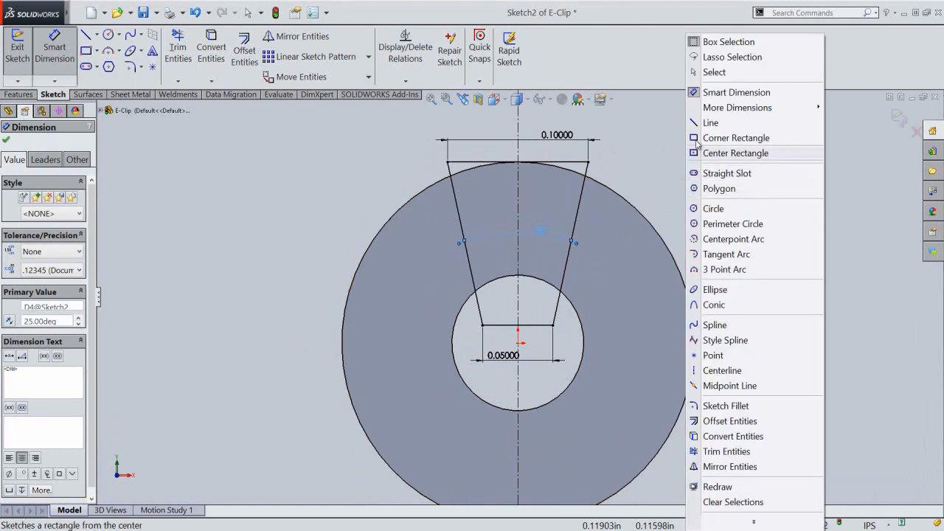
pyautogui.click(714, 73)
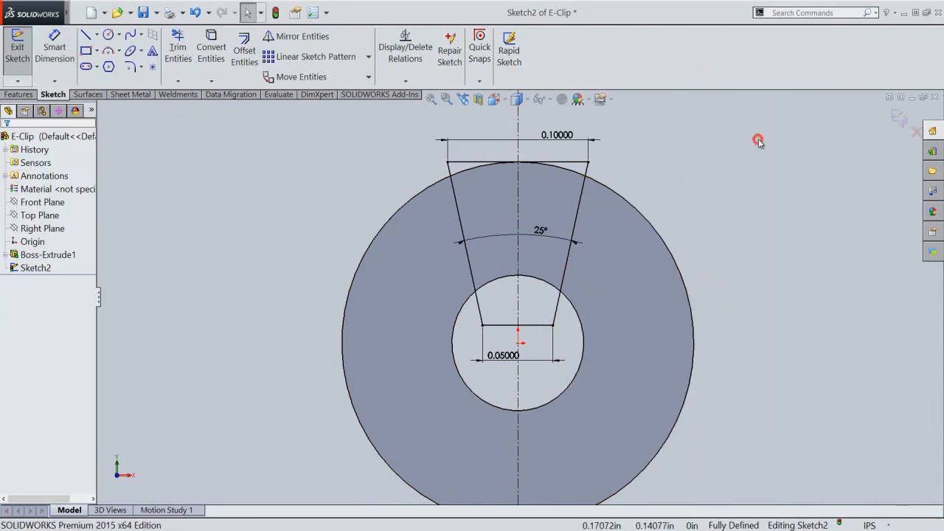
# Step: Exit the sketch, extrude-cut the trapezoid Through All to open a slot in the ring, and save the part
pyautogui.click(899, 118)
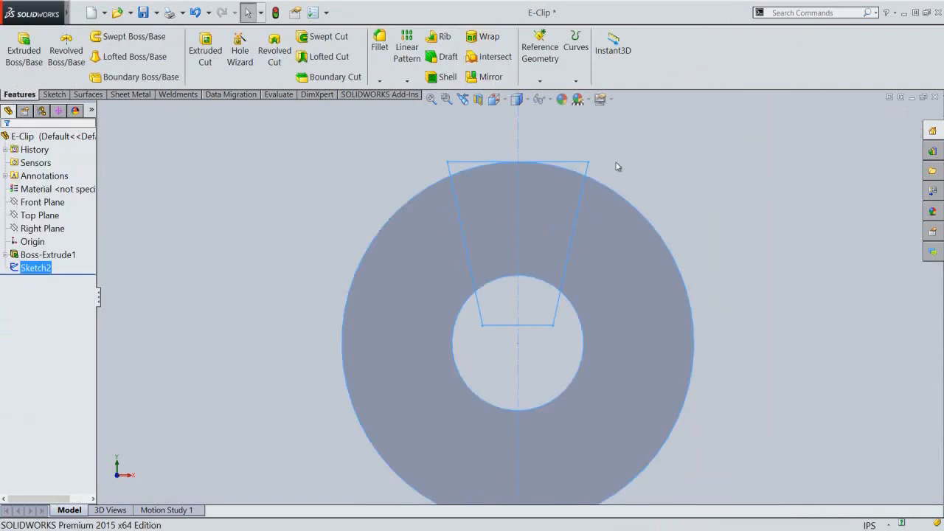
pyautogui.click(495, 99)
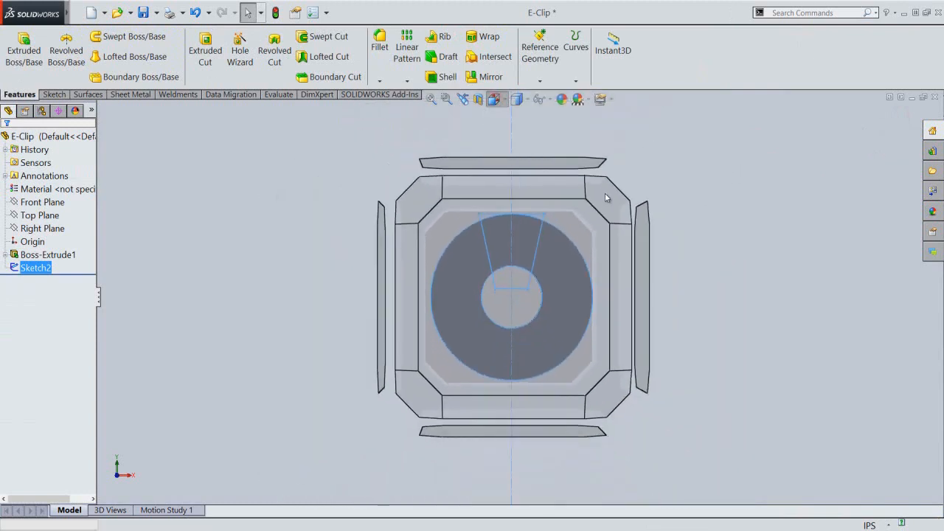
pyautogui.click(605, 198)
pyautogui.click(342, 190)
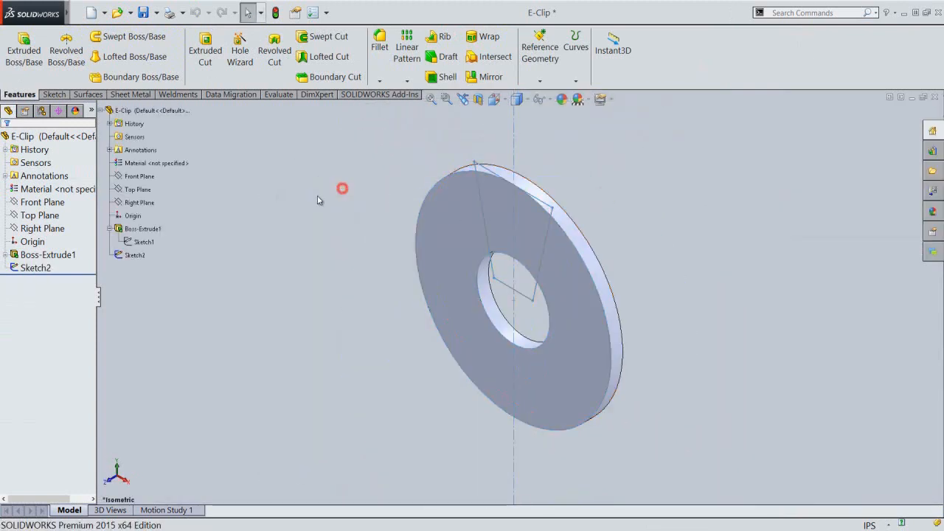
pyautogui.click(204, 61)
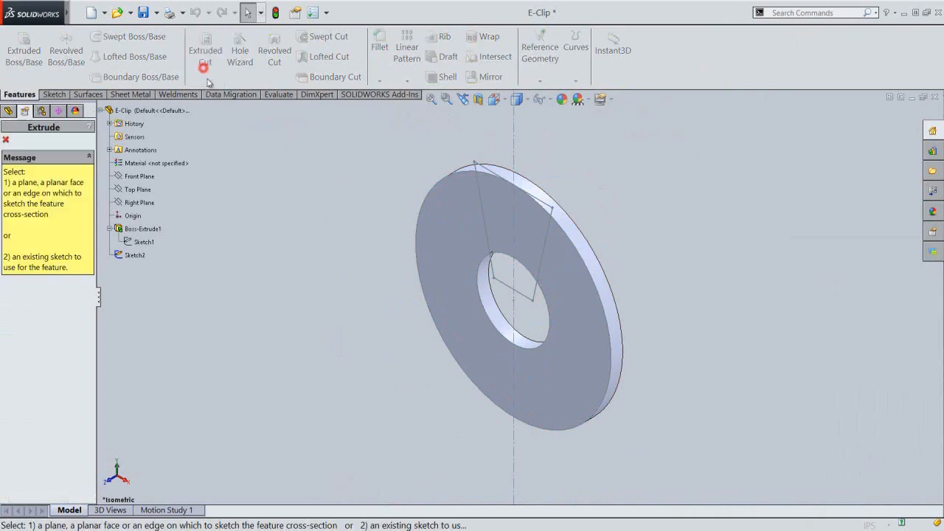
pyautogui.click(484, 168)
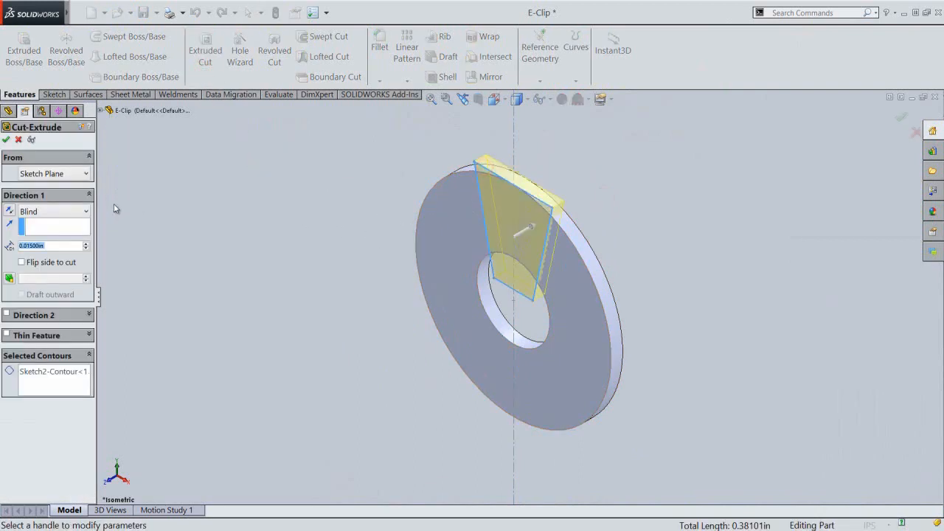
pyautogui.click(74, 212)
pyautogui.click(69, 235)
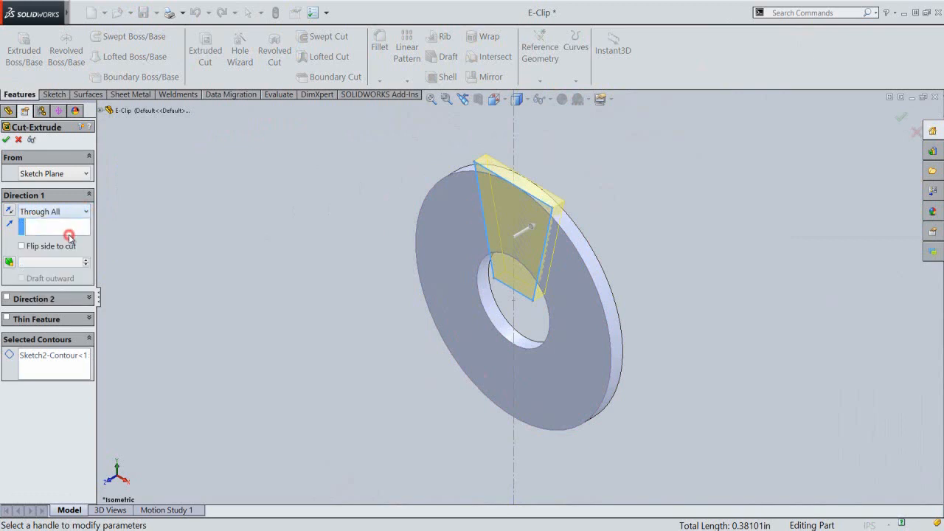
pyautogui.click(5, 140)
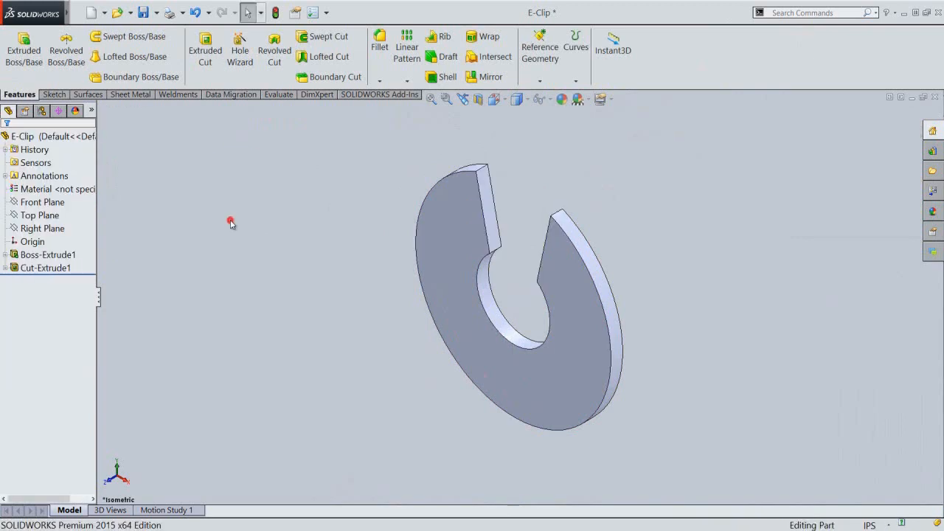
pyautogui.click(143, 12)
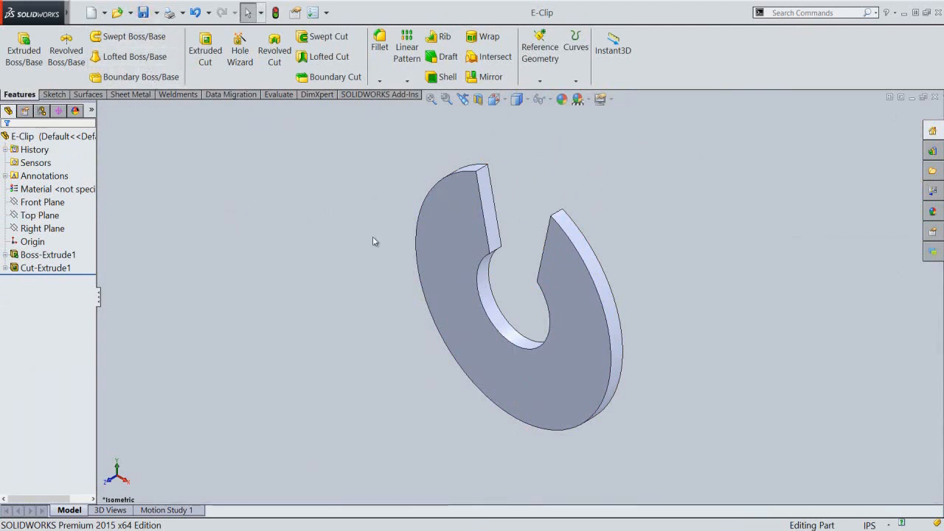
# Step: Start a new sketch on the slotted ring's front face, viewed normal to it
pyautogui.click(435, 232)
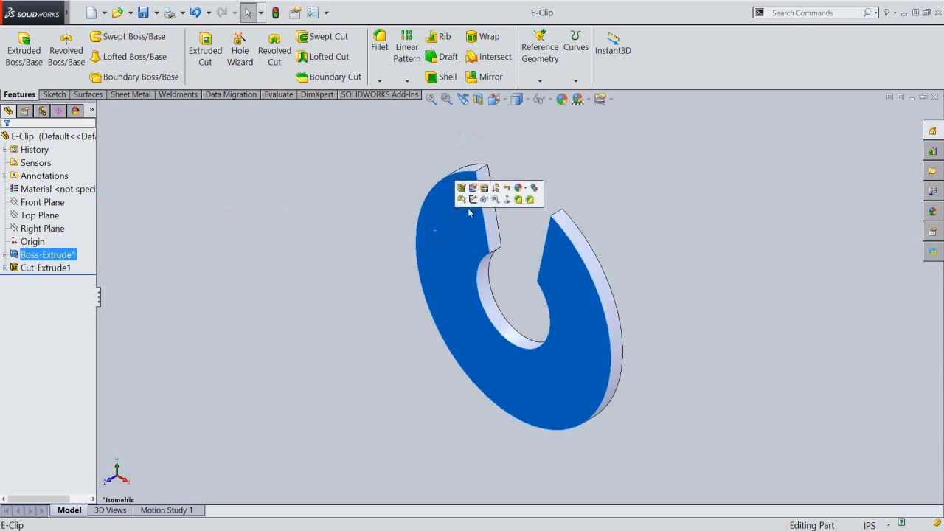
pyautogui.click(507, 200)
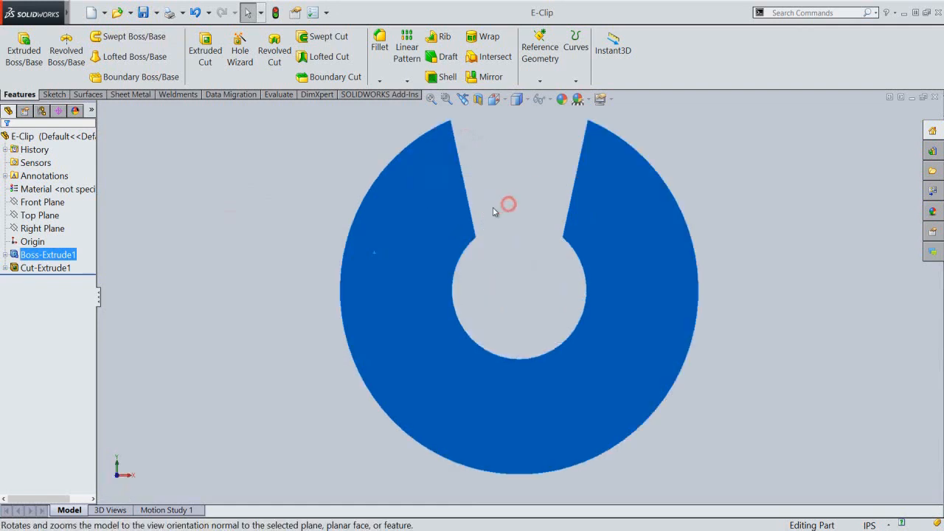
pyautogui.rightClick(410, 213)
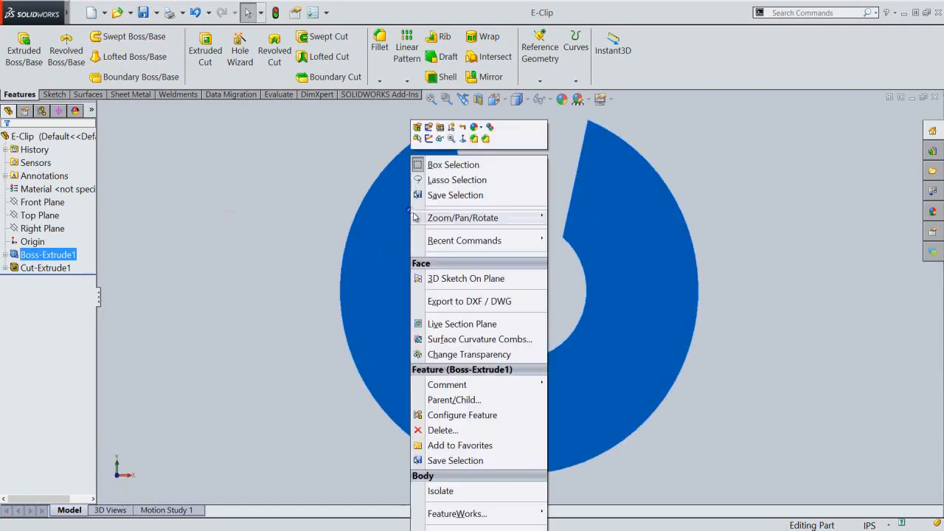
pyautogui.click(429, 139)
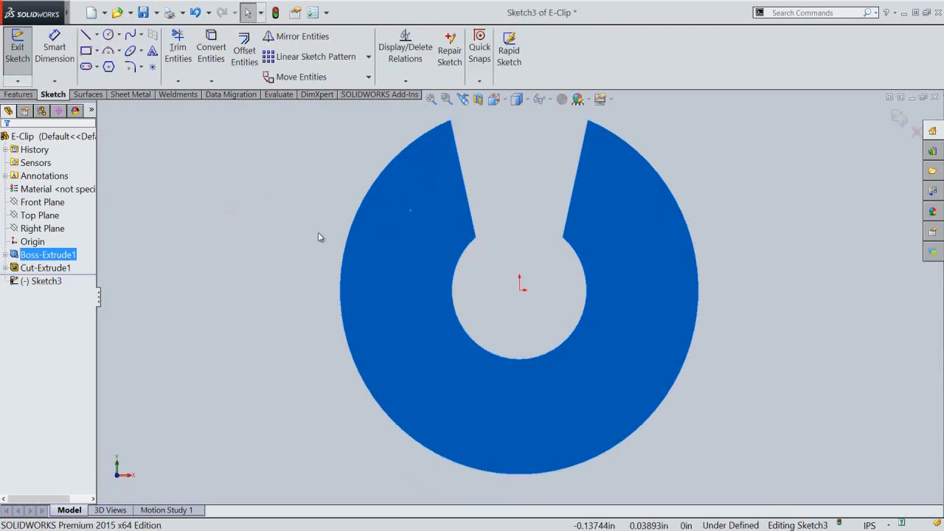
pyautogui.click(291, 240)
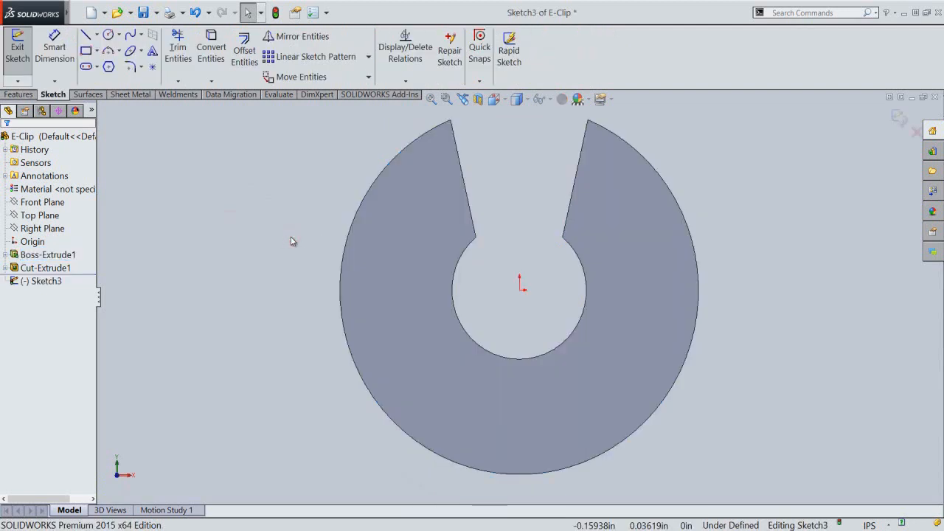
# Step: Convert the front face's boundary edges into sketch entities
pyautogui.click(211, 49)
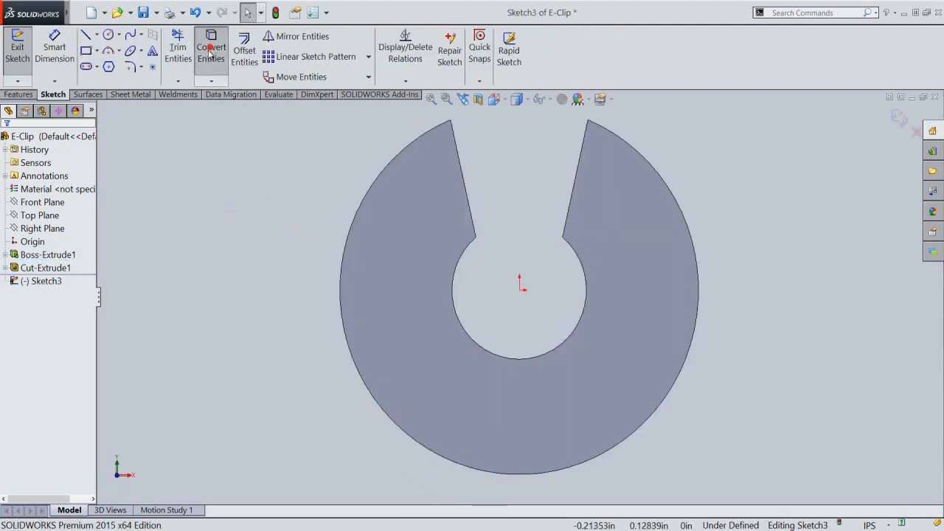
pyautogui.click(398, 239)
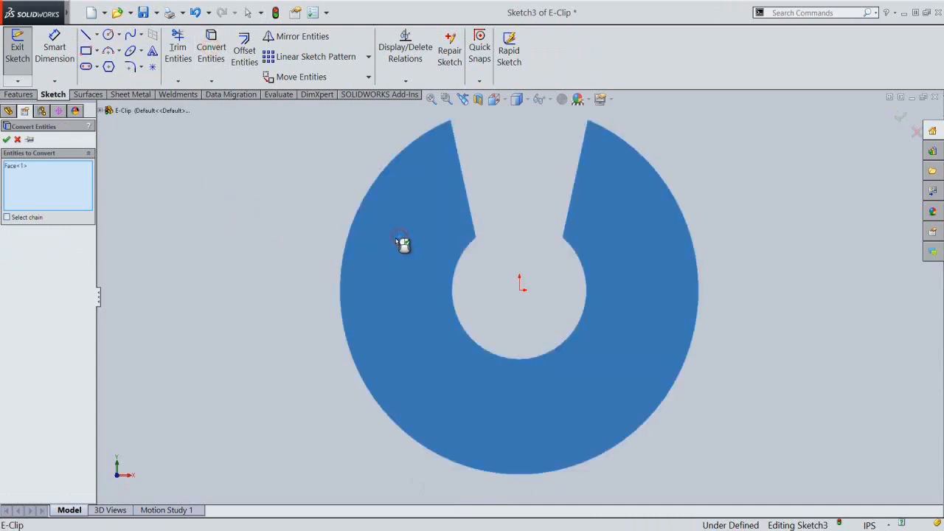
pyautogui.rightClick(286, 208)
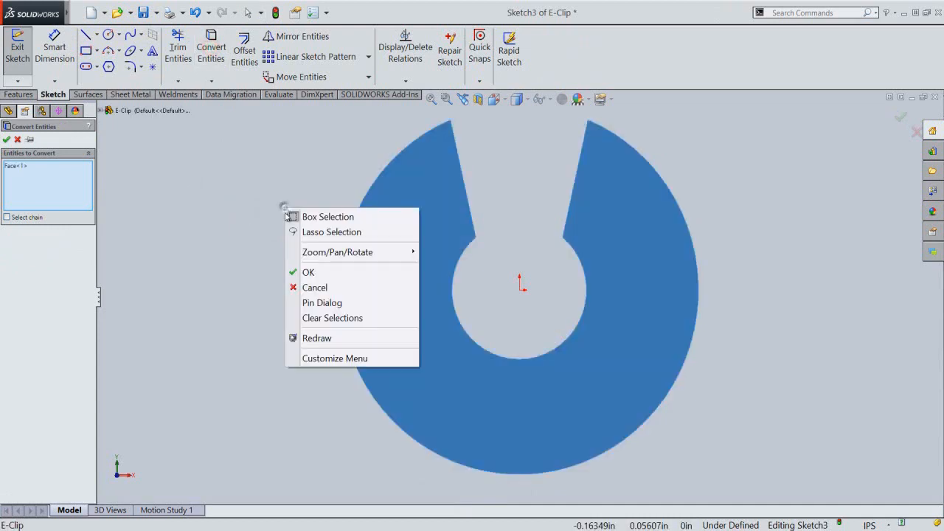
pyautogui.click(308, 273)
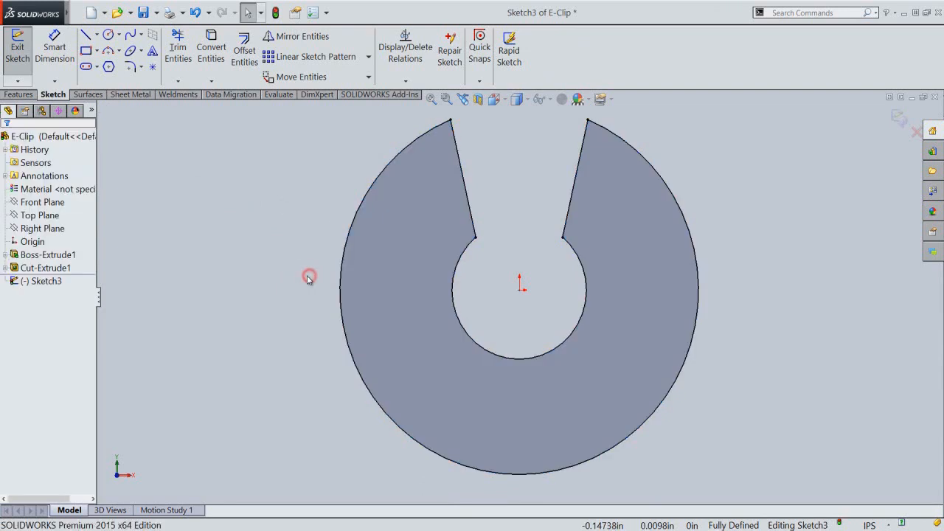
# Step: Offset only the outer arc inward by 0.03 in, with chain selection off and the direction reversed
pyautogui.click(246, 74)
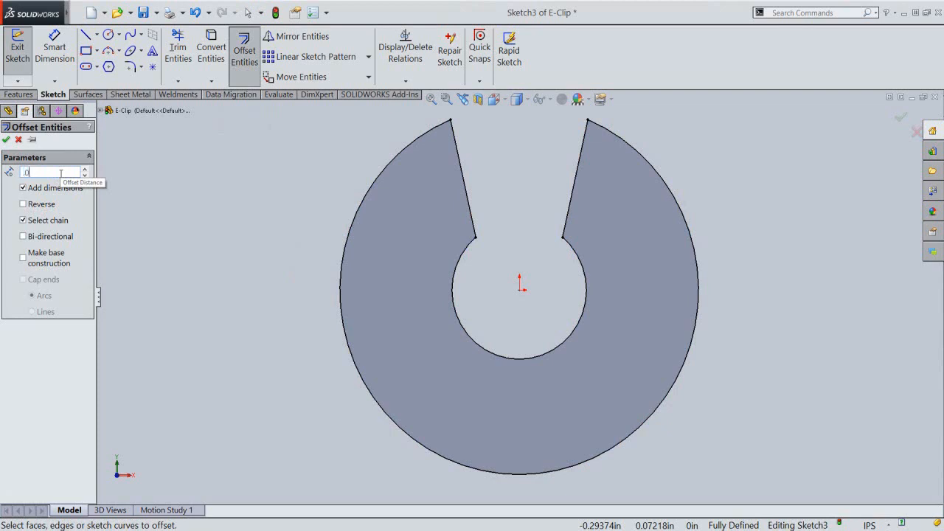
pyautogui.click(123, 187)
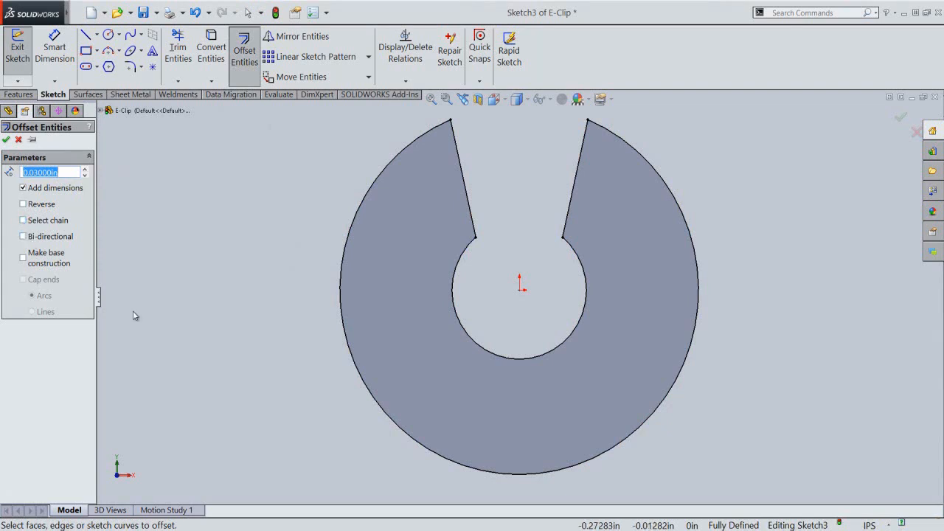
pyautogui.click(345, 339)
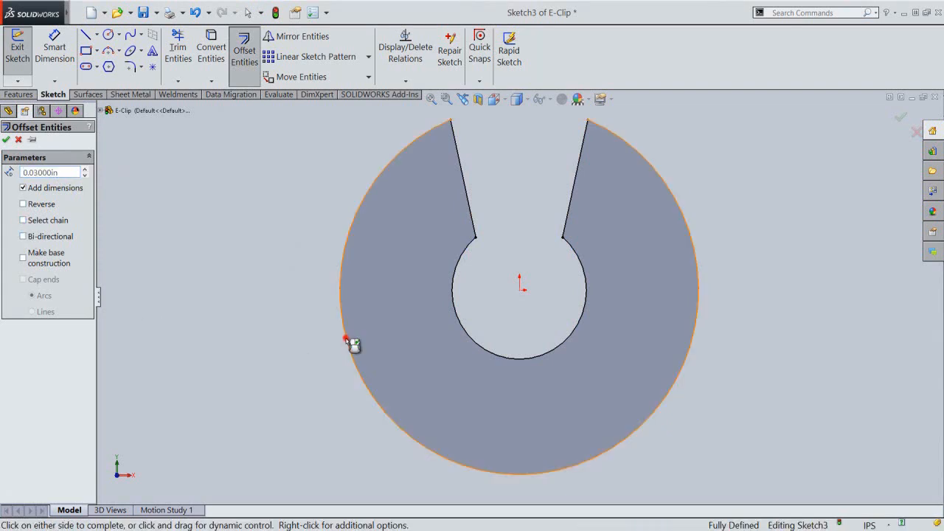
pyautogui.click(23, 205)
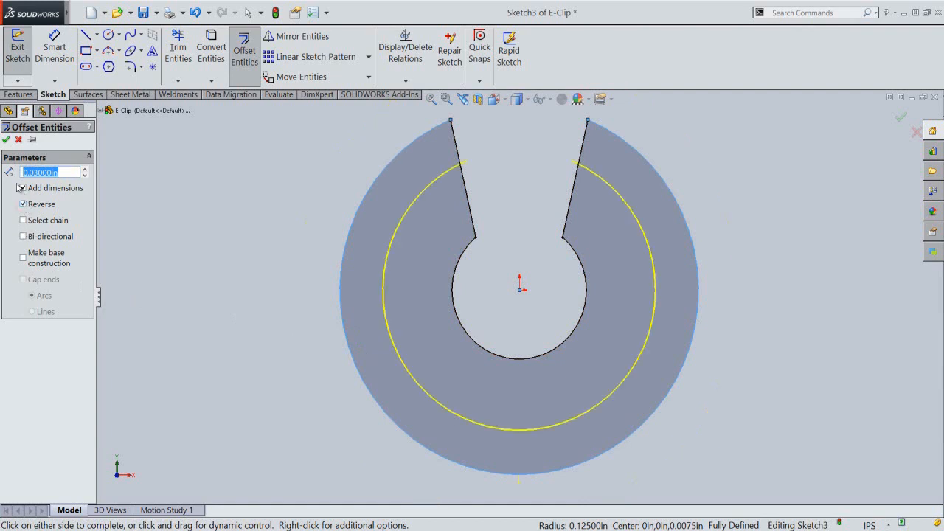
pyautogui.click(6, 141)
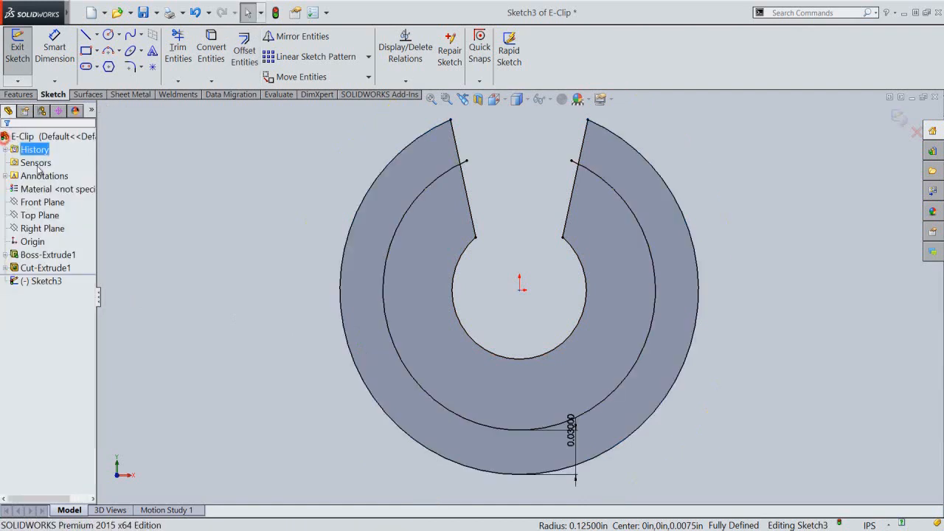
pyautogui.click(242, 239)
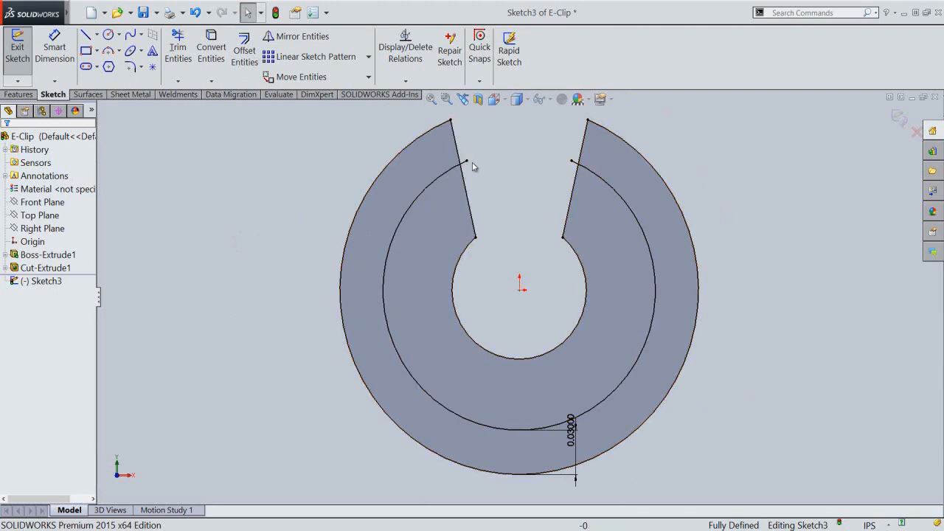
# Step: Shorten the offset arc's left end and draw a line about 0.049 in long from it to the inner arc
pyautogui.moveTo(468, 161); pyautogui.dragTo(411, 205)
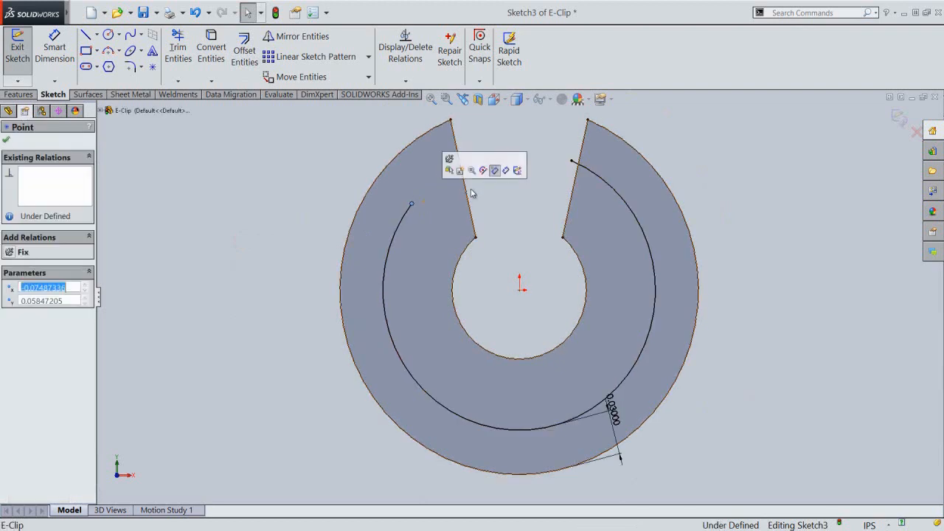
pyautogui.click(523, 191)
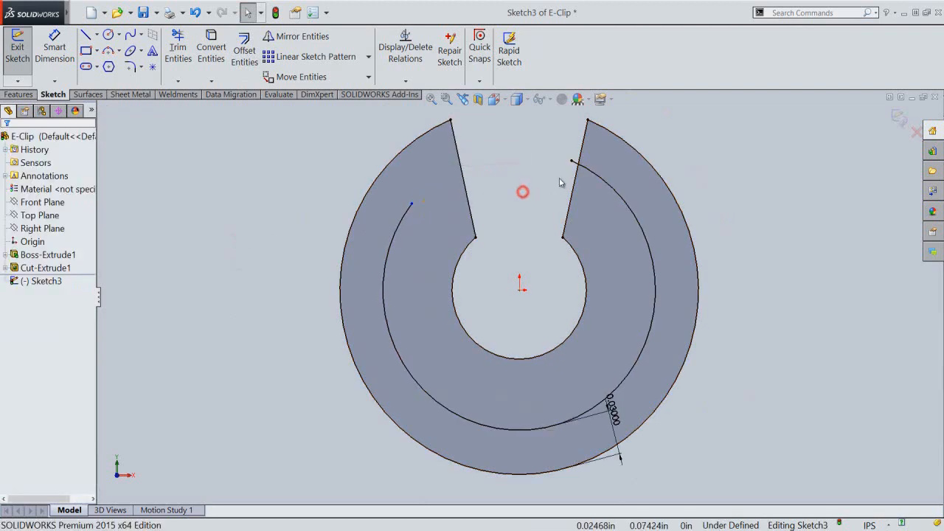
pyautogui.click(86, 37)
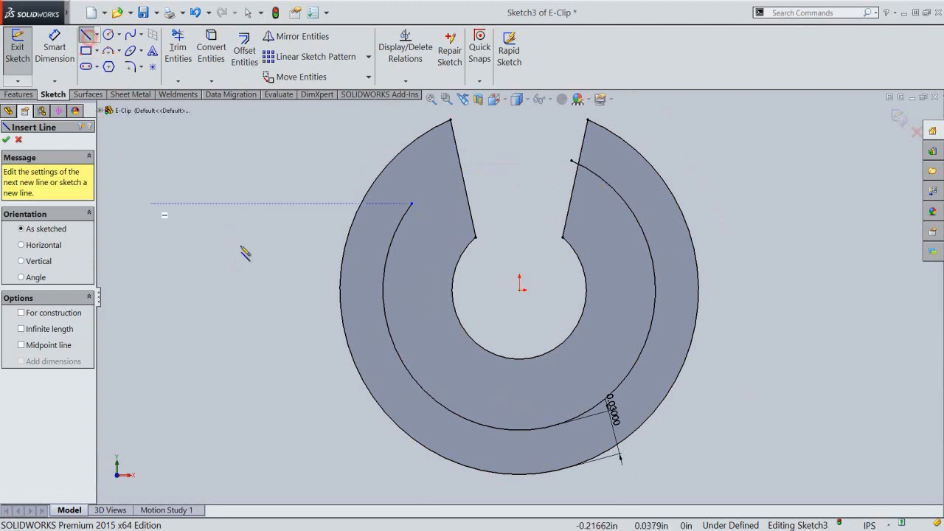
pyautogui.click(411, 204)
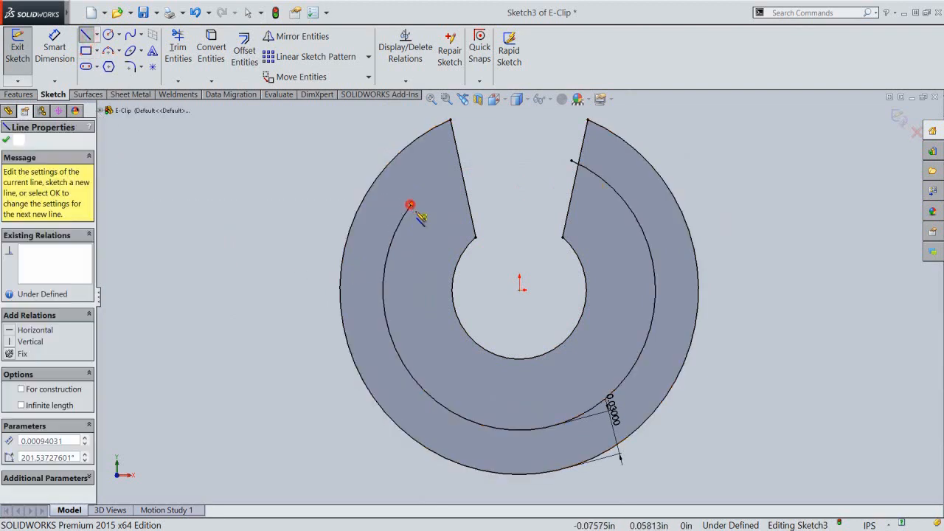
pyautogui.click(461, 255)
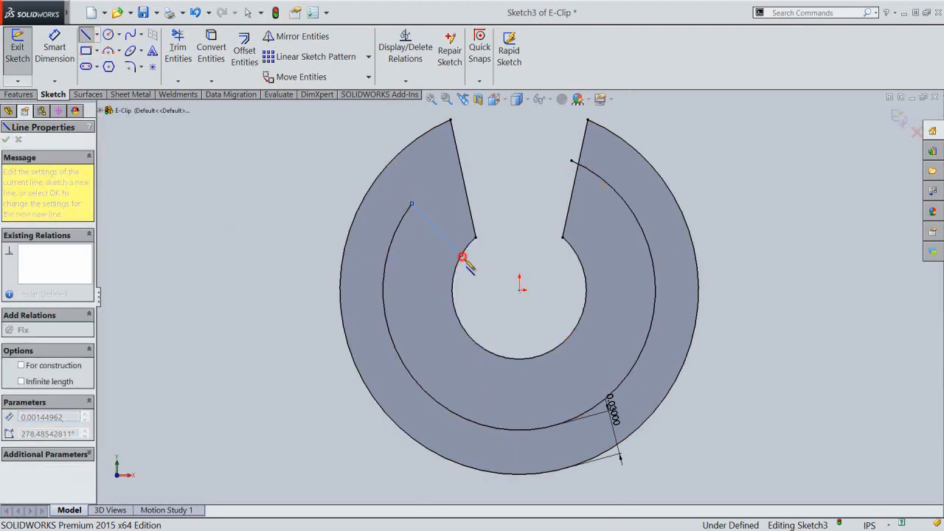
pyautogui.rightClick(513, 263)
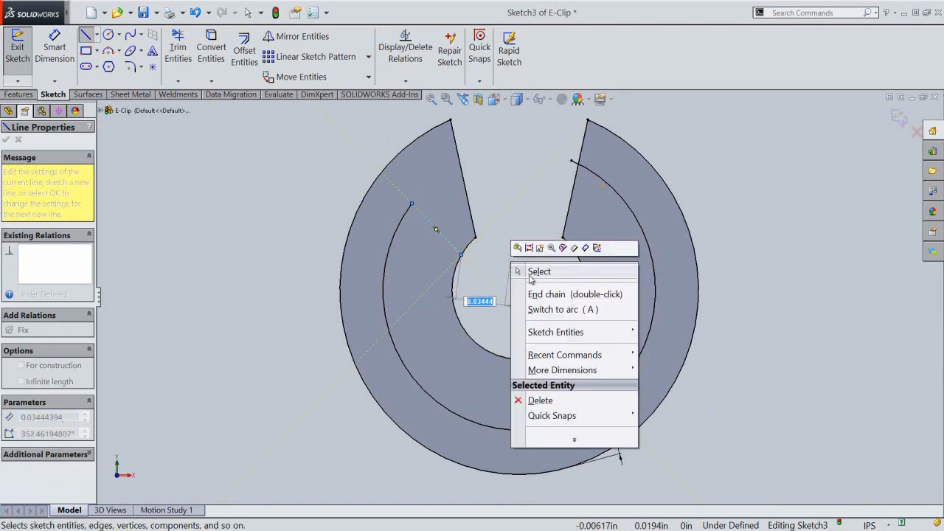
pyautogui.click(538, 272)
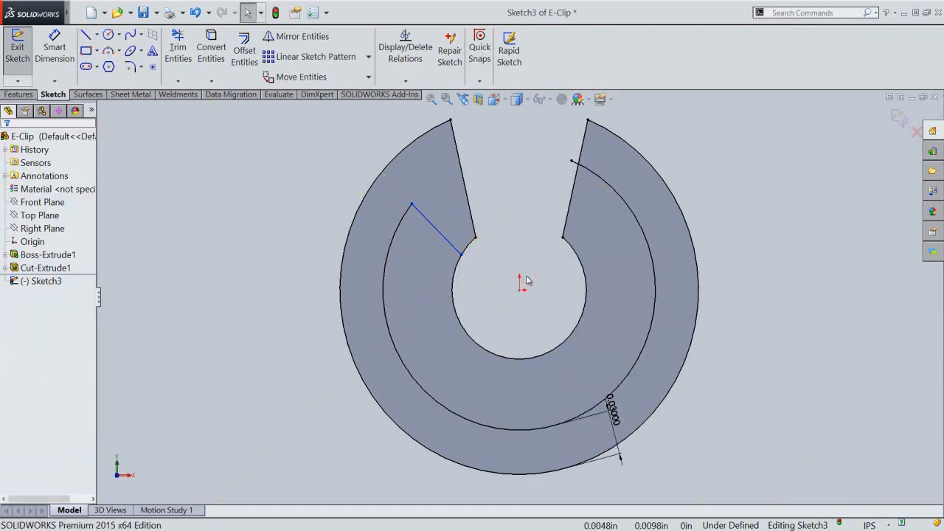
# Step: Draw an infinite vertical centerline through the origin
pyautogui.click(97, 37)
pyautogui.click(97, 65)
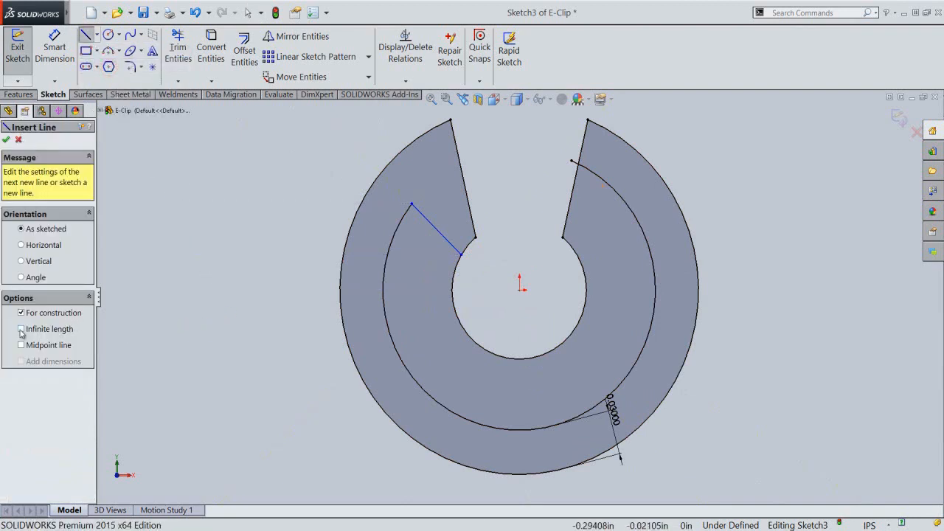
pyautogui.click(21, 330)
pyautogui.click(22, 263)
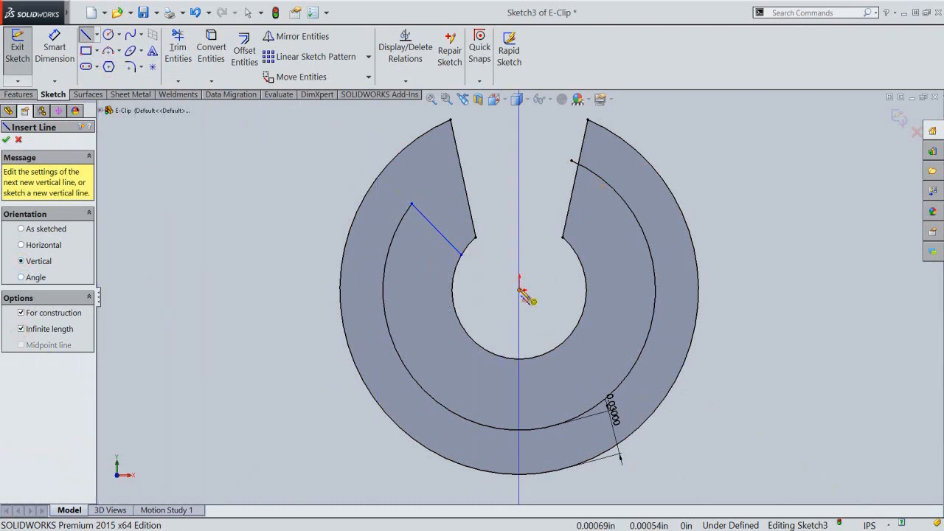
pyautogui.click(520, 289)
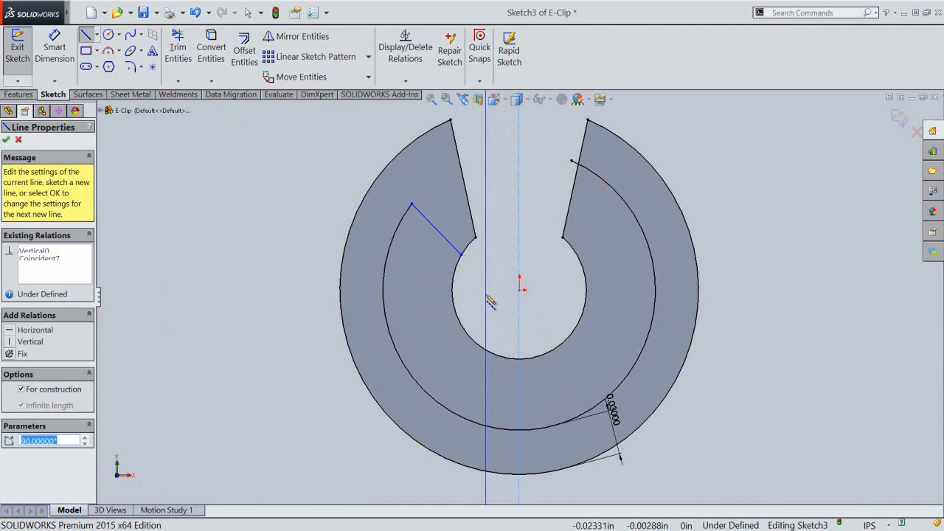
pyautogui.rightClick(489, 299)
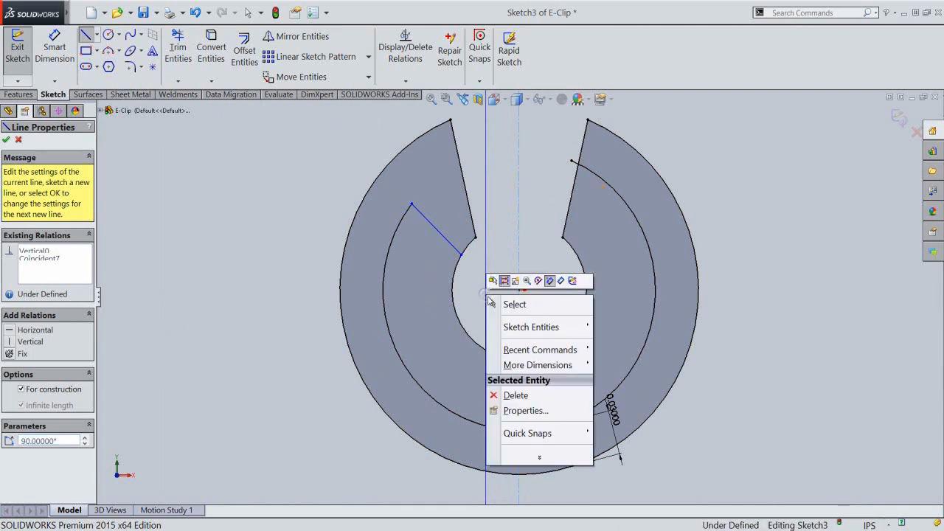
pyautogui.click(499, 304)
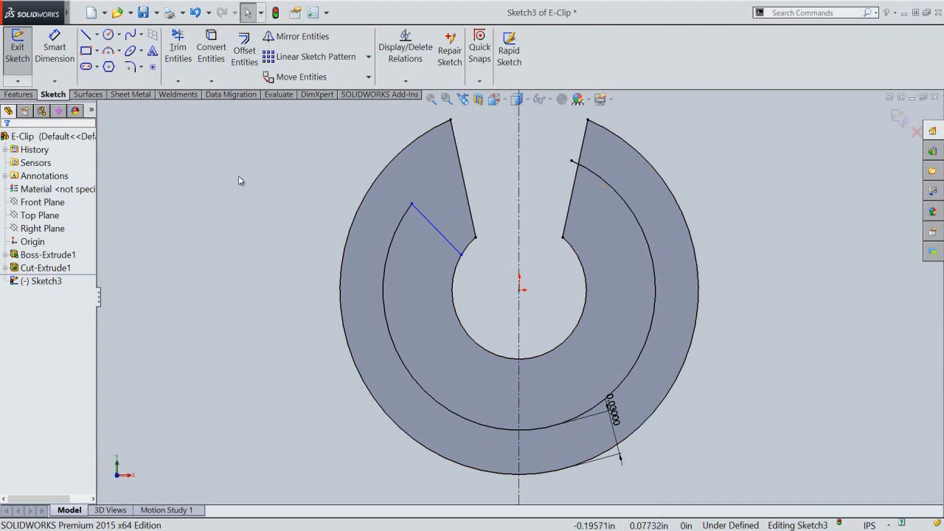
# Step: Mirror the short connecting line about the vertical centerline, keeping the original
pyautogui.click(315, 36)
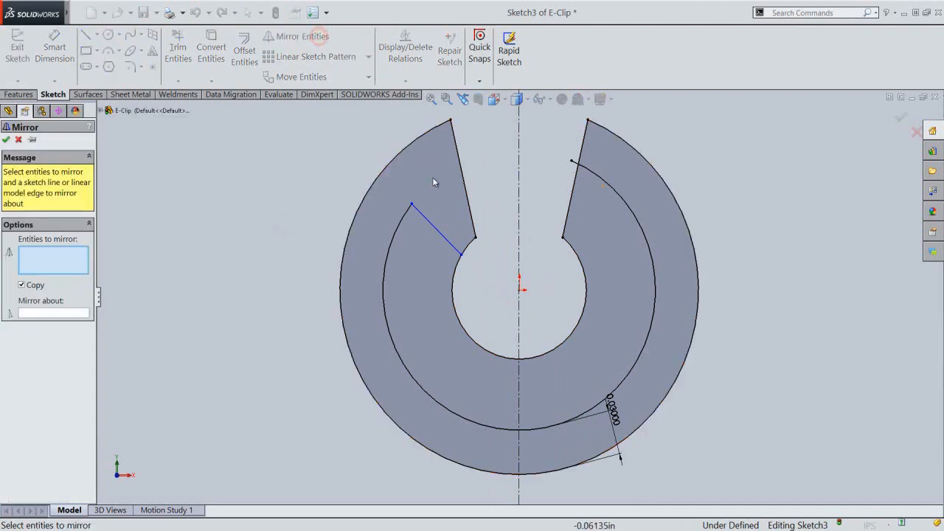
pyautogui.click(433, 230)
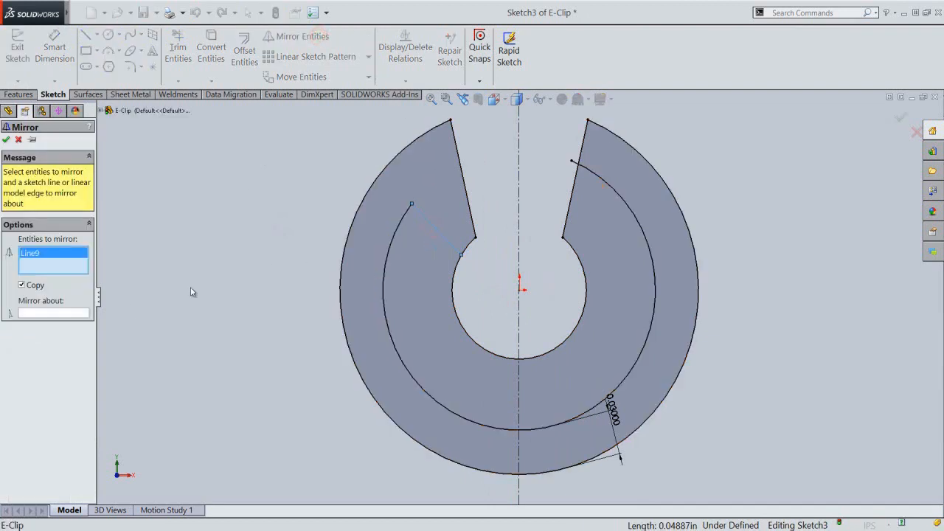
pyautogui.click(76, 314)
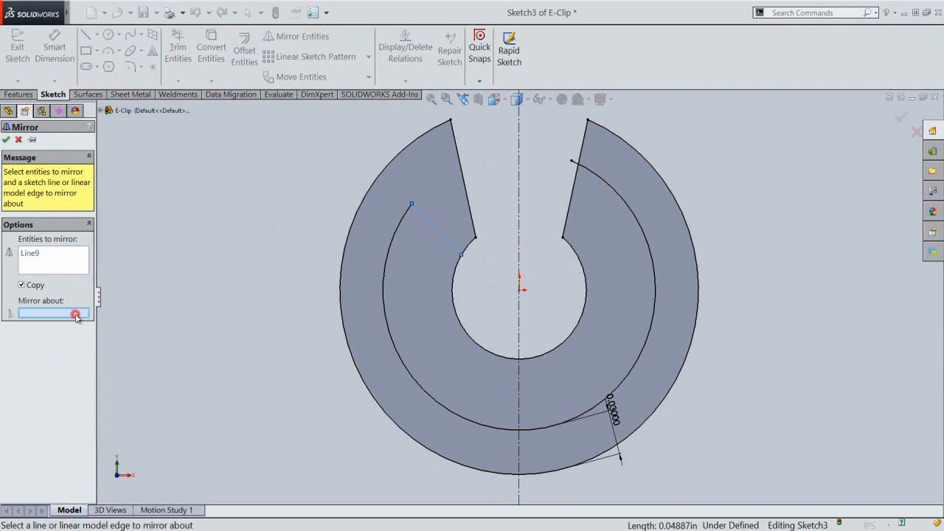
pyautogui.click(521, 268)
pyautogui.rightClick(499, 238)
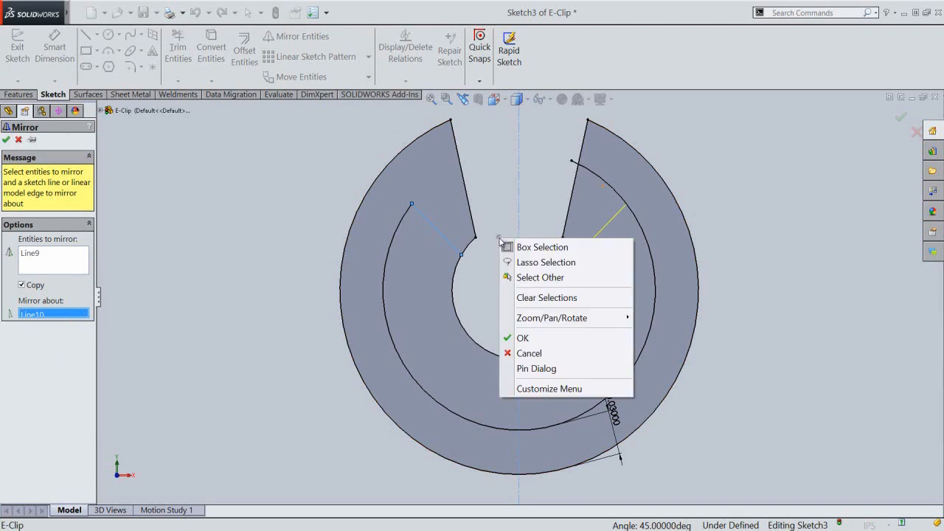
pyautogui.click(523, 339)
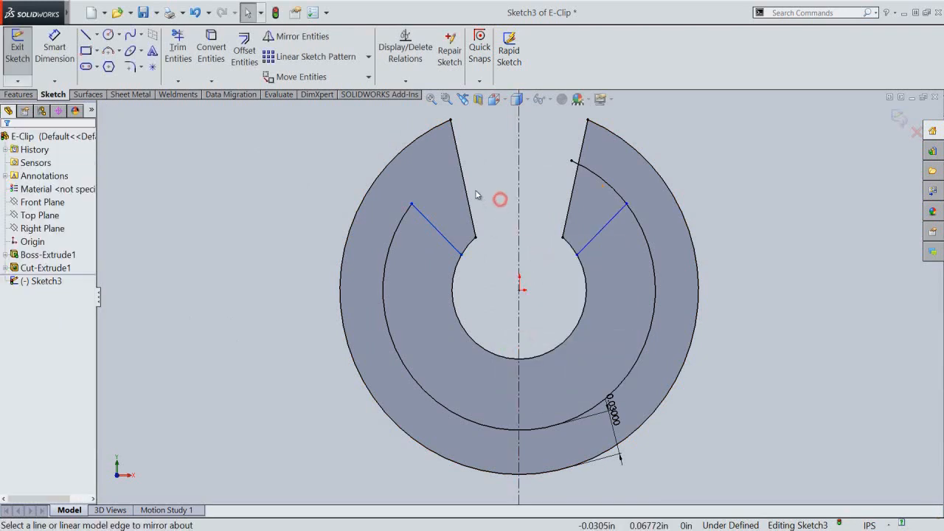
# Step: Trim away the offset arc's right end that extends past the mirrored line, using Trim to closest
pyautogui.click(178, 45)
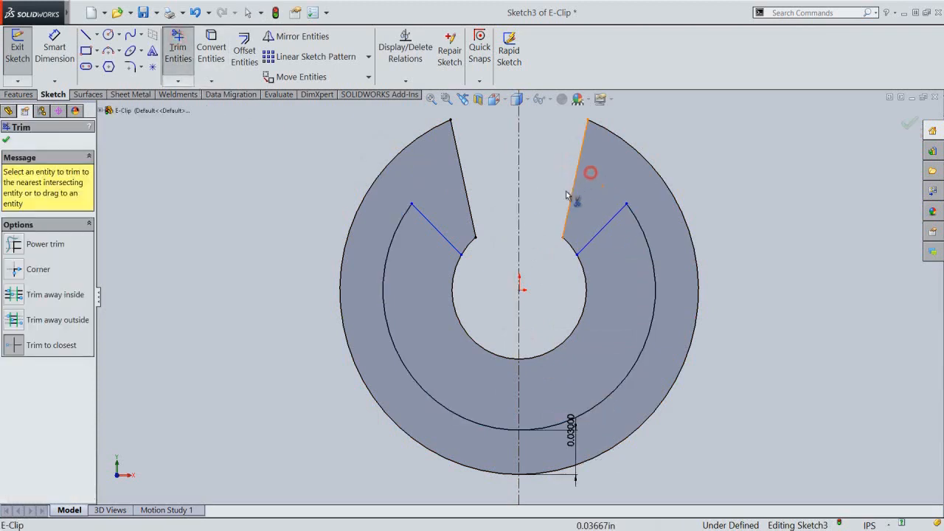
pyautogui.rightClick(498, 190)
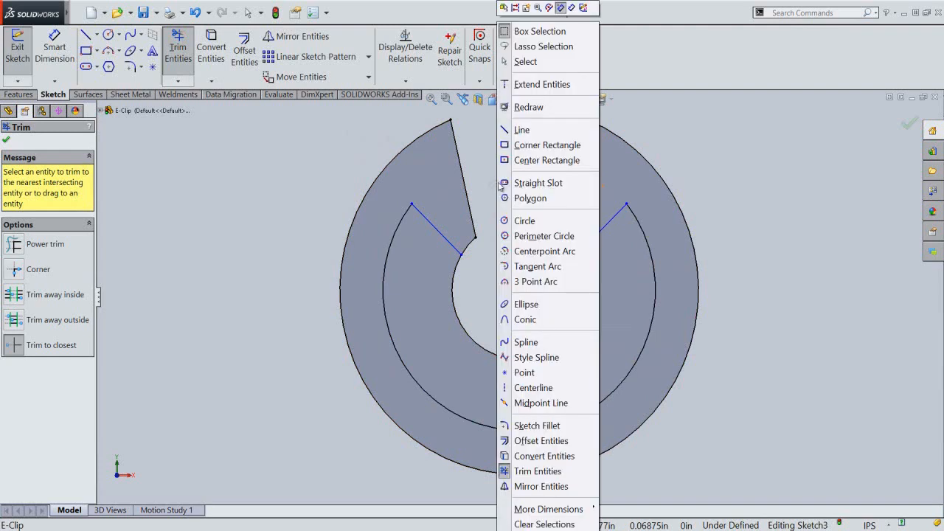
pyautogui.click(526, 61)
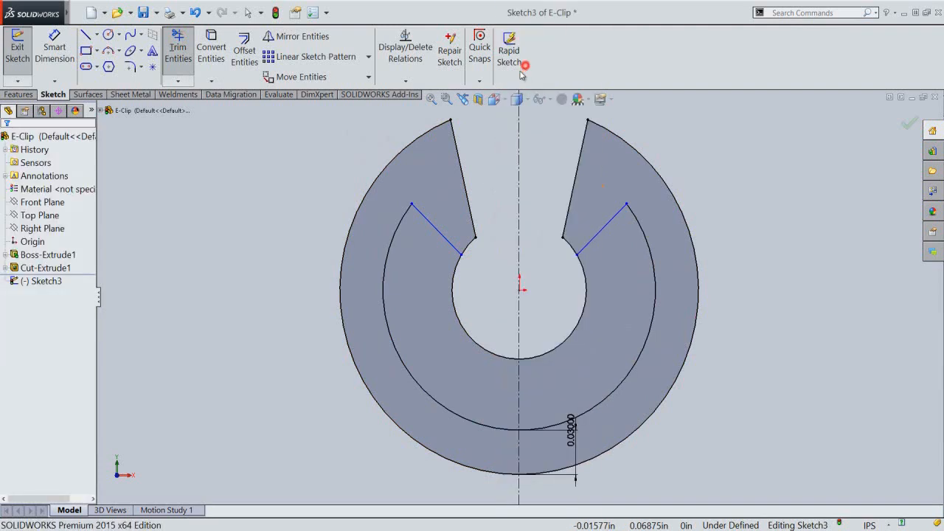
pyautogui.click(486, 172)
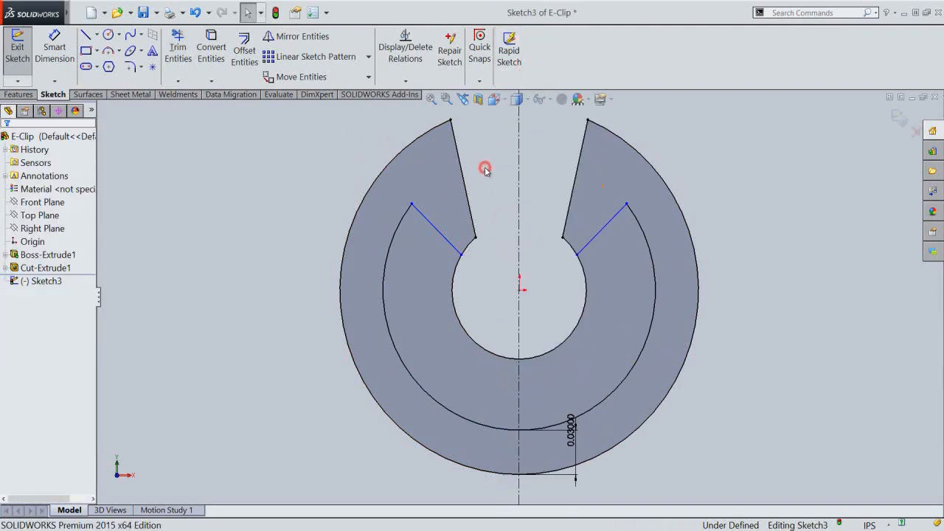
# Step: Dimension the angle between the left connecting line and the slot's left edge as 50 degrees
pyautogui.click(65, 56)
pyautogui.click(437, 230)
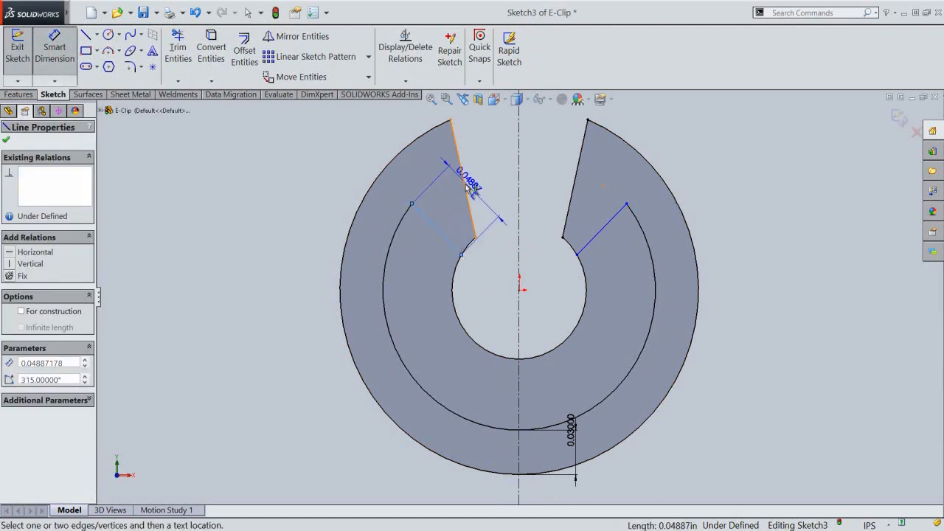
pyautogui.click(466, 183)
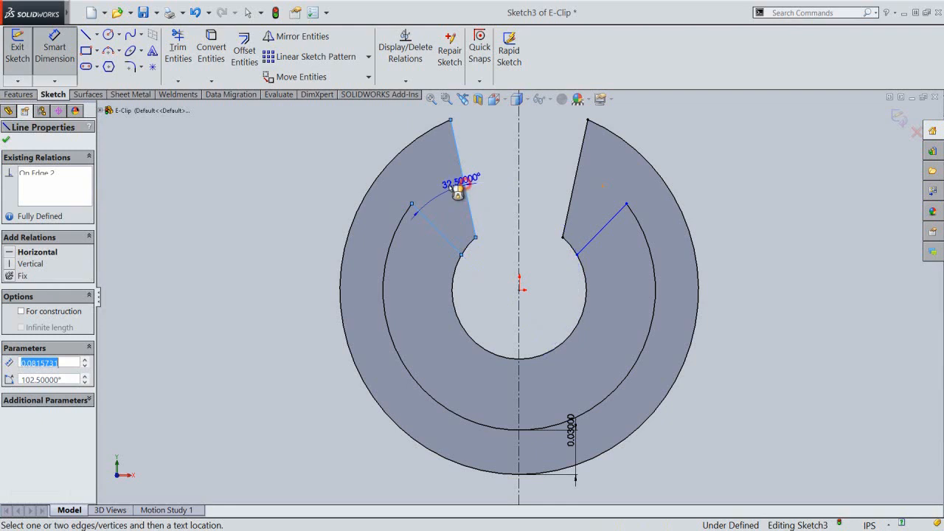
pyautogui.click(387, 181)
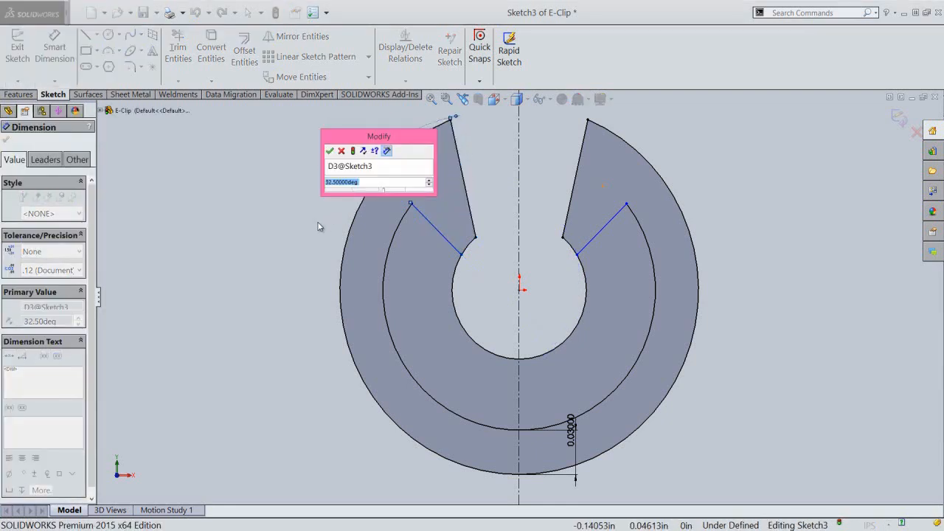
pyautogui.write('50')
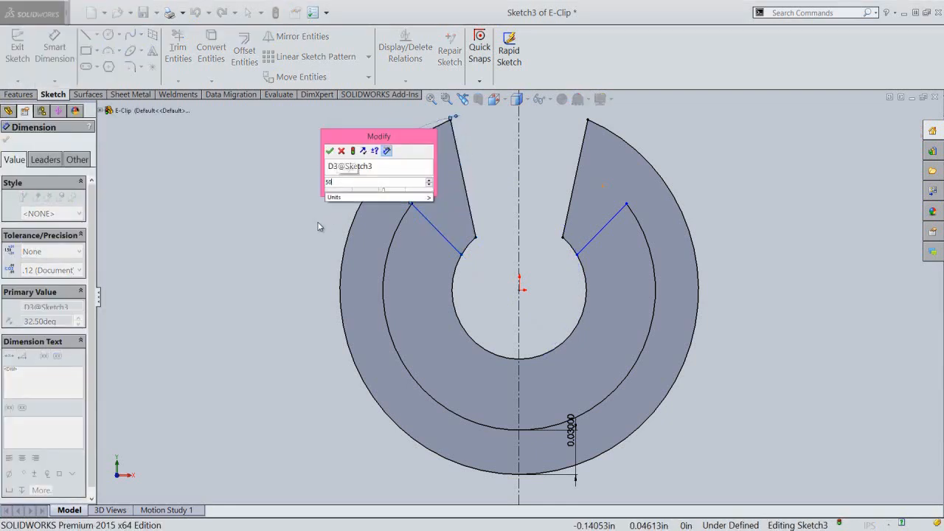
pyautogui.press('Return')
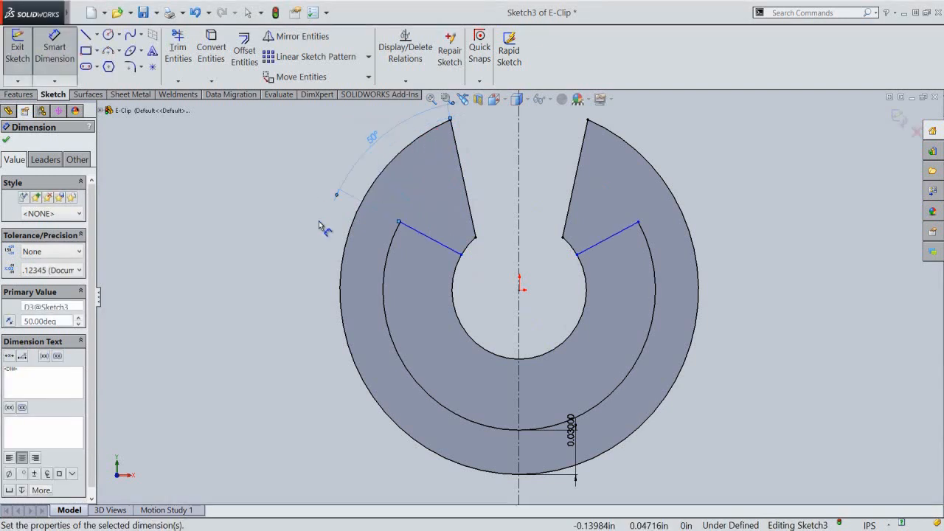
pyautogui.click(317, 221)
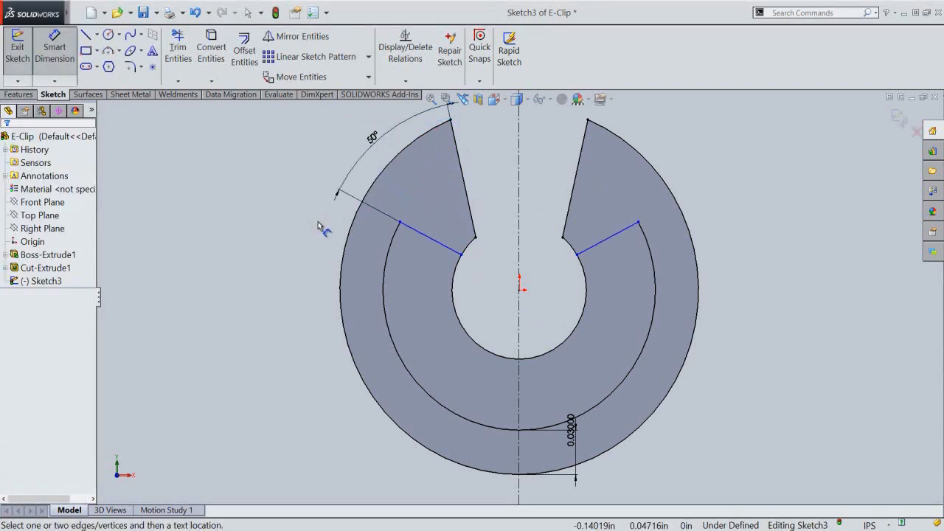
# Step: Dimension the horizontal distance between the two connecting lines' inner endpoints as 0.0832 in
pyautogui.click(463, 257)
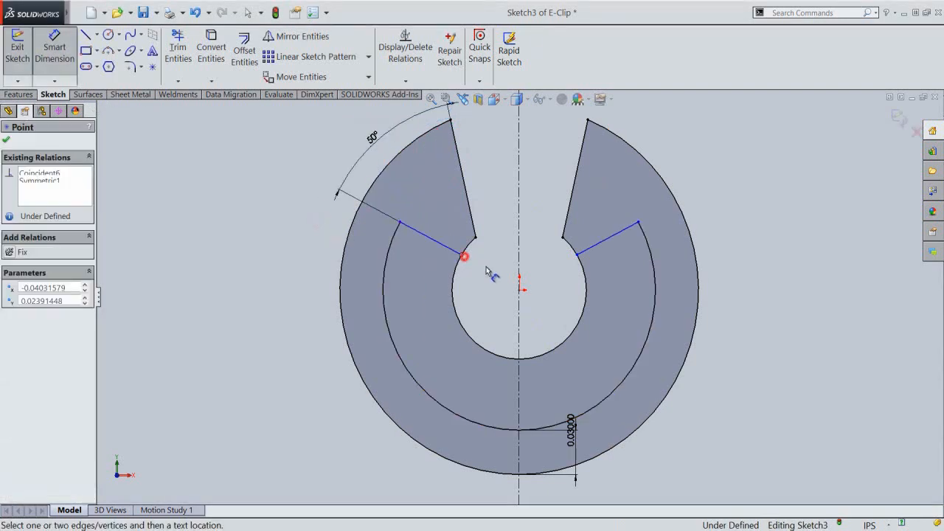
pyautogui.click(578, 257)
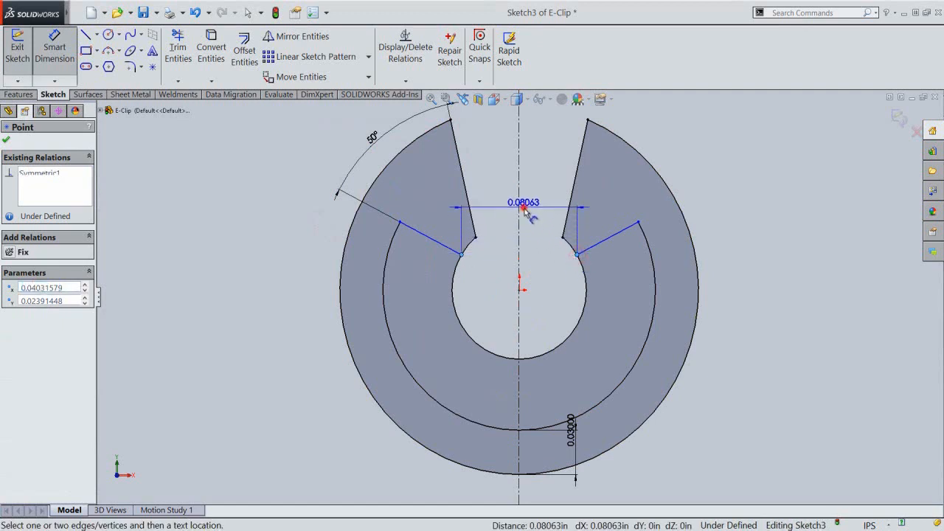
pyautogui.click(525, 210)
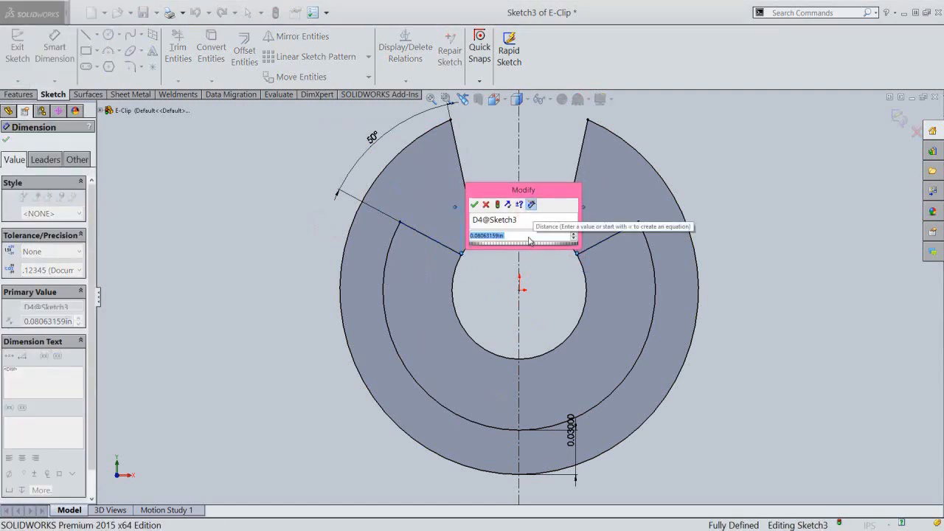
pyautogui.press('BackSpace')
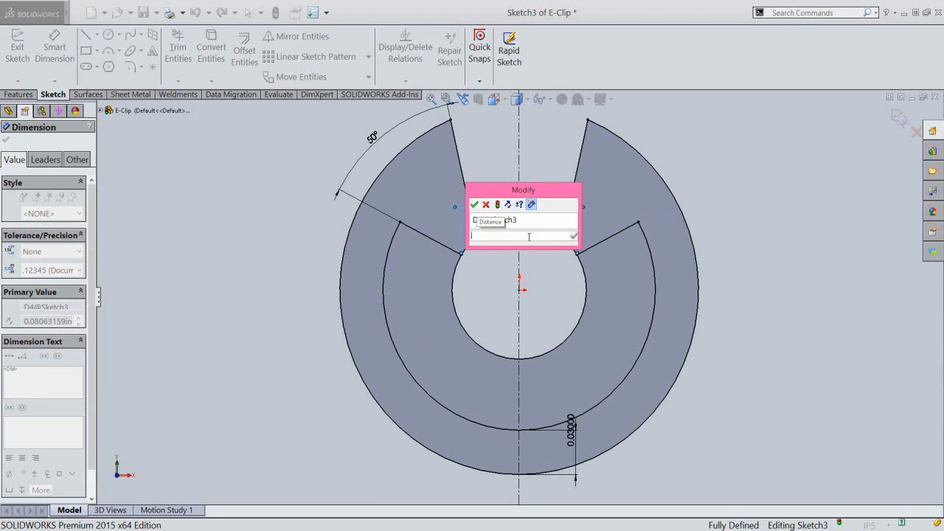
pyautogui.write('.0832')
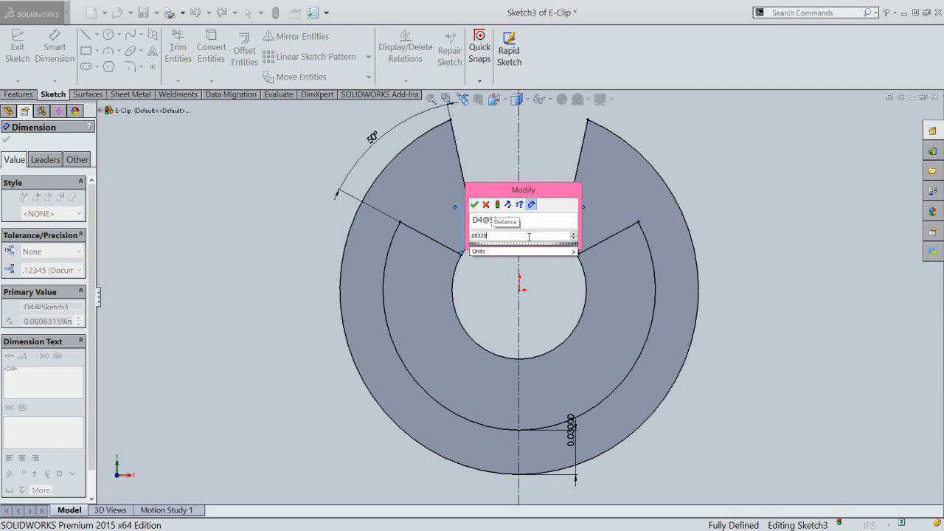
pyautogui.press('Return')
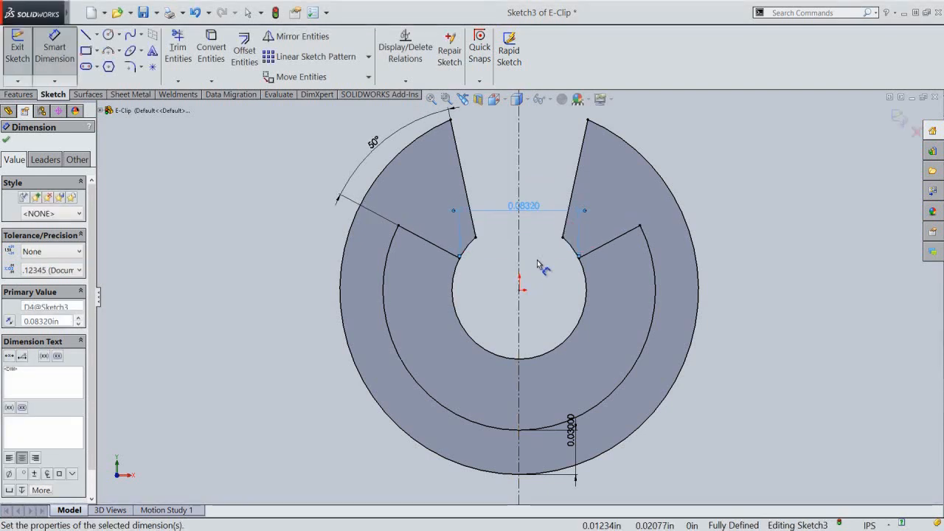
# Step: Draw a slanted line about 0.048 in long from the inner circle's lower-left side to the offset arc
pyautogui.rightClick(538, 263)
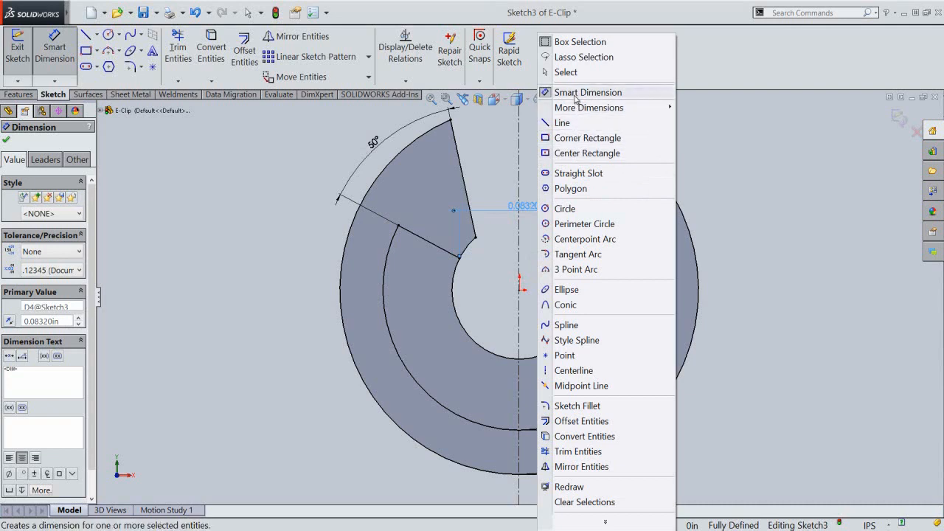
pyautogui.click(564, 124)
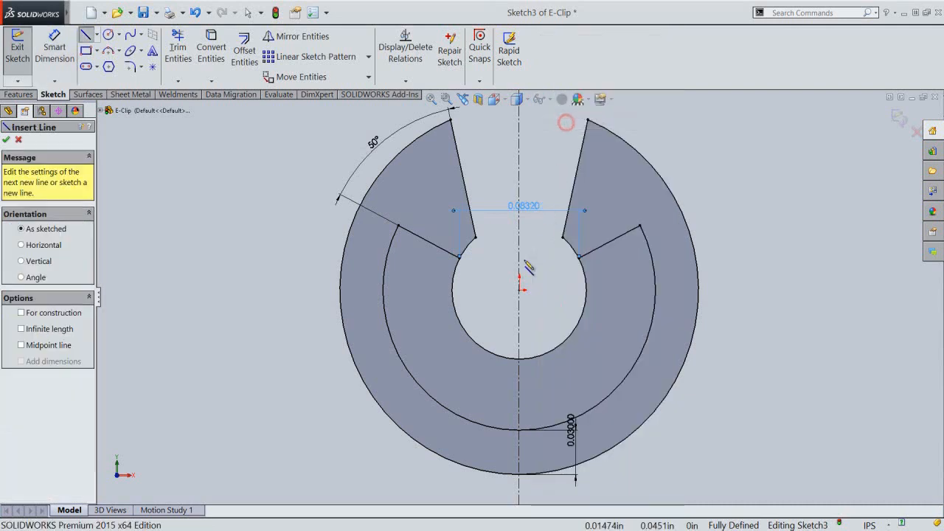
pyautogui.click(476, 347)
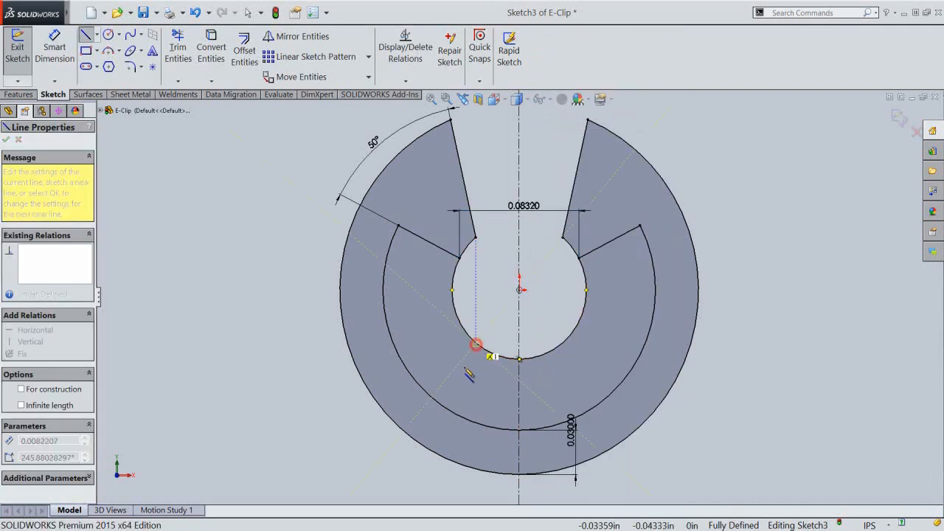
pyautogui.click(435, 399)
pyautogui.rightClick(490, 292)
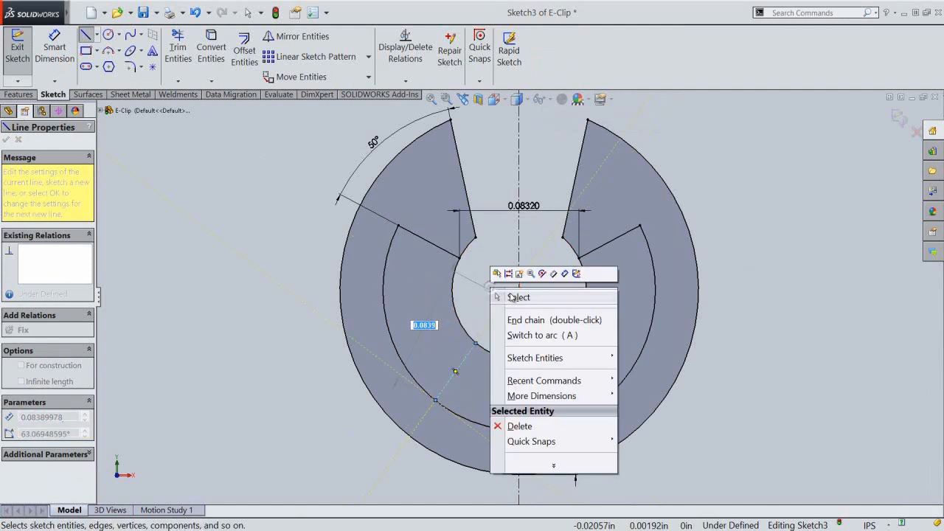
pyautogui.click(527, 317)
pyautogui.press('Escape')
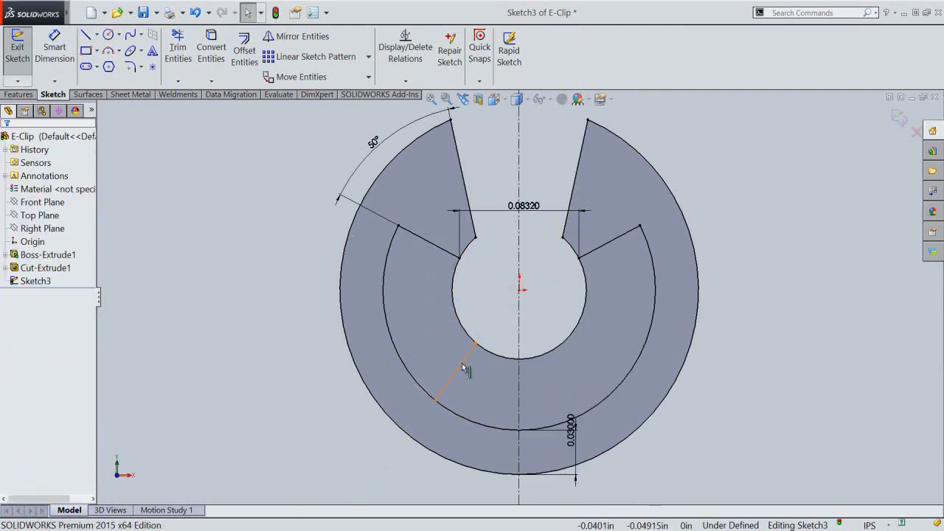
# Step: Mirror the lower slanted line about the vertical centerline
pyautogui.click(461, 366)
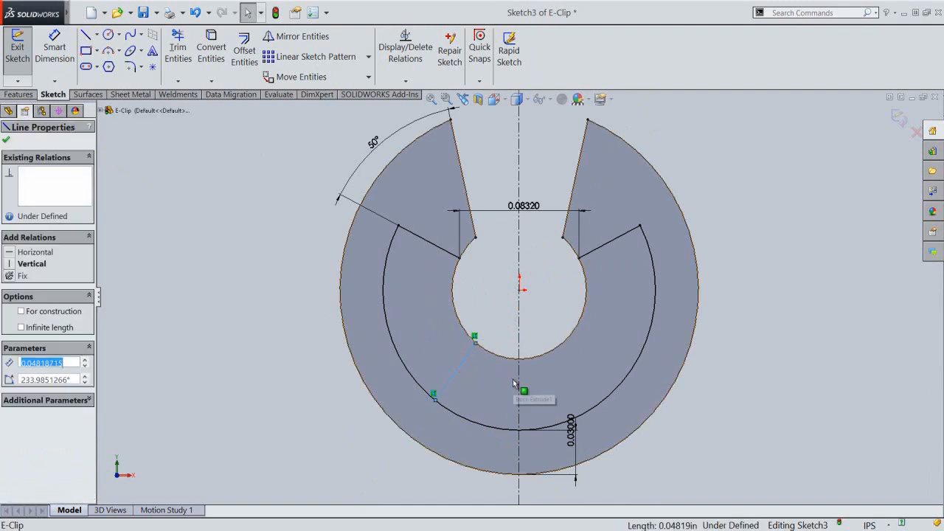
pyautogui.keyDown('ctrl'); pyautogui.click(519, 382); pyautogui.keyUp('ctrl')
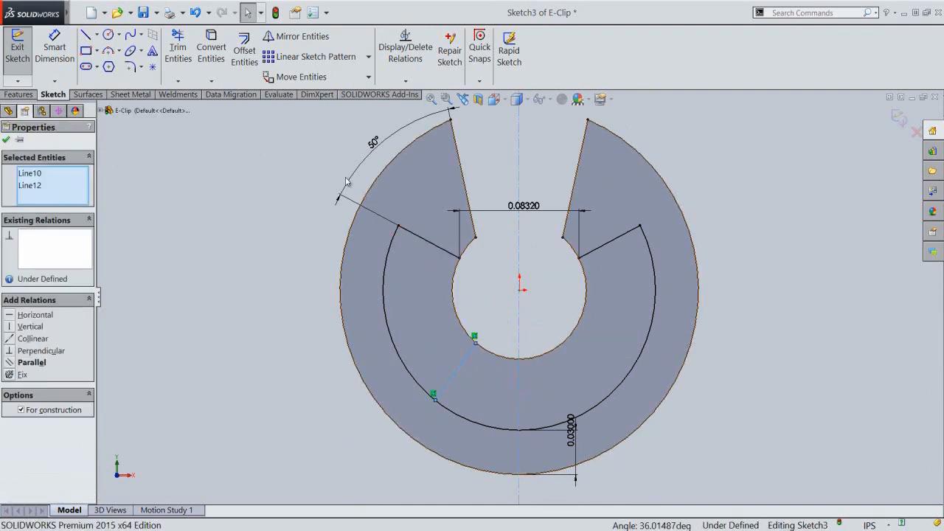
pyautogui.click(318, 37)
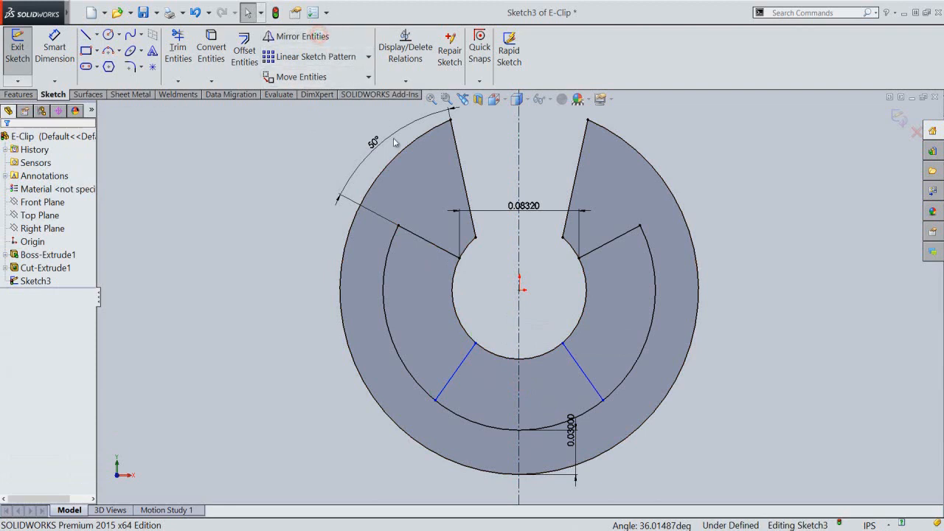
pyautogui.click(498, 300)
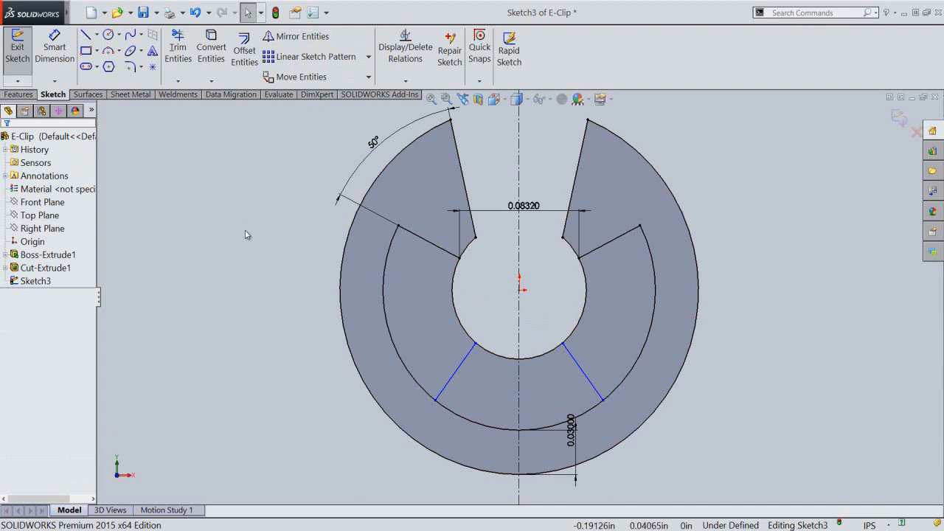
# Step: Dimension the angle between the two lower slanted lines as 50 degrees, taking the value from the existing upper angle dimension
pyautogui.click(56, 42)
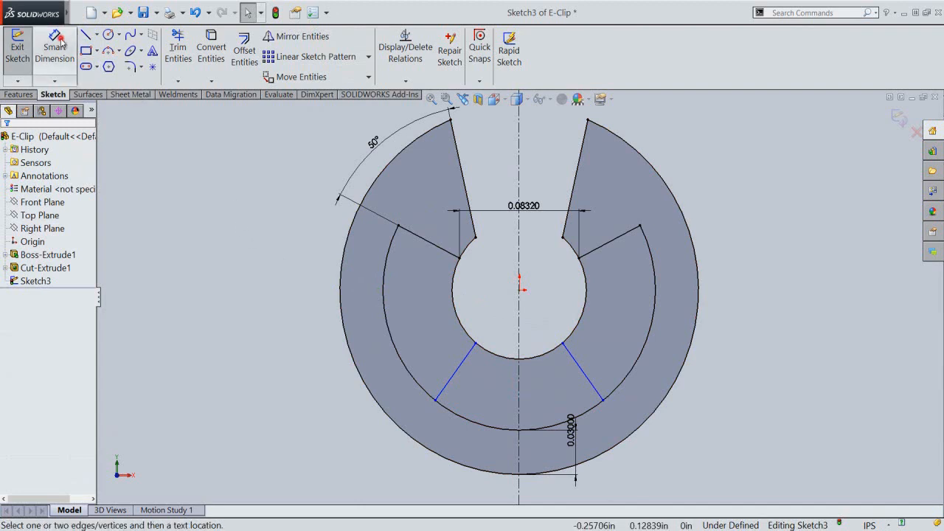
pyautogui.click(460, 371)
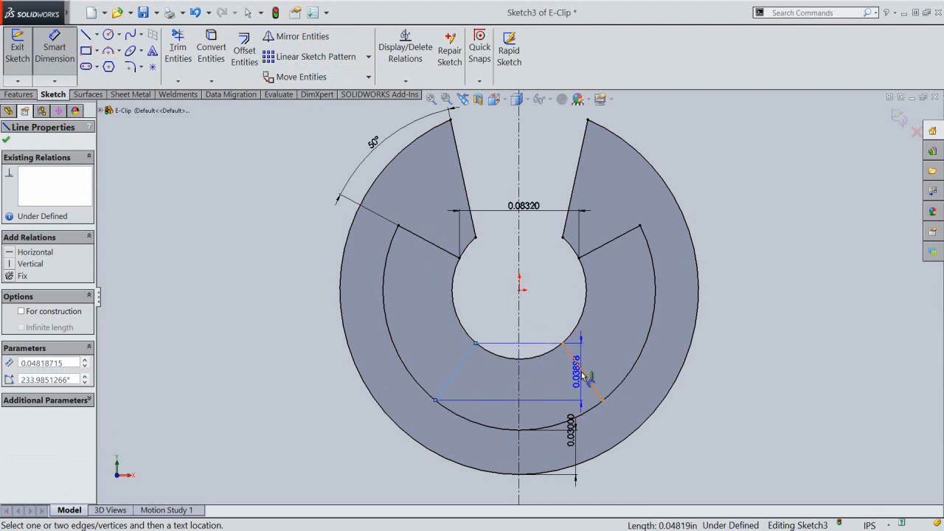
pyautogui.click(585, 376)
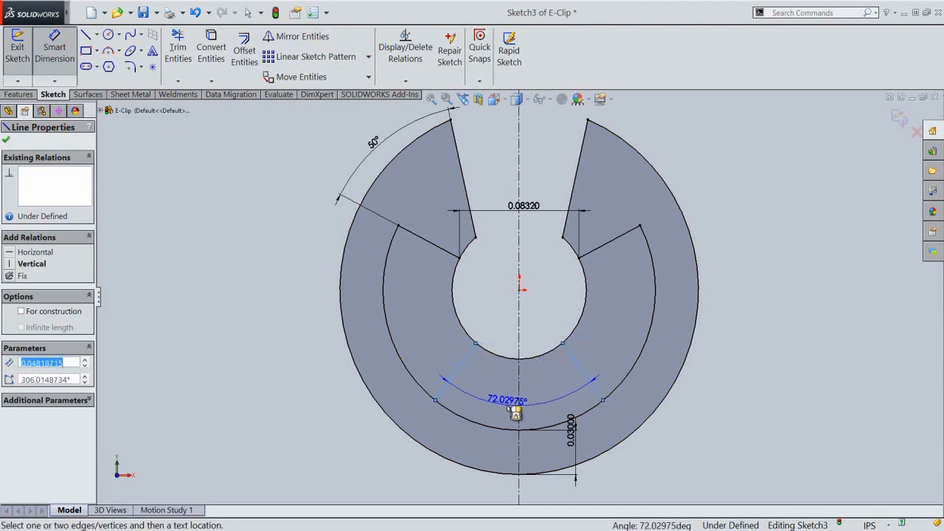
pyautogui.click(510, 410)
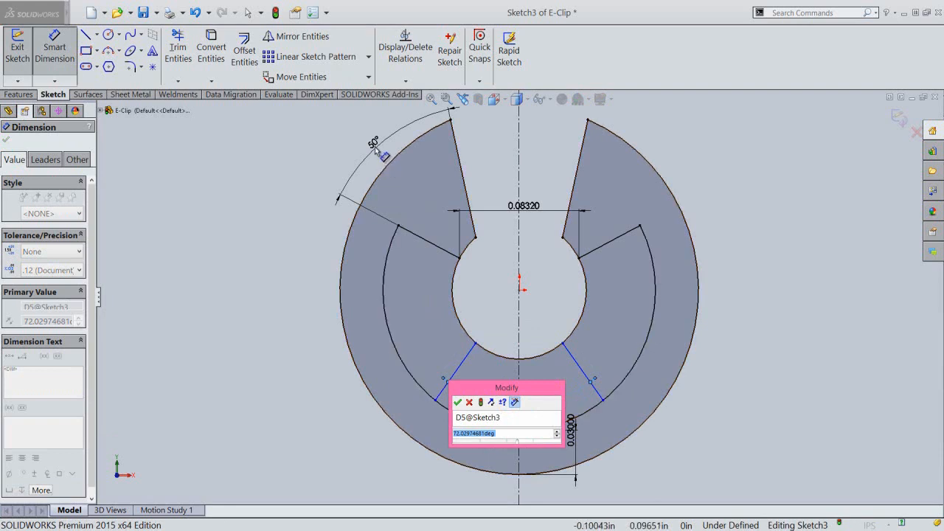
pyautogui.click(374, 148)
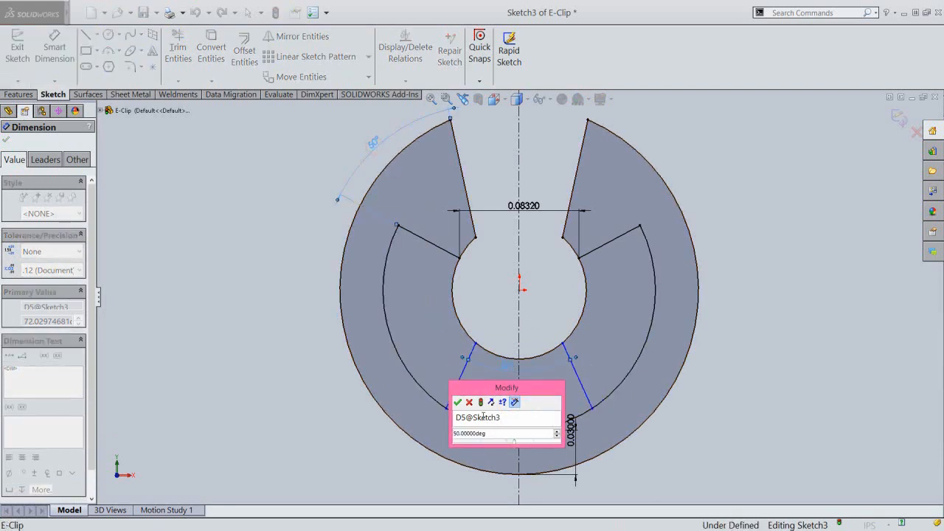
pyautogui.click(457, 402)
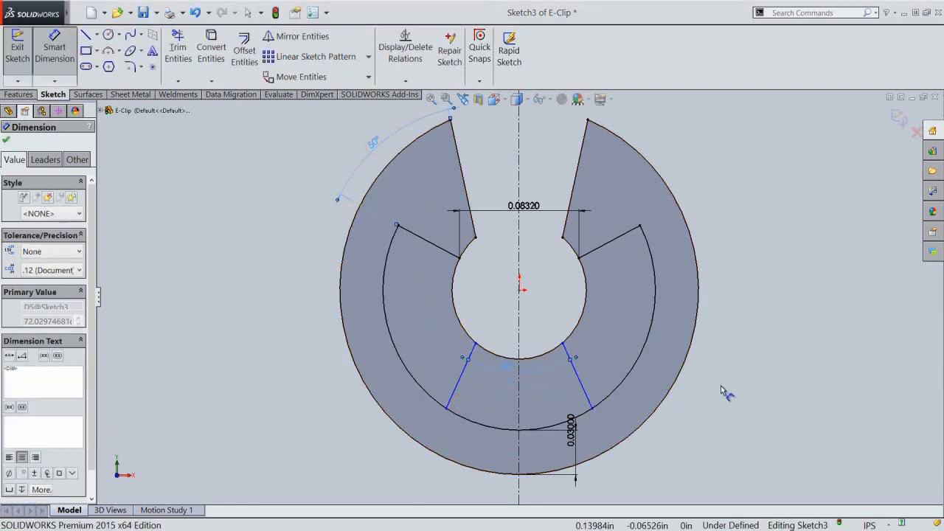
pyautogui.click(740, 395)
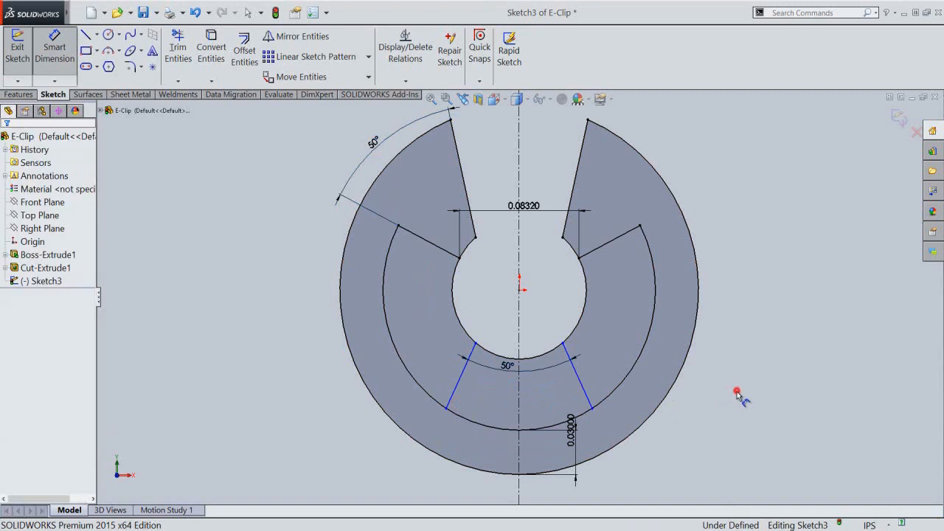
# Step: Dimension the horizontal distance between the two lower lines' inner endpoints as 0.0396 in and exit the sketch
pyautogui.click(476, 344)
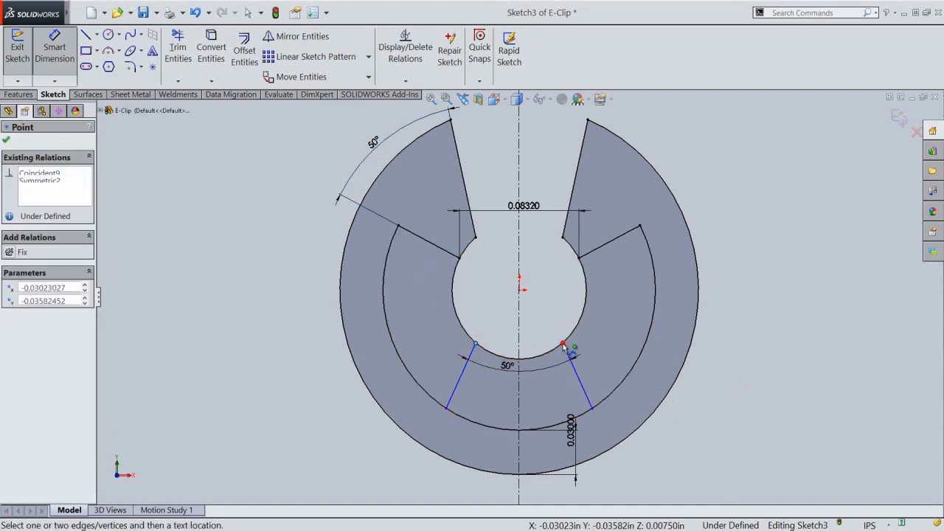
pyautogui.click(564, 346)
pyautogui.click(528, 326)
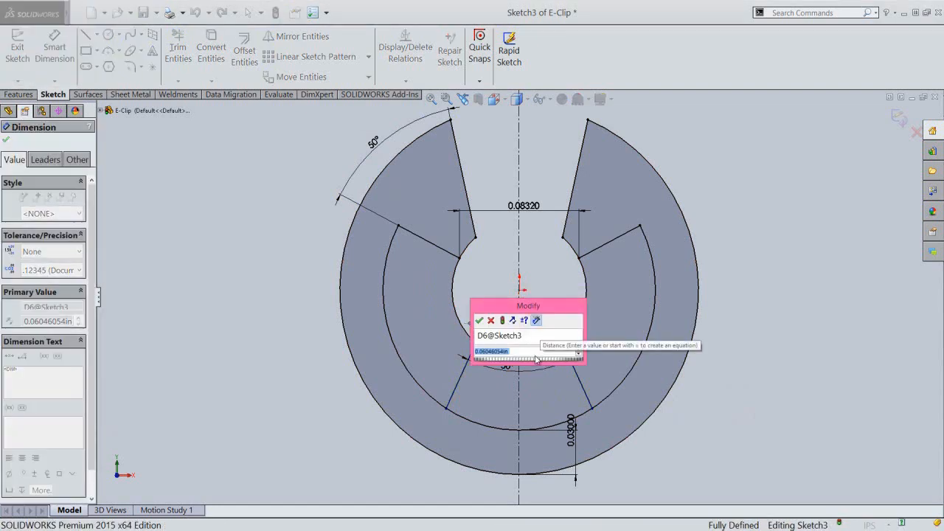
pyautogui.write('.0396')
pyautogui.press('Return')
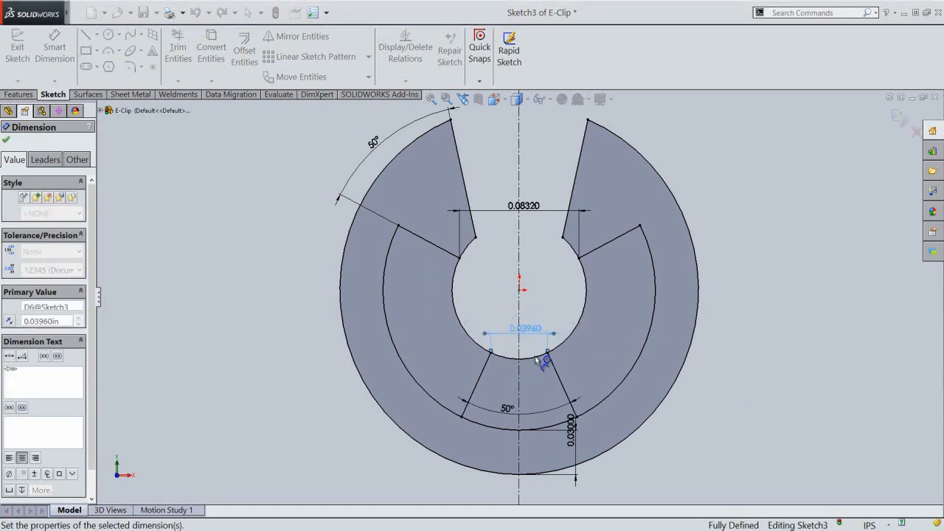
pyautogui.rightClick(736, 254)
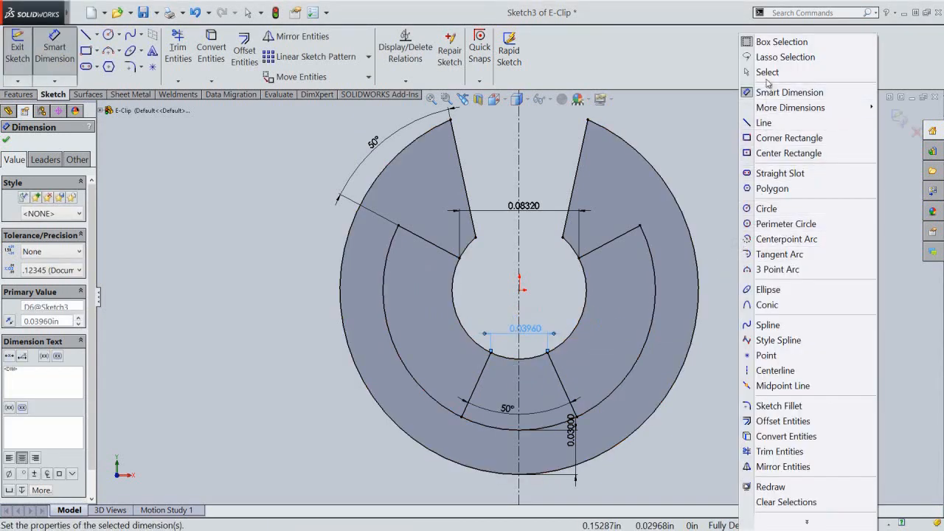
pyautogui.click(766, 72)
pyautogui.click(746, 262)
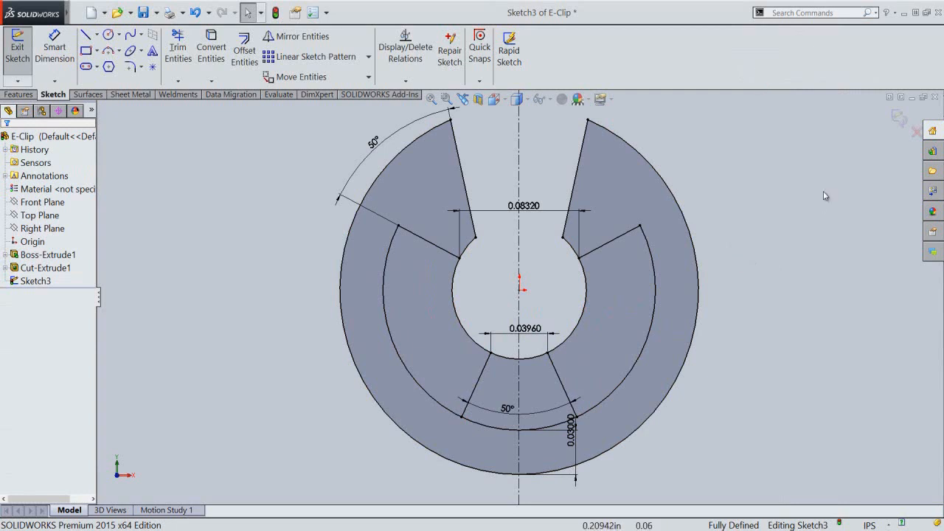
pyautogui.click(899, 118)
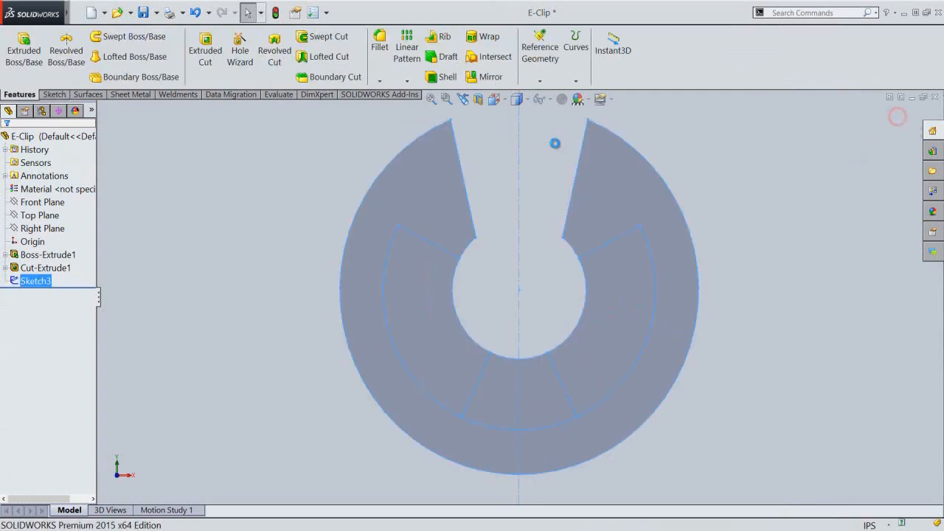
# Step: Extrude-cut the two side regions between the inner circle and the offset arc with the Through All end condition
pyautogui.click(545, 157)
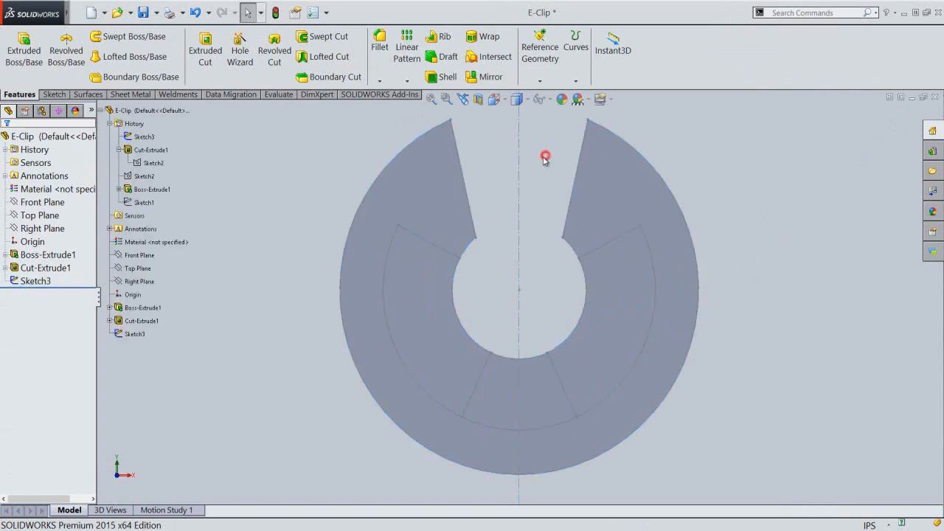
pyautogui.click(494, 99)
pyautogui.click(608, 214)
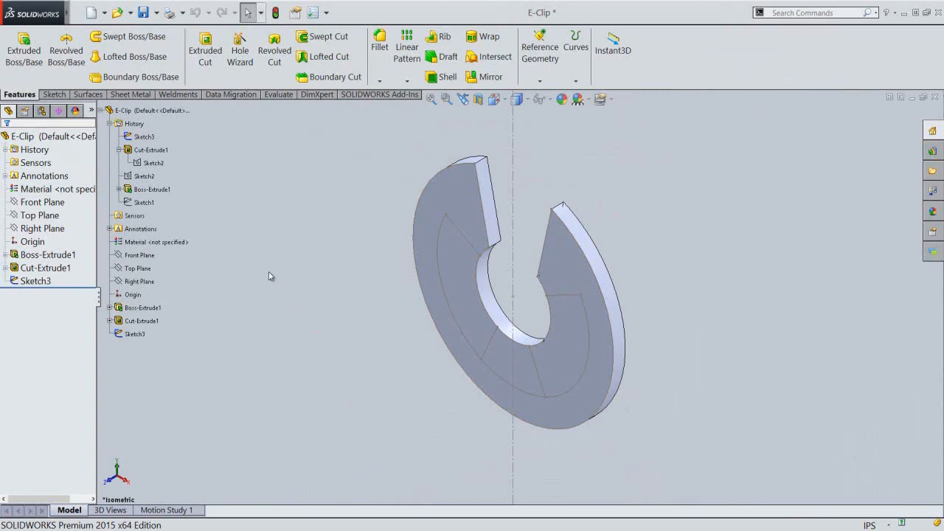
pyautogui.click(209, 63)
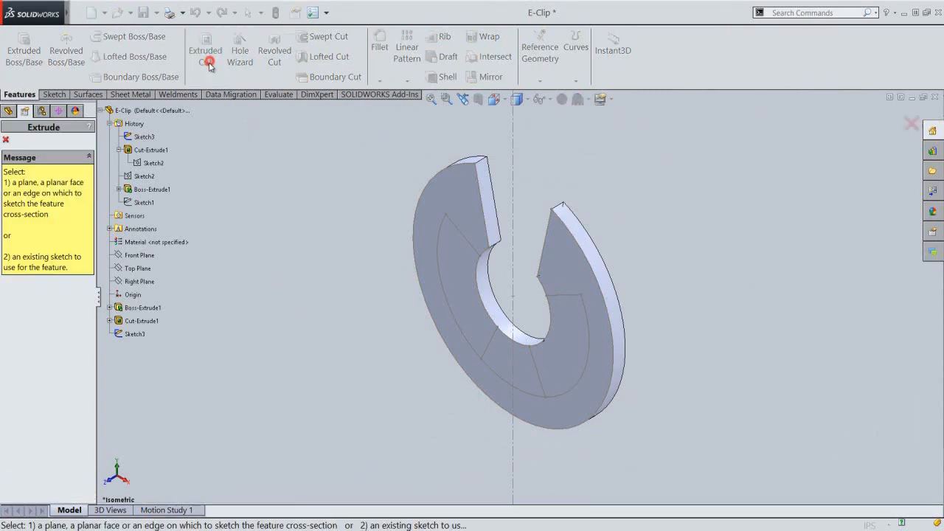
pyautogui.click(513, 162)
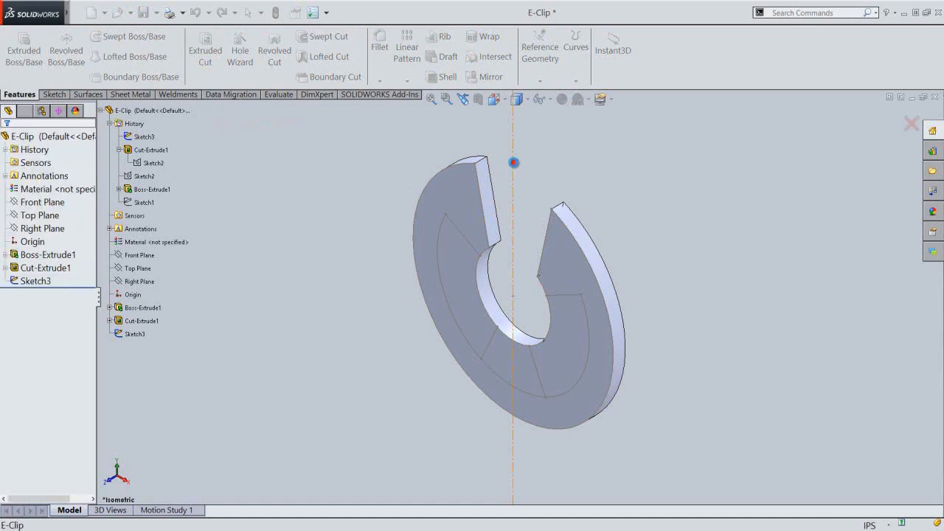
pyautogui.click(453, 262)
pyautogui.click(568, 360)
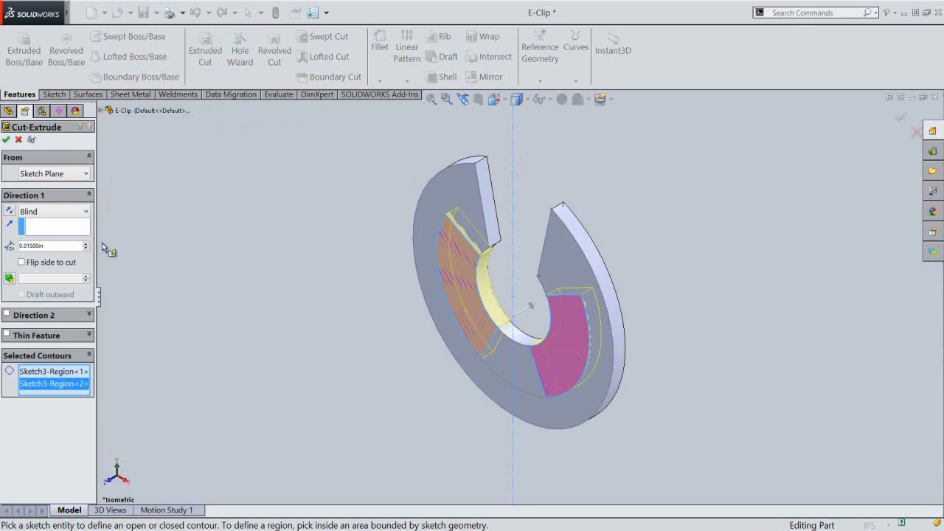
pyautogui.click(74, 211)
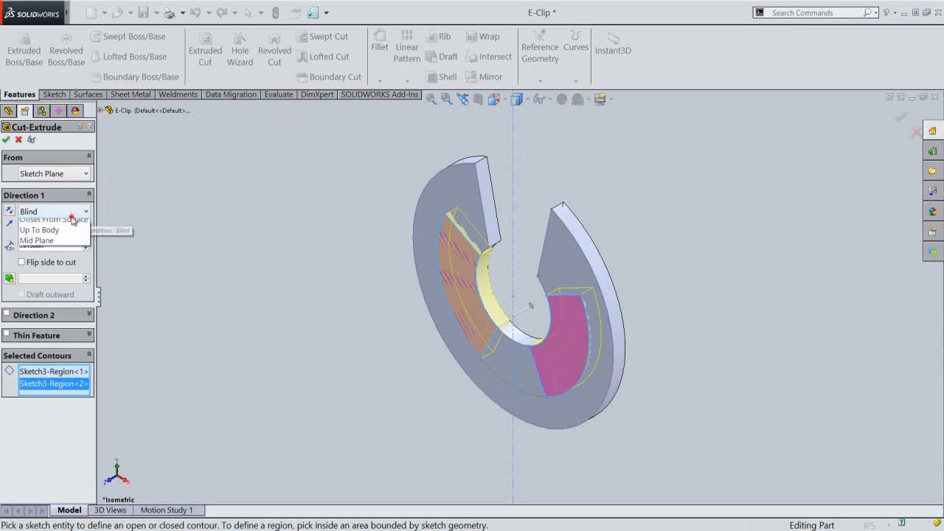
pyautogui.click(72, 235)
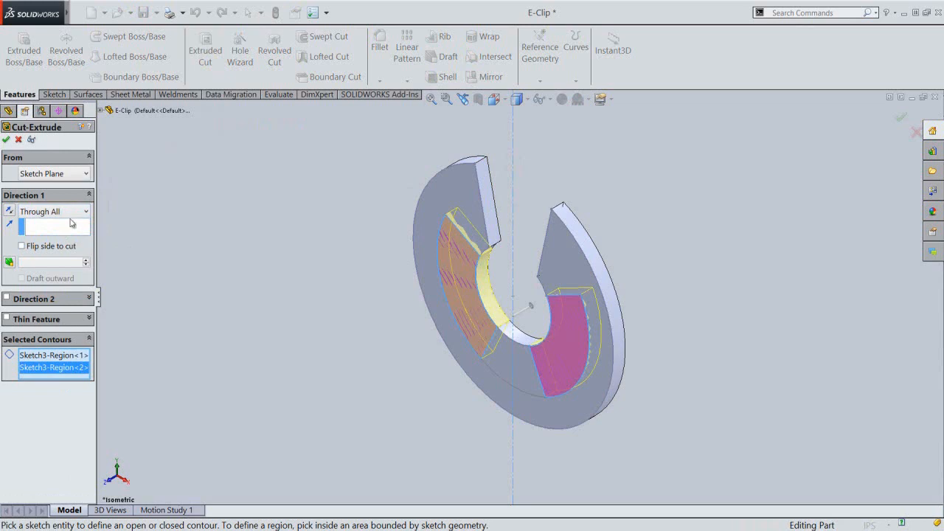
pyautogui.click(7, 140)
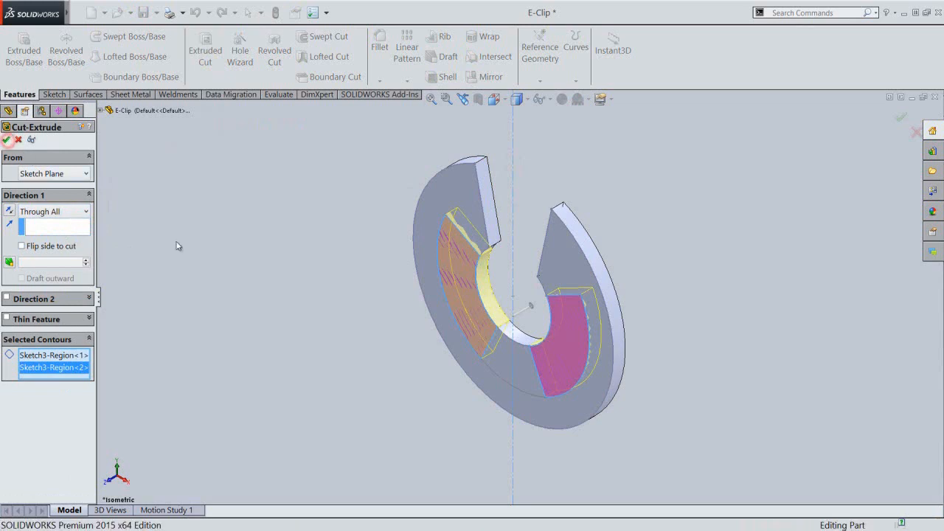
pyautogui.click(347, 292)
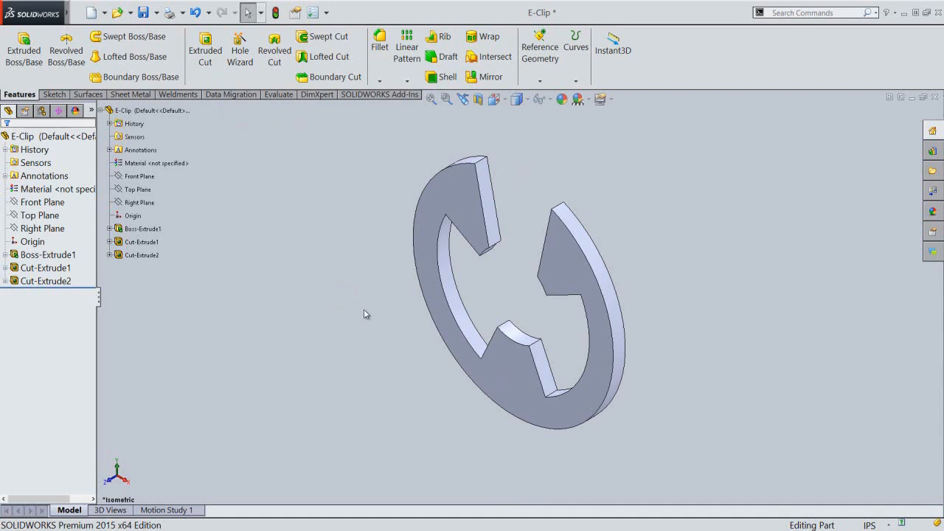
# Step: Start a Fillet feature on the E-Clip
pyautogui.click(381, 52)
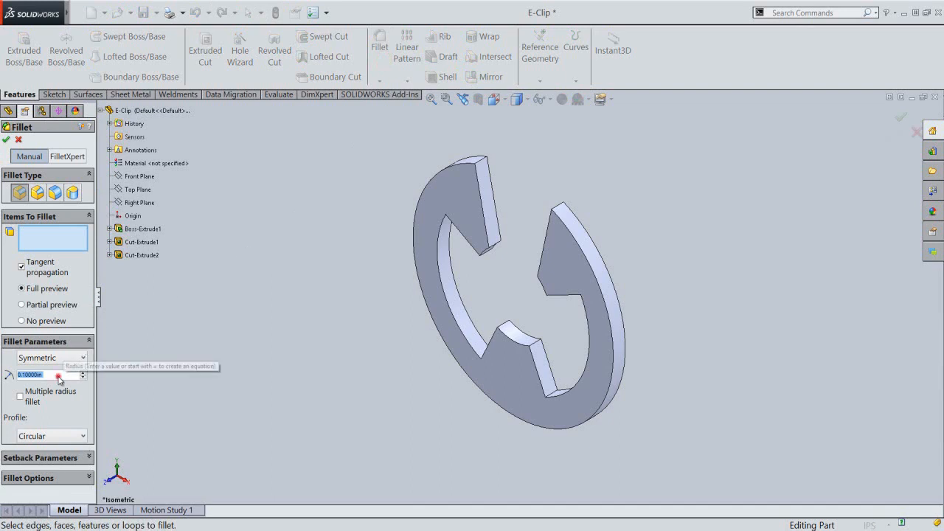
# Step: Set the fillet radius to 0.015 in and select the left arm's outer corner edge and its inner corner edge at the ring
pyautogui.write('015')
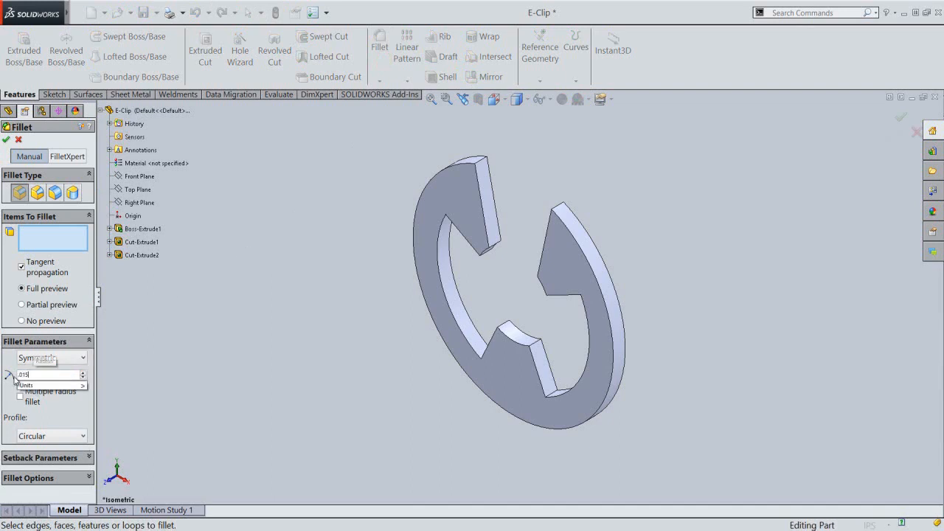
pyautogui.click(122, 367)
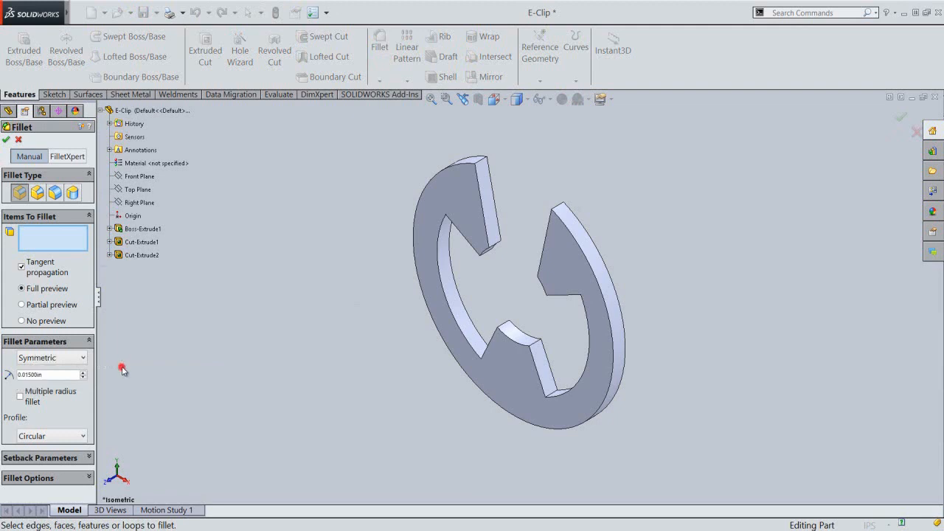
pyautogui.click(485, 161)
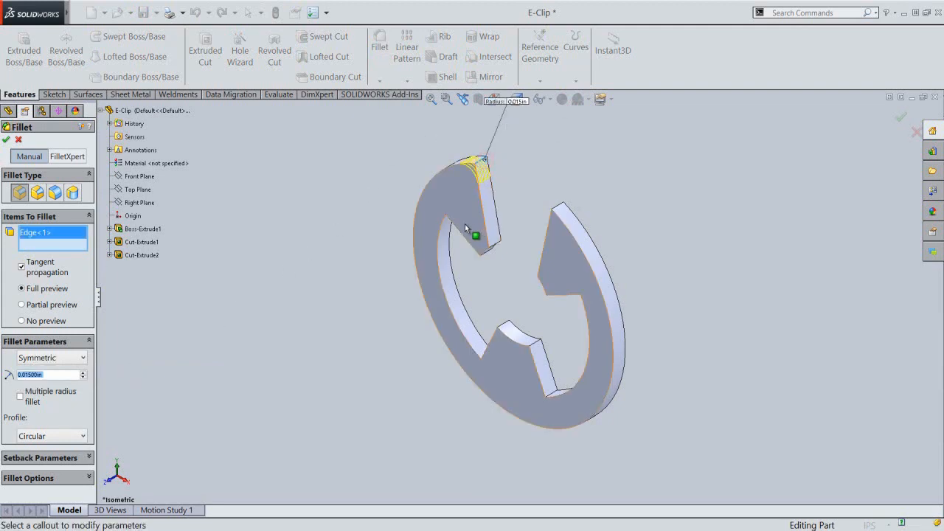
pyautogui.moveTo(472, 304); pyautogui.dragTo(523, 166, button='middle')
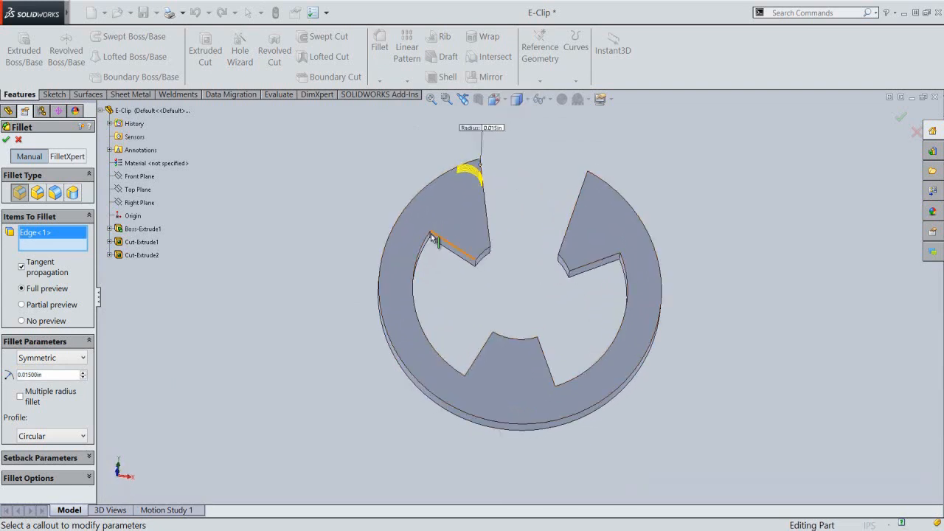
pyautogui.scroll(-2, 436, 237)
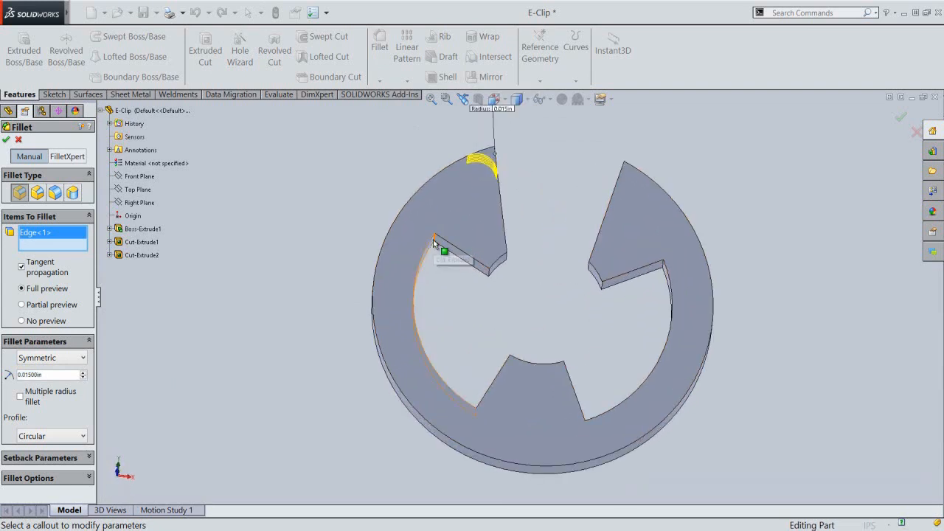
pyautogui.scroll(-2, 436, 249)
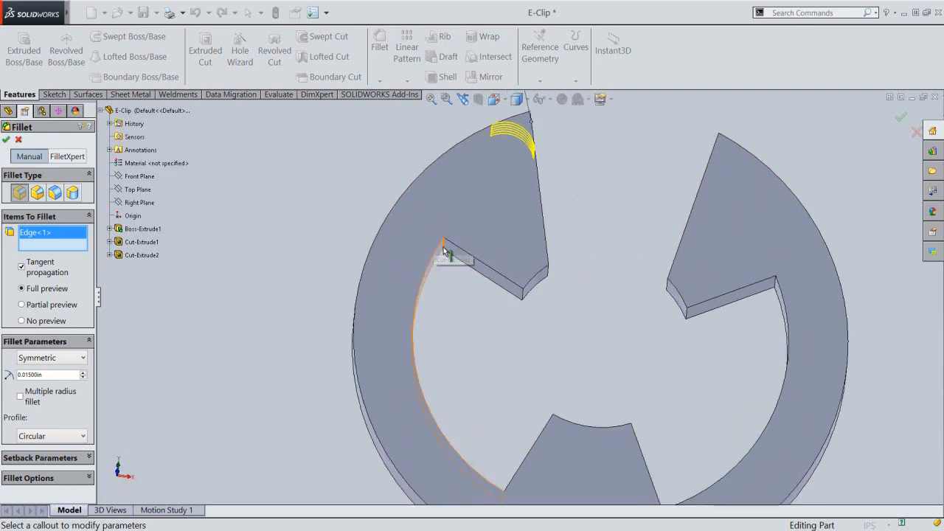
pyautogui.click(444, 252)
pyautogui.scroll(1, 464, 296)
pyautogui.scroll(2, 464, 296)
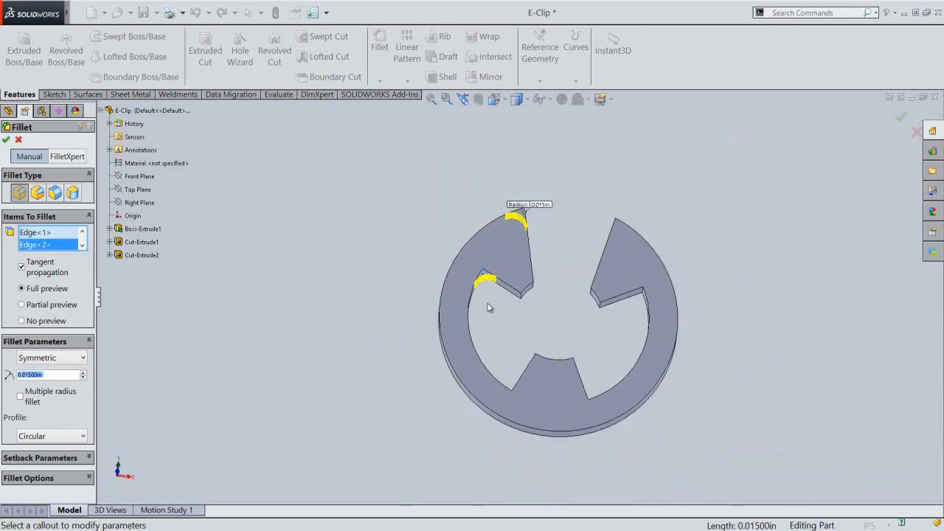
# Step: Add the four corner edges of the clip's lower central tab to the 0.015 in fillet selection
pyautogui.moveTo(489, 307); pyautogui.dragTo(506, 400, button='middle')
pyautogui.scroll(-2, 505, 337)
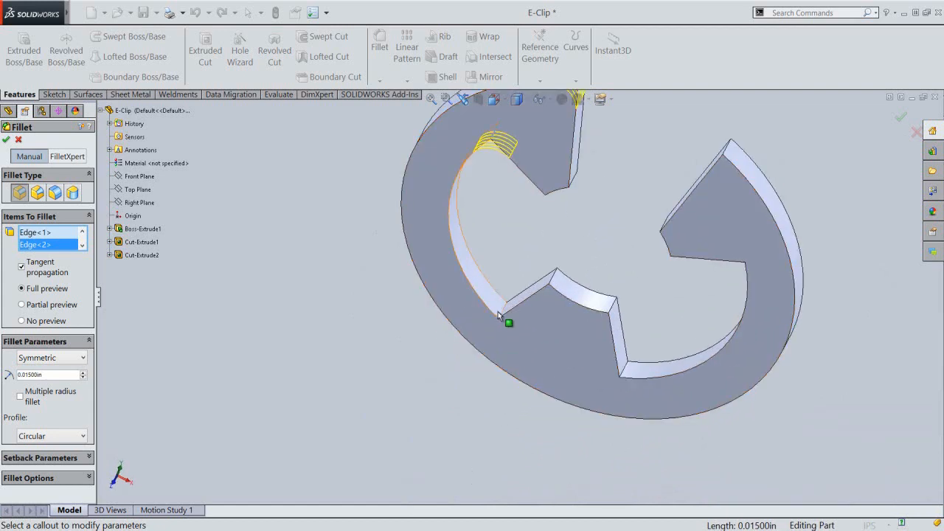
pyautogui.click(500, 309)
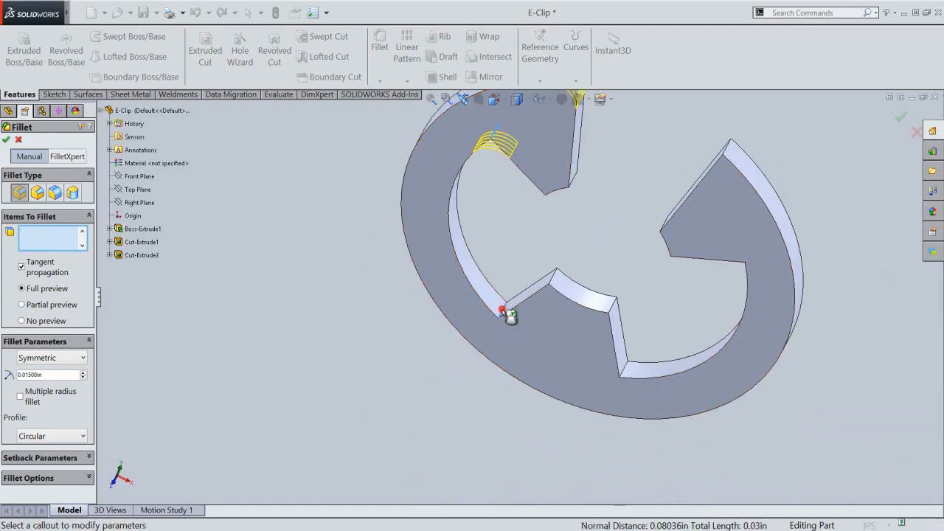
pyautogui.click(556, 272)
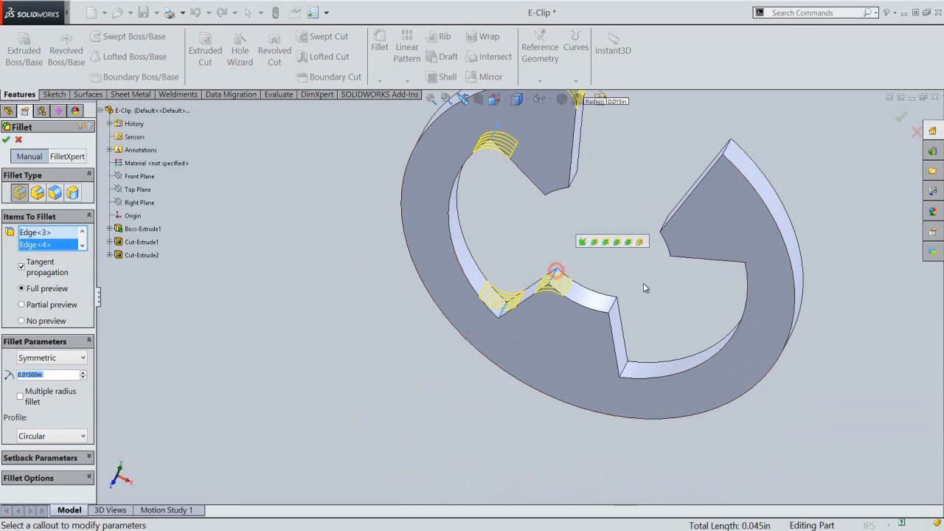
pyautogui.click(611, 313)
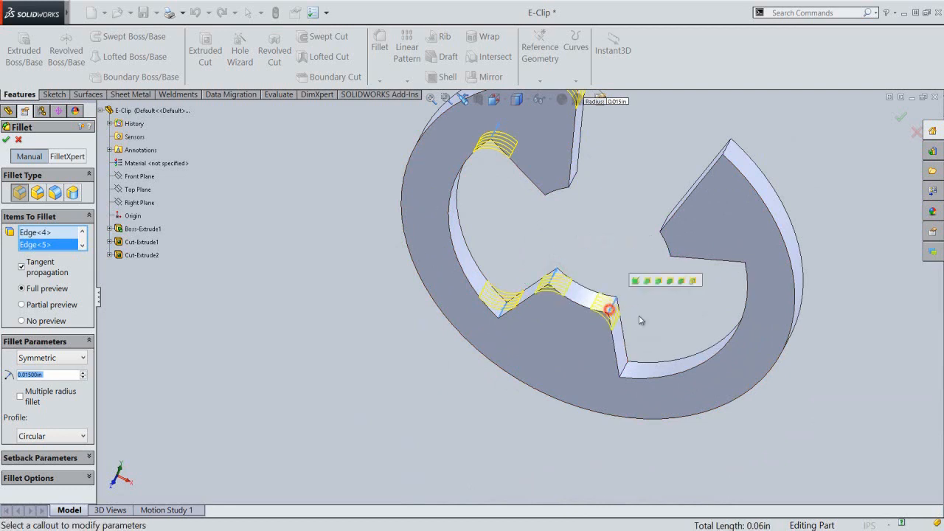
pyautogui.click(627, 372)
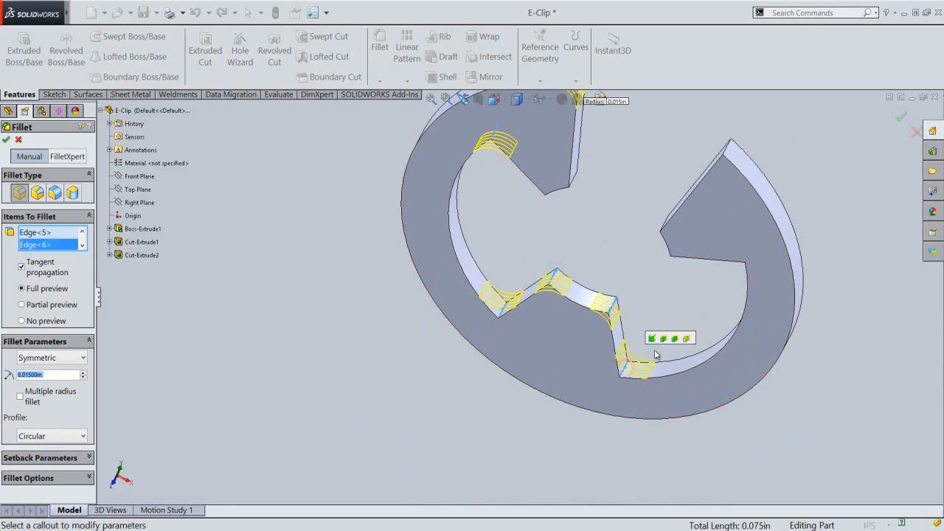
# Step: Add the right arm's inner corner edge at the ring and its outer corner edge to the fillet selection
pyautogui.moveTo(657, 356); pyautogui.dragTo(694, 247, button='middle')
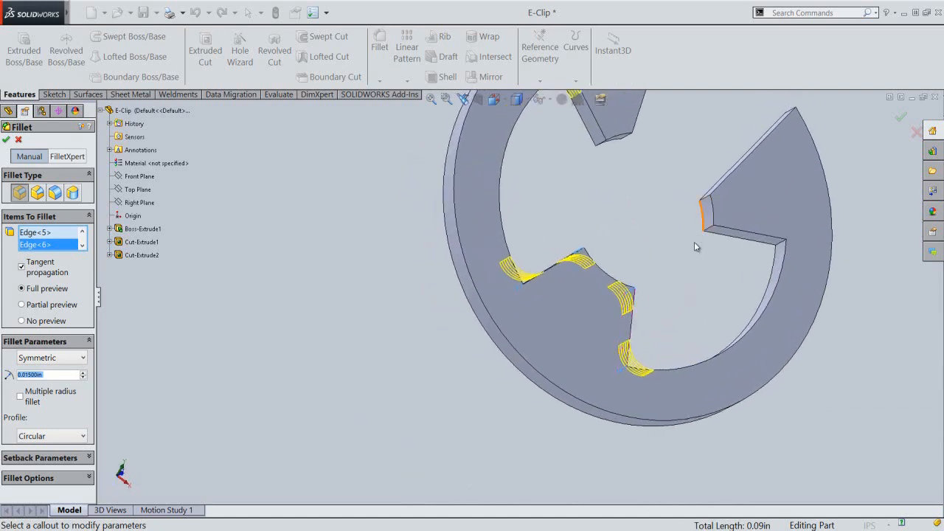
pyautogui.click(780, 246)
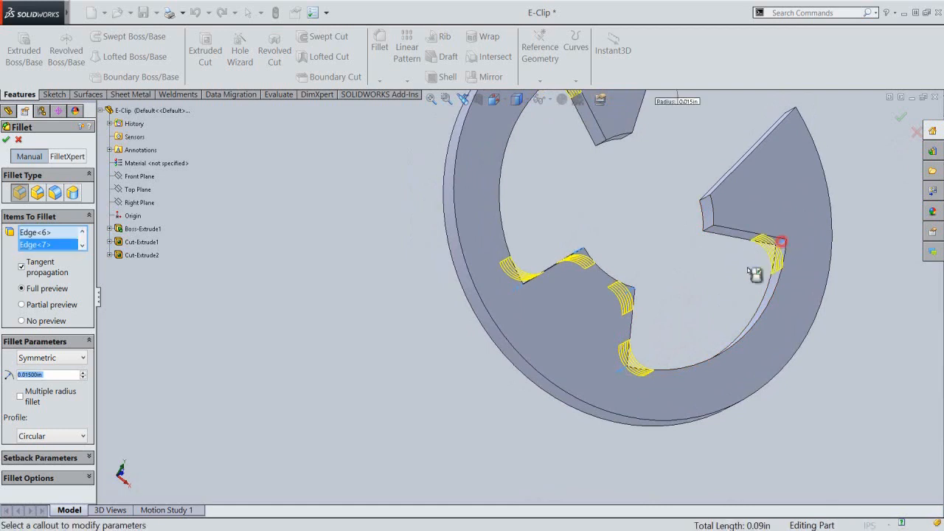
pyautogui.moveTo(702, 295); pyautogui.dragTo(663, 213, button='middle')
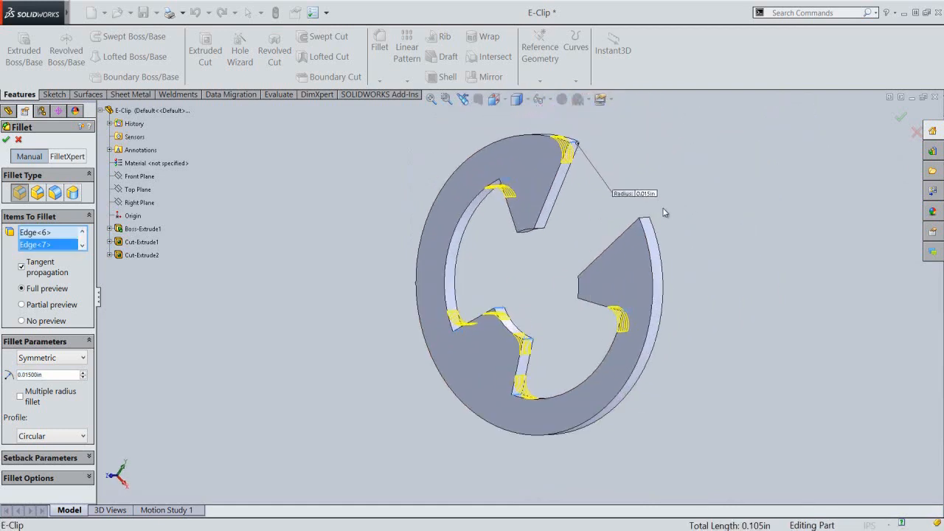
pyautogui.click(644, 222)
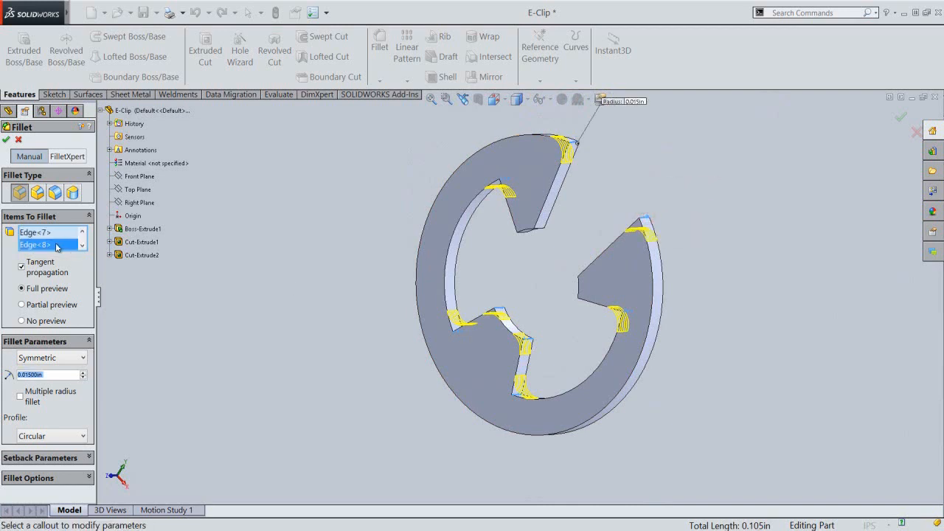
# Step: Enable multiple radius fillets and set the radius of the right arm's outer corner edge to 0.005 in
pyautogui.click(64, 404)
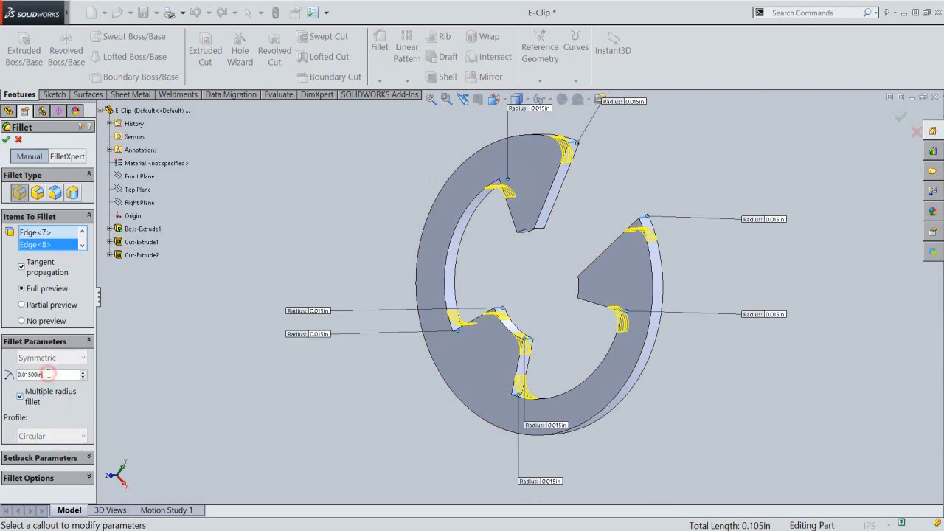
pyautogui.moveTo(48, 374); pyautogui.dragTo(10, 375)
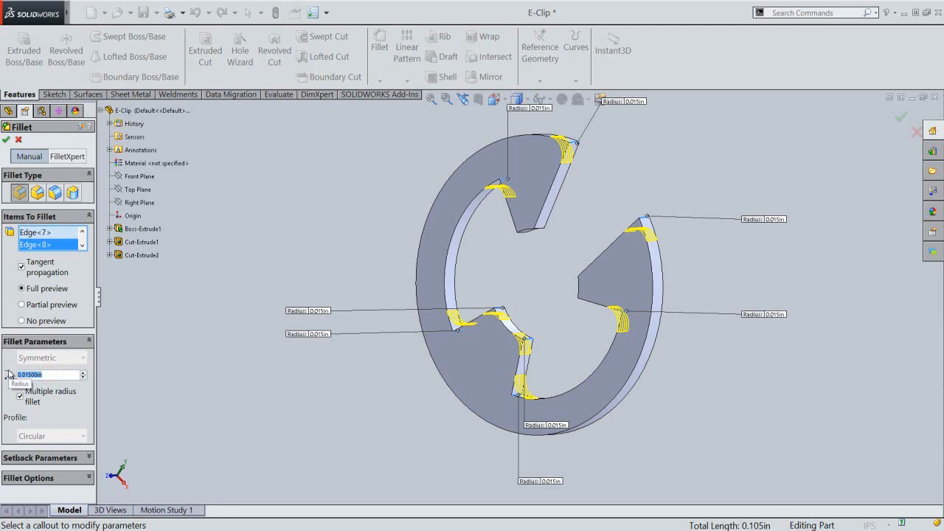
pyautogui.write('.005')
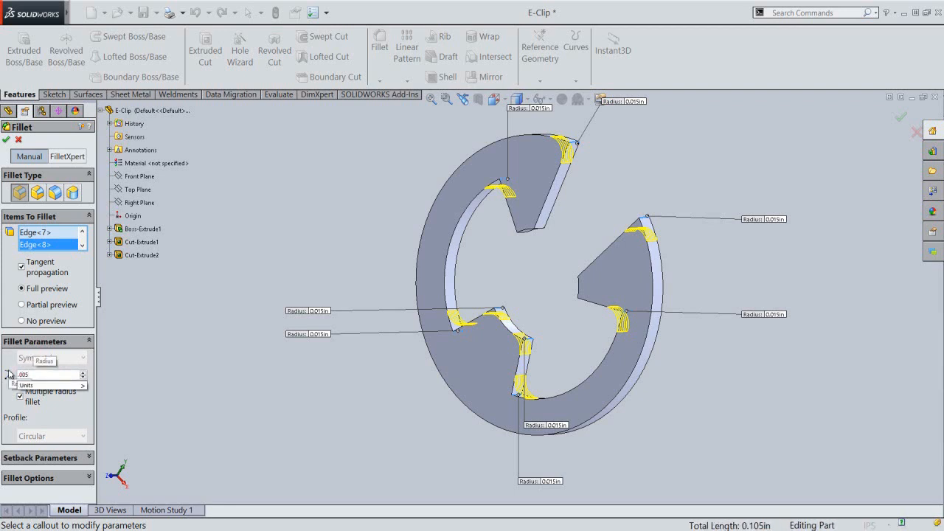
pyautogui.click(135, 374)
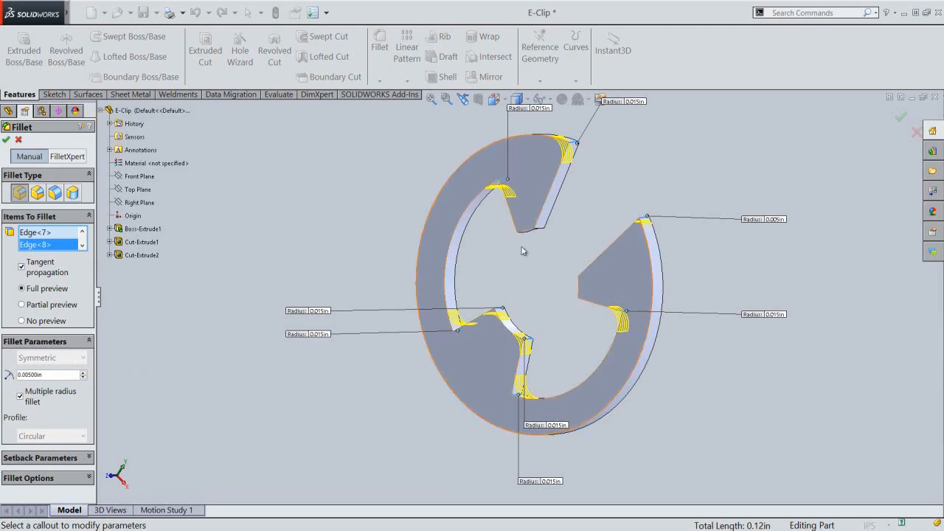
# Step: Add the two inner tip edges of each arm with a 0.005 in radius and complete the multiple-radius fillet
pyautogui.click(541, 231)
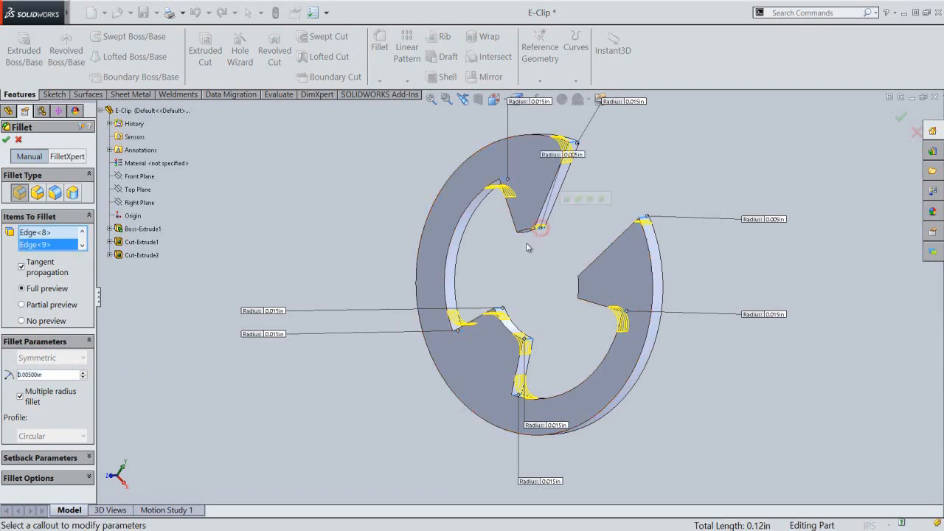
pyautogui.click(522, 234)
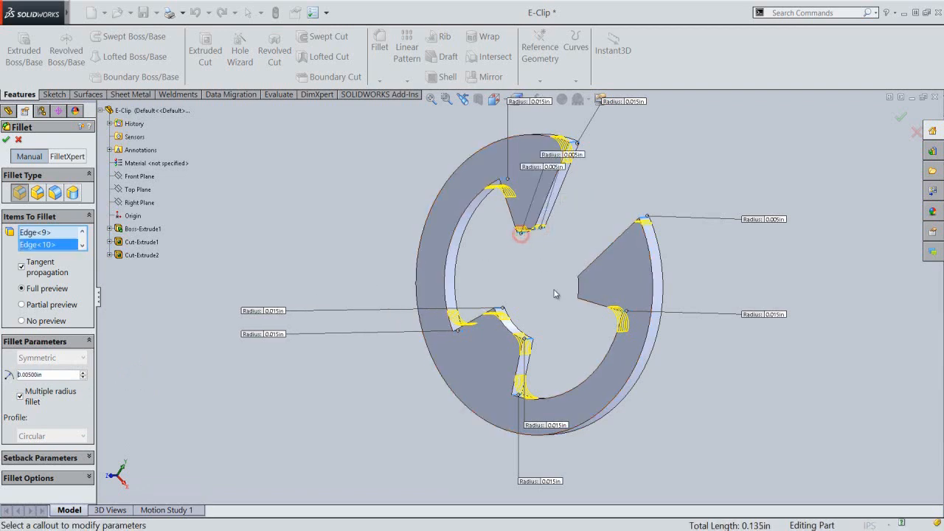
pyautogui.moveTo(561, 290); pyautogui.dragTo(594, 288, button='middle')
pyautogui.scroll(-1, 594, 288)
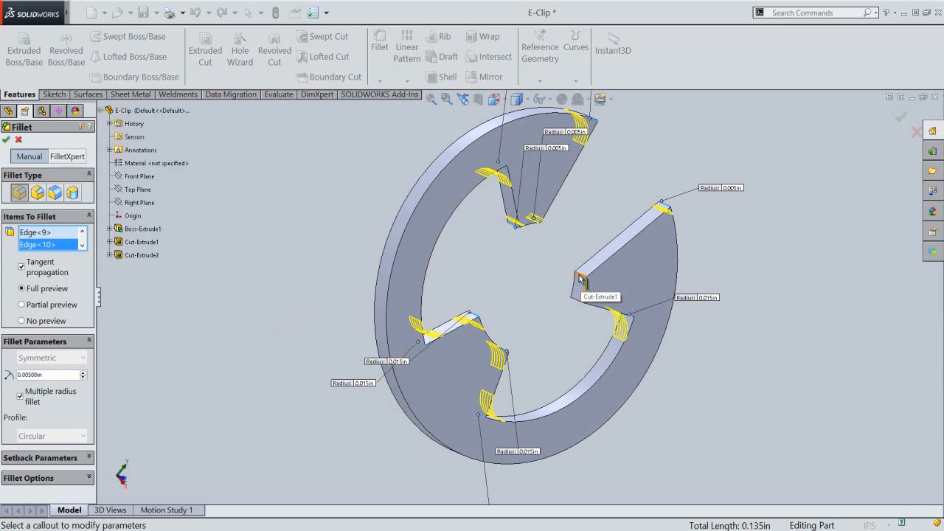
pyautogui.click(580, 278)
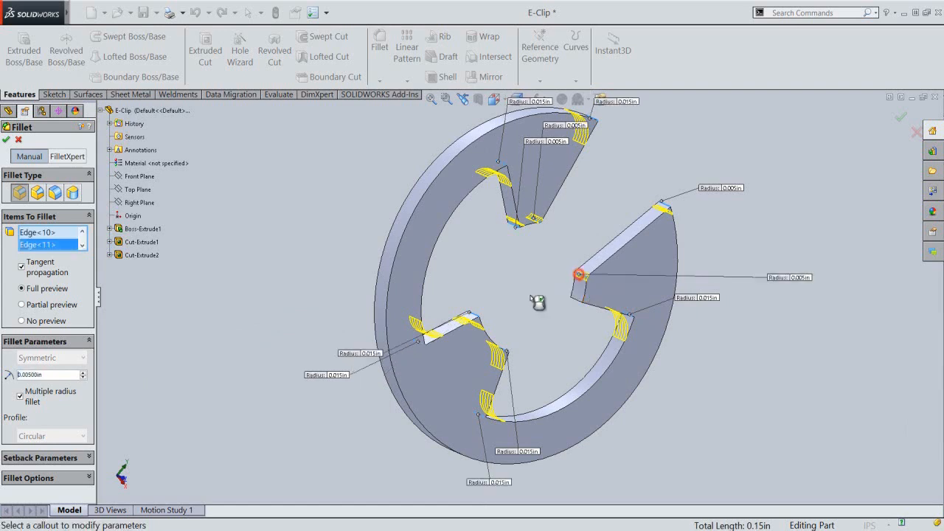
pyautogui.click(575, 300)
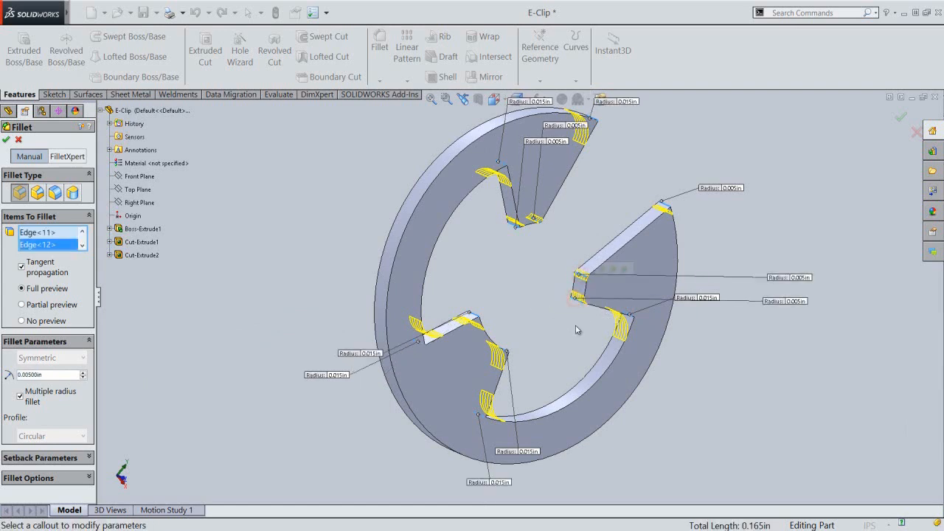
pyautogui.rightClick(535, 263)
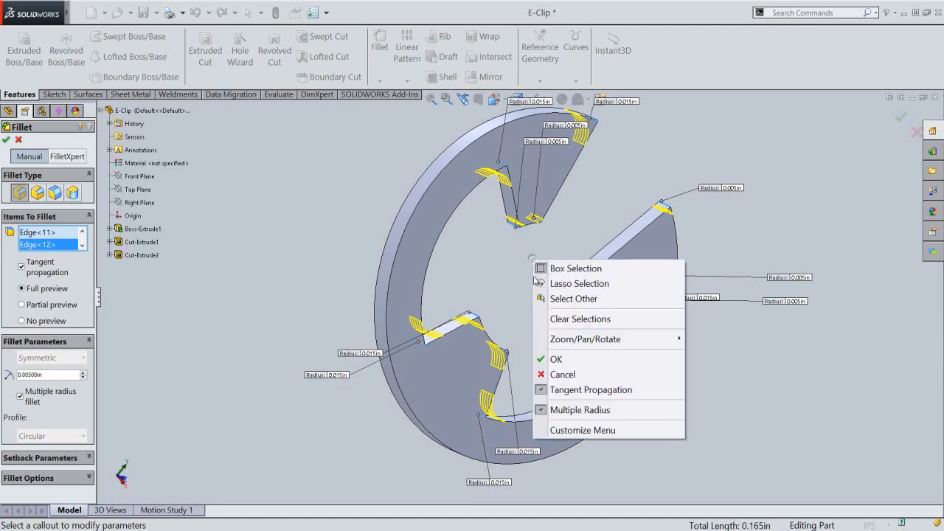
pyautogui.click(564, 361)
pyautogui.rightClick(554, 354)
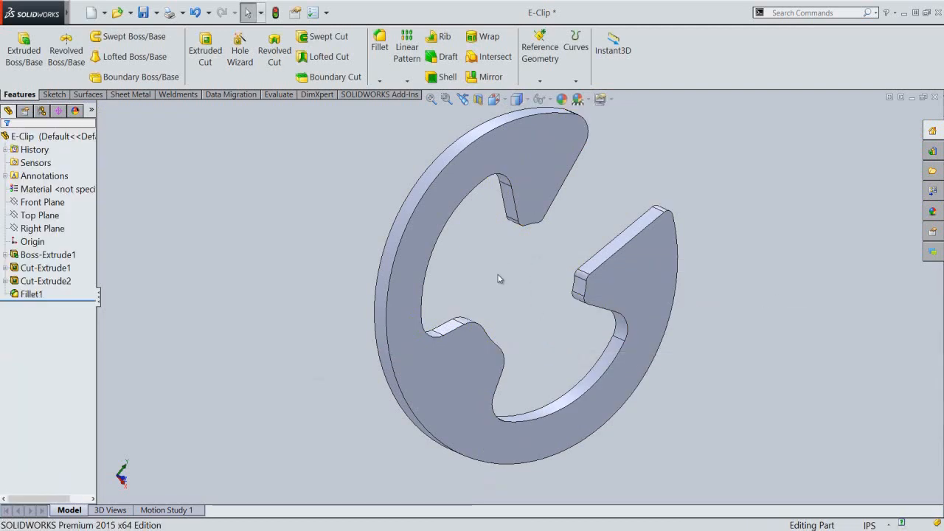
# Step: Apply the polished steel appearance from the steel metals to the whole E-Clip part
pyautogui.moveTo(498, 279); pyautogui.dragTo(392, 283, button='middle')
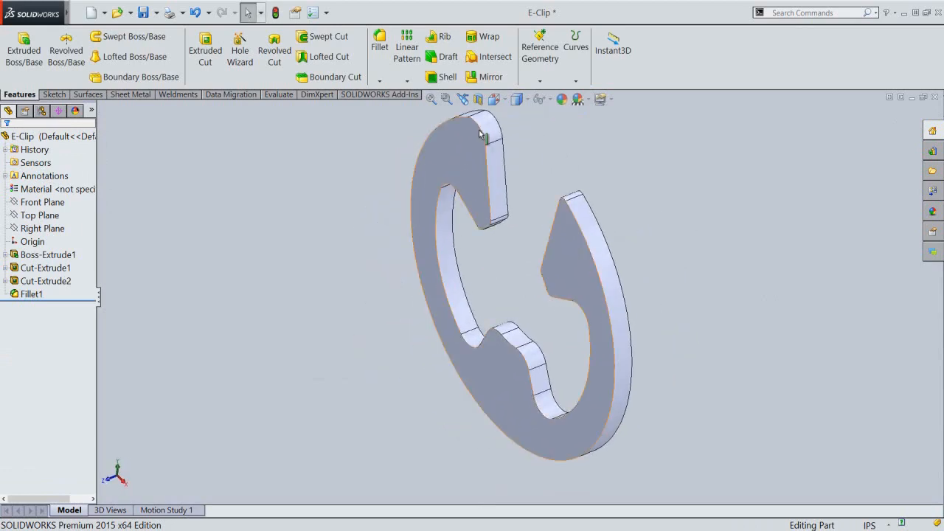
pyautogui.click(493, 101)
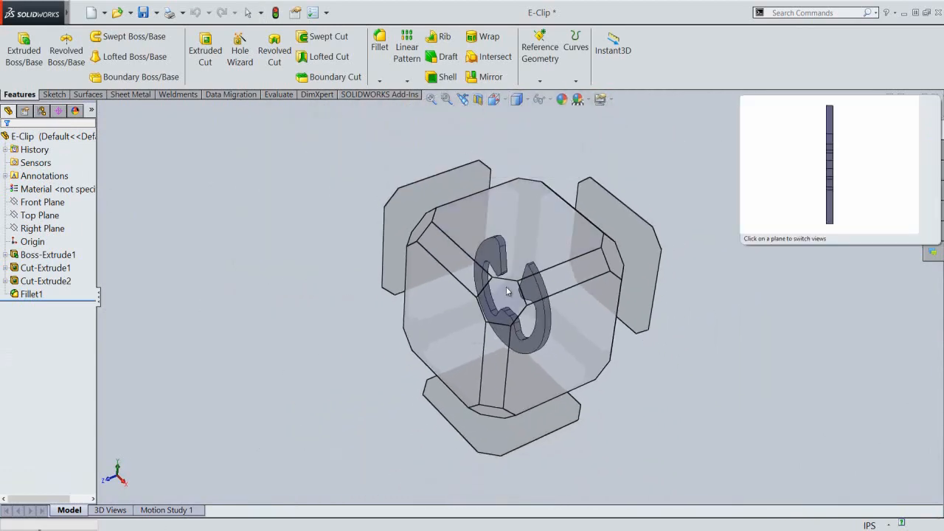
pyautogui.click(506, 292)
pyautogui.click(562, 99)
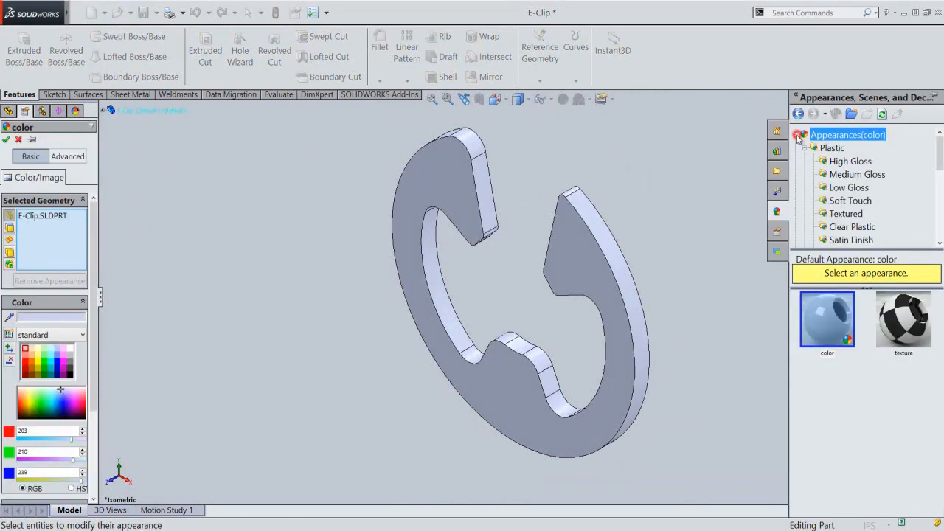
pyautogui.click(804, 148)
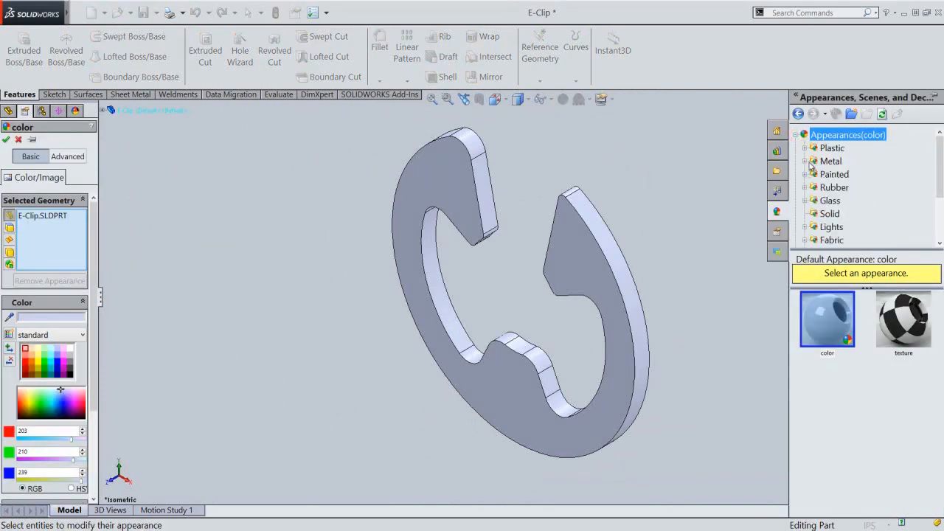
pyautogui.click(804, 161)
pyautogui.click(833, 148)
pyautogui.click(820, 313)
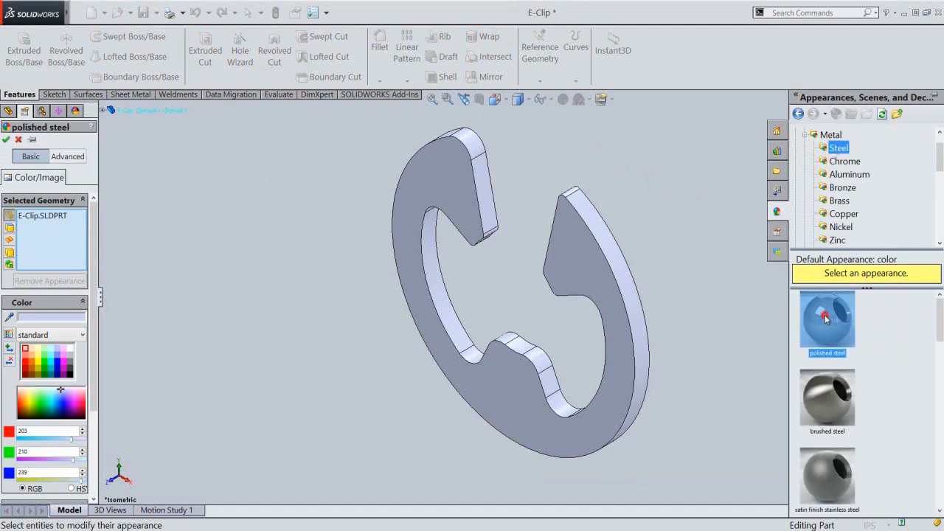
pyautogui.click(7, 140)
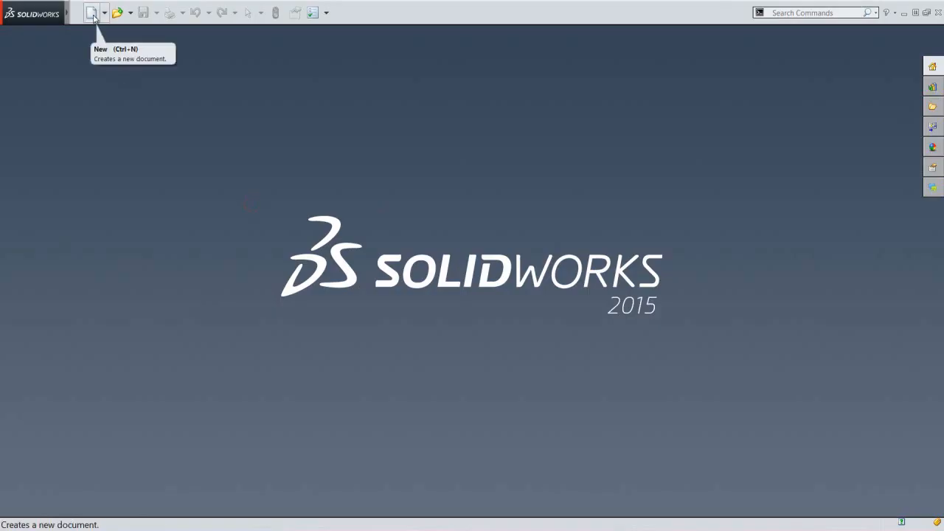
# Step: Create a new part document from the custom IPS part template
pyautogui.click(93, 13)
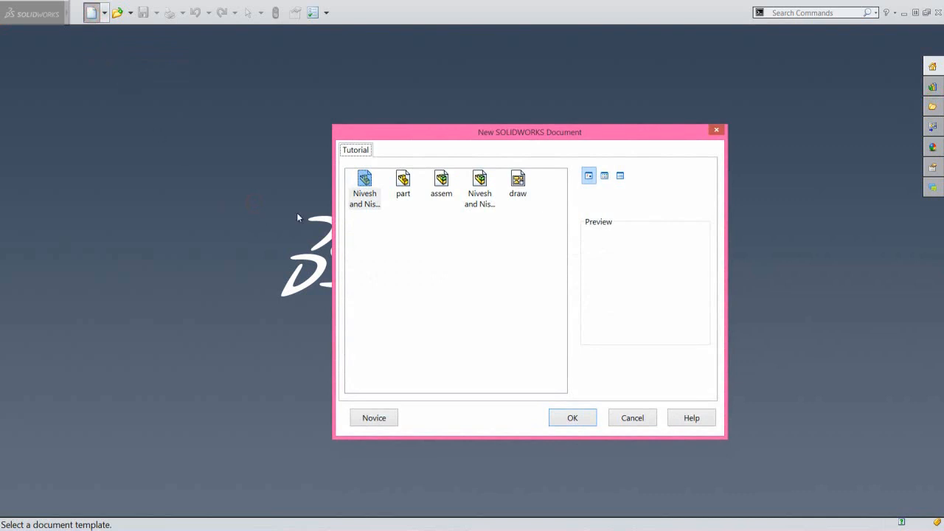
pyautogui.click(363, 184)
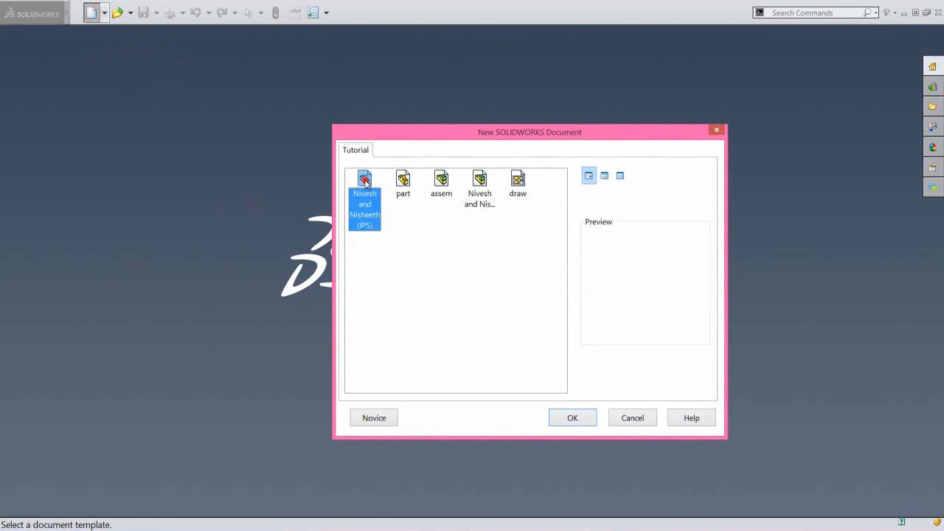
pyautogui.click(573, 417)
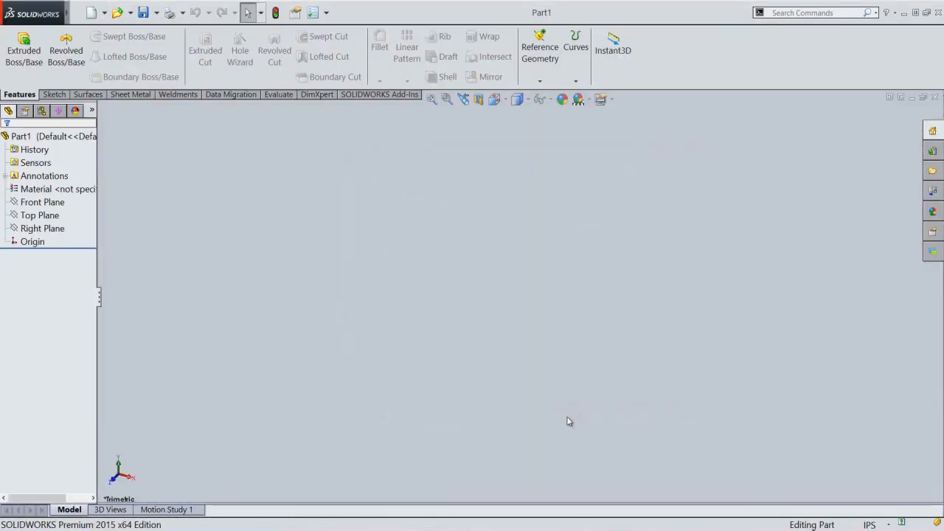
# Step: Start an extruded boss on the Front Plane and sketch a 0.125 in diameter circle centred on the origin
pyautogui.click(25, 66)
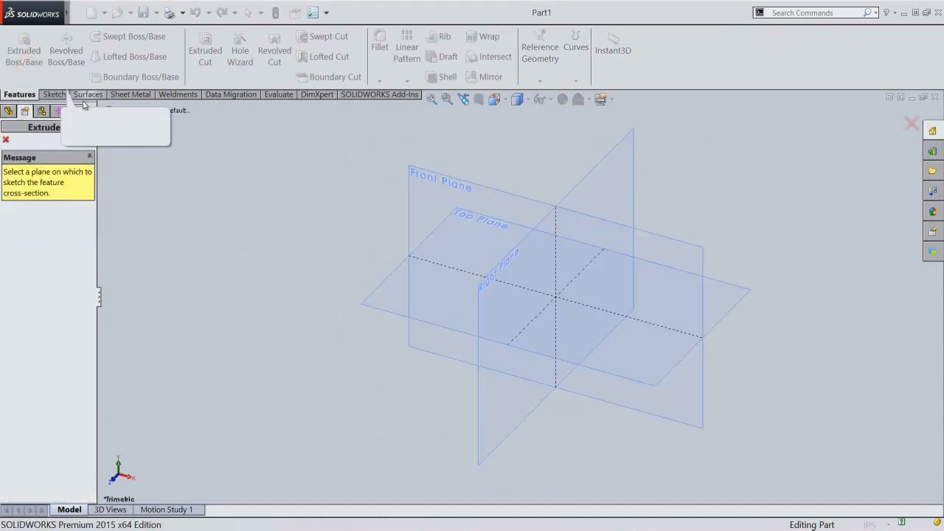
pyautogui.click(411, 175)
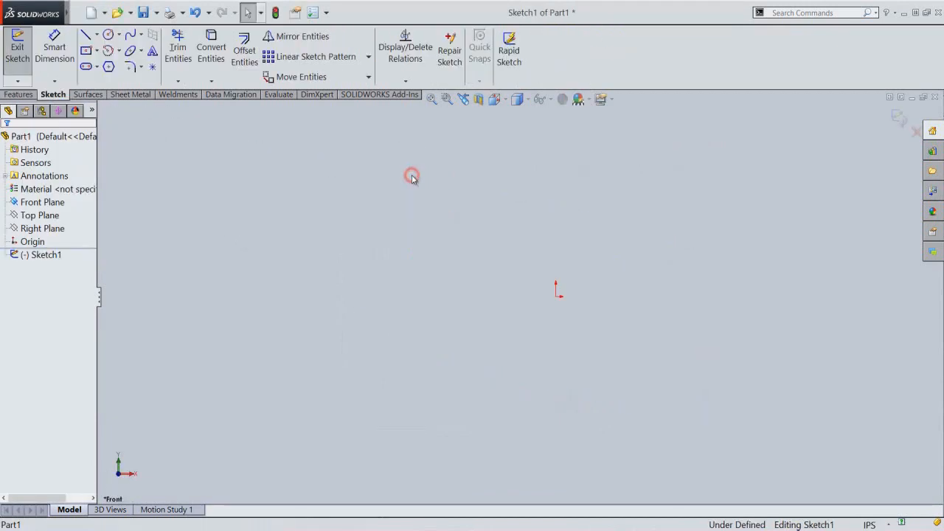
pyautogui.rightClick(411, 176)
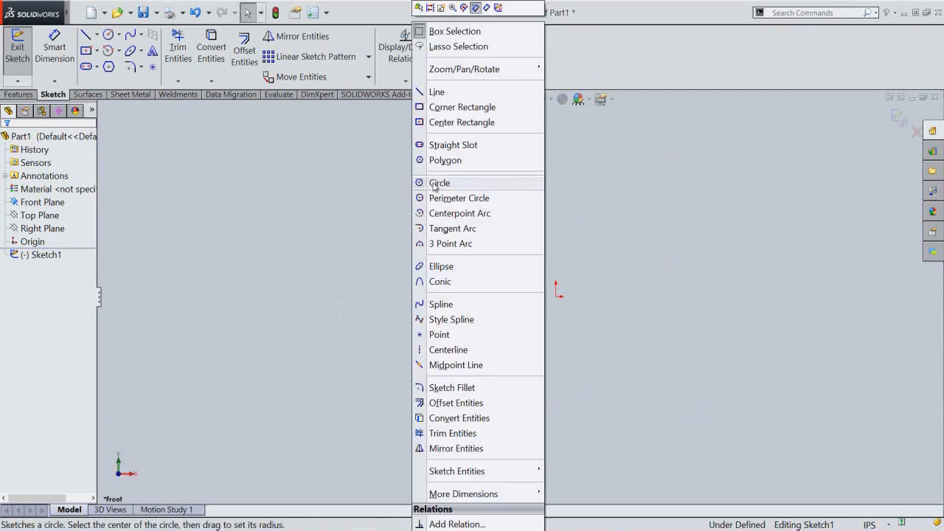
pyautogui.click(438, 183)
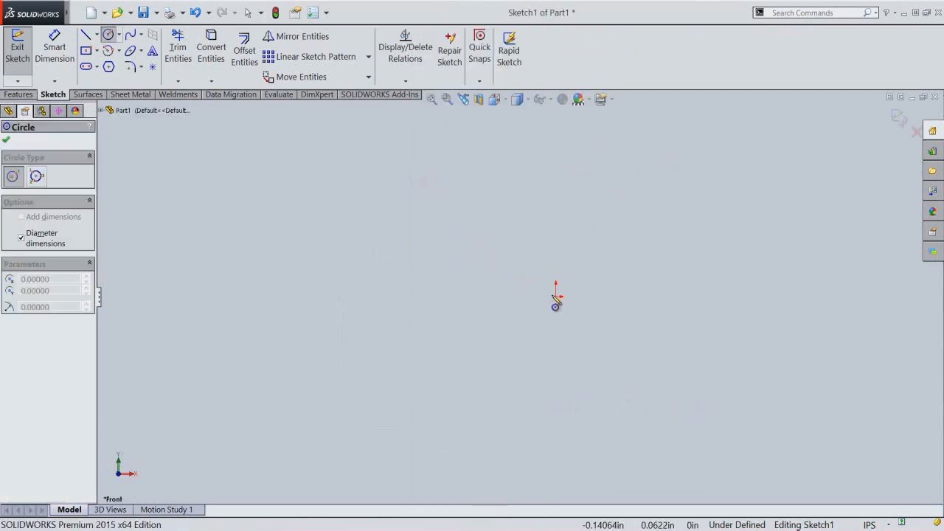
pyautogui.click(557, 297)
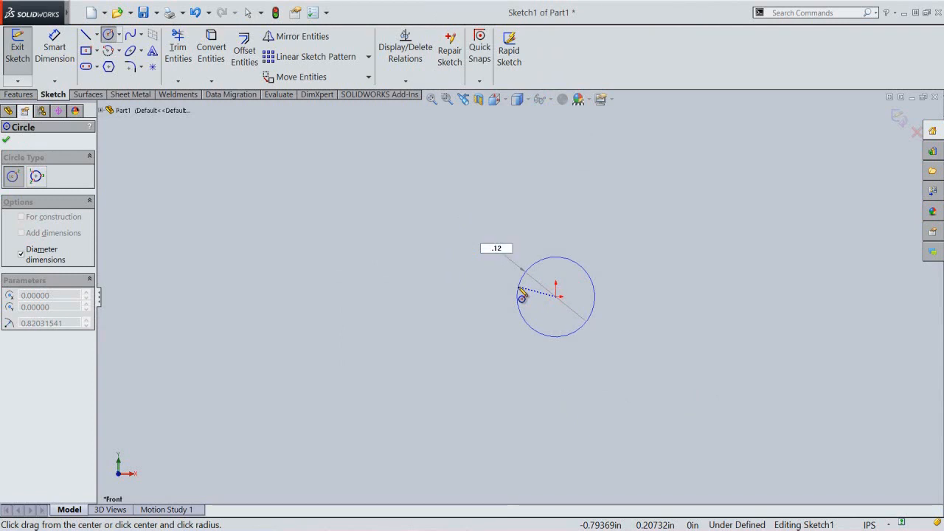
pyautogui.press('Return')
pyautogui.press('Escape')
pyautogui.scroll(-5, 523, 295)
pyautogui.click(816, 155)
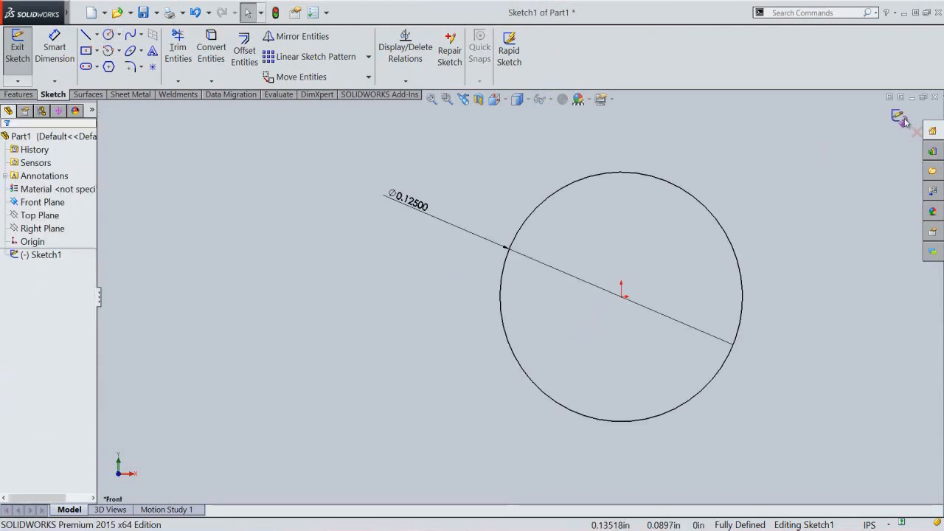
# Step: Extrude the circle 1.25 in with the Mid Plane end condition
pyautogui.click(903, 120)
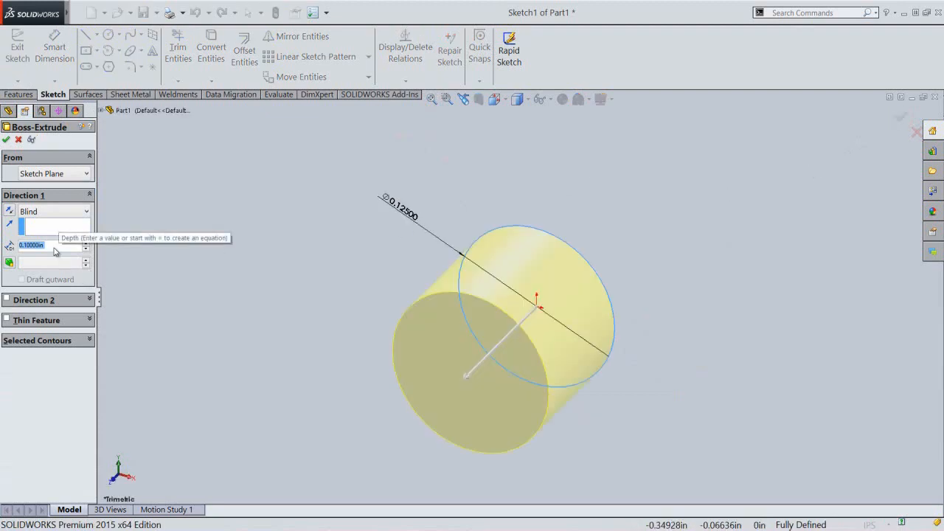
pyautogui.write('1.25')
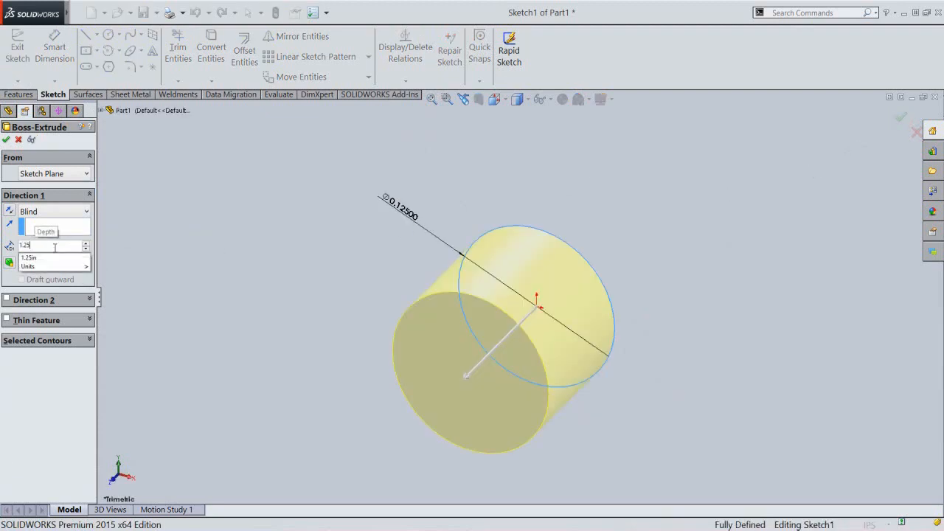
pyautogui.press('Return')
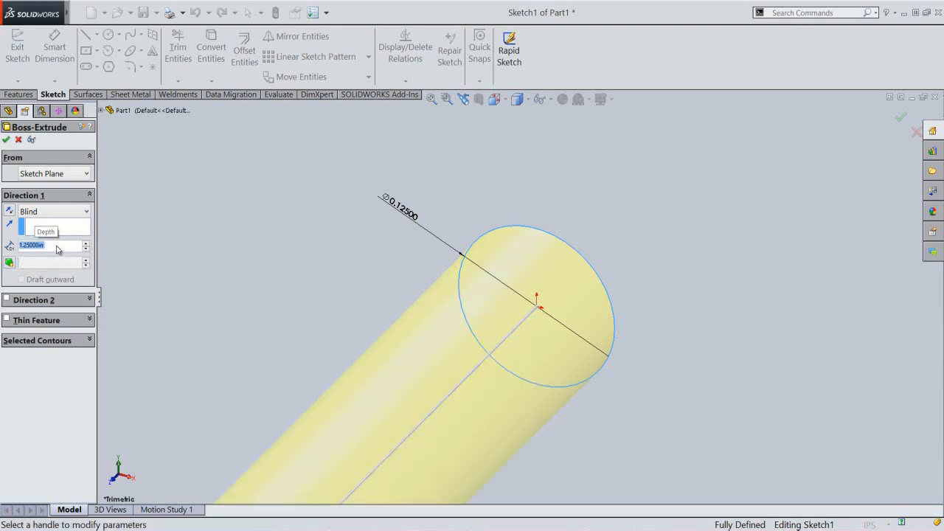
pyautogui.click(77, 213)
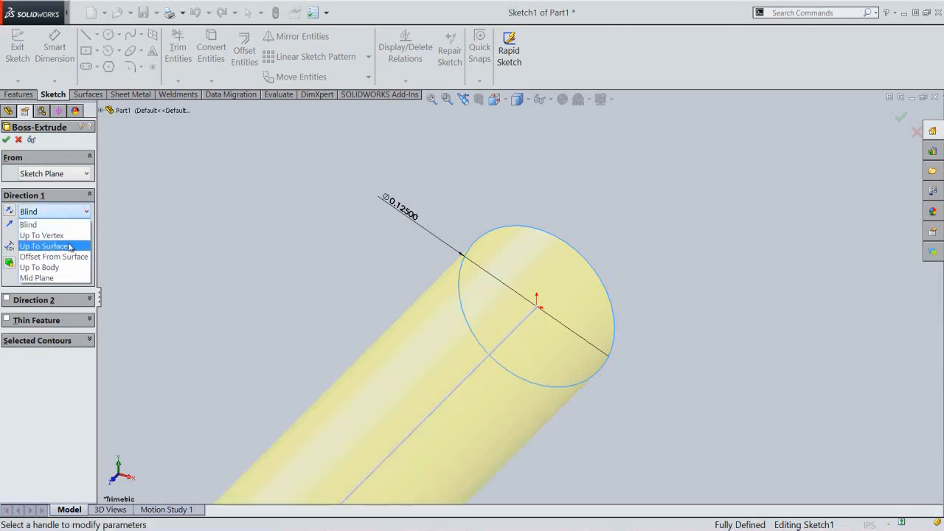
pyautogui.click(65, 278)
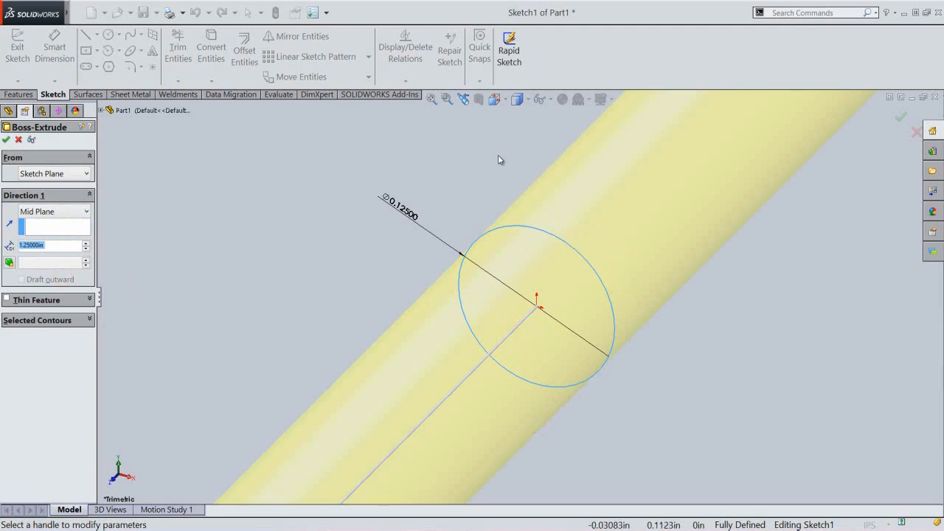
pyautogui.click(432, 99)
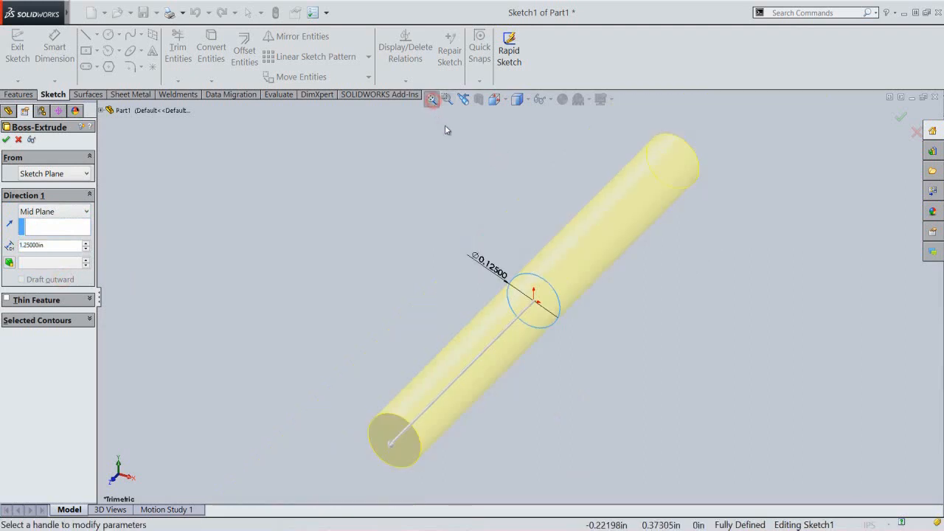
pyautogui.click(898, 119)
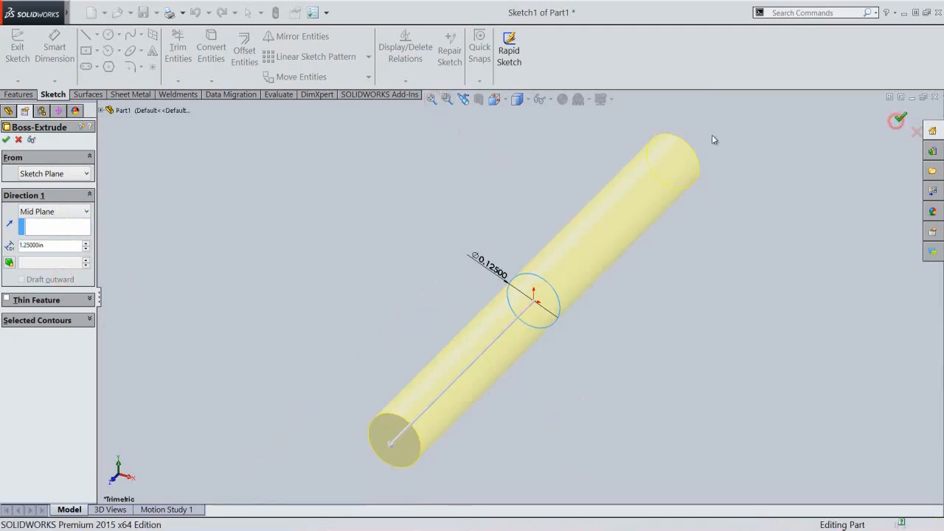
# Step: Show the part in isometric view and save it as Shock Shaft in the Miscellaneous Components of 'Suspension' Series-1 folder
pyautogui.click(495, 99)
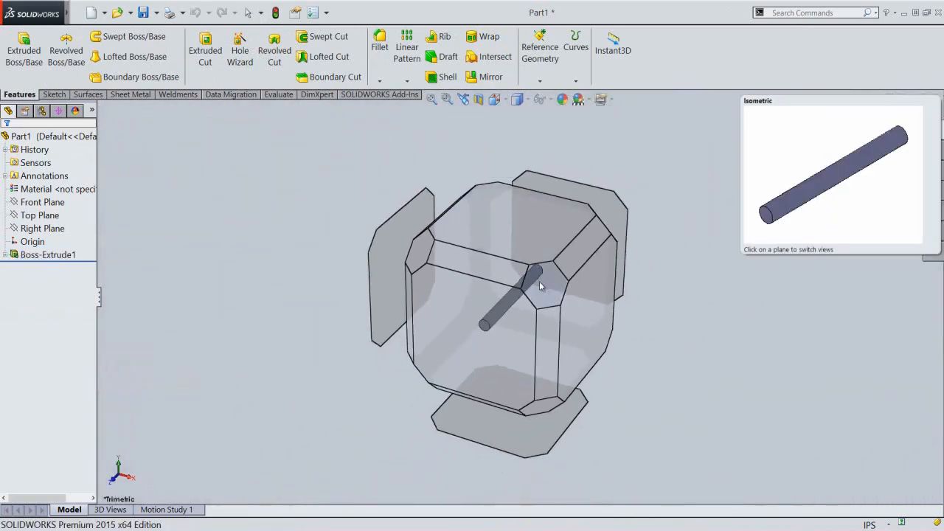
pyautogui.click(539, 284)
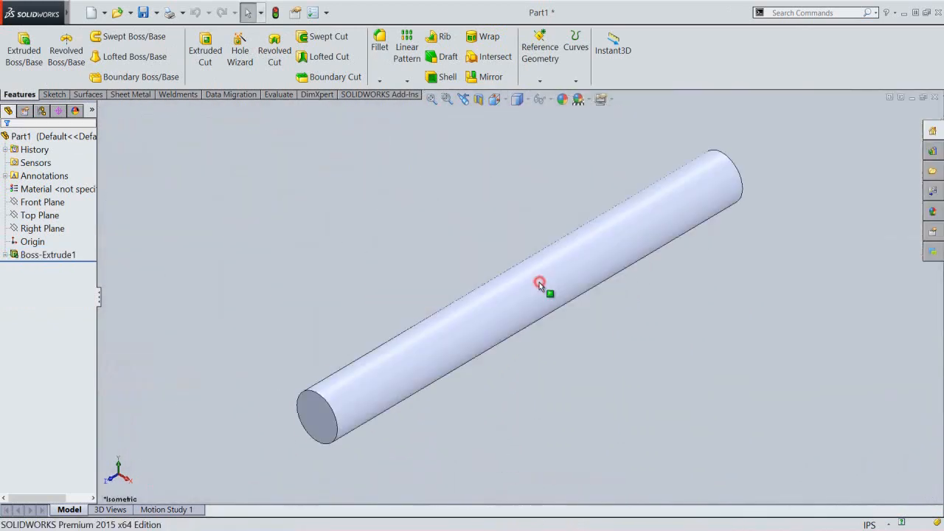
pyautogui.click(145, 13)
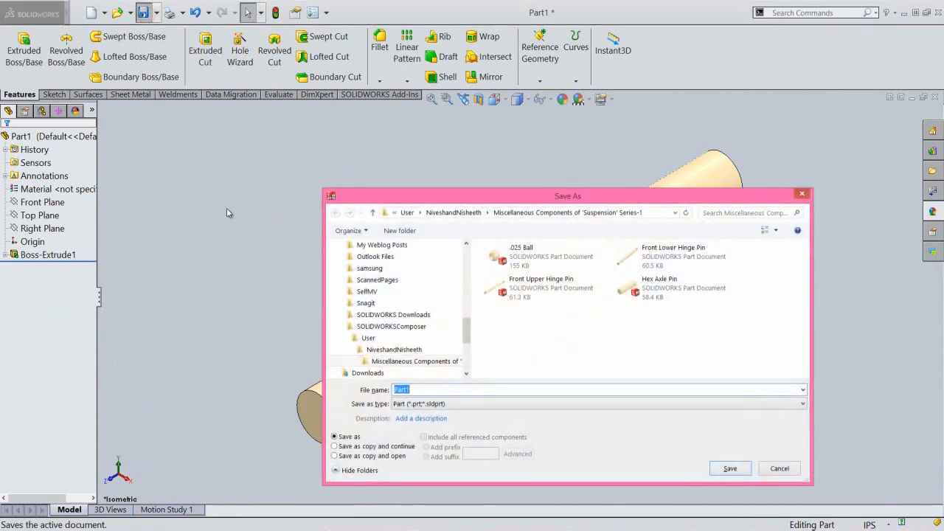
pyautogui.rightClick(425, 390)
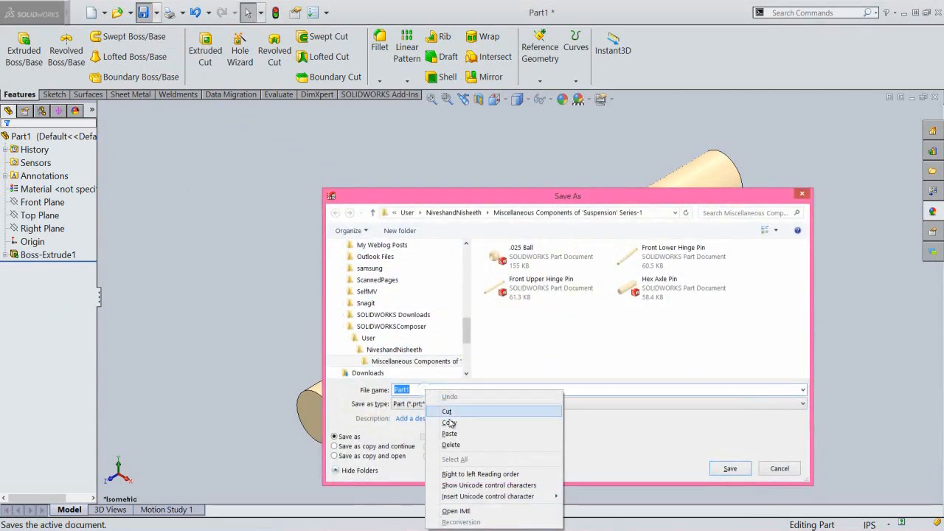
pyautogui.click(449, 434)
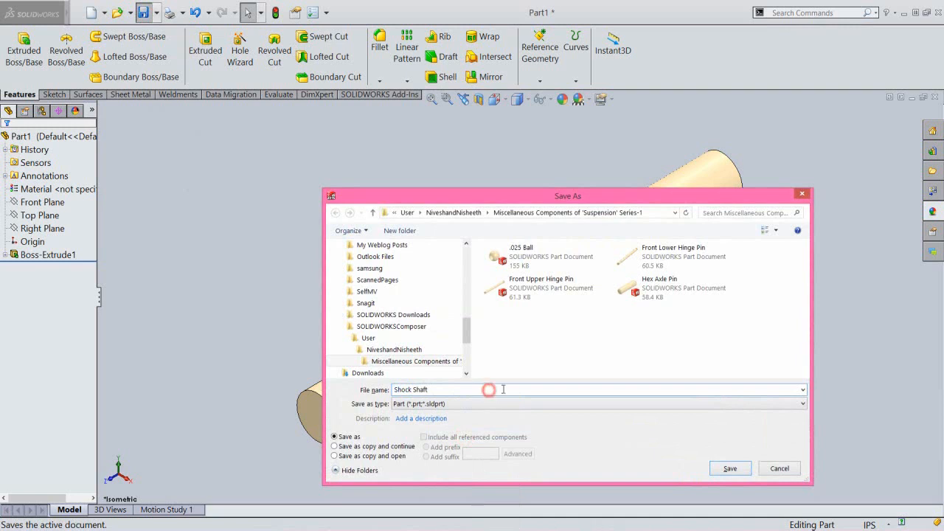
pyautogui.click(728, 472)
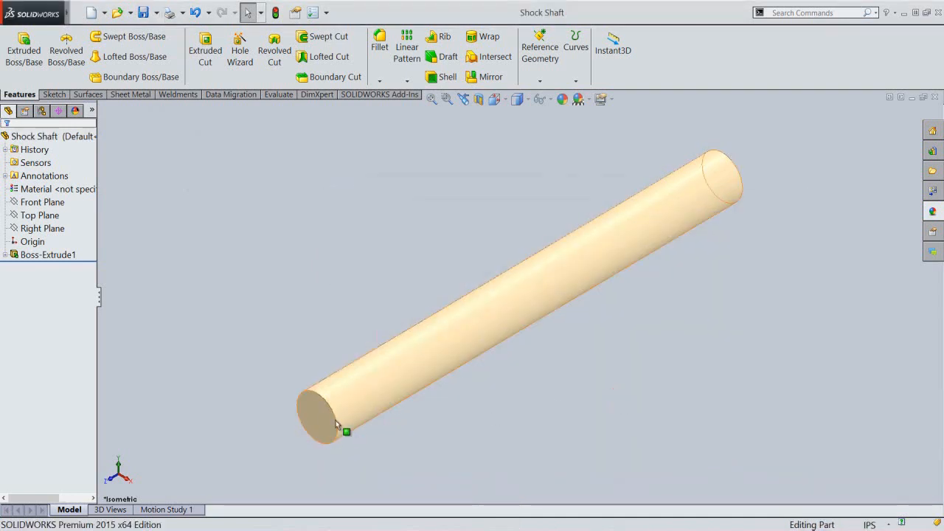
# Step: Start an extruded boss on the shaft's front end face and sketch a 0.112 in diameter circle centred on it
pyautogui.click(313, 413)
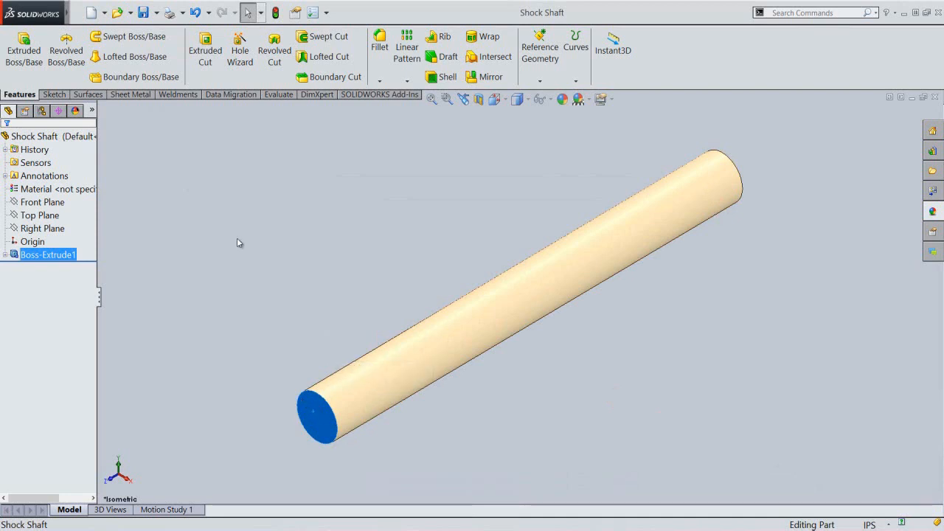
pyautogui.click(25, 64)
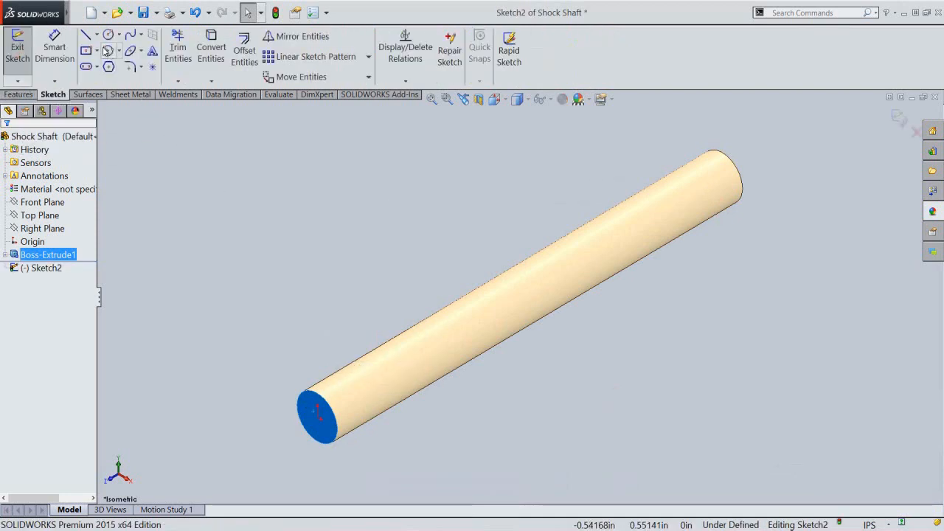
pyautogui.click(108, 36)
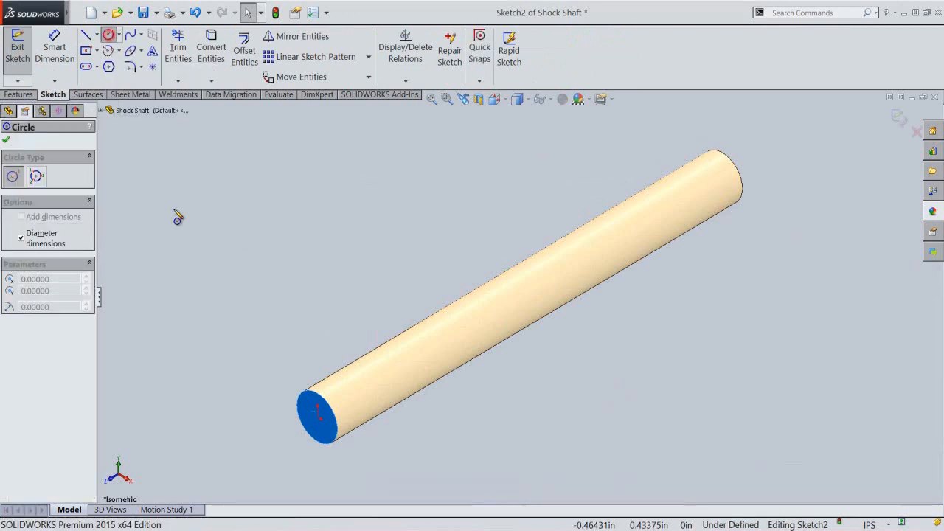
pyautogui.click(318, 417)
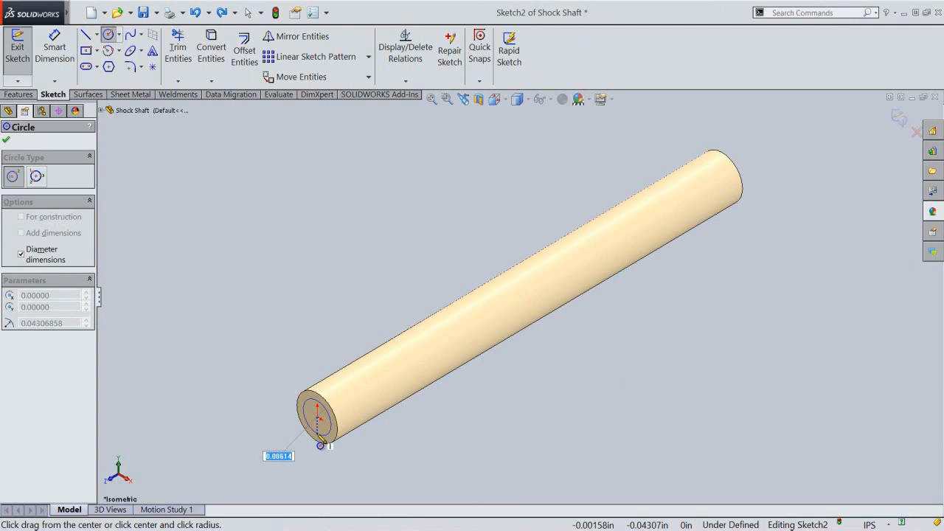
pyautogui.press('Return')
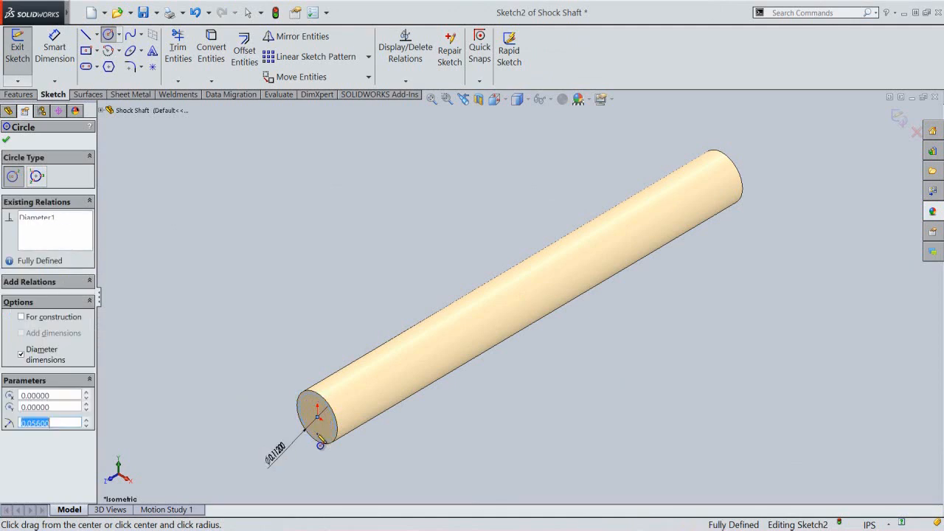
pyautogui.rightClick(467, 241)
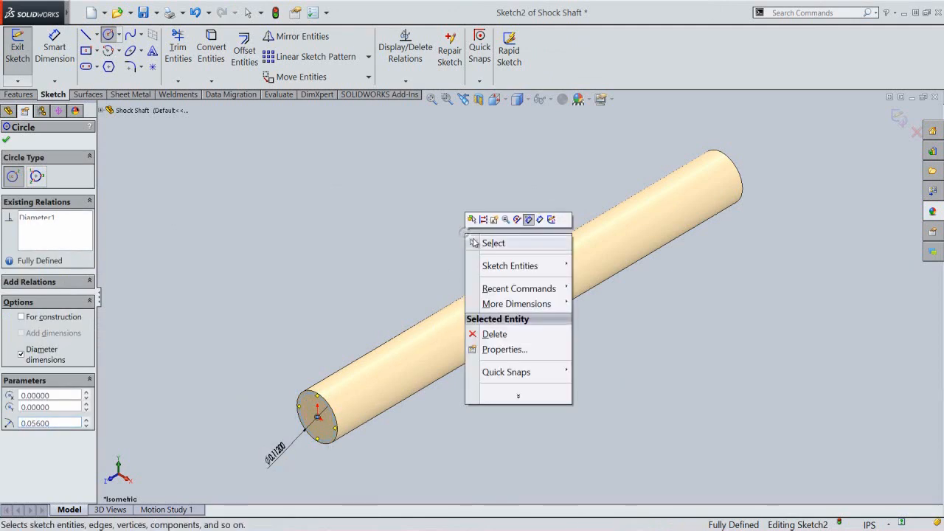
pyautogui.click(485, 243)
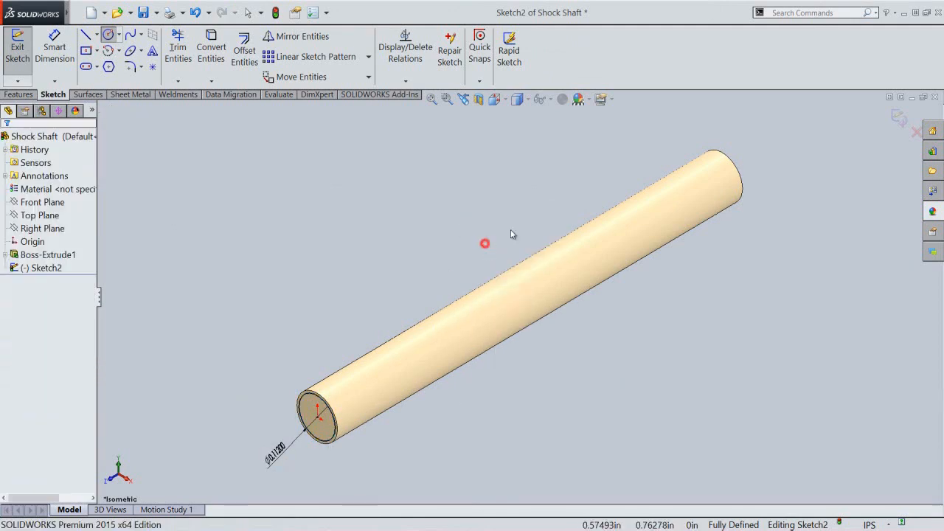
# Step: Extrude the end-face circle outward as a 0.225 in blind boss merged with the shaft, and save the part
pyautogui.click(899, 123)
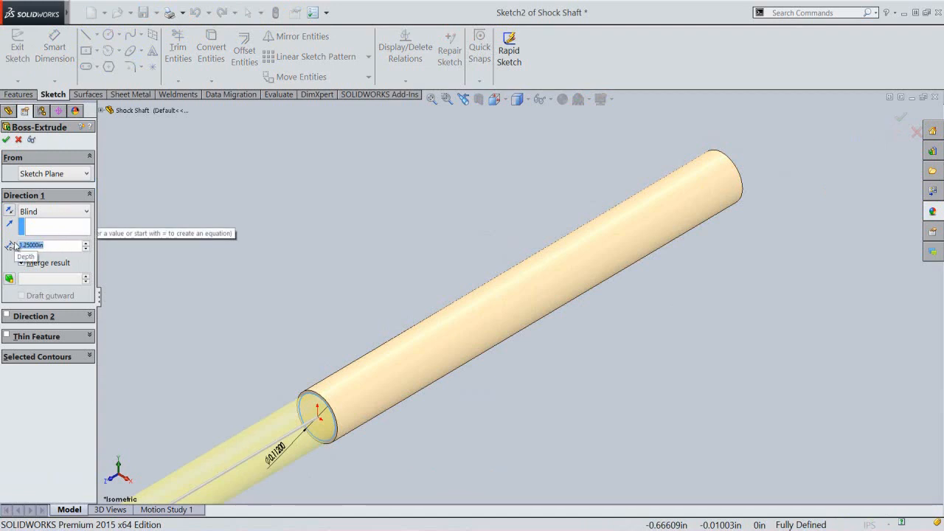
pyautogui.write('225')
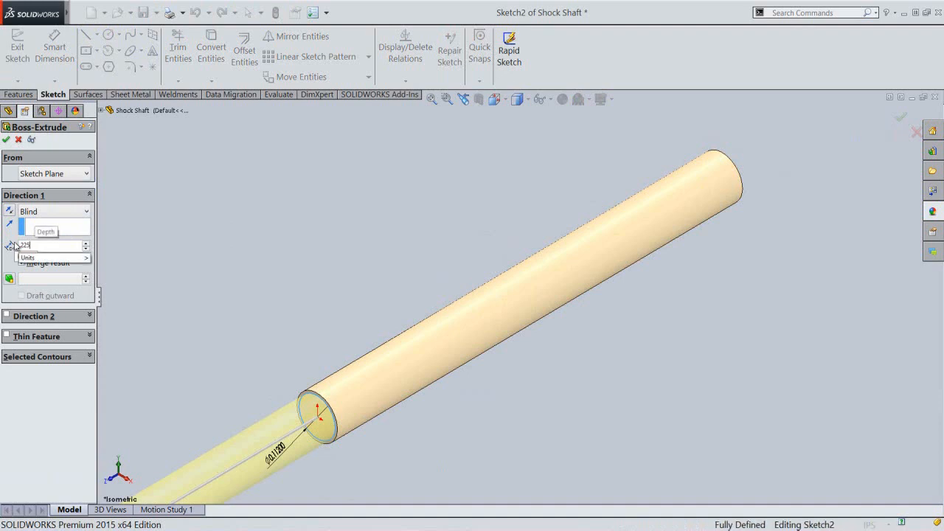
pyautogui.press('Return')
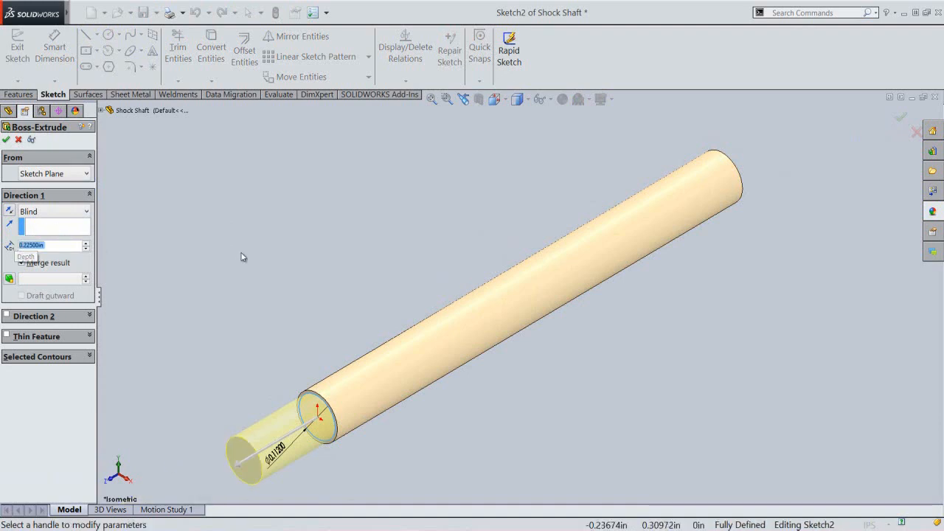
pyautogui.rightClick(246, 207)
pyautogui.click(267, 224)
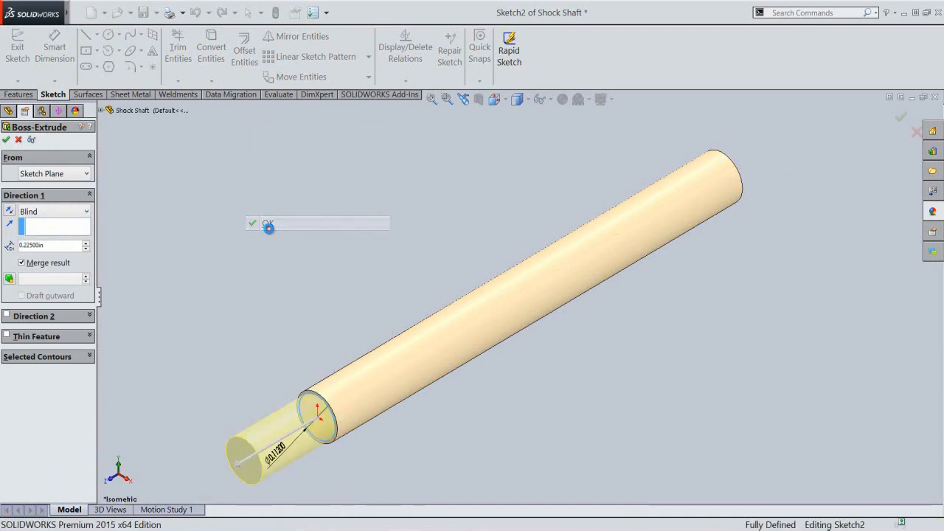
pyautogui.click(269, 230)
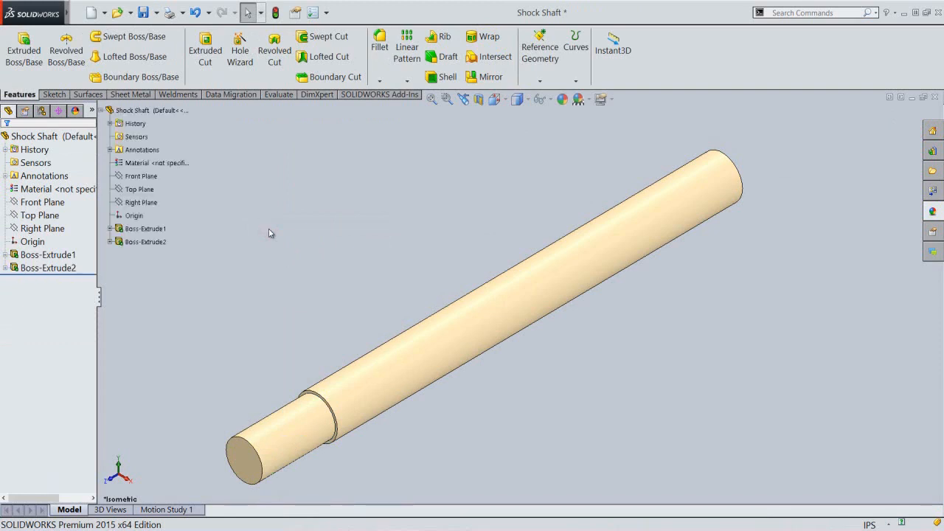
pyautogui.click(143, 13)
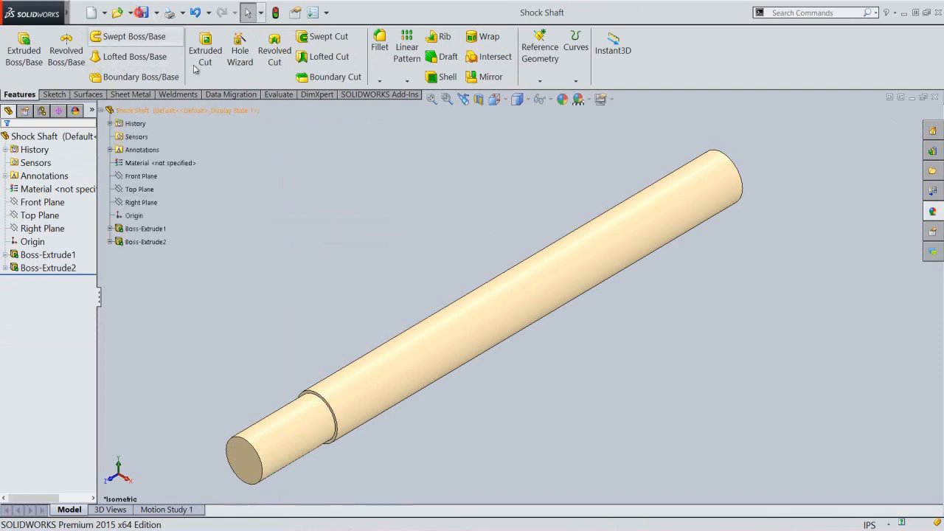
# Step: Create a reference plane offset 0.032 in inward from the shaft's full-diameter end face, using the flipped offset direction
pyautogui.click(275, 210)
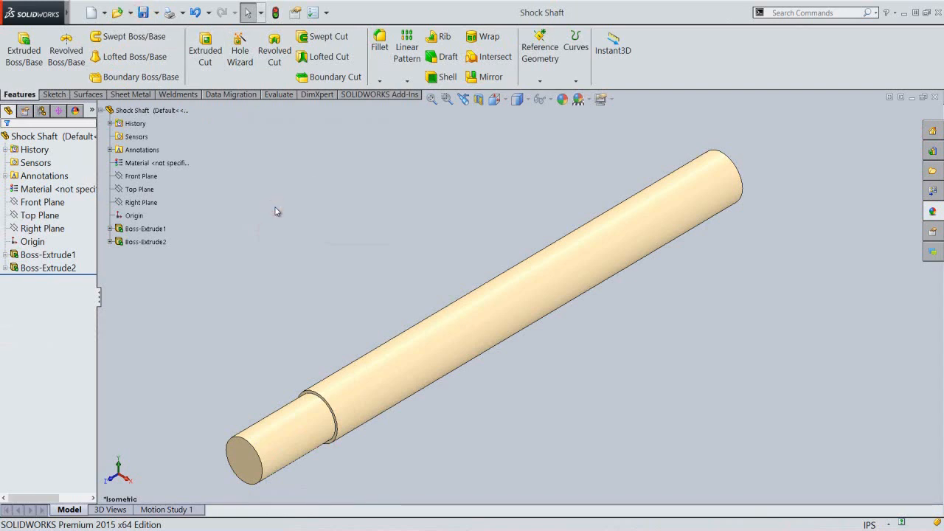
pyautogui.click(312, 182)
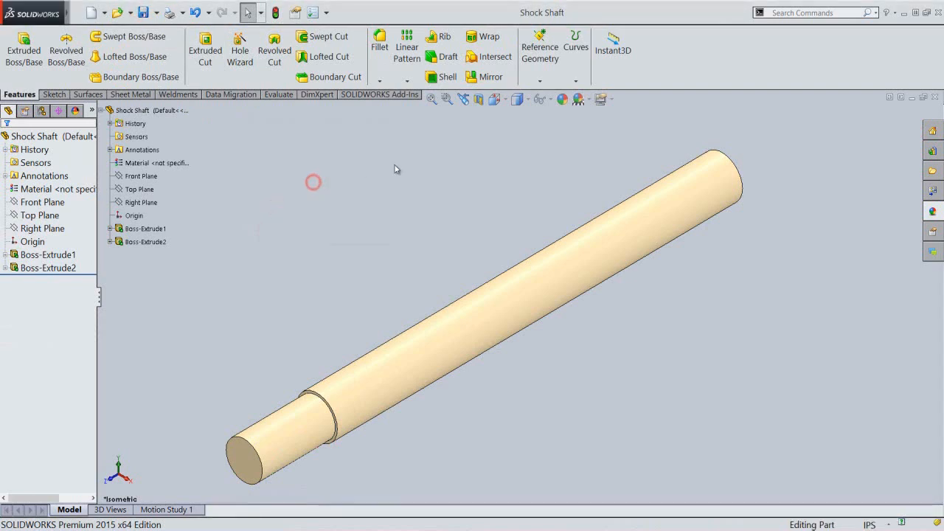
pyautogui.click(539, 82)
pyautogui.click(546, 96)
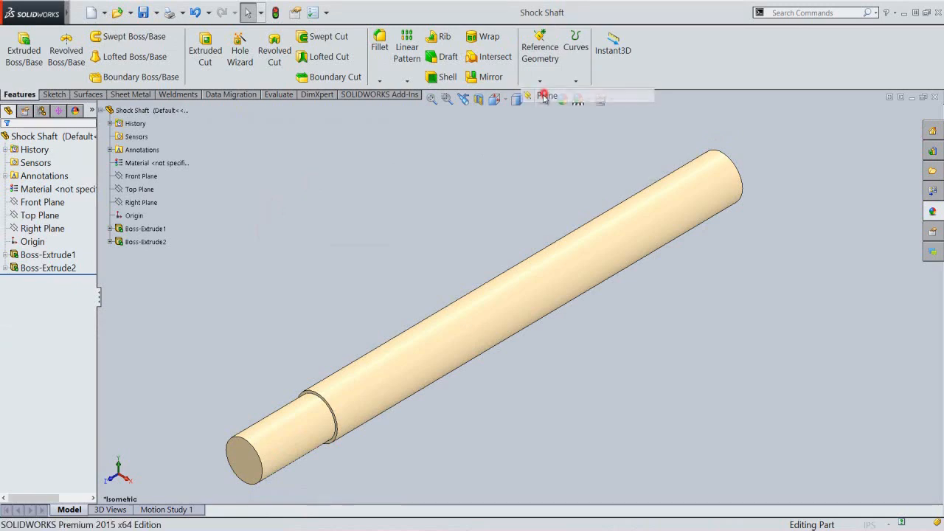
pyautogui.click(505, 102)
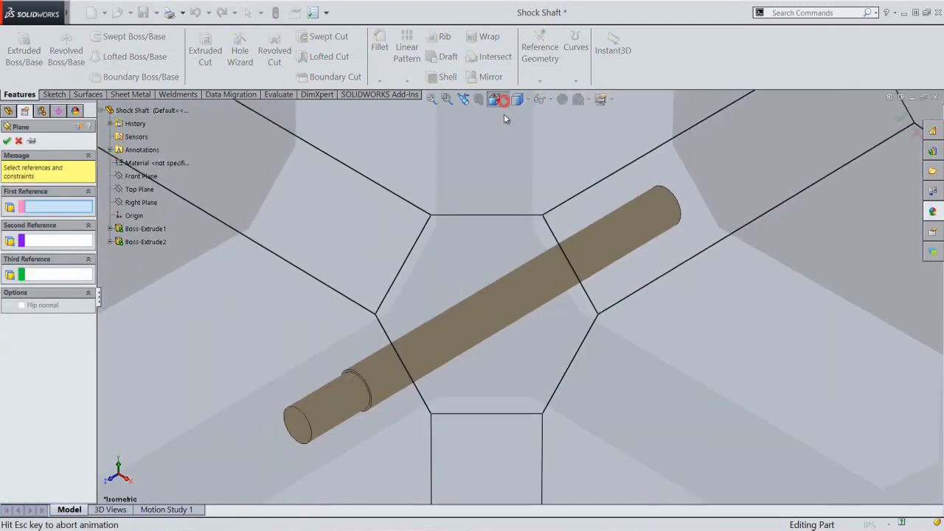
pyautogui.click(606, 240)
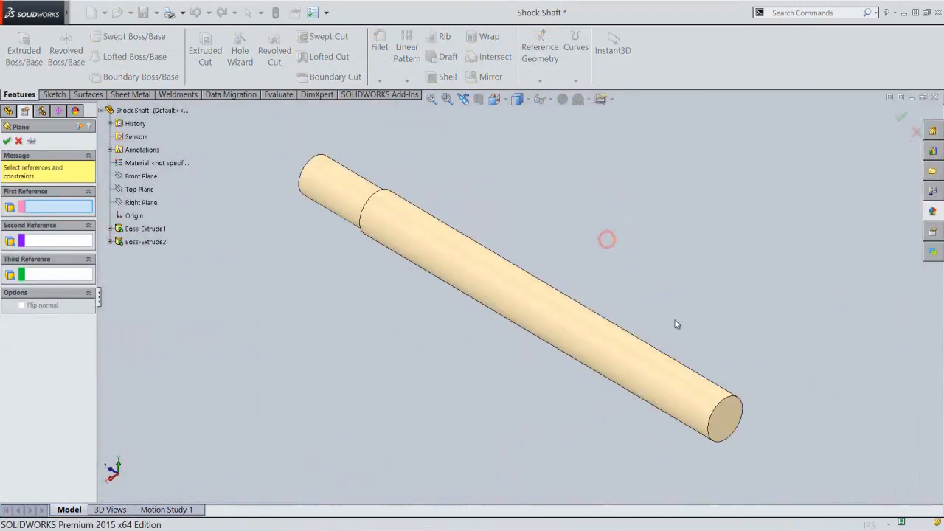
pyautogui.click(730, 418)
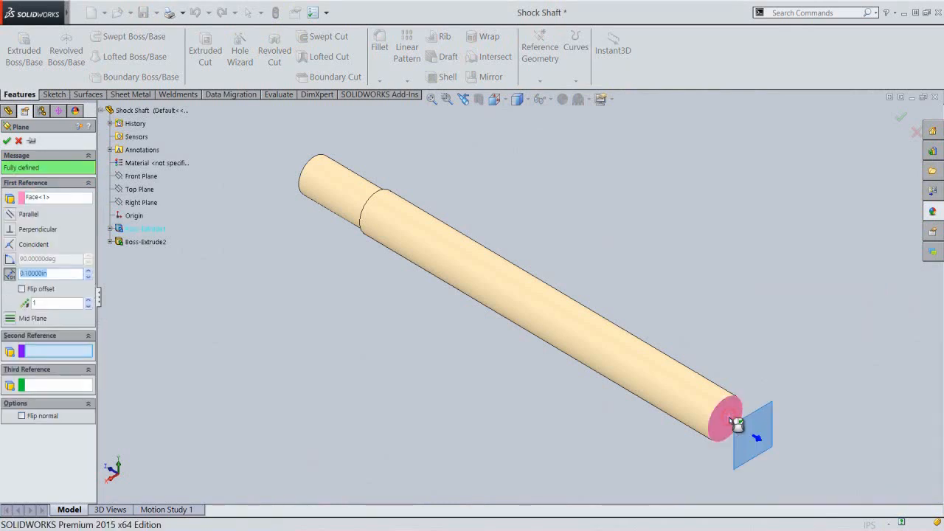
pyautogui.click(22, 292)
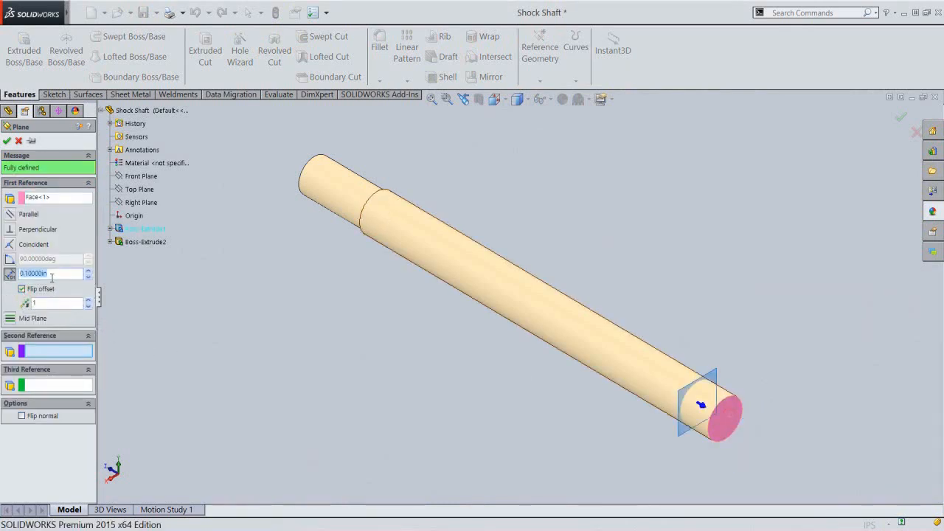
pyautogui.write('032')
pyautogui.click(163, 293)
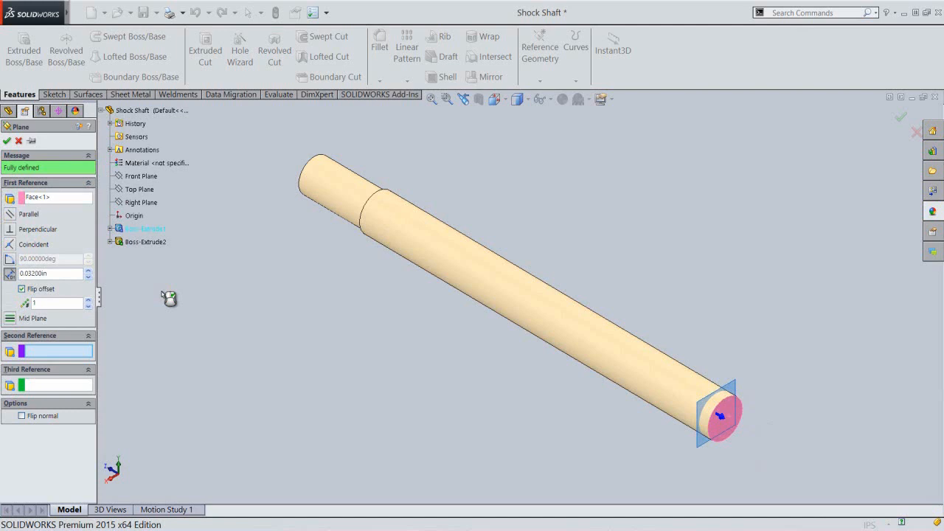
pyautogui.rightClick(164, 296)
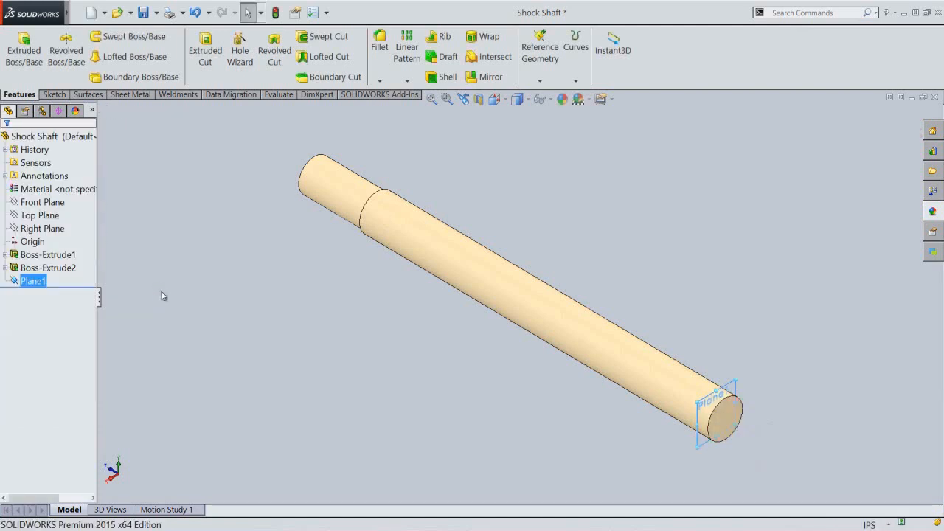
pyautogui.click(163, 296)
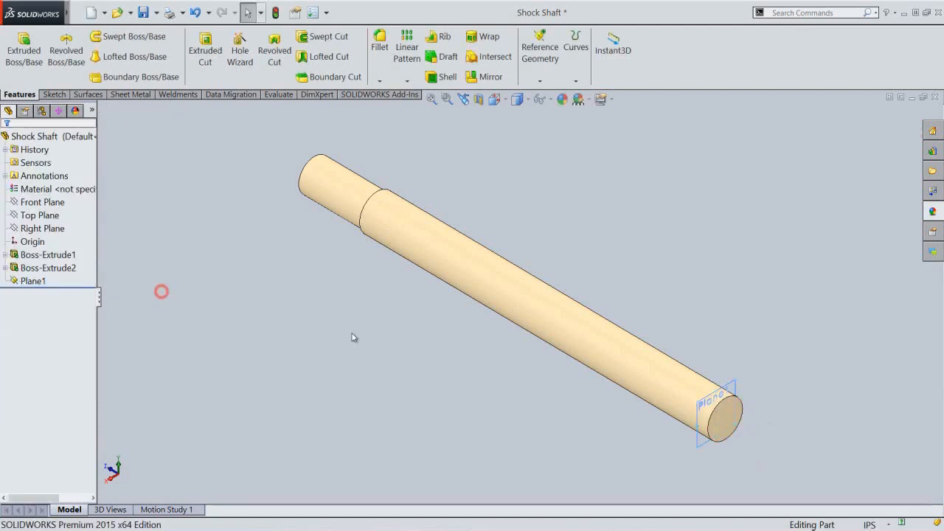
# Step: Sketch on the new offset plane by converting the reduced end's circular edge and the shaft's shoulder edge into two concentric circles
pyautogui.click(732, 389)
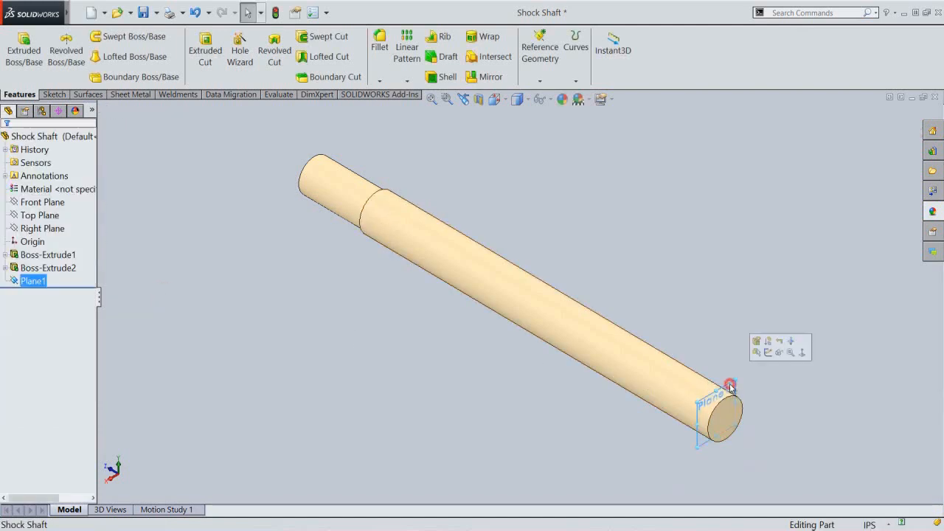
pyautogui.click(768, 353)
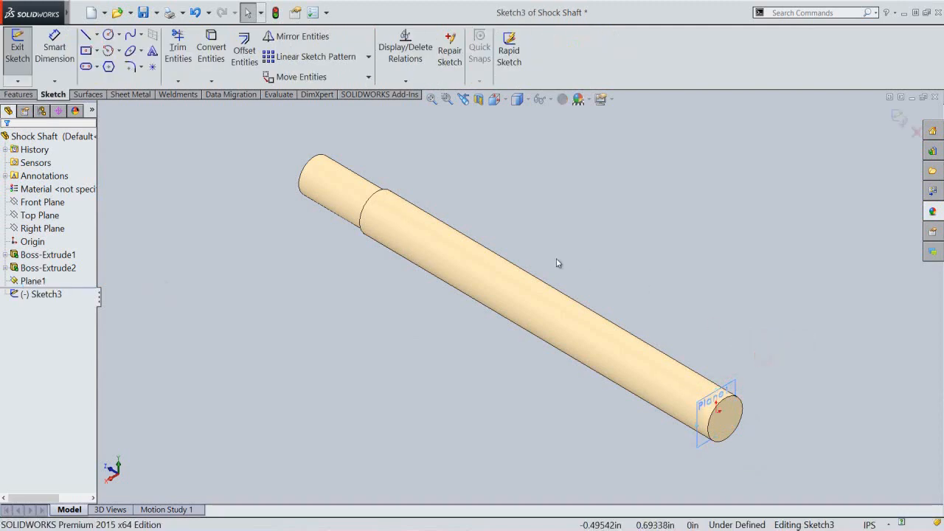
pyautogui.click(209, 44)
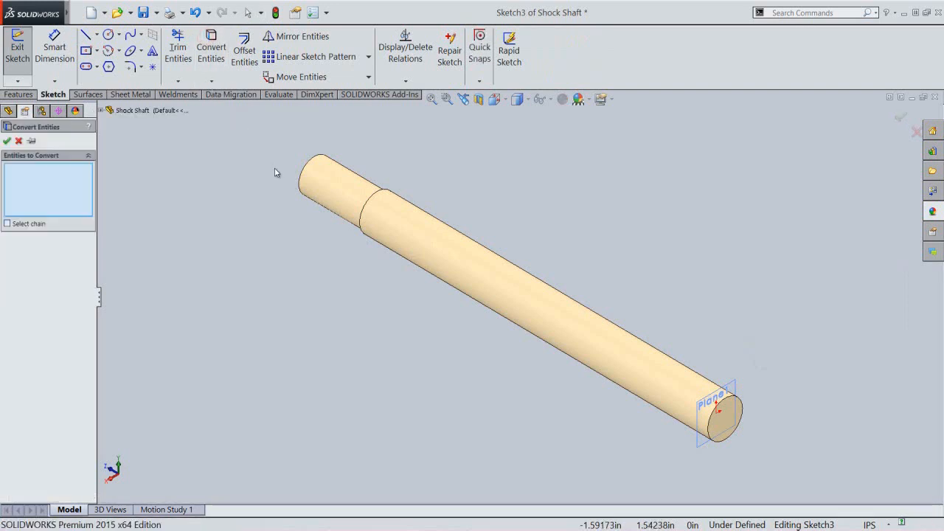
pyautogui.click(302, 180)
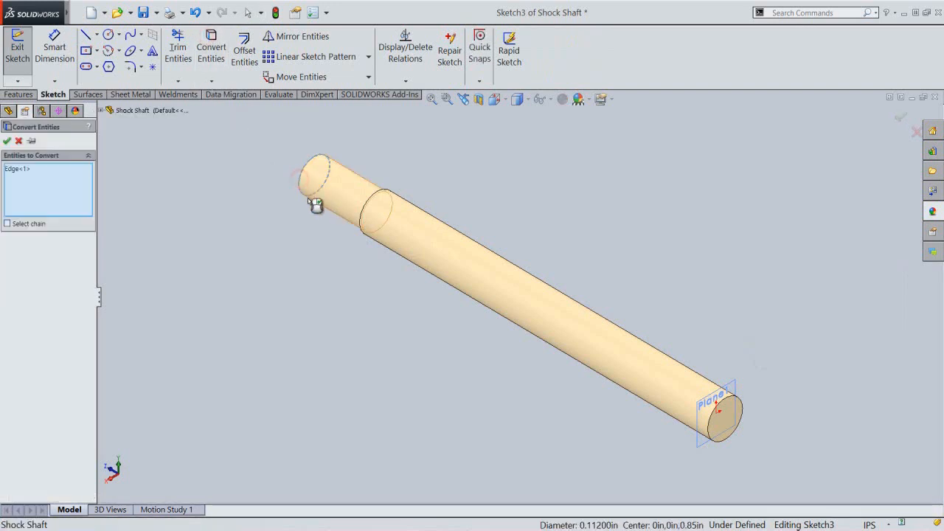
pyautogui.click(380, 202)
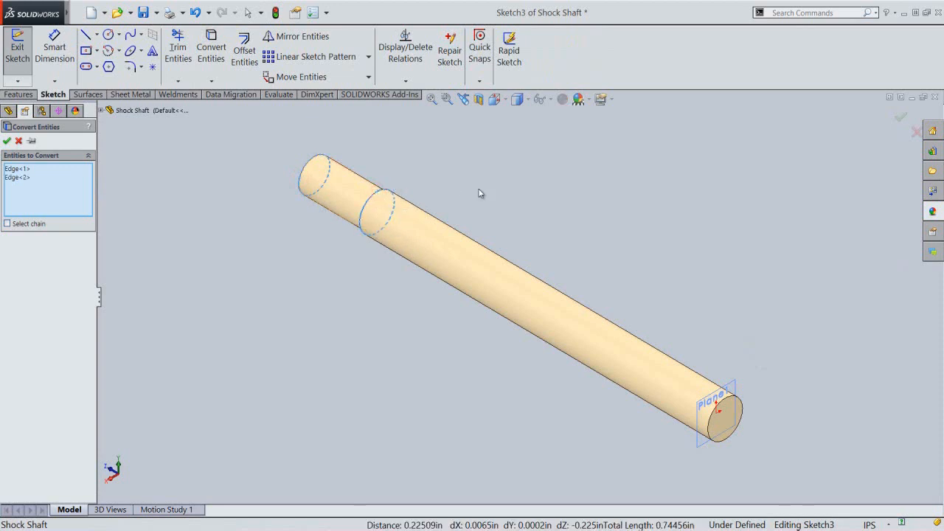
pyautogui.rightClick(479, 192)
pyautogui.click(508, 253)
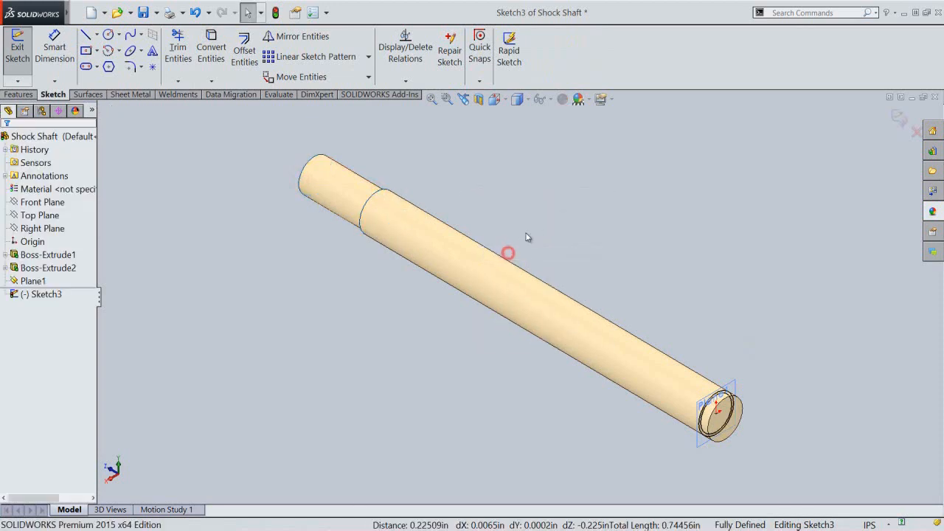
pyautogui.click(899, 119)
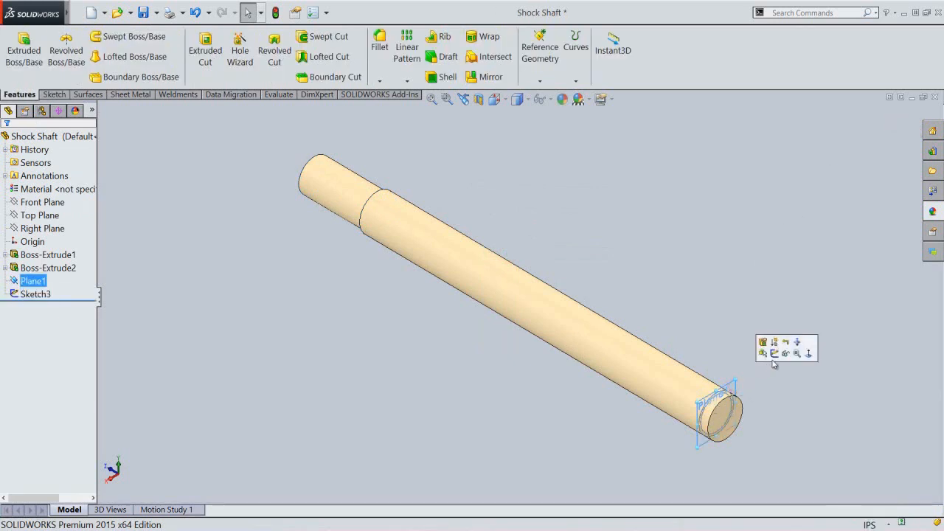
# Step: Hide the offset reference plane near the shaft's full-diameter end
pyautogui.click(781, 356)
pyautogui.scroll(-3, 723, 427)
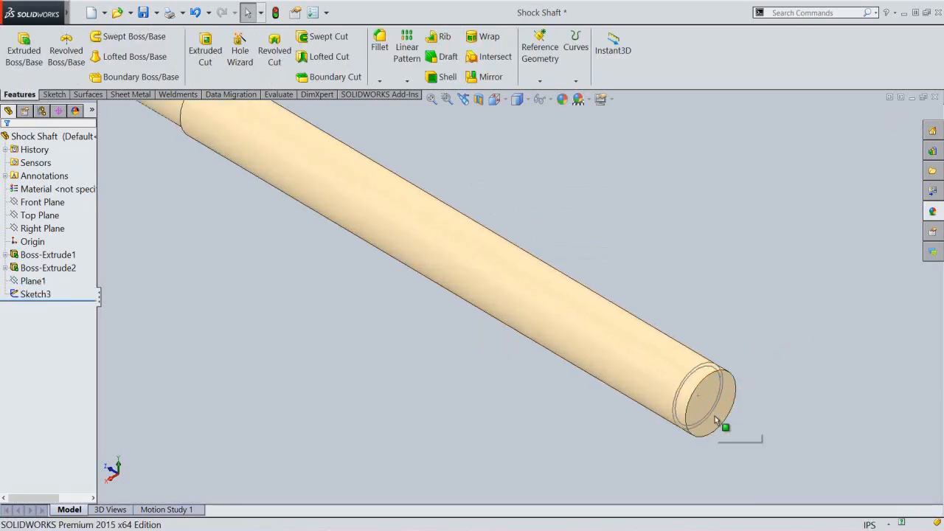
pyautogui.click(413, 208)
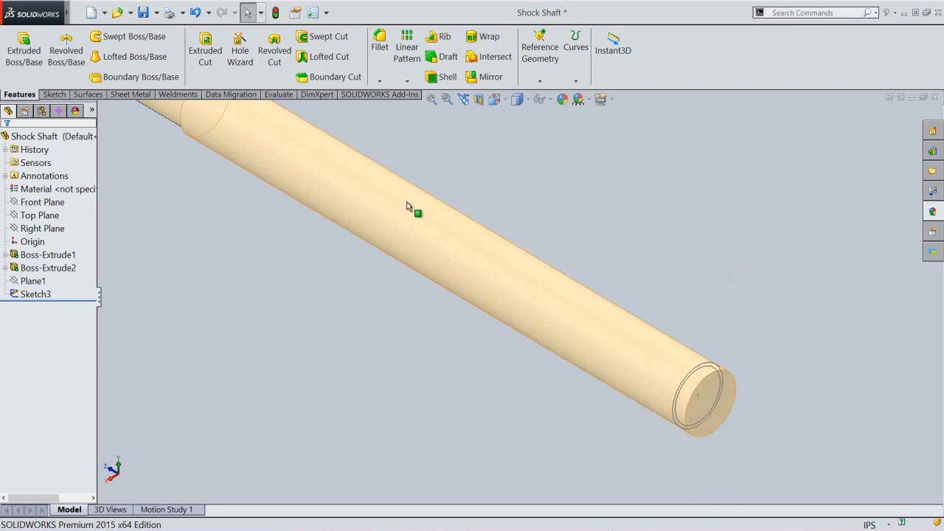
# Step: Cut a retaining groove by extruding the ring between the two converted circles as a 0.015 in blind cut
pyautogui.click(207, 59)
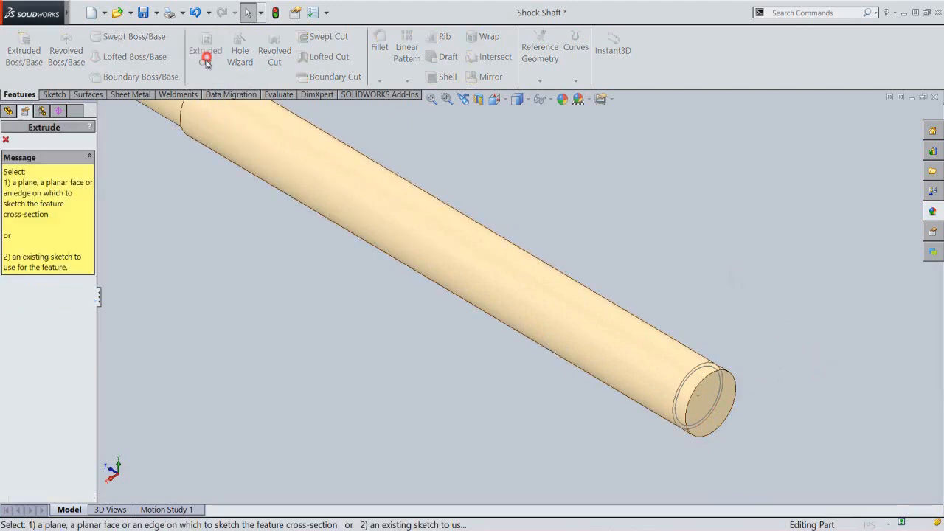
pyautogui.click(704, 361)
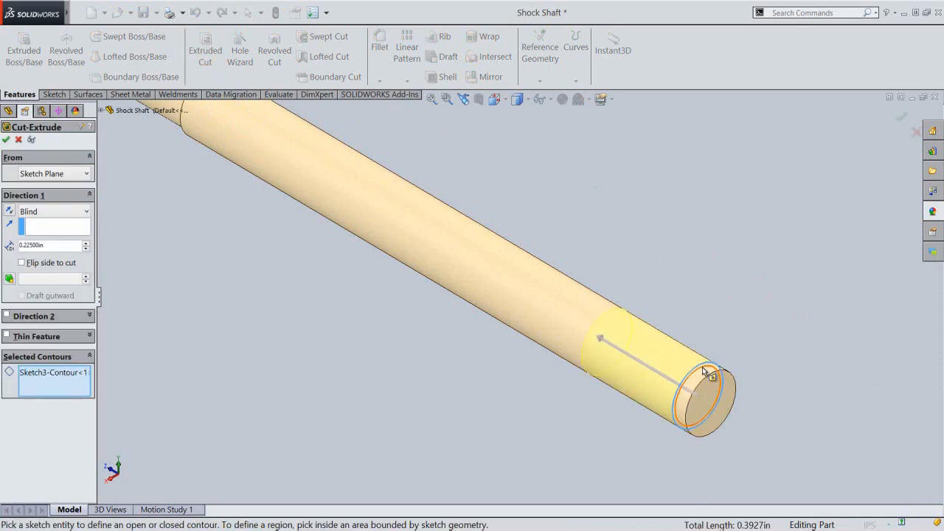
pyautogui.click(721, 358)
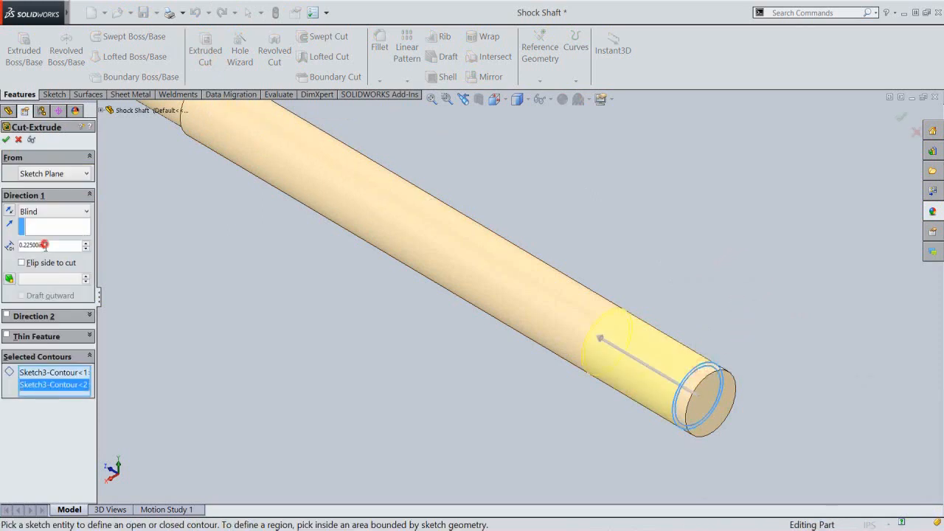
pyautogui.moveTo(48, 247); pyautogui.dragTo(19, 244)
pyautogui.write('.315')
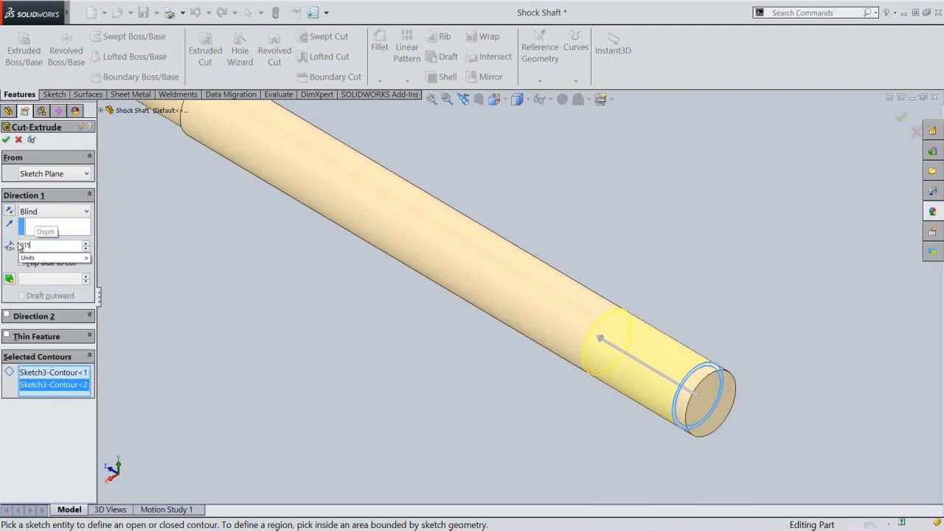
pyautogui.moveTo(51, 257)
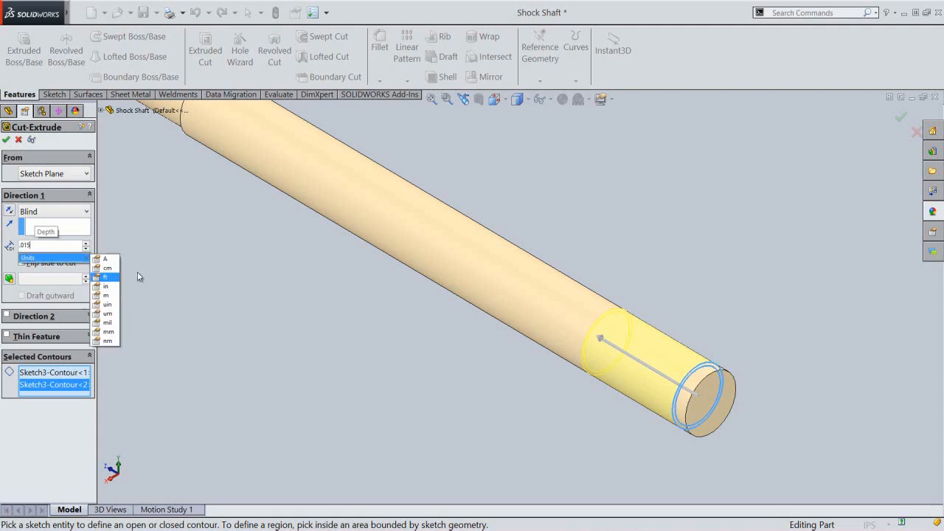
pyautogui.click(163, 211)
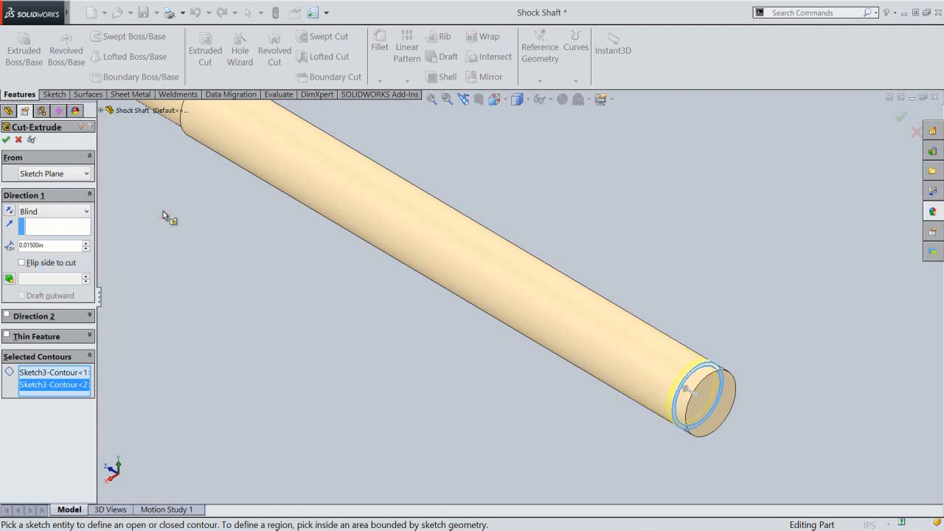
pyautogui.rightClick(163, 211)
pyautogui.click(186, 177)
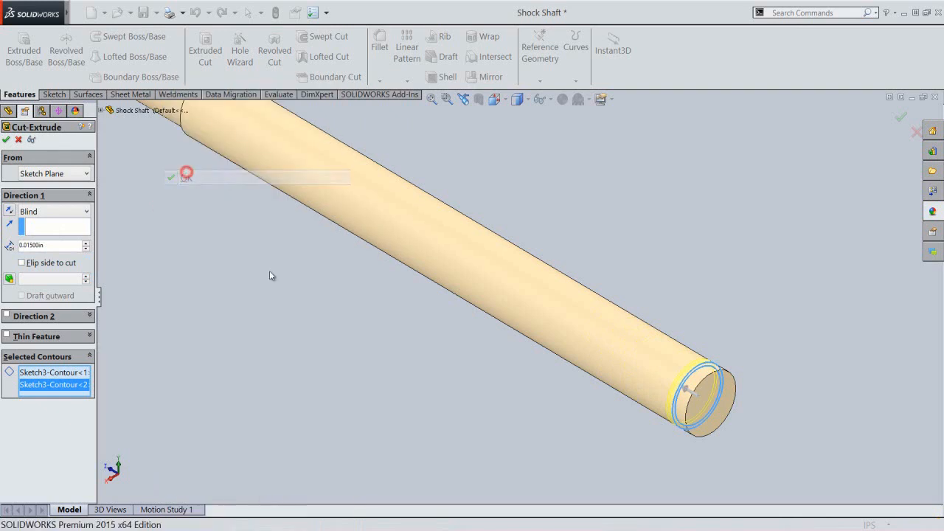
pyautogui.scroll(-1, 685, 390)
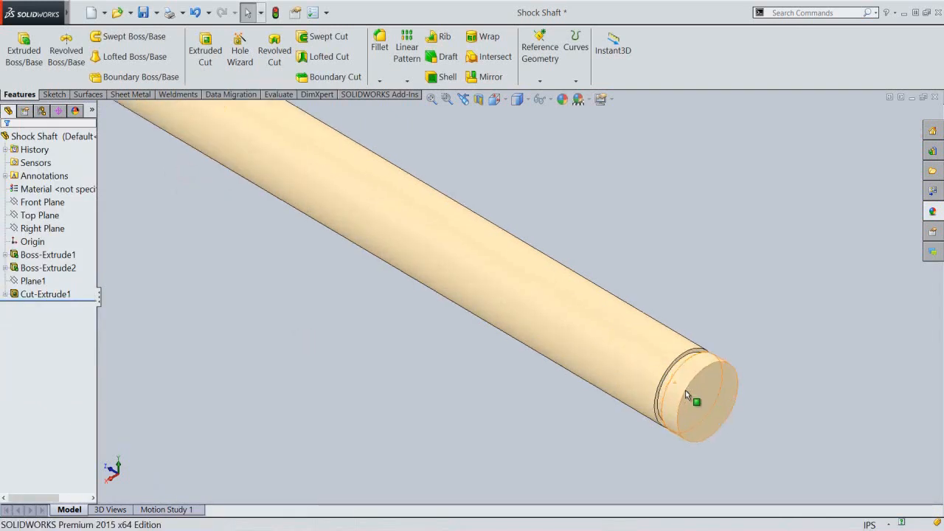
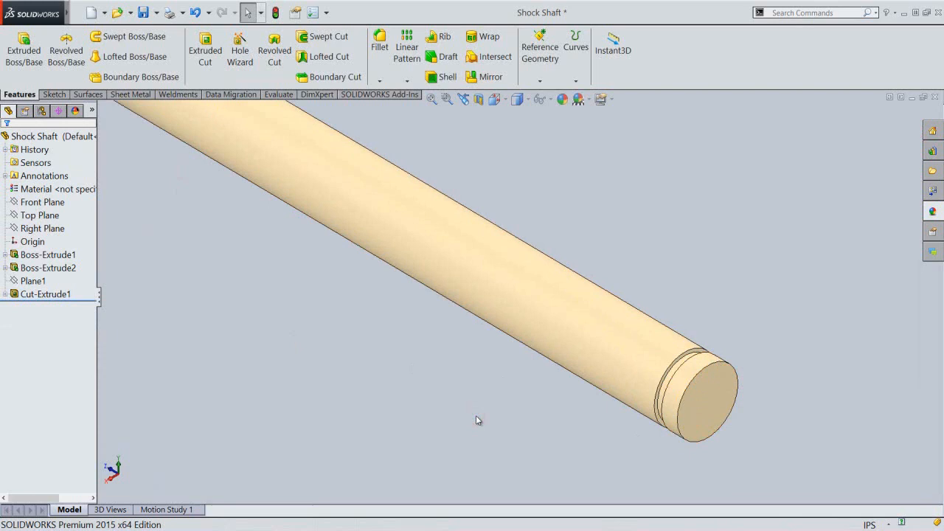
# Step: Create a reference plane offset 3/32 in from the groove's ring-shaped side wall, flipped to lie farther from the shaft's grooved end
pyautogui.click(540, 85)
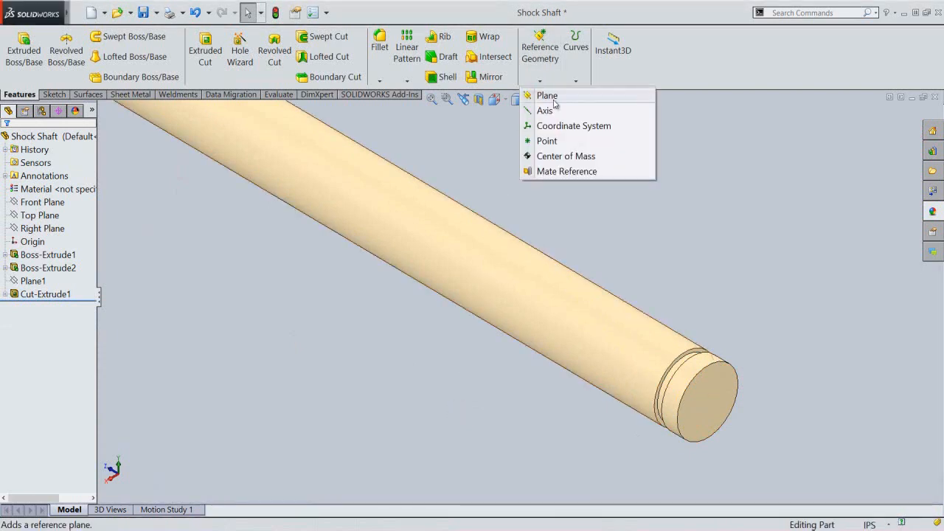
pyautogui.click(552, 96)
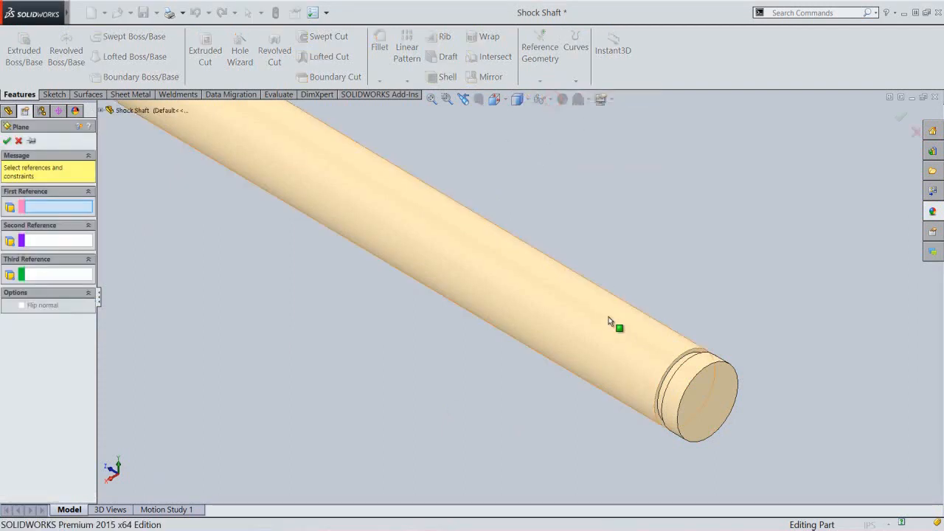
pyautogui.scroll(-3, 692, 376)
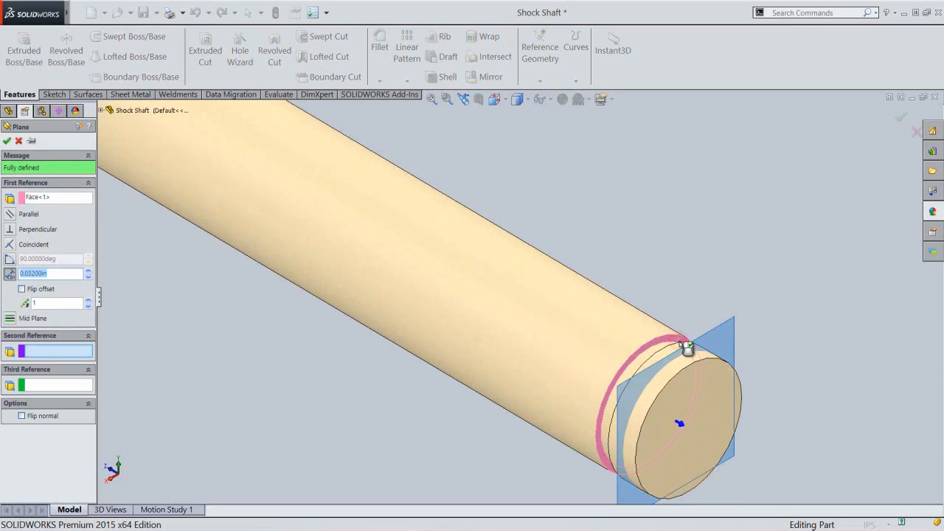
pyautogui.click(22, 290)
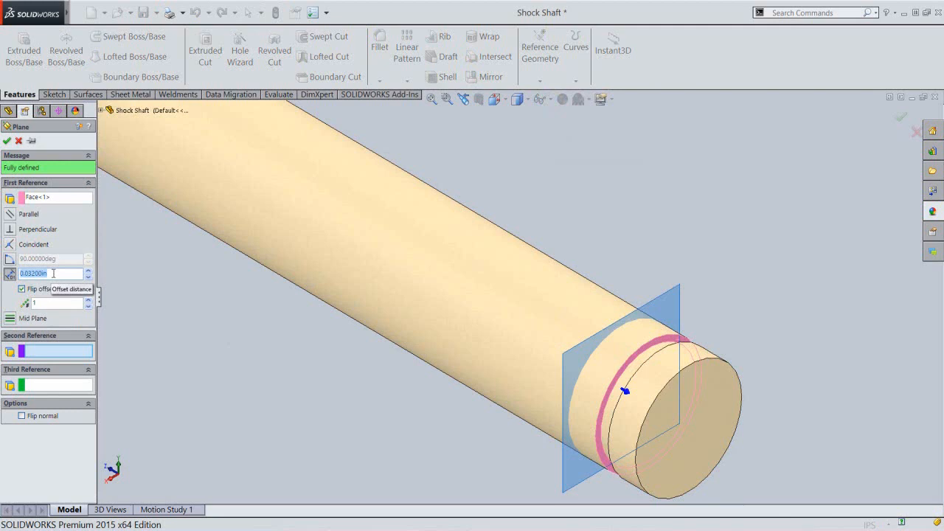
pyautogui.write('3/32')
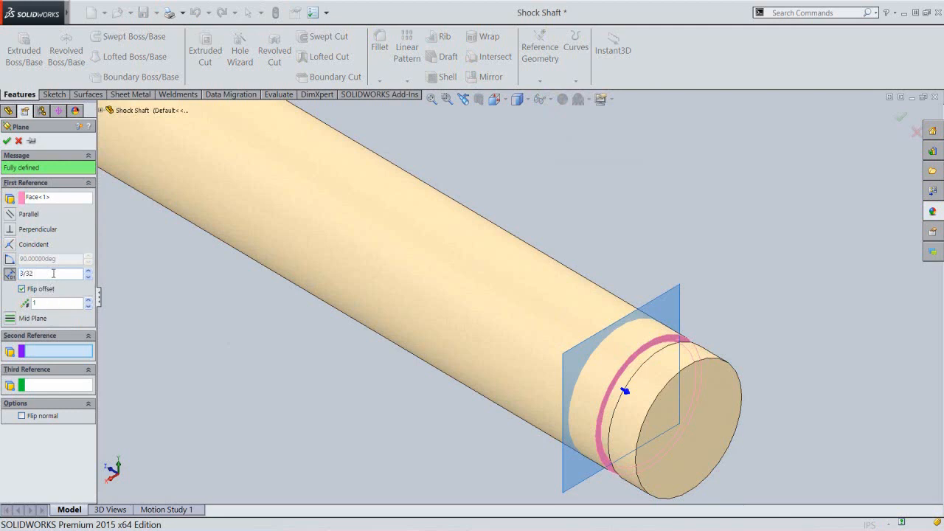
pyautogui.press('Return')
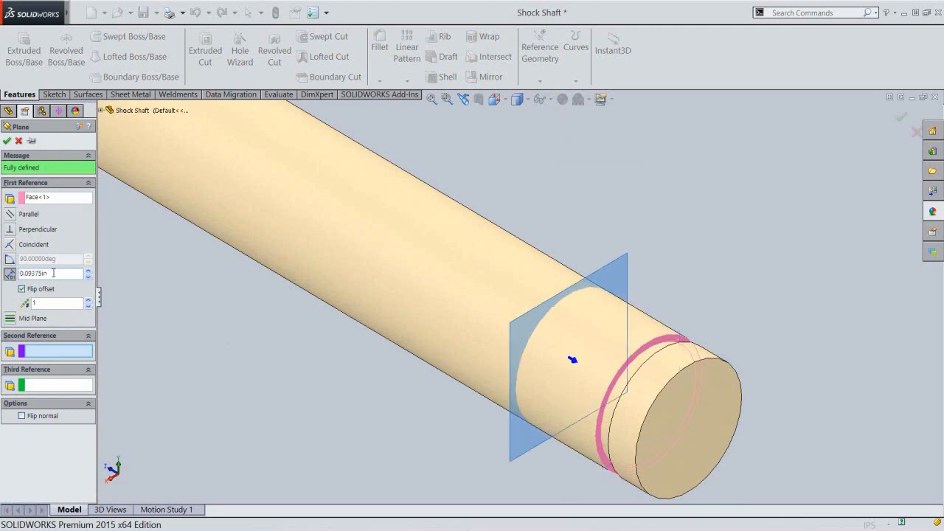
pyautogui.rightClick(163, 323)
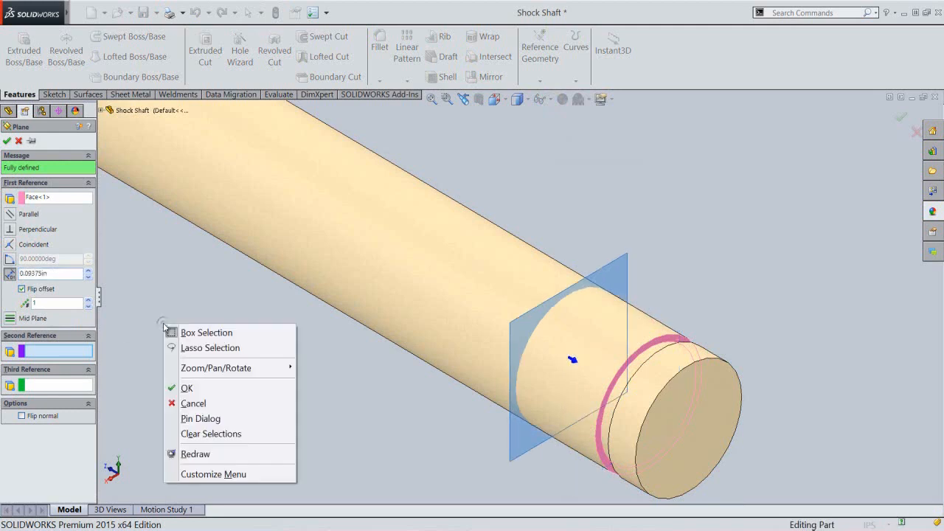
pyautogui.click(188, 388)
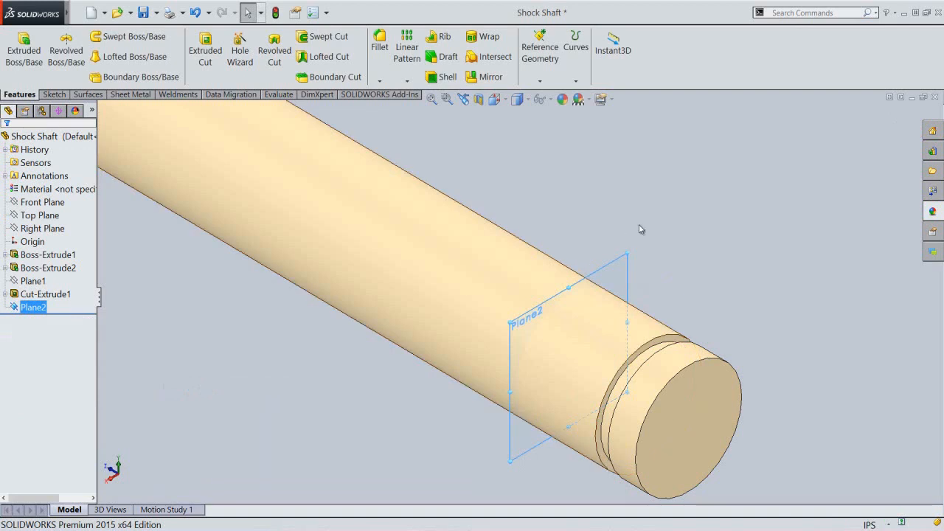
# Step: Sketch on the new offset plane by converting the existing groove's inner and outer circular edges into two concentric circles
pyautogui.rightClick(620, 267)
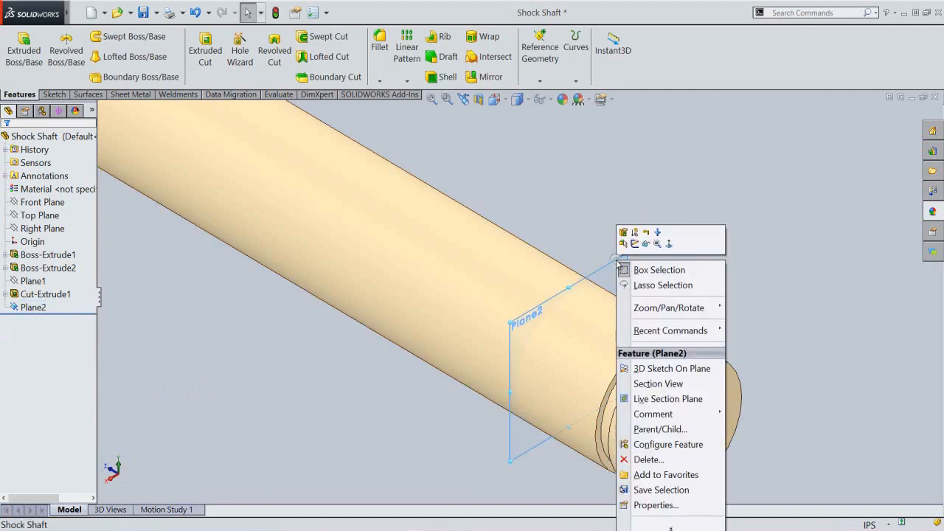
pyautogui.click(635, 244)
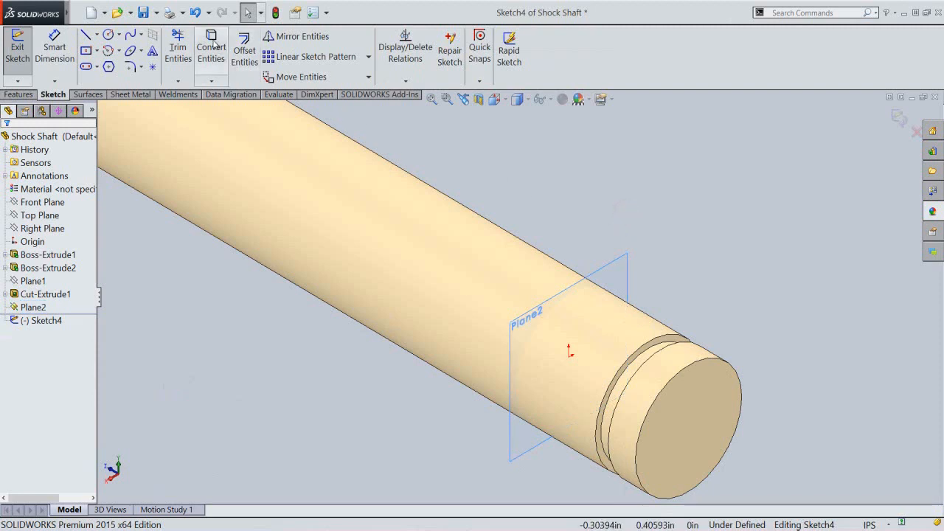
pyautogui.click(213, 45)
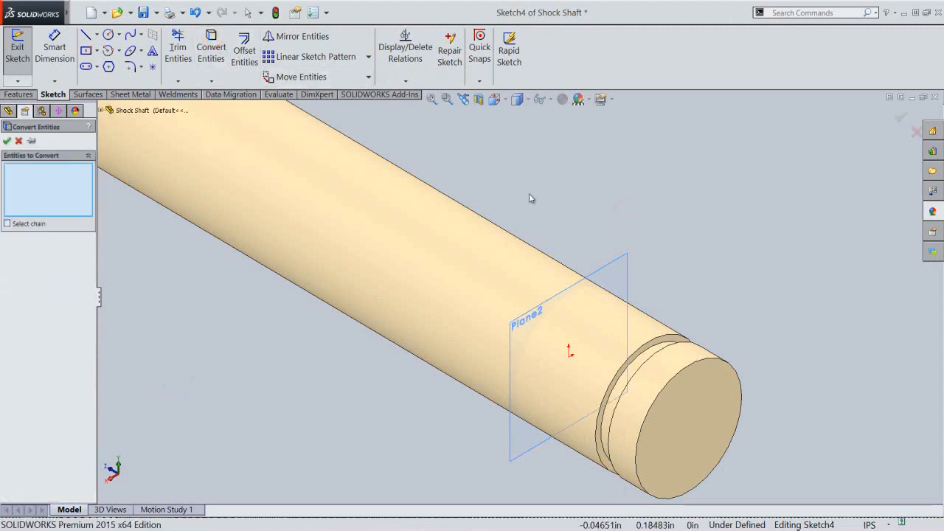
pyautogui.click(665, 342)
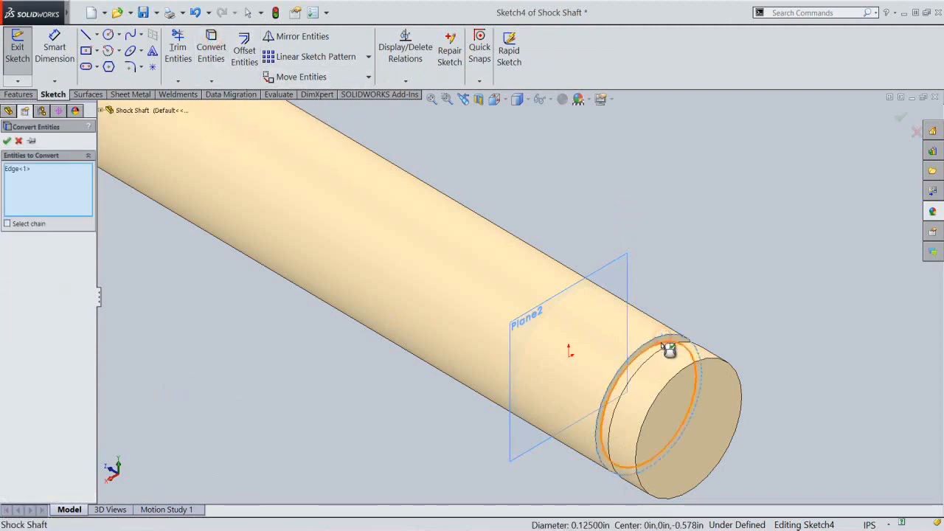
pyautogui.click(668, 351)
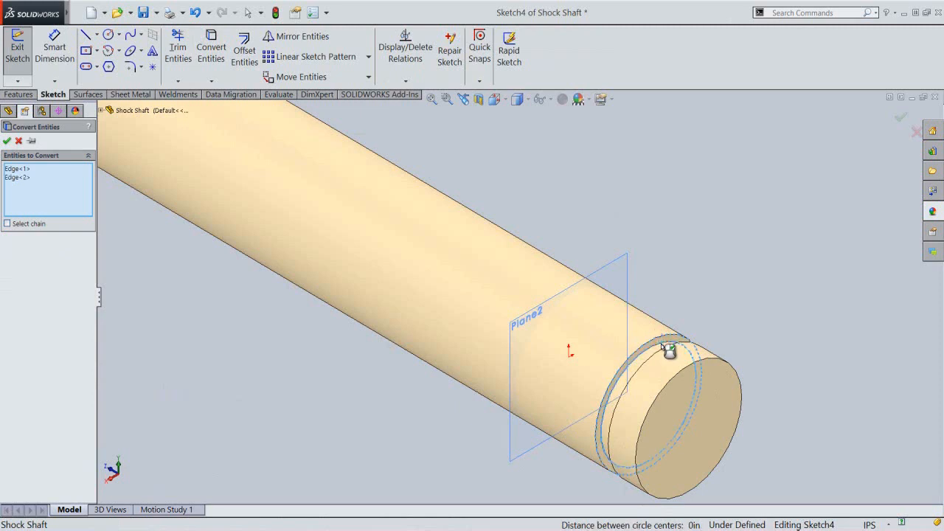
pyautogui.press('Return')
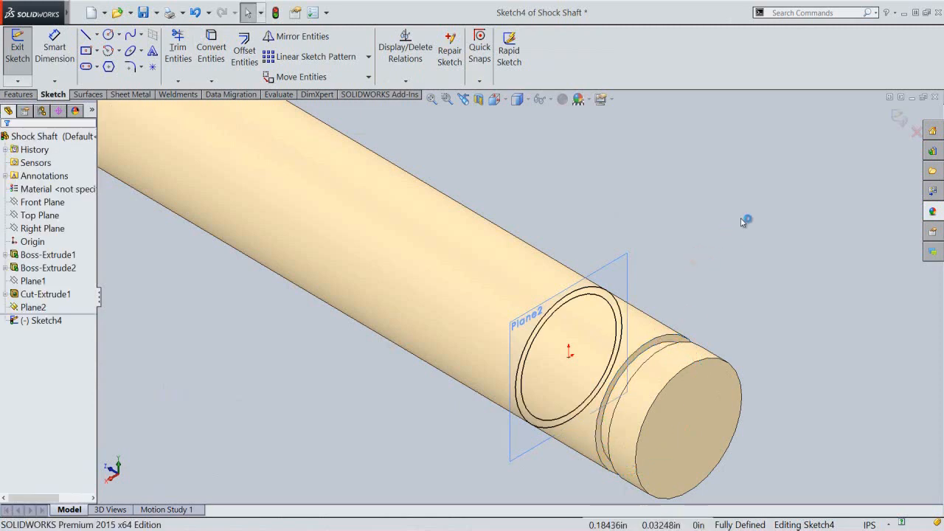
pyautogui.click(898, 118)
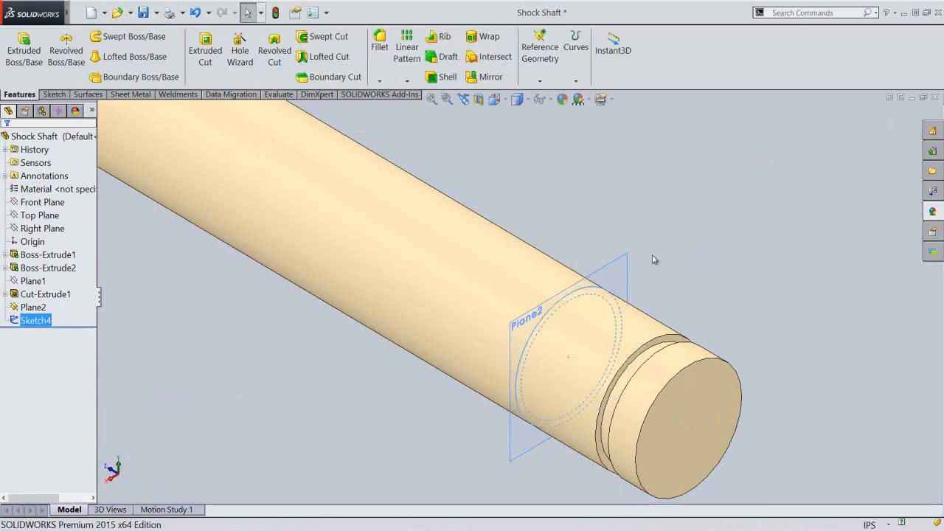
# Step: Hide the new offset plane and cut a second groove by extruding the ring between the converted circles as a 0.015 in blind cut
pyautogui.rightClick(627, 263)
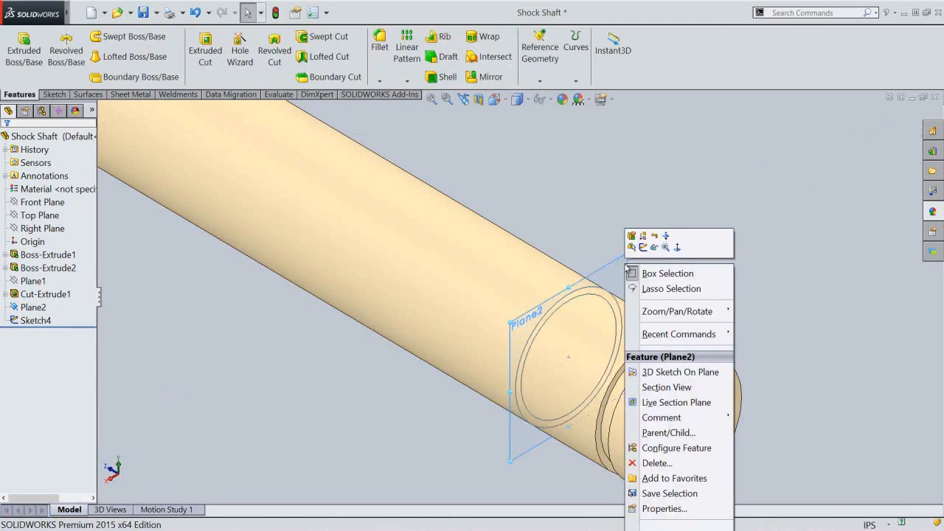
pyautogui.click(655, 248)
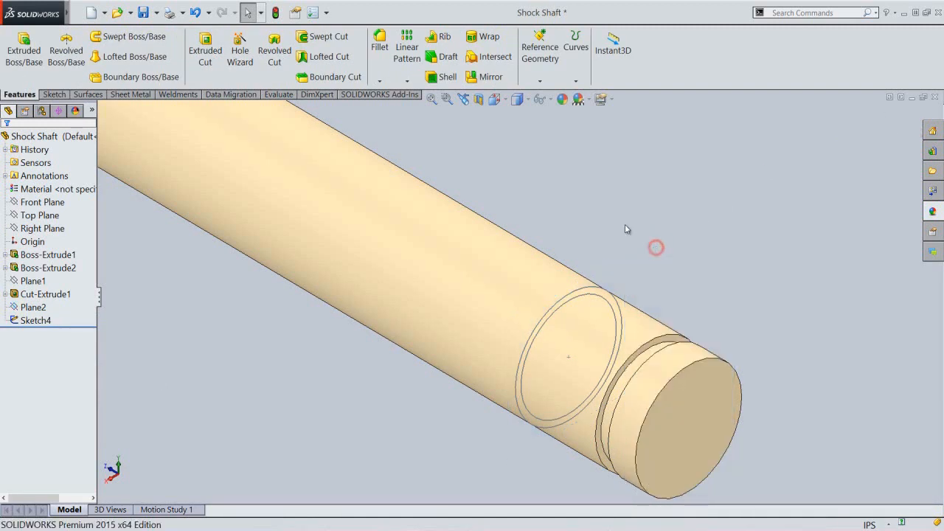
pyautogui.click(199, 68)
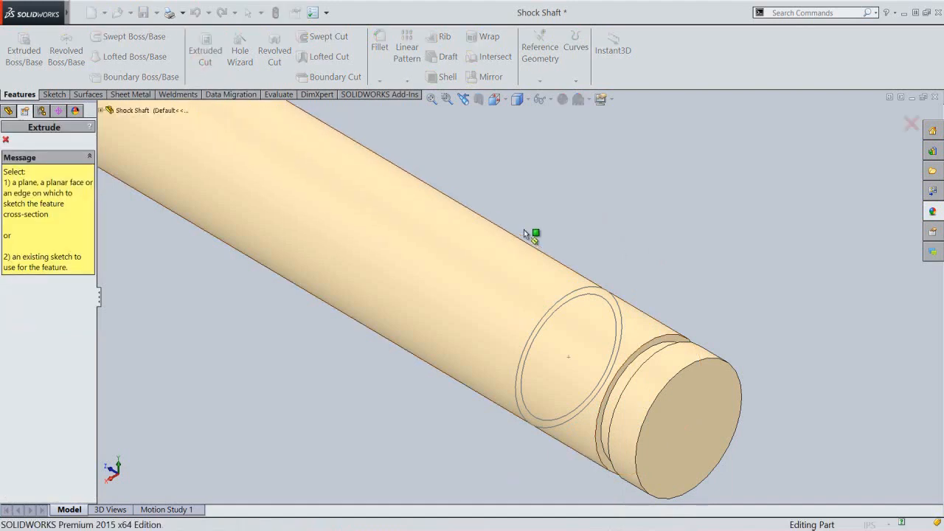
pyautogui.click(580, 290)
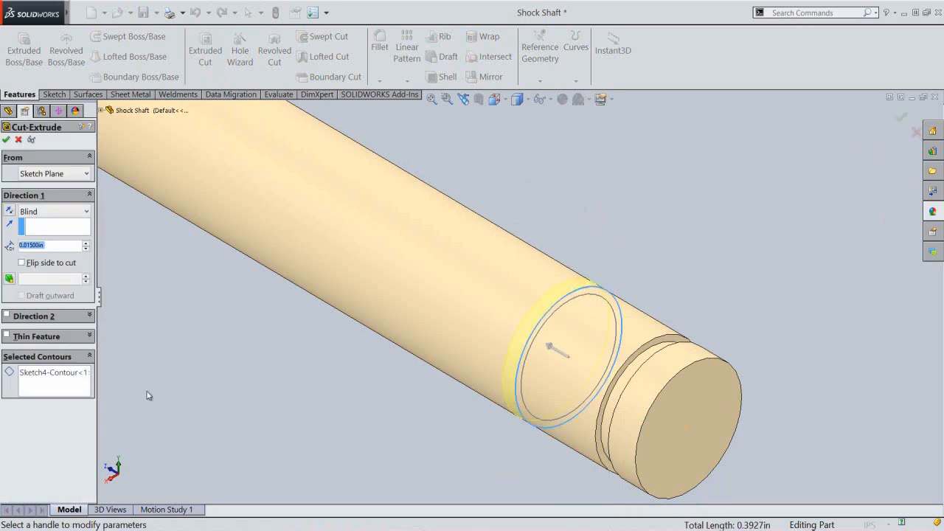
pyautogui.click(70, 389)
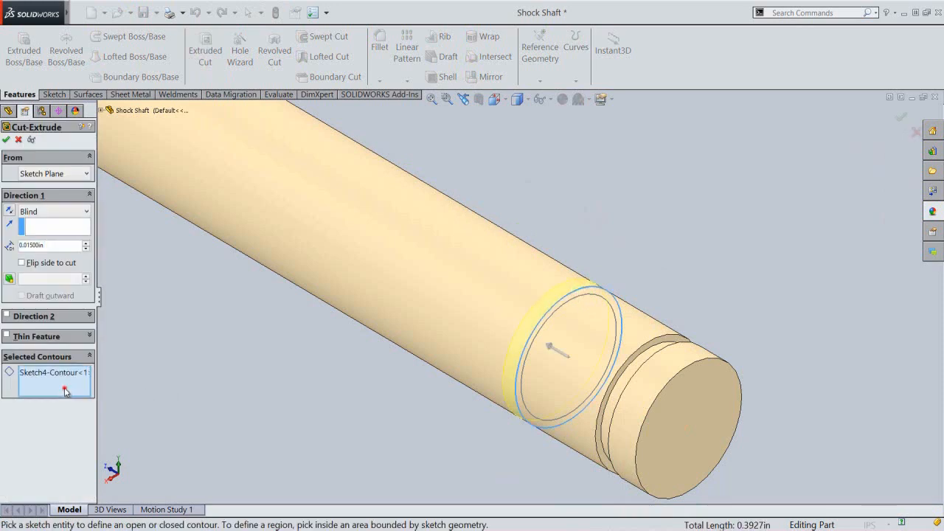
pyautogui.click(545, 333)
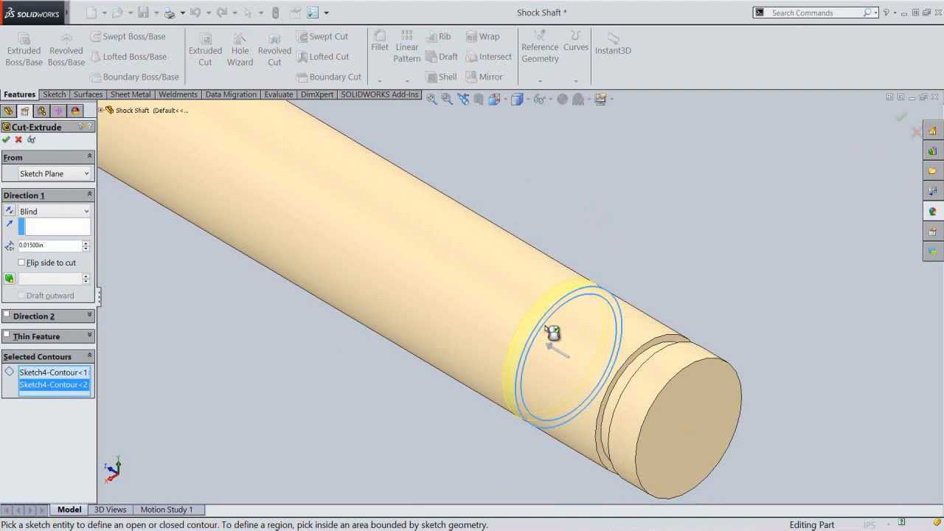
pyautogui.rightClick(715, 203)
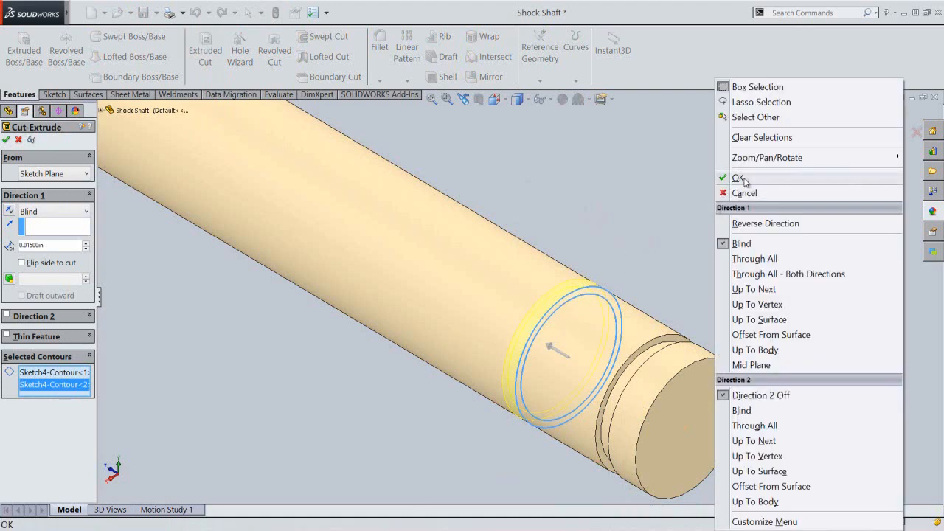
pyautogui.click(738, 178)
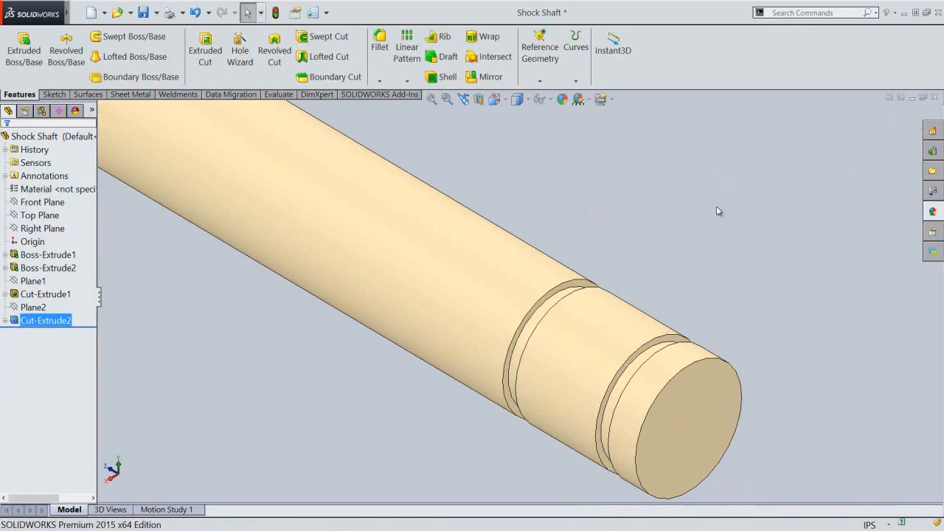
pyautogui.click(716, 208)
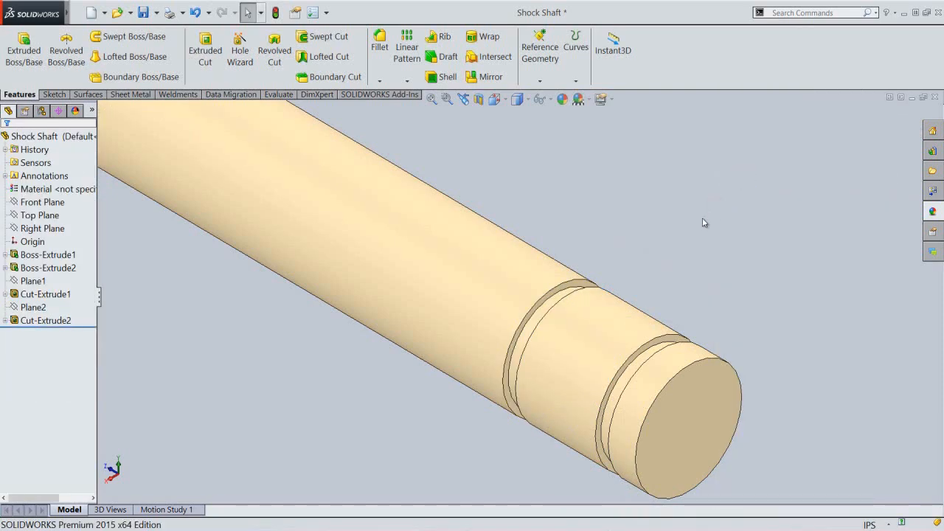
# Step: Chamfer the circular end edges at both ends of the shaft using Distance distance with an equal distance of 0.015 in
pyautogui.click(379, 80)
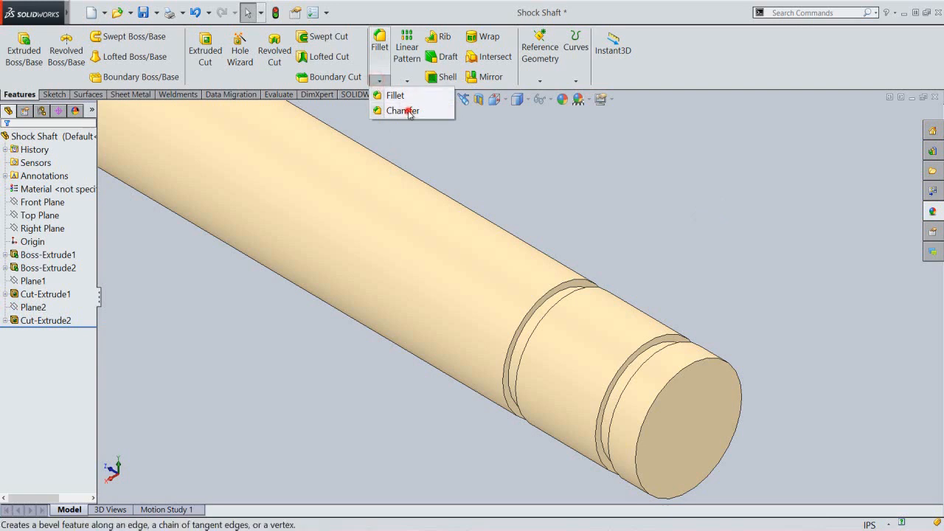
pyautogui.click(403, 111)
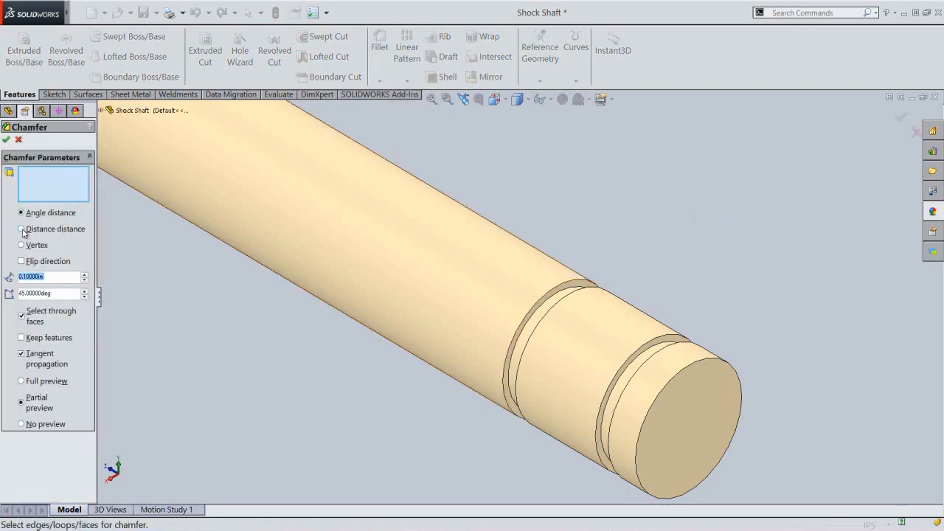
pyautogui.click(22, 230)
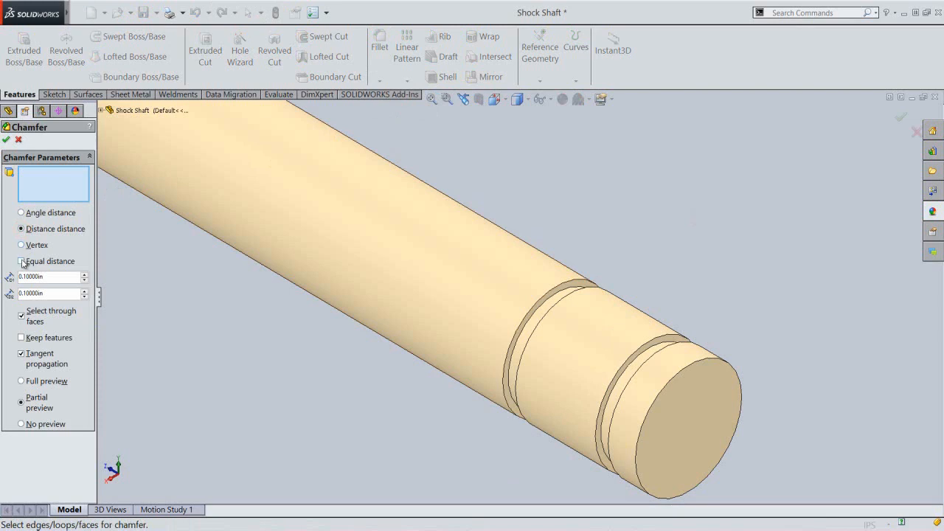
pyautogui.click(22, 262)
pyautogui.click(50, 273)
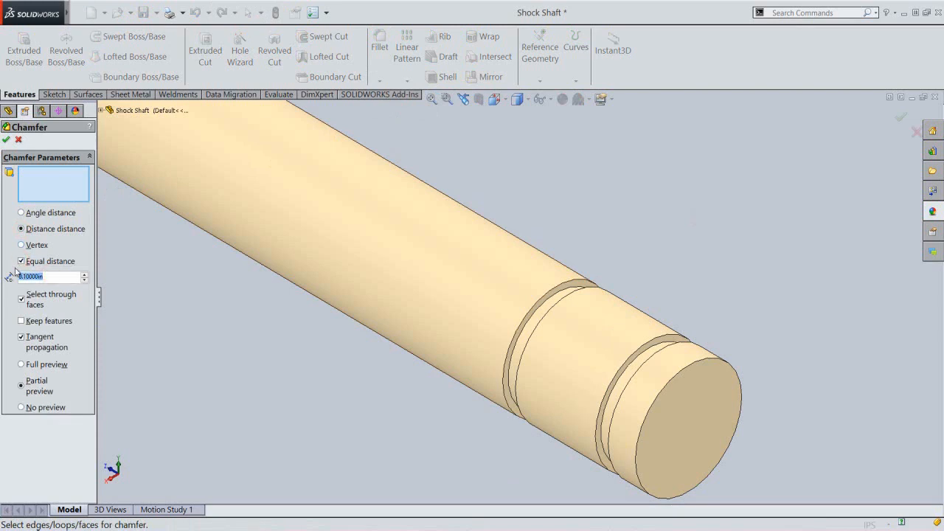
pyautogui.write('.015')
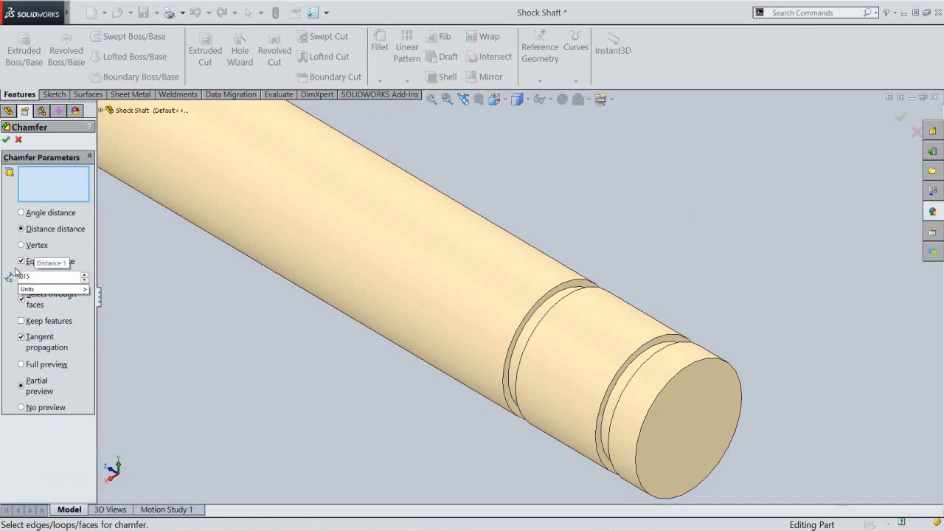
pyautogui.click(160, 267)
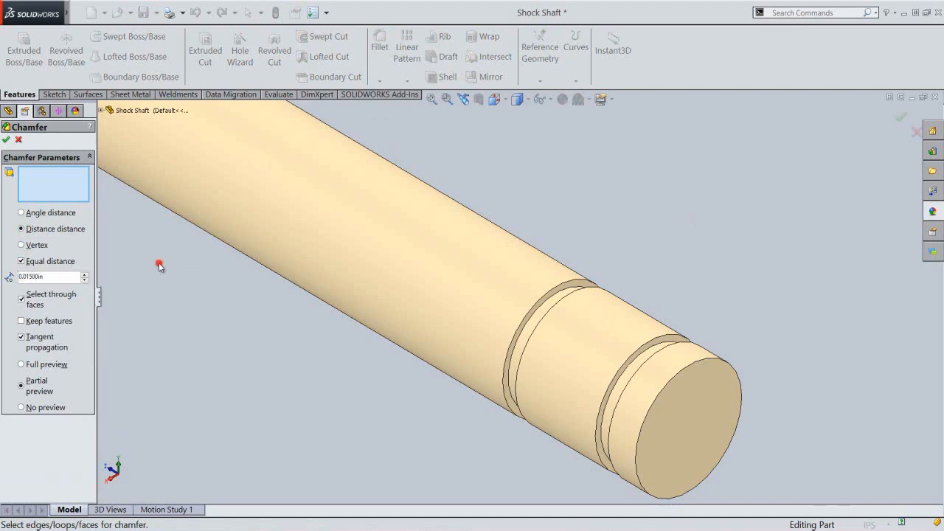
pyautogui.click(662, 398)
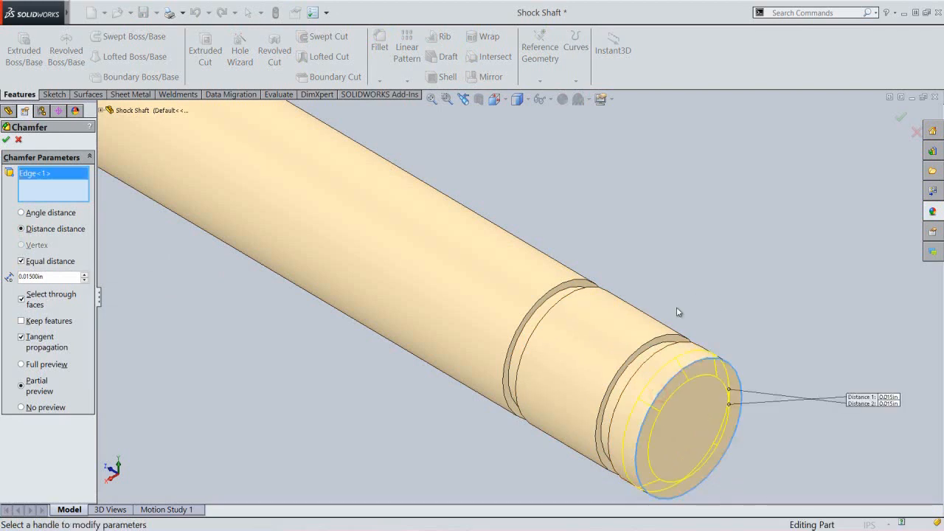
pyautogui.scroll(4, 678, 308)
pyautogui.scroll(3, 685, 310)
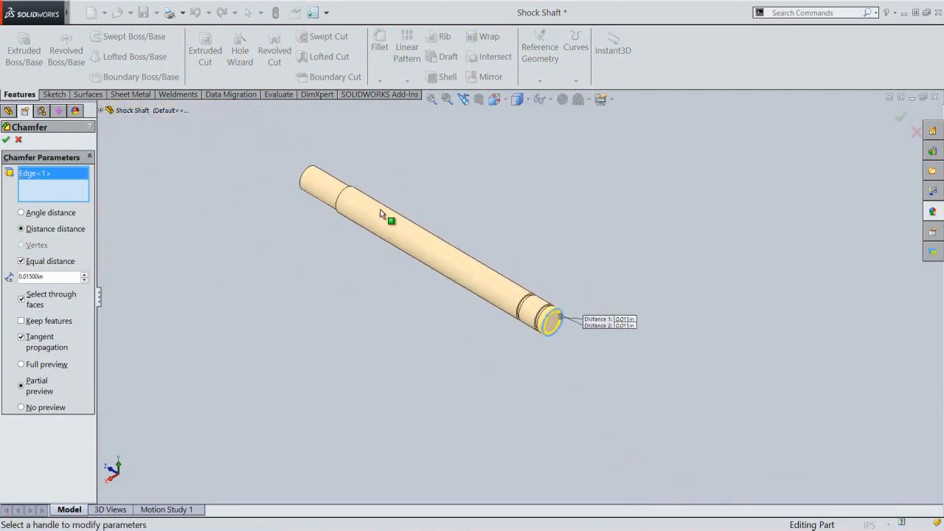
pyautogui.scroll(-6, 326, 193)
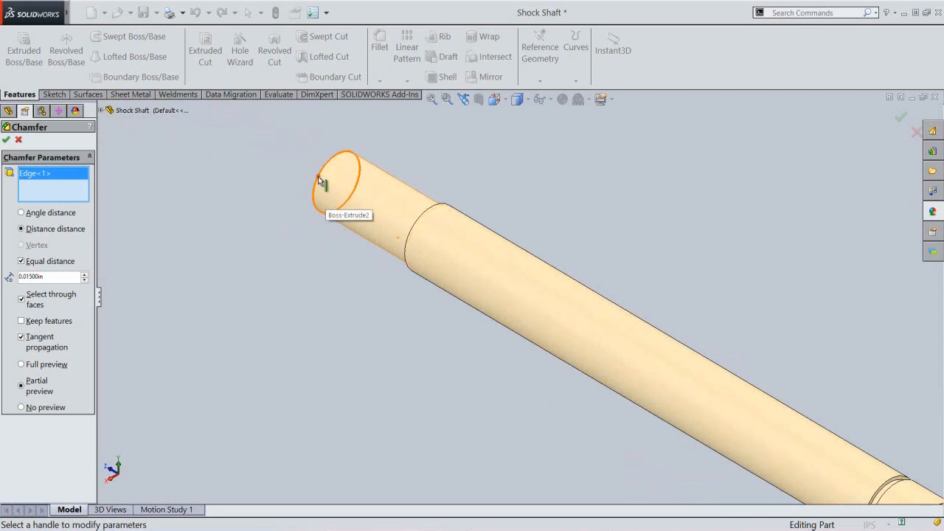
pyautogui.click(325, 195)
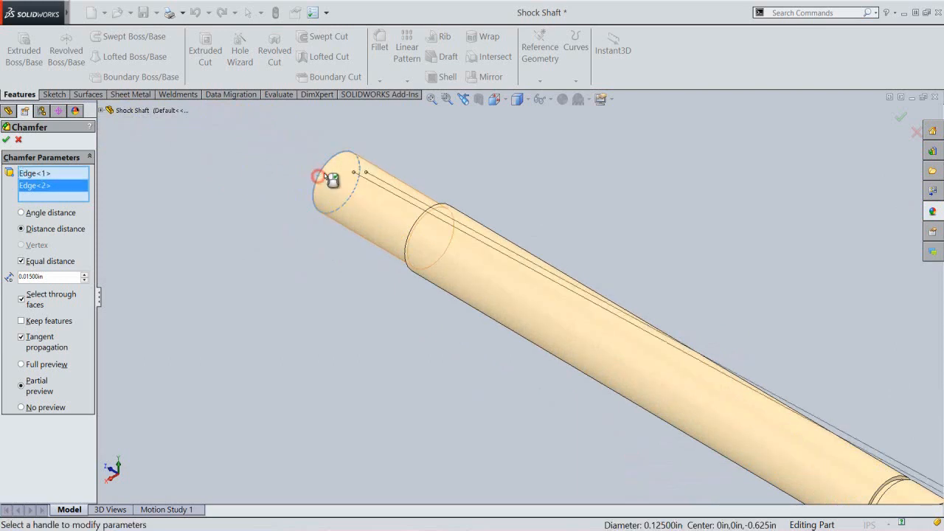
pyautogui.rightClick(233, 178)
pyautogui.click(269, 278)
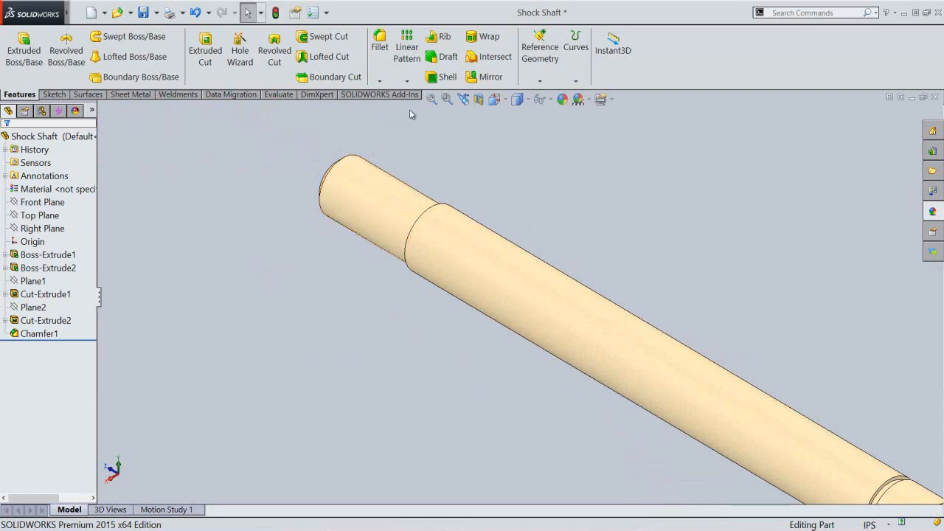
# Step: Add an Up to Next cosmetic thread from the shaft's narrower end edge, using ANSI Inch Machine Threads in size #4-40
pyautogui.click(431, 99)
pyautogui.click(397, 148)
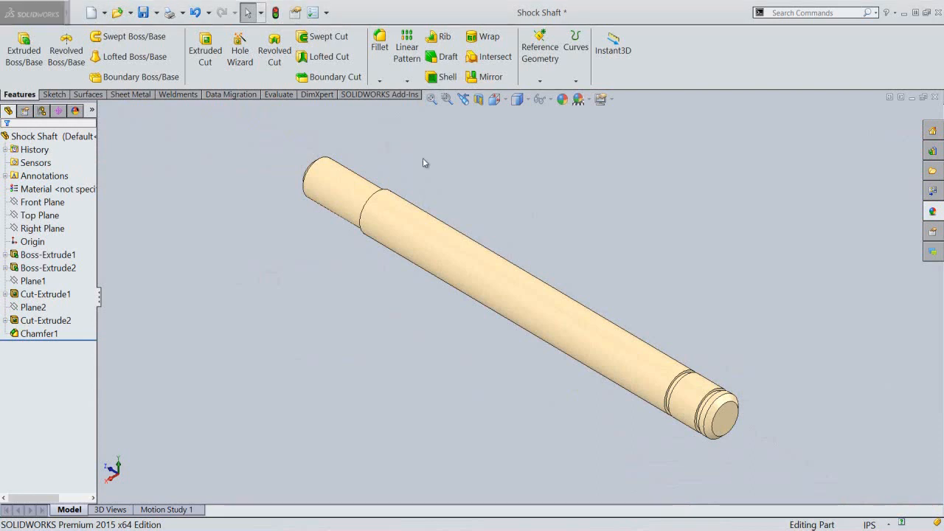
pyautogui.click(423, 158)
pyautogui.moveTo(70, 19)
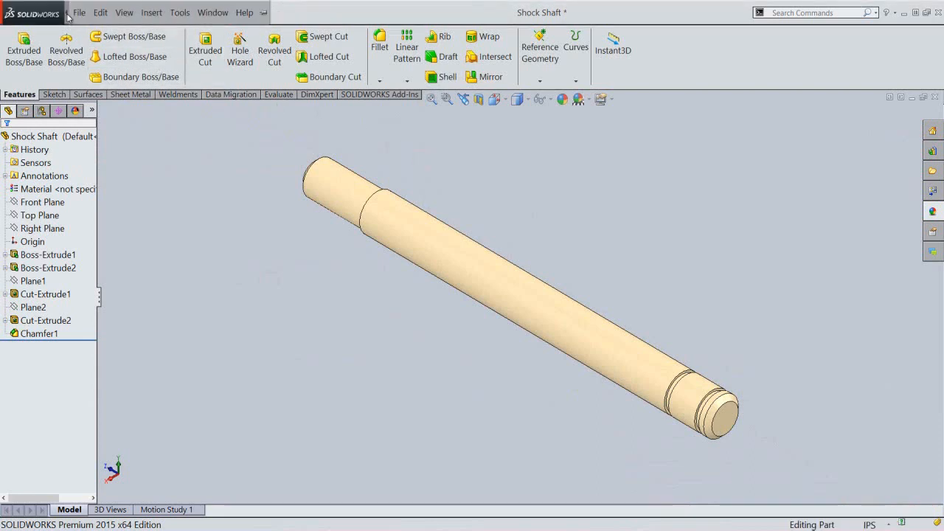
pyautogui.click(123, 13)
pyautogui.moveTo(151, 17)
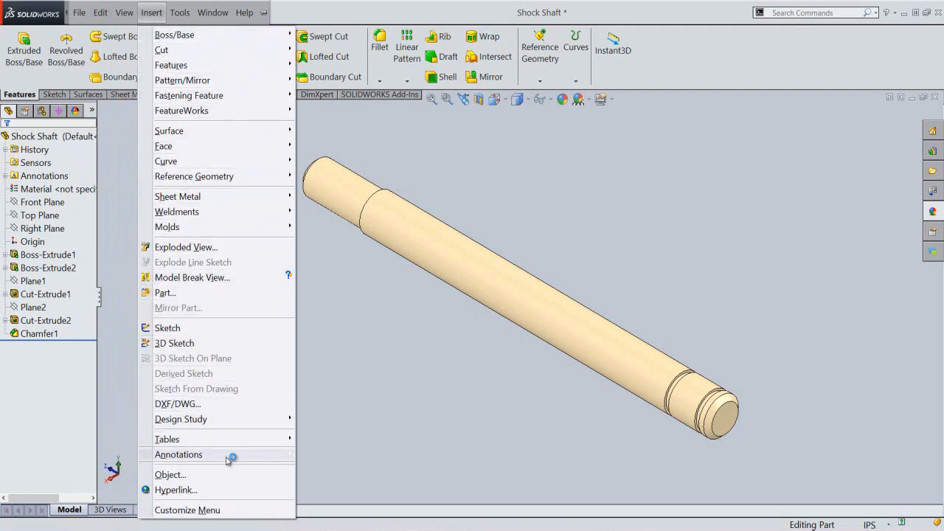
pyautogui.moveTo(255, 460)
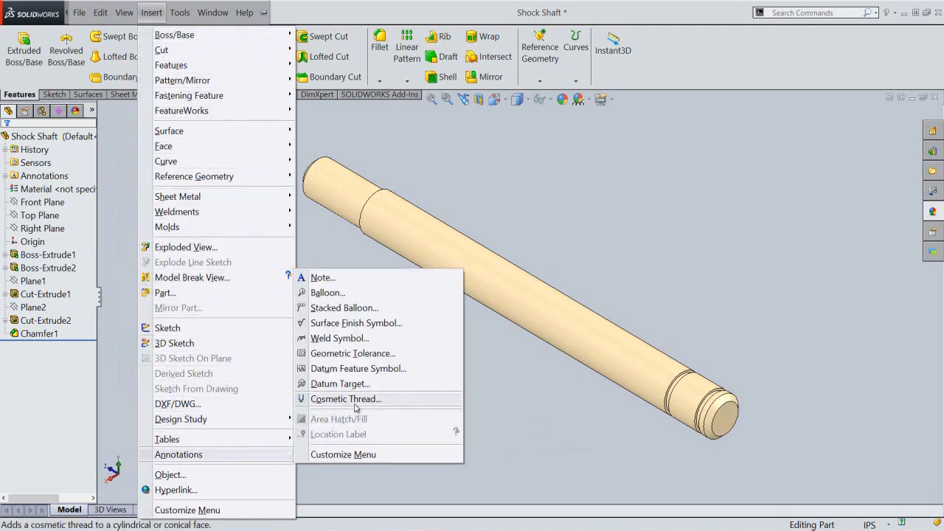
pyautogui.click(399, 400)
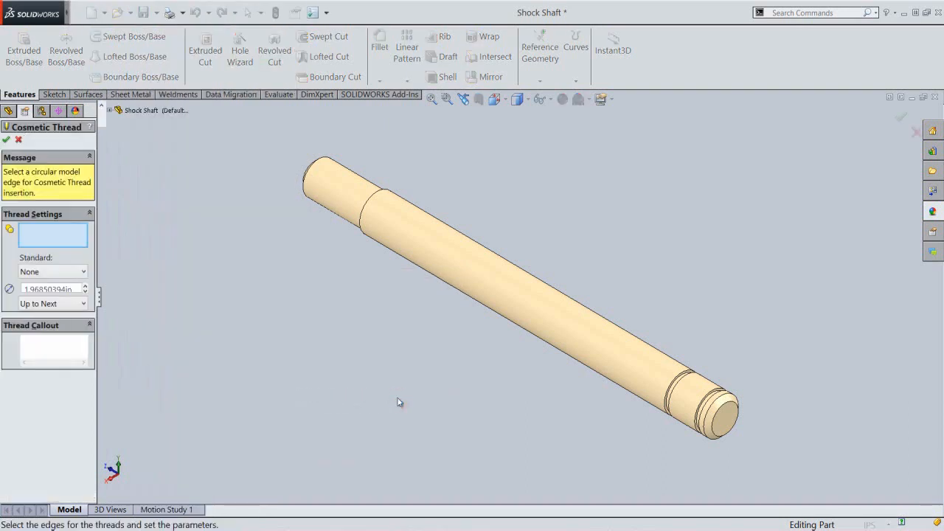
pyautogui.click(304, 195)
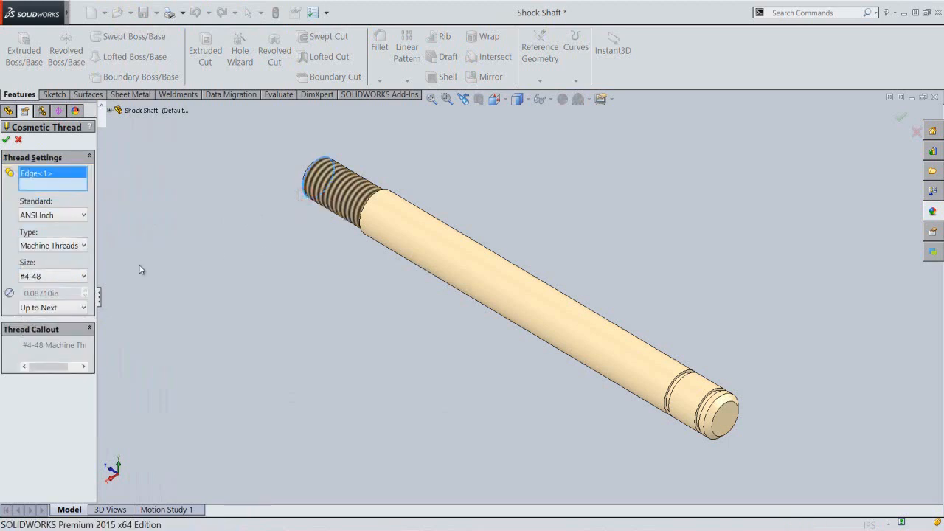
pyautogui.click(72, 276)
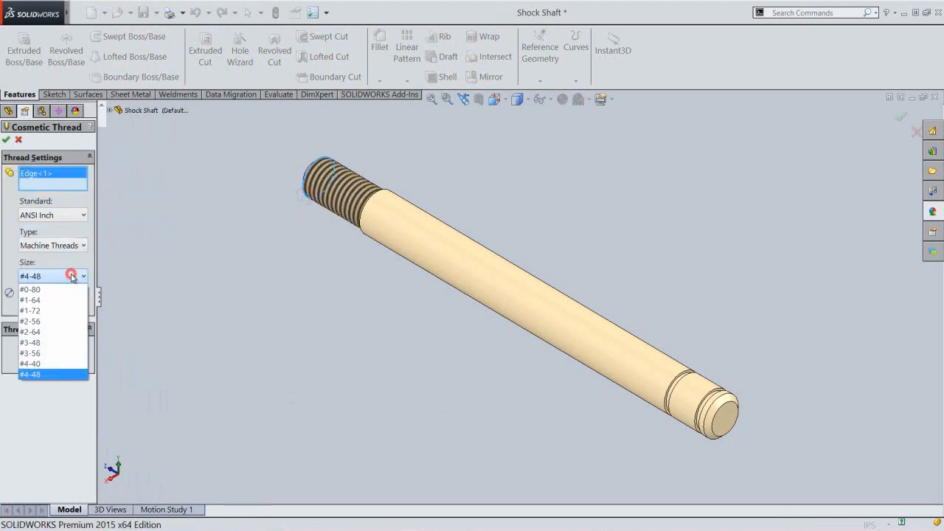
pyautogui.click(48, 366)
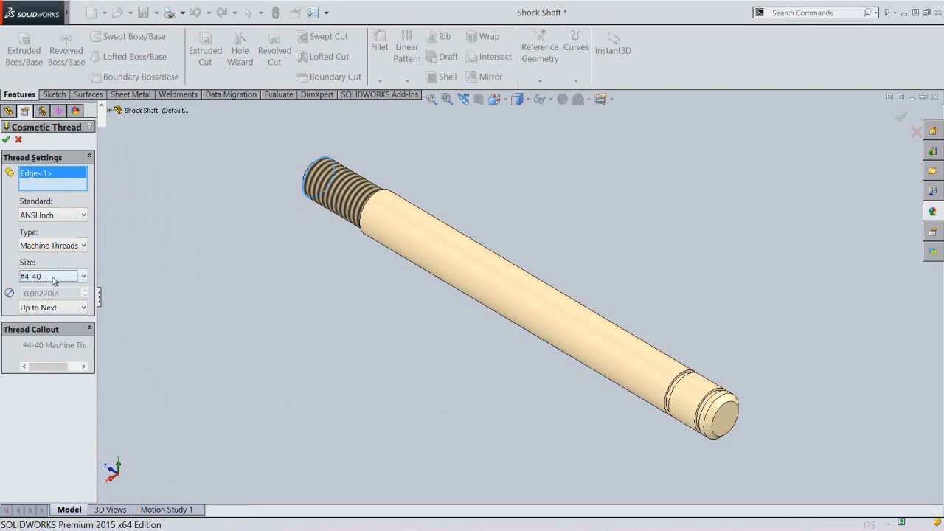
pyautogui.click(6, 139)
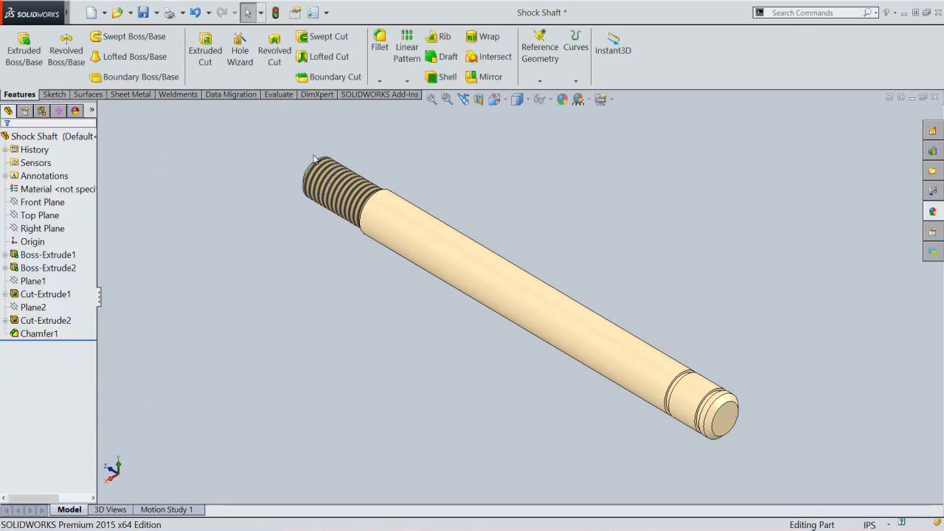
pyautogui.click(494, 99)
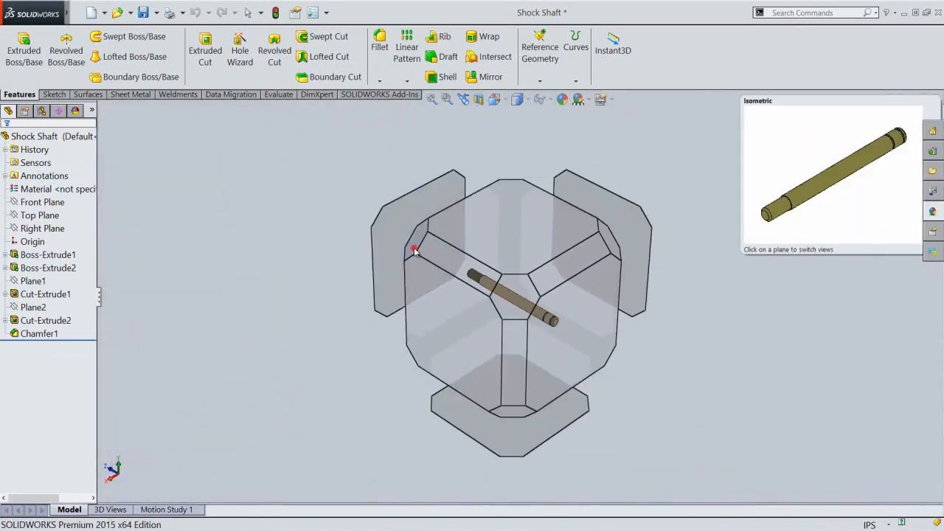
pyautogui.click(416, 252)
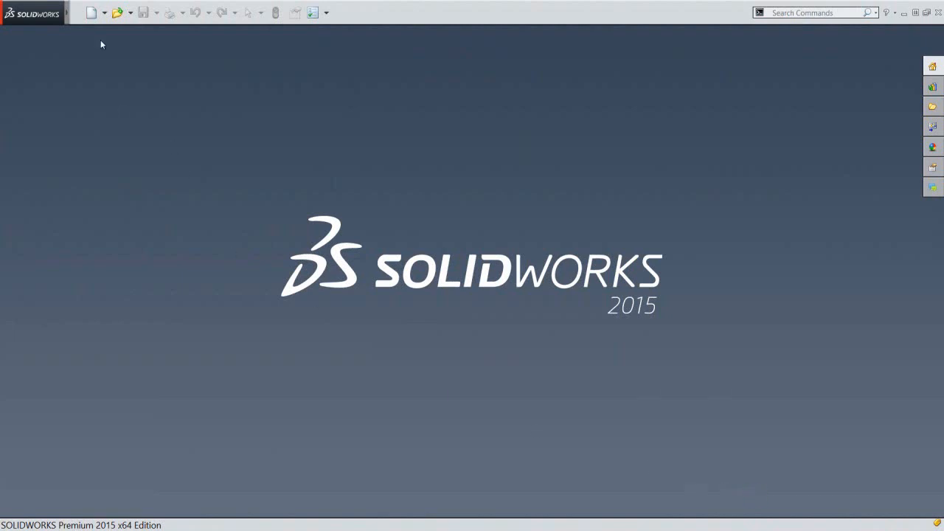
# Step: Create a new part document from the custom IPS part template
pyautogui.click(92, 13)
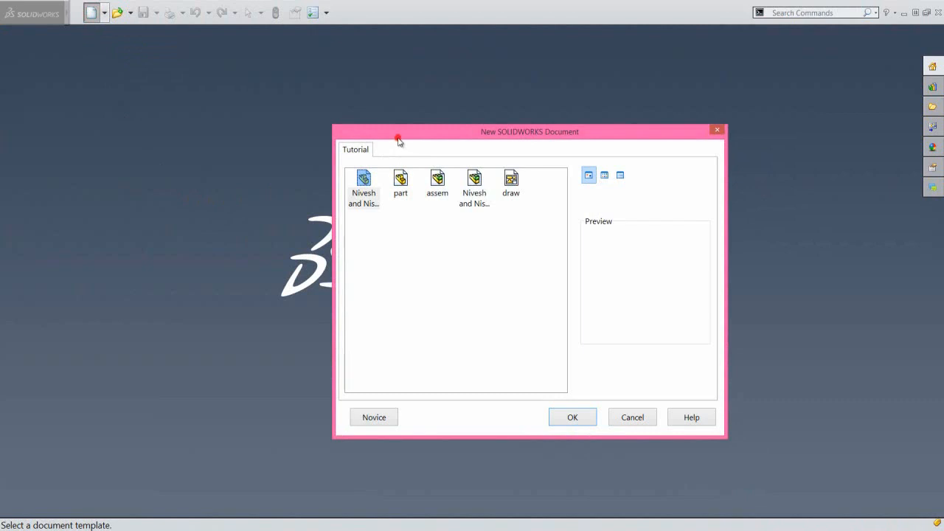
pyautogui.click(368, 183)
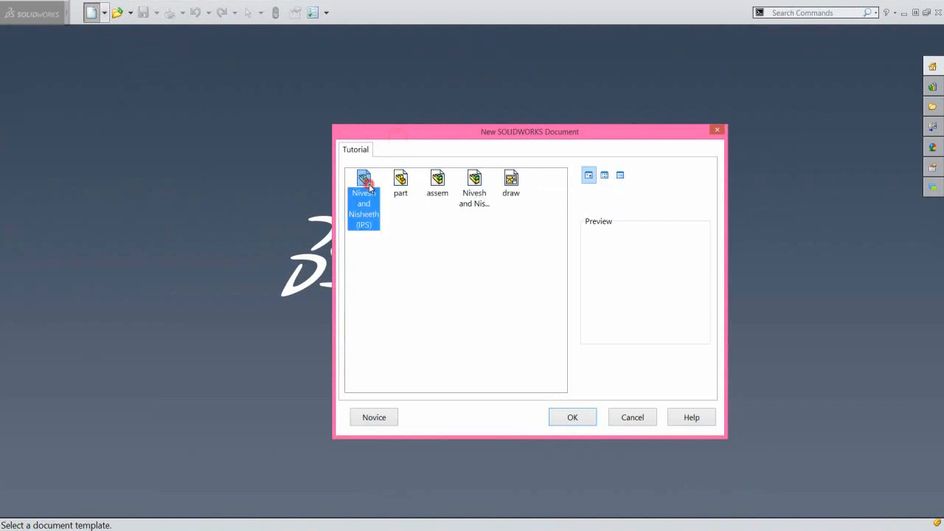
pyautogui.click(580, 419)
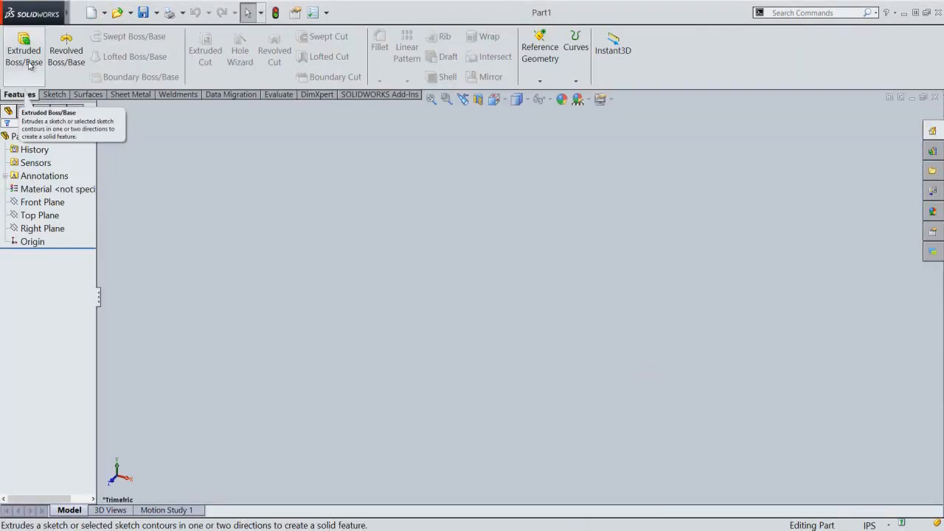
# Step: Start an extruded base on the Front Plane and sketch a 0.4 in diameter circle centred on the origin, placing its dimension beside the circle
pyautogui.click(29, 65)
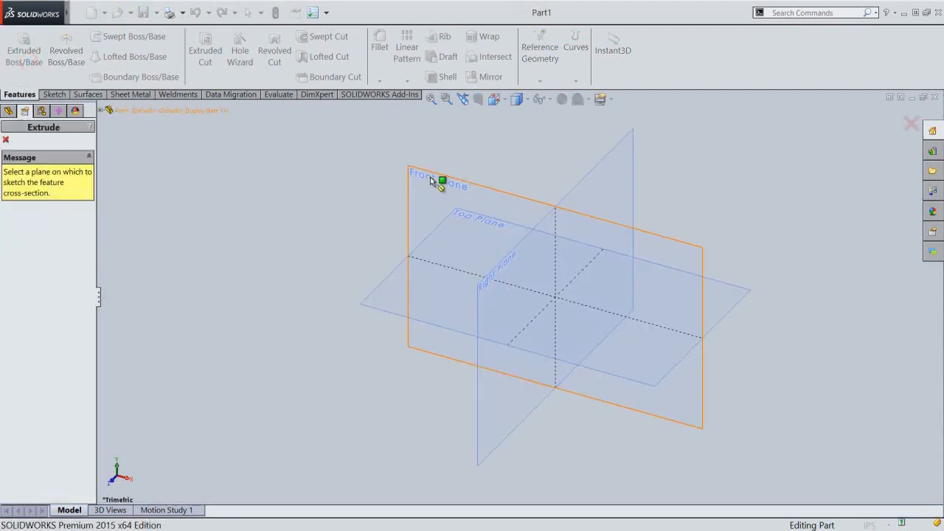
pyautogui.click(433, 178)
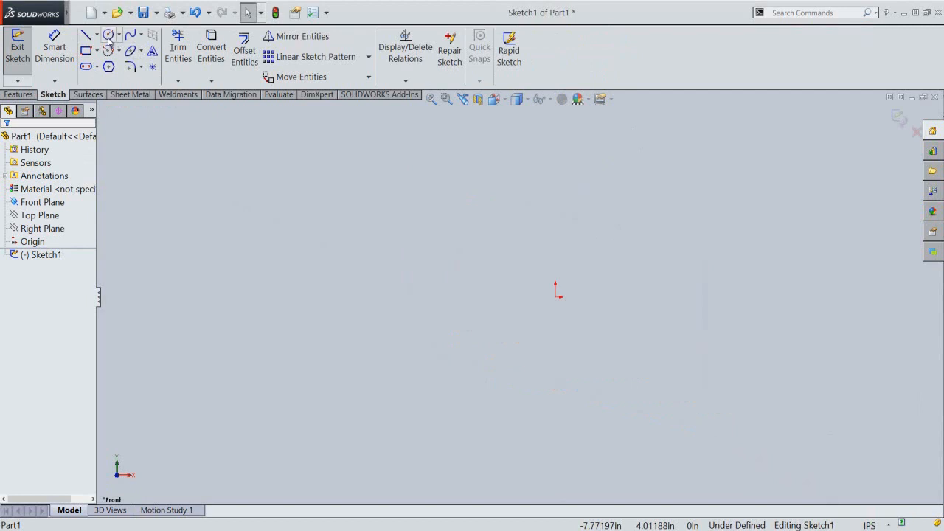
pyautogui.click(108, 35)
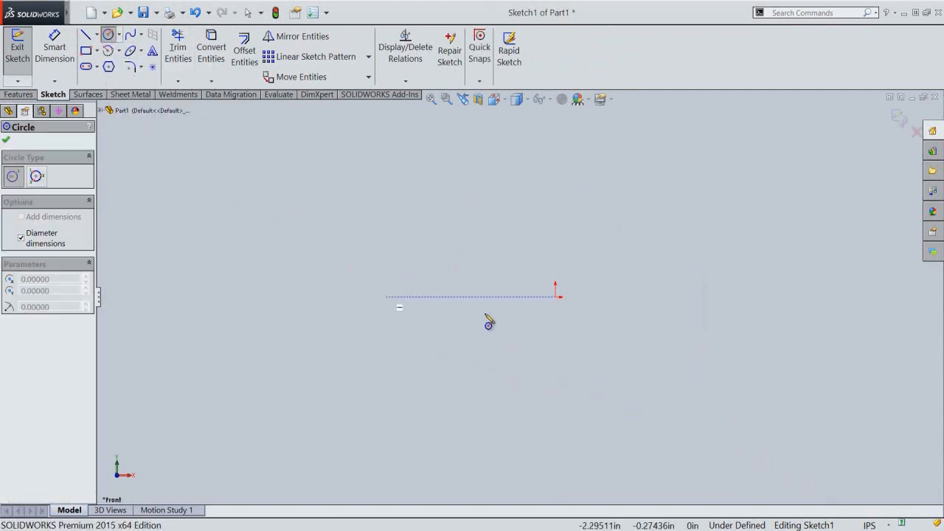
pyautogui.click(555, 298)
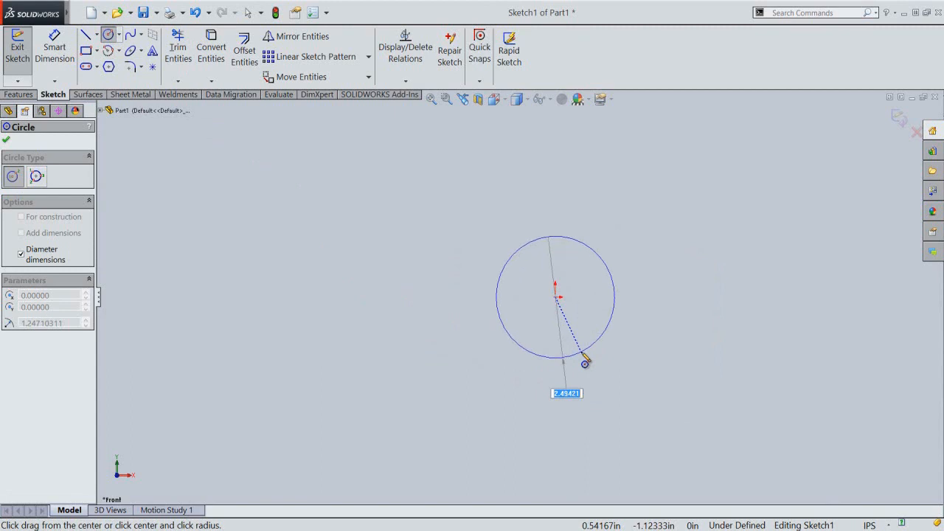
pyautogui.press('BackSpace')
pyautogui.press('Return')
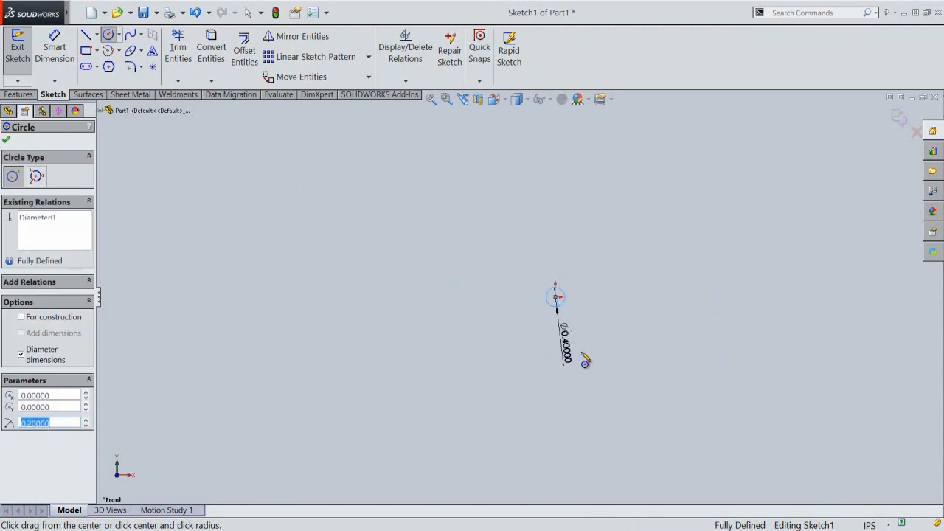
pyautogui.rightClick(593, 281)
pyautogui.click(611, 289)
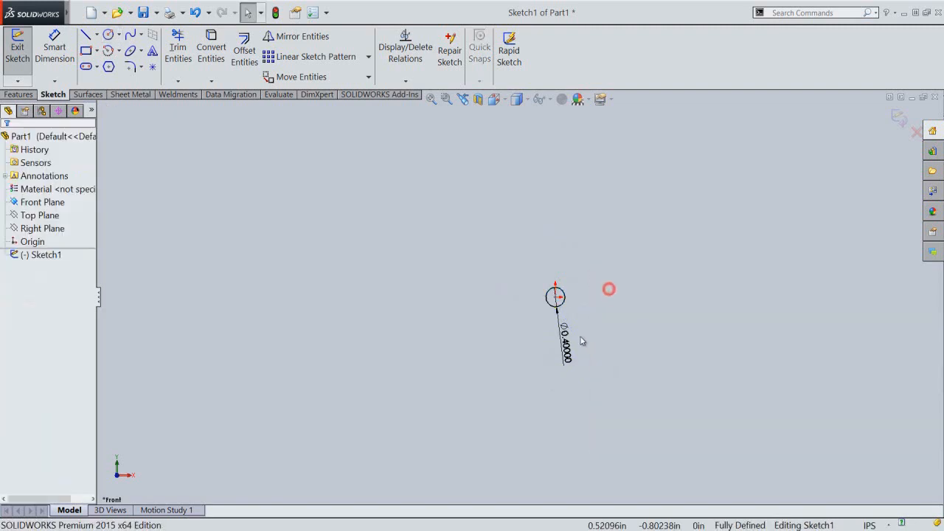
pyautogui.moveTo(568, 353); pyautogui.dragTo(590, 311)
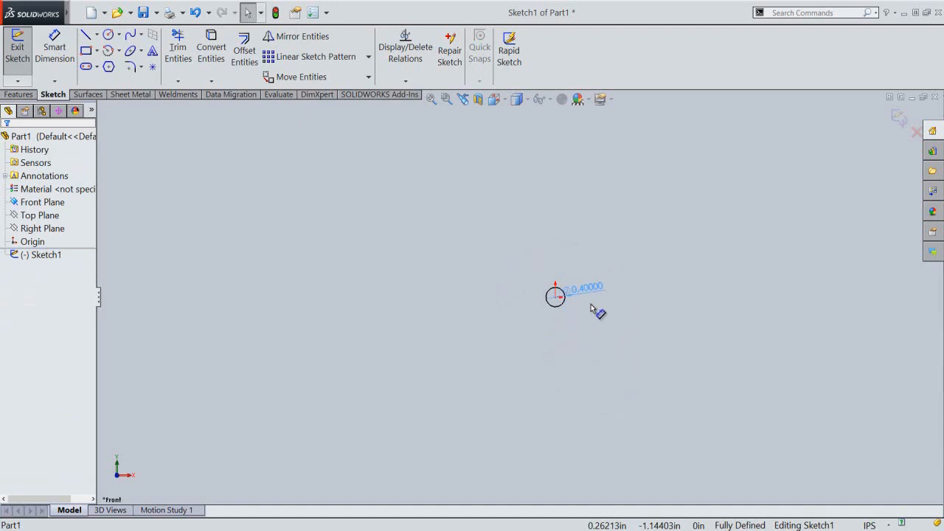
pyautogui.click(592, 310)
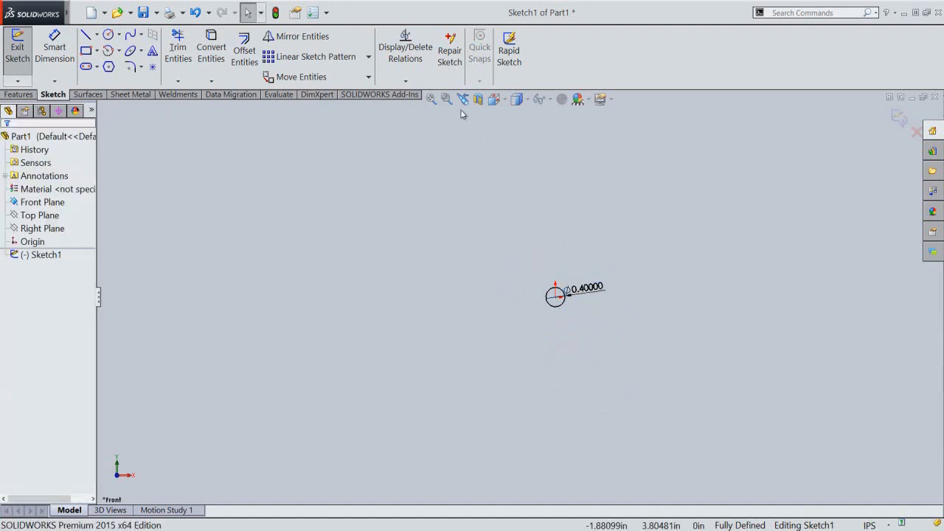
pyautogui.click(432, 100)
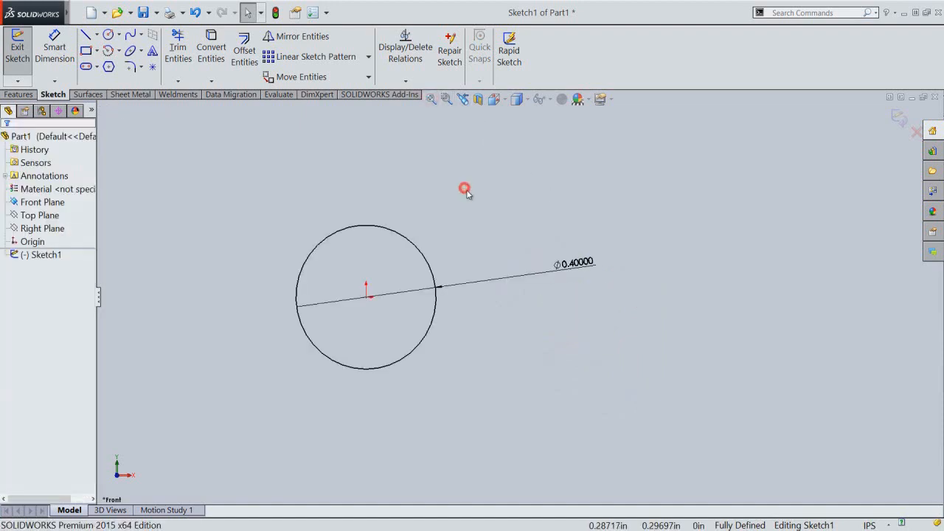
# Step: Extrude the circle as a Mid Plane boss with a depth of 0.115 in
pyautogui.click(895, 120)
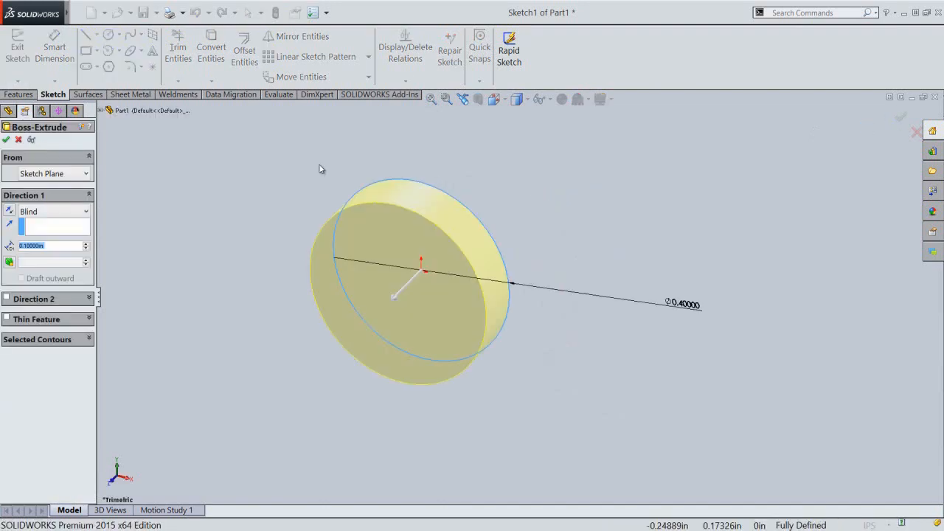
pyautogui.click(49, 212)
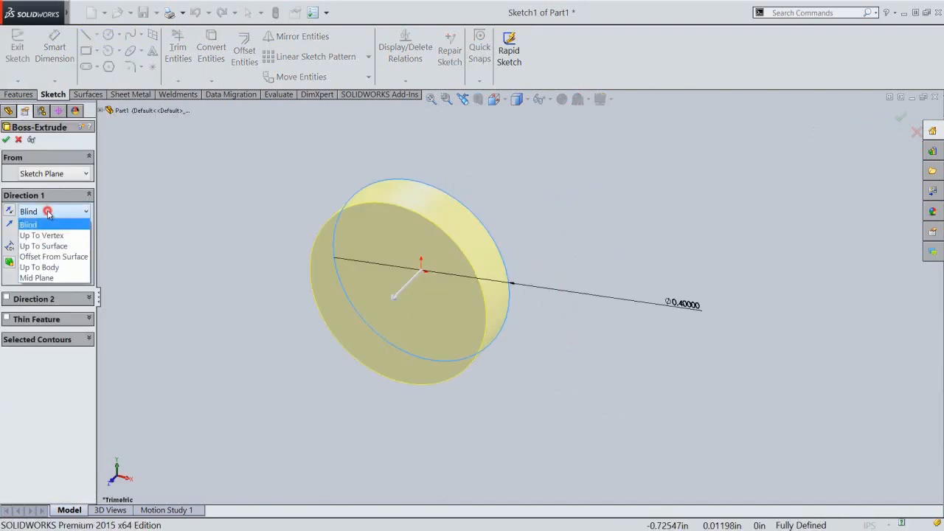
pyautogui.click(69, 280)
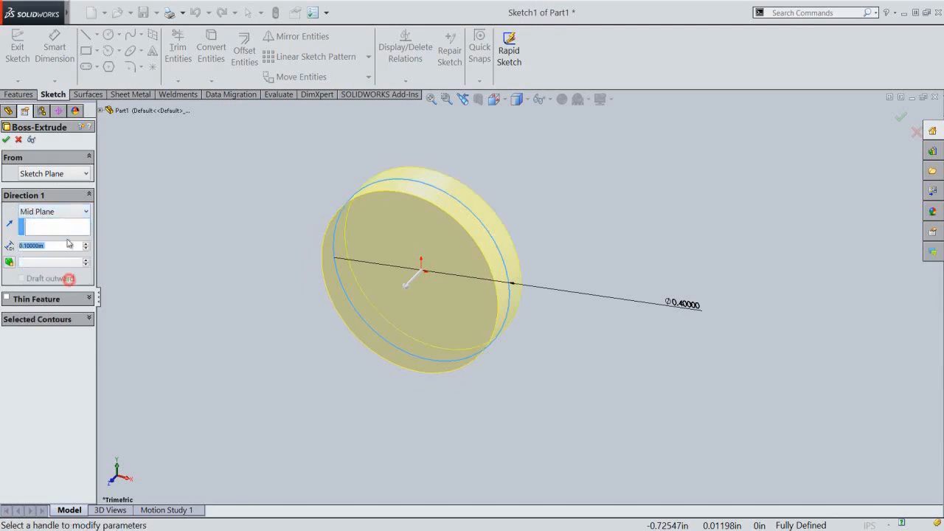
pyautogui.write('.115')
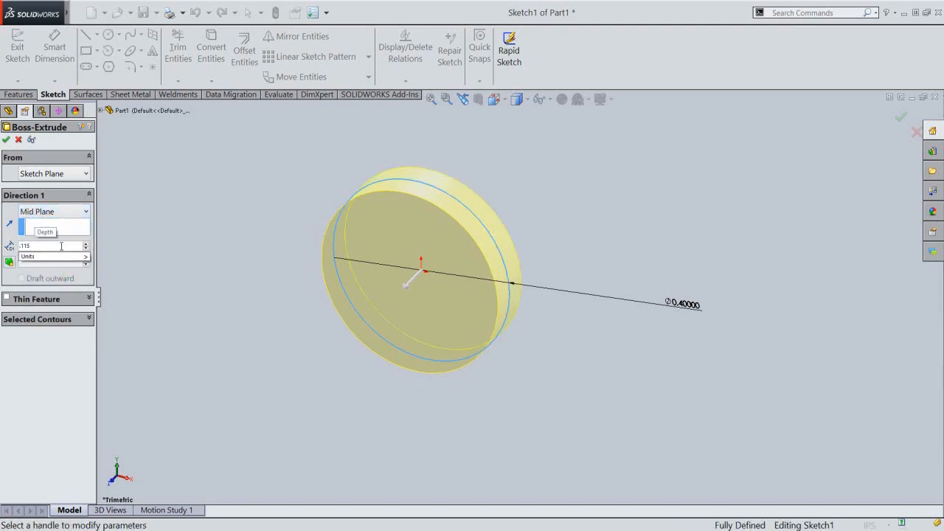
pyautogui.press('Return')
pyautogui.rightClick(190, 233)
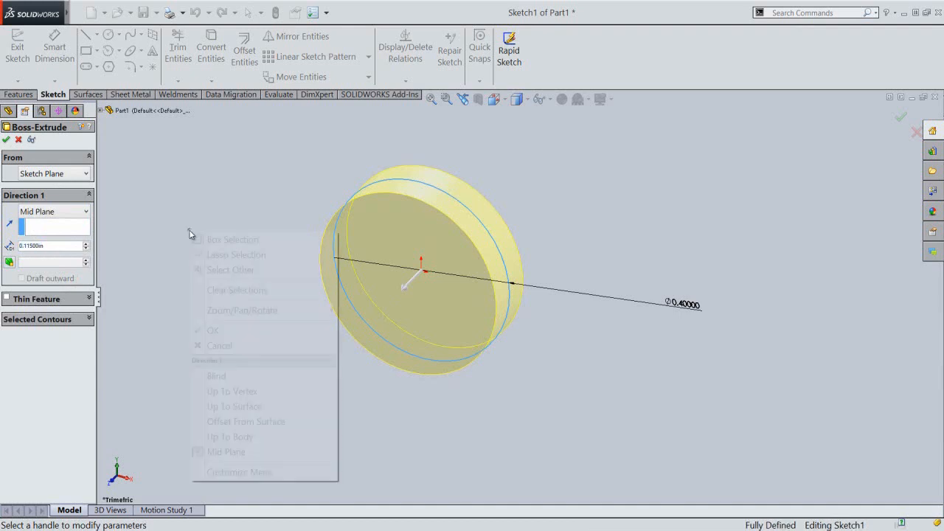
pyautogui.click(214, 331)
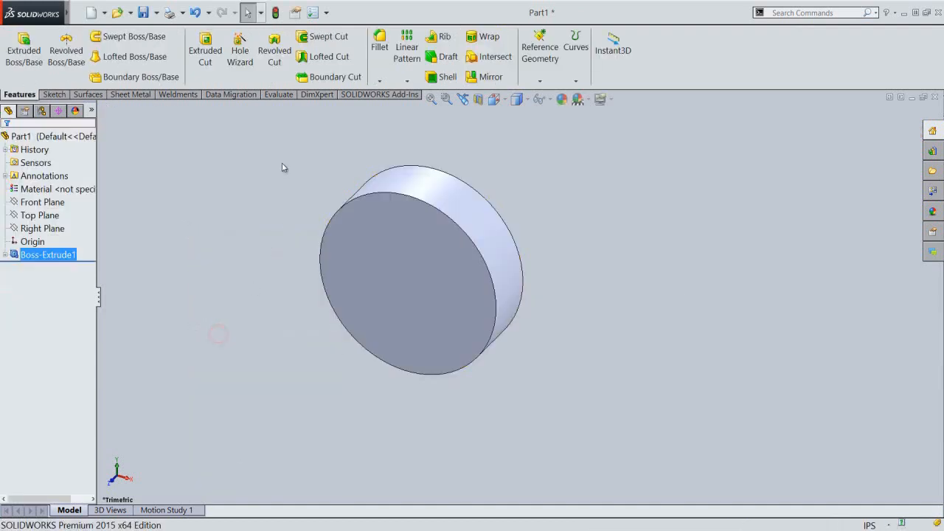
pyautogui.click(270, 143)
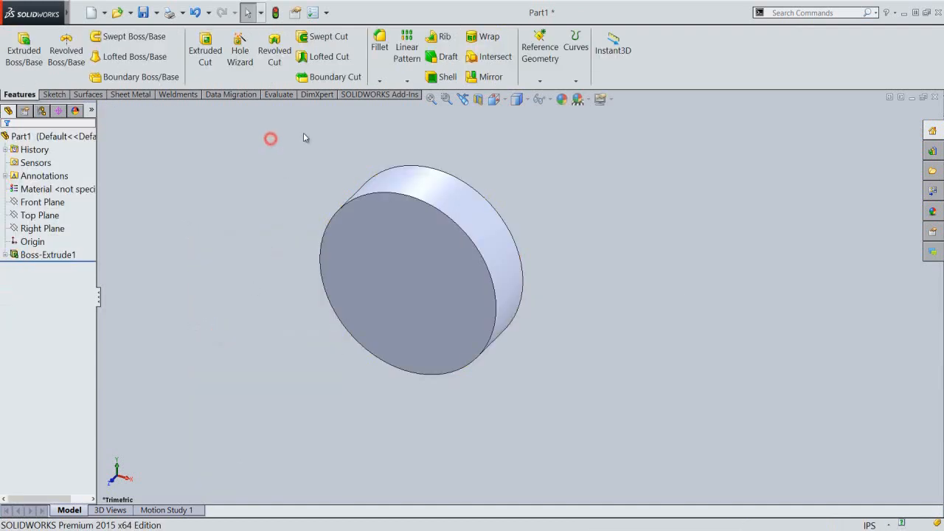
# Step: Set the disc to the isometric view and save the part as Ball End
pyautogui.click(496, 100)
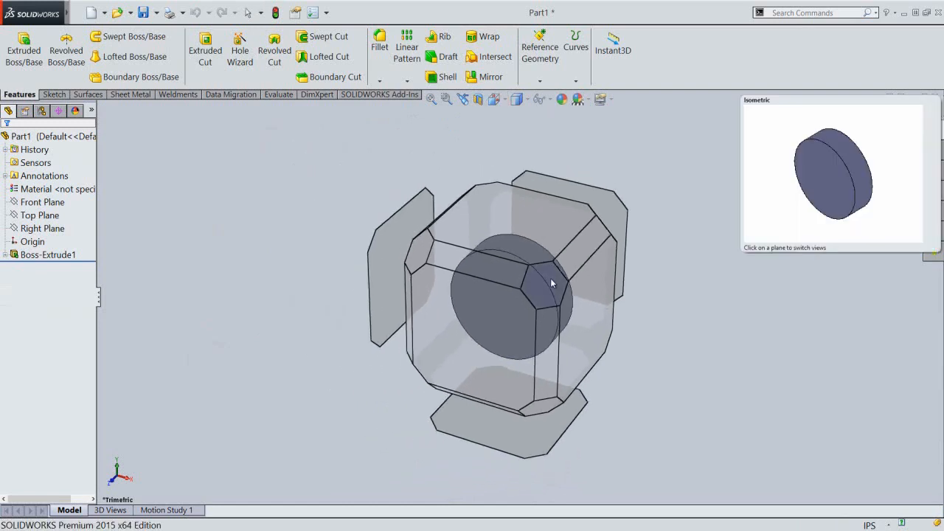
pyautogui.click(550, 278)
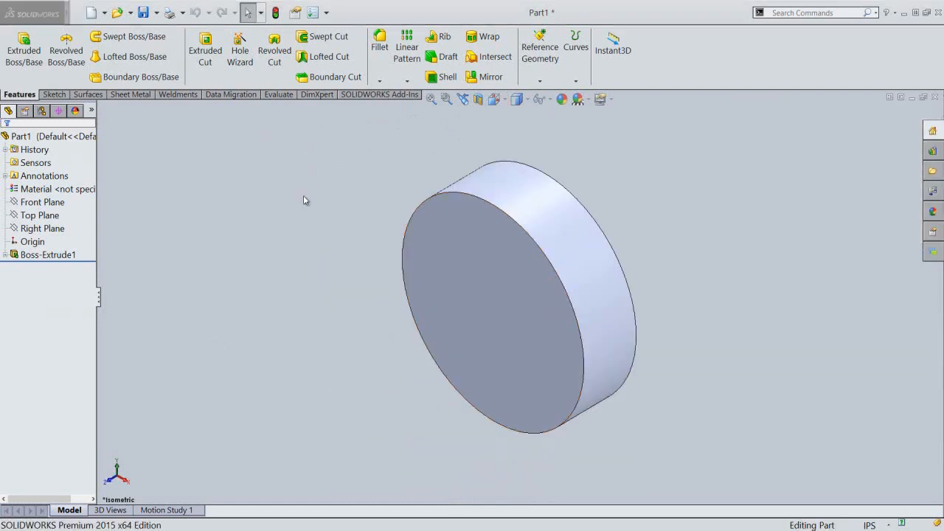
pyautogui.click(143, 13)
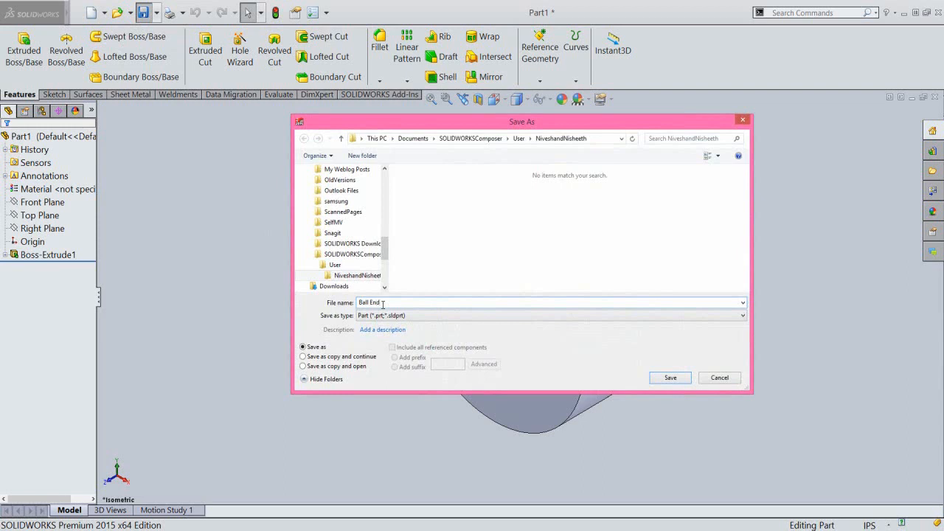
pyautogui.click(668, 378)
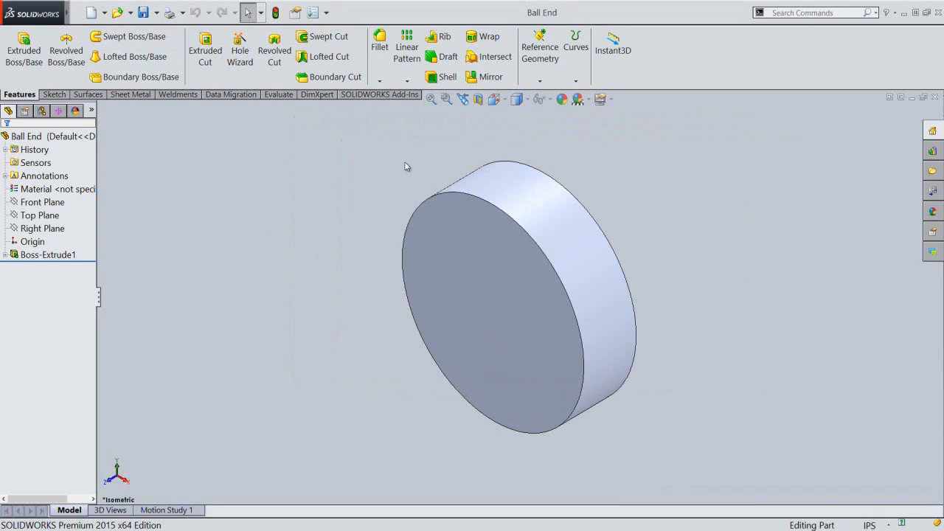
# Step: Start a sketch on the Front Plane and section the disc along that same plane
pyautogui.click(42, 204)
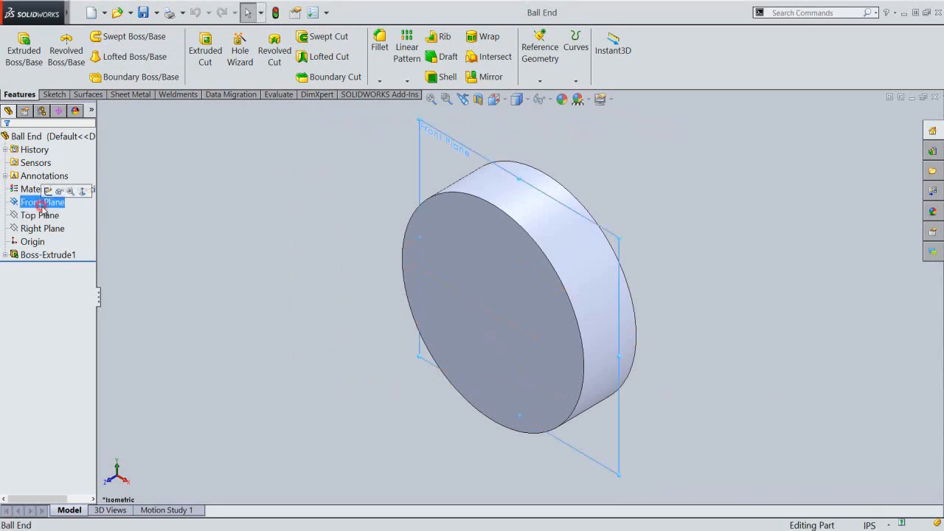
pyautogui.click(47, 194)
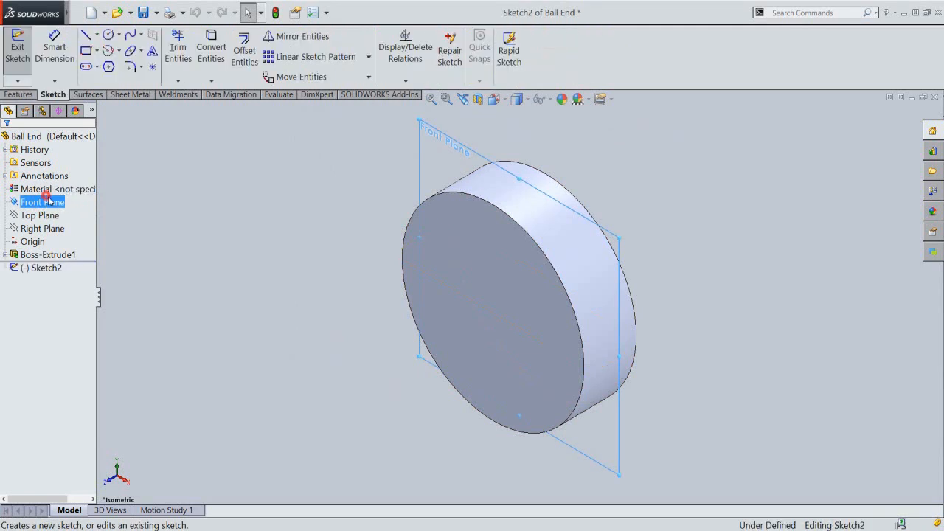
pyautogui.click(477, 100)
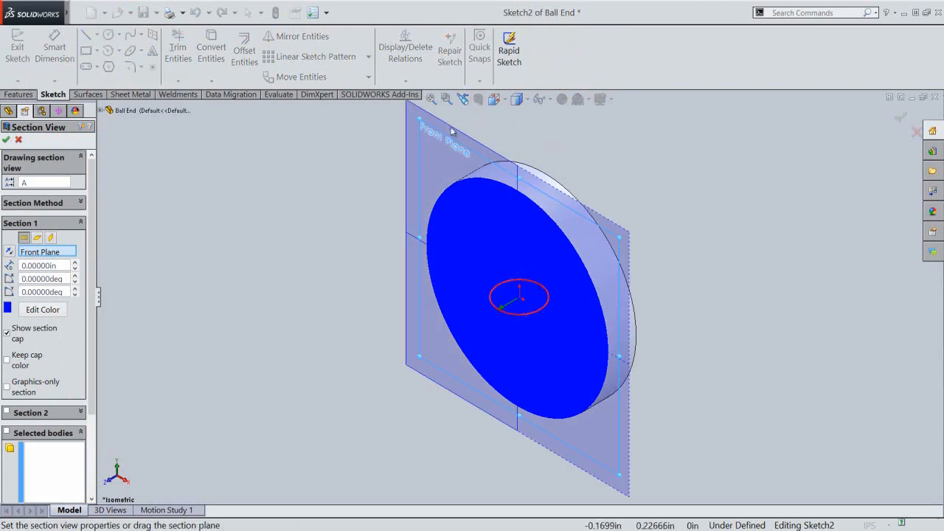
pyautogui.rightClick(350, 163)
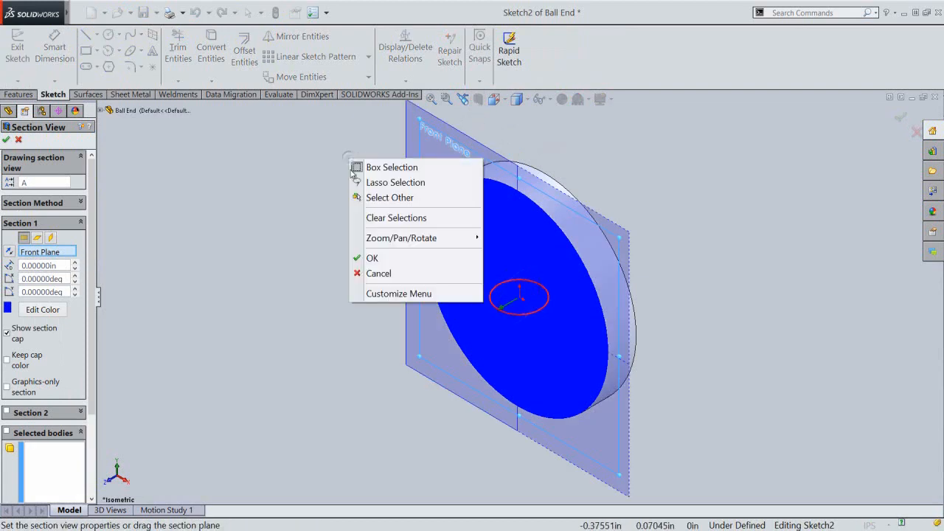
pyautogui.click(374, 258)
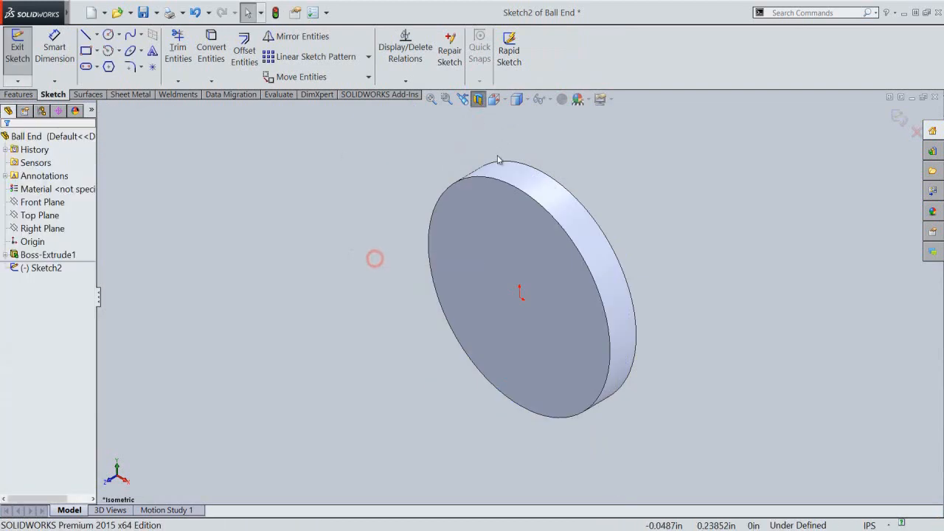
# Step: In the front view, draw a horizontal construction line of infinite length through the origin
pyautogui.click(494, 99)
pyautogui.click(437, 334)
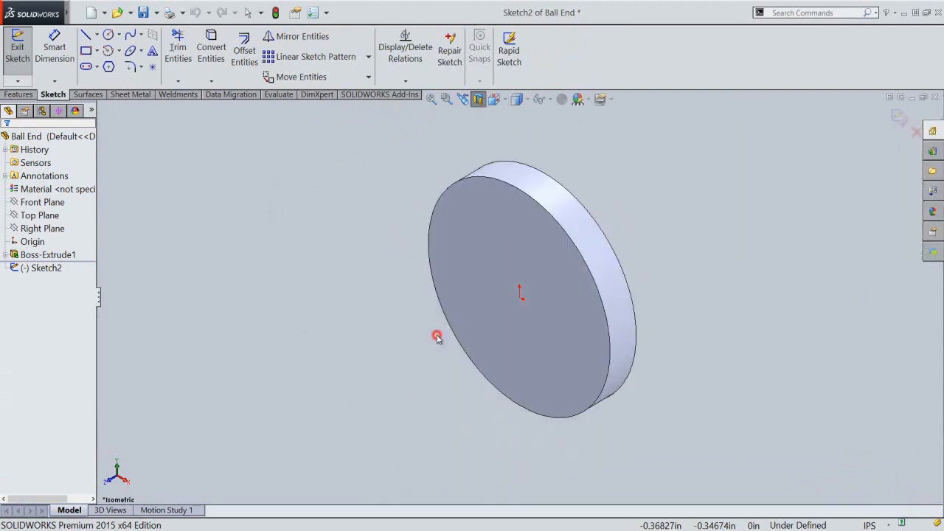
pyautogui.click(97, 35)
pyautogui.click(102, 66)
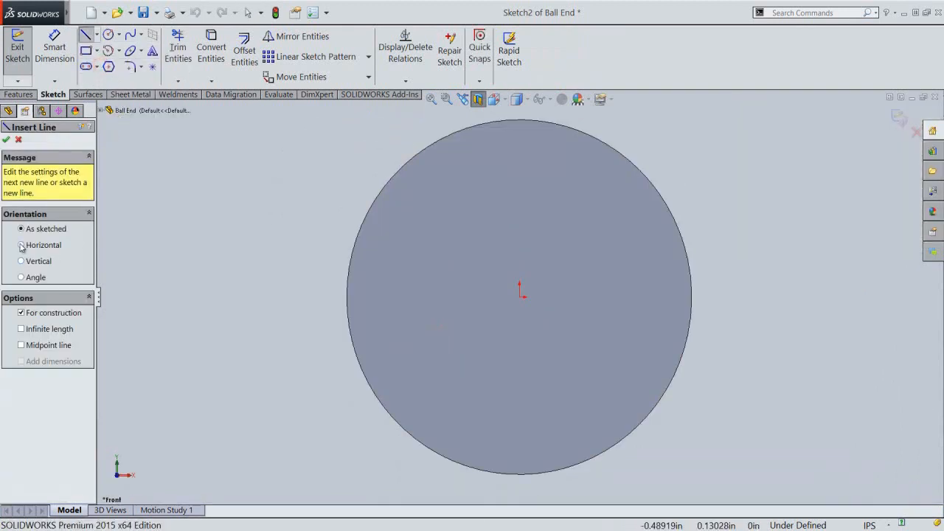
pyautogui.click(21, 246)
pyautogui.click(21, 340)
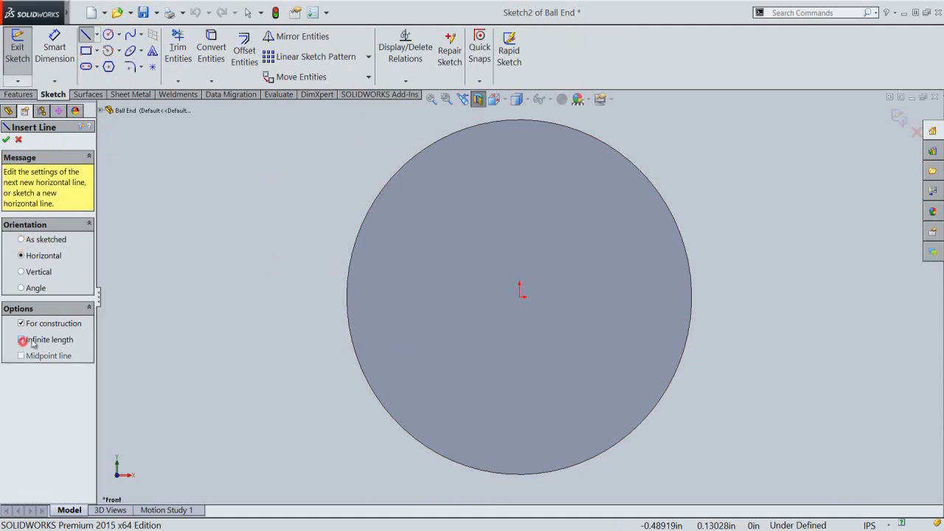
pyautogui.click(520, 297)
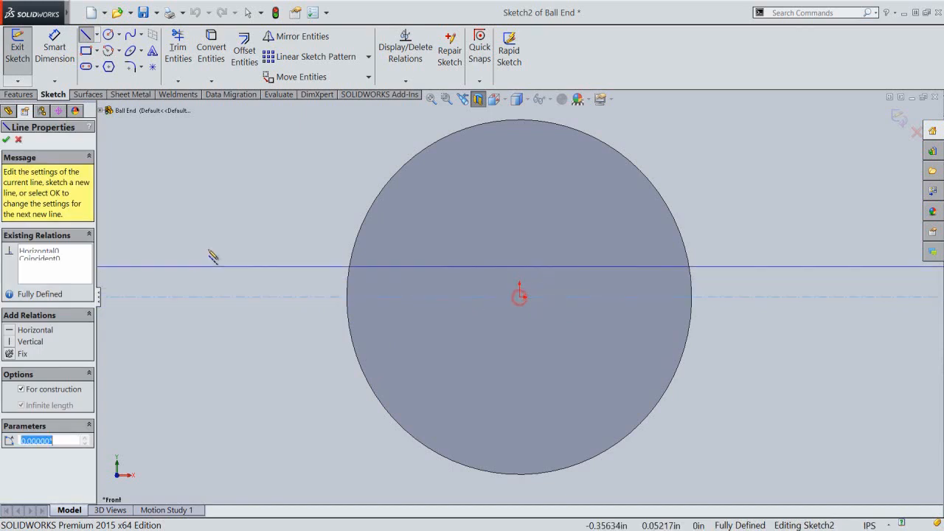
pyautogui.click(7, 140)
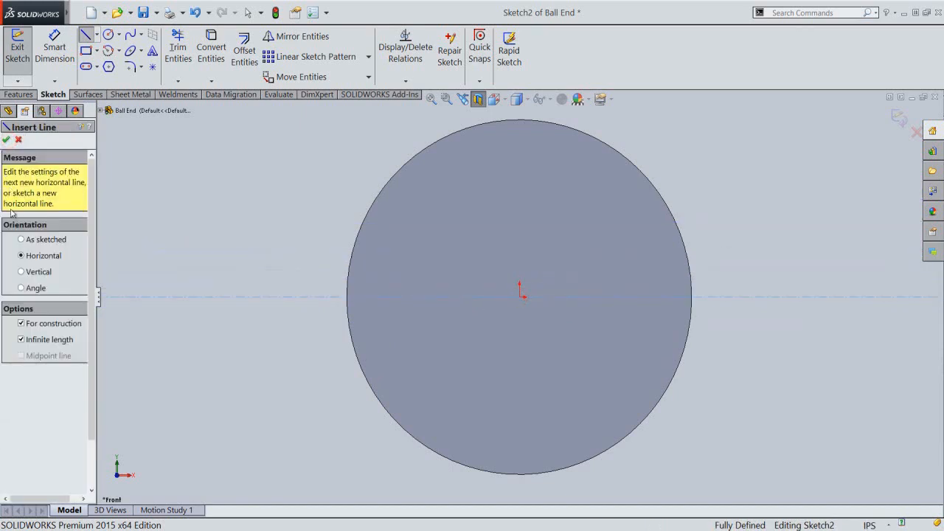
# Step: Sketch solid lines from the disc's edge outward along the centerline, up about 0.11 in, and back about 0.26 in parallel to it
pyautogui.click(21, 241)
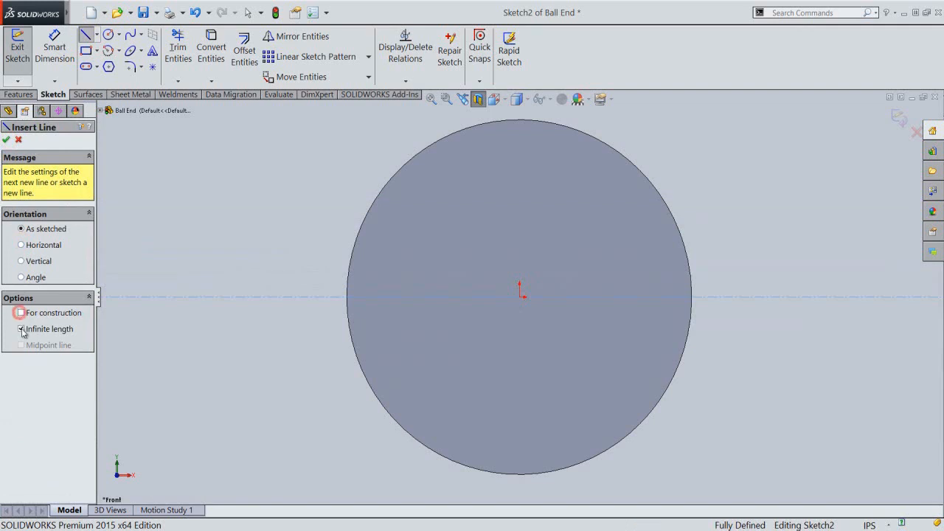
pyautogui.click(21, 329)
pyautogui.press('z')
pyautogui.press('z')
pyautogui.press('z')
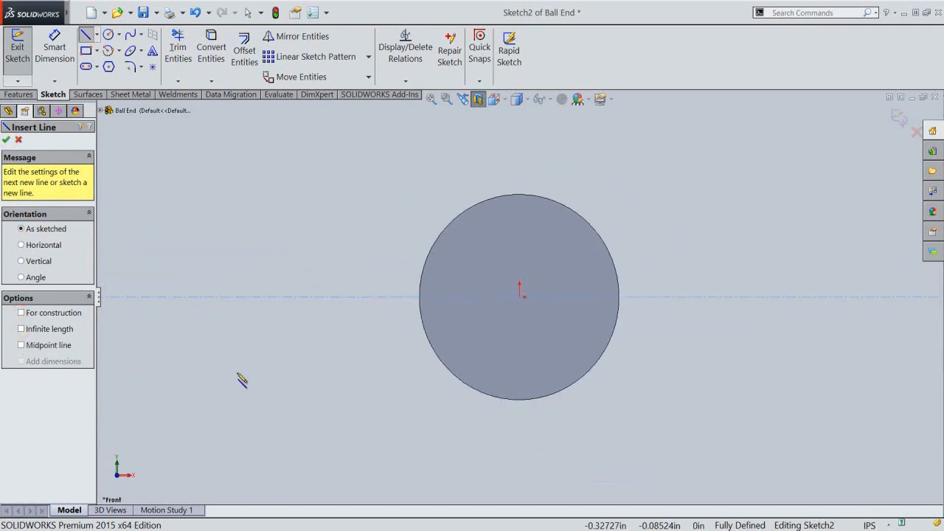
pyautogui.scroll(-2, 741, 314)
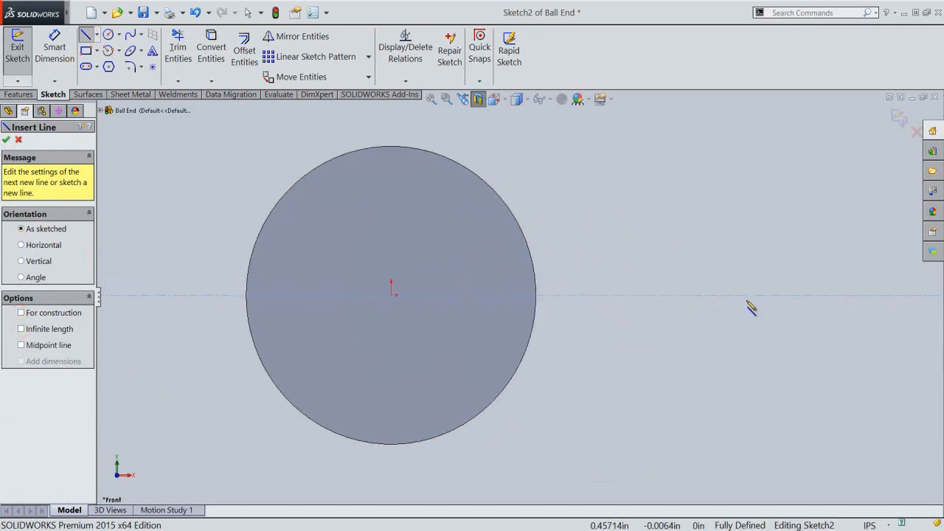
pyautogui.click(536, 296)
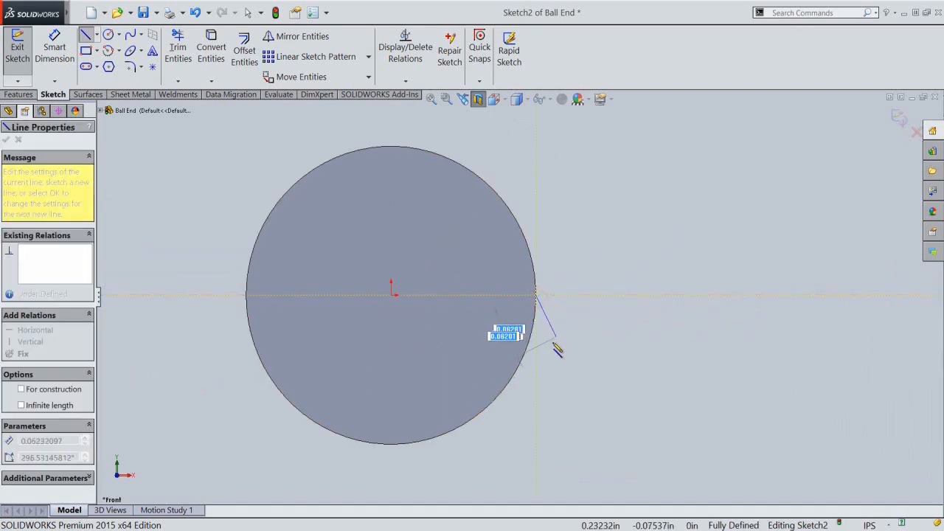
pyautogui.scroll(2, 681, 332)
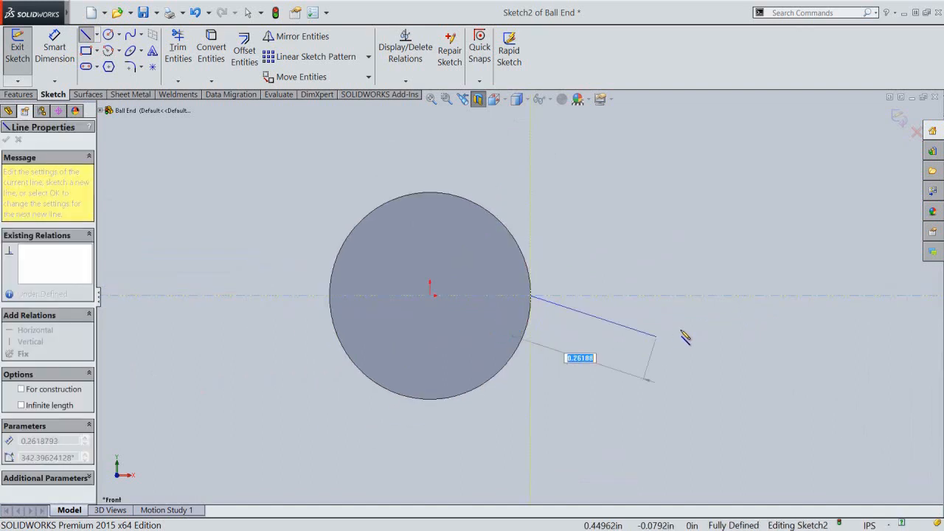
pyautogui.click(697, 296)
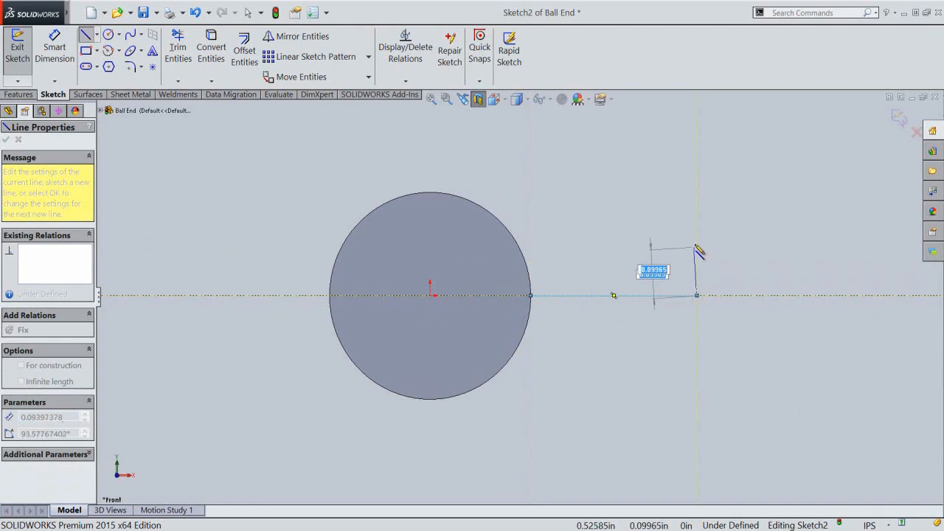
pyautogui.click(697, 240)
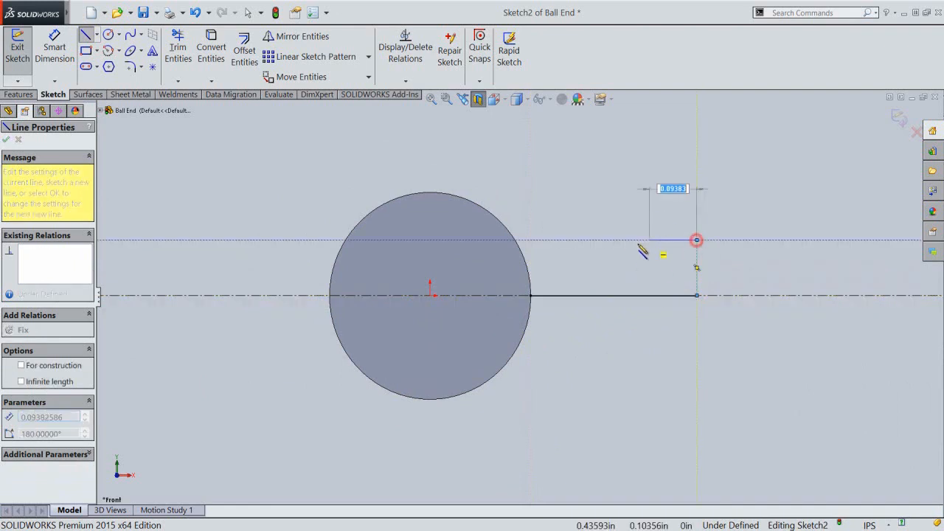
pyautogui.click(567, 241)
# Step: Close the profile with an arc from the end of the upper line to the start point on the disc's edge
pyautogui.rightClick(568, 250)
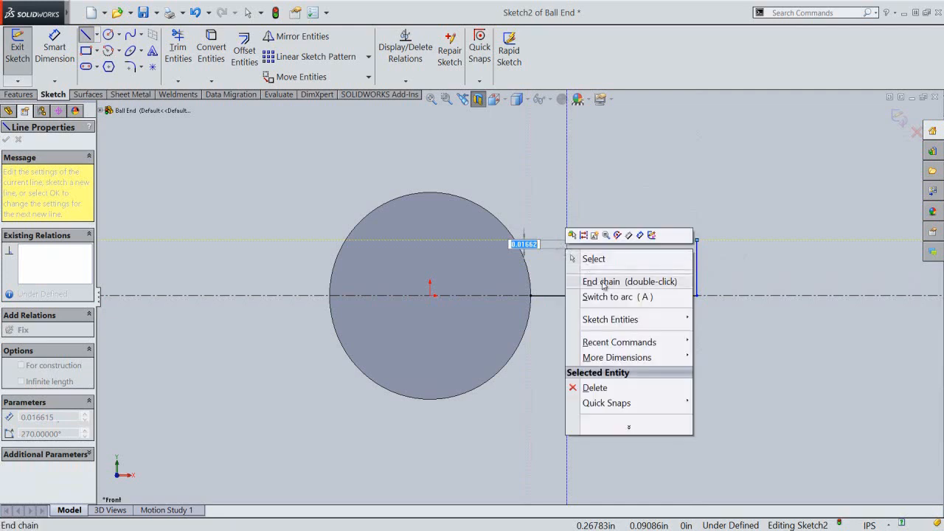
pyautogui.click(599, 296)
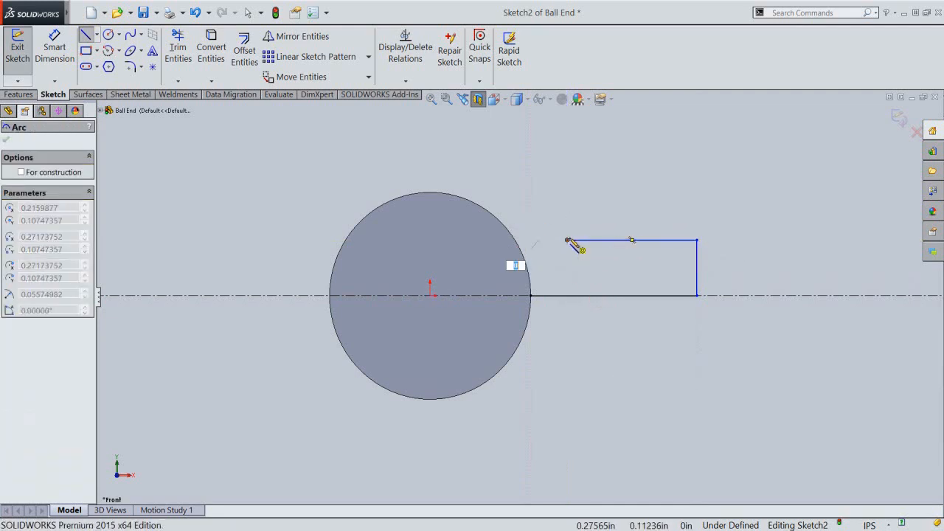
pyautogui.click(531, 295)
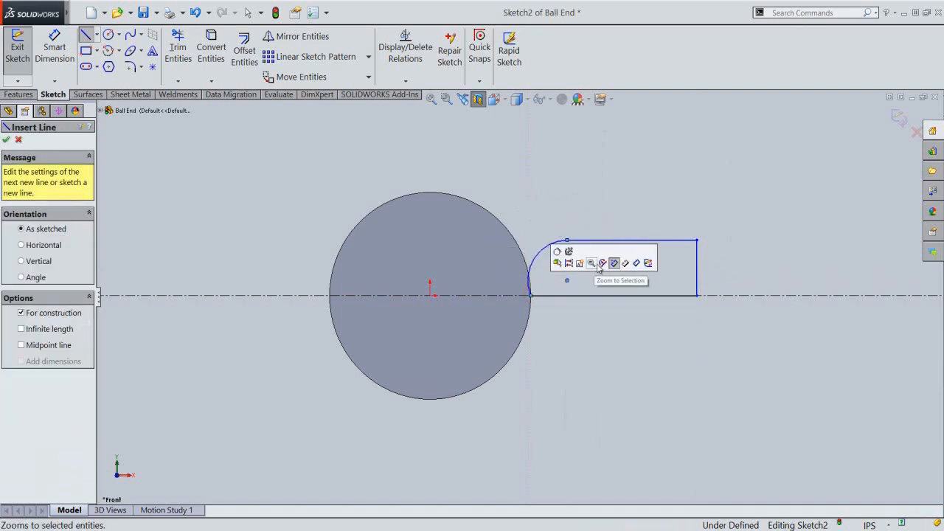
pyautogui.rightClick(600, 211)
pyautogui.click(623, 216)
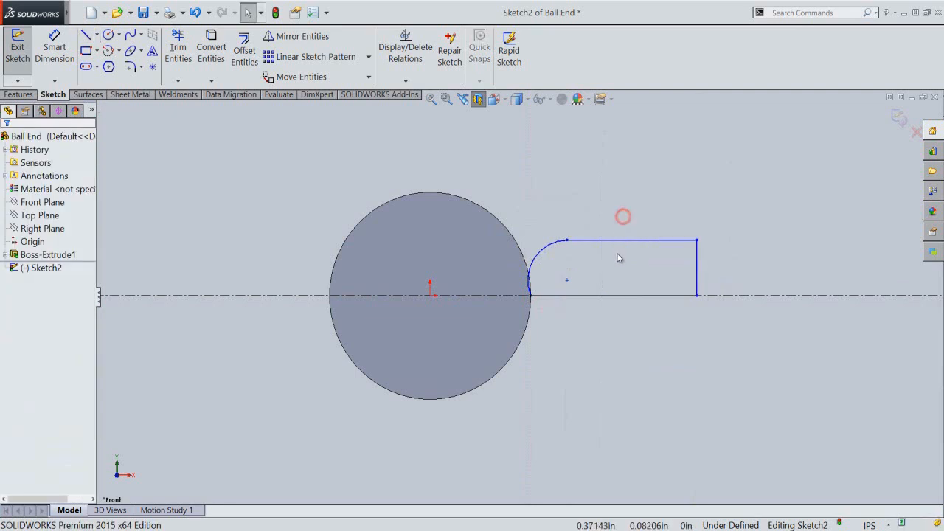
# Step: Make the arc's centre point coincident with the profile's bottom line
pyautogui.scroll(-2, 618, 257)
pyautogui.click(607, 272)
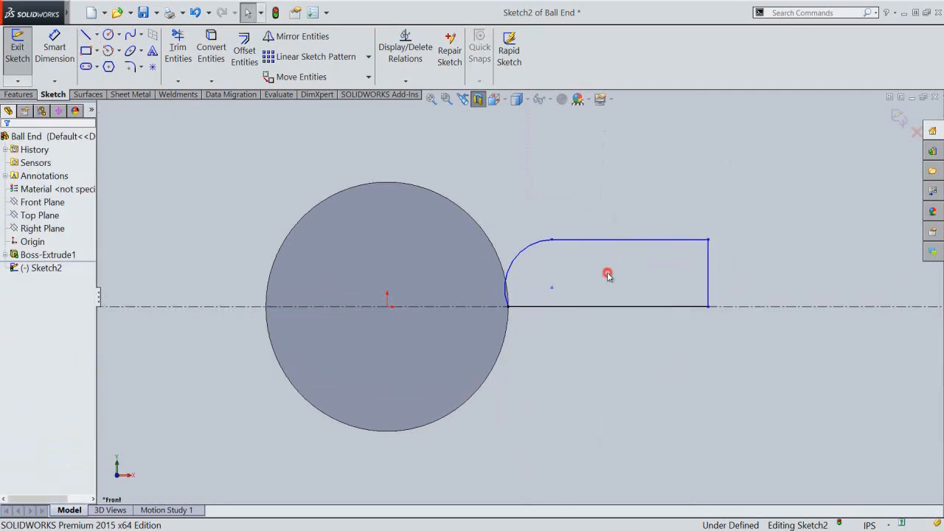
pyautogui.click(552, 288)
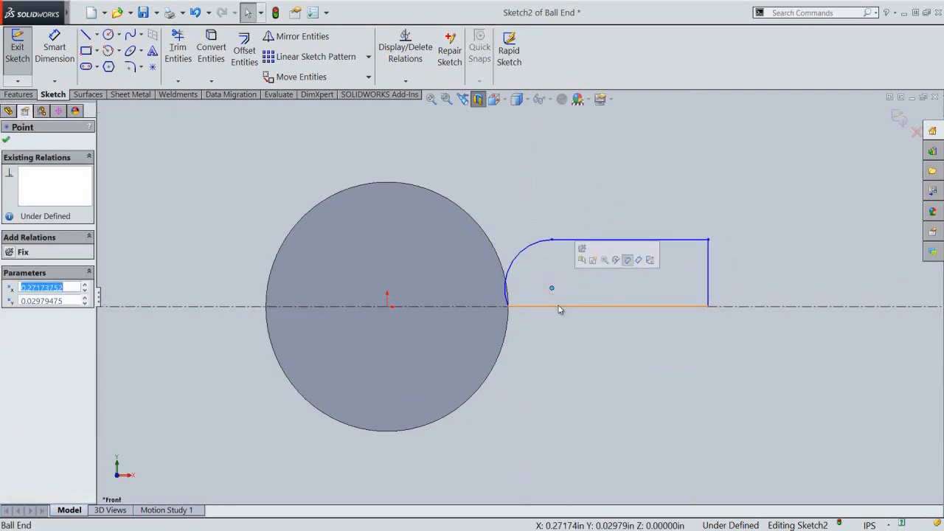
pyautogui.keyDown('ctrl'); pyautogui.click(558, 305); pyautogui.keyUp('ctrl')
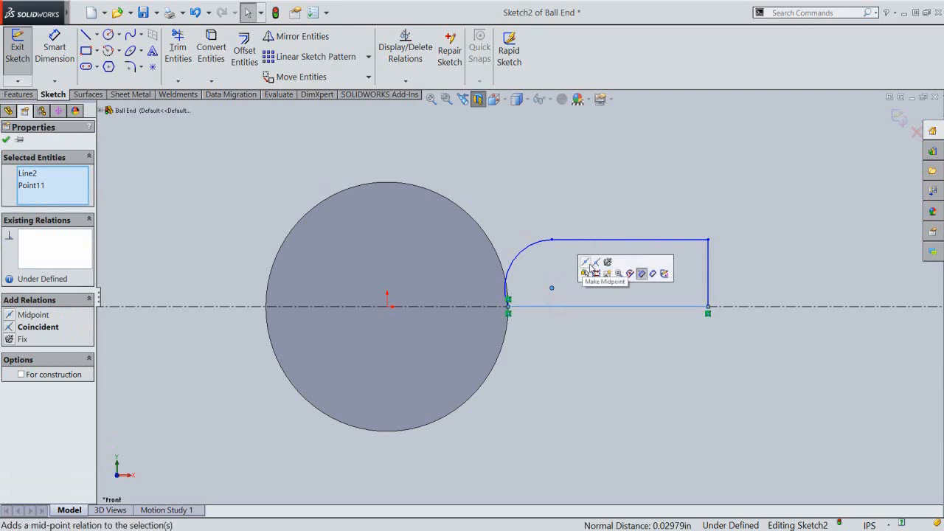
pyautogui.click(595, 266)
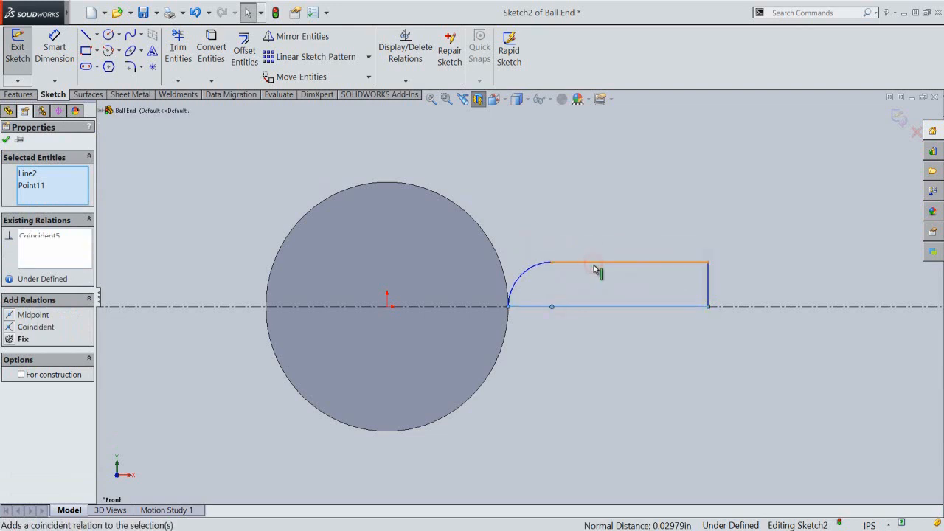
pyautogui.click(587, 226)
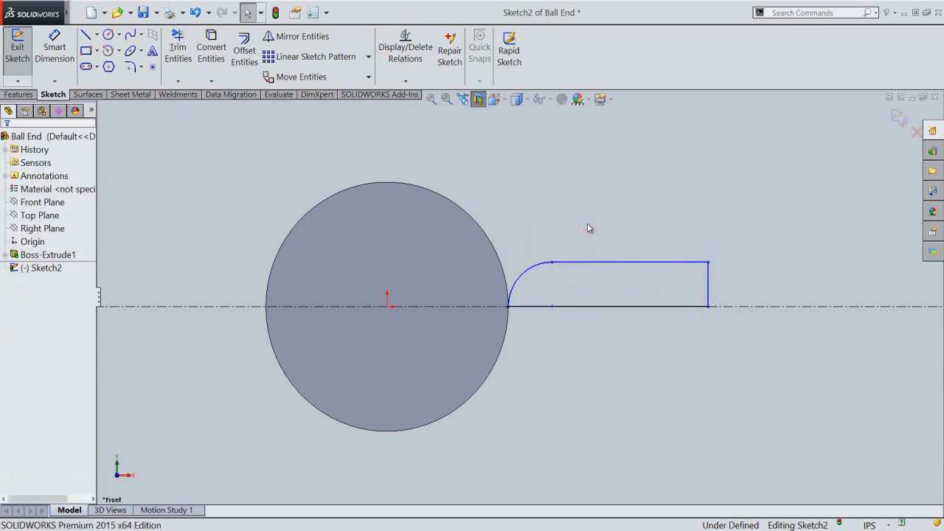
# Step: Dimension the horizontal distance from the arc's centre to the profile's vertical end line as 0.225 in, placed below the profile
pyautogui.click(54, 48)
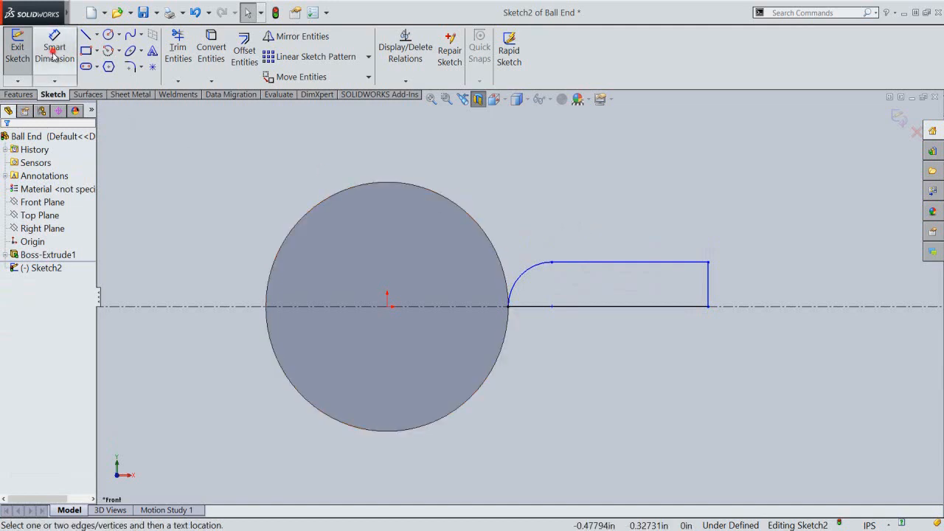
pyautogui.click(552, 307)
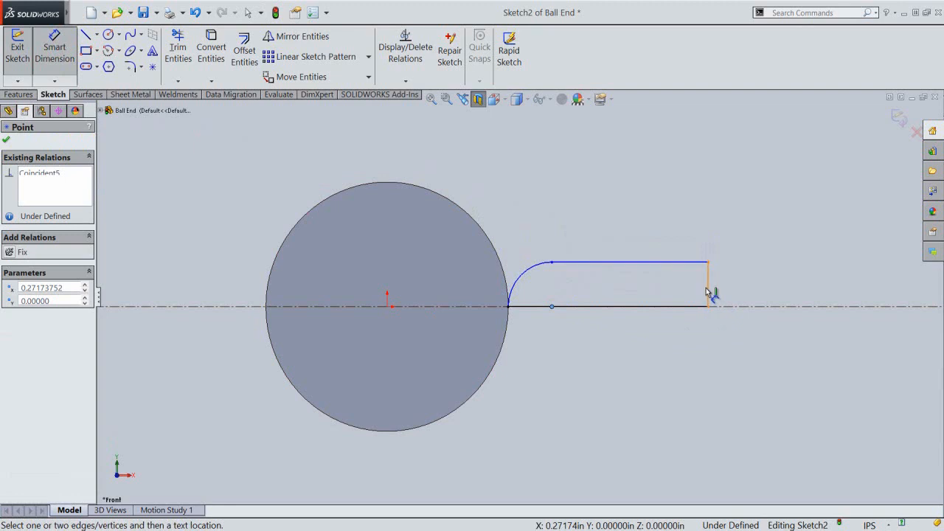
pyautogui.click(708, 294)
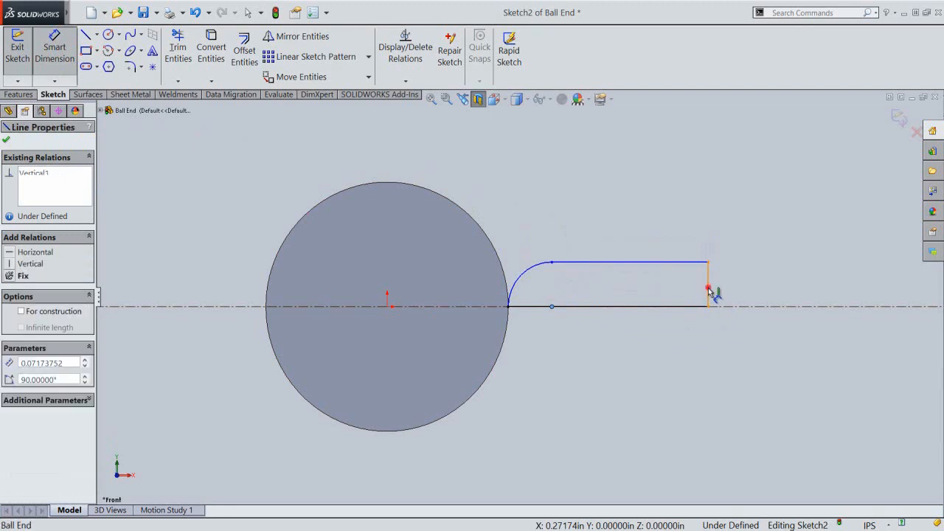
pyautogui.click(647, 340)
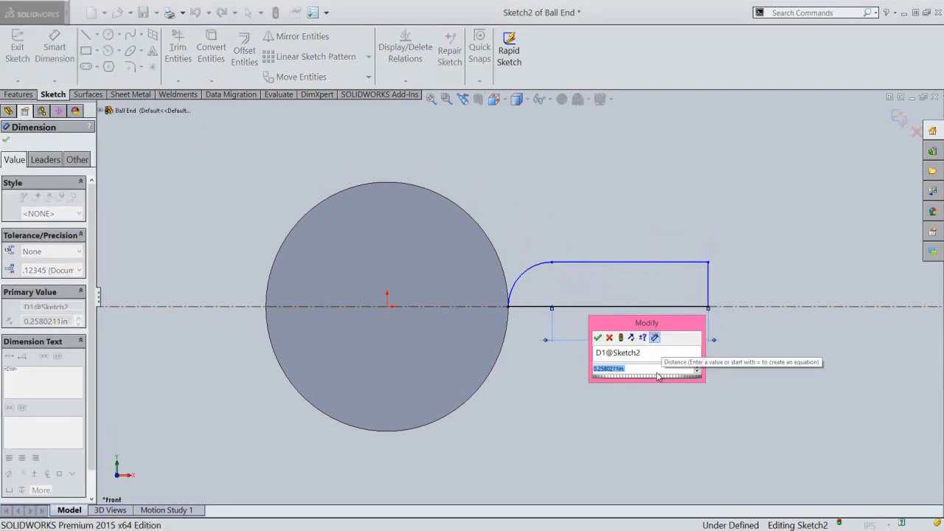
pyautogui.write('225')
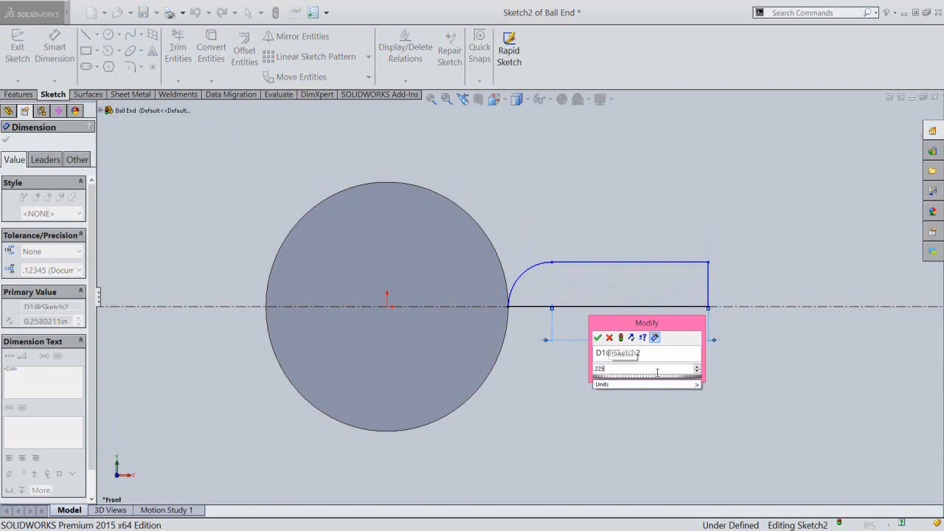
pyautogui.press('Return')
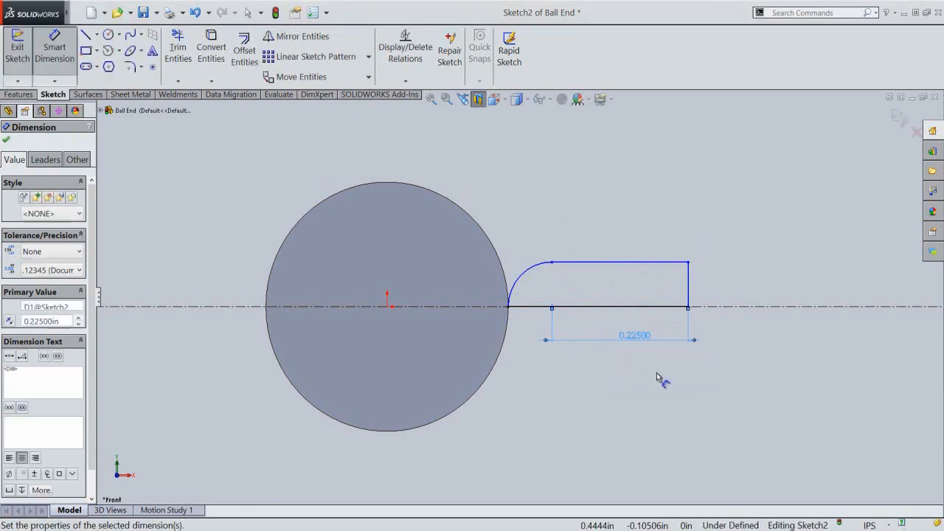
pyautogui.click(736, 293)
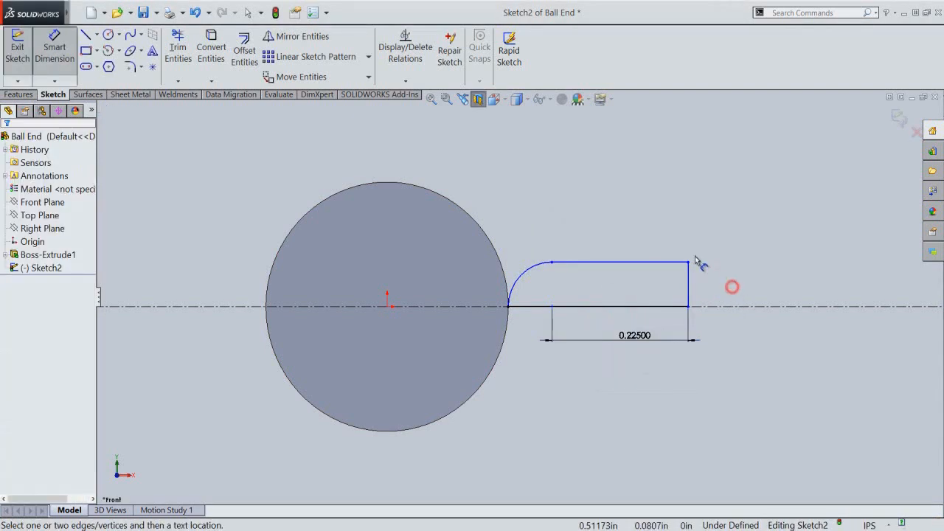
# Step: Dimension the profile's upper line about the centerline as a 0.225 in diameter, taking the value from the existing horizontal dimension
pyautogui.click(656, 267)
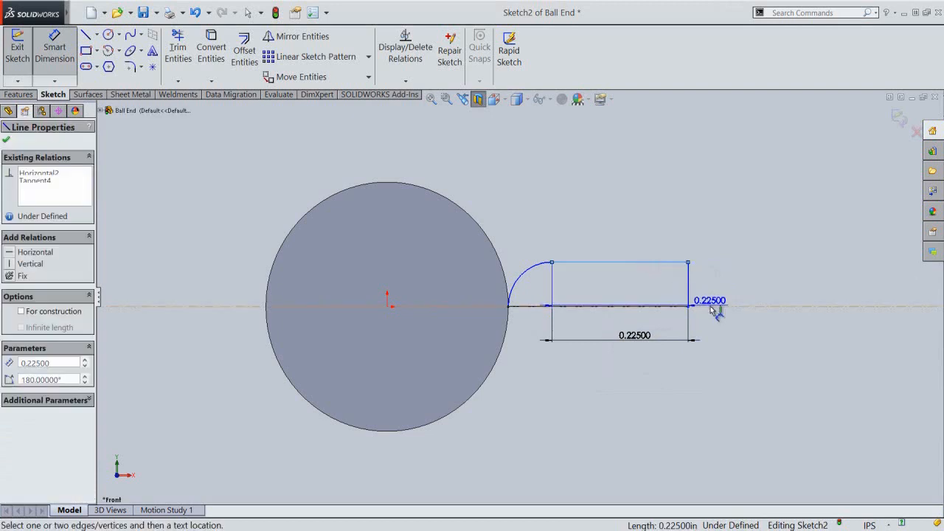
pyautogui.click(713, 307)
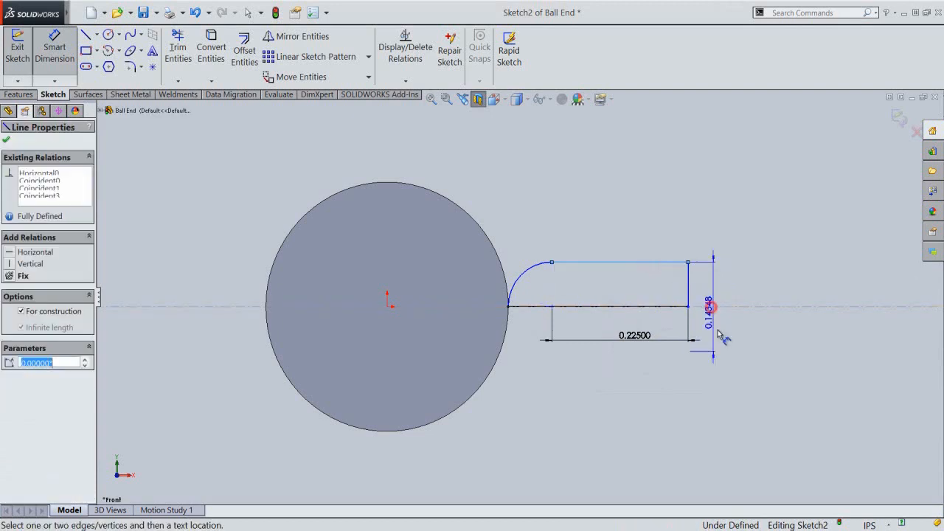
pyautogui.click(719, 376)
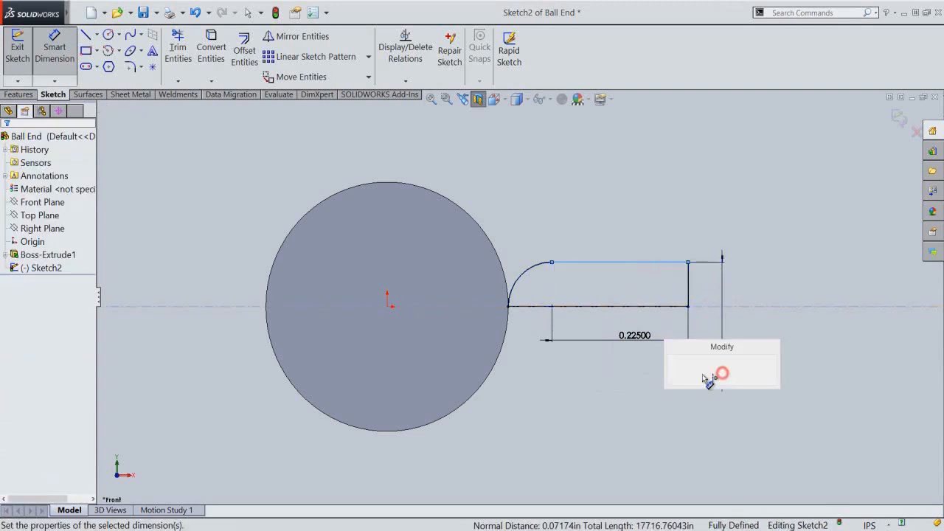
pyautogui.click(635, 338)
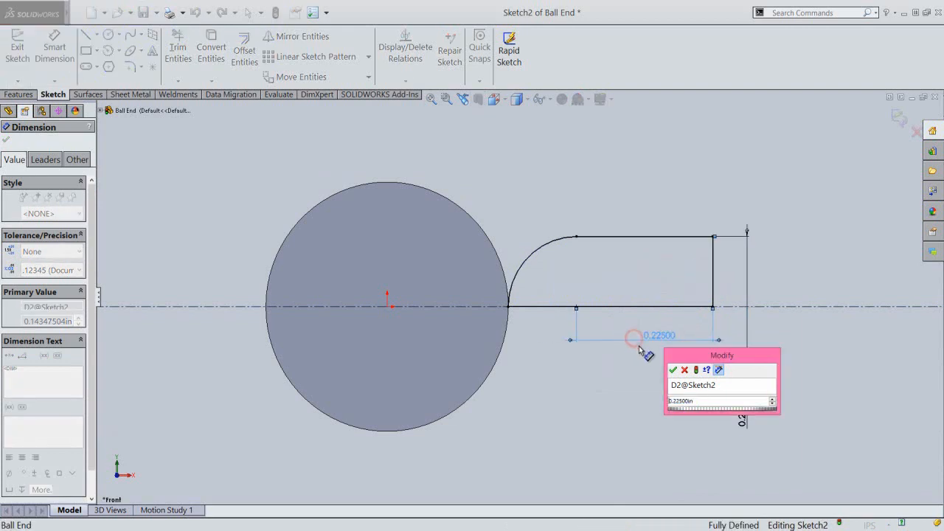
pyautogui.click(673, 371)
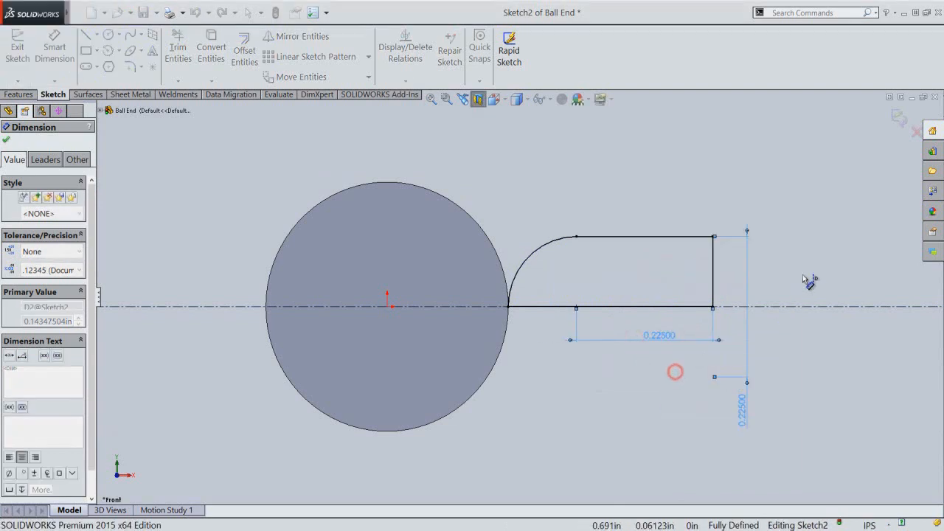
pyautogui.rightClick(784, 182)
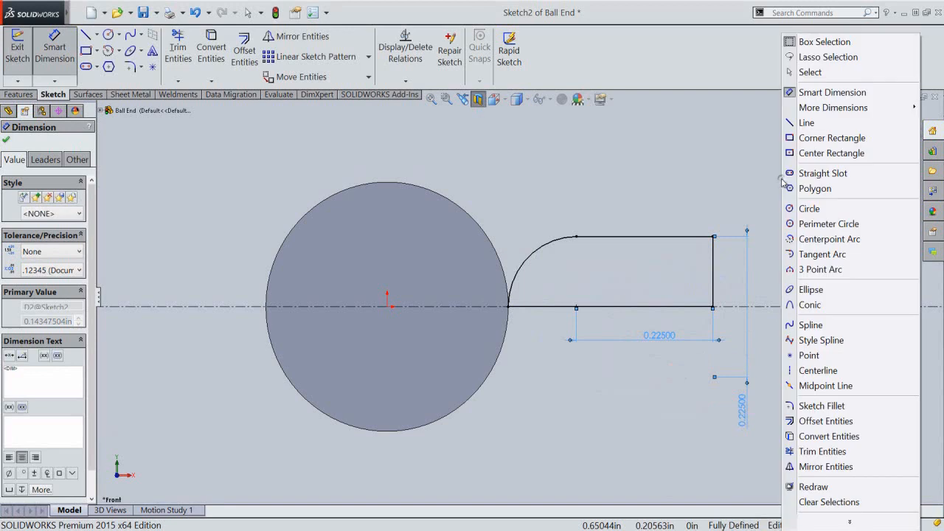
pyautogui.click(811, 71)
pyautogui.click(810, 165)
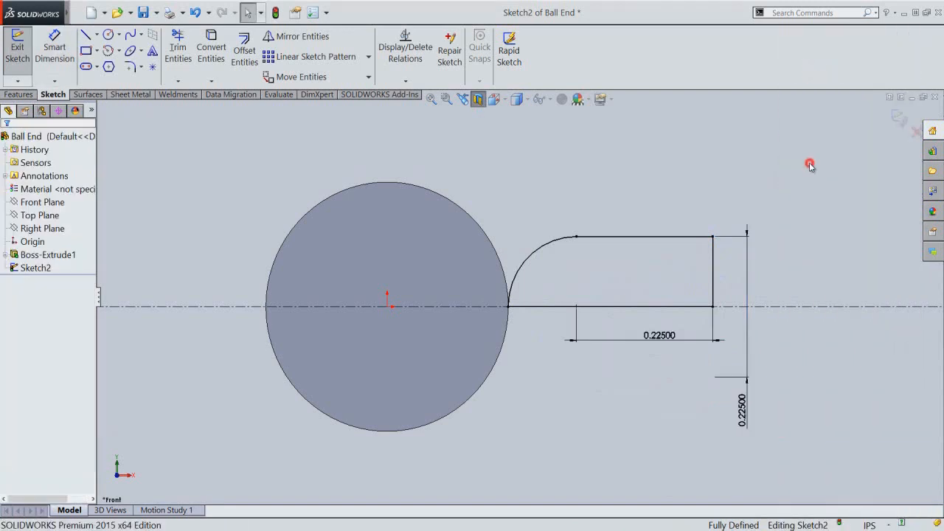
# Step: Exit the shank profile sketch and turn off the section view
pyautogui.click(899, 120)
pyautogui.click(582, 165)
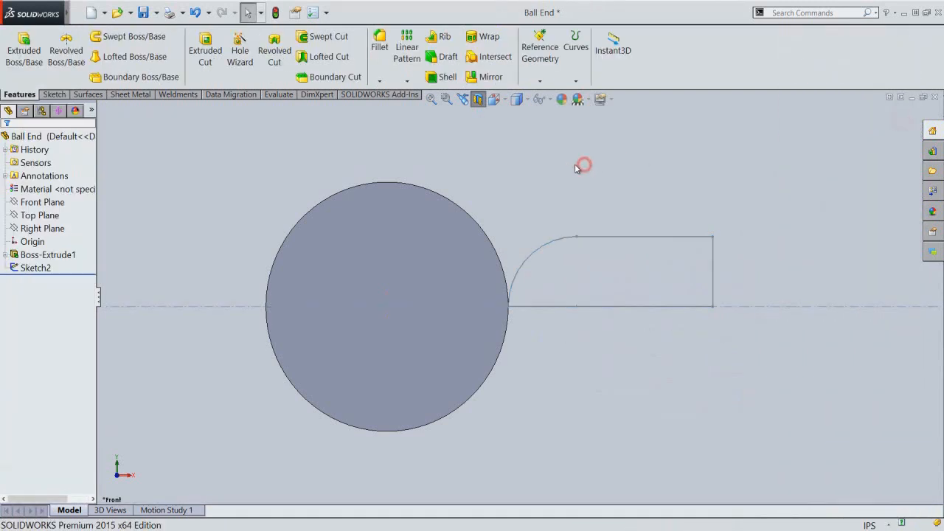
pyautogui.click(476, 105)
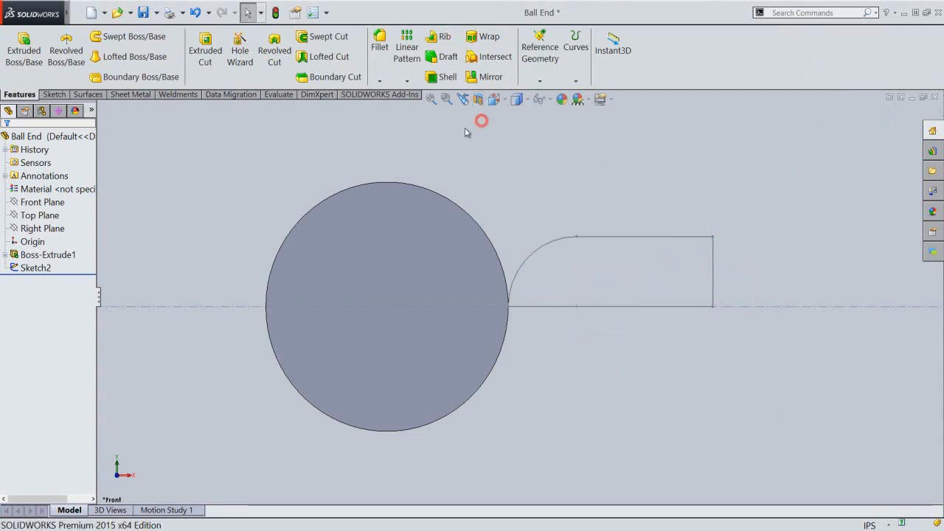
# Step: Revolve the shank profile 360 degrees about the horizontal centerline with Merge result enabled
pyautogui.click(67, 56)
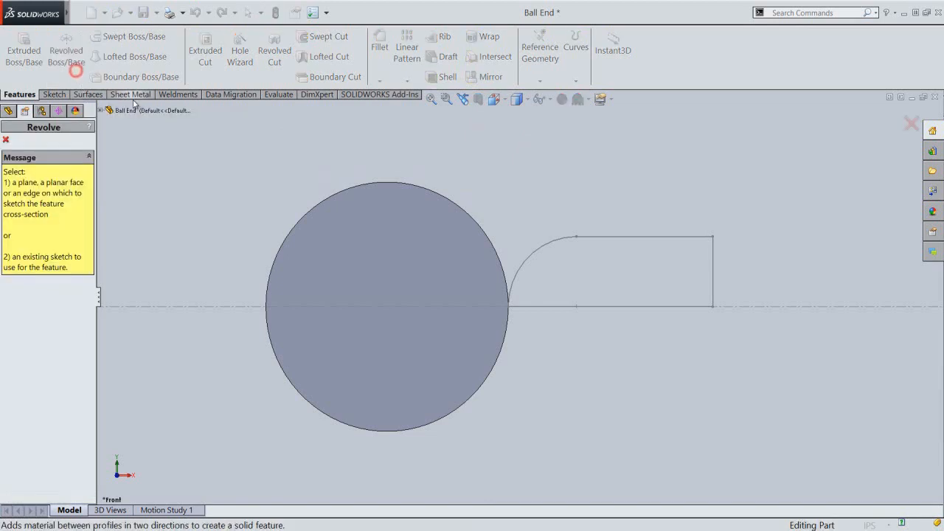
pyautogui.click(776, 308)
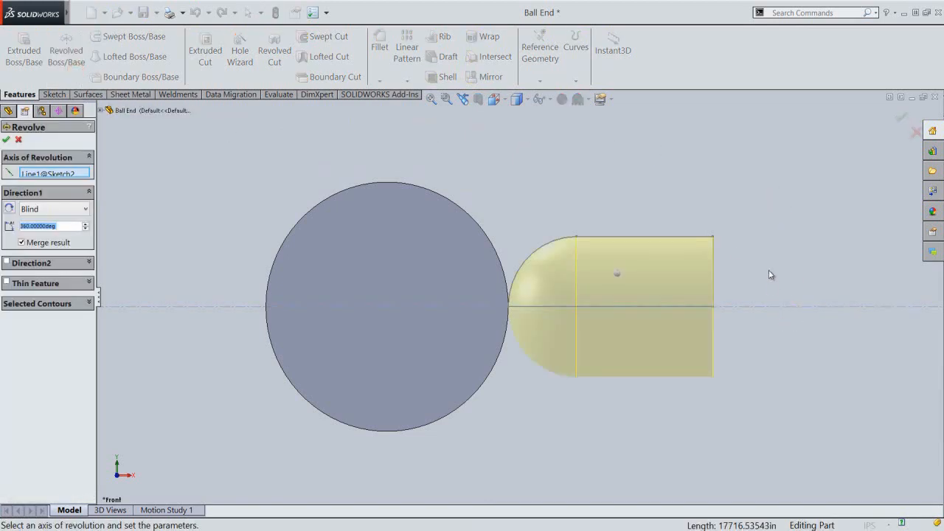
pyautogui.click(494, 99)
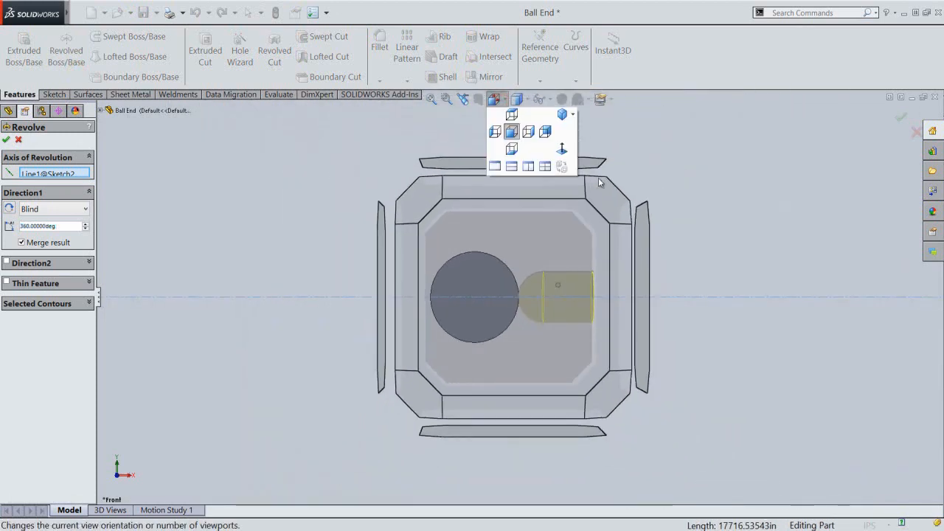
pyautogui.click(603, 197)
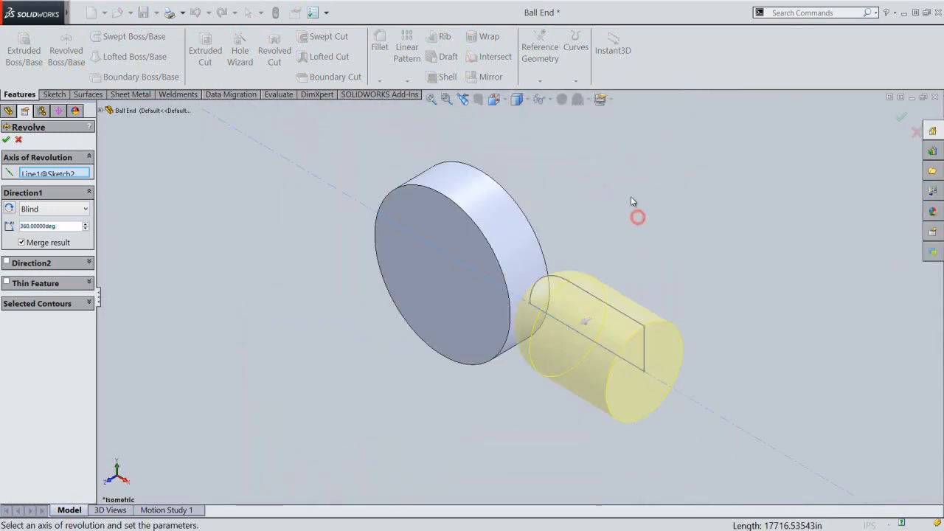
pyautogui.rightClick(630, 198)
pyautogui.click(656, 283)
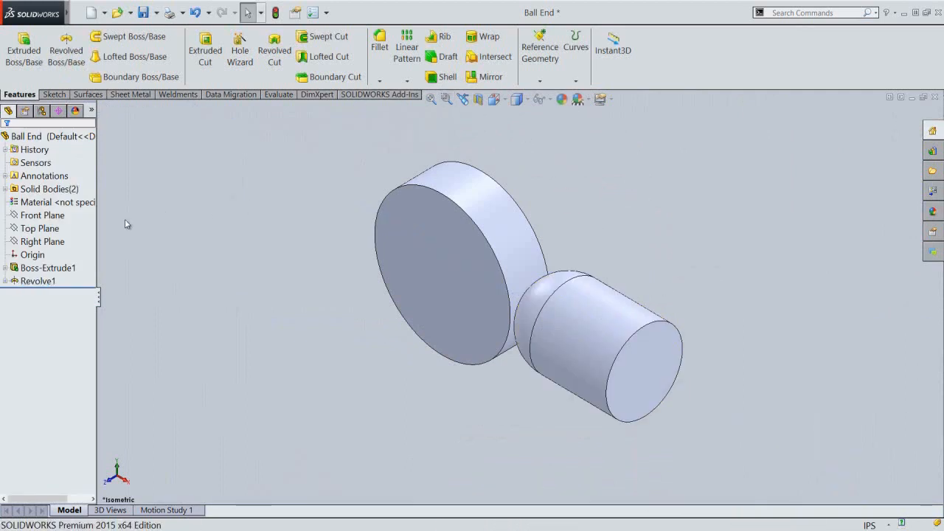
# Step: Start a sketch on the Front Plane and section the model at that plane with 0 in offset, seen from the front
pyautogui.click(53, 215)
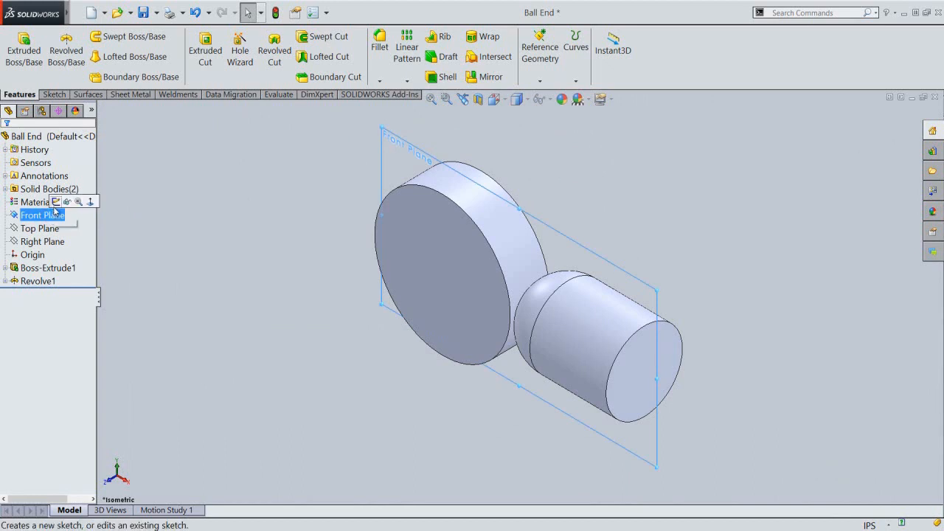
pyautogui.click(56, 203)
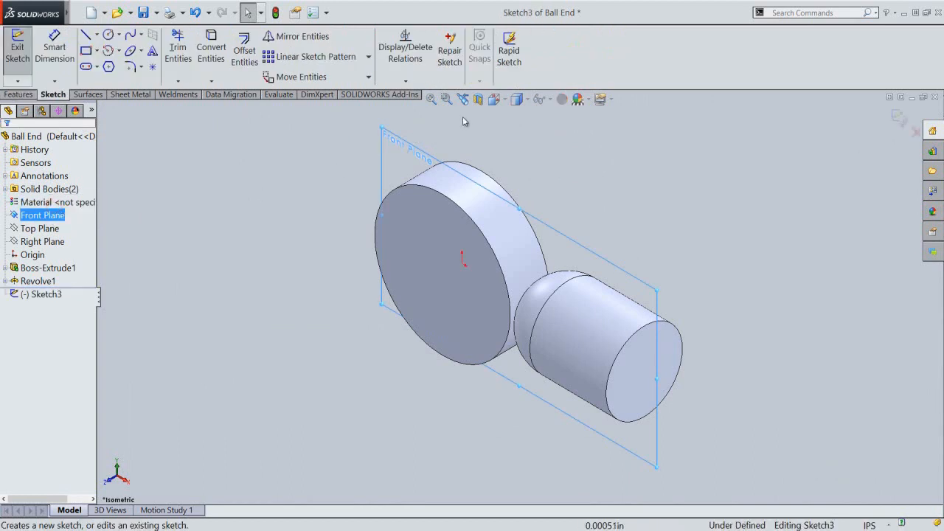
pyautogui.click(479, 100)
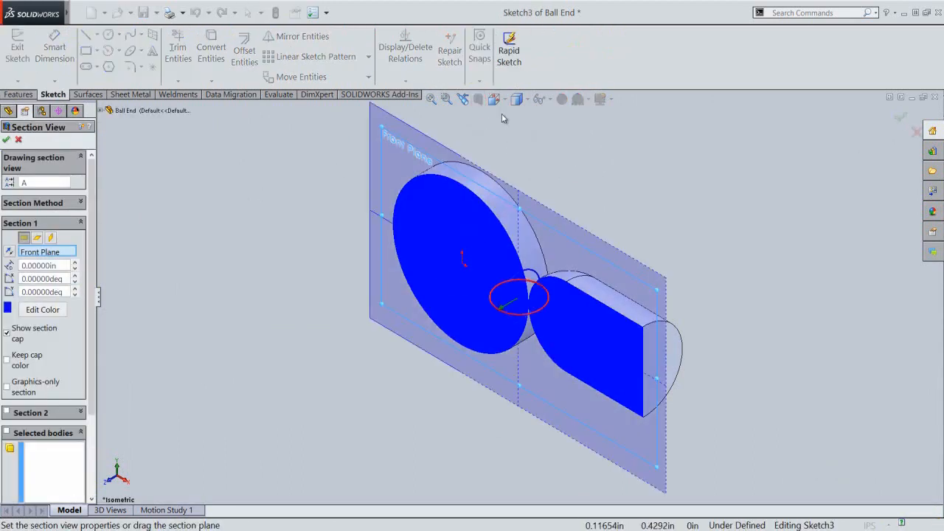
pyautogui.click(493, 100)
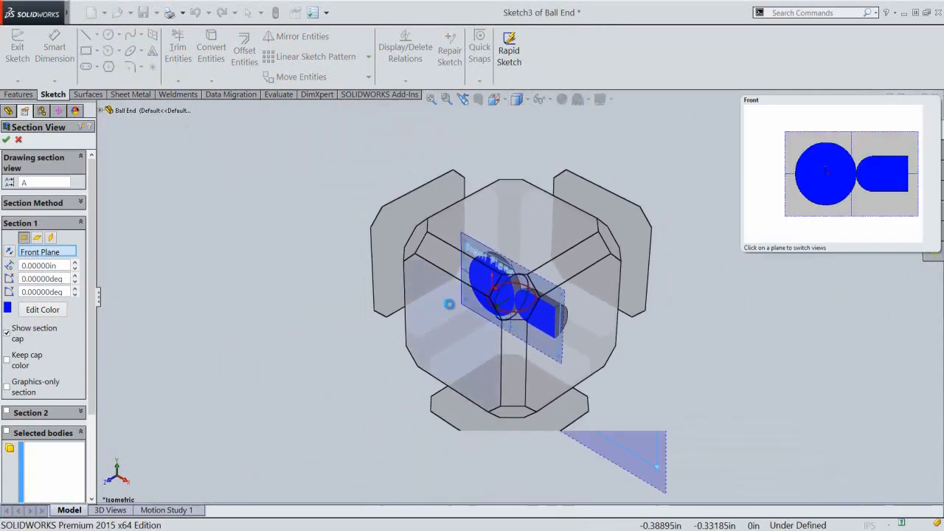
pyautogui.click(448, 303)
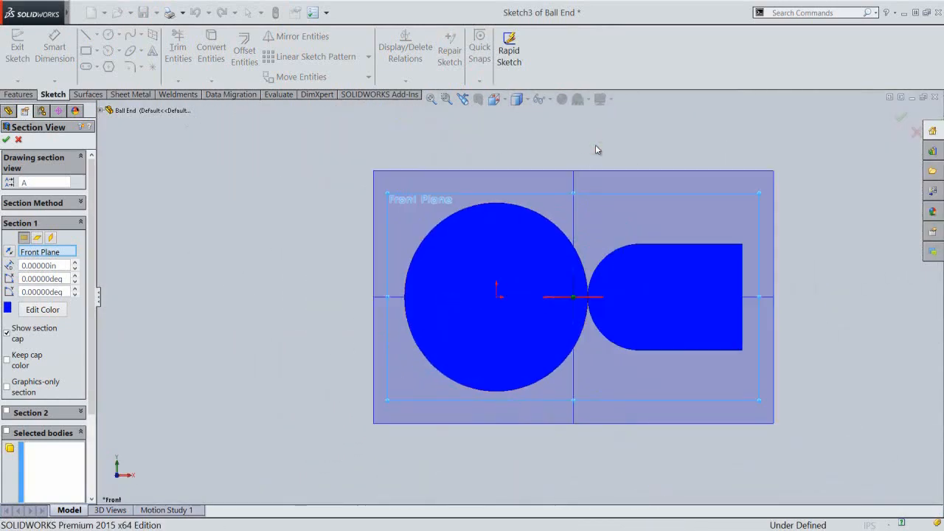
pyautogui.rightClick(595, 144)
pyautogui.click(618, 248)
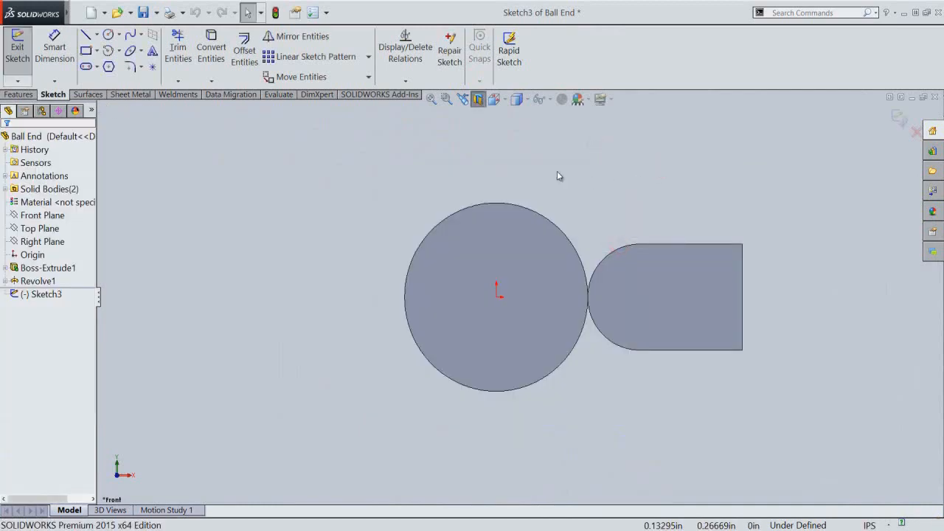
pyautogui.click(259, 166)
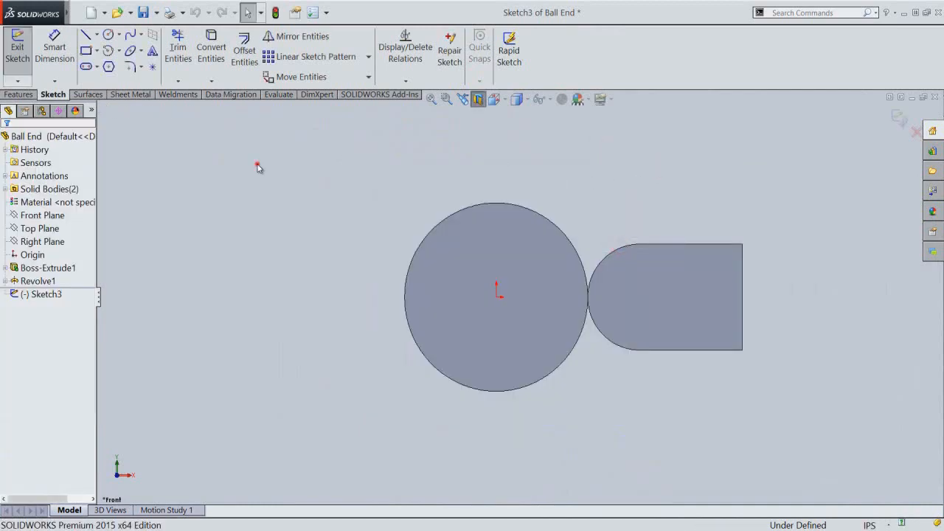
# Step: Create intersection curves in the sketch from the disc's rim face, the shank's rounded face and its cylindrical face
pyautogui.click(210, 81)
pyautogui.click(221, 108)
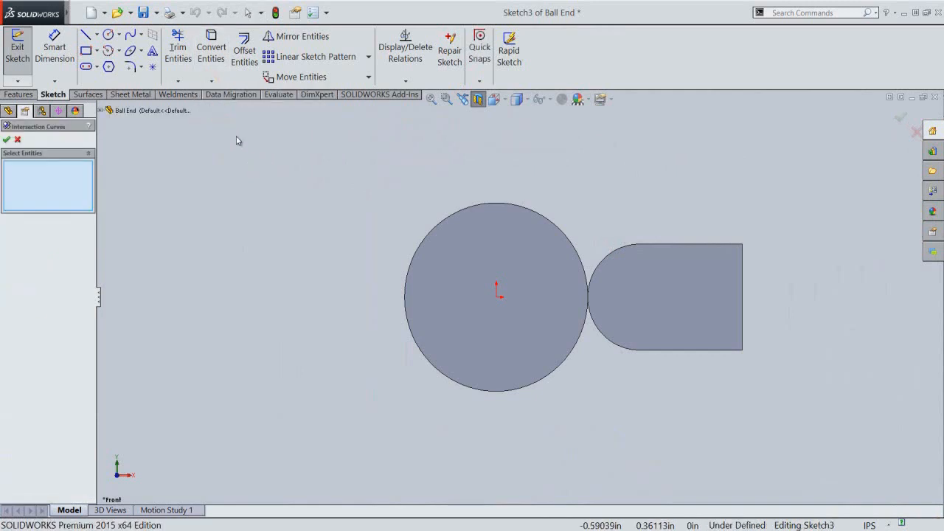
pyautogui.click(516, 99)
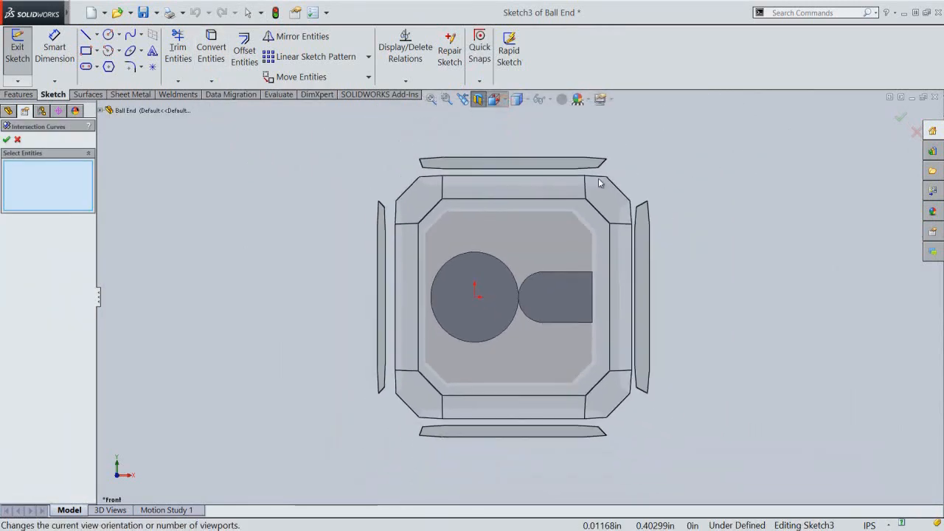
pyautogui.click(618, 202)
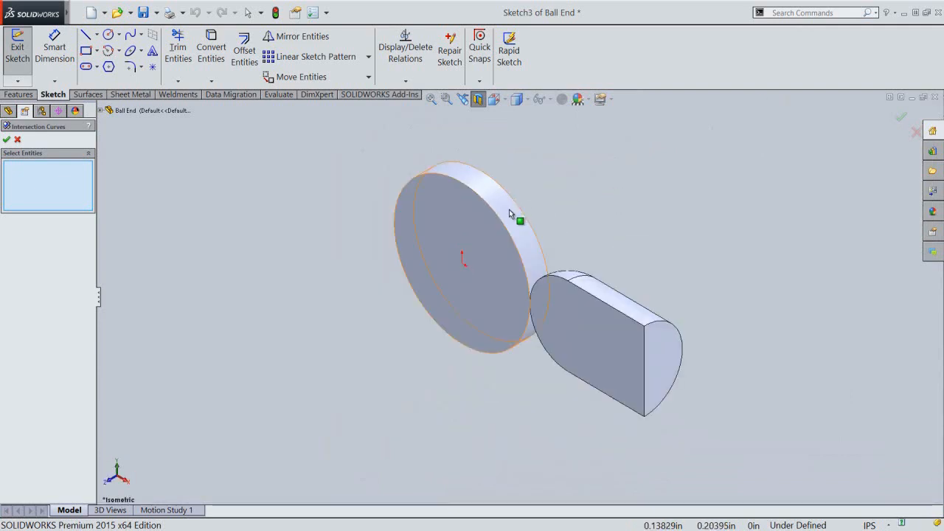
pyautogui.click(508, 210)
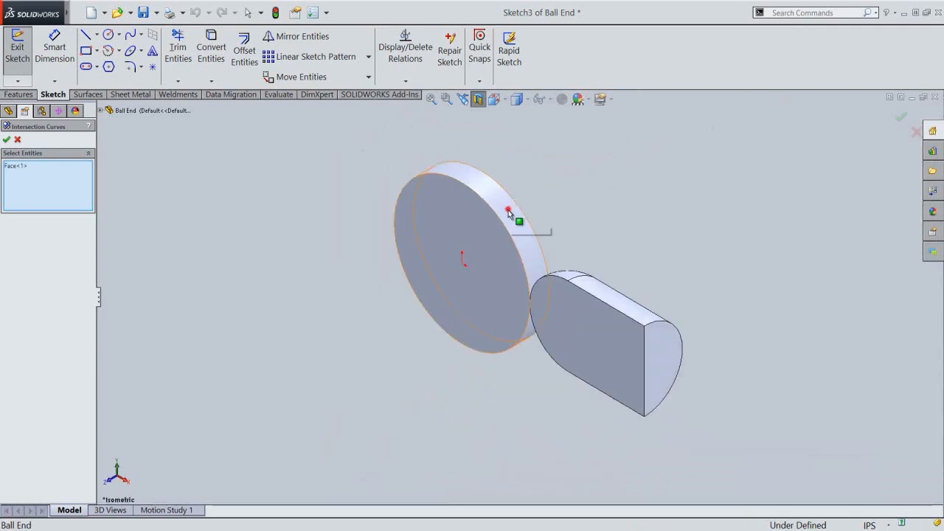
pyautogui.click(558, 276)
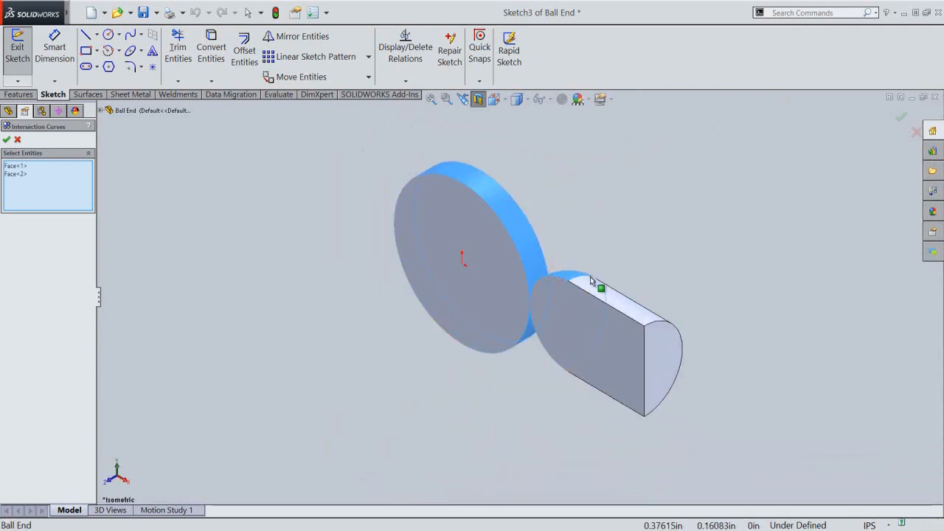
pyautogui.click(591, 280)
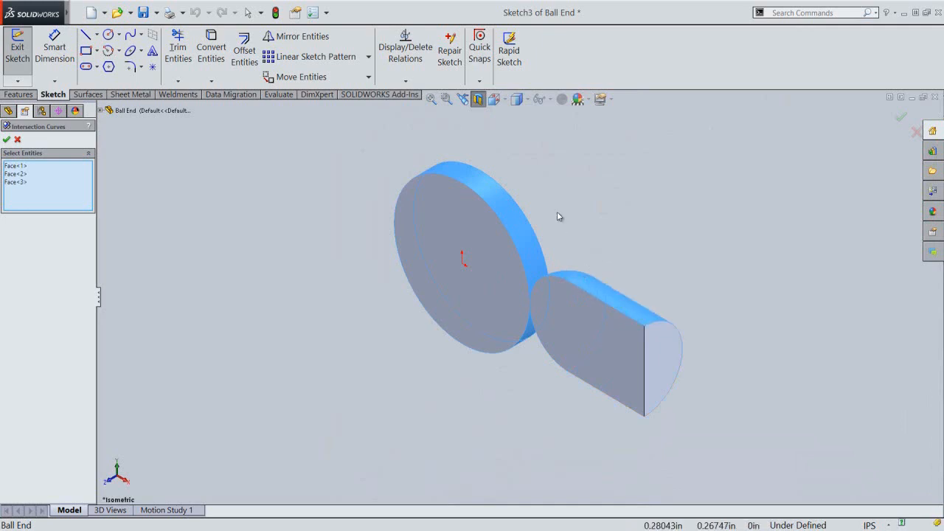
pyautogui.rightClick(558, 216)
pyautogui.click(583, 276)
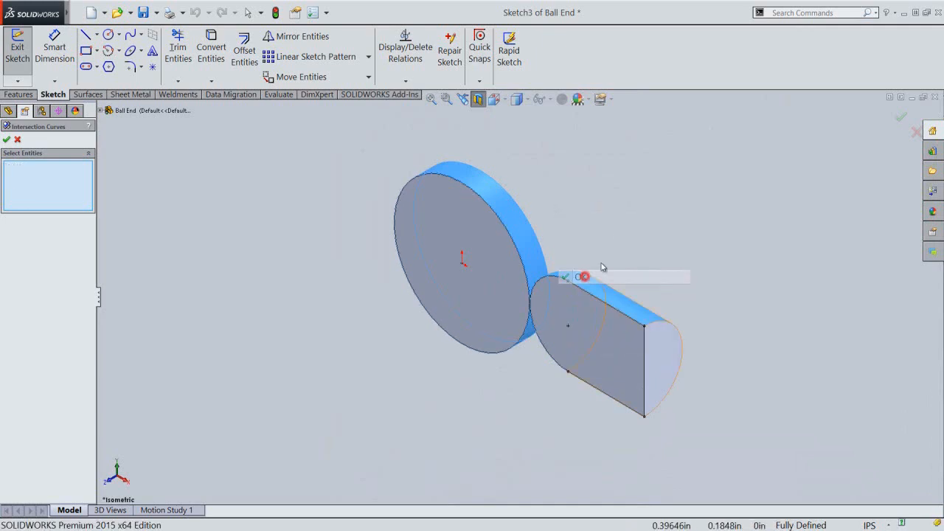
pyautogui.rightClick(619, 227)
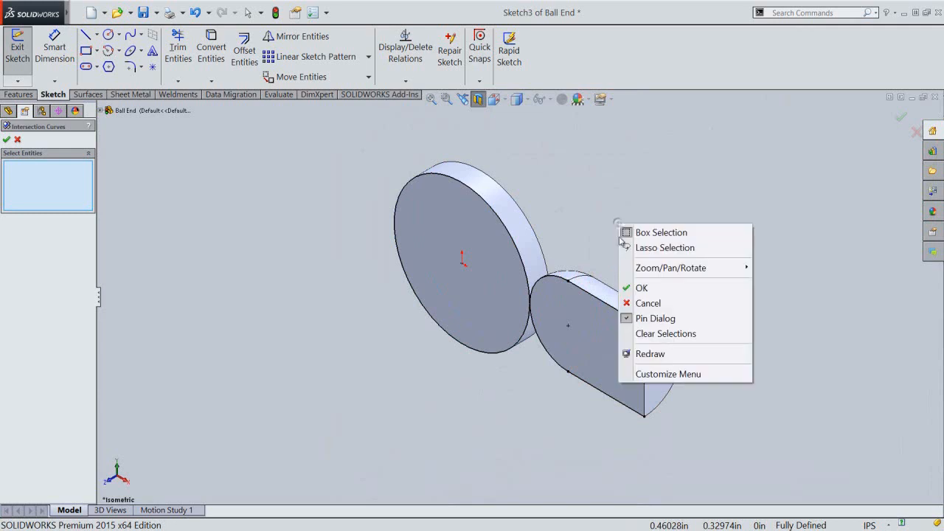
pyautogui.click(639, 291)
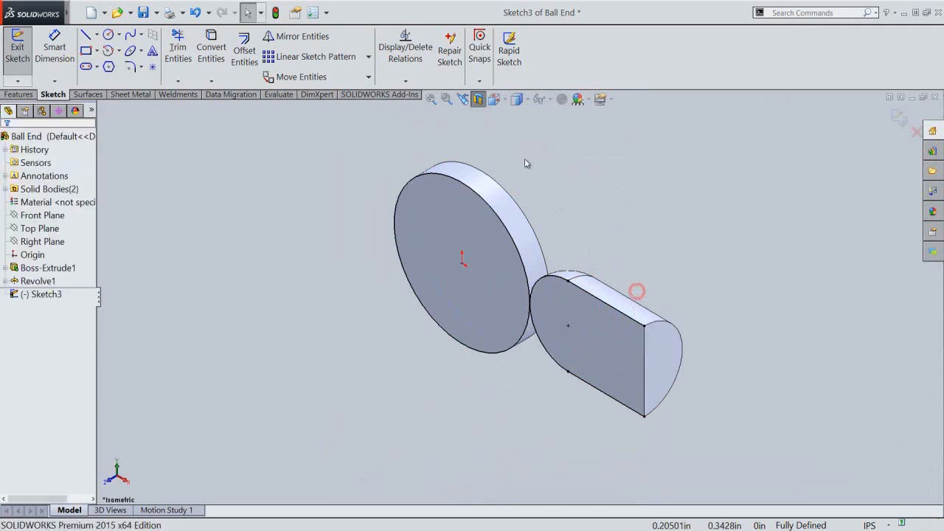
# Step: Draw an infinite-length horizontal construction centerline through the origin, viewing the sketch from the front
pyautogui.click(495, 105)
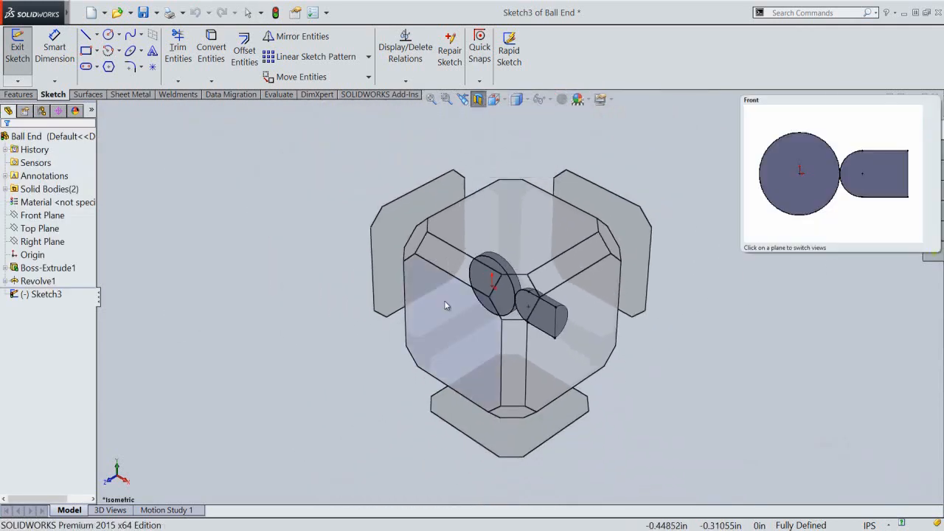
pyautogui.click(444, 300)
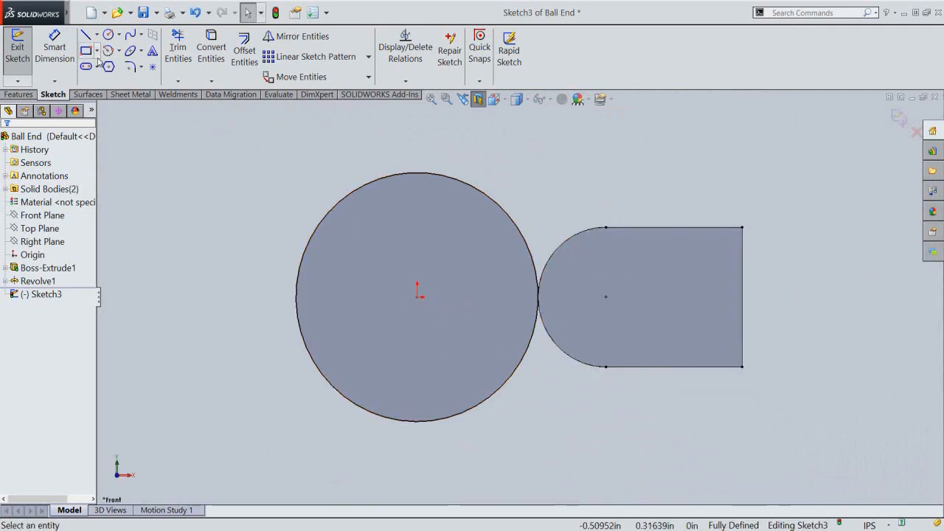
pyautogui.click(95, 35)
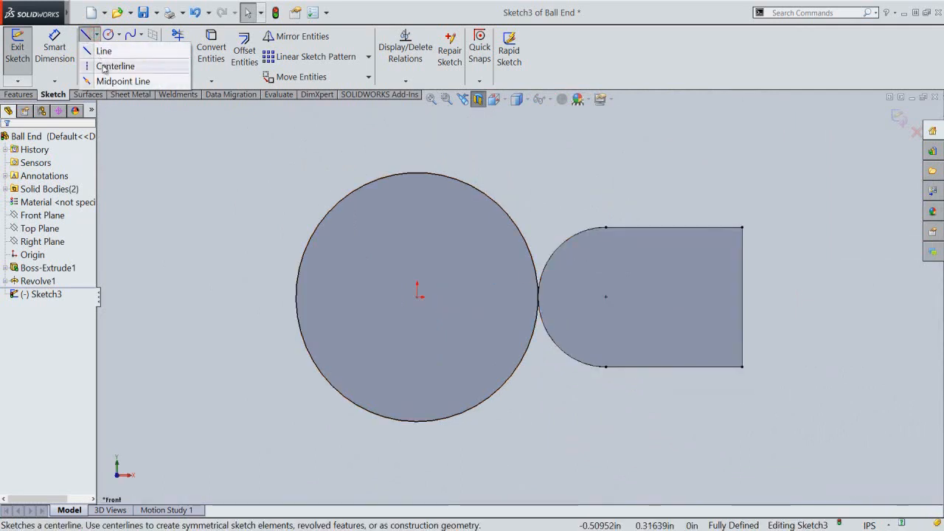
pyautogui.click(103, 65)
pyautogui.click(21, 247)
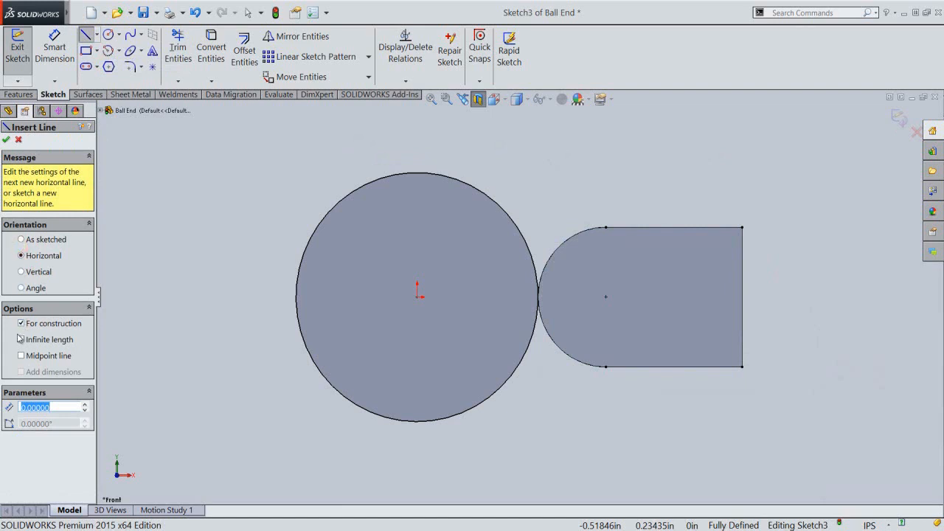
pyautogui.click(20, 340)
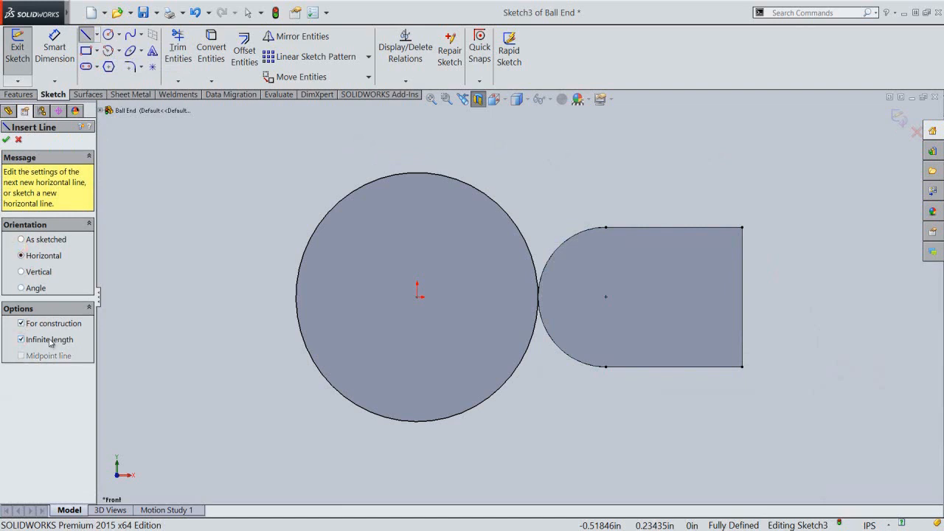
pyautogui.click(418, 298)
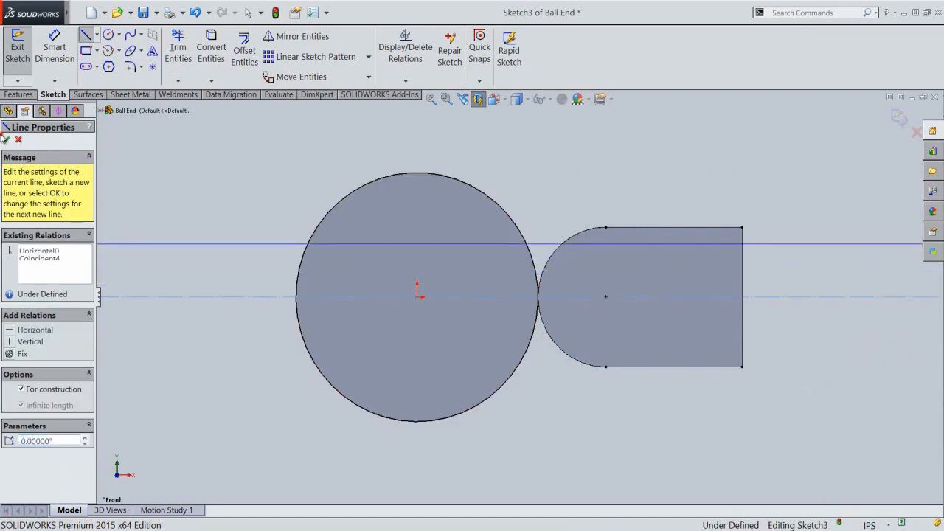
pyautogui.click(5, 140)
# Step: Sketch a solid vertical line about 0.13 in long inside the shank and slanted lines from both its ends to the disc's rim
pyautogui.click(23, 240)
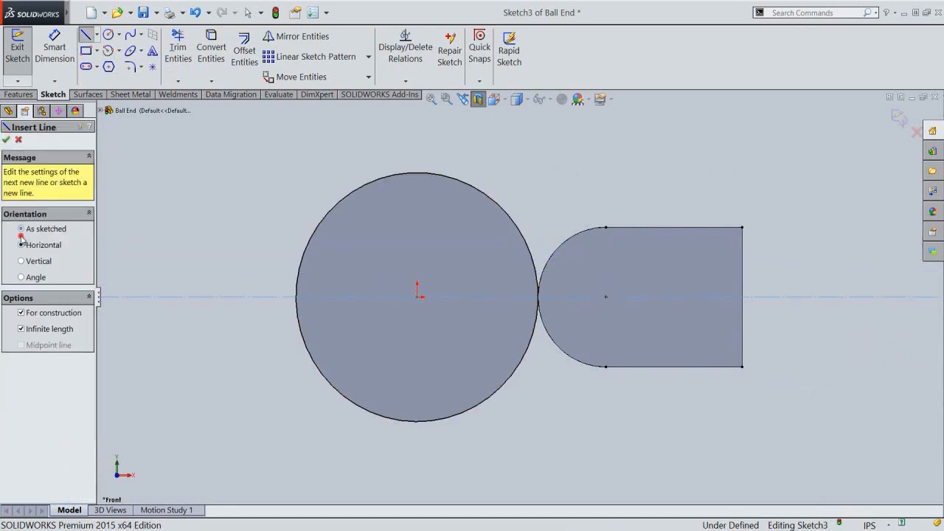
pyautogui.click(21, 329)
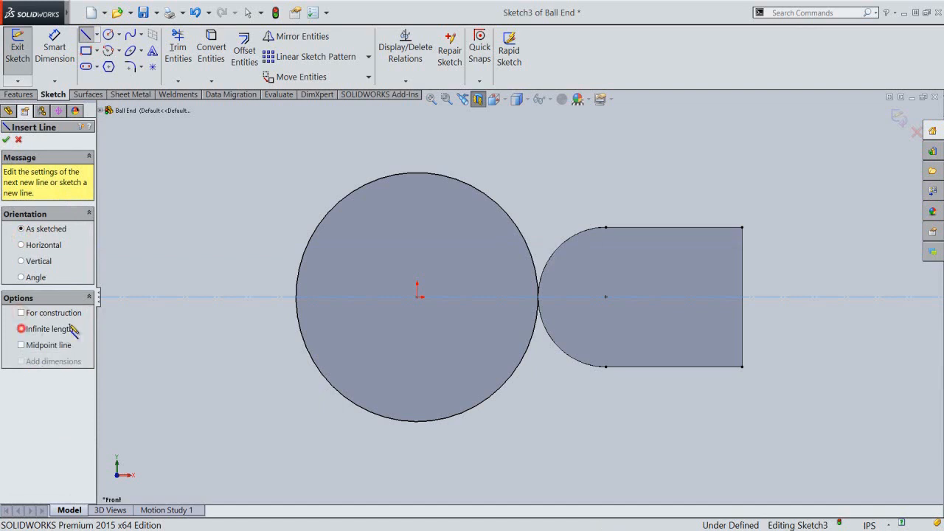
pyautogui.click(686, 265)
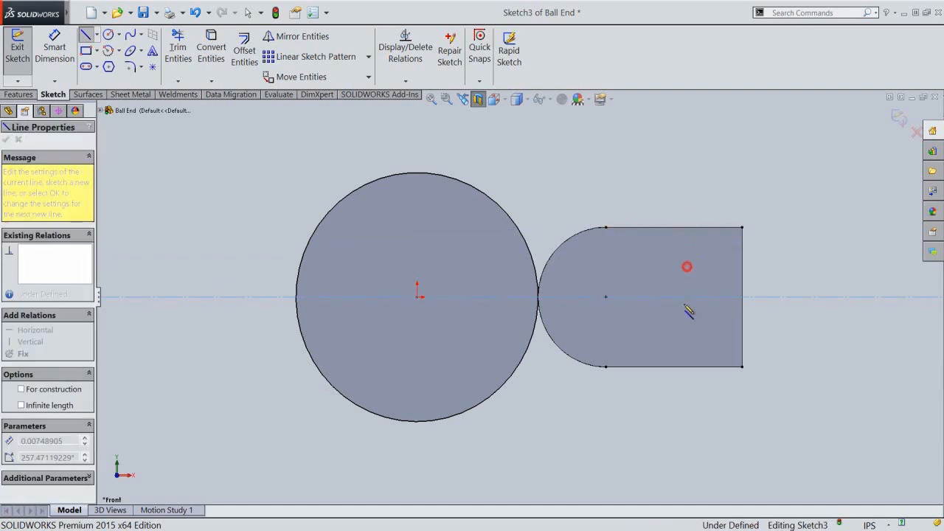
pyautogui.click(687, 344)
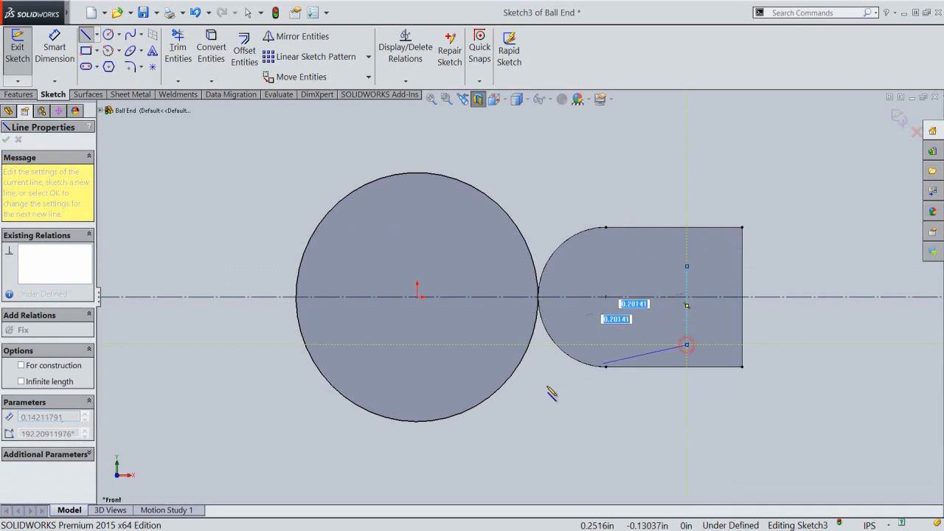
pyautogui.click(489, 397)
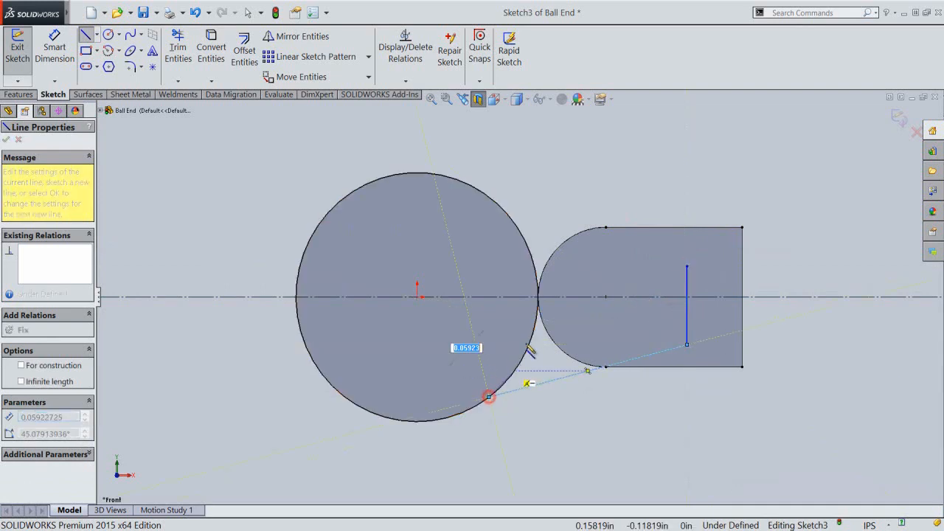
pyautogui.doubleClick(531, 201)
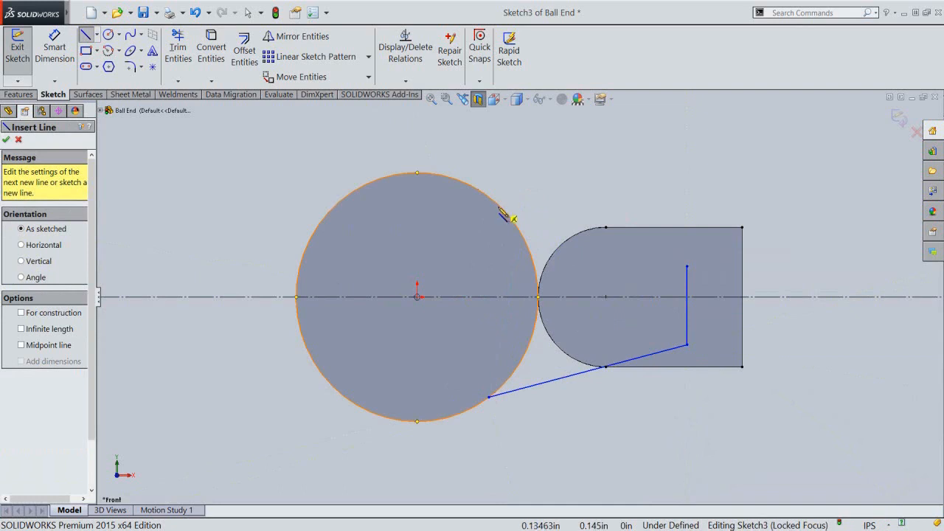
pyautogui.click(500, 207)
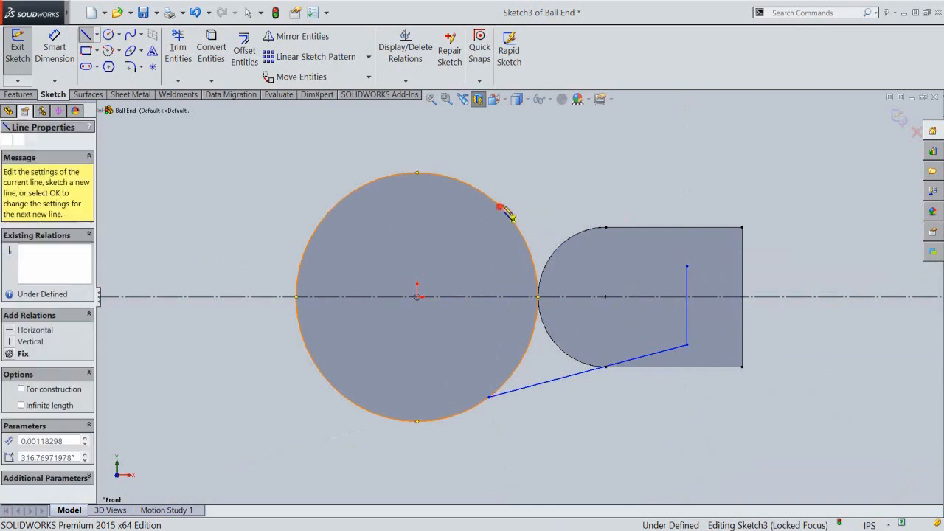
pyautogui.click(688, 267)
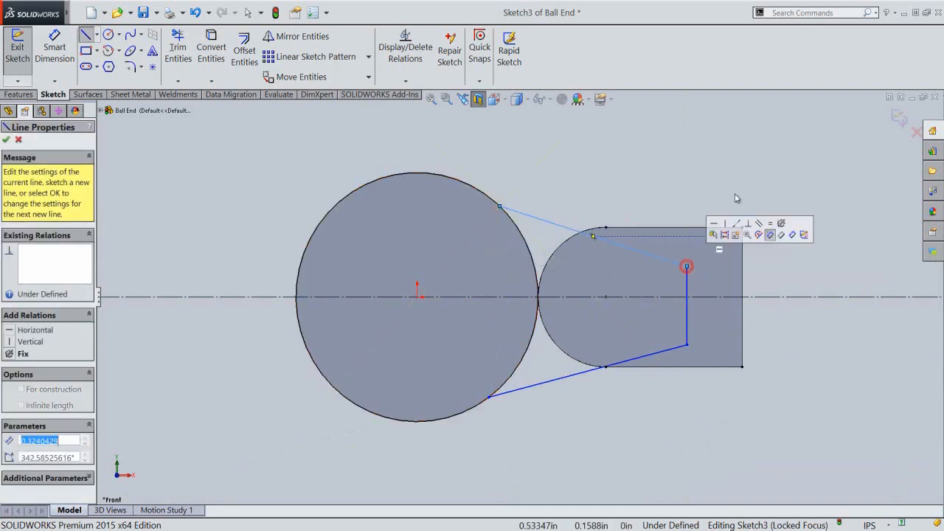
pyautogui.rightClick(695, 168)
pyautogui.click(706, 169)
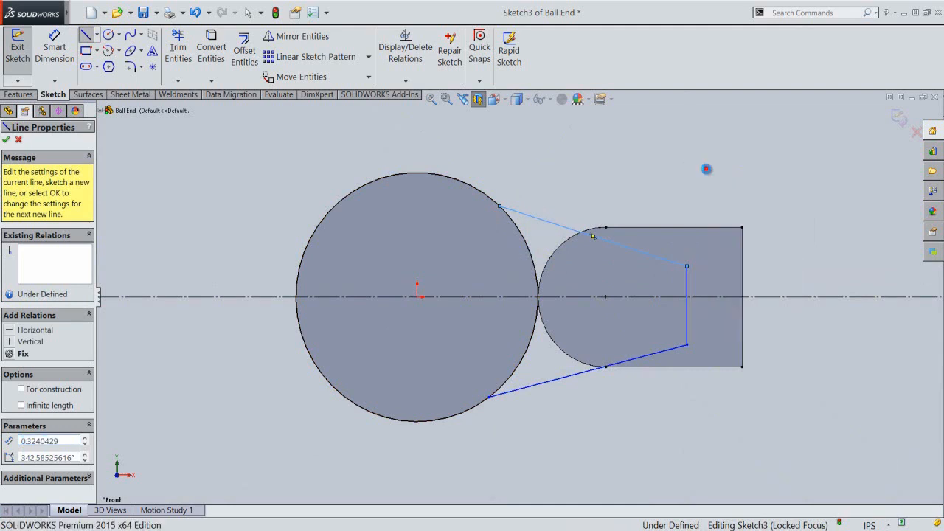
pyautogui.click(612, 173)
# Step: Make the two slanted lines symmetric about the horizontal centerline
pyautogui.click(554, 224)
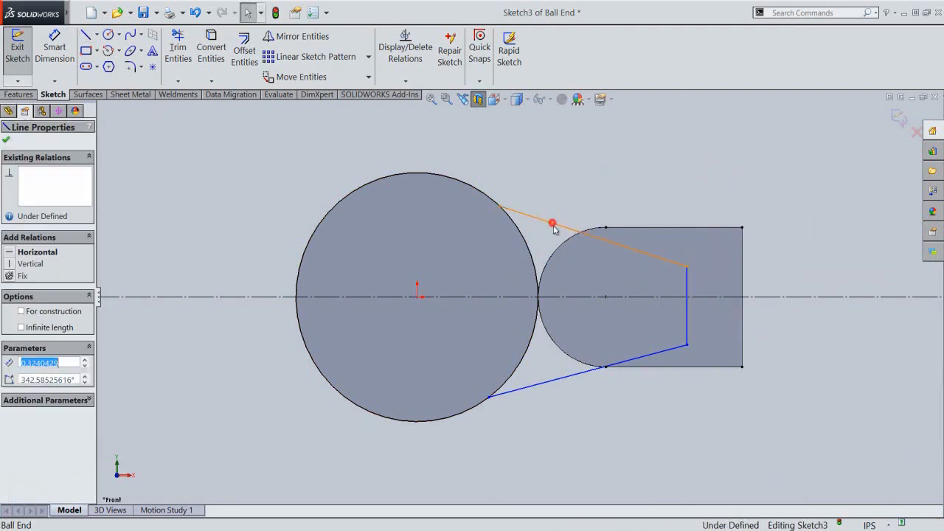
pyautogui.keyDown('ctrl'); pyautogui.click(535, 386); pyautogui.keyUp('ctrl')
pyautogui.keyDown('ctrl'); pyautogui.click(508, 297); pyautogui.keyUp('ctrl')
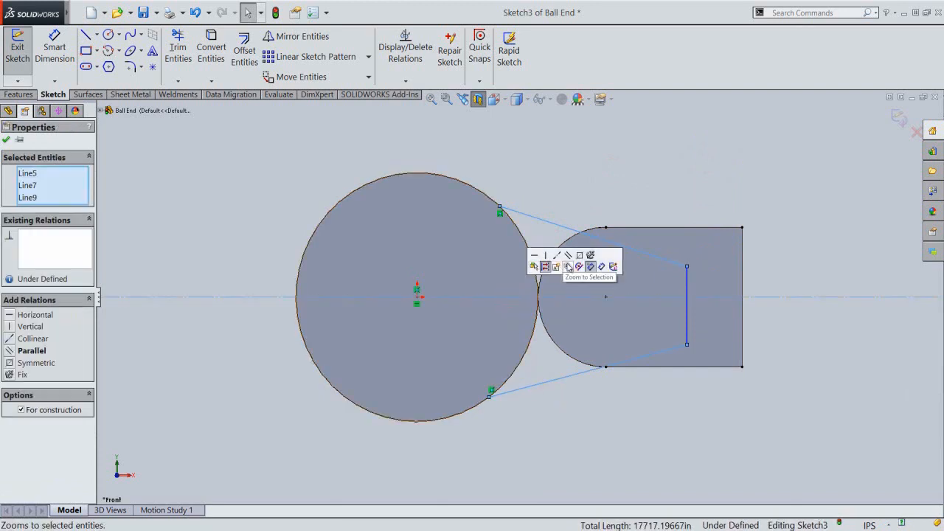
pyautogui.click(580, 261)
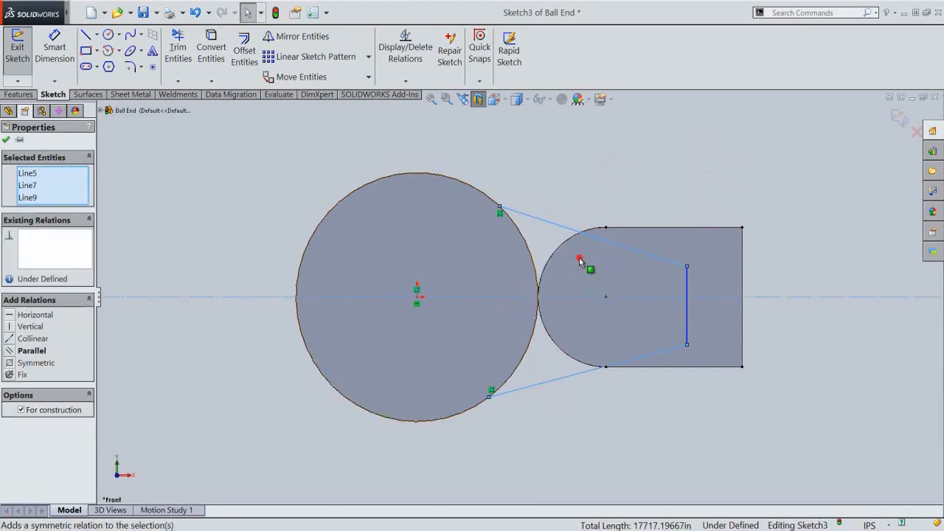
pyautogui.click(601, 177)
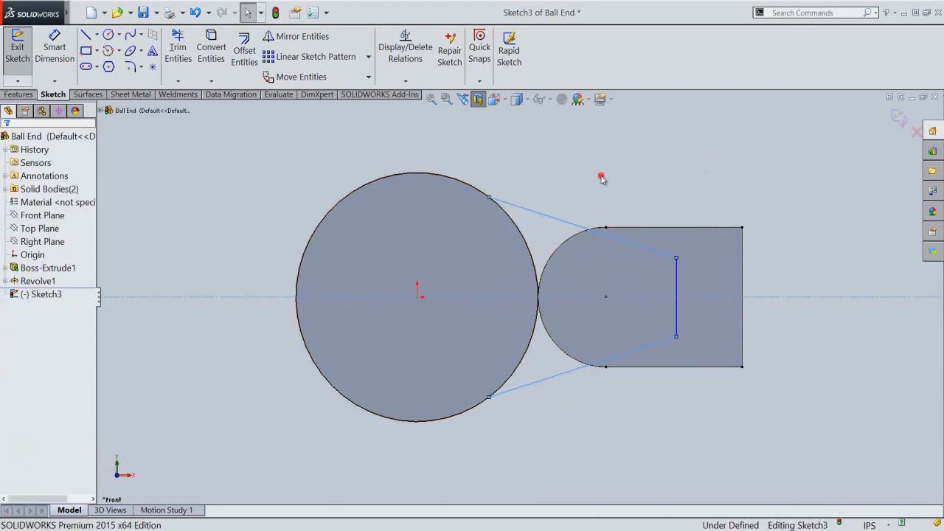
# Step: Dimension the vertical line inside the shank to a length of 0.1375 in
pyautogui.click(55, 46)
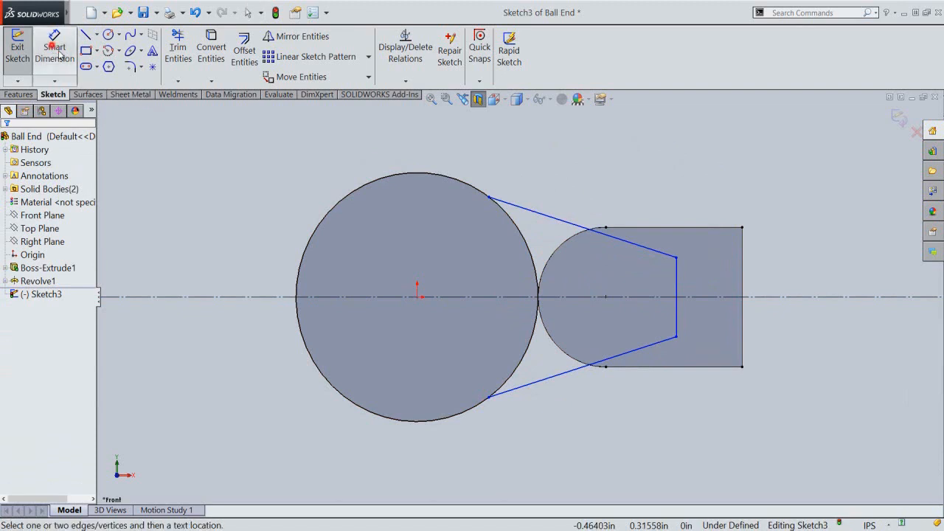
pyautogui.click(679, 282)
pyautogui.click(706, 276)
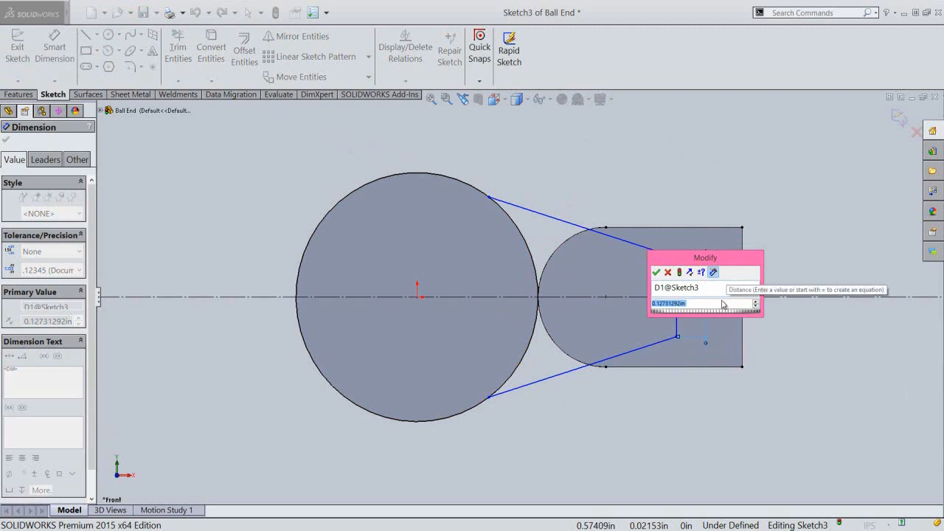
pyautogui.write('1375')
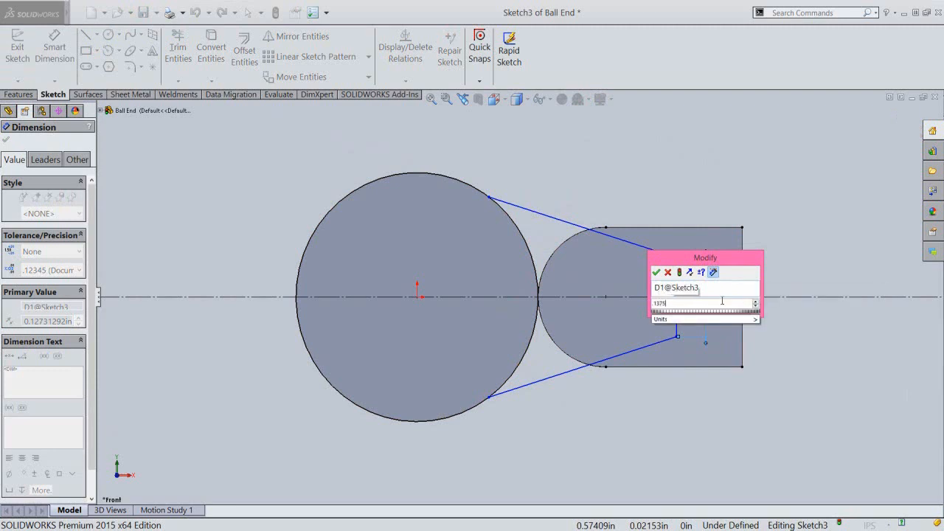
pyautogui.press('Return')
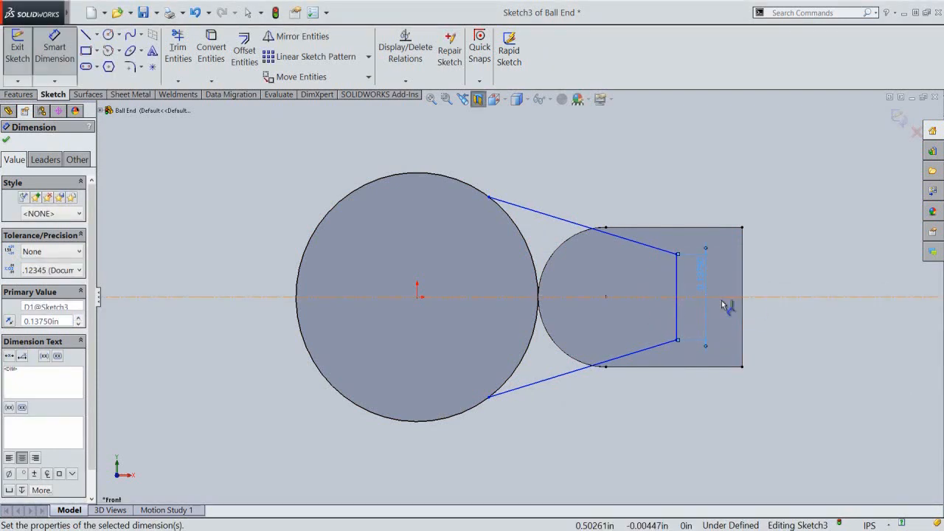
pyautogui.click(778, 255)
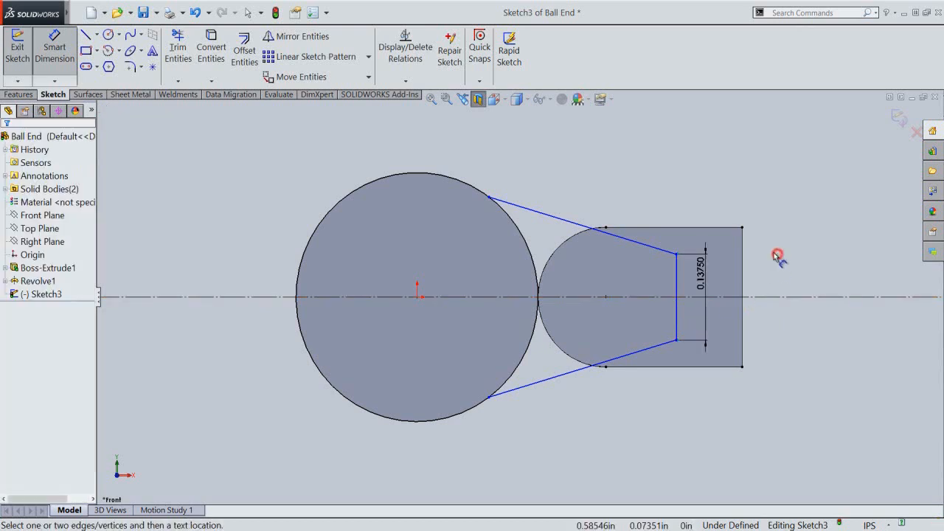
# Step: Dimension the horizontal distance from the origin to the vertical line inside the shank as 0.3961 in
pyautogui.click(418, 299)
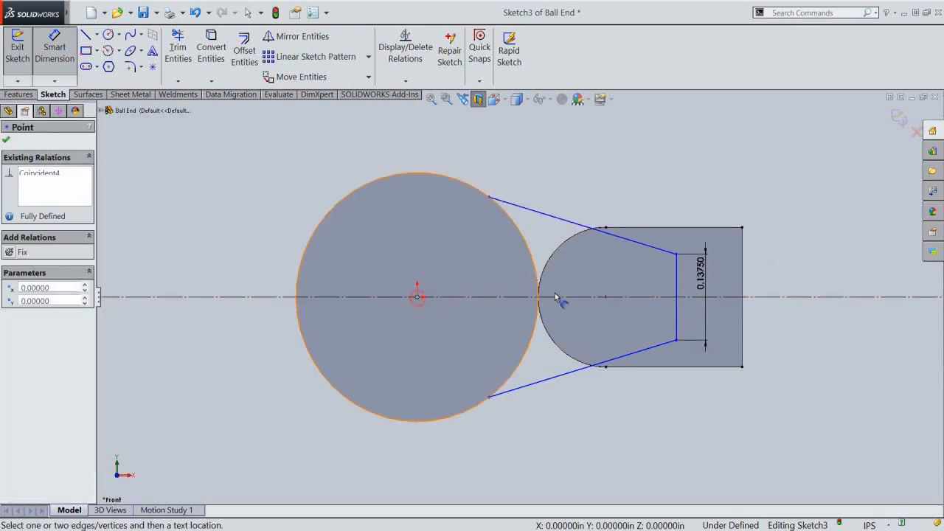
pyautogui.click(677, 293)
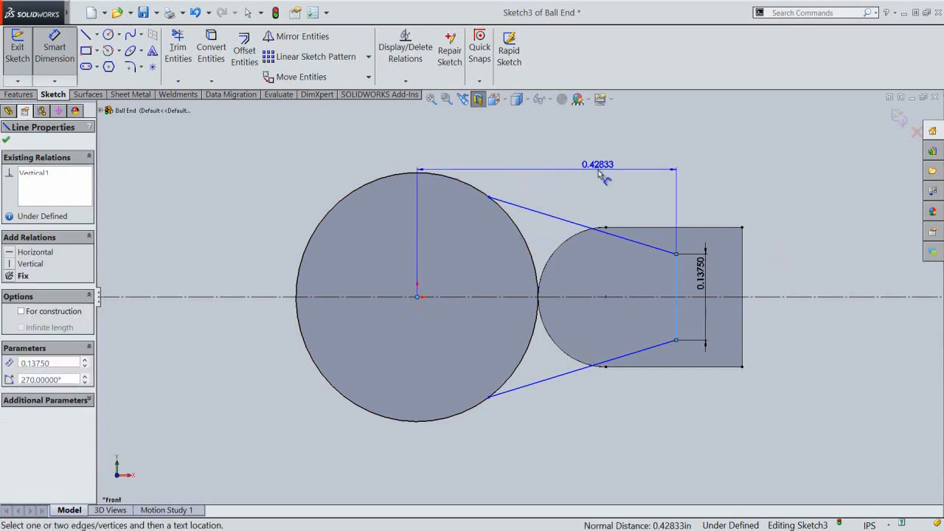
pyautogui.click(598, 174)
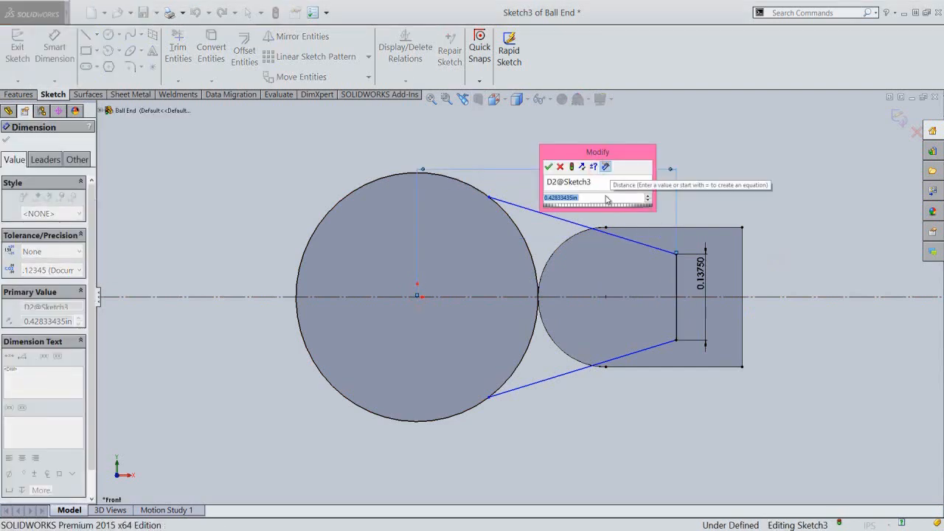
pyautogui.press('BackSpace')
pyautogui.write('3')
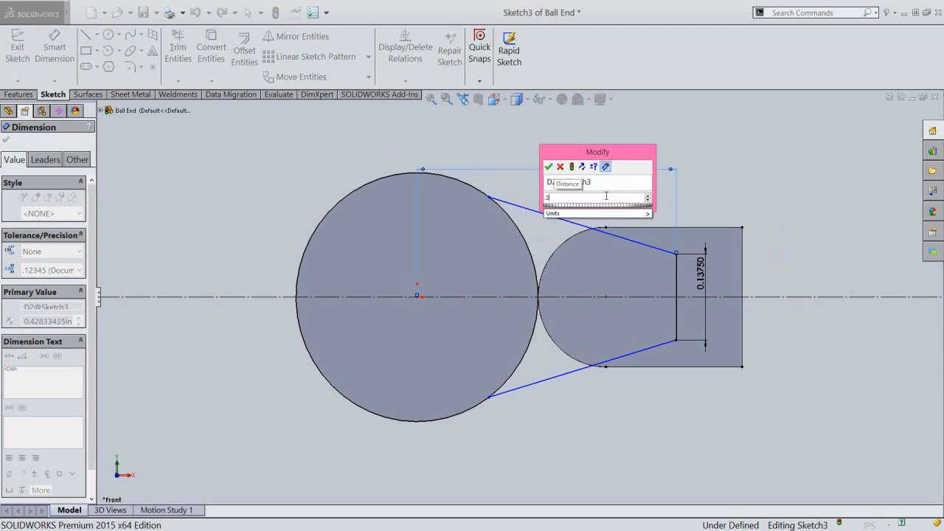
pyautogui.write('8')
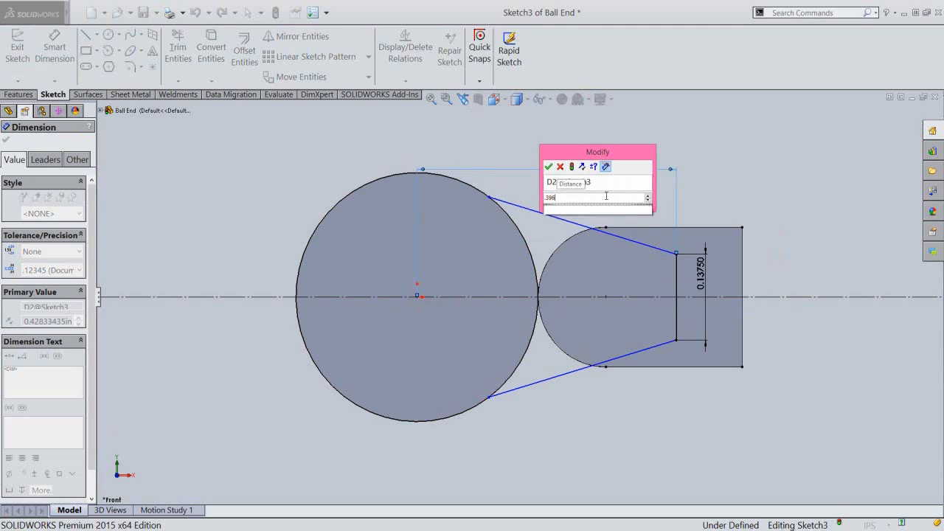
pyautogui.write('4')
pyautogui.press('Return')
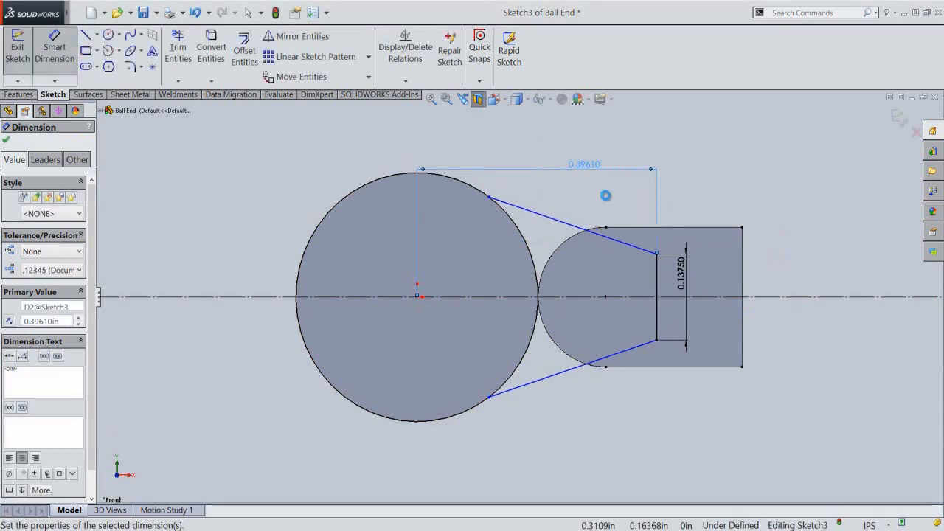
# Step: Dimension the vertical distance between the slanted lines' endpoints on the disc's rim as 0.3154 in
pyautogui.click(488, 199)
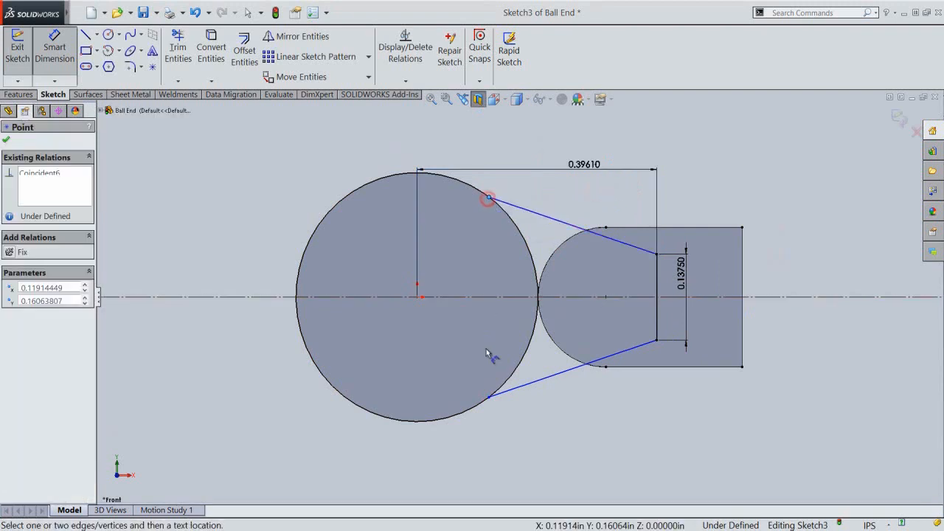
pyautogui.click(490, 396)
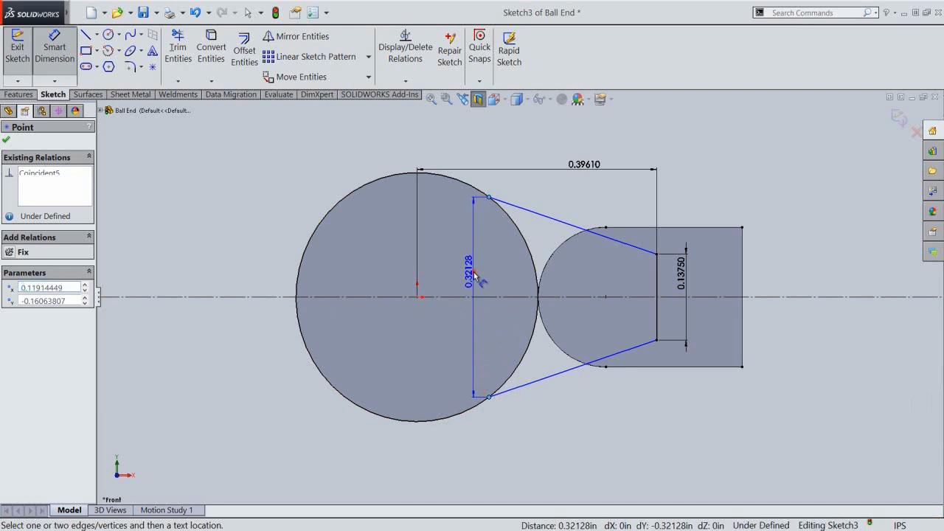
pyautogui.click(478, 294)
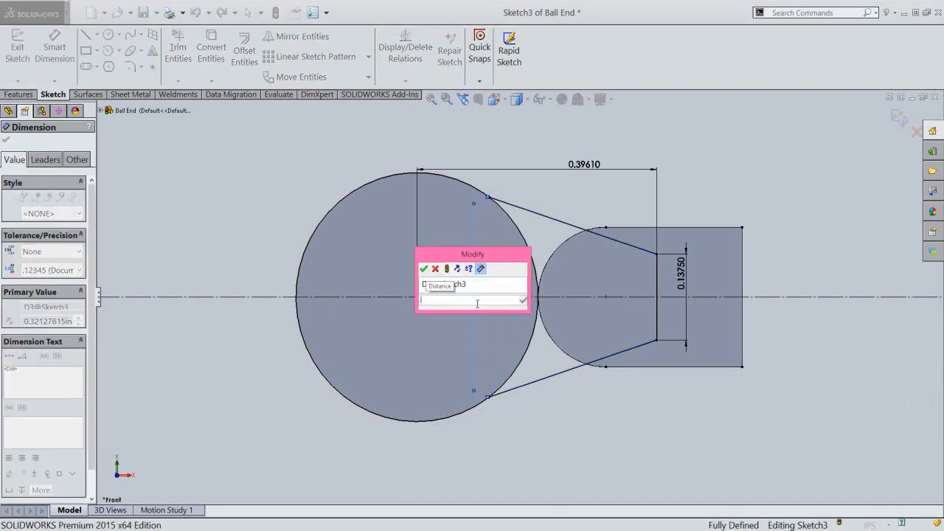
pyautogui.write('.3')
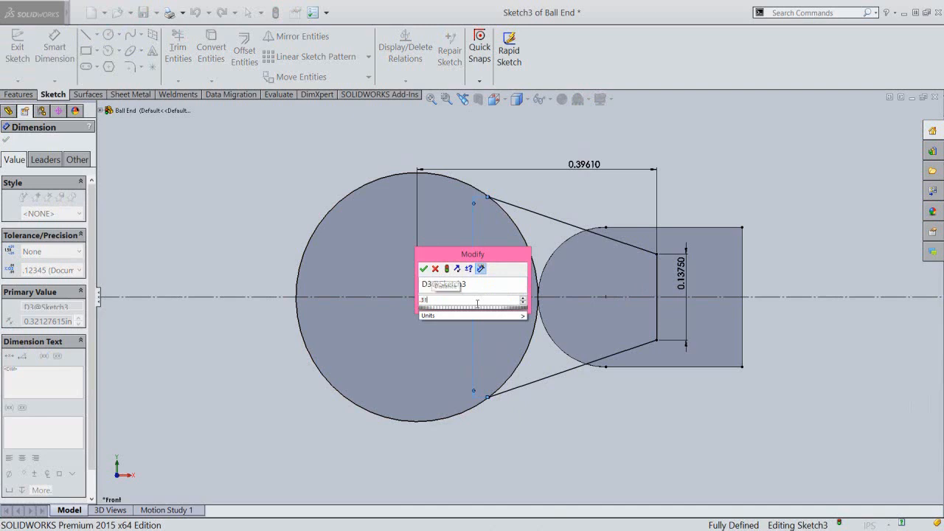
pyautogui.write('154')
pyautogui.press('Return')
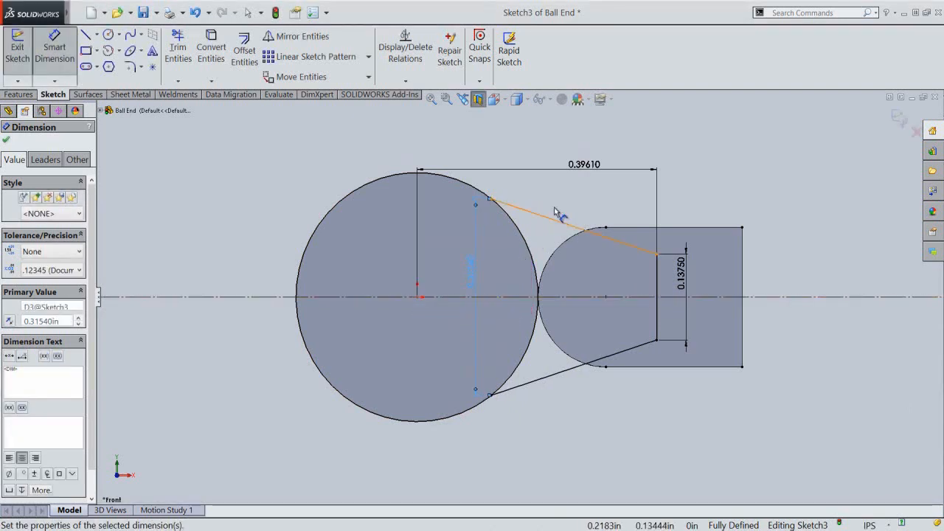
# Step: Finish dimensioning and exit the web sketch
pyautogui.click(568, 190)
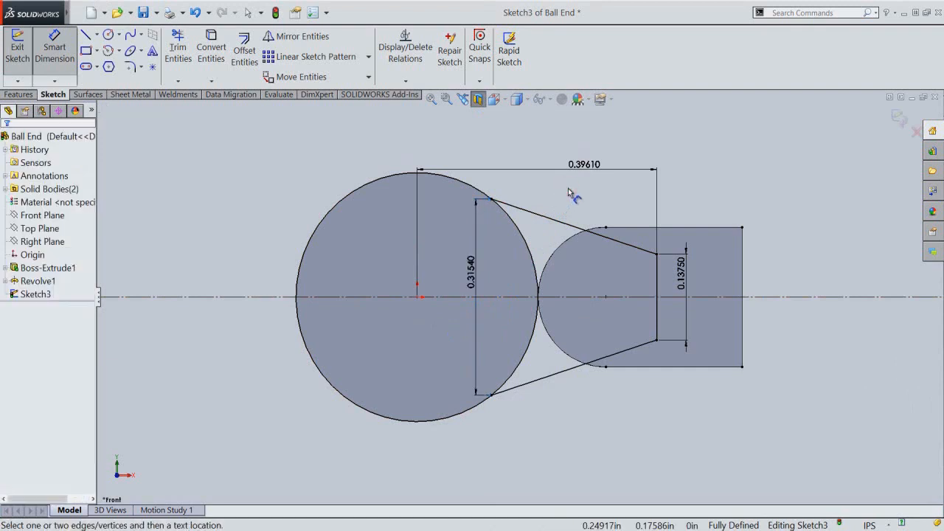
pyautogui.rightClick(568, 192)
pyautogui.click(596, 71)
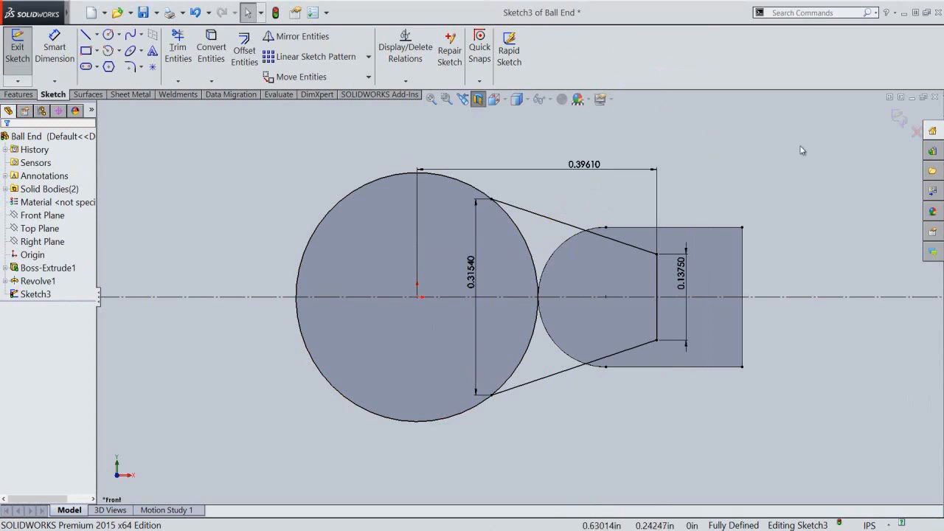
pyautogui.click(898, 120)
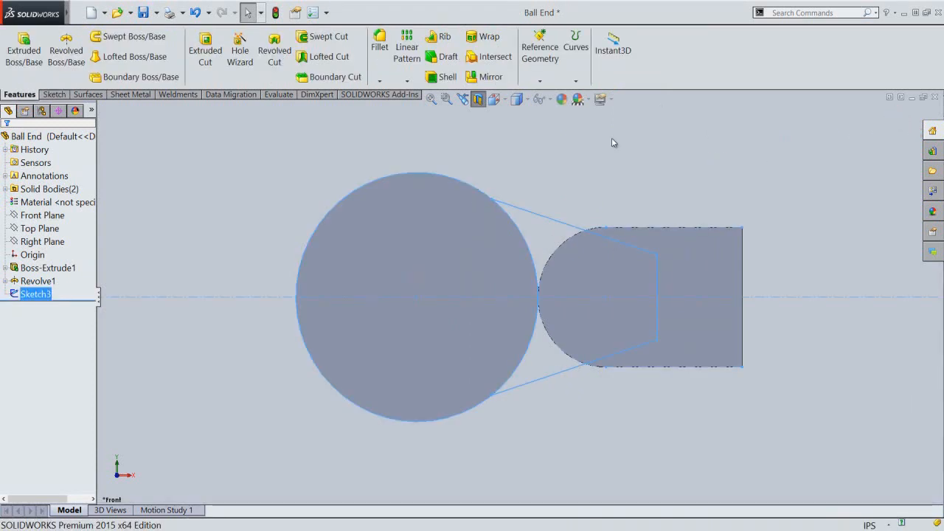
# Step: Show the part in isometric orientation and turn off the section view
pyautogui.click(493, 98)
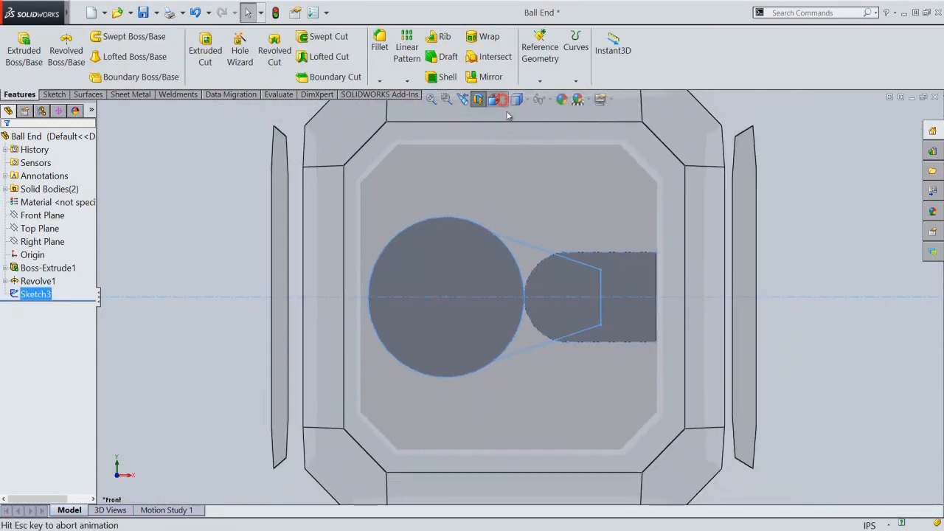
pyautogui.click(607, 199)
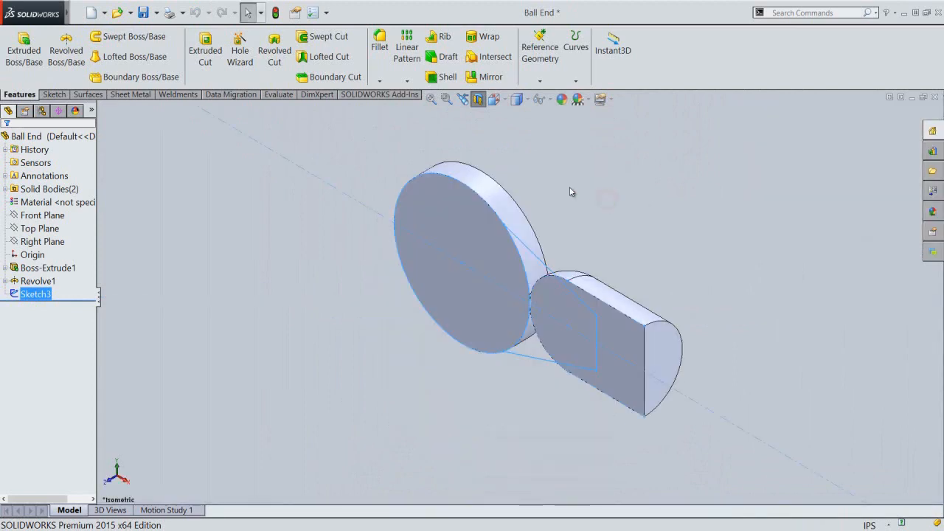
pyautogui.click(570, 188)
pyautogui.click(479, 99)
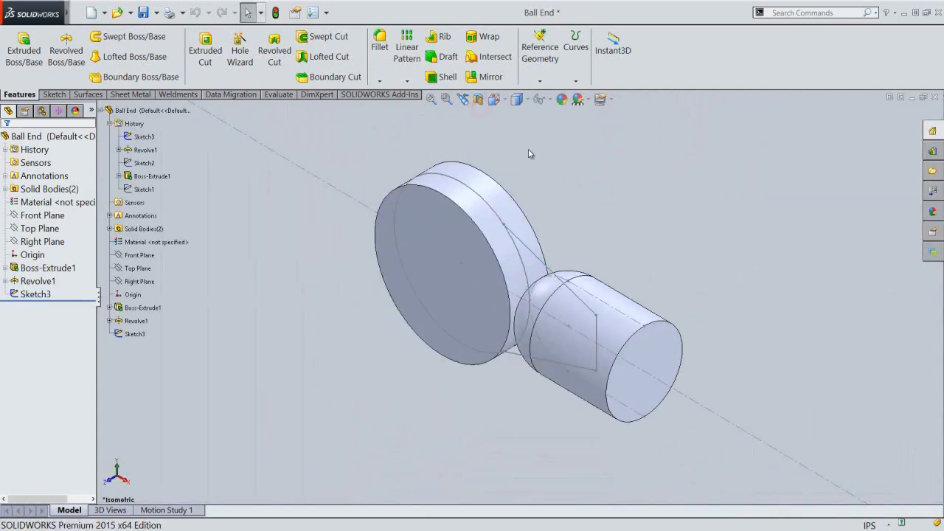
pyautogui.click(292, 151)
pyautogui.click(221, 167)
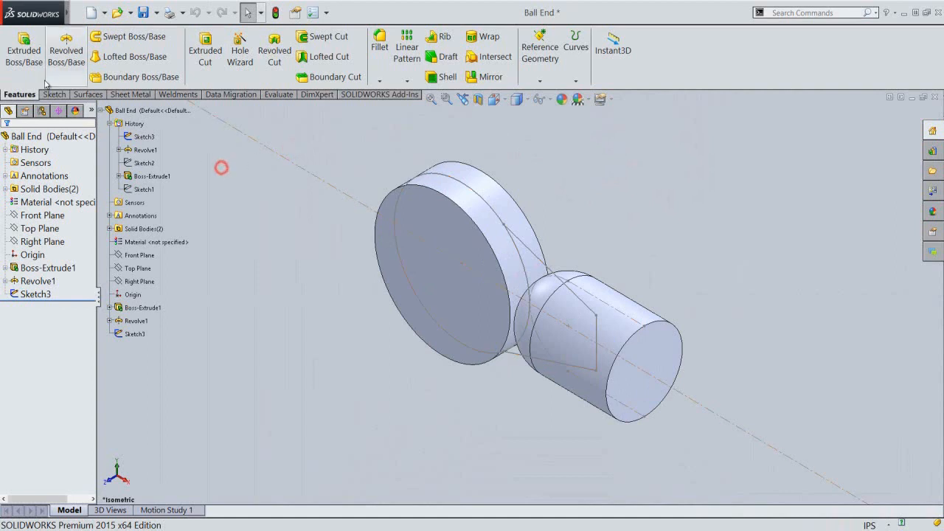
# Step: Extrude the web region between disc and shank 0.115 in from the mid plane with merged result, and save the part
pyautogui.click(24, 50)
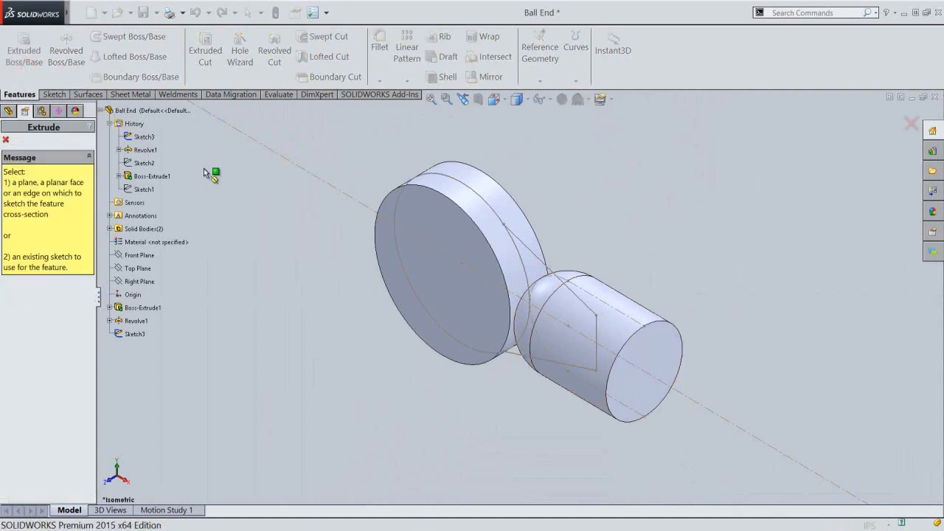
pyautogui.click(335, 188)
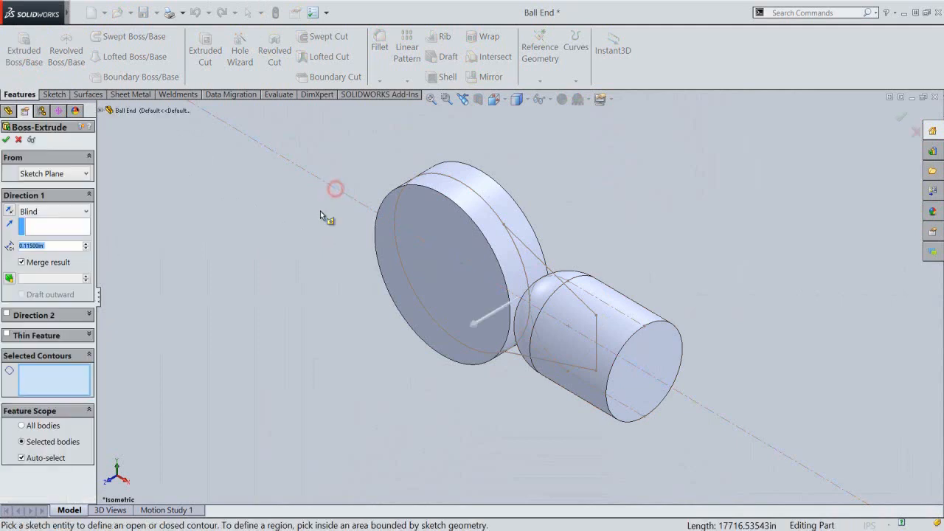
pyautogui.click(542, 265)
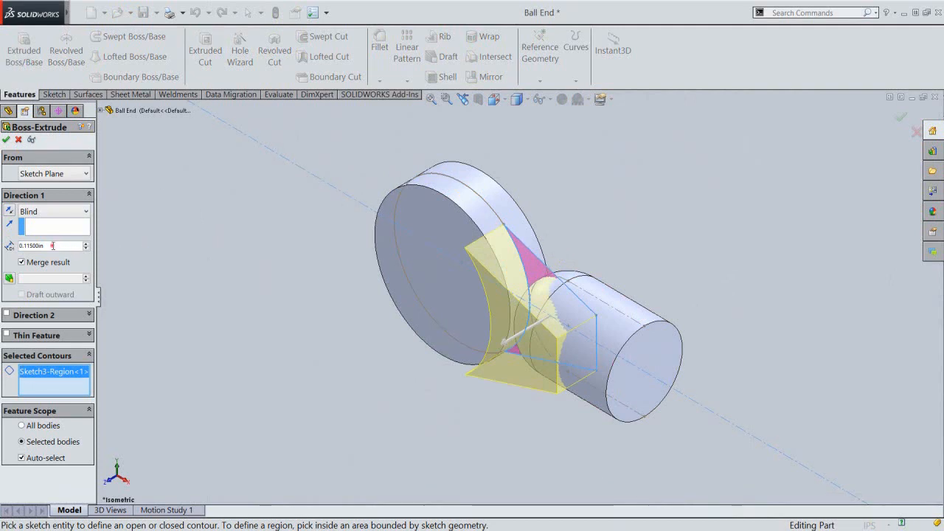
pyautogui.click(66, 211)
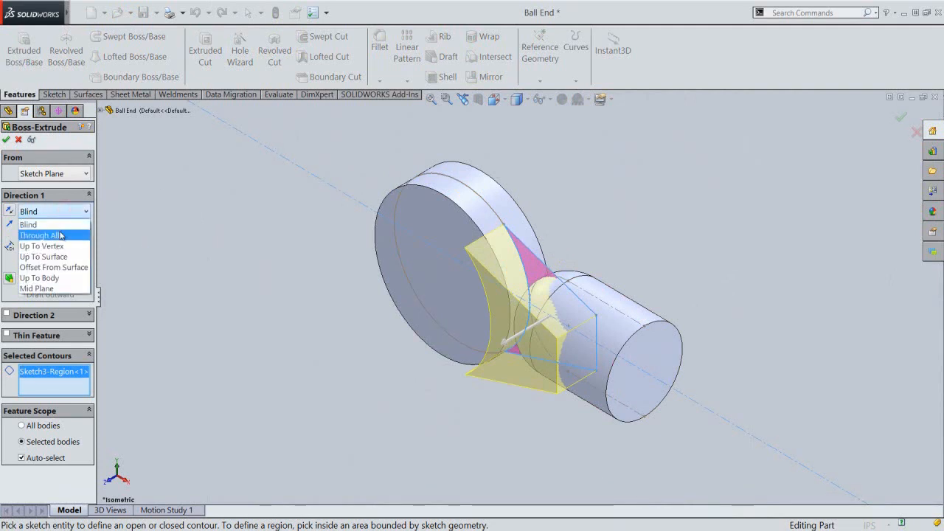
pyautogui.click(70, 289)
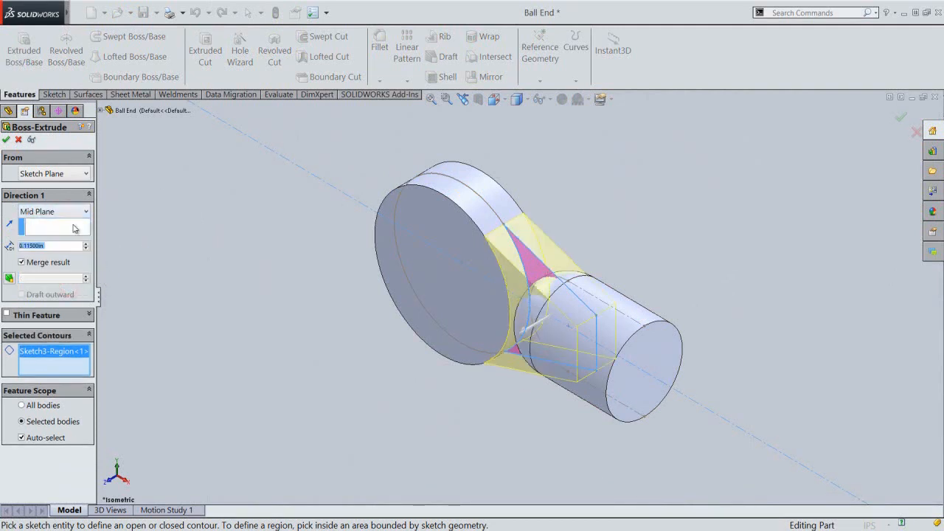
pyautogui.click(6, 139)
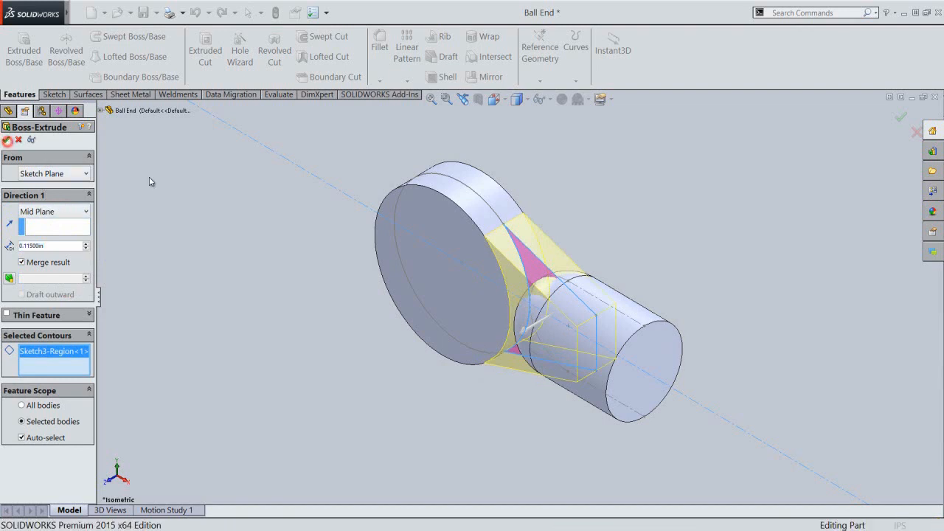
pyautogui.click(238, 232)
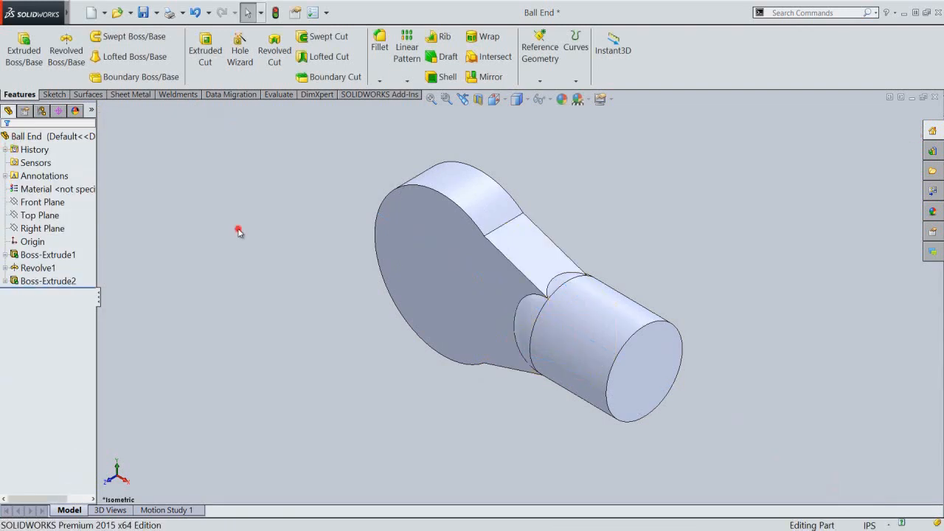
pyautogui.click(141, 16)
pyautogui.click(256, 239)
# Step: Fillet the four slanted edges of the web with a 0.05 in radius and save the part
pyautogui.click(380, 46)
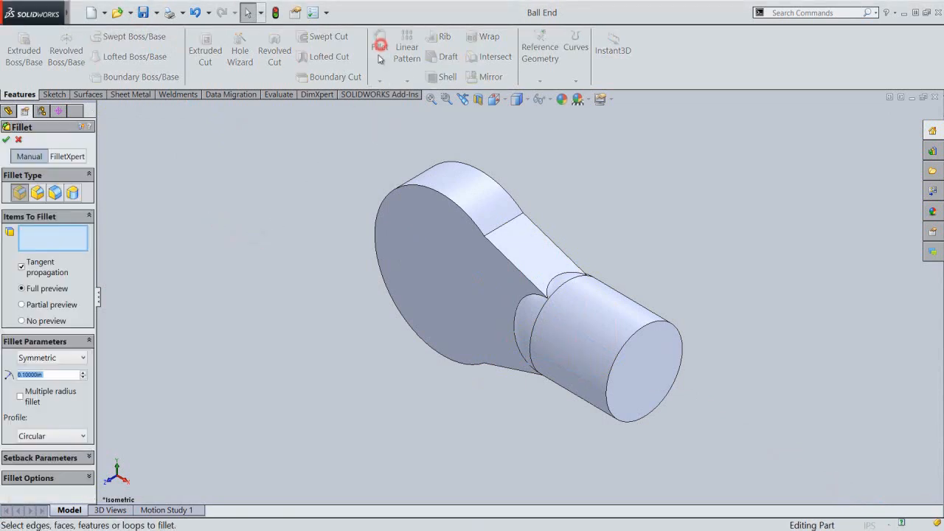
pyautogui.click(513, 263)
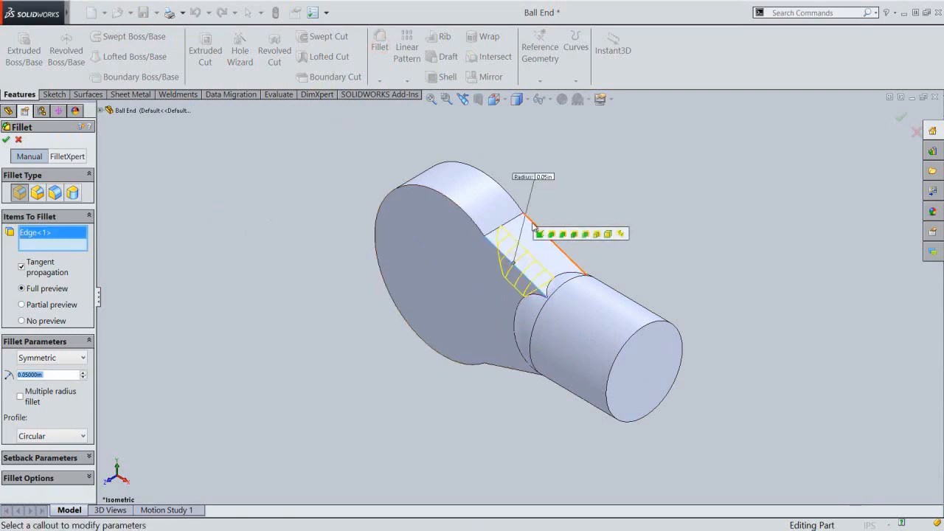
pyautogui.click(533, 225)
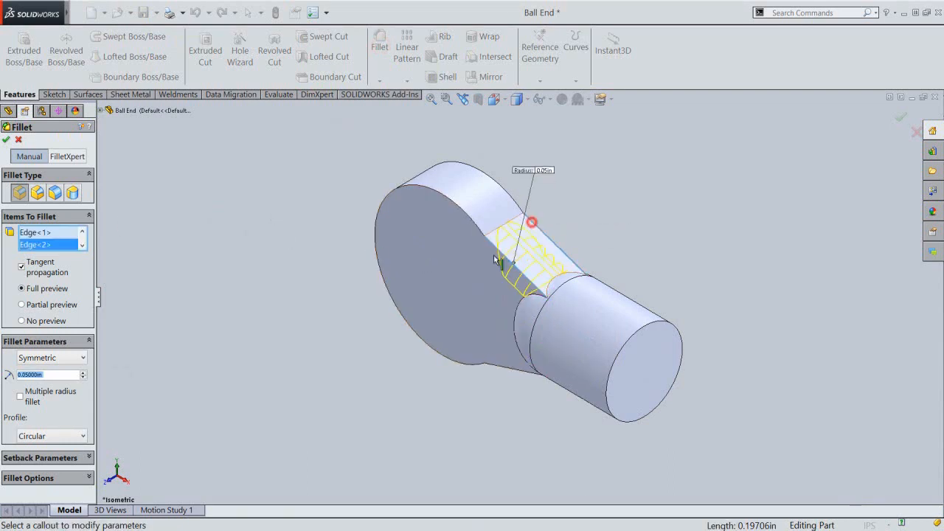
pyautogui.click(492, 366)
pyautogui.moveTo(770, 297); pyautogui.dragTo(667, 330, button='middle')
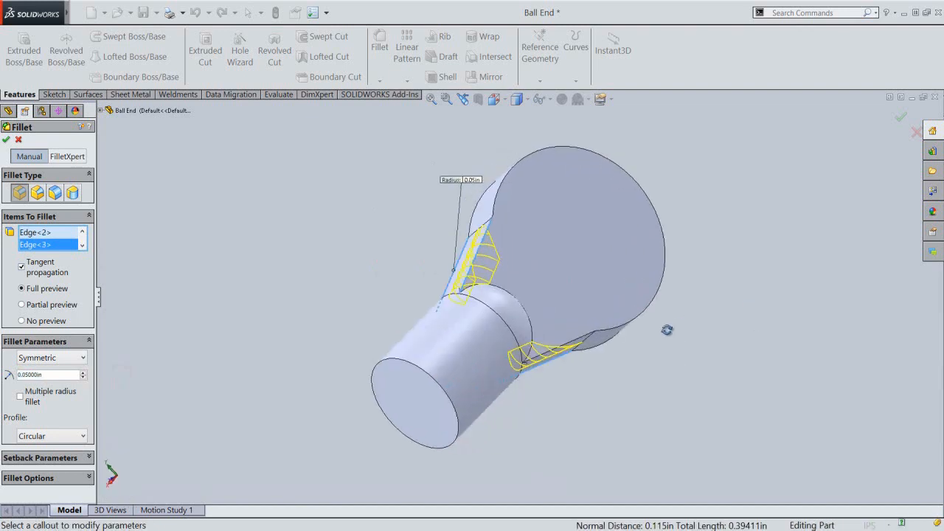
pyautogui.click(588, 338)
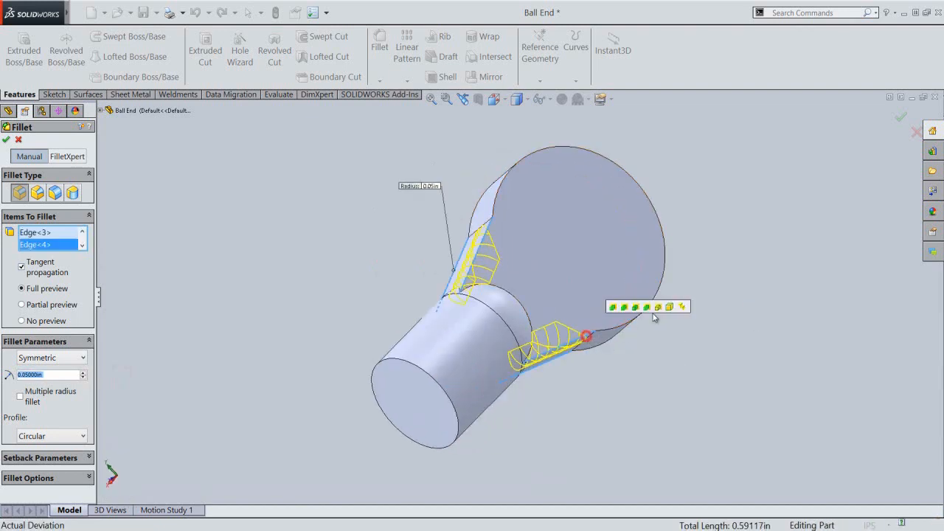
pyautogui.rightClick(713, 234)
pyautogui.click(741, 329)
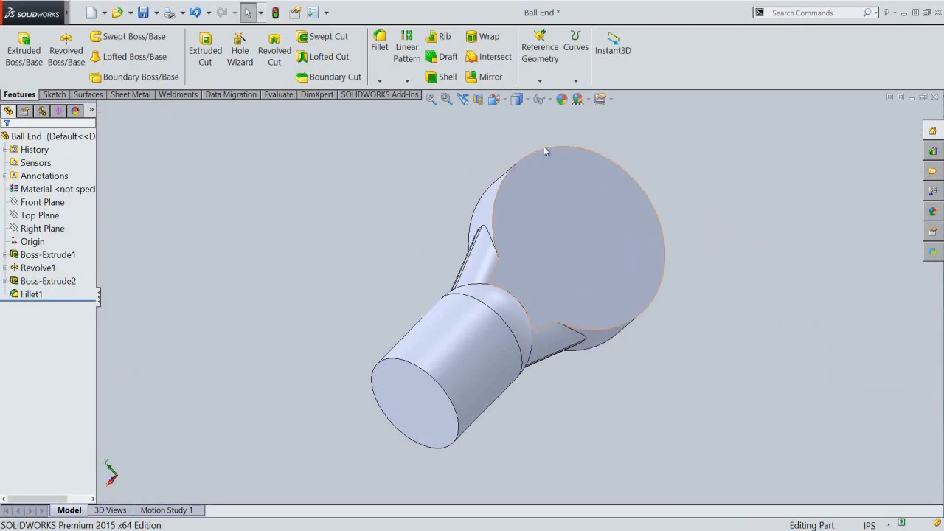
pyautogui.click(464, 104)
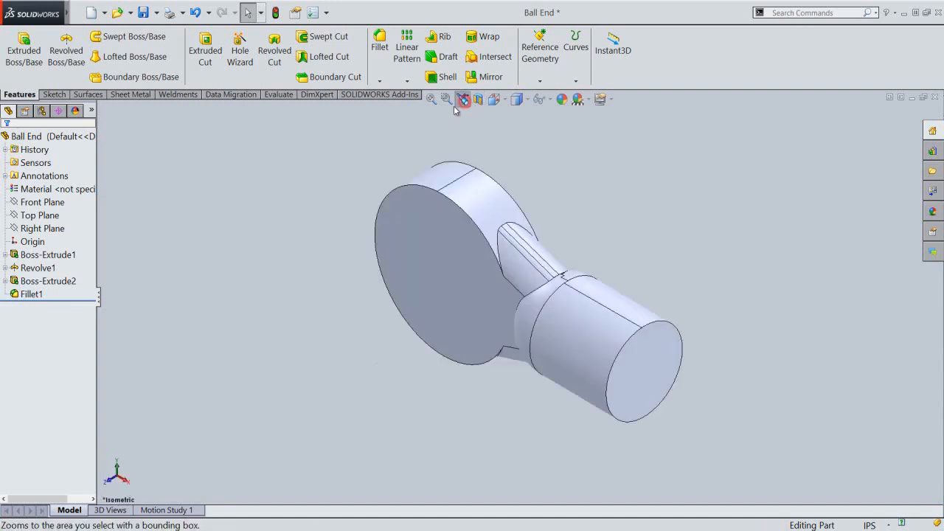
pyautogui.click(143, 13)
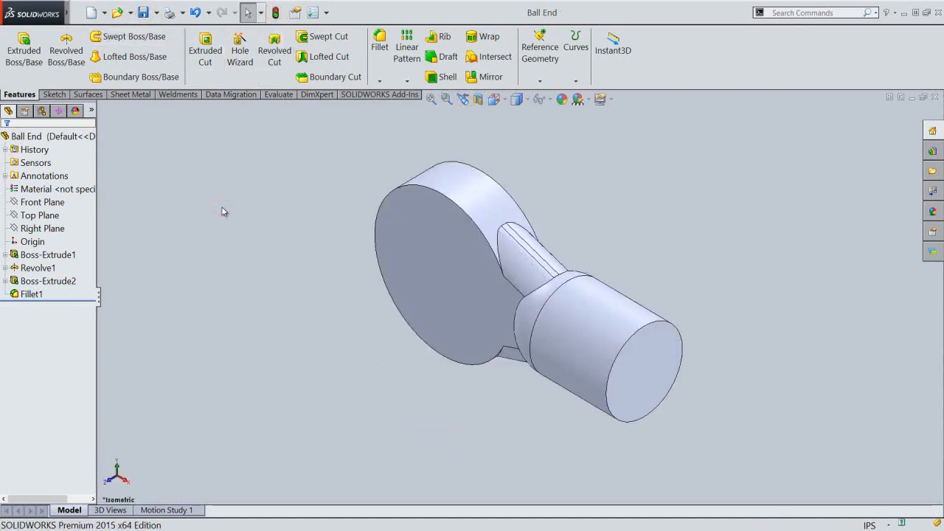
pyautogui.click(255, 206)
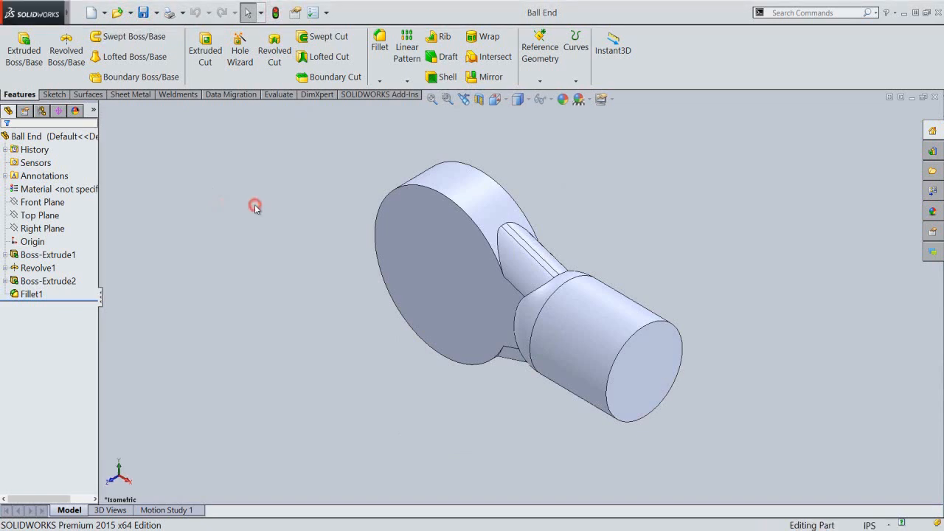
# Step: Split the disc's cylindrical rim face with an Intersection split line along the Front Plane, and save the part
pyautogui.click(577, 83)
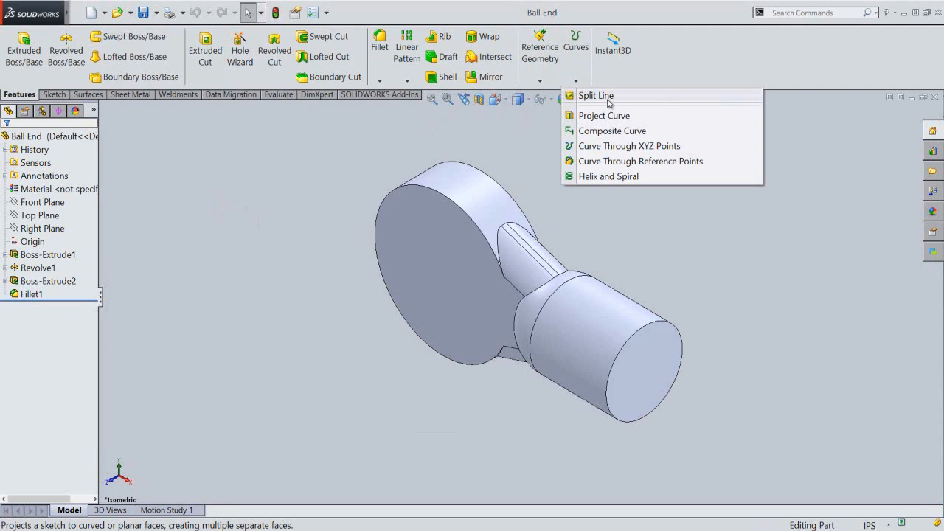
pyautogui.click(606, 97)
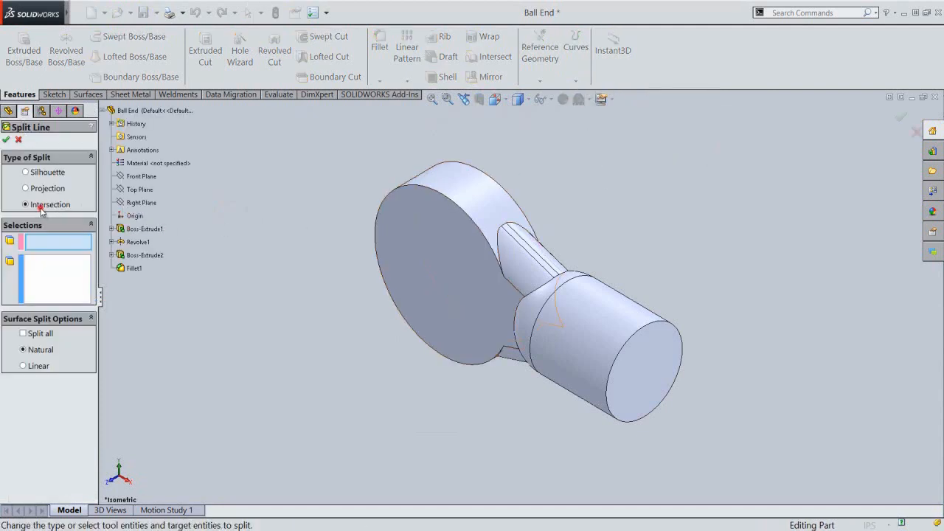
pyautogui.click(58, 243)
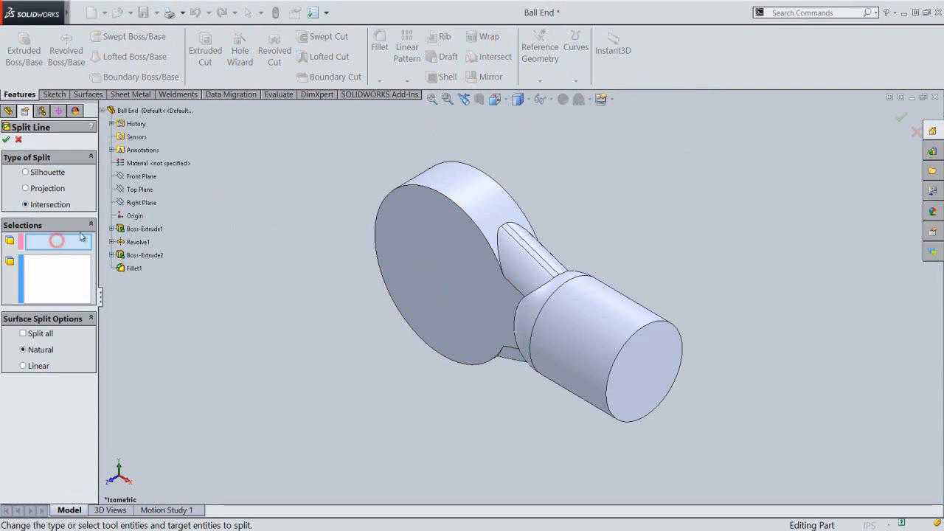
pyautogui.click(147, 176)
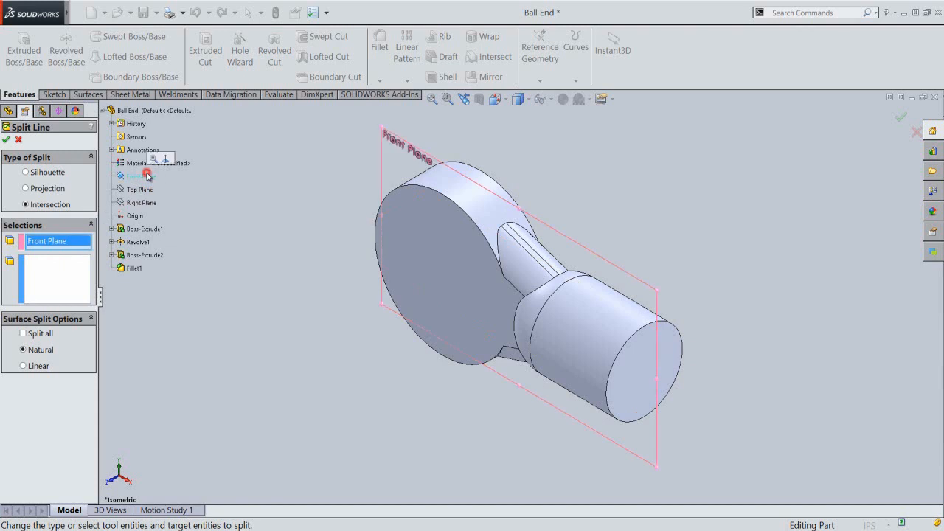
pyautogui.click(63, 273)
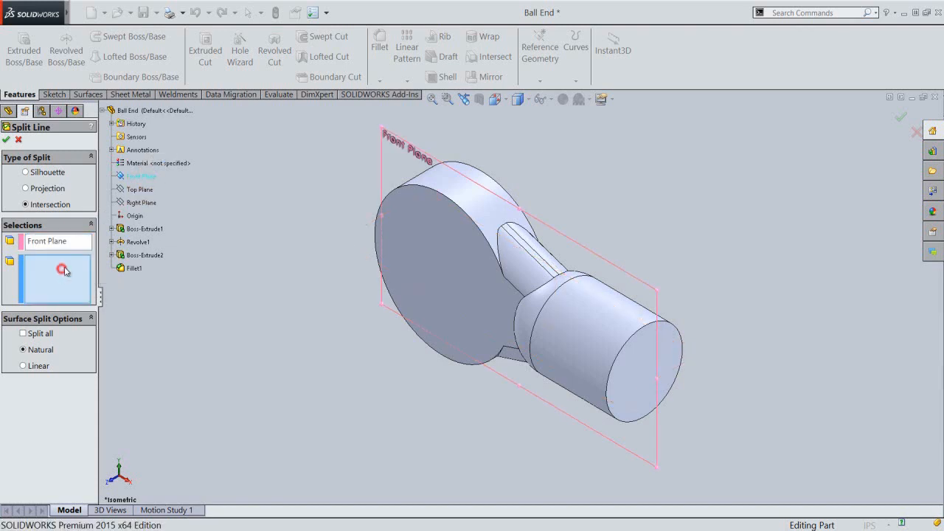
pyautogui.click(439, 177)
pyautogui.rightClick(271, 216)
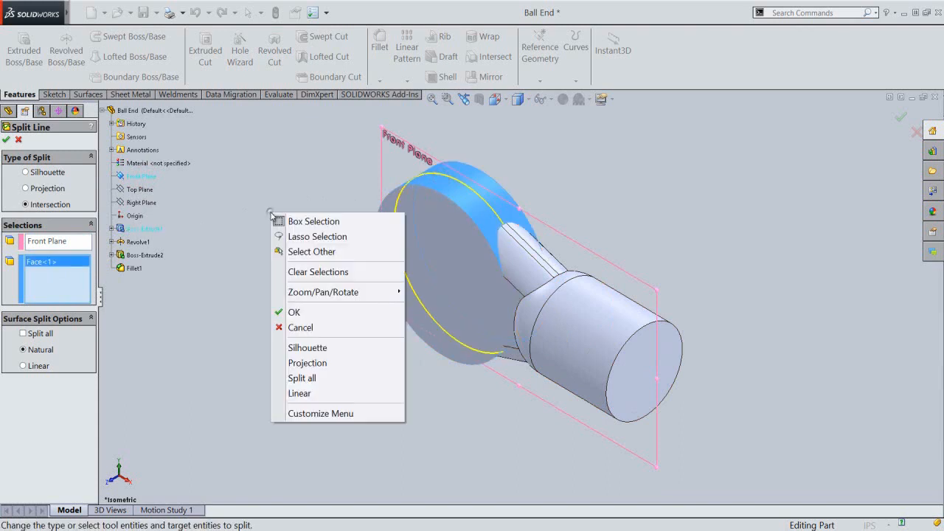
pyautogui.click(295, 313)
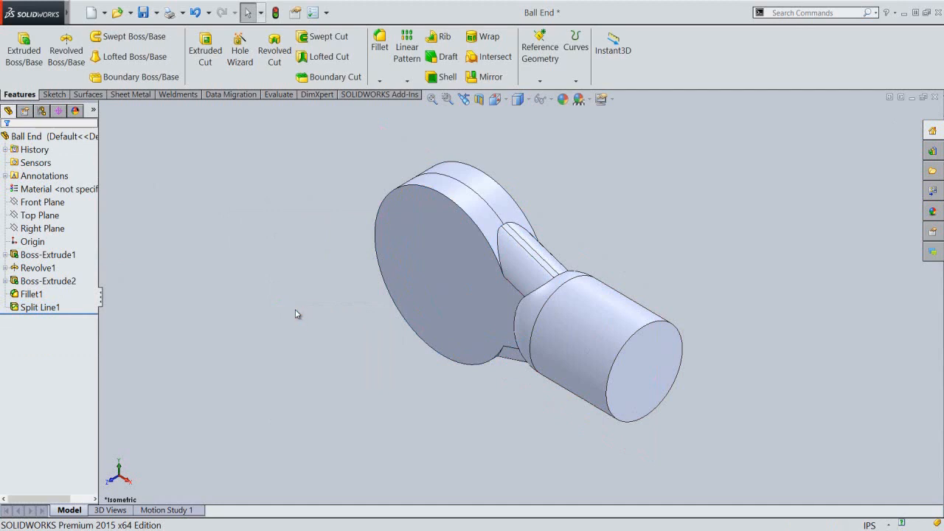
pyautogui.click(143, 13)
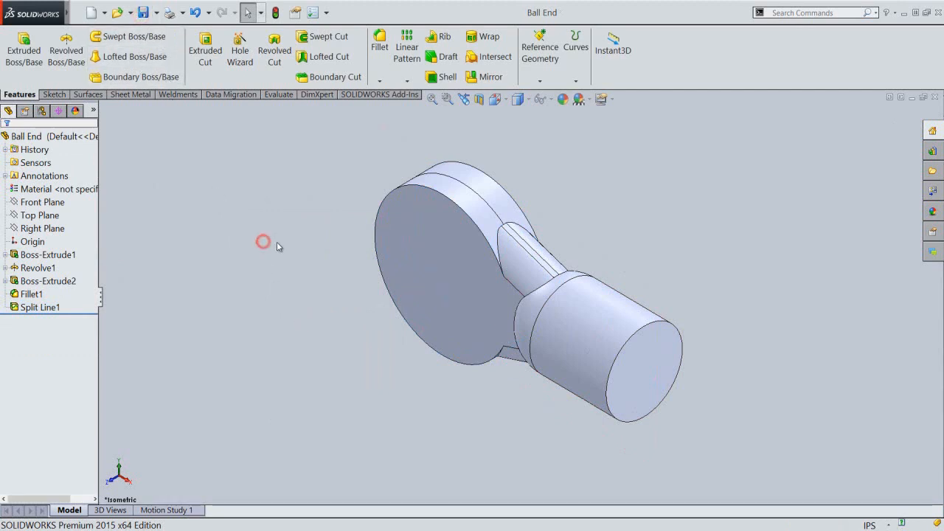
# Step: Start a neutral-plane draft with the Front Plane as the neutral plane
pyautogui.scroll(-1, 509, 193)
pyautogui.click(537, 179)
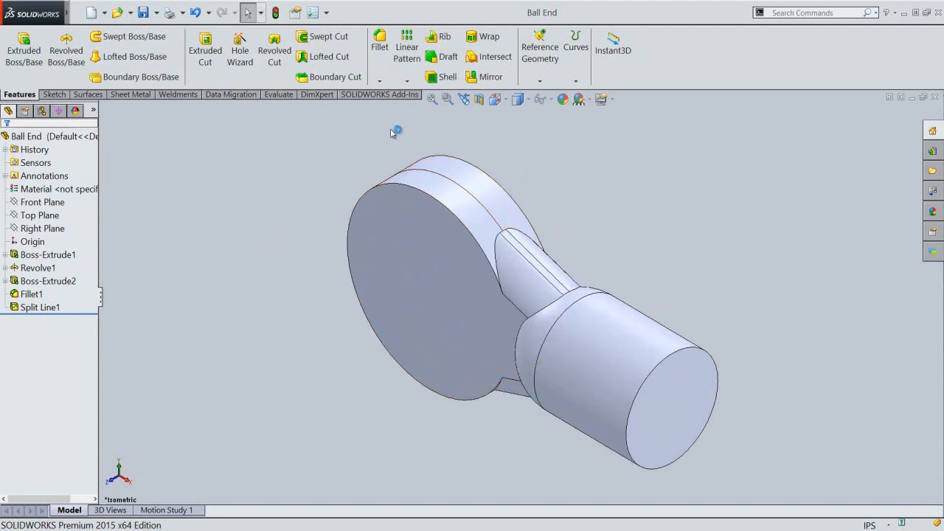
pyautogui.click(362, 135)
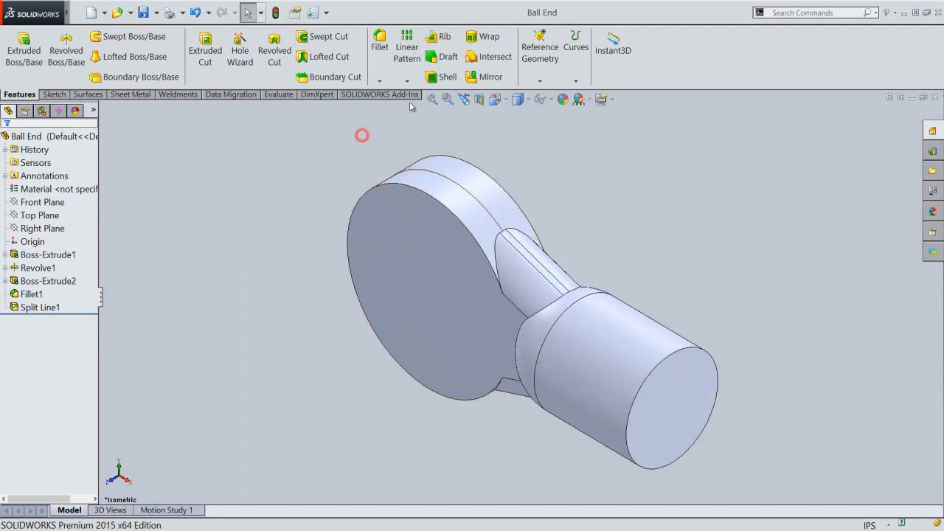
pyautogui.click(447, 59)
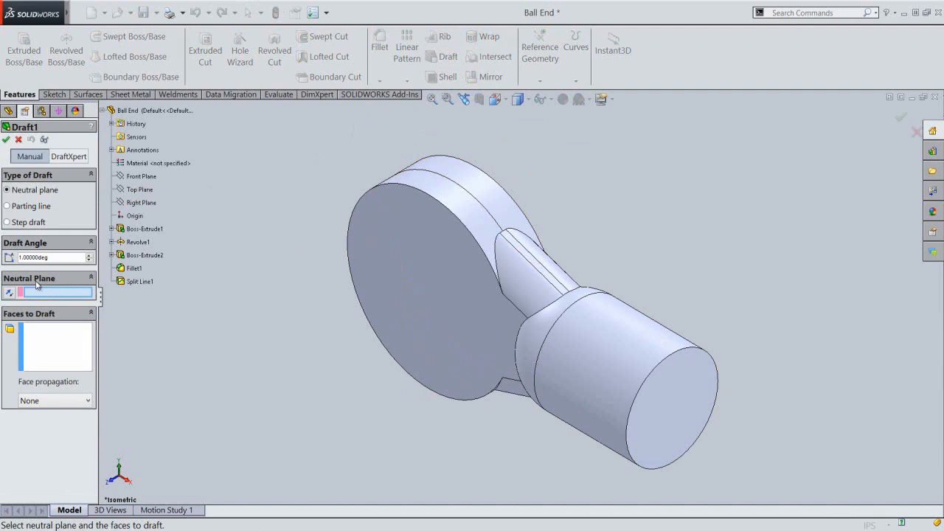
pyautogui.click(137, 178)
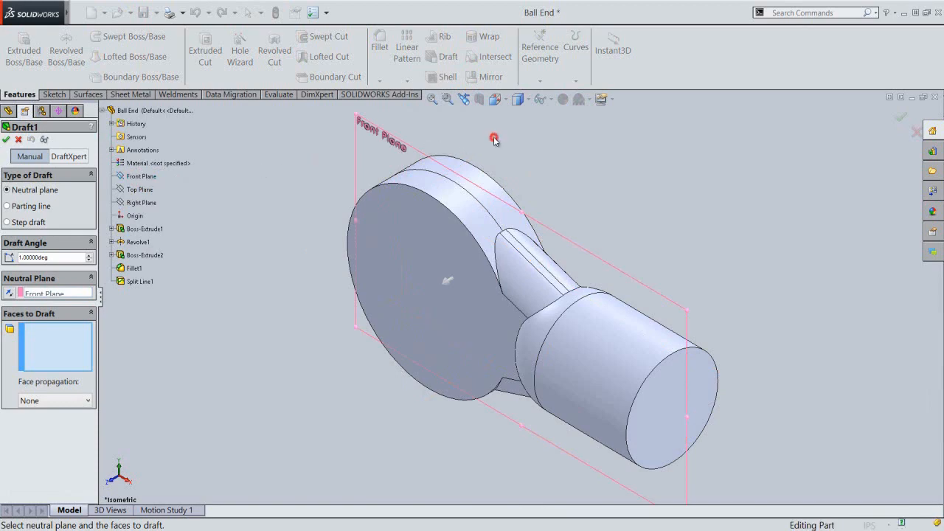
# Step: Draft the disc rim face on the positive Z side of the split line by 5 degrees
pyautogui.click(501, 102)
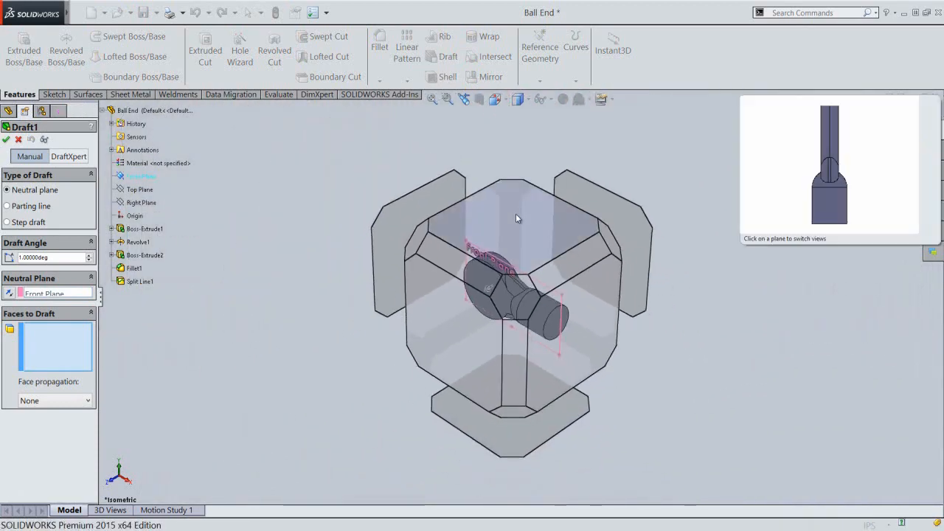
pyautogui.click(516, 218)
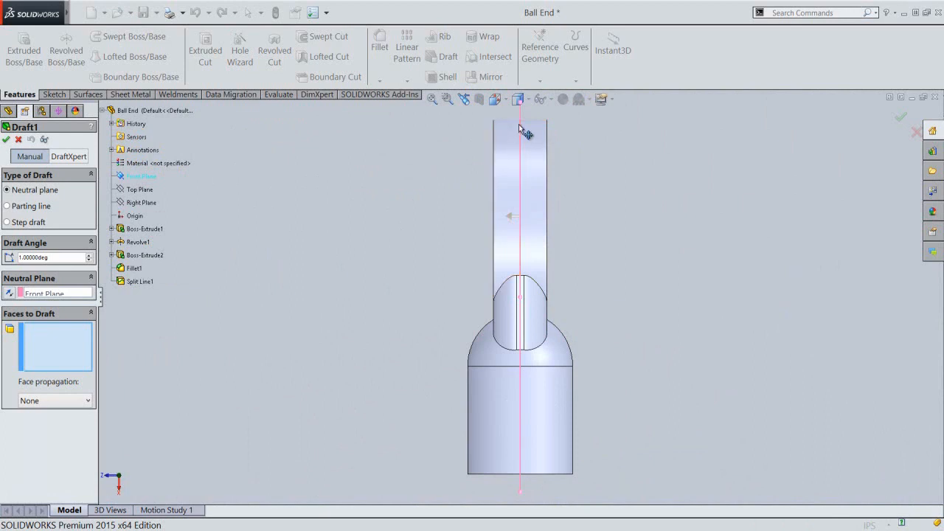
pyautogui.scroll(-2, 520, 125)
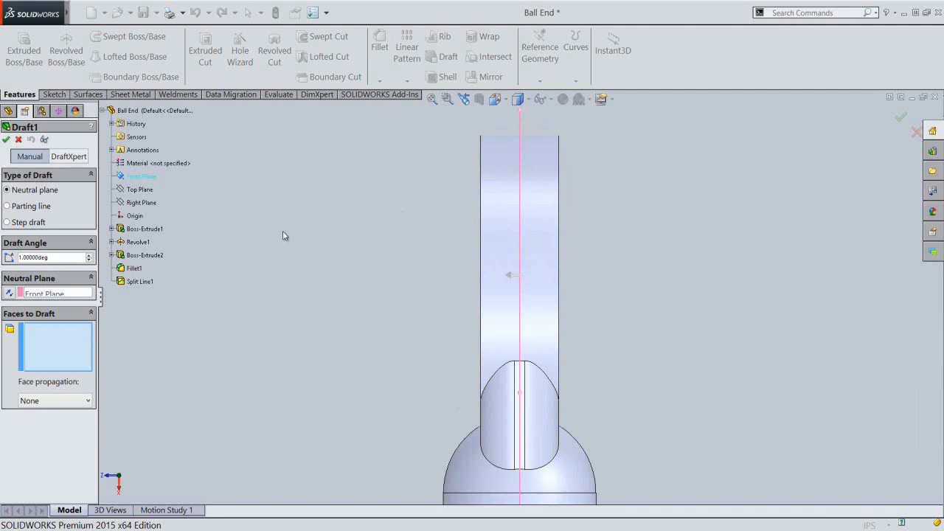
pyautogui.click(506, 186)
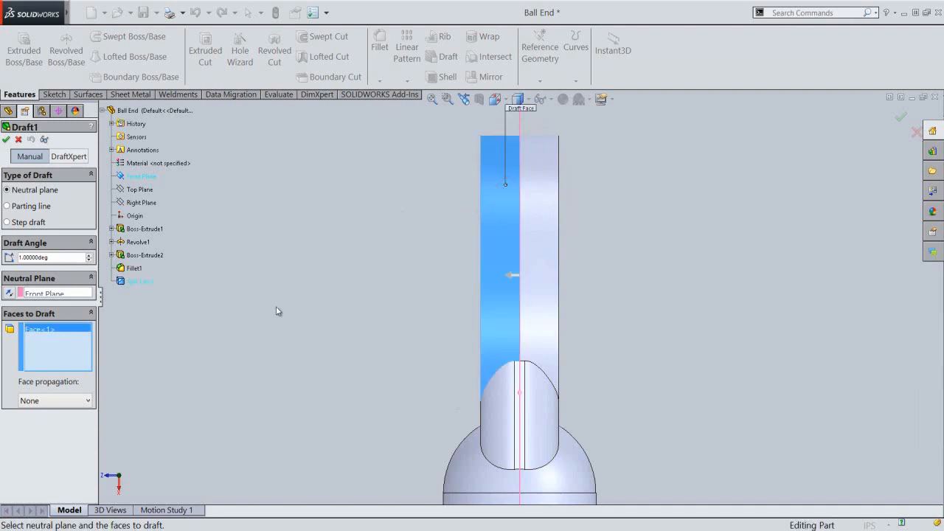
pyautogui.doubleClick(55, 257)
pyautogui.write('5')
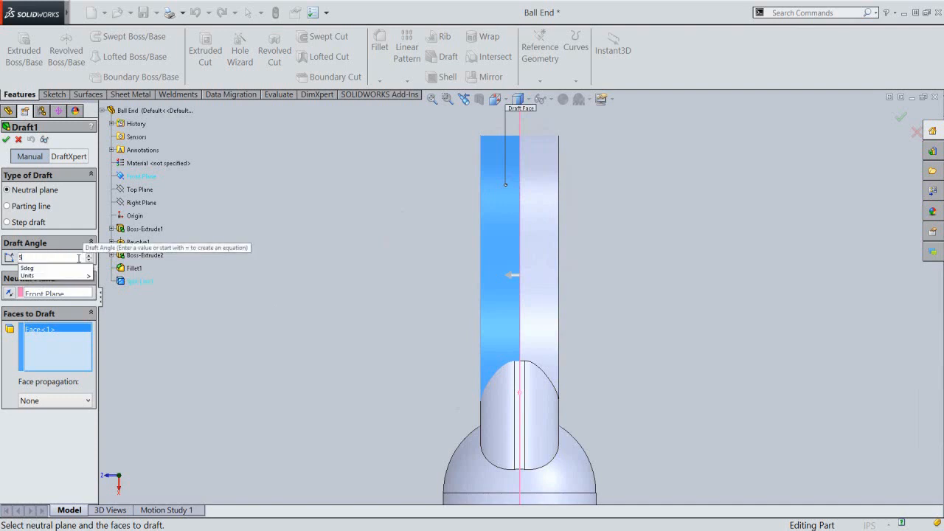
pyautogui.click(244, 241)
pyautogui.rightClick(244, 241)
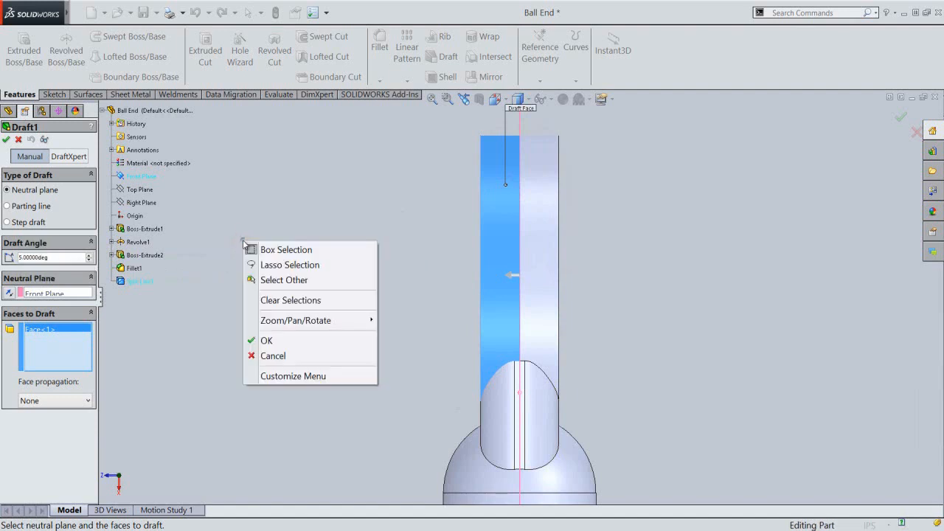
pyautogui.click(255, 340)
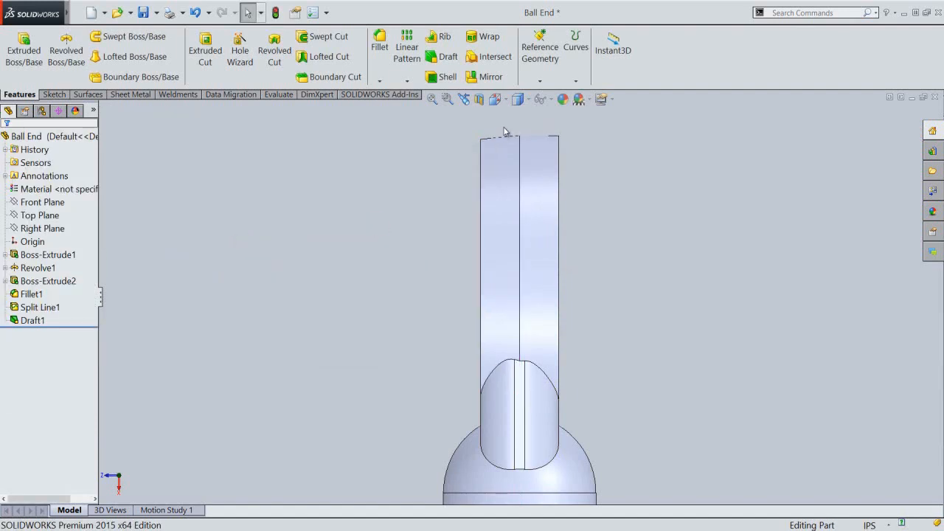
# Step: Draft the other half of the disc rim by 5 degrees about the Front Plane, with the draft direction reversed
pyautogui.scroll(-2, 512, 137)
pyautogui.scroll(-1, 514, 140)
pyautogui.scroll(1, 488, 130)
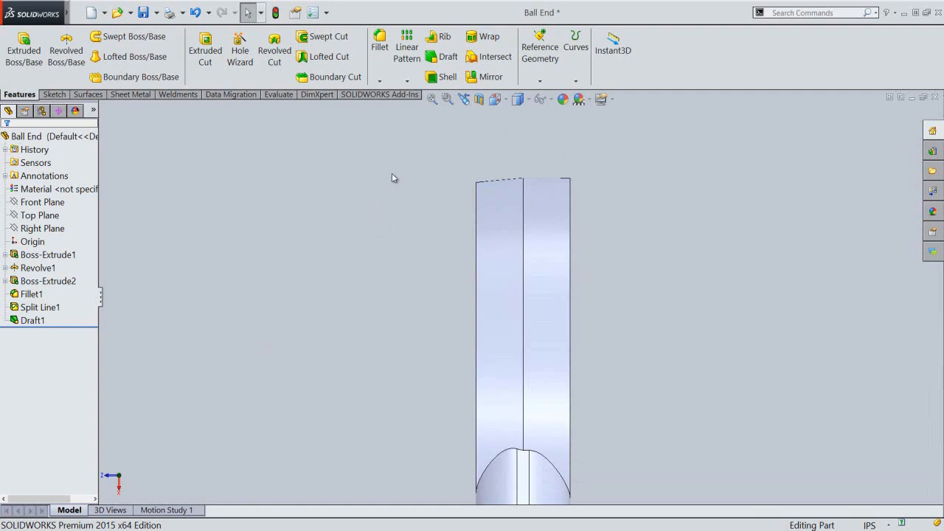
pyautogui.click(434, 61)
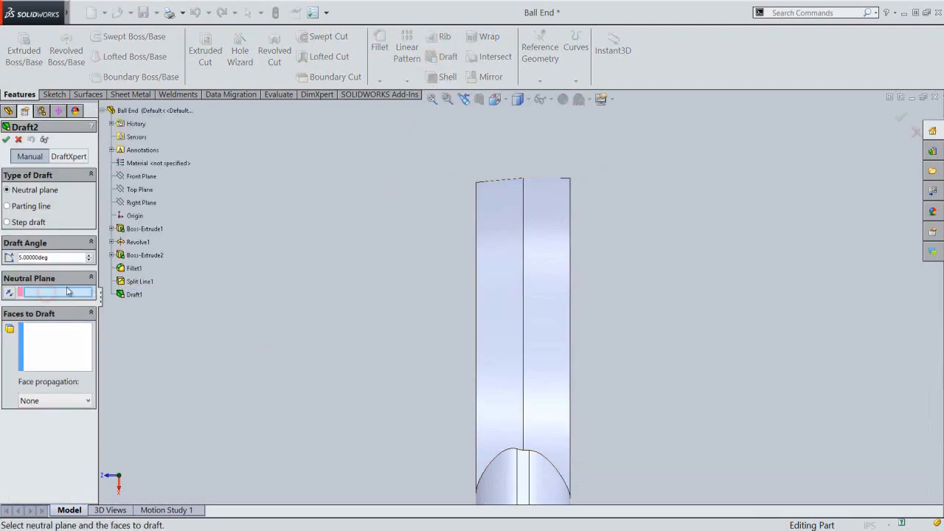
pyautogui.click(143, 178)
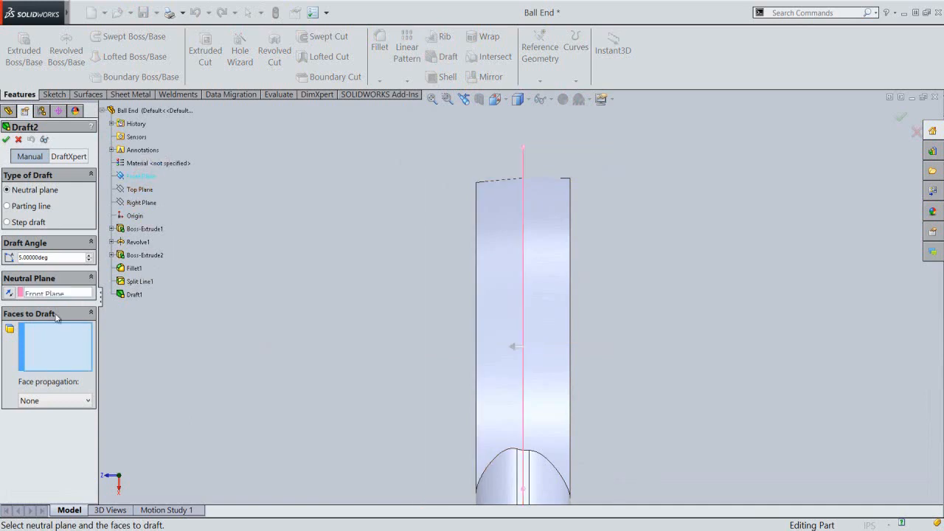
pyautogui.click(8, 294)
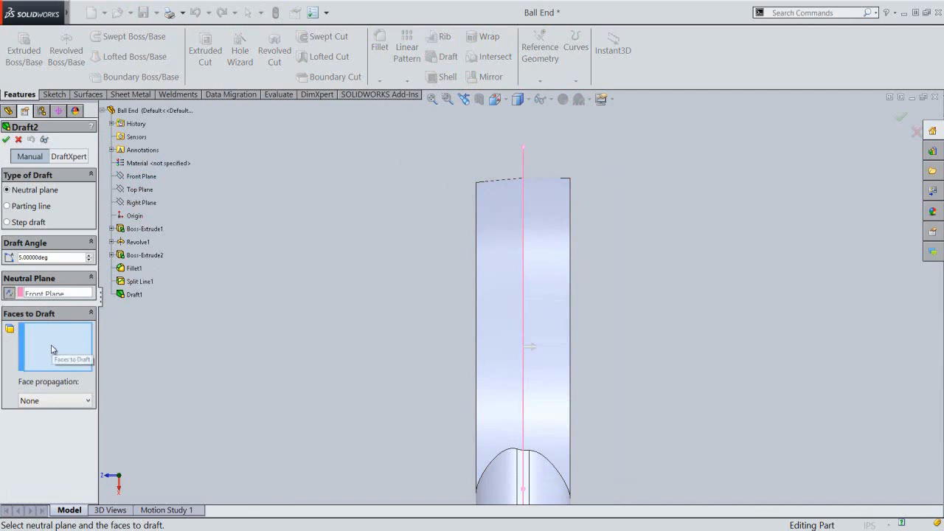
pyautogui.click(553, 197)
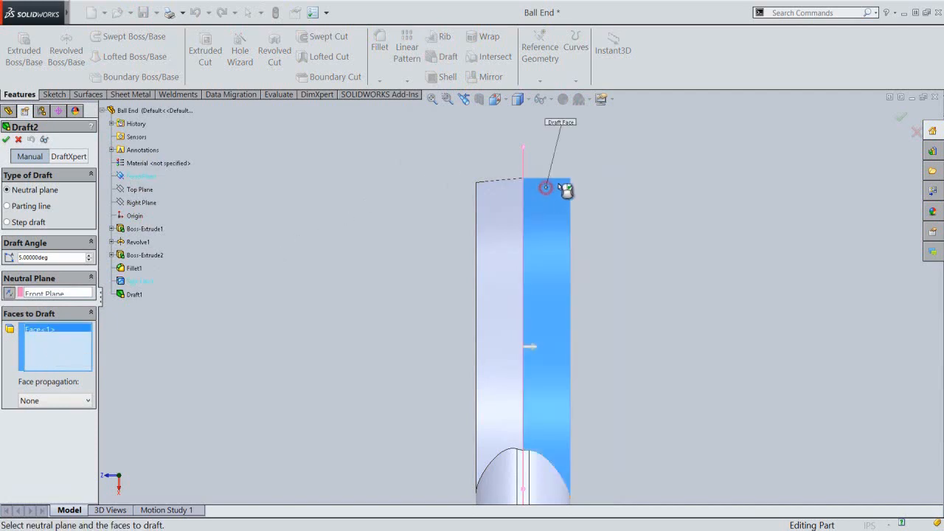
pyautogui.rightClick(635, 176)
pyautogui.click(658, 268)
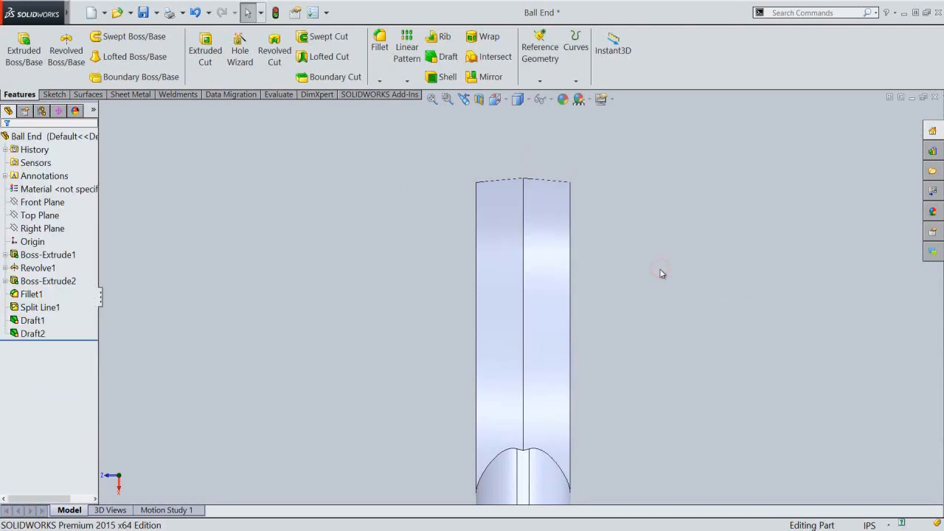
# Step: Examine the drafted disc rim in a view normal to the Front Plane
pyautogui.click(446, 141)
pyautogui.click(51, 204)
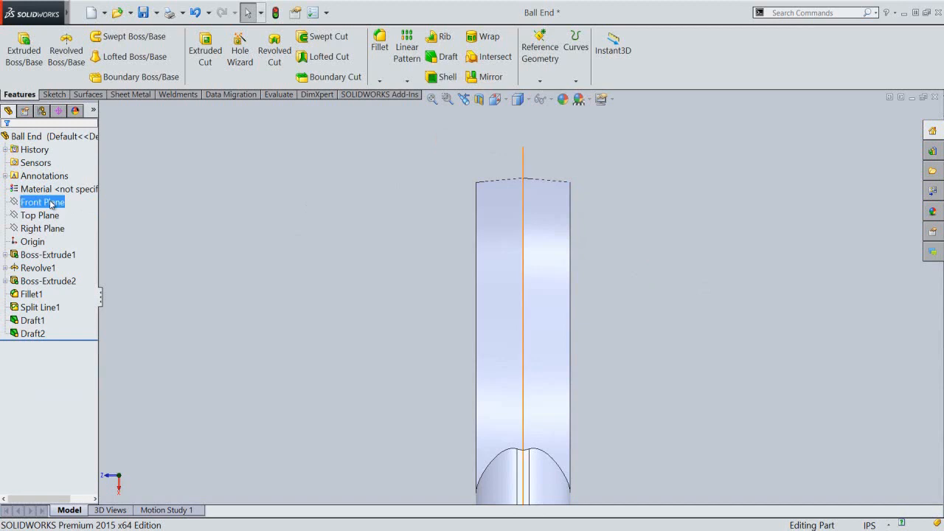
pyautogui.rightClick(52, 204)
pyautogui.click(94, 191)
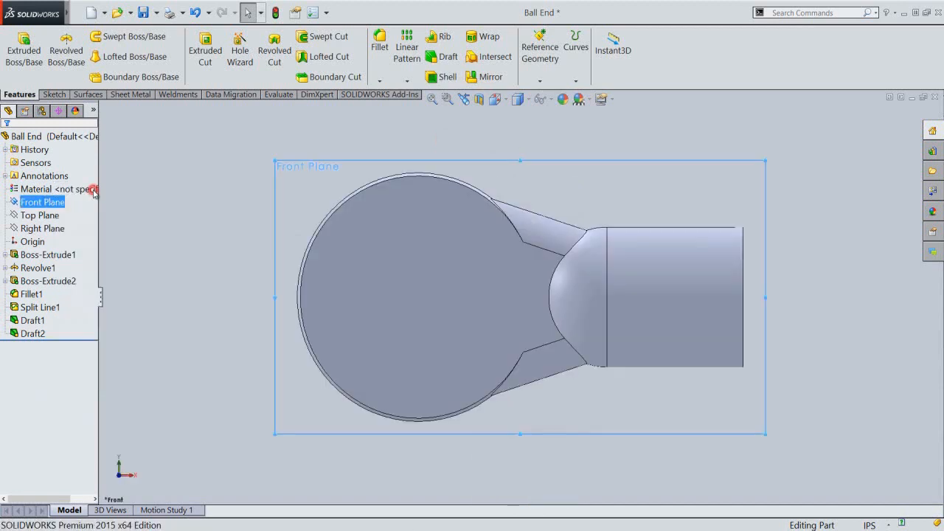
pyautogui.click(331, 141)
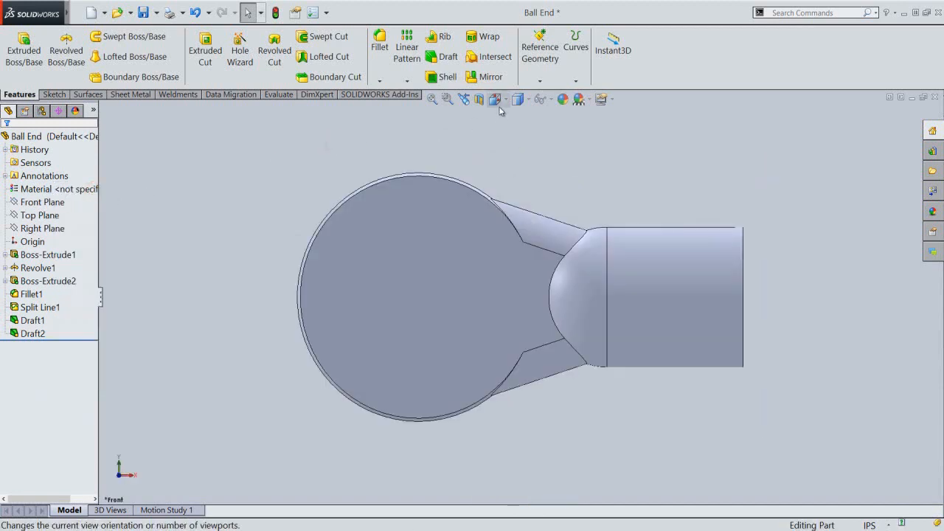
# Step: Show the part in isometric orientation and save it
pyautogui.click(499, 107)
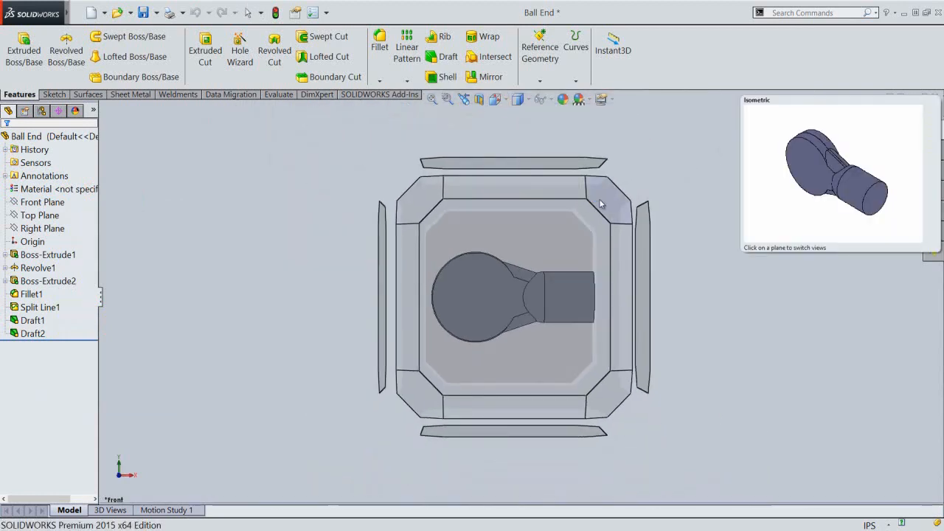
pyautogui.click(601, 204)
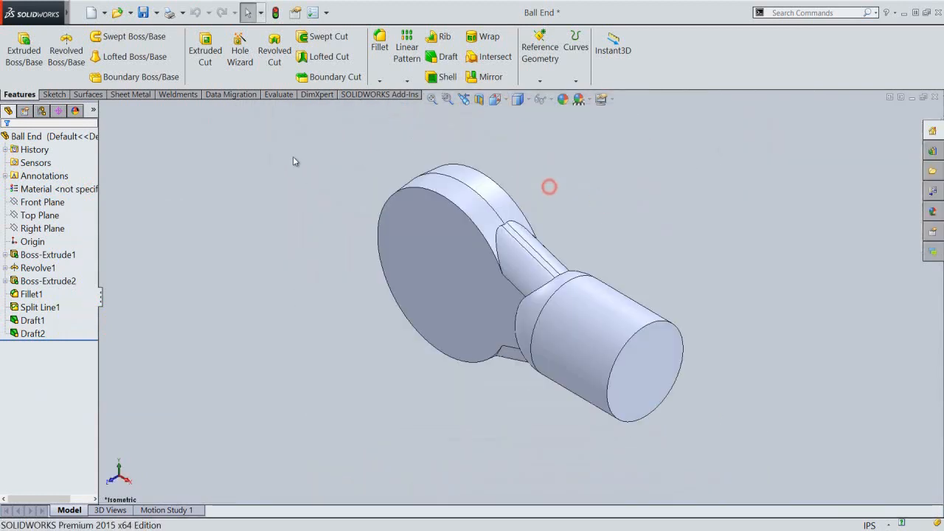
pyautogui.click(143, 14)
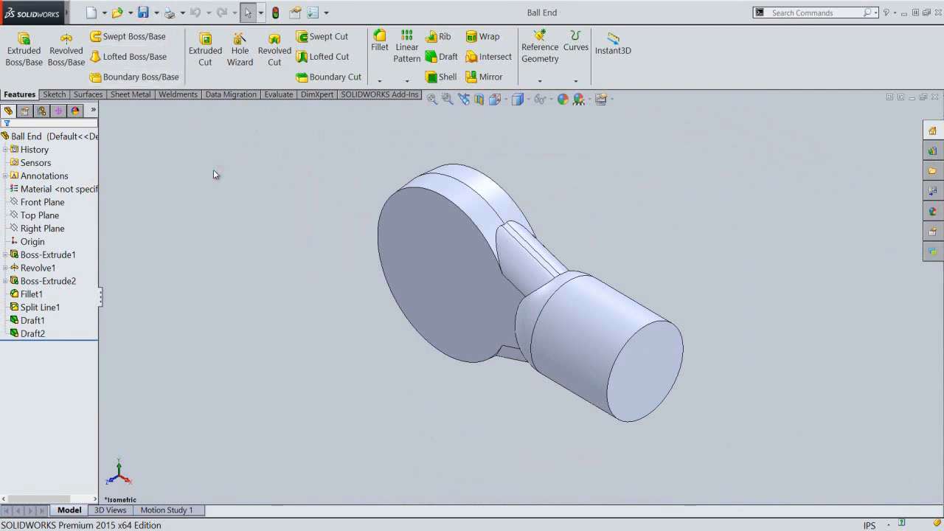
# Step: Start a Hole Wizard tapped hole with the ANSI Inch standard and size #4-40
pyautogui.click(239, 65)
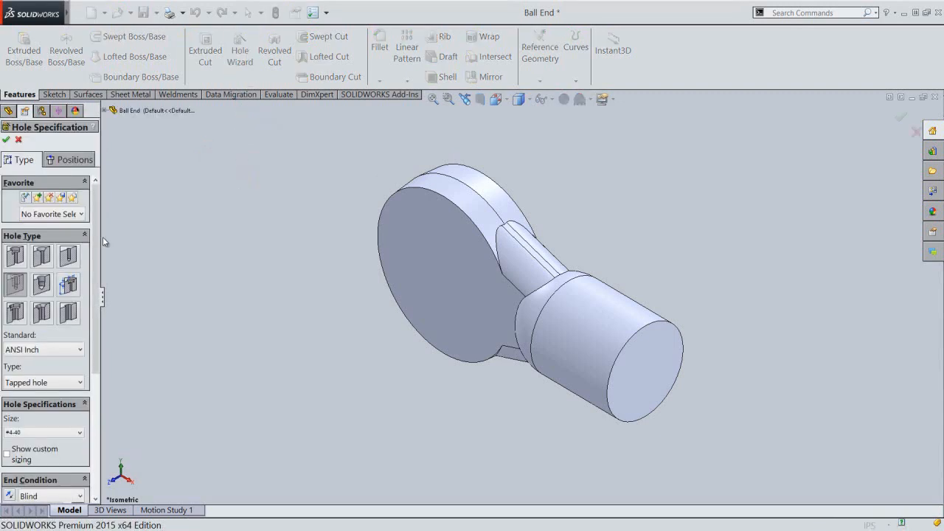
pyautogui.moveTo(96, 244); pyautogui.dragTo(96, 248)
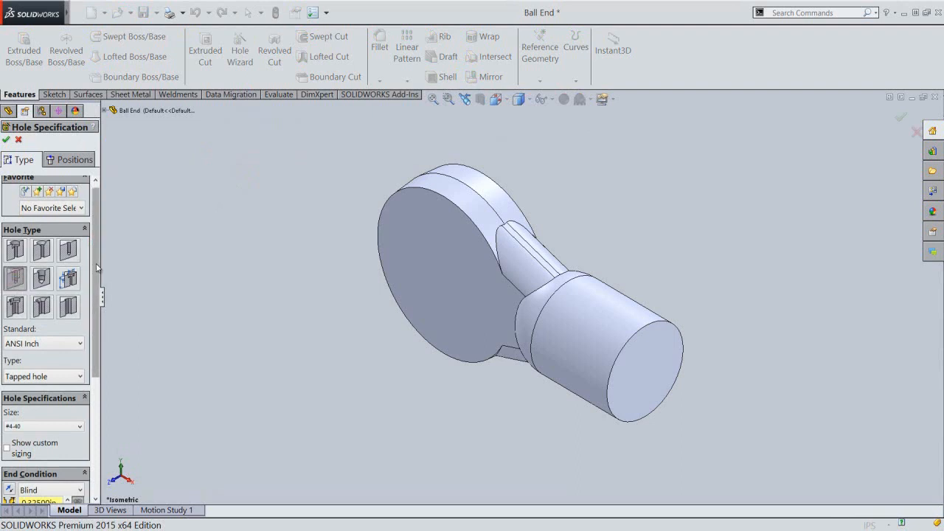
pyautogui.scroll(-1, 96, 279)
pyautogui.moveTo(96, 278); pyautogui.dragTo(85, 331)
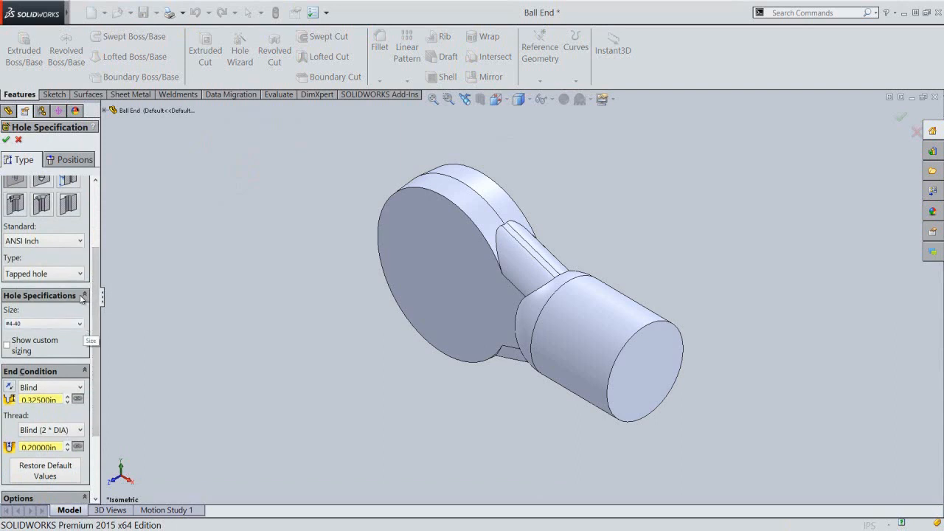
pyautogui.click(78, 245)
pyautogui.click(65, 257)
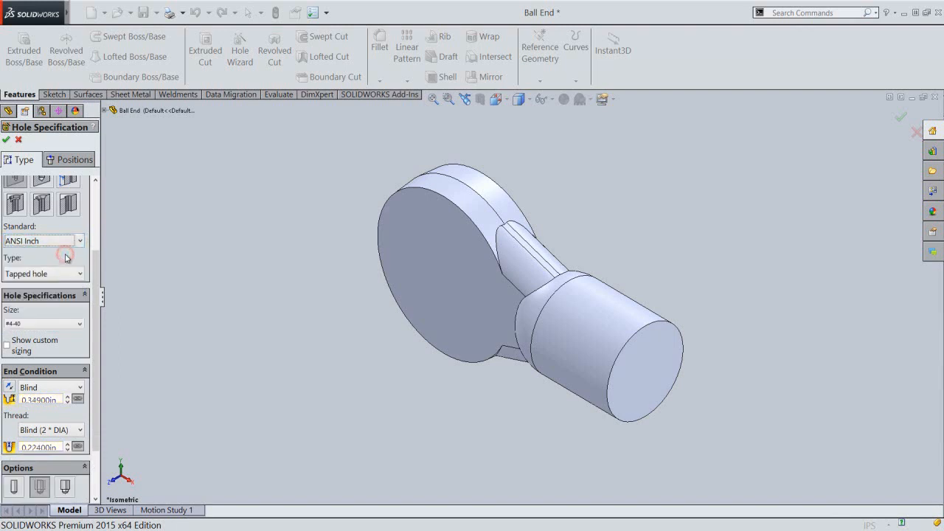
pyautogui.click(54, 324)
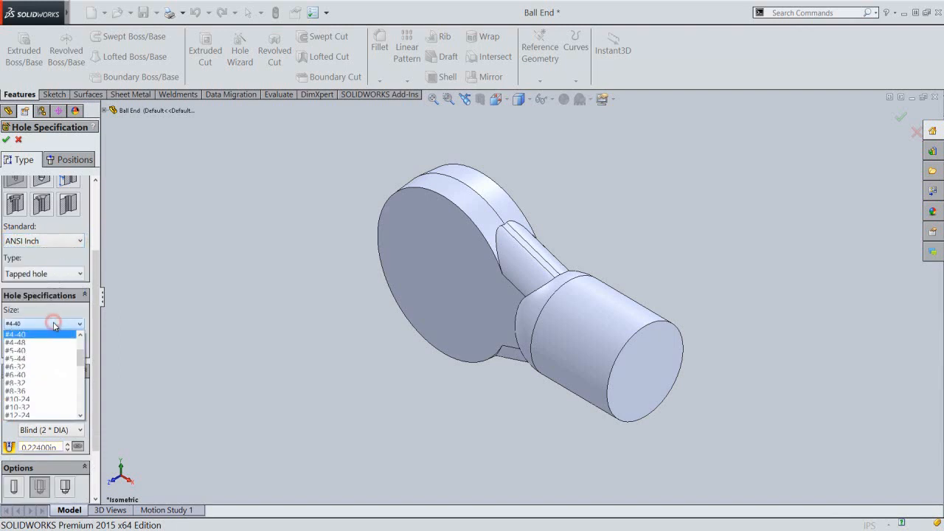
pyautogui.click(79, 334)
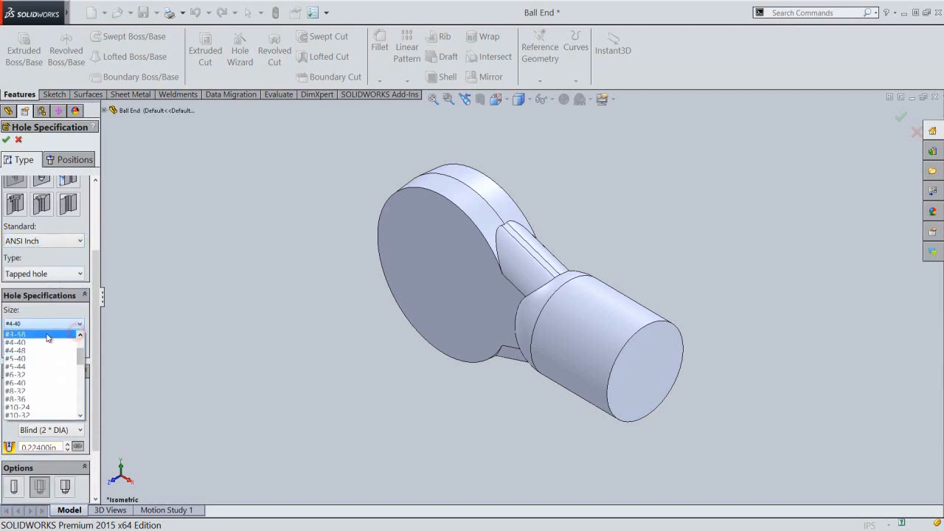
pyautogui.click(25, 343)
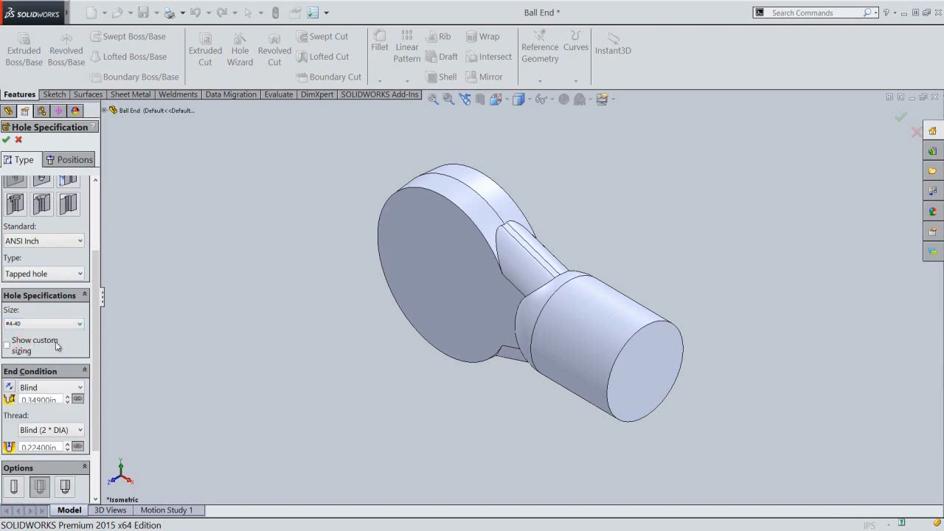
# Step: Set the tapped hole's blind depth to 0.225 in
pyautogui.moveTo(93, 355); pyautogui.dragTo(96, 387)
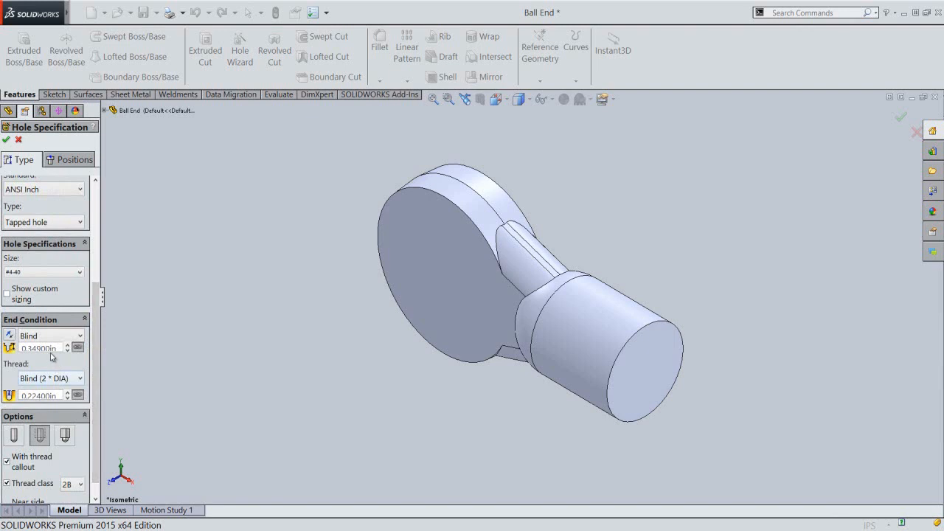
pyautogui.moveTo(61, 349); pyautogui.dragTo(21, 355)
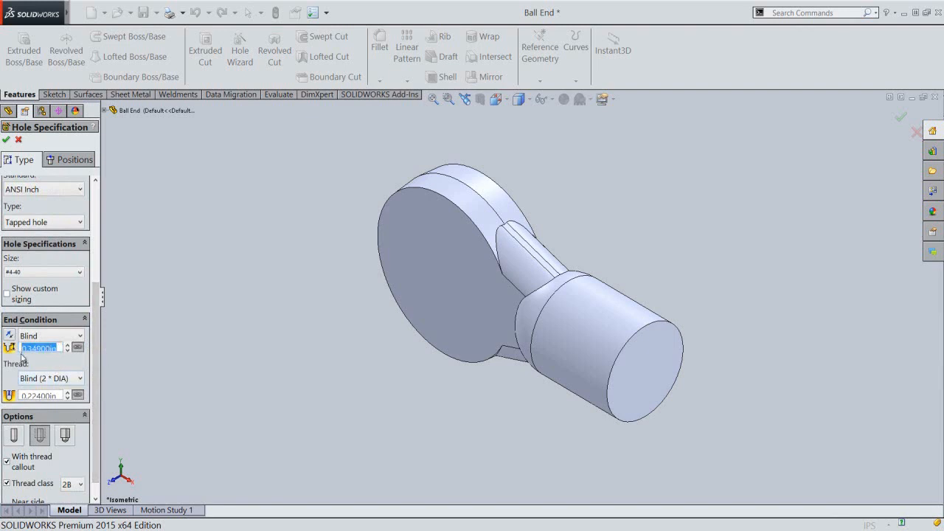
pyautogui.press('BackSpace')
pyautogui.write('.225')
pyautogui.press('Return')
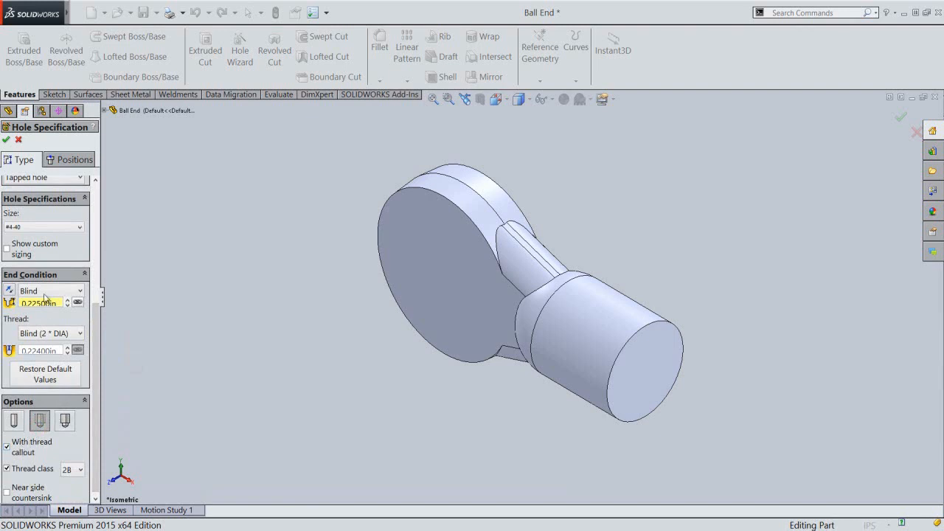
# Step: Place the #4-40 tapped hole at the centre of the shank's circular end face and finish the hole
pyautogui.click(56, 161)
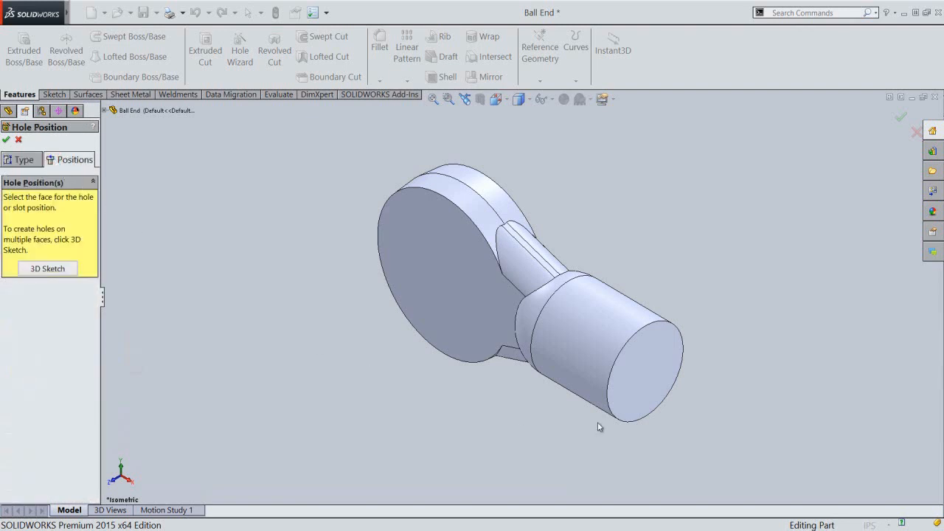
pyautogui.click(640, 371)
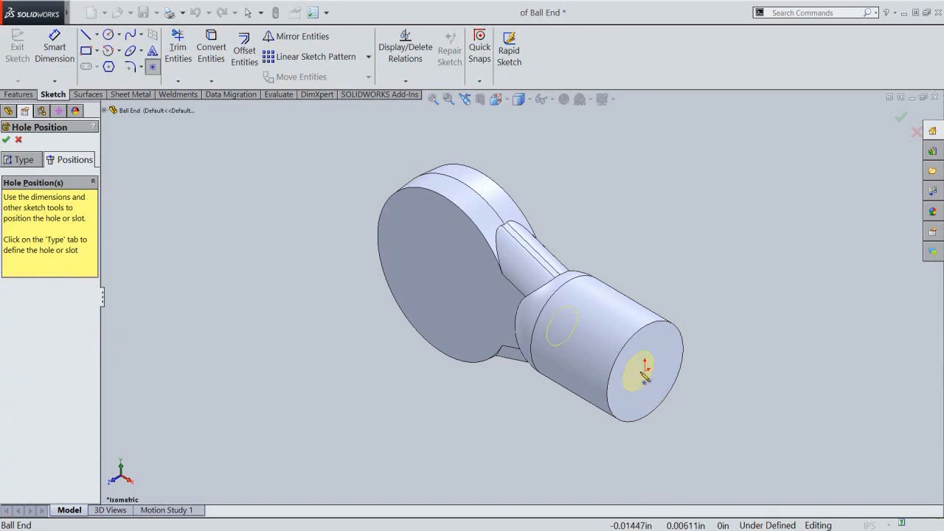
pyautogui.click(645, 369)
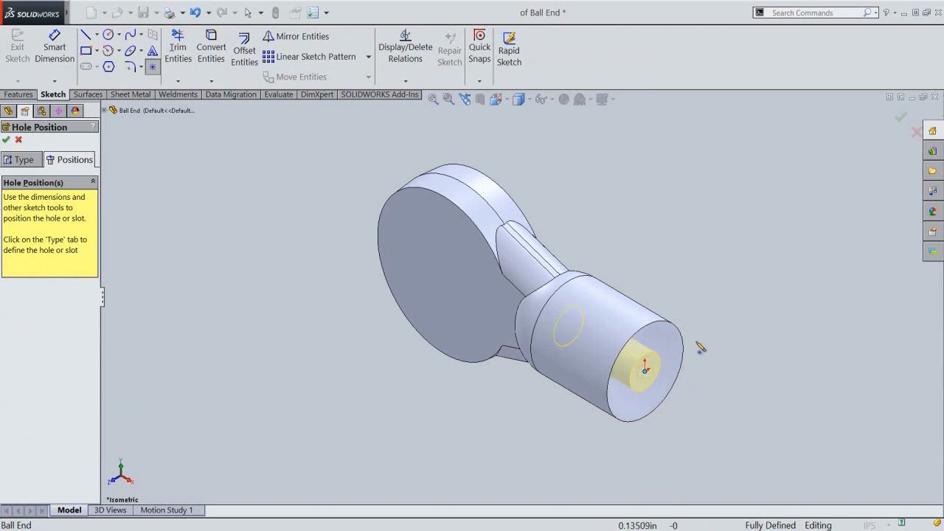
pyautogui.rightClick(699, 231)
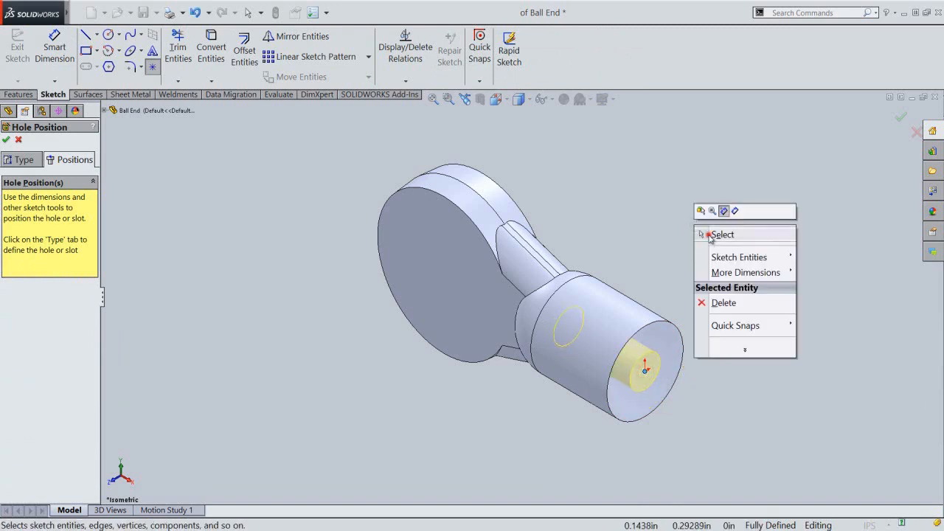
pyautogui.click(704, 234)
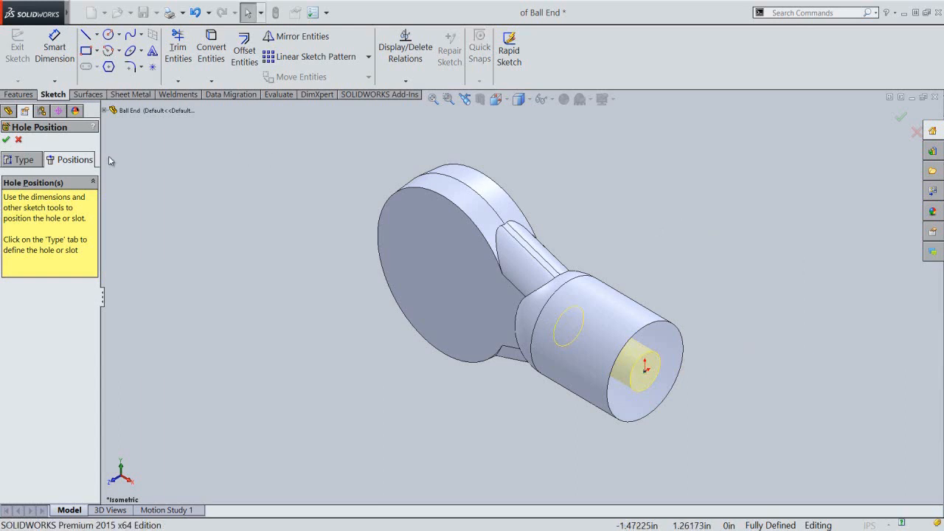
pyautogui.click(6, 139)
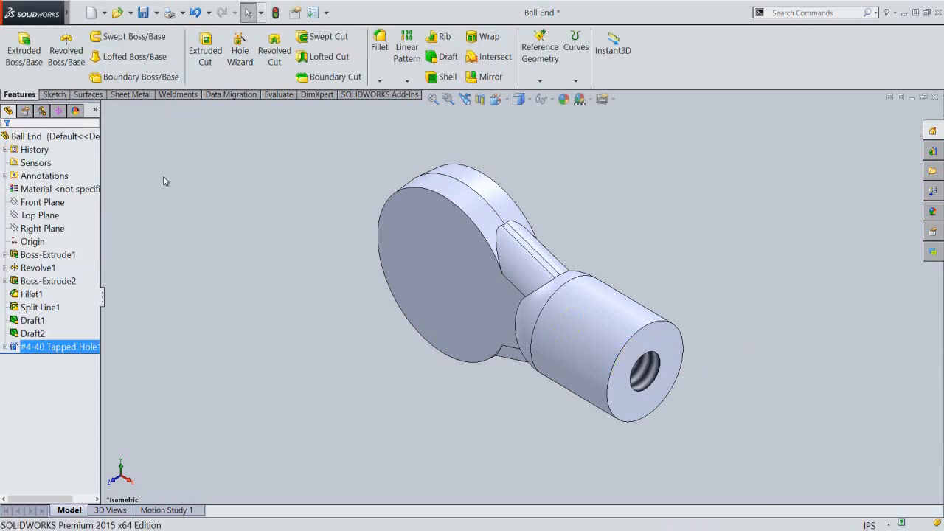
pyautogui.click(165, 181)
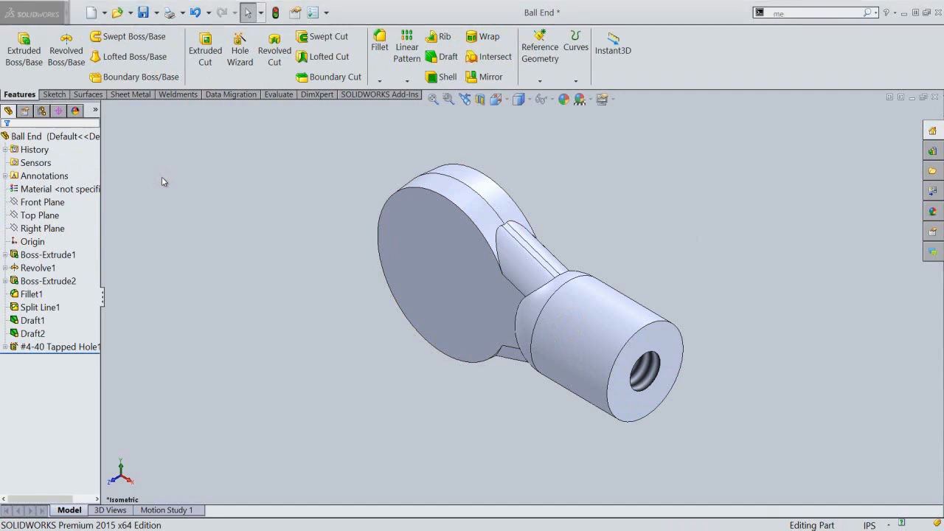
pyautogui.click(163, 177)
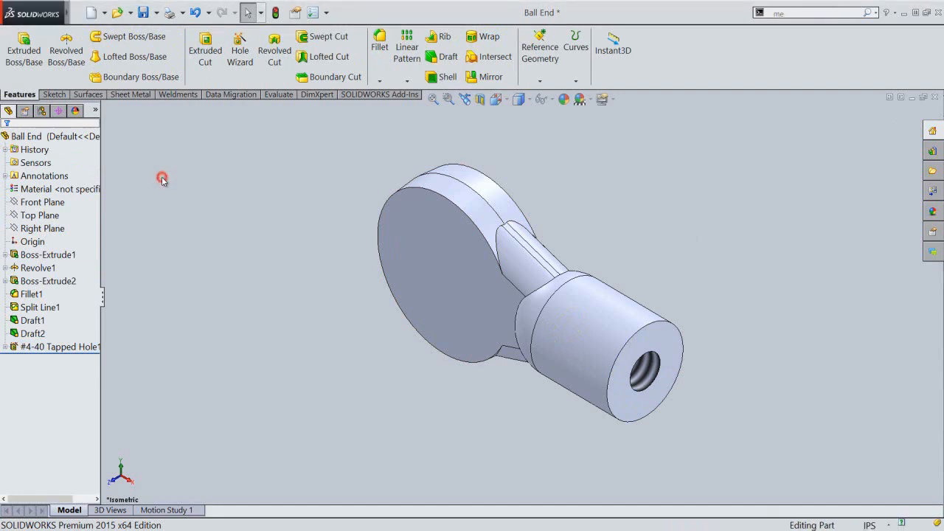
# Step: Fillet the outer edge of the shank's end face with a 0.015 in radius and save the part
pyautogui.click(379, 49)
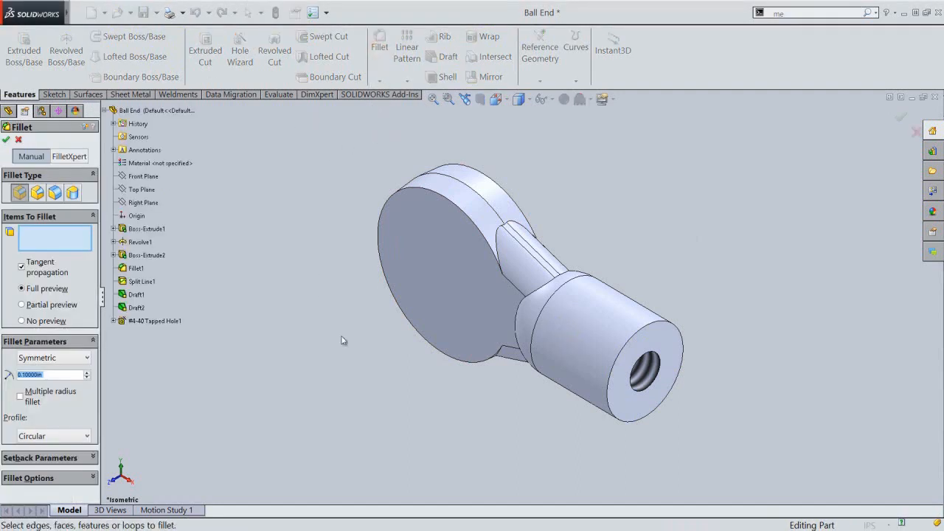
pyautogui.click(642, 325)
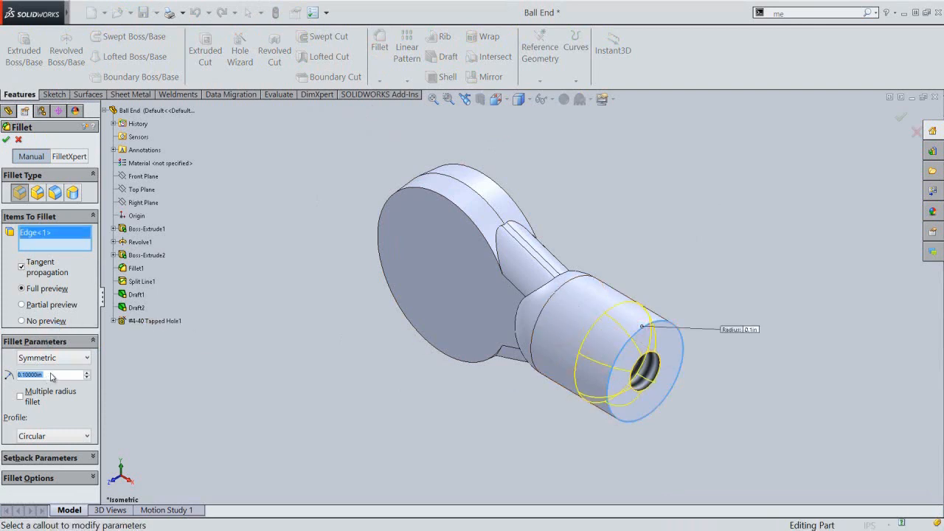
pyautogui.moveTo(50, 375); pyautogui.dragTo(11, 376)
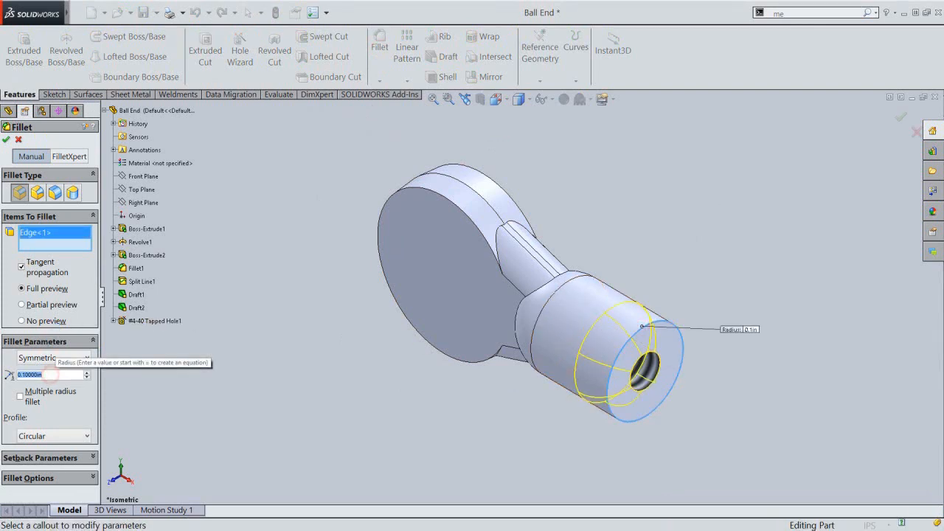
pyautogui.write('0')
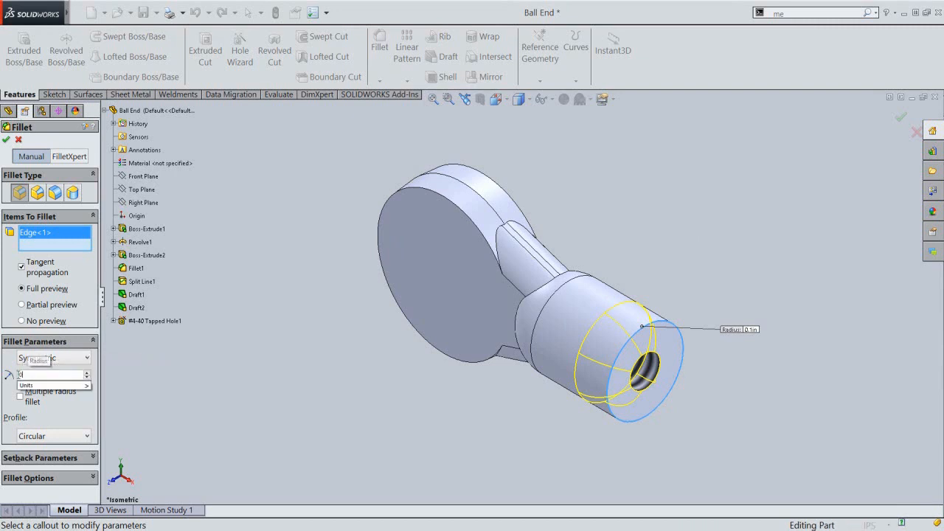
pyautogui.write('15')
pyautogui.press('Return')
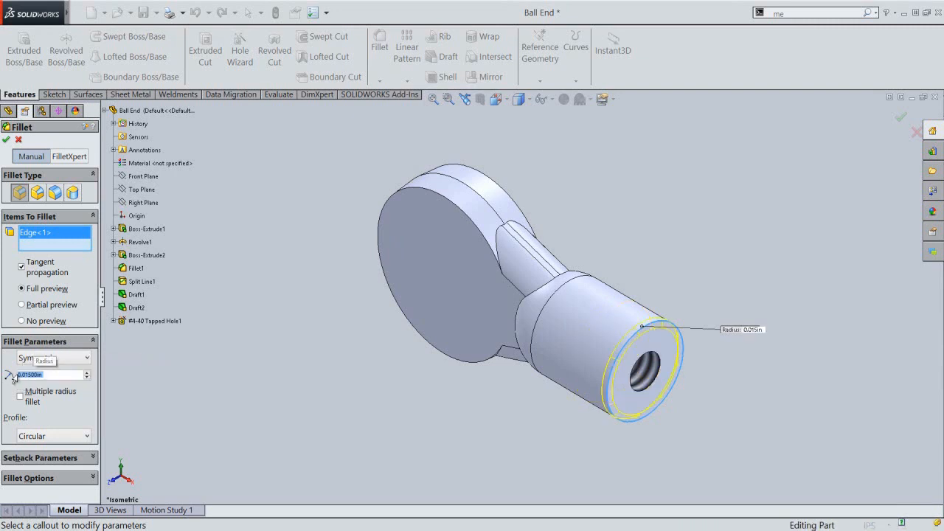
pyautogui.rightClick(147, 367)
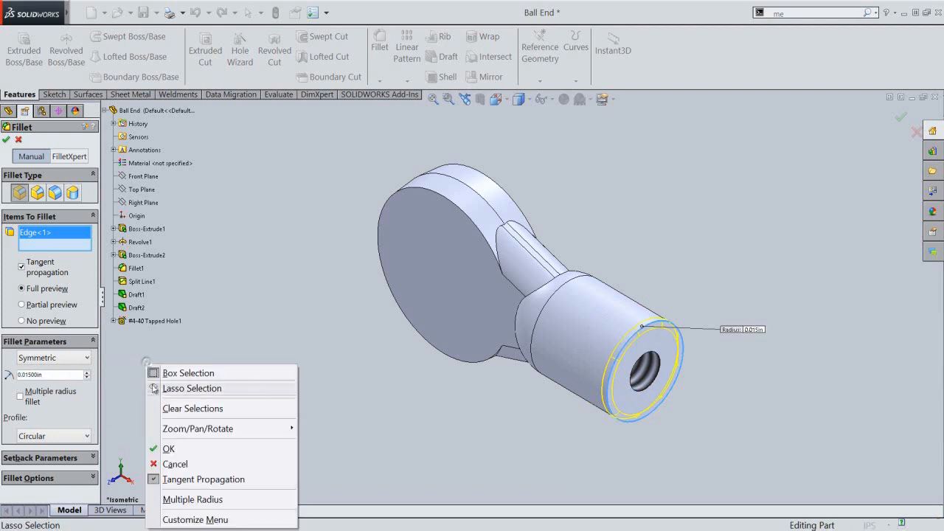
pyautogui.click(167, 449)
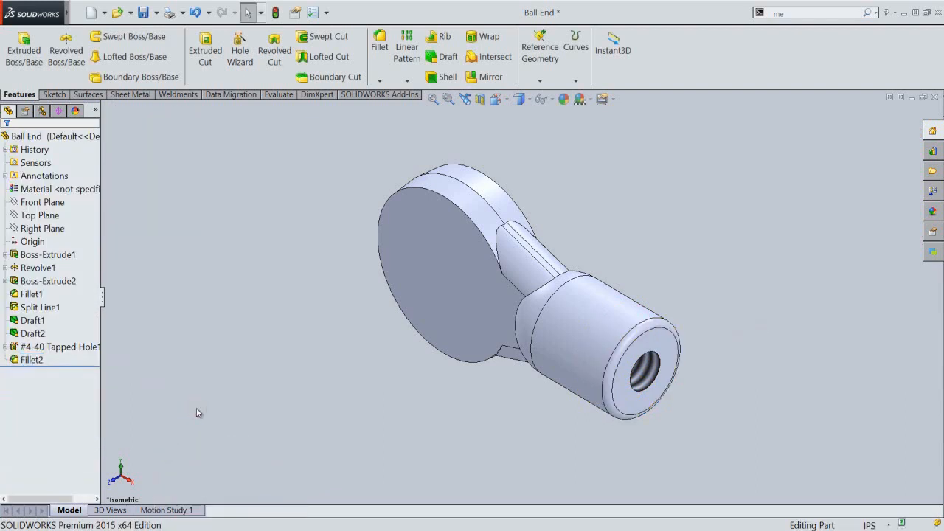
pyautogui.click(143, 12)
pyautogui.click(211, 200)
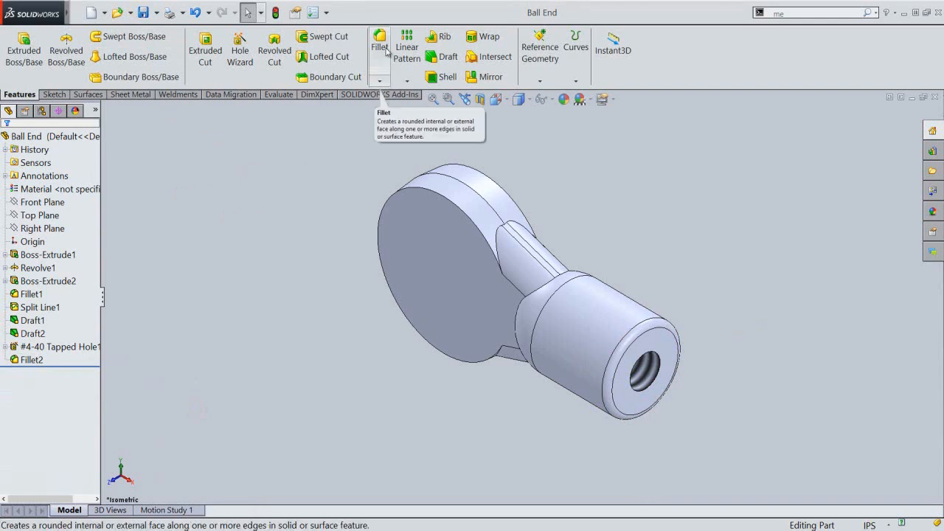
# Step: Fillet the disc's front and back rim edges and the shank's tapered face next to the neck with a 0.005 in radius
pyautogui.click(384, 49)
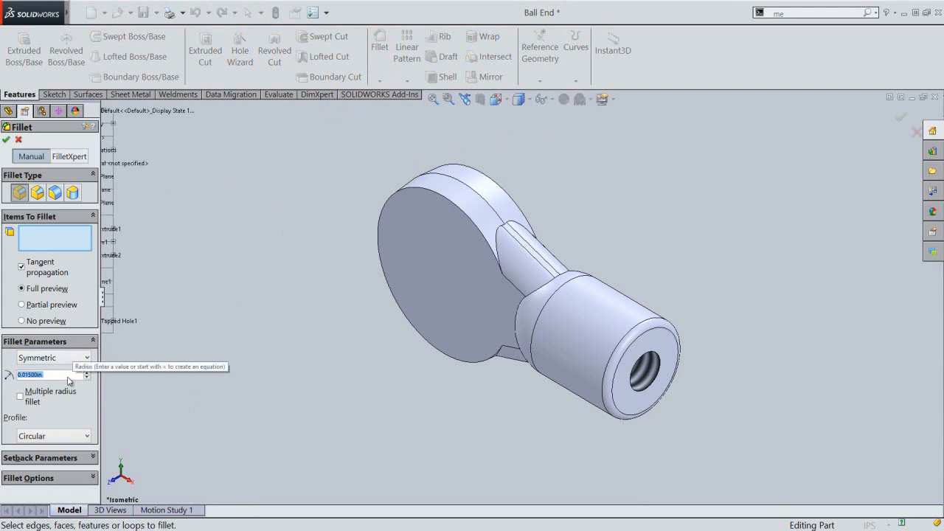
pyautogui.write('.00')
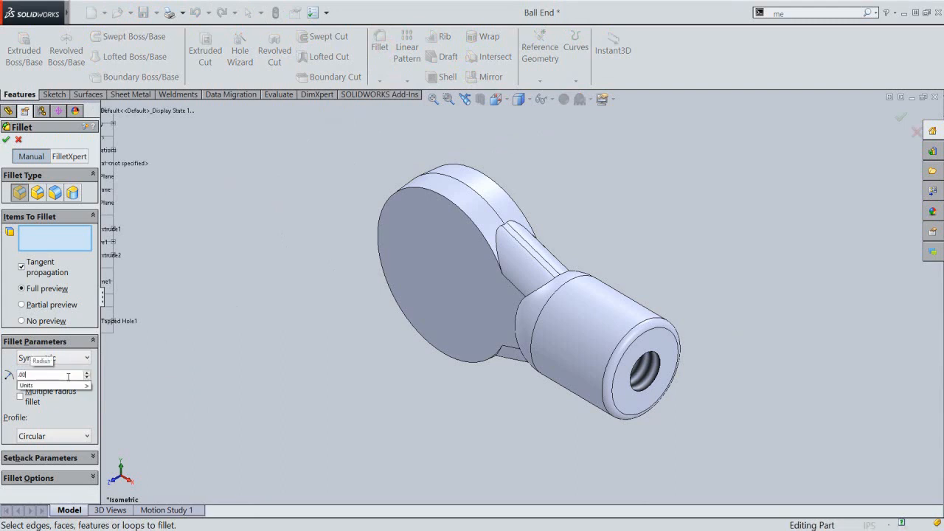
pyautogui.write('5')
pyautogui.click(231, 360)
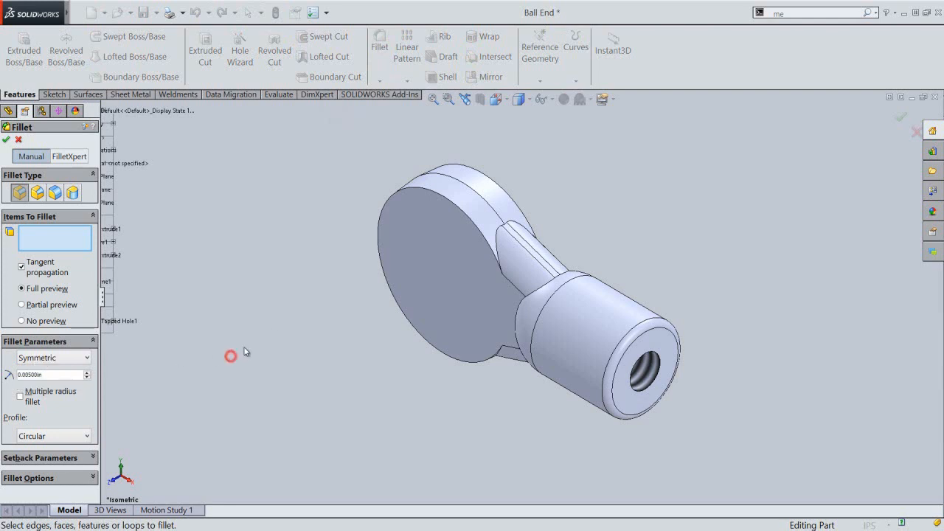
pyautogui.click(399, 190)
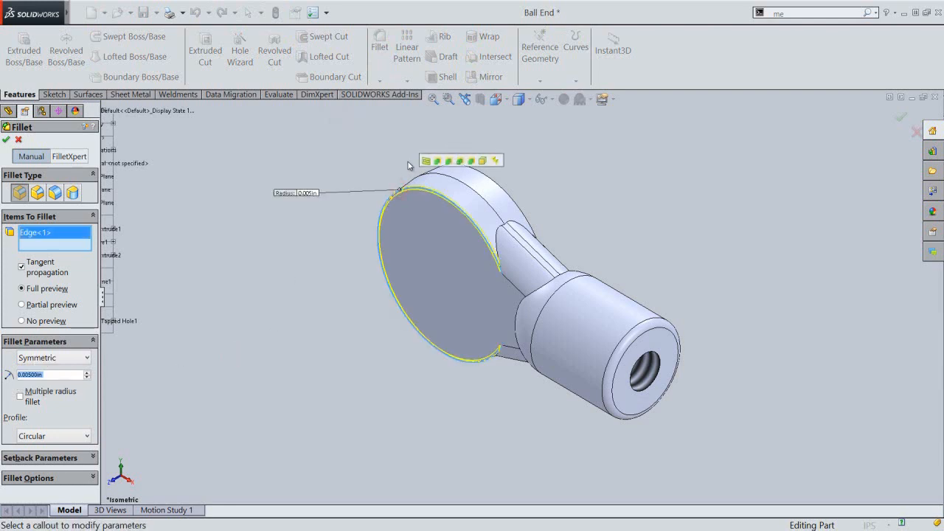
pyautogui.click(492, 178)
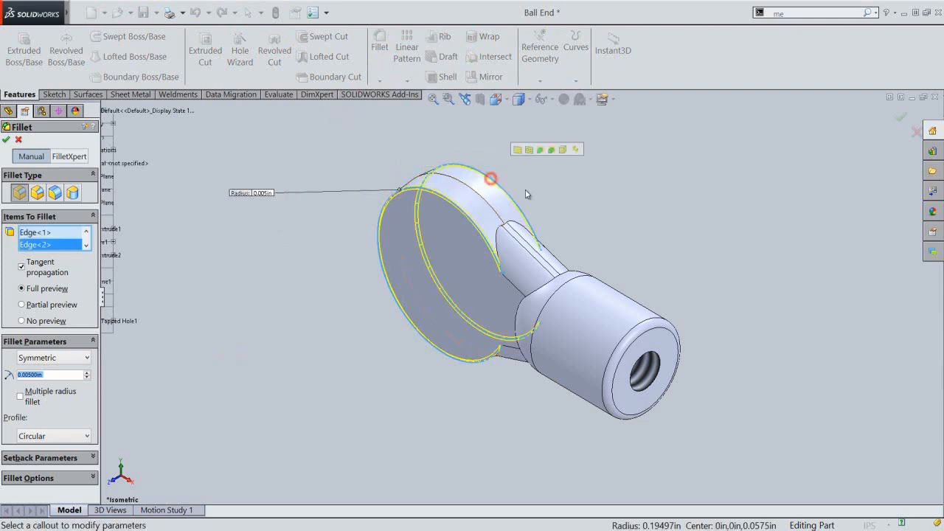
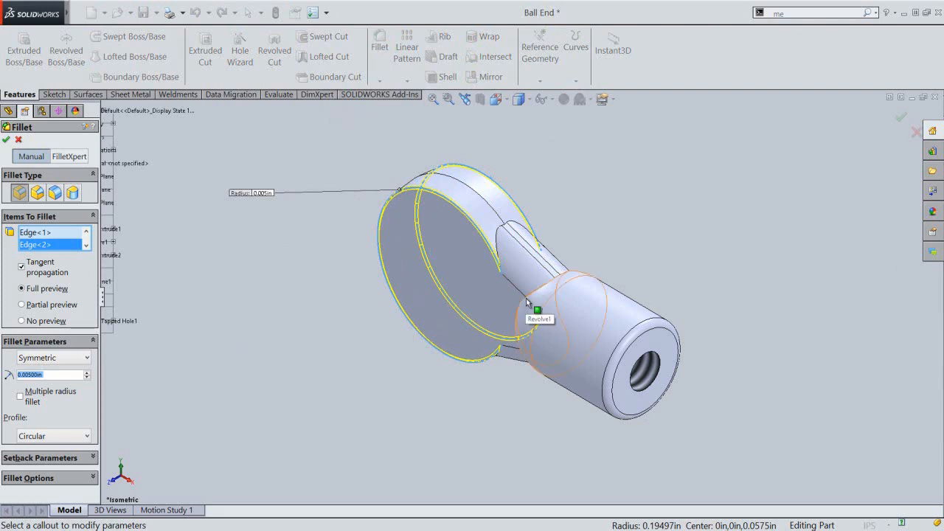
pyautogui.click(522, 306)
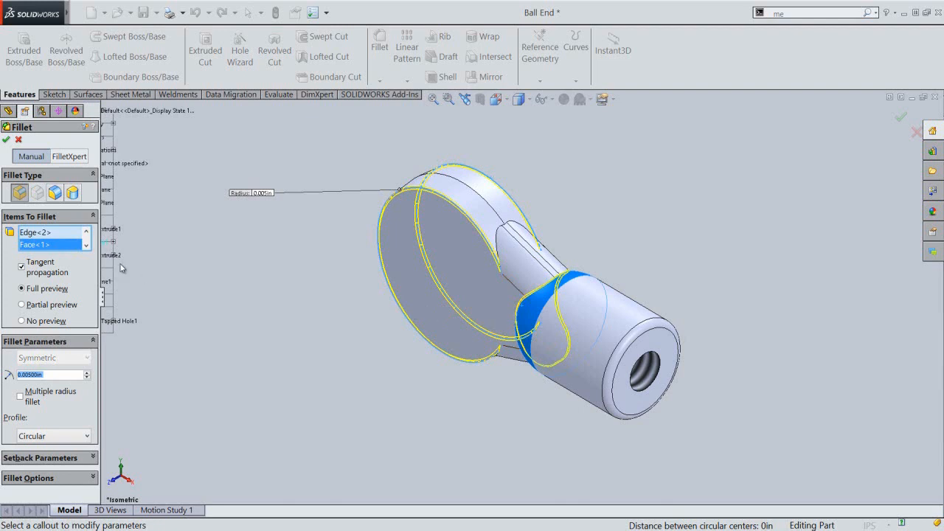
pyautogui.click(6, 139)
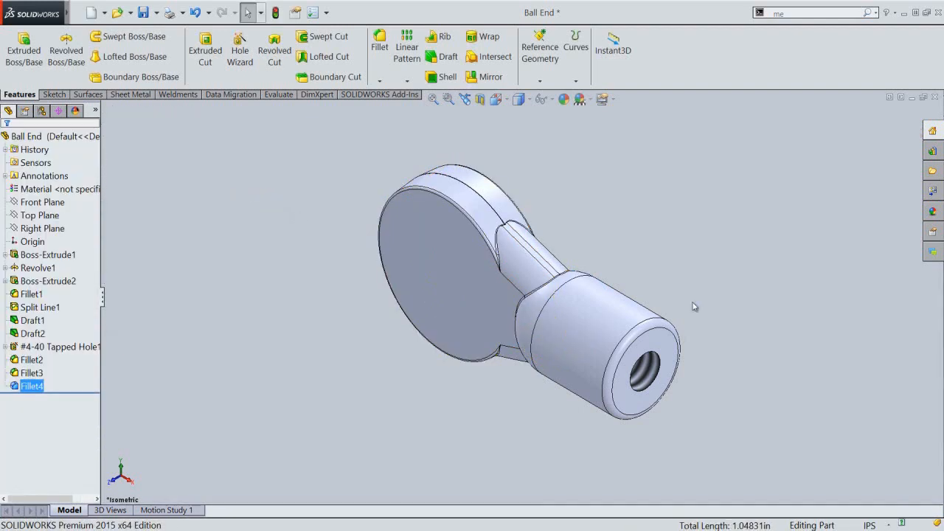
pyautogui.click(693, 303)
pyautogui.scroll(-1, 528, 251)
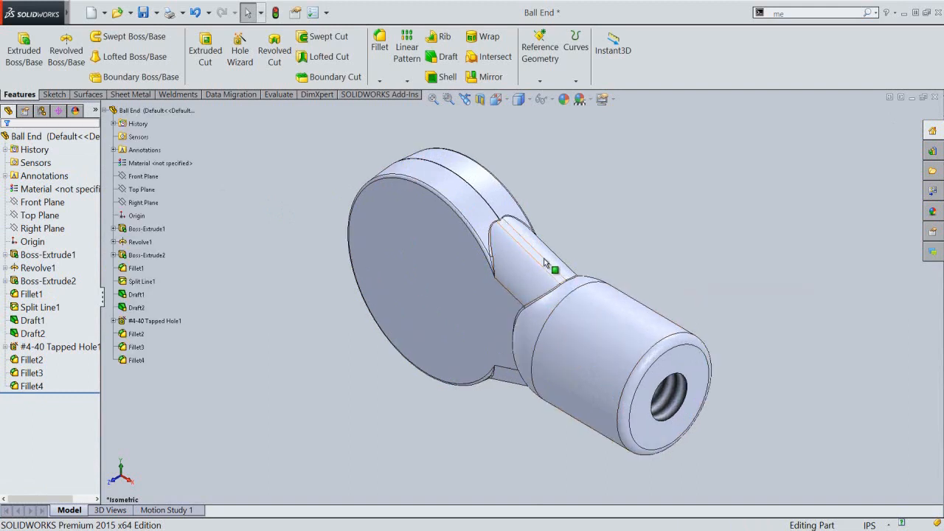
pyautogui.click(628, 243)
pyautogui.scroll(1, 629, 245)
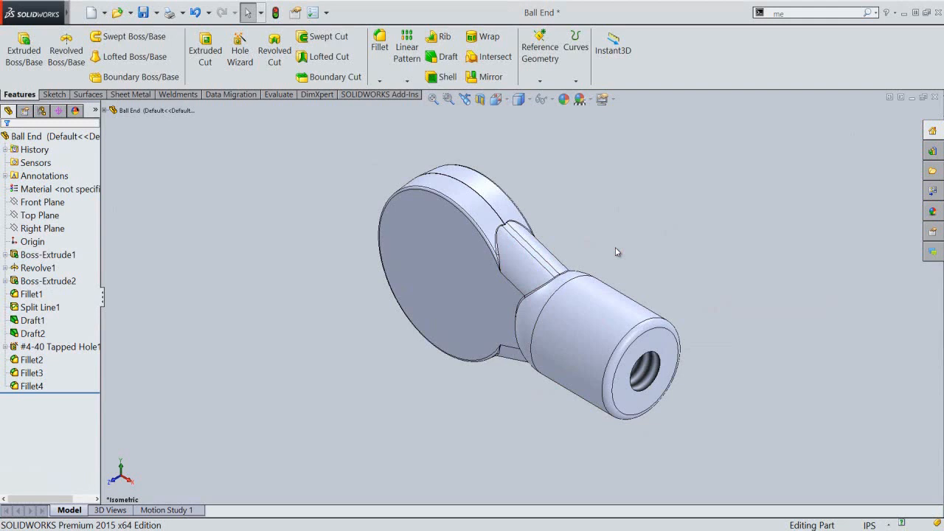
# Step: Chamfer the tapped hole's opening edge using the distance-distance option with an equal distance of 0.015 in
pyautogui.click(667, 357)
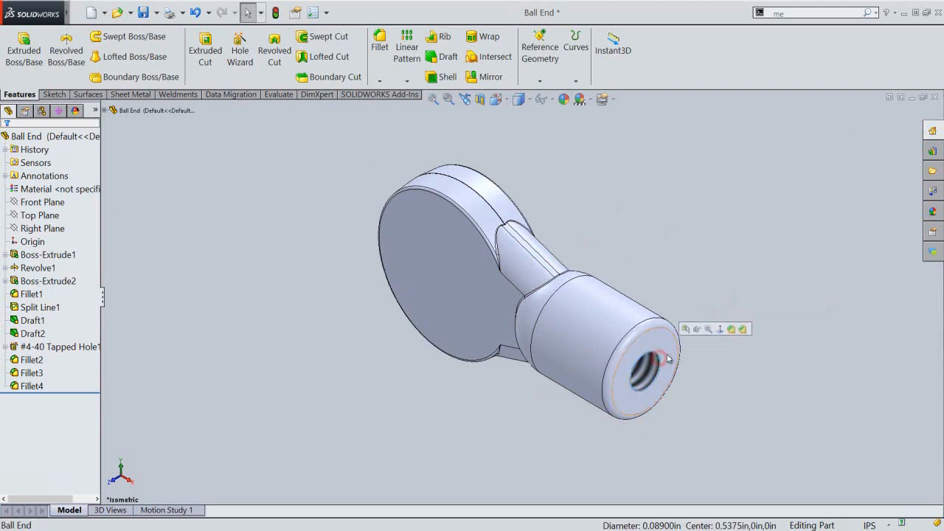
pyautogui.click(743, 329)
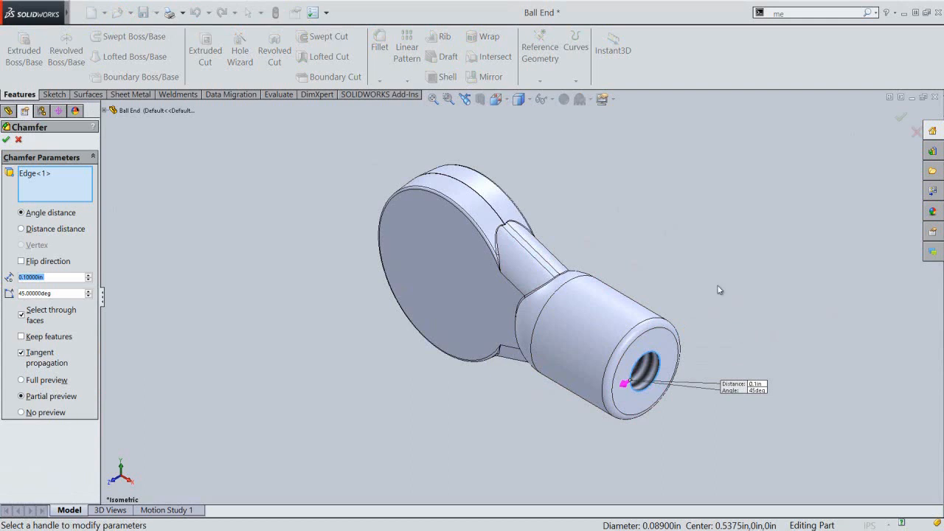
pyautogui.click(213, 231)
pyautogui.click(22, 230)
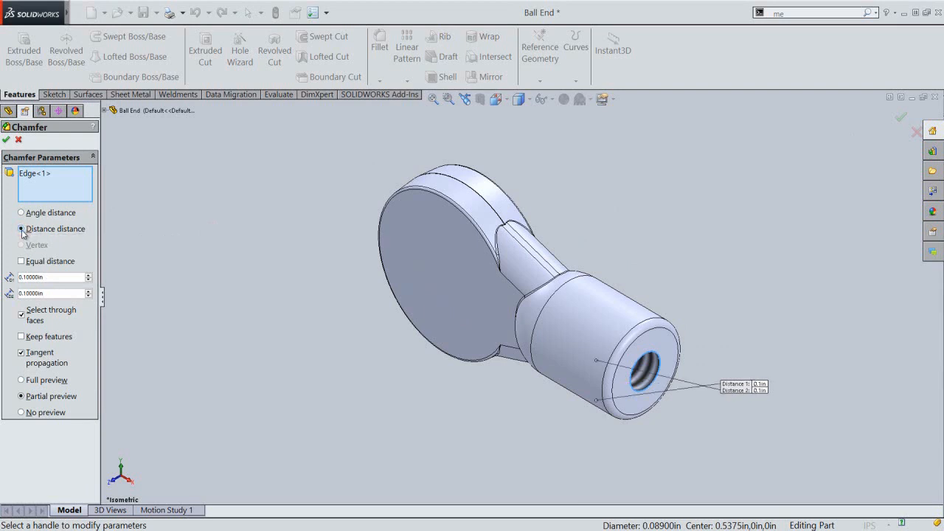
pyautogui.click(21, 261)
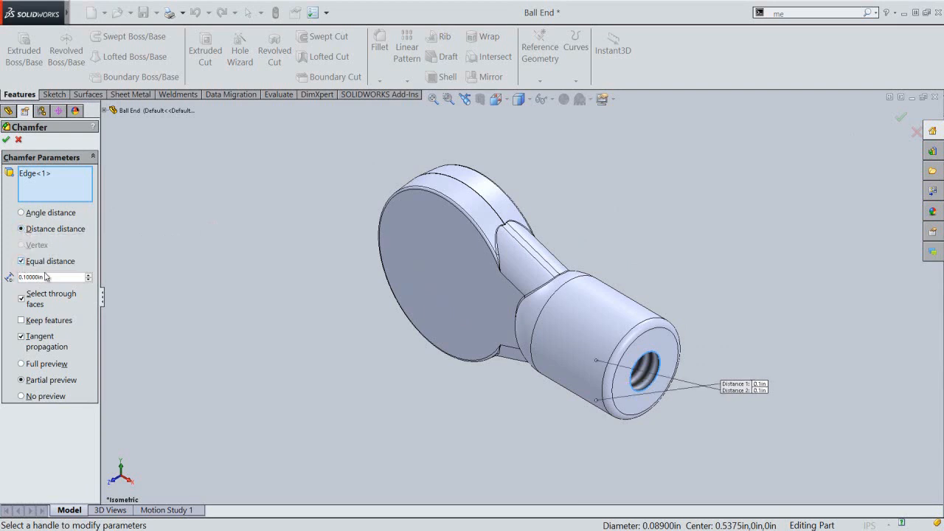
pyautogui.click(50, 277)
pyautogui.write('.015')
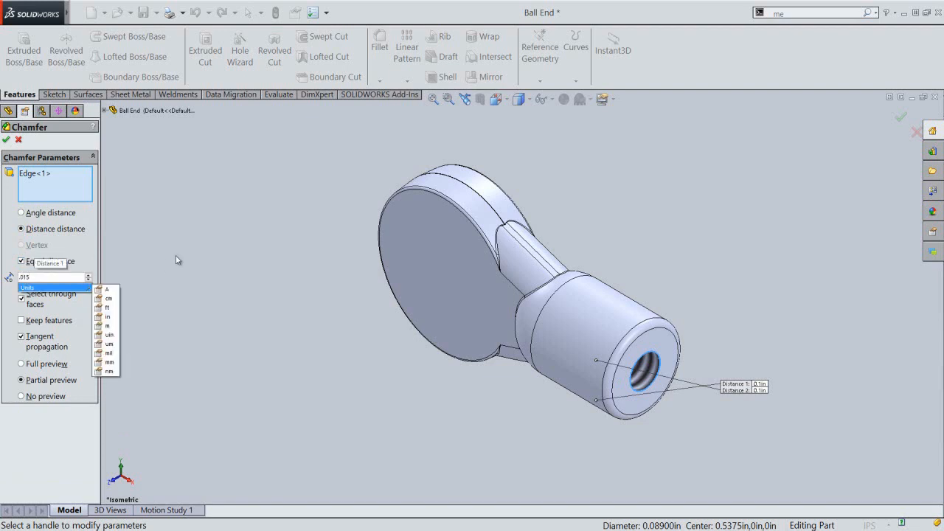
pyautogui.press('Return')
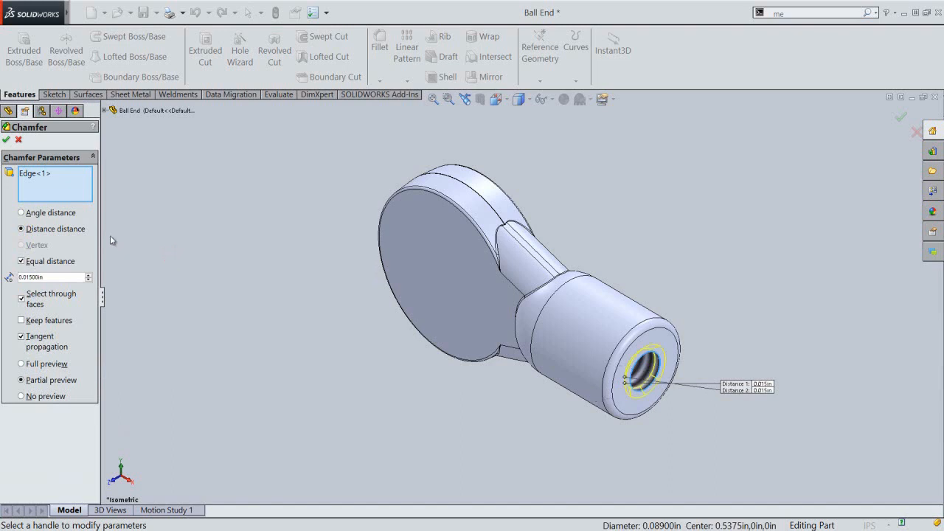
pyautogui.click(5, 140)
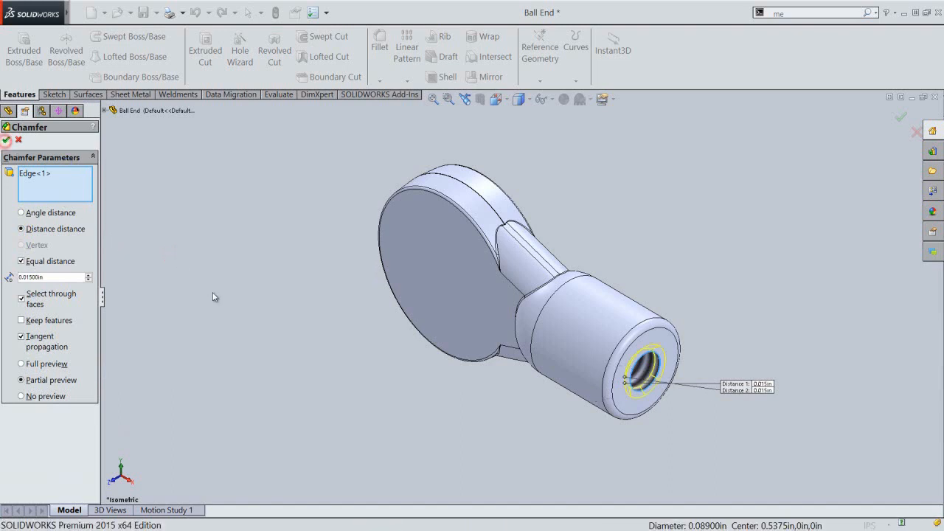
pyautogui.click(242, 298)
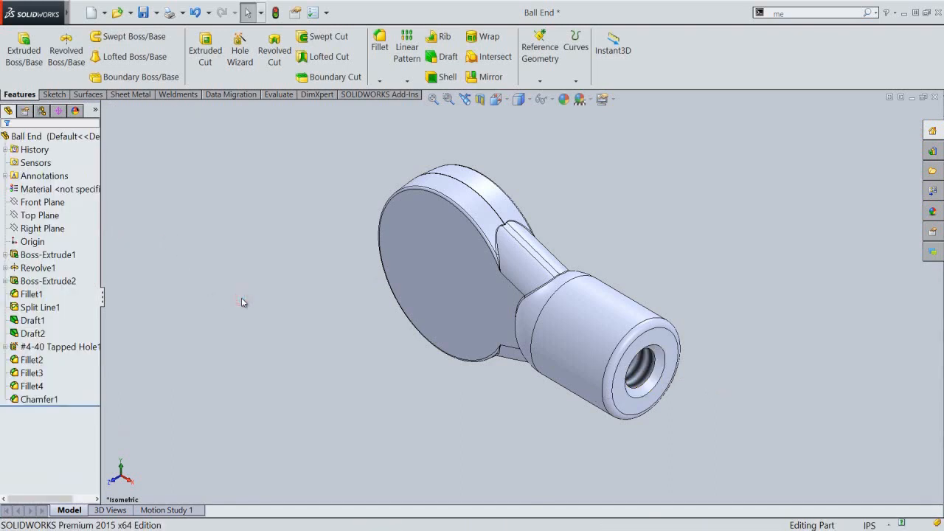
# Step: Start a sketch on the Front Plane and section the model along that plane, viewed from the front
pyautogui.click(287, 303)
pyautogui.click(50, 205)
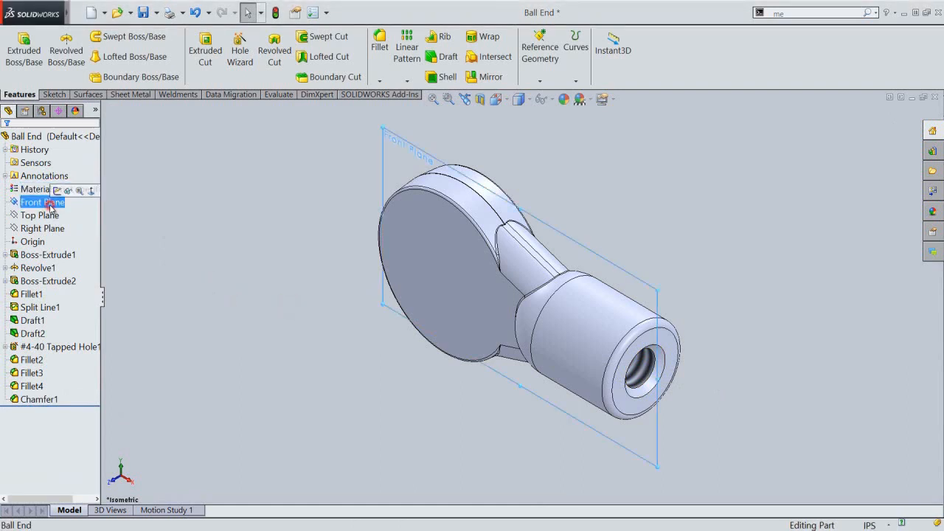
pyautogui.click(57, 191)
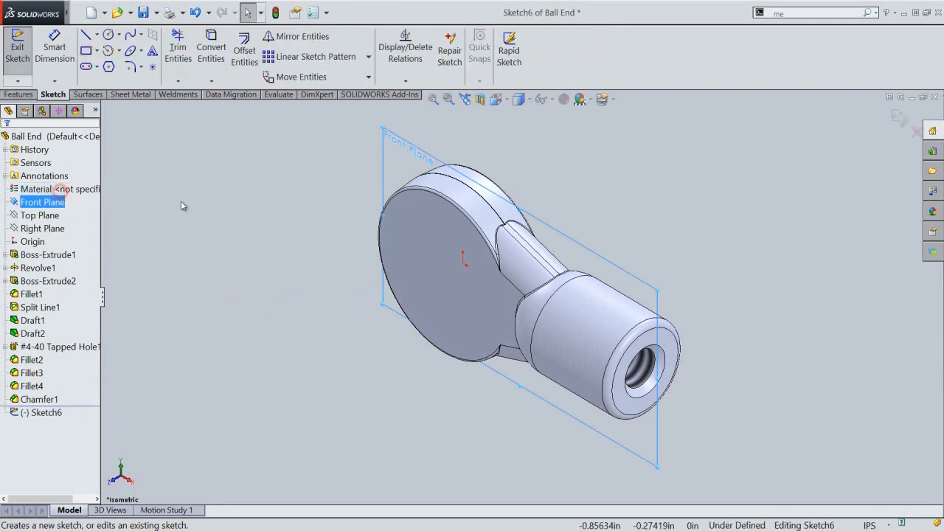
pyautogui.click(479, 99)
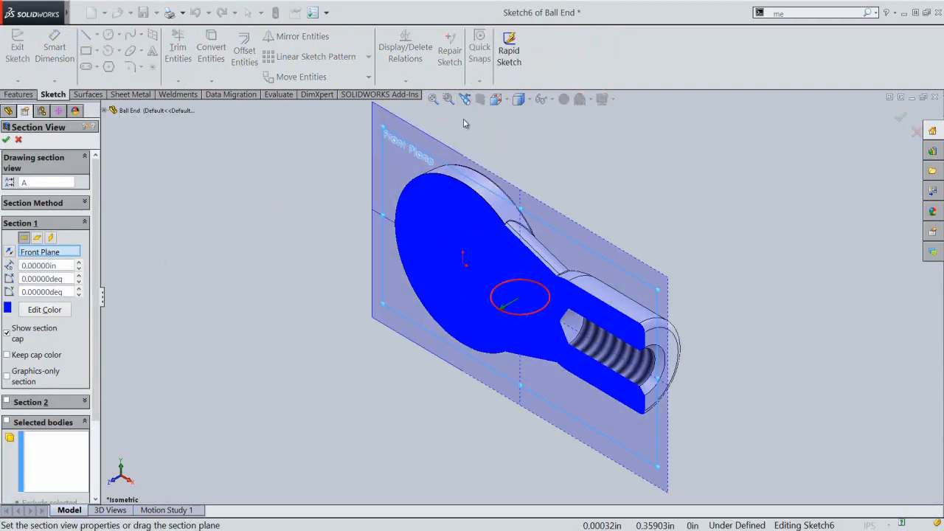
pyautogui.rightClick(460, 124)
pyautogui.click(478, 221)
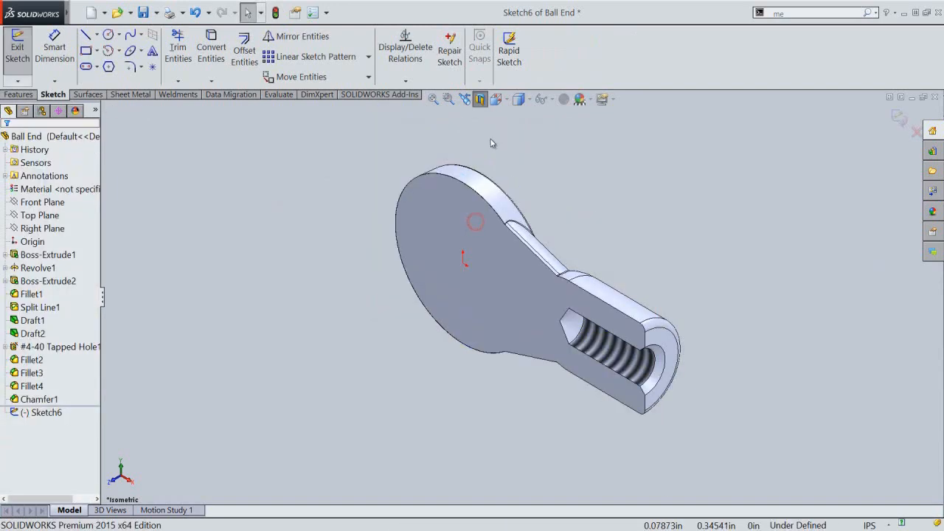
pyautogui.click(497, 99)
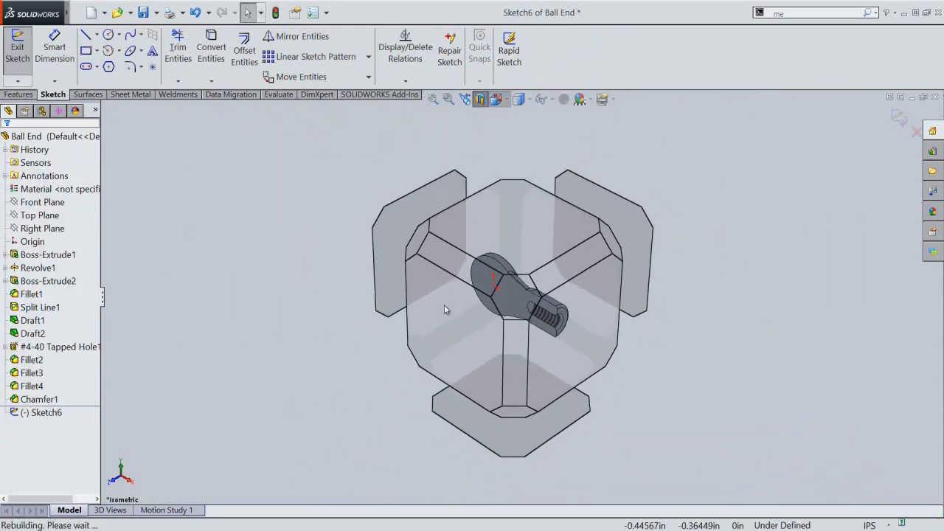
pyautogui.click(444, 311)
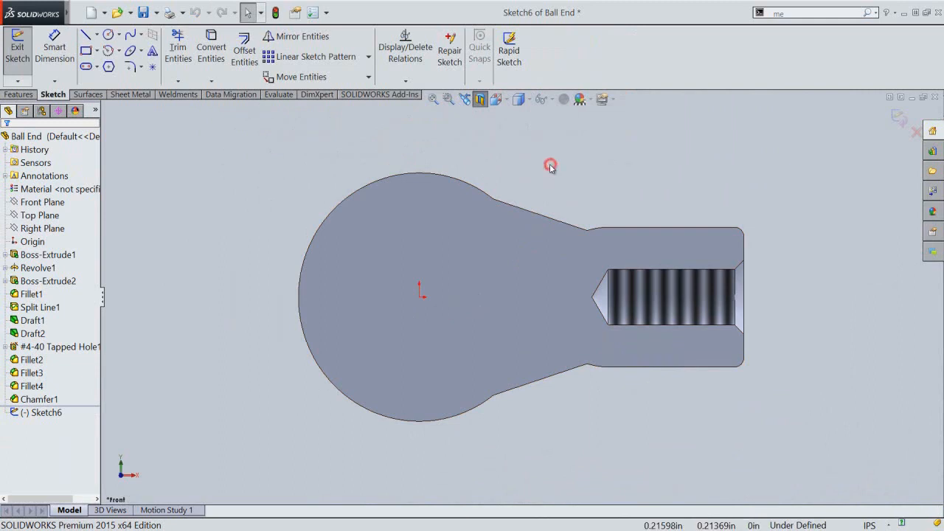
# Step: Sketch a horizontal line about 0.237 in long across the disc, just below the origin
pyautogui.click(87, 38)
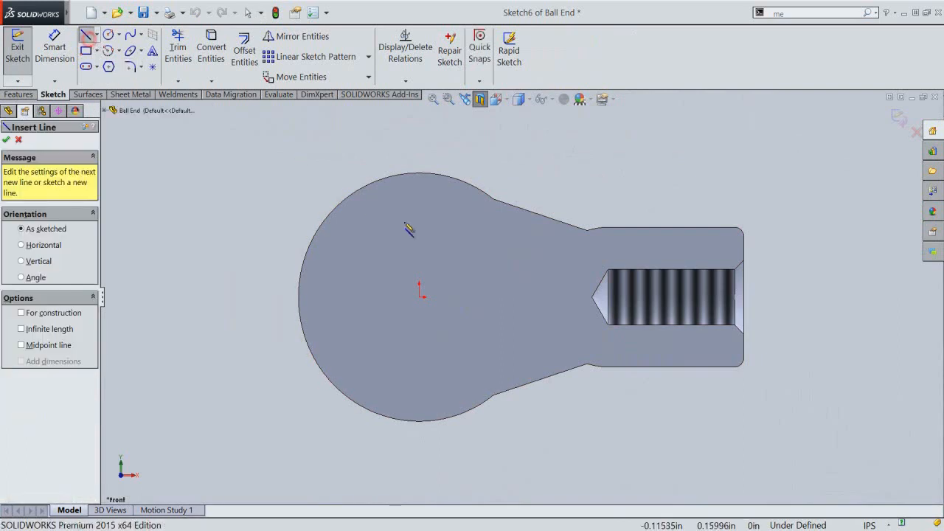
pyautogui.click(366, 300)
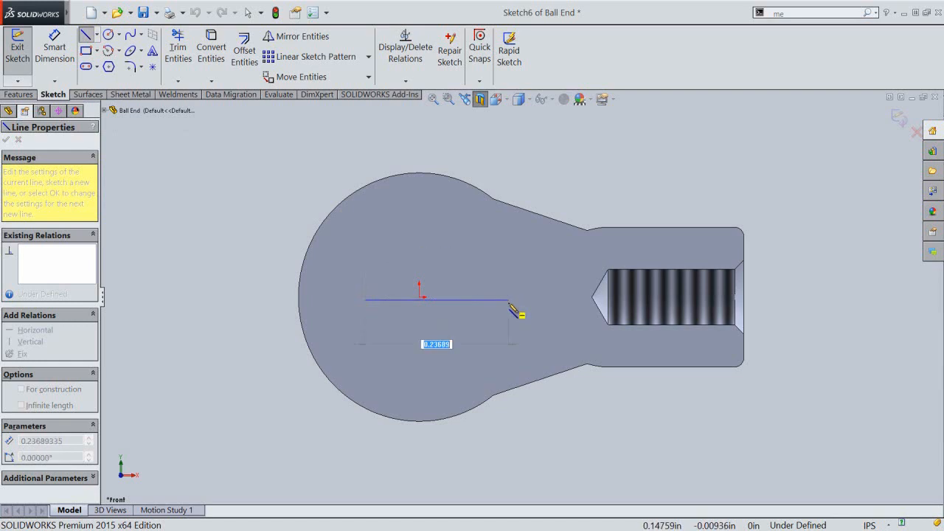
pyautogui.click(508, 301)
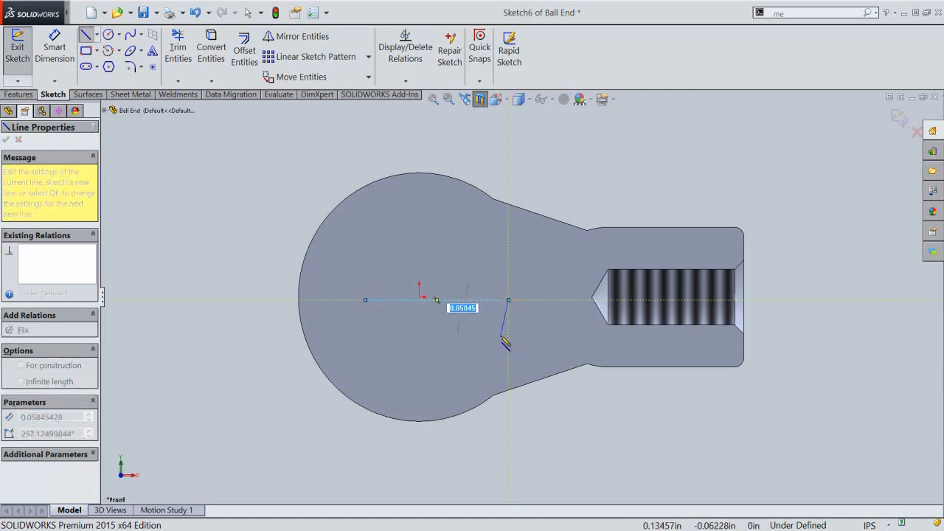
pyautogui.rightClick(505, 342)
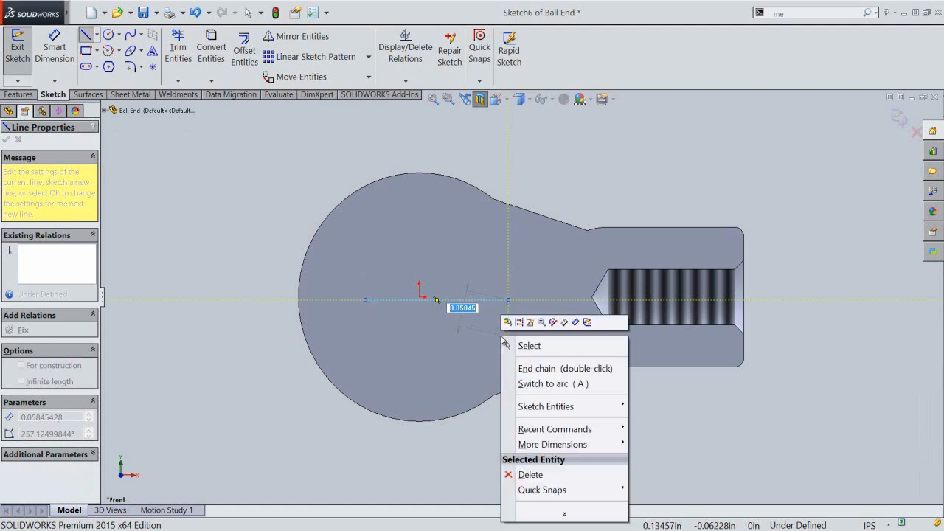
pyautogui.click(525, 345)
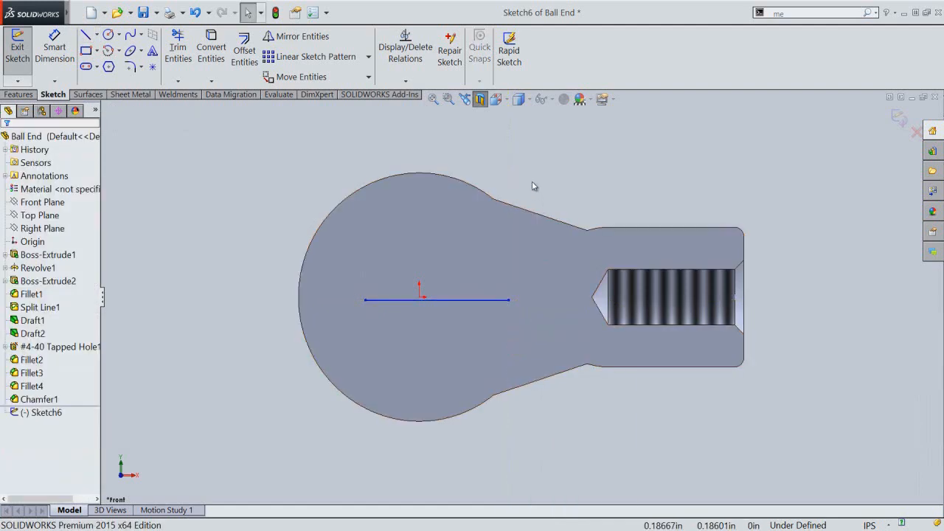
# Step: Add a midpoint relation between the horizontal line and the origin
pyautogui.click(443, 302)
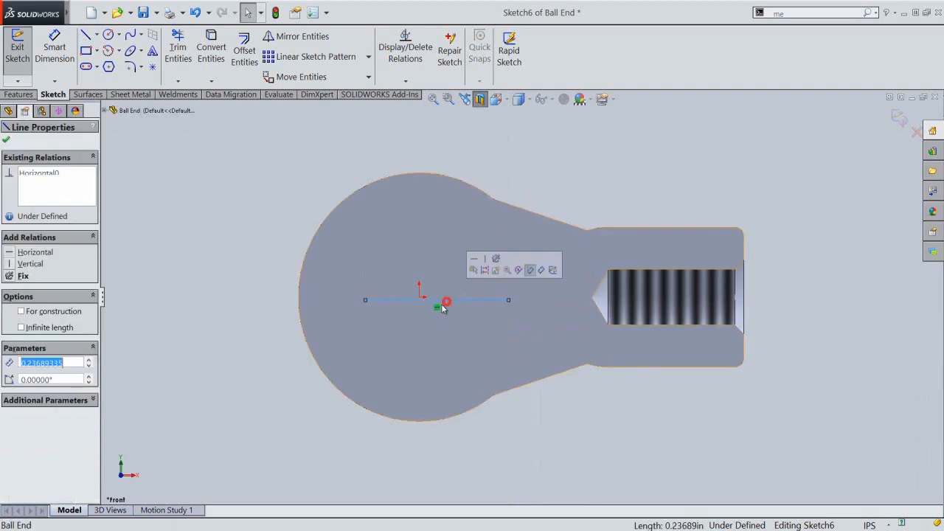
pyautogui.keyDown('ctrl'); pyautogui.click(419, 296); pyautogui.keyUp('ctrl')
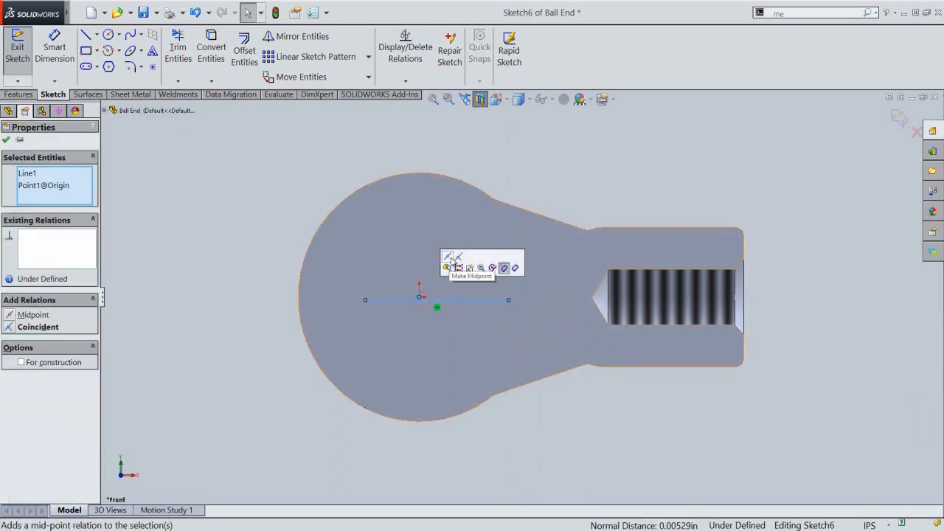
pyautogui.click(451, 258)
pyautogui.click(478, 163)
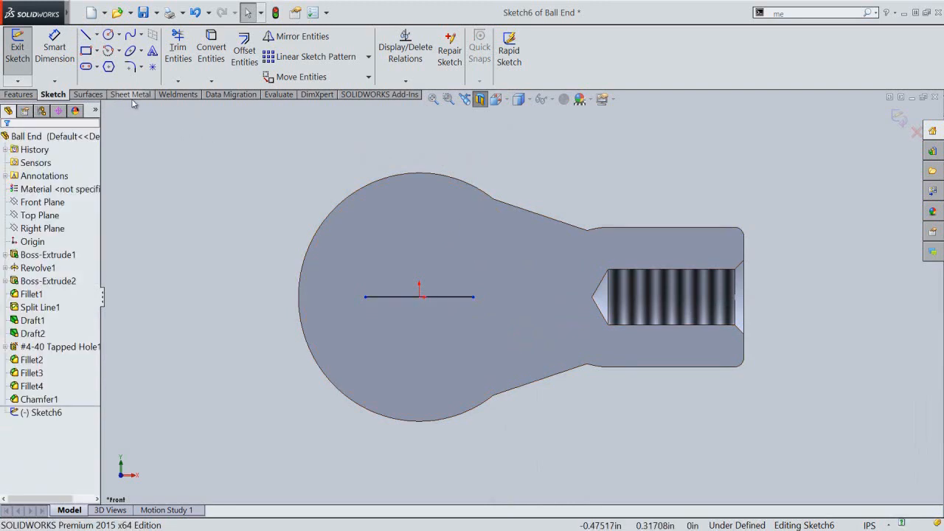
# Step: Draw a 3 Point Arc below the line between its two endpoints with a 0.125 in radius
pyautogui.click(118, 50)
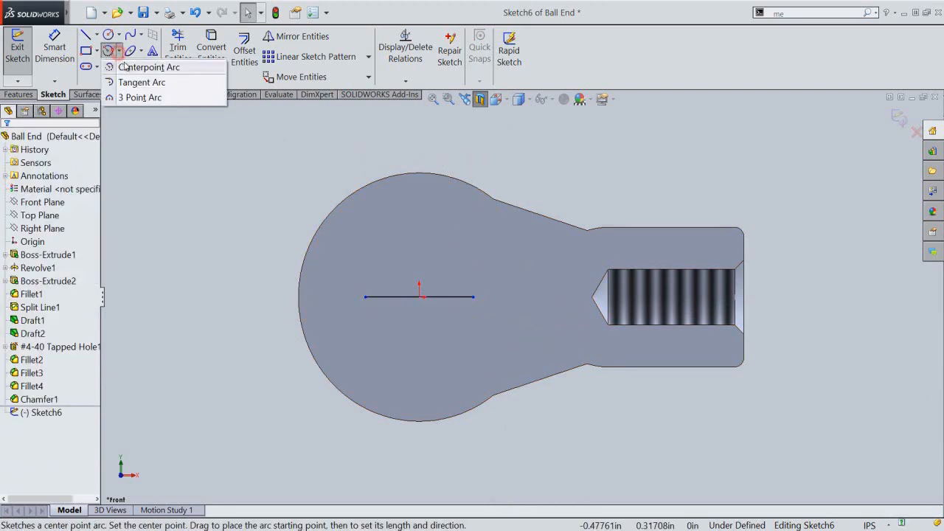
pyautogui.click(134, 97)
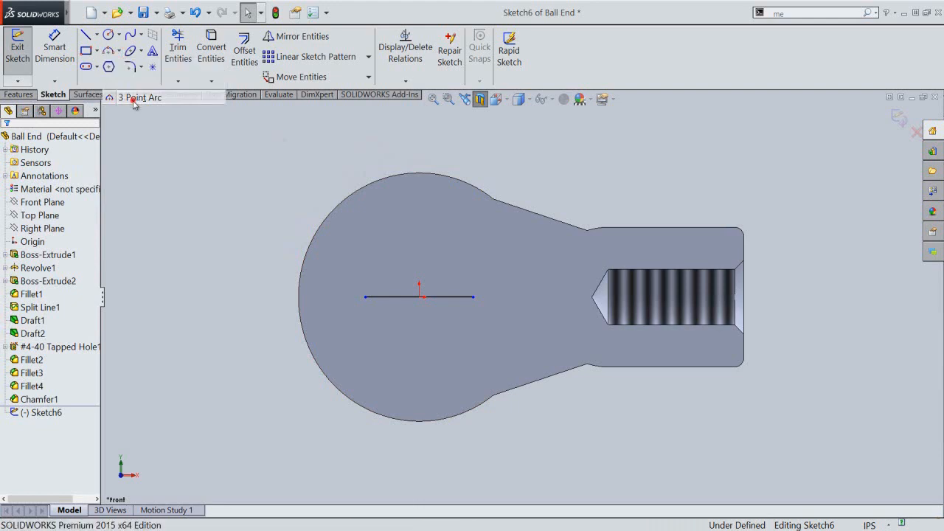
pyautogui.click(366, 297)
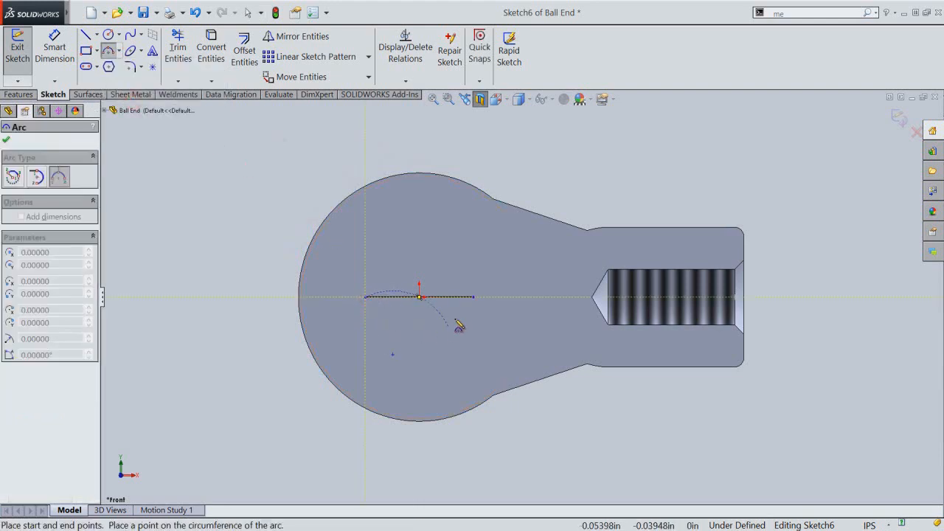
pyautogui.click(473, 298)
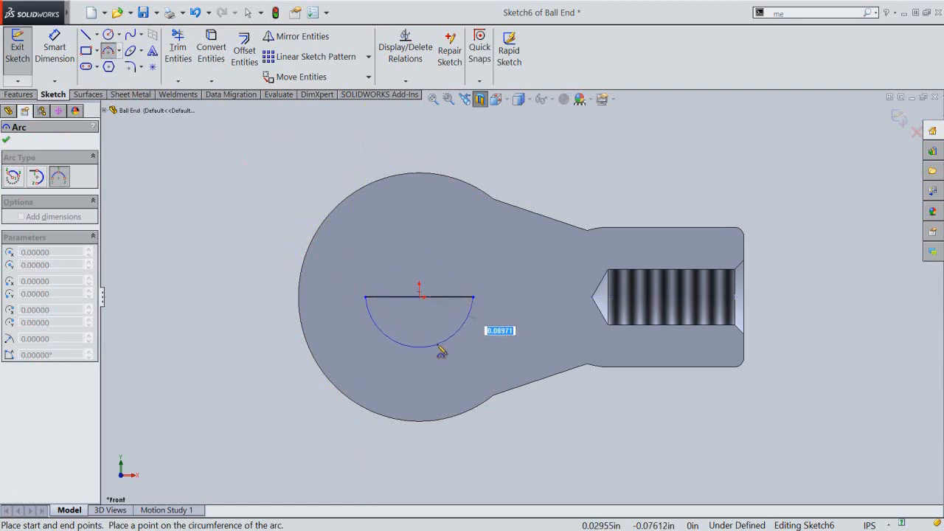
pyautogui.write('.125')
pyautogui.press('Return')
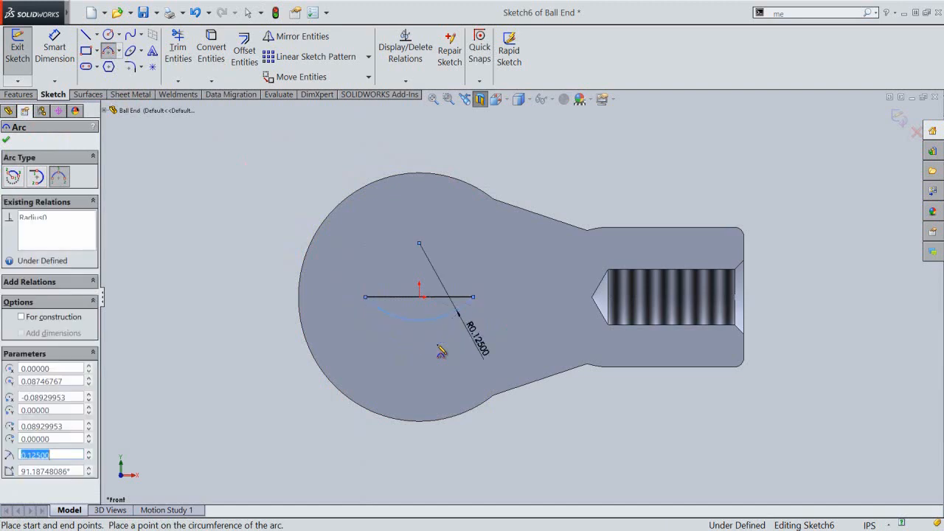
pyautogui.rightClick(509, 168)
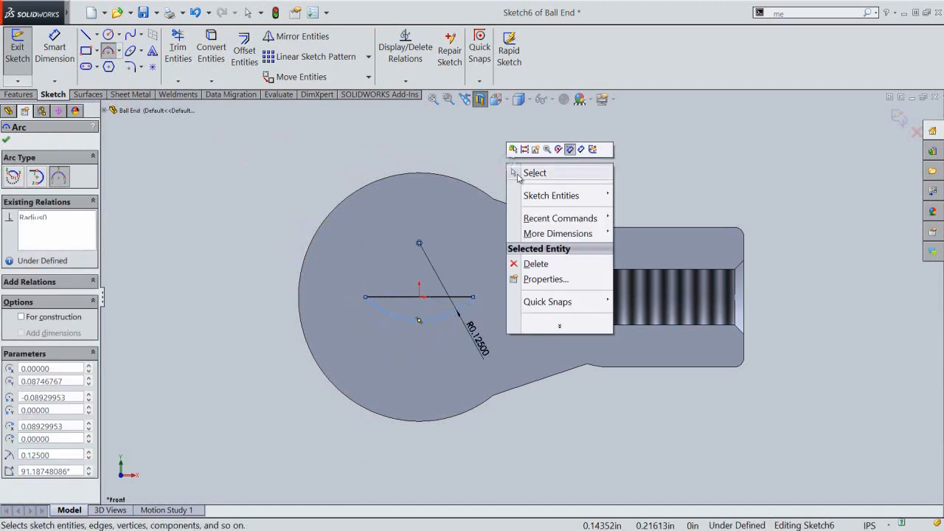
pyautogui.click(521, 177)
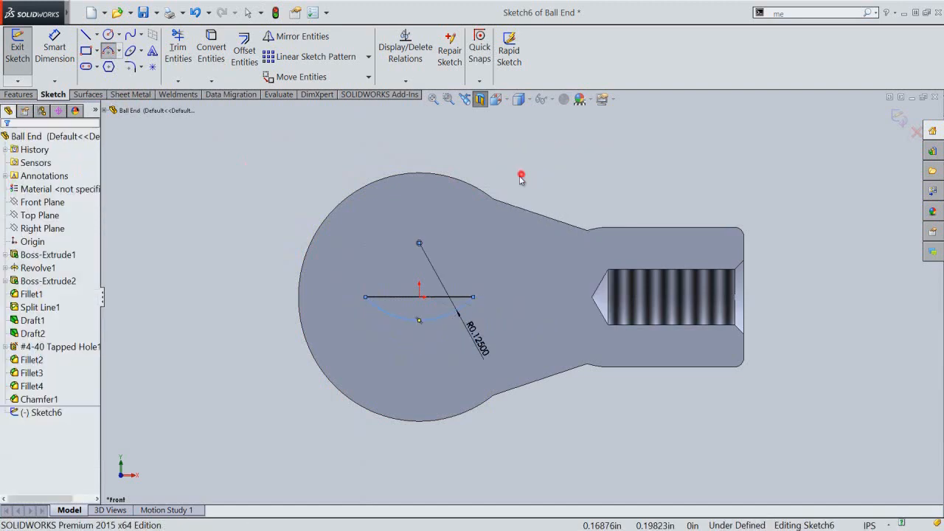
# Step: Make the arc's centre point coincident with the origin and exit the sketch
pyautogui.click(420, 244)
pyautogui.keyDown('ctrl'); pyautogui.click(420, 297); pyautogui.keyUp('ctrl')
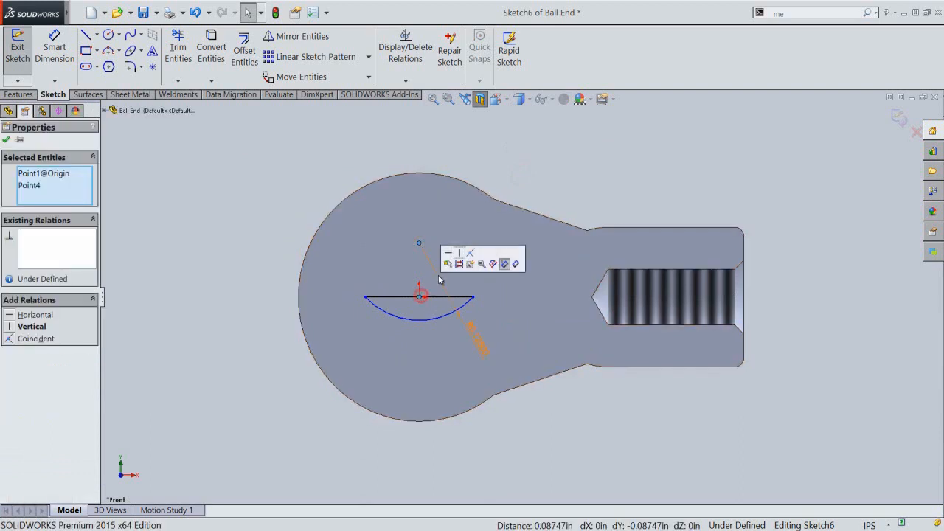
pyautogui.click(472, 251)
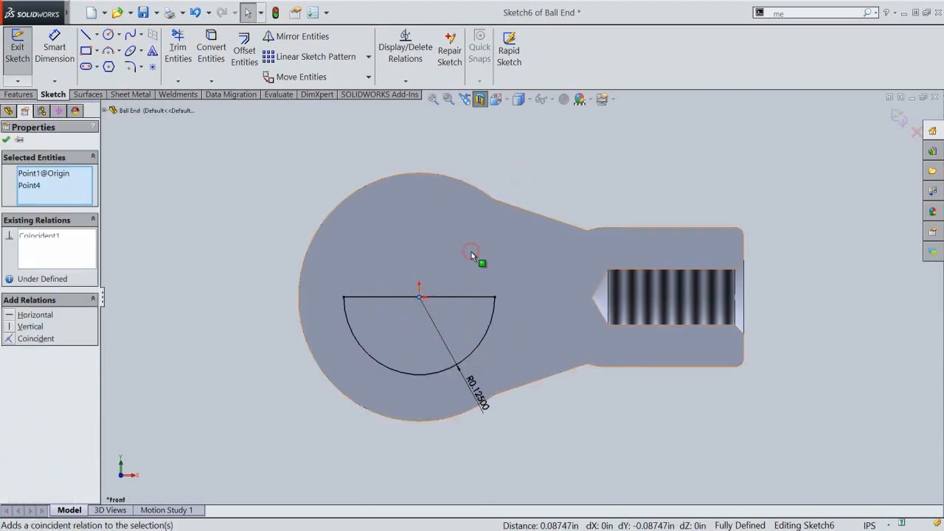
pyautogui.click(527, 185)
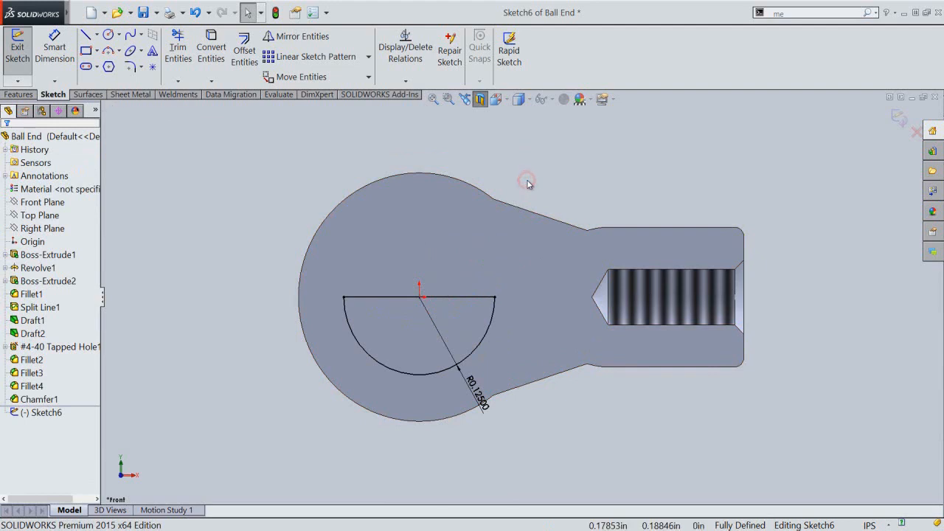
pyautogui.click(899, 120)
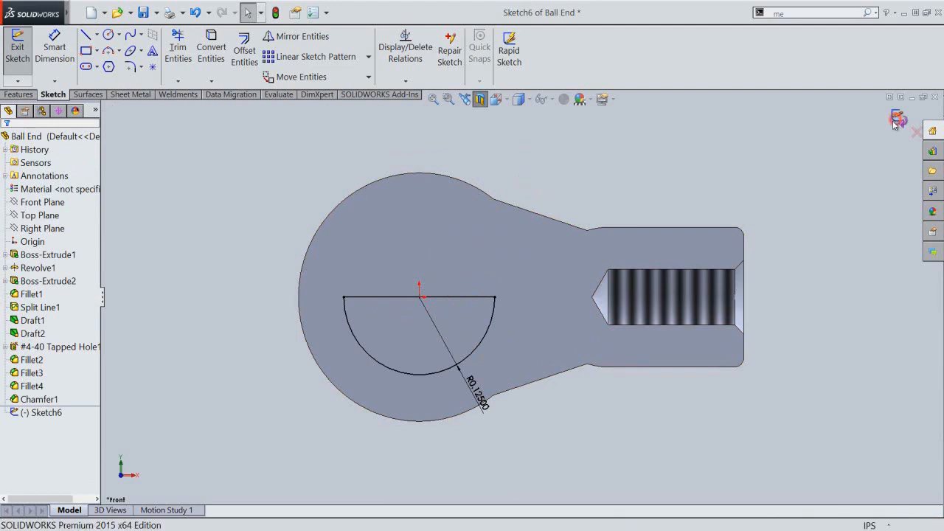
# Step: Cut a spherical socket in the disc by revolving the semicircle sketch 360° about its straight line, and turn off the section view
pyautogui.click(518, 99)
pyautogui.click(613, 205)
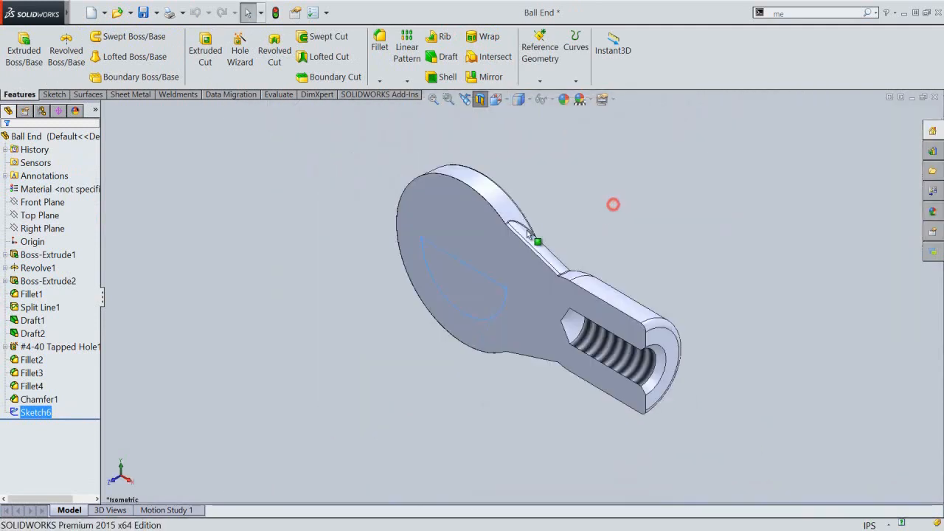
pyautogui.click(292, 182)
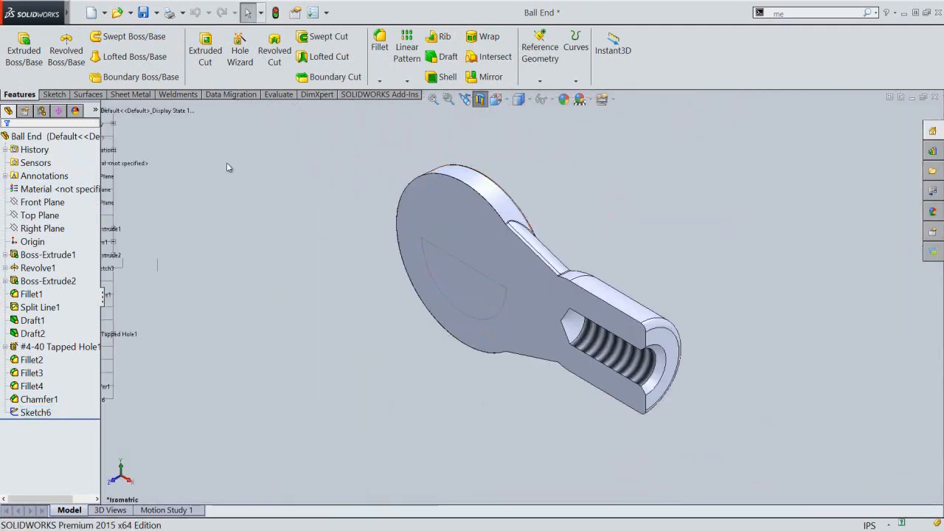
pyautogui.click(274, 65)
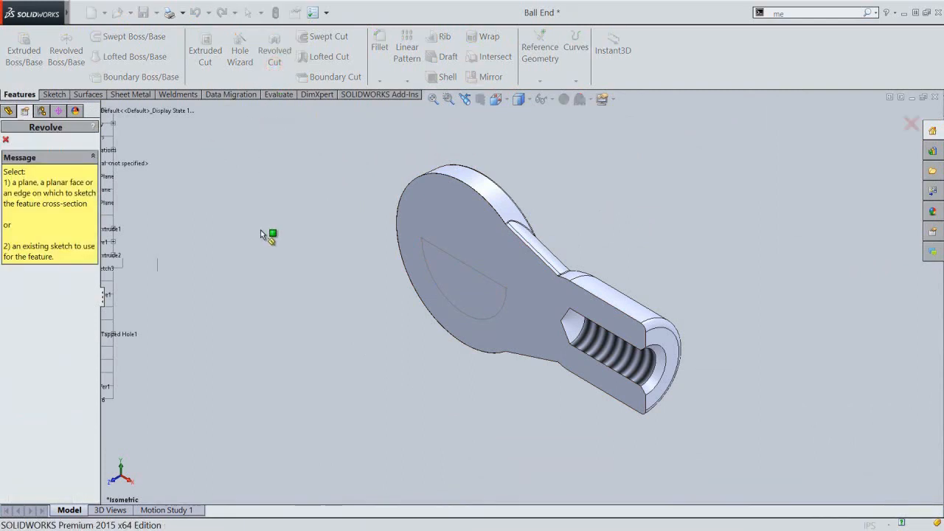
pyautogui.click(442, 253)
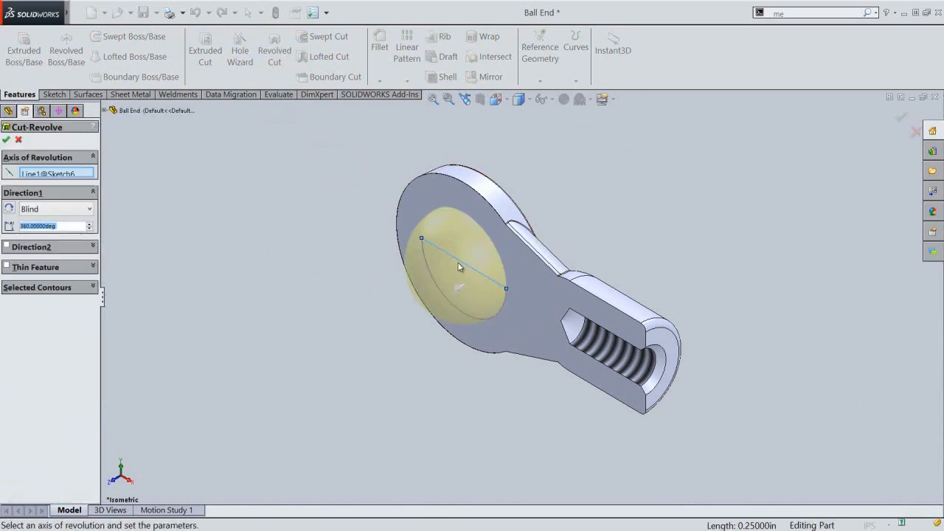
pyautogui.rightClick(235, 180)
pyautogui.click(274, 277)
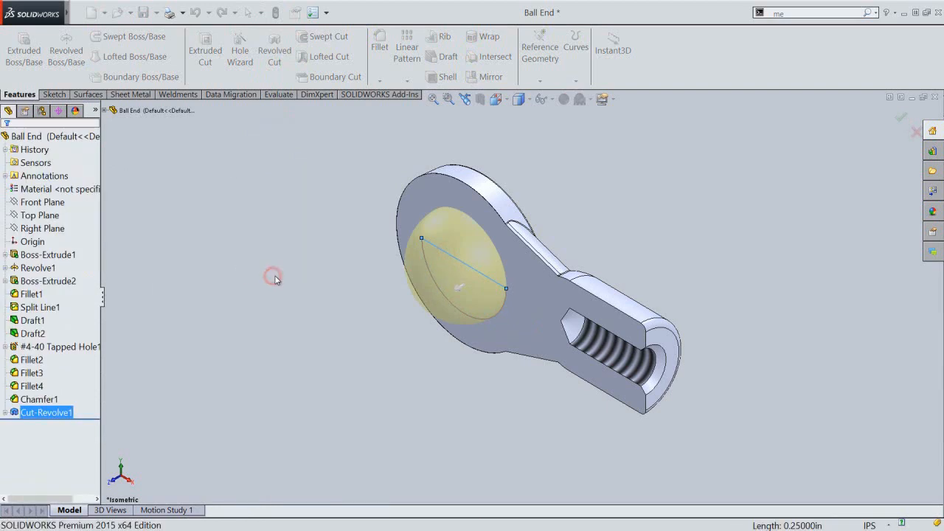
pyautogui.click(480, 101)
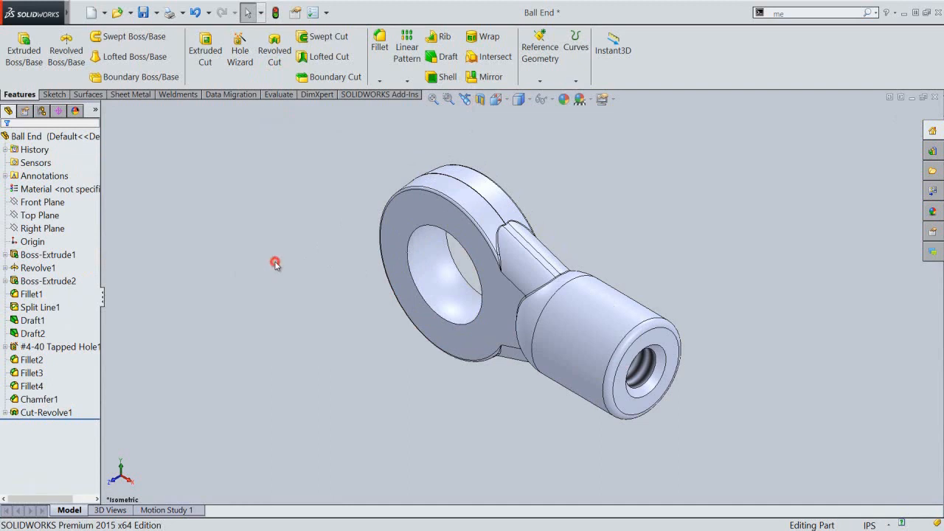
# Step: Chamfer the socket's front and back opening edges using the distance-distance option with an equal distance of 0.005 in
pyautogui.click(411, 277)
pyautogui.click(494, 247)
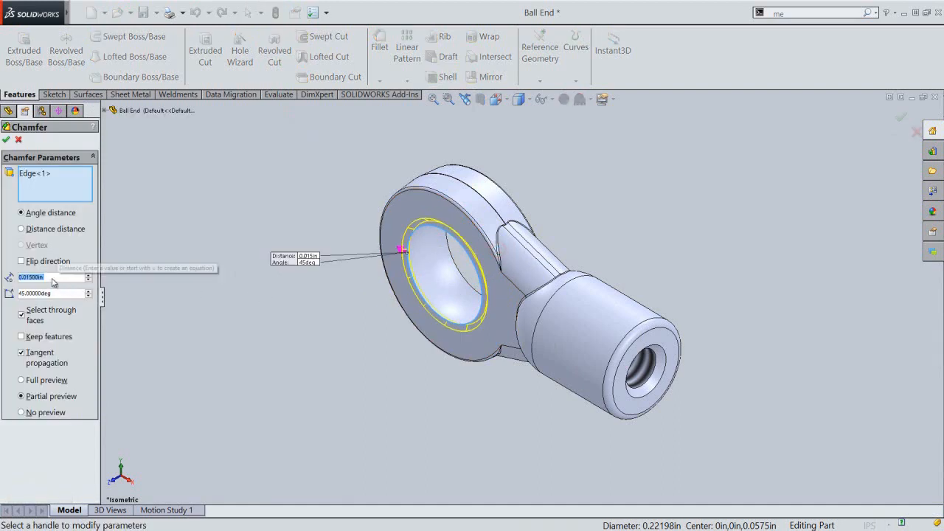
pyautogui.click(21, 230)
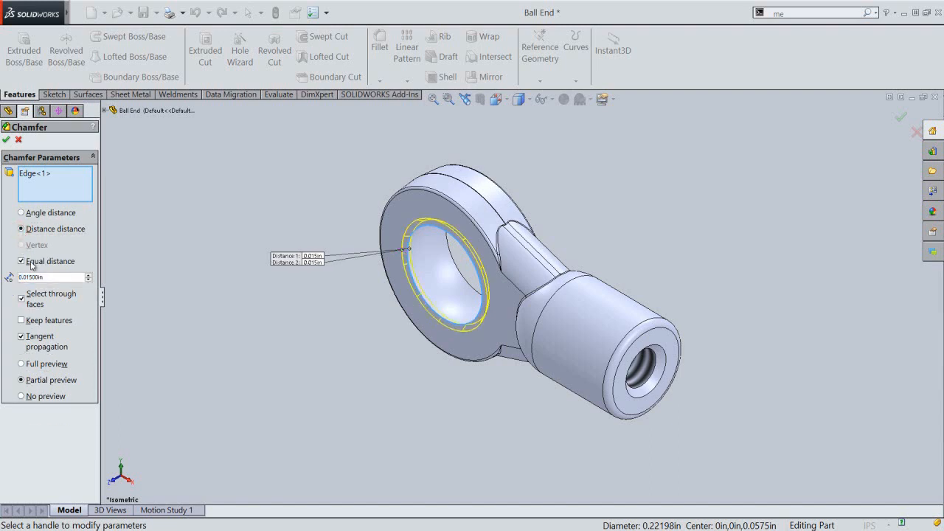
pyautogui.moveTo(57, 280); pyautogui.dragTo(19, 282)
pyautogui.write('.005')
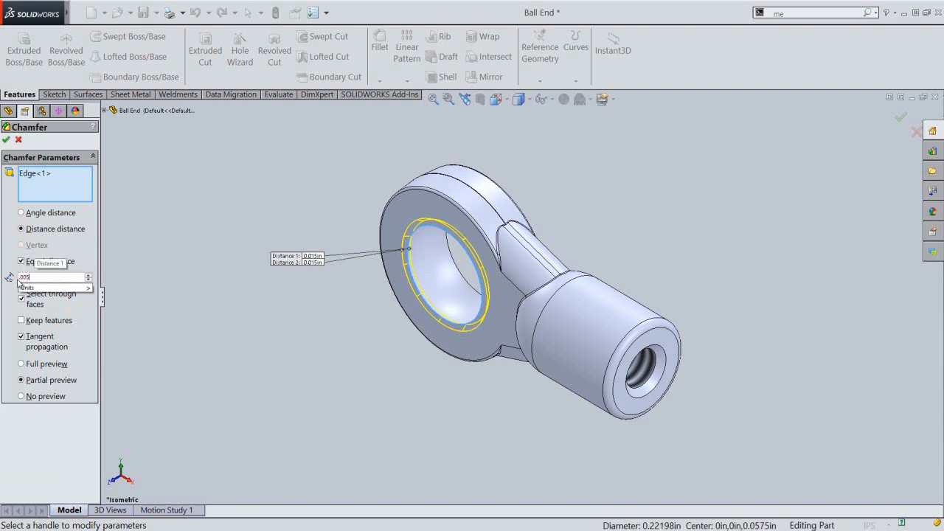
pyautogui.press('Return')
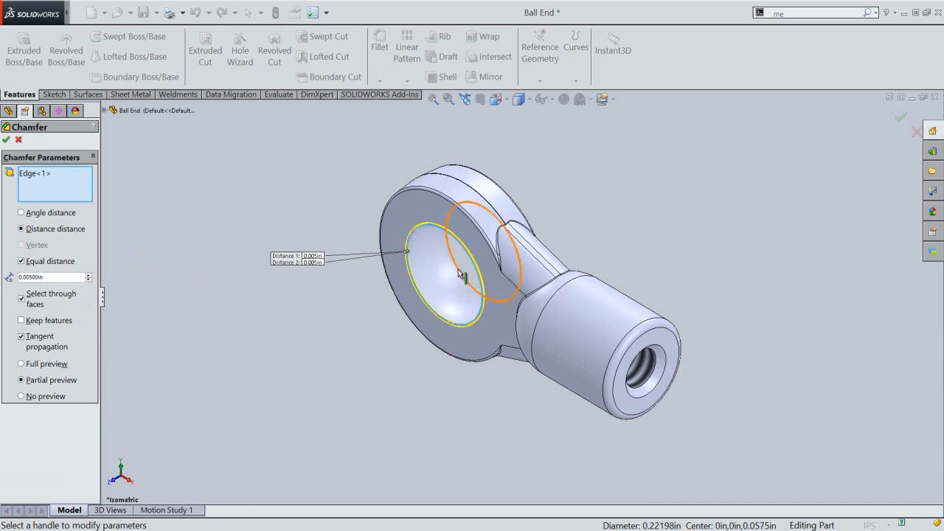
pyautogui.click(456, 271)
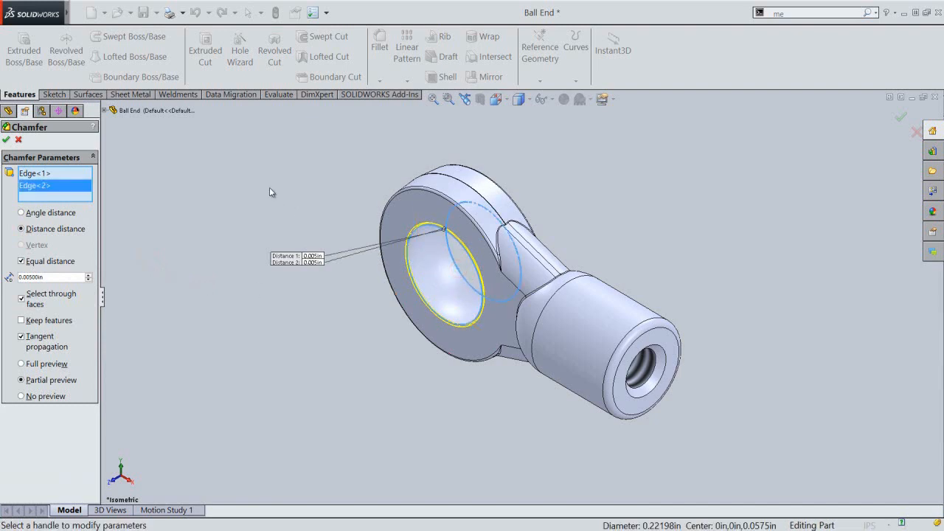
pyautogui.rightClick(269, 189)
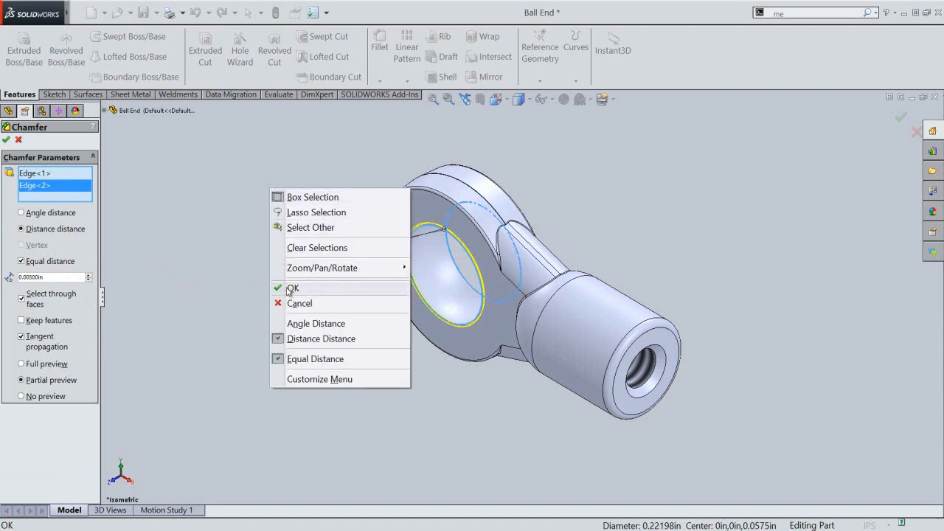
# Step: Chamfer the two circular bore edges of the ball end with an equal distance of 0.005 in
pyautogui.click(288, 288)
pyautogui.click(302, 187)
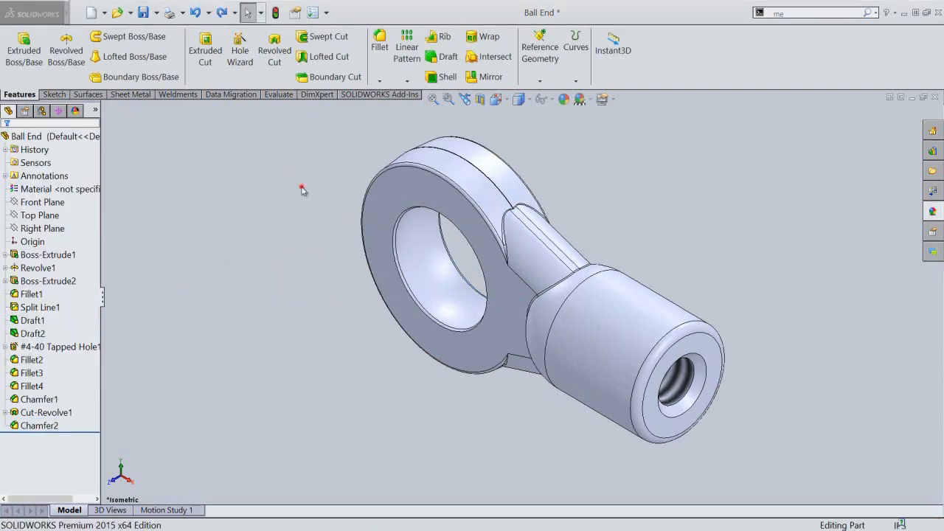
# Step: Apply the sandblasted lead appearance to the entire Ball End part
pyautogui.click(50, 134)
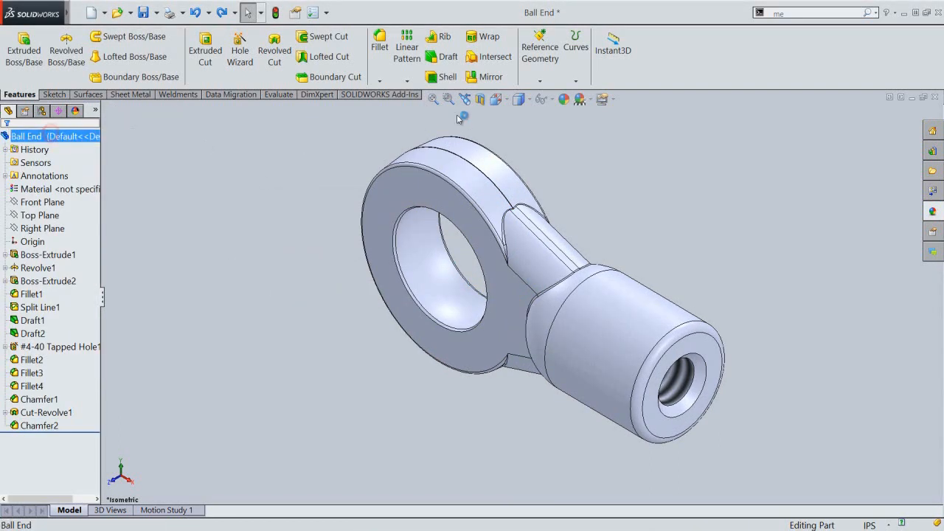
pyautogui.click(563, 100)
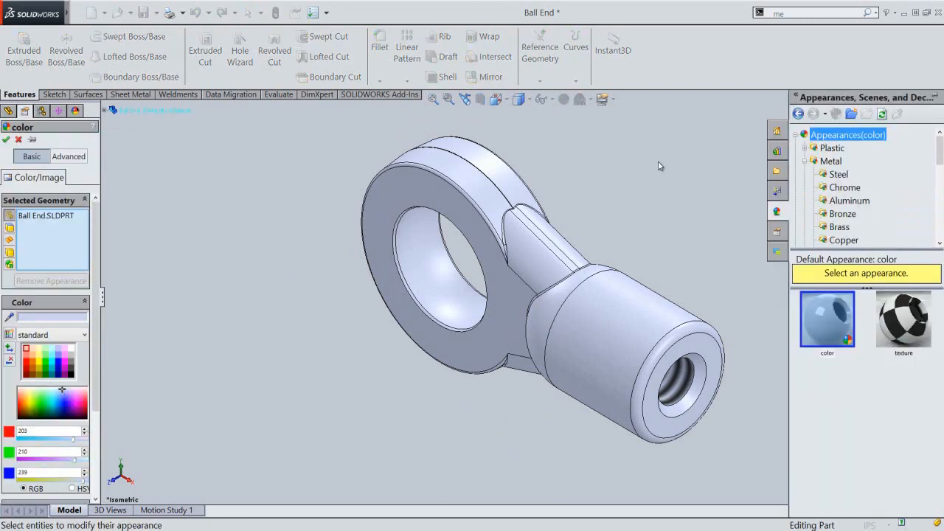
pyautogui.scroll(-4, 922, 181)
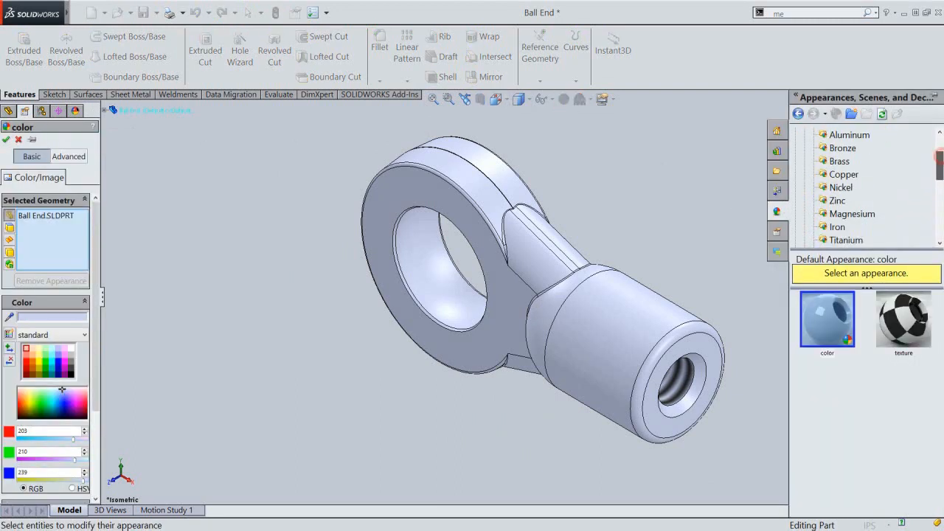
pyautogui.scroll(-1, 848, 184)
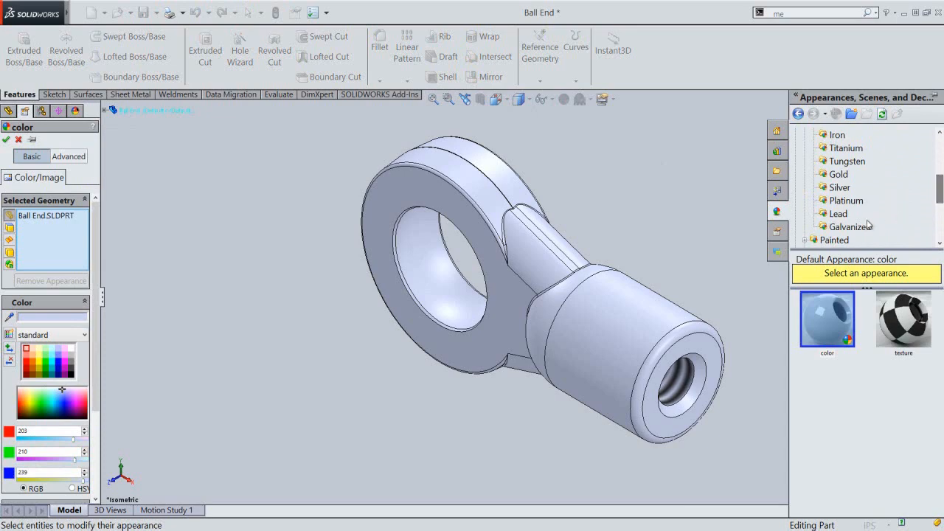
pyautogui.click(839, 213)
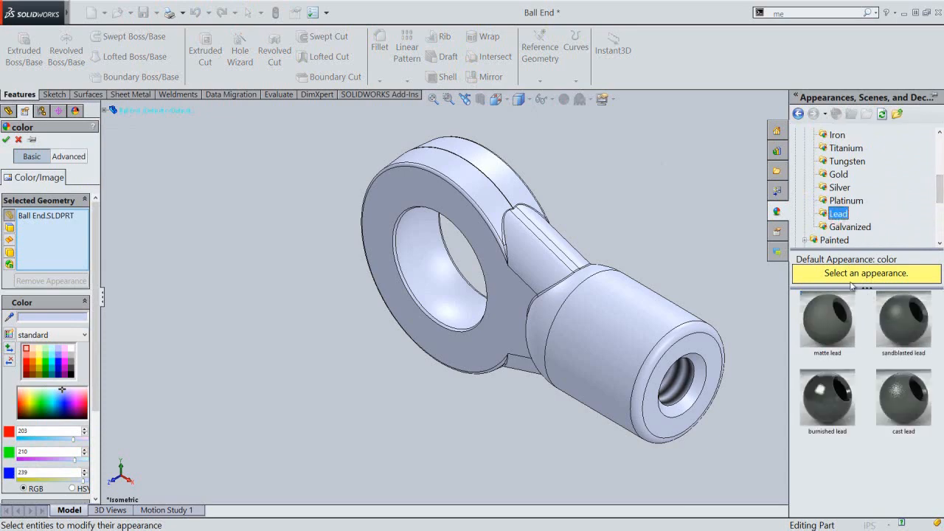
pyautogui.click(894, 322)
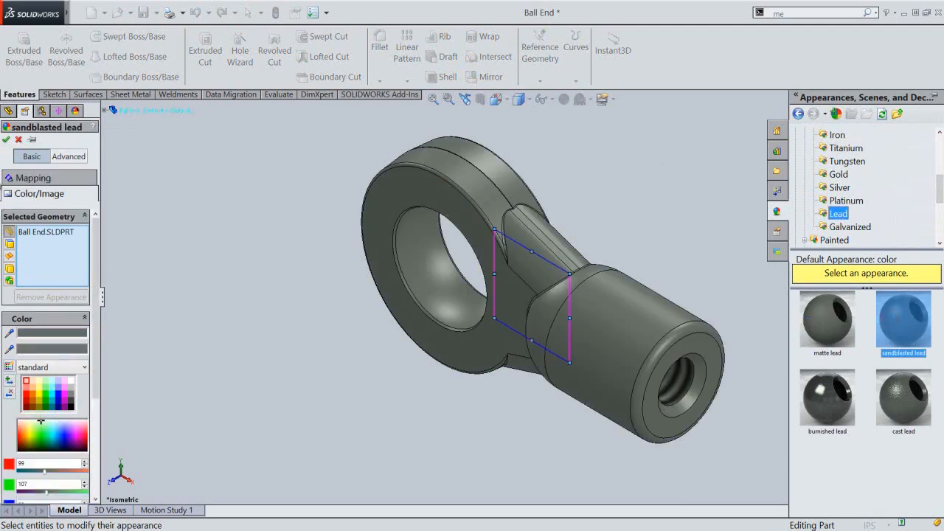
pyautogui.click(6, 140)
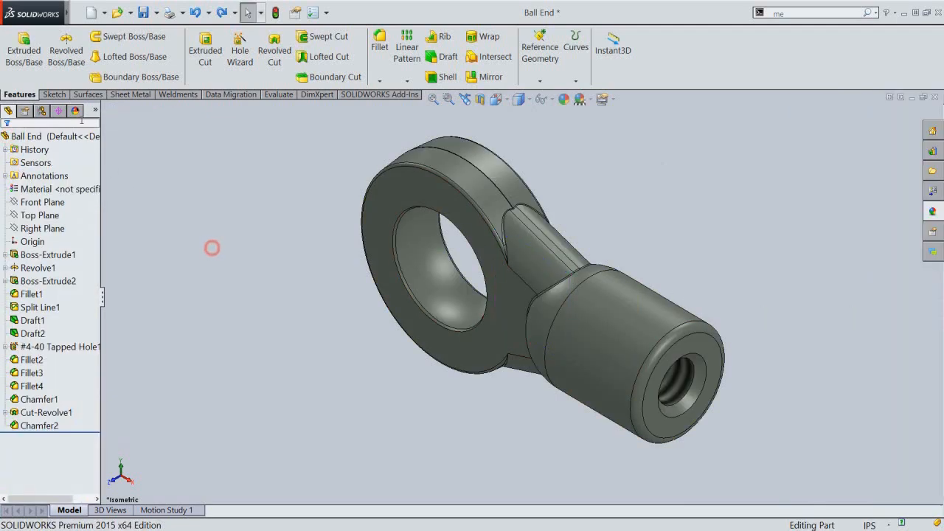
# Step: Set the ambient light of the part's scene to 0.8
pyautogui.click(75, 112)
pyautogui.click(5, 175)
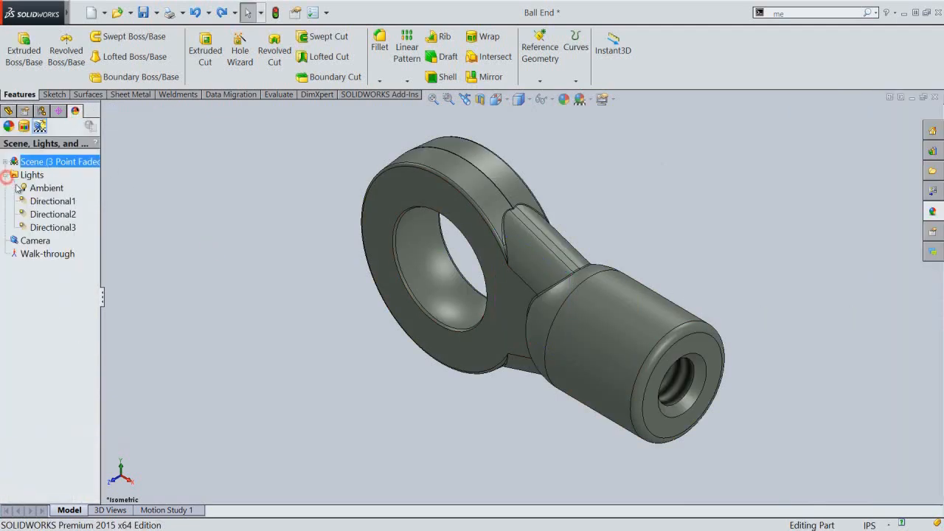
pyautogui.click(26, 189)
pyautogui.doubleClick(26, 189)
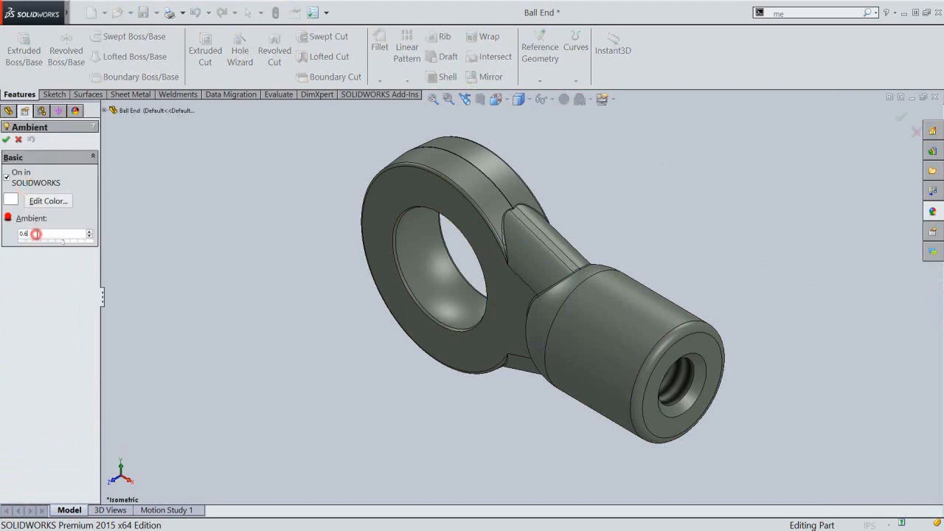
pyautogui.moveTo(36, 233); pyautogui.dragTo(11, 236)
pyautogui.write('.8')
pyautogui.press('Return')
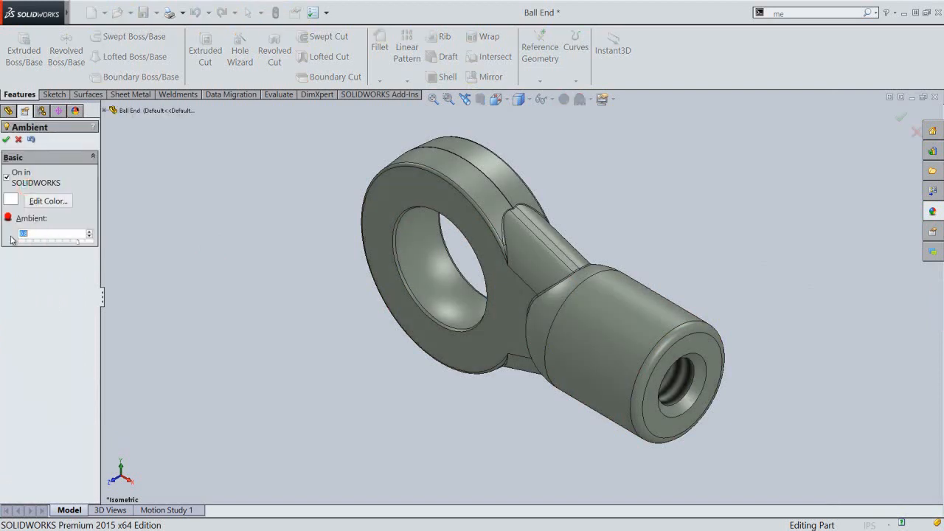
pyautogui.click(5, 140)
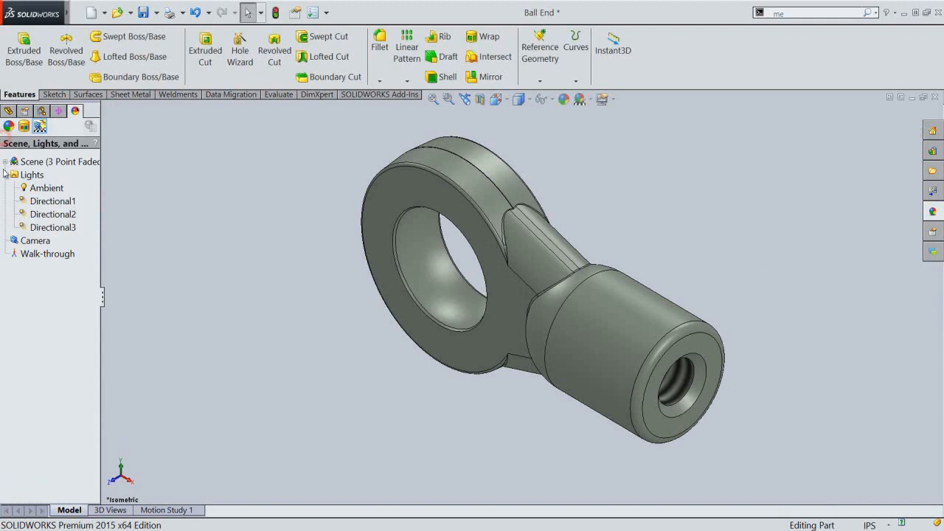
# Step: Add a directional light at about 38° longitude and 34° latitude, and save the part
pyautogui.rightClick(30, 176)
pyautogui.click(42, 216)
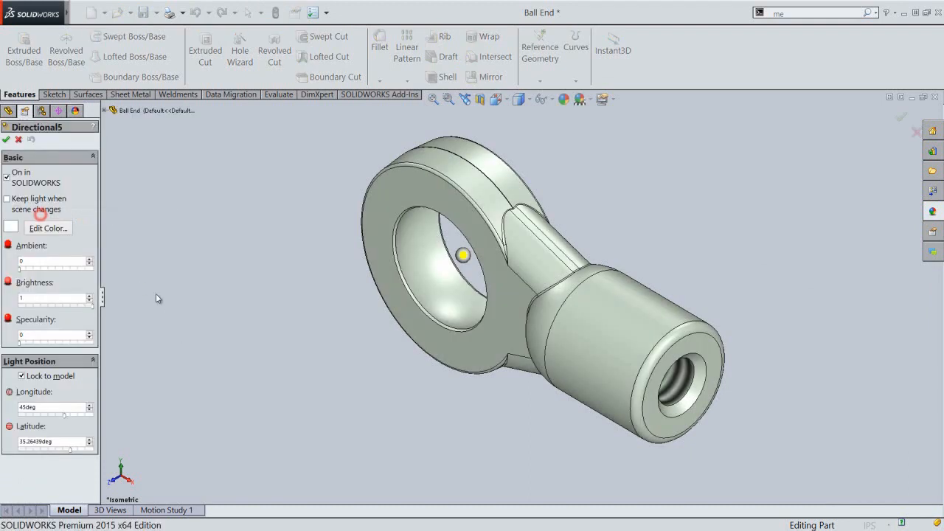
pyautogui.moveTo(463, 256)
pyautogui.mouseDown()
pyautogui.moveTo(394, 299)
pyautogui.moveTo(421, 219)
pyautogui.moveTo(420, 263)
pyautogui.mouseUp()
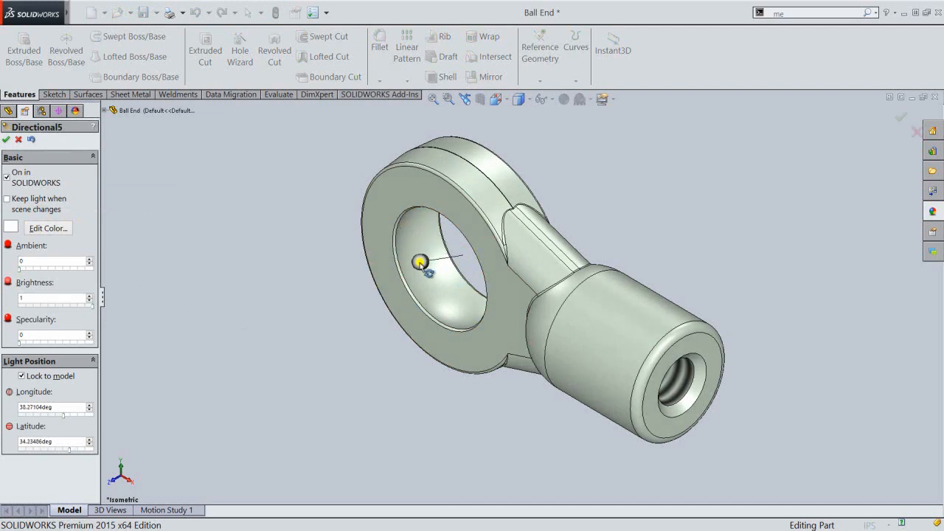
pyautogui.click(6, 139)
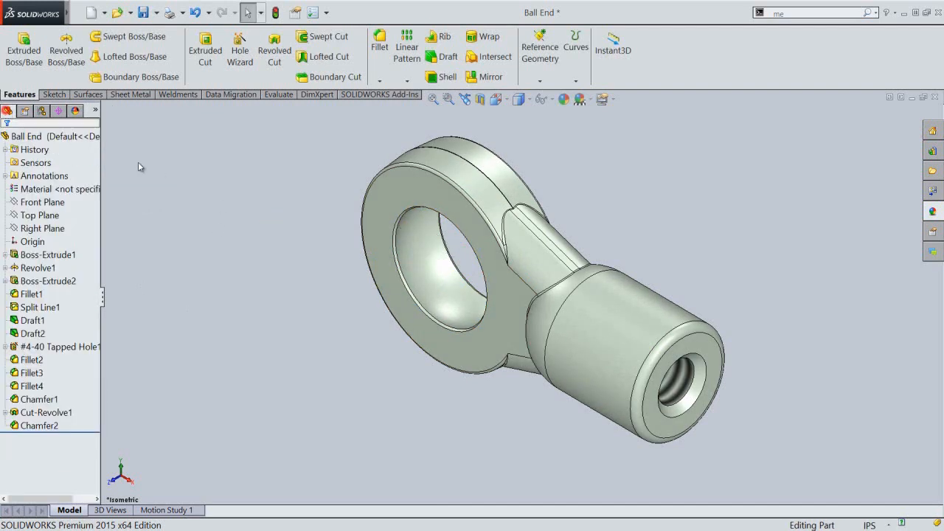
pyautogui.click(143, 13)
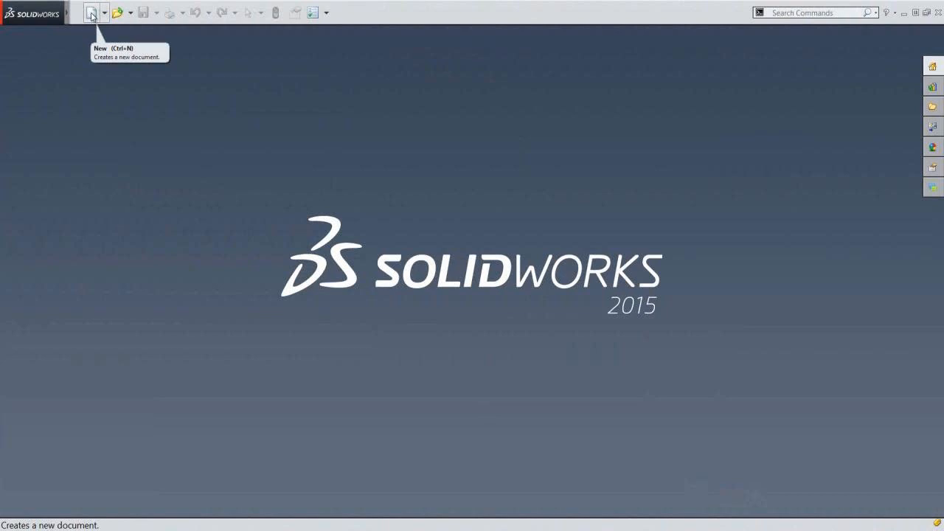
# Step: Create a new assembly document from the custom IPS assembly template
pyautogui.click(91, 13)
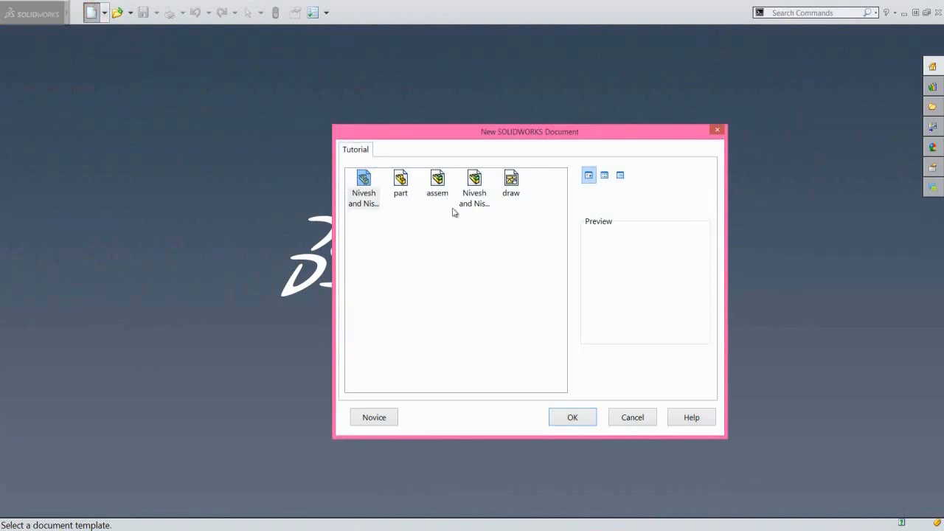
pyautogui.click(475, 179)
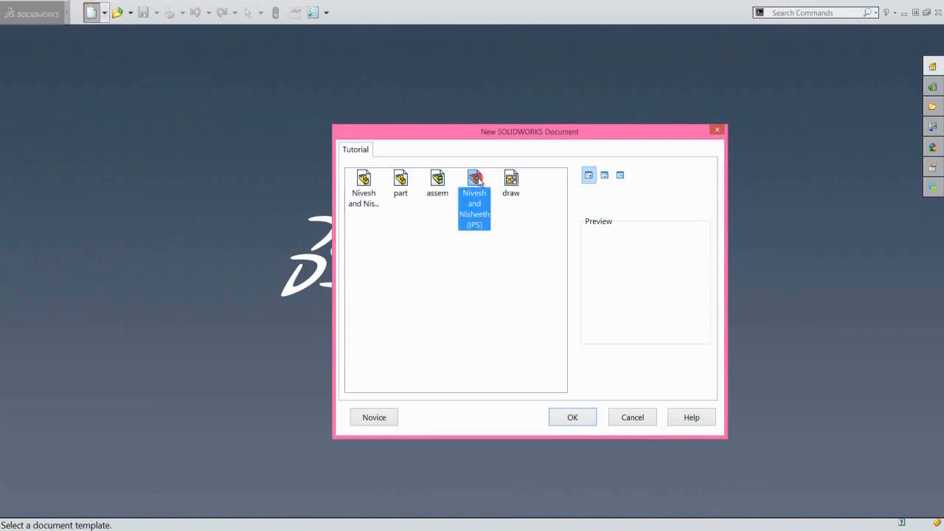
pyautogui.click(587, 421)
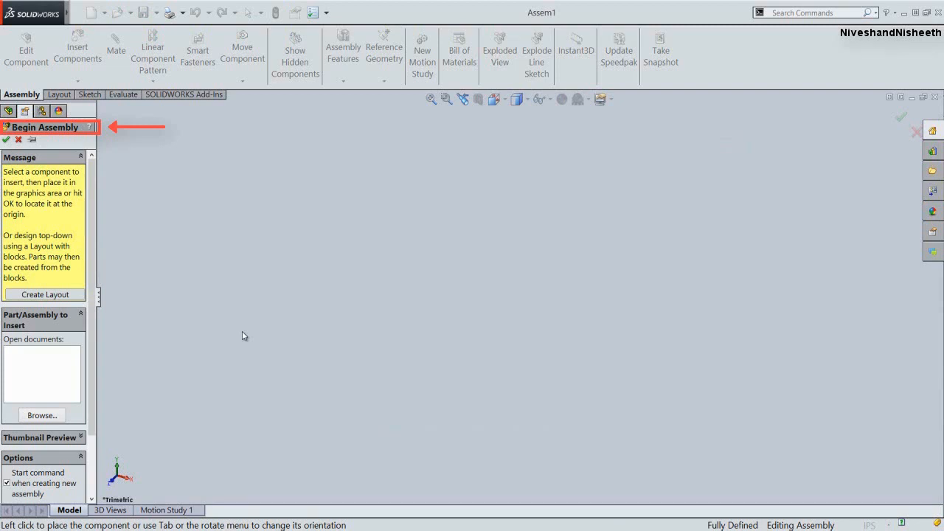
# Step: Insert the Ball End part from the Suspension folder as the assembly's first component
pyautogui.click(42, 416)
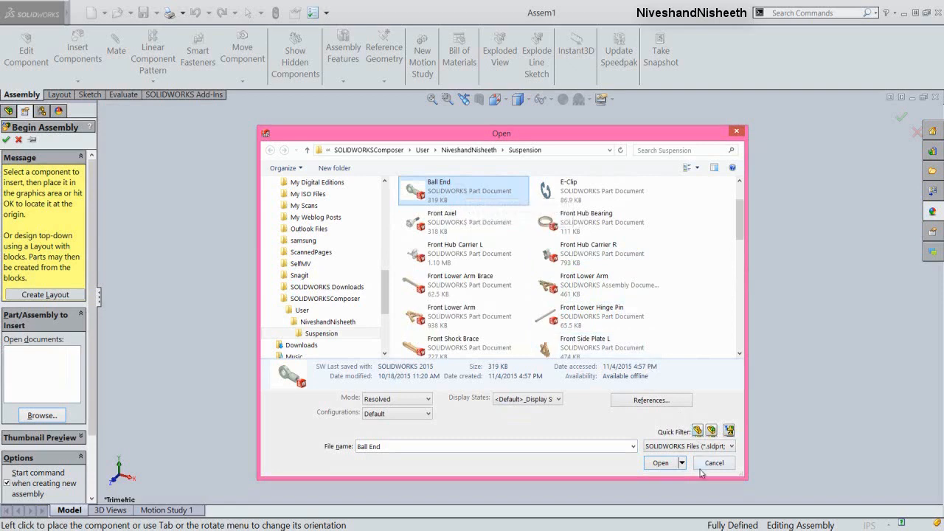
pyautogui.click(661, 463)
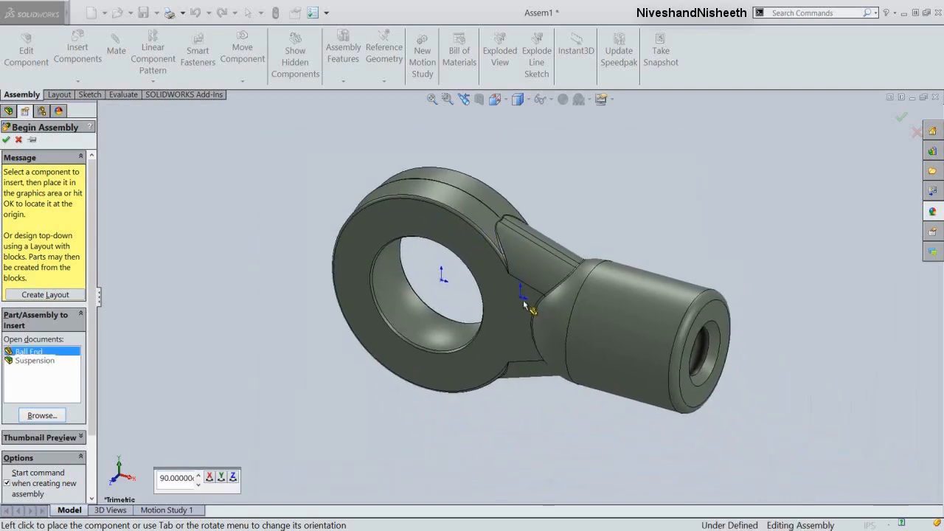
pyautogui.click(523, 297)
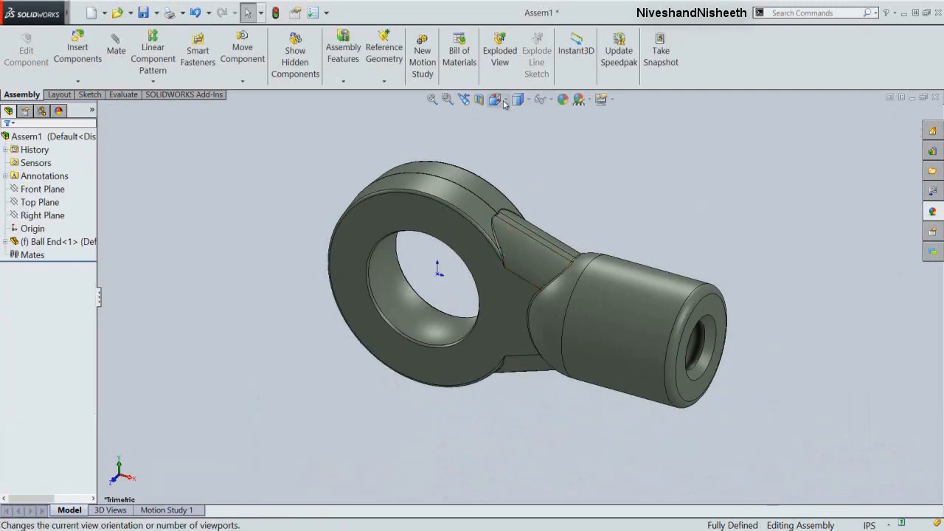
pyautogui.click(518, 99)
pyautogui.click(551, 284)
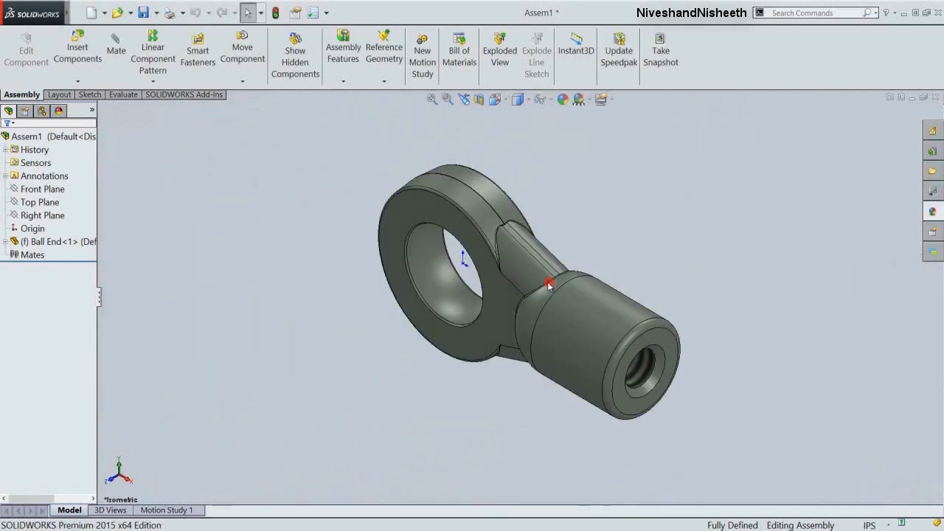
pyautogui.click(343, 235)
# Step: Set the ambient light of the assembly's scene to 0.7
pyautogui.click(59, 111)
pyautogui.click(5, 175)
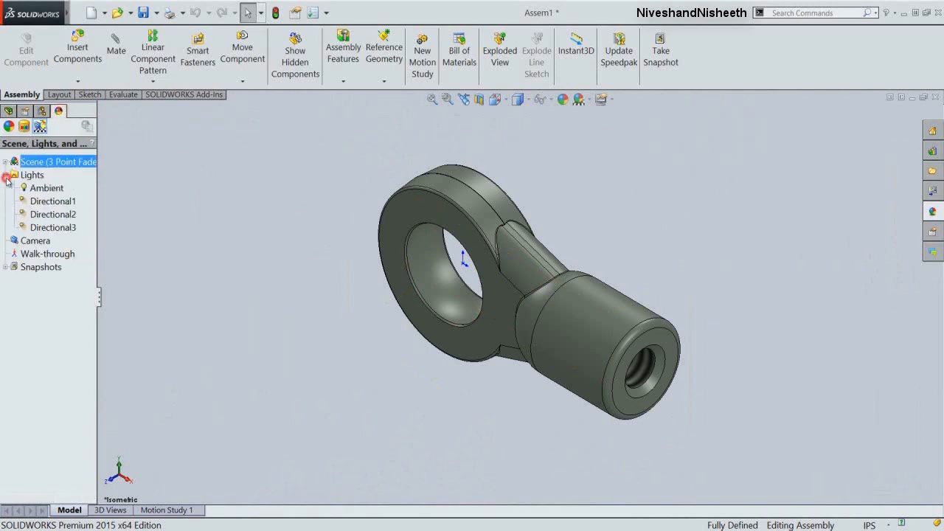
pyautogui.click(34, 186)
pyautogui.doubleClick(31, 186)
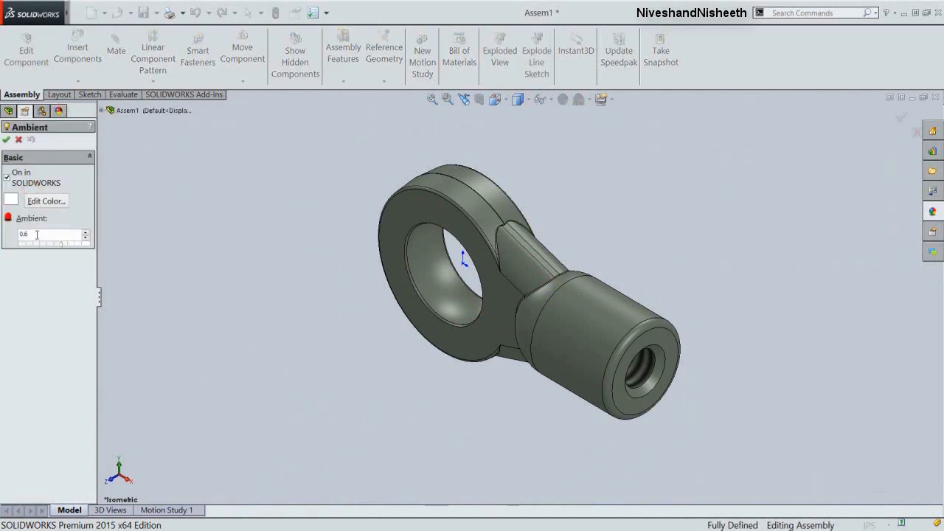
pyautogui.moveTo(36, 234); pyautogui.dragTo(1, 234)
pyautogui.write('.7')
pyautogui.press('Return')
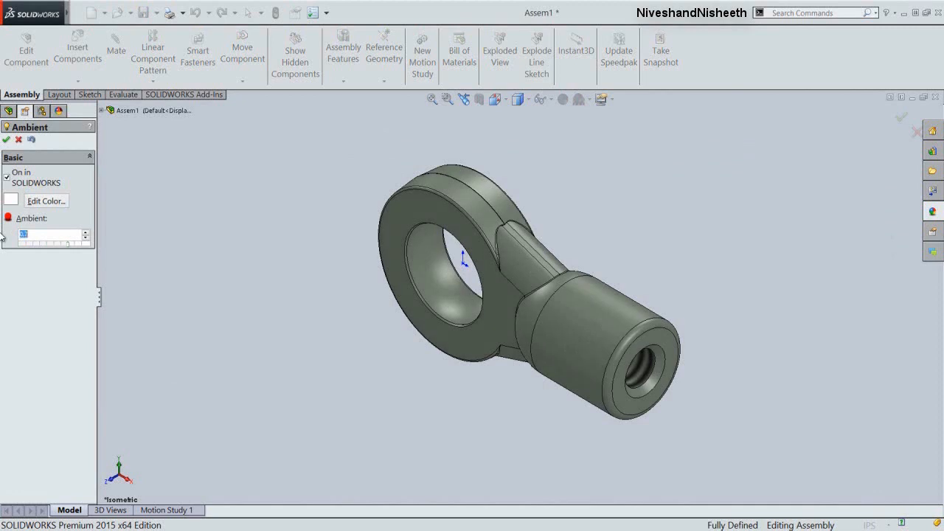
pyautogui.click(5, 139)
# Step: Add a directional light to the assembly scene and lower its brightness
pyautogui.click(28, 188)
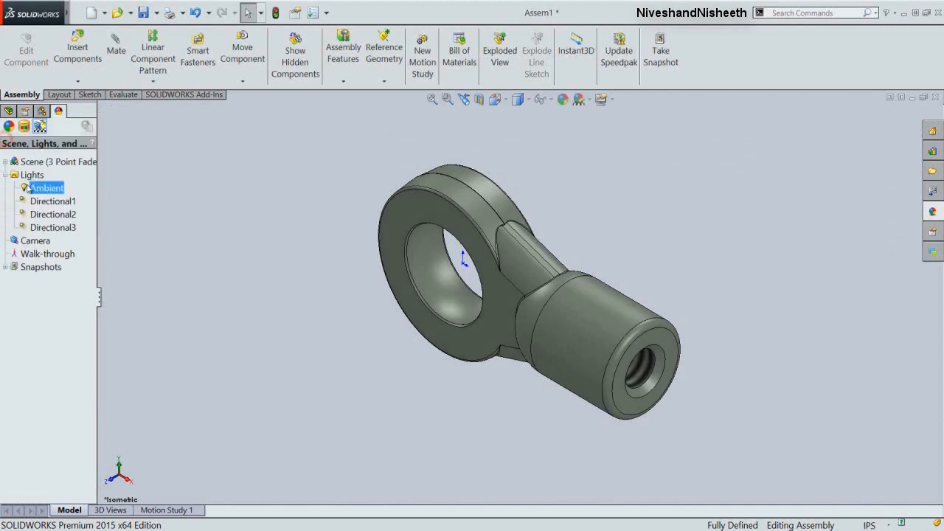
pyautogui.rightClick(32, 190)
pyautogui.click(74, 262)
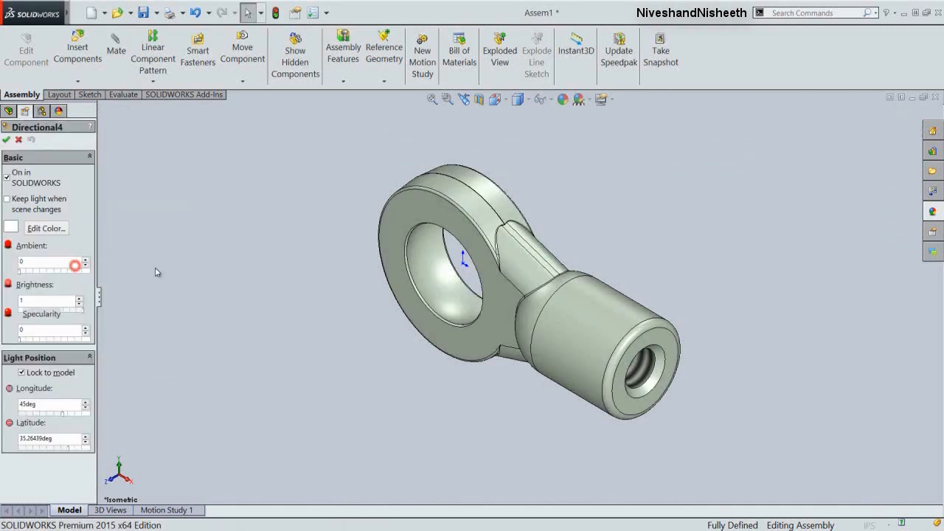
pyautogui.click(81, 311)
pyautogui.moveTo(65, 316); pyautogui.dragTo(51, 316)
pyautogui.click(6, 140)
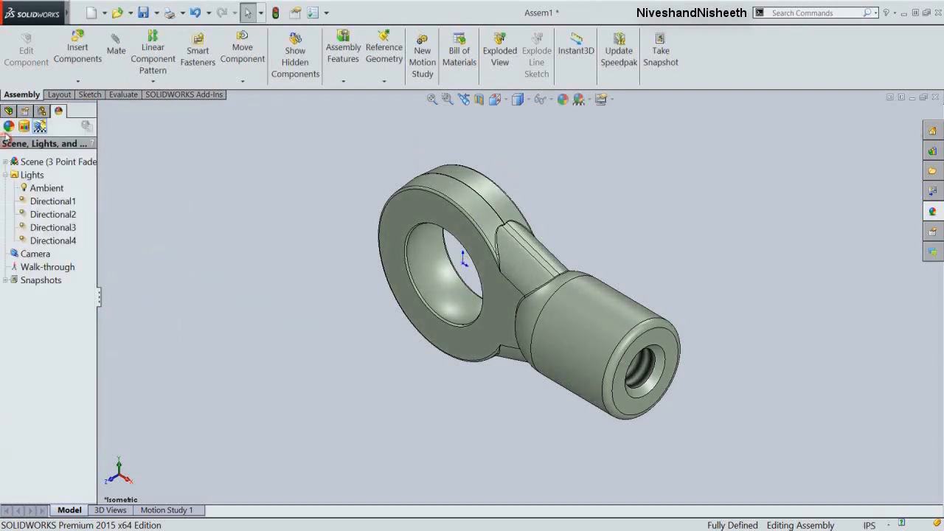
# Step: Insert the 0.25 Ball part from the Suspension folder and place it beside the ring of the Ball End
pyautogui.click(8, 110)
pyautogui.click(78, 52)
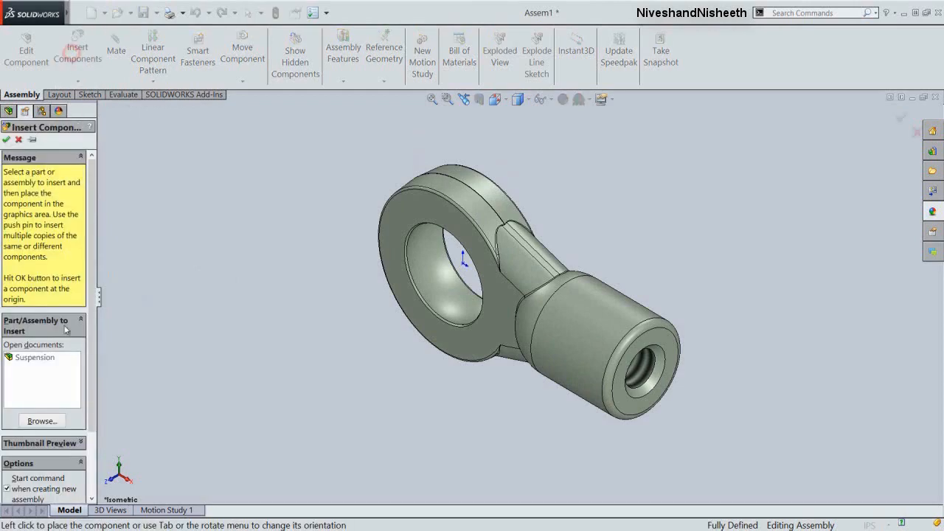
pyautogui.click(42, 421)
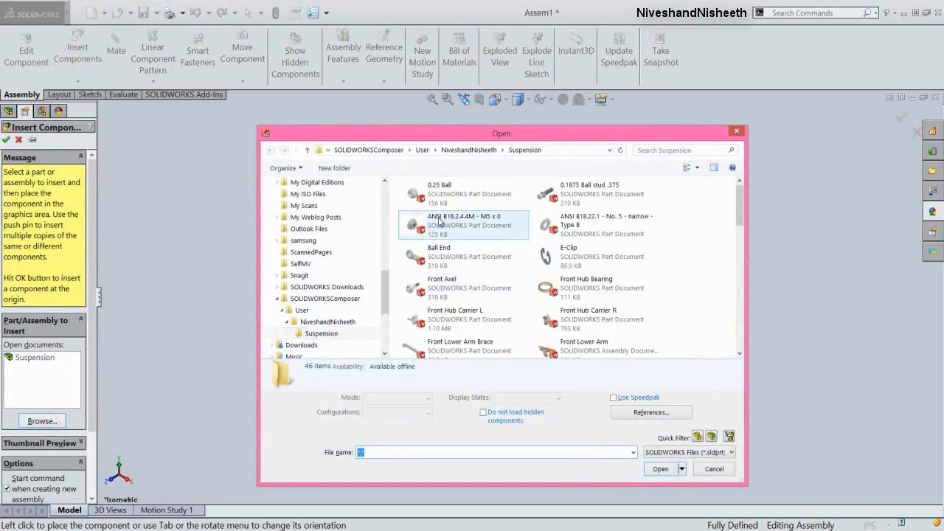
pyautogui.click(439, 196)
pyautogui.doubleClick(438, 196)
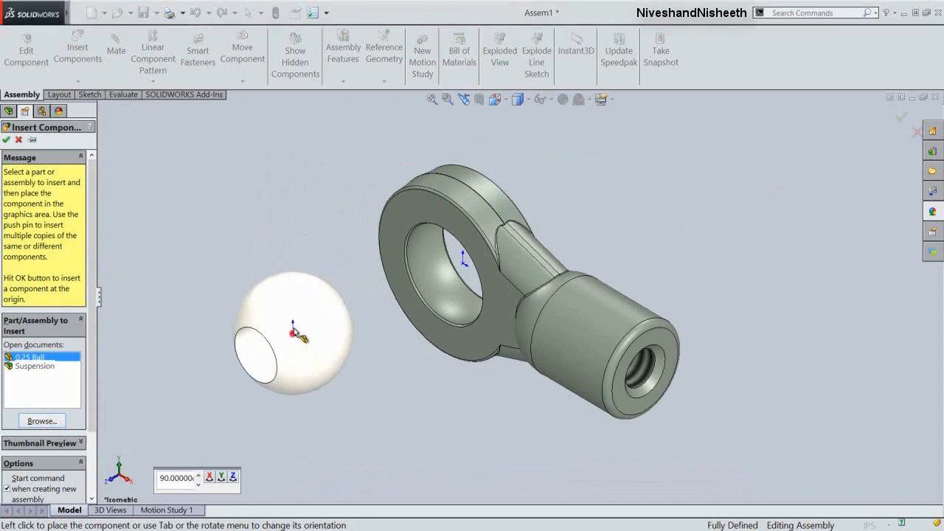
pyautogui.click(293, 331)
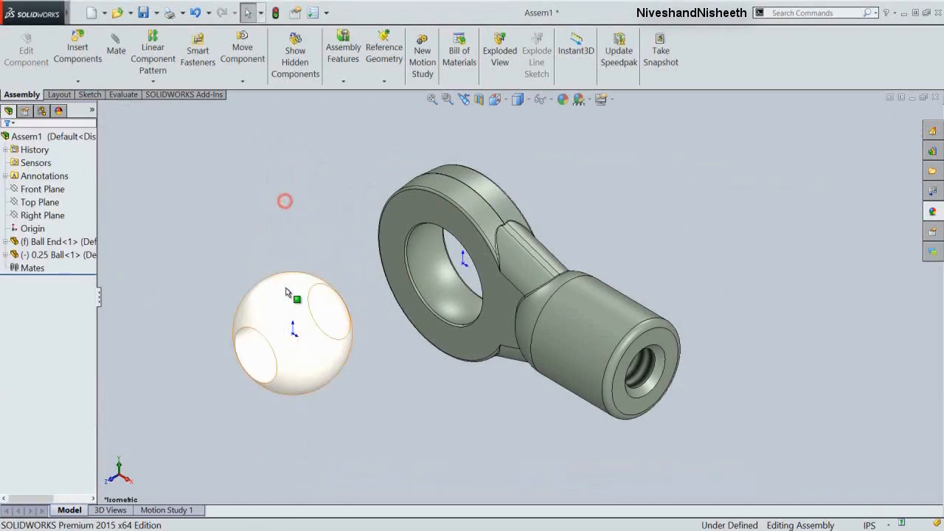
# Step: Open the 0.25 Ball component as a part in its own window
pyautogui.click(287, 291)
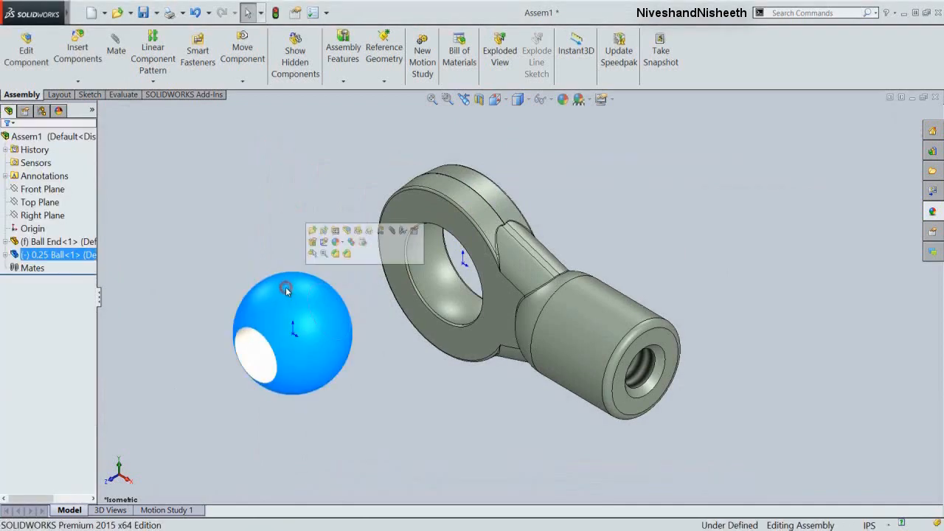
pyautogui.click(313, 231)
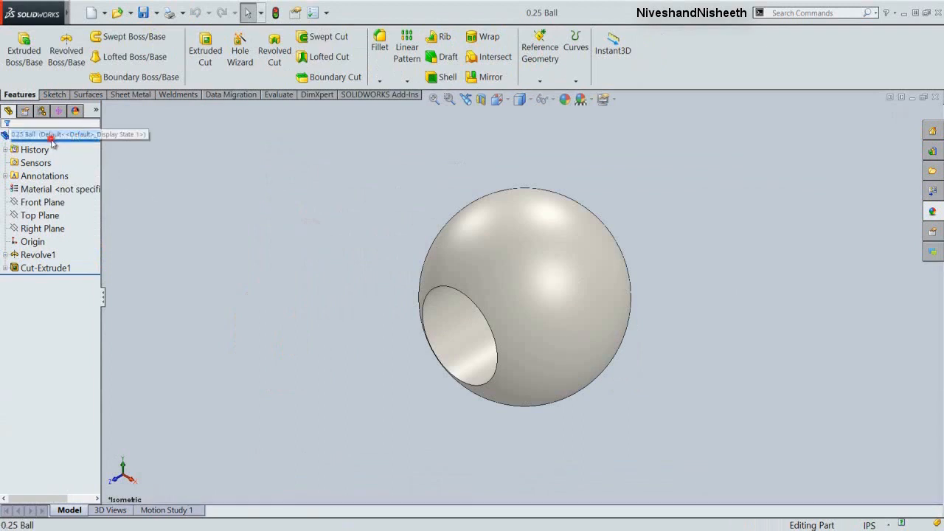
# Step: Apply the sandblasted steel appearance to the whole 0.25 Ball part, save the part and close its window
pyautogui.click(564, 99)
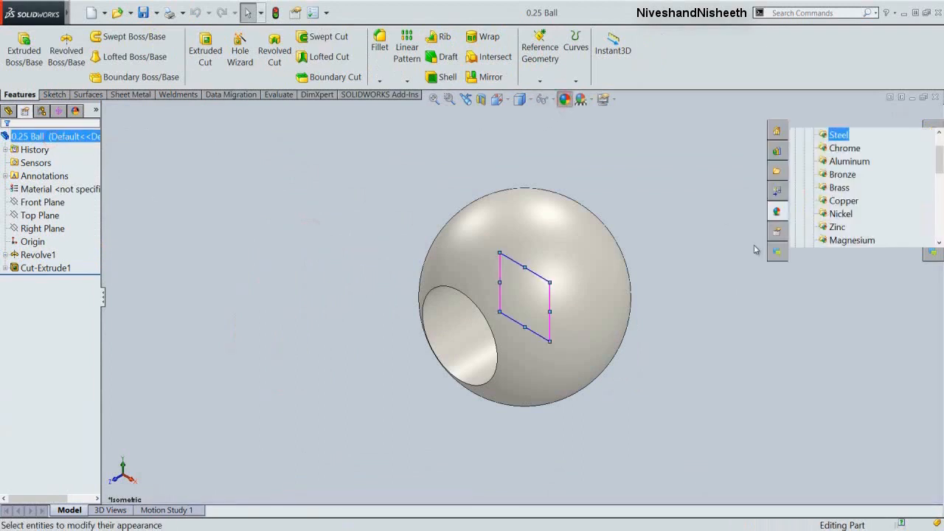
pyautogui.moveTo(938, 329); pyautogui.dragTo(940, 360)
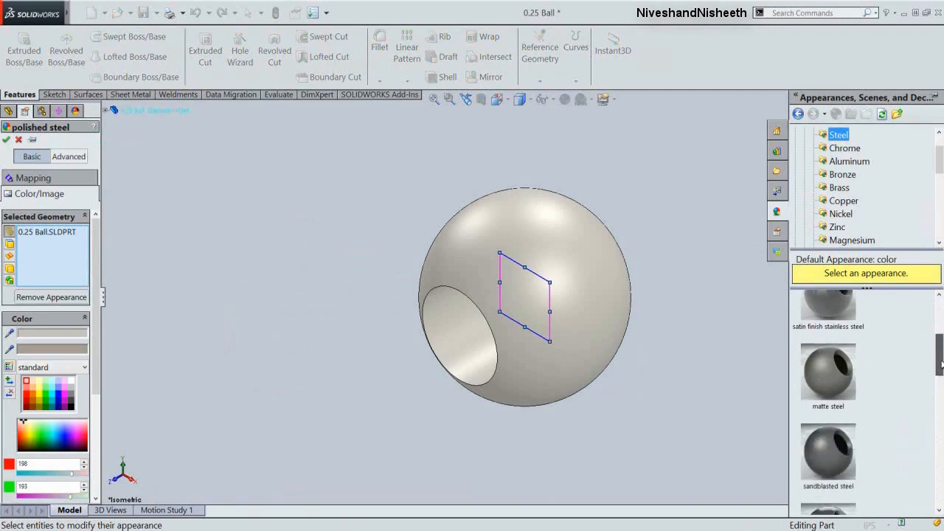
pyautogui.click(828, 448)
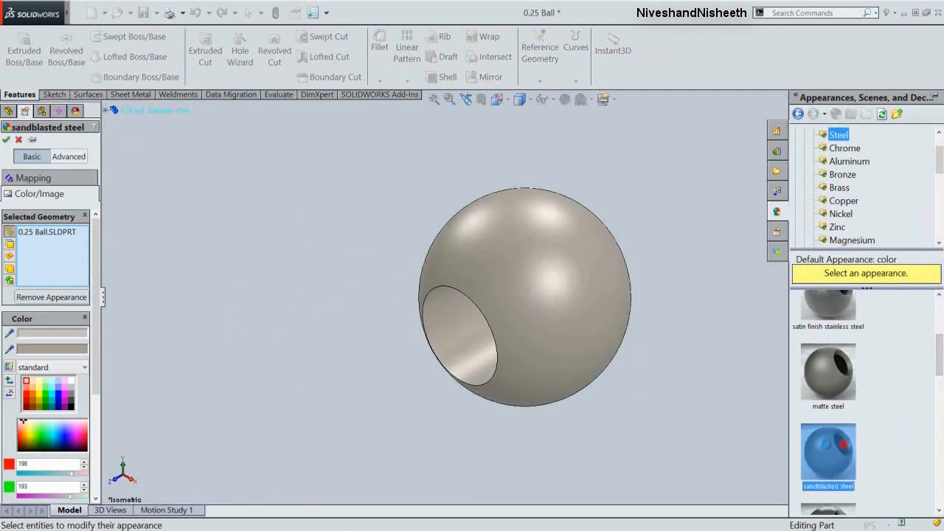
pyautogui.click(6, 138)
pyautogui.click(697, 190)
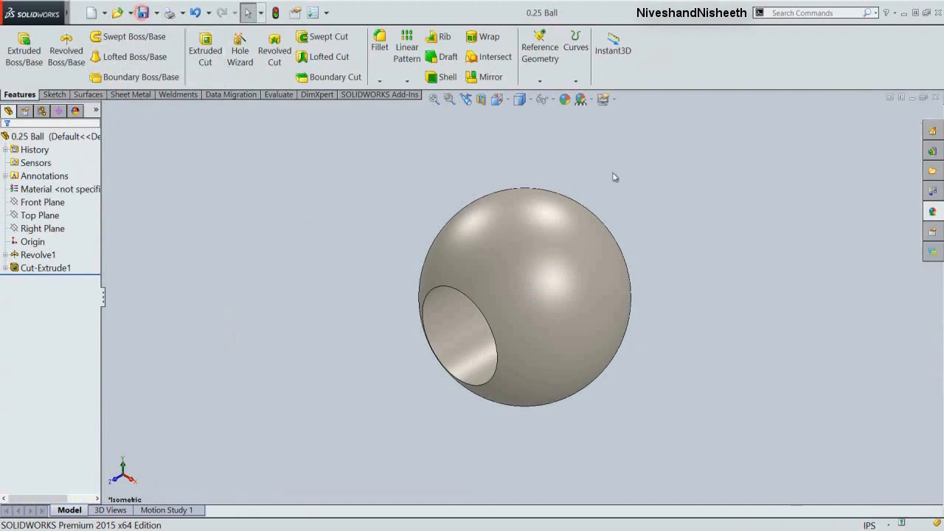
pyautogui.click(935, 98)
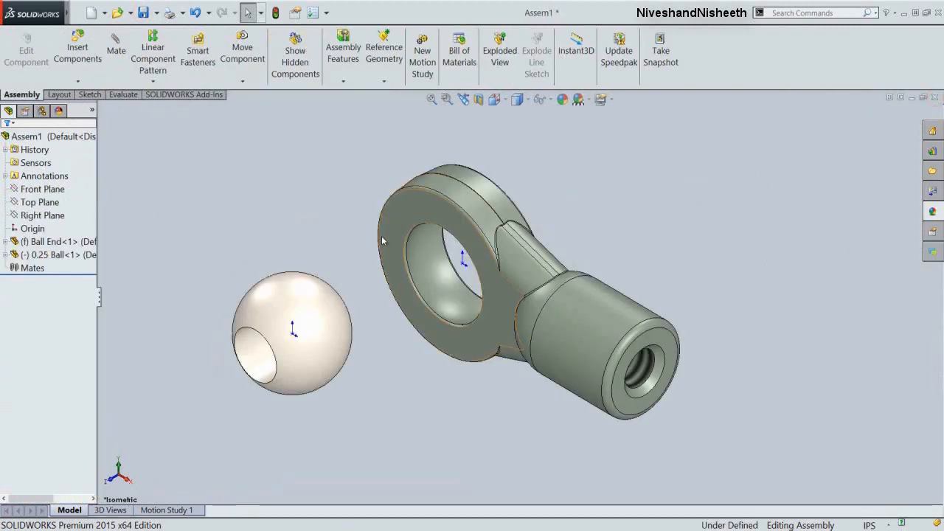
# Step: Mate the 0.25 Ball's origin coincident with the origin inside the Ball End's ring, with Align axes on
pyautogui.click(333, 254)
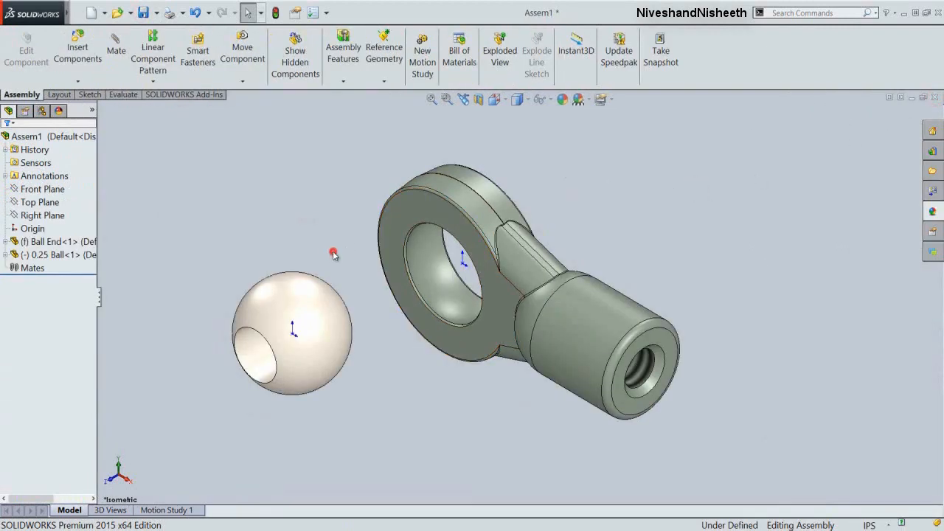
pyautogui.click(116, 45)
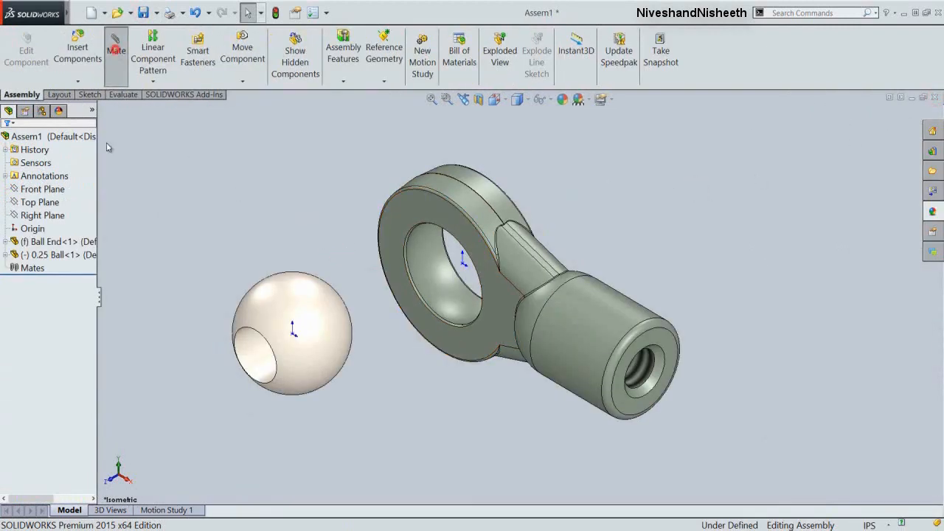
pyautogui.click(294, 332)
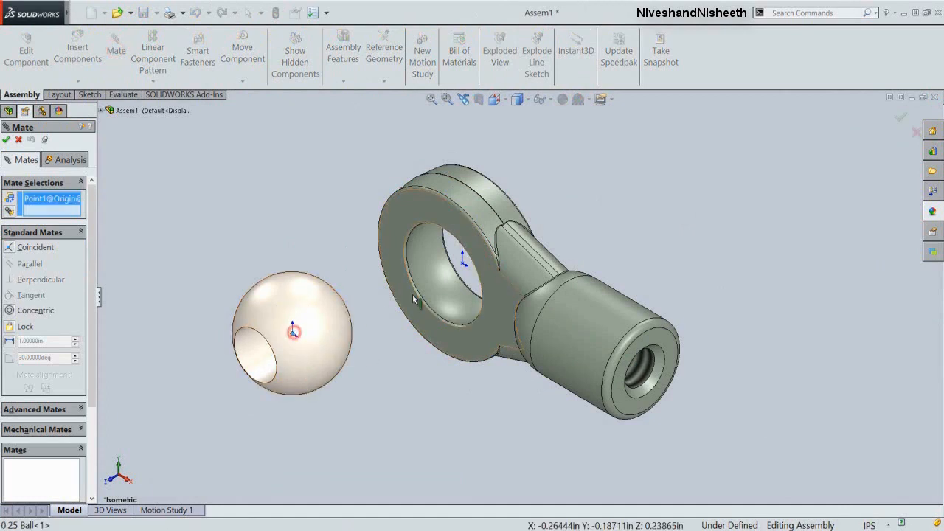
pyautogui.click(463, 265)
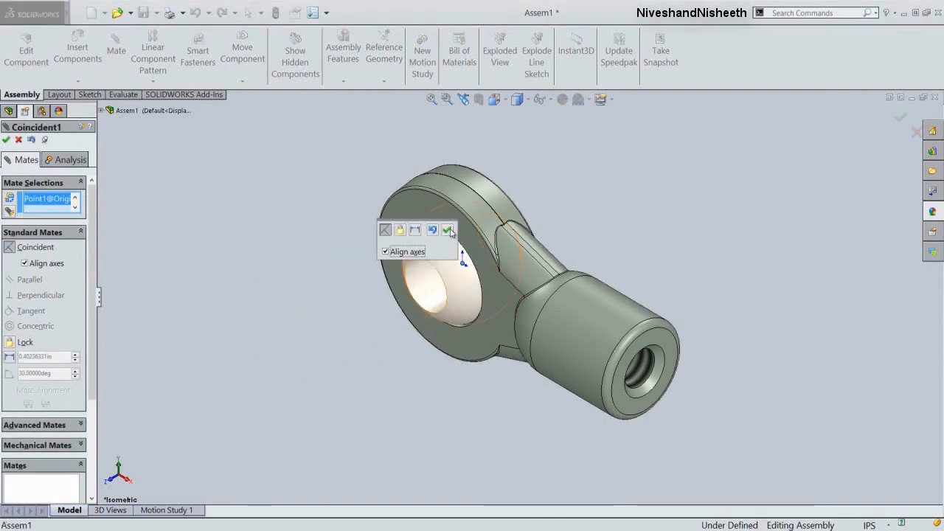
pyautogui.click(448, 231)
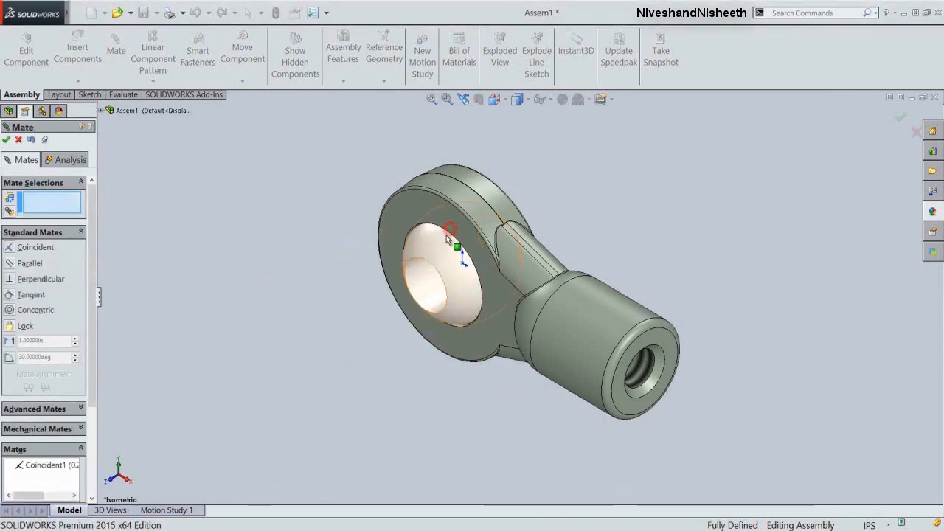
pyautogui.rightClick(426, 282)
pyautogui.click(441, 352)
pyautogui.click(275, 293)
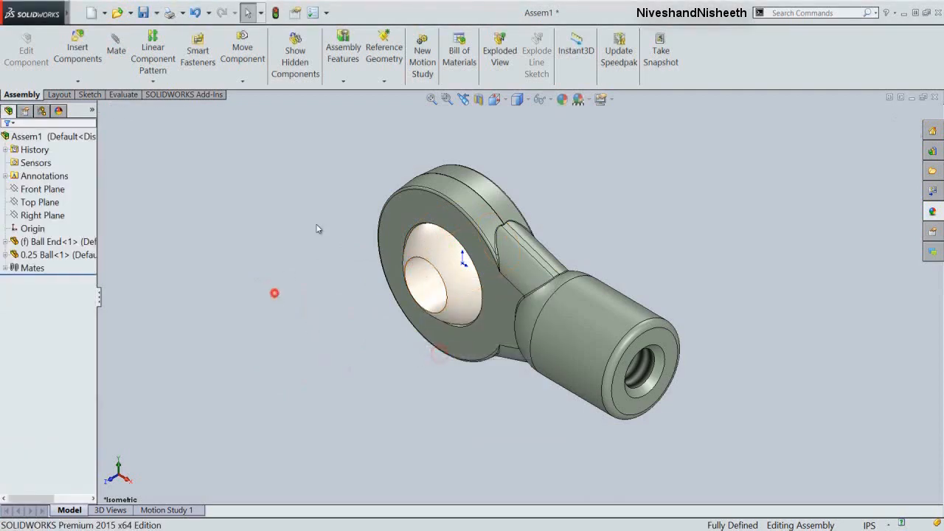
# Step: Hide the origins in the assembly view
pyautogui.click(550, 104)
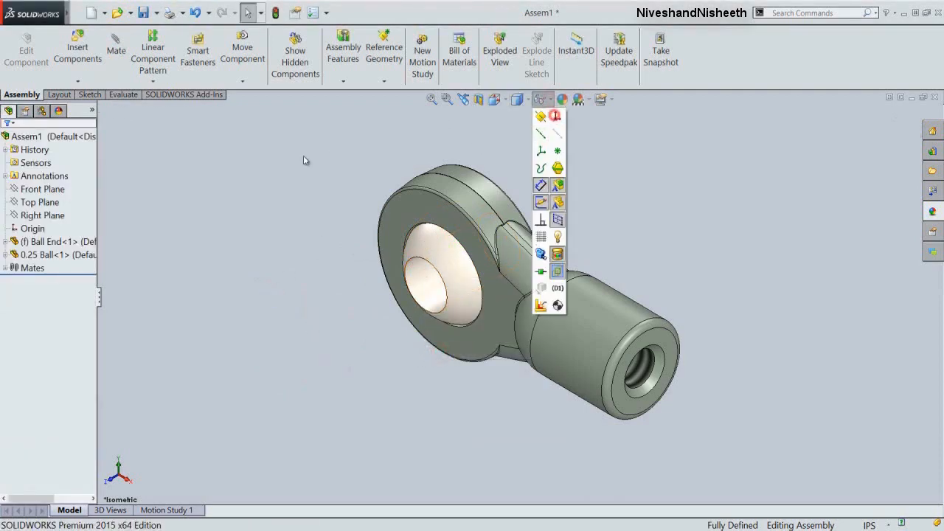
pyautogui.click(278, 162)
pyautogui.click(326, 192)
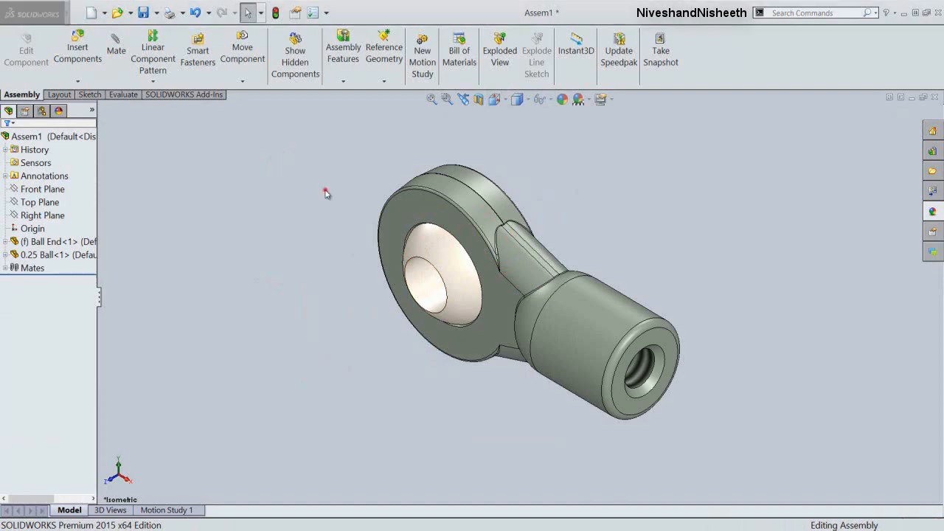
# Step: Save the assembly as Ball End in the Suspension folder
pyautogui.click(144, 13)
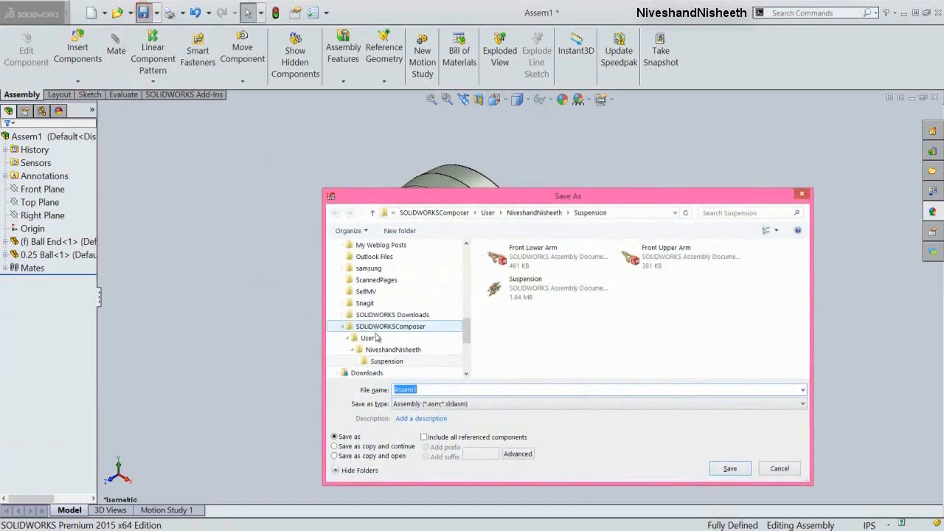
pyautogui.write('Ball End')
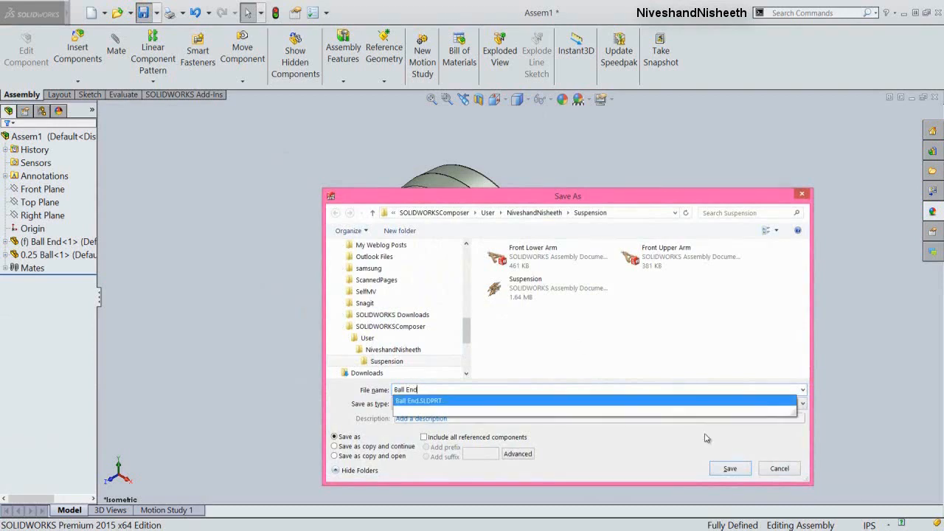
pyautogui.click(730, 469)
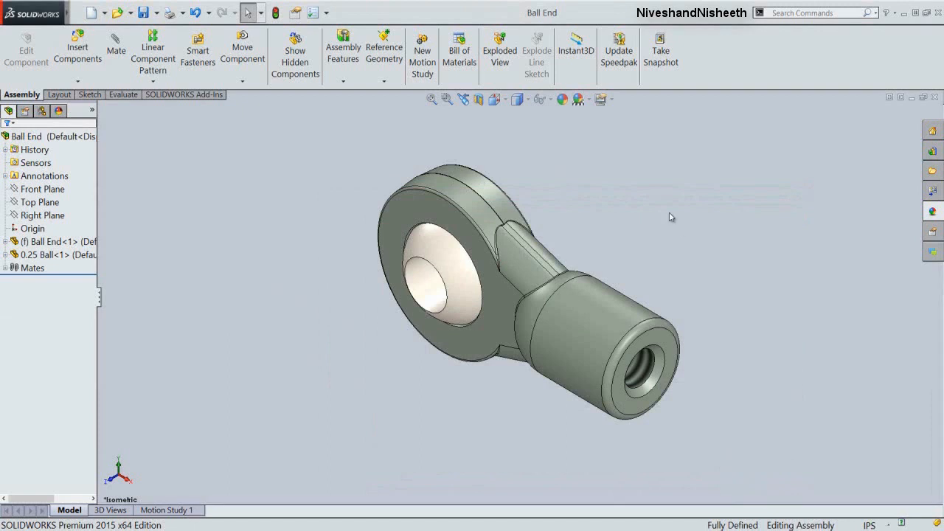
# Step: Start a new assembly from the custom assembly template and load the Shock Shaft part from the Suspension folder for placement
pyautogui.click(90, 13)
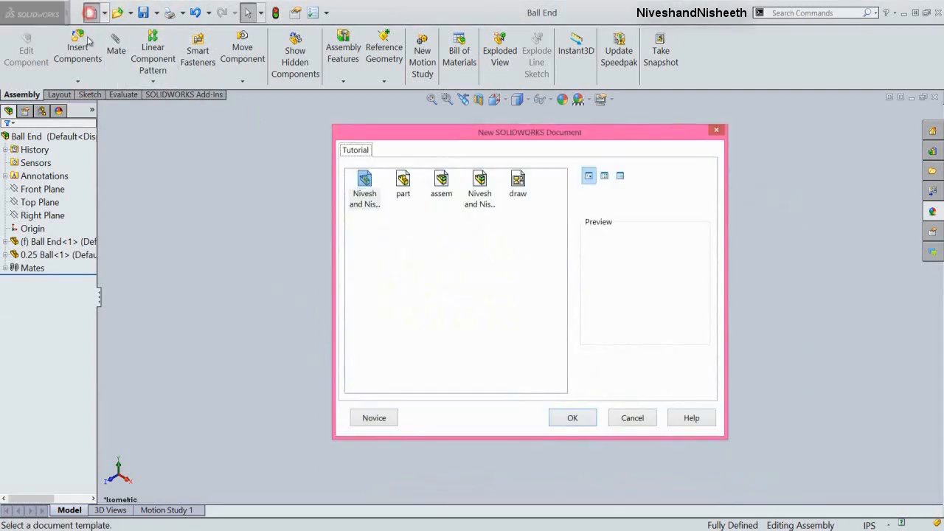
pyautogui.doubleClick(479, 183)
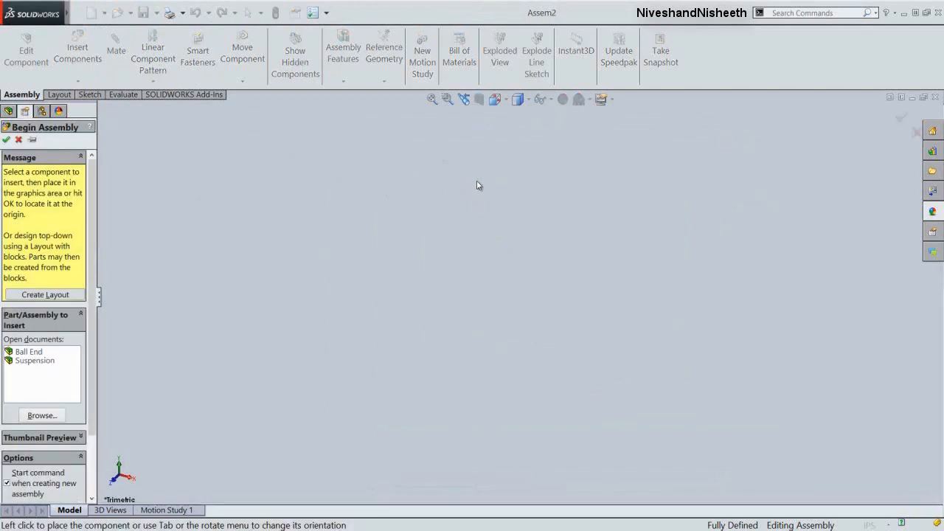
pyautogui.click(42, 415)
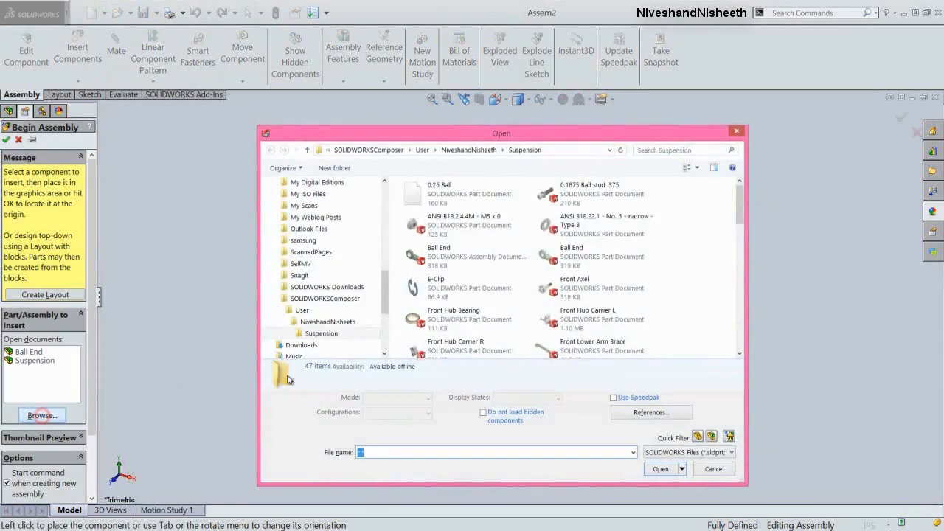
pyautogui.click(572, 228)
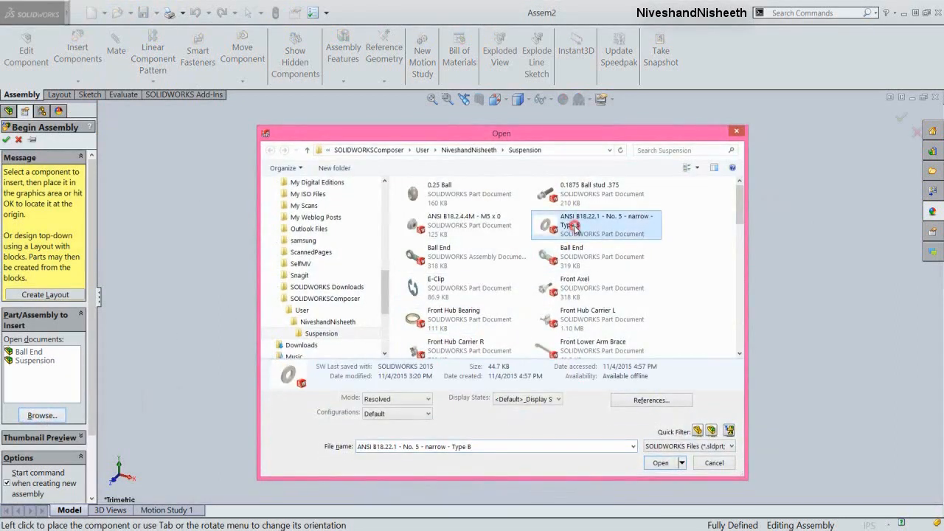
pyautogui.press('s')
pyautogui.press('s')
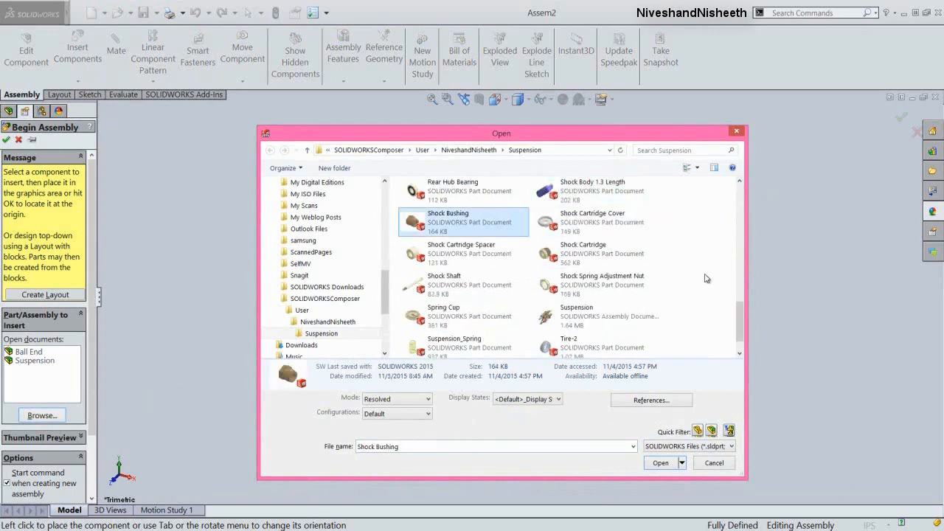
pyautogui.click(418, 284)
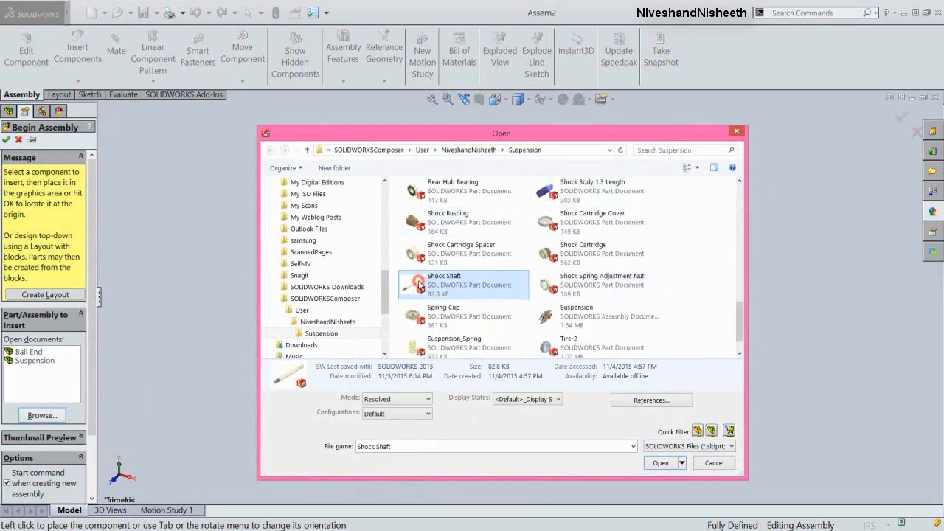
pyautogui.click(662, 463)
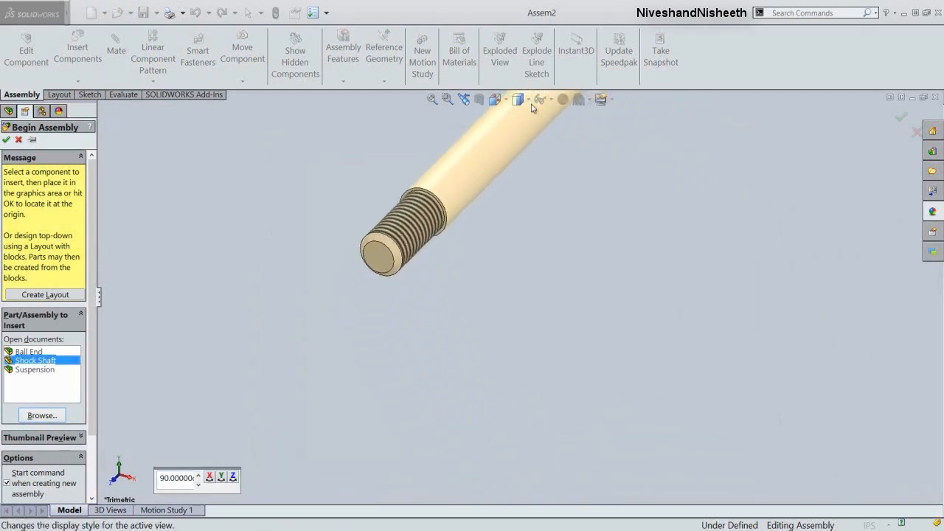
# Step: Show the origins and place the Shock Shaft at the new assembly's origin
pyautogui.click(537, 101)
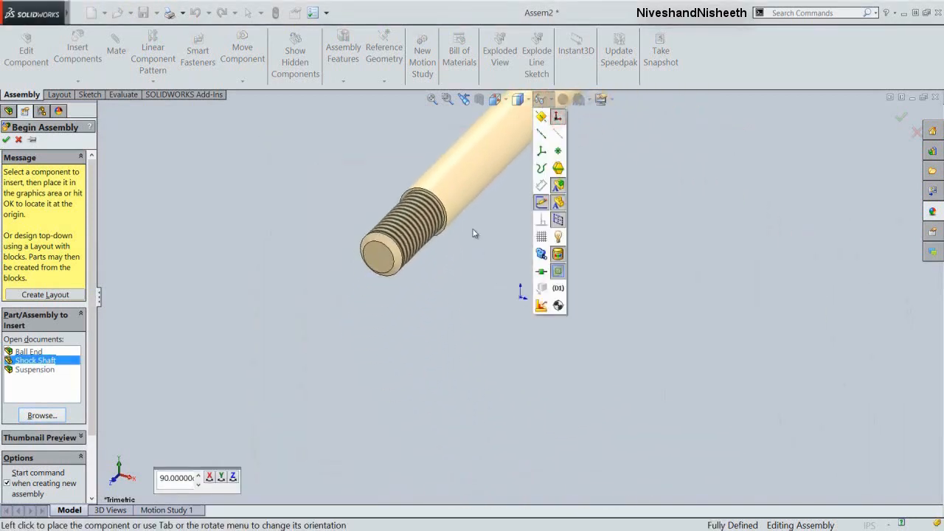
pyautogui.click(571, 3)
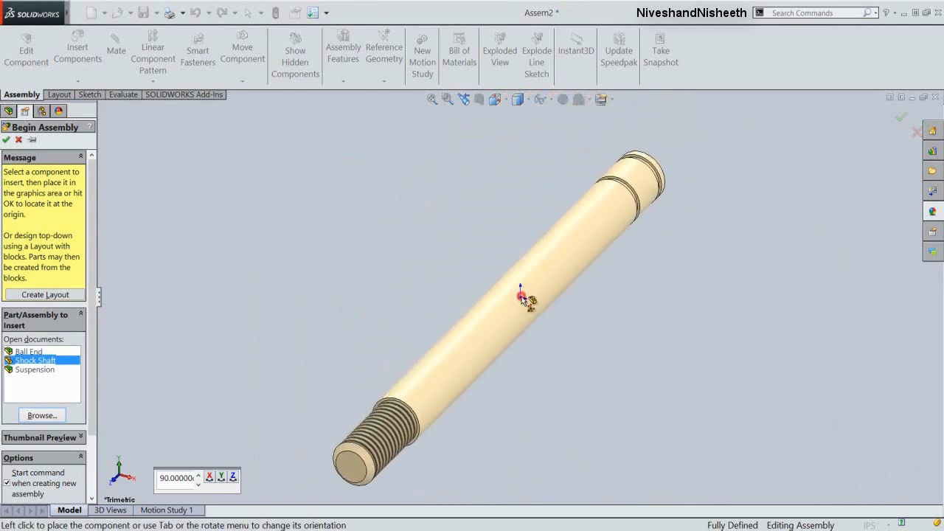
pyautogui.click(520, 297)
pyautogui.click(500, 99)
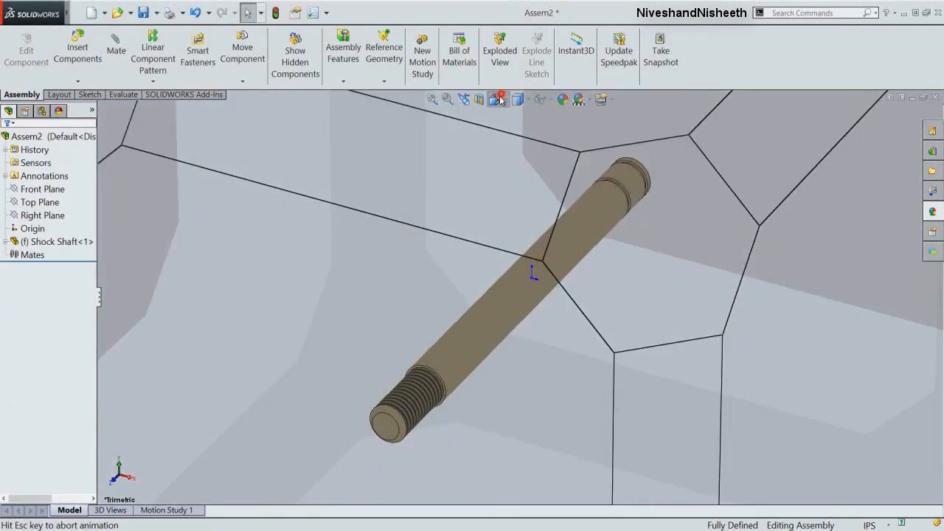
pyautogui.press('space')
pyautogui.click(539, 279)
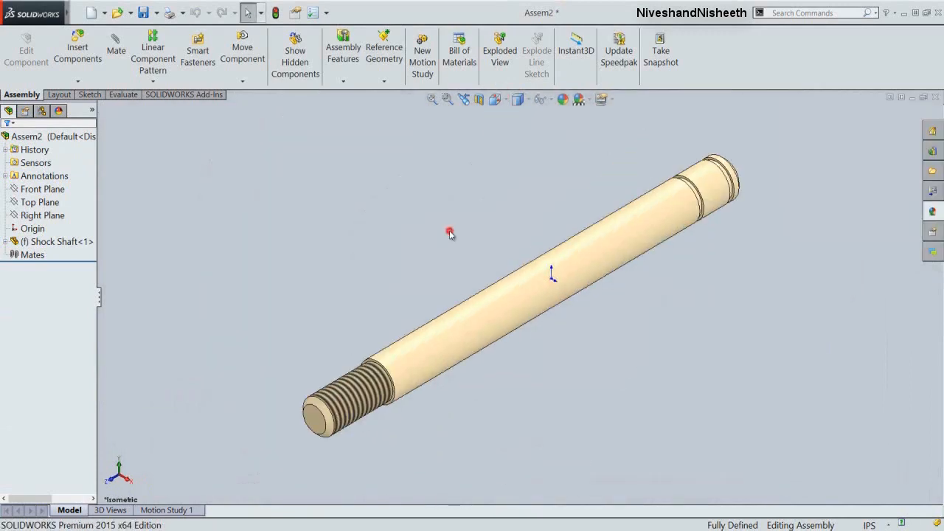
# Step: Save the new assembly as Shock Strut in the Suspension folder
pyautogui.click(143, 12)
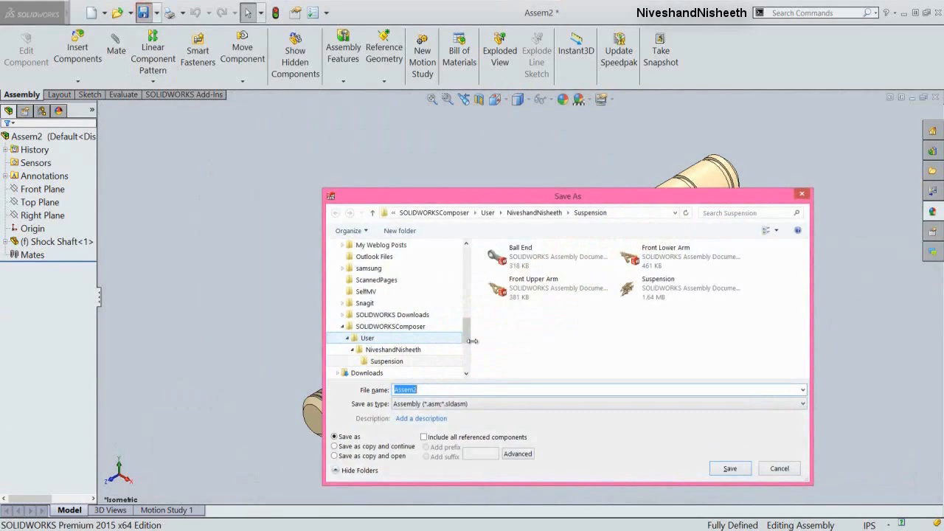
pyautogui.write('S')
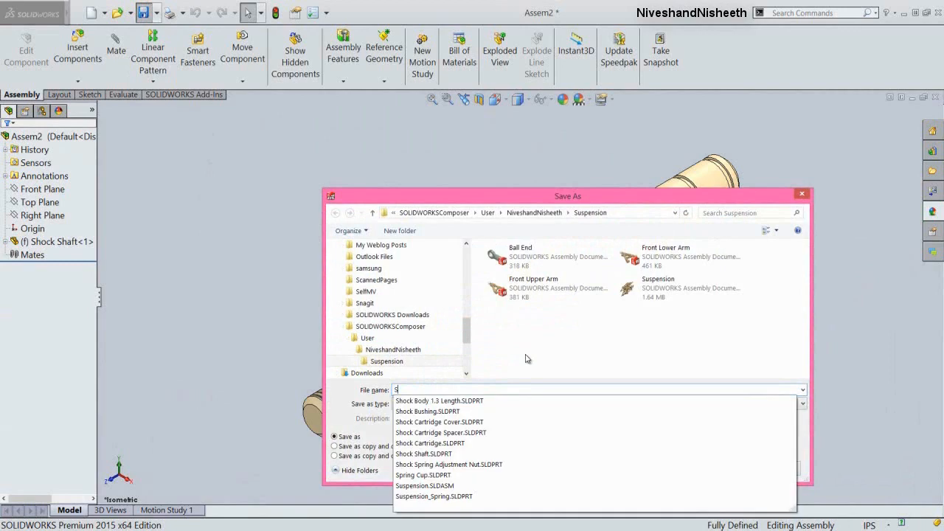
pyautogui.write('hock Strut')
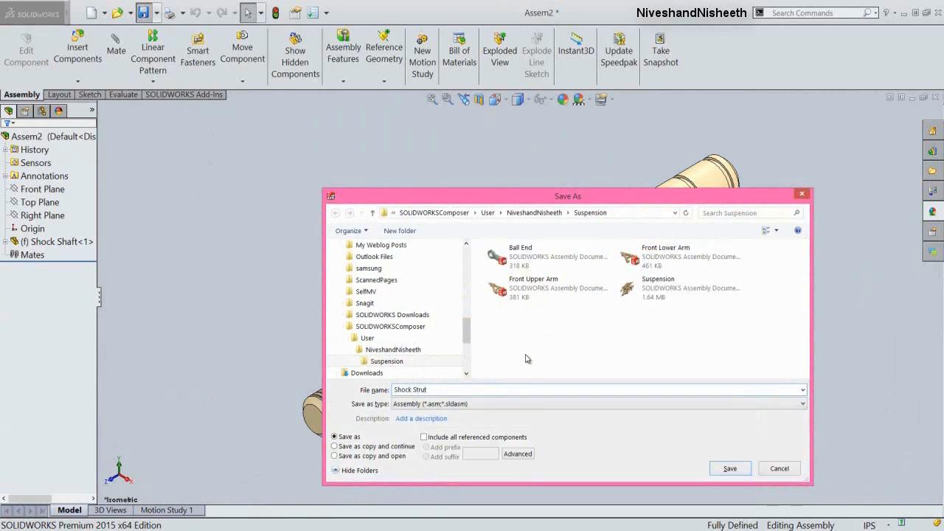
pyautogui.click(729, 469)
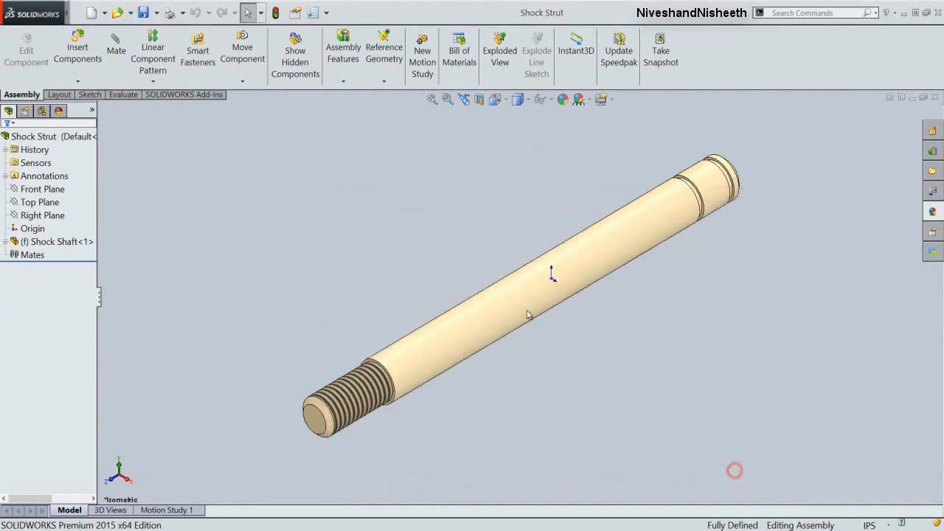
# Step: Open the Shock Shaft part, apply the sandblasted steel appearance to the whole part, and return to the Shock Strut assembly
pyautogui.click(502, 318)
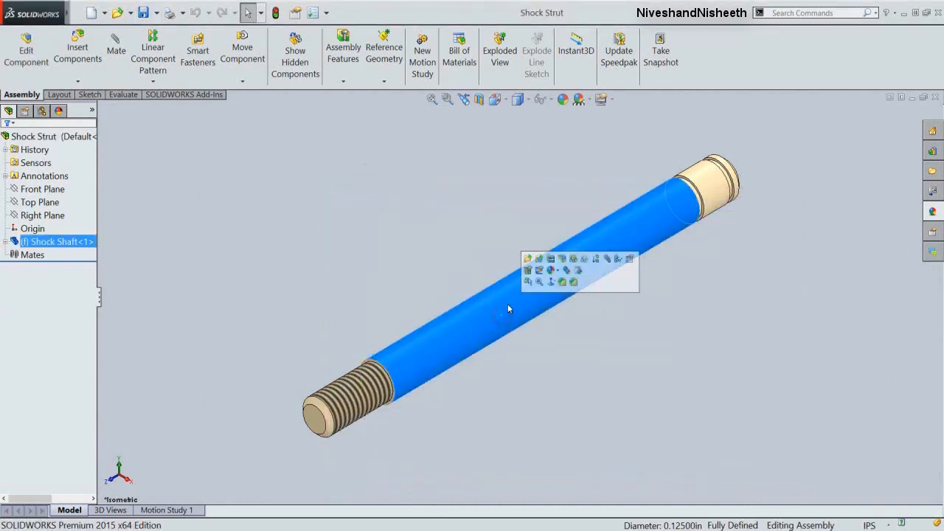
pyautogui.click(528, 267)
pyautogui.click(64, 137)
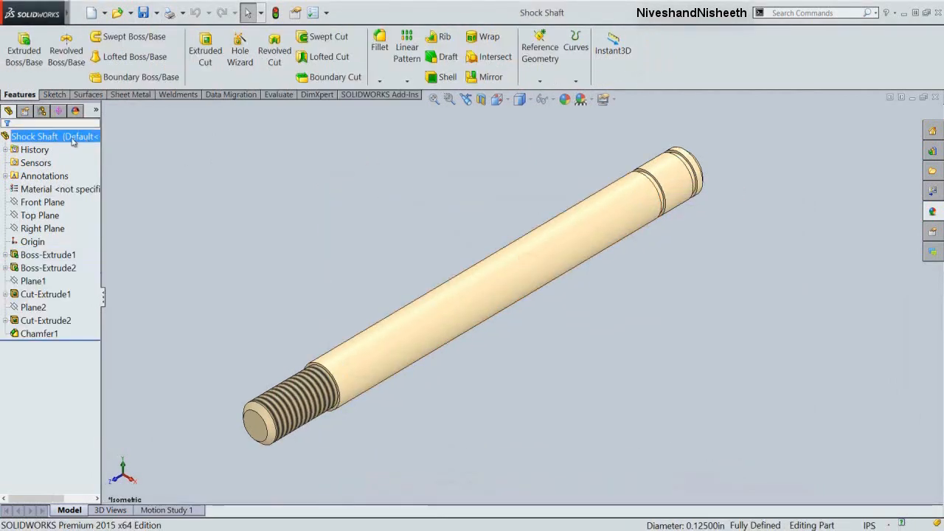
pyautogui.click(564, 99)
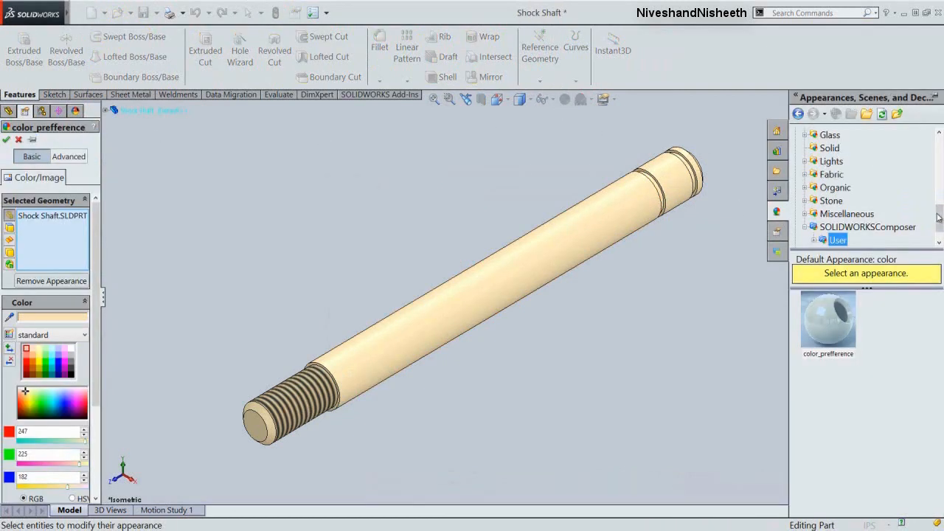
pyautogui.moveTo(939, 216); pyautogui.dragTo(934, 142)
pyautogui.click(839, 175)
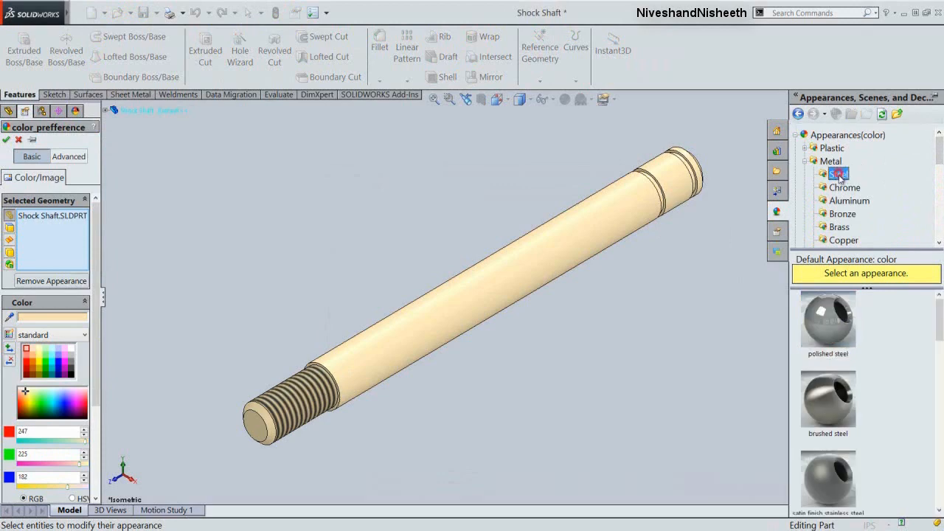
pyautogui.moveTo(939, 309); pyautogui.dragTo(942, 357)
pyautogui.click(827, 439)
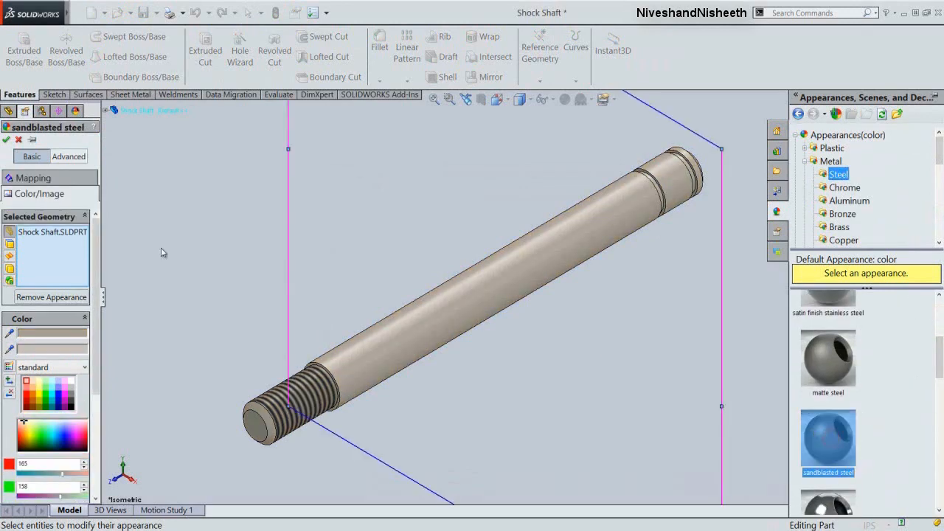
pyautogui.click(8, 139)
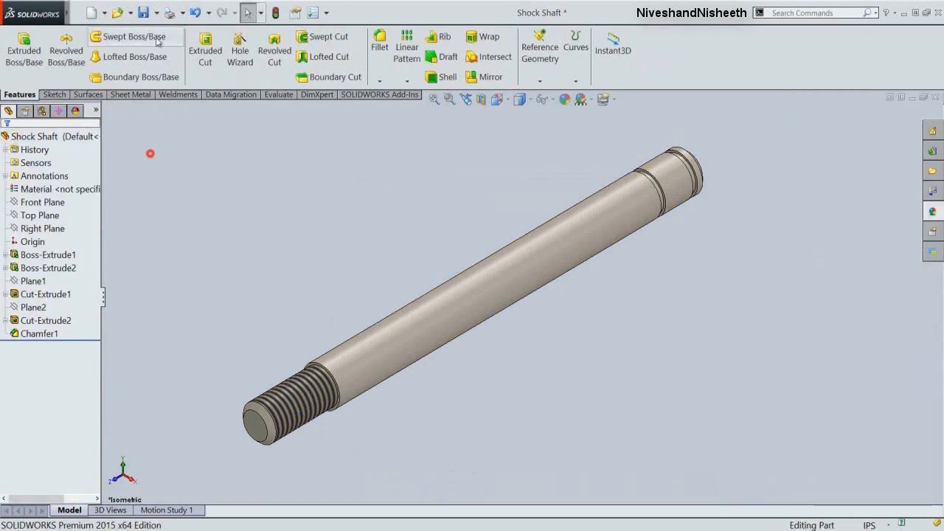
pyautogui.click(935, 98)
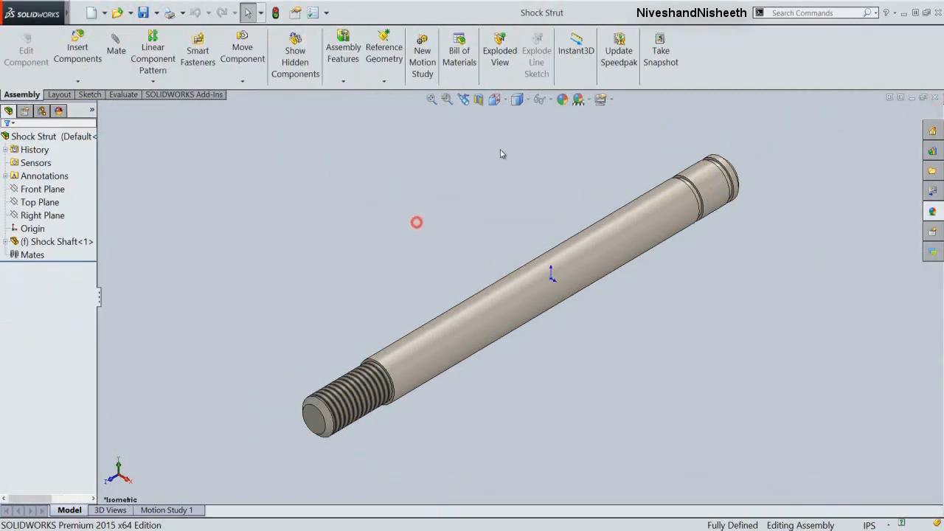
# Step: Hide the origins in the Shock Strut assembly
pyautogui.click(546, 99)
pyautogui.click(557, 119)
pyautogui.click(401, 229)
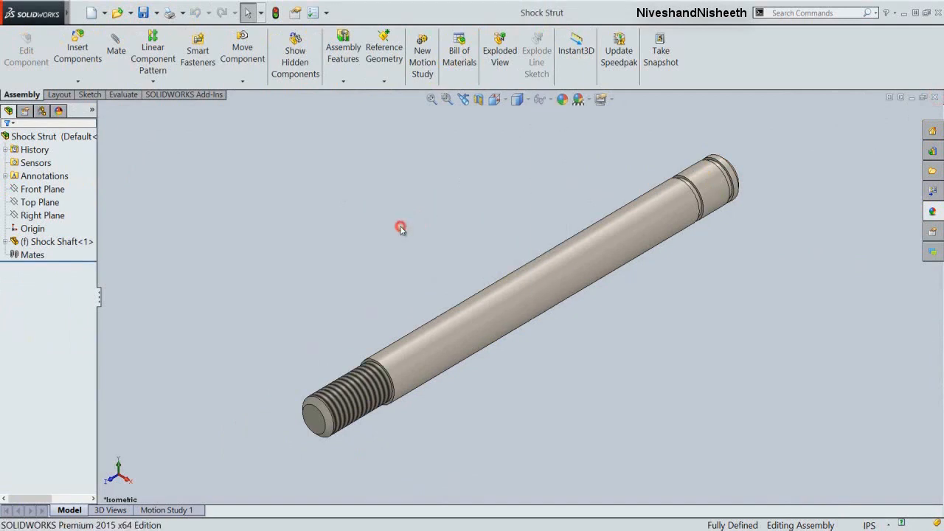
# Step: Insert the Piston part from the Suspension folder and place it beside the grooved end of the shaft
pyautogui.click(95, 65)
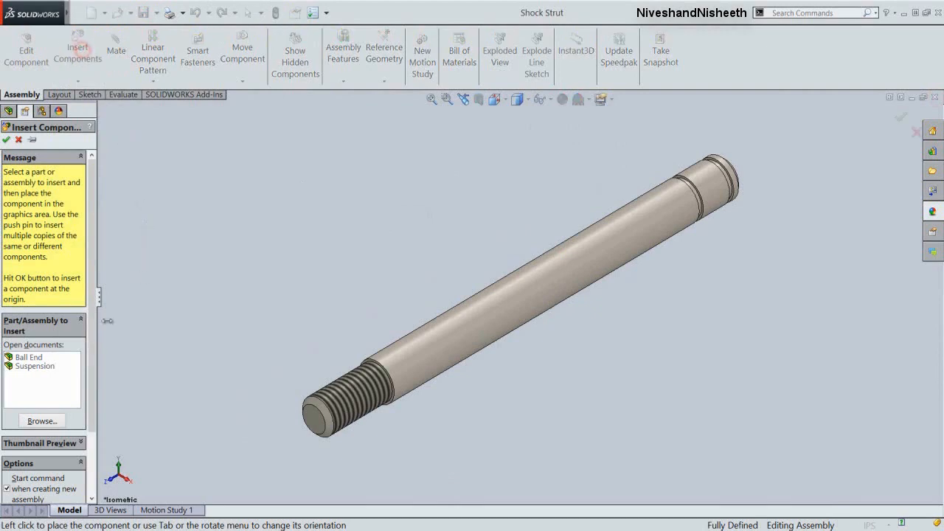
pyautogui.click(43, 421)
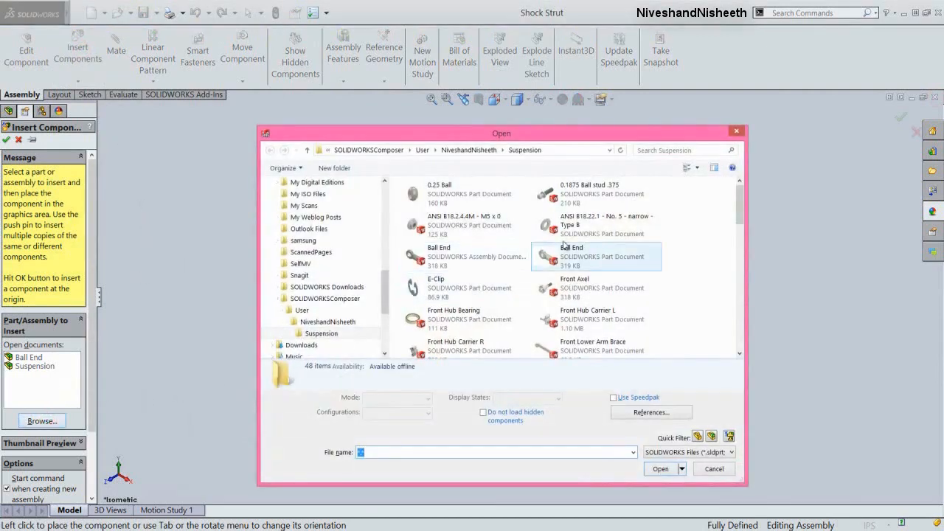
pyautogui.click(613, 230)
pyautogui.press('p')
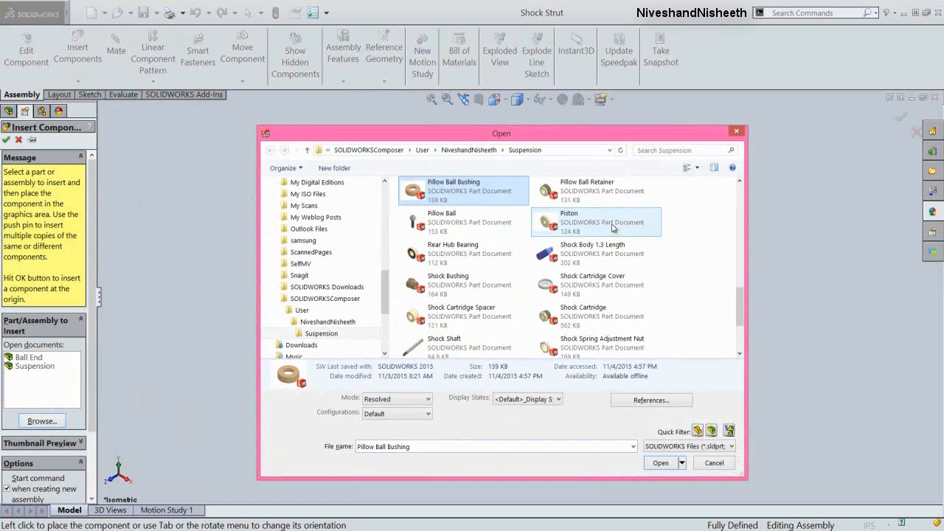
pyautogui.click(612, 228)
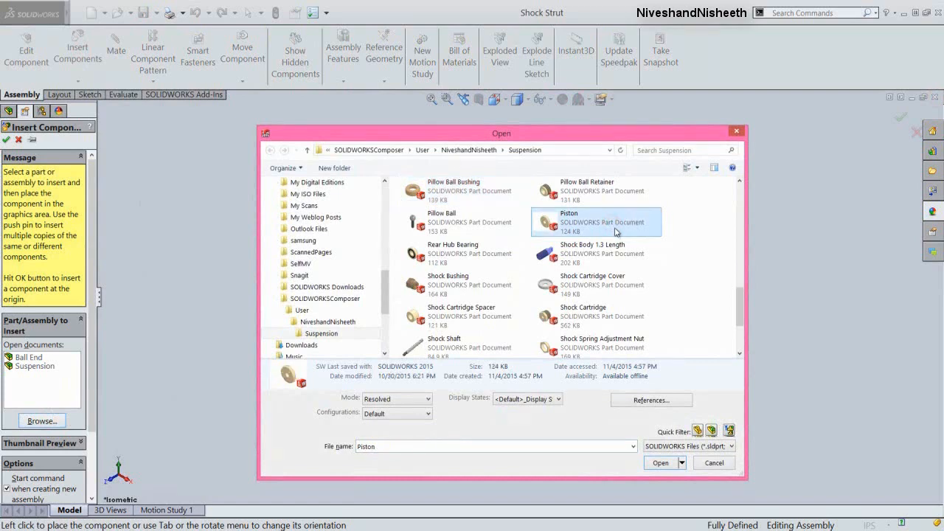
pyautogui.click(660, 463)
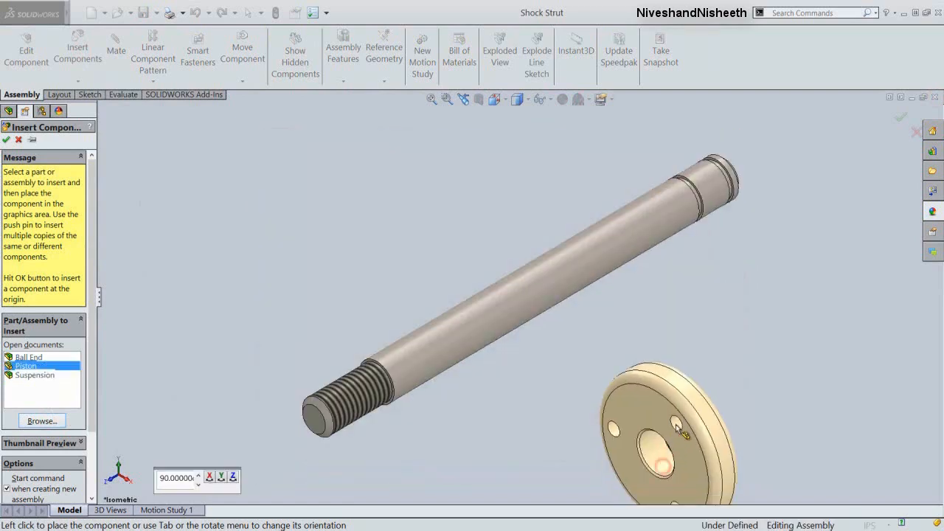
pyautogui.click(741, 335)
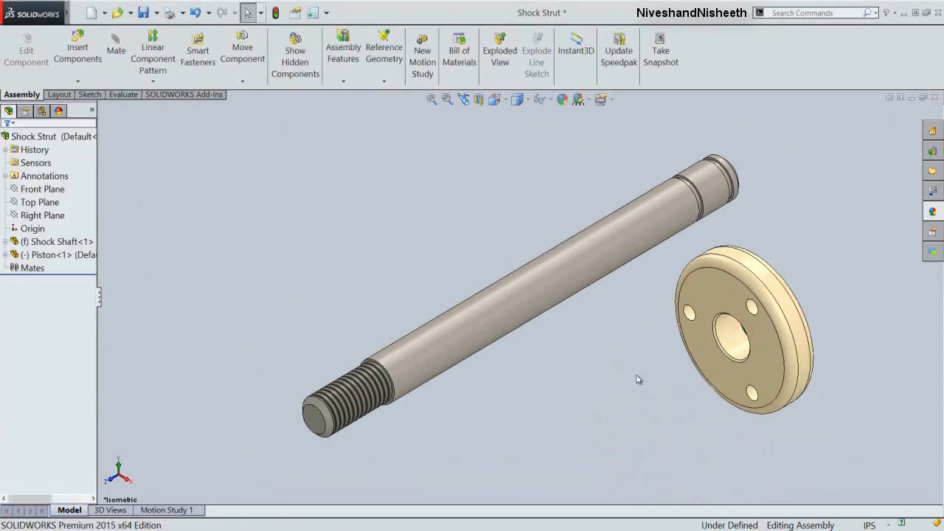
# Step: Insert two copies of the E-Clip part from the Suspension folder above the shaft and save the assembly
pyautogui.click(74, 53)
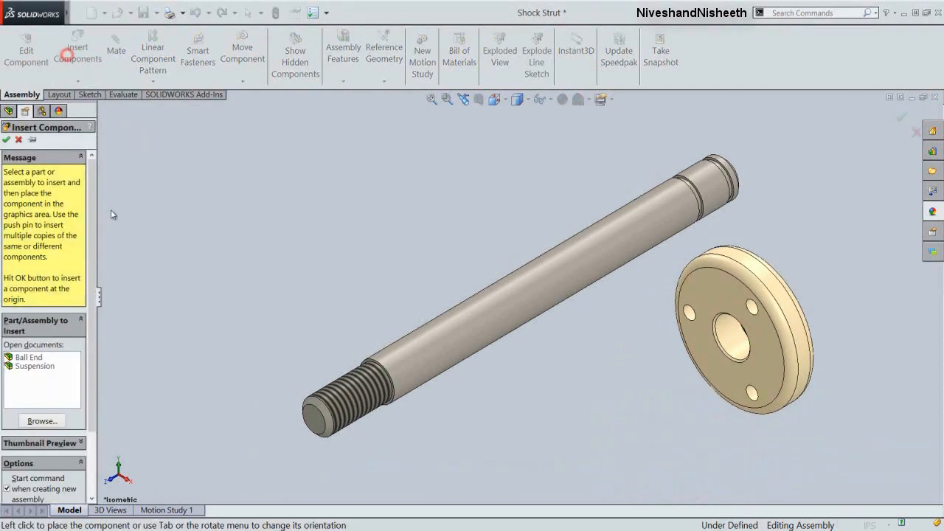
pyautogui.click(41, 421)
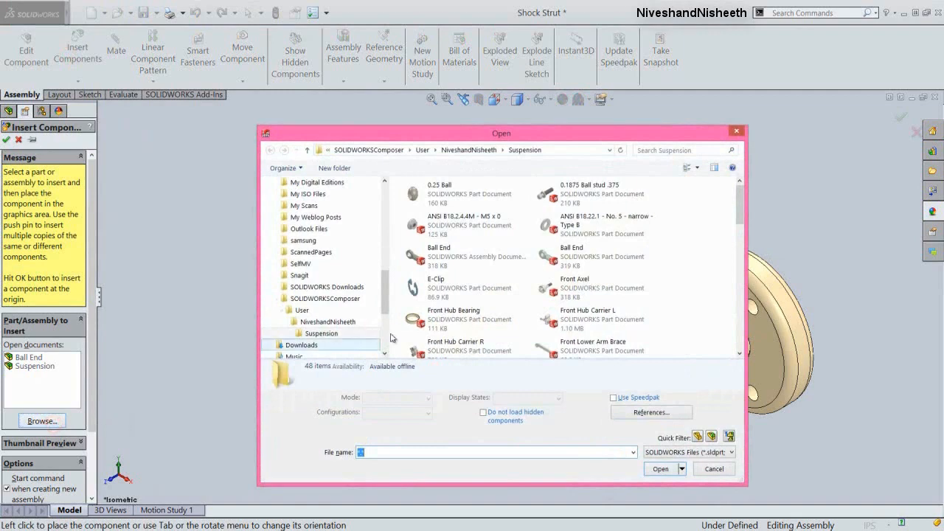
pyautogui.doubleClick(448, 285)
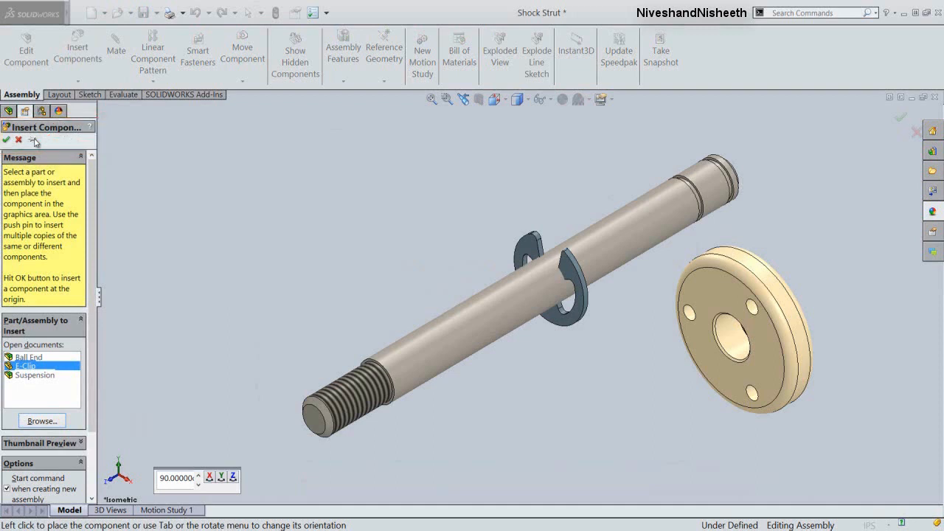
pyautogui.click(33, 140)
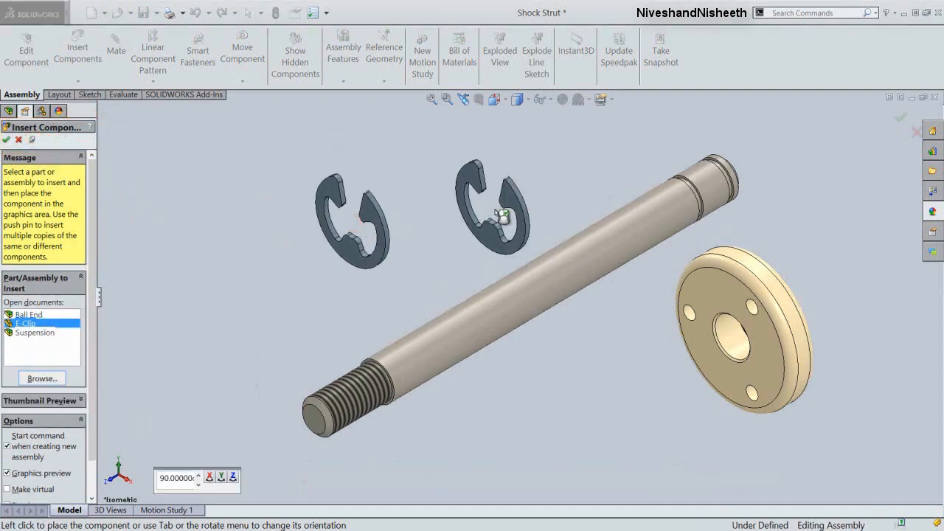
pyautogui.click(492, 210)
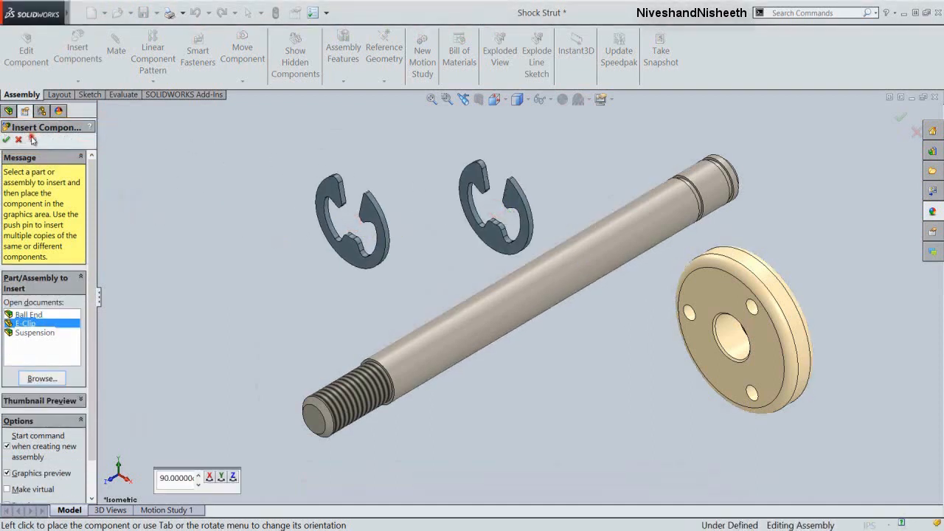
pyautogui.click(5, 139)
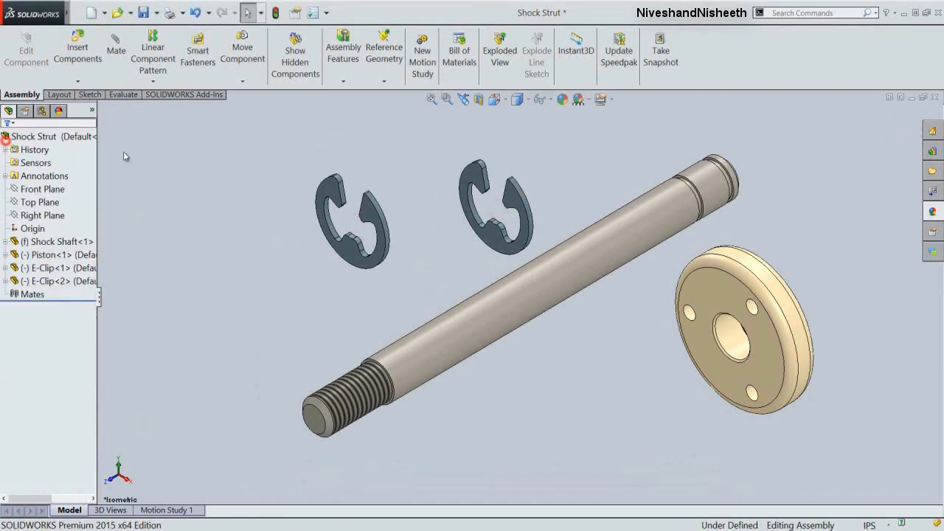
pyautogui.click(144, 12)
pyautogui.click(424, 229)
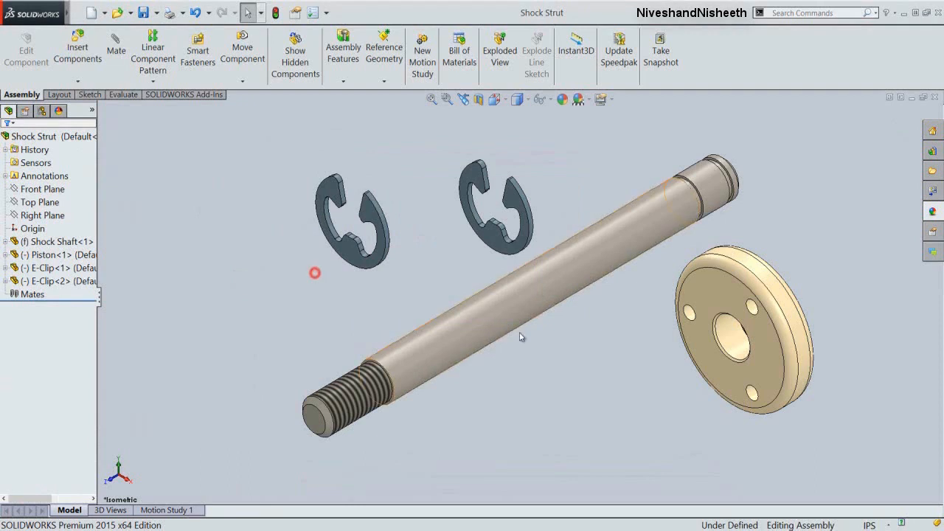
# Step: Mate the piston's centre bore concentric with the cylindrical face of the Shock Shaft
pyautogui.click(741, 344)
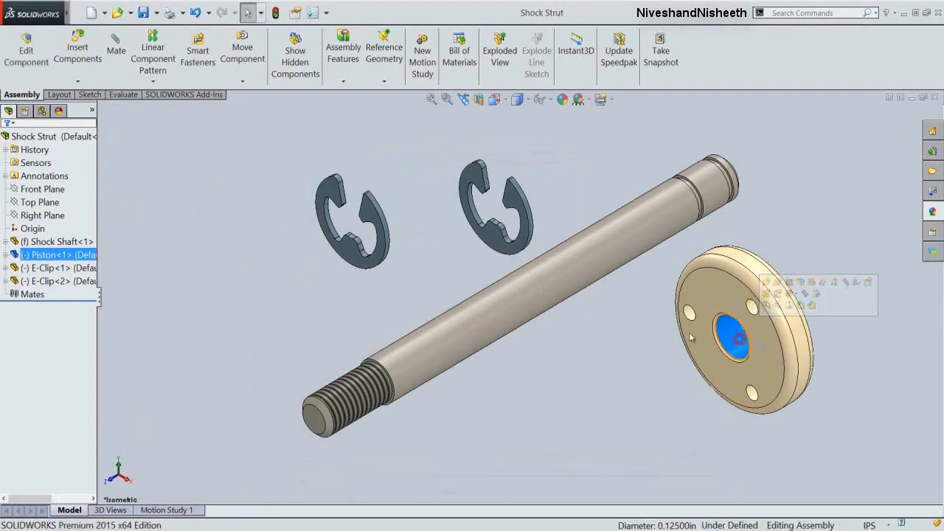
pyautogui.keyDown('ctrl'); pyautogui.click(615, 242); pyautogui.keyUp('ctrl')
pyautogui.click(688, 233)
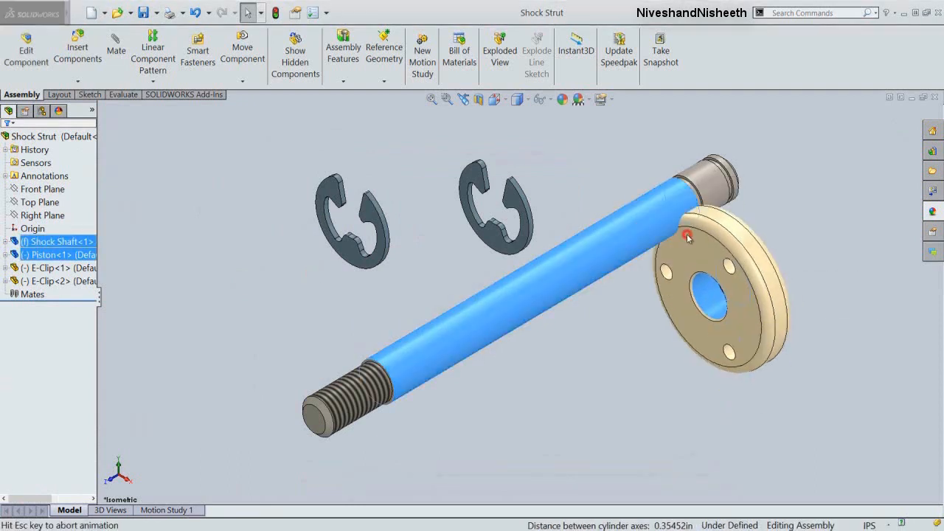
# Step: Mate the flat face of the E-clip nearer the piston coincident with the piston face on the shaft's grooved-end side
pyautogui.click(515, 199)
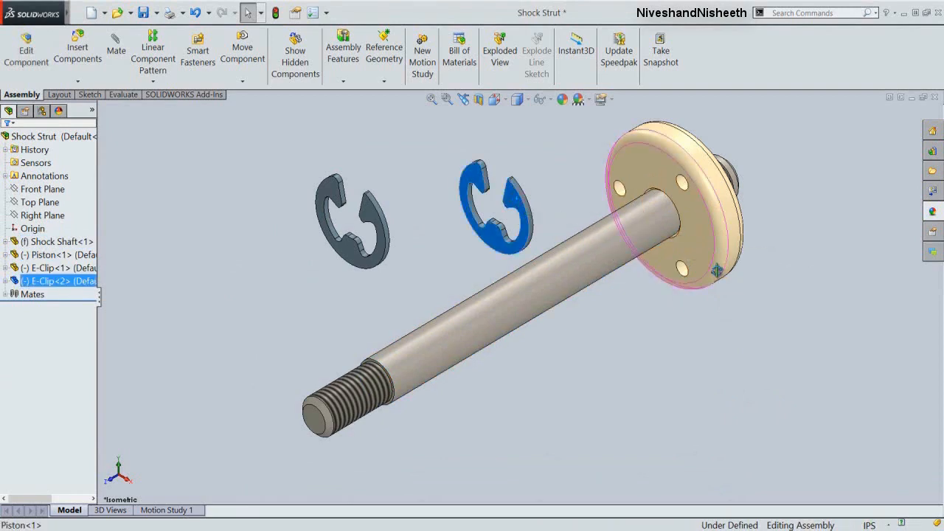
pyautogui.moveTo(716, 271); pyautogui.dragTo(668, 297, button='middle')
pyautogui.keyDown('ctrl'); pyautogui.click(709, 209); pyautogui.keyUp('ctrl')
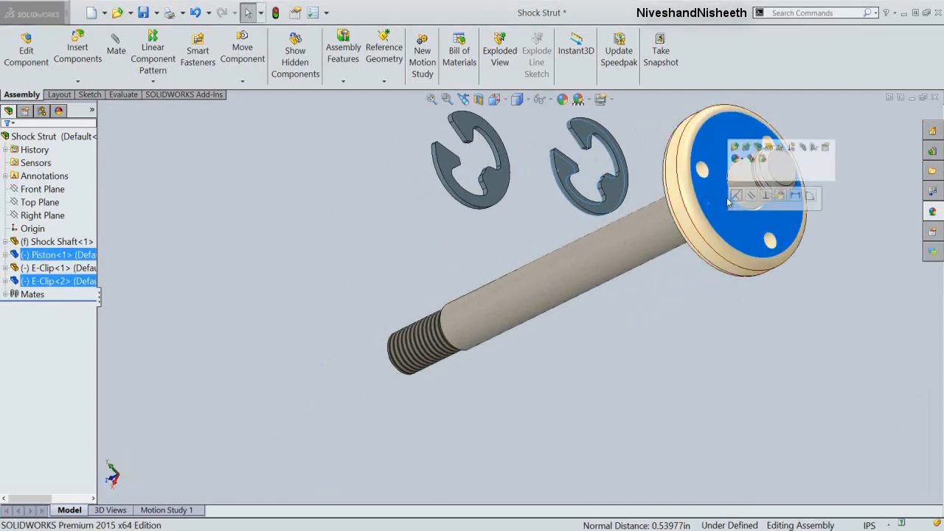
pyautogui.click(740, 199)
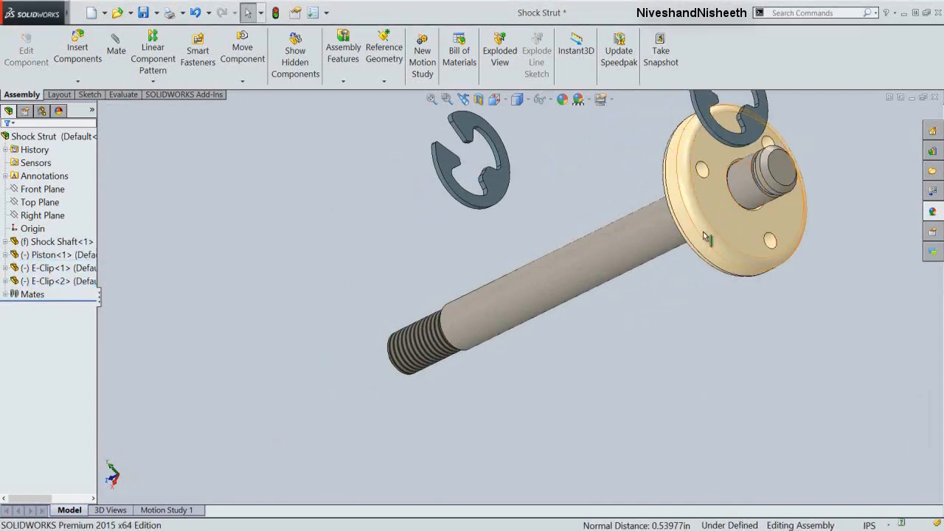
# Step: Mate the back face of the other E-clip coincident with the piston face on the shaft's threaded-end side
pyautogui.click(669, 270)
pyautogui.moveTo(670, 270); pyautogui.dragTo(722, 148, button='middle')
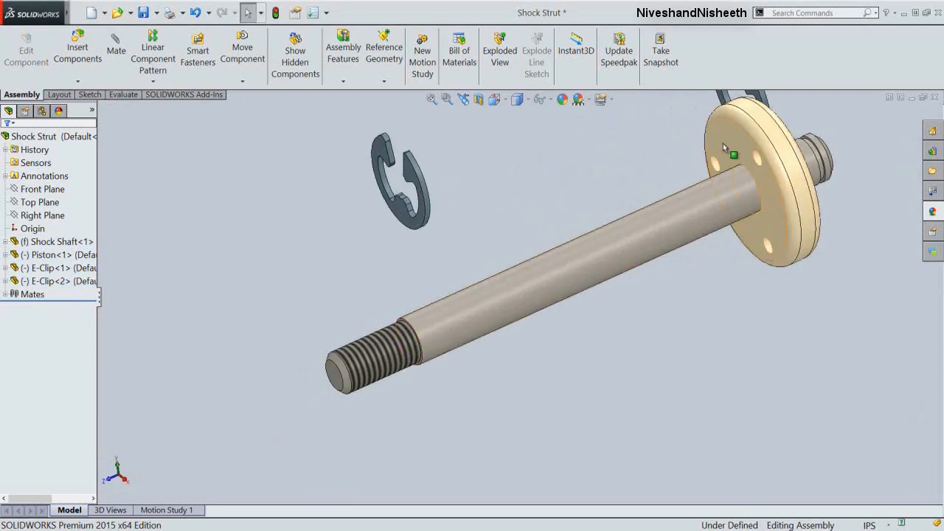
pyautogui.click(716, 153)
pyautogui.moveTo(656, 178); pyautogui.dragTo(582, 236, button='middle')
pyautogui.keyDown('ctrl'); pyautogui.click(439, 166); pyautogui.keyUp('ctrl')
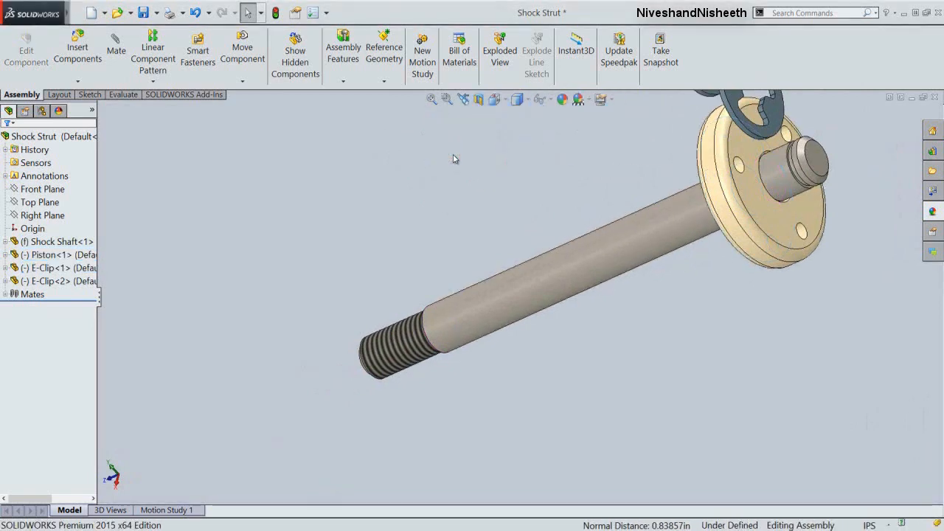
# Step: Mate the curved outer edges of both E-clips concentric with the piston's outer cylindrical rim
pyautogui.click(463, 99)
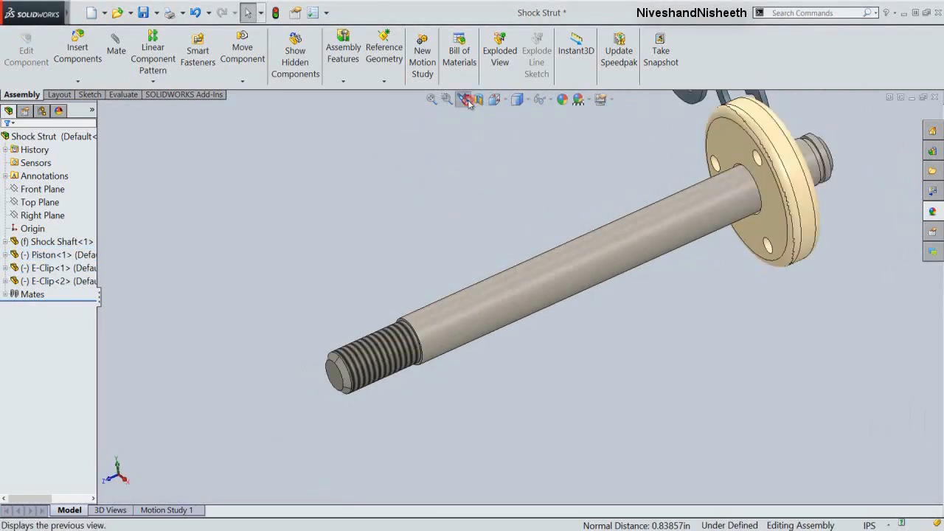
pyautogui.scroll(5, 610, 227)
pyautogui.scroll(-10, 590, 192)
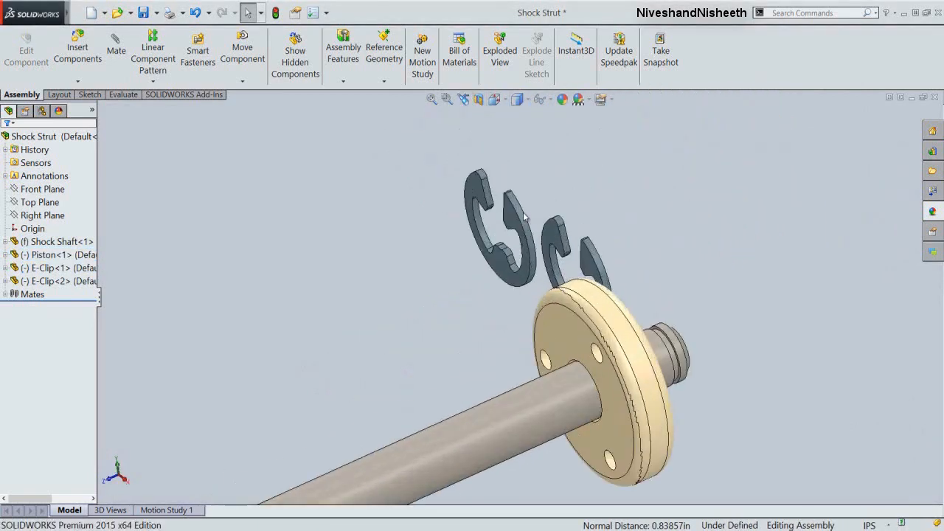
pyautogui.click(522, 219)
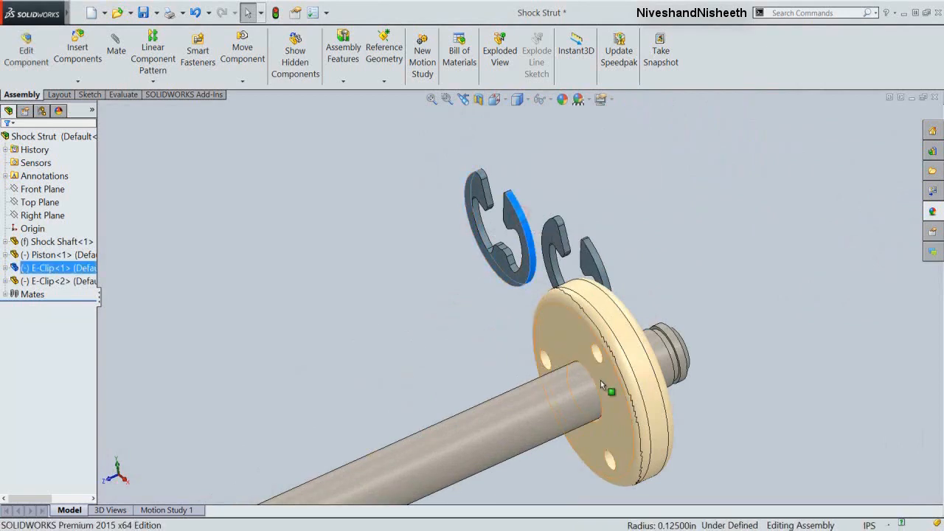
pyautogui.keyDown('ctrl'); pyautogui.click(649, 397); pyautogui.keyUp('ctrl')
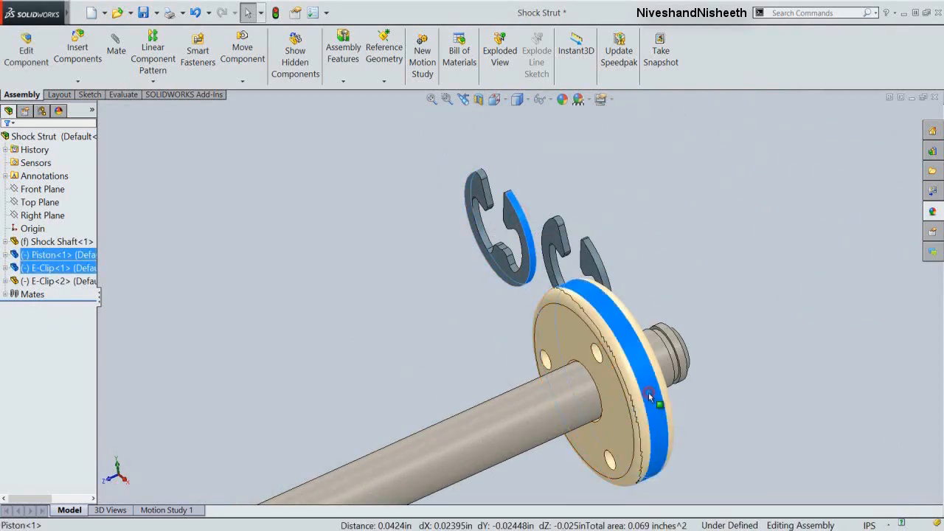
pyautogui.click(723, 384)
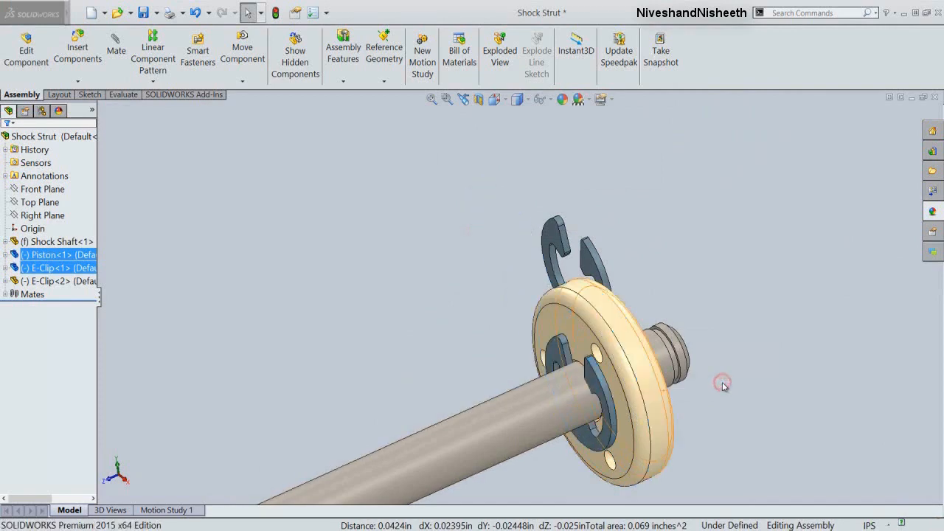
pyautogui.click(601, 267)
pyautogui.keyDown('ctrl'); pyautogui.click(632, 347); pyautogui.keyUp('ctrl')
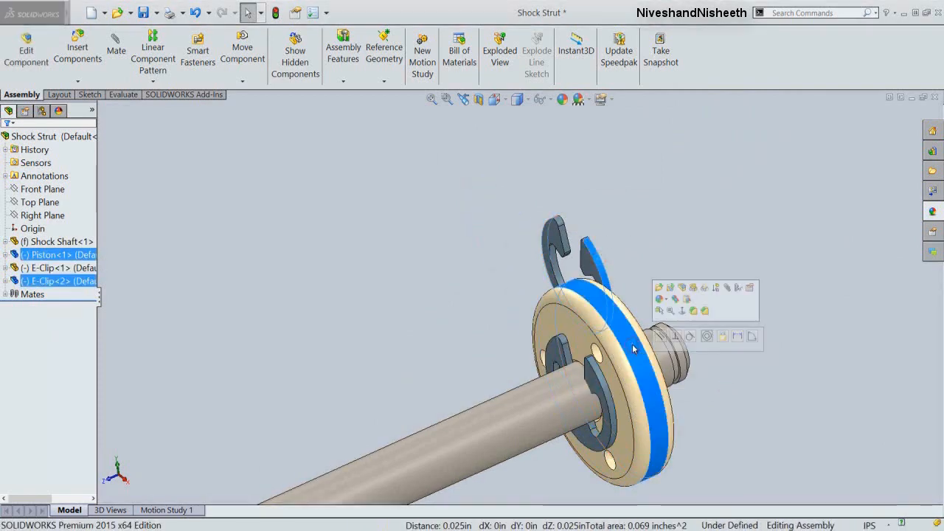
pyautogui.click(708, 337)
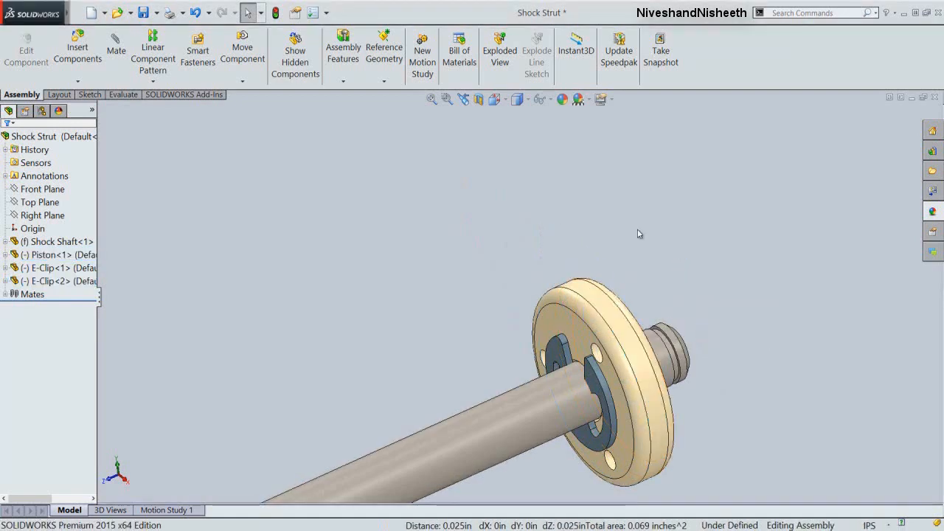
# Step: Mate the piston's face on the grooved-end side coincident with the side wall of the shaft's end groove, and save the assembly
pyautogui.click(503, 103)
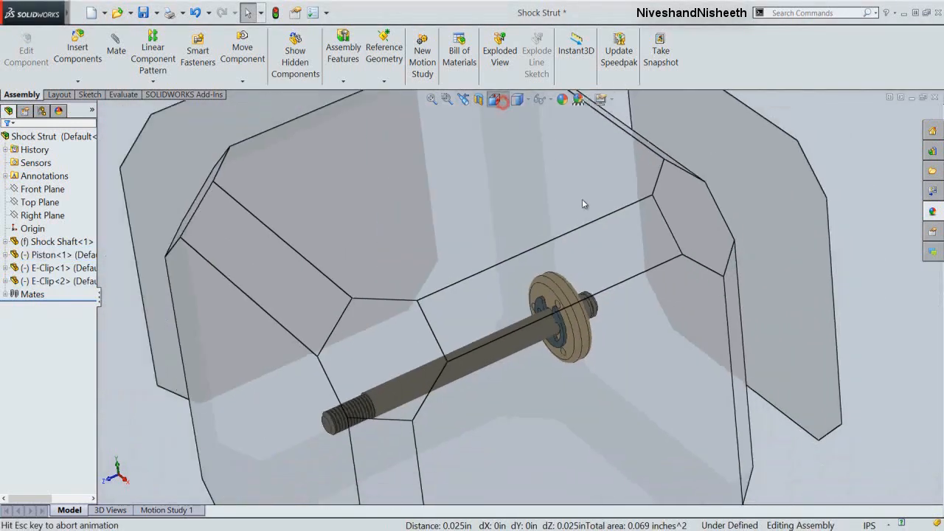
pyautogui.click(604, 251)
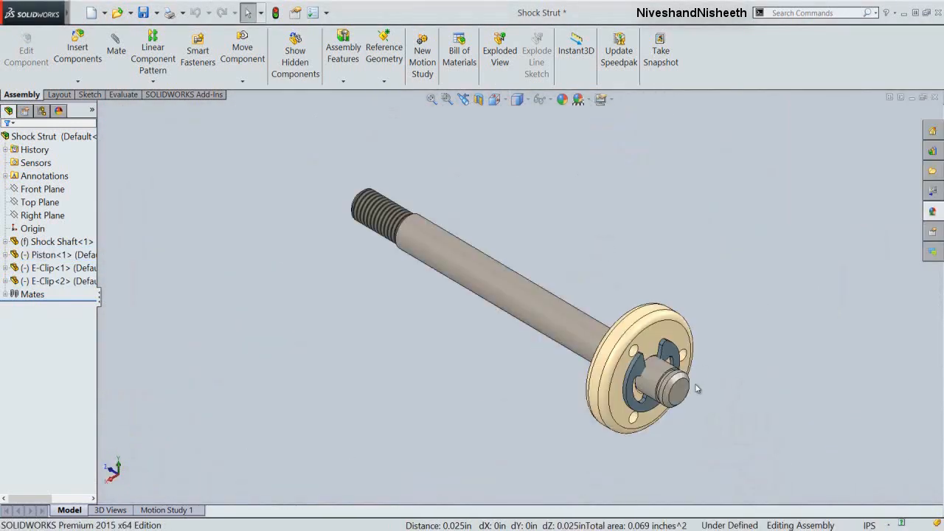
pyautogui.scroll(-2, 698, 388)
pyautogui.scroll(-2, 664, 361)
pyautogui.scroll(-2, 654, 353)
pyautogui.click(738, 301)
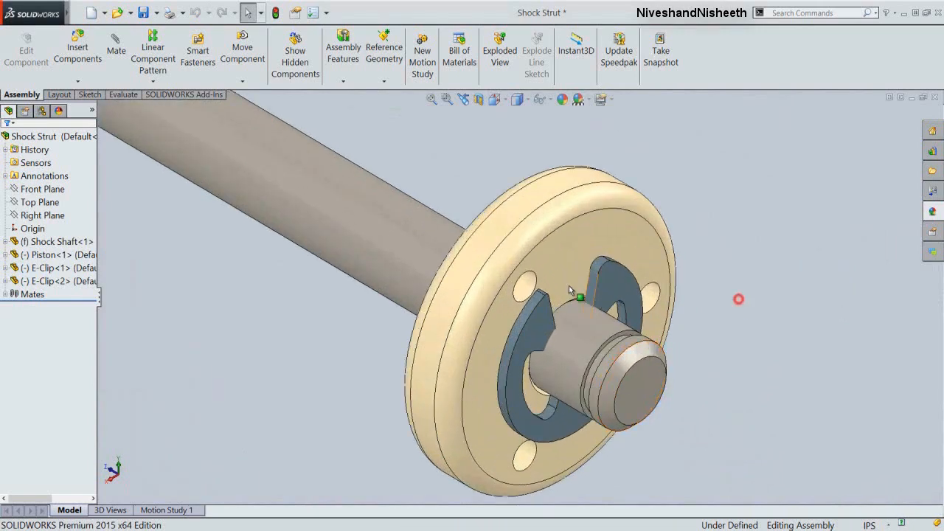
pyautogui.moveTo(554, 282); pyautogui.dragTo(535, 263)
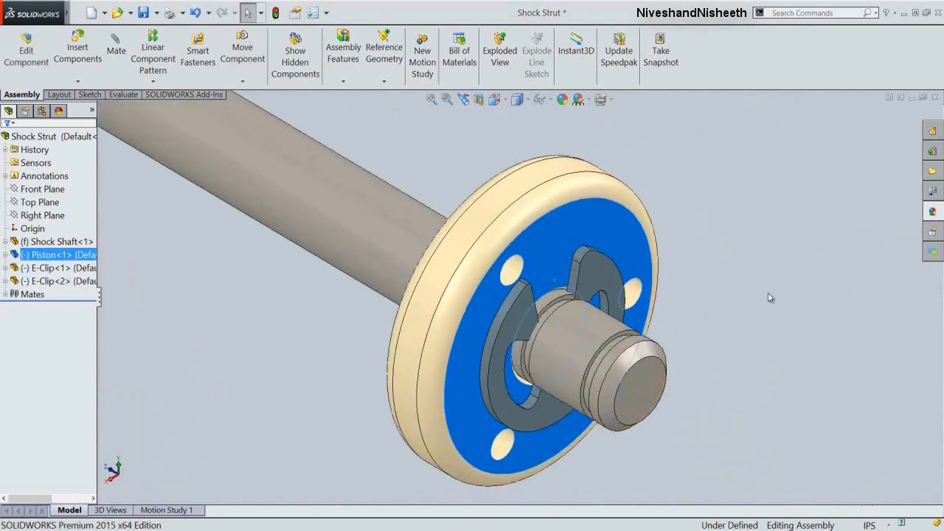
pyautogui.click(768, 293)
pyautogui.click(564, 257)
pyautogui.scroll(-2, 569, 296)
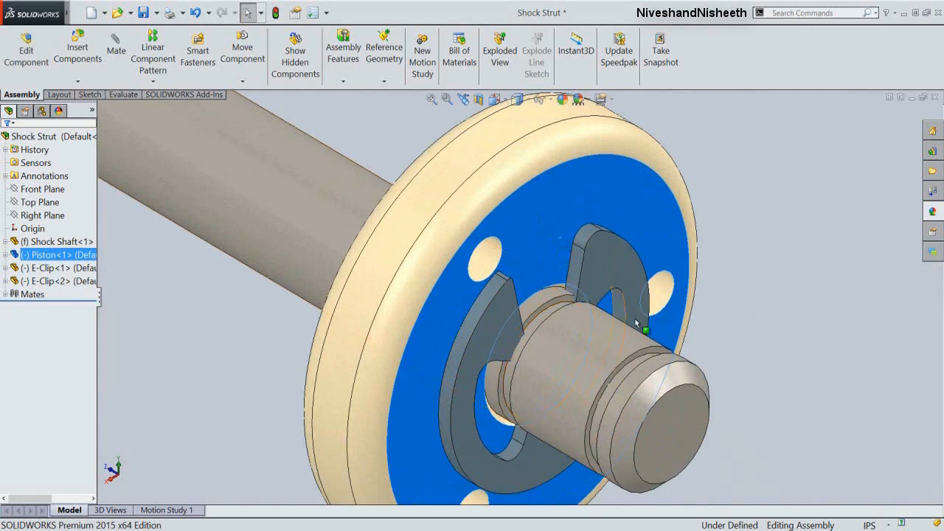
pyautogui.keyDown('ctrl'); pyautogui.click(654, 356); pyautogui.keyUp('ctrl')
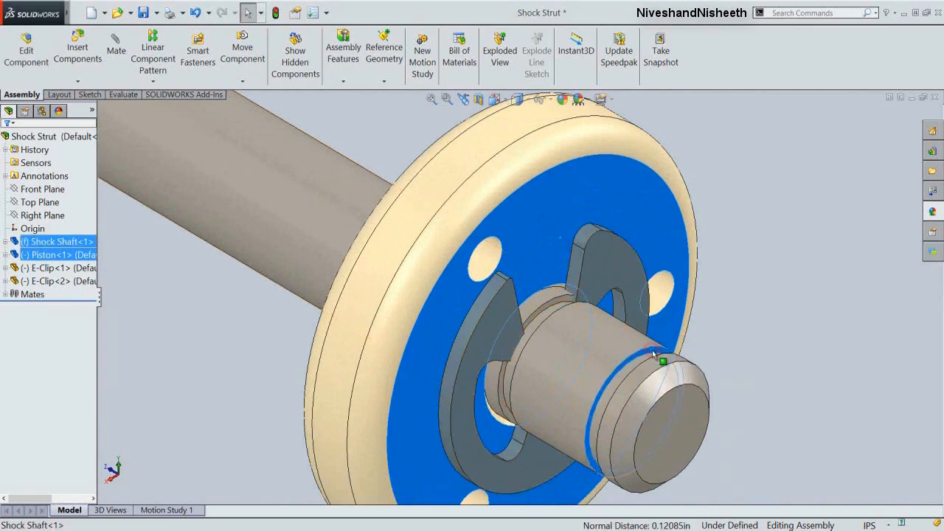
pyautogui.click(679, 343)
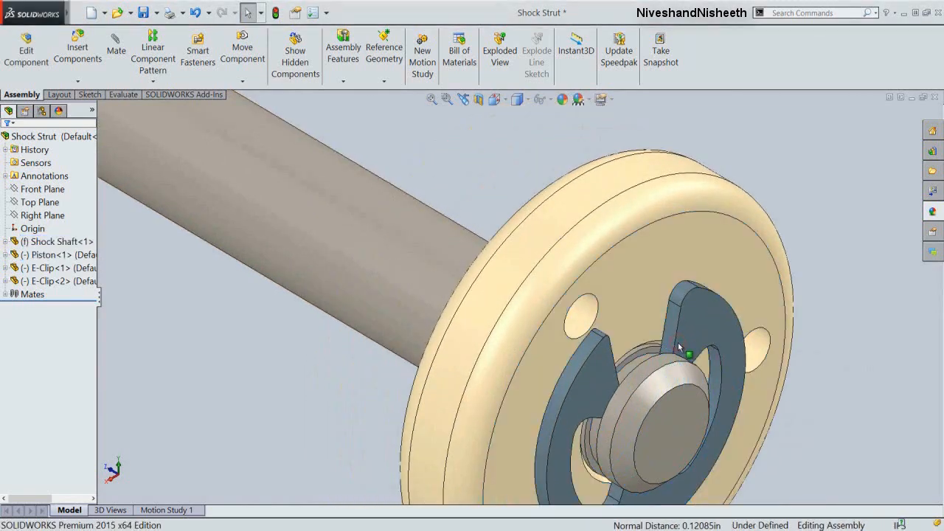
pyautogui.click(431, 98)
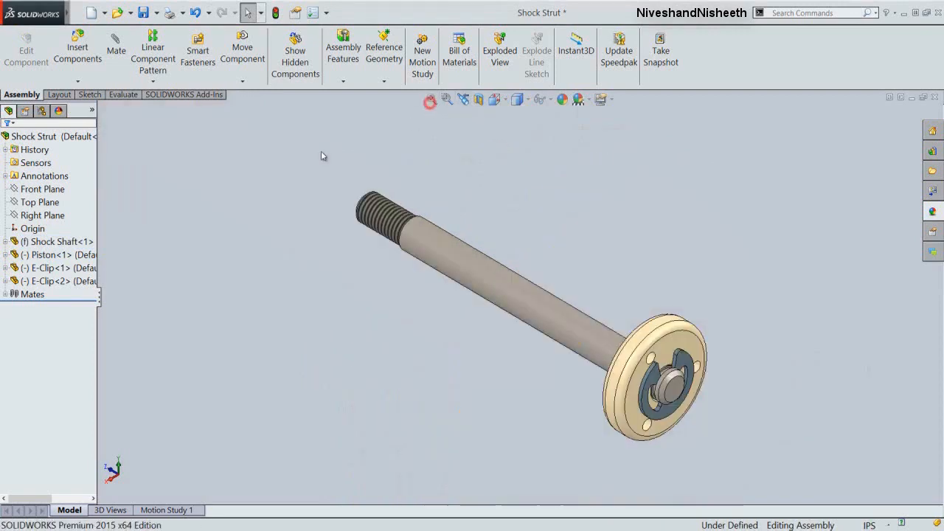
pyautogui.click(227, 231)
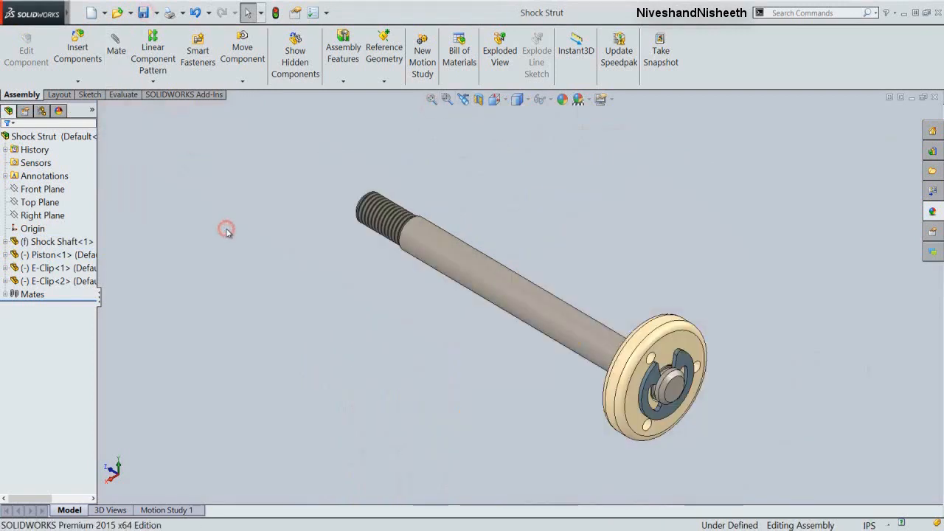
# Step: Insert the Ball End assembly from the Suspension folder, rebuilding it on opening, and place it beside the shaft's threaded end
pyautogui.click(87, 47)
pyautogui.click(67, 422)
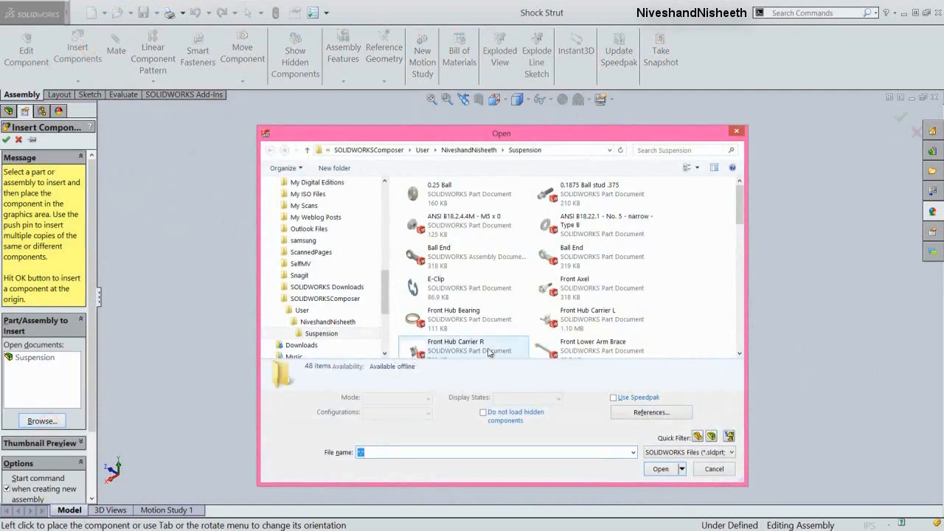
pyautogui.doubleClick(471, 258)
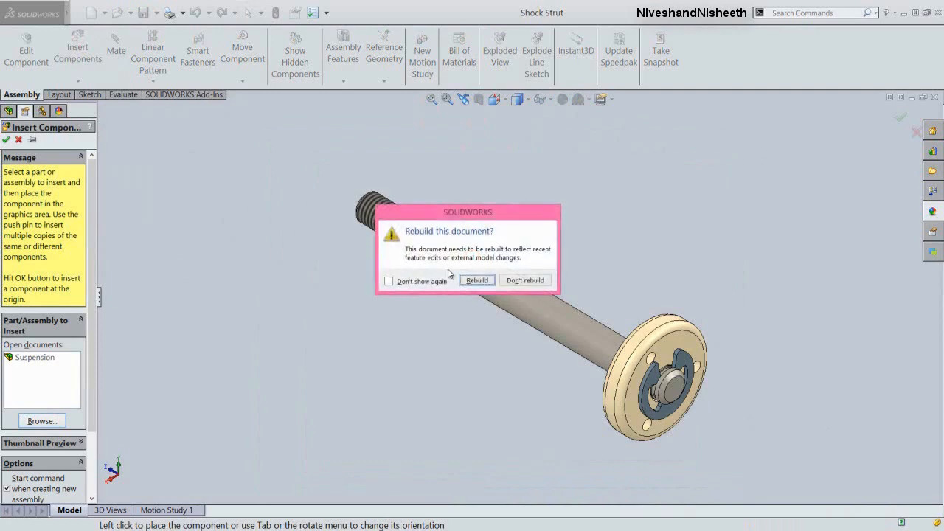
pyautogui.click(469, 284)
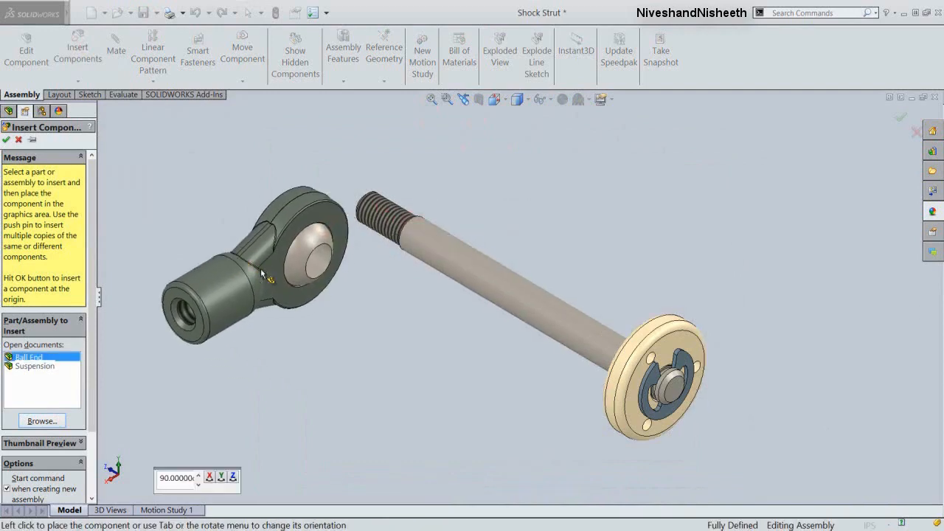
pyautogui.click(331, 374)
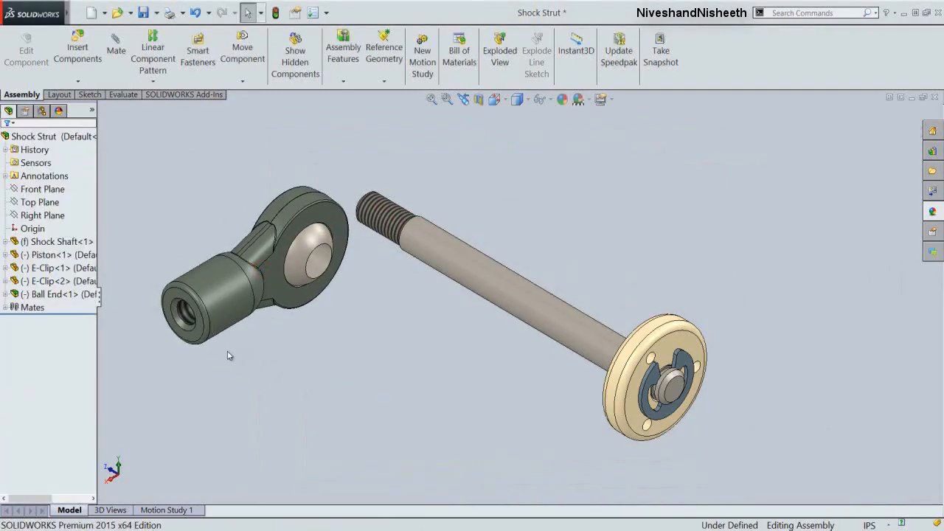
# Step: Mate the Ball End's flat socket face coincident with the shaft's annular shoulder behind the thread
pyautogui.scroll(-3, 221, 346)
pyautogui.click(214, 288)
pyautogui.scroll(1, 390, 320)
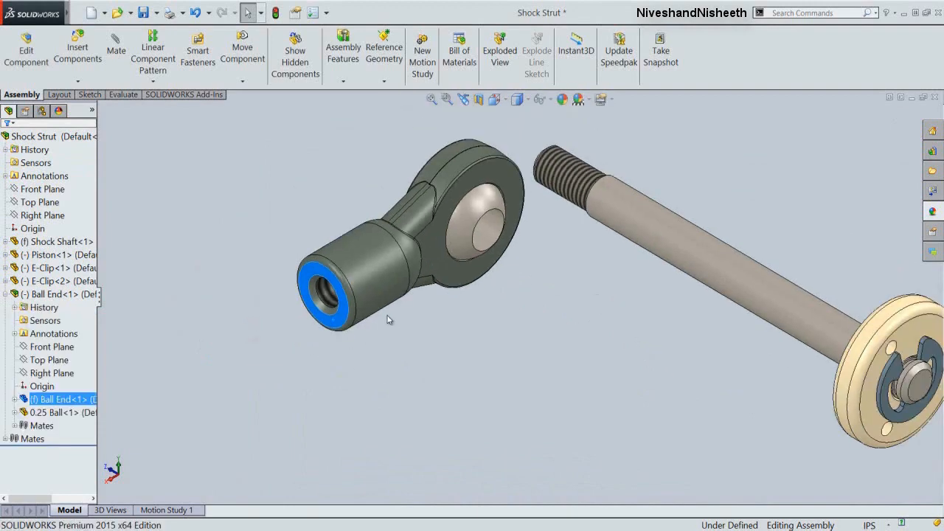
pyautogui.moveTo(389, 320); pyautogui.dragTo(489, 354, button='middle')
pyautogui.scroll(-5, 438, 214)
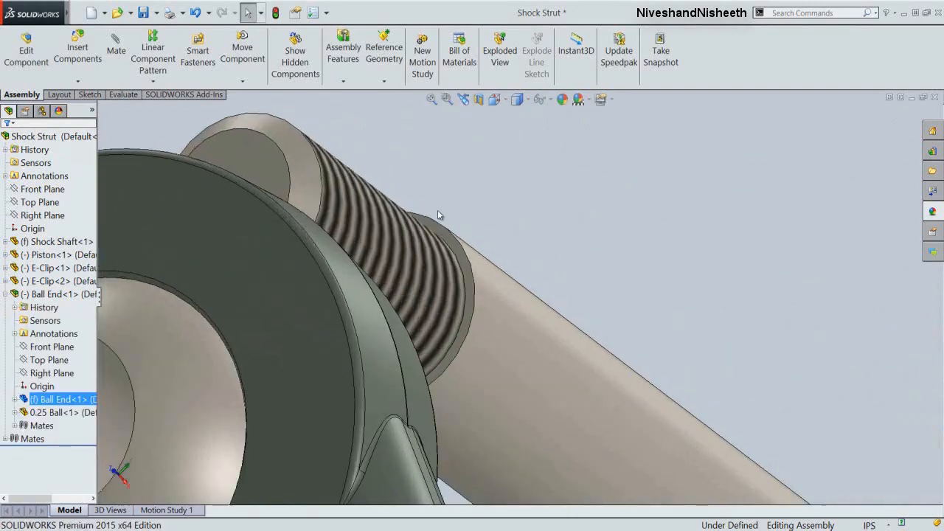
pyautogui.click(468, 259)
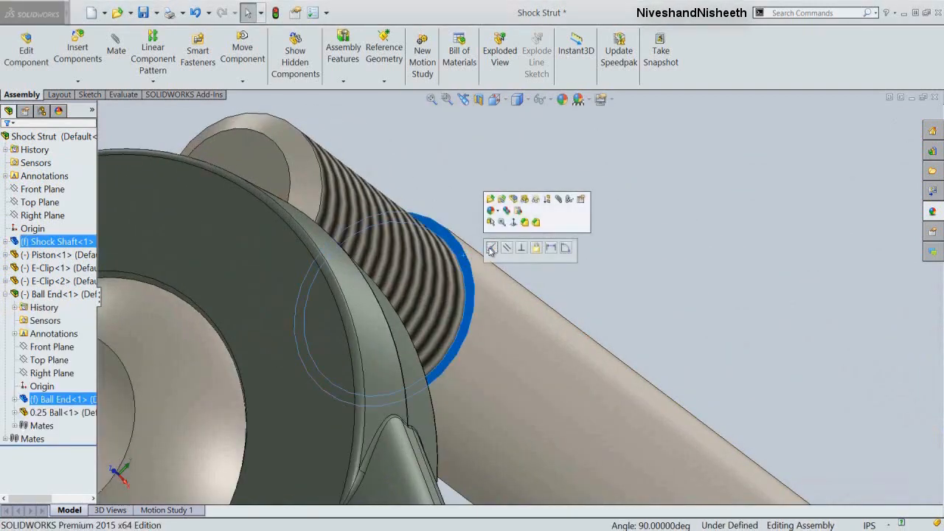
pyautogui.click(491, 248)
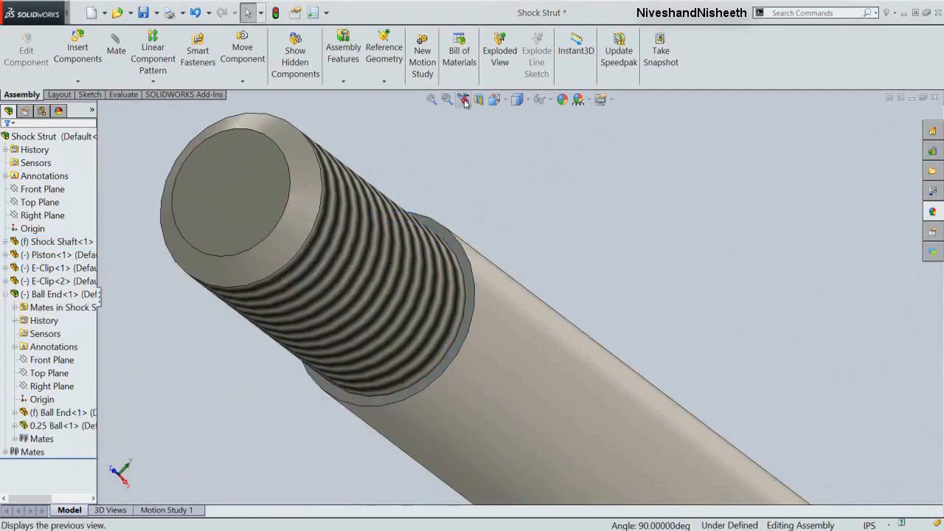
# Step: Mate the Ball End's outer cylindrical sleeve concentric with the cylindrical body of the Shock Shaft
pyautogui.click(464, 100)
pyautogui.click(374, 326)
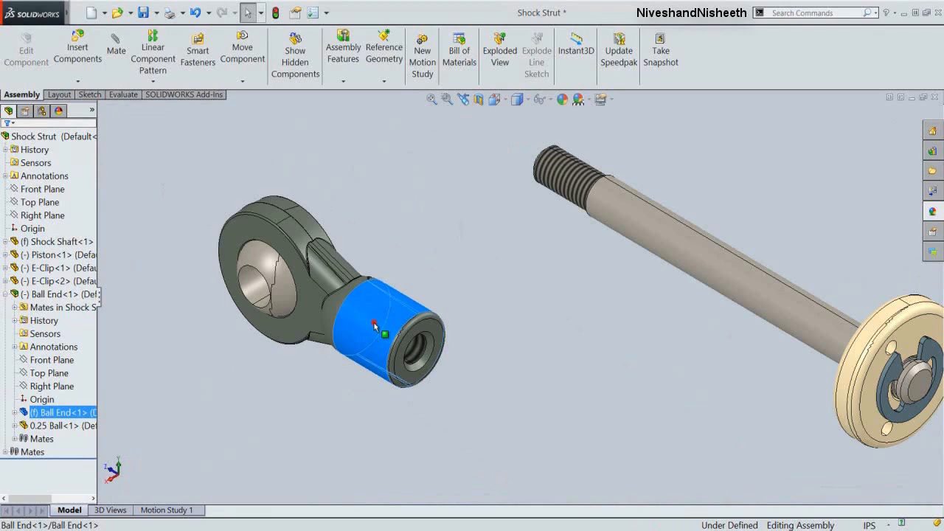
pyautogui.keyDown('ctrl'); pyautogui.click(655, 237); pyautogui.keyUp('ctrl')
pyautogui.click(728, 229)
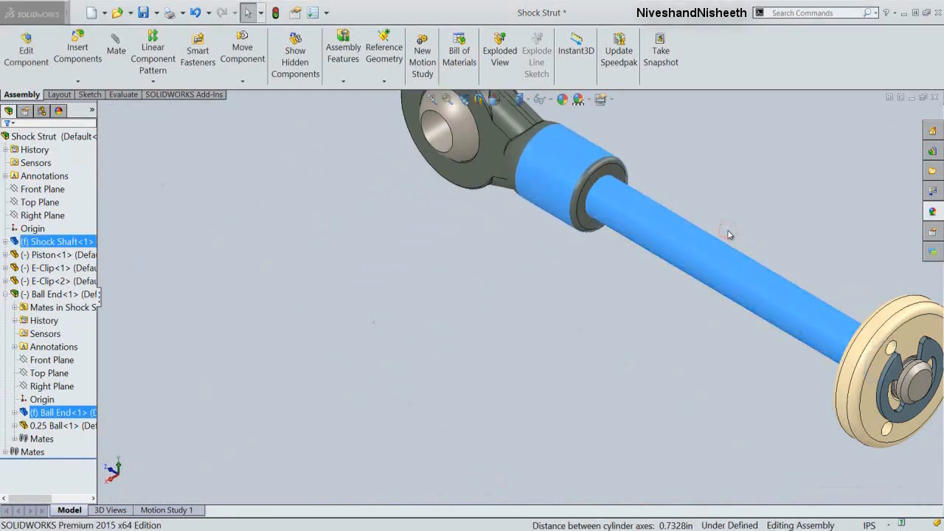
pyautogui.click(495, 99)
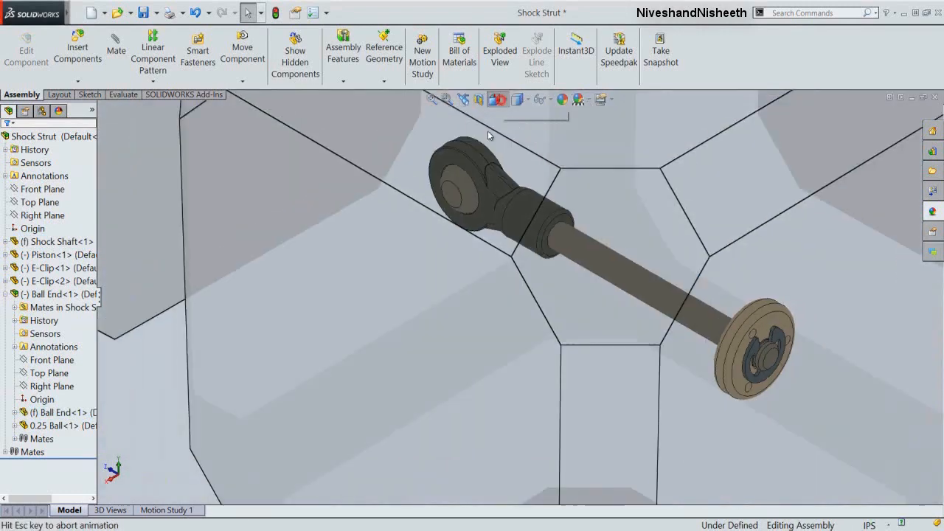
pyautogui.click(415, 237)
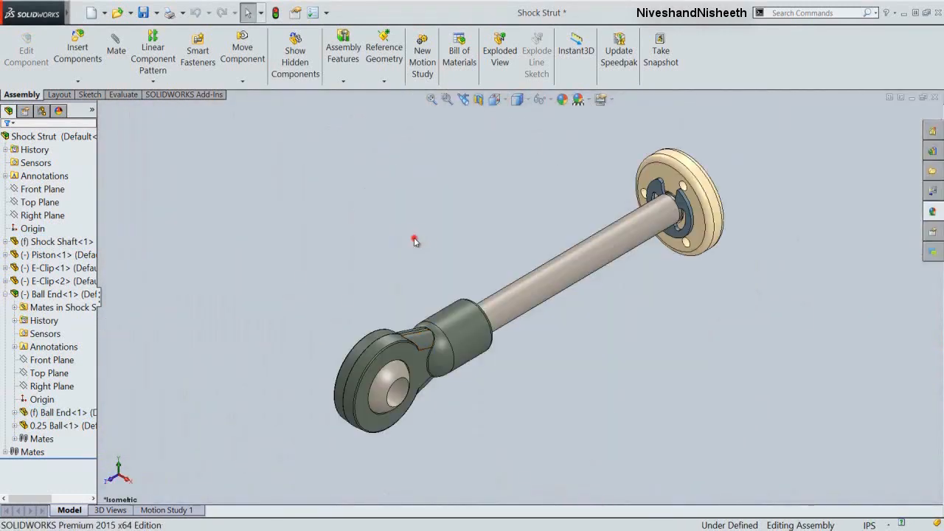
# Step: Insert the Spring Cup part from the Suspension folder and place it beside the shaft
pyautogui.click(77, 50)
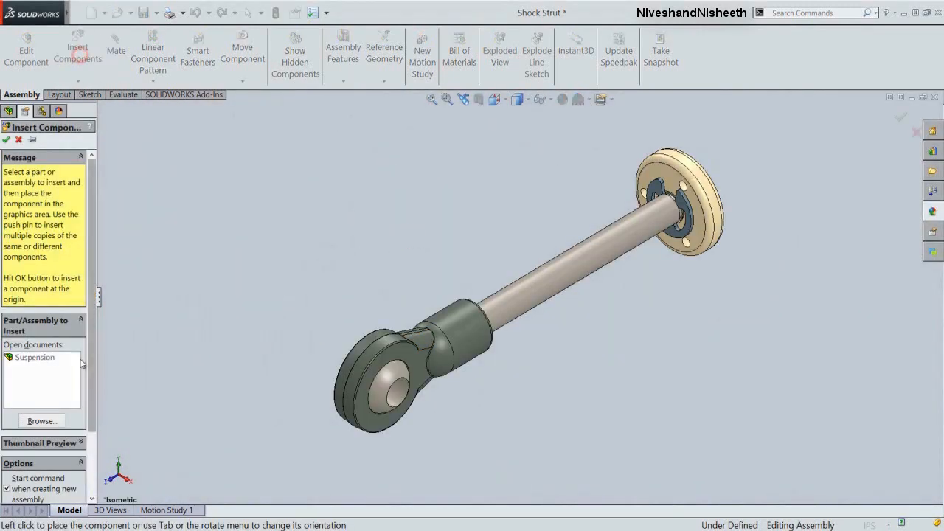
pyautogui.click(41, 420)
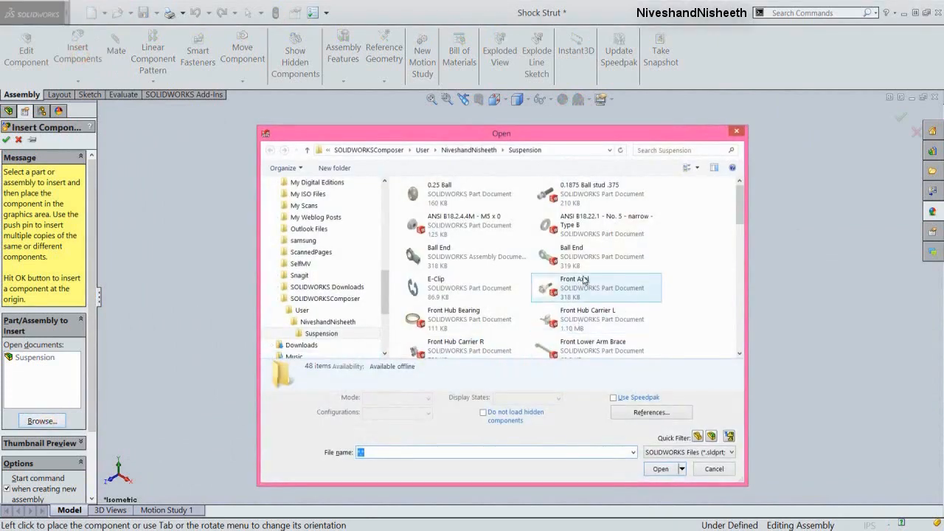
pyautogui.click(595, 228)
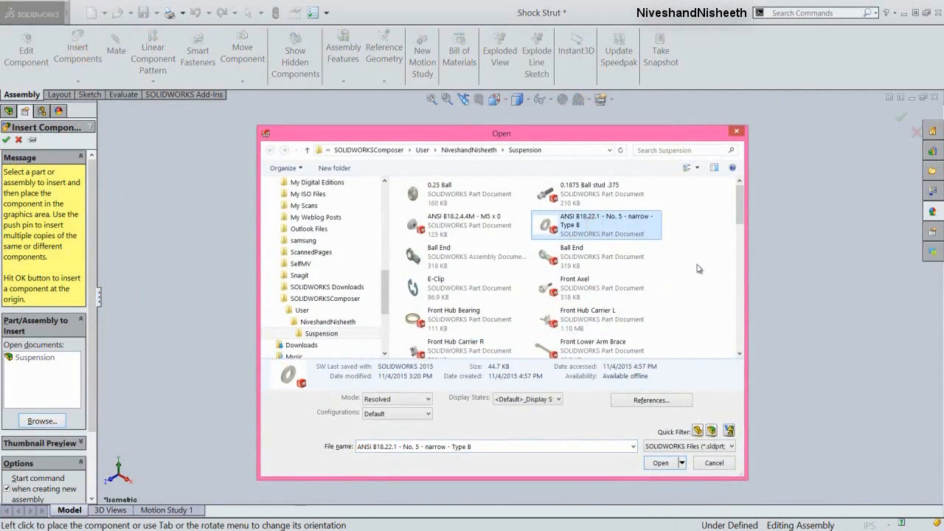
pyautogui.press('s')
pyautogui.press('s')
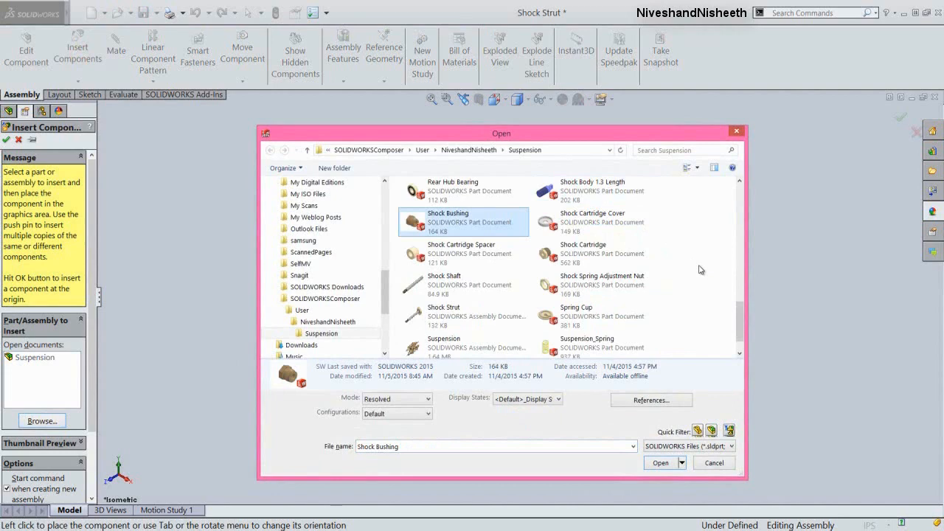
pyautogui.click(600, 315)
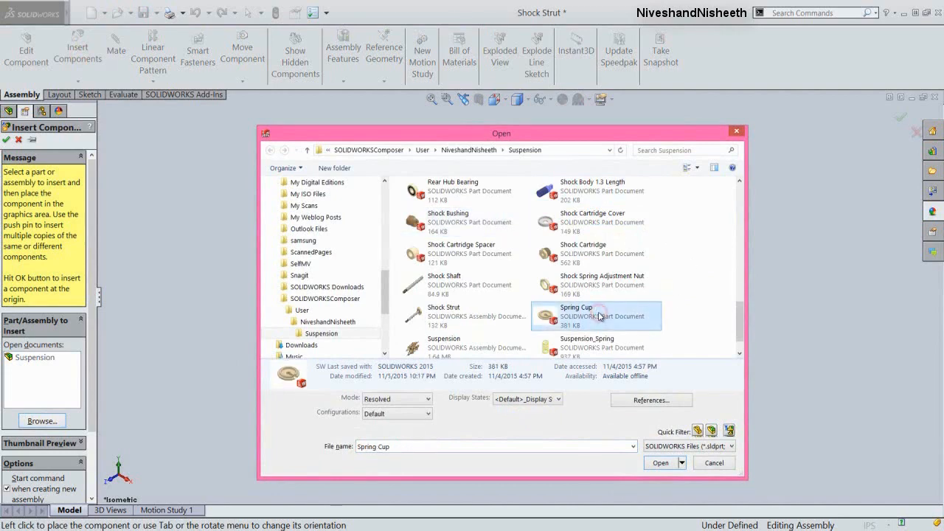
pyautogui.click(672, 464)
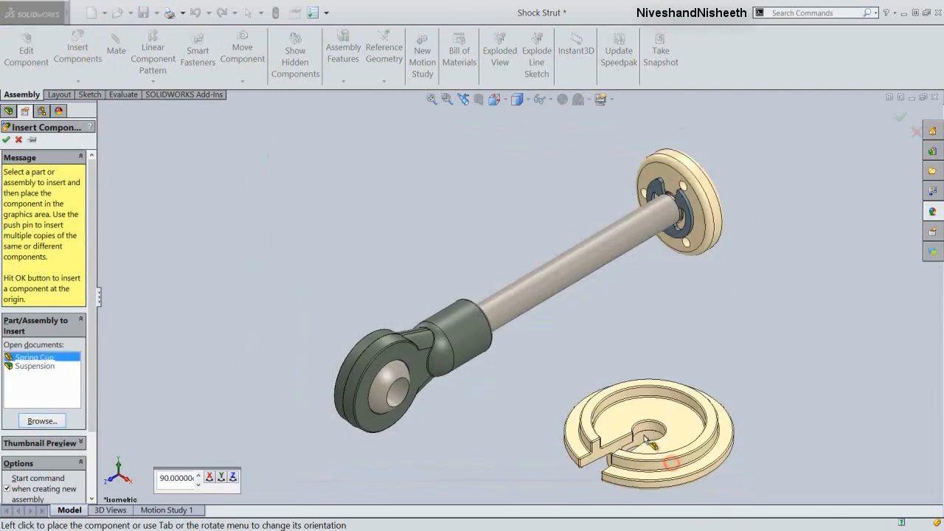
pyautogui.click(528, 445)
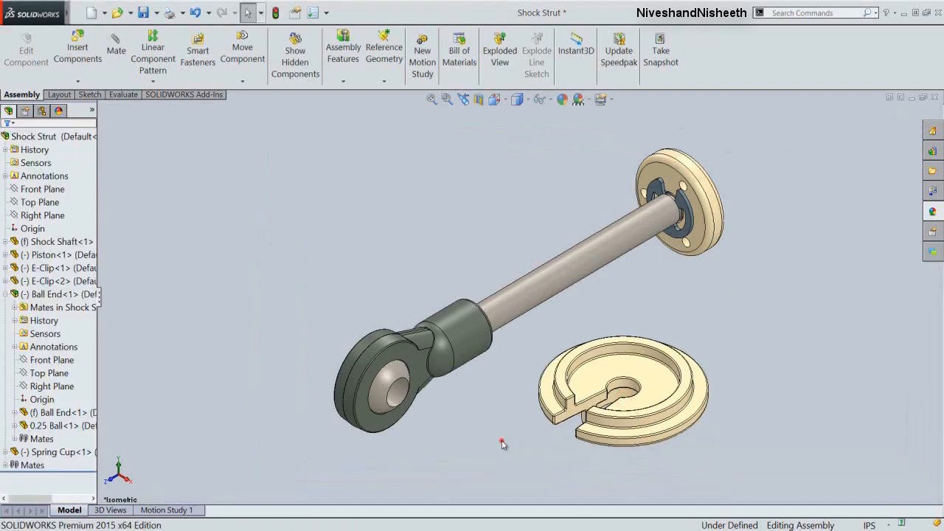
# Step: Mate the recessed annular face inside the Spring Cup's hub coincident with the Ball End's flat socket face
pyautogui.moveTo(574, 474); pyautogui.dragTo(546, 287, button='middle')
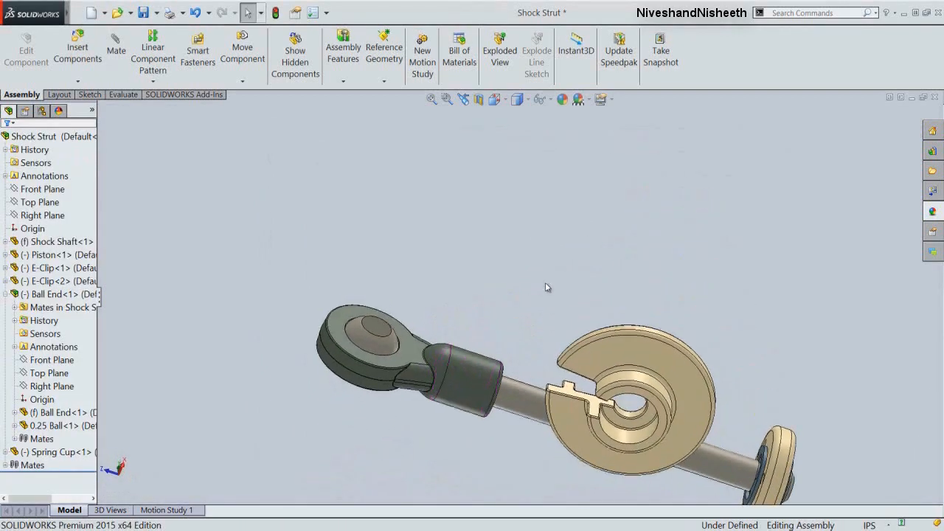
pyautogui.scroll(-3, 629, 454)
pyautogui.click(624, 407)
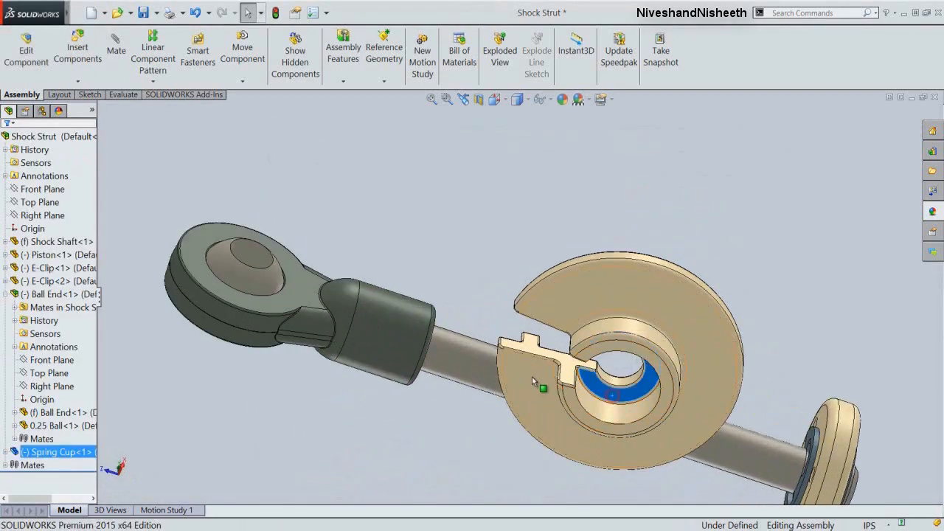
pyautogui.moveTo(534, 385); pyautogui.dragTo(490, 400, button='middle')
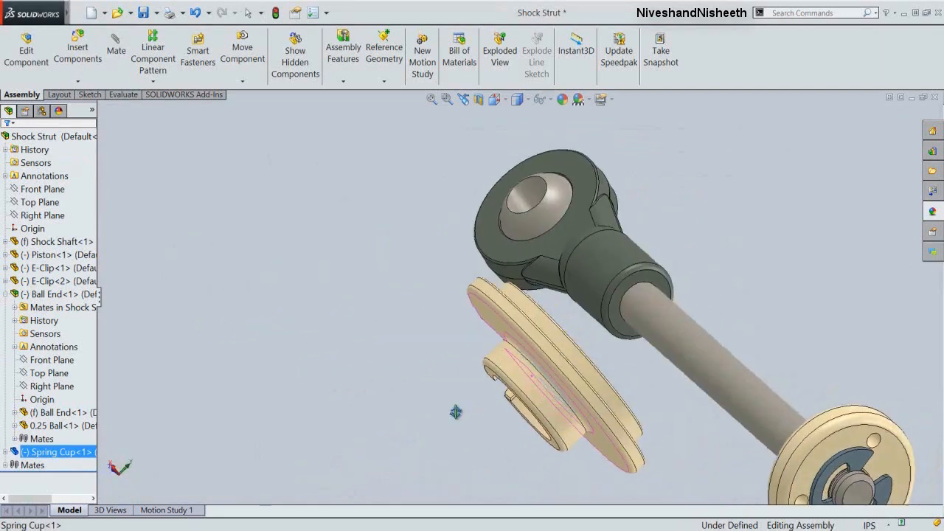
pyautogui.keyDown('ctrl'); pyautogui.click(654, 283); pyautogui.keyUp('ctrl')
pyautogui.click(679, 272)
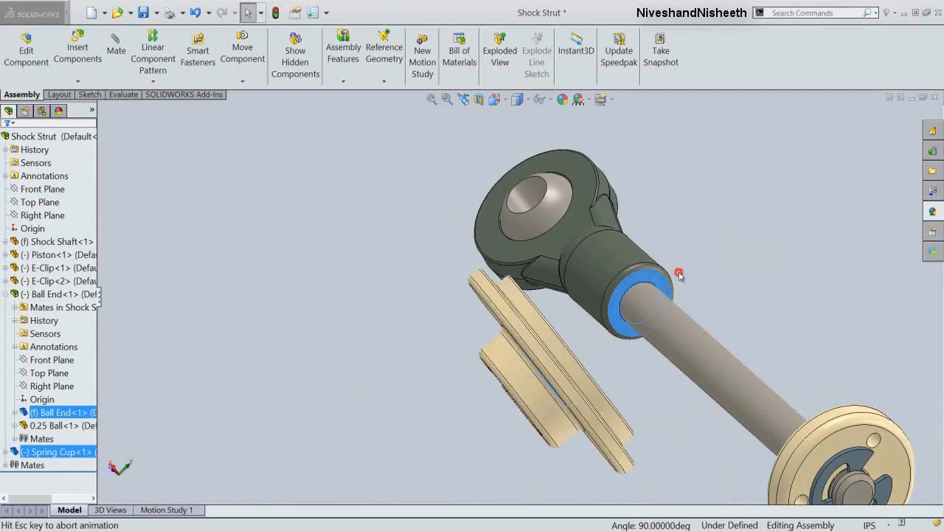
# Step: Mate the Spring Cup's central bore concentric with the cylindrical body of the Shock Shaft
pyautogui.scroll(-3, 499, 328)
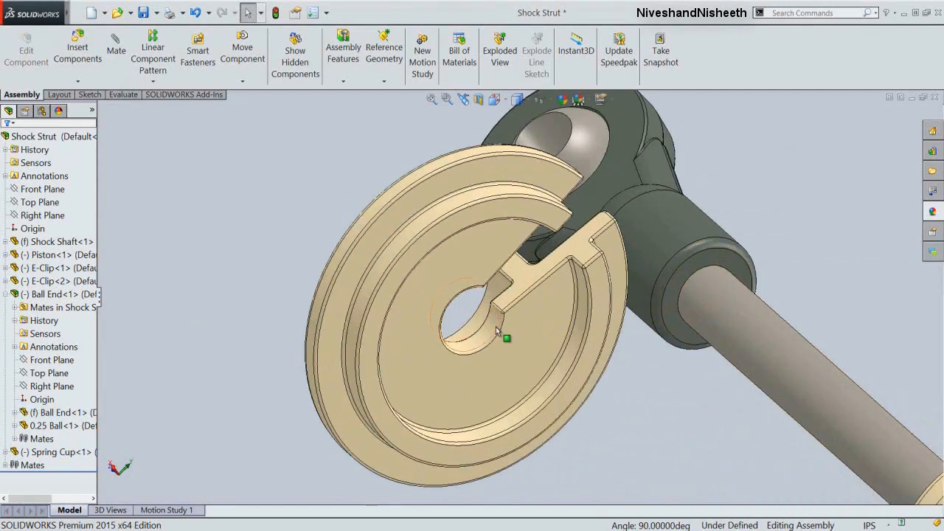
pyautogui.click(491, 333)
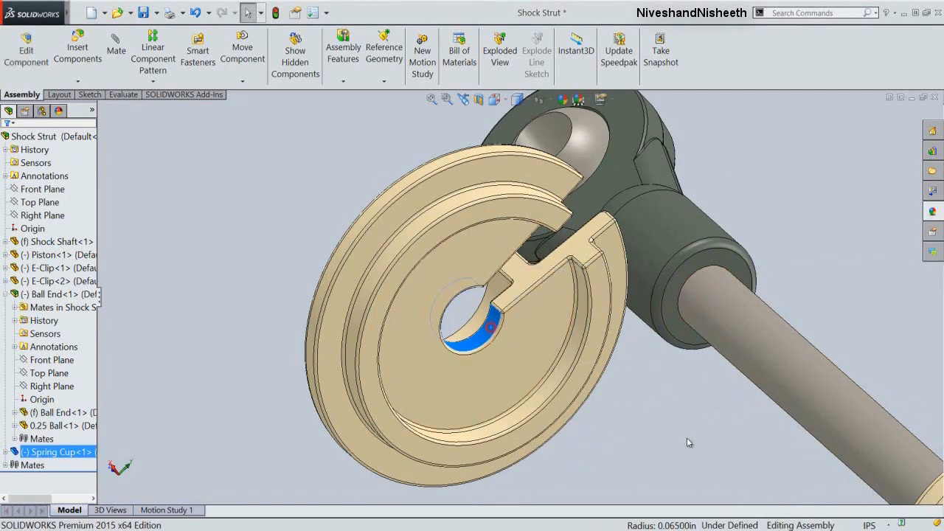
pyautogui.keyDown('ctrl'); pyautogui.click(782, 370); pyautogui.keyUp('ctrl')
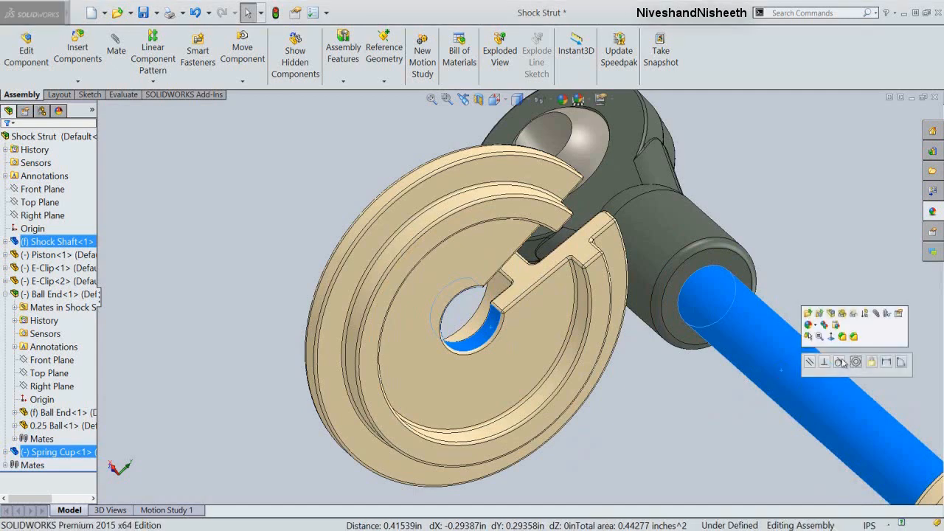
pyautogui.click(855, 363)
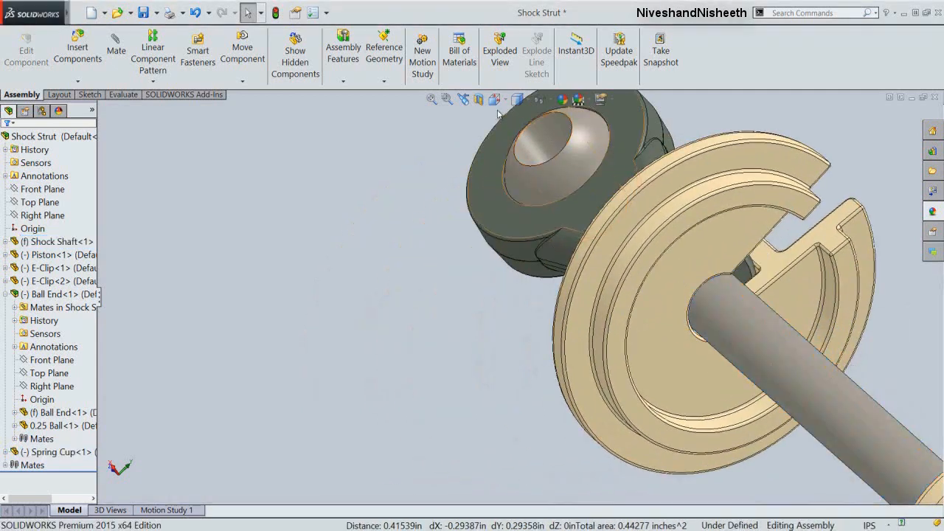
# Step: Rebuild the Shock Strut assembly, save it with the modified Ball End, and collapse the feature tree
pyautogui.click(465, 100)
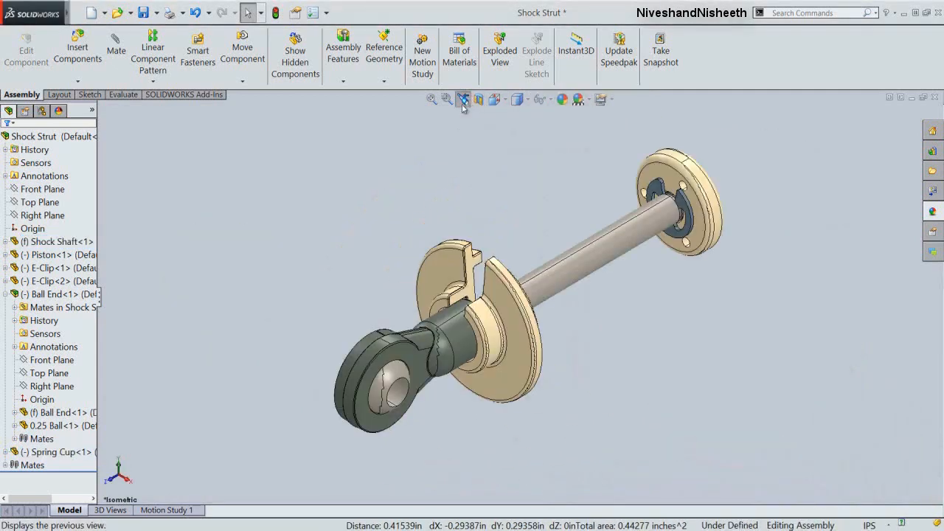
pyautogui.click(275, 13)
pyautogui.click(144, 13)
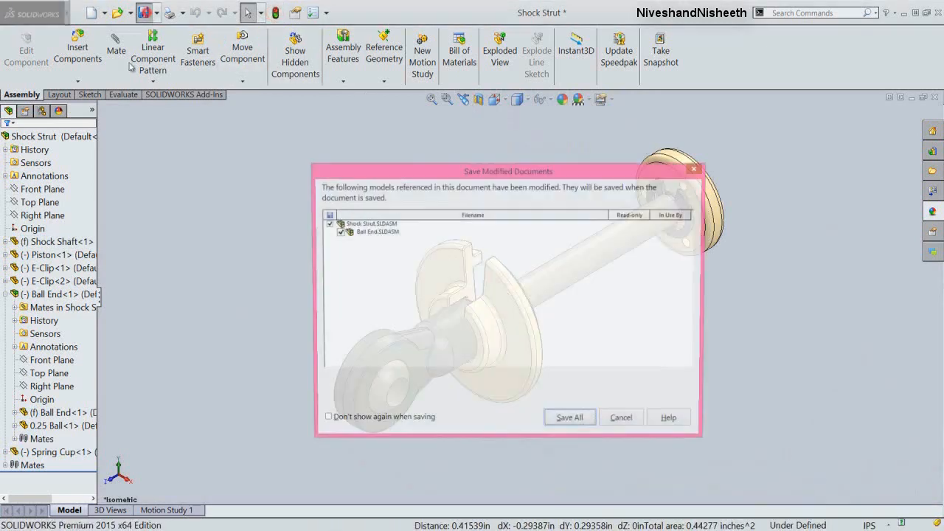
pyautogui.click(588, 417)
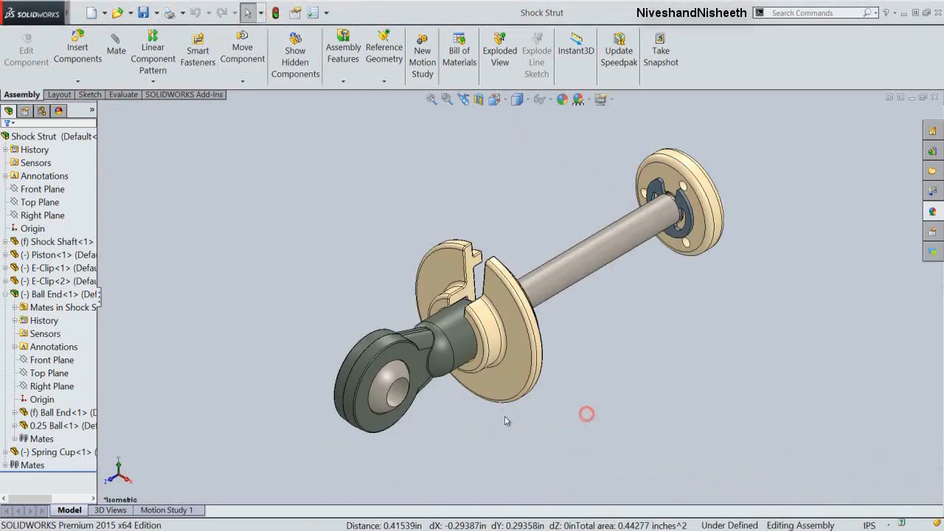
pyautogui.rightClick(90, 194)
pyautogui.click(108, 205)
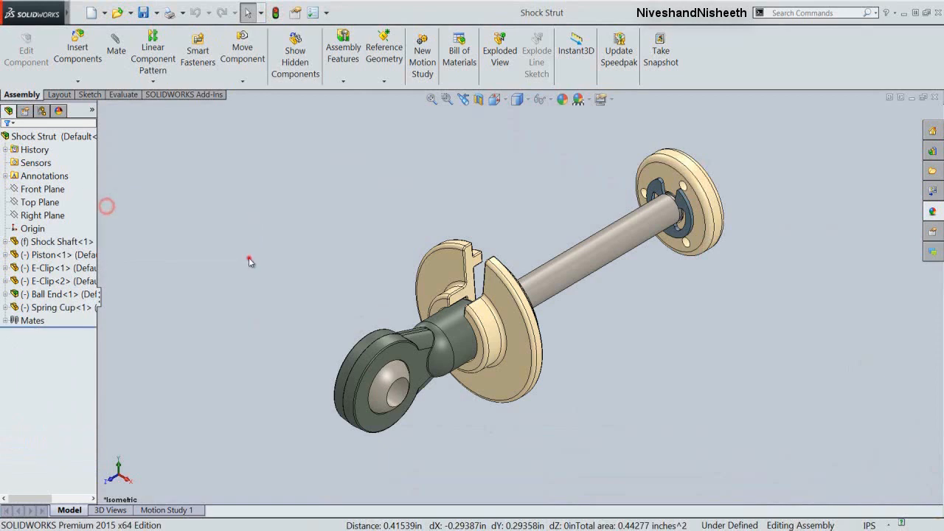
pyautogui.click(248, 258)
pyautogui.press('f')
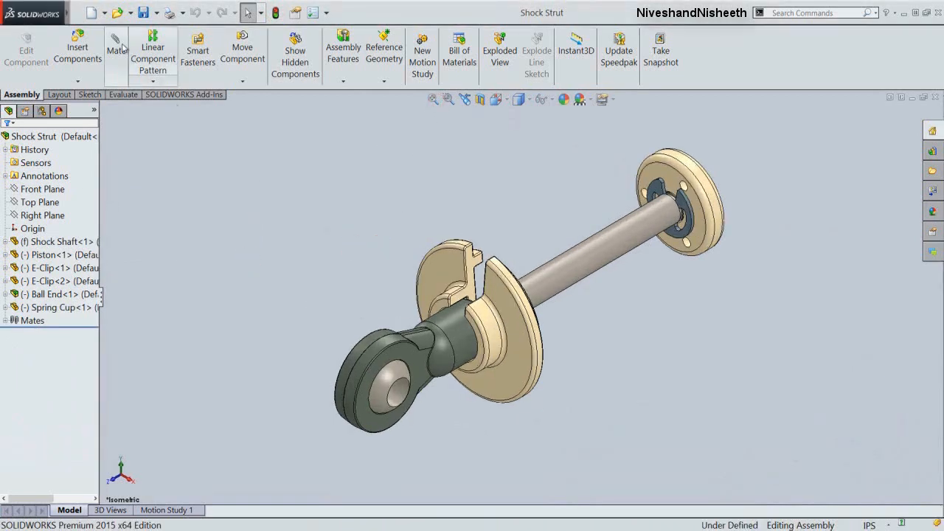
# Step: Create a new assembly from the custom assembly template and turn on the display of origins
pyautogui.click(91, 13)
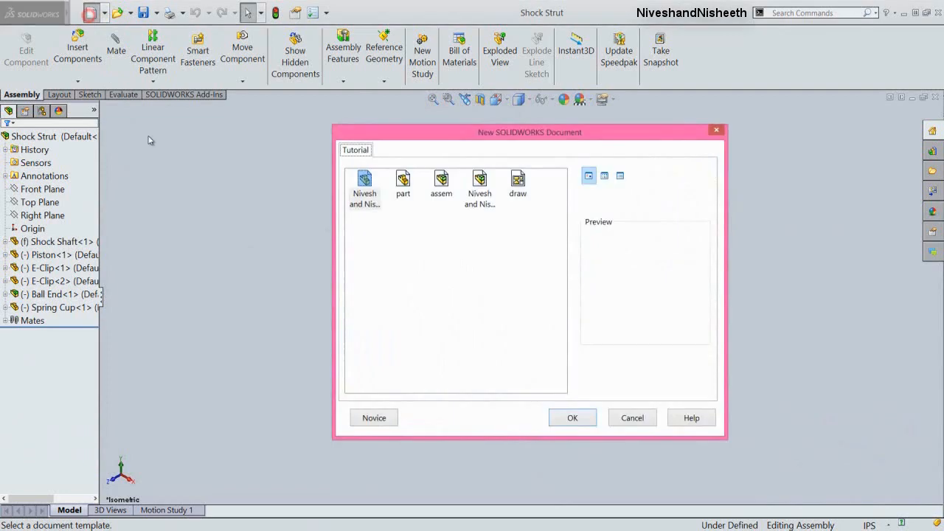
pyautogui.doubleClick(481, 185)
pyautogui.click(546, 98)
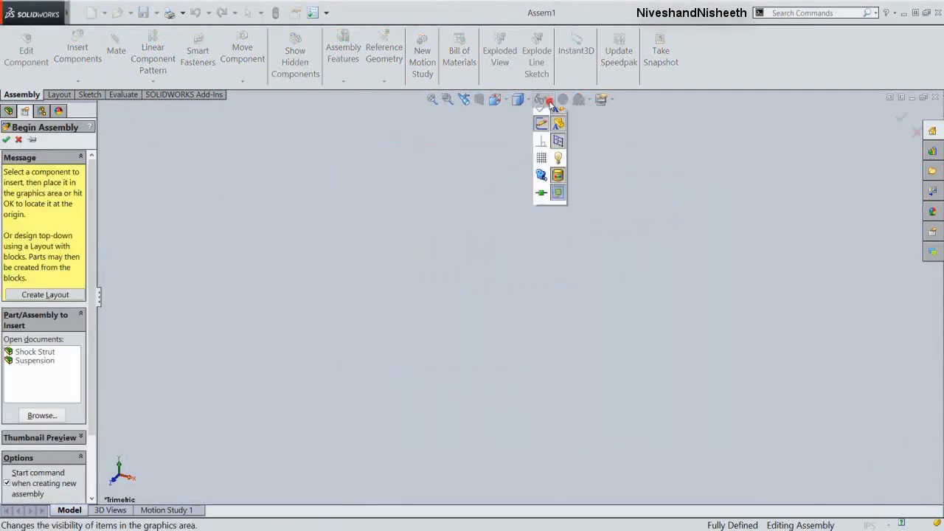
pyautogui.click(436, 199)
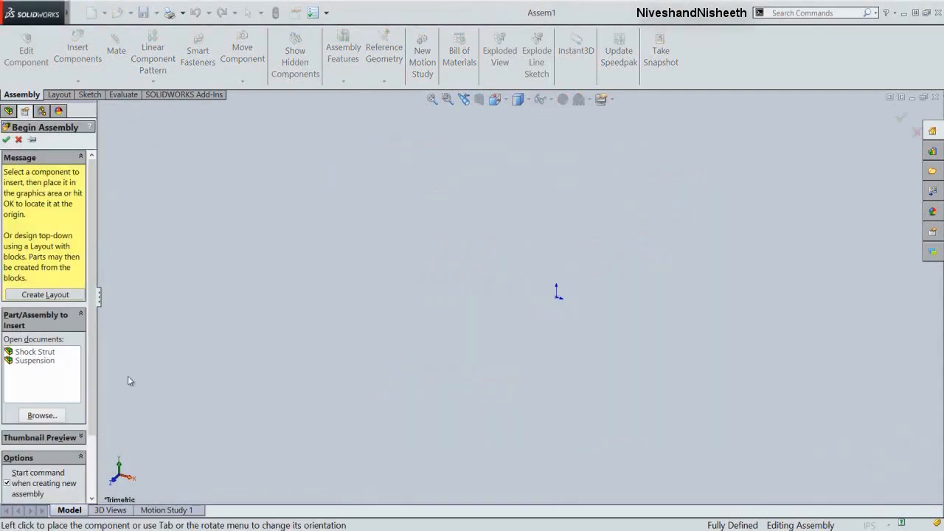
# Step: Insert the Shock Cartridge part from the Suspension folder and place it on the assembly origin
pyautogui.click(42, 417)
pyautogui.click(563, 171)
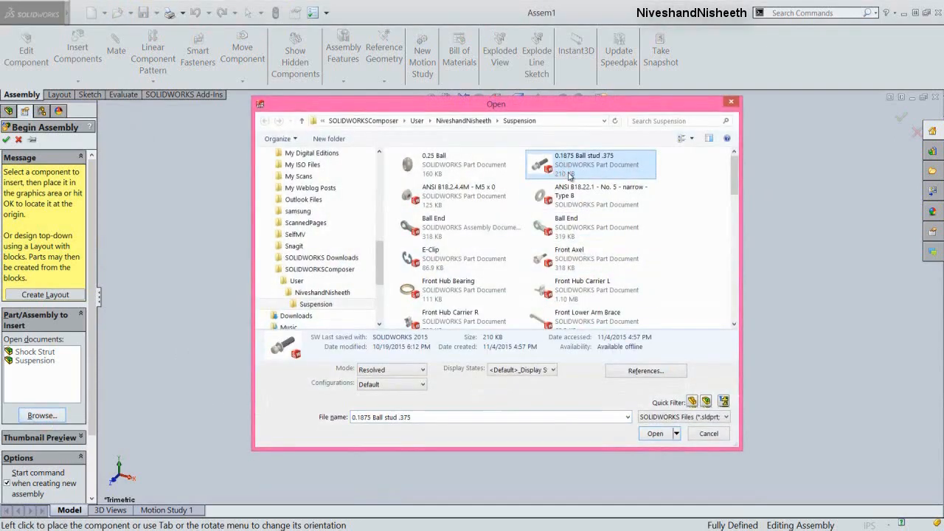
pyautogui.press('s')
pyautogui.press('s')
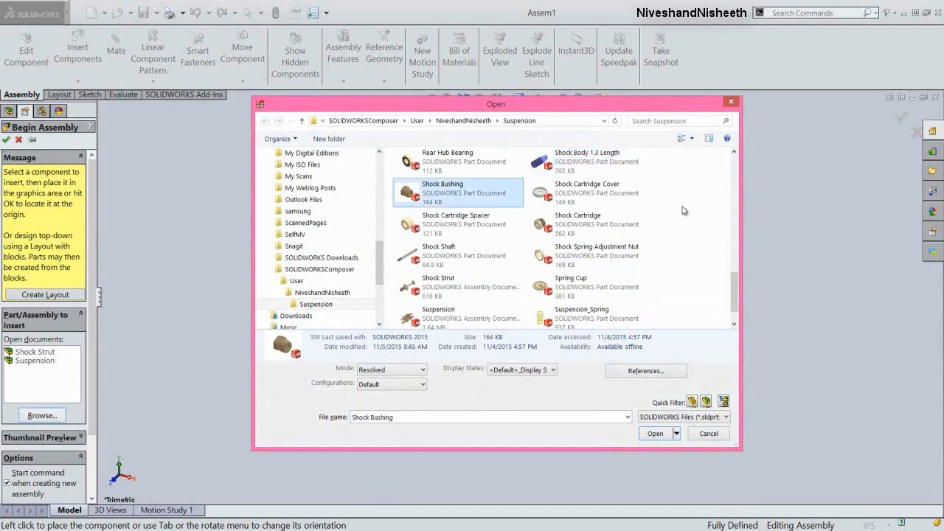
pyautogui.press('s')
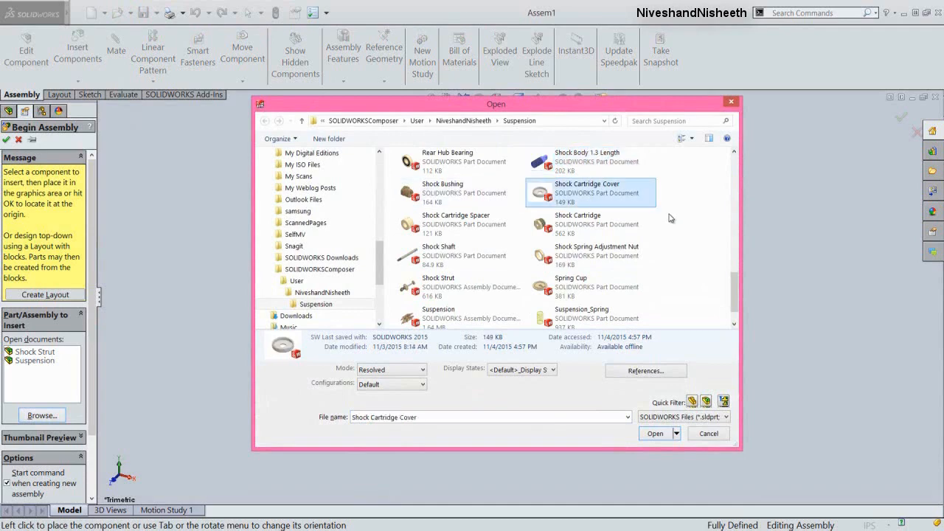
pyautogui.click(610, 219)
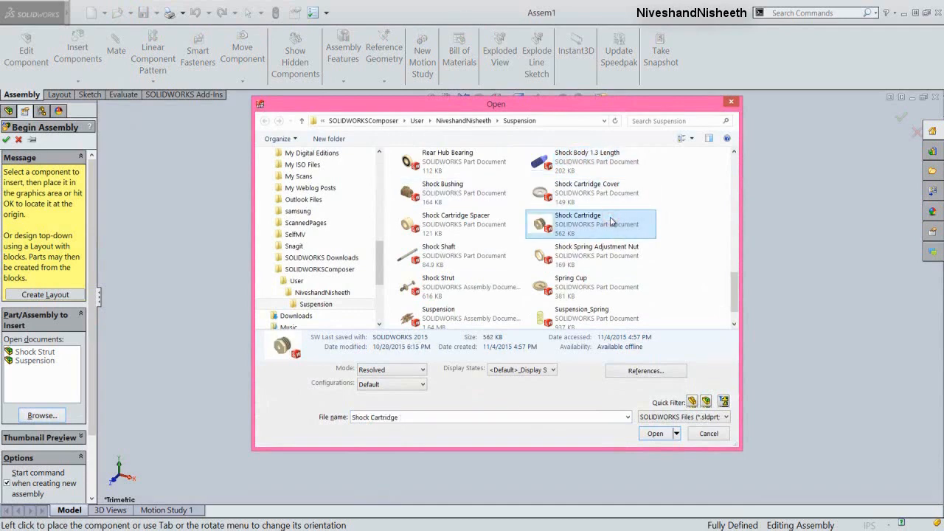
pyautogui.click(656, 433)
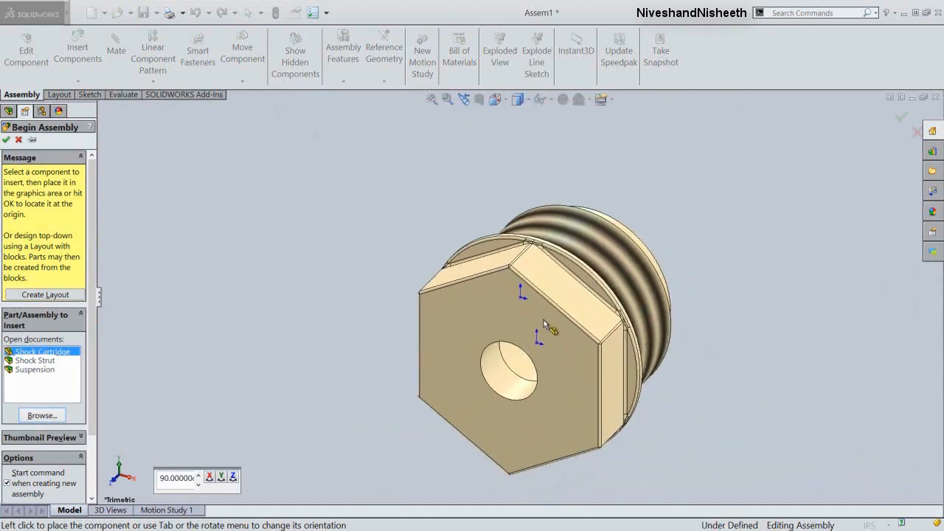
pyautogui.click(522, 296)
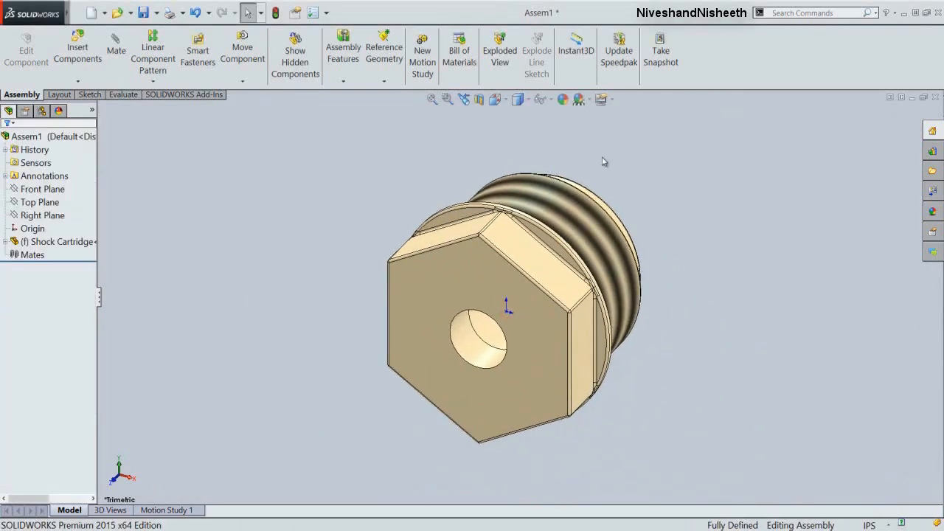
# Step: Hide the origin and orient the view on the threaded, open-bore end of the Shock Cartridge
pyautogui.click(544, 100)
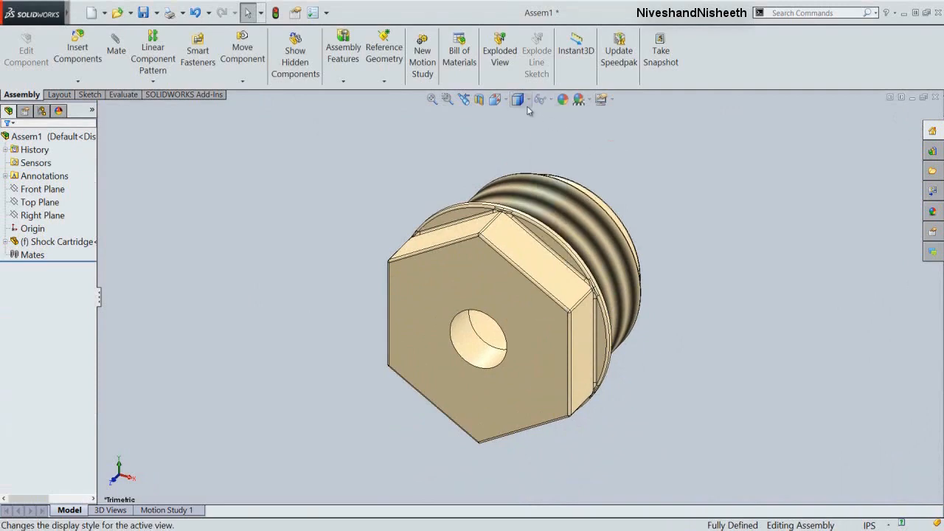
pyautogui.click(494, 99)
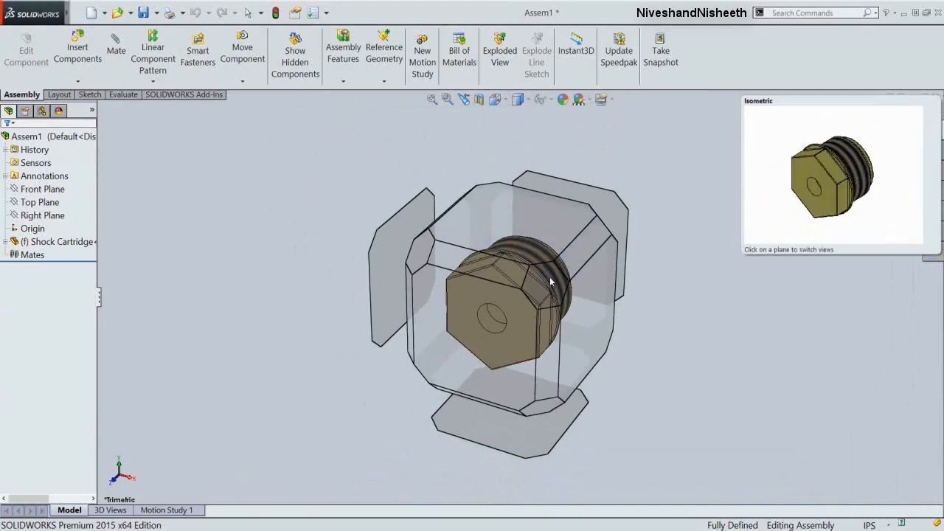
pyautogui.click(549, 272)
pyautogui.click(494, 99)
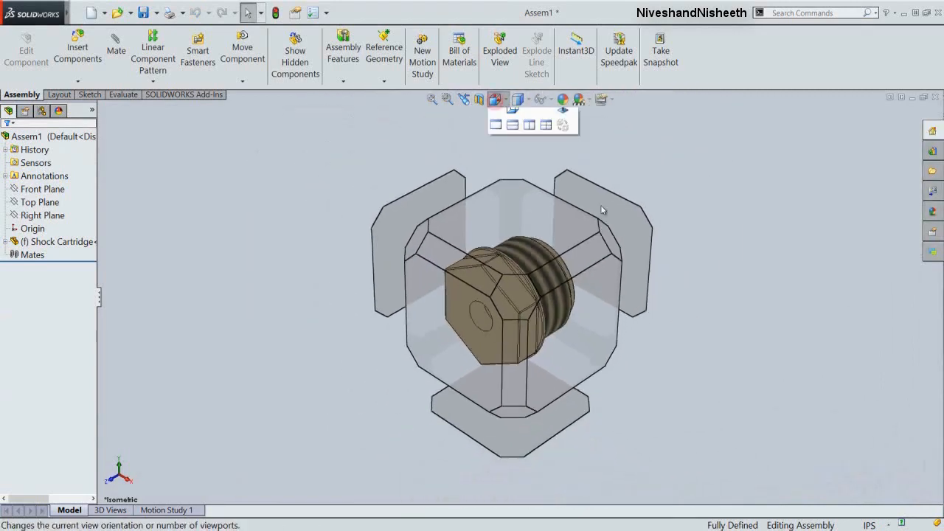
pyautogui.click(608, 237)
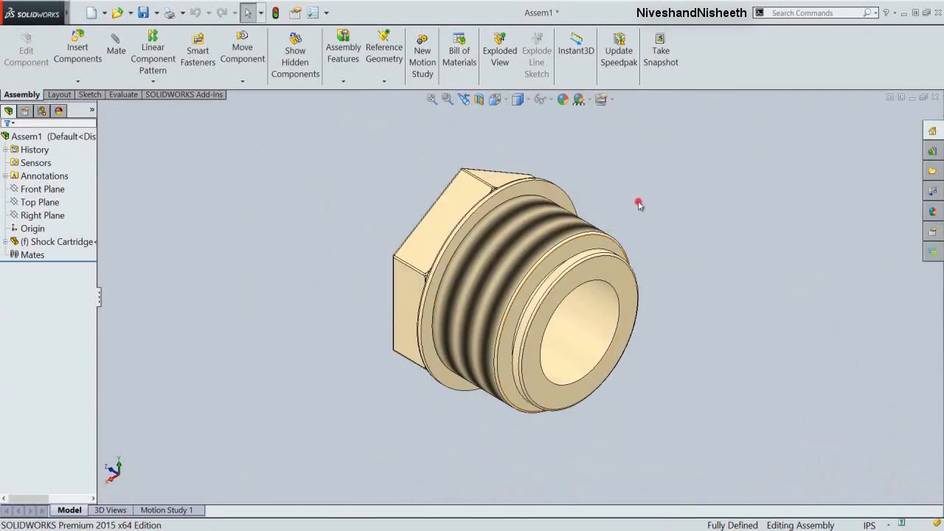
# Step: Save the new assembly as Shock Cartridge in the Suspension folder
pyautogui.click(143, 13)
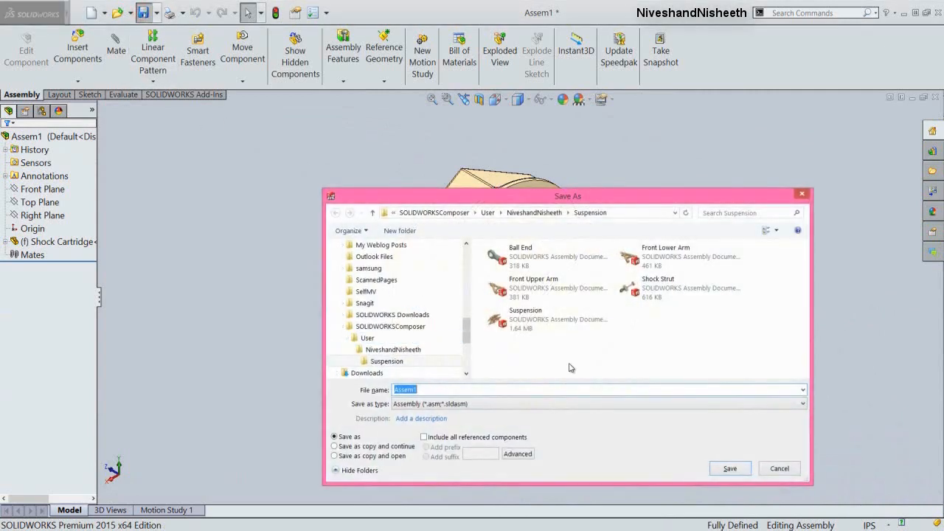
pyautogui.write('Shock ')
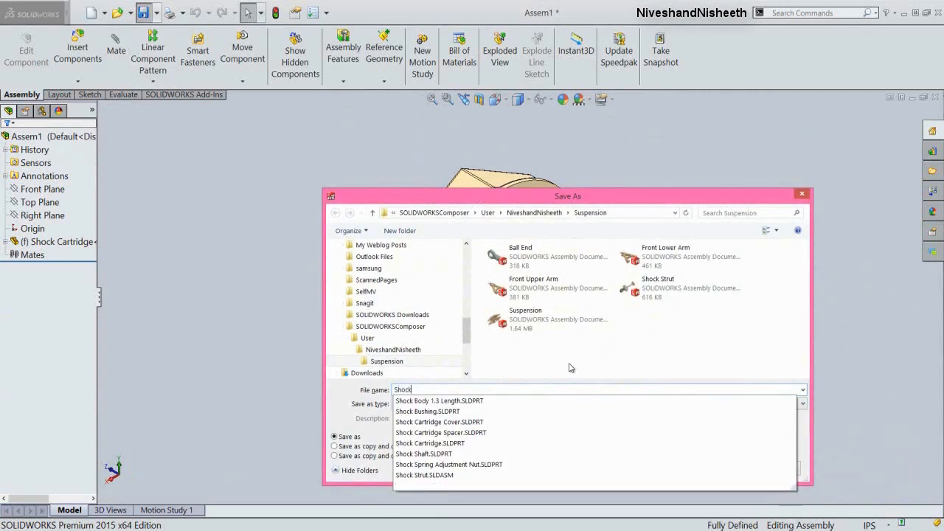
pyautogui.write('Cartridge')
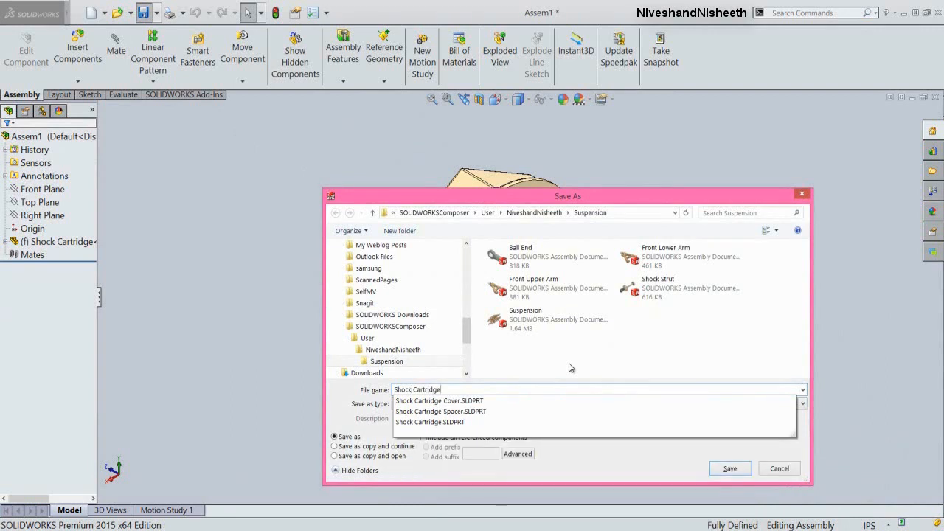
pyautogui.click(735, 471)
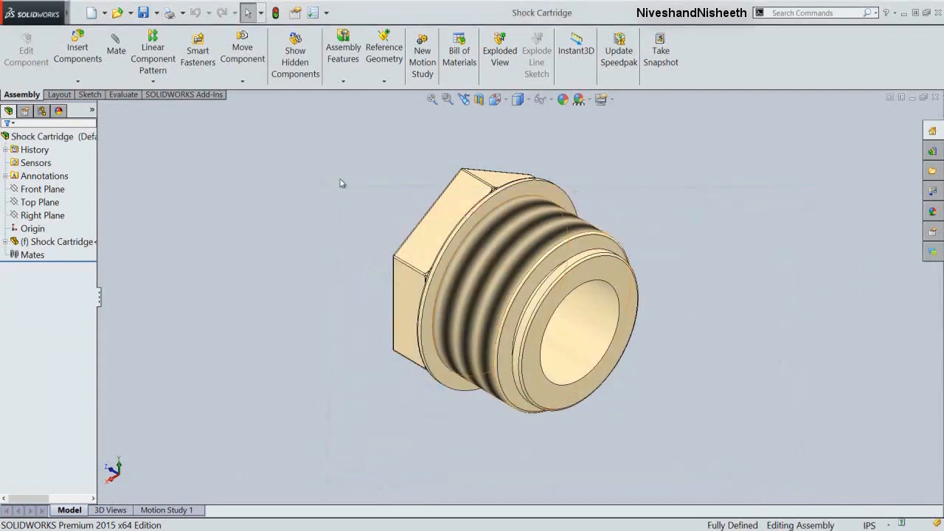
# Step: Insert the O-Ring part from the Suspension folder and place it beside the Shock Cartridge
pyautogui.click(77, 50)
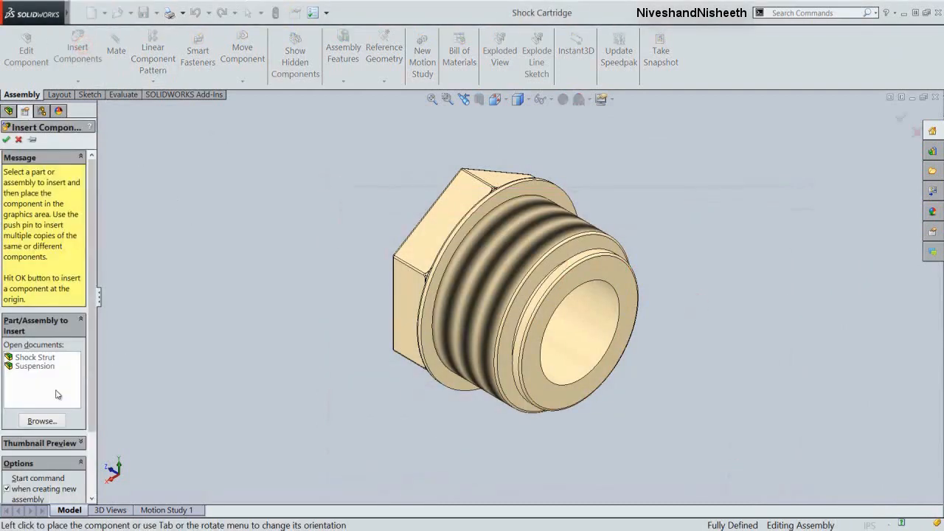
pyautogui.click(35, 422)
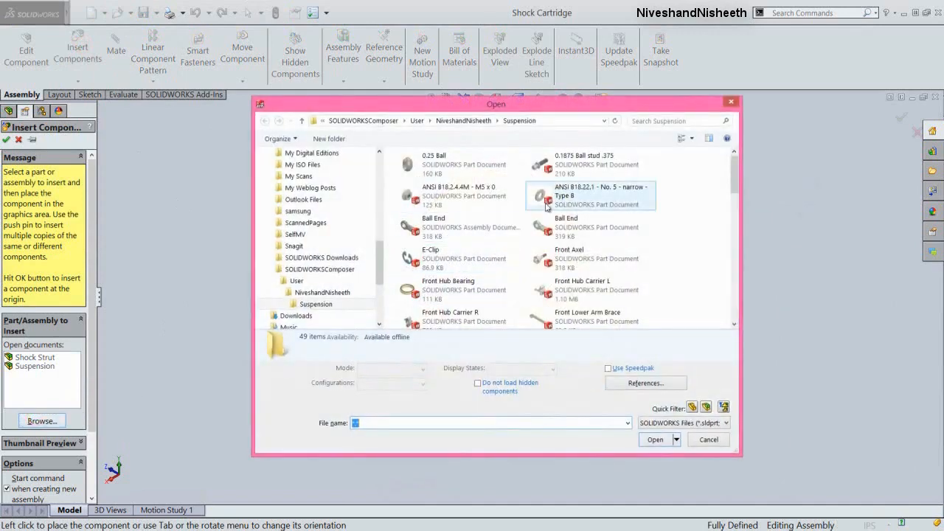
pyautogui.click(546, 207)
pyautogui.press('o')
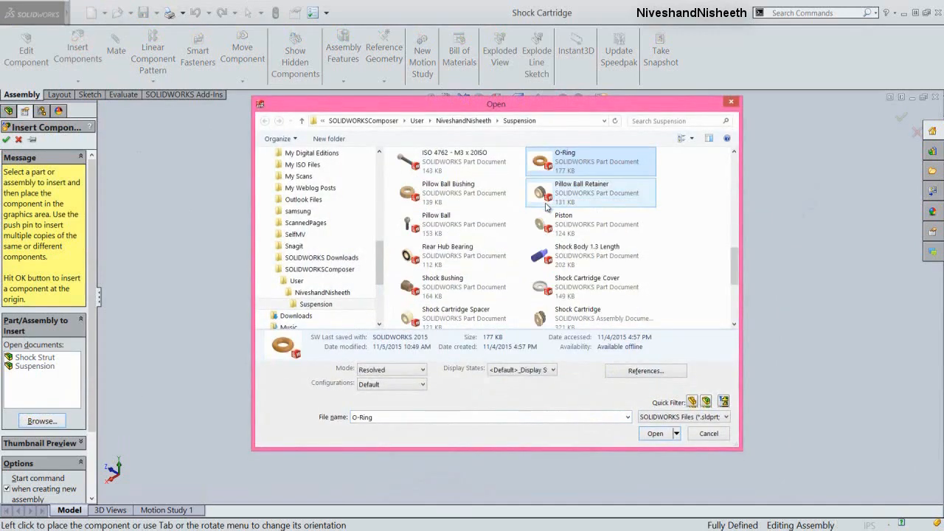
pyautogui.doubleClick(569, 161)
pyautogui.click(731, 371)
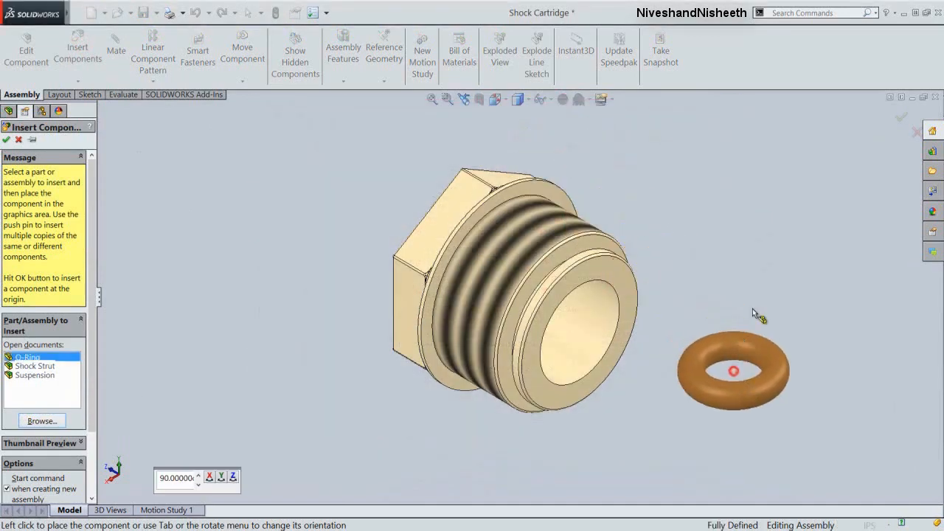
pyautogui.click(762, 259)
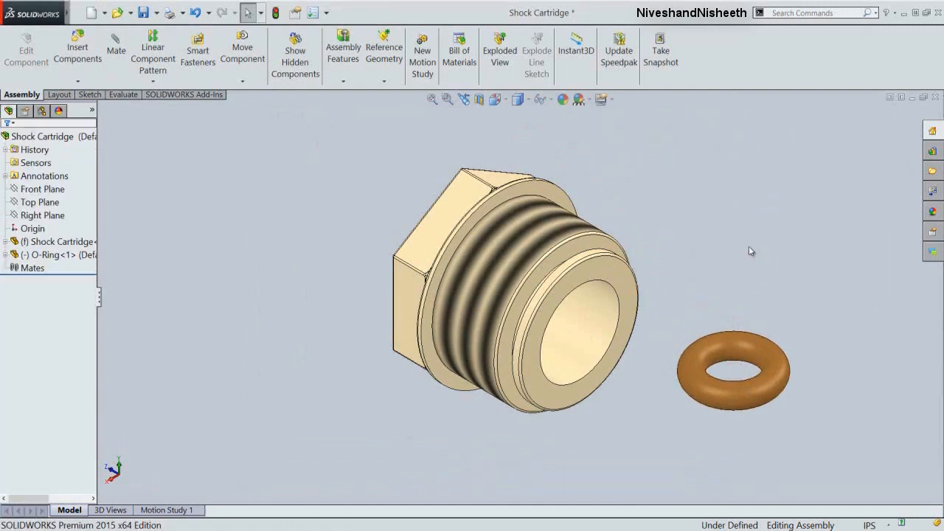
# Step: Show the temporary axes and mate the O-Ring's center axis coincident with the Shock Cartridge's bore axis
pyautogui.click(547, 100)
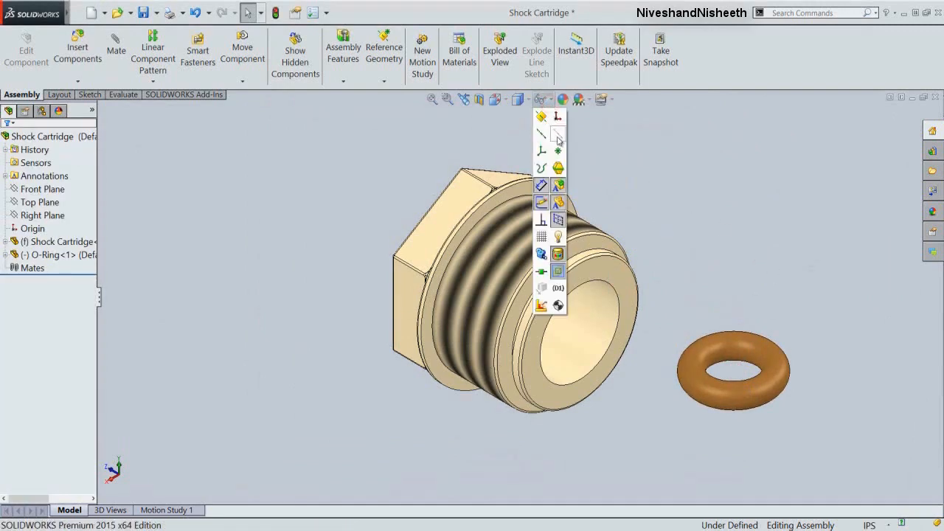
pyautogui.click(684, 222)
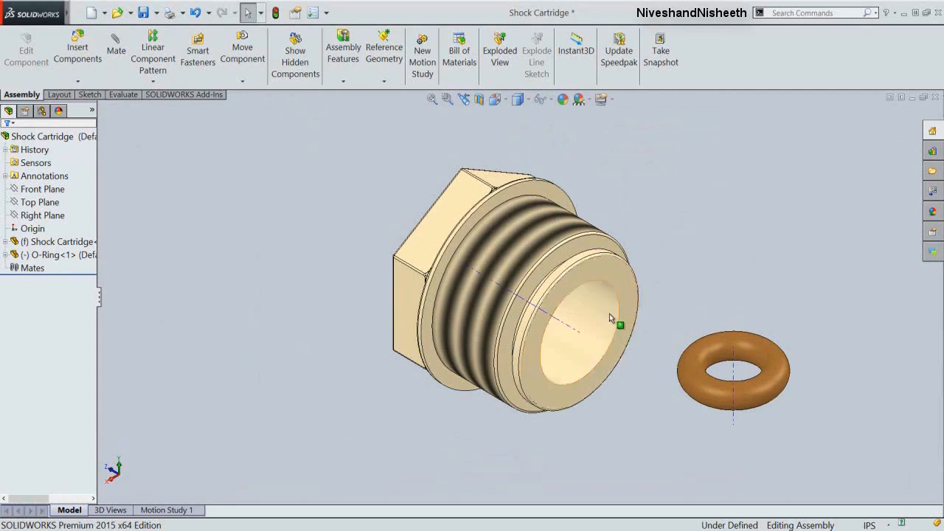
pyautogui.click(570, 326)
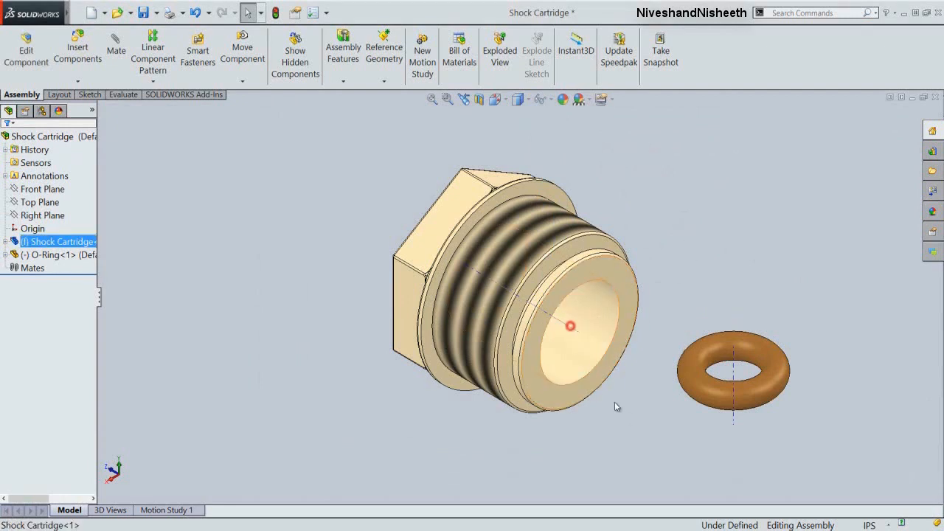
pyautogui.keyDown('ctrl'); pyautogui.click(732, 423); pyautogui.keyUp('ctrl')
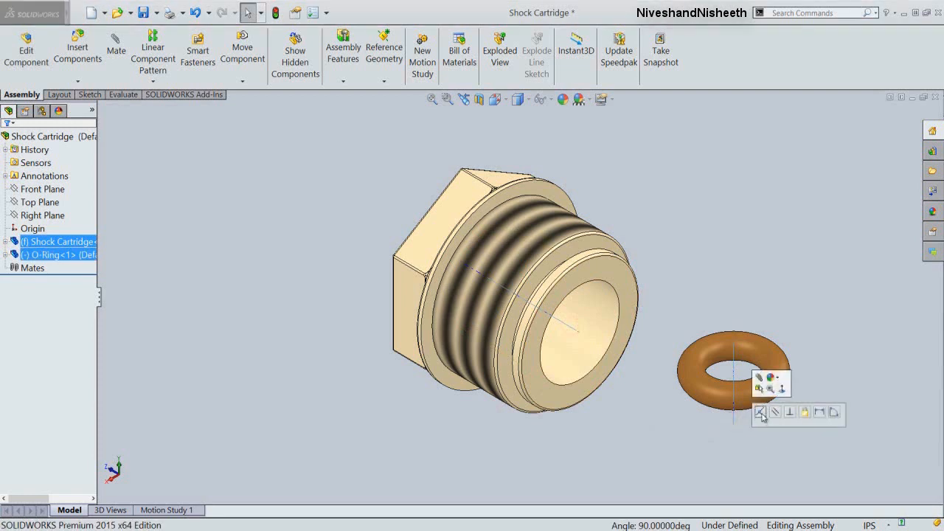
pyautogui.click(760, 415)
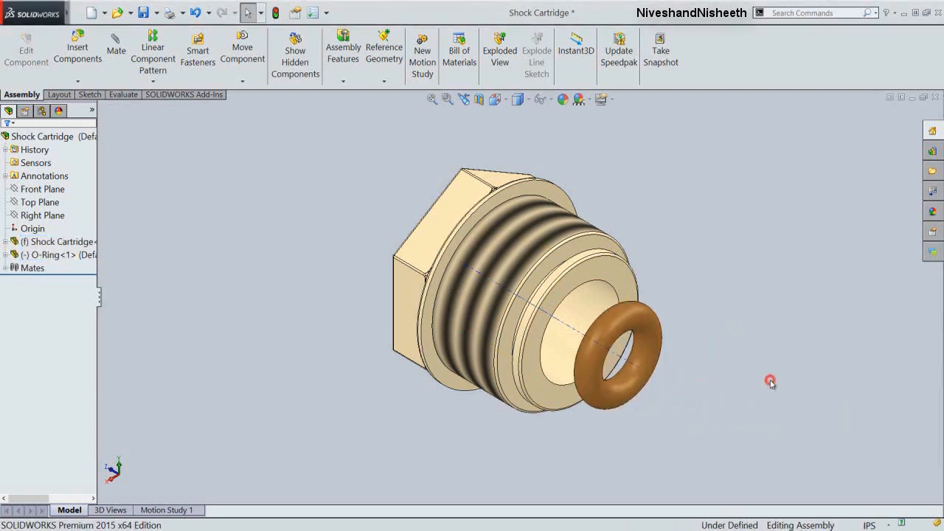
# Step: Turn on plane display and show Plane1 and Plane2 of the O-Ring part
pyautogui.click(544, 99)
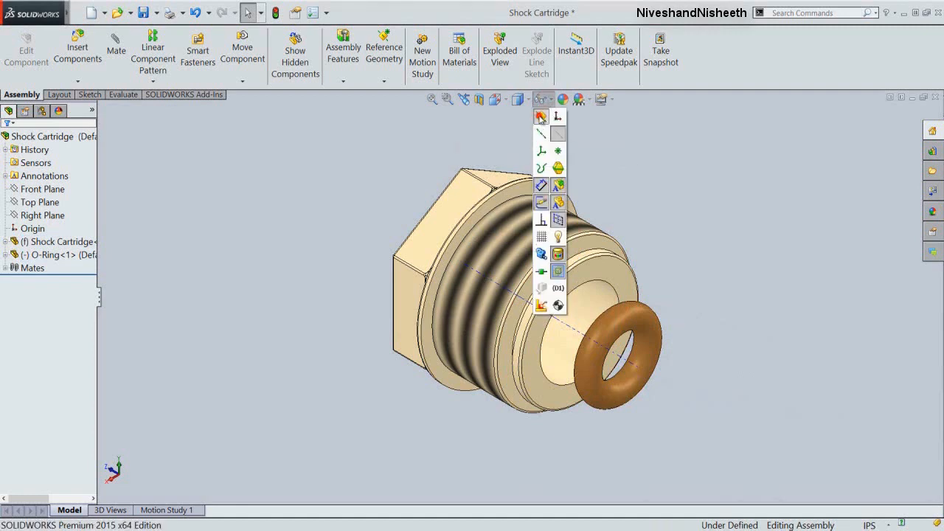
pyautogui.click(541, 117)
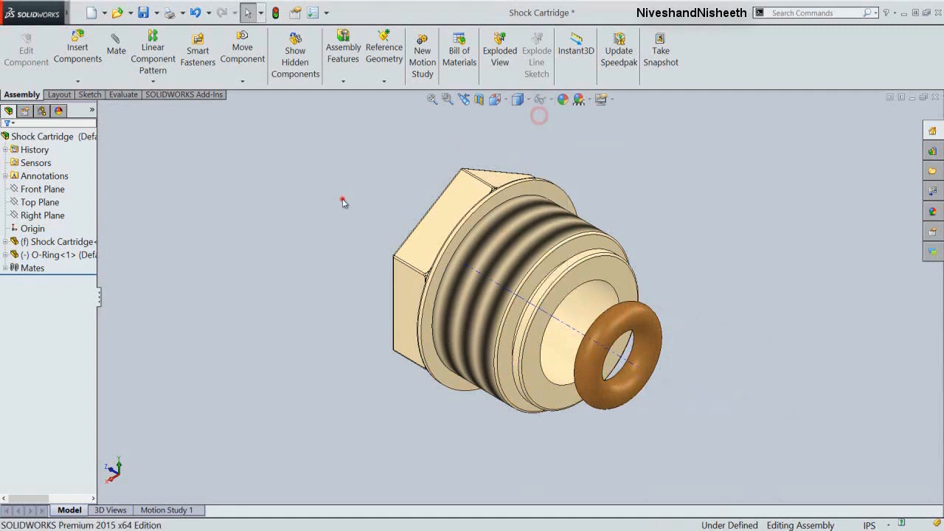
pyautogui.click(5, 255)
pyautogui.click(34, 399)
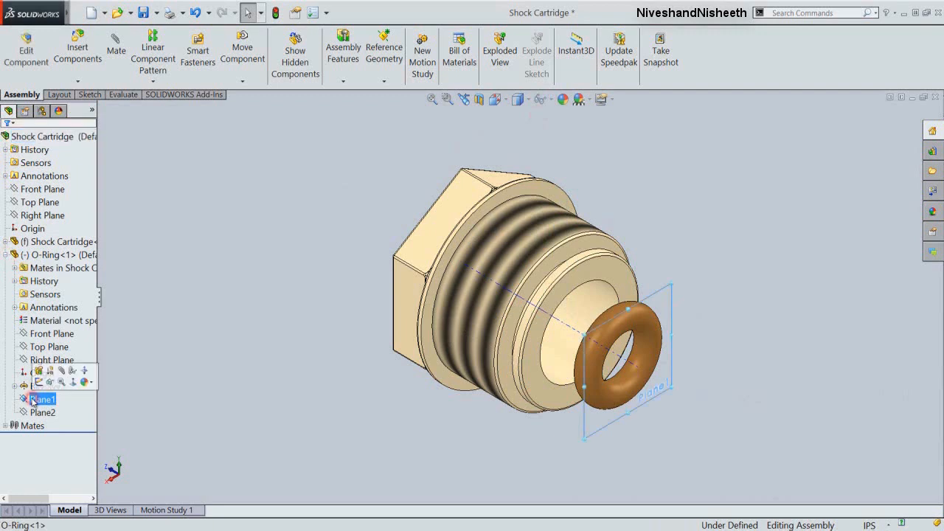
pyautogui.keyDown('ctrl'); pyautogui.click(30, 412); pyautogui.keyUp('ctrl')
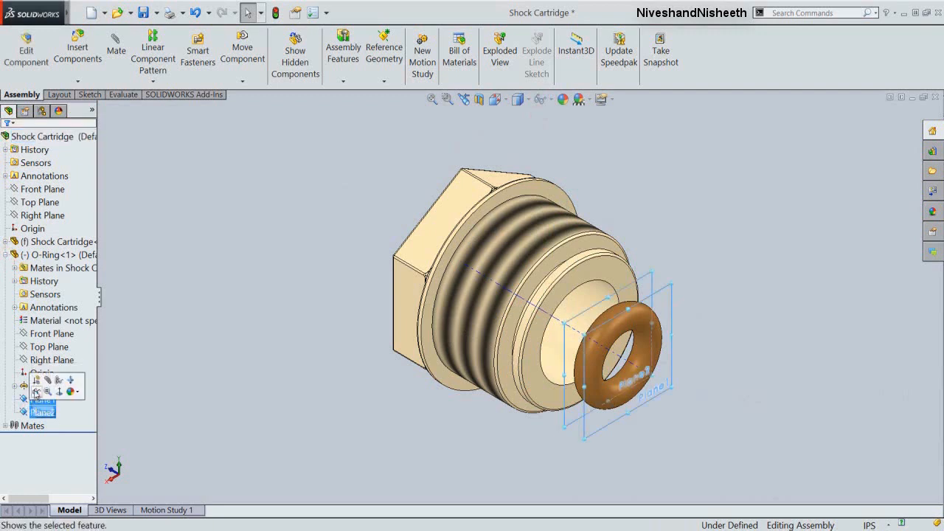
pyautogui.click(36, 392)
pyautogui.click(223, 307)
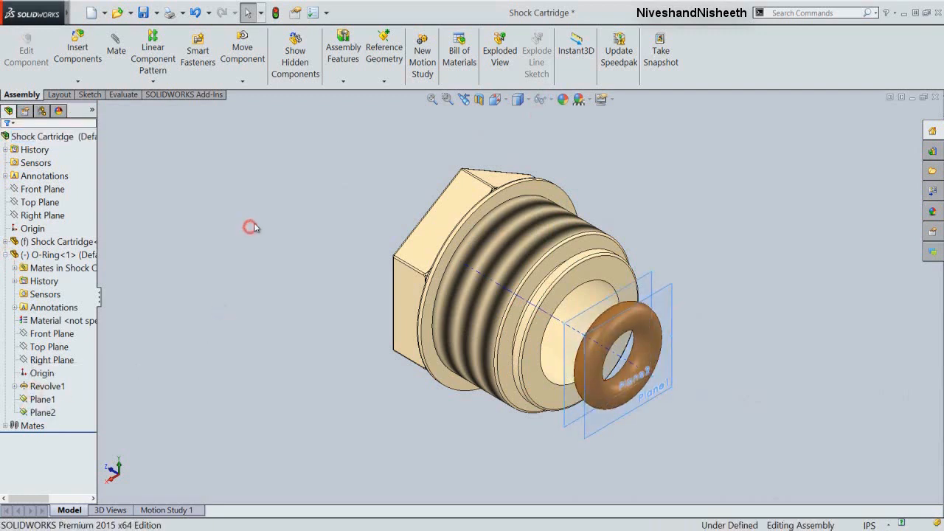
pyautogui.click(6, 254)
pyautogui.click(52, 254)
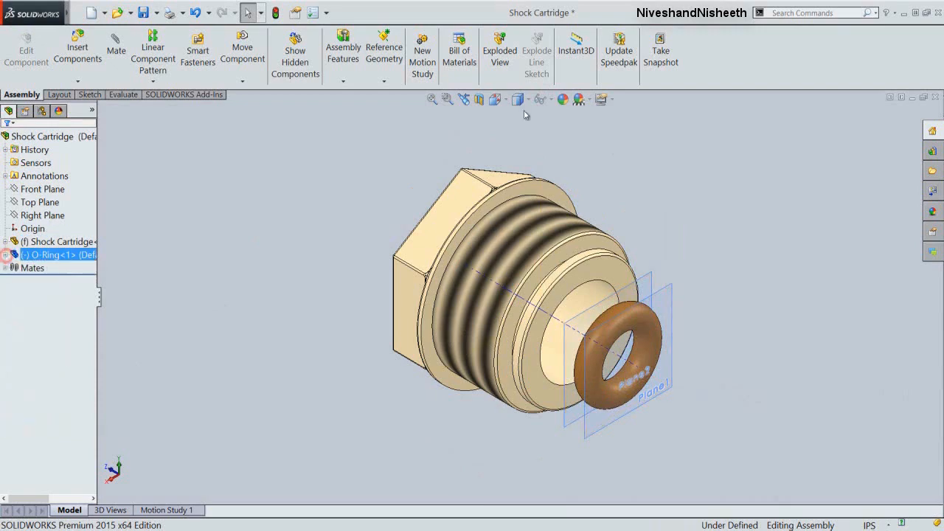
# Step: Hide the temporary axes and mate the O-Ring's Plane2 coincident with the shoulder face inside the Shock Cartridge's bore
pyautogui.click(541, 99)
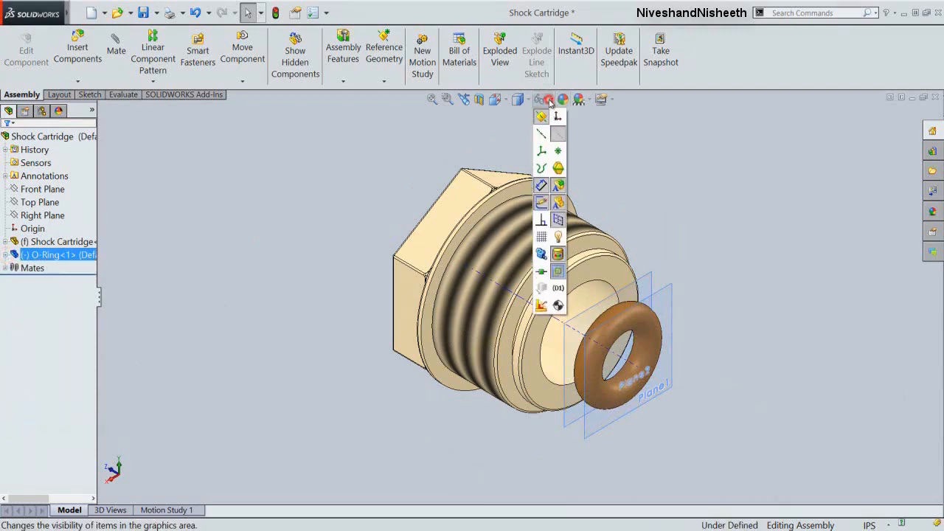
pyautogui.click(645, 173)
pyautogui.click(649, 277)
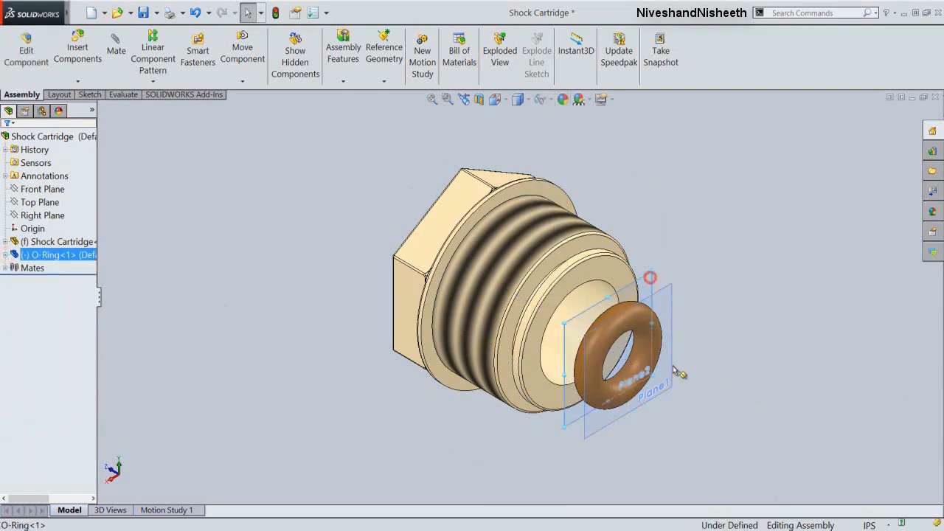
pyautogui.moveTo(649, 279); pyautogui.dragTo(636, 323, button='middle')
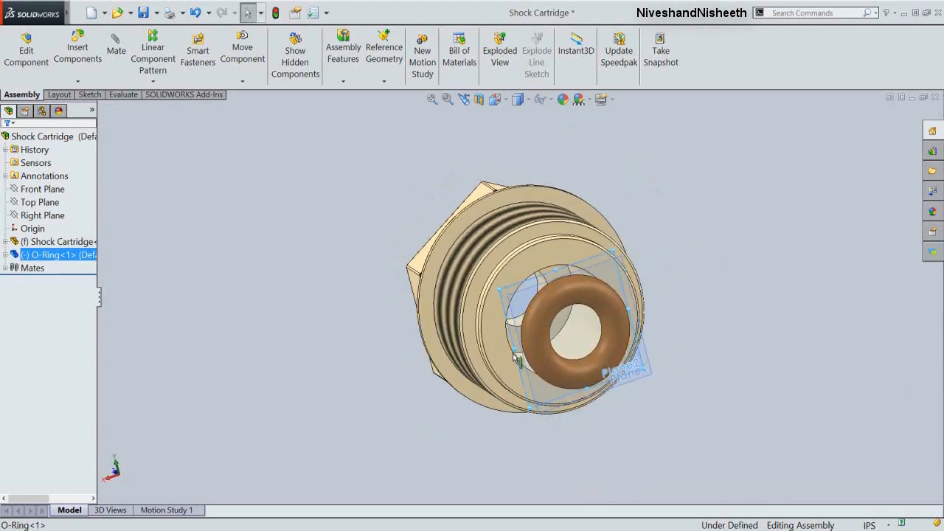
pyautogui.scroll(-5, 512, 317)
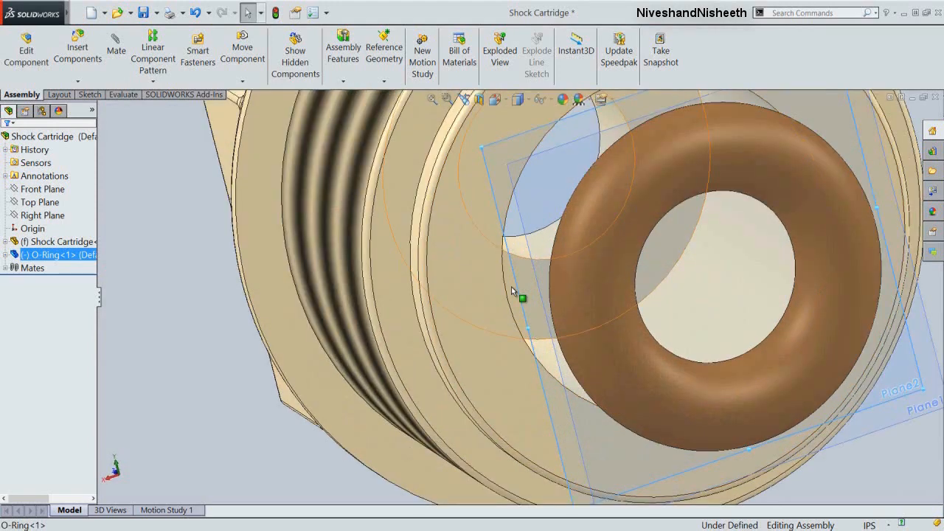
pyautogui.keyDown('ctrl'); pyautogui.click(513, 289); pyautogui.keyUp('ctrl')
pyautogui.click(539, 283)
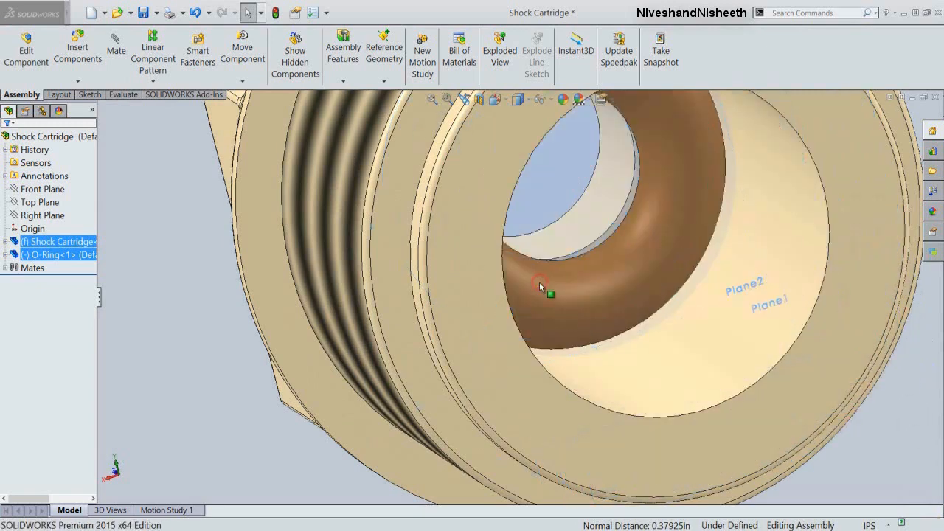
# Step: Restore the previous view and save the Shock Cartridge assembly together with the modified O-Ring part
pyautogui.click(463, 99)
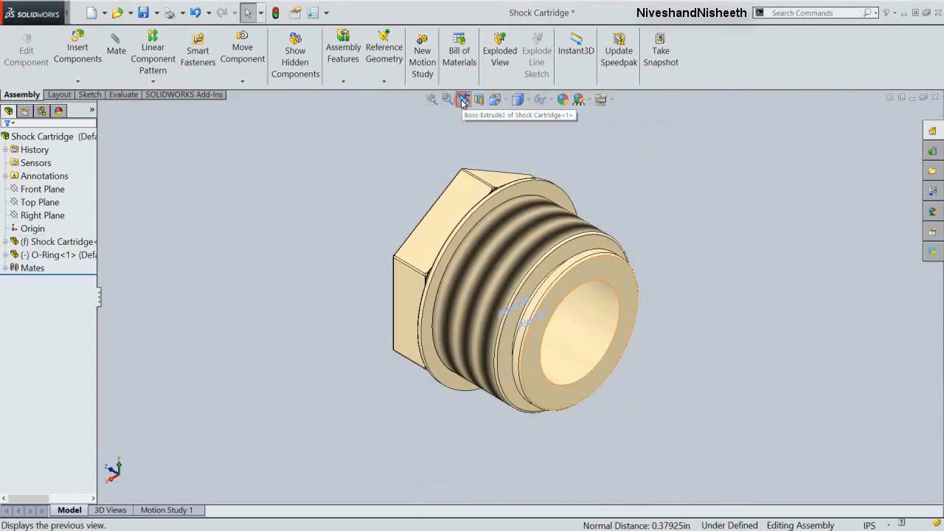
pyautogui.click(143, 13)
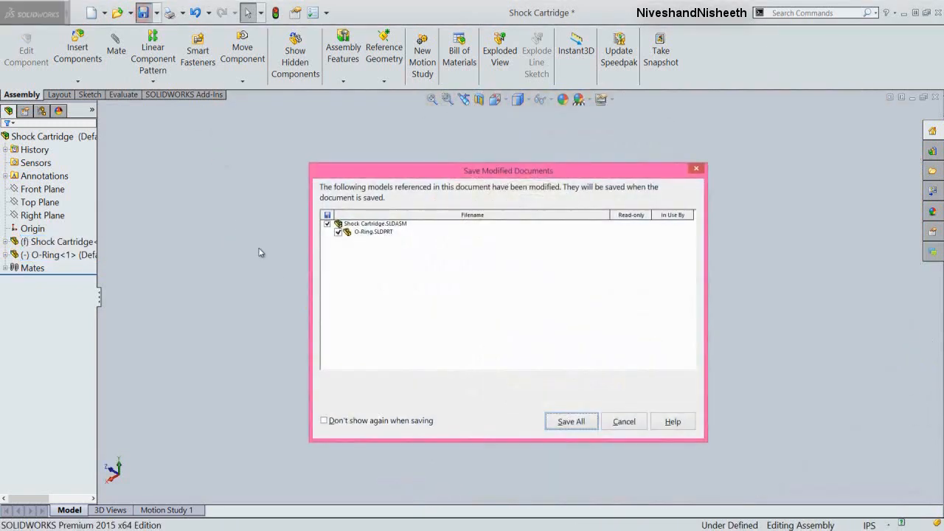
pyautogui.click(571, 422)
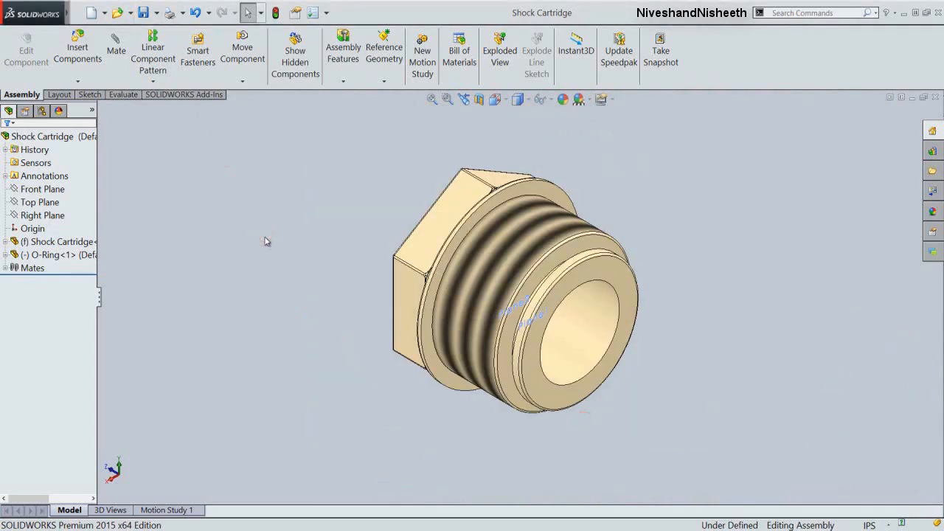
# Step: Insert the Shock Cartridge Spacer part from the Suspension folder and place it beside the open end of the cartridge
pyautogui.click(78, 47)
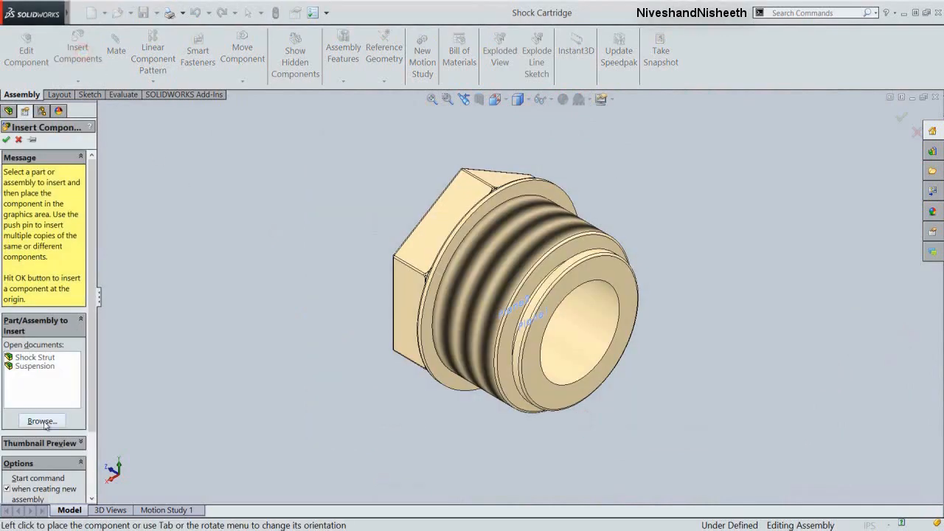
pyautogui.click(42, 421)
pyautogui.click(486, 164)
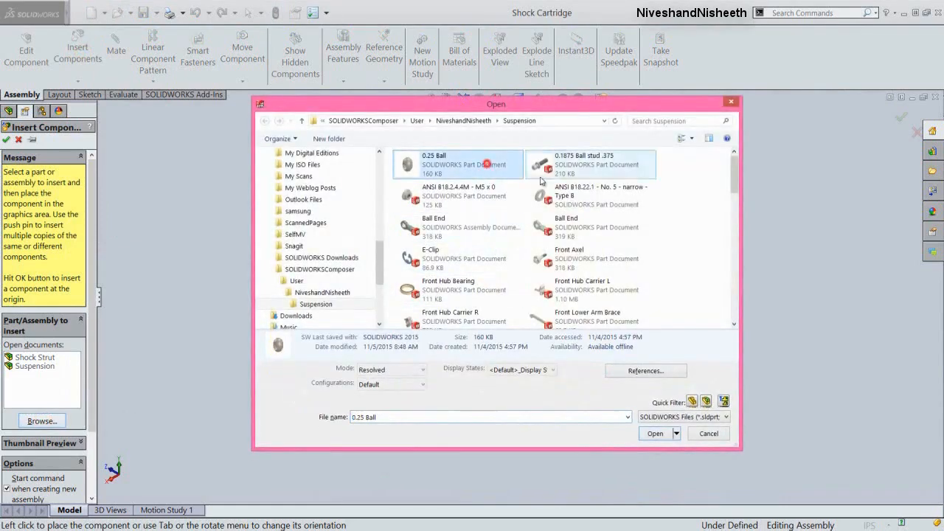
pyautogui.press('s')
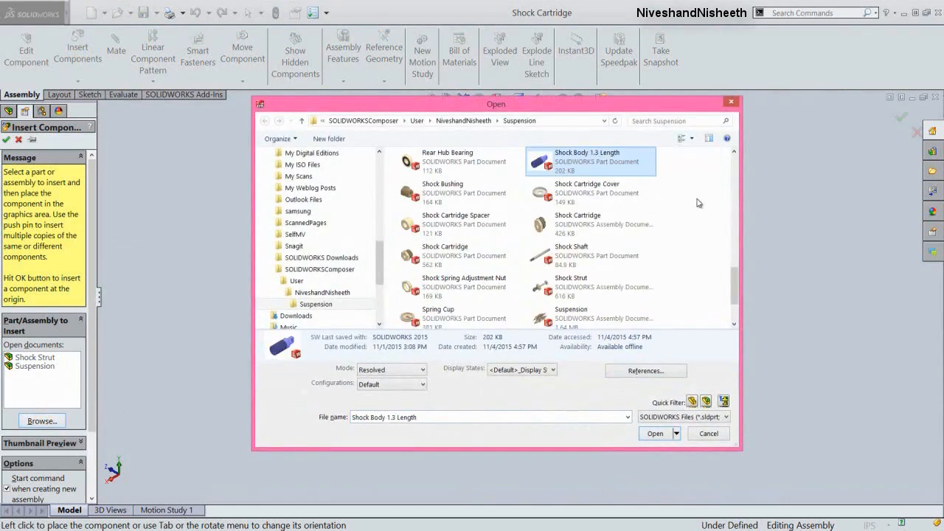
pyautogui.press('s')
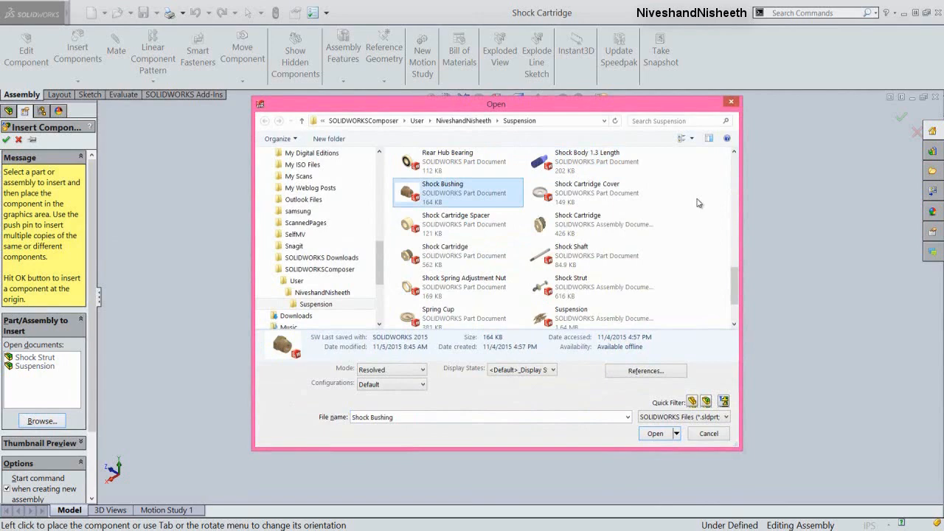
pyautogui.doubleClick(461, 225)
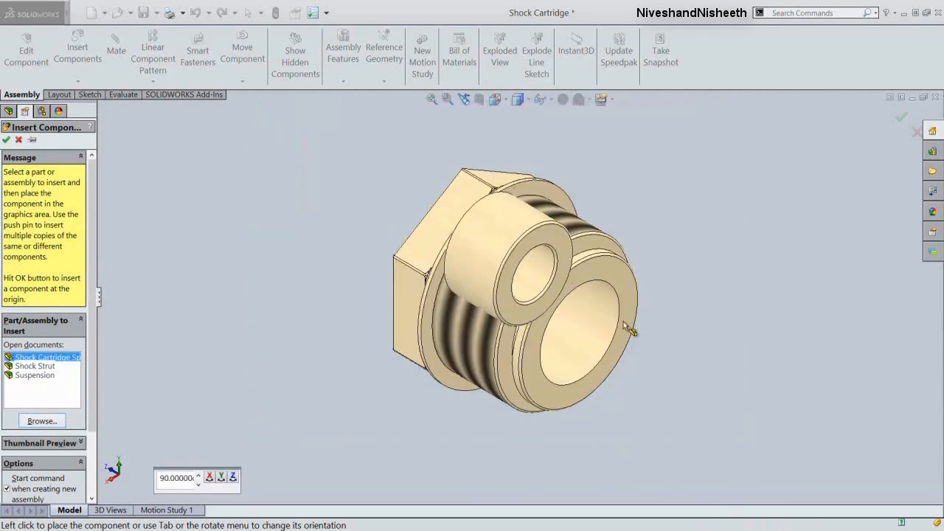
pyautogui.click(735, 382)
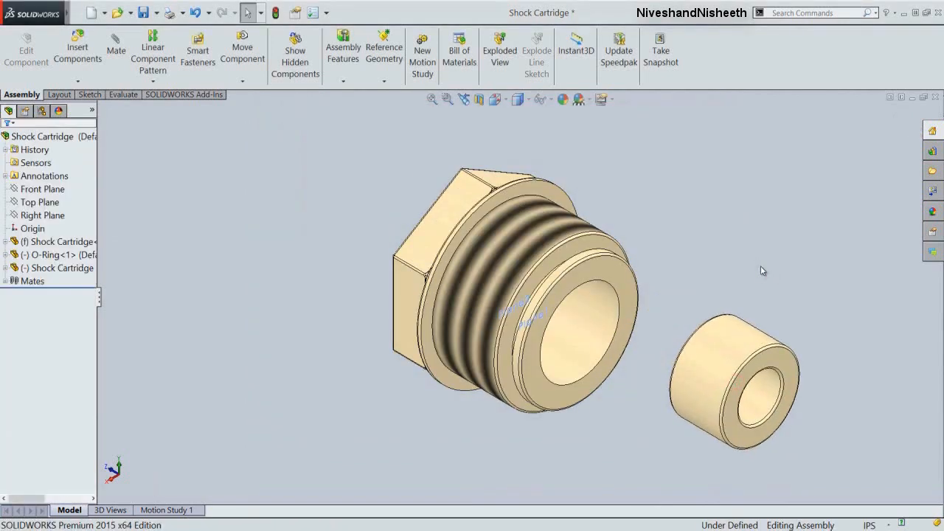
# Step: Edit the Shock Cartridge Spacer in the assembly context and apply the cream high gloss plastic appearance to the part
pyautogui.click(736, 345)
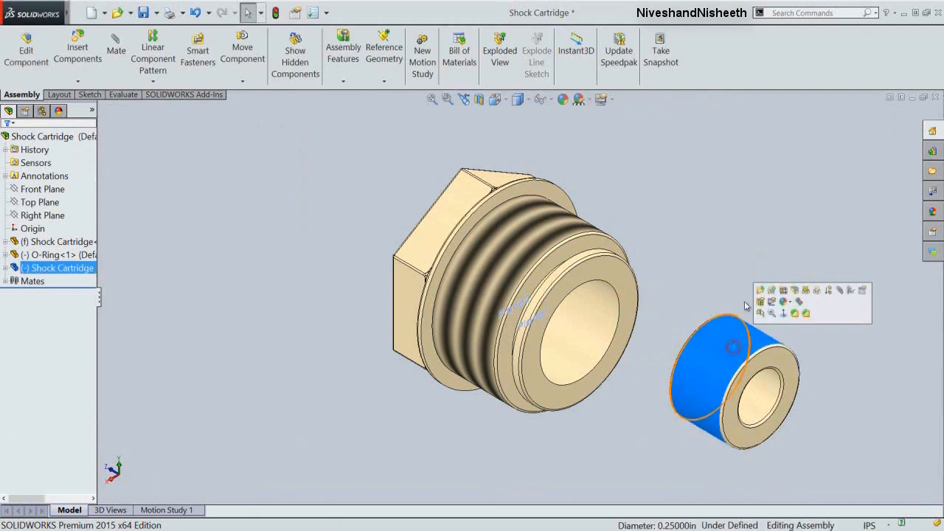
pyautogui.click(795, 293)
pyautogui.click(543, 282)
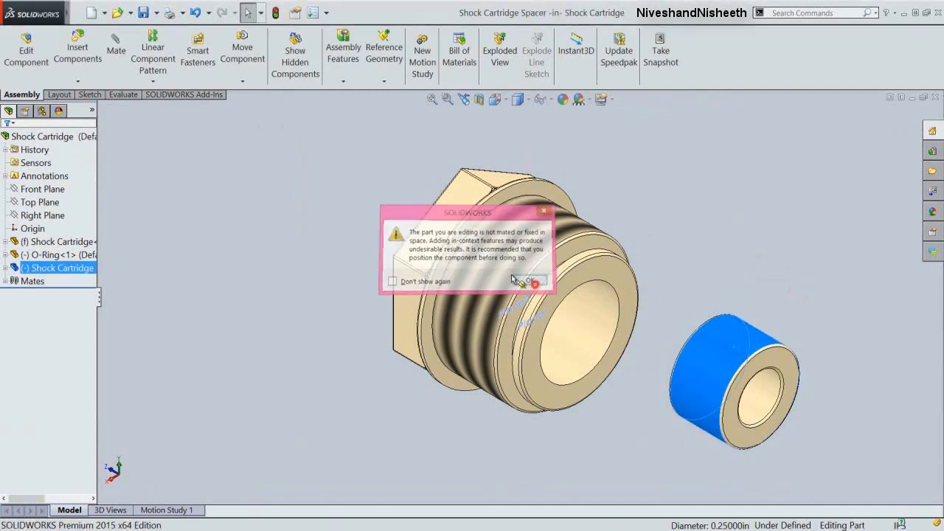
pyautogui.click(52, 267)
pyautogui.click(563, 99)
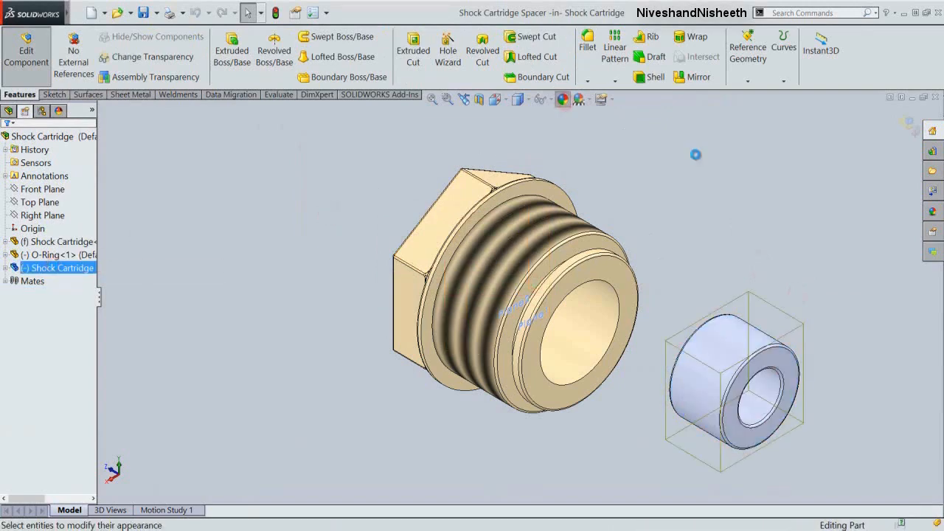
pyautogui.click(796, 135)
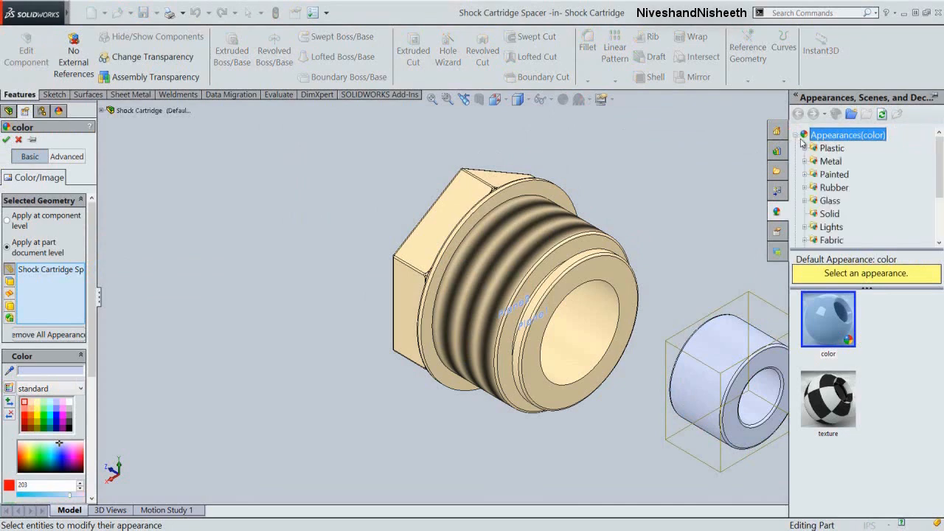
pyautogui.click(806, 149)
pyautogui.click(832, 150)
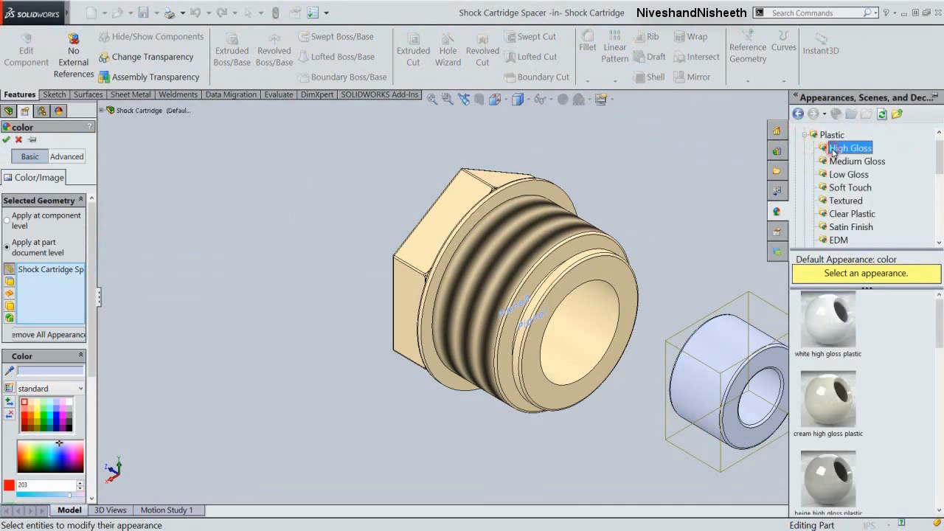
pyautogui.click(845, 389)
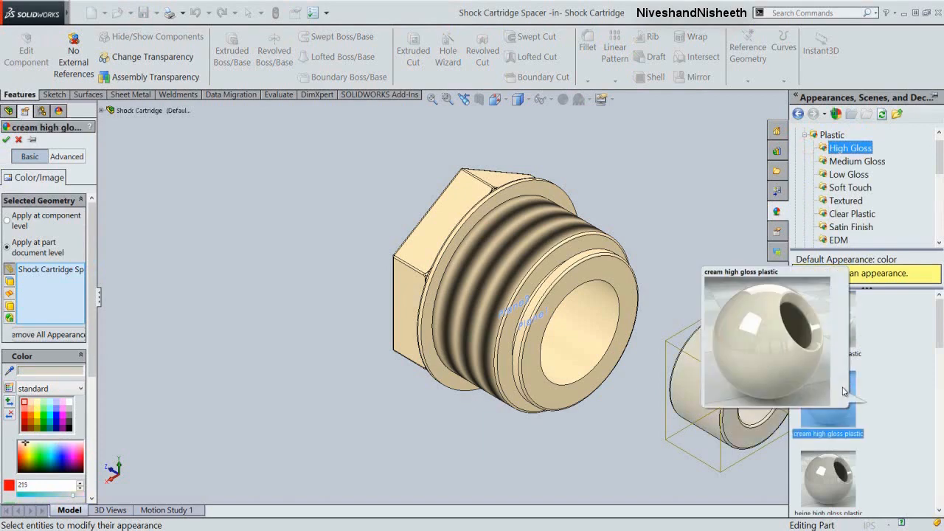
pyautogui.click(6, 139)
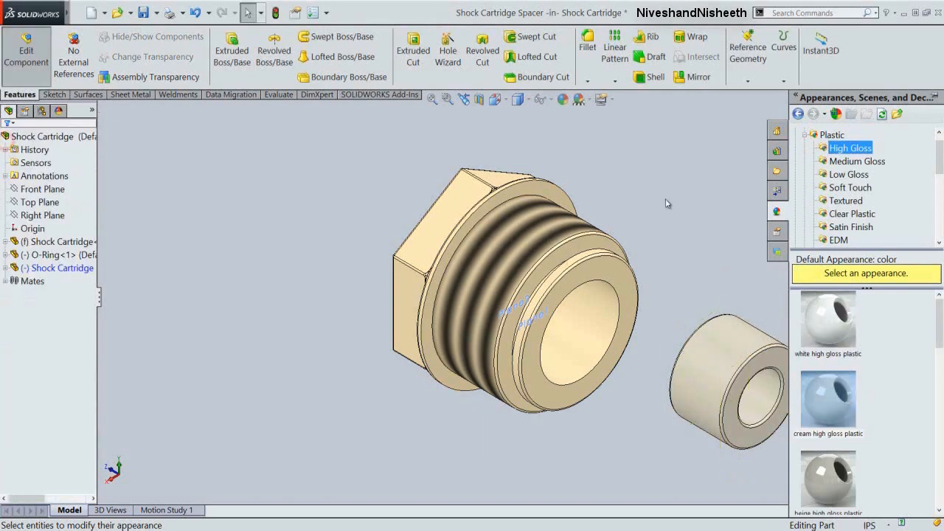
# Step: Leave part editing and save the Shock Cartridge assembly together with the modified Shock Cartridge Spacer
pyautogui.click(908, 123)
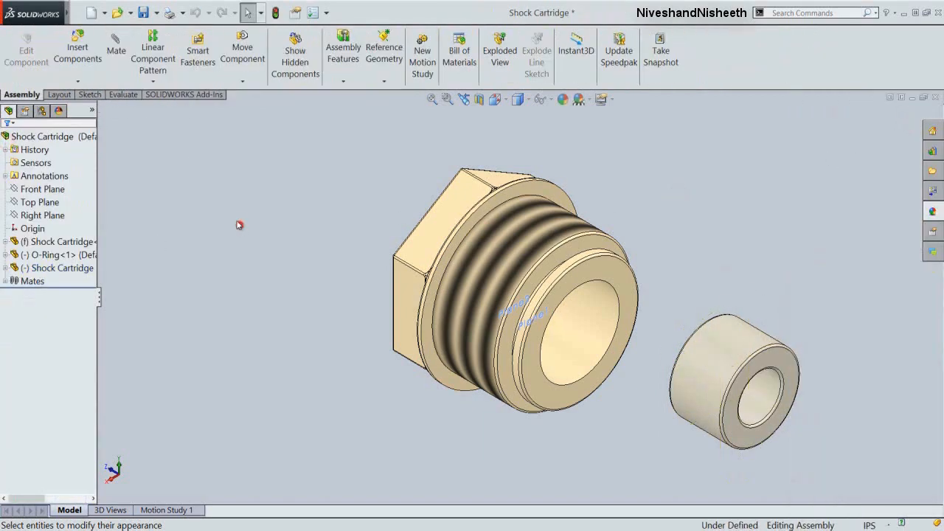
pyautogui.hotkey('ctrl', 's')
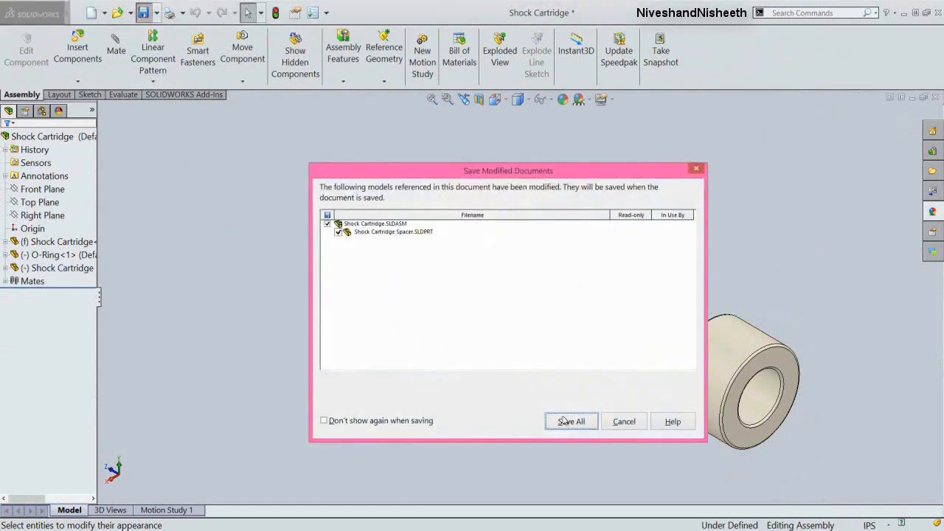
pyautogui.click(564, 420)
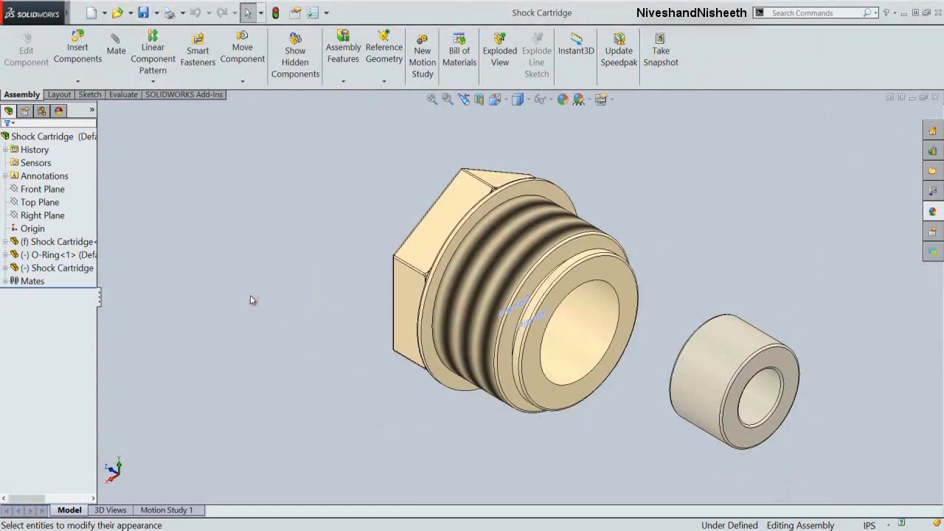
# Step: Mate the spacer's outer cylinder concentric with the cartridge bore and move the spacer along the axis away from the open end
pyautogui.click(719, 380)
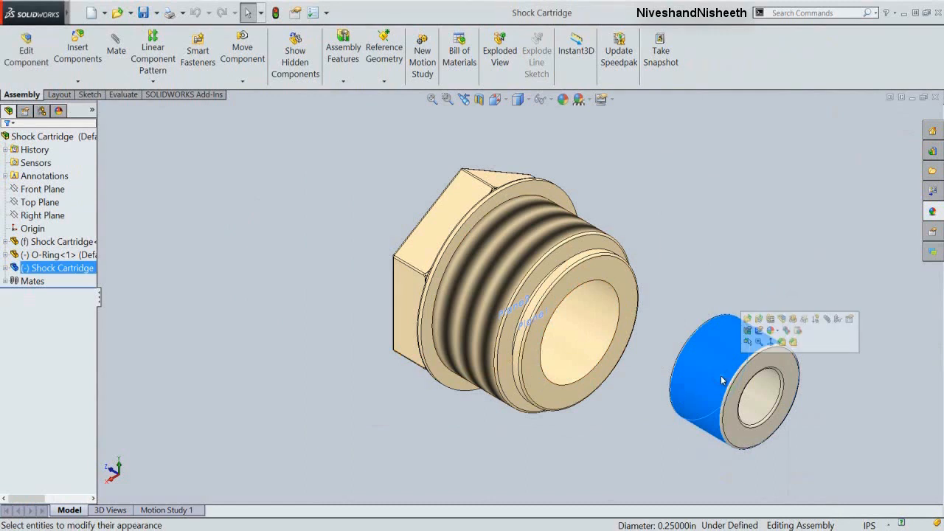
pyautogui.keyDown('ctrl'); pyautogui.click(582, 330); pyautogui.keyUp('ctrl')
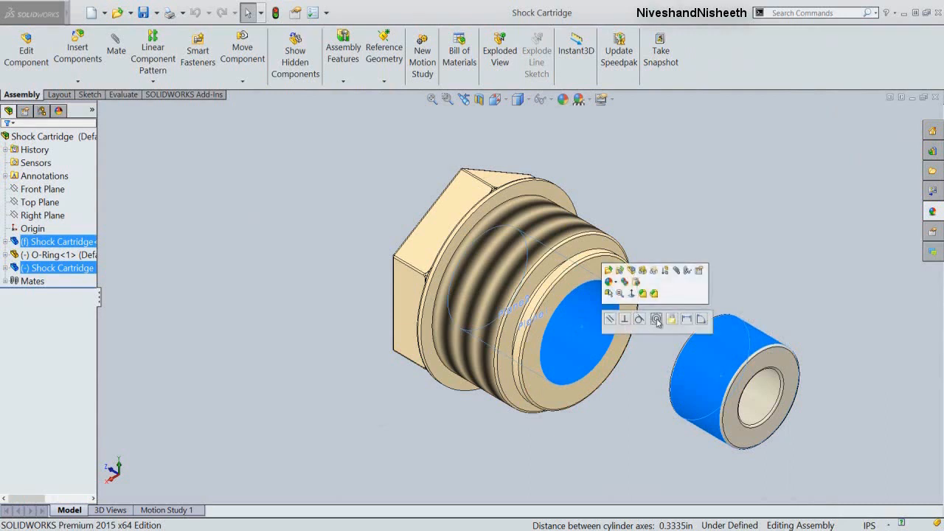
pyautogui.click(656, 319)
pyautogui.moveTo(627, 345); pyautogui.dragTo(728, 398)
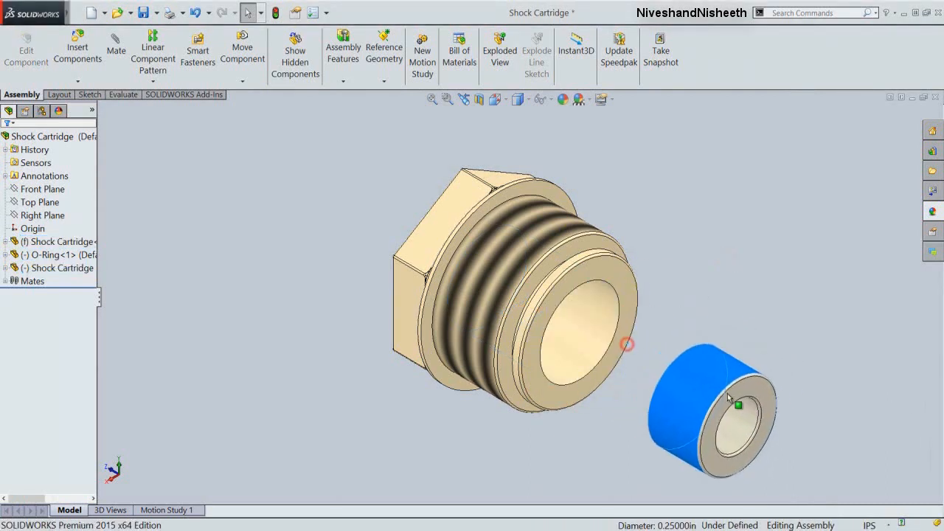
pyautogui.click(707, 293)
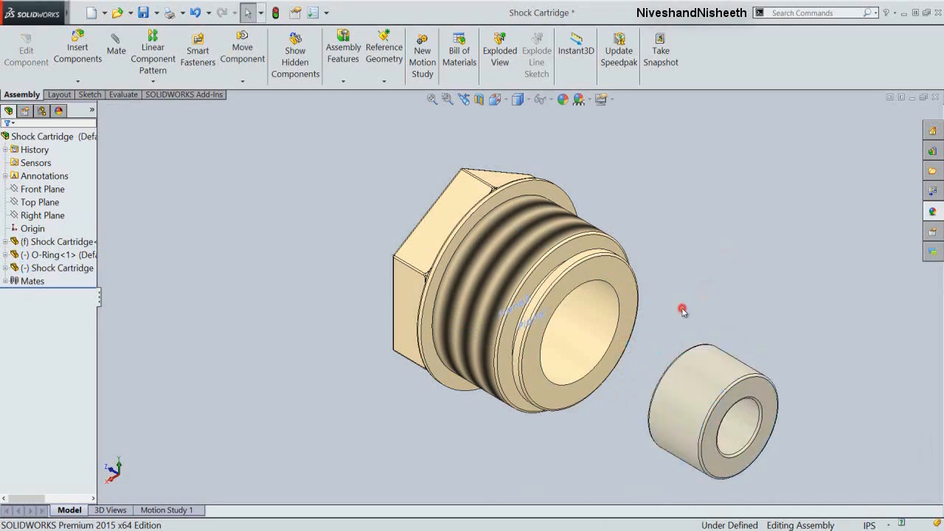
# Step: Section the assembly view along the Right Plane to expose the cartridge interior
pyautogui.click(517, 99)
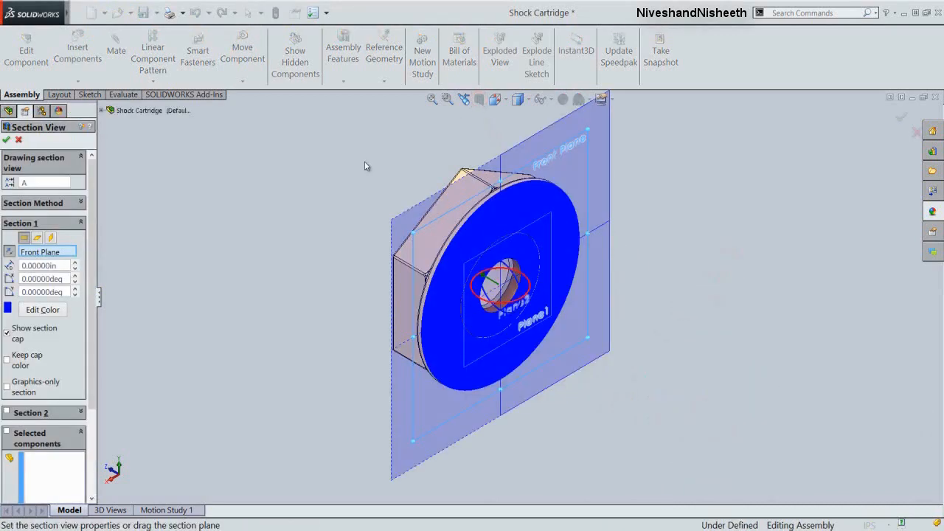
pyautogui.click(38, 238)
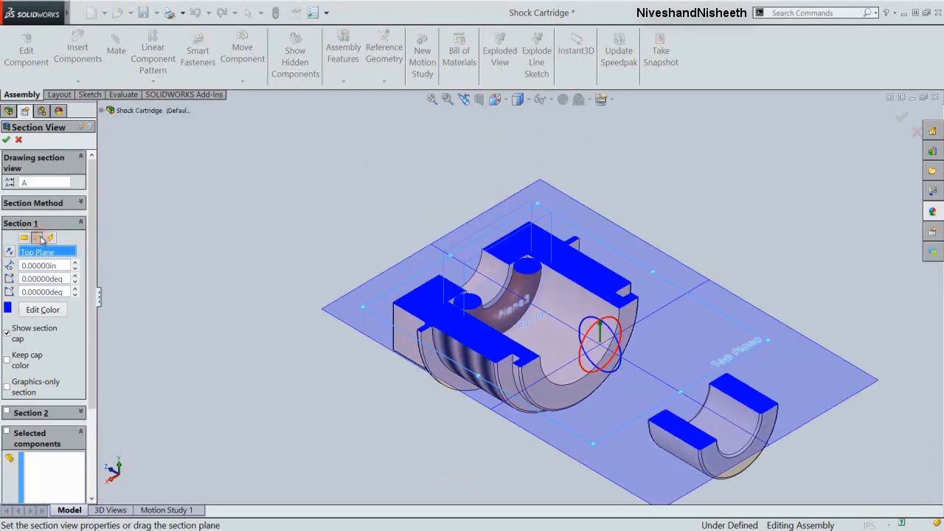
pyautogui.click(50, 238)
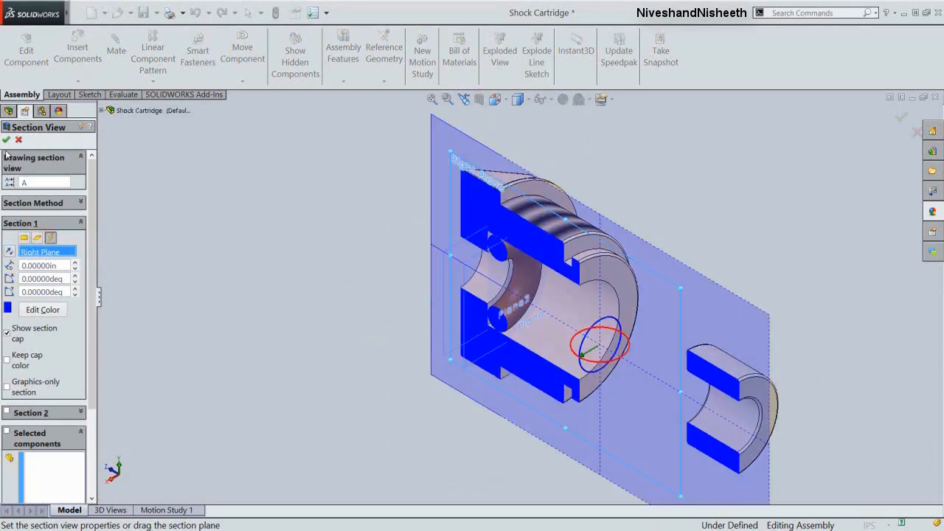
pyautogui.click(5, 140)
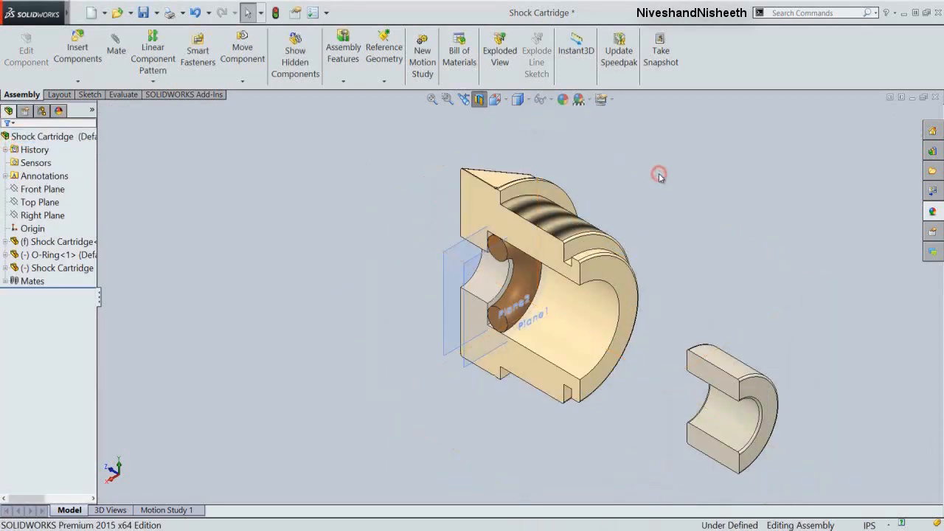
# Step: Mate the spacer's inner end face coincident with the O-Ring reference plane nearest the cartridge's open end
pyautogui.moveTo(666, 353)
pyautogui.mouseDown(button='middle')
pyautogui.moveTo(696, 359)
pyautogui.moveTo(725, 390)
pyautogui.moveTo(681, 358)
pyautogui.mouseUp(button='middle')
pyautogui.click(681, 358)
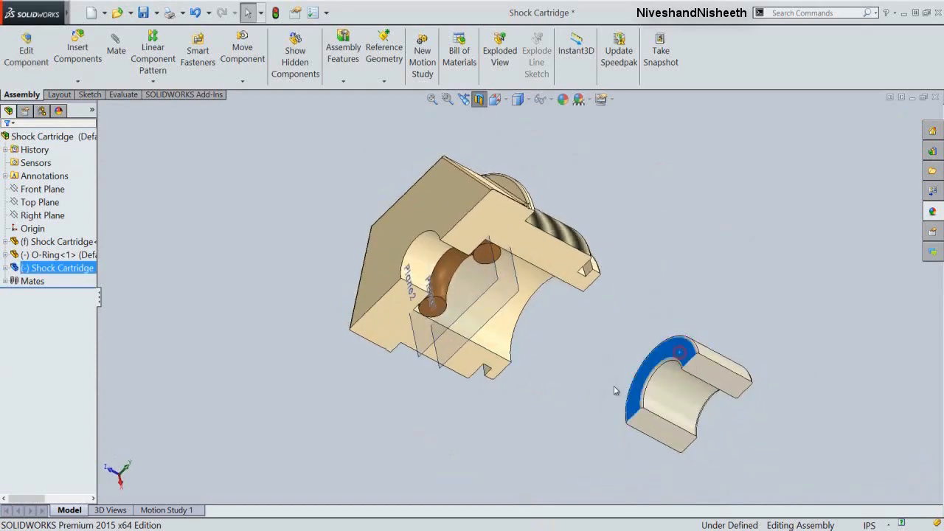
pyautogui.moveTo(617, 388); pyautogui.dragTo(570, 364, button='middle')
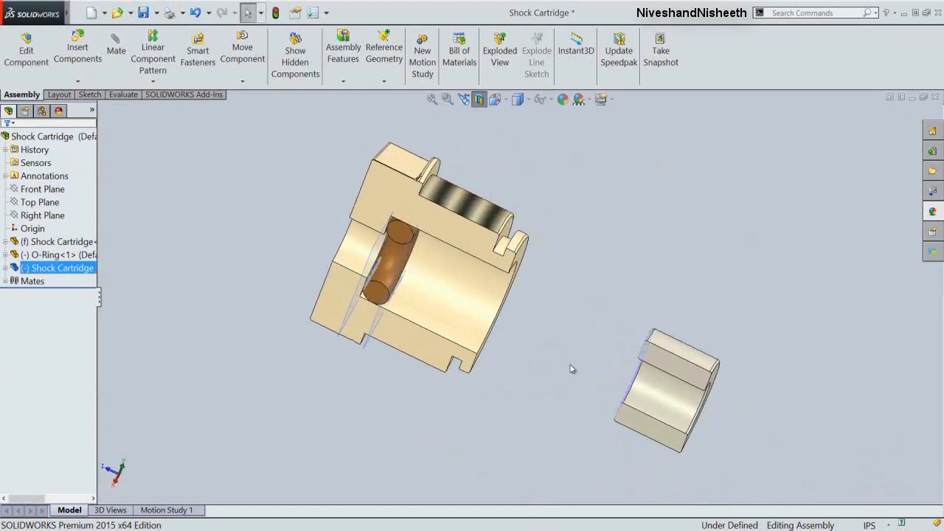
pyautogui.keyDown('ctrl'); pyautogui.click(377, 324); pyautogui.keyUp('ctrl')
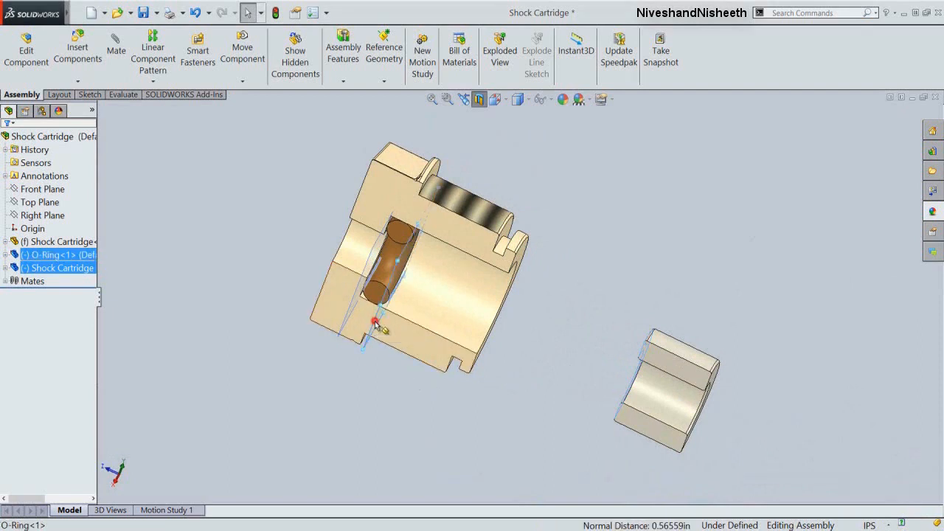
pyautogui.click(403, 313)
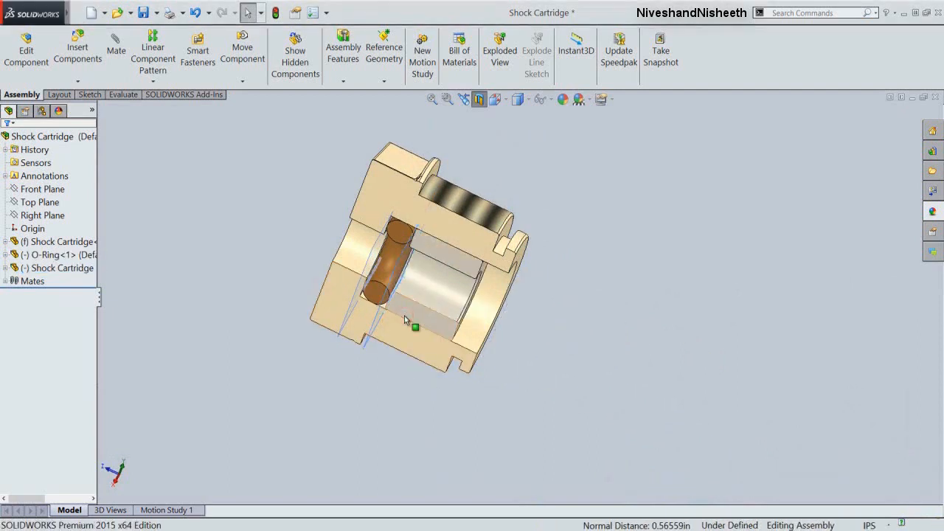
# Step: Restore the previous view orientation and save the Shock Cartridge assembly
pyautogui.click(464, 99)
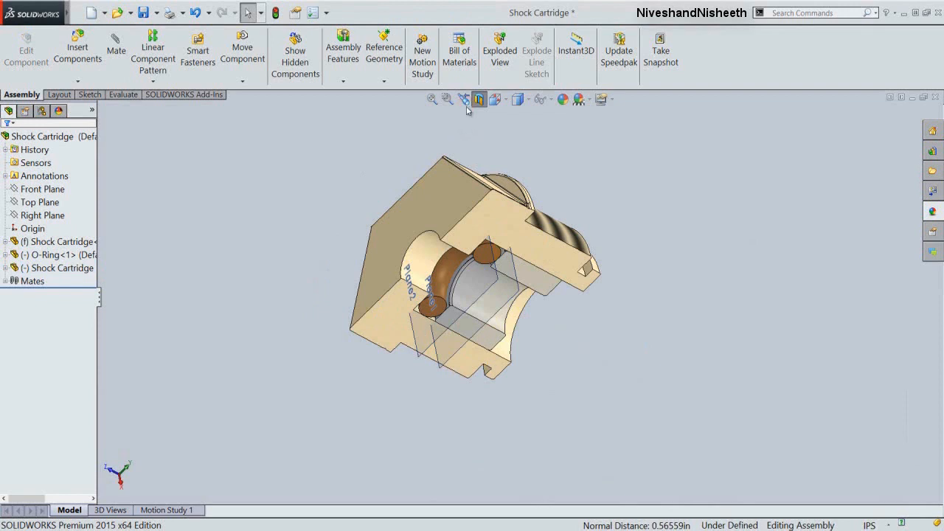
pyautogui.click(464, 98)
pyautogui.click(408, 134)
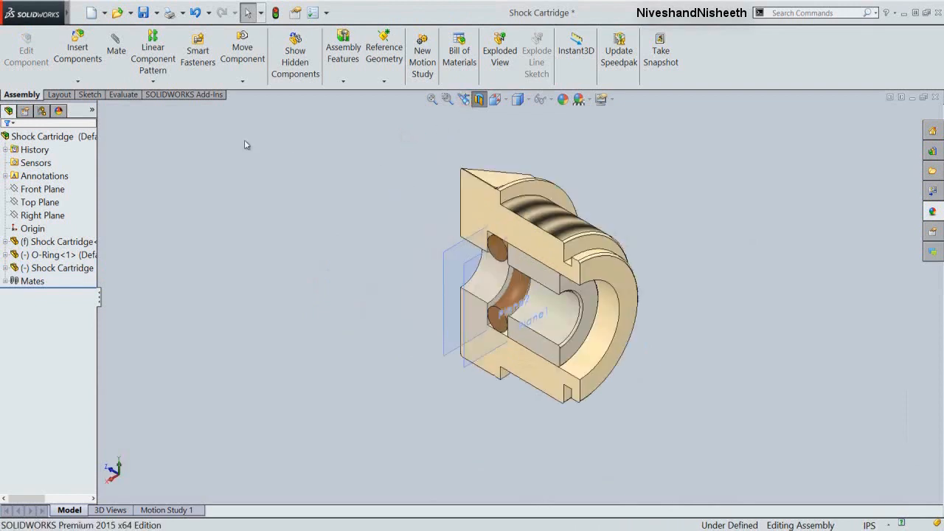
pyautogui.click(143, 12)
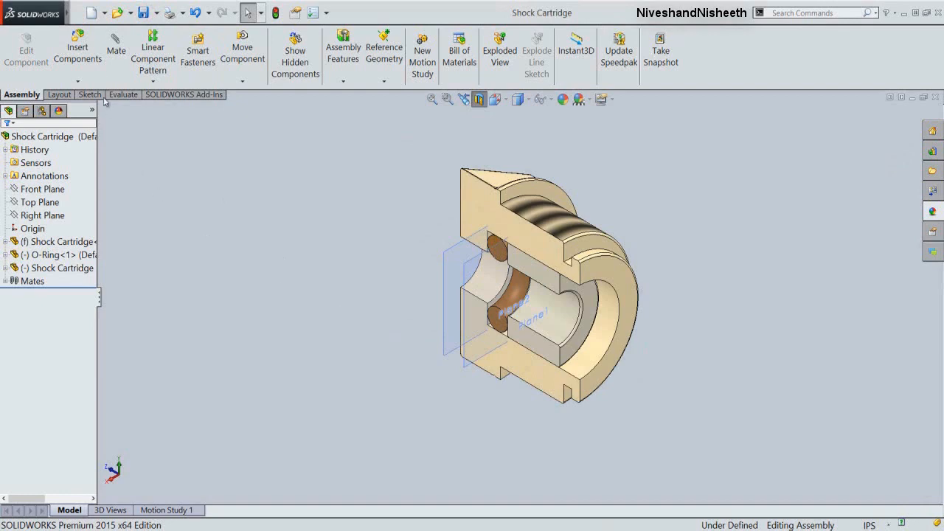
# Step: Insert the Shock Cartridge Cover part from the Suspension folder beside the cartridge's open end and turn off the section view
pyautogui.click(77, 49)
pyautogui.click(58, 422)
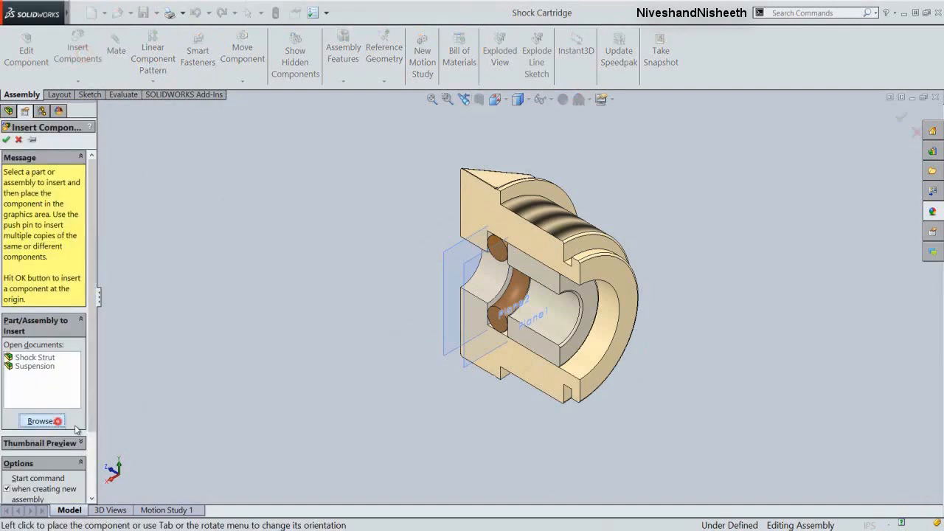
pyautogui.click(579, 230)
pyautogui.press('s')
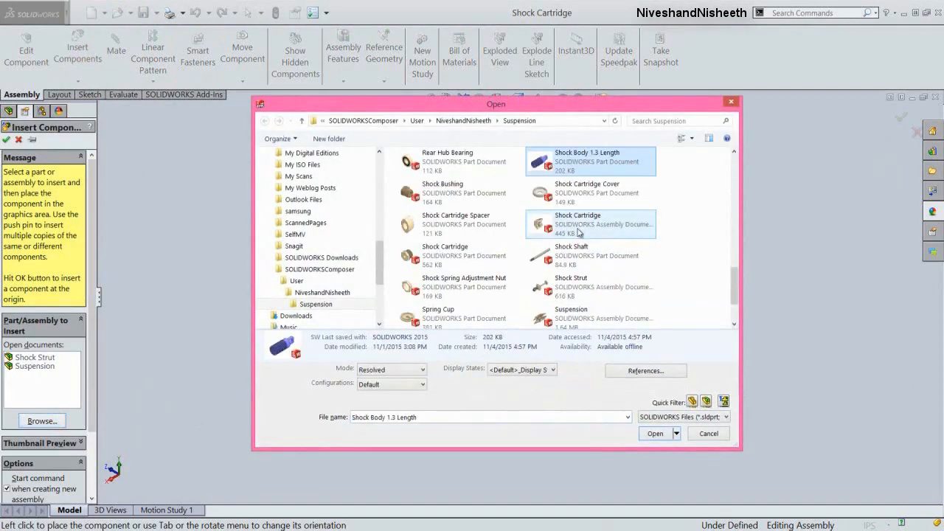
pyautogui.doubleClick(560, 193)
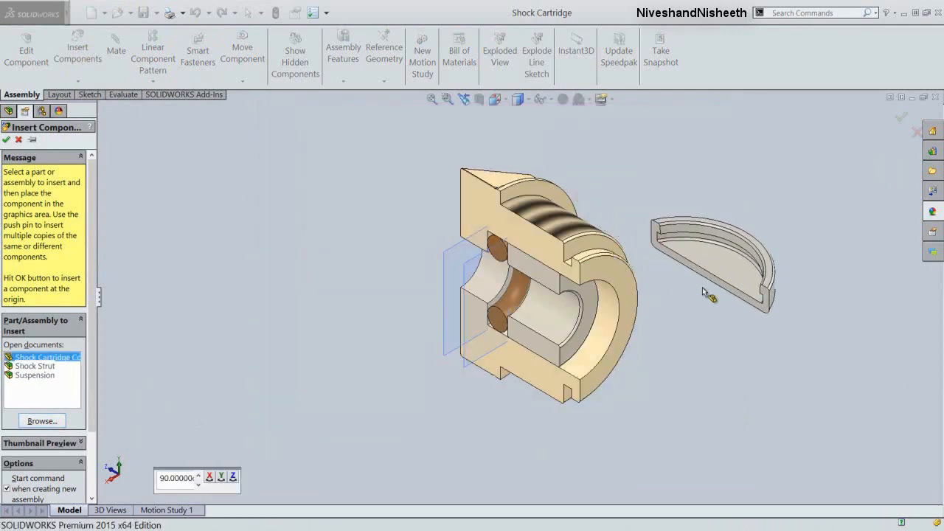
pyautogui.click(758, 288)
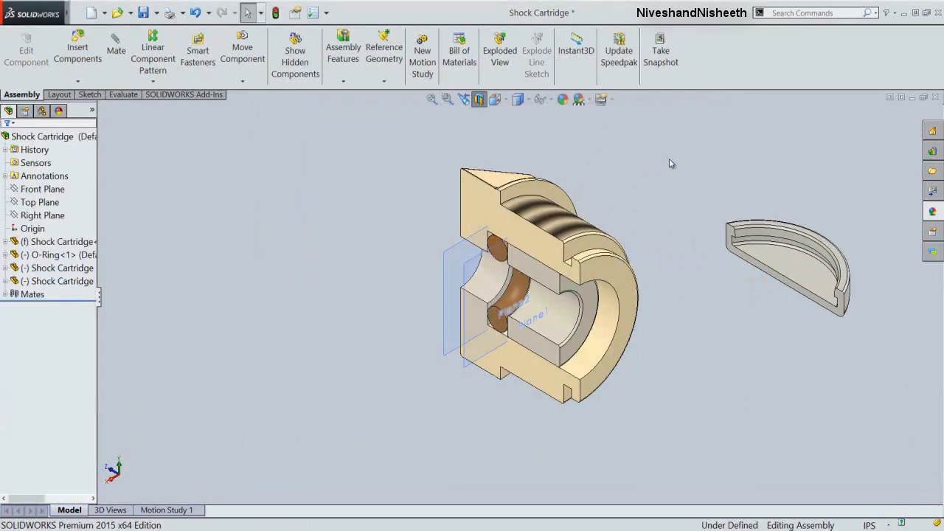
pyautogui.click(669, 159)
pyautogui.click(478, 99)
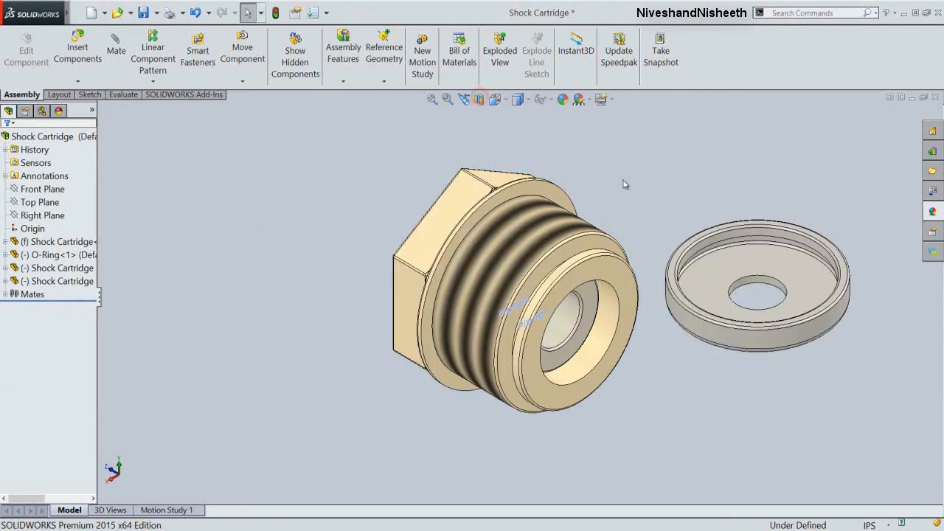
# Step: Rotate the Shock Cartridge Cover with the move triad until its recessed side faces the open end of the cartridge
pyautogui.scroll(-3, 693, 277)
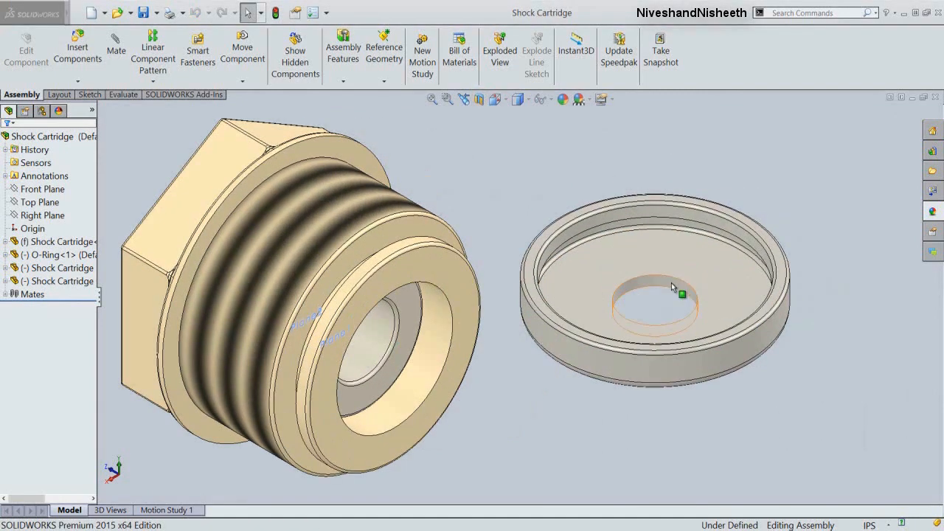
pyautogui.click(689, 270)
pyautogui.rightClick(690, 270)
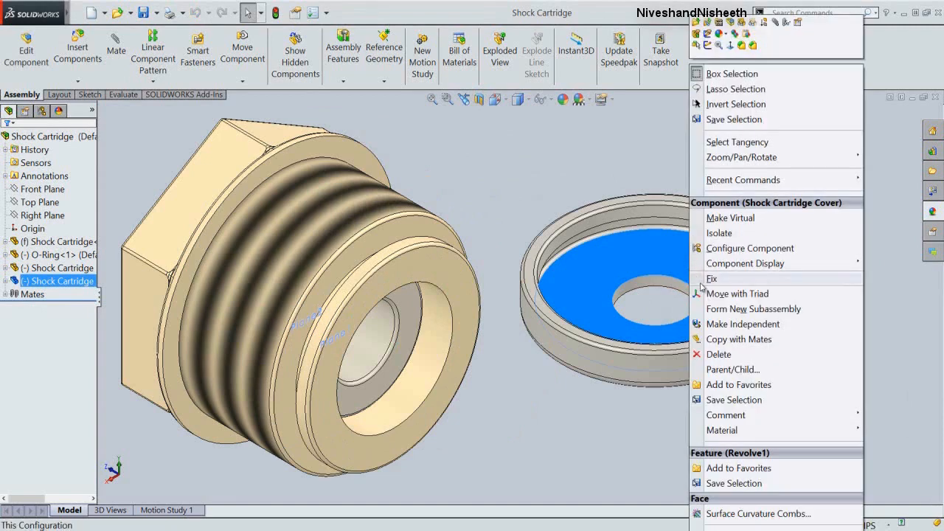
pyautogui.click(738, 294)
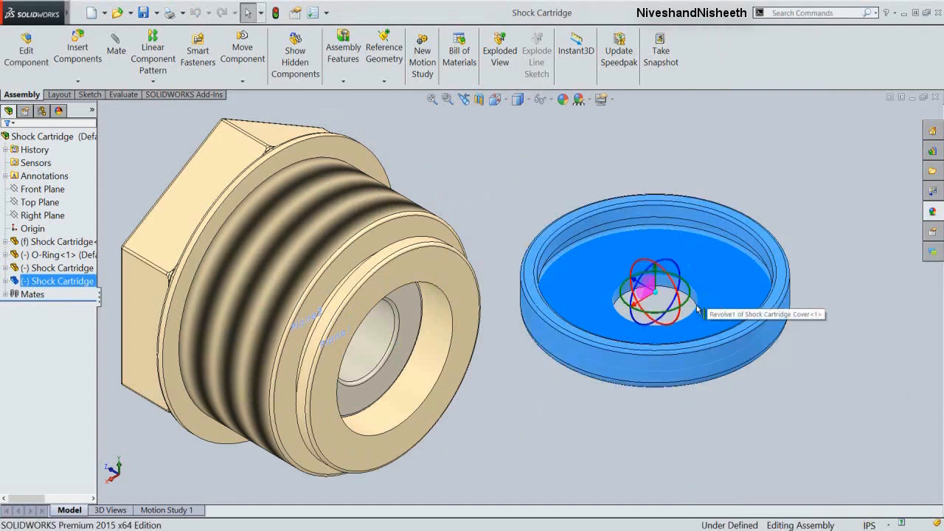
pyautogui.moveTo(679, 313); pyautogui.dragTo(635, 272)
pyautogui.click(559, 171)
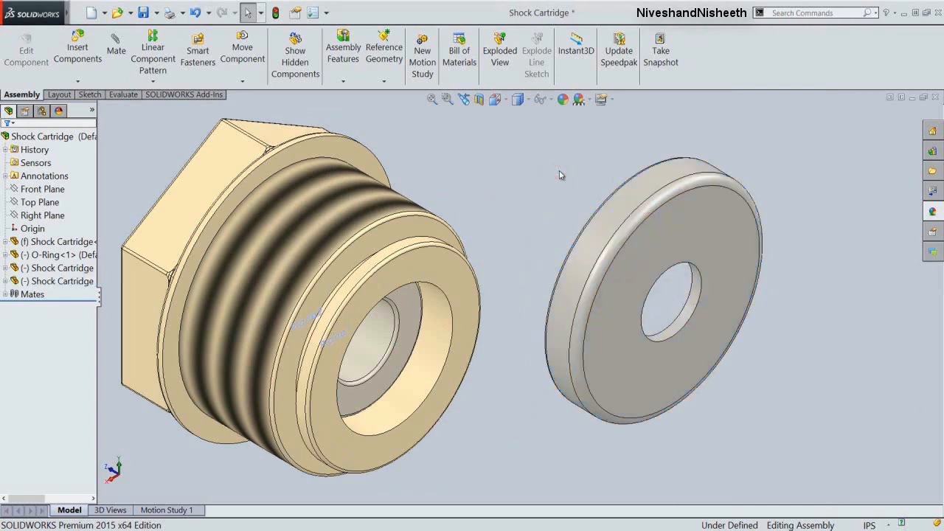
# Step: Mate the cover's centre hole concentric with the cartridge bore and move the cover along the axis clear of the cartridge
pyautogui.click(691, 308)
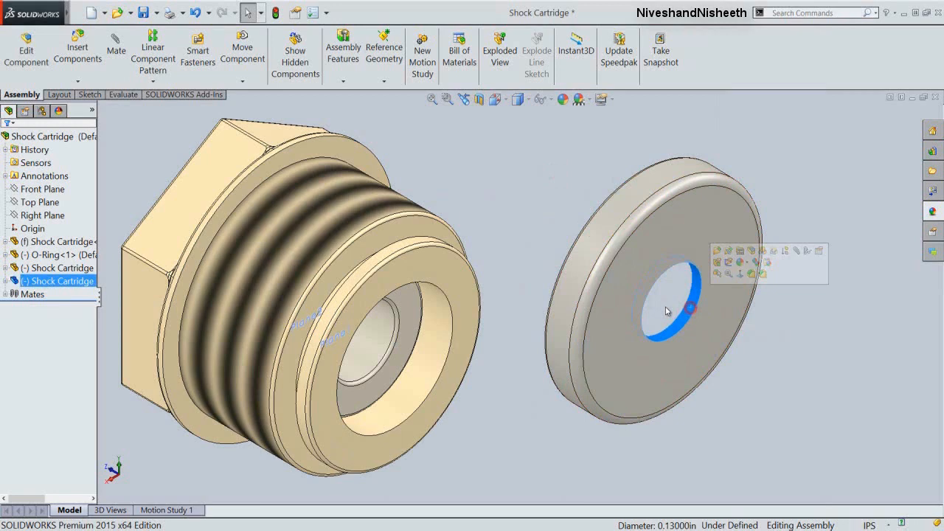
pyautogui.keyDown('ctrl'); pyautogui.click(437, 347); pyautogui.keyUp('ctrl')
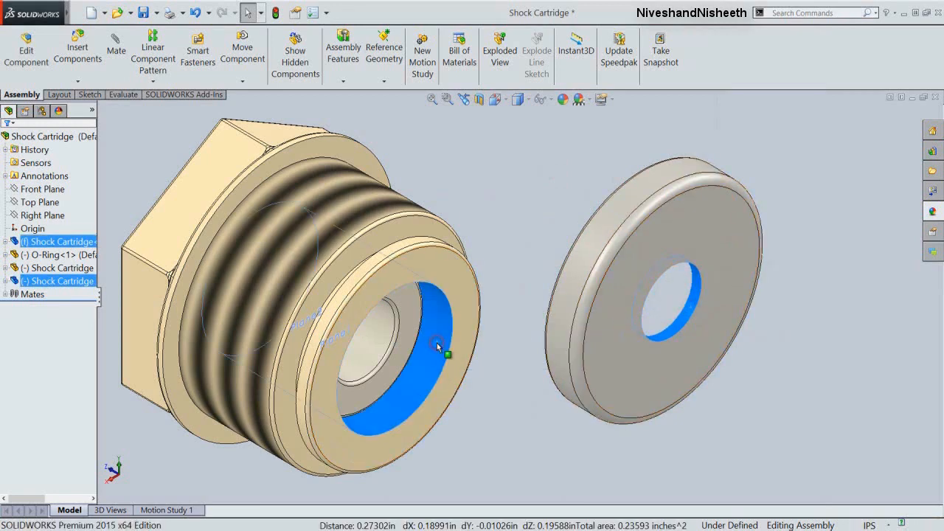
pyautogui.click(511, 337)
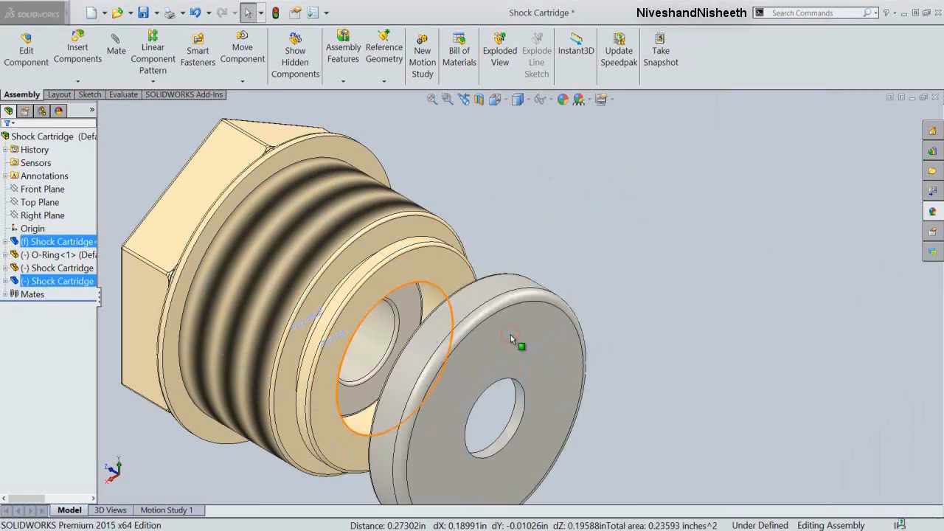
pyautogui.click(591, 235)
pyautogui.scroll(1, 618, 247)
pyautogui.scroll(2, 514, 325)
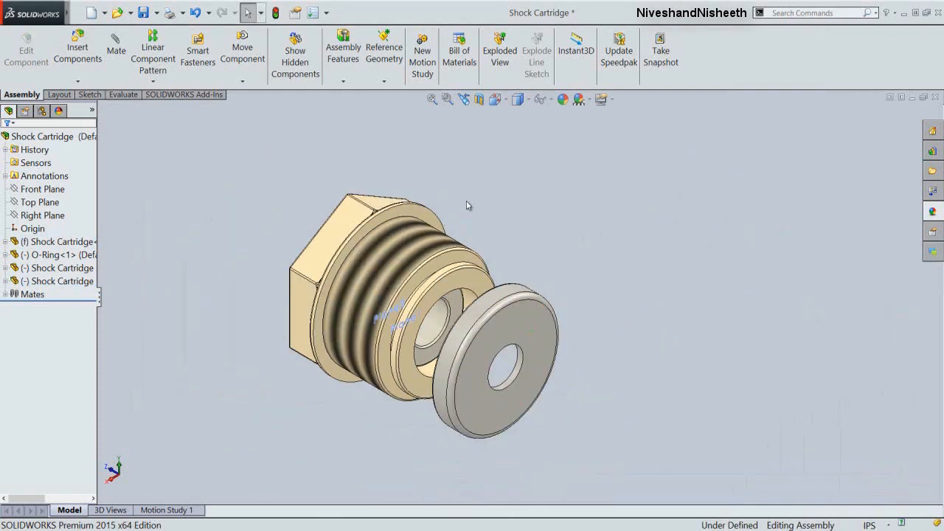
pyautogui.click(432, 98)
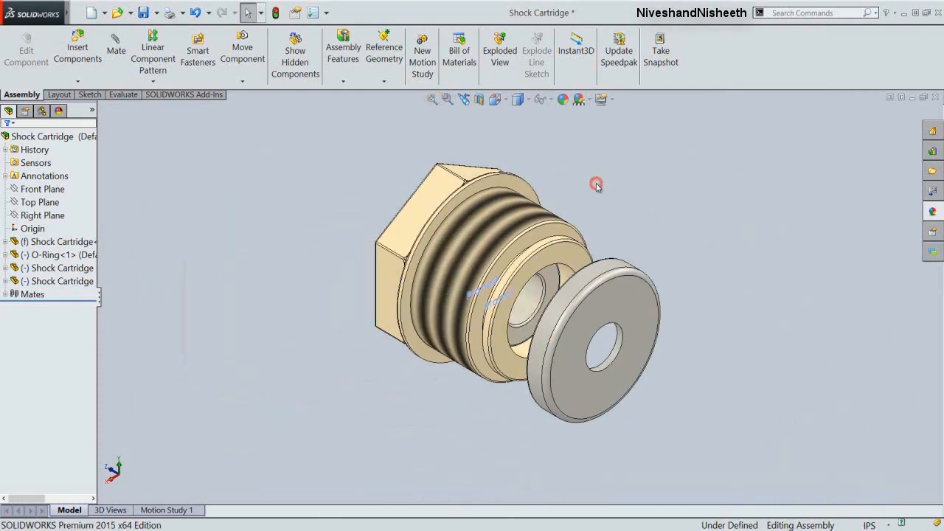
pyautogui.moveTo(664, 313); pyautogui.dragTo(723, 351)
# Step: Add a second O-Ring instance by copying the existing one into the free space above the cover
pyautogui.click(197, 280)
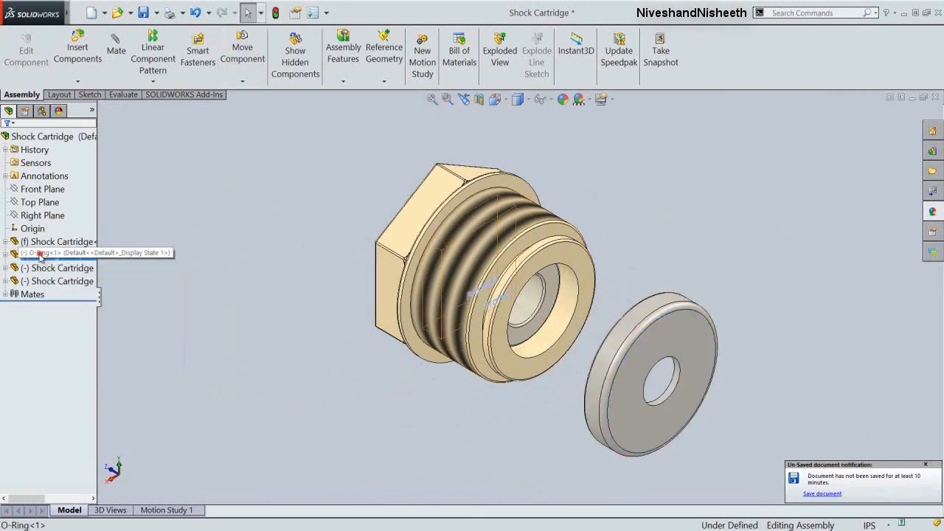
pyautogui.moveTo(24, 255); pyautogui.dragTo(709, 238)
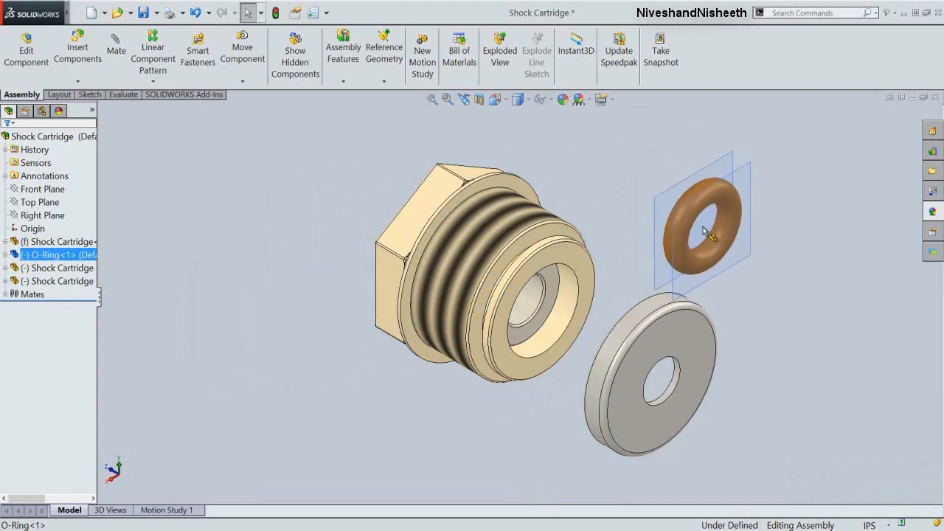
pyautogui.click(611, 186)
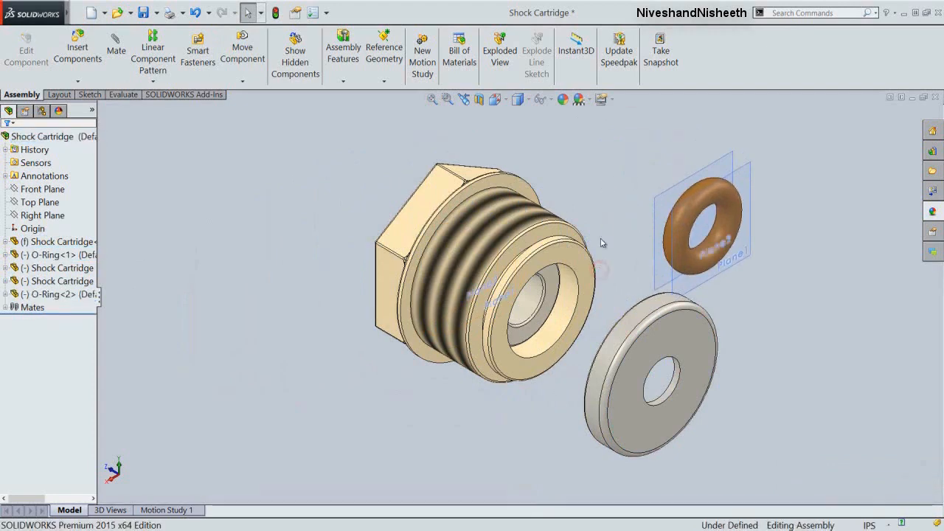
# Step: Section the view along the Right Plane again with the cover and second O-Ring in place
pyautogui.scroll(-2, 602, 200)
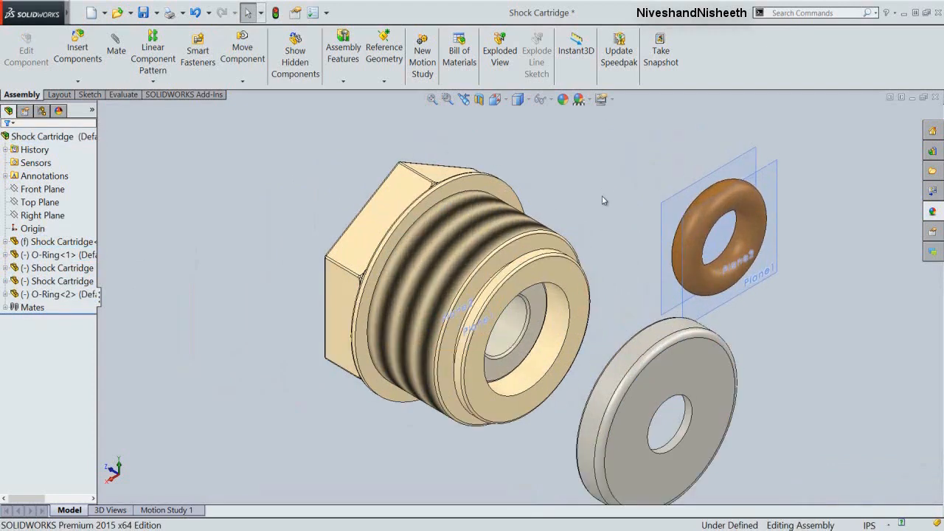
pyautogui.click(478, 99)
pyautogui.click(6, 140)
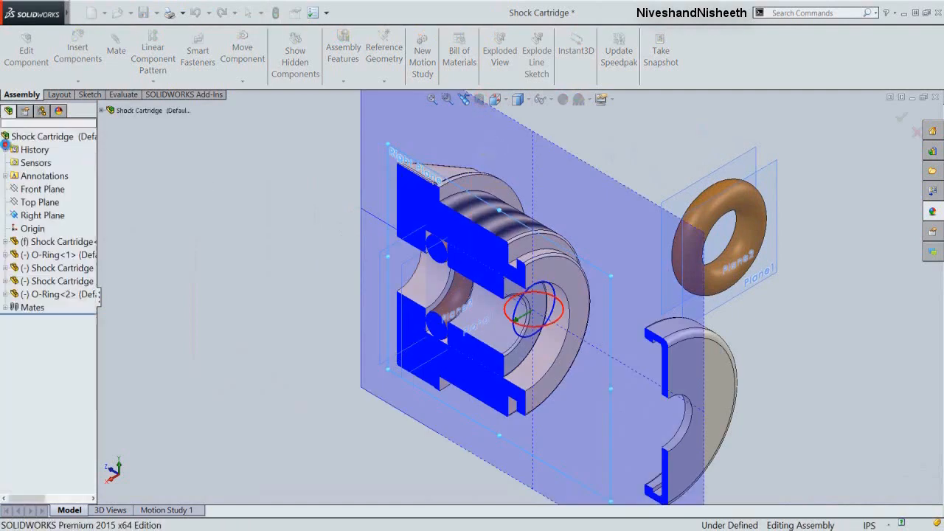
pyautogui.click(138, 189)
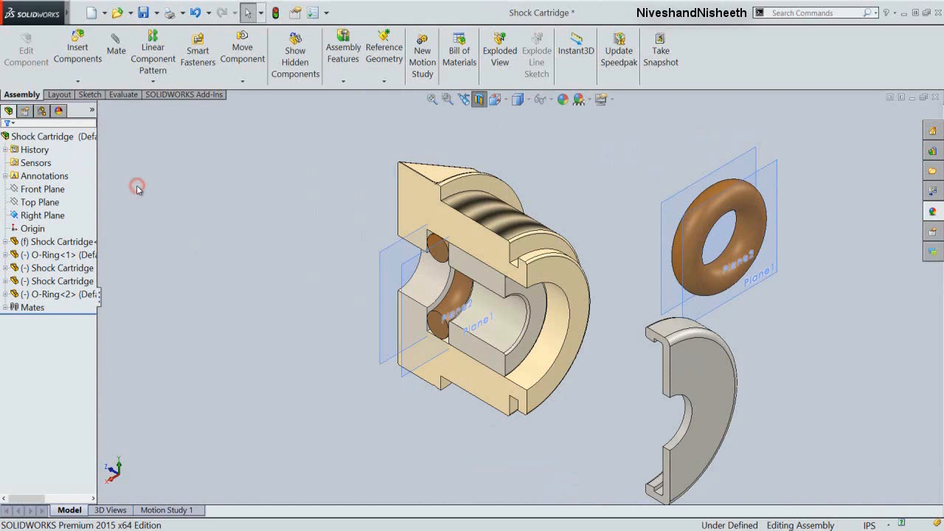
# Step: Mate Plane2 of the second O-Ring coincident with the outer end face of the Shock Cartridge Spacer
pyautogui.click(661, 209)
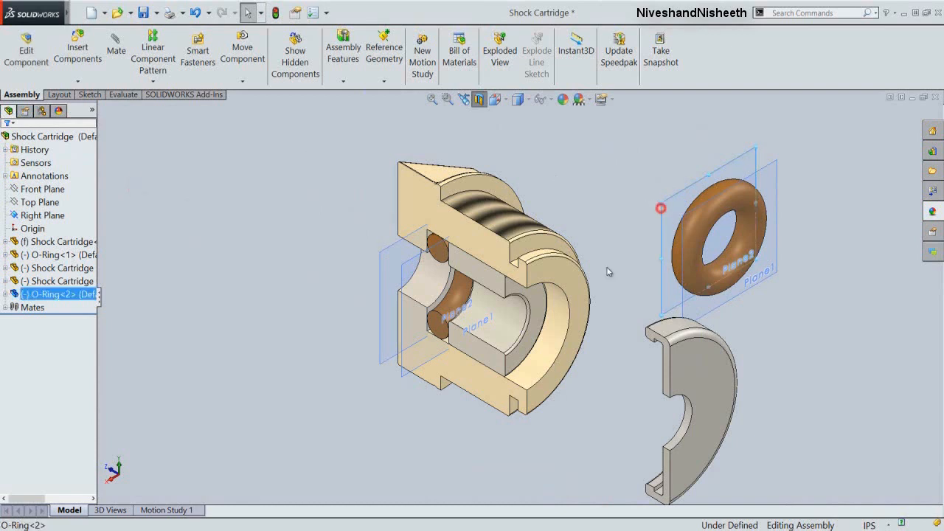
pyautogui.keyDown('ctrl'); pyautogui.click(545, 304); pyautogui.keyUp('ctrl')
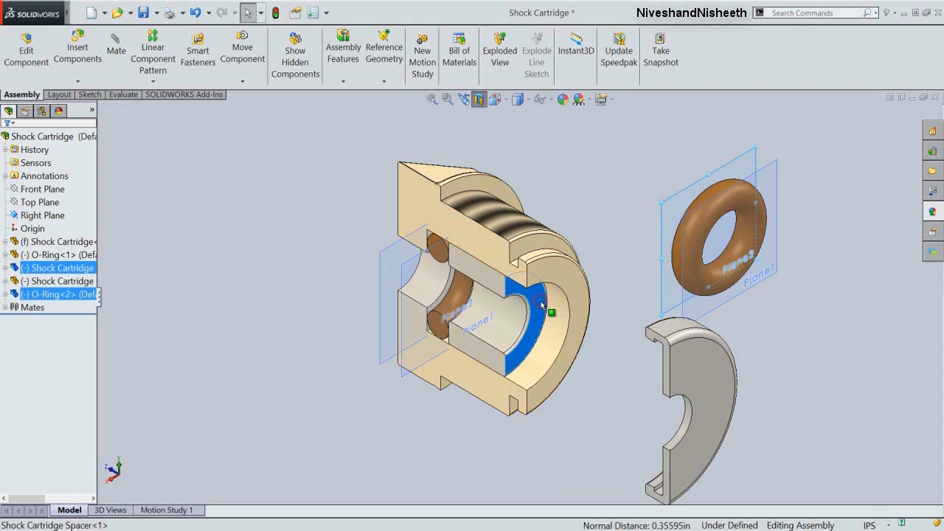
pyautogui.click(567, 292)
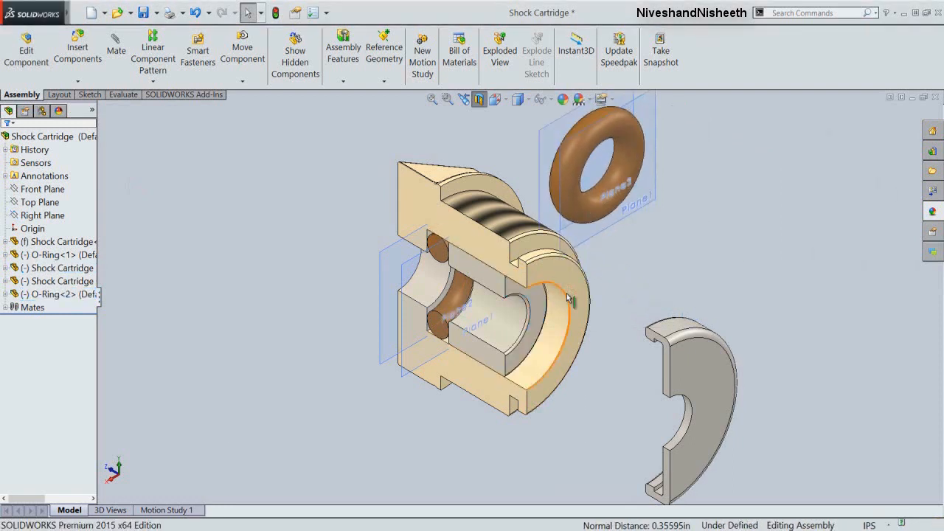
pyautogui.click(648, 262)
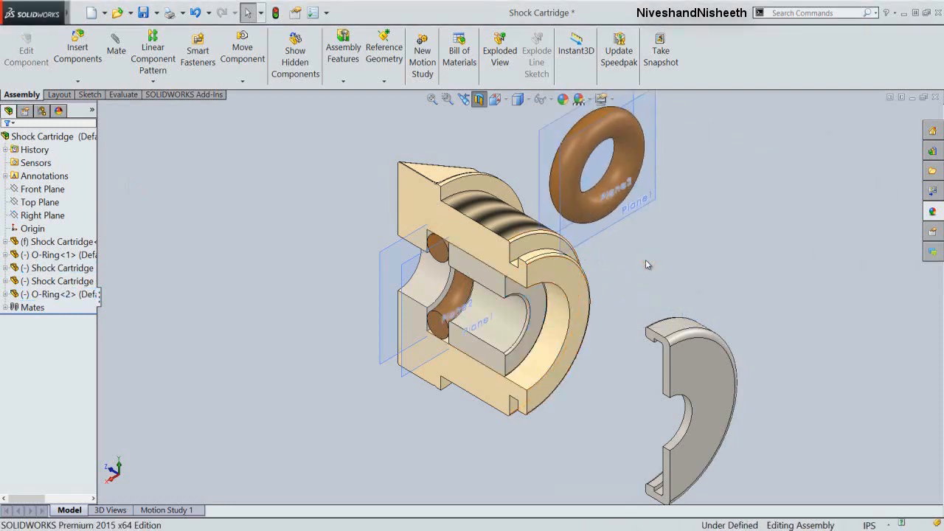
# Step: Show the temporary axes and mate the second O-Ring's axis coincident with the spacer's axis
pyautogui.click(543, 99)
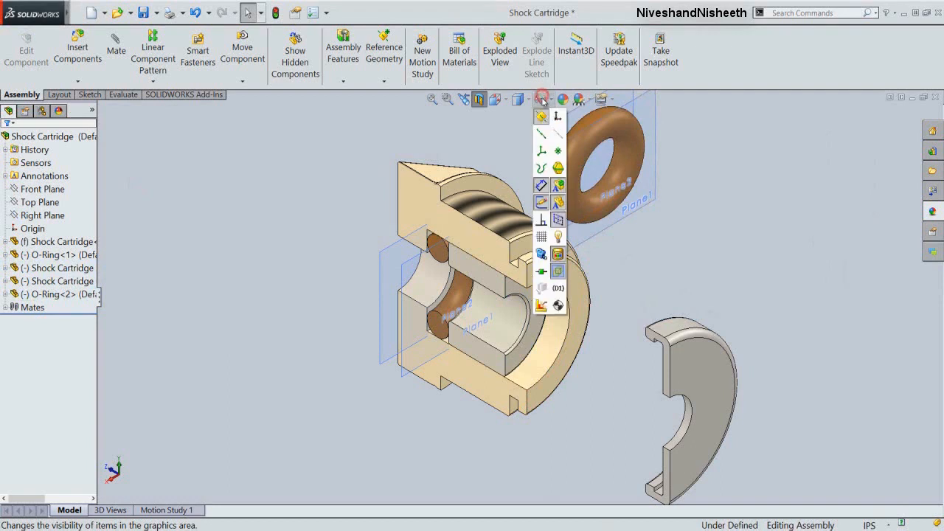
pyautogui.click(558, 135)
pyautogui.click(666, 223)
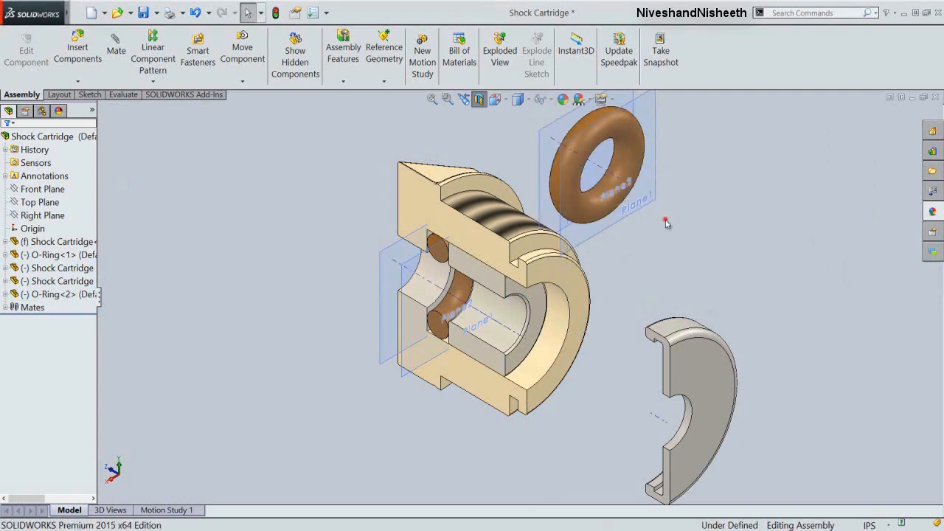
pyautogui.click(615, 181)
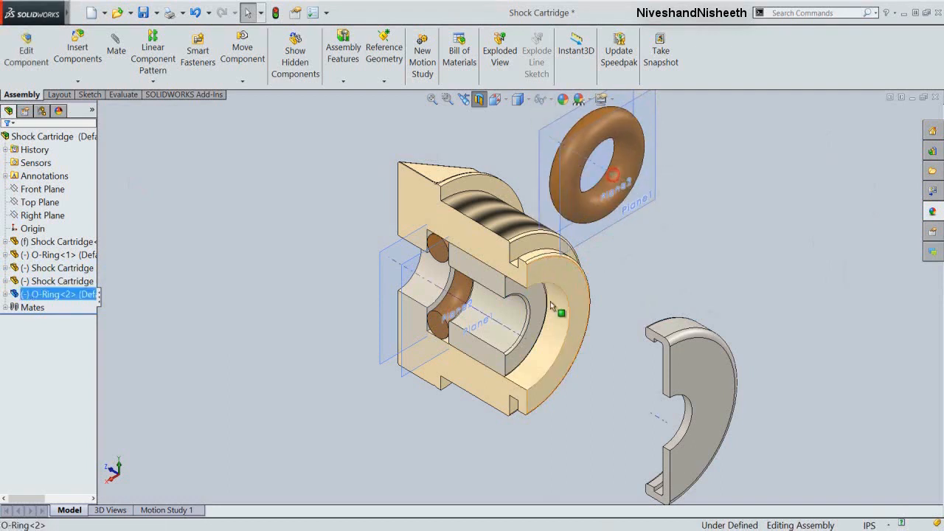
pyautogui.keyDown('ctrl'); pyautogui.click(506, 330); pyautogui.keyUp('ctrl')
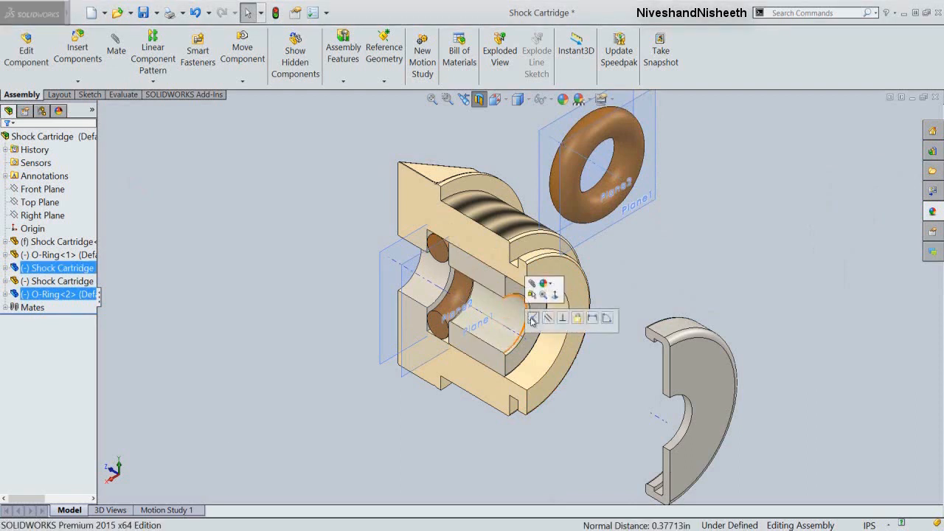
pyautogui.click(532, 318)
pyautogui.click(632, 230)
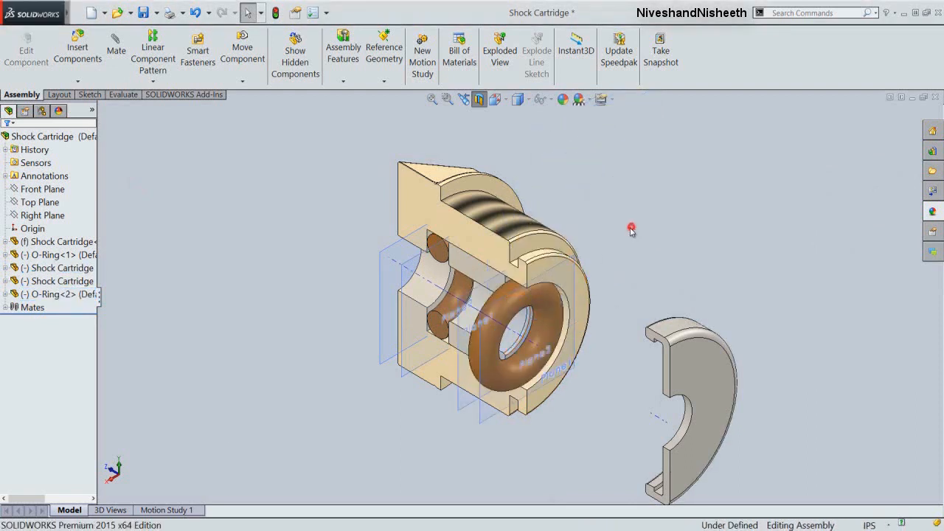
# Step: Mate the inner face of the Shock Cartridge Cover coincident with the cartridge's open end face, and rebuild the assembly
pyautogui.click(590, 298)
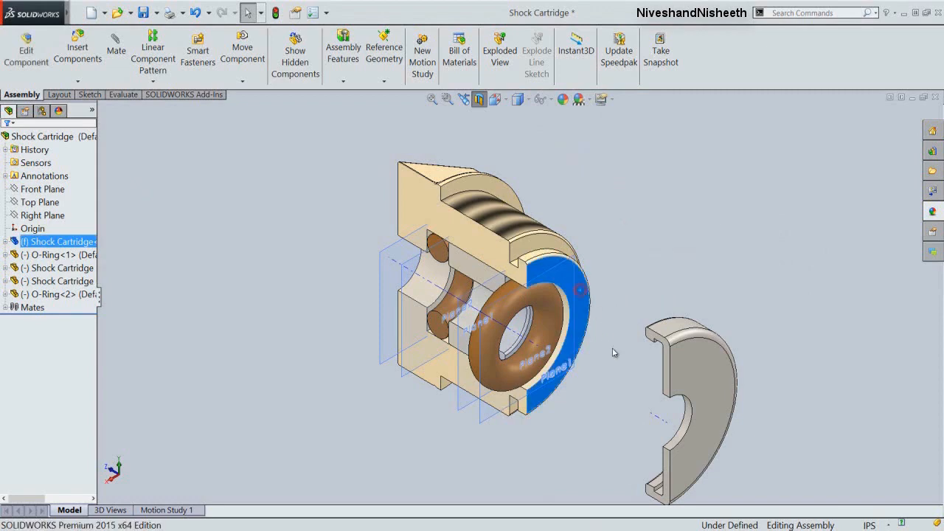
pyautogui.moveTo(590, 298); pyautogui.dragTo(684, 363, button='middle')
pyautogui.keyDown('ctrl'); pyautogui.click(787, 373); pyautogui.keyUp('ctrl')
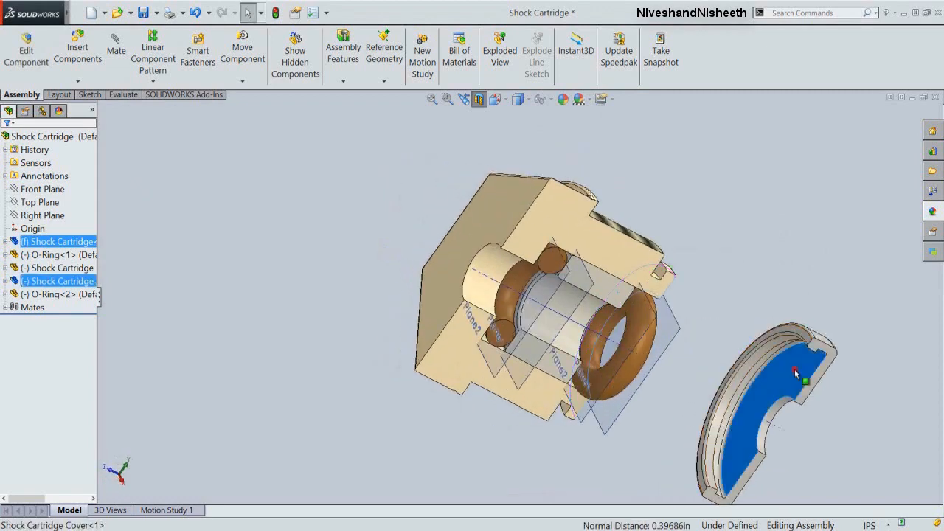
pyautogui.click(821, 361)
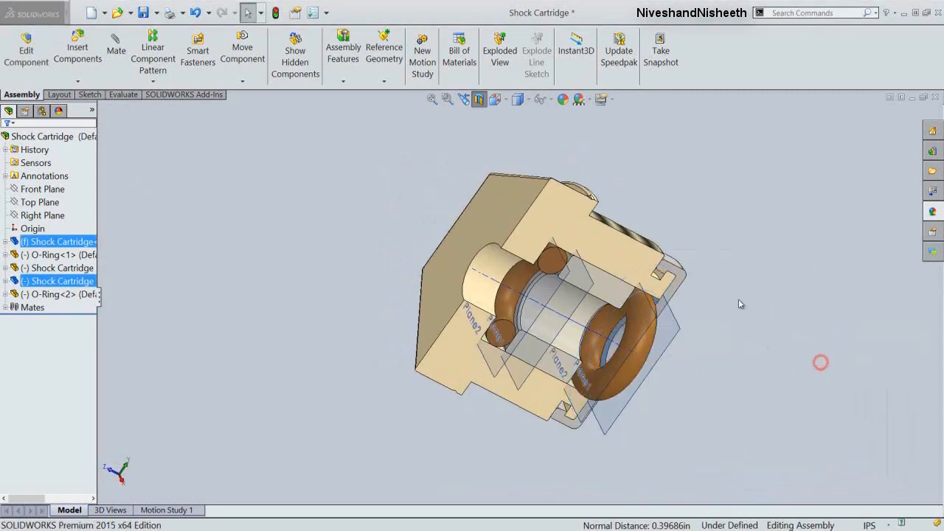
pyautogui.click(463, 99)
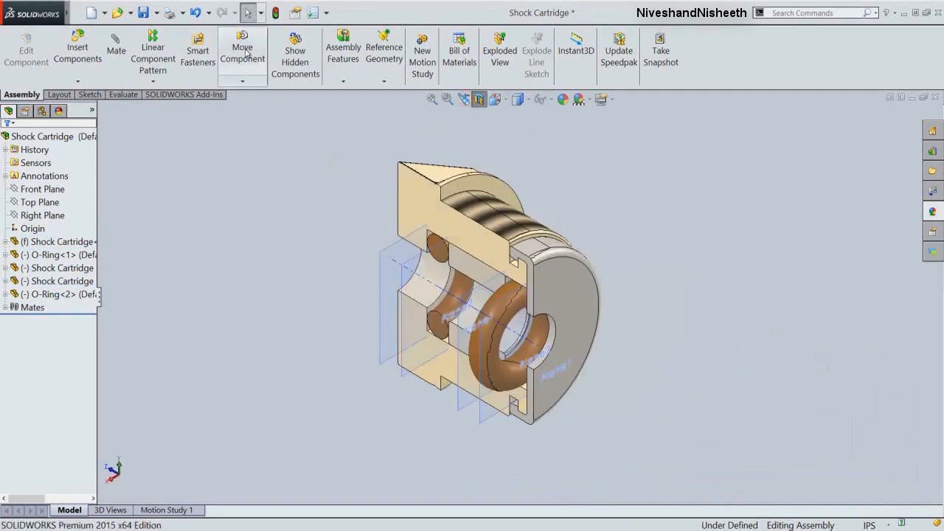
pyautogui.click(275, 13)
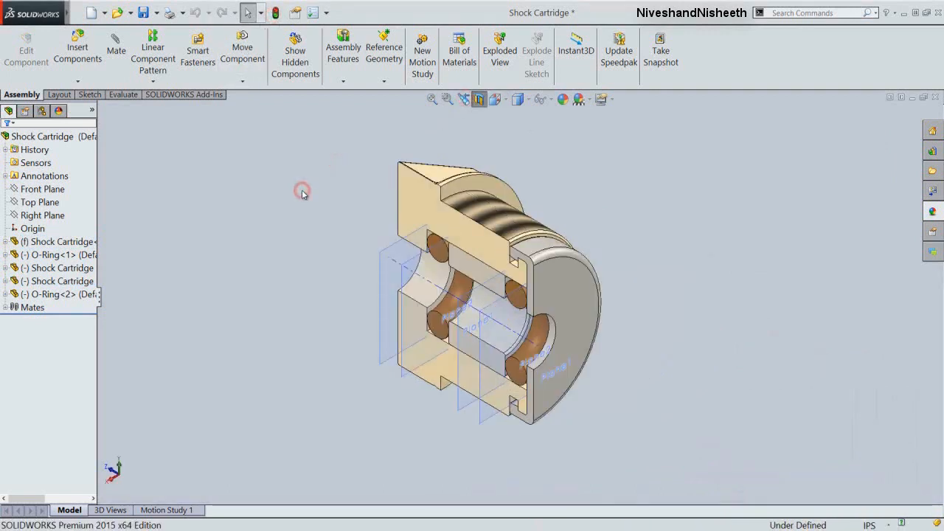
# Step: Turn off the section view, hide the temporary axes and planes, and save the Shock Cartridge assembly
pyautogui.click(479, 99)
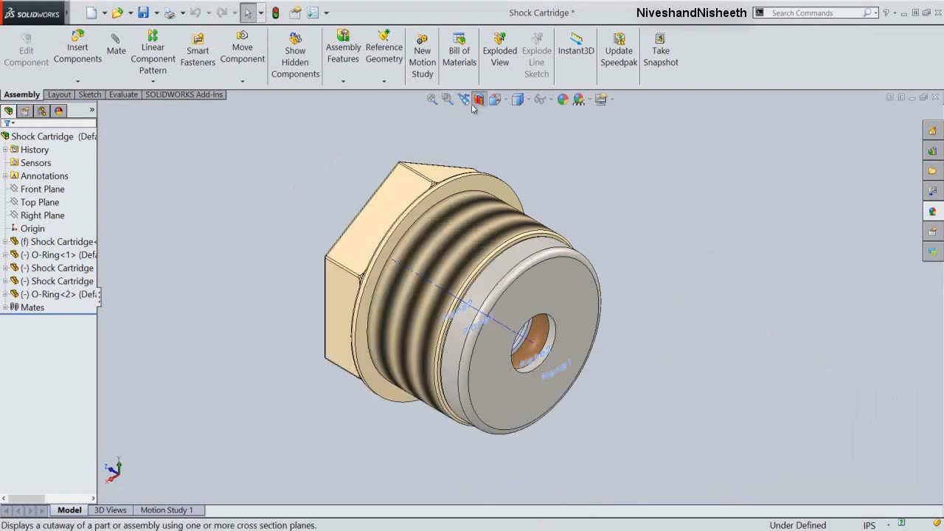
pyautogui.click(549, 101)
pyautogui.click(558, 135)
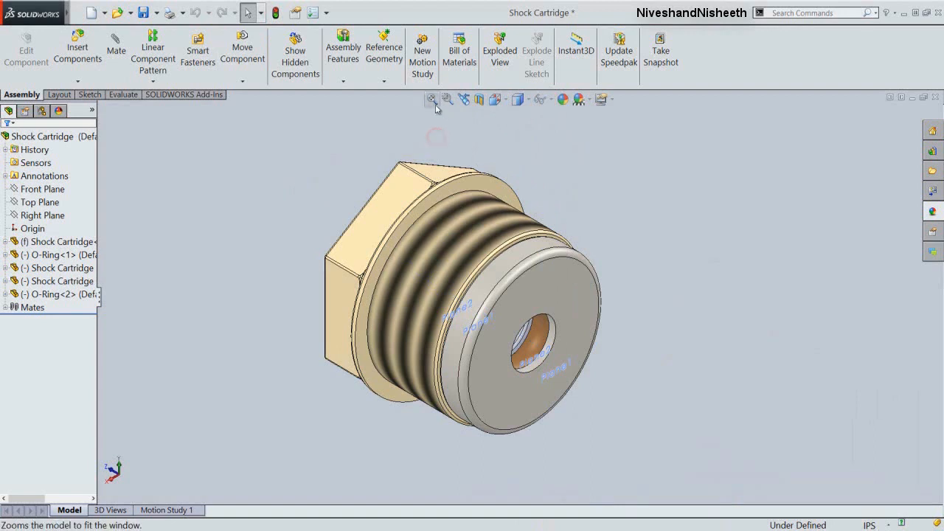
pyautogui.click(433, 101)
pyautogui.click(545, 100)
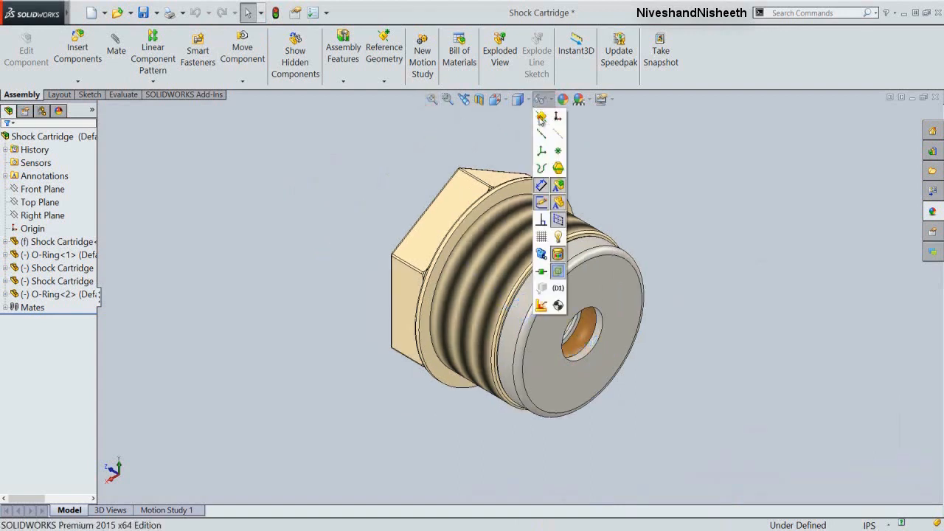
pyautogui.click(540, 118)
pyautogui.click(400, 161)
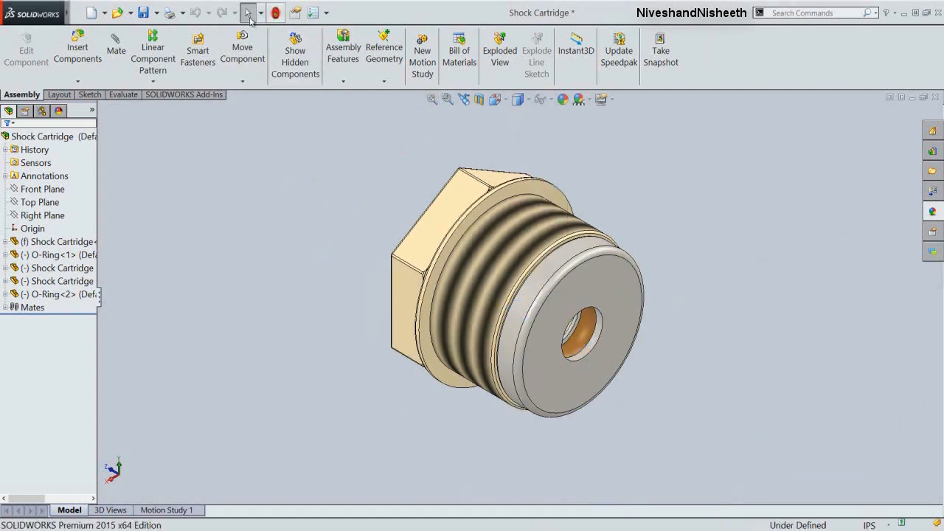
pyautogui.click(244, 267)
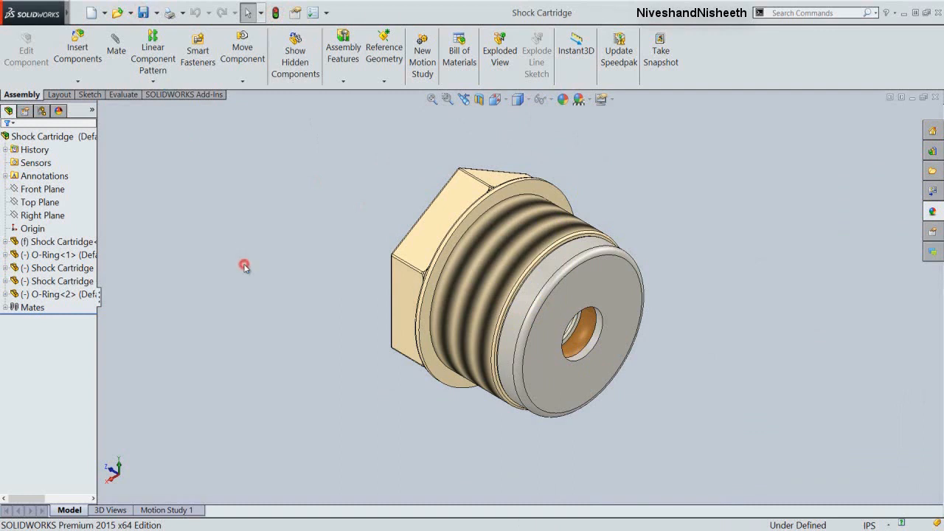
pyautogui.click(269, 269)
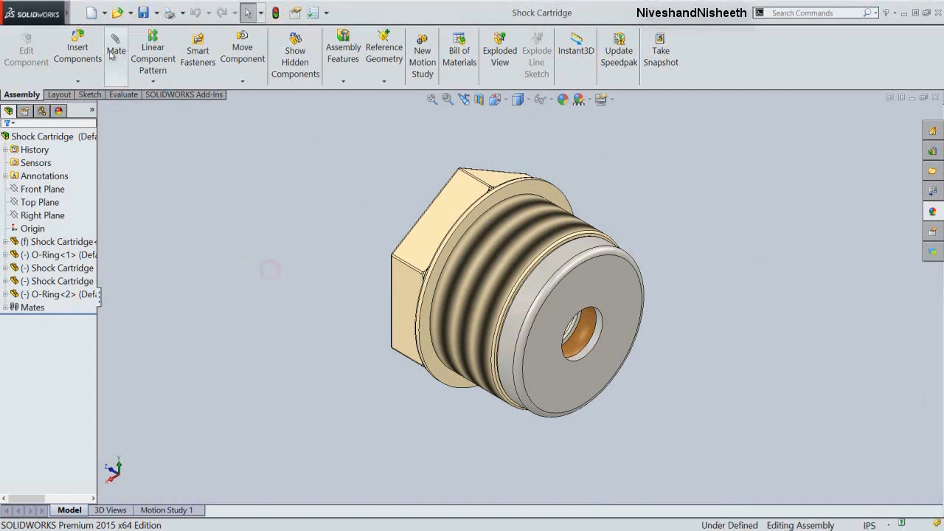
# Step: Create a new assembly from the custom assembly template and show the origins
pyautogui.click(90, 13)
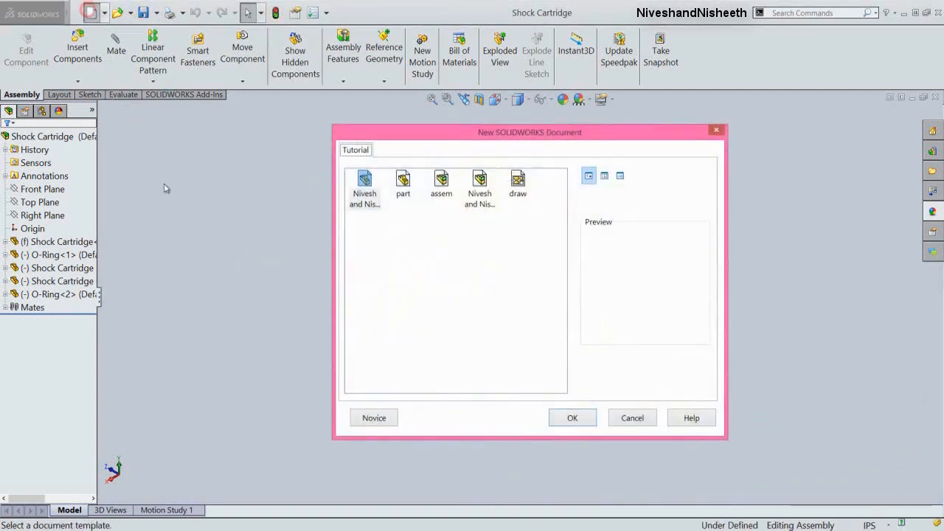
pyautogui.click(479, 181)
pyautogui.doubleClick(480, 180)
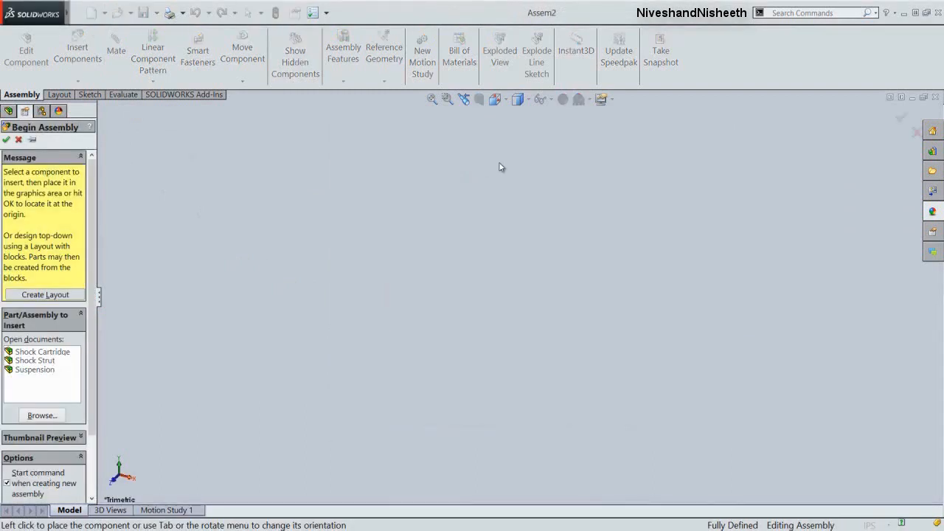
pyautogui.click(547, 102)
pyautogui.click(556, 113)
pyautogui.click(439, 159)
# Step: Insert the Shock Body 1.3 Length part from the Suspension folder and place it on the assembly origin
pyautogui.click(58, 416)
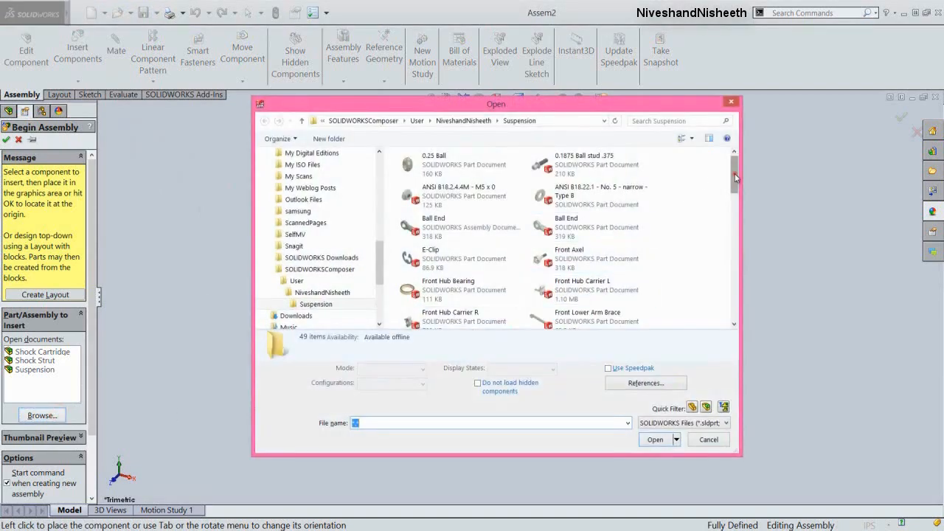
pyautogui.moveTo(734, 173); pyautogui.dragTo(734, 267)
pyautogui.doubleClick(593, 270)
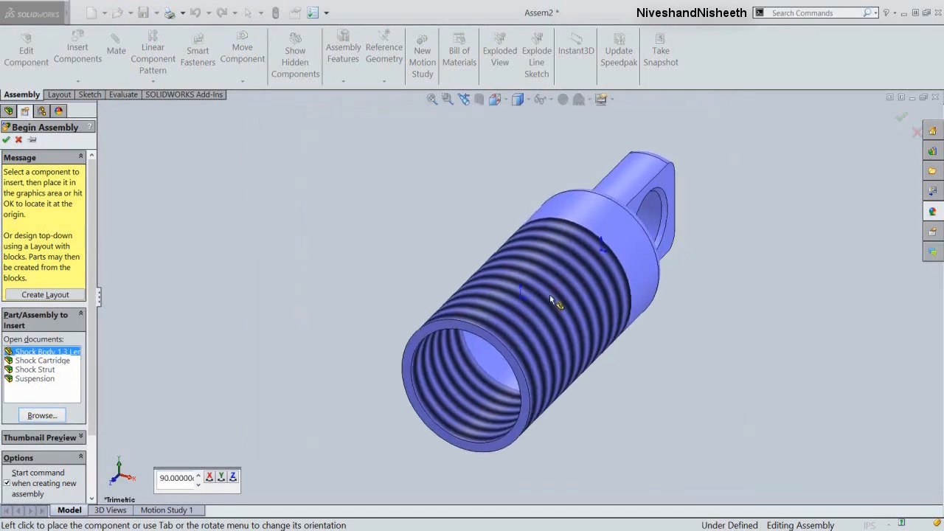
pyautogui.click(524, 299)
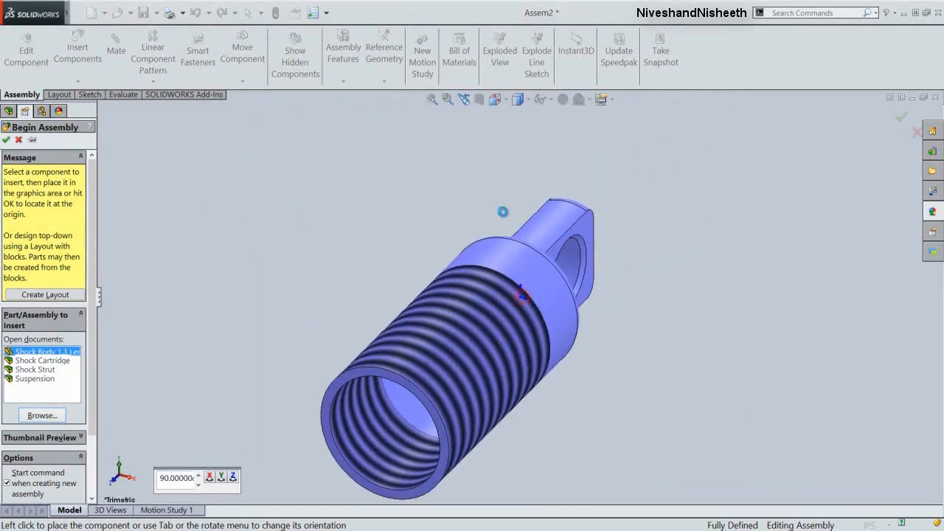
# Step: Set the view to isometric and hide the origins
pyautogui.click(517, 99)
pyautogui.click(545, 287)
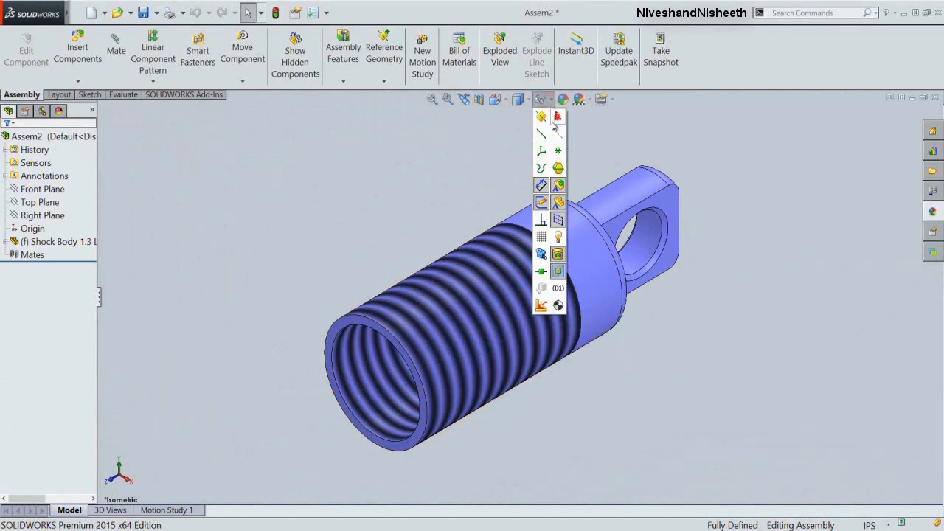
pyautogui.click(472, 172)
# Step: Insert the Shock Cartridge subassembly into the free space near the open end of the shock body
pyautogui.click(68, 47)
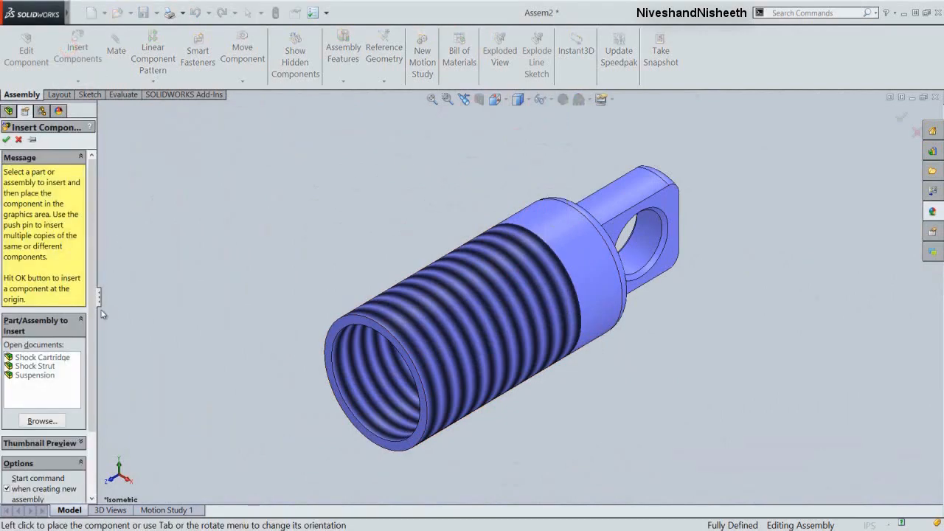
pyautogui.click(53, 357)
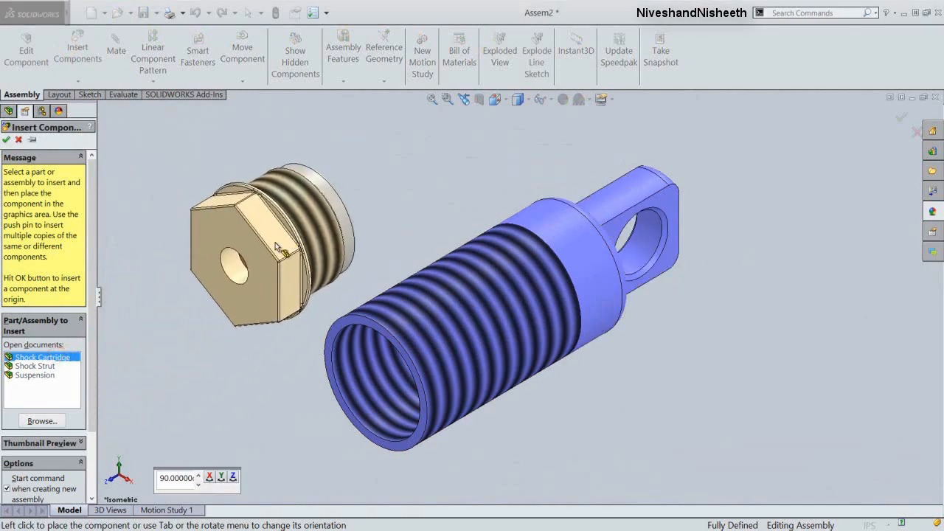
pyautogui.click(280, 247)
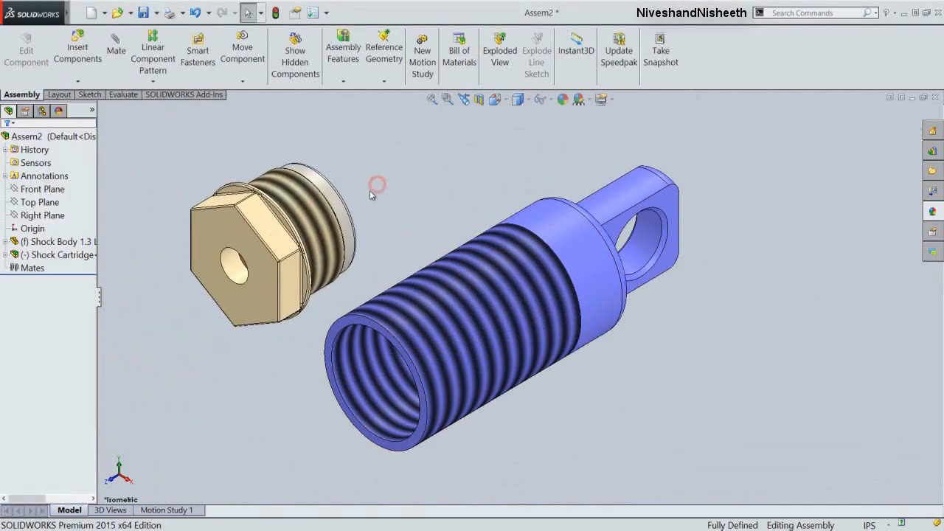
# Step: Mate the cartridge cover's cylindrical face concentric with the shock body and slide the cartridge out along the axis
pyautogui.click(345, 225)
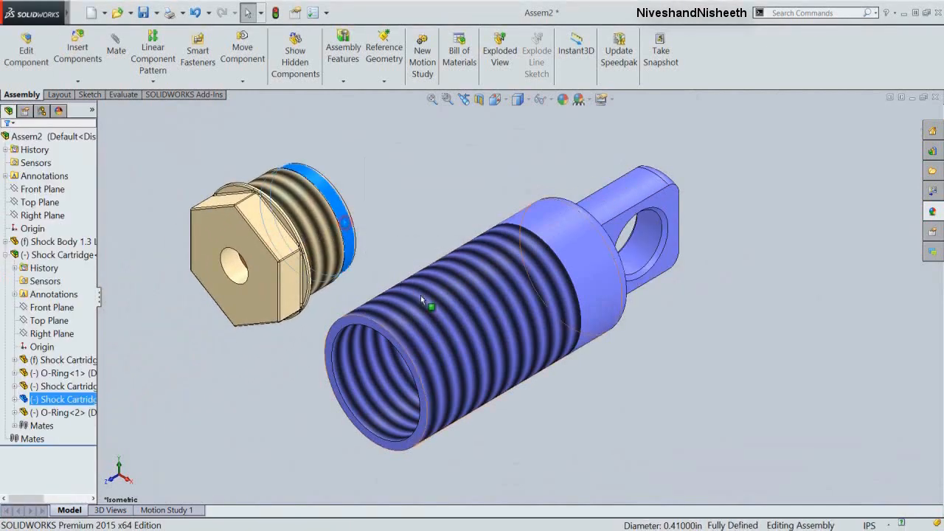
pyautogui.keyDown('ctrl'); pyautogui.click(448, 323); pyautogui.keyUp('ctrl')
pyautogui.click(522, 315)
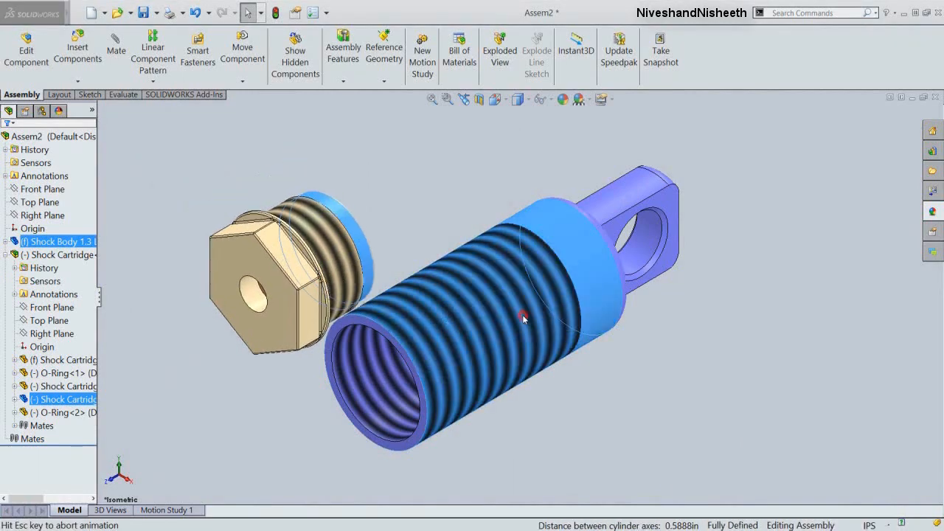
pyautogui.click(440, 219)
pyautogui.moveTo(365, 380); pyautogui.dragTo(293, 409)
pyautogui.click(264, 261)
# Step: Mate the cartridge's flange face coincident with the open end face of the shock body
pyautogui.scroll(-3, 305, 325)
pyautogui.click(405, 320)
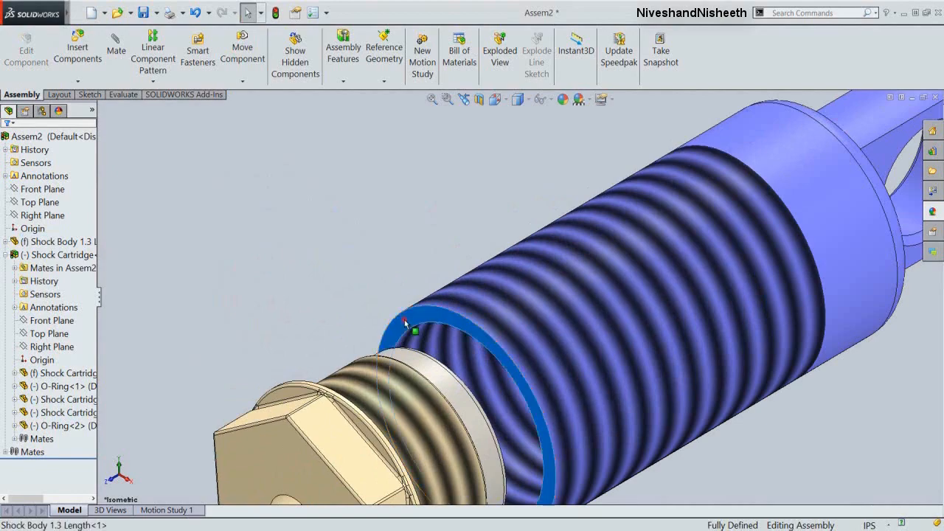
pyautogui.scroll(3, 423, 322)
pyautogui.moveTo(451, 408); pyautogui.dragTo(376, 375, button='middle')
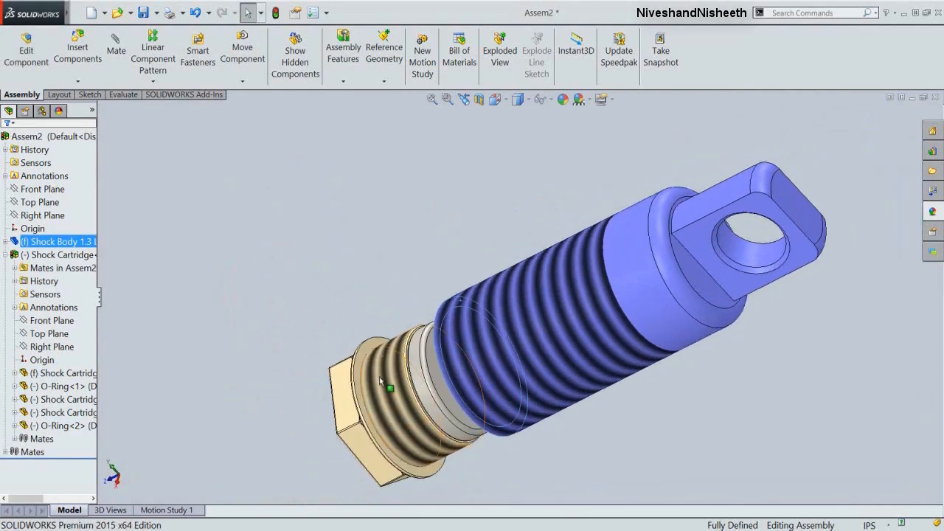
pyautogui.scroll(-3, 377, 361)
pyautogui.keyDown('ctrl'); pyautogui.click(379, 335); pyautogui.keyUp('ctrl')
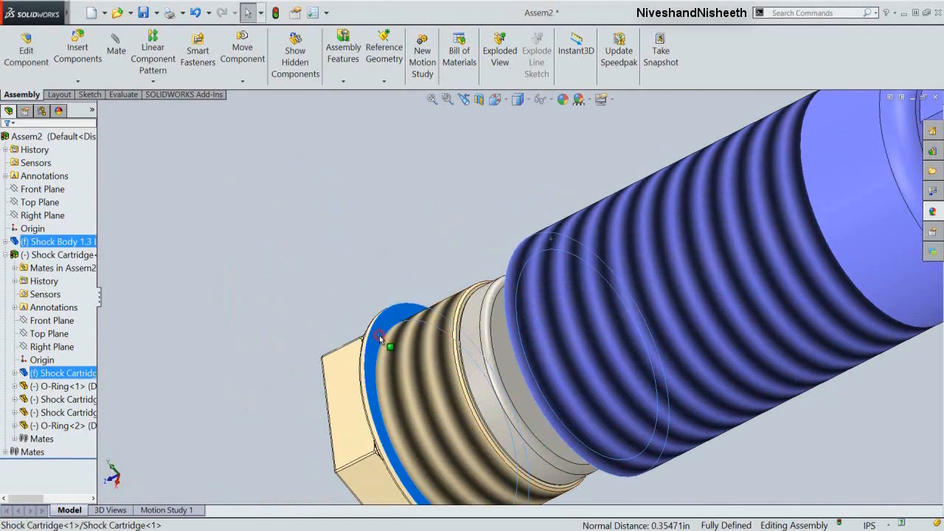
pyautogui.click(407, 327)
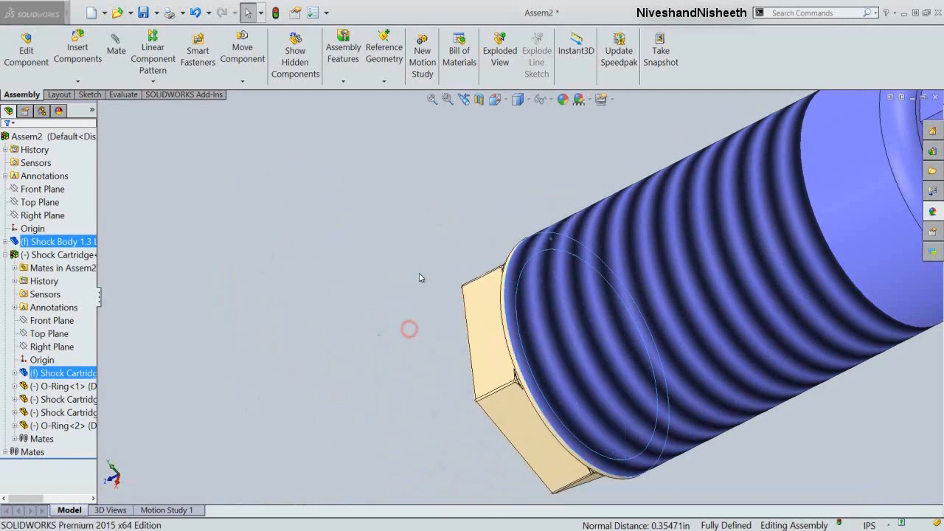
# Step: Mate a side flat of the cartridge's hex head to the flat face of the shock body's eyelet at an angle of 0 degrees
pyautogui.click(463, 101)
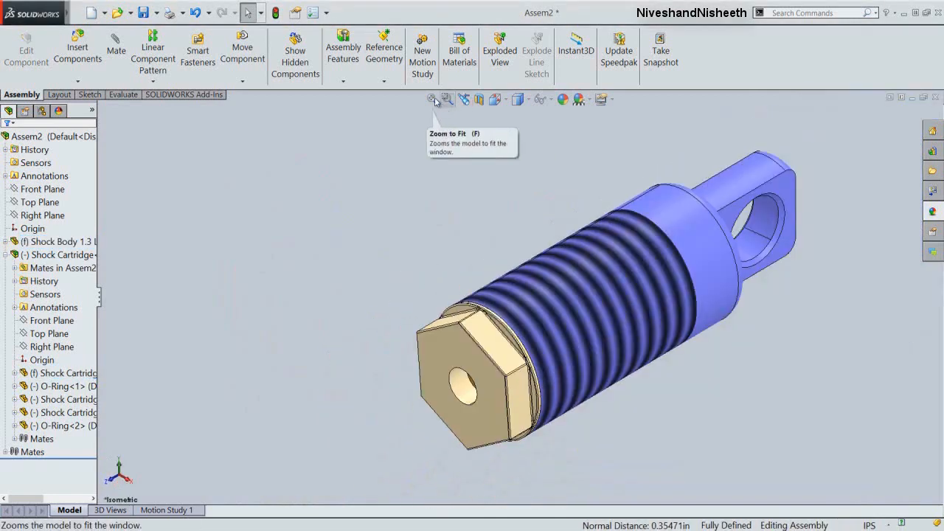
pyautogui.click(432, 99)
pyautogui.click(379, 204)
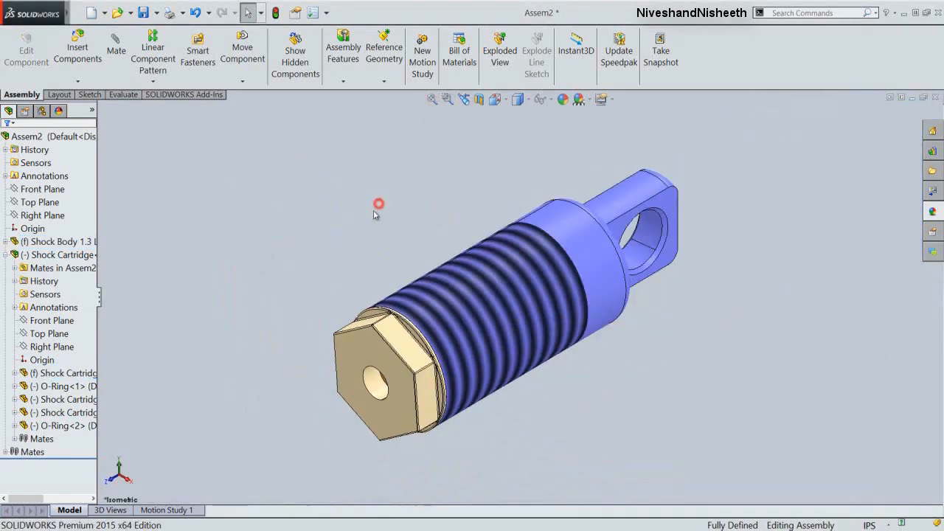
pyautogui.click(424, 397)
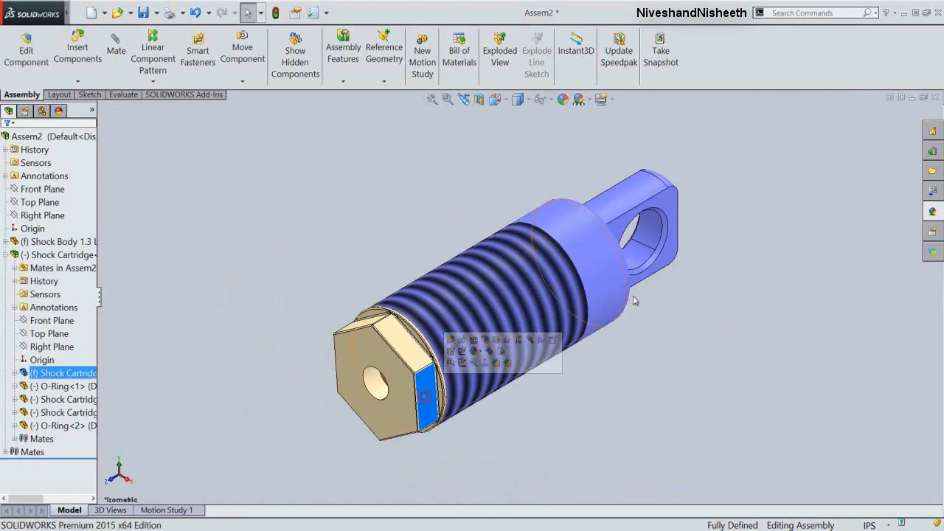
pyautogui.keyDown('ctrl'); pyautogui.click(669, 212); pyautogui.keyUp('ctrl')
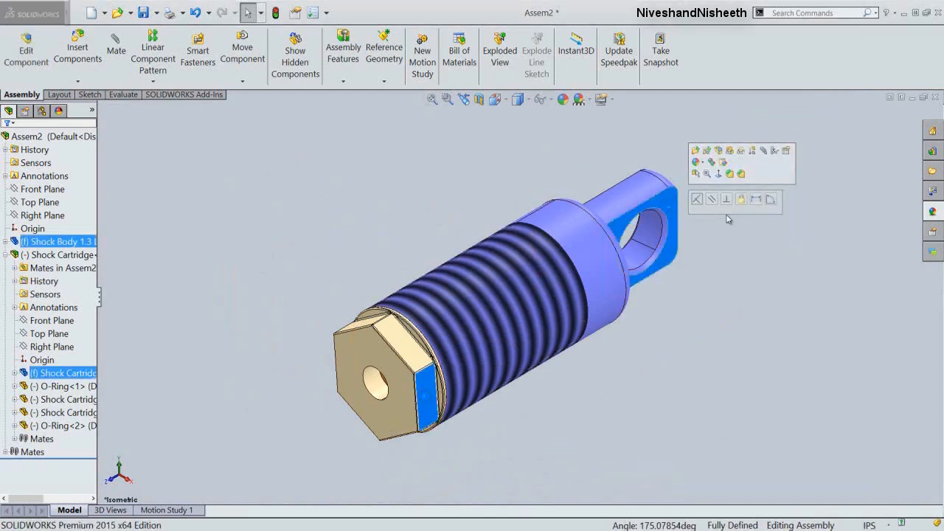
pyautogui.click(770, 198)
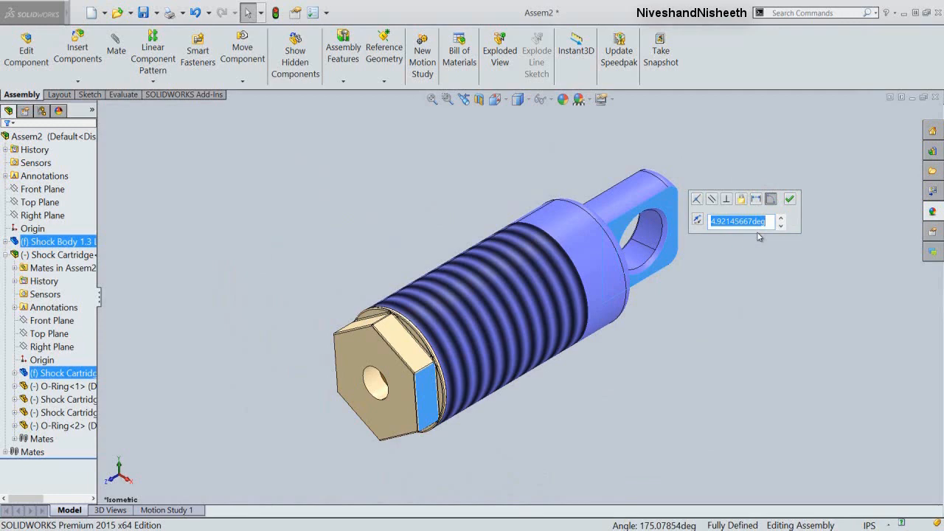
pyautogui.write('90')
pyautogui.press('Return')
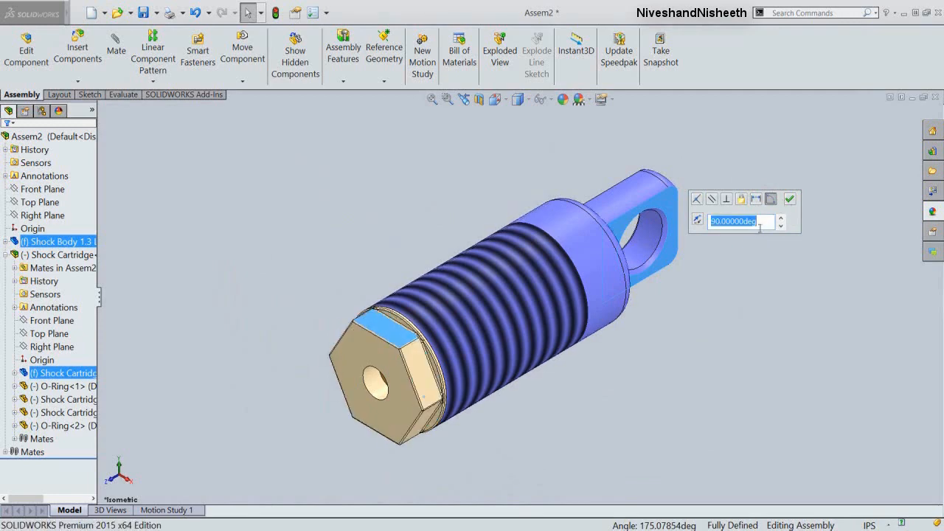
pyautogui.write('0')
pyautogui.press('Return')
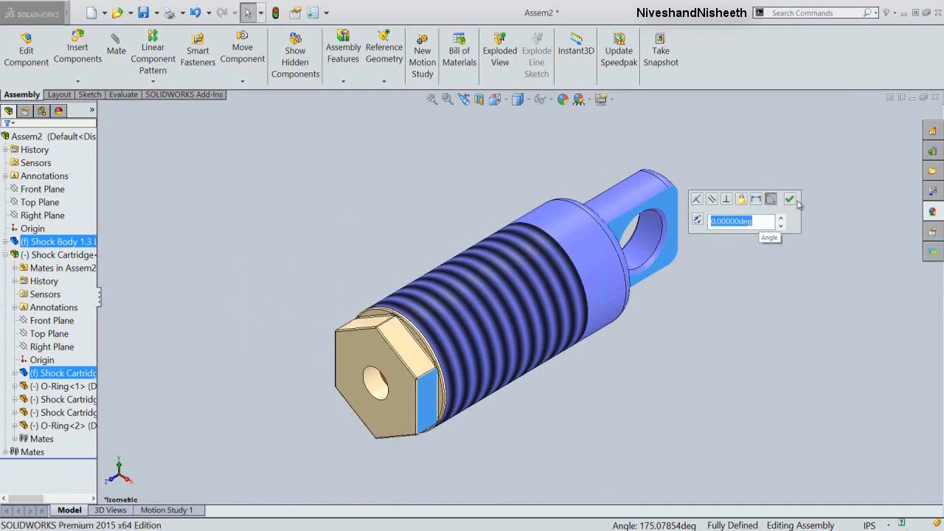
pyautogui.click(789, 198)
pyautogui.click(236, 211)
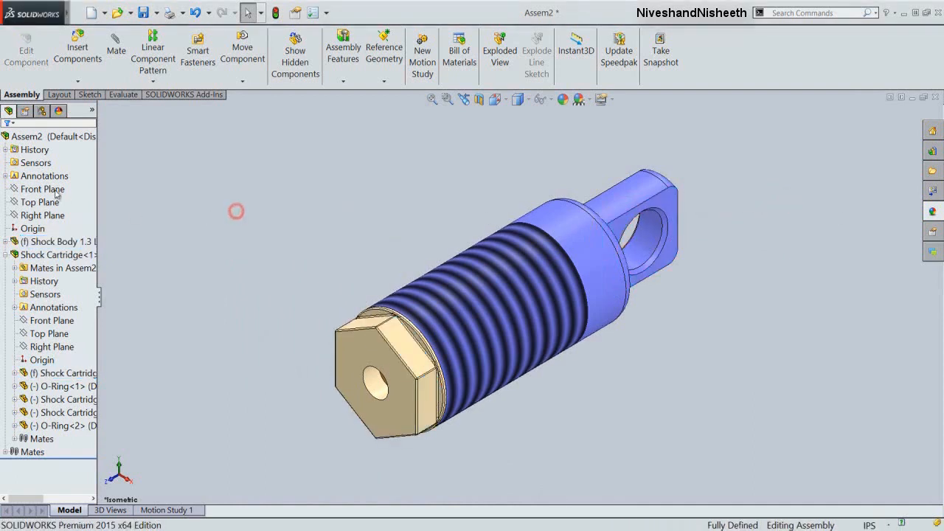
# Step: Collapse the expanded component tree and save the assembly as Shock Body in the Suspension folder
pyautogui.rightClick(69, 178)
pyautogui.click(84, 185)
pyautogui.click(130, 171)
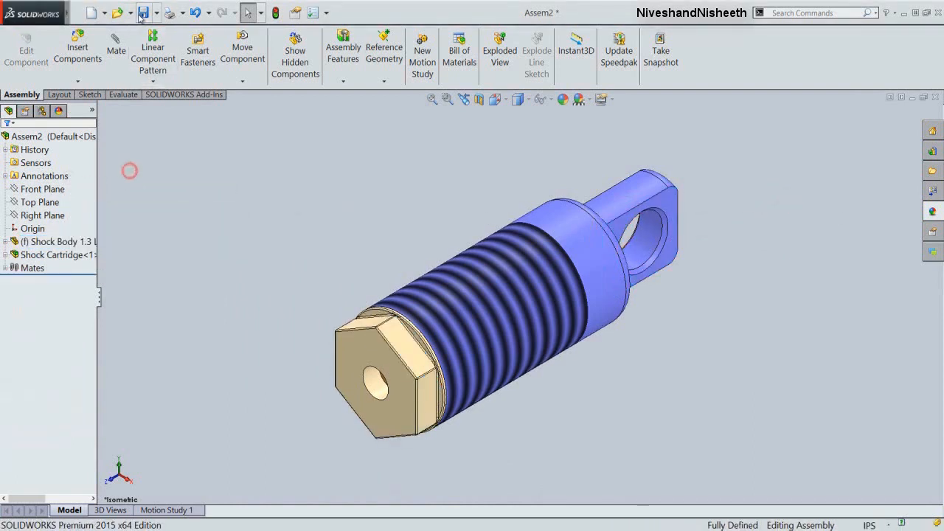
pyautogui.click(143, 13)
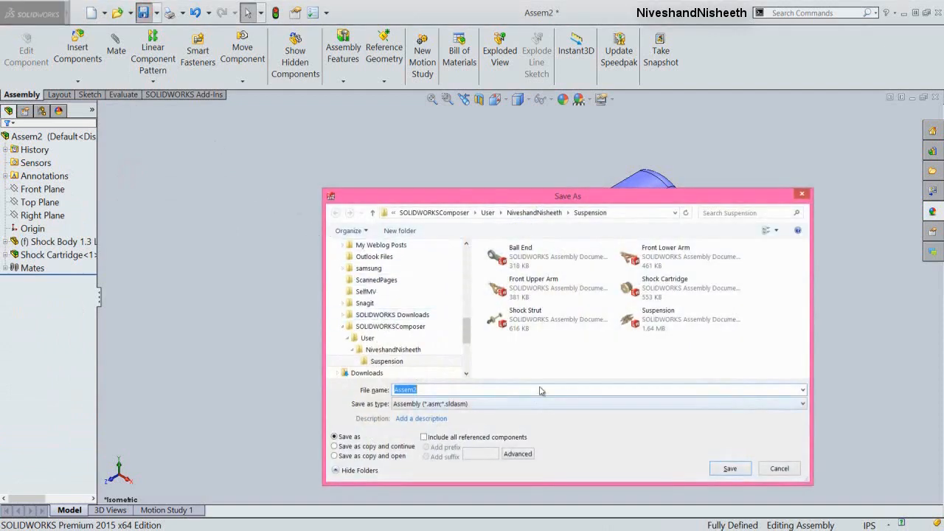
pyautogui.write('Sho')
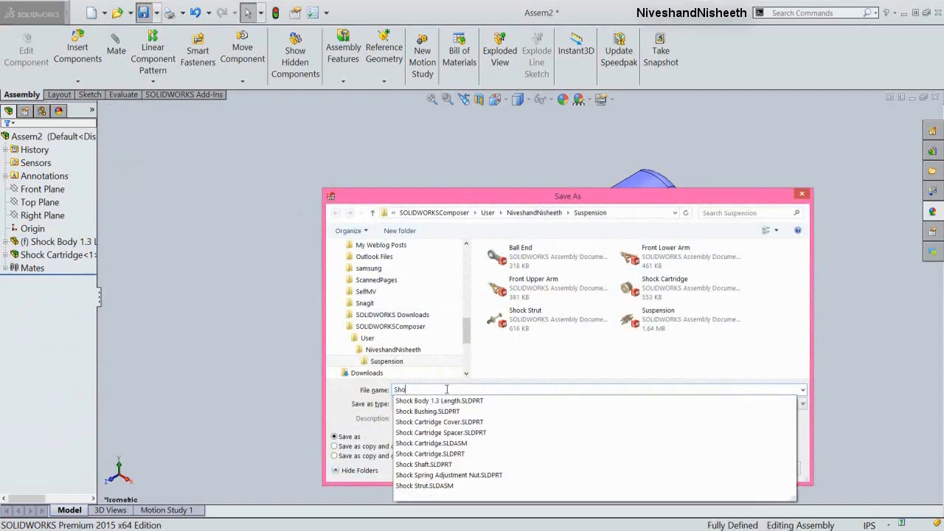
pyautogui.write('ck Body')
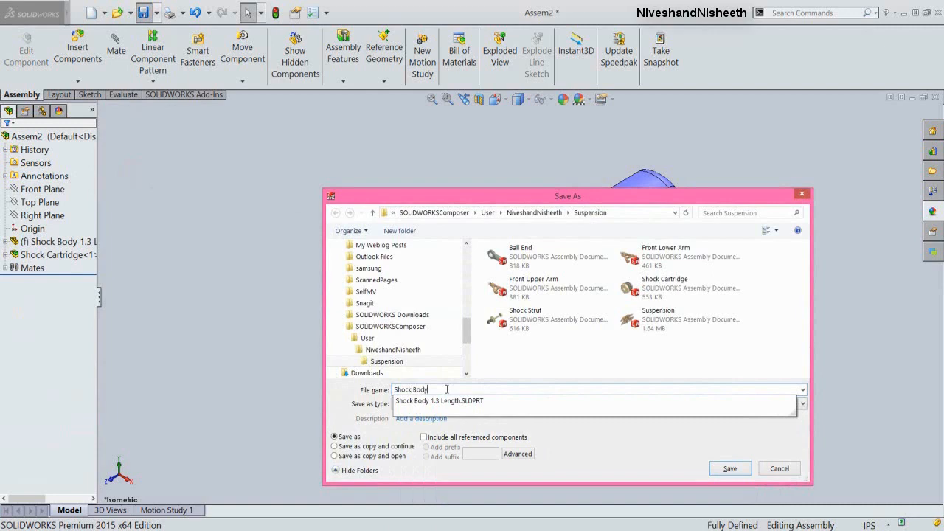
pyautogui.click(746, 473)
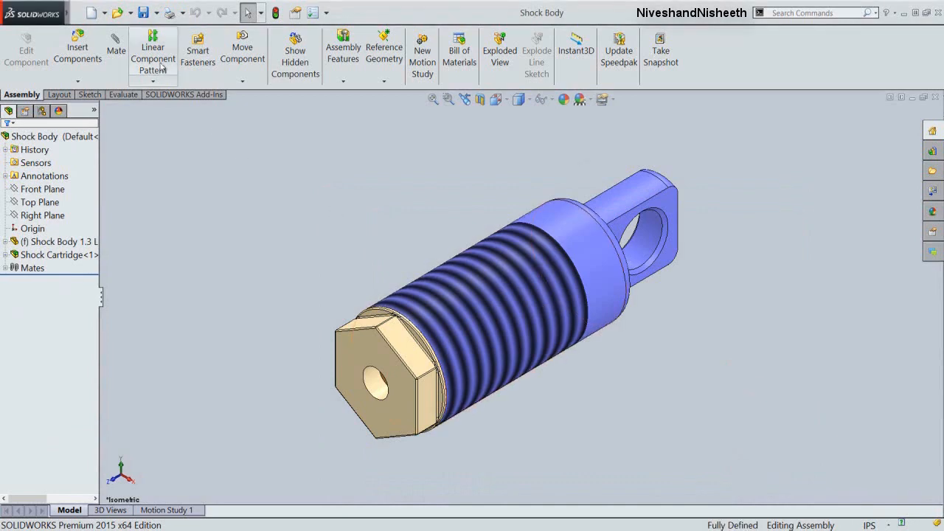
# Step: Create a new assembly from the custom assembly template and turn on the display of origins
pyautogui.click(91, 13)
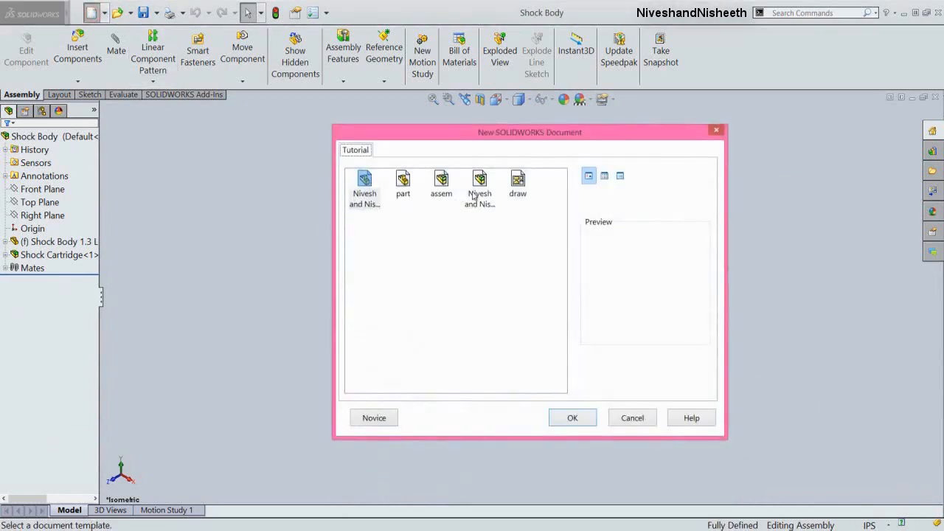
pyautogui.doubleClick(476, 191)
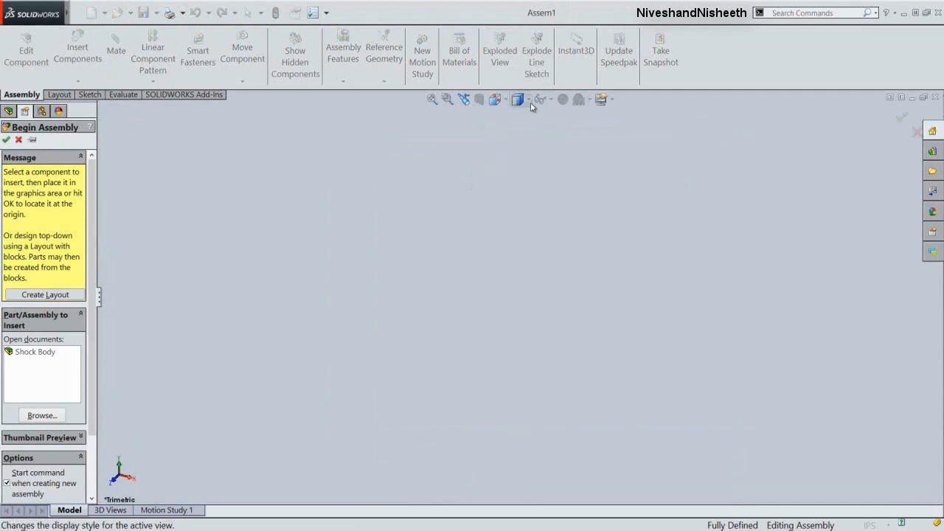
pyautogui.click(549, 99)
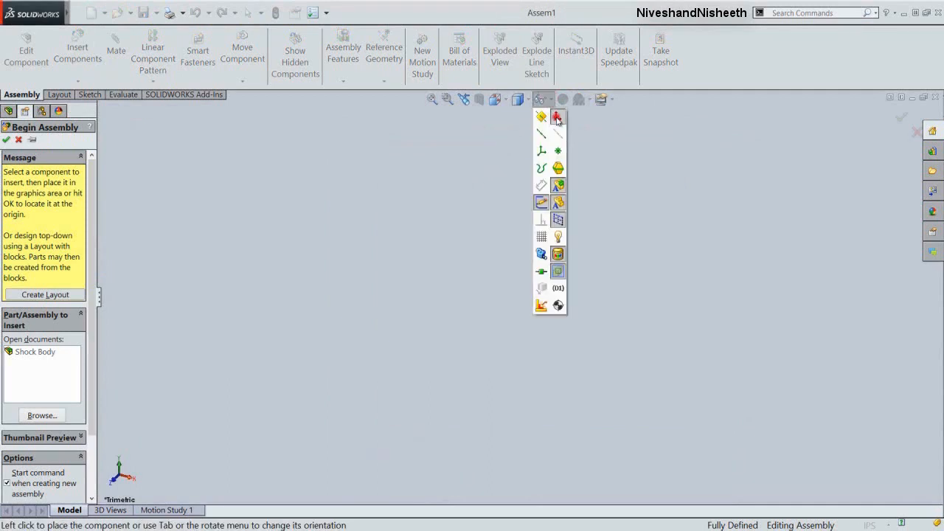
pyautogui.click(557, 117)
# Step: Insert the Shock Spring Adjustment Nut part as the first component and place it at the assembly origin
pyautogui.click(59, 418)
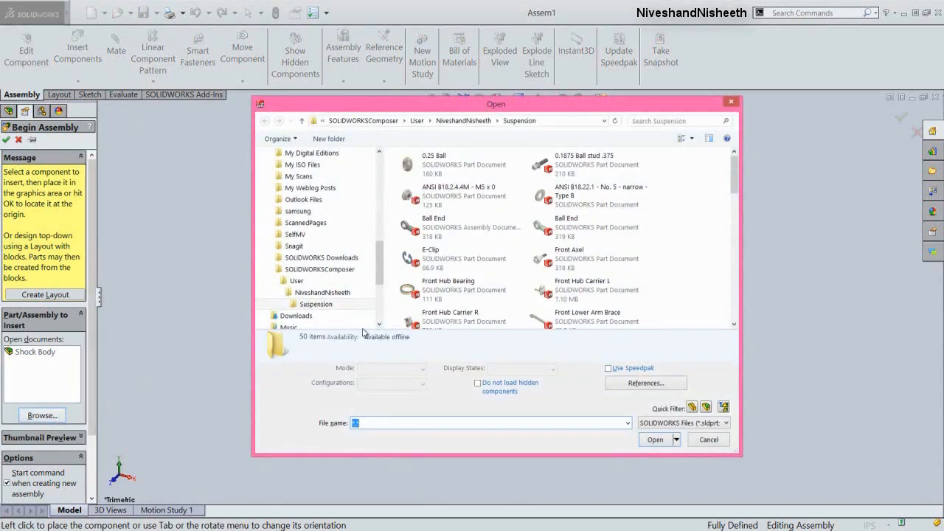
pyautogui.scroll(-5, 590, 236)
pyautogui.click(590, 224)
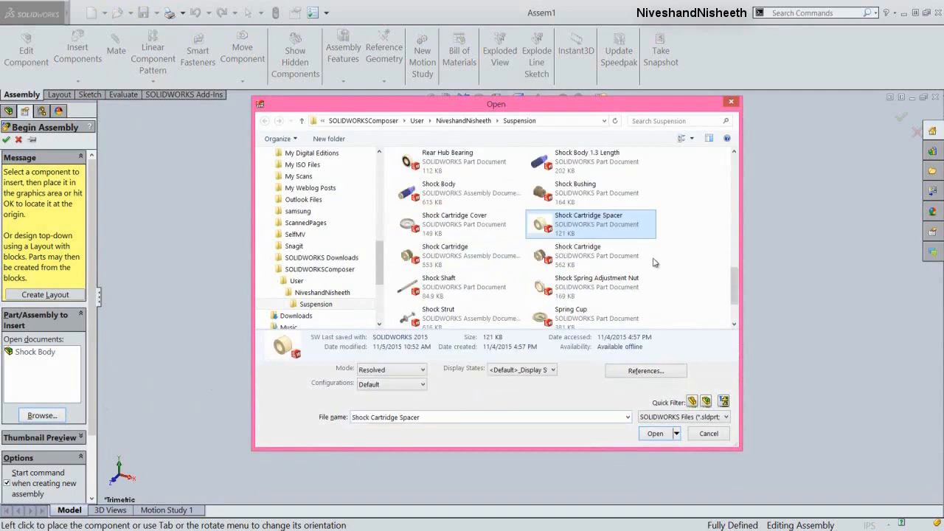
pyautogui.click(626, 282)
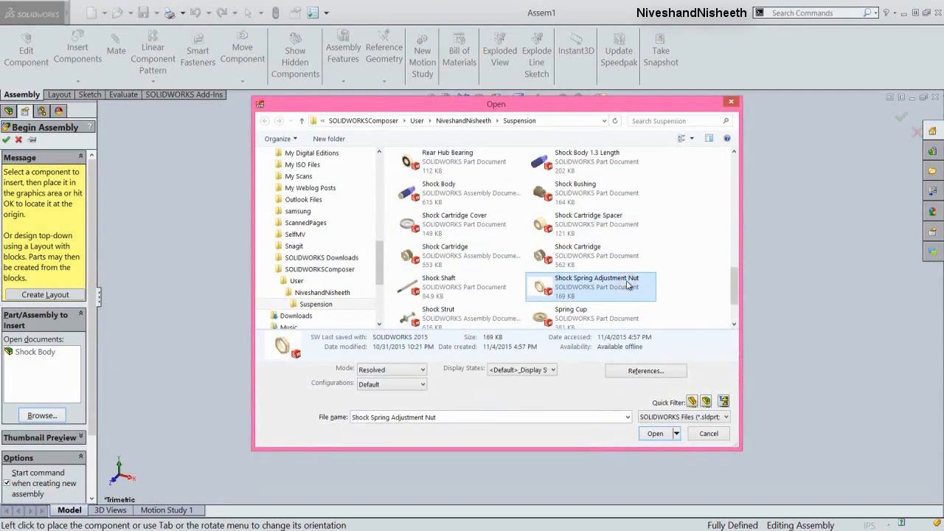
pyautogui.click(654, 435)
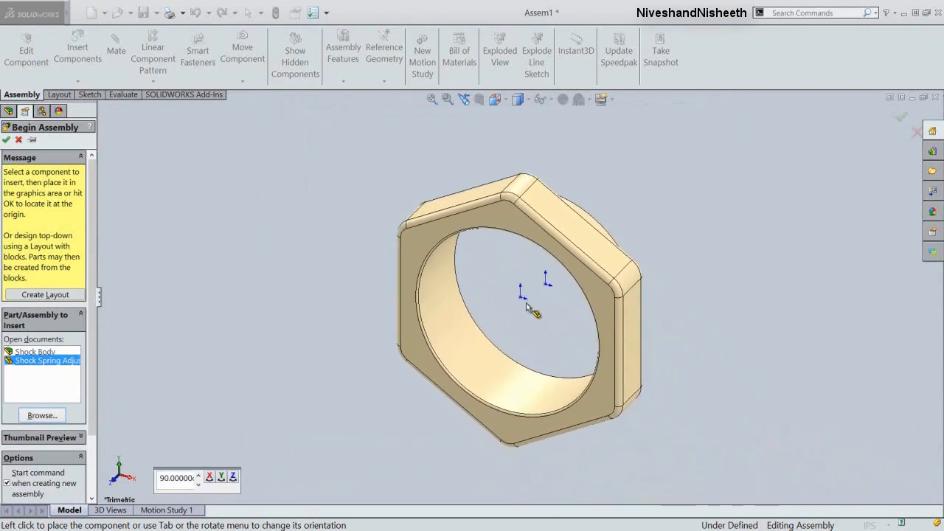
pyautogui.click(522, 299)
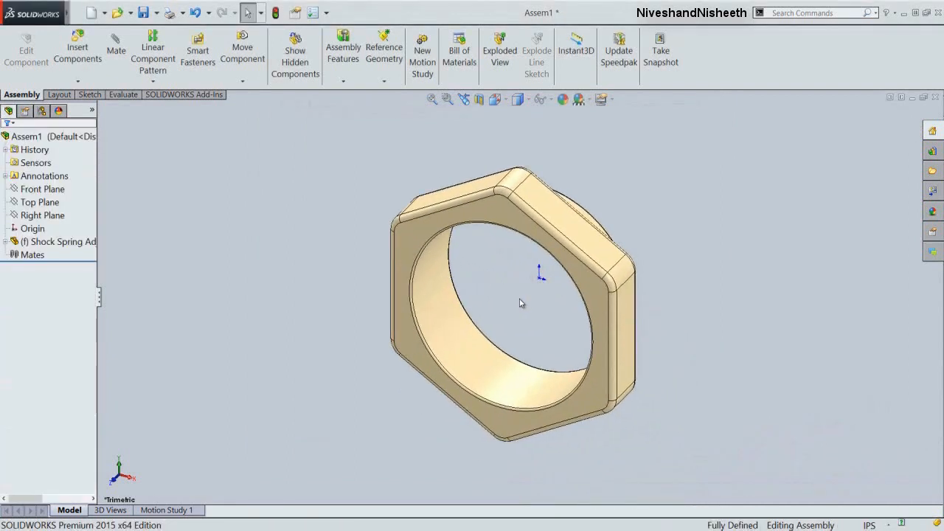
# Step: Hide the origins and orient the view to a rear isometric showing the nut's round collar
pyautogui.click(546, 99)
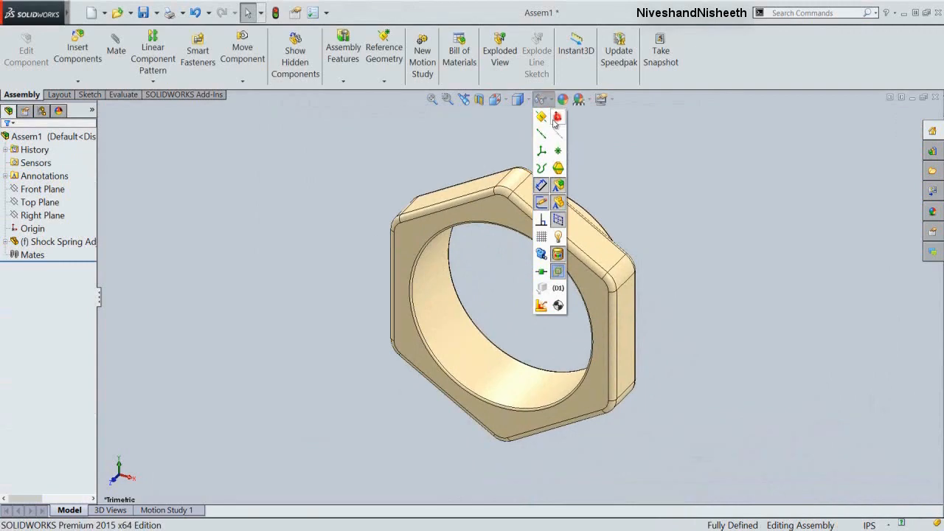
pyautogui.click(557, 117)
pyautogui.press('space')
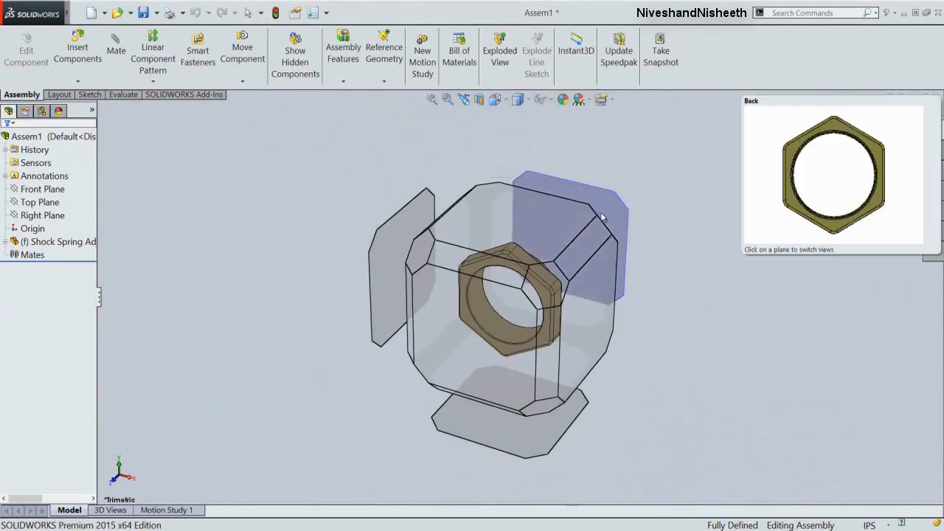
pyautogui.click(605, 227)
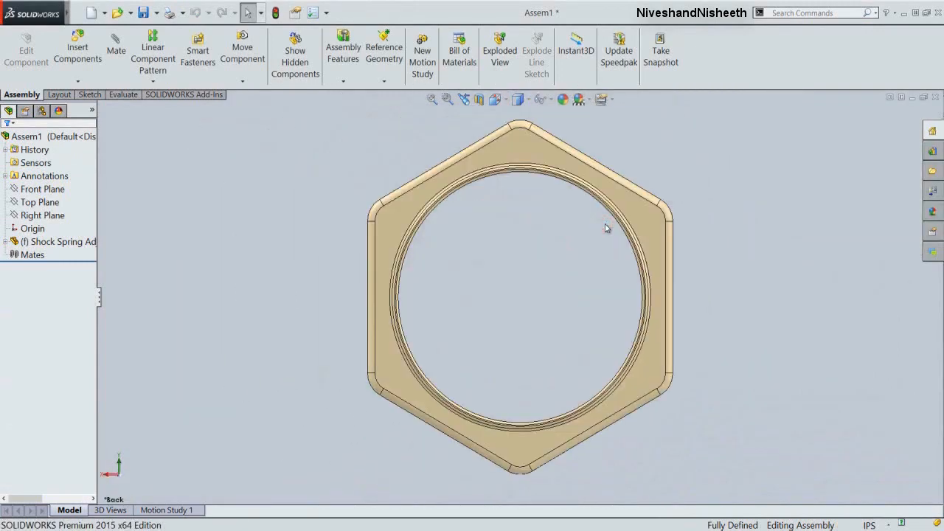
pyautogui.moveTo(557, 317); pyautogui.dragTo(492, 276, button='middle')
pyautogui.click(494, 99)
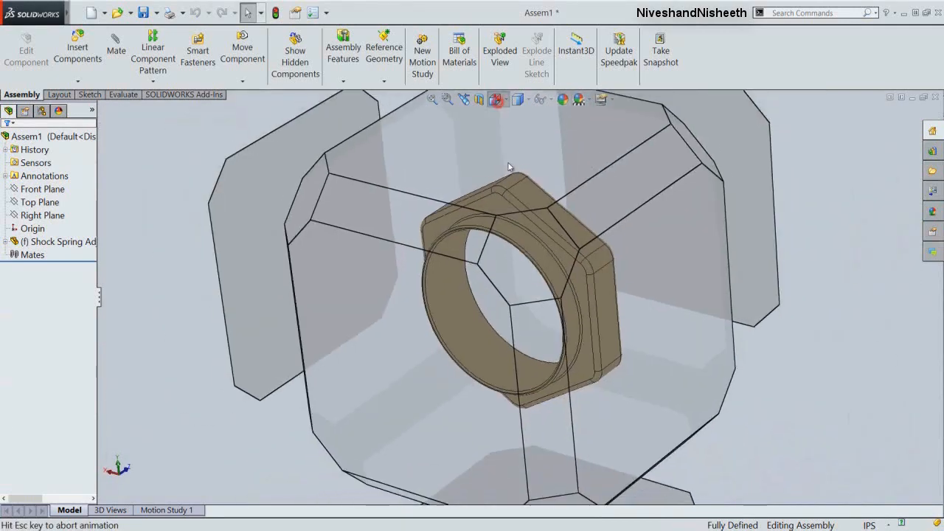
pyautogui.click(519, 272)
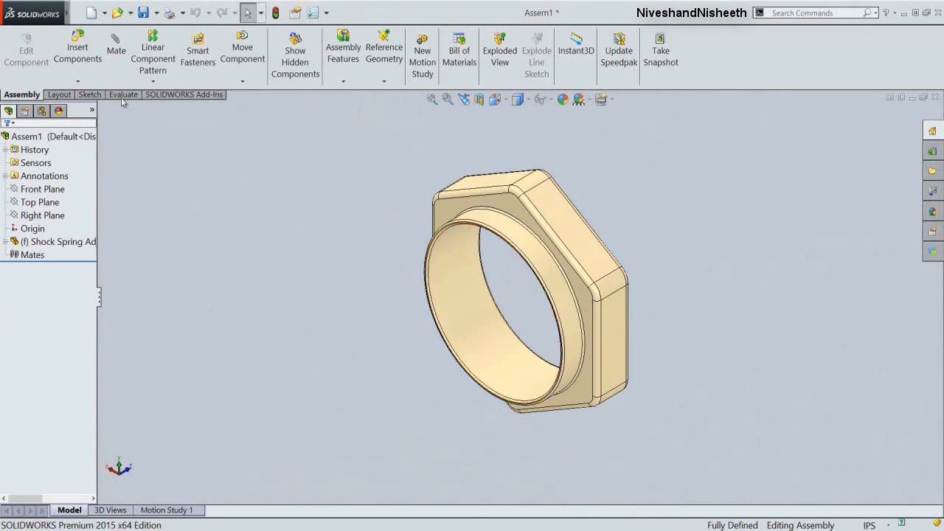
# Step: Insert the Suspension_Spring part into the free space beside the adjustment nut's collar
pyautogui.click(70, 58)
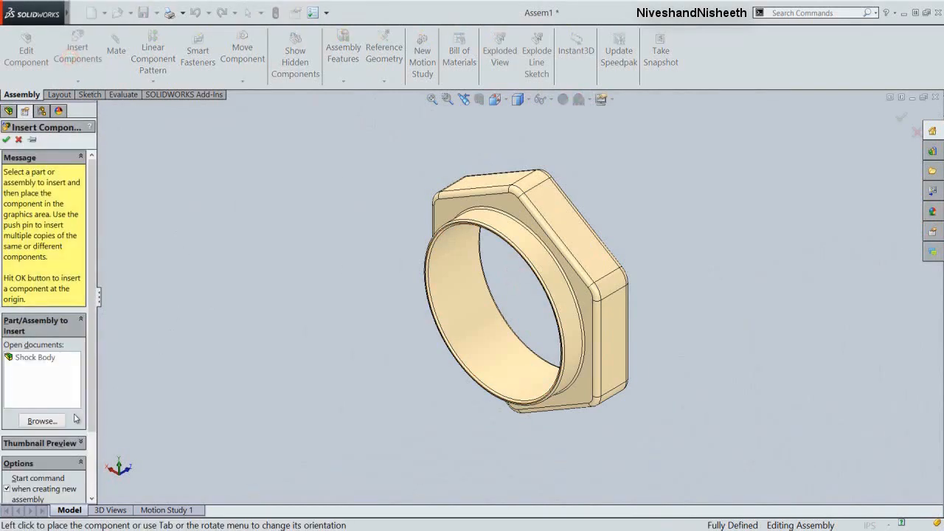
pyautogui.click(59, 422)
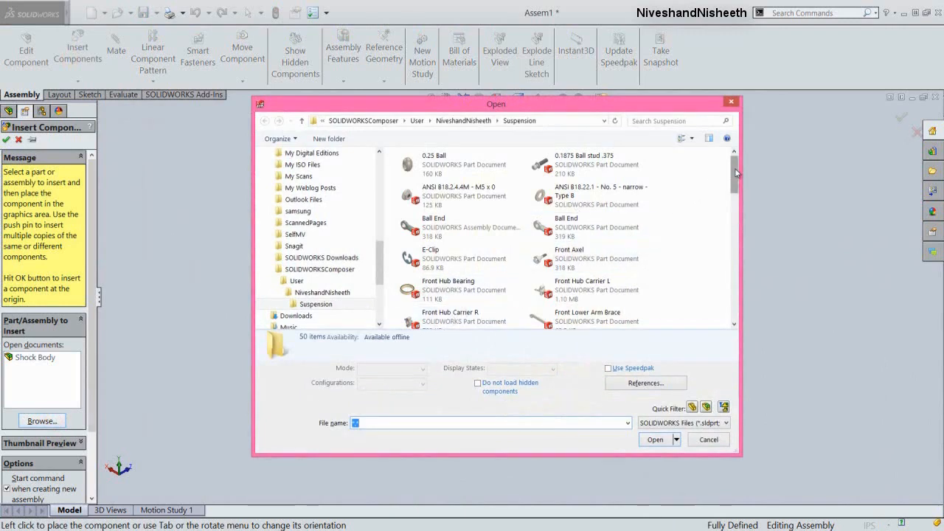
pyautogui.moveTo(735, 181); pyautogui.dragTo(737, 296)
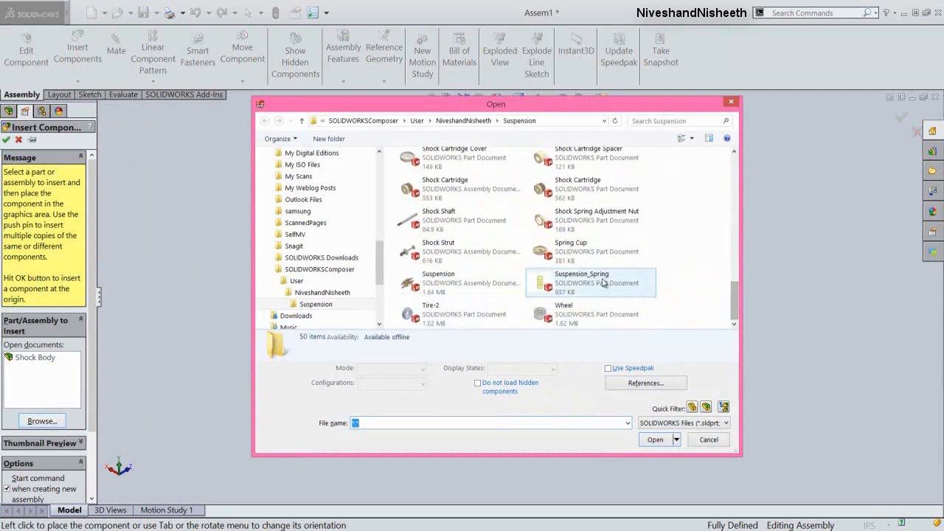
pyautogui.click(603, 283)
pyautogui.click(655, 440)
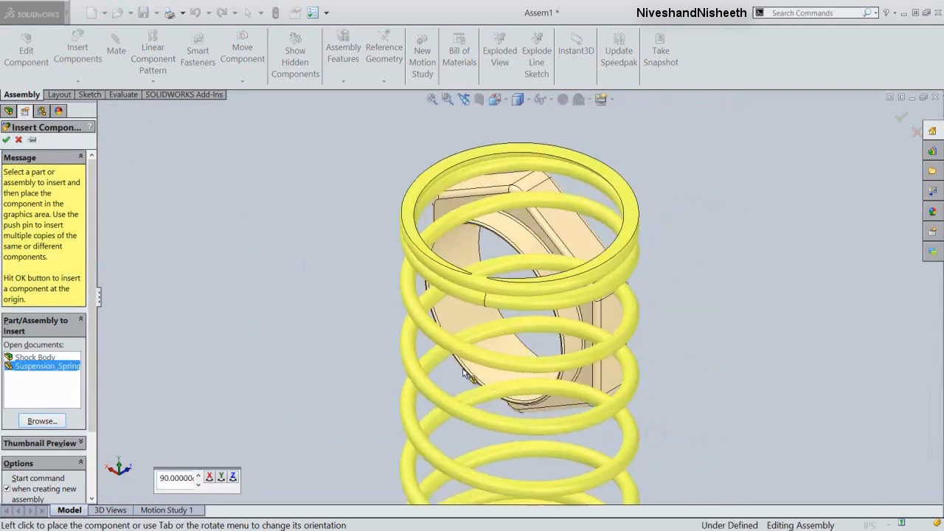
pyautogui.scroll(2, 329, 307)
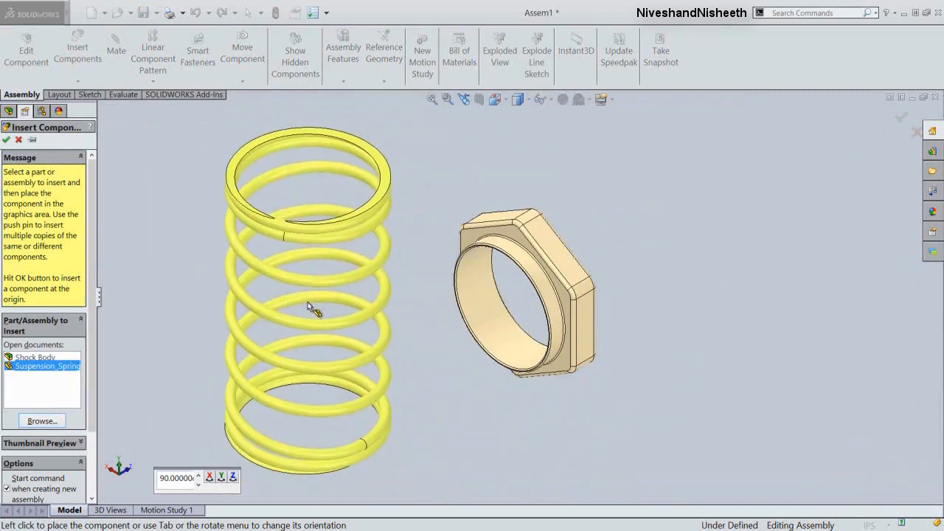
pyautogui.click(307, 302)
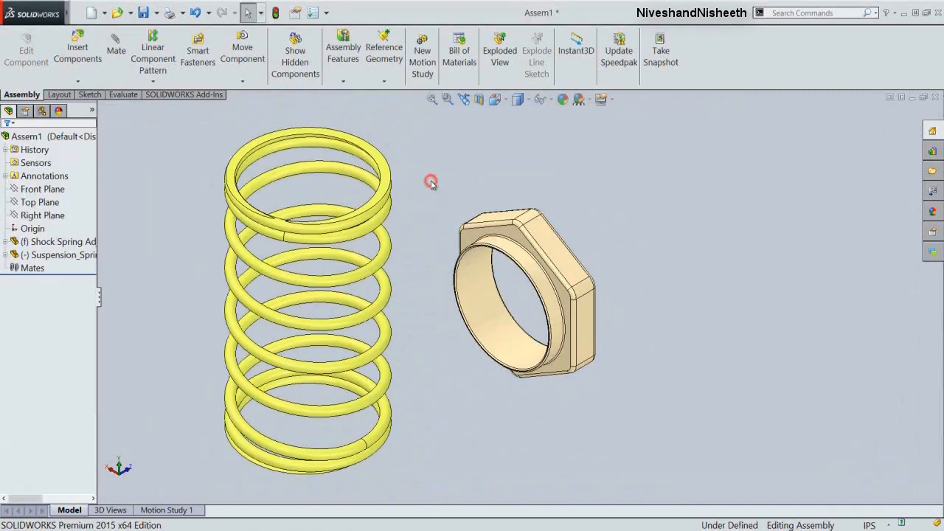
# Step: Rotate the Suspension_Spring with the move triad until its length runs roughly along the adjustment nut's axis
pyautogui.click(383, 203)
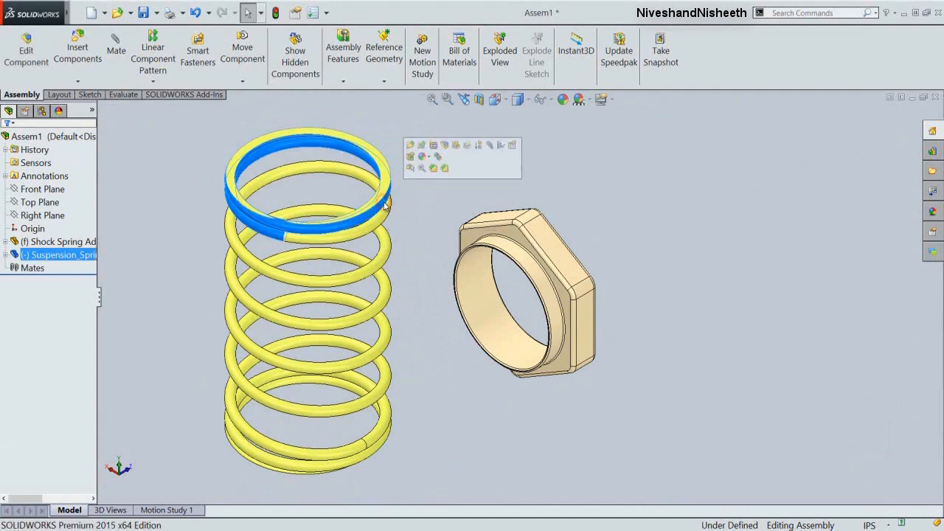
pyautogui.rightClick(384, 205)
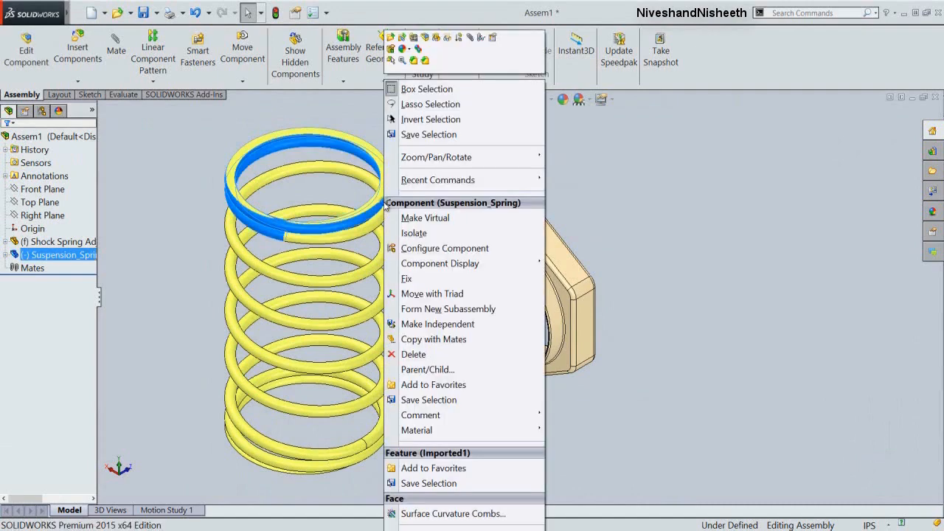
pyautogui.click(418, 294)
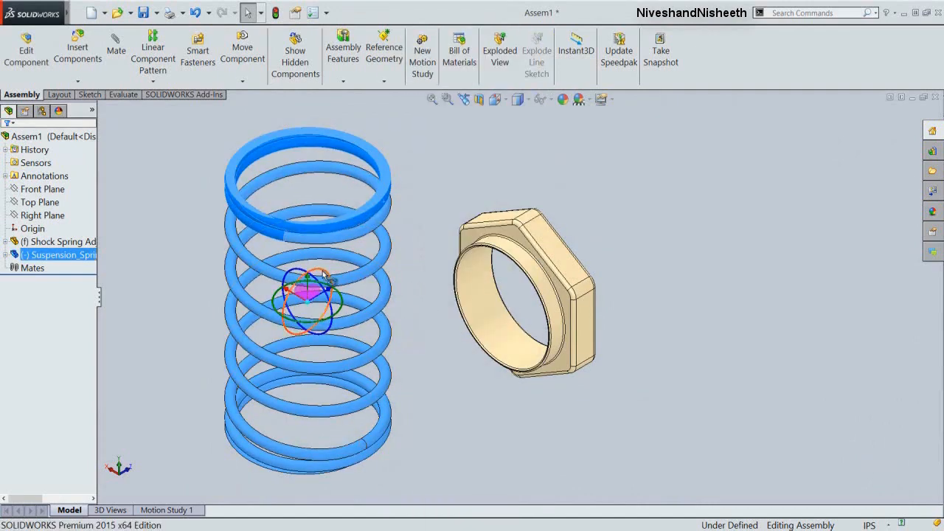
pyautogui.moveTo(329, 274); pyautogui.dragTo(290, 304)
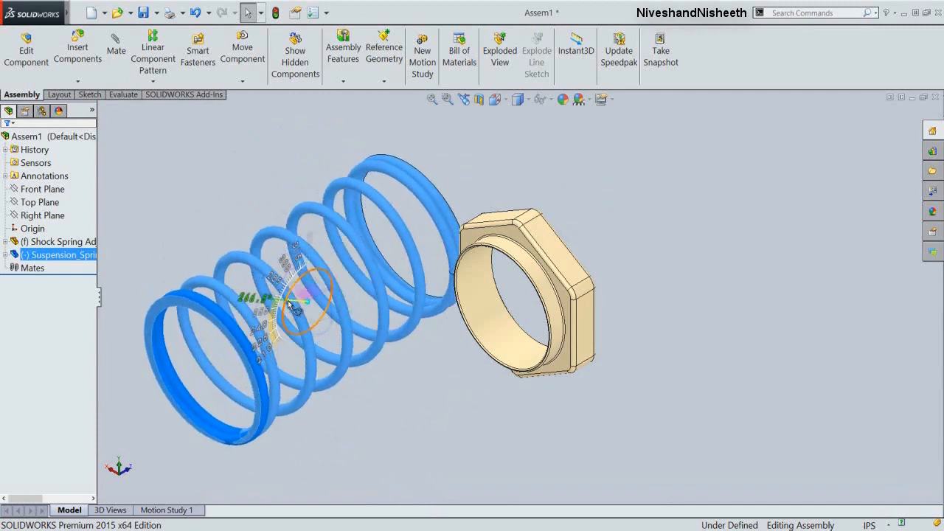
pyautogui.click(377, 397)
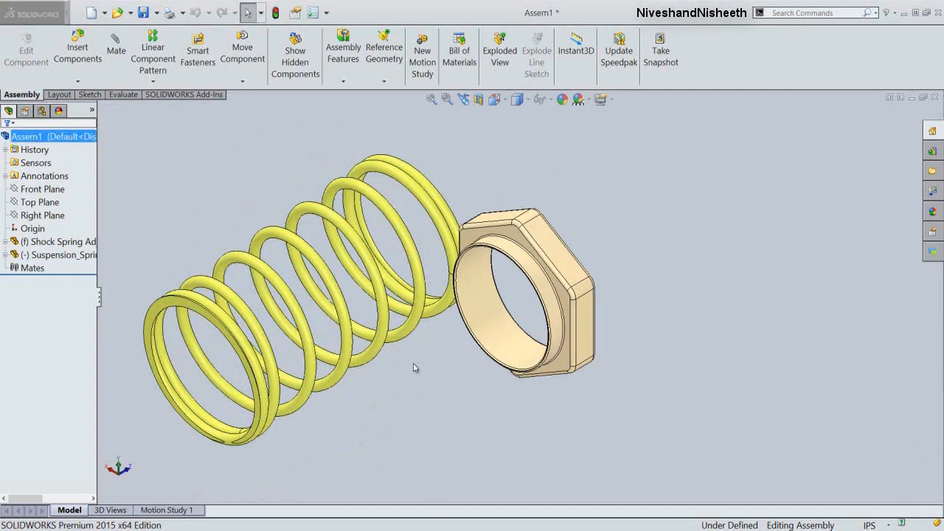
pyautogui.click(414, 363)
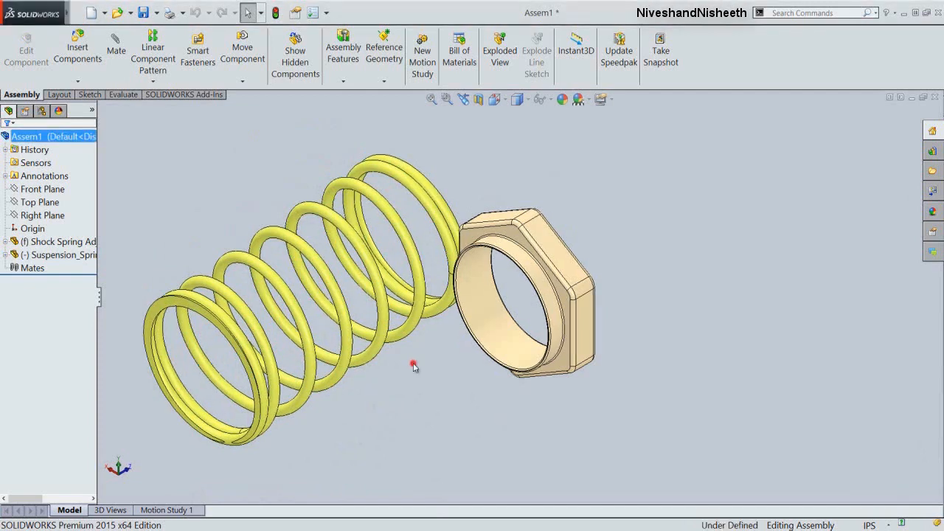
# Step: Mate the spring's Axis1 concentric with the inner cylindrical face of the adjustment nut
pyautogui.click(484, 316)
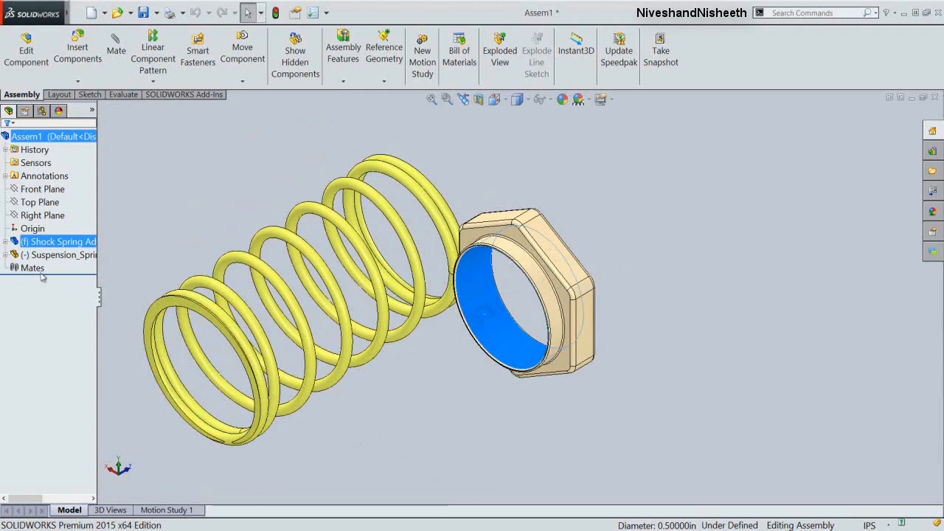
pyautogui.click(5, 254)
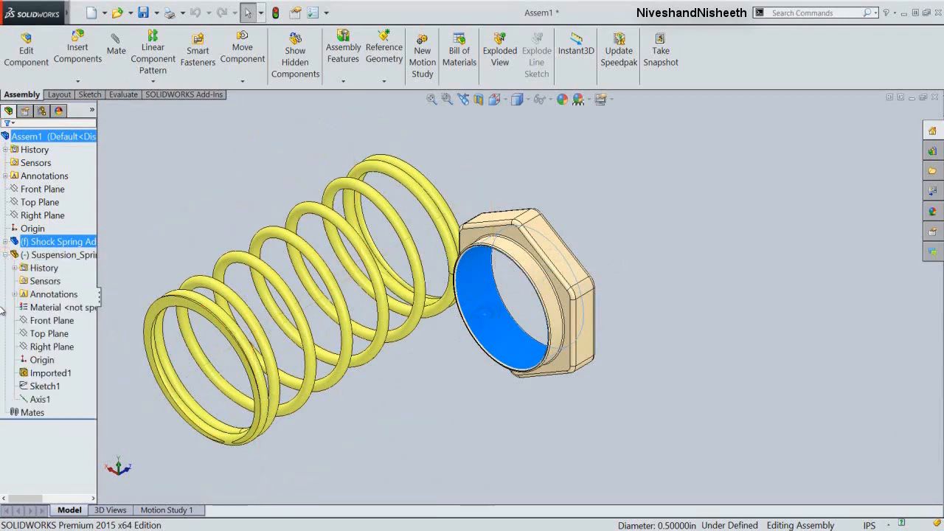
pyautogui.click(36, 399)
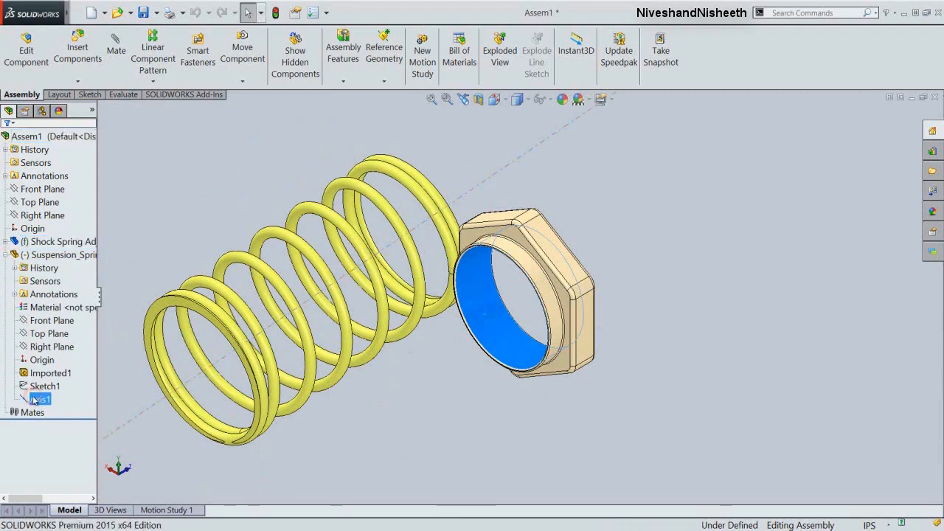
pyautogui.click(103, 402)
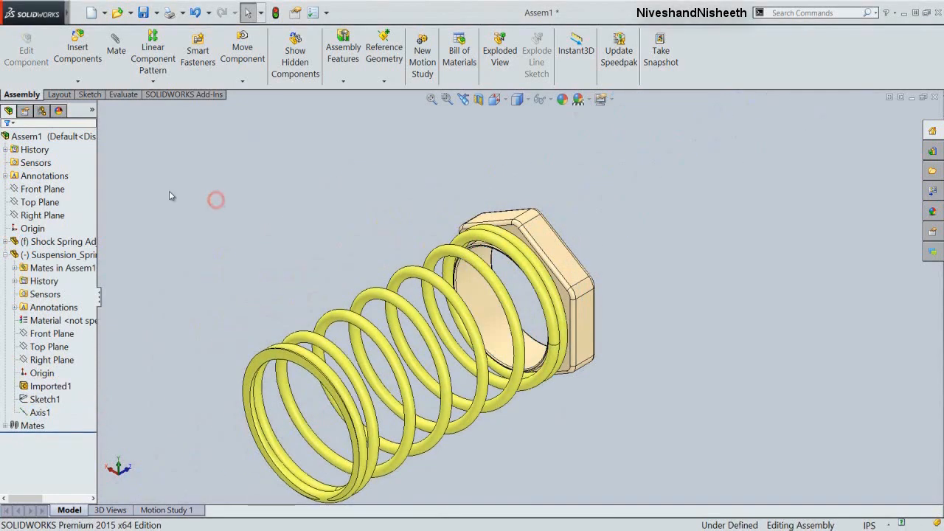
# Step: Collapse the expanded items in the feature tree and widen the tree so more of the component names shows
pyautogui.rightClick(86, 180)
pyautogui.click(101, 186)
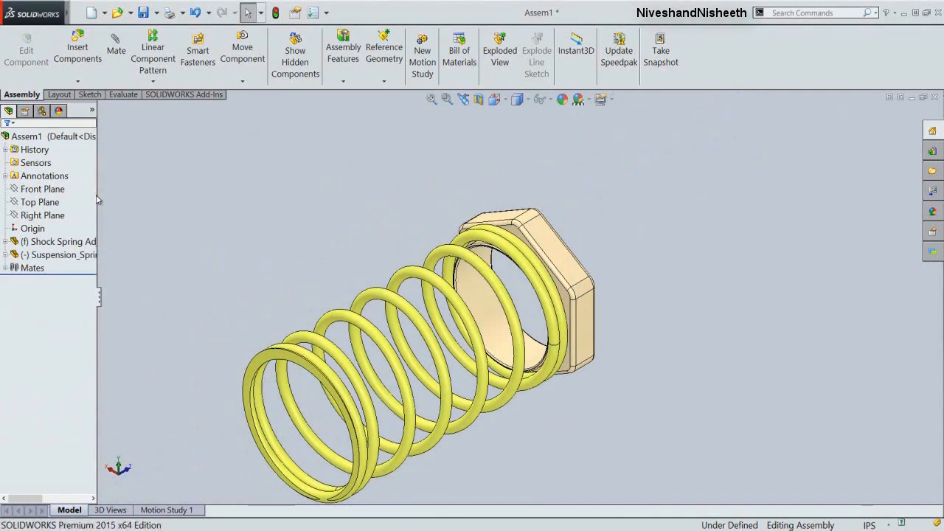
pyautogui.moveTo(97, 198); pyautogui.dragTo(125, 199)
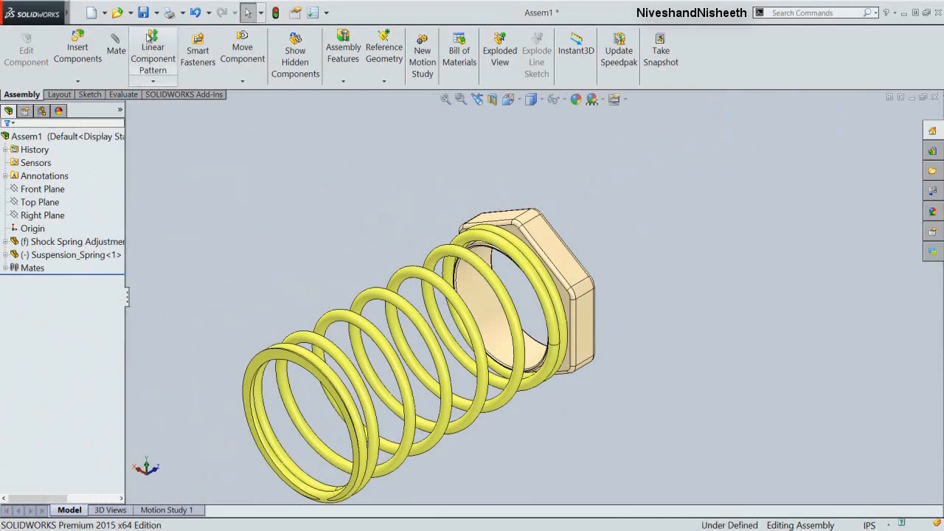
# Step: Save the assembly in the Suspension folder under the name Shock Absorber
pyautogui.click(143, 12)
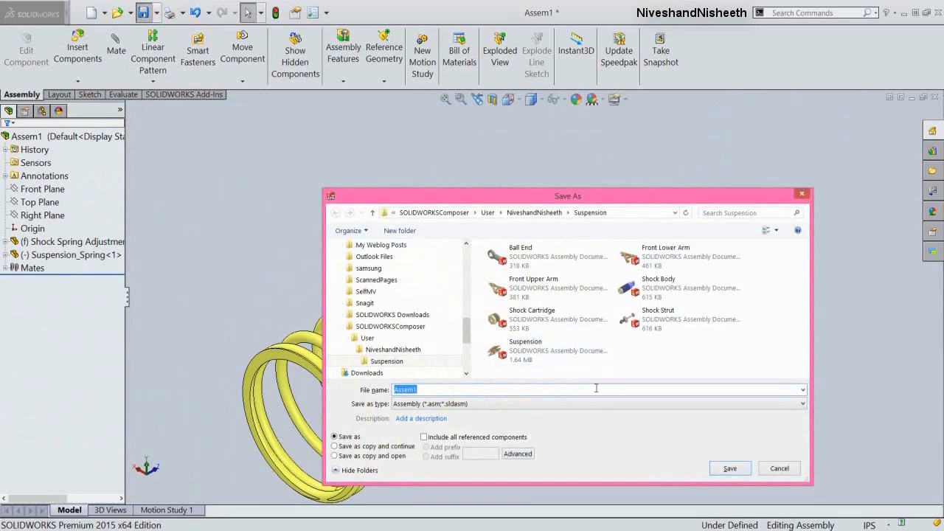
pyautogui.write('S')
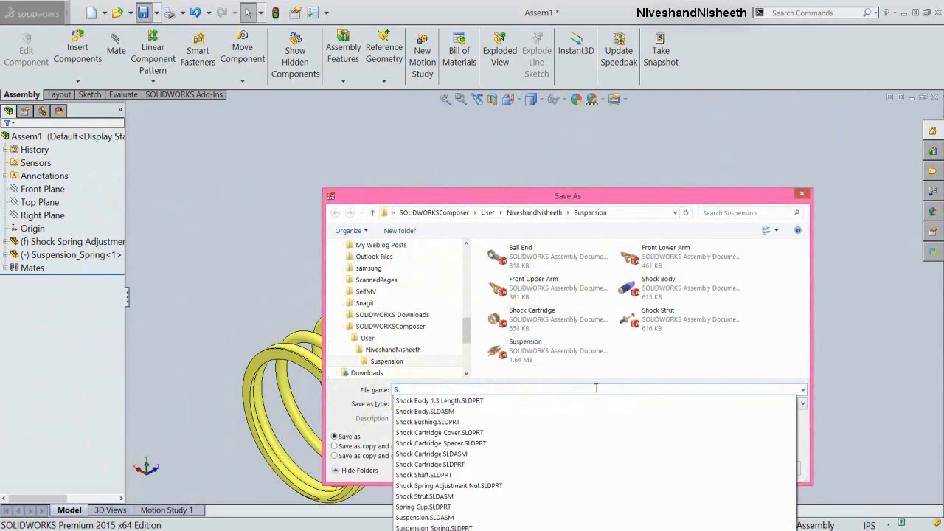
pyautogui.write('hock')
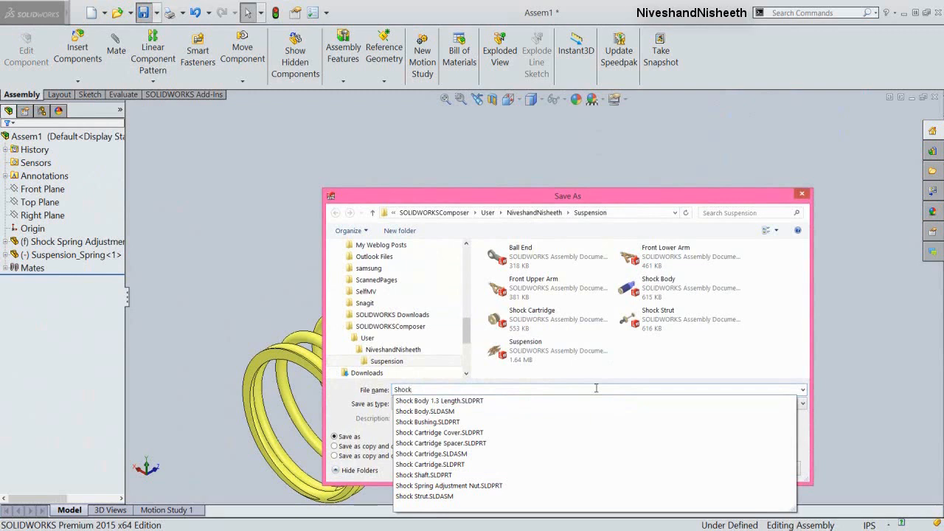
pyautogui.write(' Absorber')
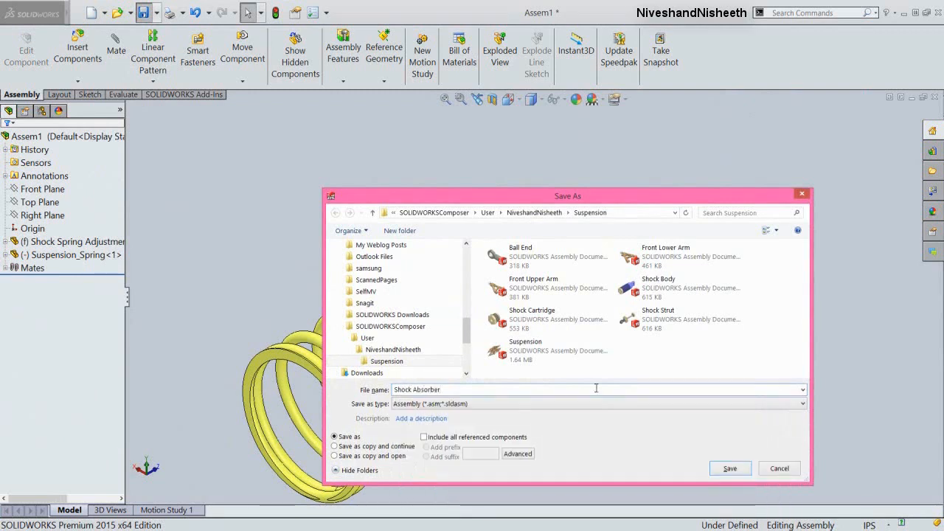
pyautogui.click(728, 467)
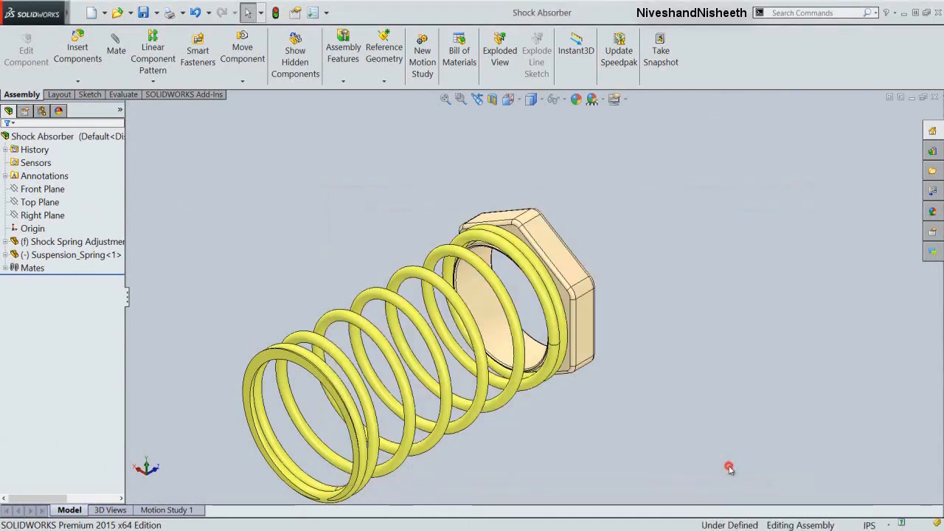
# Step: Insert the Shock Body assembly from the Suspension folder and place it in the free space beside the spring and nut
pyautogui.click(74, 43)
pyautogui.click(55, 369)
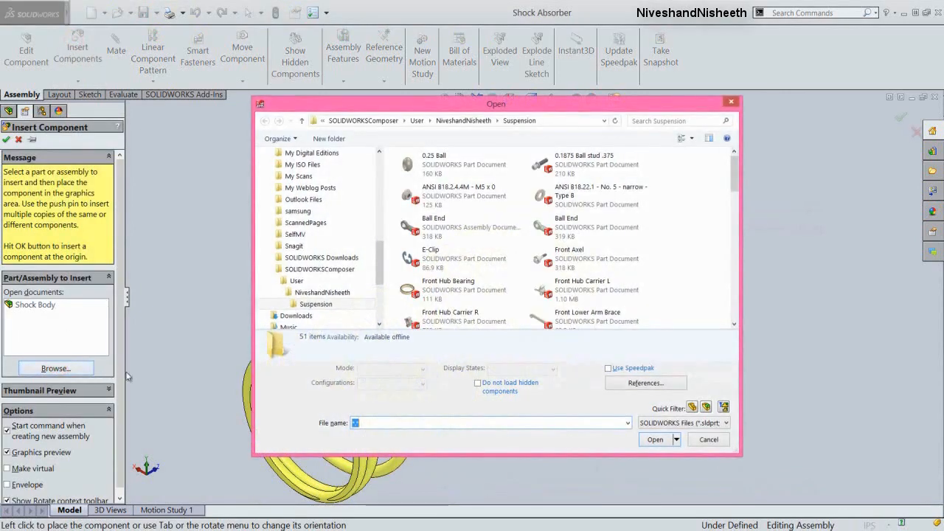
pyautogui.click(569, 165)
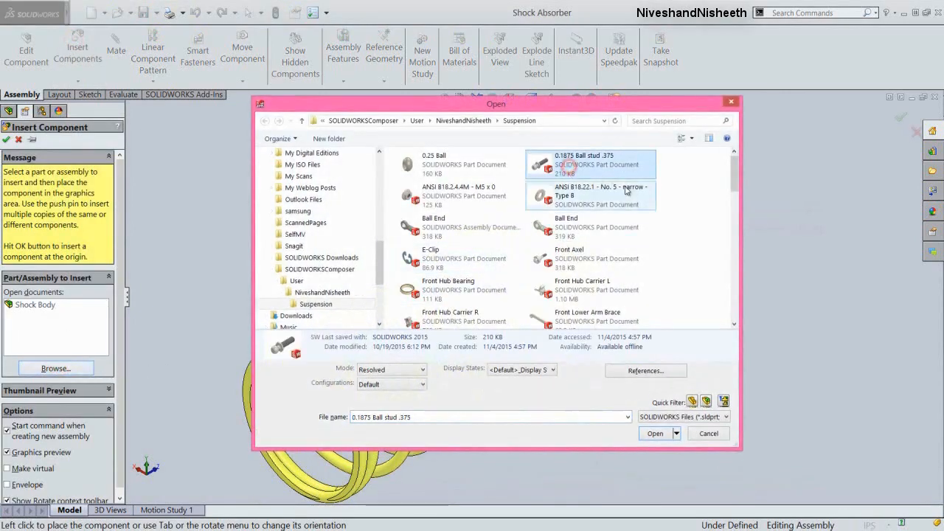
pyautogui.press('s')
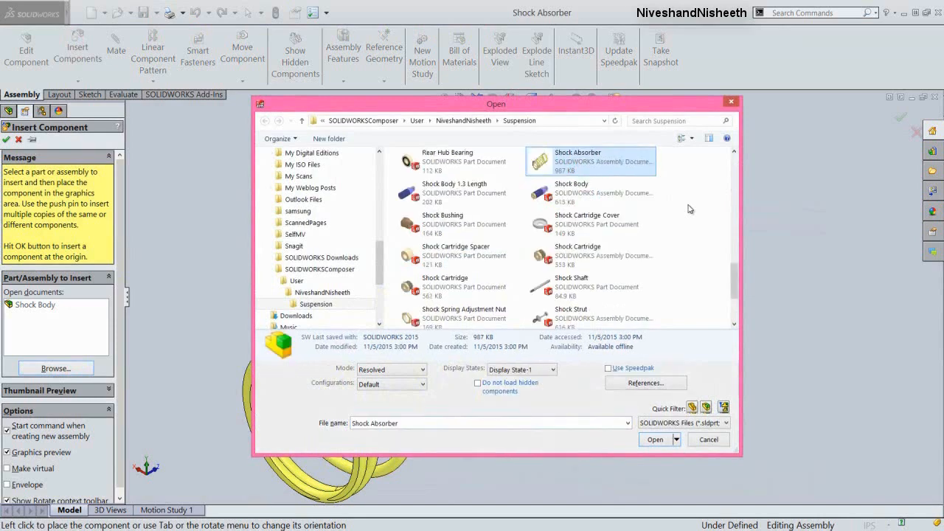
pyautogui.press('s')
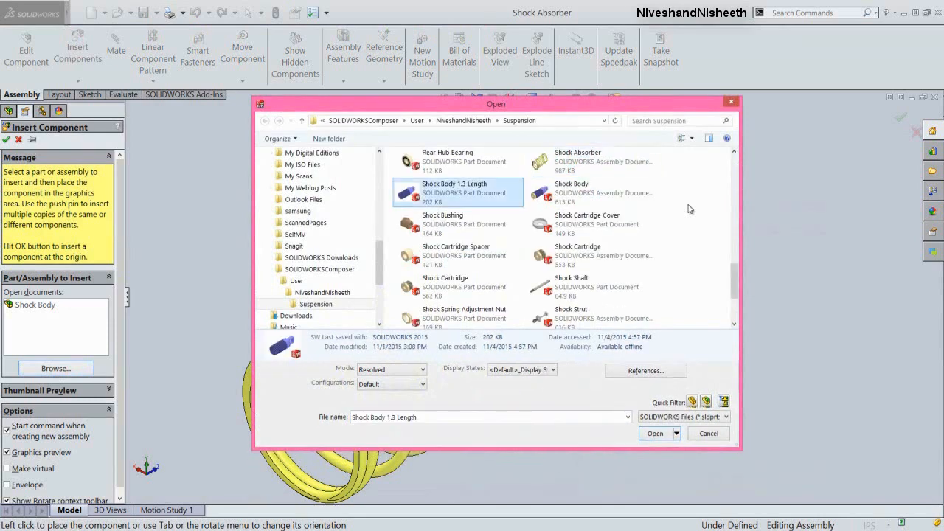
pyautogui.press('s')
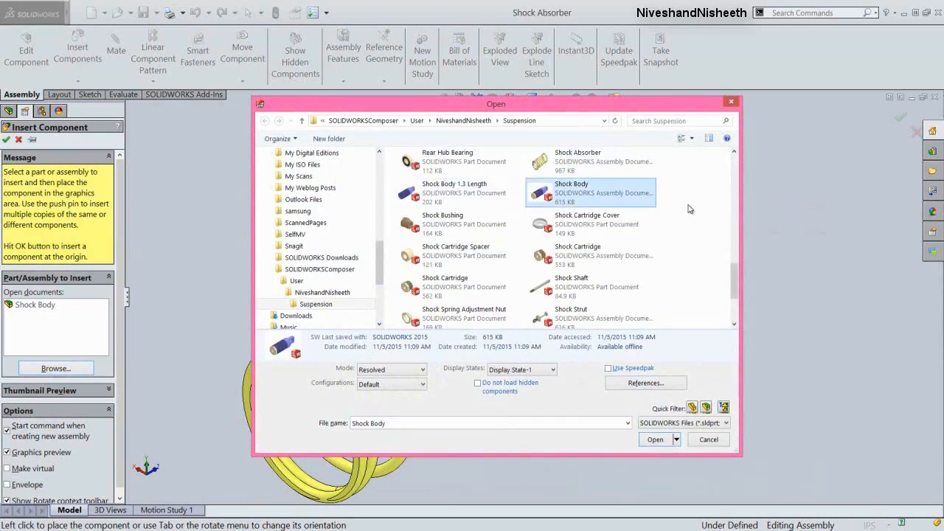
pyautogui.click(655, 440)
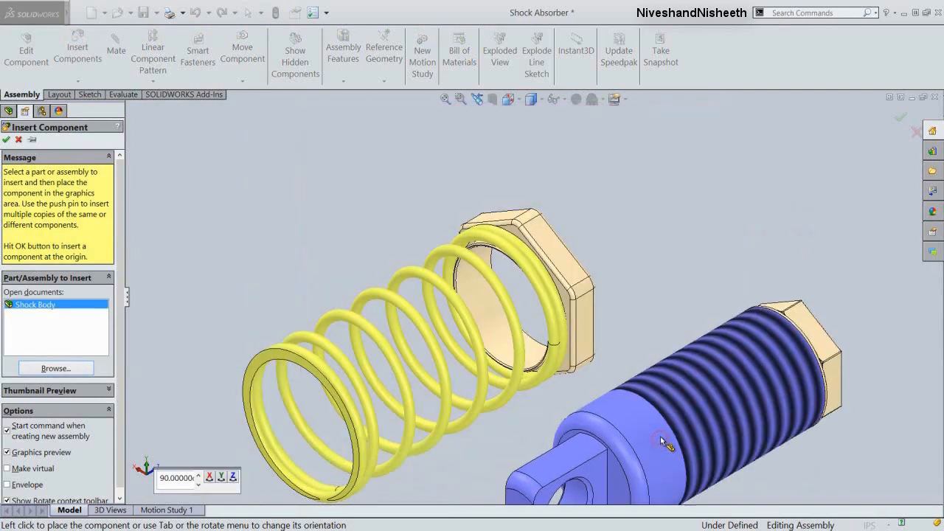
pyautogui.click(700, 354)
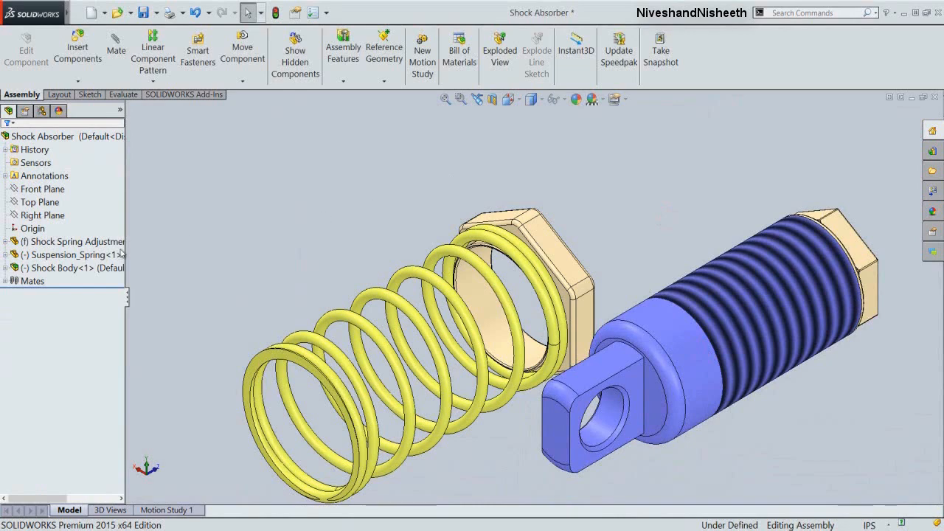
# Step: Turn the Shock Body end for end with the move triad so its eyelet points away from the spring's free end
pyautogui.click(67, 268)
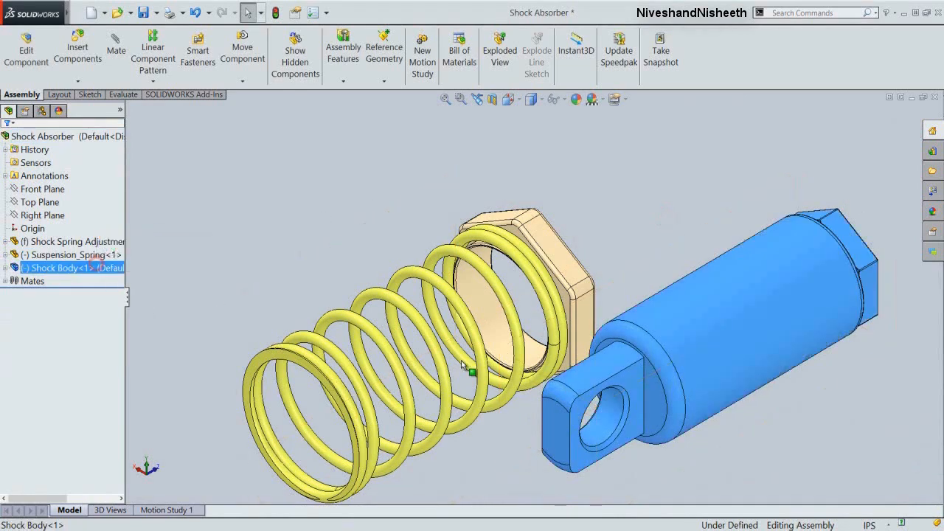
pyautogui.rightClick(658, 318)
pyautogui.click(697, 362)
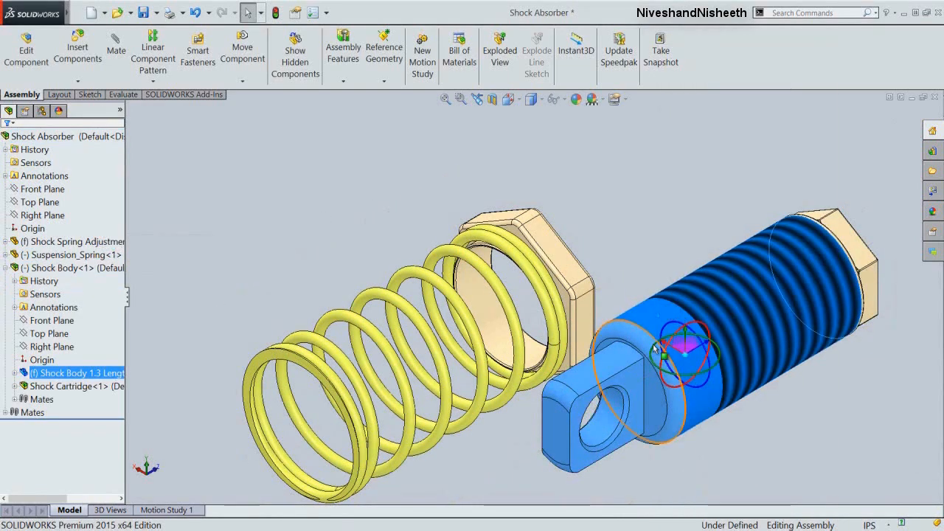
pyautogui.moveTo(654, 350); pyautogui.dragTo(728, 350)
pyautogui.click(662, 238)
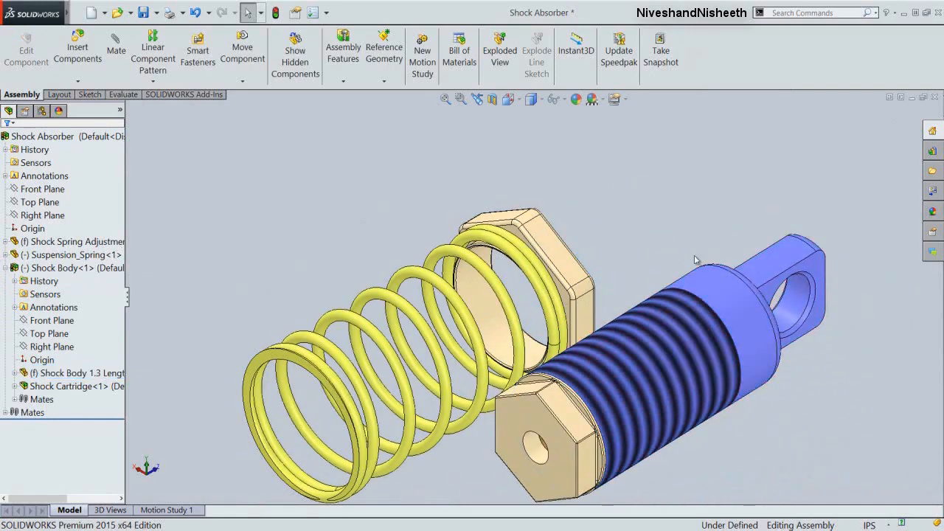
# Step: Mate the Shock Body's outer cylindrical face concentric with the adjustment nut's bore, working from an isometric view
pyautogui.click(515, 98)
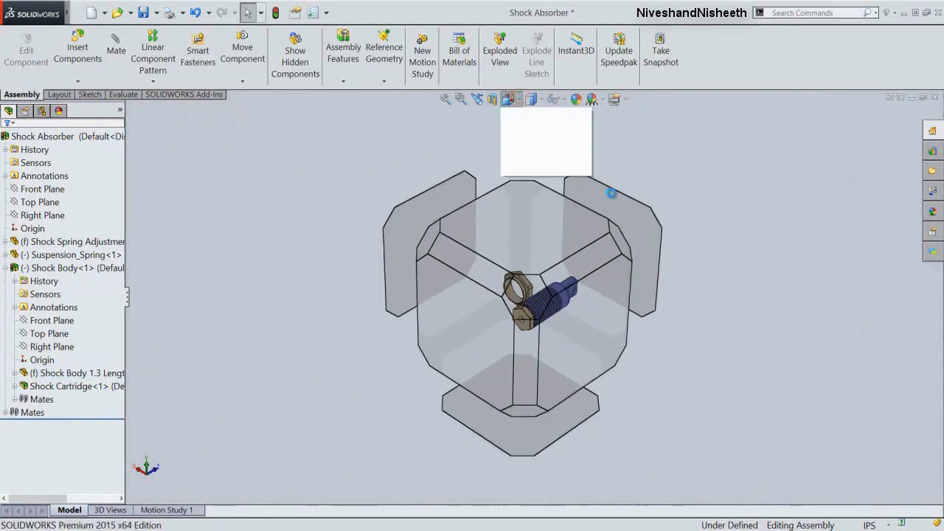
pyautogui.click(617, 233)
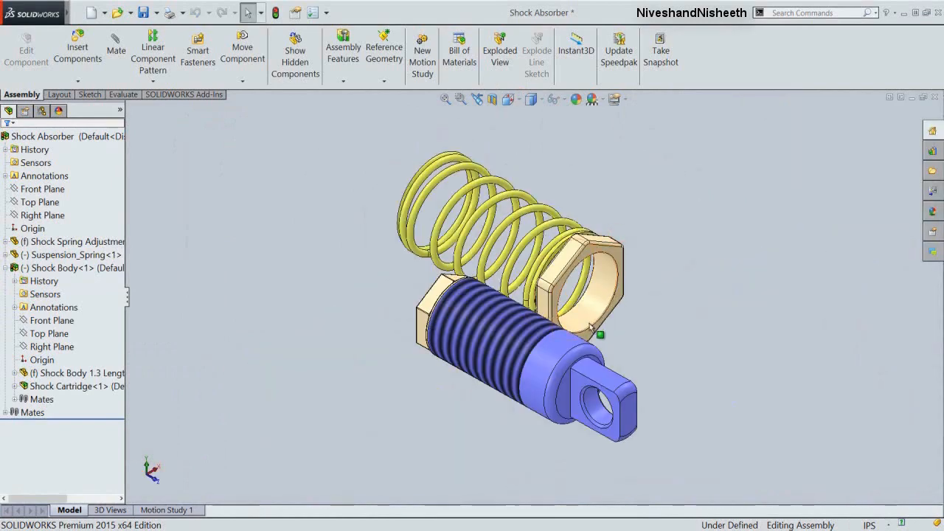
pyautogui.click(551, 357)
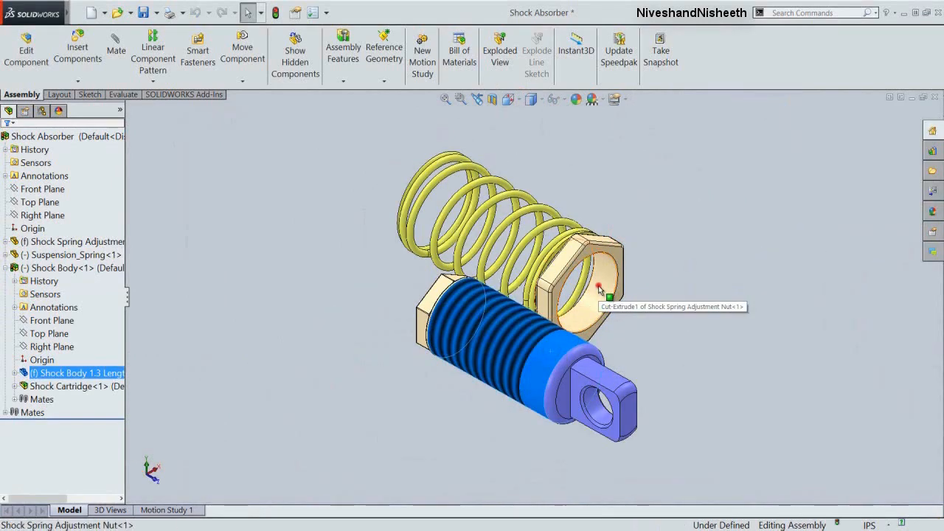
pyautogui.keyDown('ctrl'); pyautogui.click(600, 289); pyautogui.keyUp('ctrl')
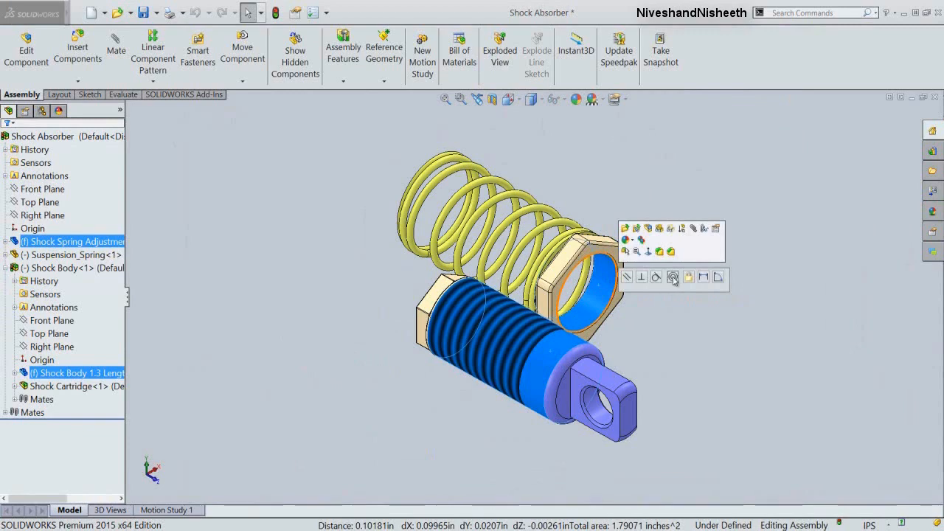
pyautogui.click(673, 279)
pyautogui.click(694, 259)
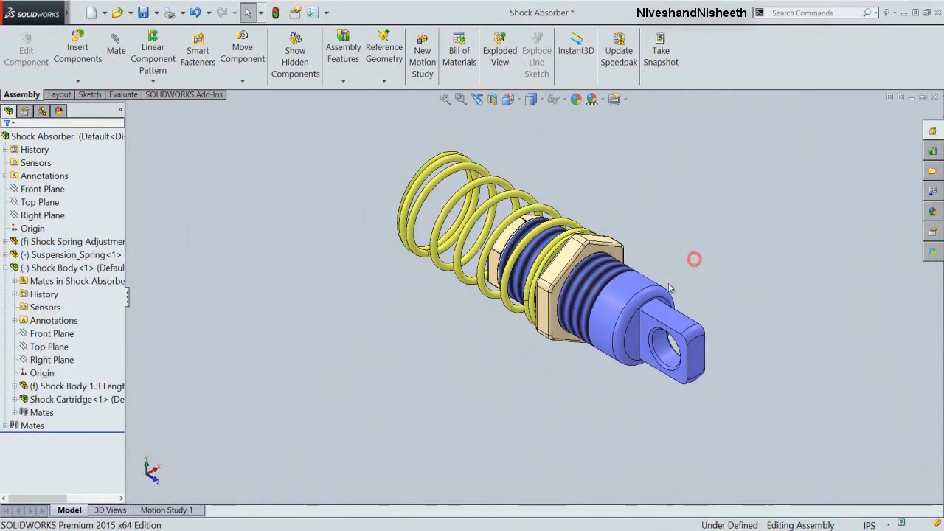
# Step: Add a 0.4003 in distance mate between the adjustment nut's outer hex end face and the Shock Body's shoulder face beside the eyelet
pyautogui.scroll(-1, 669, 285)
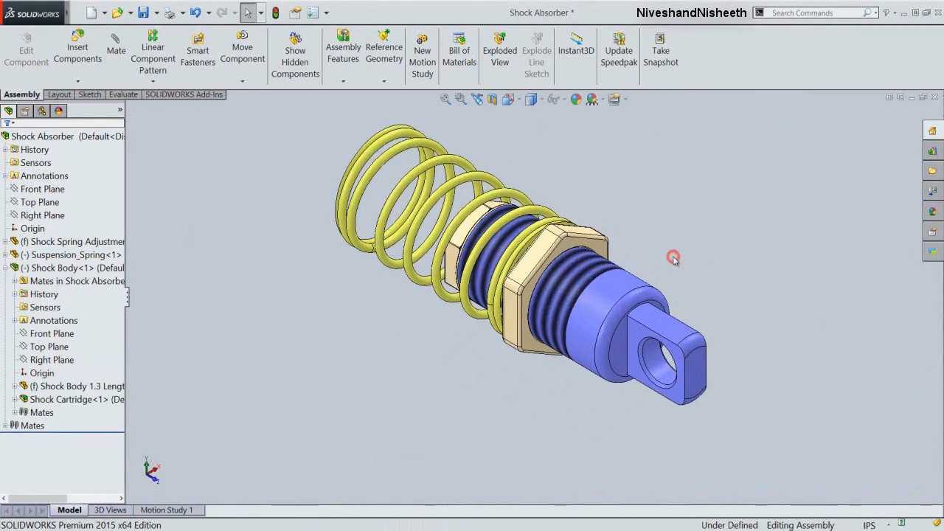
pyautogui.click(603, 252)
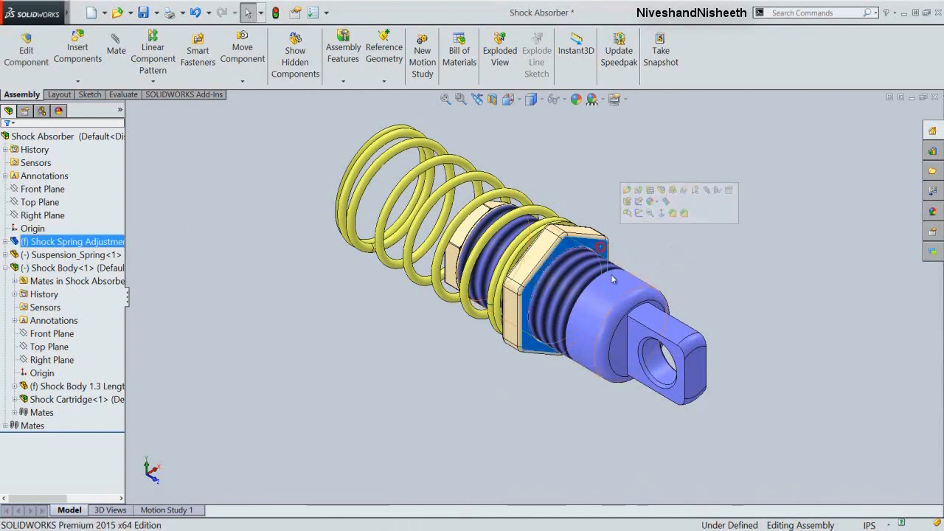
pyautogui.keyDown('ctrl'); pyautogui.click(617, 356); pyautogui.keyUp('ctrl')
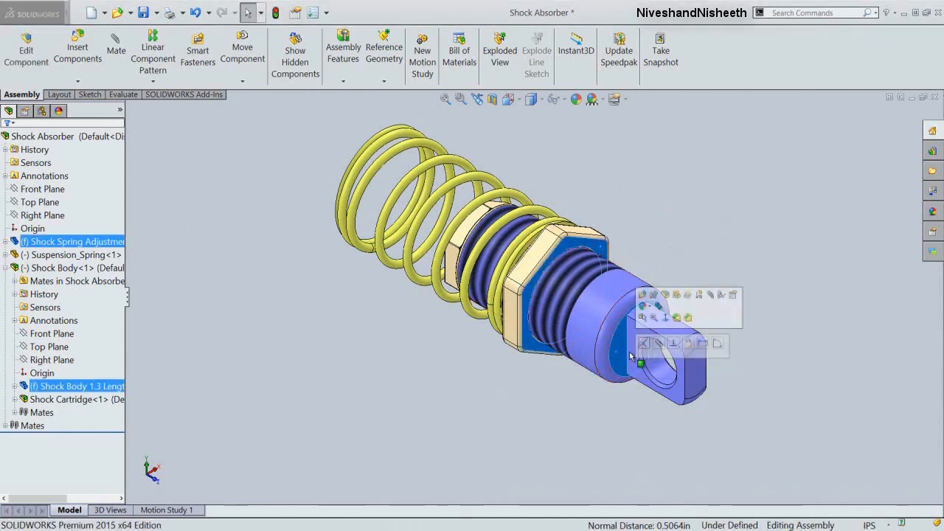
pyautogui.click(703, 344)
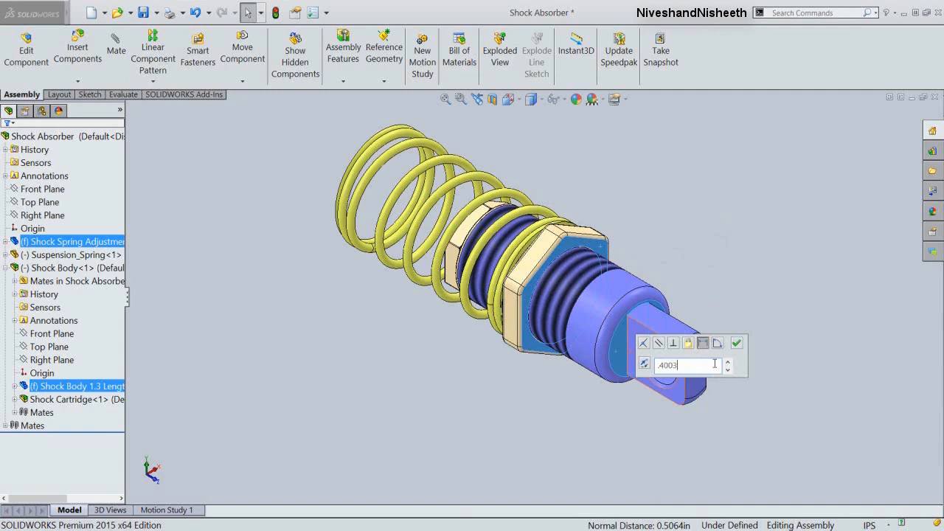
pyautogui.write('.4003')
pyautogui.press('Return')
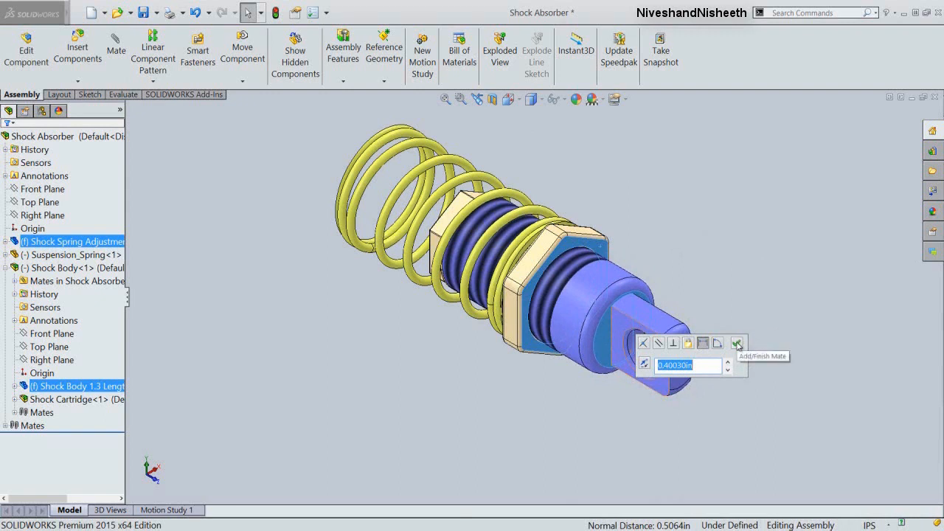
pyautogui.click(737, 344)
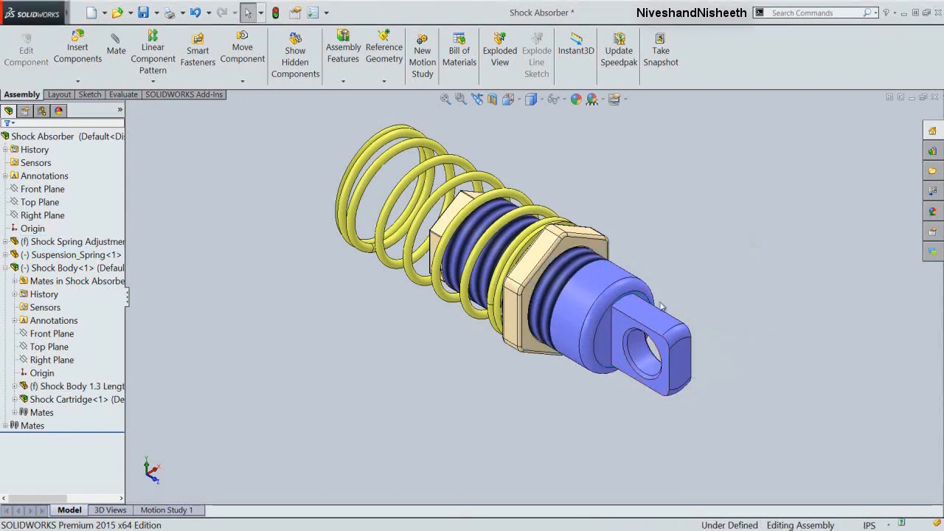
# Step: Add a 0° angle mate between the Shock Body eyelet's flat side face and a side flat of the adjustment nut
pyautogui.click(623, 328)
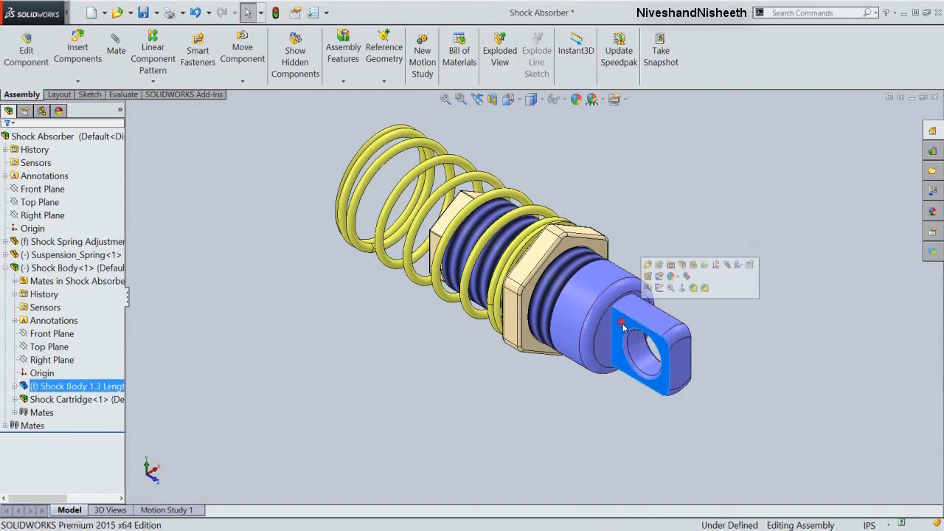
pyautogui.keyDown('ctrl'); pyautogui.click(509, 325); pyautogui.keyUp('ctrl')
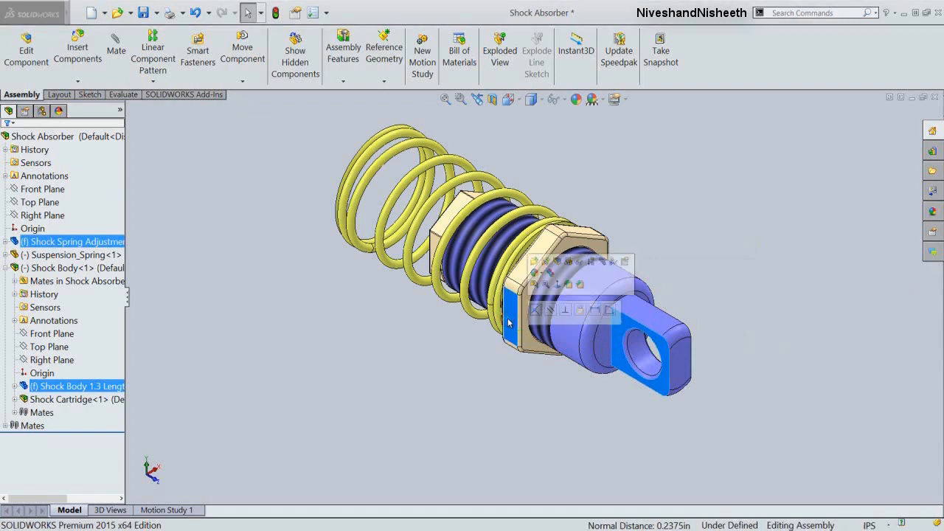
pyautogui.click(610, 311)
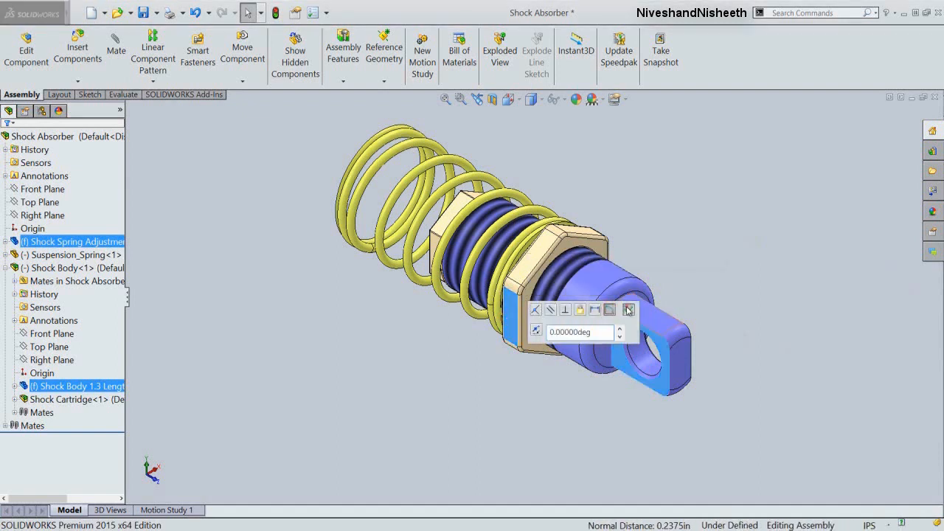
pyautogui.click(628, 309)
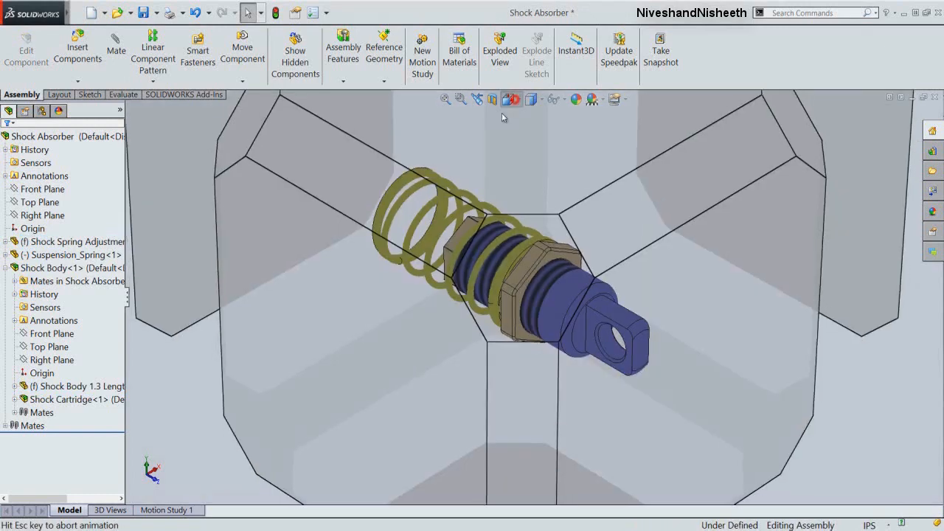
# Step: Collapse the expanded feature tree items and save the Shock Absorber assembly
pyautogui.click(530, 99)
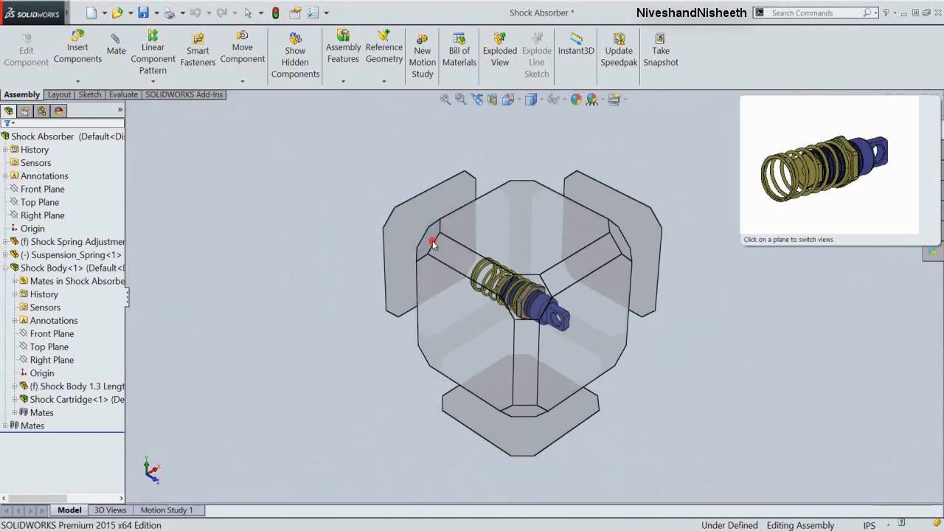
pyautogui.click(432, 243)
pyautogui.rightClick(102, 175)
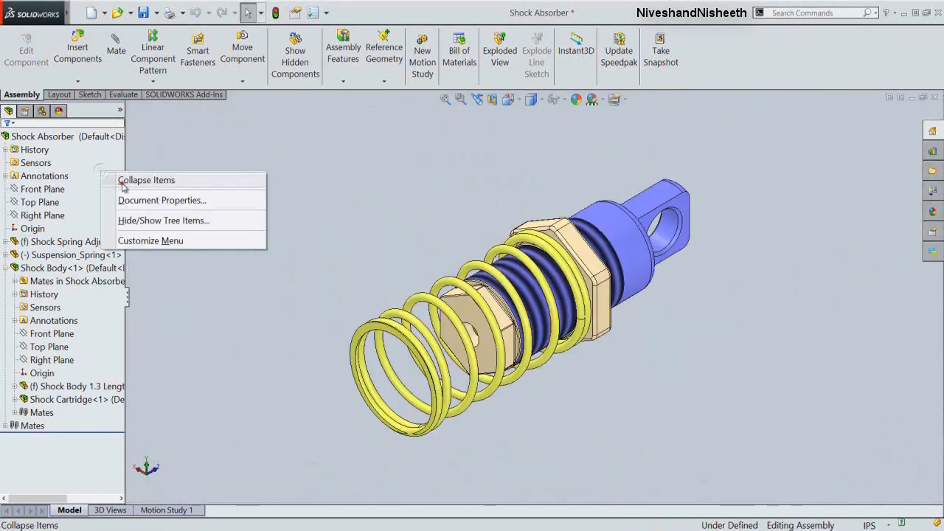
pyautogui.click(122, 184)
pyautogui.click(143, 13)
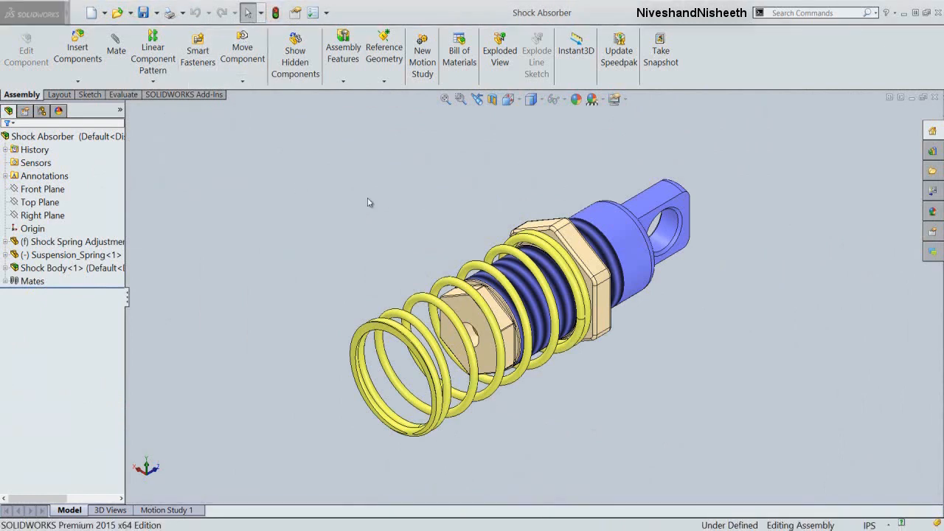
# Step: Insert the Shock Strut assembly from the Suspension folder and place it in the free space beside the Shock Body
pyautogui.click(89, 53)
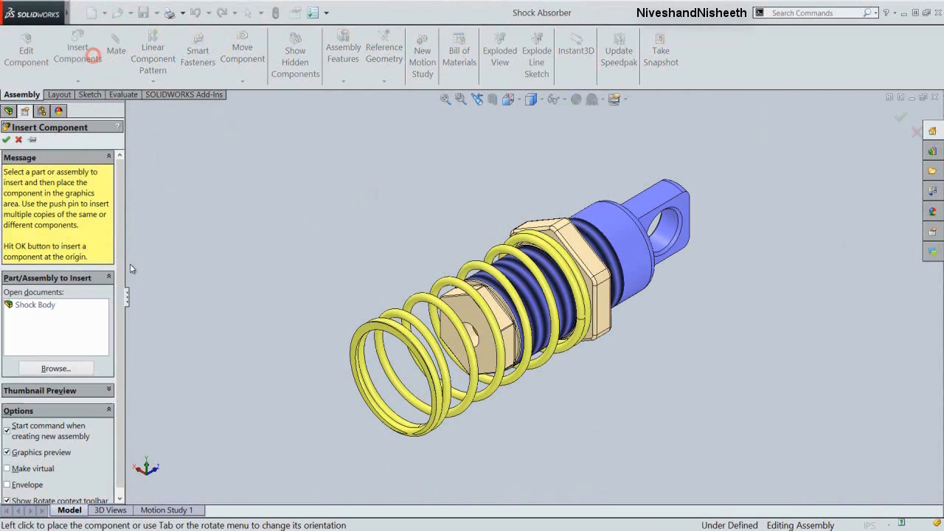
pyautogui.click(66, 369)
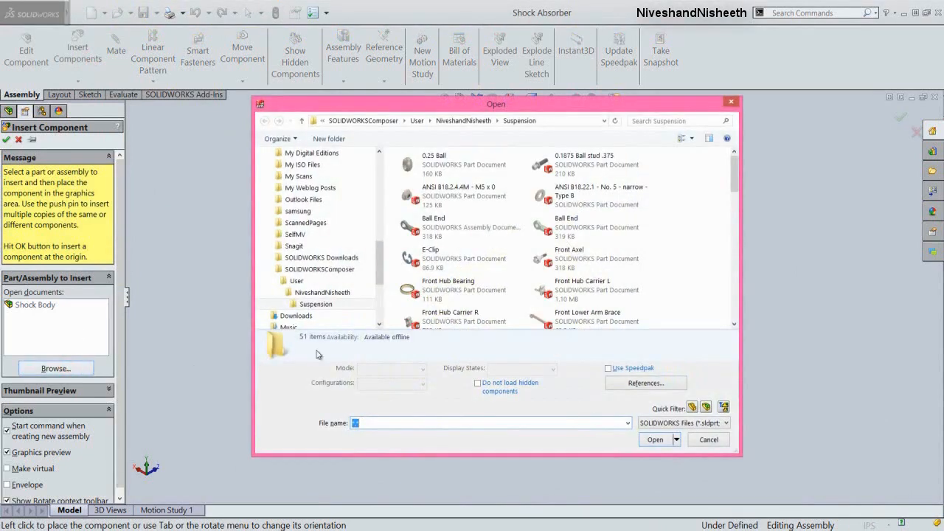
pyautogui.click(599, 172)
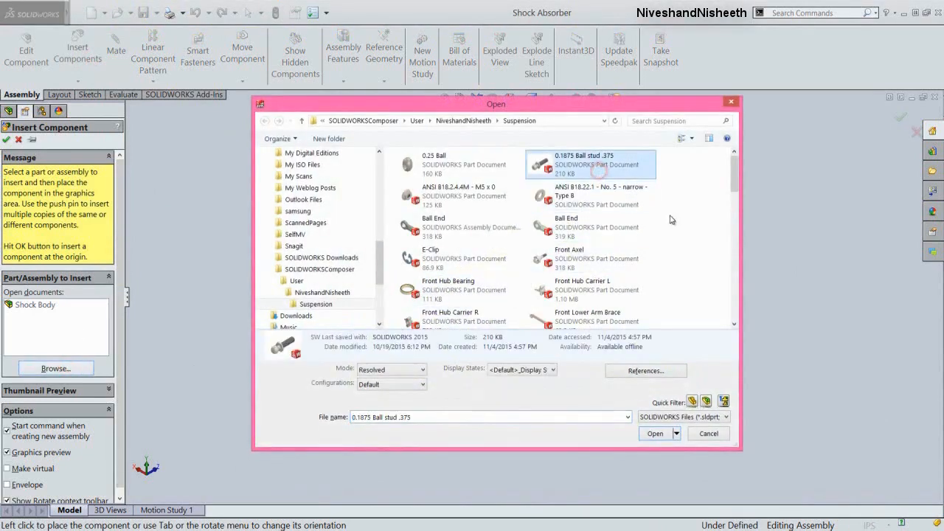
pyautogui.press('s')
pyautogui.press('s')
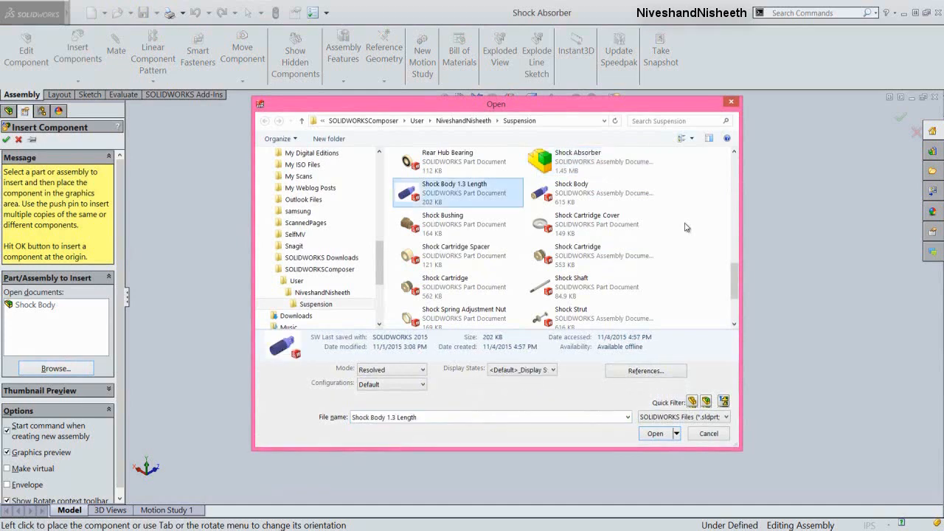
pyautogui.press('s')
pyautogui.press('s')
pyautogui.press('s')
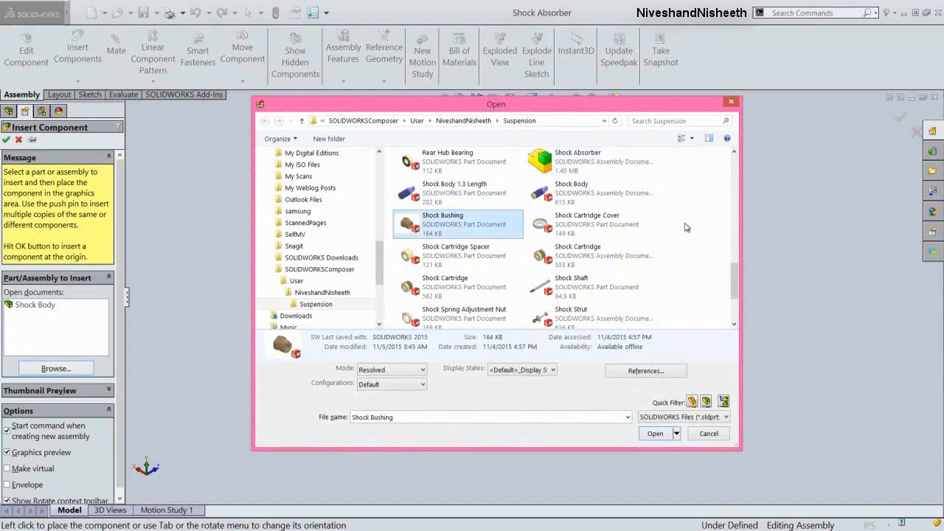
pyautogui.press('s')
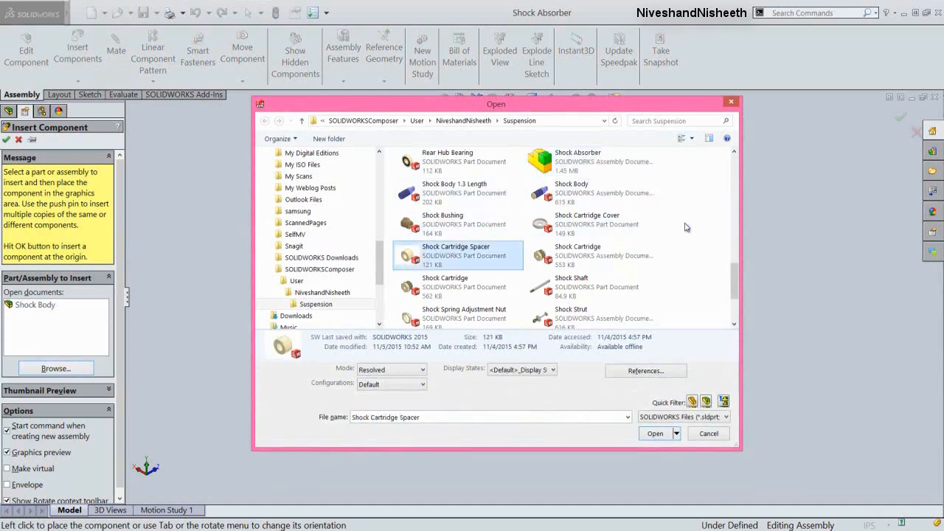
pyautogui.click(582, 315)
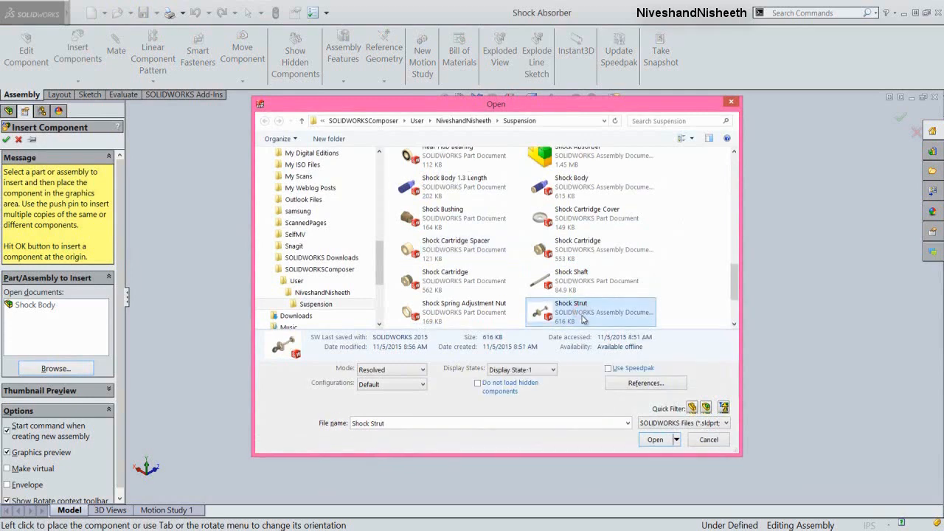
pyautogui.click(660, 443)
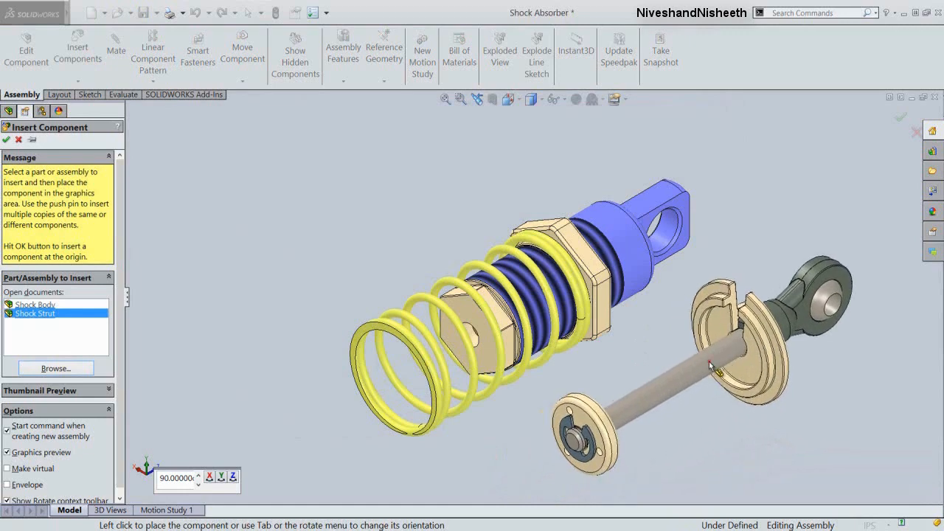
pyautogui.click(708, 360)
pyautogui.click(678, 430)
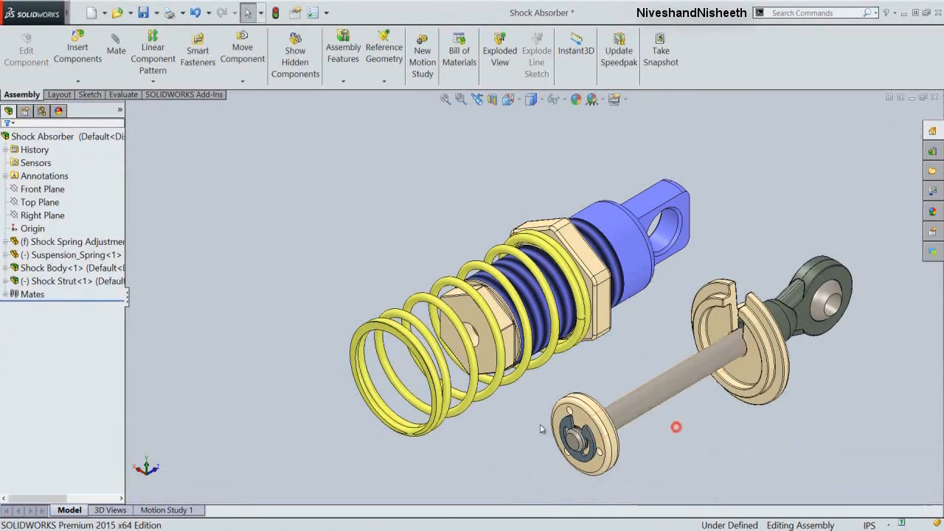
# Step: Turn the Shock Strut end for end with the move triad so its ball end faces the spring's free end side
pyautogui.click(82, 284)
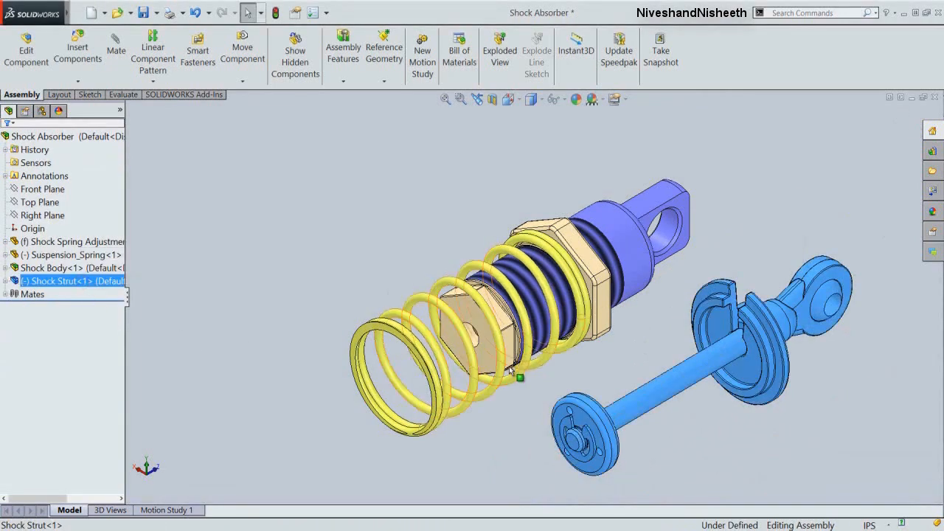
pyautogui.rightClick(687, 378)
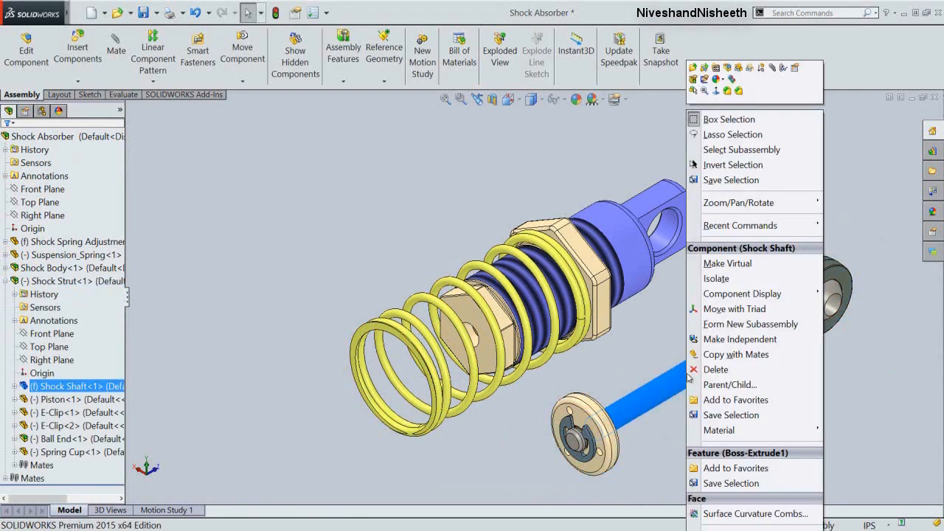
pyautogui.click(715, 310)
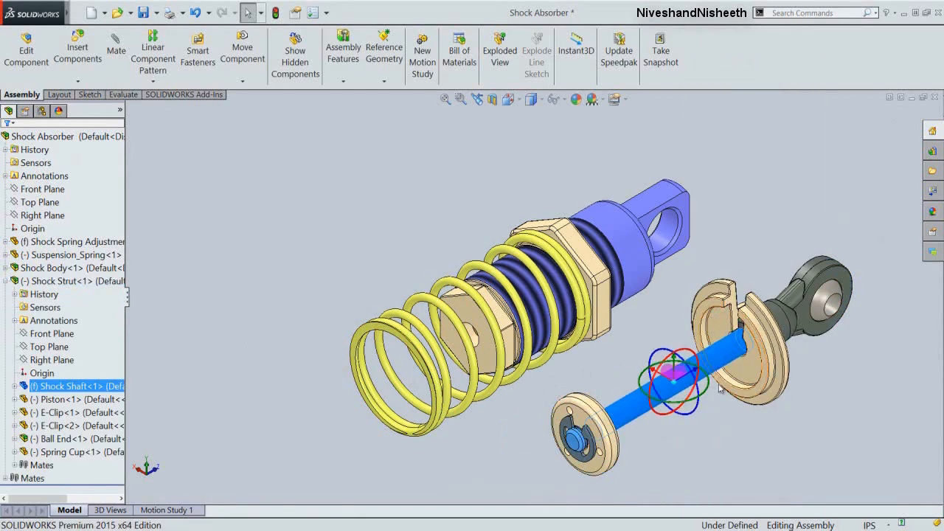
pyautogui.moveTo(709, 397); pyautogui.dragTo(615, 363)
pyautogui.click(637, 319)
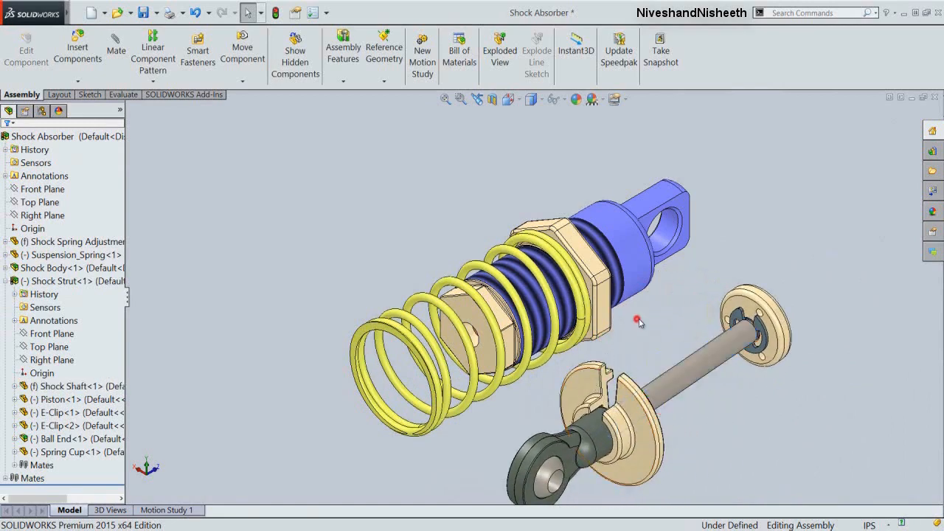
# Step: Mate the Shock Shaft's cylindrical face concentric with the central hole in the Shock Cartridge
pyautogui.click(691, 379)
pyautogui.scroll(-3, 487, 332)
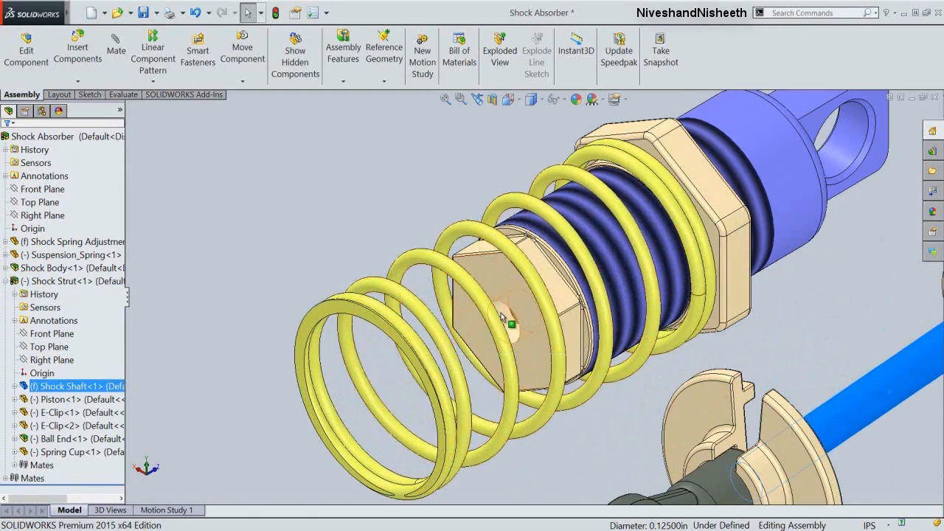
pyautogui.click(503, 323)
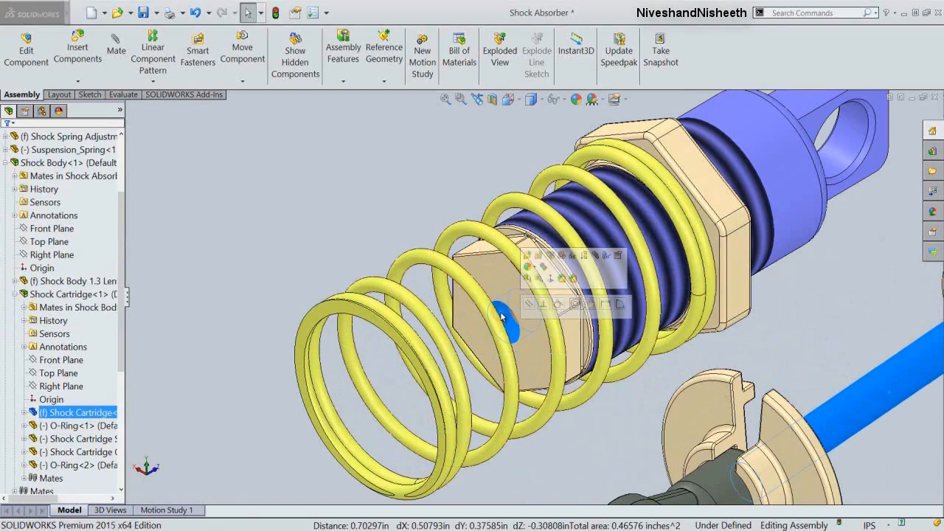
pyautogui.click(576, 305)
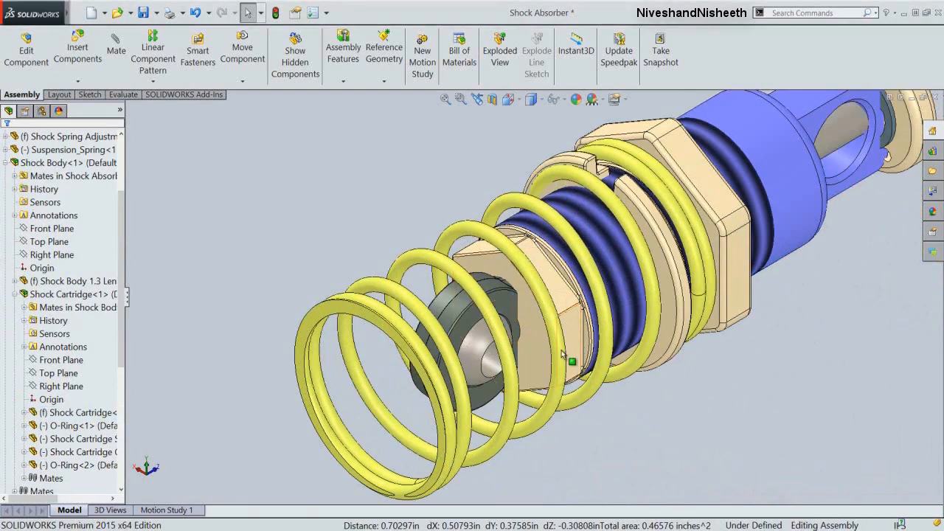
# Step: Pull the Shock Strut outward along its axis until the spring cup sits beyond the spring's free end
pyautogui.scroll(2, 559, 361)
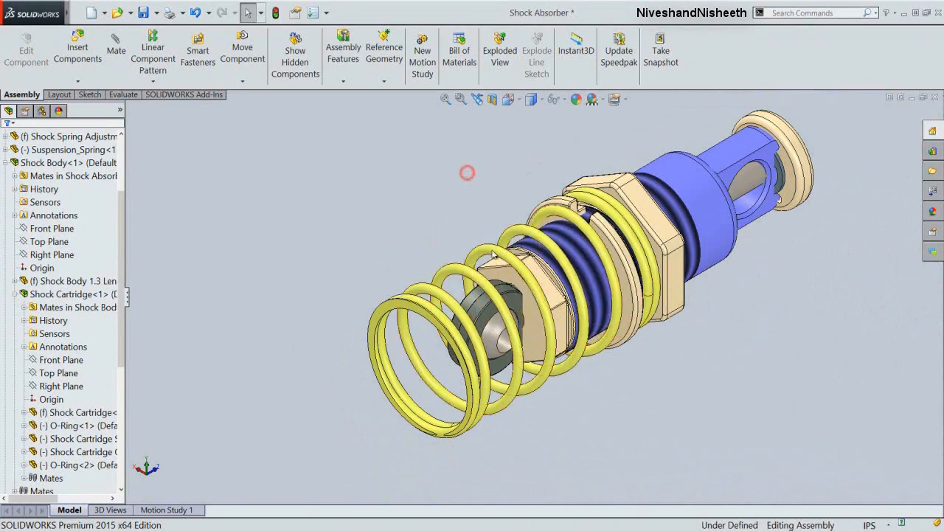
pyautogui.moveTo(510, 298); pyautogui.dragTo(240, 393)
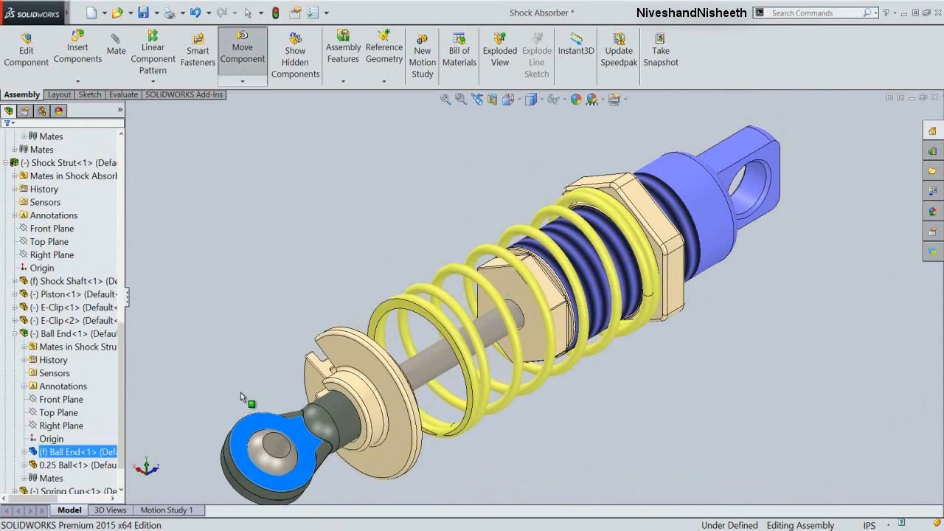
pyautogui.click(236, 304)
pyautogui.press('z')
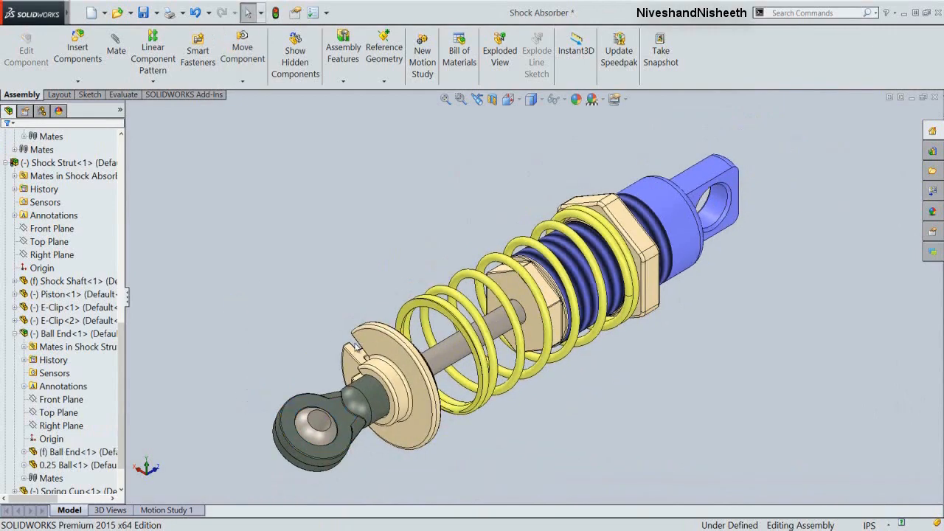
# Step: Mate the flat free end of the Suspension_Spring coincident with the inner face of the Spring Cup
pyautogui.click(374, 349)
pyautogui.click(337, 293)
pyautogui.scroll(-2, 398, 310)
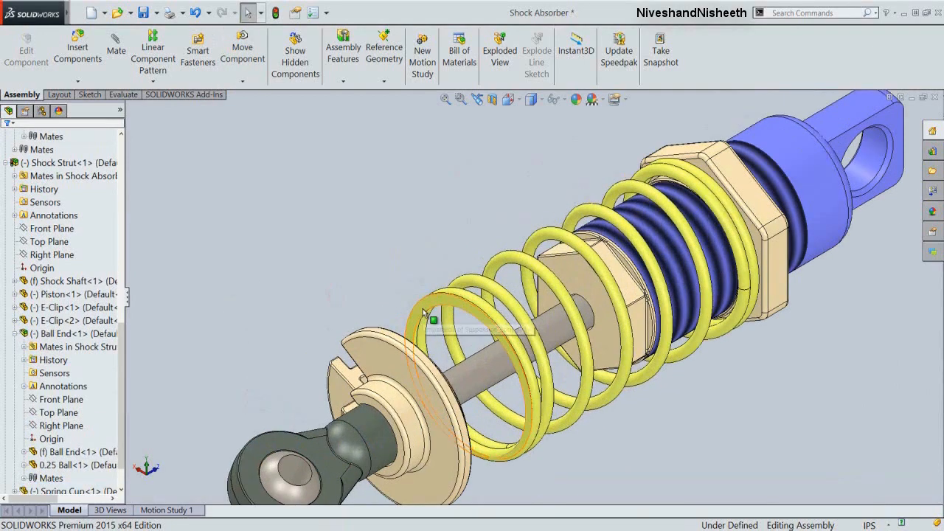
pyautogui.click(424, 313)
pyautogui.moveTo(425, 314); pyautogui.dragTo(429, 377, button='middle')
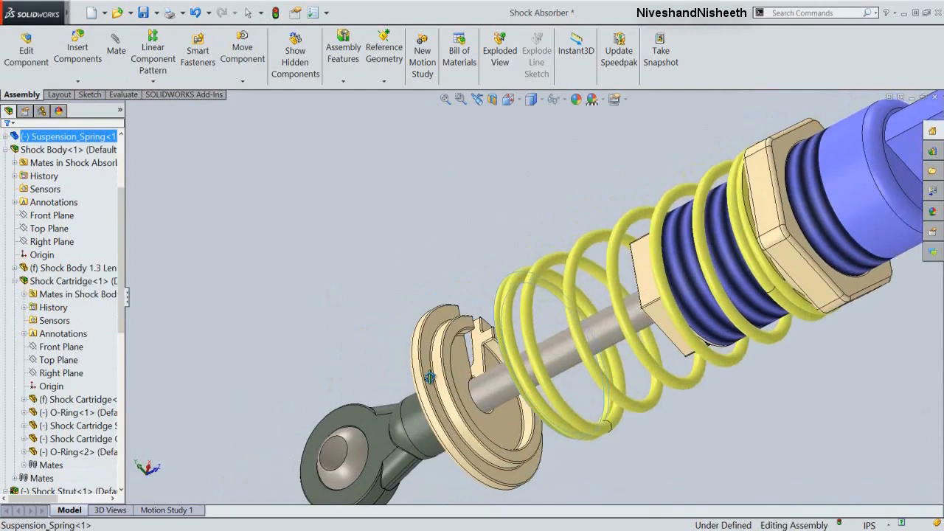
pyautogui.click(472, 371)
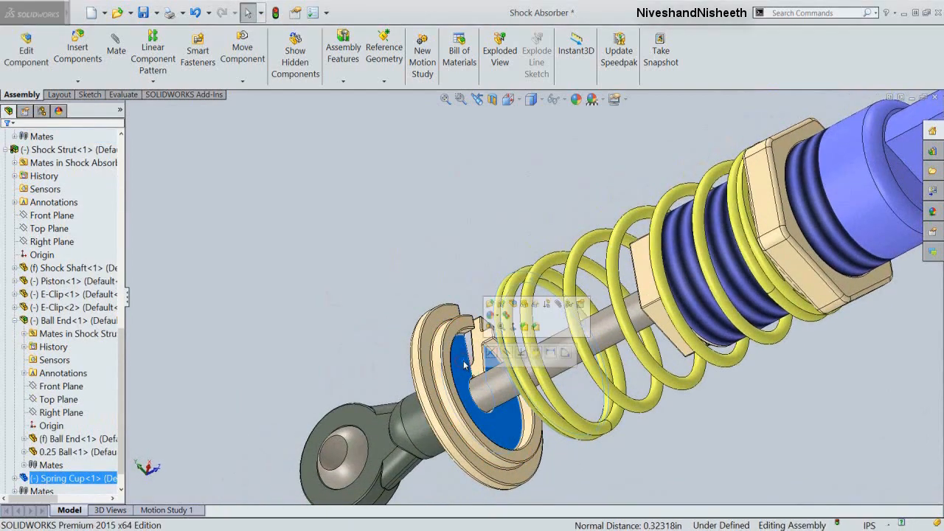
pyautogui.click(492, 353)
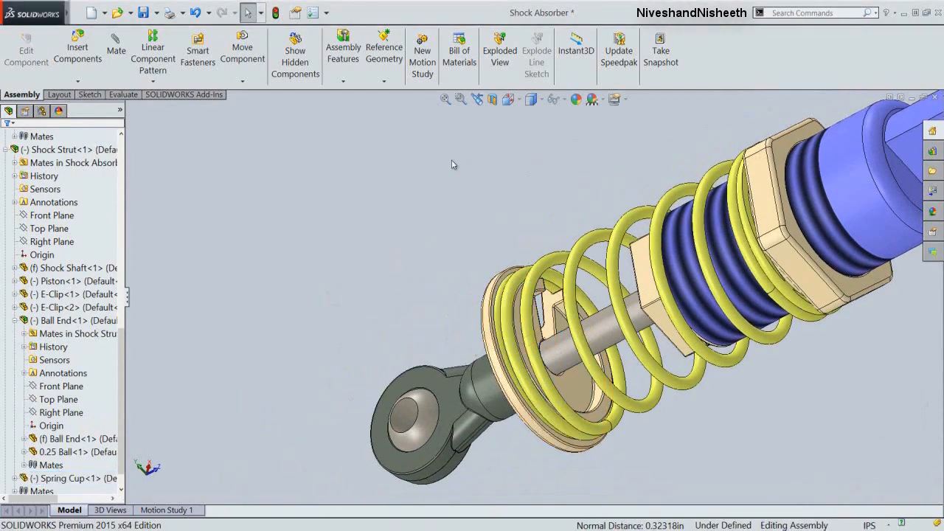
# Step: Add a 0 degree angle mate between the Ball End's flat face and a side flat of the spring adjustment nut
pyautogui.click(476, 99)
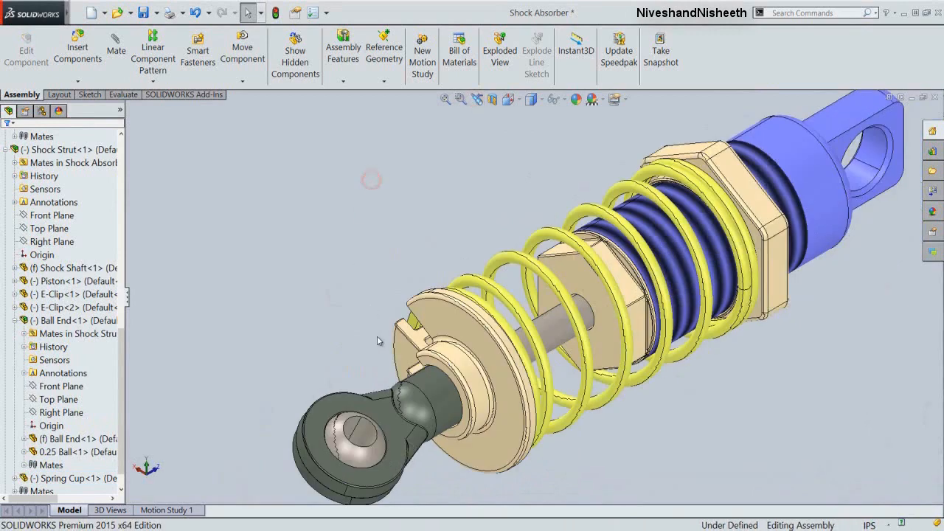
pyautogui.click(390, 415)
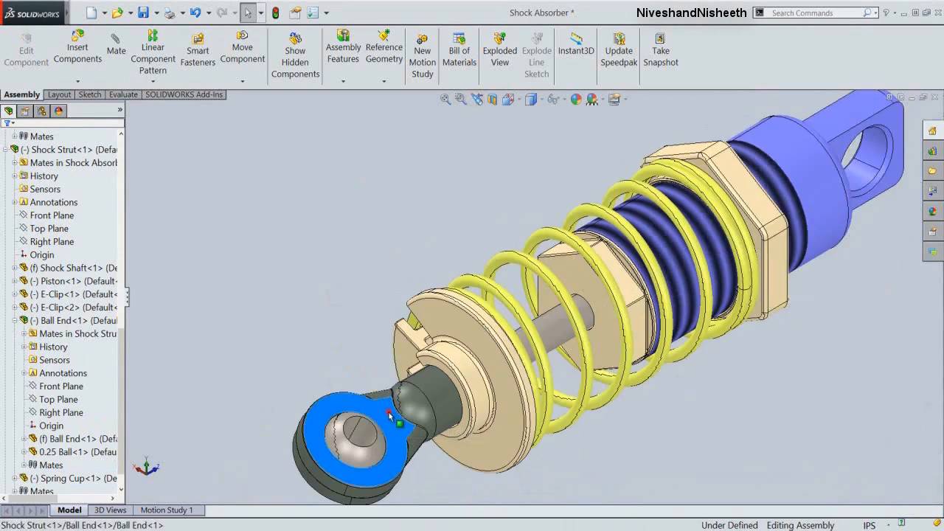
pyautogui.keyDown('ctrl'); pyautogui.click(778, 262); pyautogui.keyUp('ctrl')
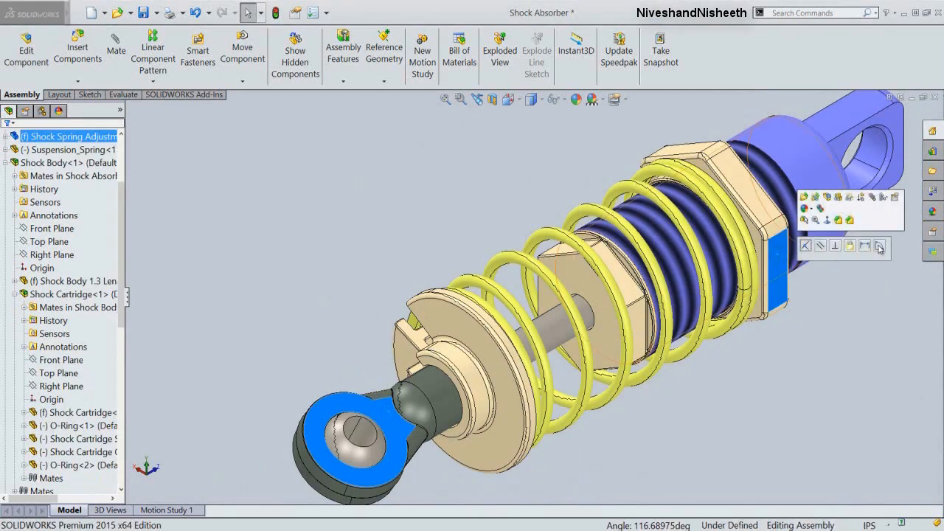
pyautogui.click(879, 247)
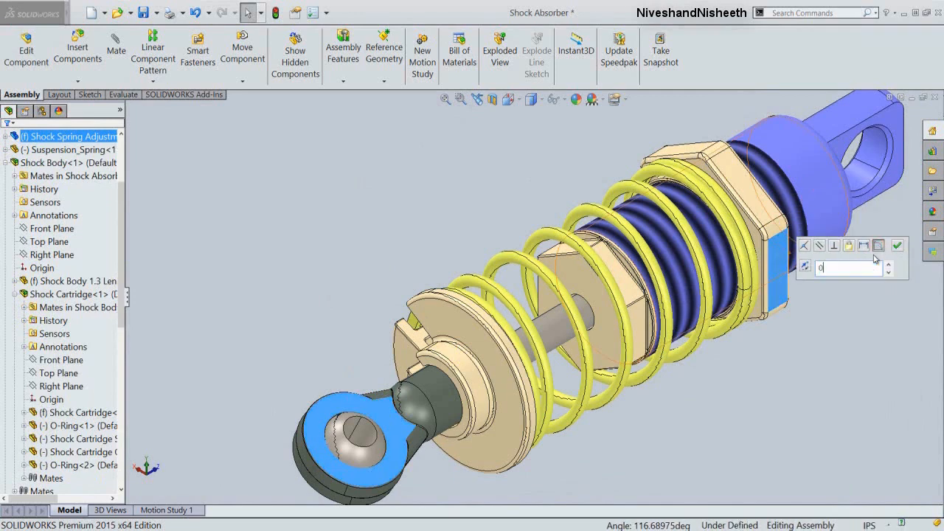
pyautogui.write('0')
pyautogui.press('Return')
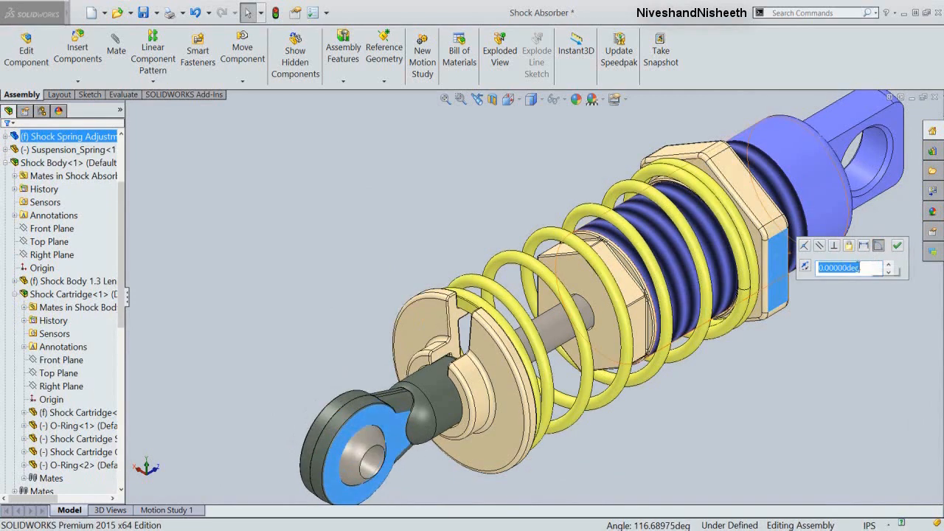
pyautogui.click(898, 246)
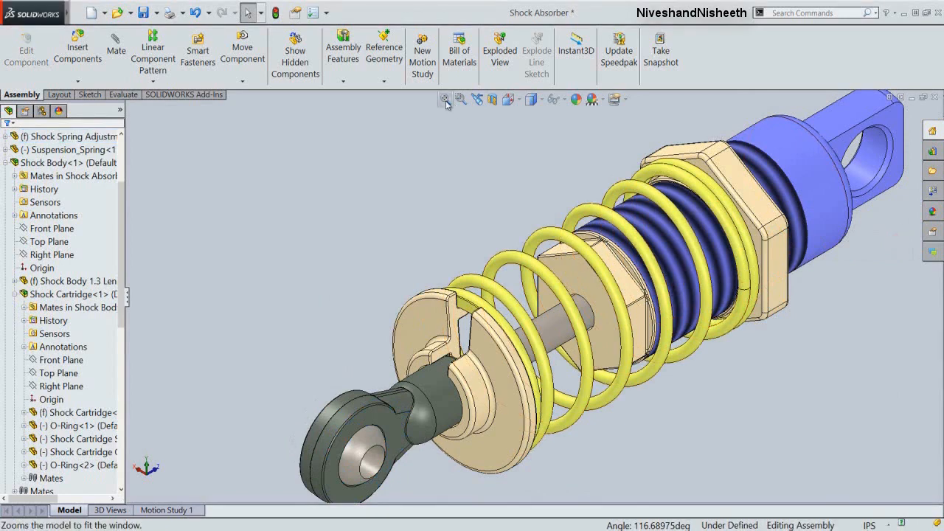
# Step: Collapse all items in the component tree and save the Shock Absorber assembly
pyautogui.click(445, 98)
pyautogui.rightClick(89, 193)
pyautogui.click(103, 201)
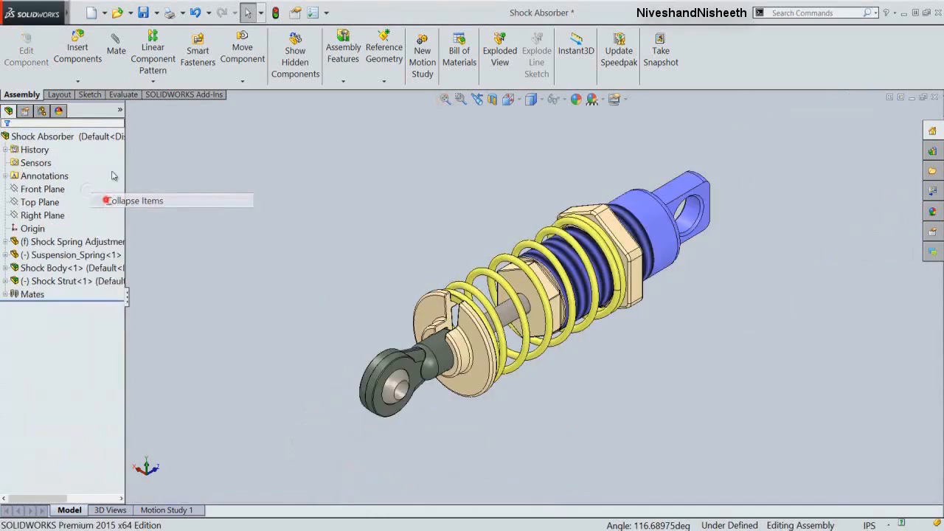
pyautogui.click(144, 13)
pyautogui.click(320, 195)
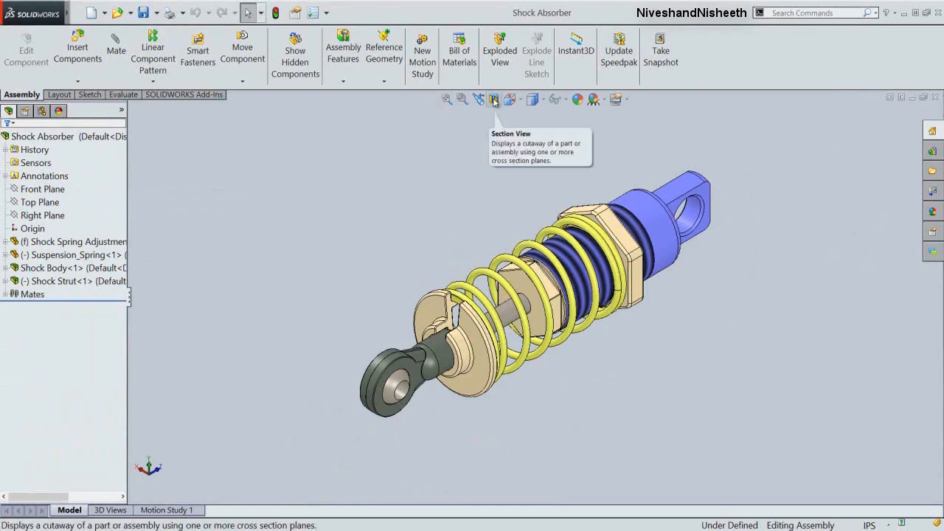
# Step: Section the assembly along the Right Plane and slide the Shock Strut inward to examine its travel inside the body
pyautogui.click(493, 99)
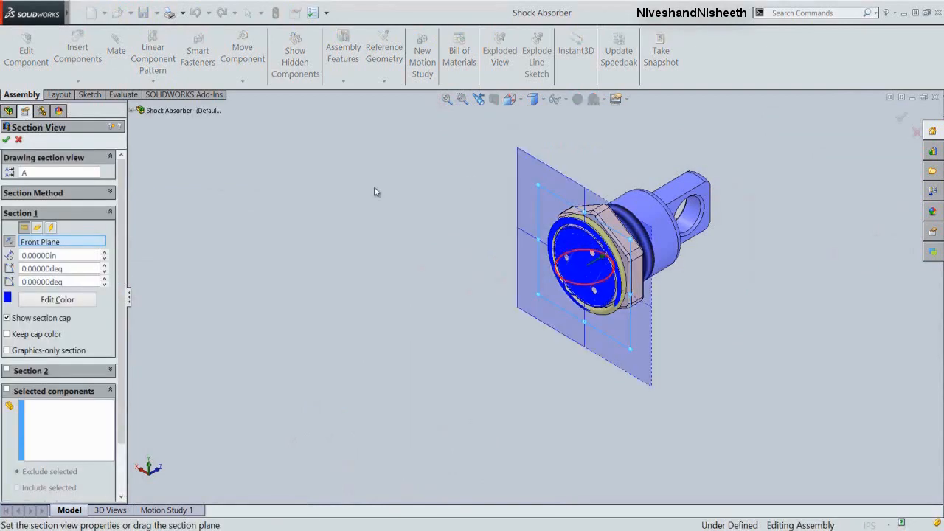
pyautogui.click(50, 227)
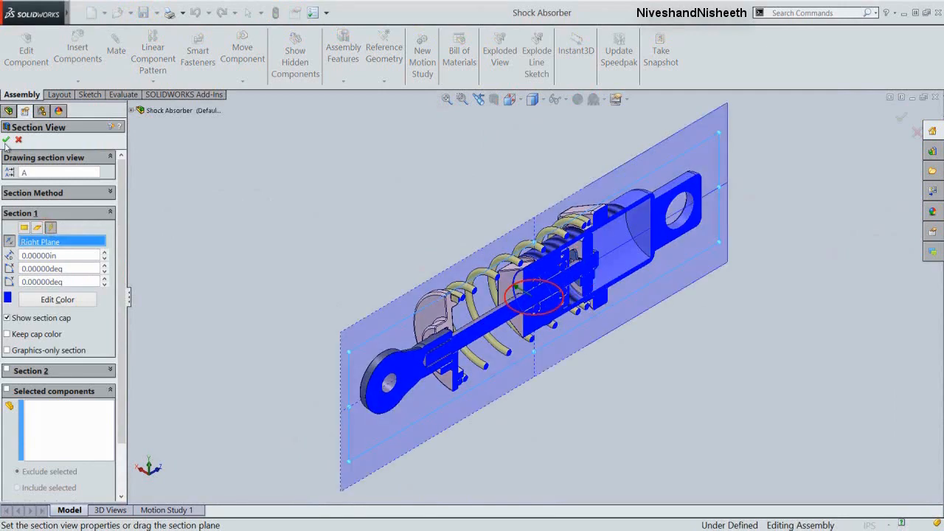
pyautogui.click(6, 141)
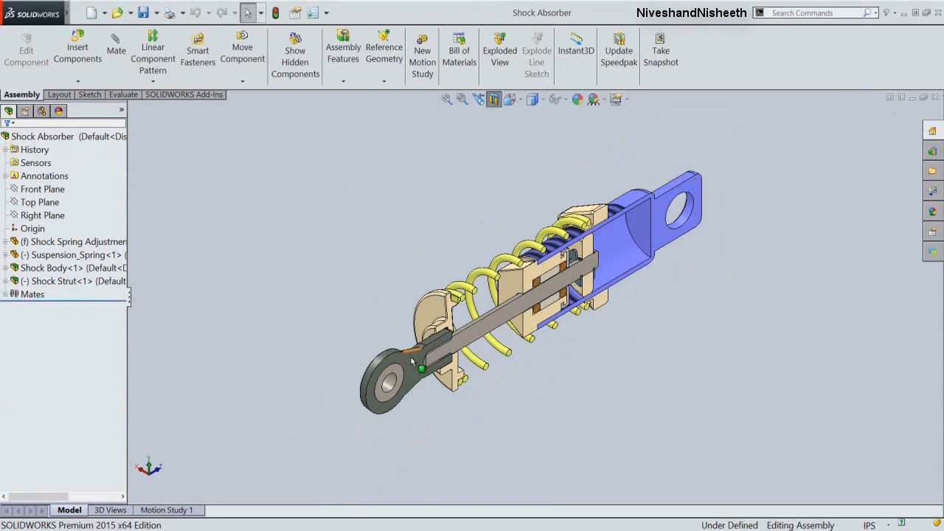
pyautogui.moveTo(411, 360); pyautogui.dragTo(441, 348)
pyautogui.click(410, 188)
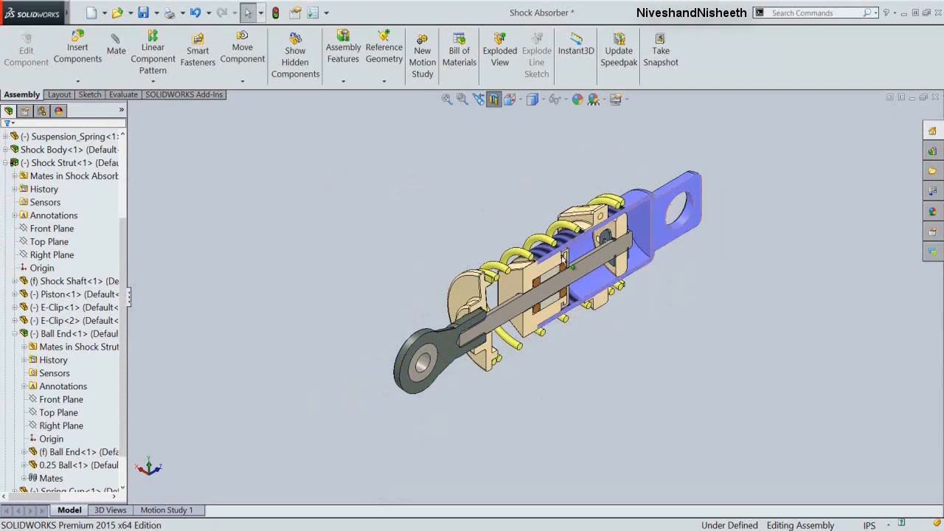
# Step: Try to mate the E-Clip's flat face coincident with the inner face of the Shock Cartridge's cap
pyautogui.scroll(-5, 595, 243)
pyautogui.click(596, 244)
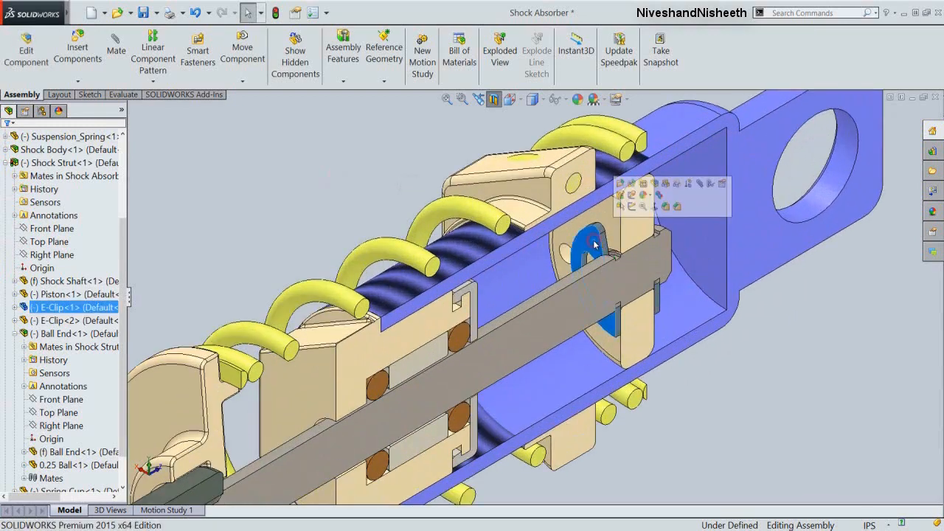
pyautogui.moveTo(531, 324); pyautogui.dragTo(490, 339, button='middle')
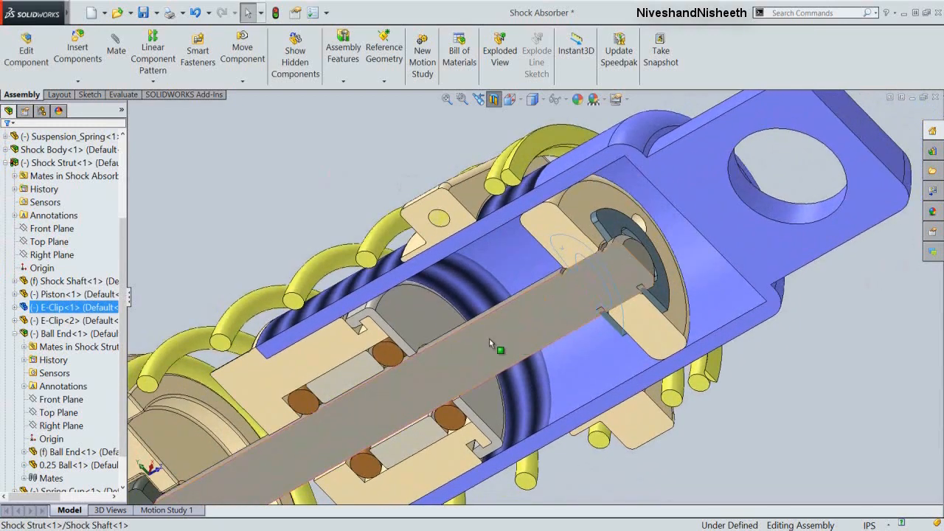
pyautogui.click(416, 319)
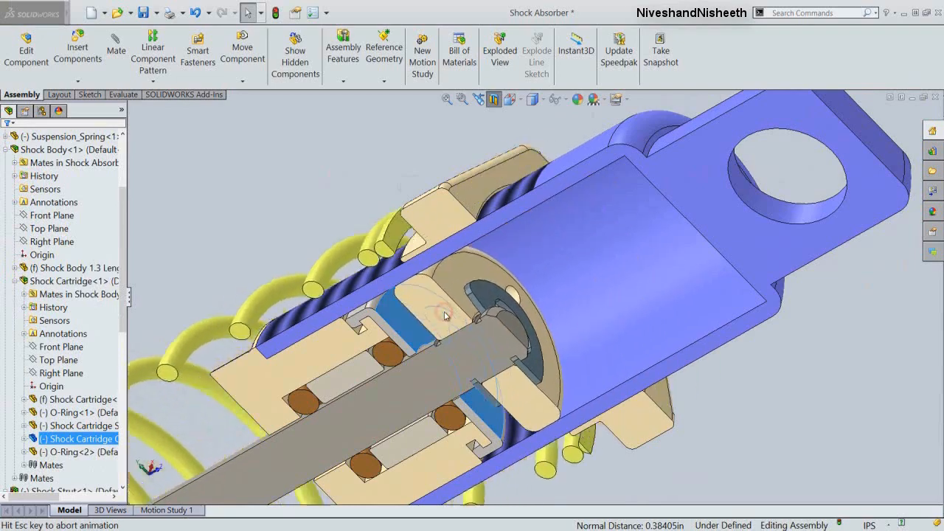
pyautogui.click(483, 102)
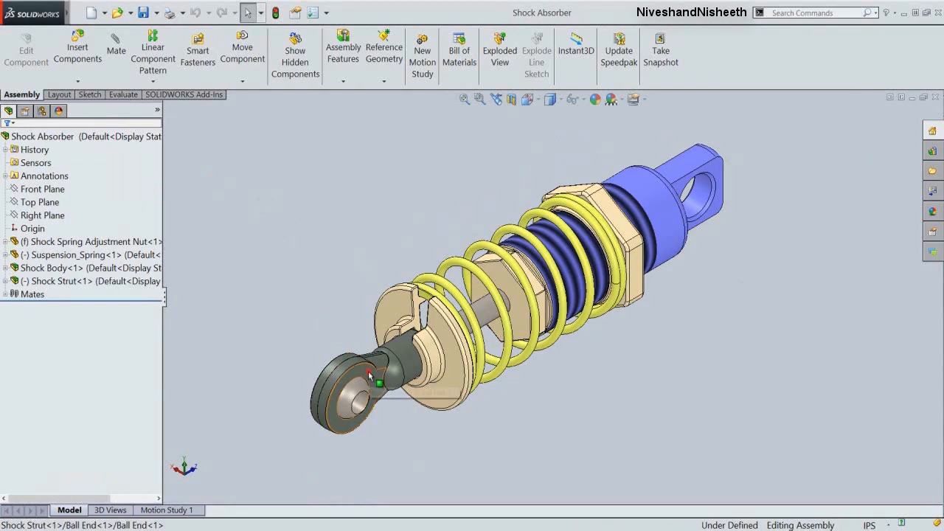
# Step: Pull the Shock Strut outward along its axis until the spring moves off the adjustment nut
pyautogui.moveTo(369, 376); pyautogui.dragTo(339, 384)
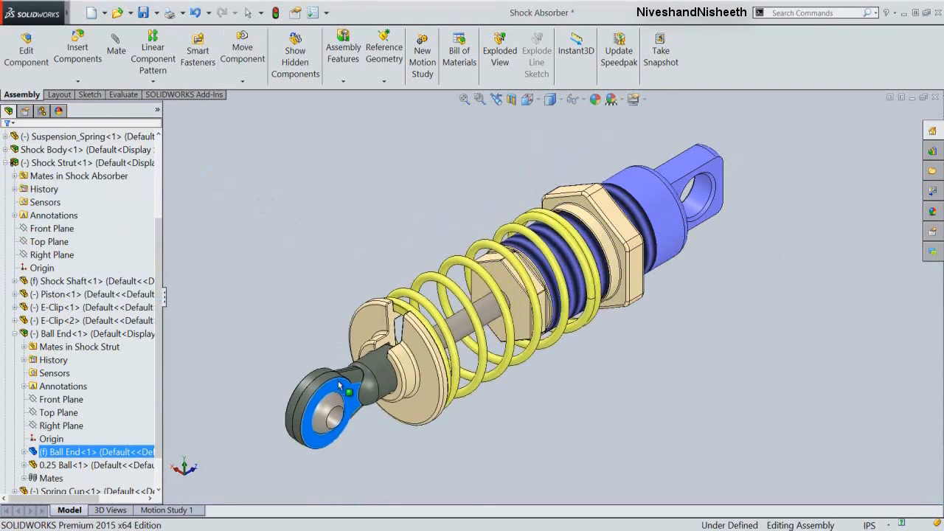
pyautogui.click(383, 208)
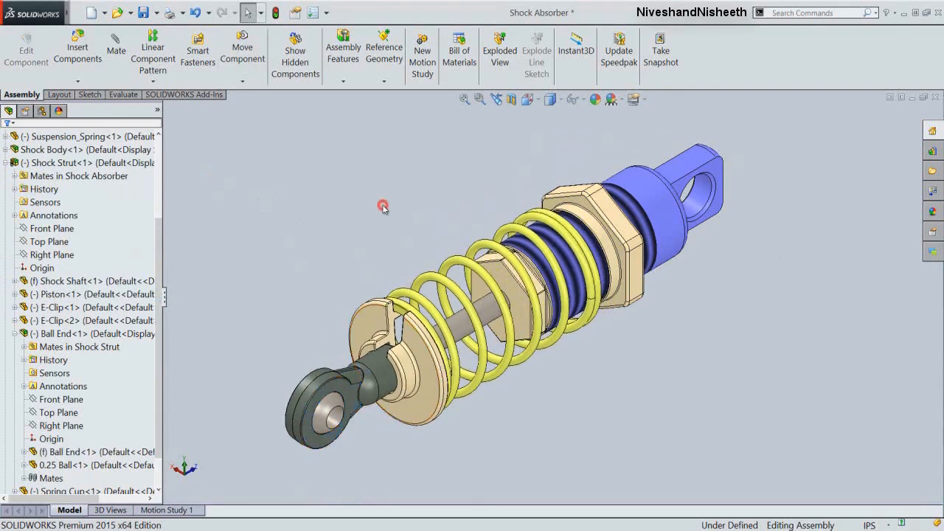
# Step: Collapse the expanded tree items again and save the assembly with the strut in its extended position
pyautogui.rightClick(129, 225)
pyautogui.click(148, 228)
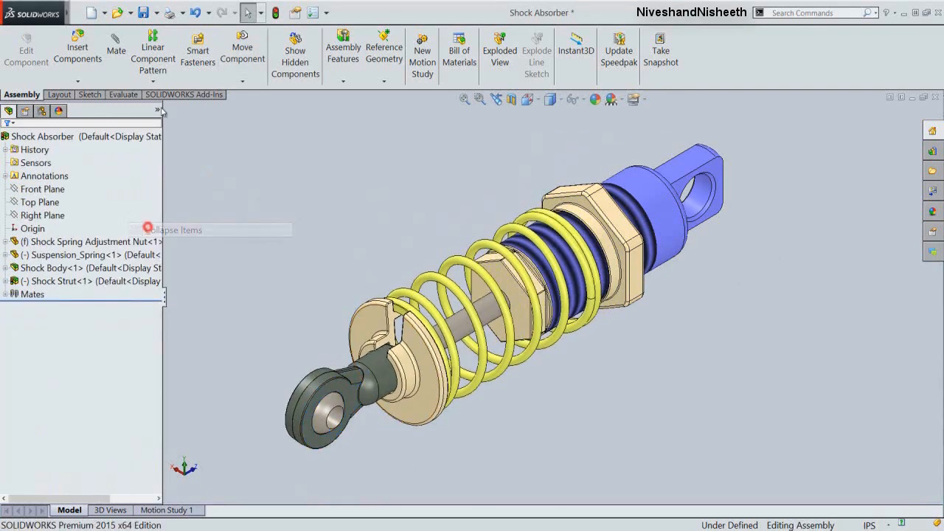
pyautogui.click(143, 13)
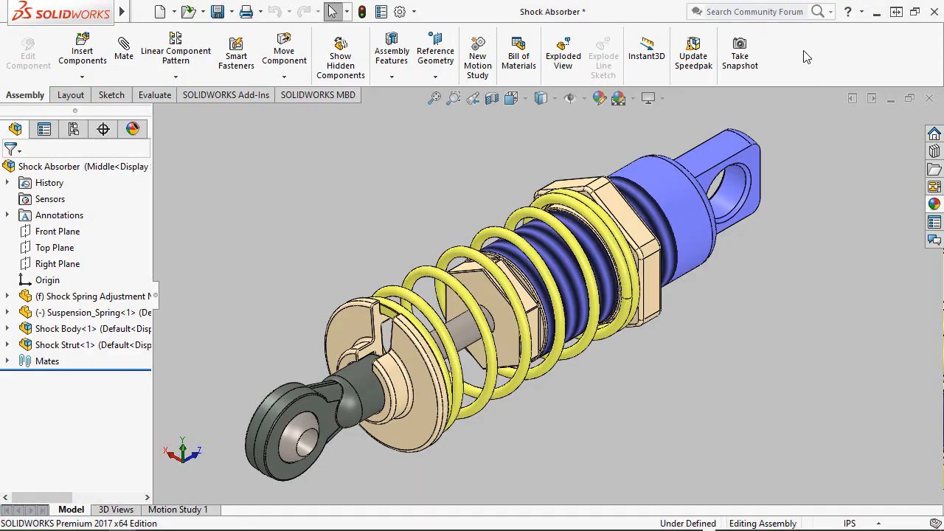
# Step: Enlarge the graphics area by turning off Use Large Buttons with Text and hiding View (Heads-Up), the Task Pane and the feature tree
pyautogui.rightClick(806, 57)
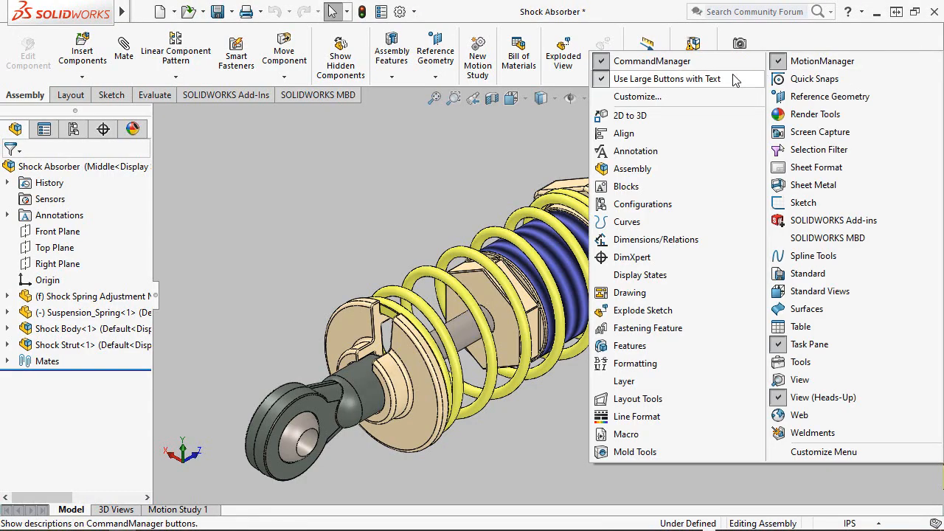
pyautogui.click(735, 79)
pyautogui.rightClick(801, 35)
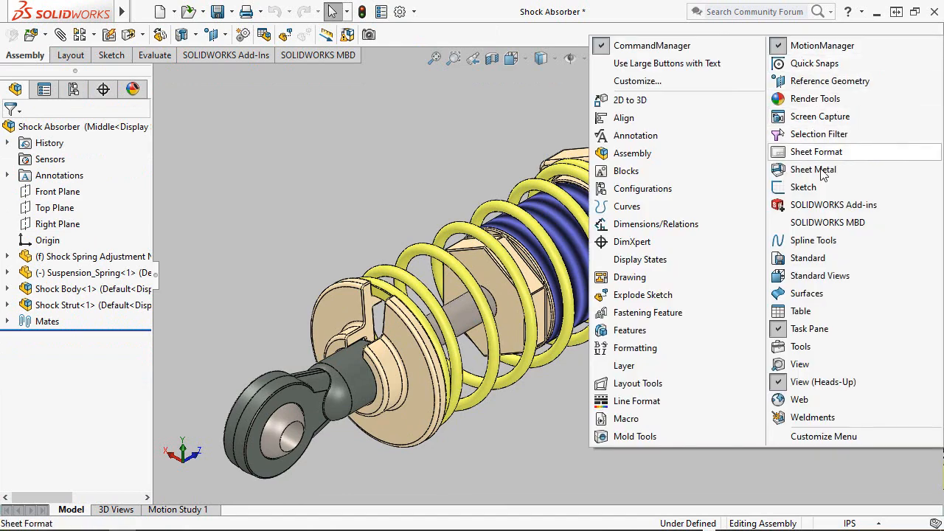
pyautogui.click(784, 382)
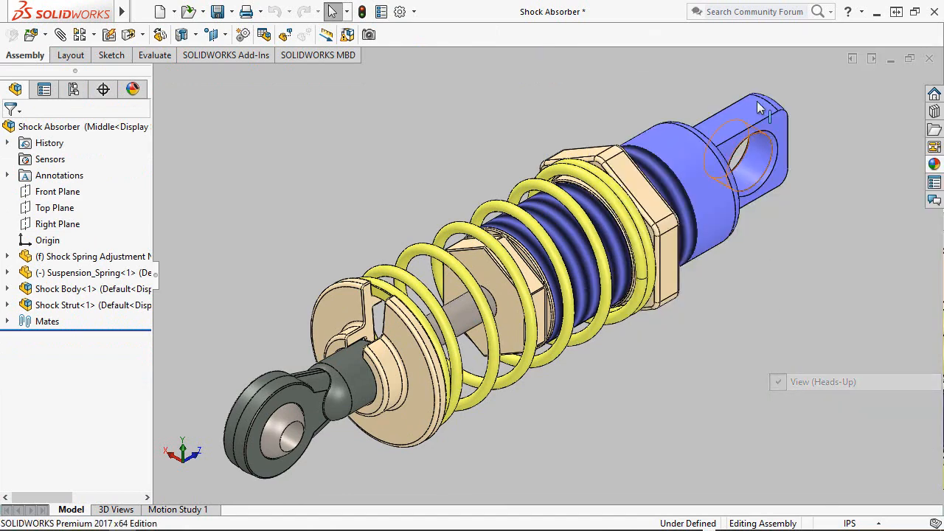
pyautogui.rightClick(773, 37)
pyautogui.click(777, 330)
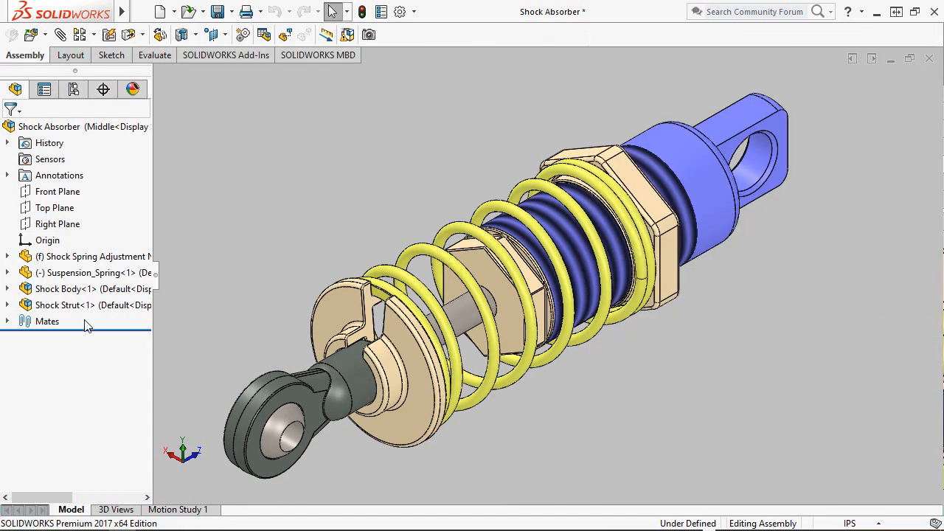
pyautogui.click(157, 275)
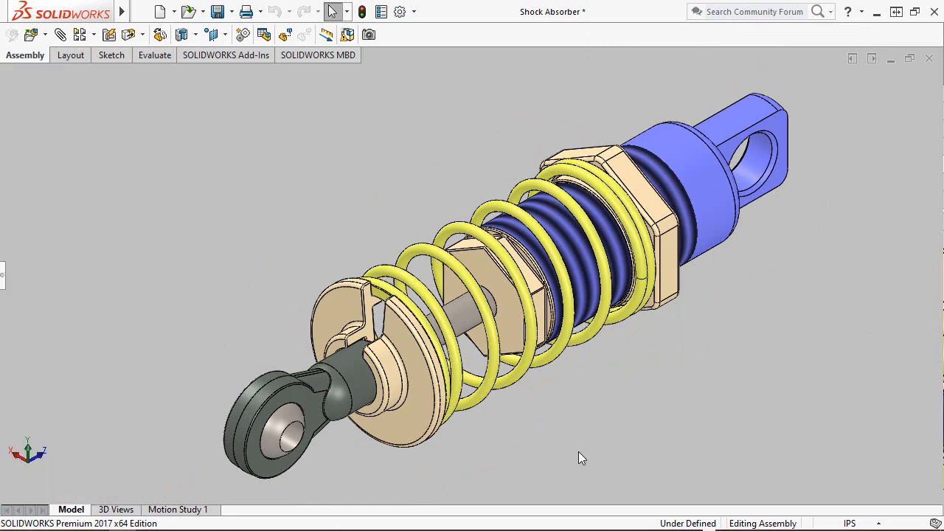
# Step: Turn Use Large Buttons with Text back on and show the feature tree again
pyautogui.rightClick(666, 31)
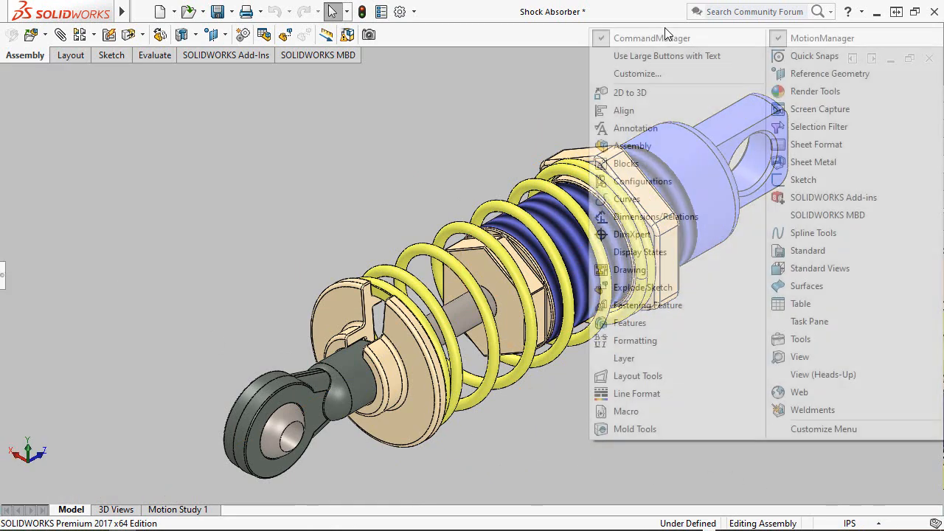
pyautogui.click(620, 58)
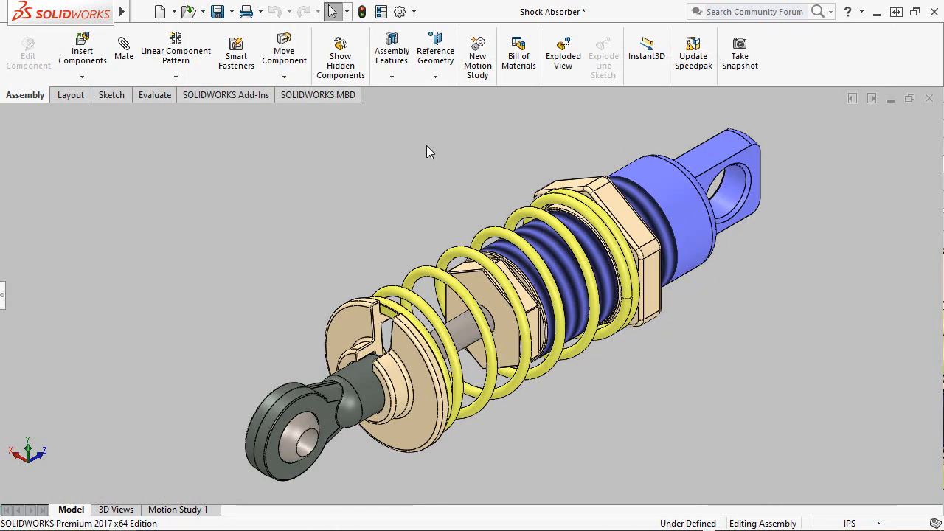
pyautogui.click(2, 295)
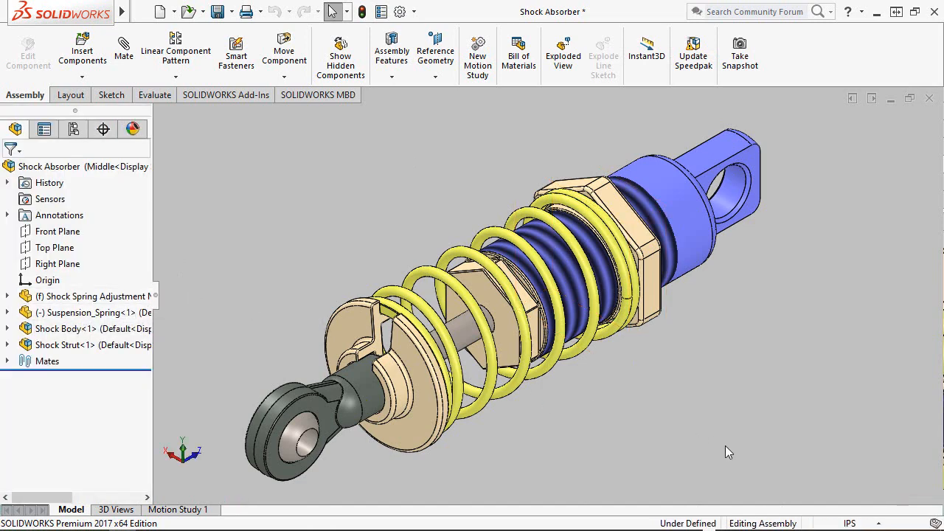